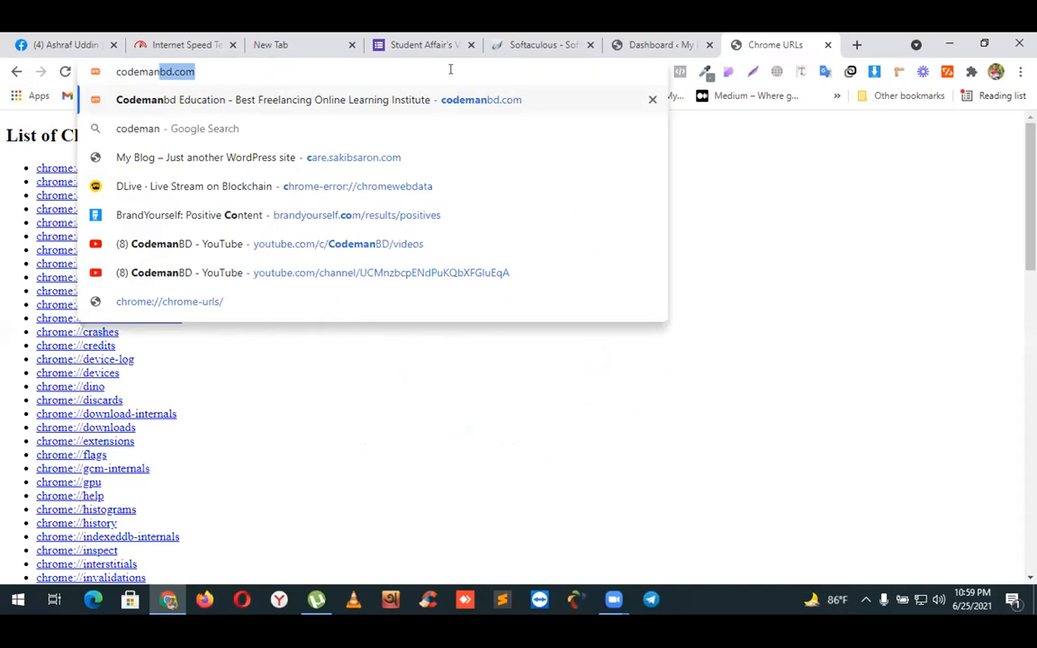
# - Search Google for "codemanbd" to check how an indexed site is listed
pyautogui.write('bd')
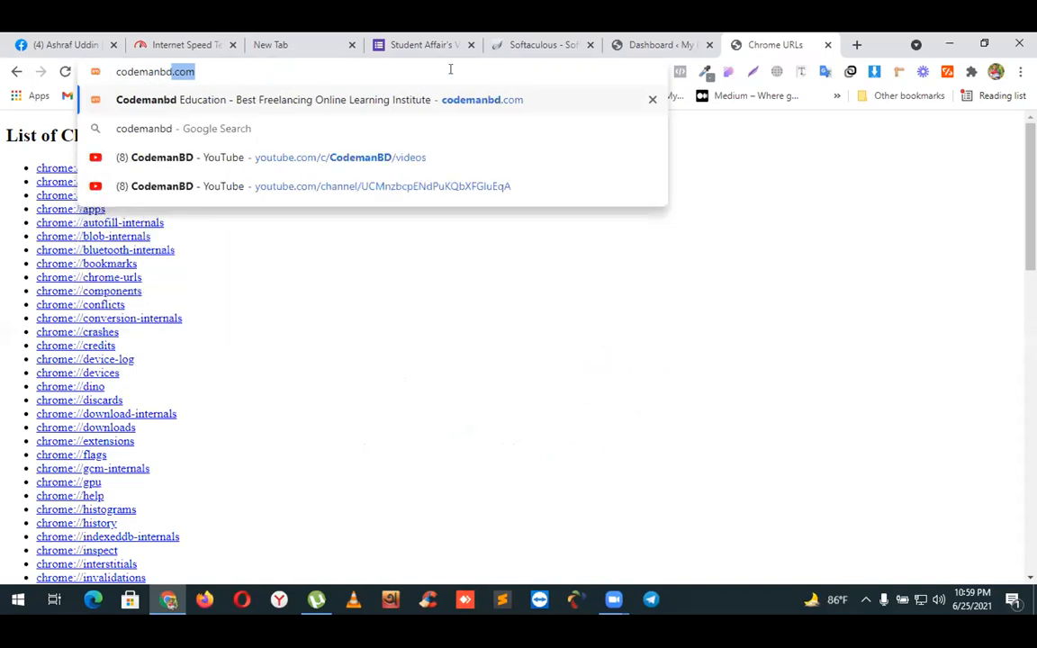
pyautogui.press('BackSpace')
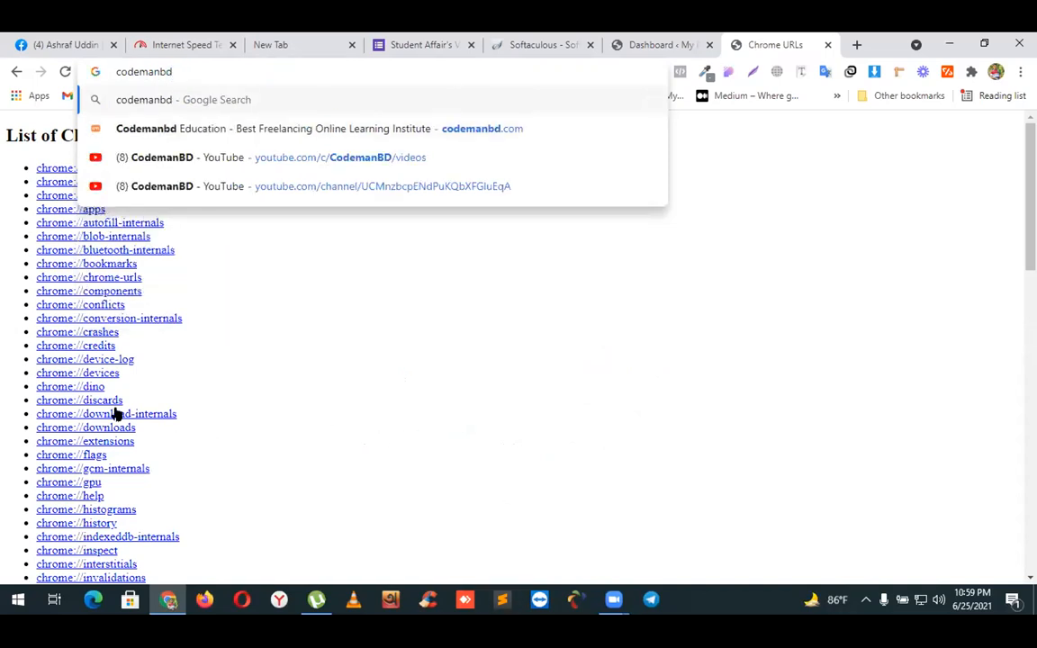
pyautogui.click(193, 379)
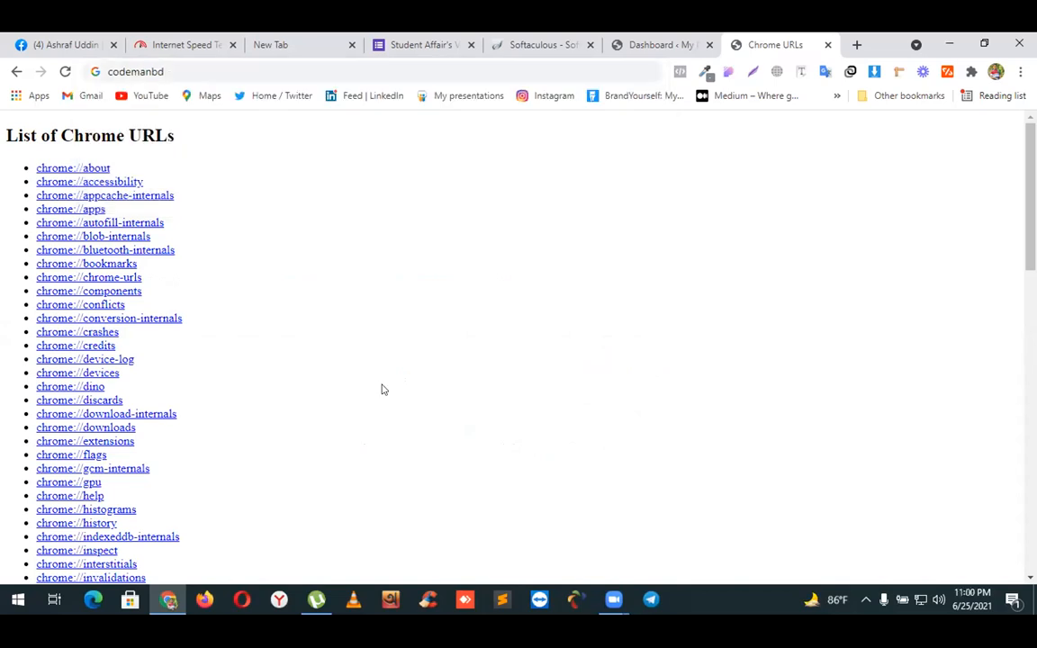
pyautogui.click(225, 70)
pyautogui.press('Return')
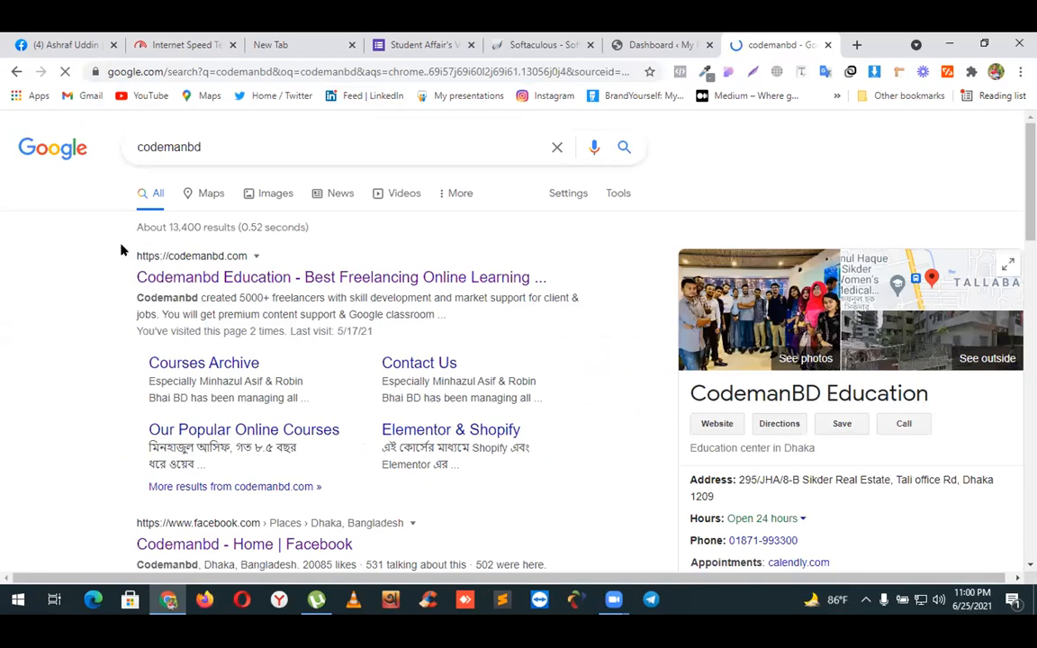
pyautogui.moveTo(136, 278); pyautogui.dragTo(402, 279)
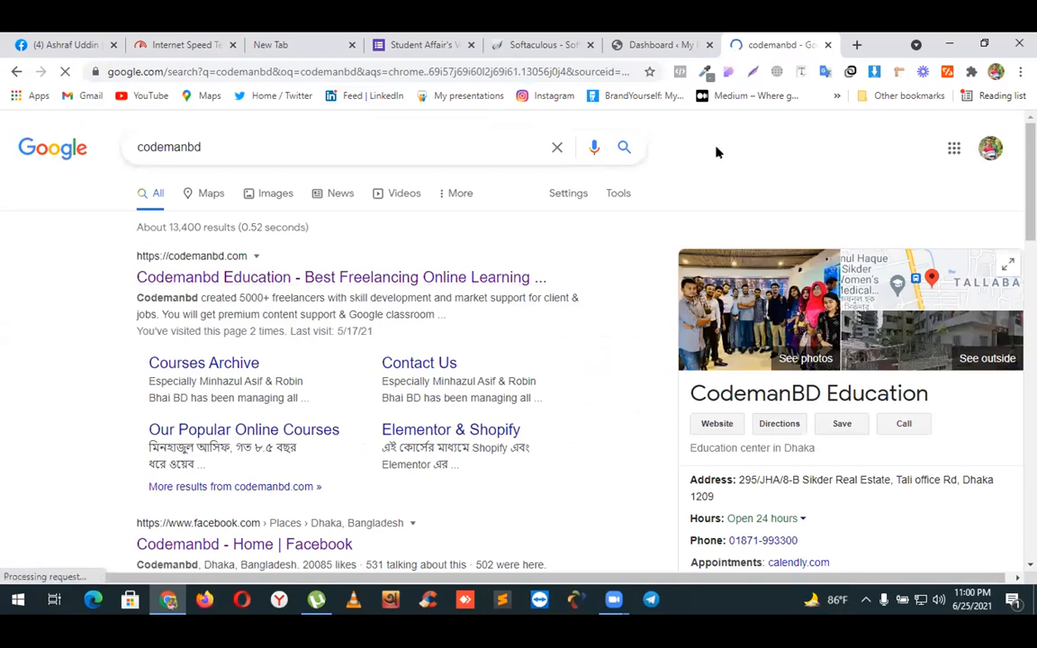
pyautogui.click(756, 164)
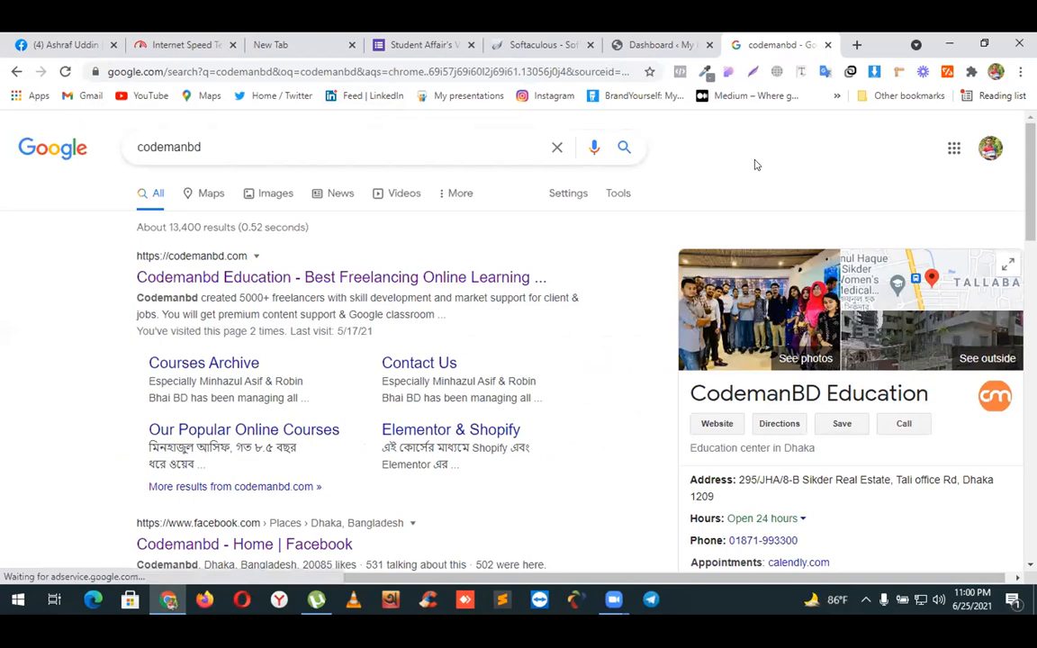
# - Search Google for the portfolio site's domain name, taken from its WordPress dashboard address without ".com", and look through the results for the site
pyautogui.click(653, 45)
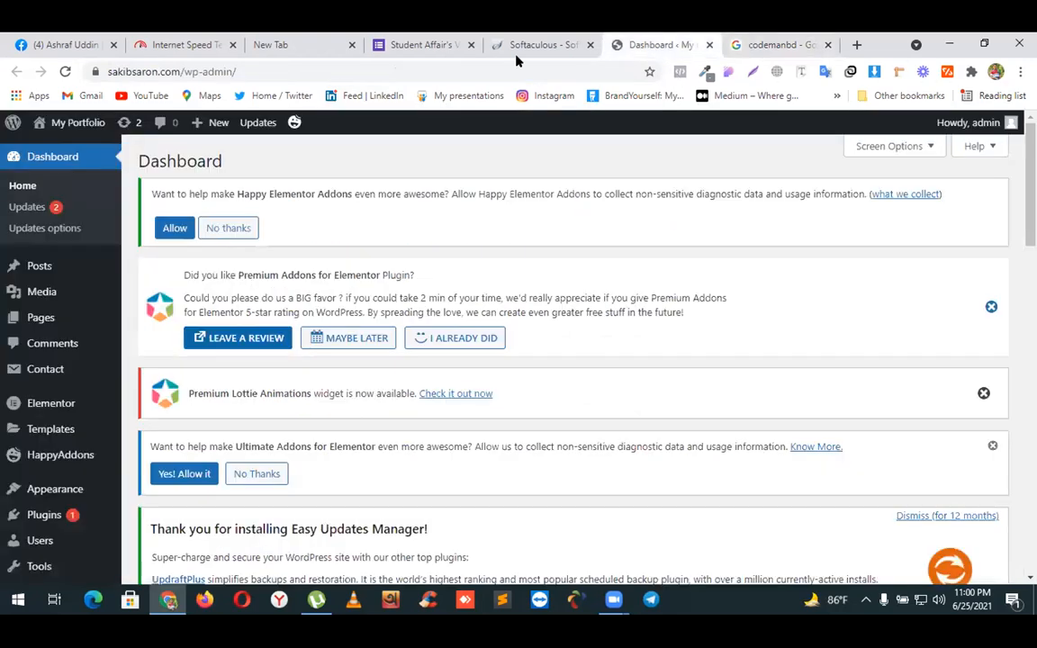
pyautogui.moveTo(154, 72); pyautogui.dragTo(91, 73)
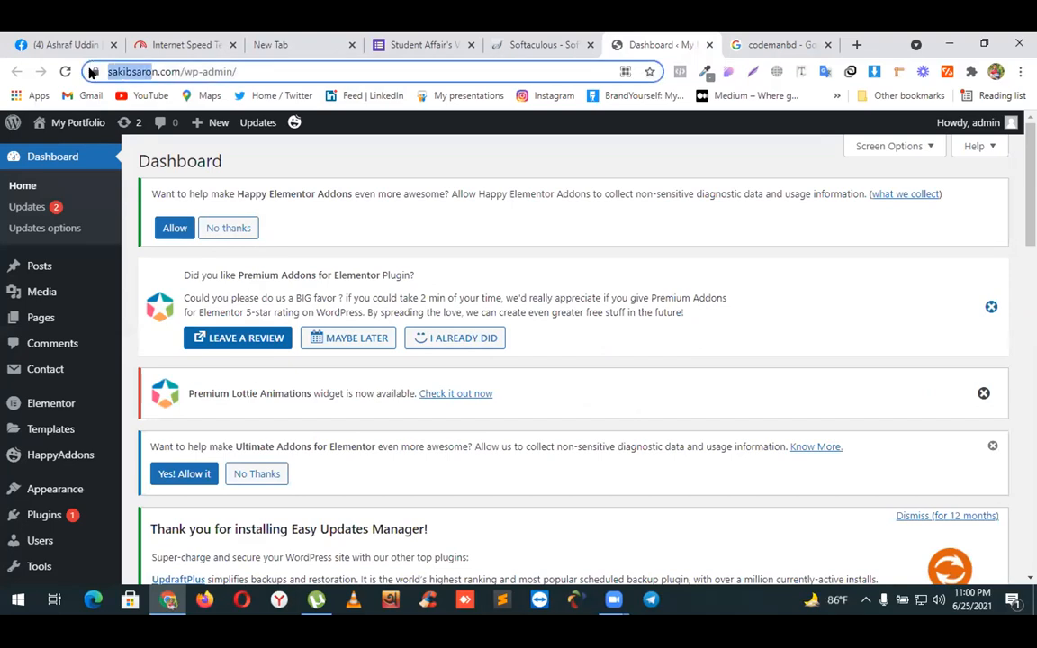
pyautogui.doubleClick(177, 73)
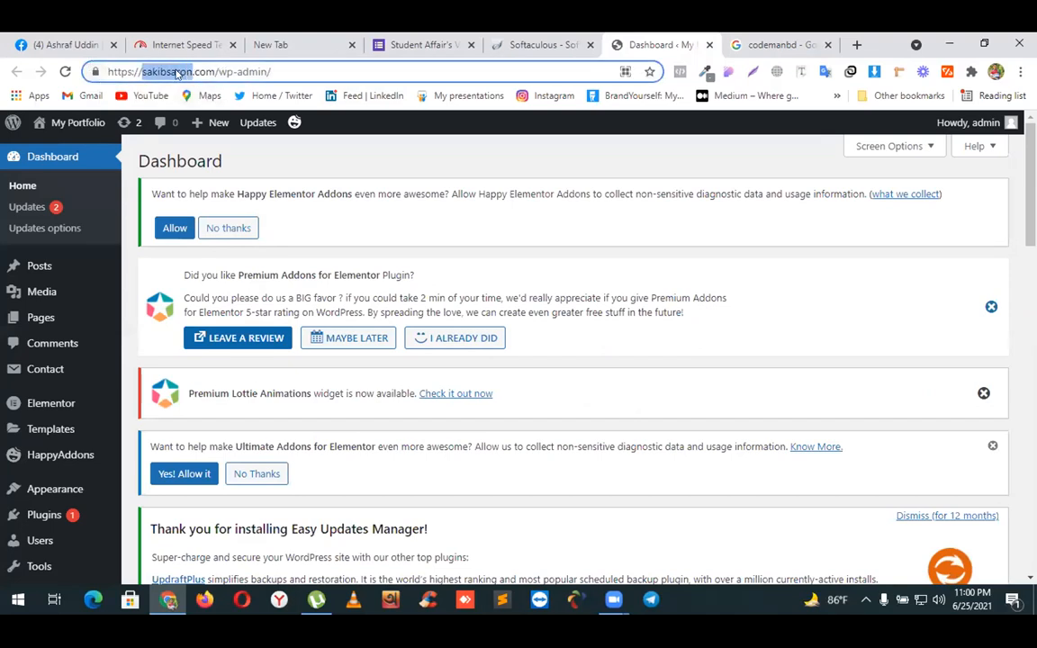
pyautogui.rightClick(764, 50)
pyautogui.click(751, 47)
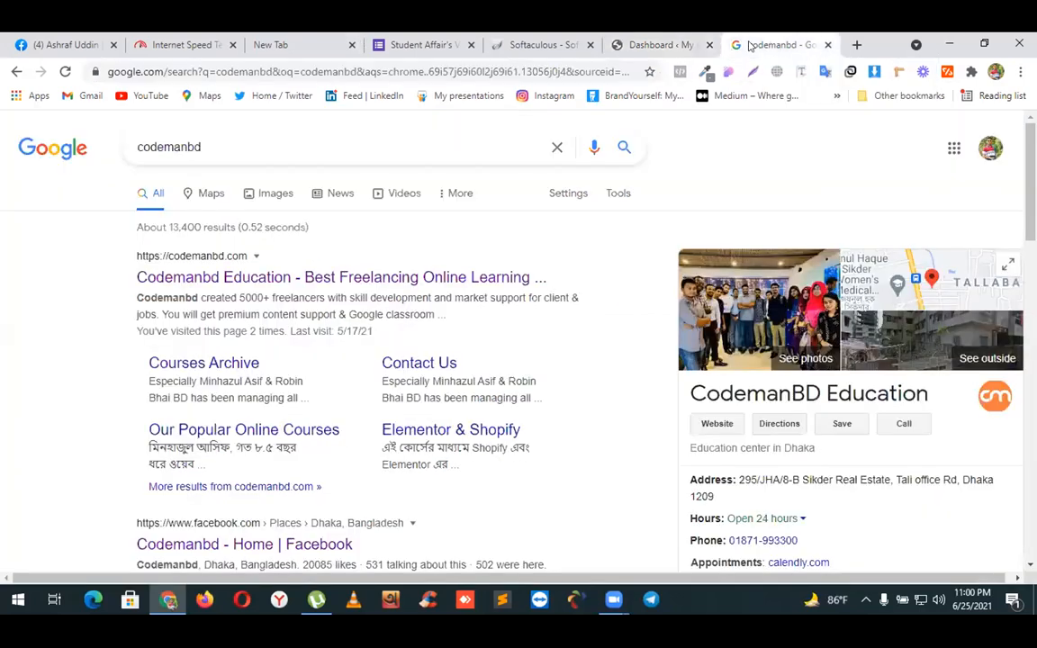
pyautogui.click(261, 140)
pyautogui.write('sakibsaron')
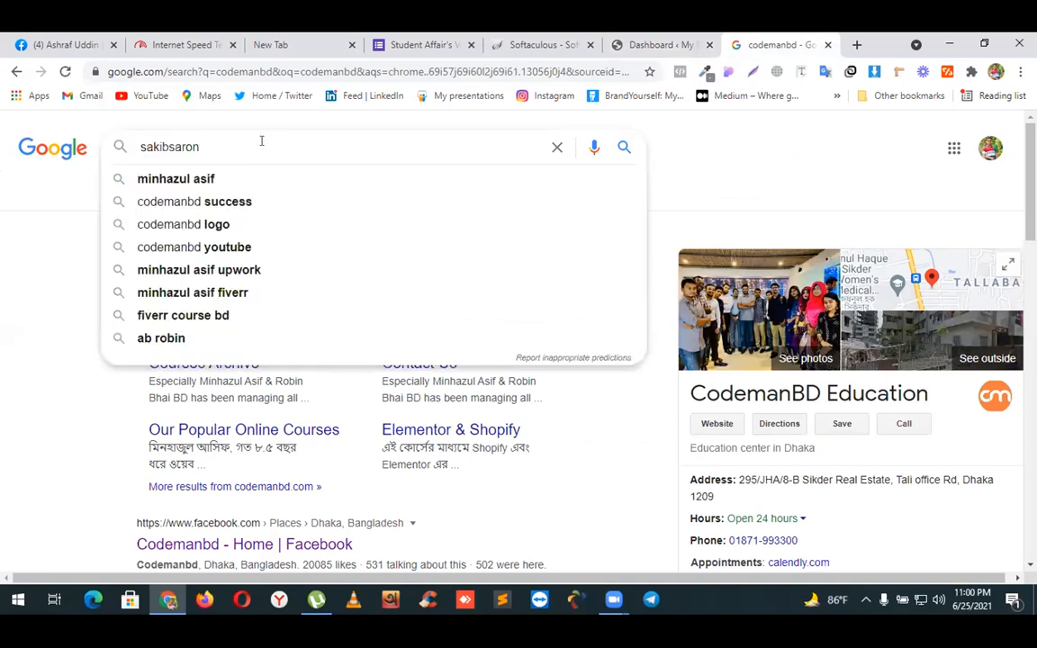
pyautogui.press('Return')
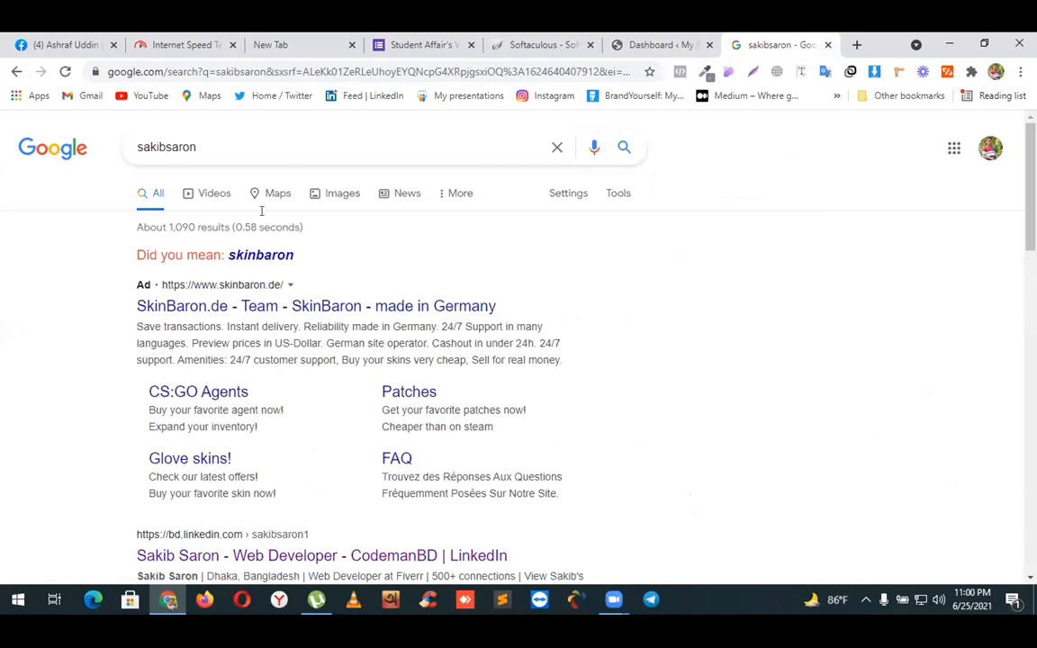
pyautogui.scroll(-4, 144, 450)
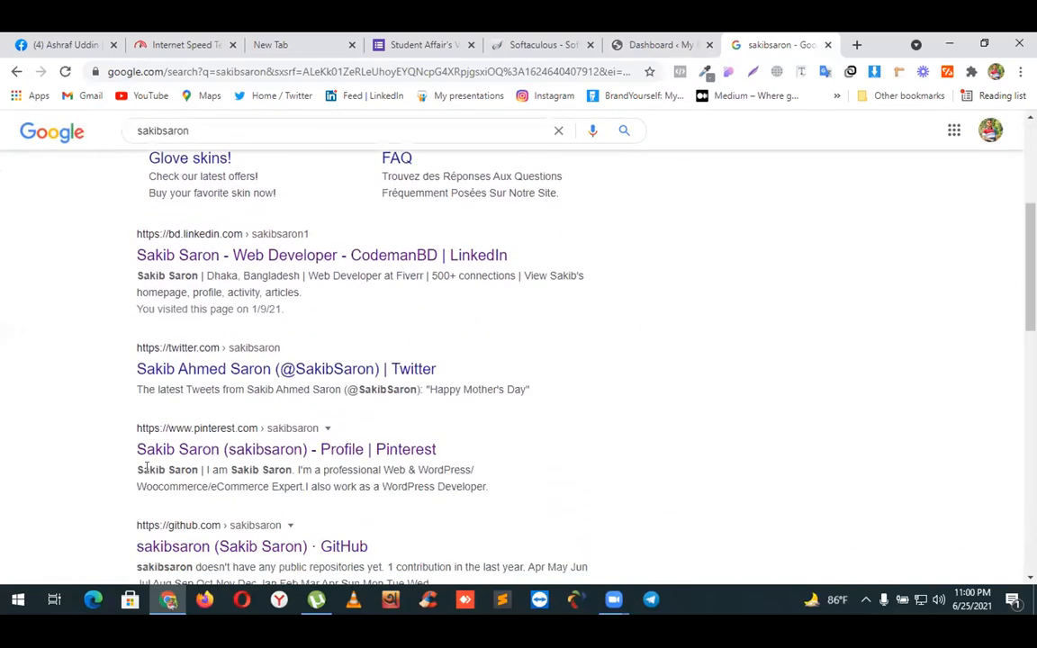
pyautogui.scroll(-1, 199, 316)
pyautogui.scroll(-1, 215, 341)
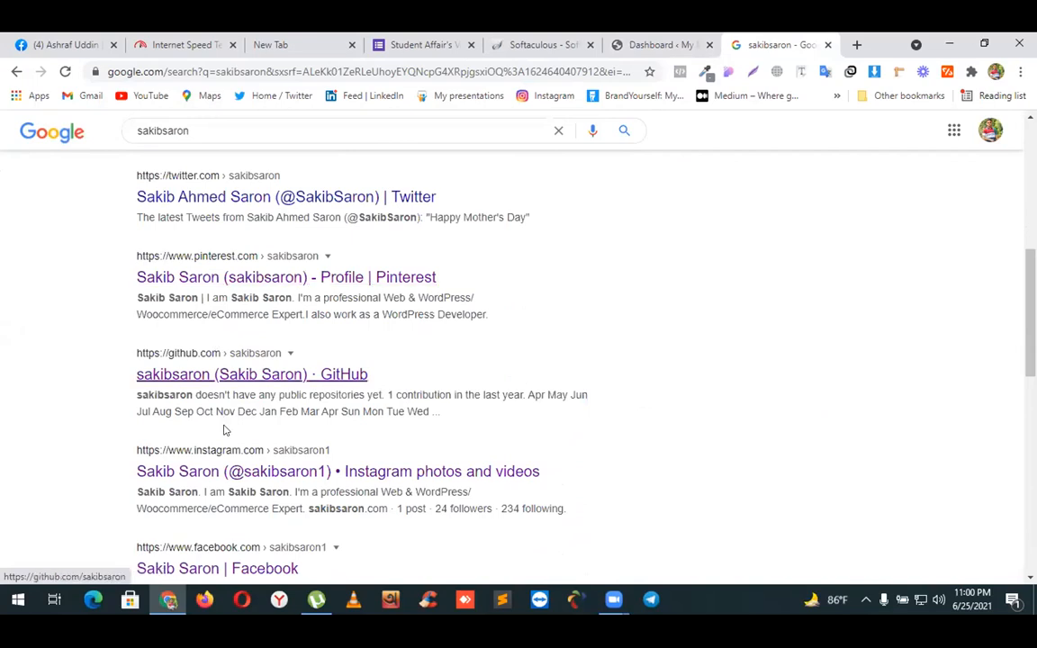
pyautogui.scroll(1, 619, 365)
pyautogui.scroll(5, 619, 364)
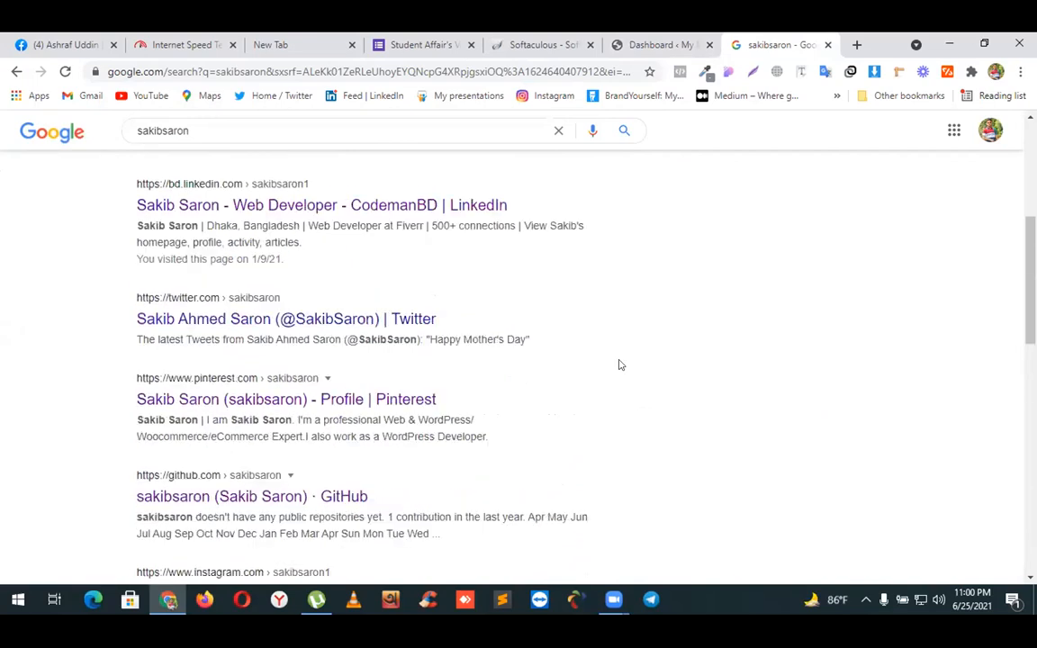
# - Find Google Search Console by searching "search console" in a new tab, and start it to reach the property type selection
pyautogui.click(635, 45)
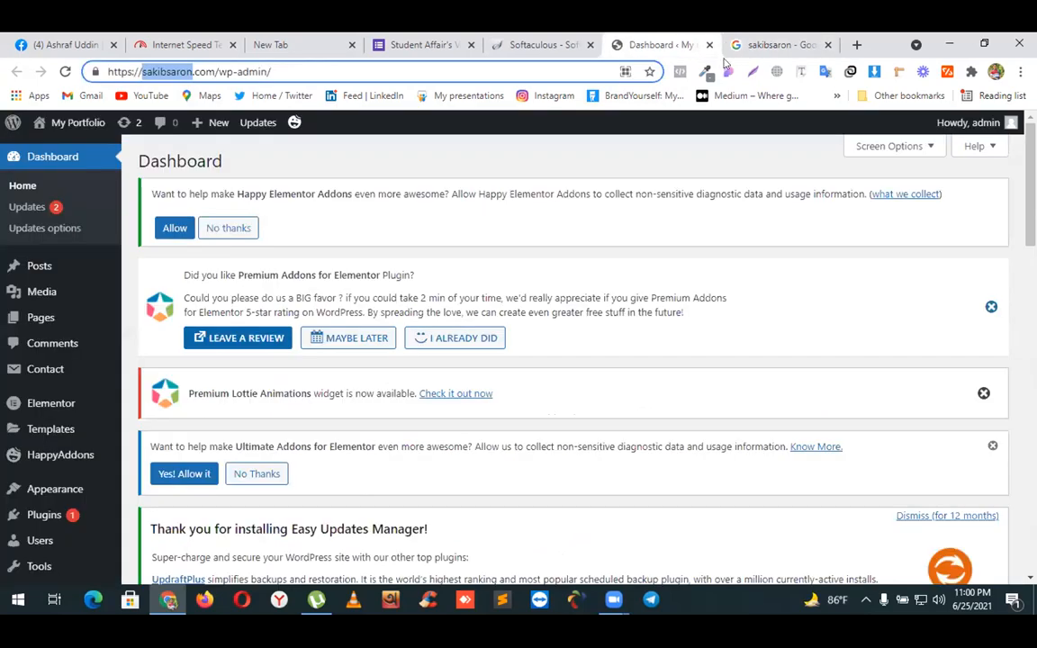
pyautogui.click(858, 44)
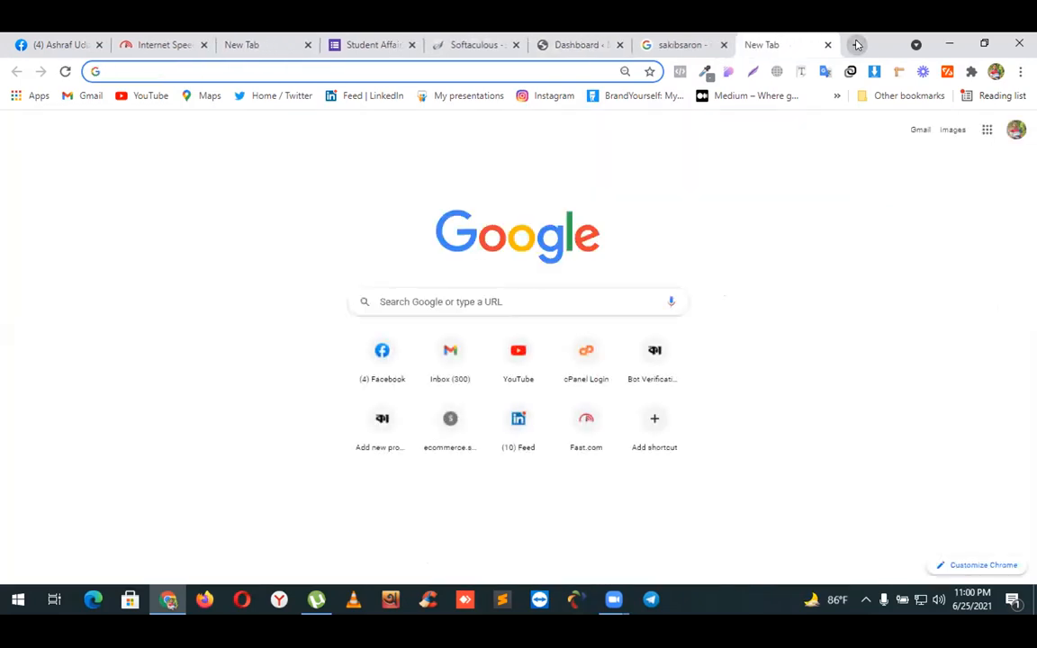
pyautogui.write('se')
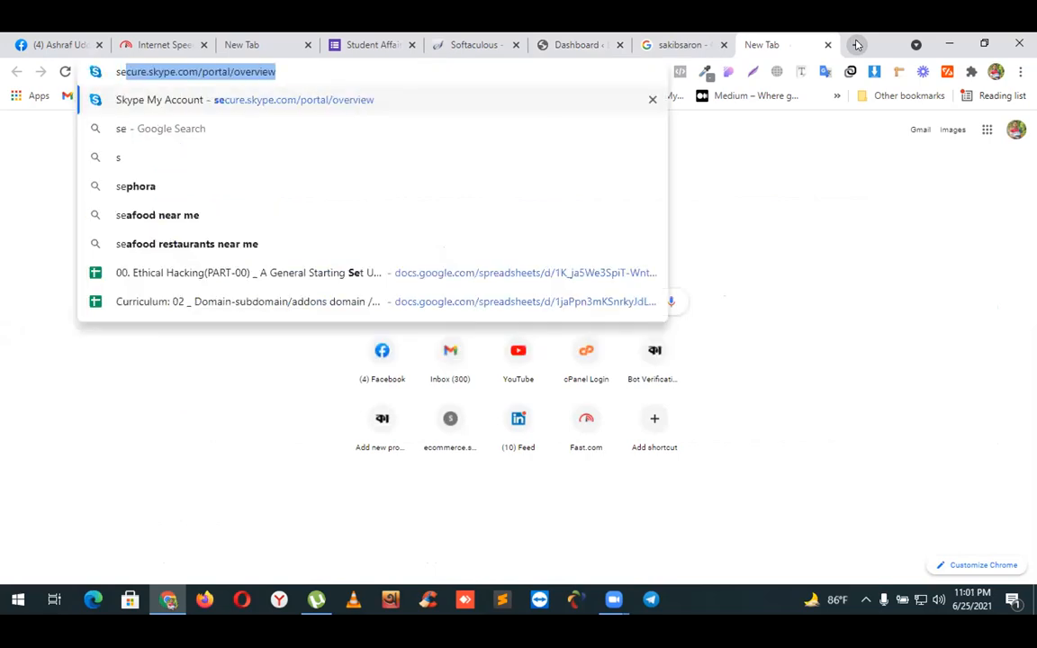
pyautogui.write('r')
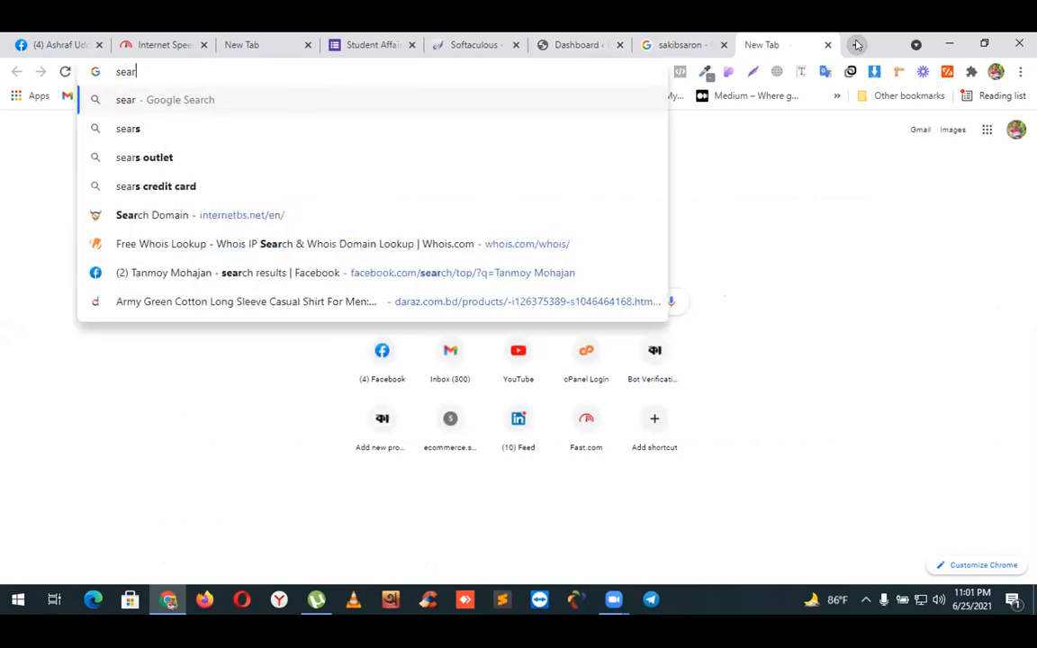
pyautogui.write('ach console')
pyautogui.press('Return')
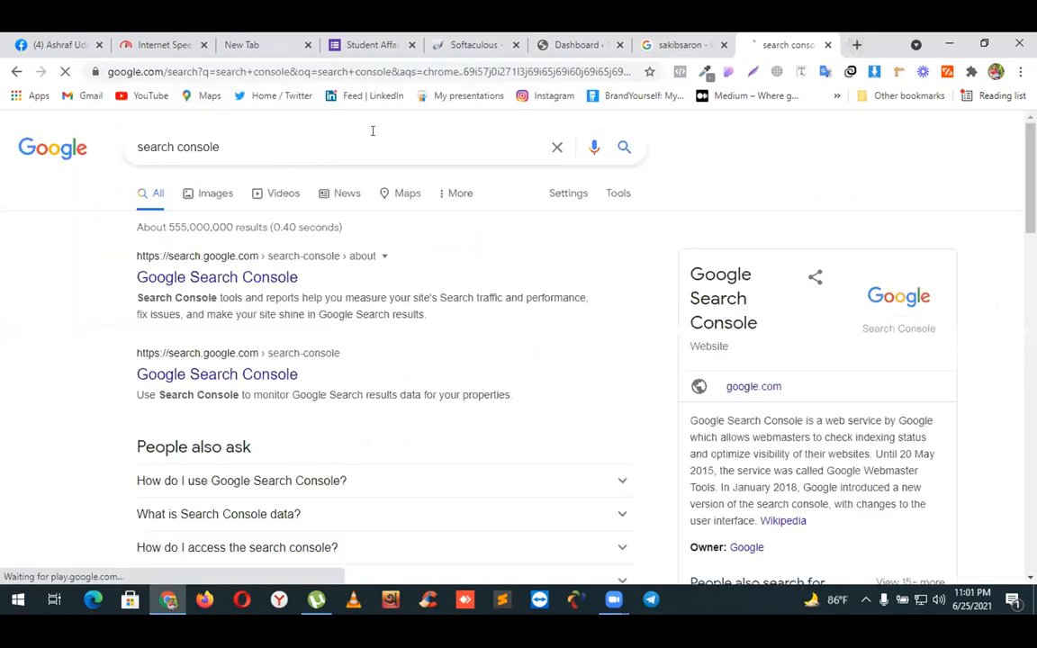
pyautogui.click(219, 277)
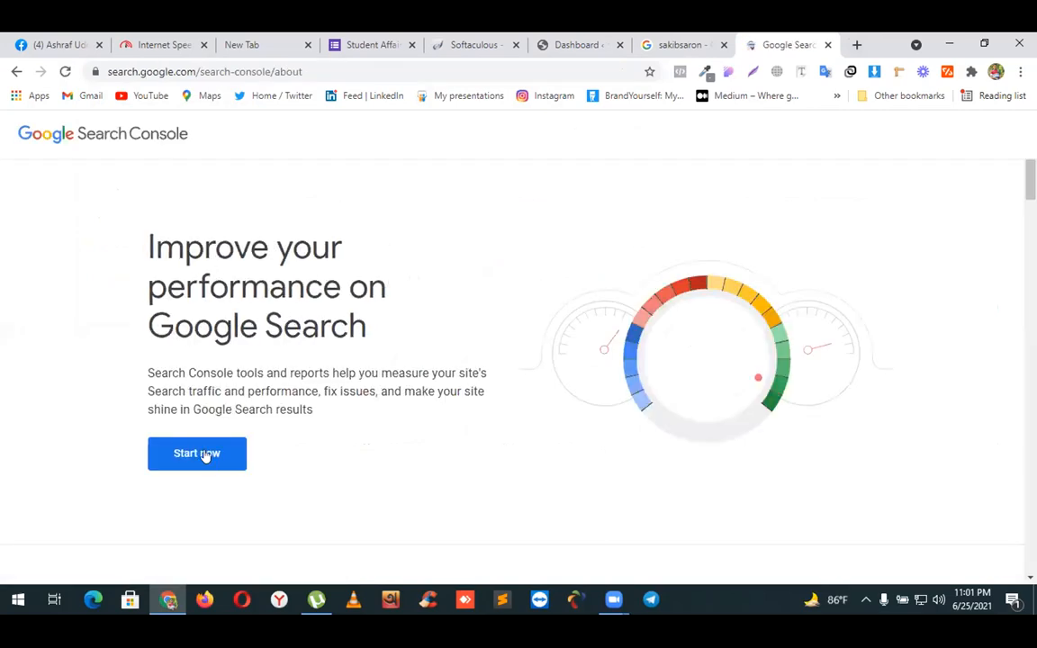
pyautogui.click(206, 454)
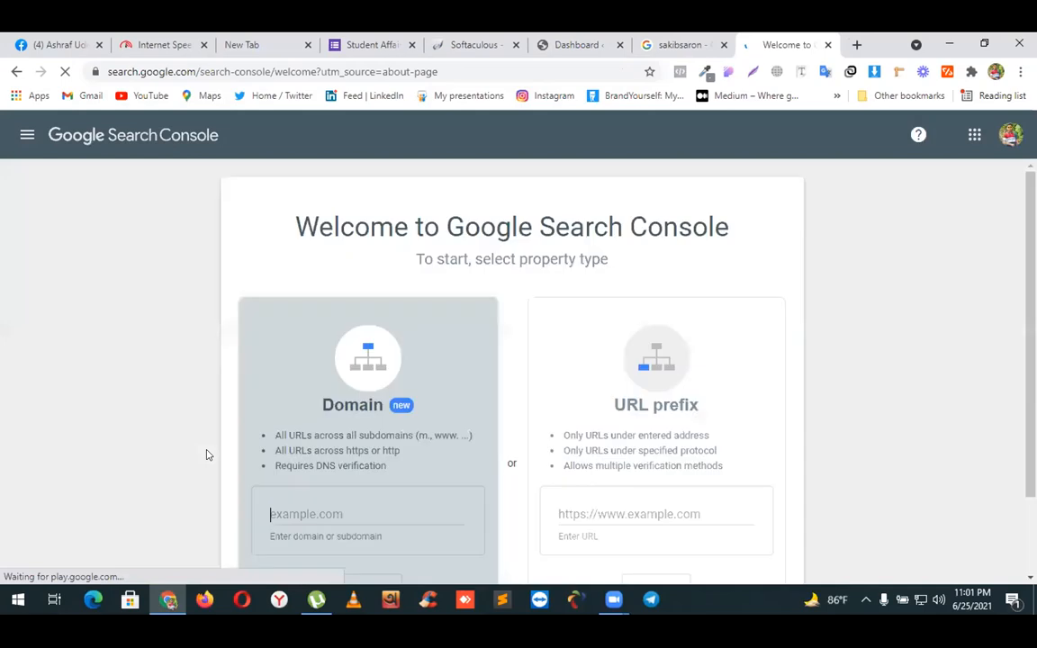
pyautogui.scroll(-1, 896, 322)
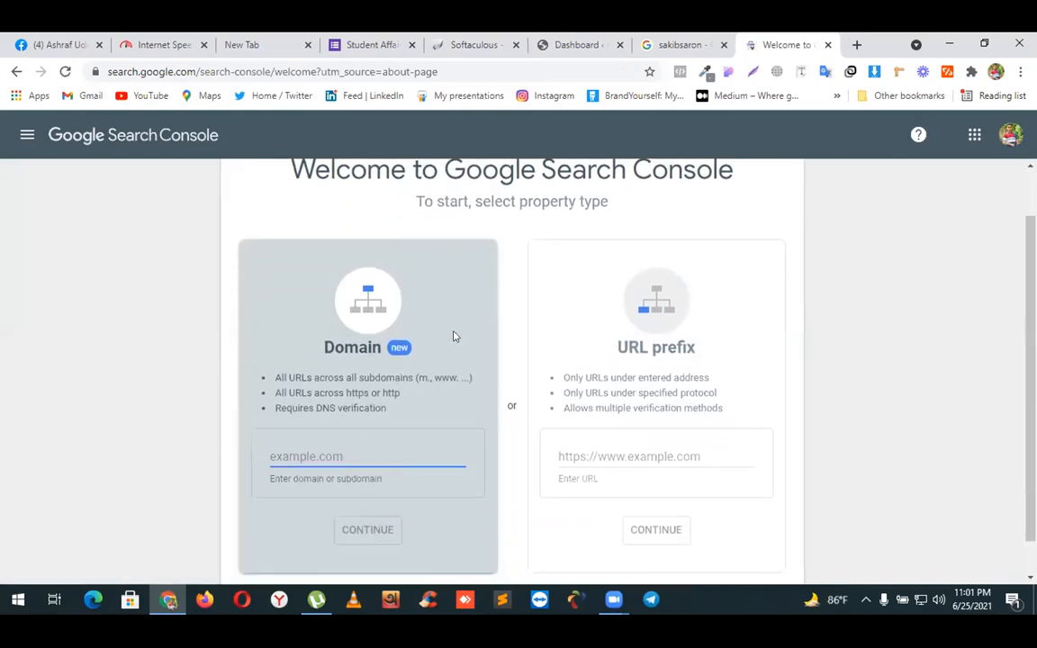
pyautogui.scroll(1, 419, 322)
pyautogui.scroll(-2, 736, 333)
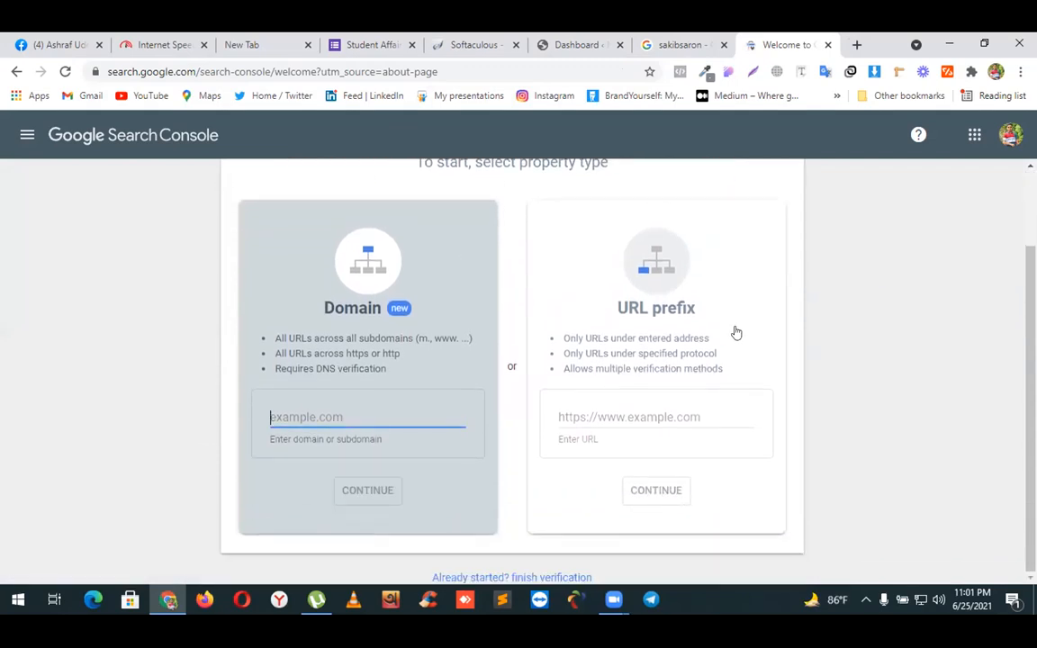
# - Return from the WordPress dashboard to the earlier Google results and search for "contact codemanbd" to check that the contact page is indexed
pyautogui.click(578, 45)
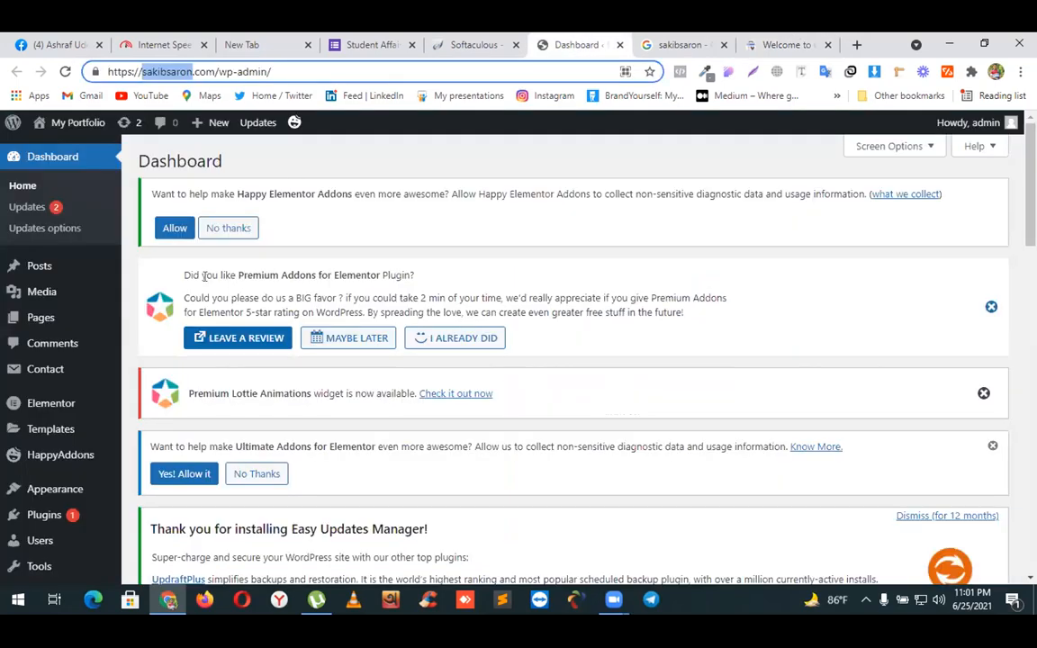
pyautogui.click(586, 321)
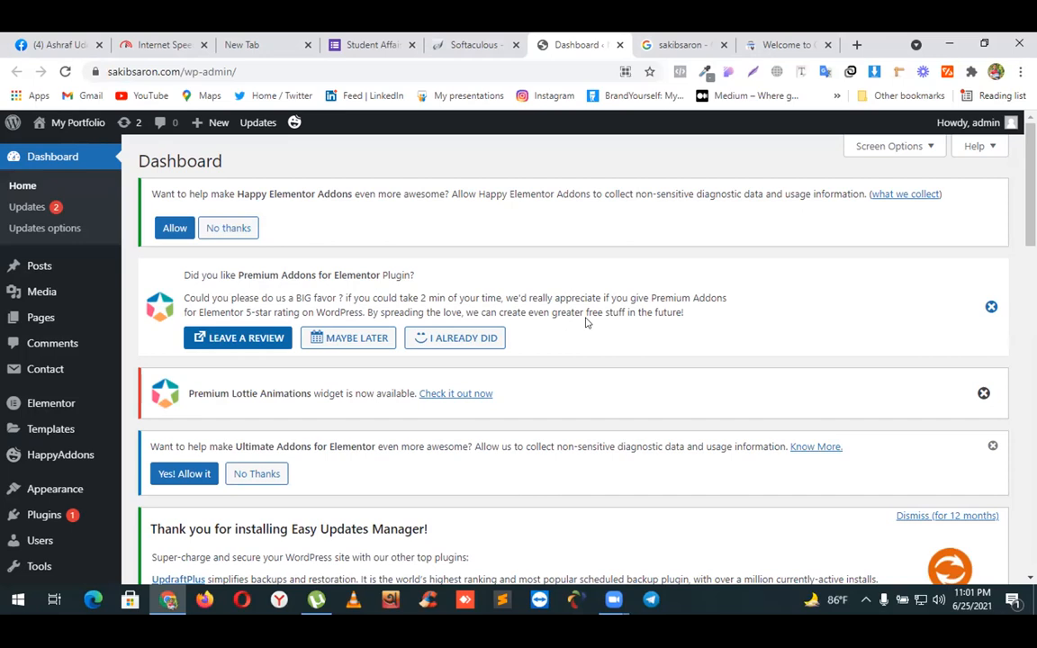
pyautogui.click(667, 47)
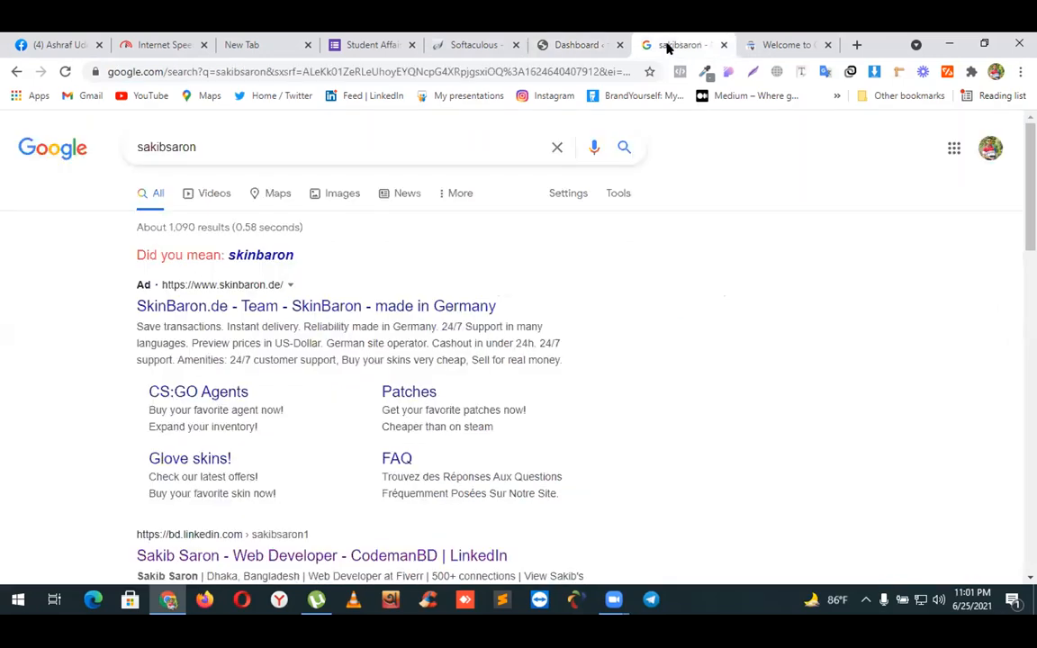
pyautogui.click(267, 143)
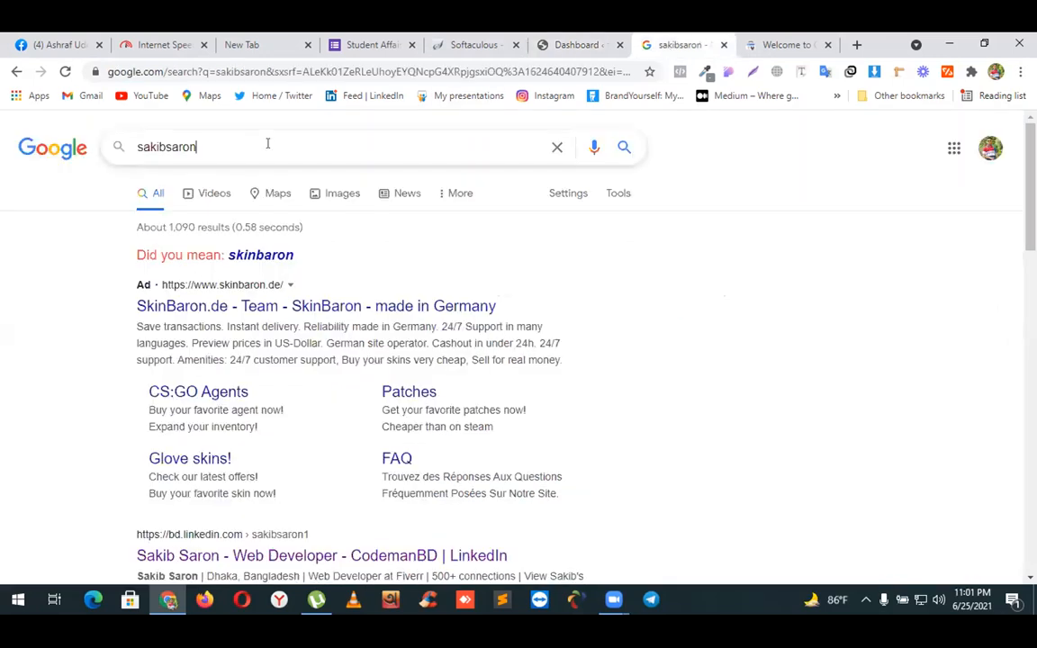
pyautogui.doubleClick(267, 143)
pyautogui.write('contact codemanbd')
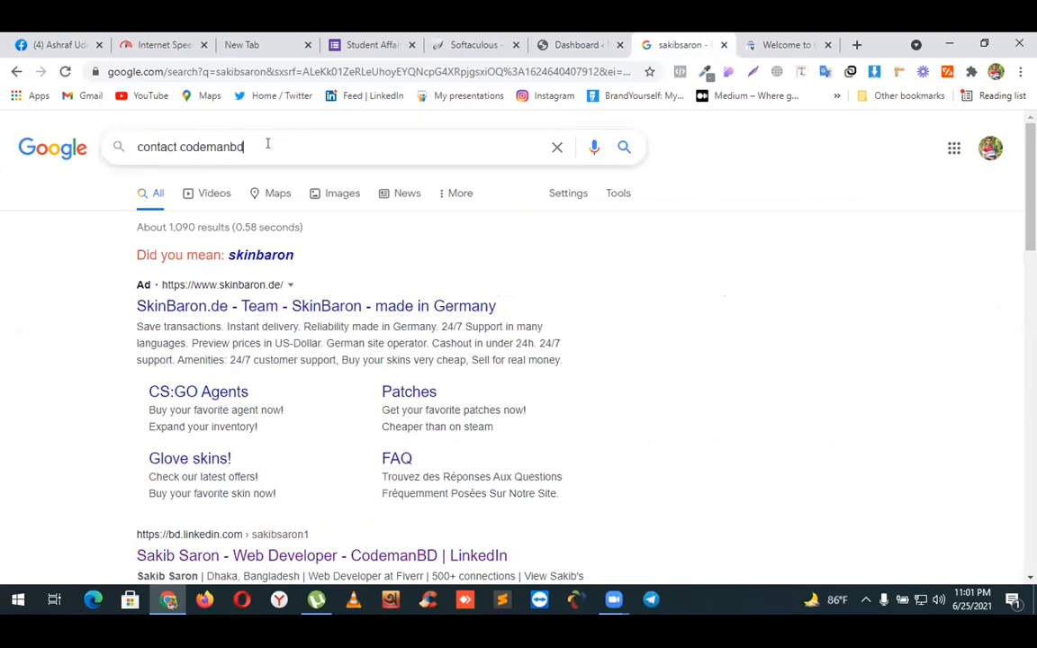
pyautogui.press('Return')
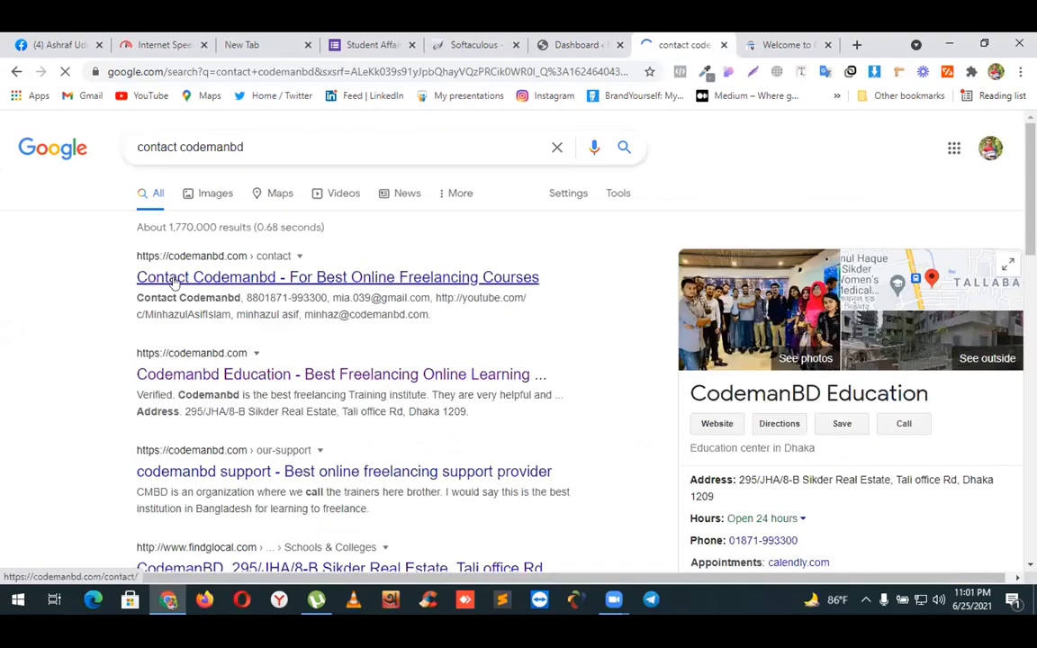
pyautogui.click(229, 256)
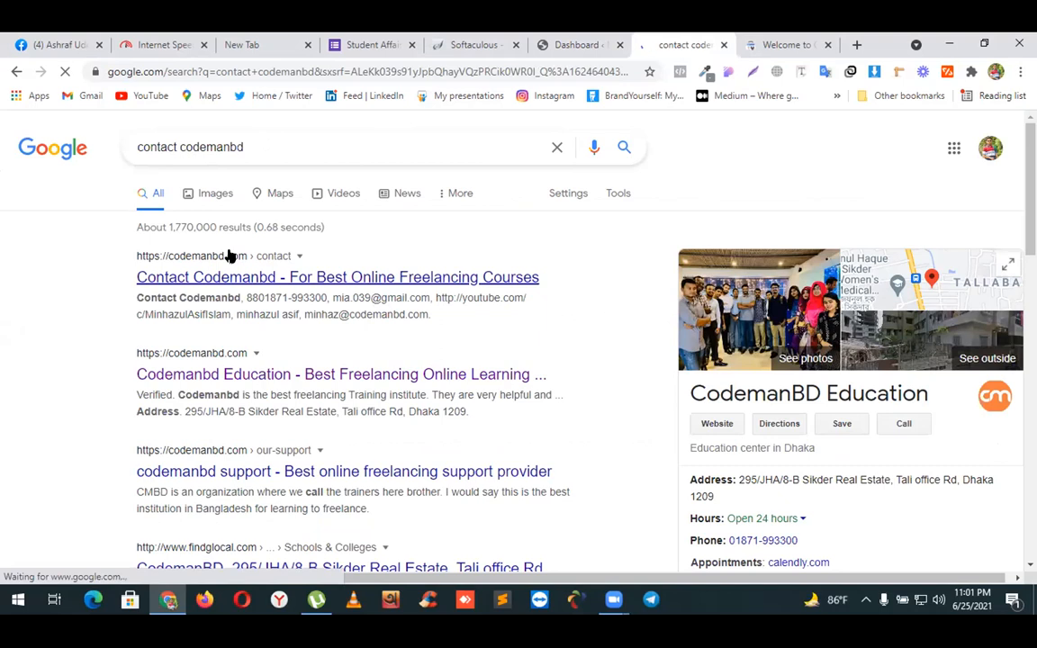
# - Replace "contact" with "team" in the query and search Google for "team codemanbd" to check the team page's listing
pyautogui.click(155, 146)
pyautogui.doubleClick(155, 146)
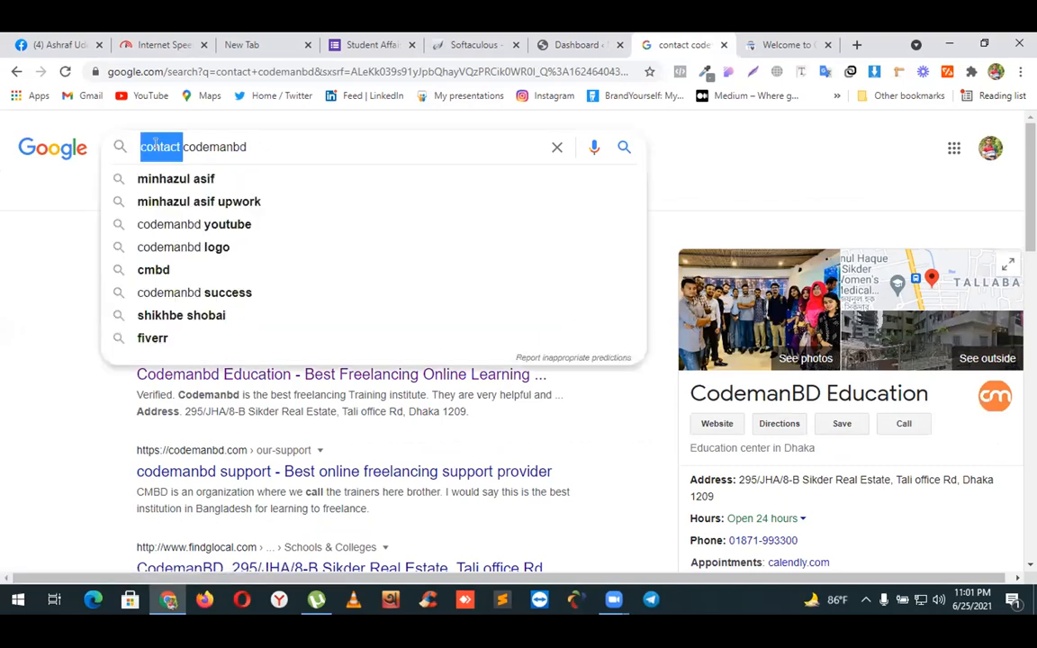
pyautogui.write('team')
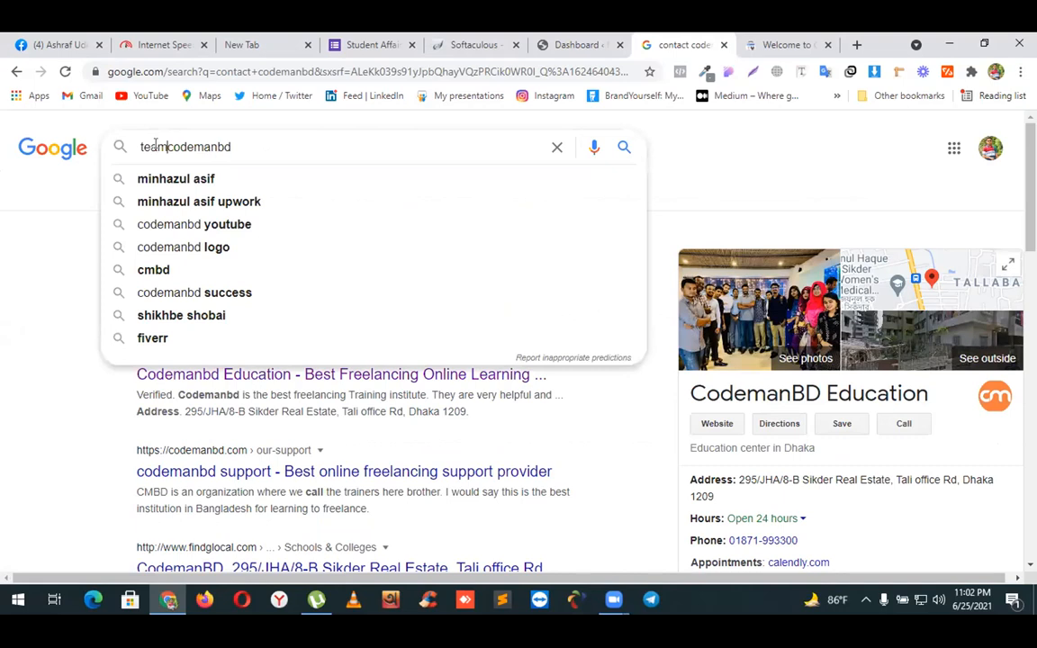
pyautogui.press('Return')
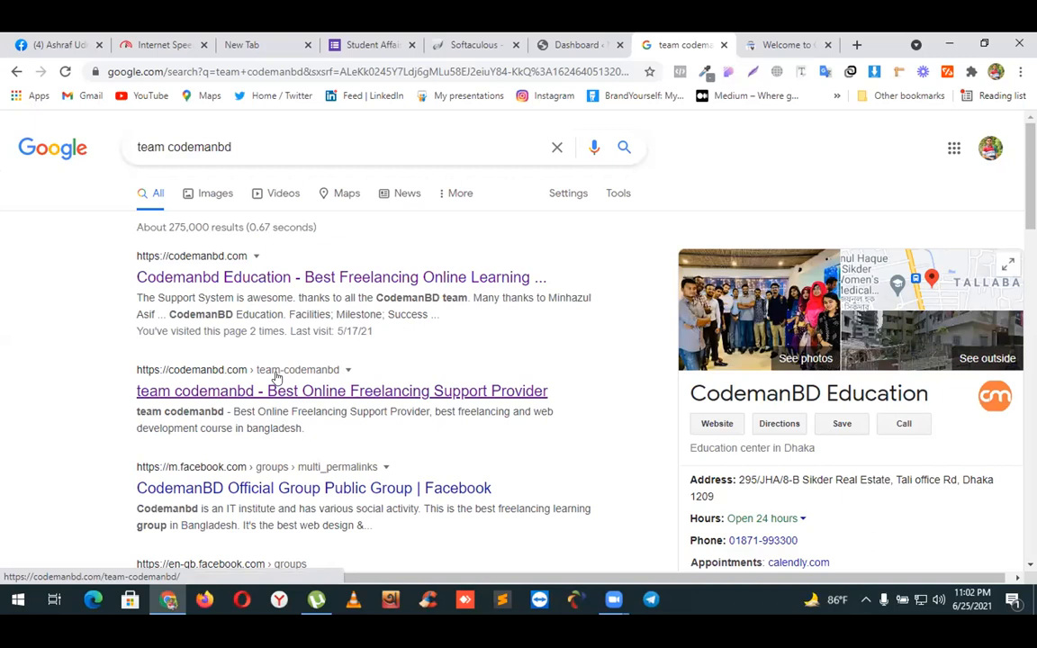
pyautogui.click(264, 142)
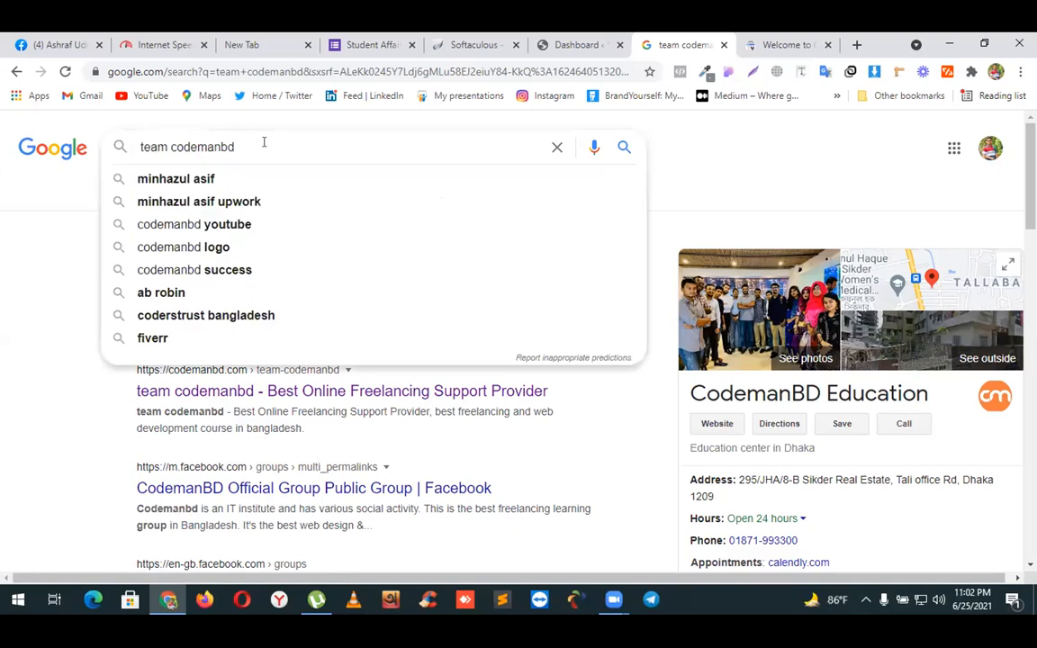
# - Search Google for "shopify pagefly review" and look through the results for the techreviewed.net listing
pyautogui.tripleClick(203, 144)
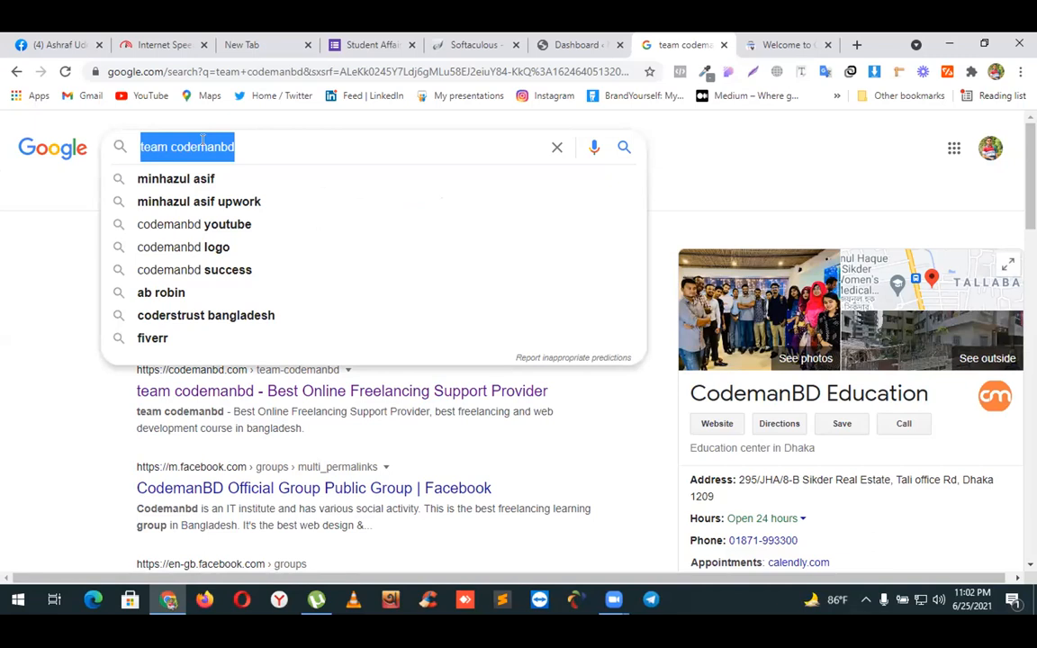
pyautogui.write('shopify pagefly rev')
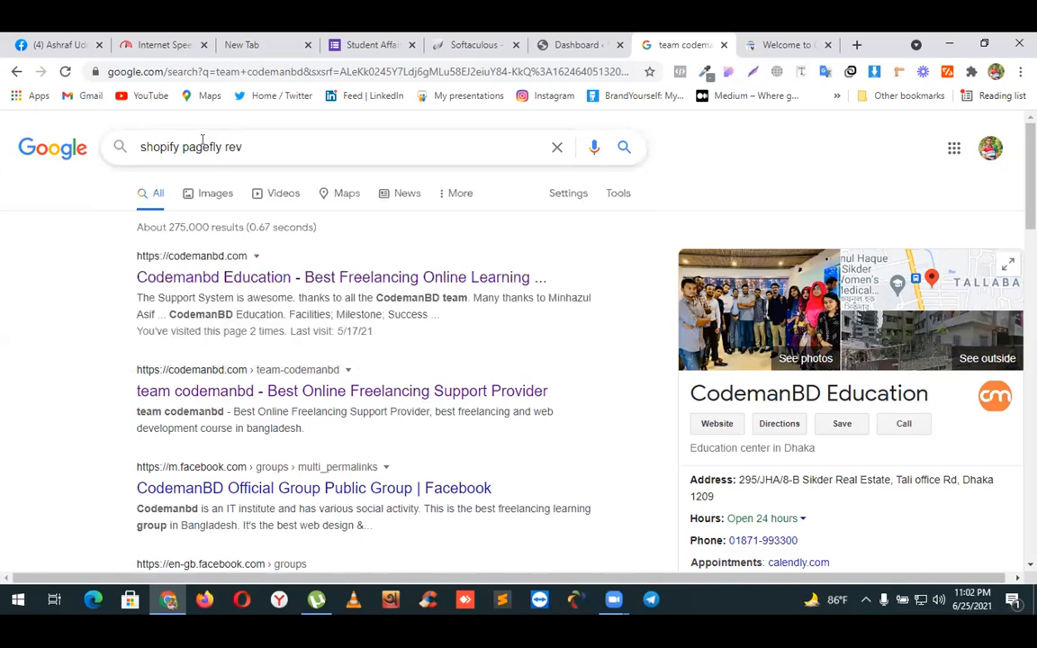
pyautogui.write('iew')
pyautogui.press('Return')
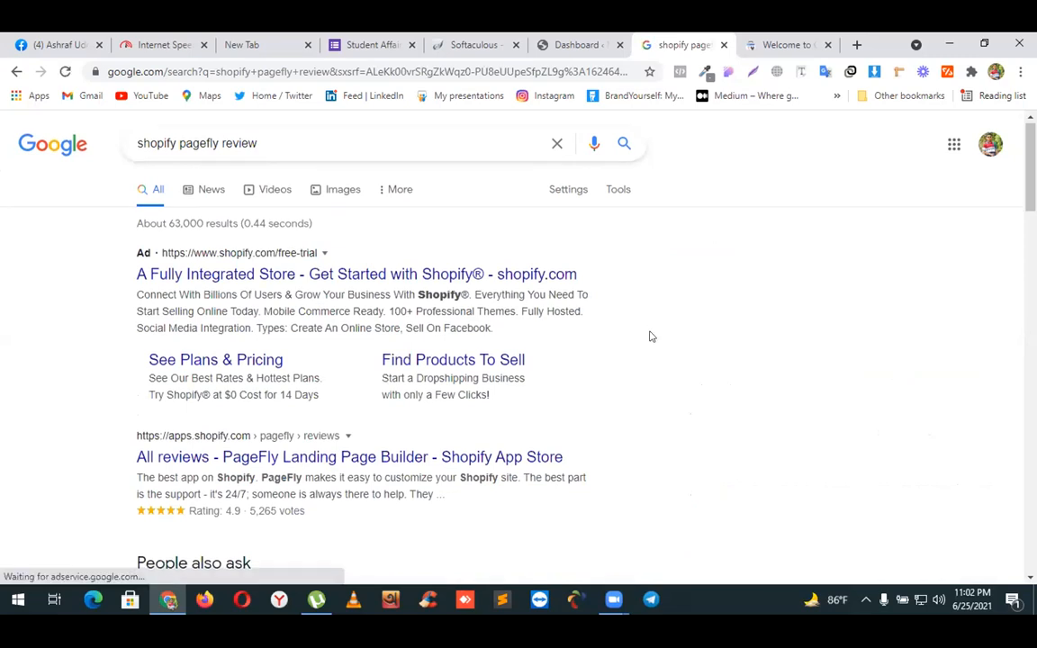
pyautogui.scroll(-6, 341, 364)
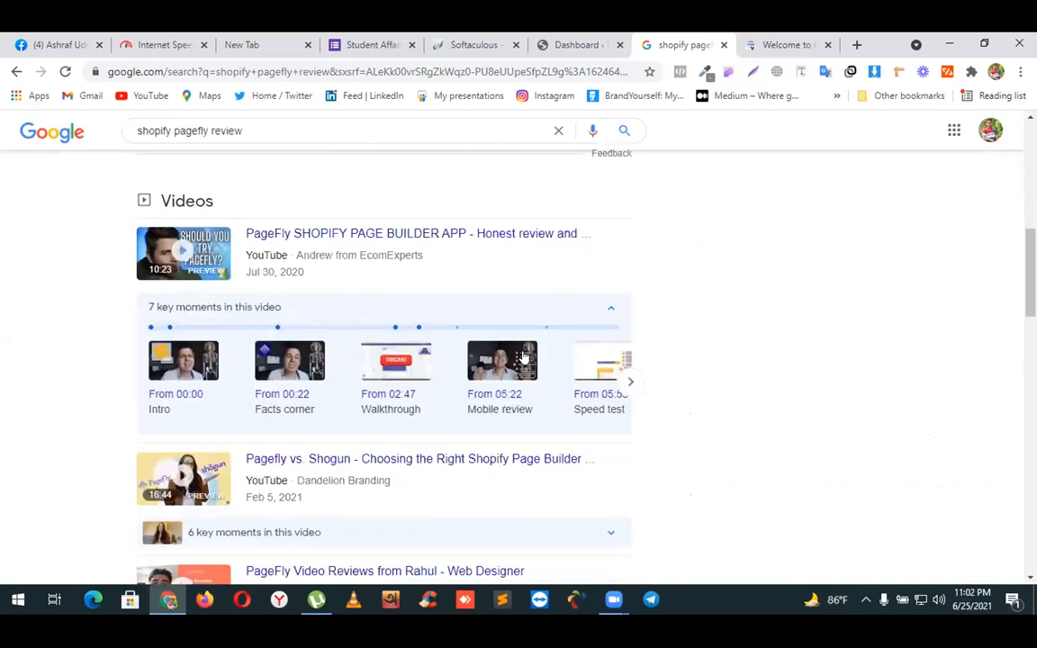
pyautogui.scroll(-5, 523, 358)
pyautogui.scroll(-10, 526, 357)
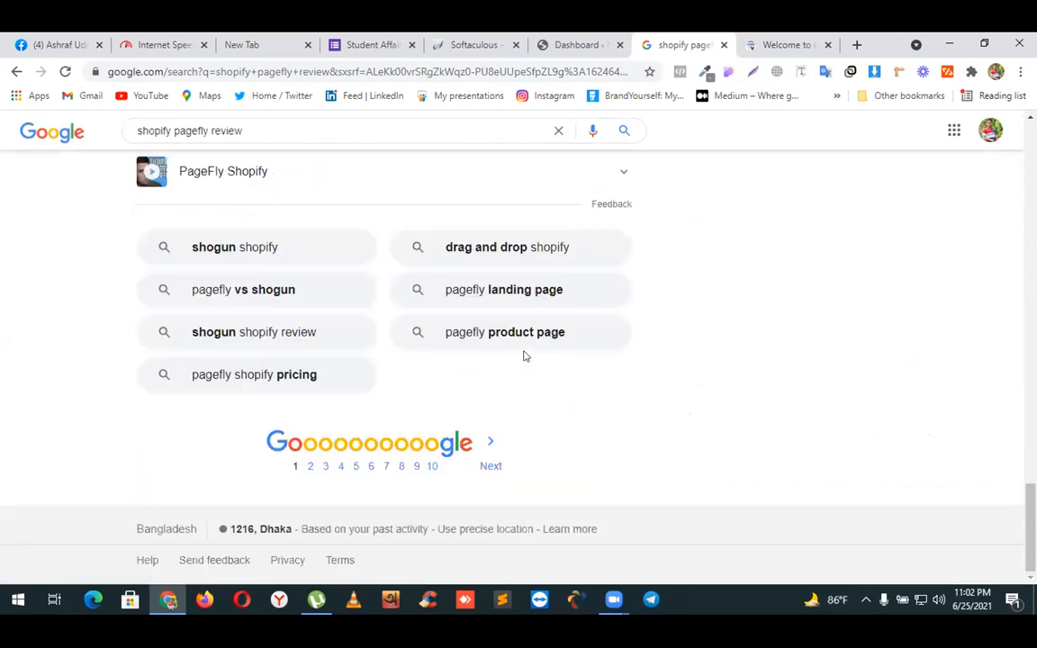
pyautogui.scroll(6, 526, 356)
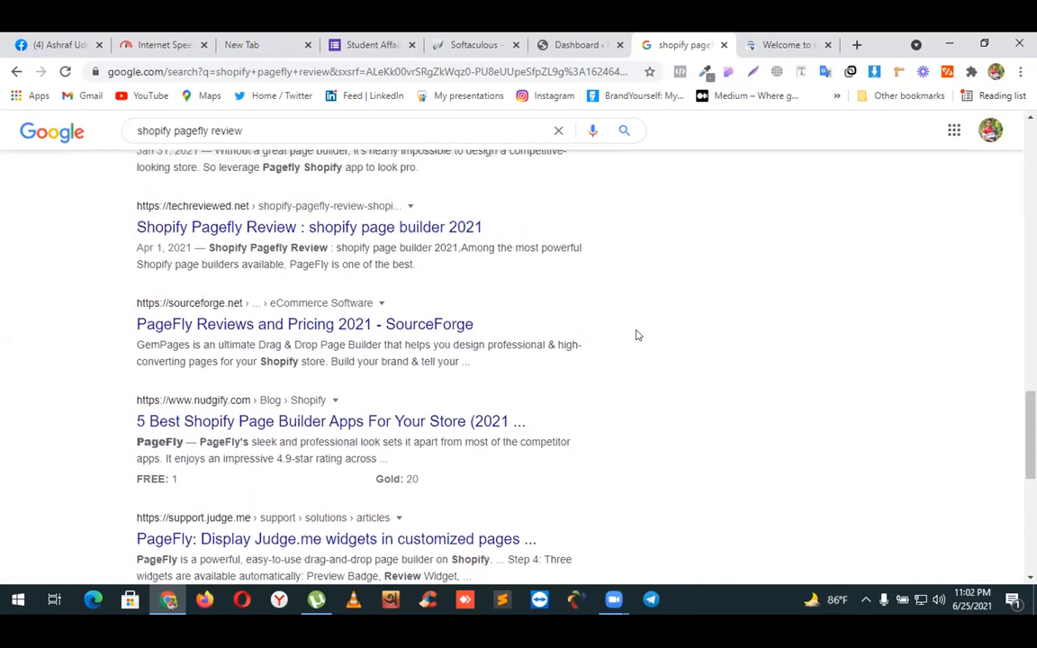
pyautogui.scroll(1, 216, 232)
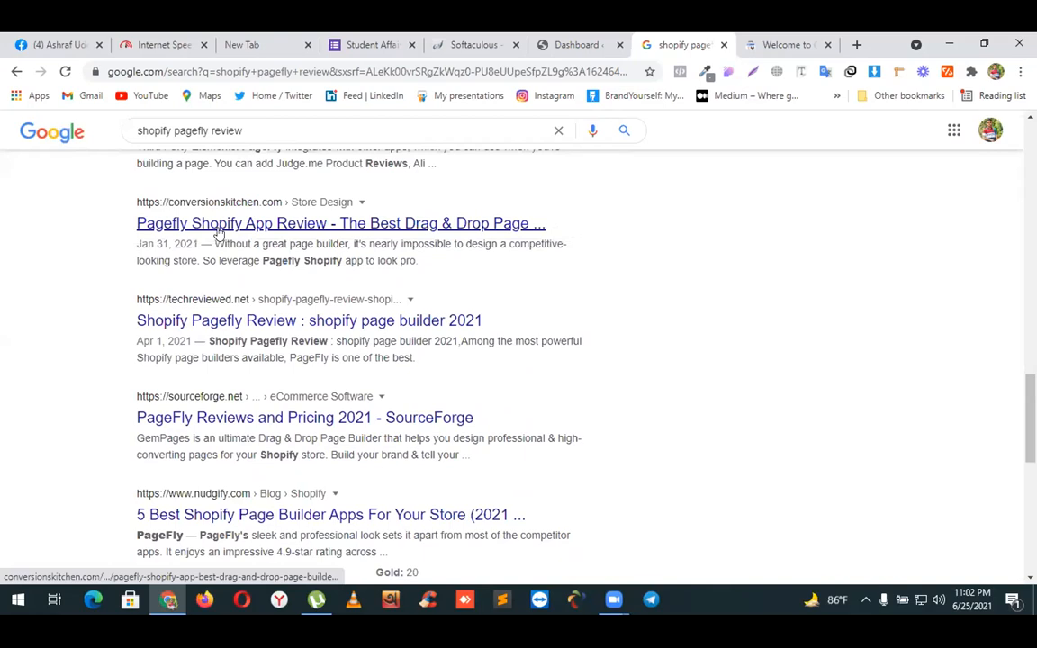
# - Open the techreviewed.net article "Shopify Pagefly Review : shopify page builder 2021" and skim its content
pyautogui.click(207, 322)
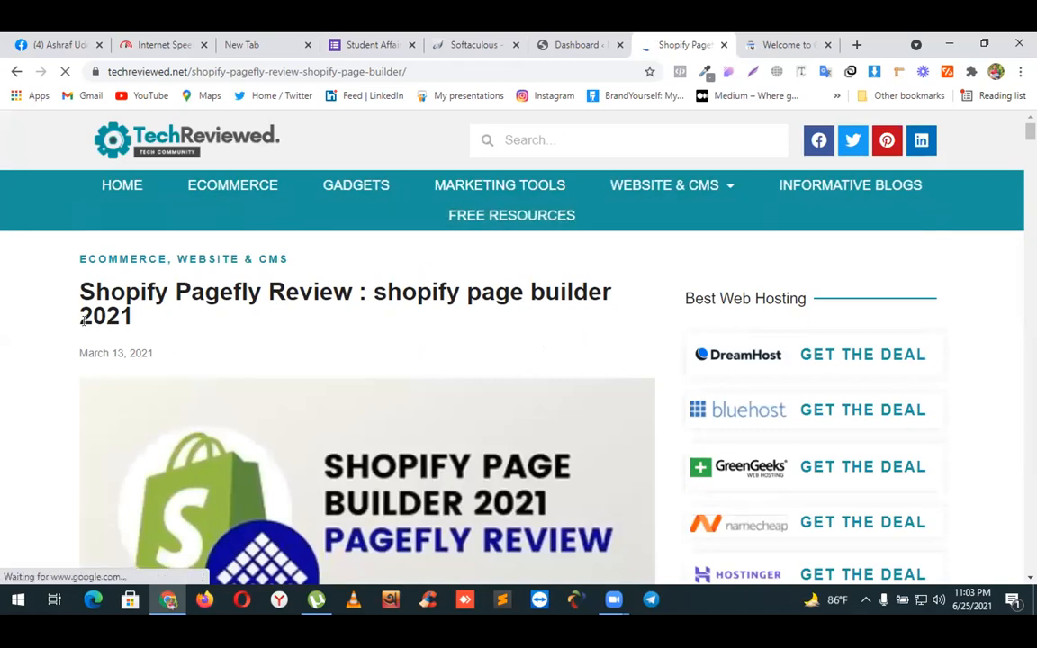
pyautogui.scroll(-2, 49, 385)
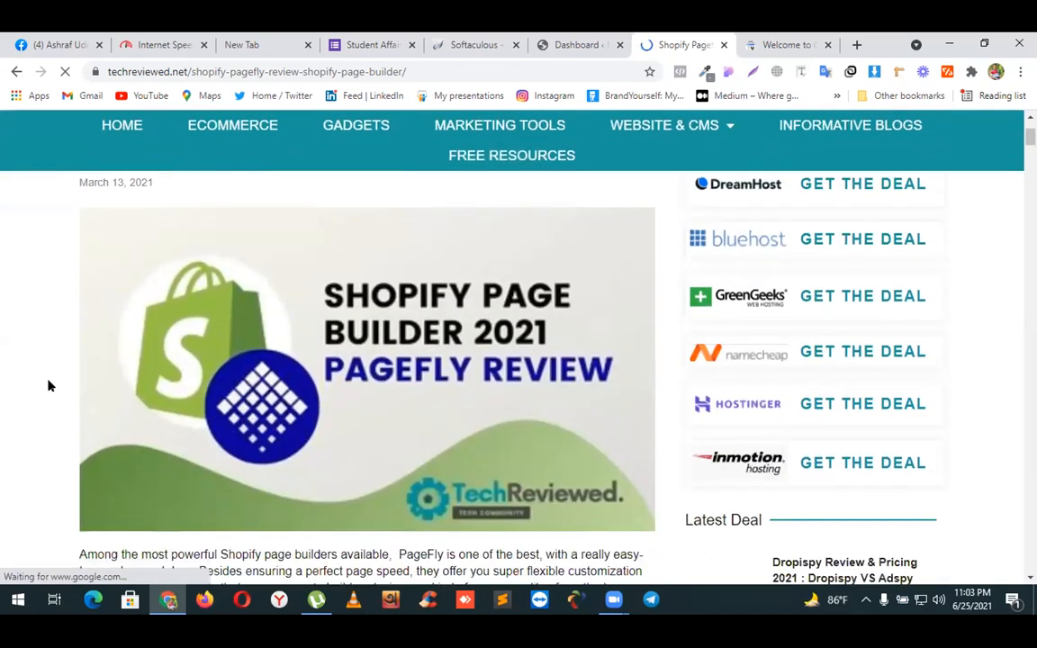
pyautogui.scroll(-10, 50, 385)
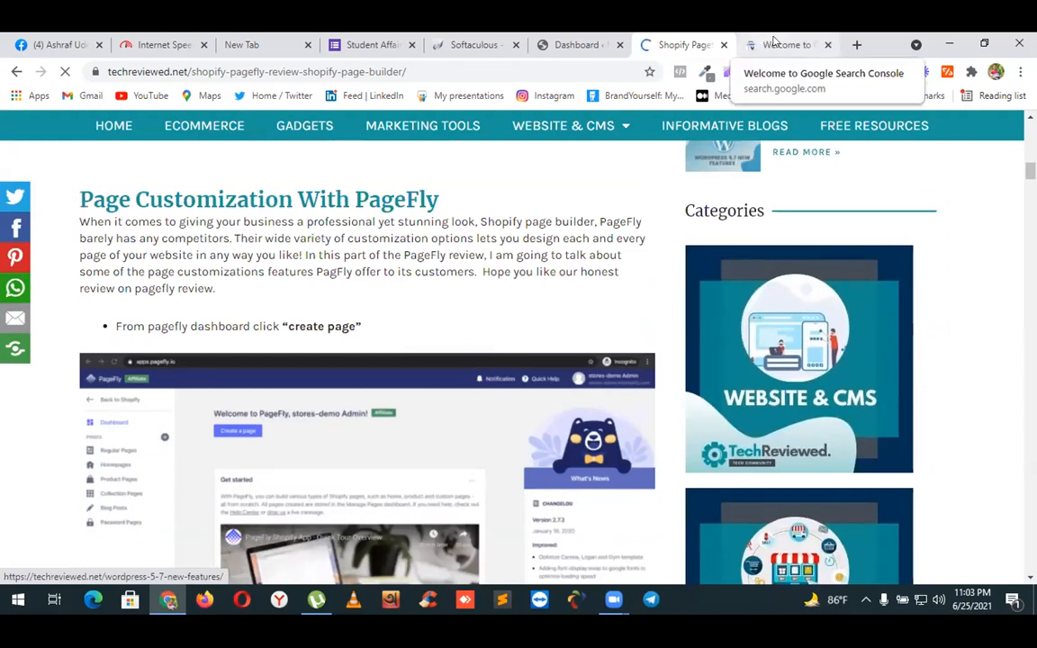
# - Choose URL prefix entry in Google Search Console and copy the portfolio site's https address, without "/wp-admin/", from its WordPress dashboard
pyautogui.click(775, 43)
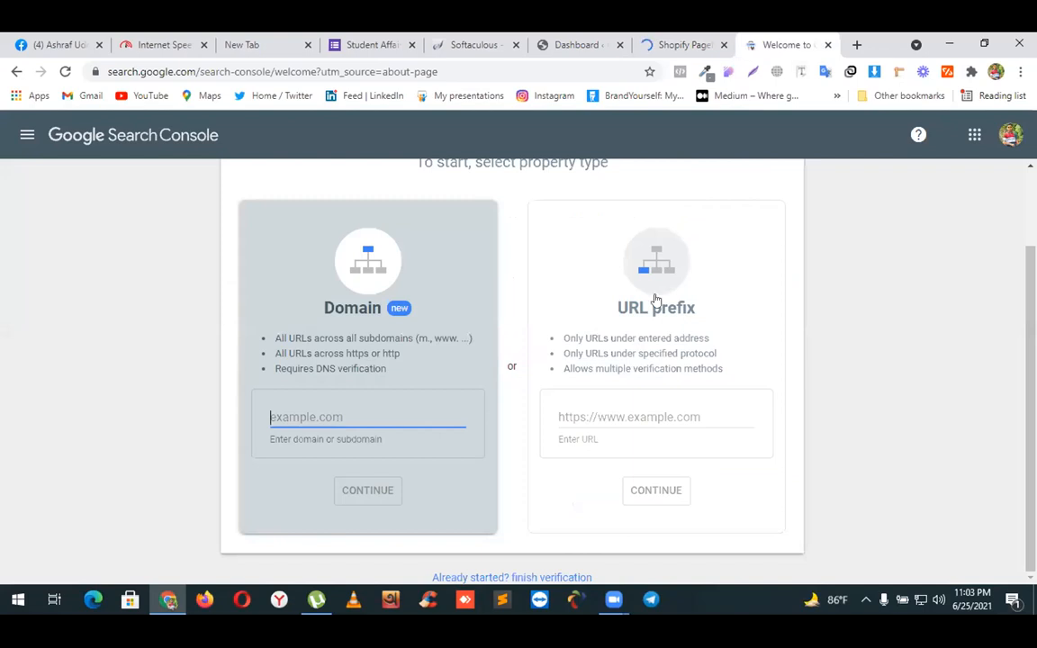
pyautogui.click(600, 411)
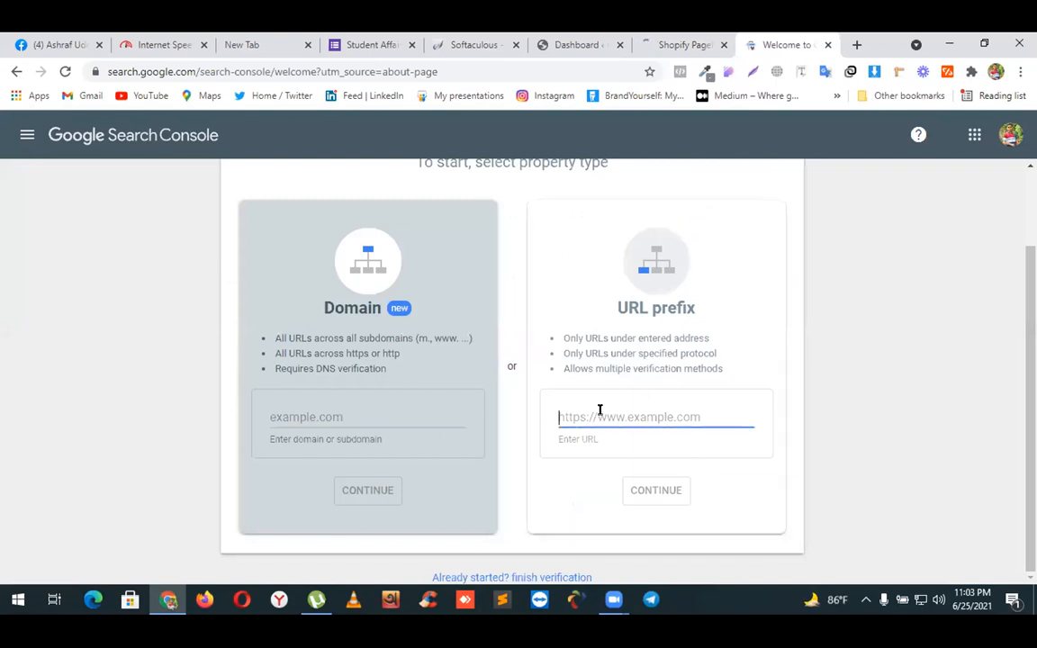
pyautogui.click(566, 47)
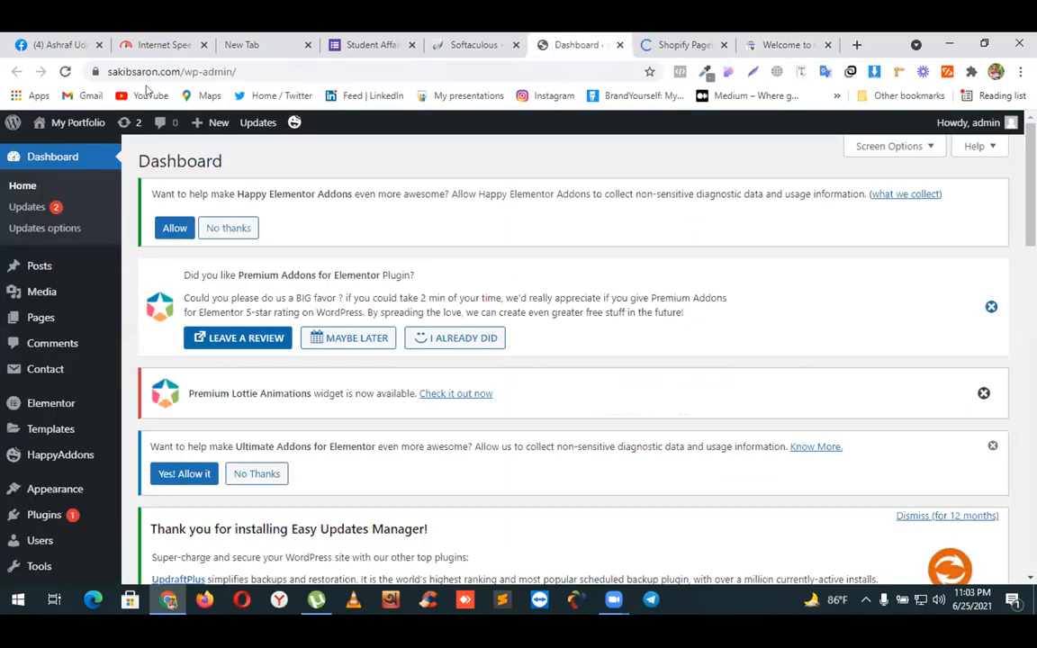
pyautogui.click(135, 72)
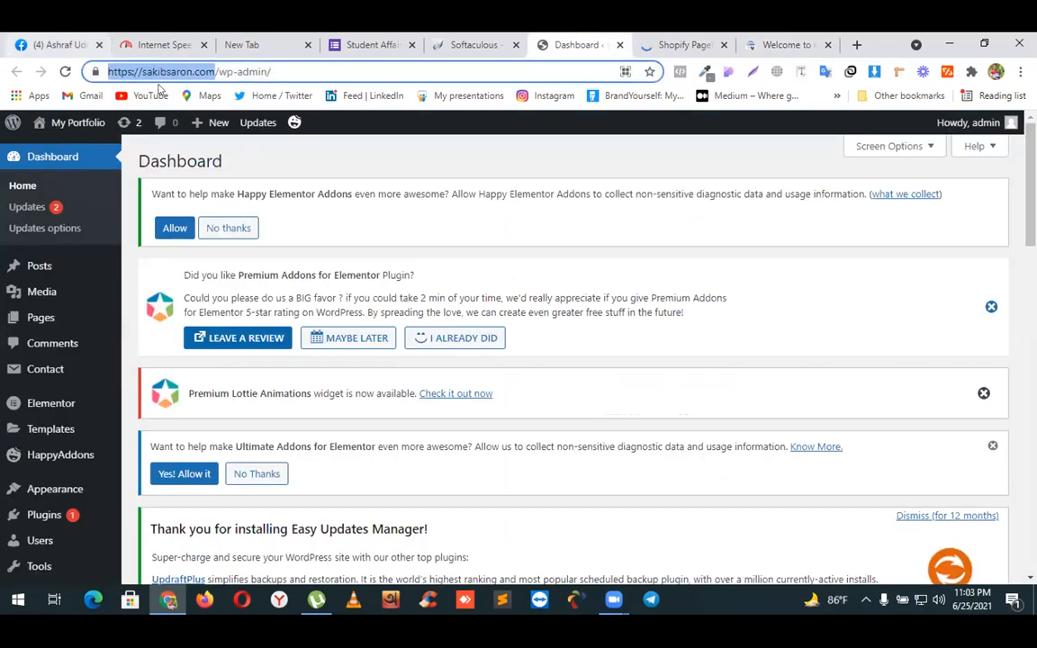
pyautogui.rightClick(152, 77)
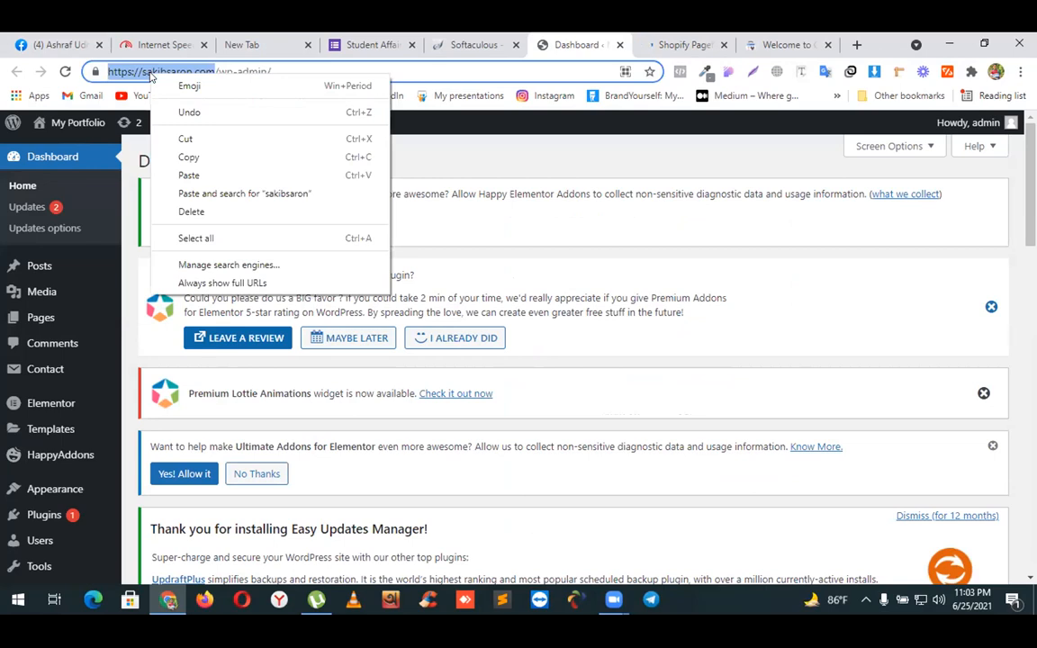
pyautogui.click(190, 157)
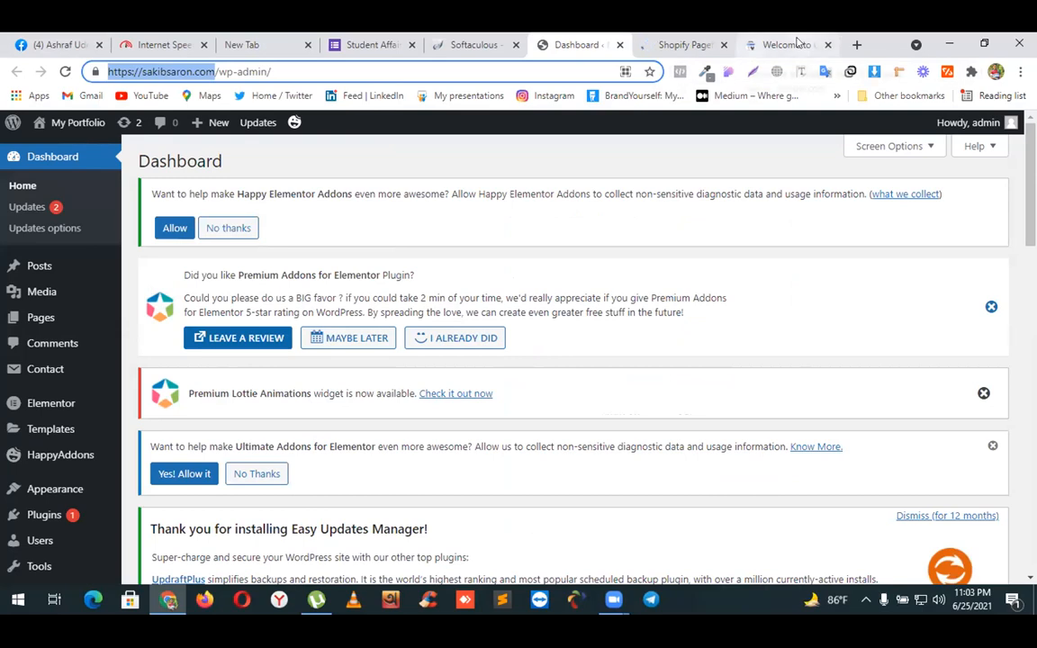
# - Submit the copied portfolio address as a URL prefix property in Search Console and download the HTML file for ownership verification
pyautogui.click(795, 45)
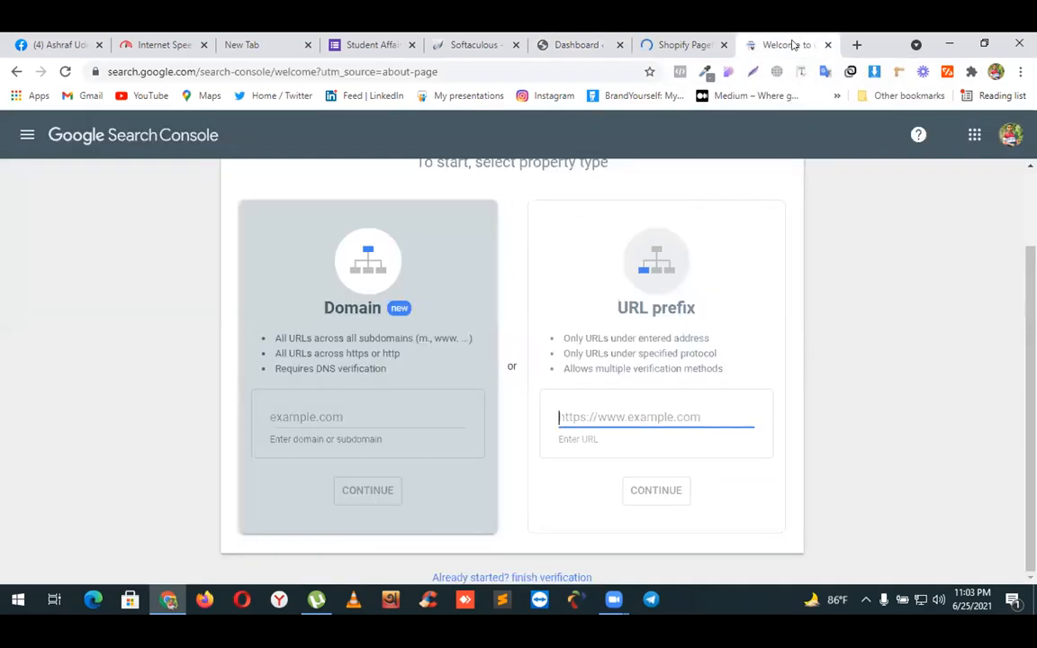
pyautogui.hotkey('ctrl', 'v')
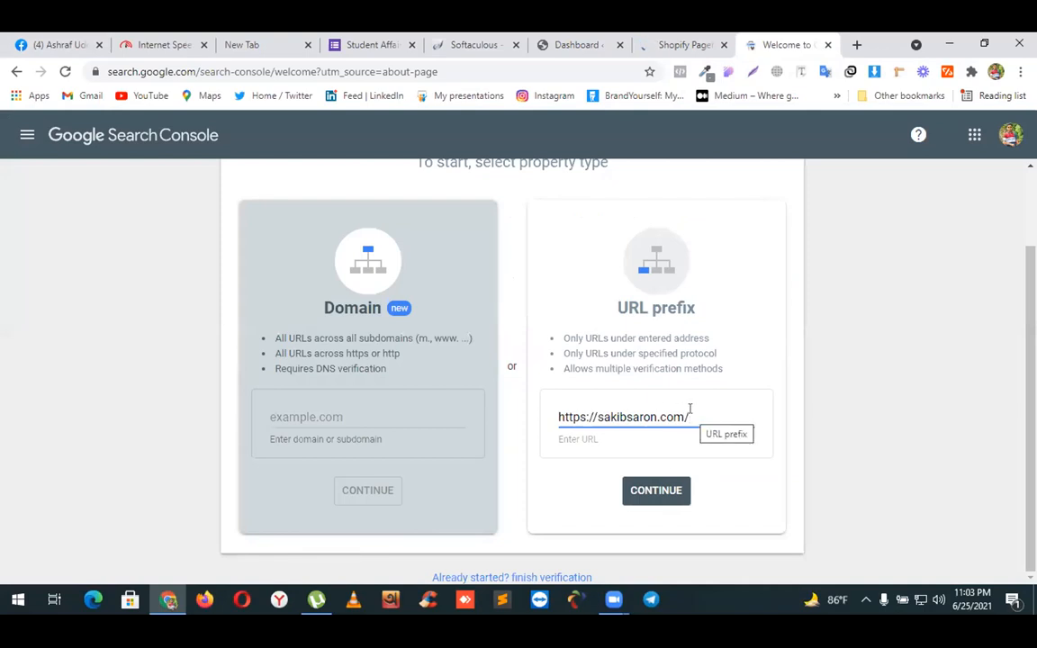
pyautogui.click(649, 492)
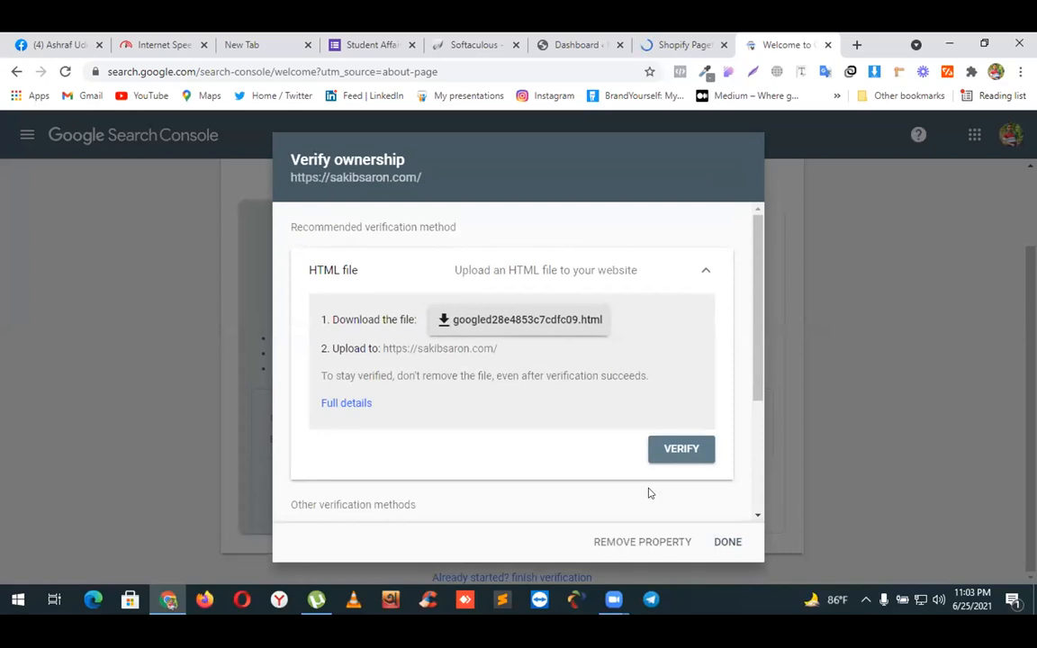
pyautogui.click(469, 322)
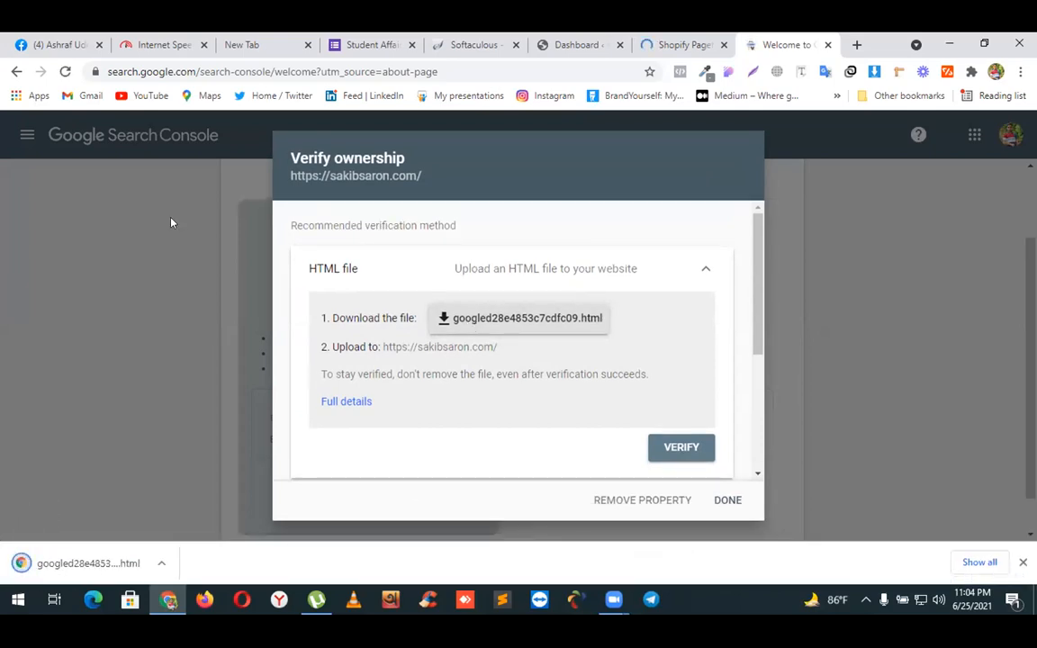
# - Return to the portfolio's WordPress dashboard and open the installed plugins list
pyautogui.click(566, 47)
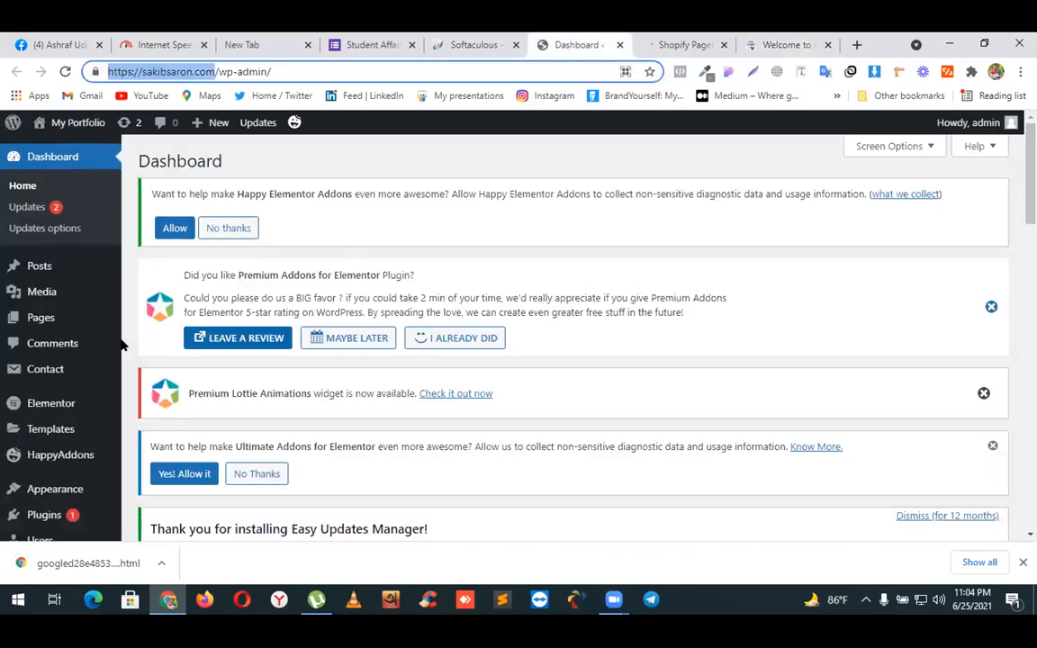
pyautogui.scroll(-4, 70, 419)
pyautogui.scroll(-3, 69, 419)
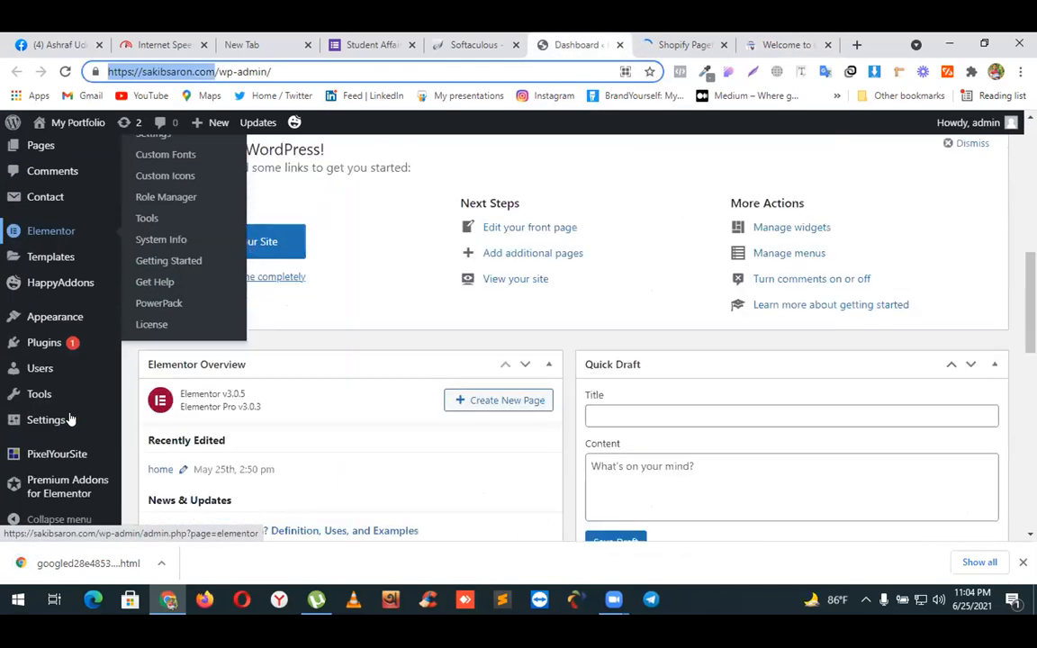
pyautogui.scroll(-3, 69, 419)
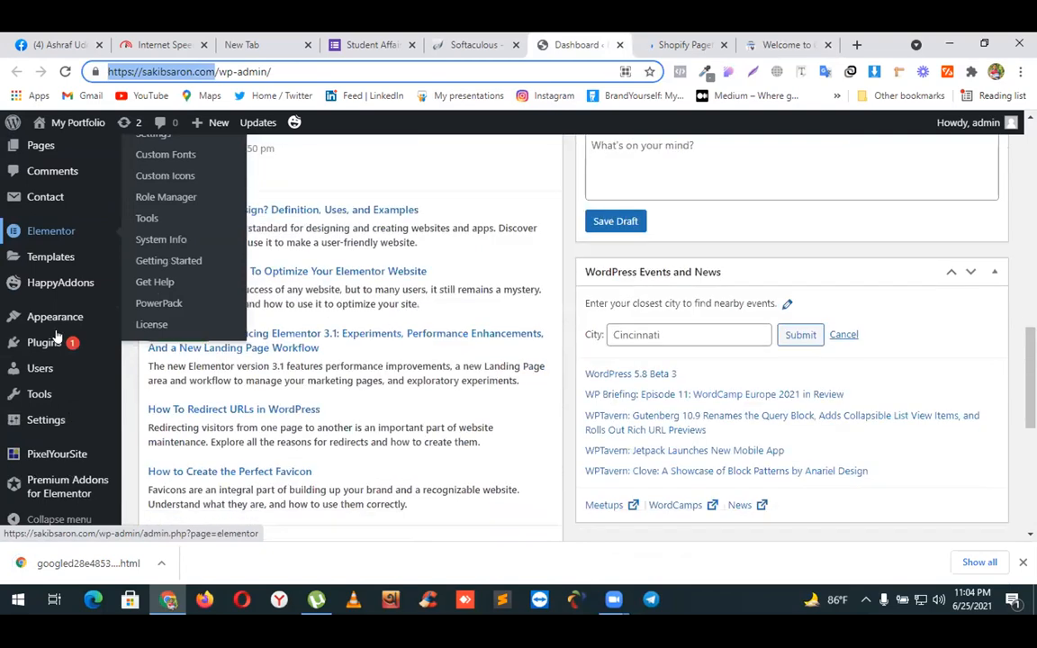
pyautogui.scroll(-3, 56, 335)
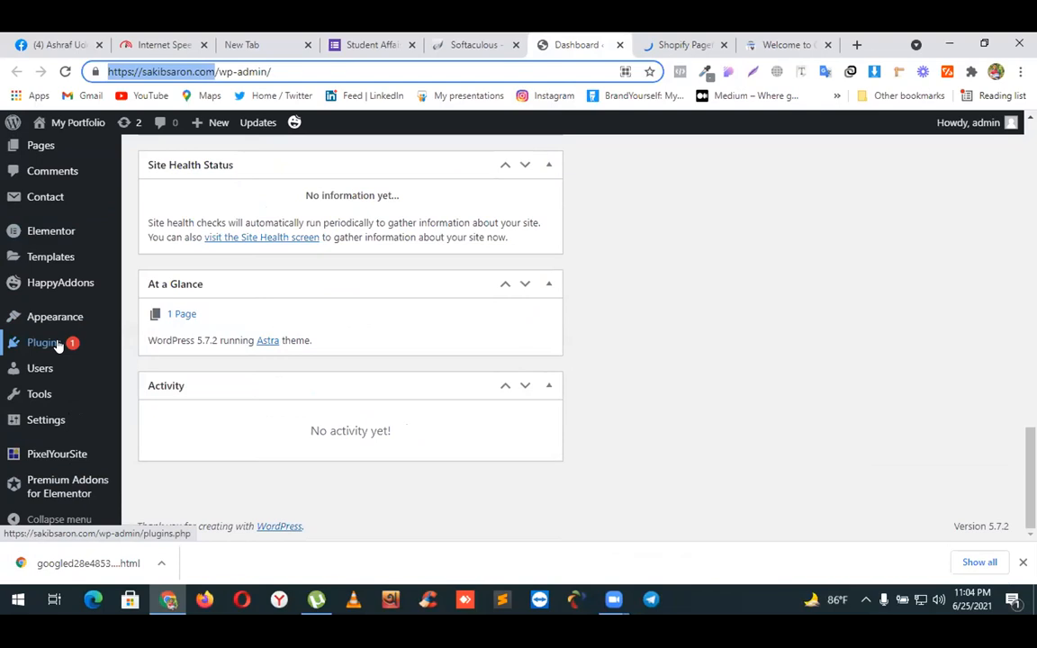
pyautogui.click(56, 346)
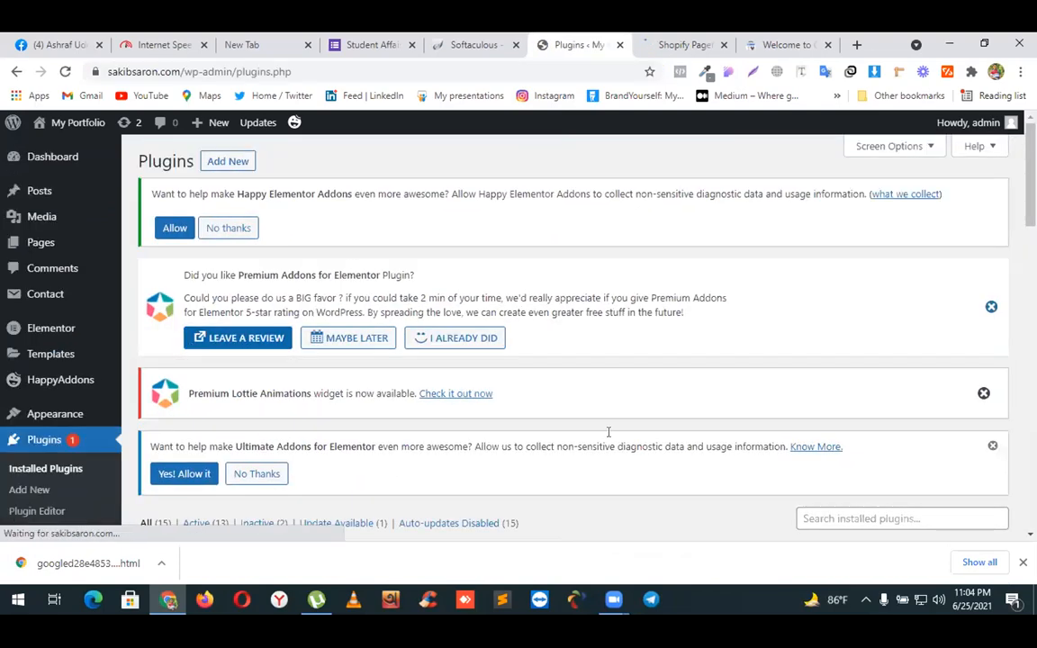
# - Go from the installed plugins list to adding a new plugin and search for "wp file manager"
pyautogui.scroll(-3, 608, 432)
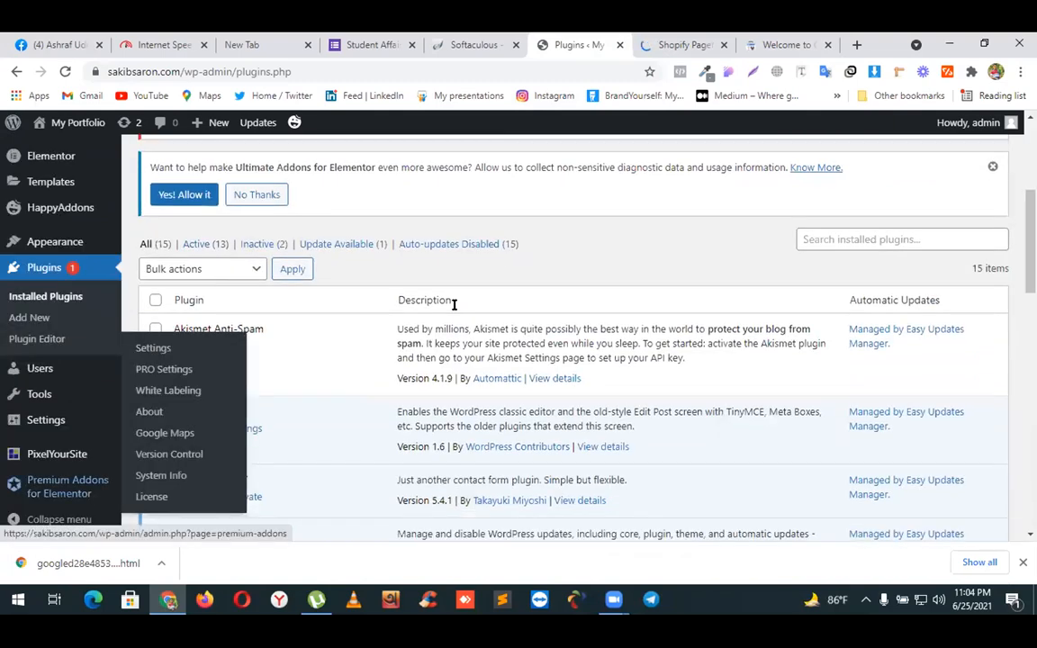
pyautogui.scroll(2, 279, 186)
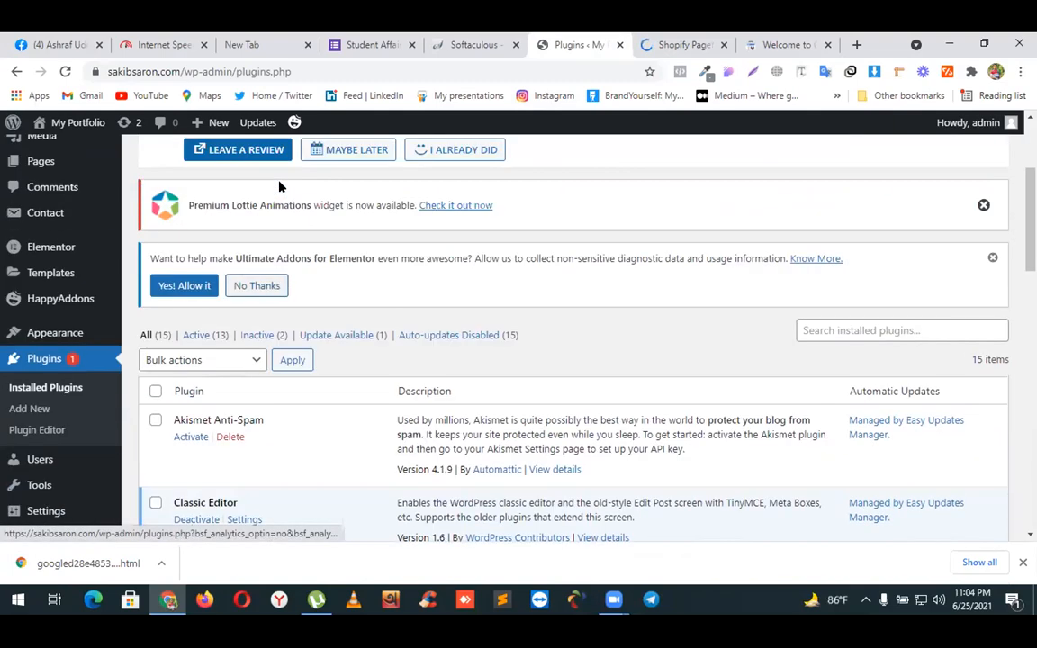
pyautogui.scroll(2, 279, 186)
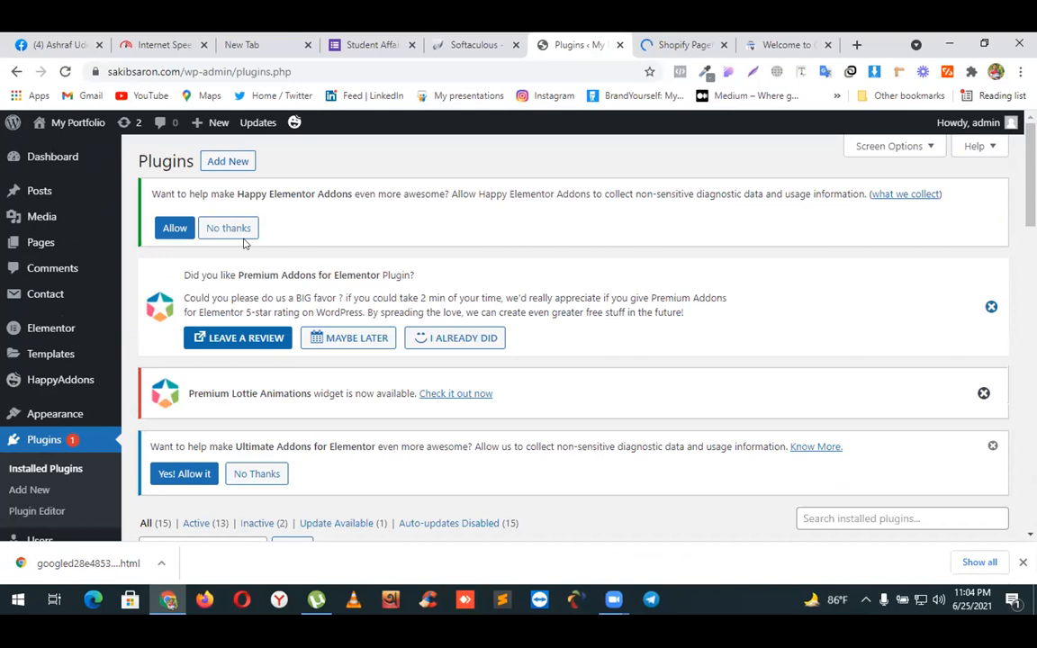
pyautogui.click(228, 161)
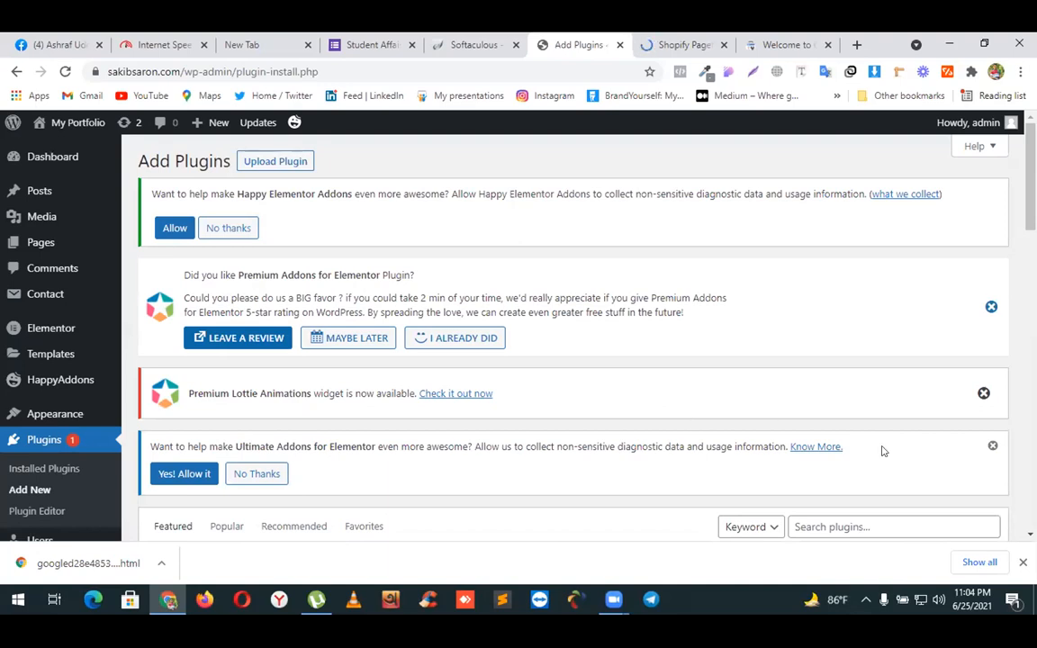
pyautogui.scroll(-2, 883, 450)
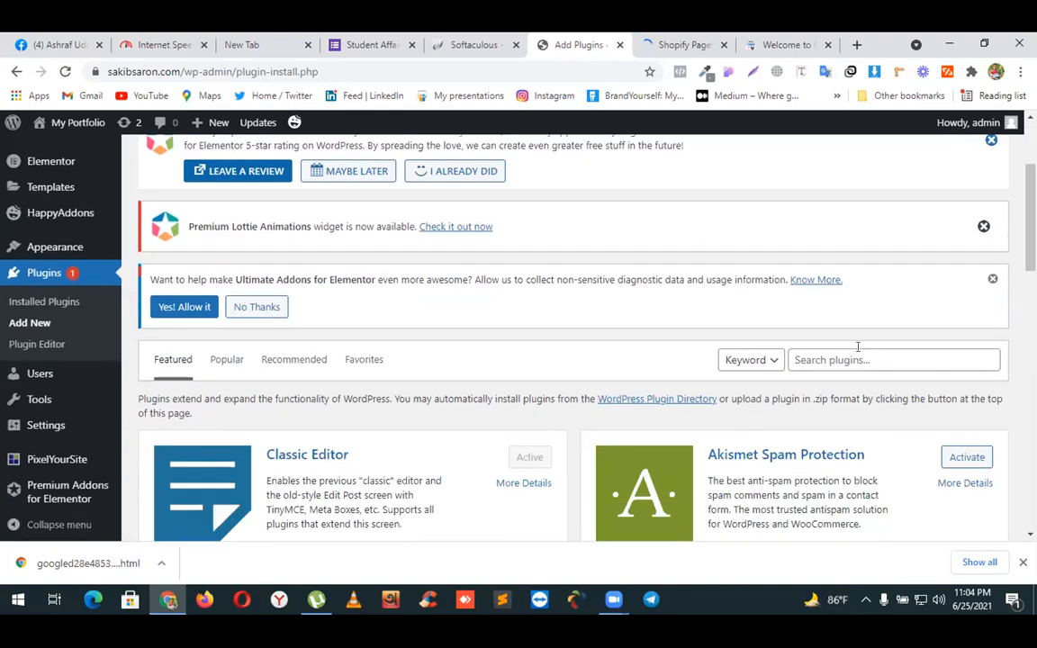
pyautogui.scroll(-2, 856, 347)
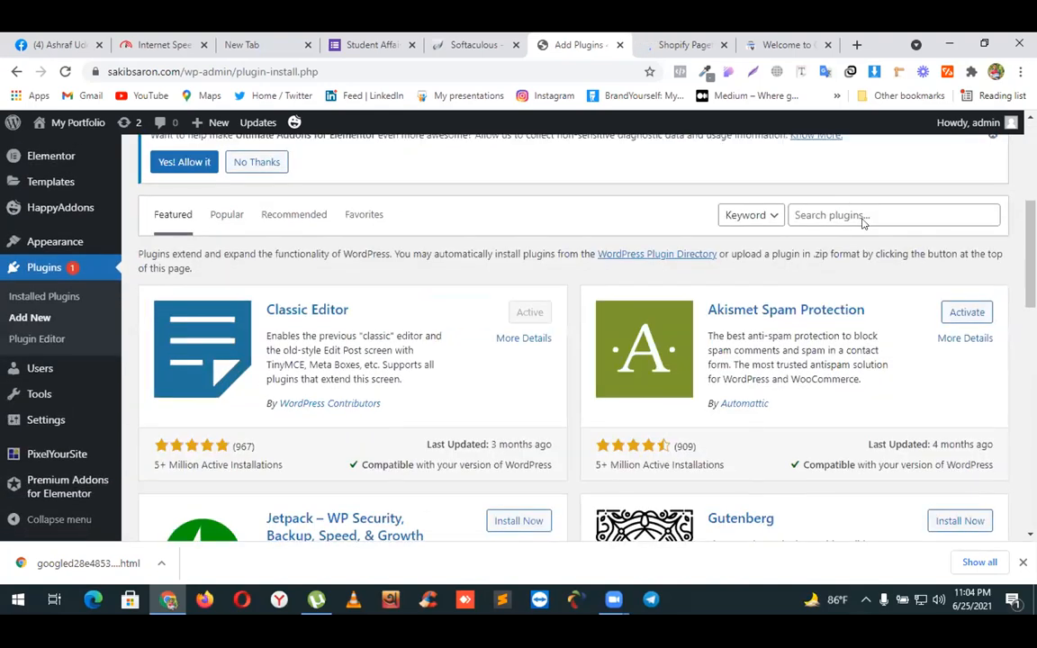
pyautogui.scroll(-1, 864, 223)
pyautogui.click(837, 202)
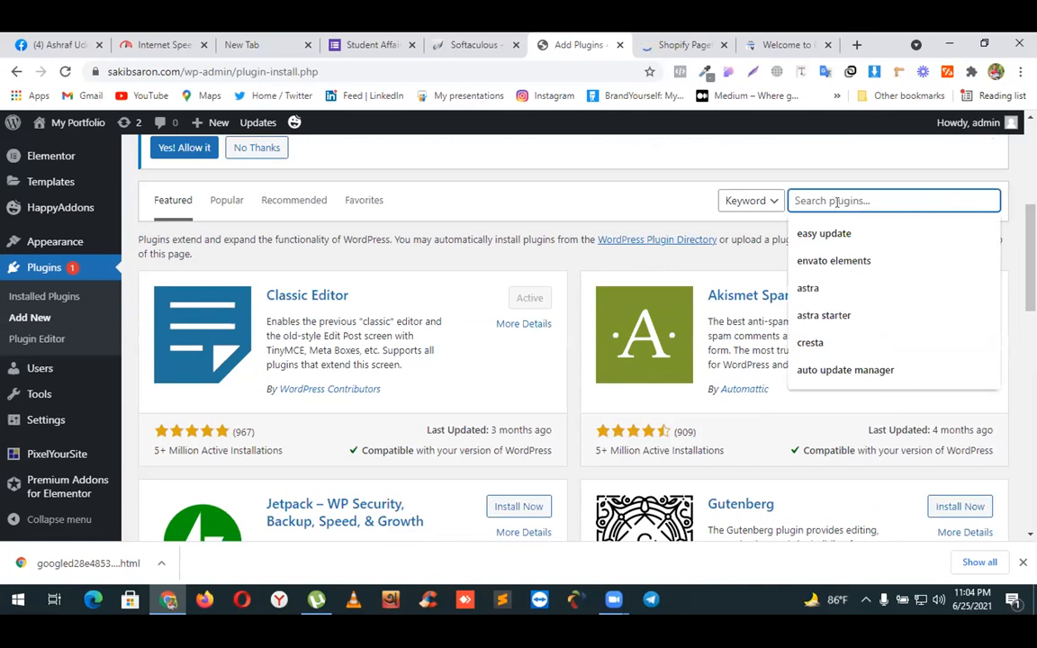
pyautogui.write('wp file manager')
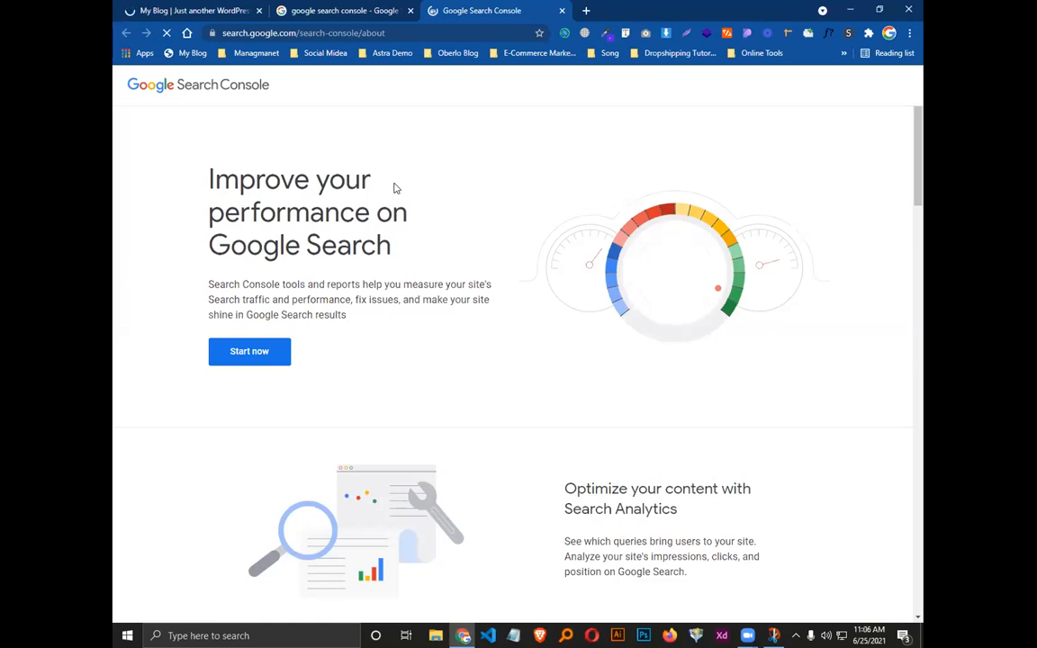
# - Start Search Console, choose URL prefix entry as the property type, and return to the blog's WordPress page
pyautogui.click(262, 353)
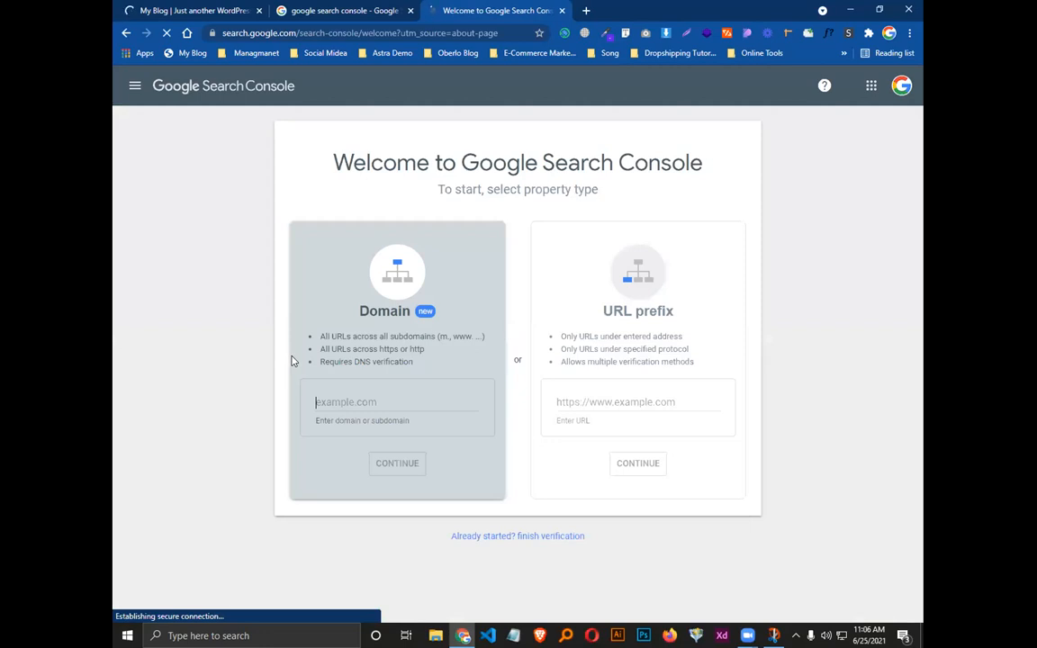
pyautogui.click(394, 399)
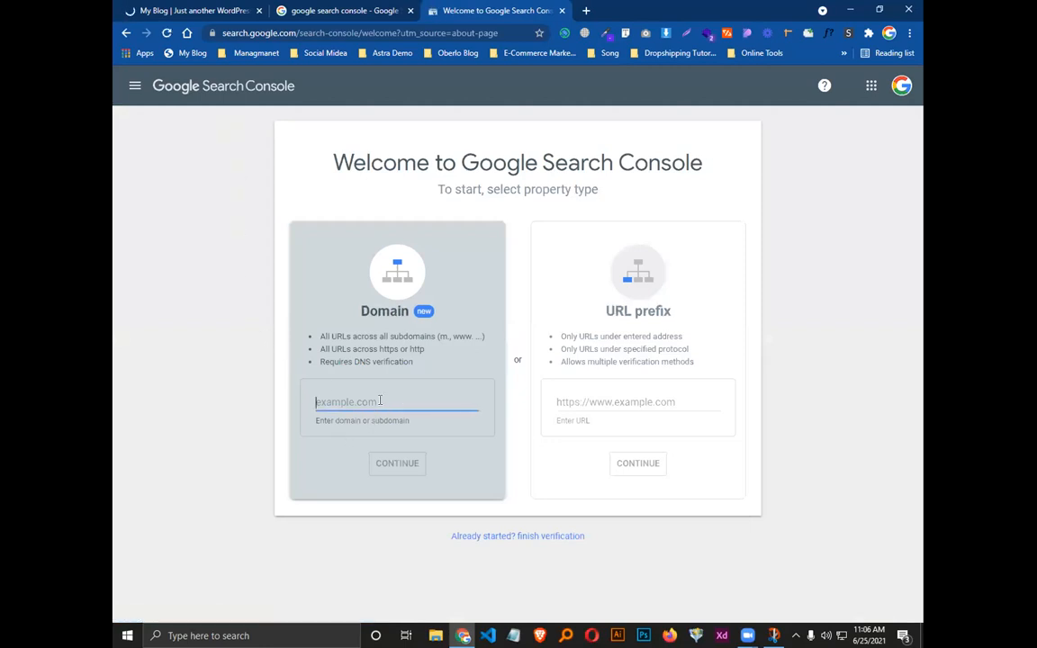
pyautogui.click(566, 401)
pyautogui.click(187, 9)
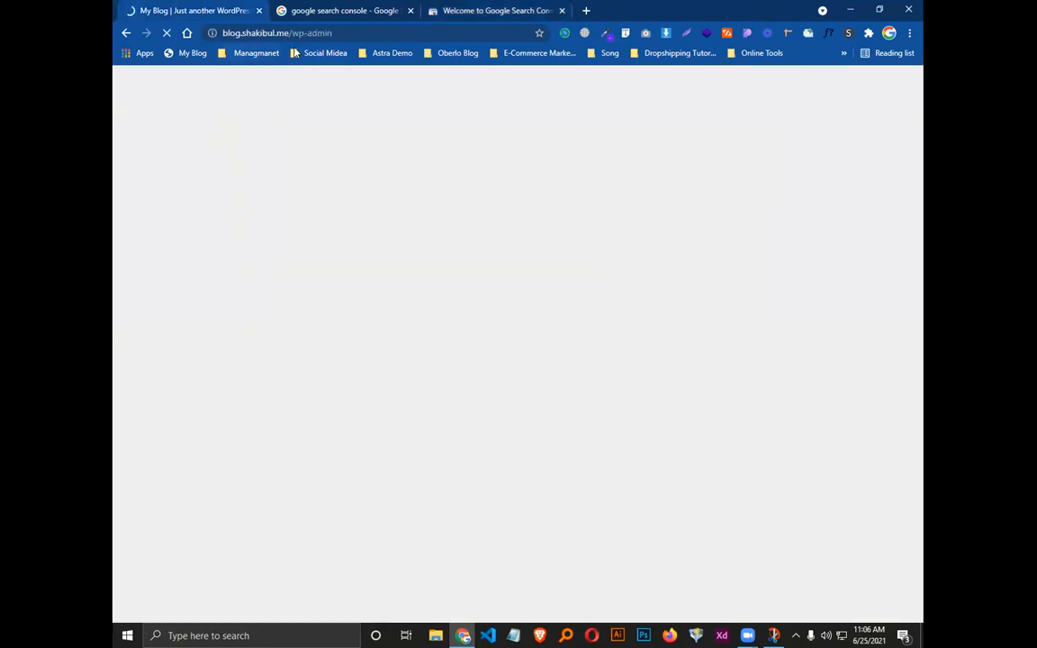
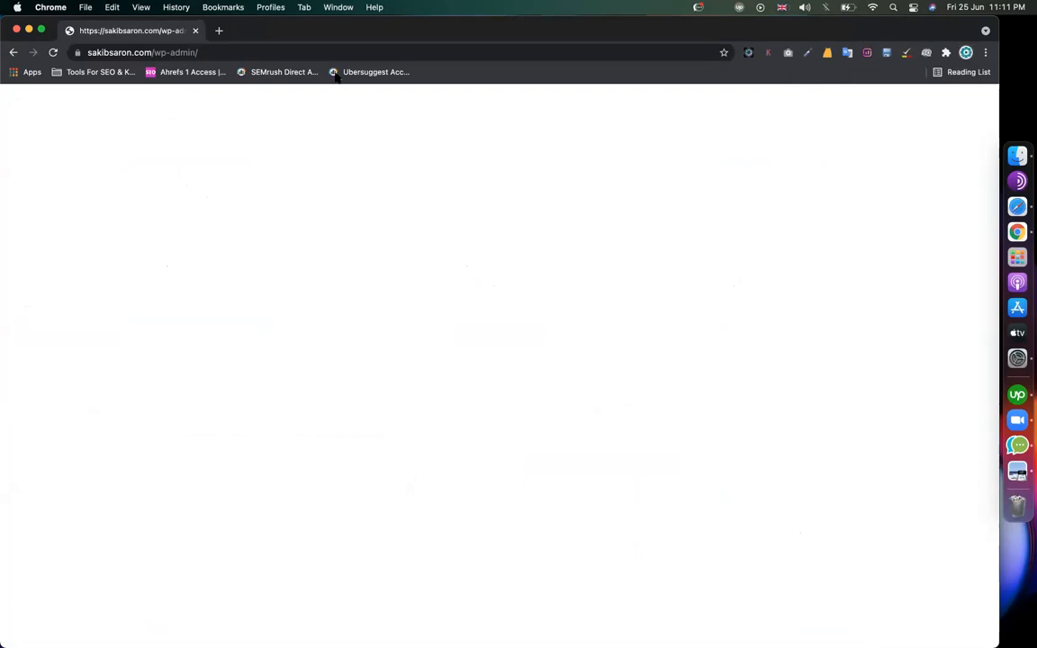
# - Search Google for "google search console", open its official page and start the property setup
pyautogui.click(272, 54)
pyautogui.write('f')
pyautogui.press('BackSpace')
pyautogui.write('google ')
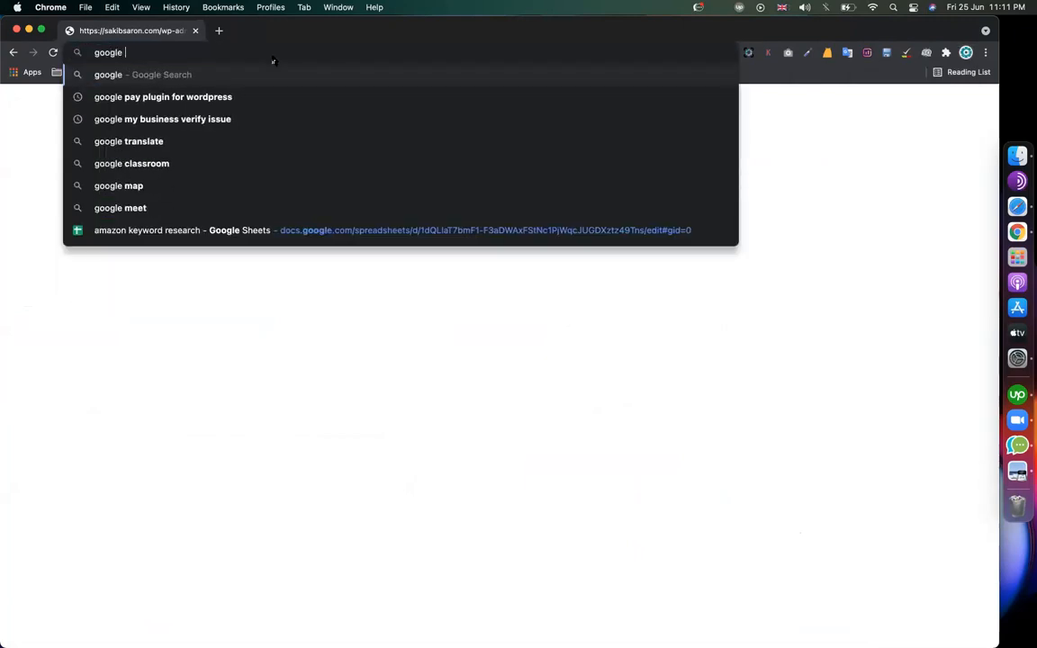
pyautogui.write('search console')
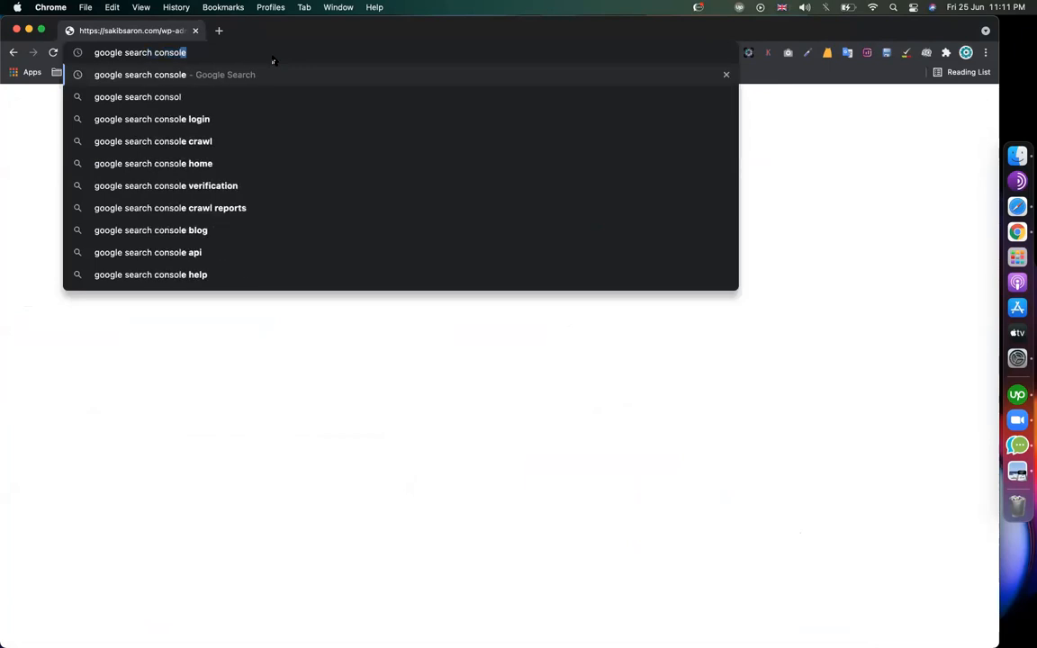
pyautogui.press('Return')
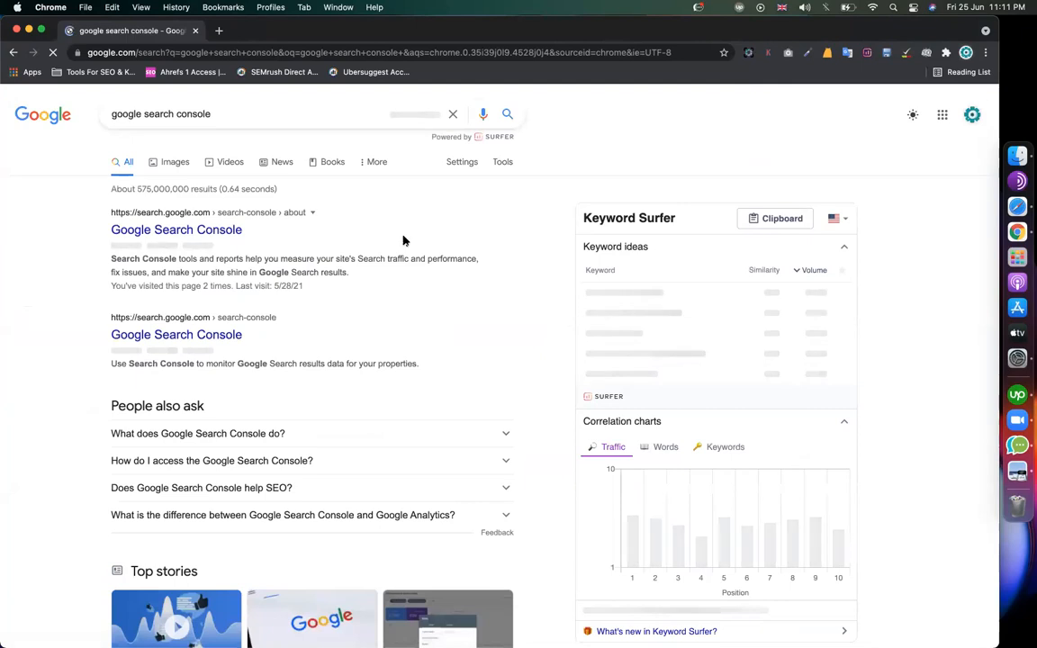
pyautogui.click(206, 229)
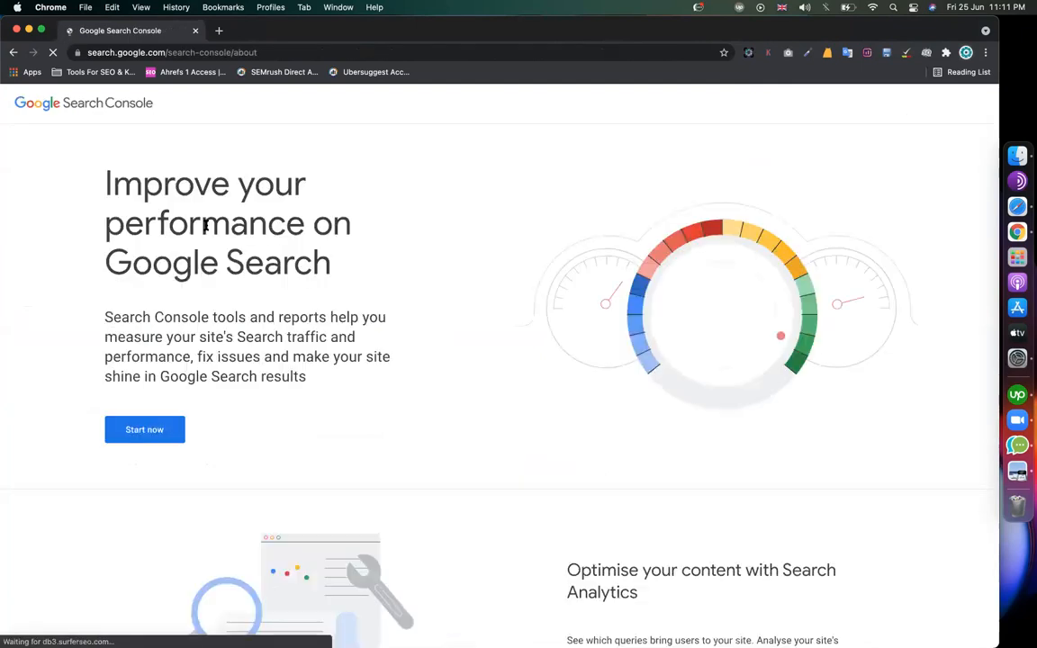
pyautogui.click(158, 432)
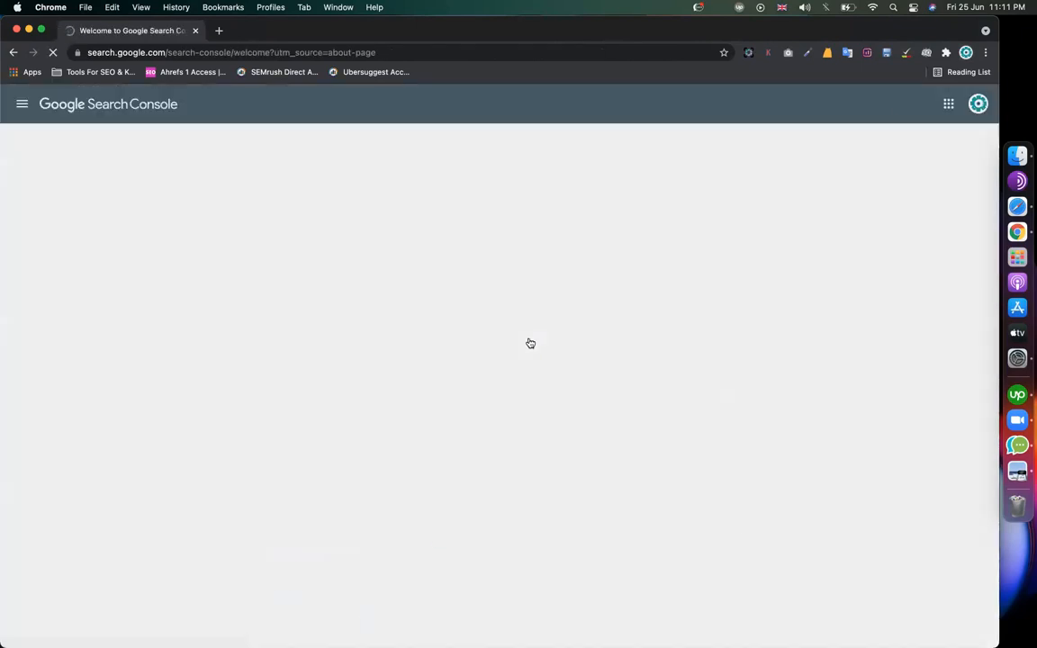
pyautogui.click(584, 412)
pyautogui.write('https://creativefrontend.codemanbd.com/')
pyautogui.press('Return')
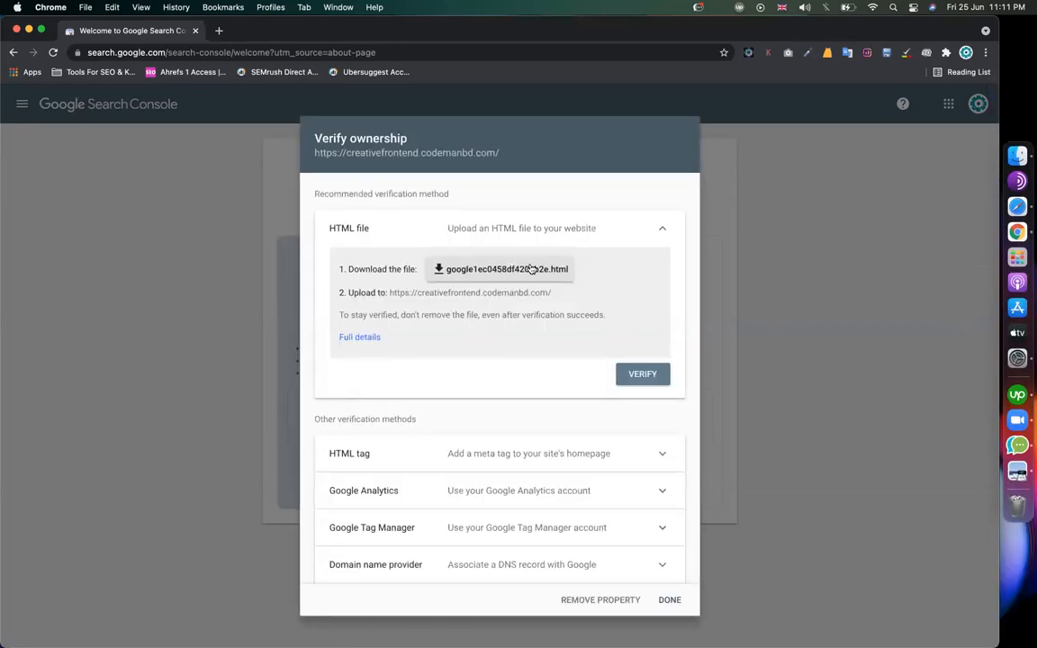
pyautogui.click(531, 269)
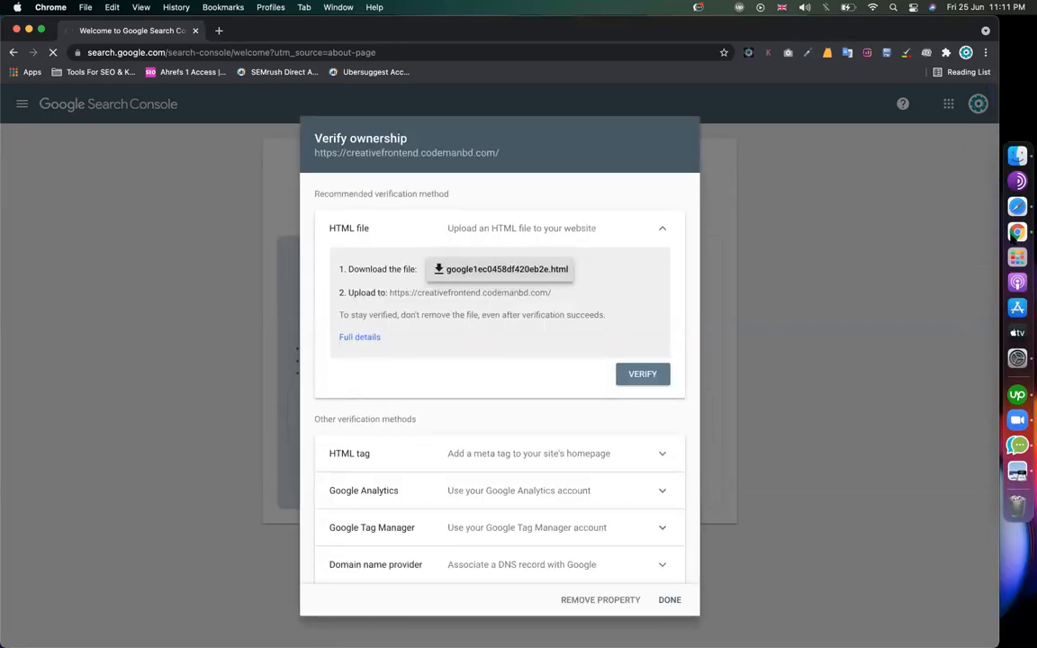
# - Reveal the downloaded verification file in Finder and open the Desktop folder
pyautogui.click(131, 630)
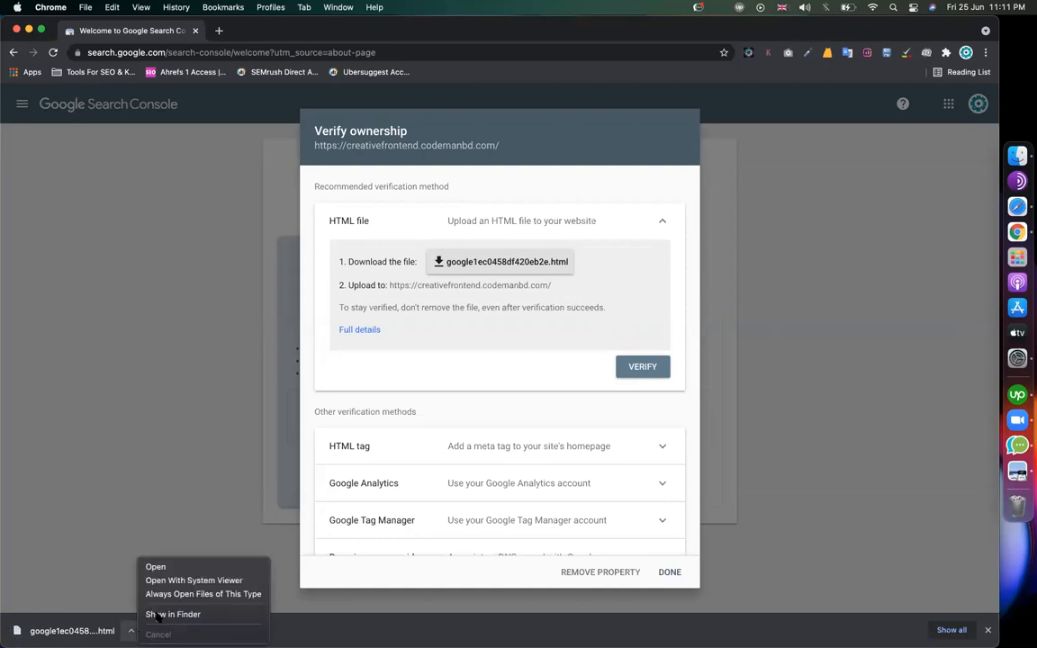
pyautogui.click(171, 615)
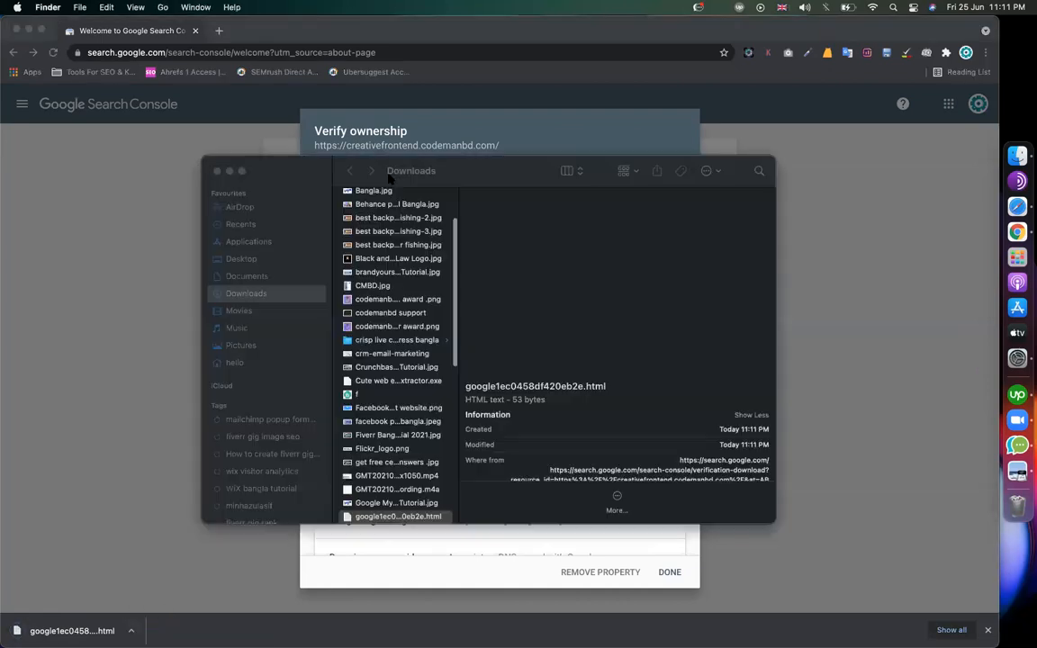
pyautogui.scroll(-3, 409, 498)
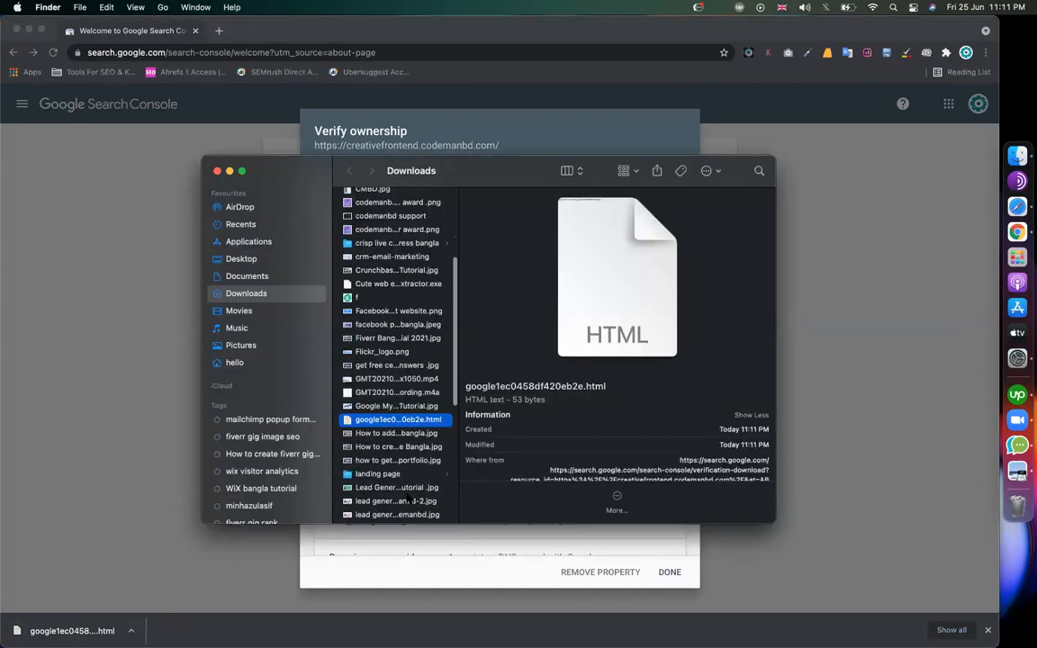
pyautogui.click(261, 260)
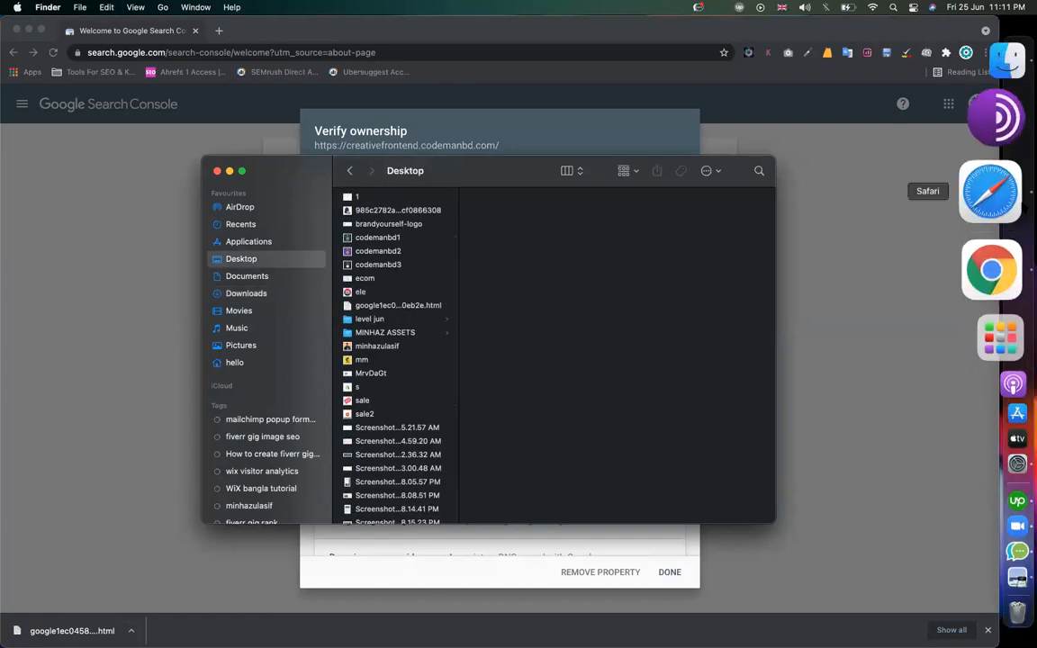
# - Switch to the creativefrontend site's Add Plugins page in Safari and search for "wp file manager"
pyautogui.click(990, 255)
pyautogui.moveTo(86, 403)
pyautogui.click(121, 419)
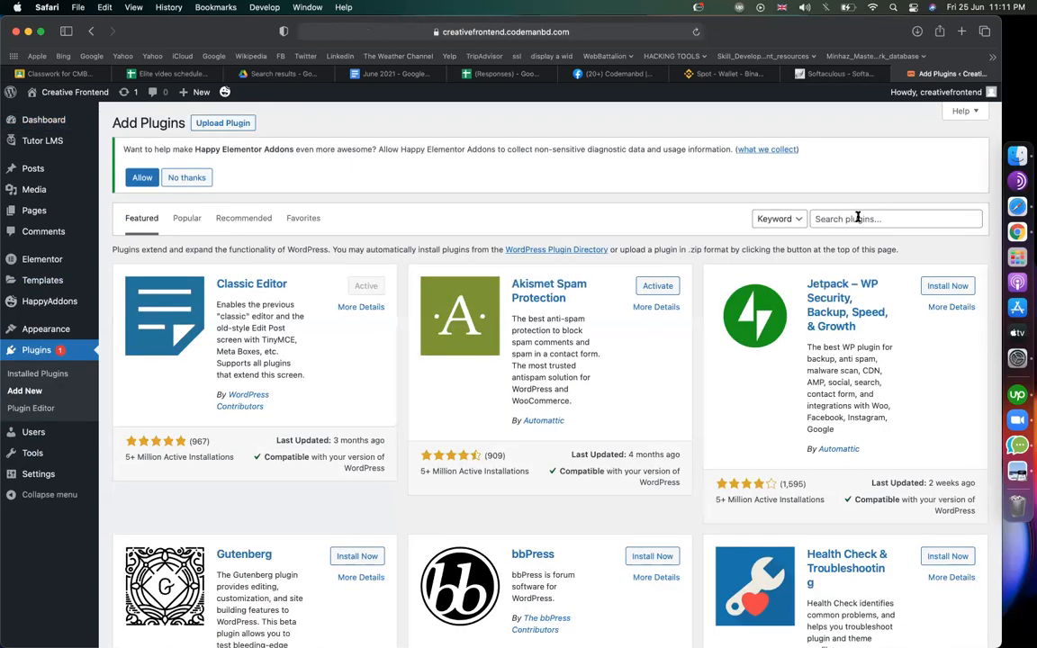
pyautogui.click(857, 218)
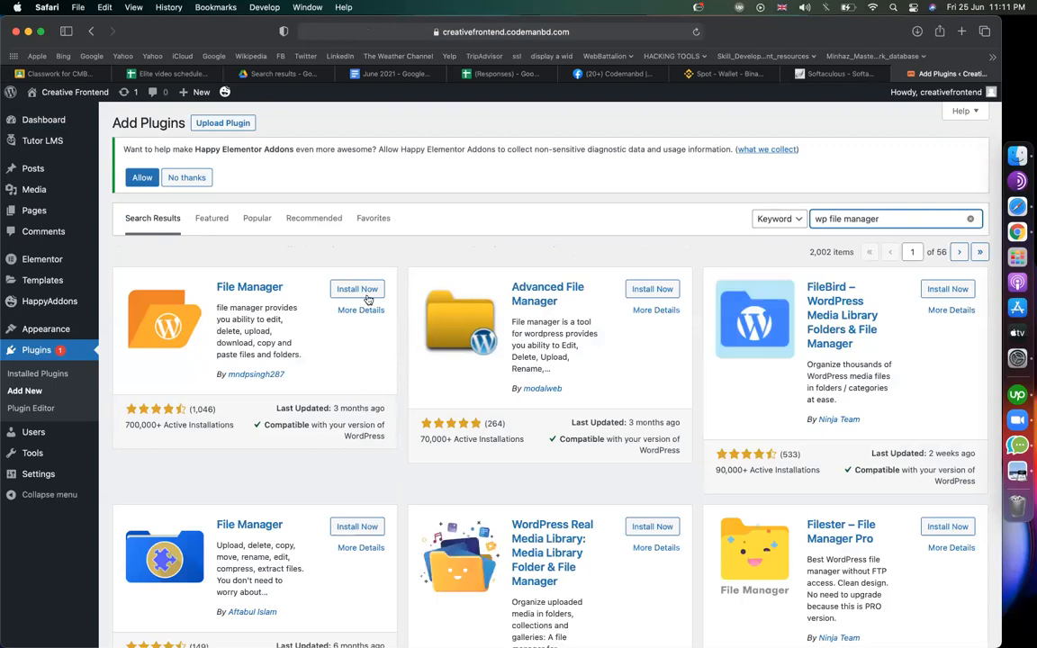
# - Install and activate the first File Manager plugin, and open WP File Manager with its subscription welcome form dismissed
pyautogui.click(365, 295)
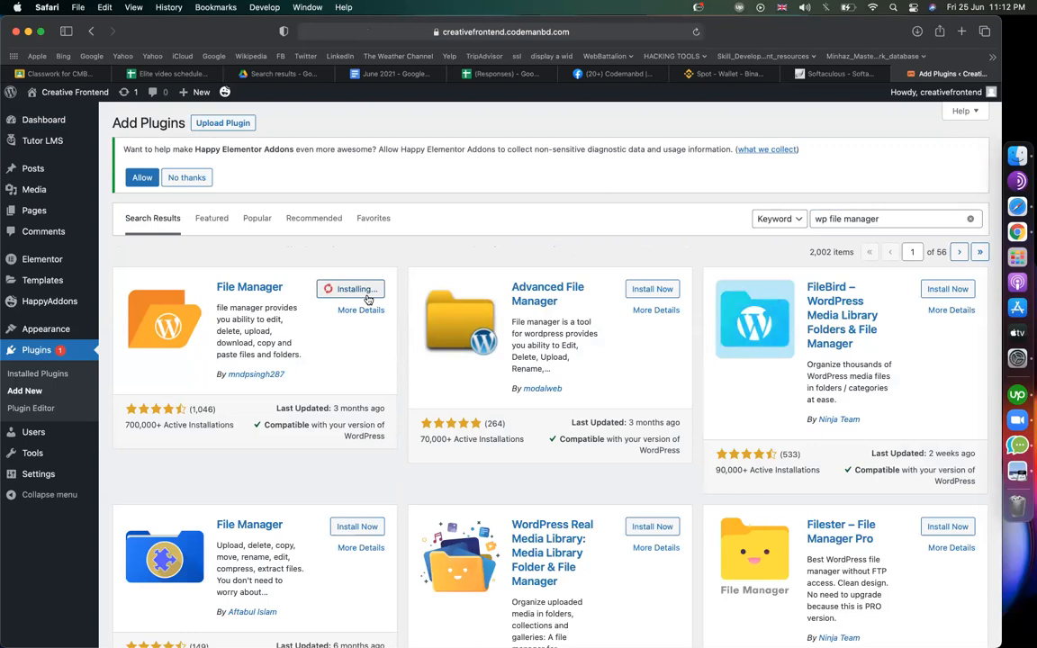
pyautogui.click(360, 290)
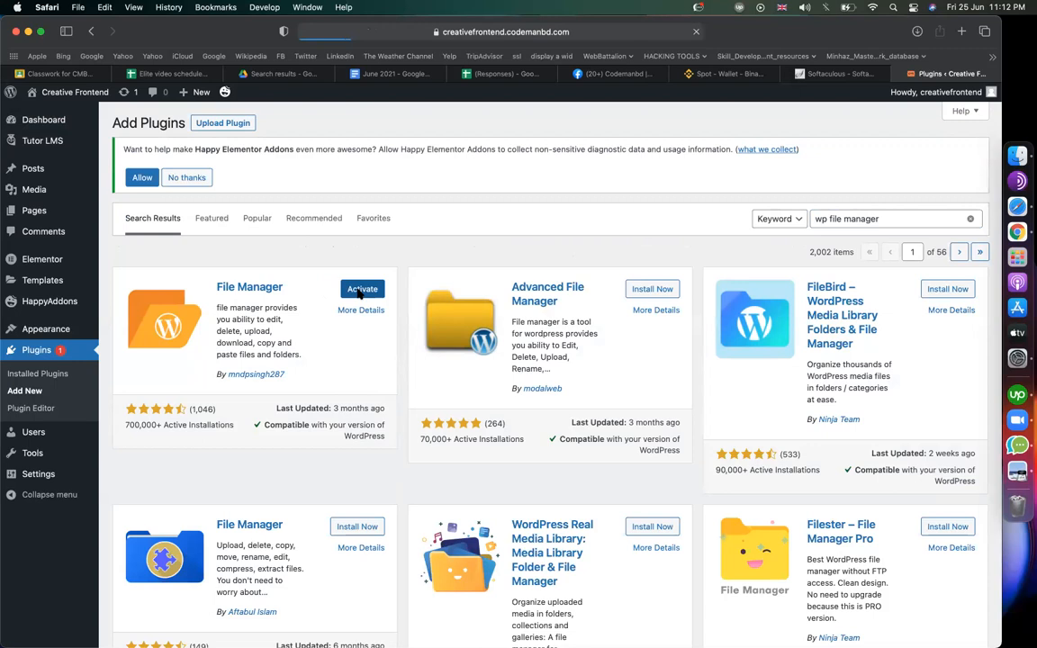
pyautogui.scroll(-3, 72, 468)
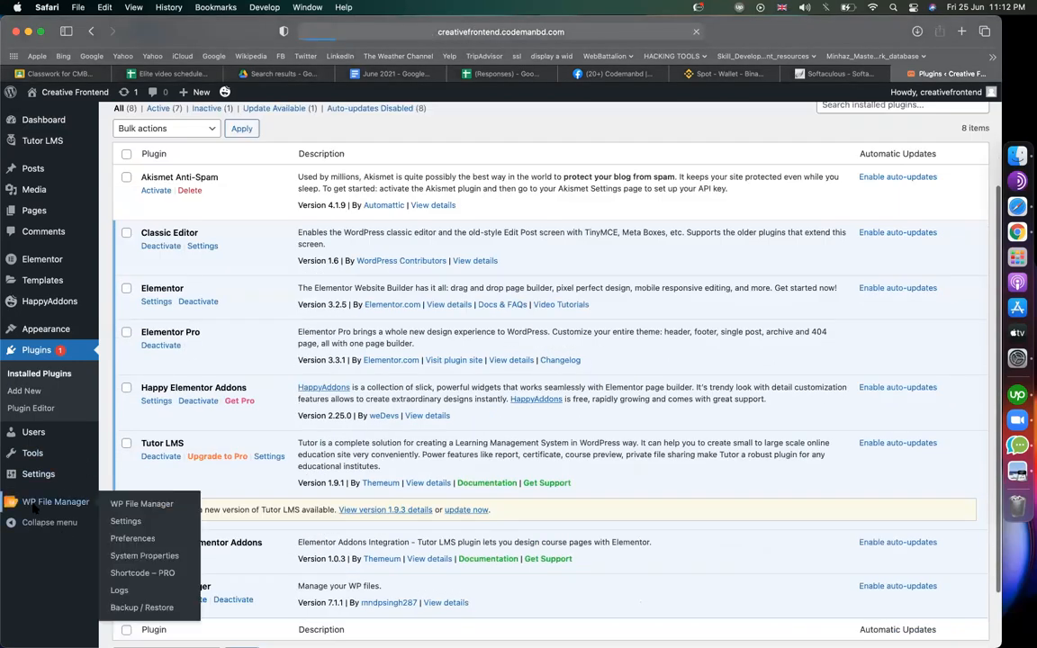
pyautogui.click(19, 506)
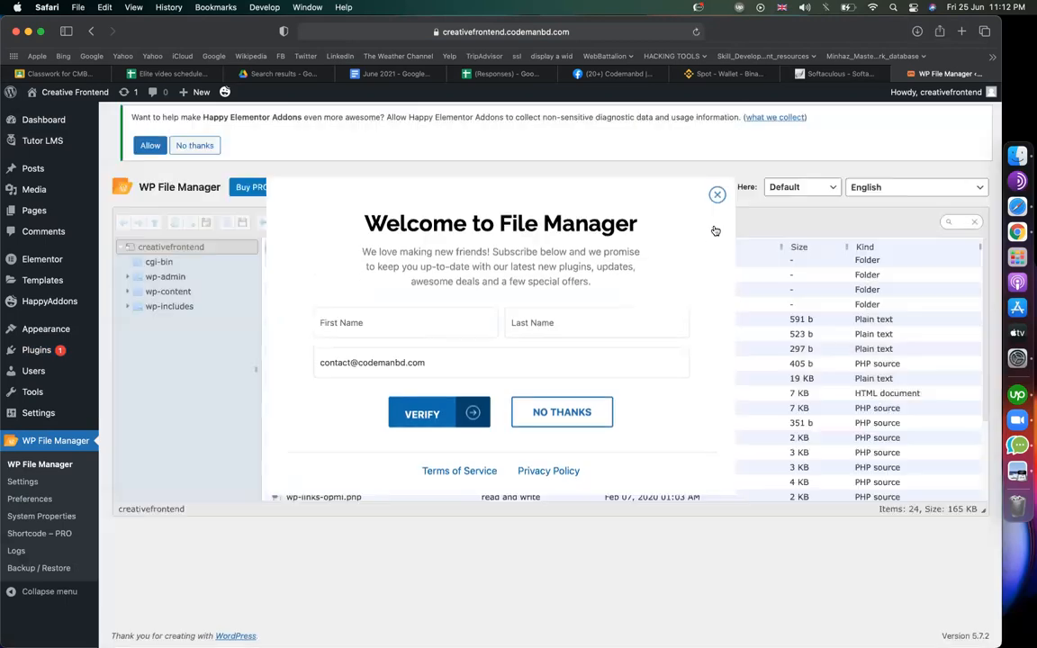
pyautogui.click(717, 195)
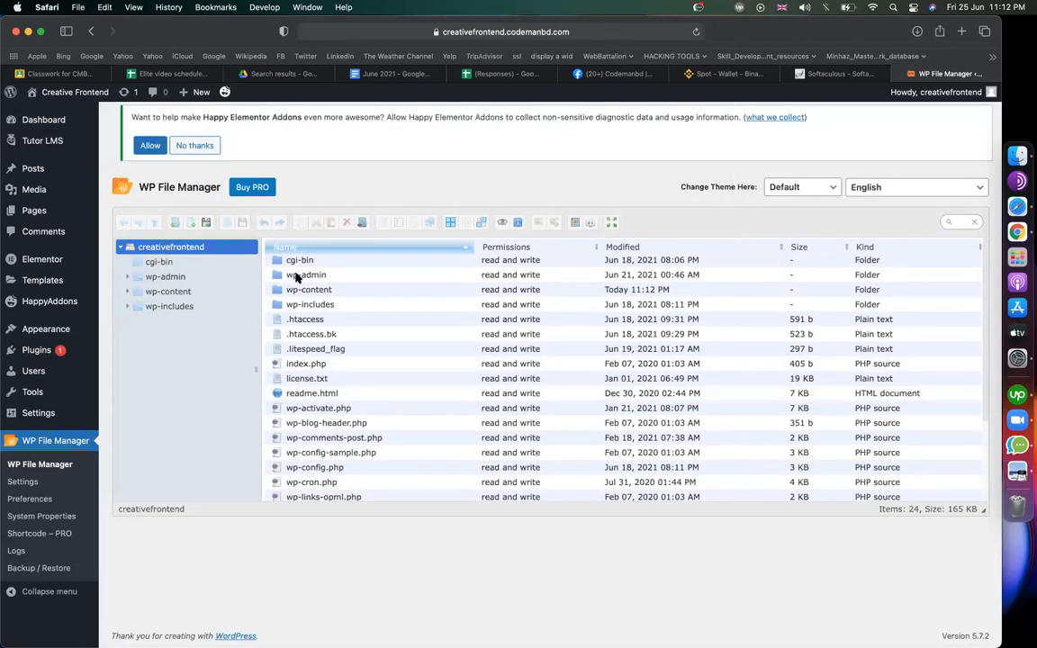
# - Upload the Google verification HTML file from the Desktop folder into the site's root folder in WP File Manager
pyautogui.scroll(-1, 339, 415)
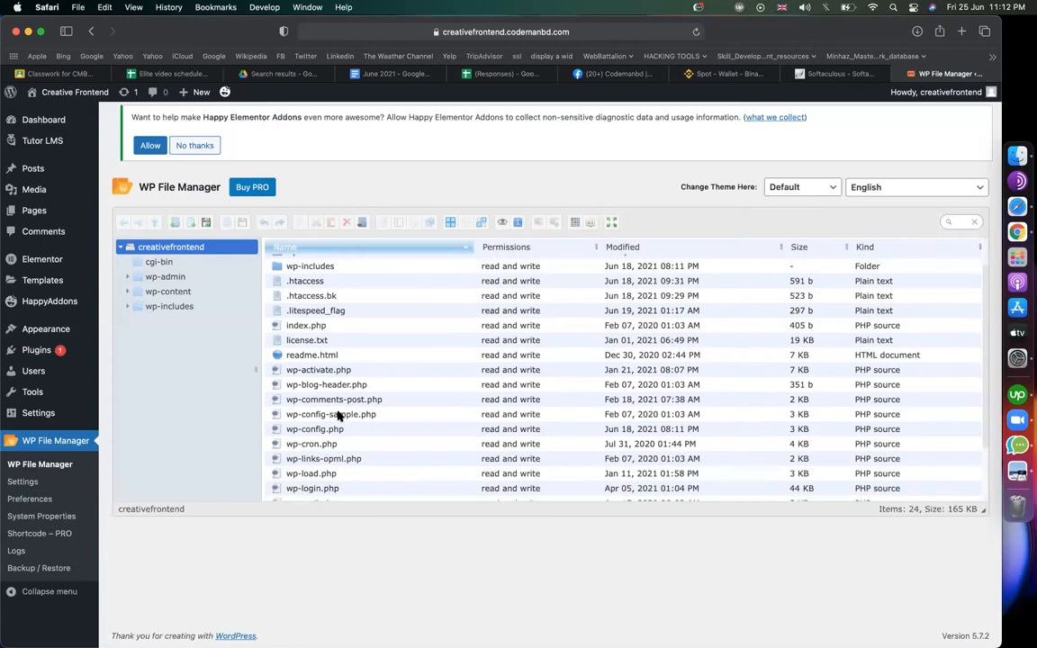
pyautogui.click(207, 223)
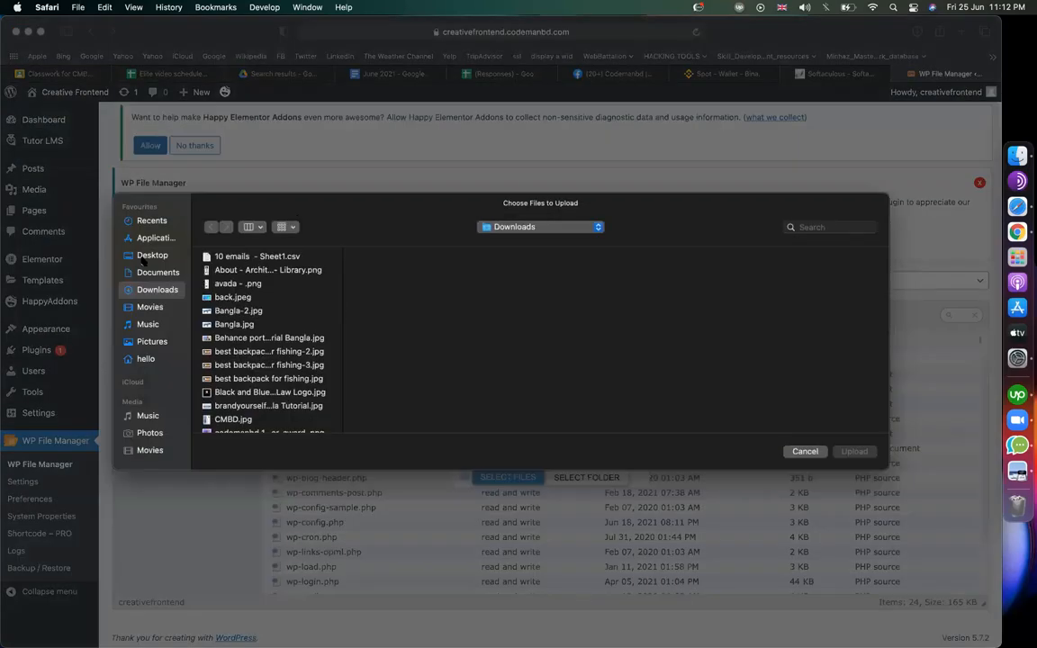
pyautogui.click(147, 256)
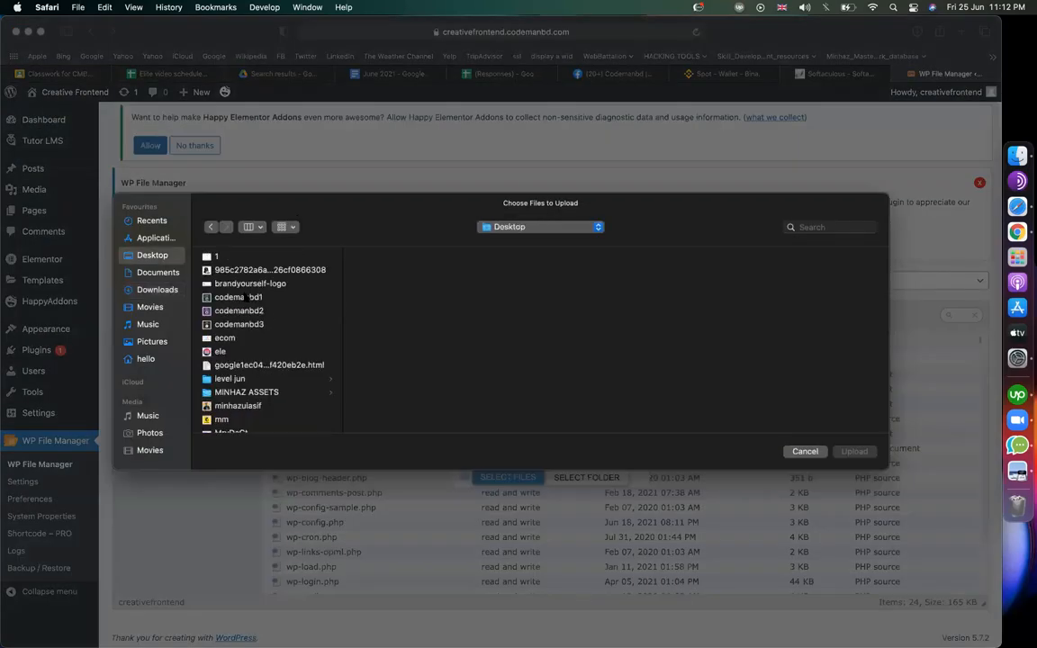
pyautogui.click(261, 365)
pyautogui.click(854, 451)
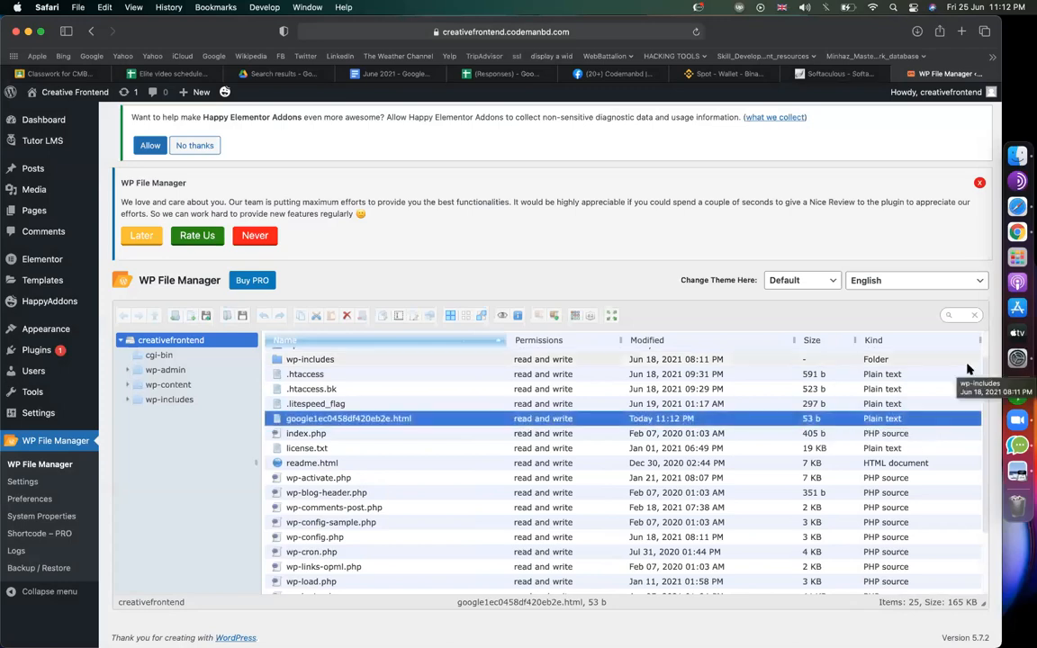
# - Return to Search Console in Chrome and verify ownership of the site with the uploaded HTML file
pyautogui.hotkey('ctrl', 'Left')
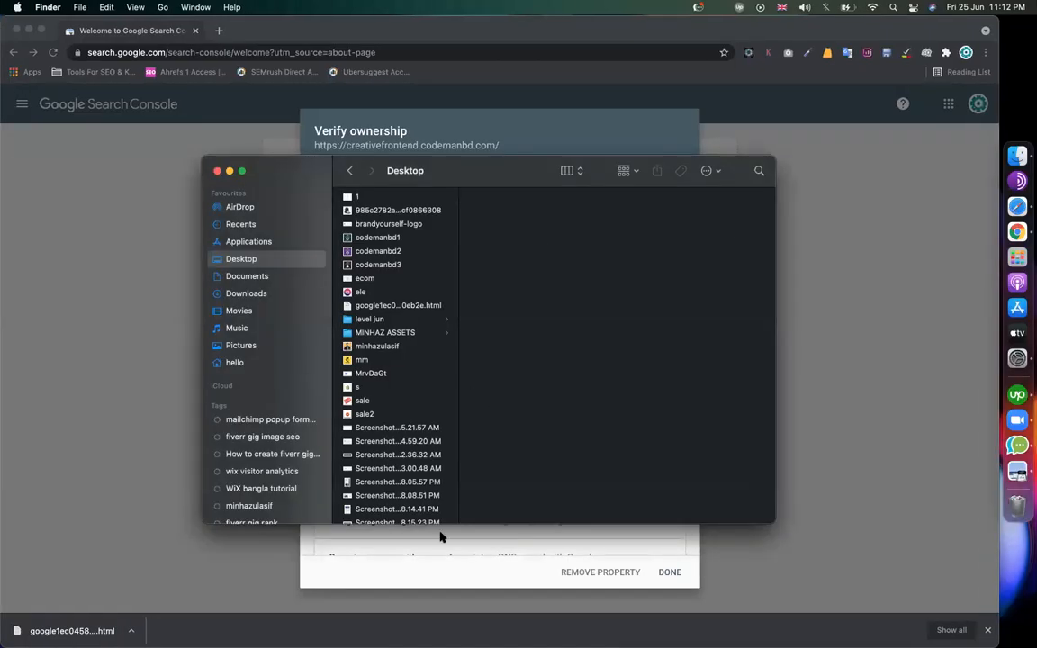
pyautogui.click(411, 562)
pyautogui.click(656, 366)
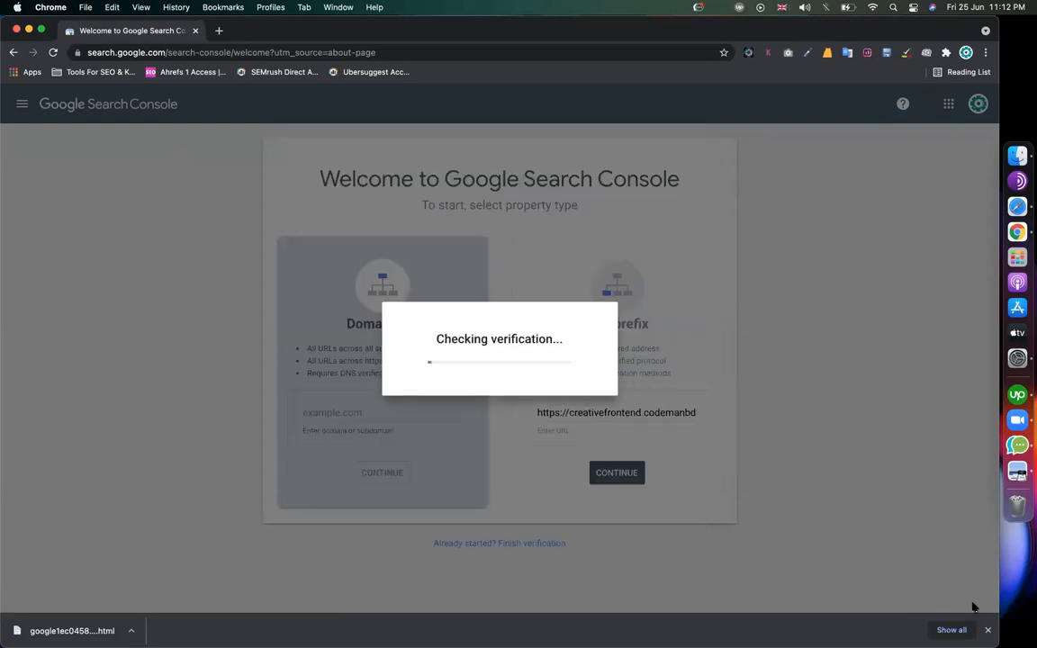
pyautogui.click(989, 630)
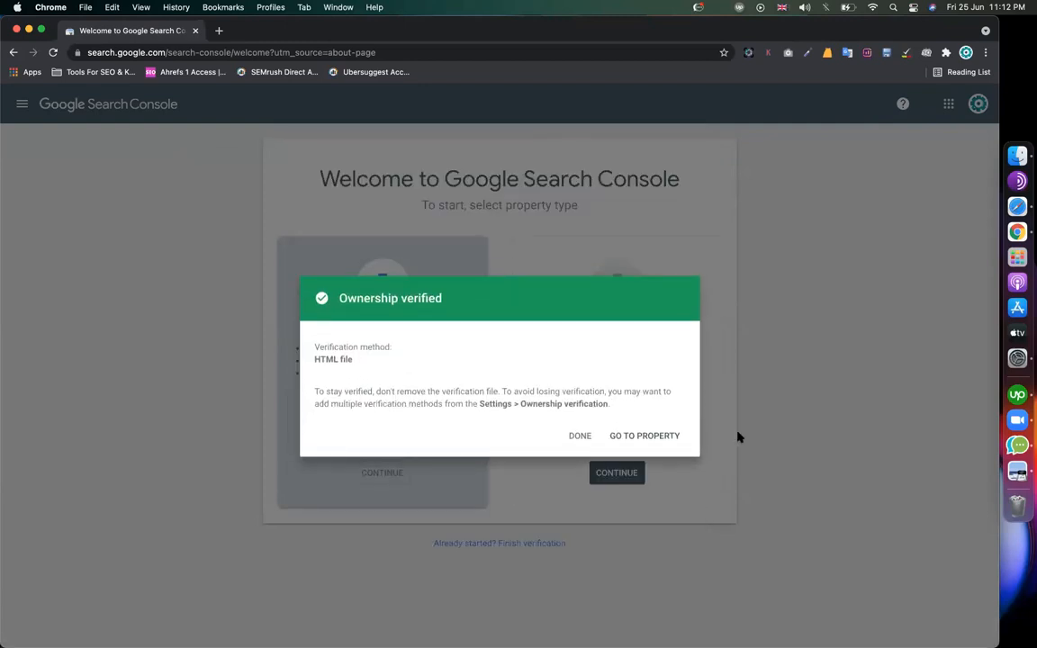
# - Go to the verified property's overview and dismiss the mobile-first indexing and page experience notices
pyautogui.click(670, 437)
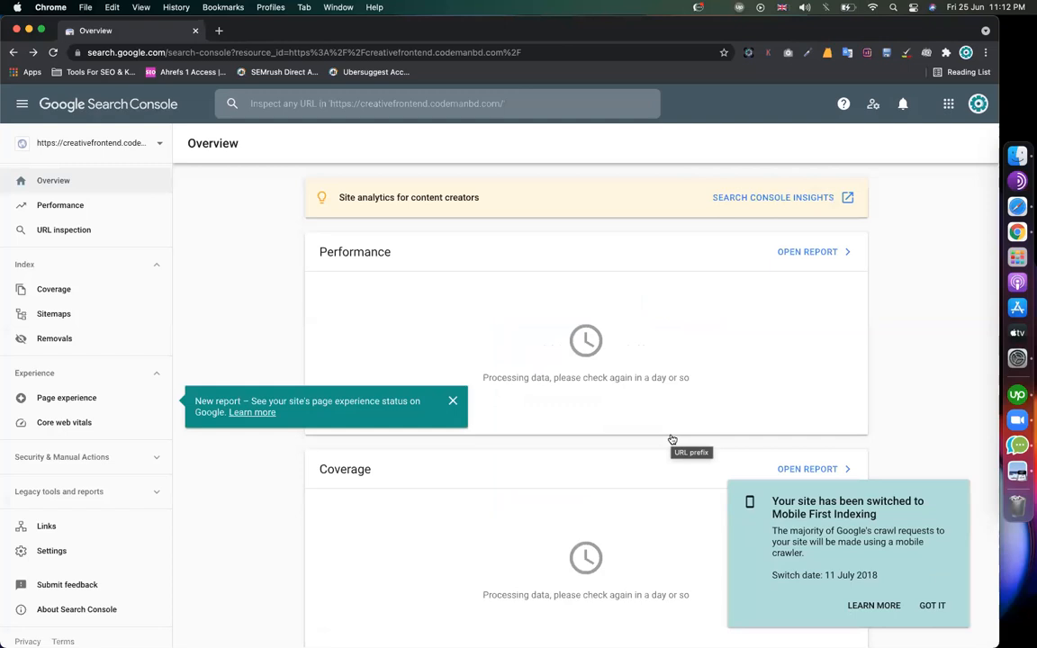
pyautogui.click(932, 605)
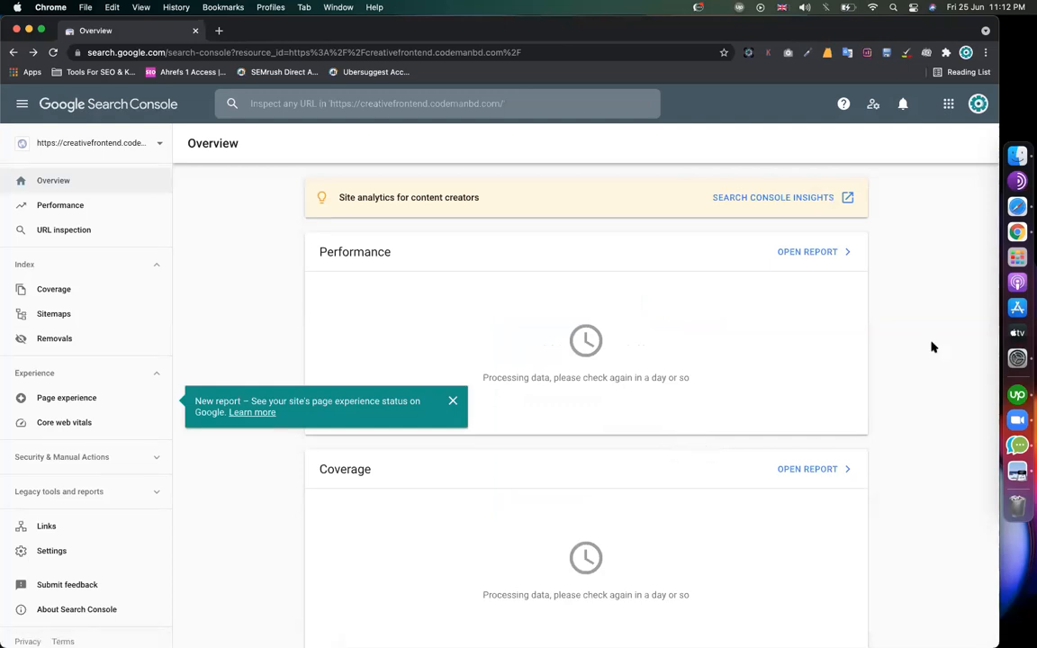
pyautogui.click(452, 403)
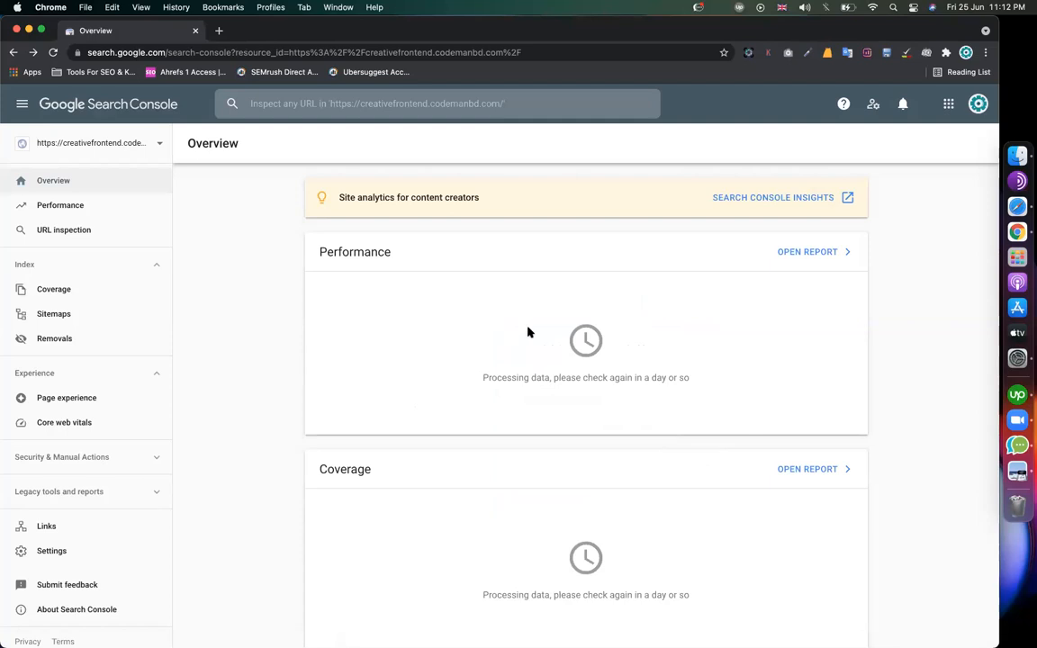
# - In the other Chrome window, search Google for "search console", start Google Search Console and select the personal blog's property
pyautogui.hotkey('ctrl', 'Right')
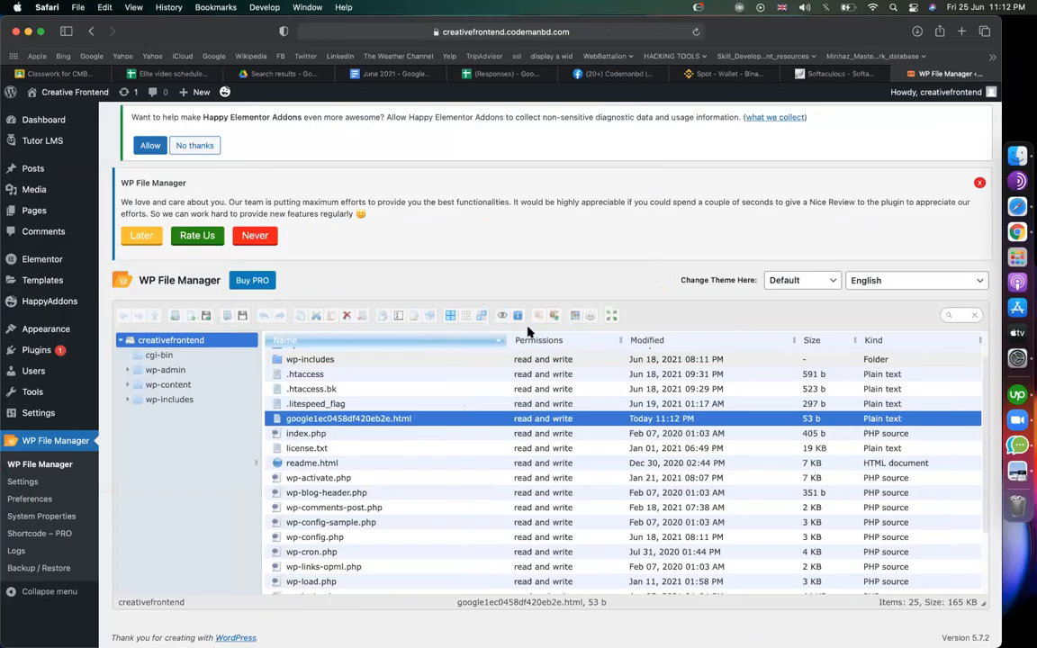
pyautogui.hotkey('ctrl', 'Left')
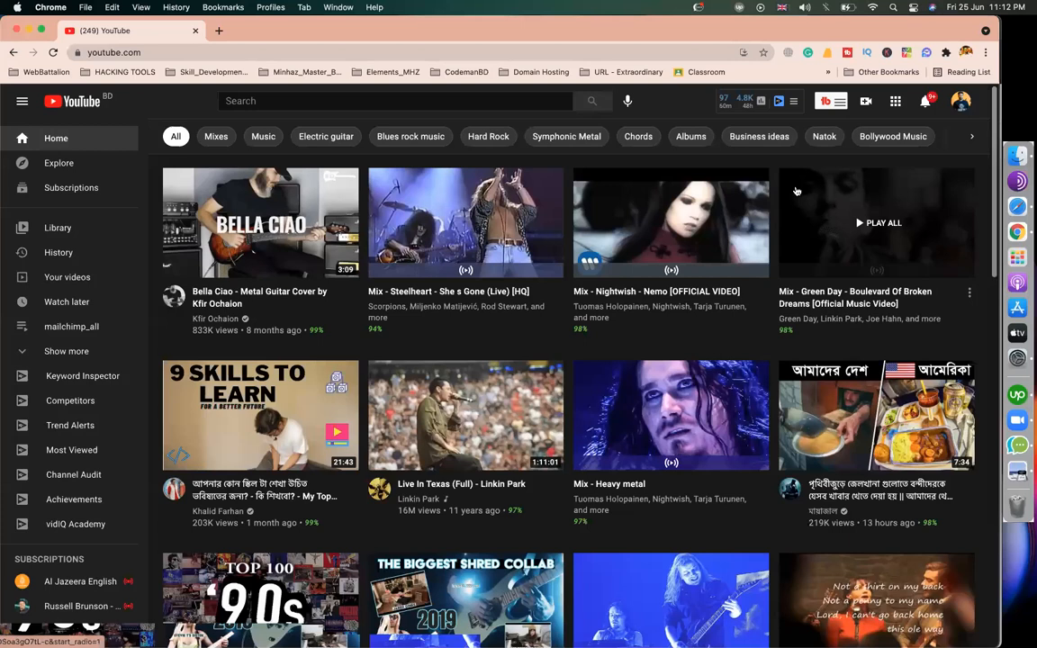
pyautogui.click(220, 30)
pyautogui.write('search co')
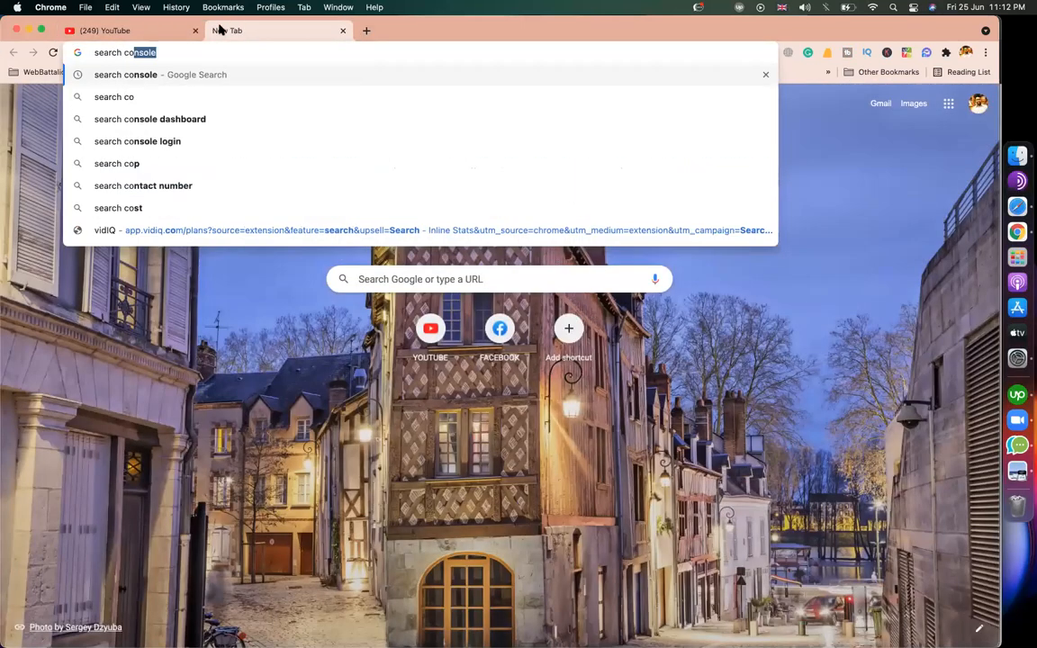
pyautogui.write('nsole')
pyautogui.press('Return')
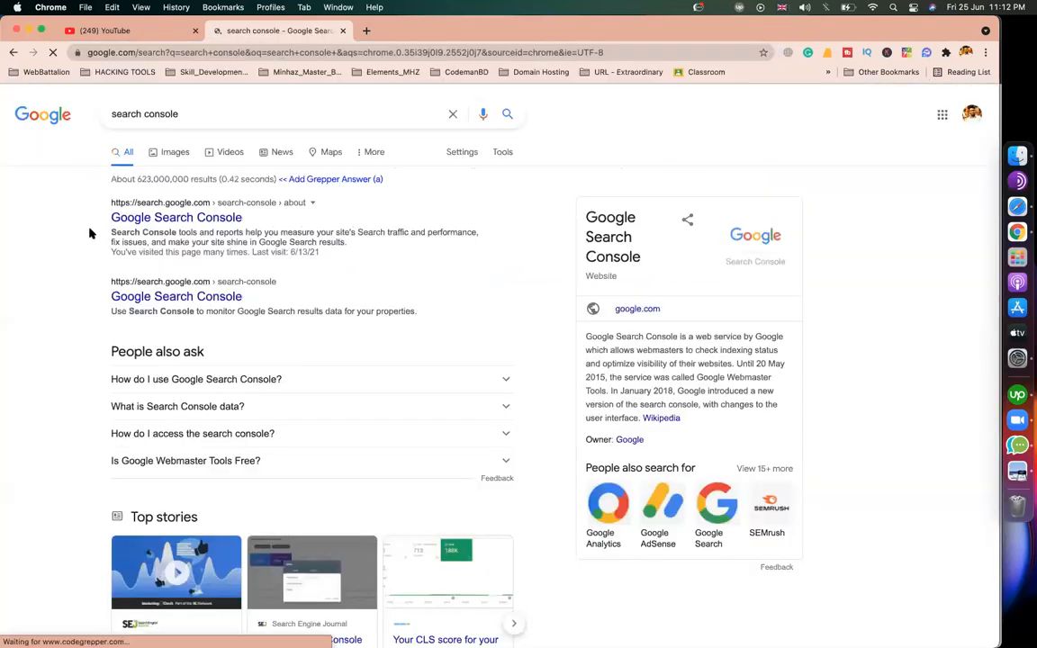
pyautogui.click(143, 219)
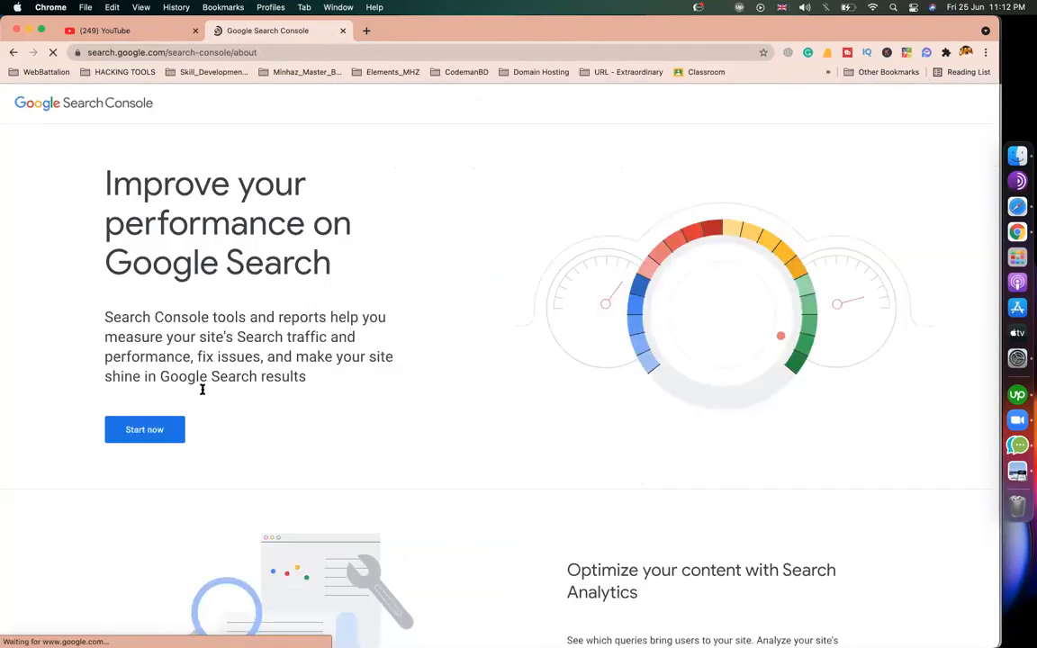
pyautogui.click(146, 433)
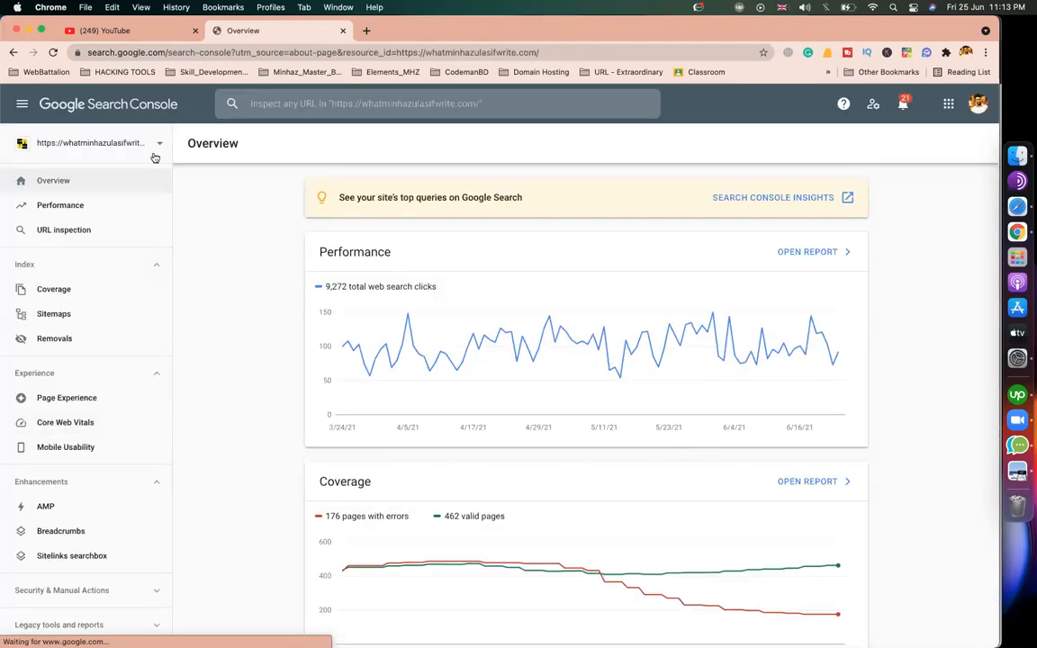
pyautogui.click(152, 149)
pyautogui.click(280, 341)
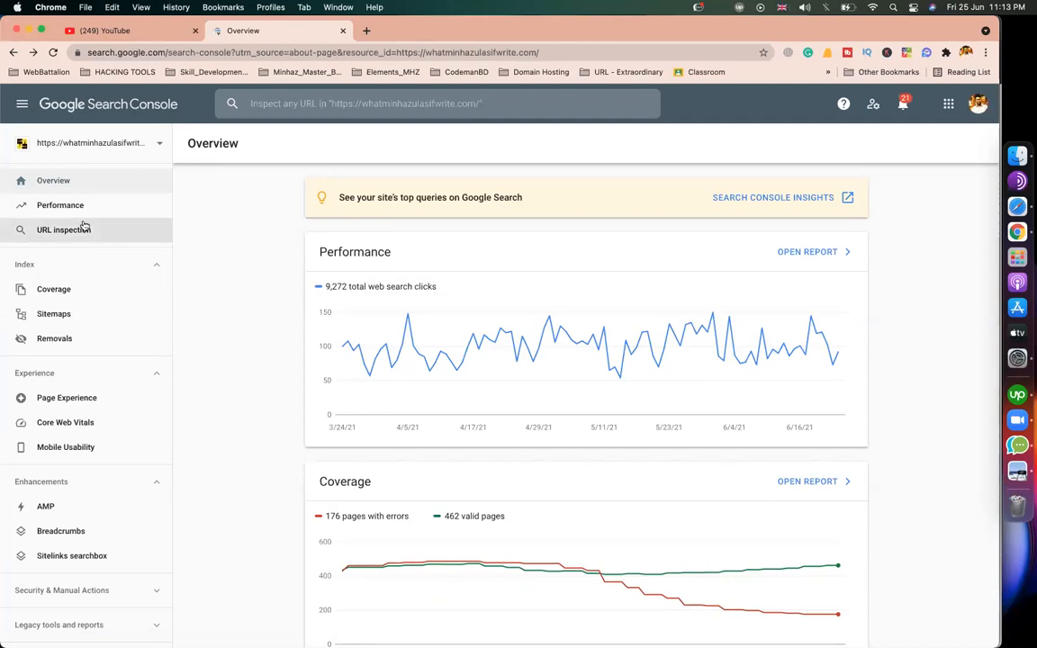
# - Examine the blog property's overview, including the performance and coverage charts and the experience and enhancements summaries
pyautogui.scroll(3, 408, 312)
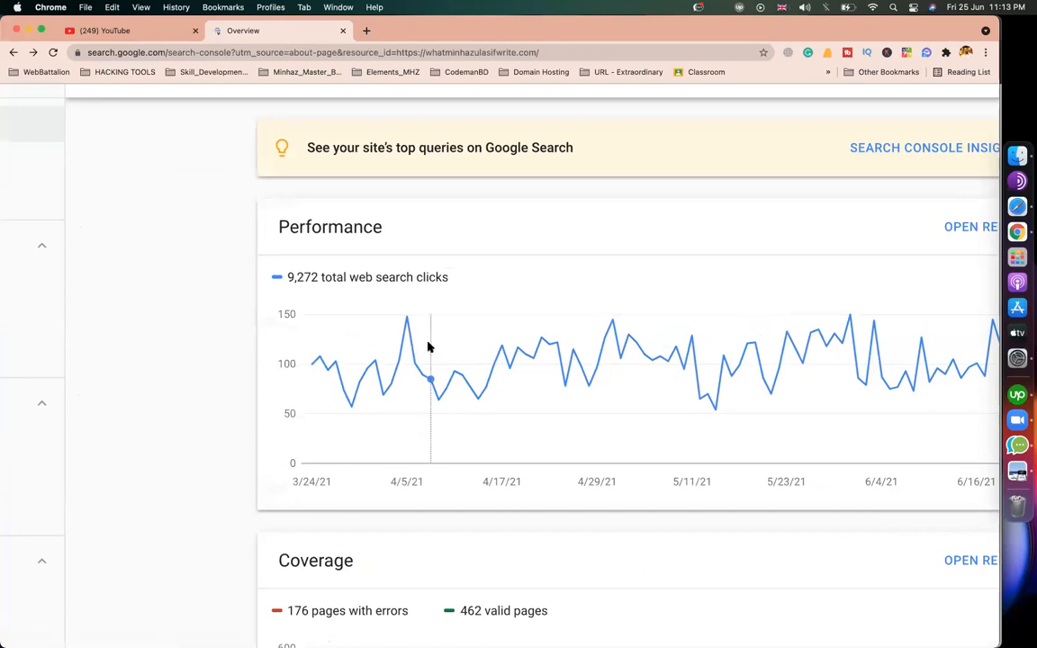
pyautogui.scroll(-5, 428, 343)
pyautogui.scroll(-3, 429, 348)
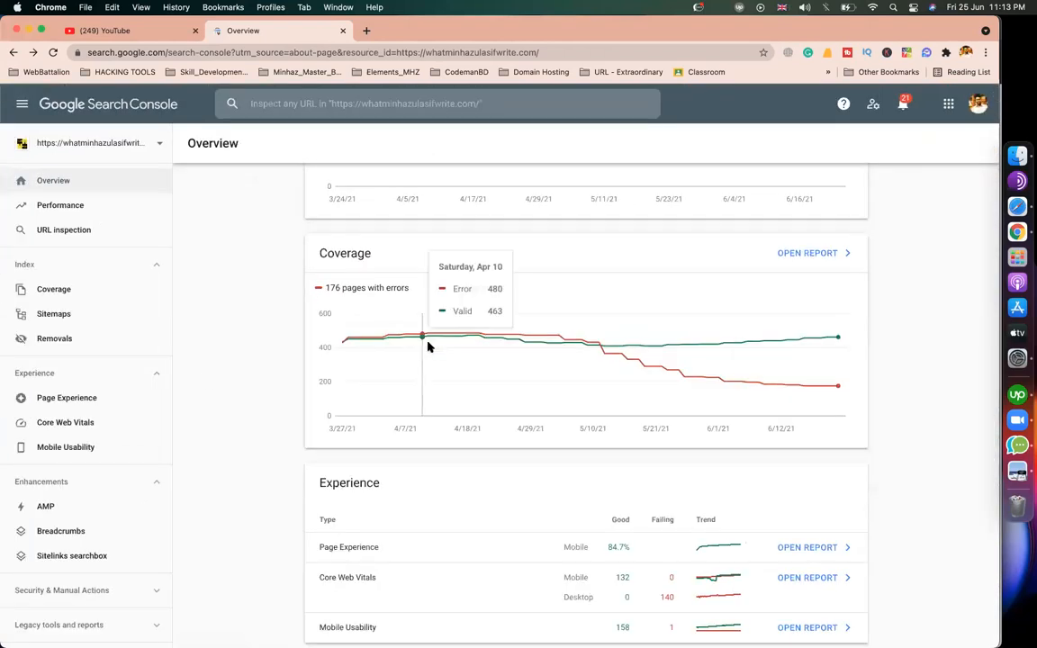
pyautogui.moveTo(400, 286); pyautogui.dragTo(336, 285)
pyautogui.click(460, 285)
pyautogui.scroll(3, 206, 304)
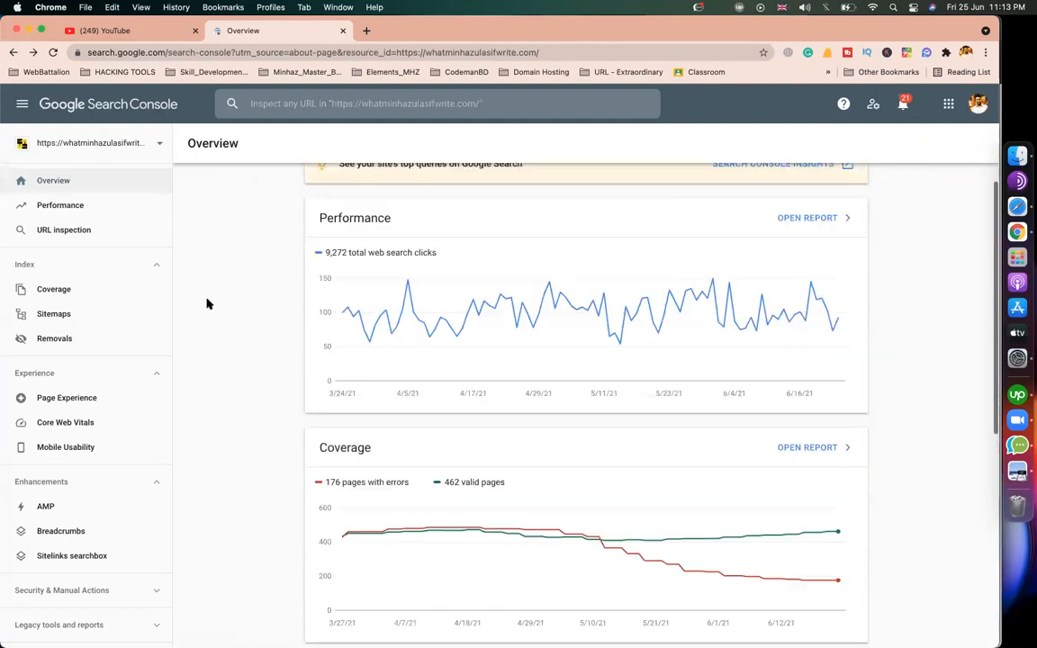
pyautogui.scroll(-5, 206, 303)
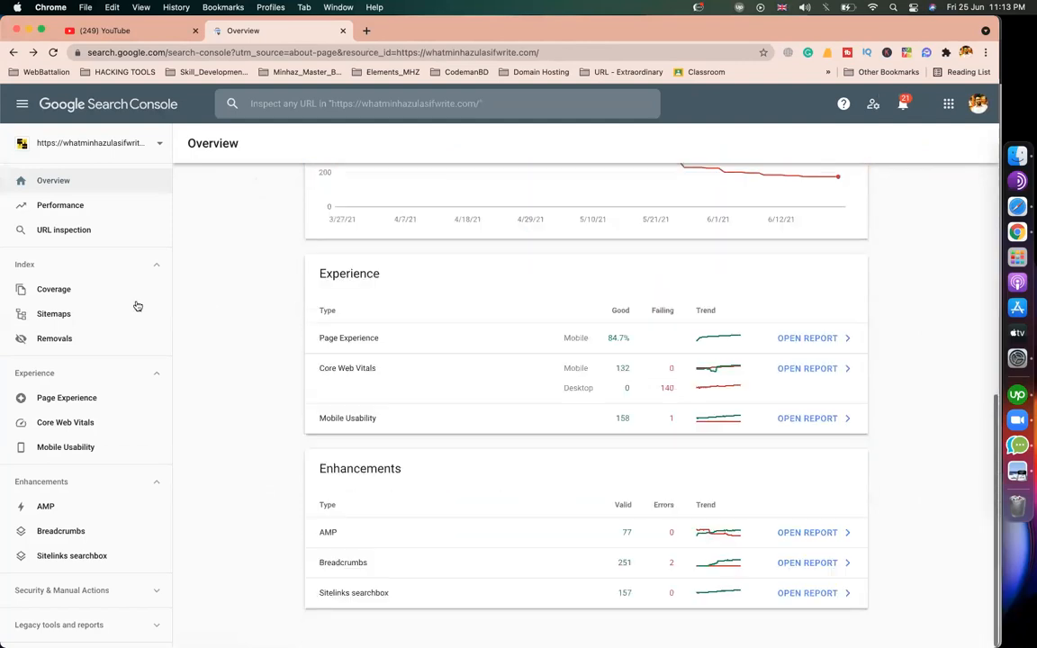
# - Open the blog's Performance report and search Google in a new tab for its top query, "fiverr wordpress test answers 2021"
pyautogui.click(68, 206)
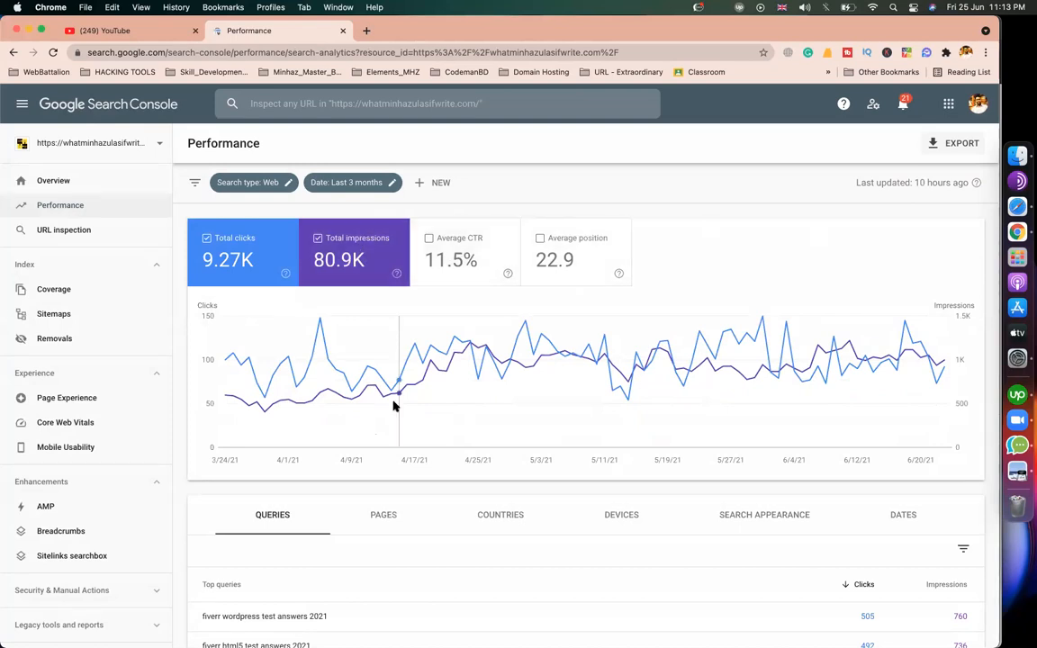
pyautogui.scroll(-5, 378, 407)
pyautogui.moveTo(331, 384); pyautogui.dragTo(186, 390)
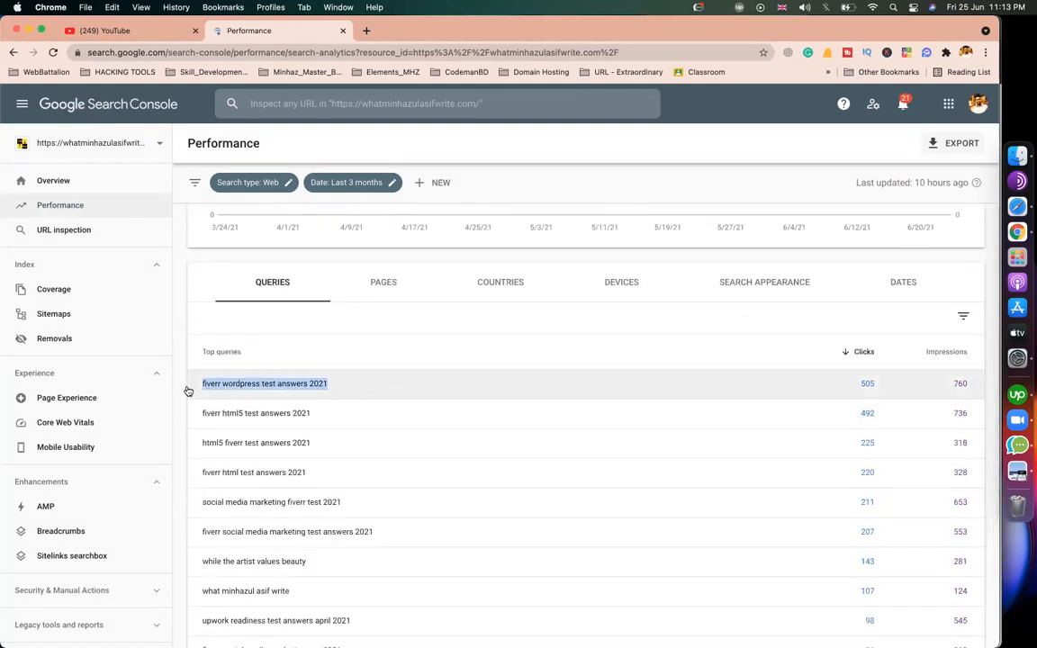
pyautogui.press('super+c')
pyautogui.press('super+t')
pyautogui.press('super+v')
pyautogui.press('Return')
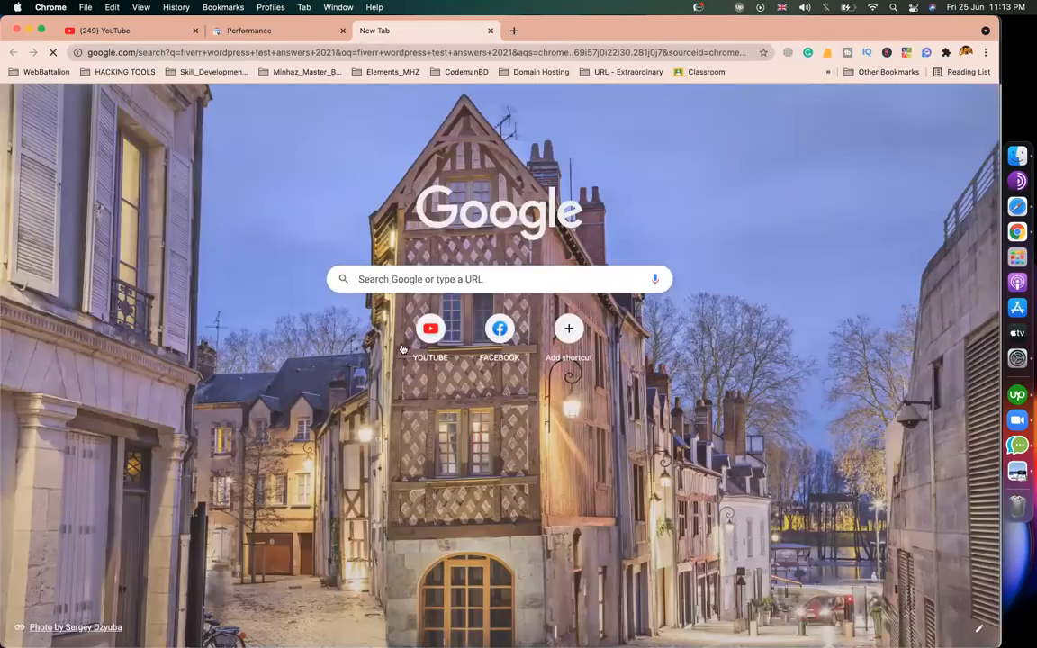
# - Examine the first page of Google results for the WordPress test query, down to the related searches
pyautogui.scroll(-1, 574, 320)
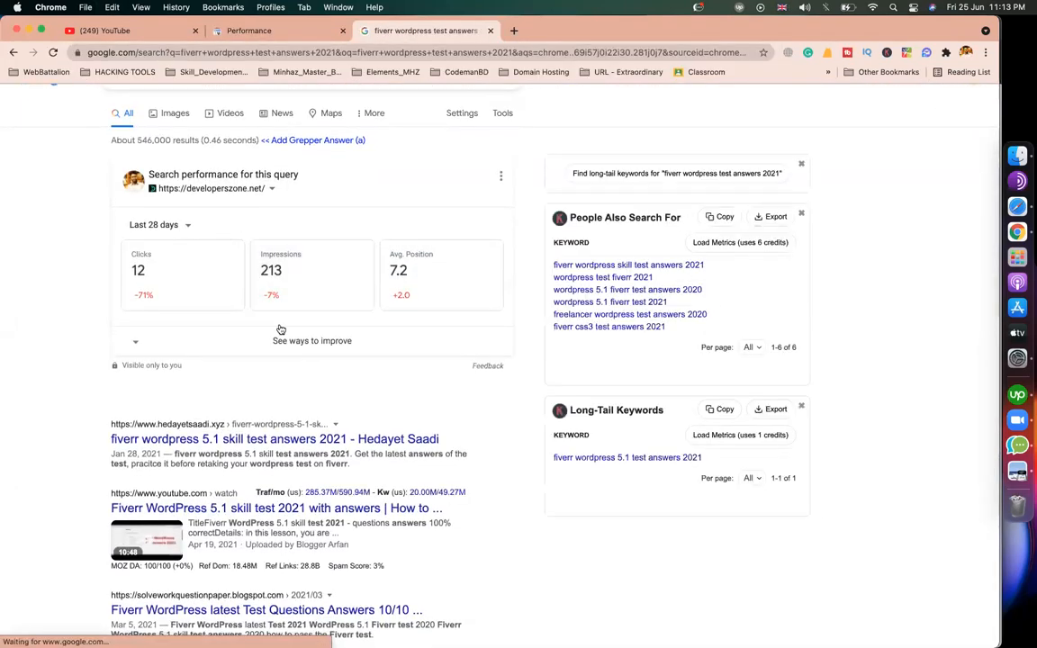
pyautogui.scroll(-3, 225, 351)
pyautogui.scroll(-1, 306, 432)
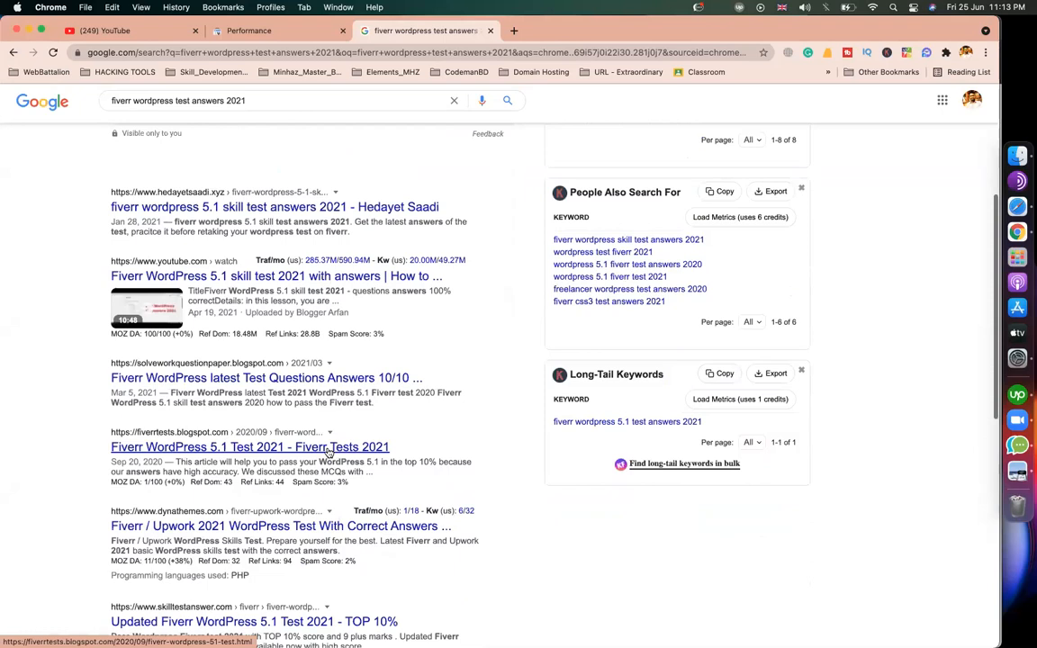
pyautogui.scroll(5, 331, 455)
pyautogui.scroll(-7, 252, 360)
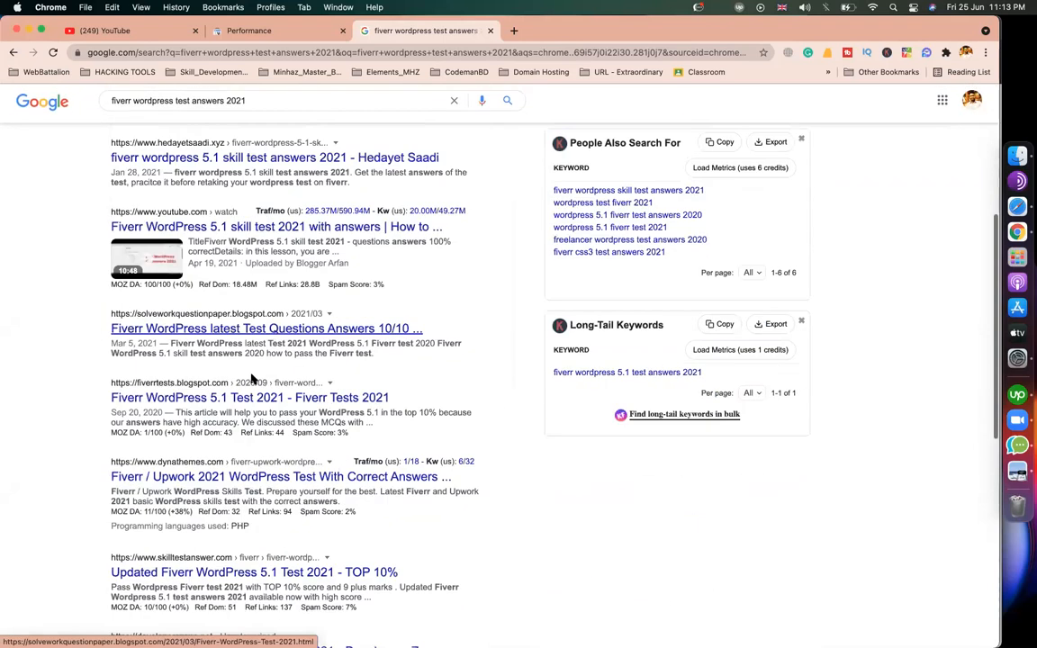
pyautogui.moveTo(337, 436)
pyautogui.scroll(-3, 337, 437)
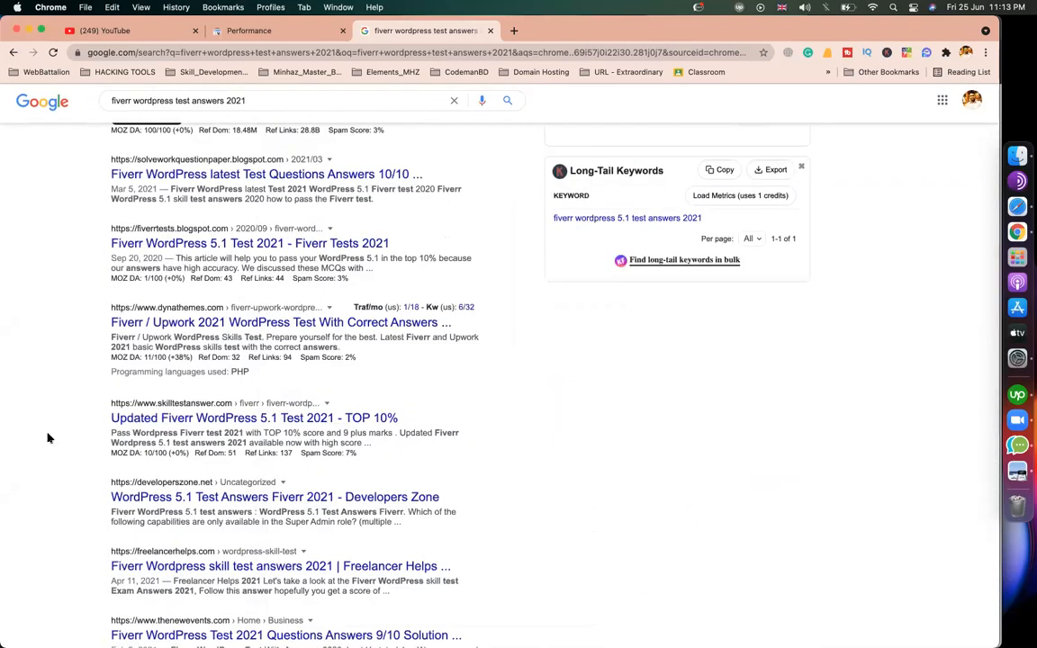
pyautogui.scroll(-3, 46, 435)
pyautogui.scroll(-5, 49, 438)
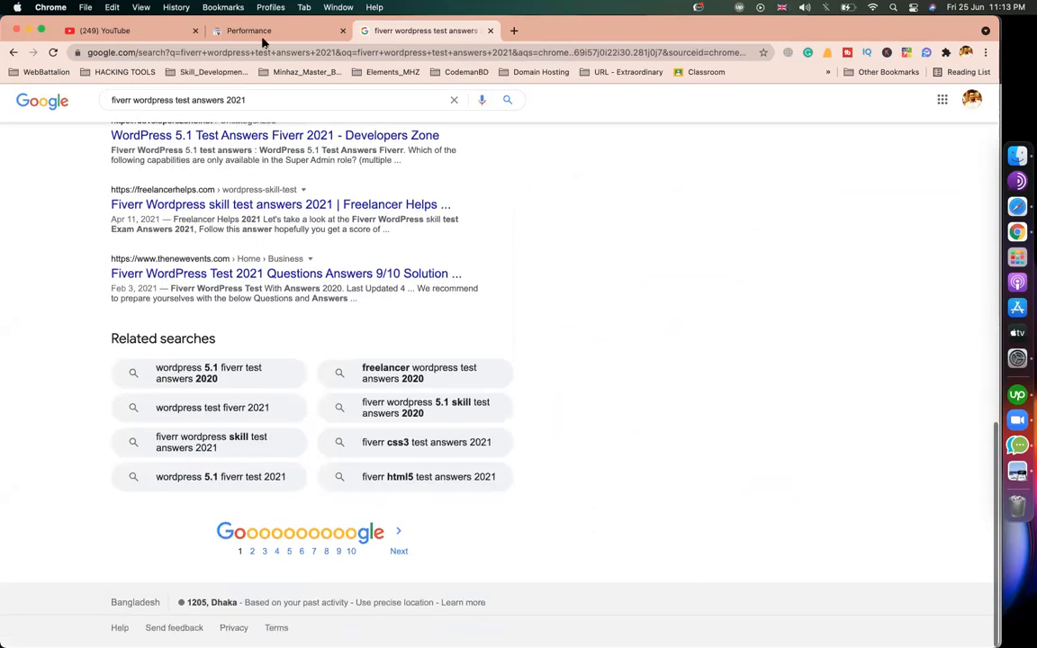
# - Copy the second query from the Performance report and search Google for "fiverr html5 test answers 2021" in the existing results tab
pyautogui.click(259, 33)
pyautogui.moveTo(313, 413); pyautogui.dragTo(208, 413)
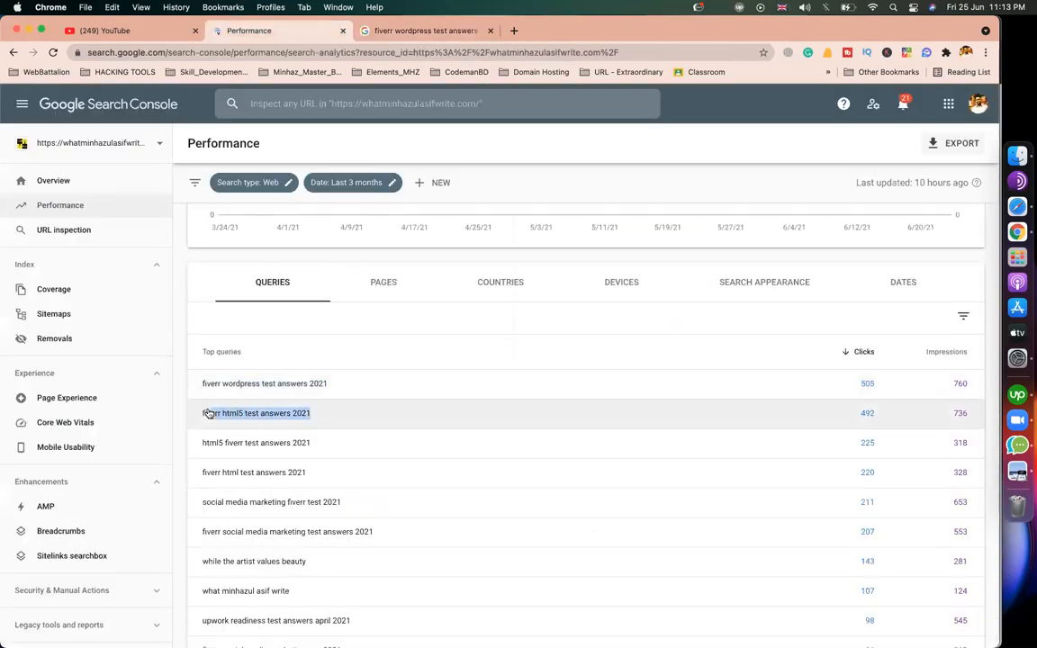
pyautogui.click(423, 30)
pyautogui.click(253, 102)
pyautogui.press('super+a')
pyautogui.press('super+v')
pyautogui.press('Return')
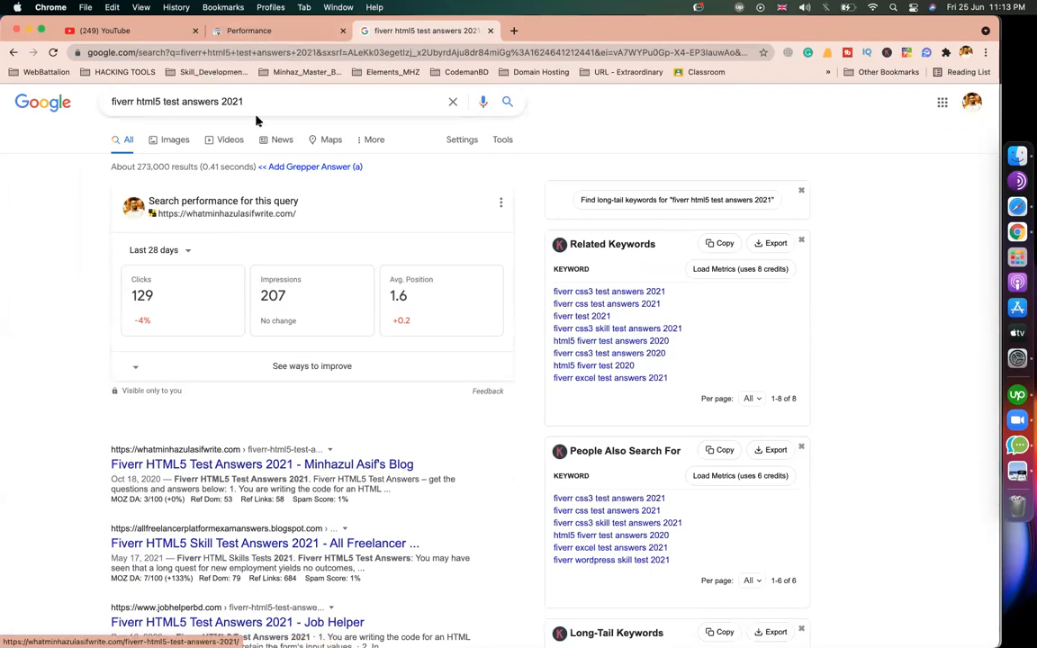
# - Return to the Performance report and review the top queries with their clicks and impressions, then the performance chart
pyautogui.click(239, 36)
pyautogui.scroll(-2, 341, 363)
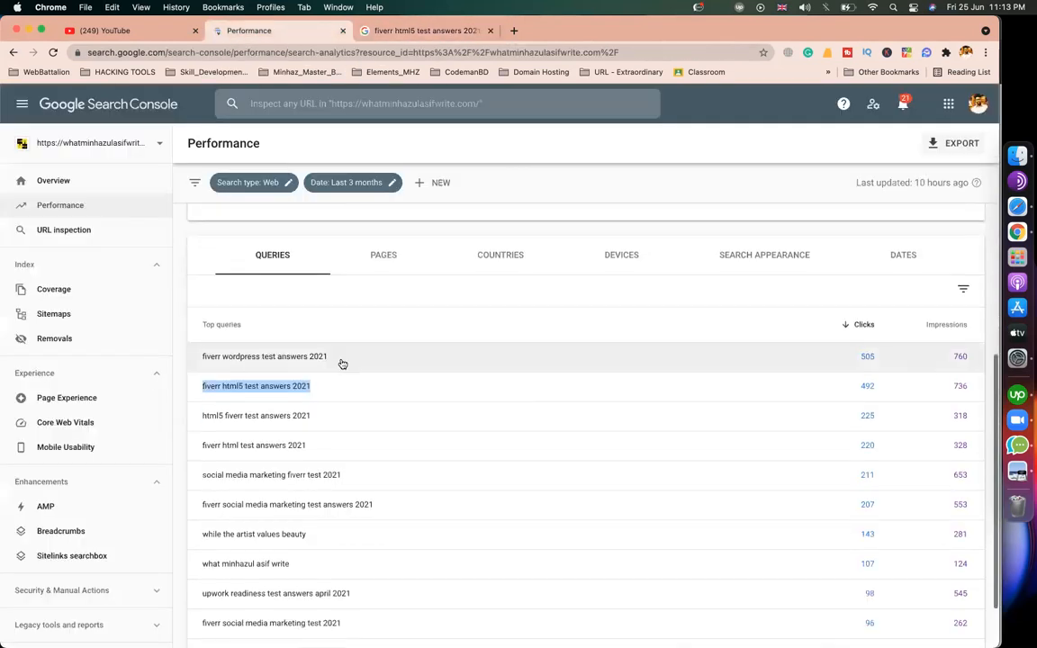
pyautogui.click(202, 267)
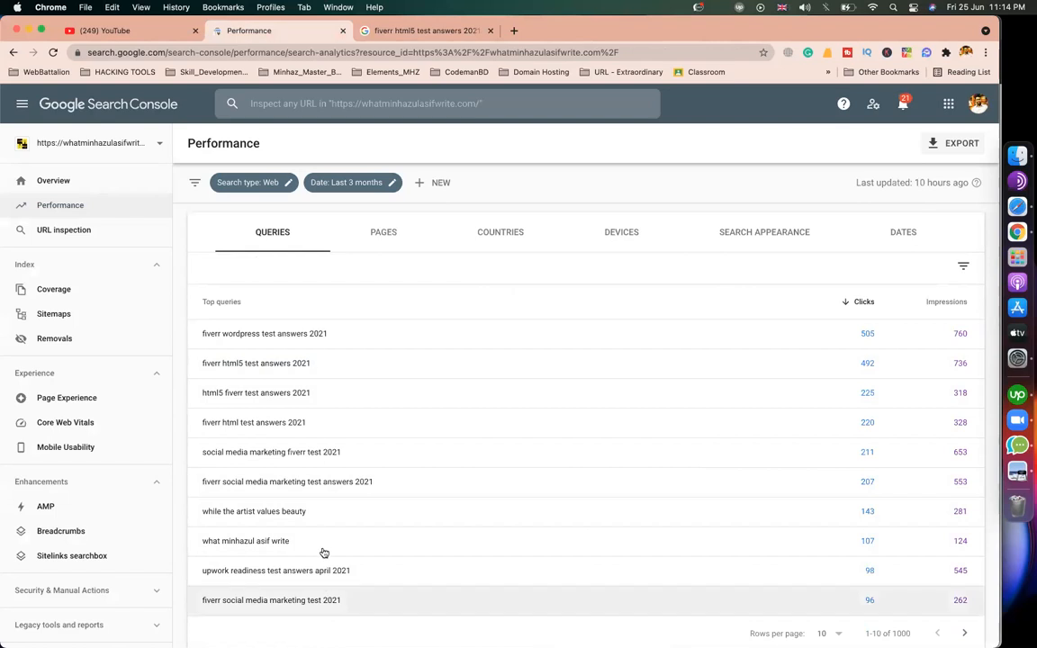
pyautogui.scroll(3, 325, 552)
pyautogui.scroll(-4, 324, 552)
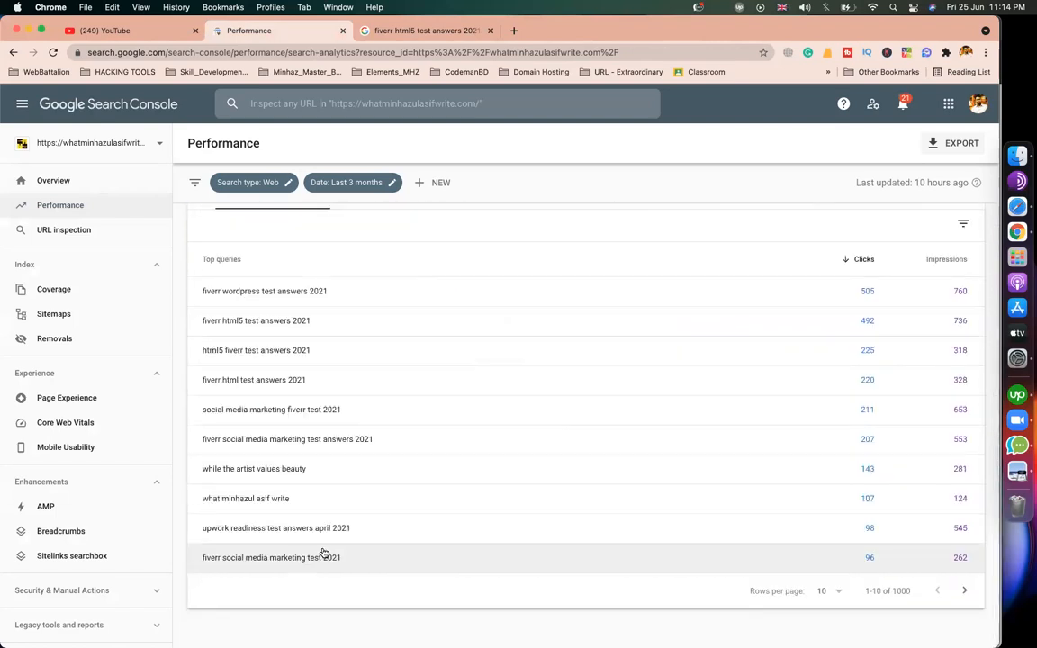
pyautogui.scroll(3, 343, 364)
pyautogui.scroll(-3, 342, 364)
pyautogui.scroll(4, 343, 364)
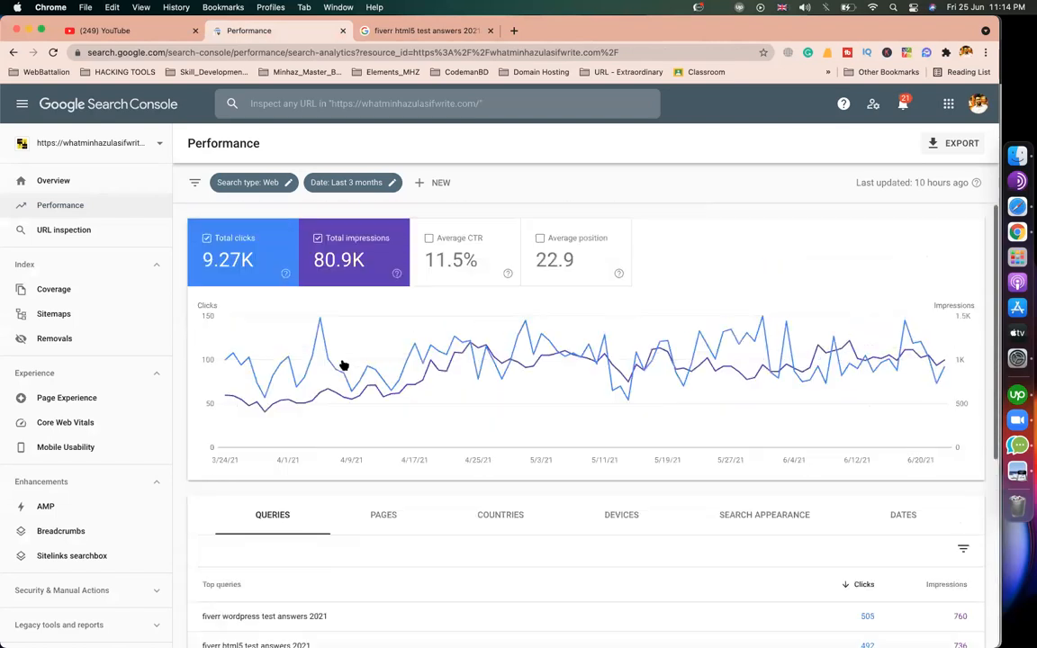
# - Switch to Safari and dismiss the plugin review notice on the WP File Manager page
pyautogui.click(1002, 212)
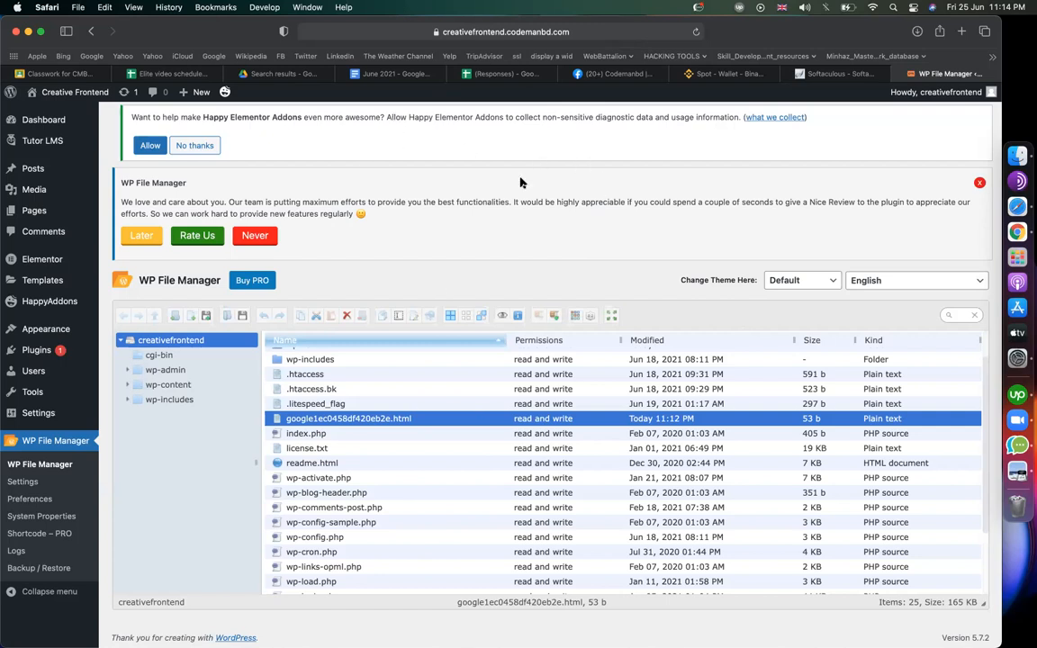
pyautogui.click(493, 34)
pyautogui.click(753, 173)
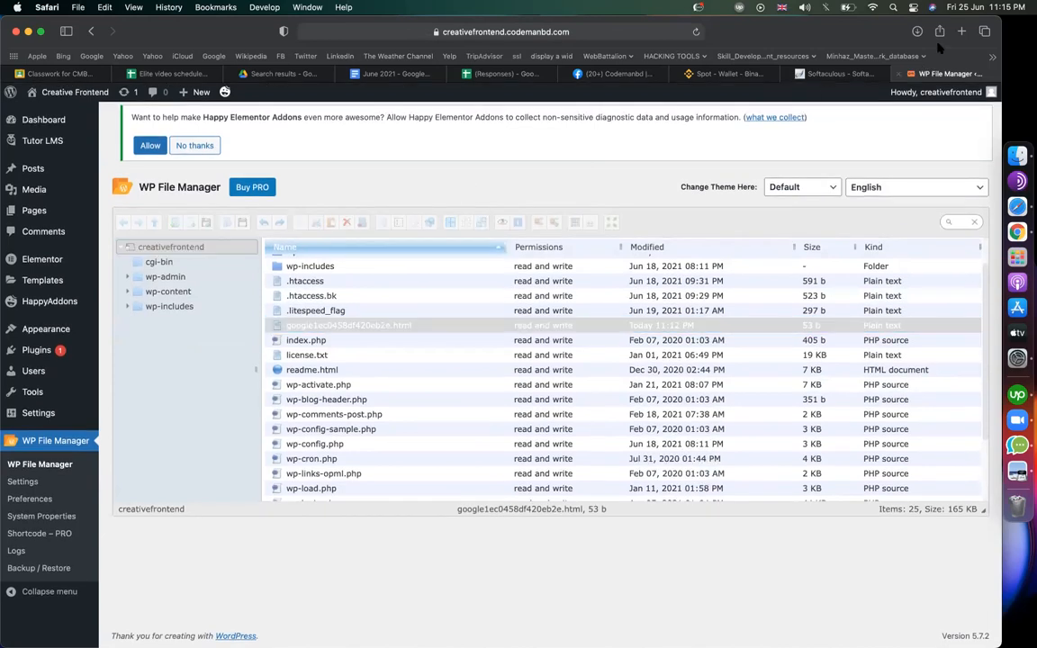
# - Open the personal blog's home page in a new Safari tab and go to its Fiverr English Test answers 2021 article
pyautogui.click(962, 31)
pyautogui.press('super+v')
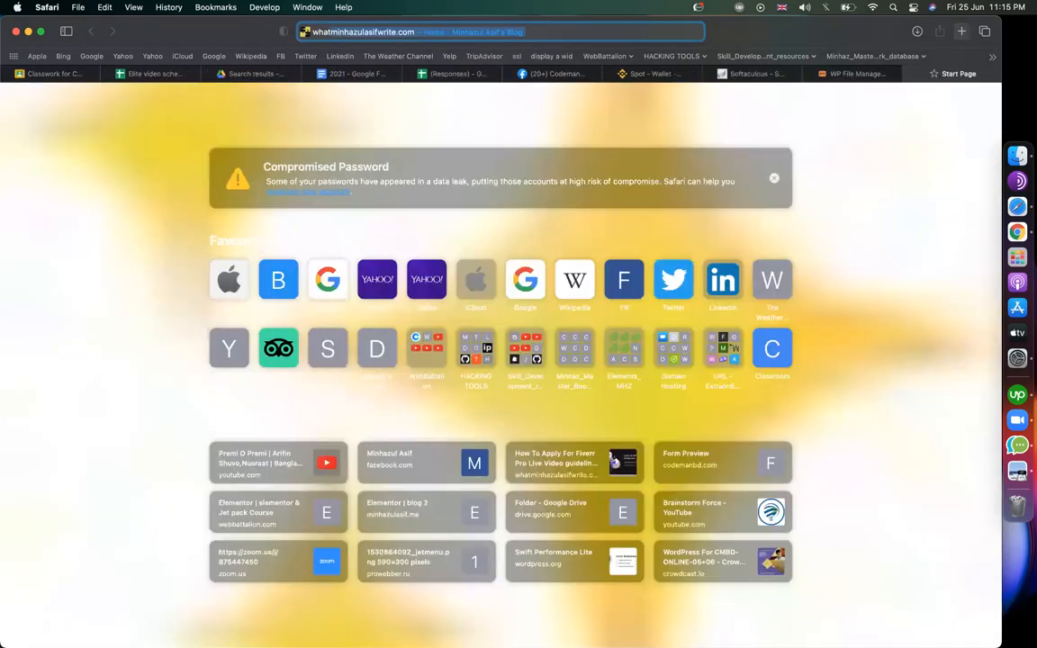
pyautogui.press('Return')
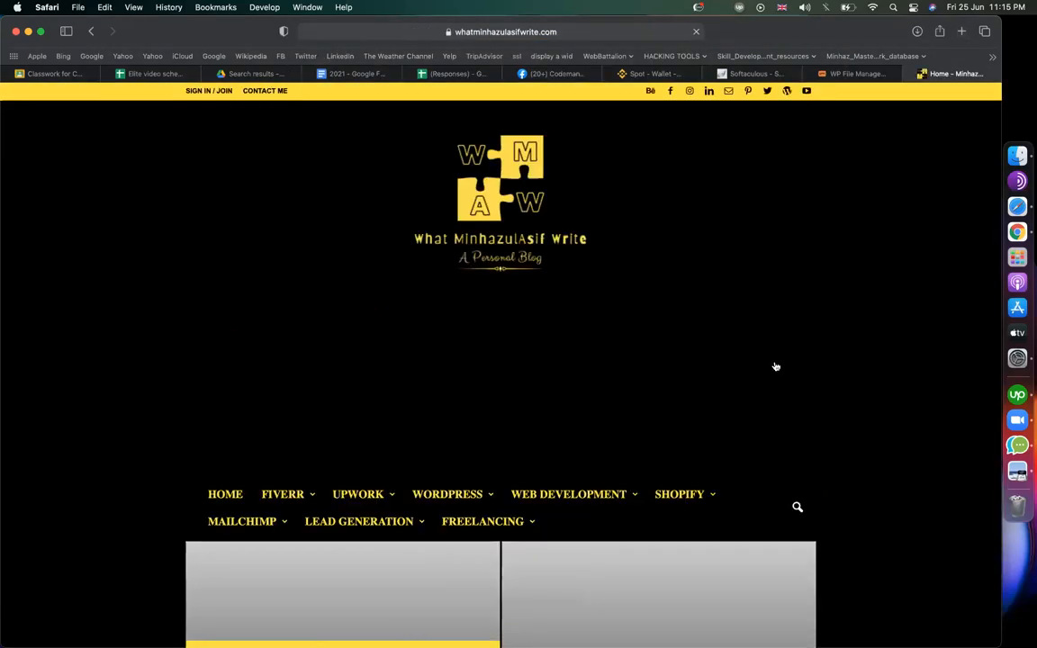
pyautogui.scroll(-5, 501, 360)
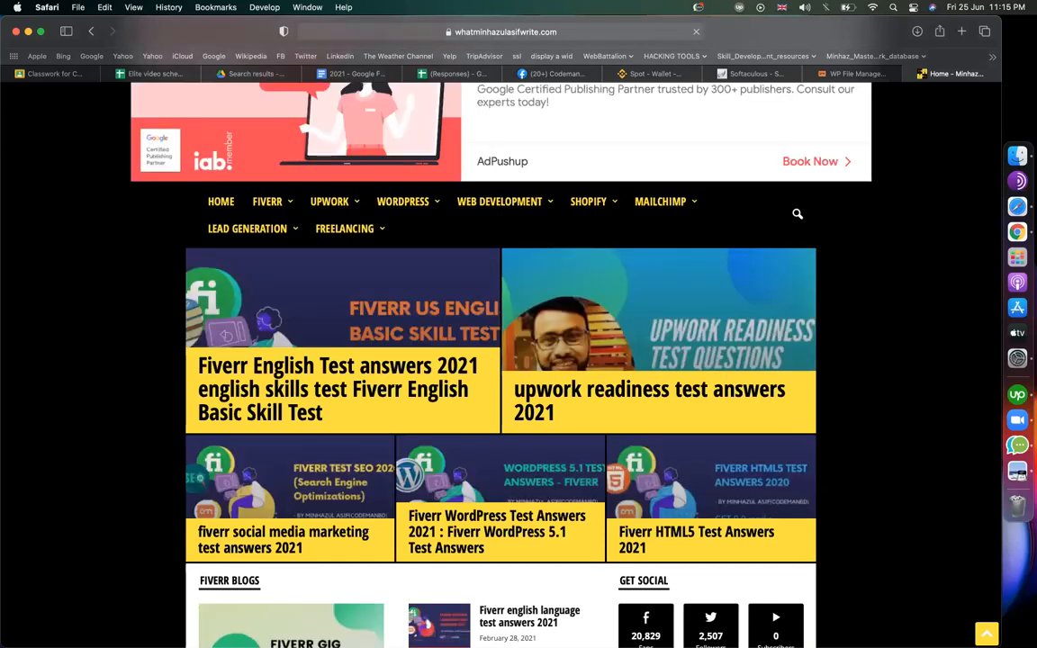
pyautogui.click(282, 387)
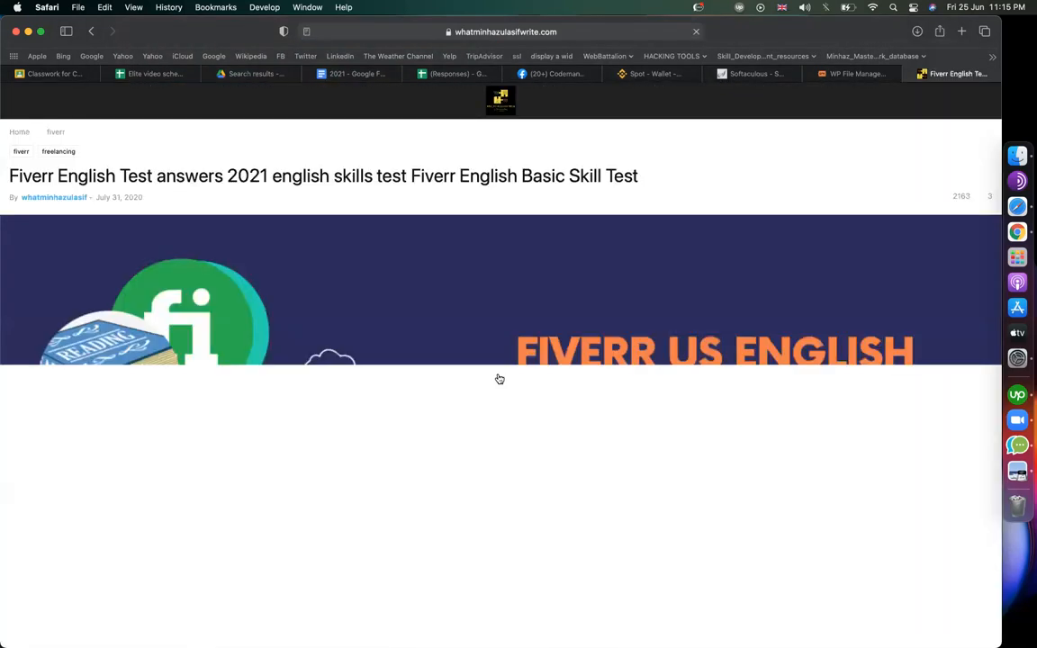
# - Examine the article's banner and its list of English test questions with the bolded answers
pyautogui.scroll(-8, 500, 379)
pyautogui.scroll(5, 500, 379)
pyautogui.scroll(-5, 500, 379)
pyautogui.scroll(6, 500, 379)
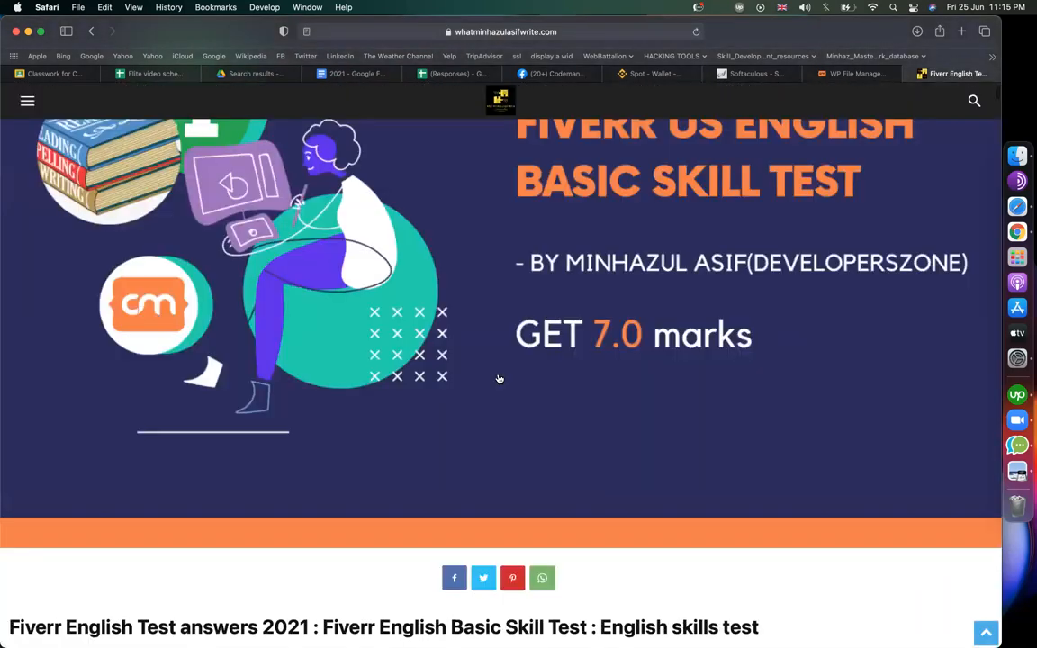
pyautogui.scroll(-5, 500, 379)
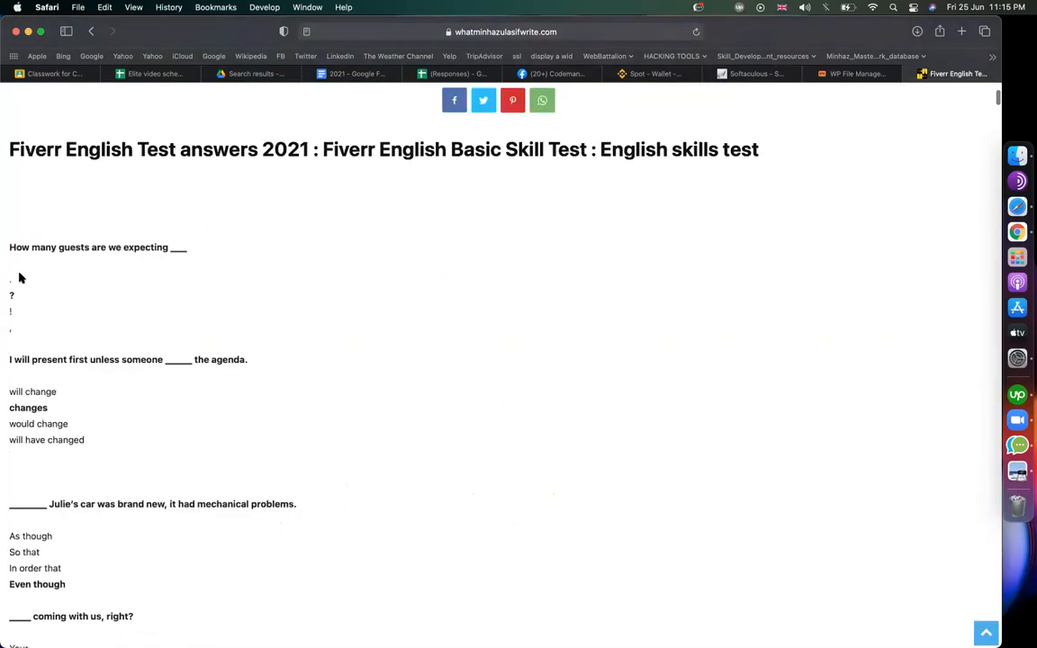
pyautogui.moveTo(7, 246); pyautogui.dragTo(411, 628)
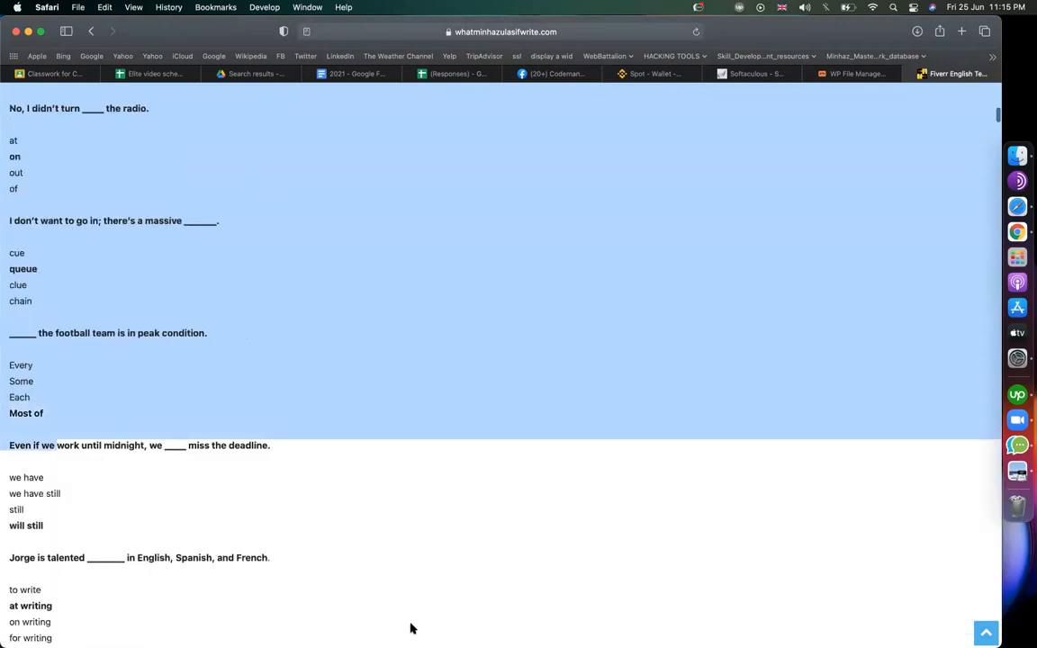
pyautogui.click(448, 371)
pyautogui.scroll(12, 600, 176)
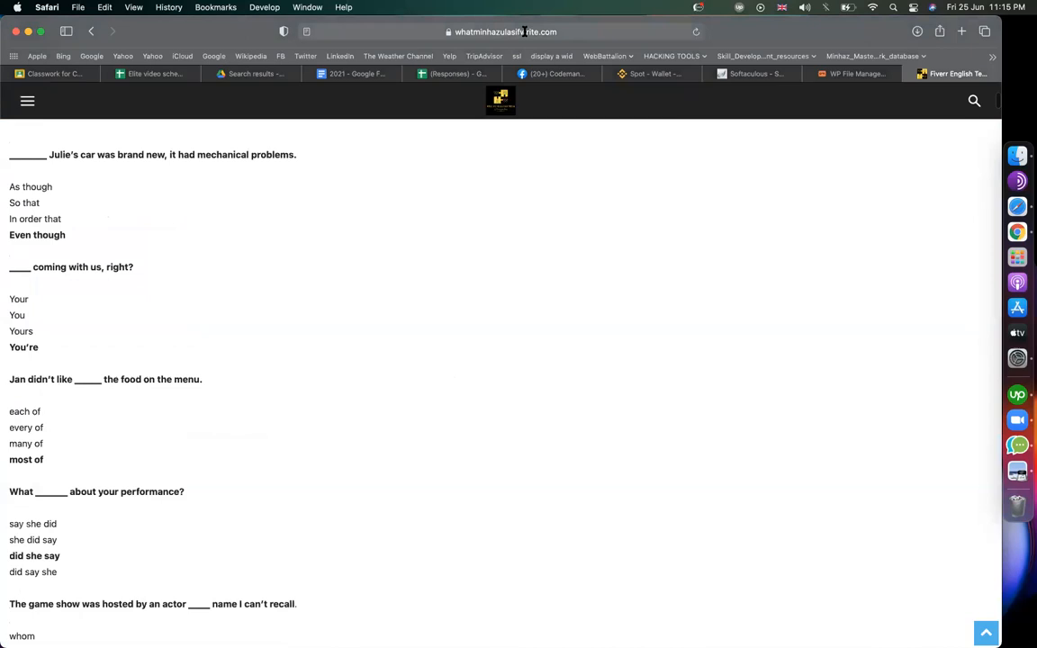
# - Open techreviewed.net in the current Safari tab and go to its article "How to Promote Your Blog Posts for Free 2021"
pyautogui.click(524, 31)
pyautogui.press('super+shift+Right')
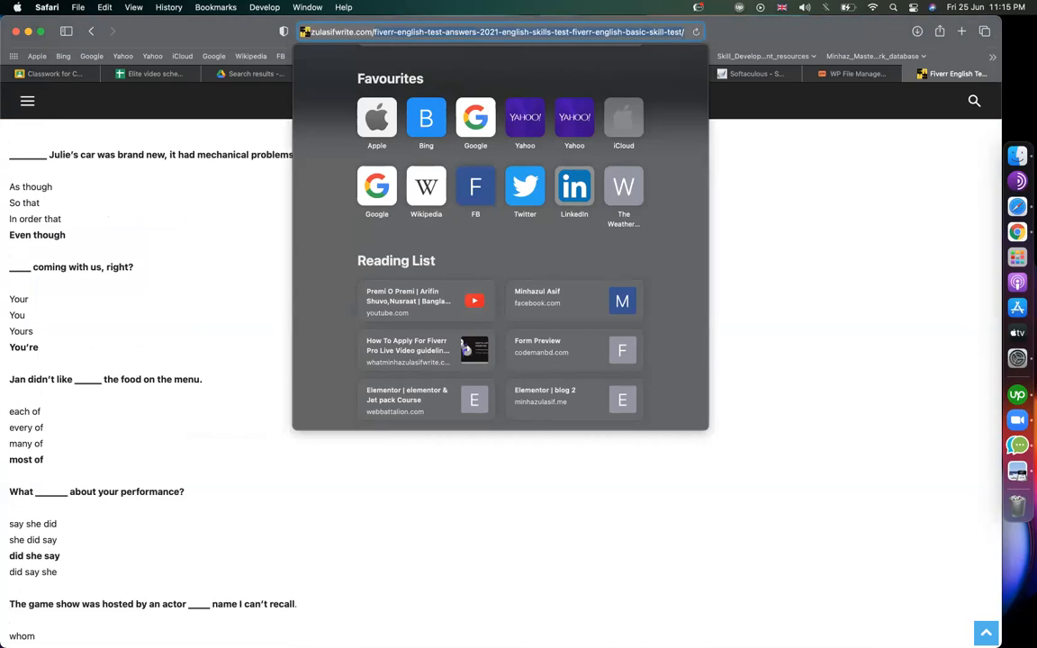
pyautogui.press('super+a')
pyautogui.write('techreviewed.net')
pyautogui.press('Return')
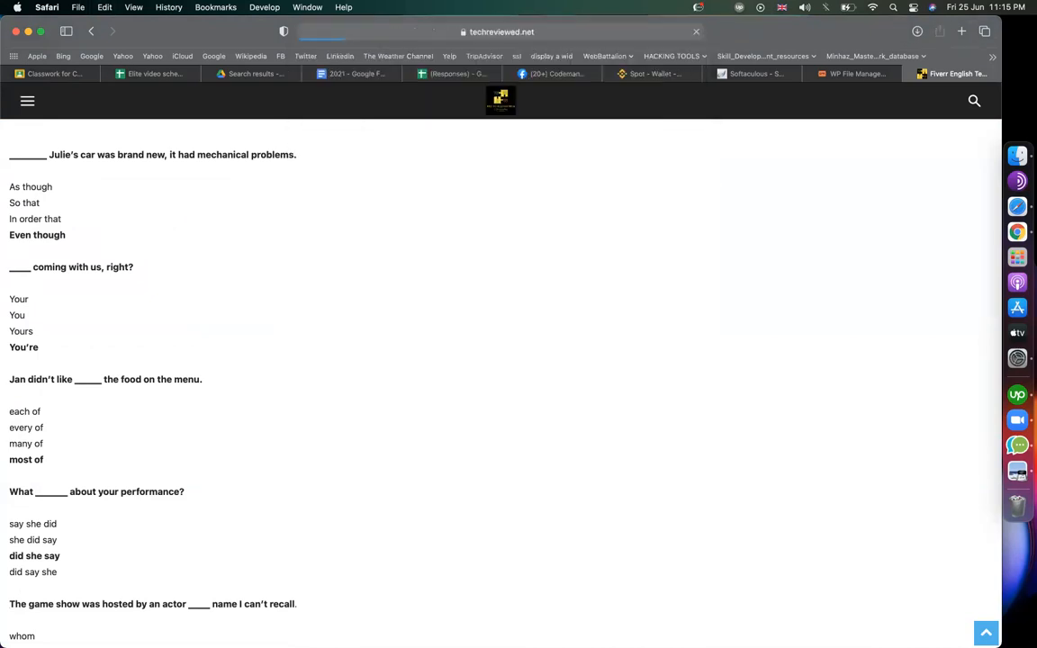
pyautogui.scroll(-3, 629, 383)
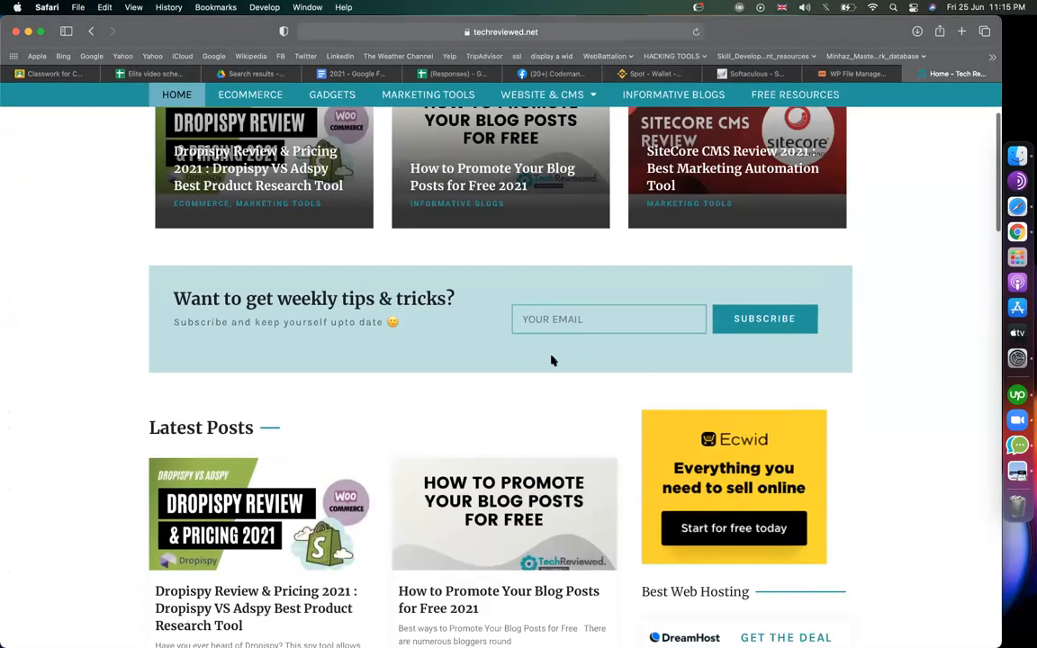
pyautogui.scroll(2, 553, 360)
pyautogui.click(476, 277)
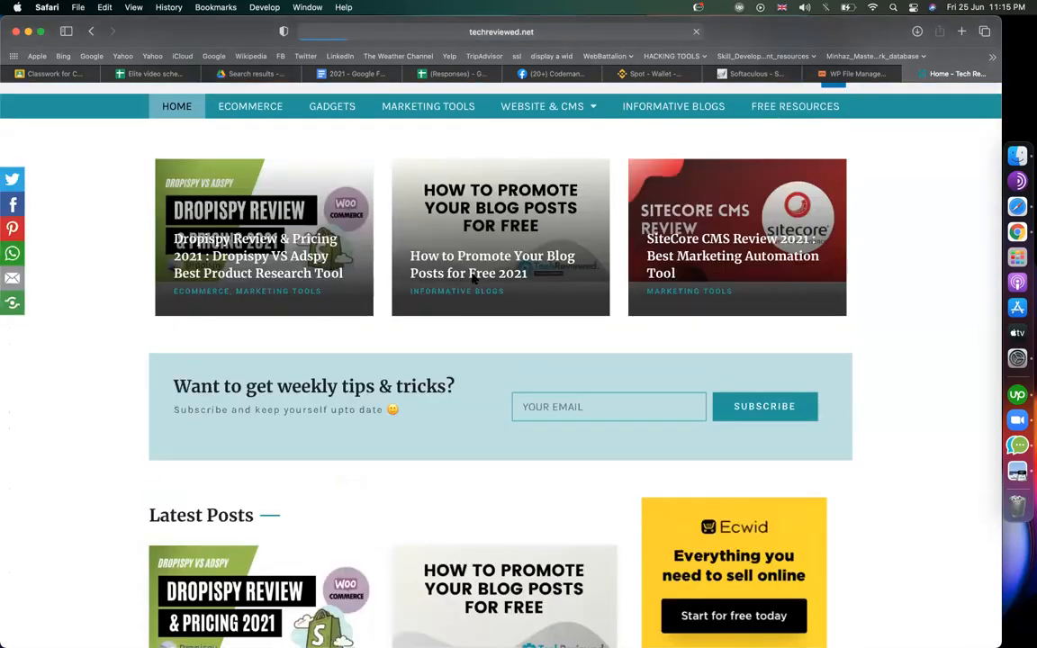
# - Examine the article's text and images, highlighting the passage from the opening down to the Guest Posts section
pyautogui.scroll(-2, 367, 355)
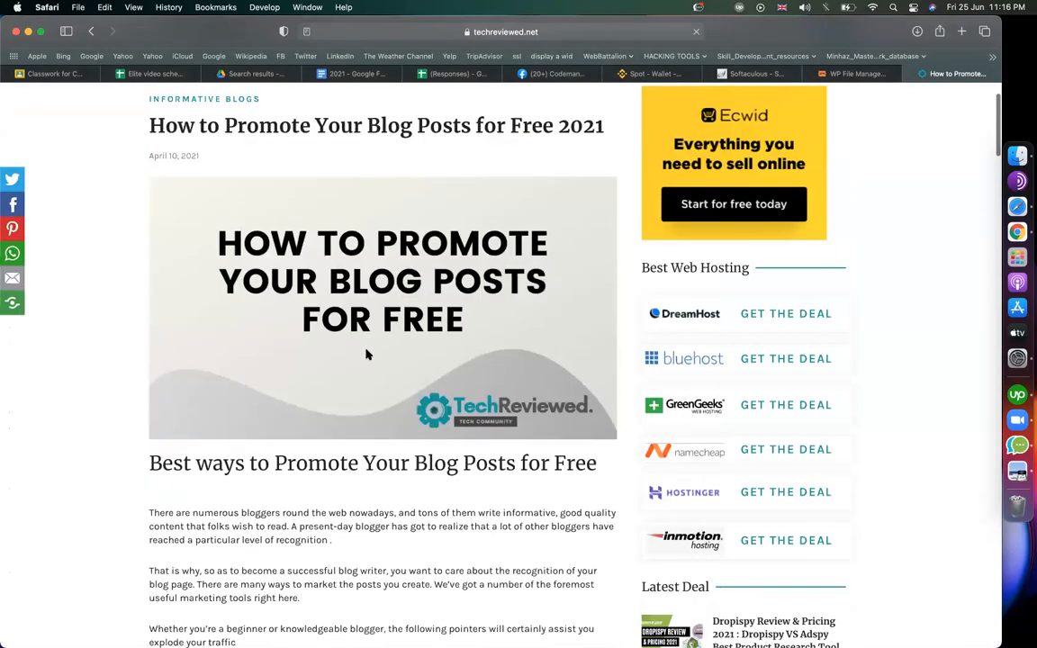
pyautogui.scroll(-5, 366, 355)
pyautogui.moveTo(149, 270); pyautogui.dragTo(228, 552)
pyautogui.scroll(-10, 234, 450)
pyautogui.scroll(3, 227, 465)
pyautogui.scroll(-9, 225, 622)
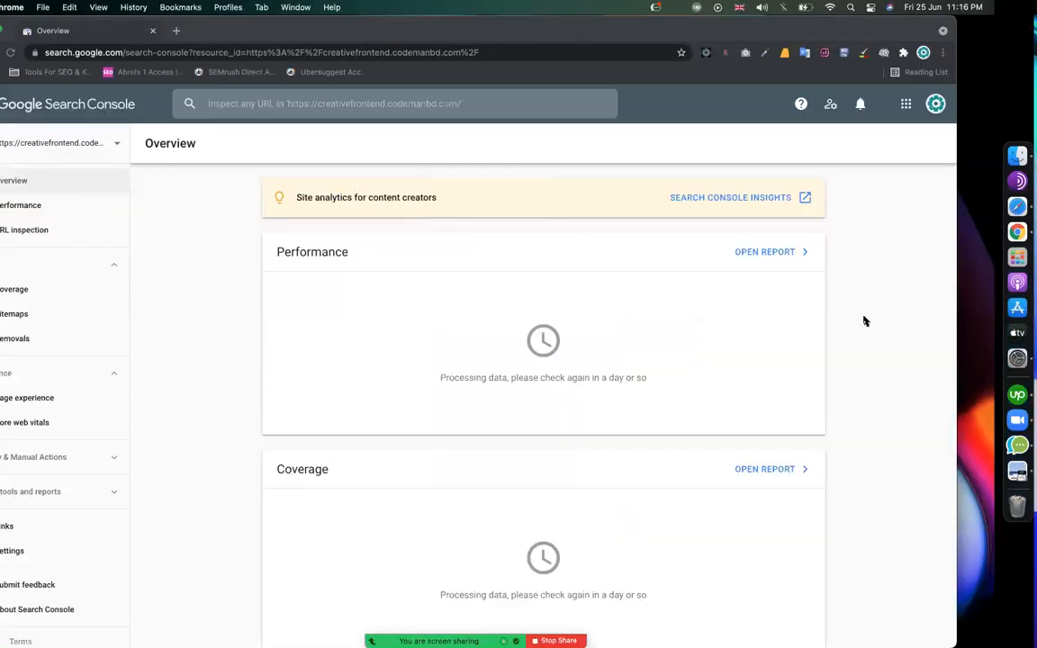
# - Switch to Chrome, open drive.google.com in a new tab and go into the ALL CONTENTS folder
pyautogui.click(219, 31)
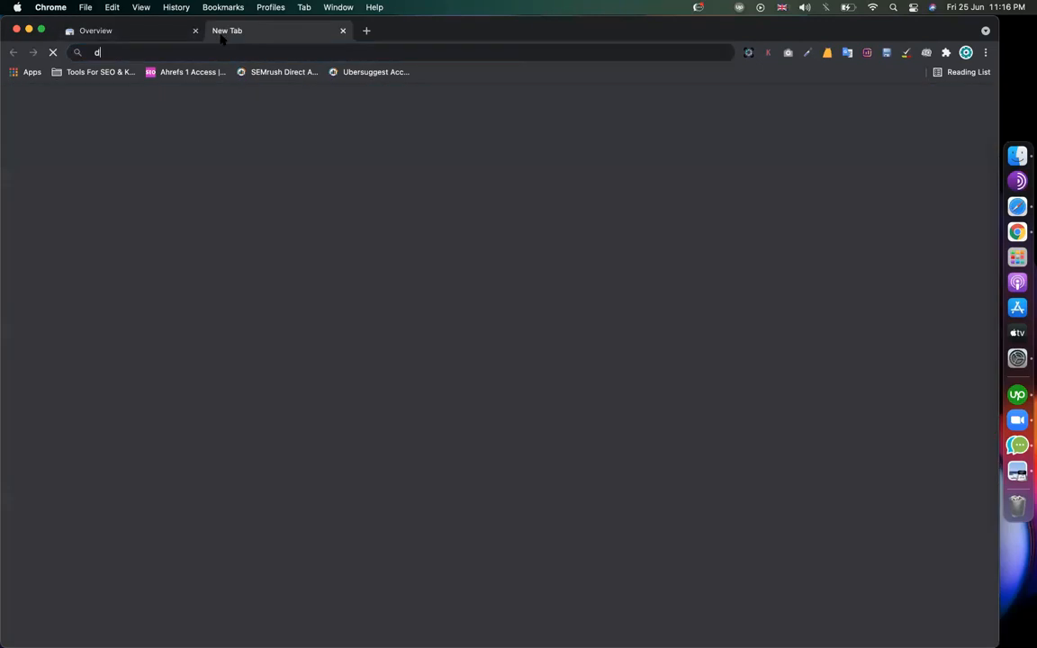
pyautogui.write('drive.google')
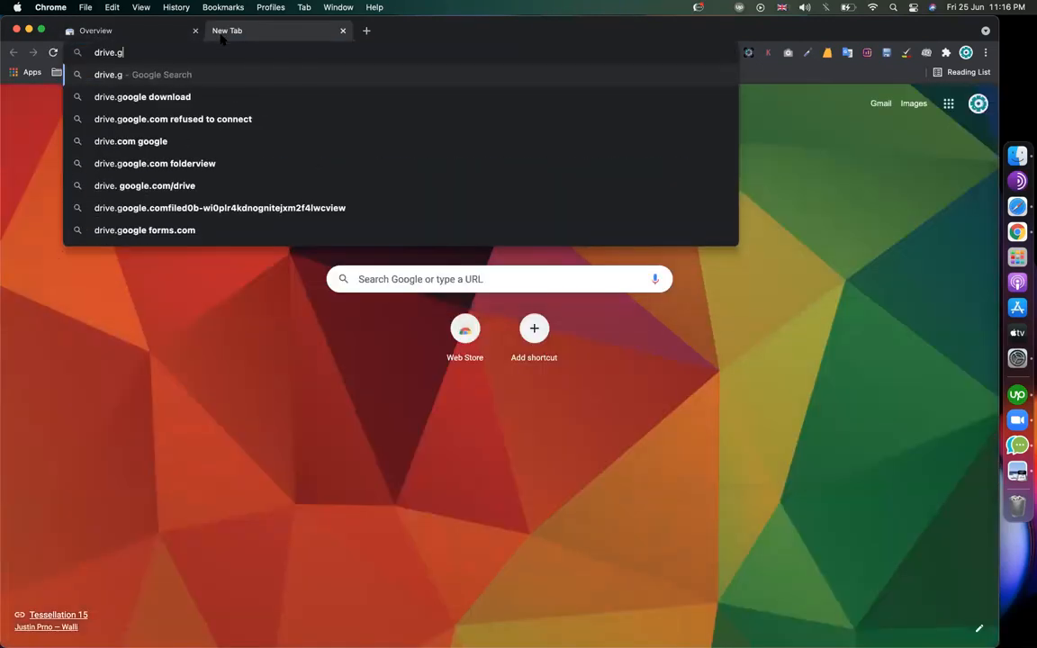
pyautogui.write('.com')
pyautogui.press('Return')
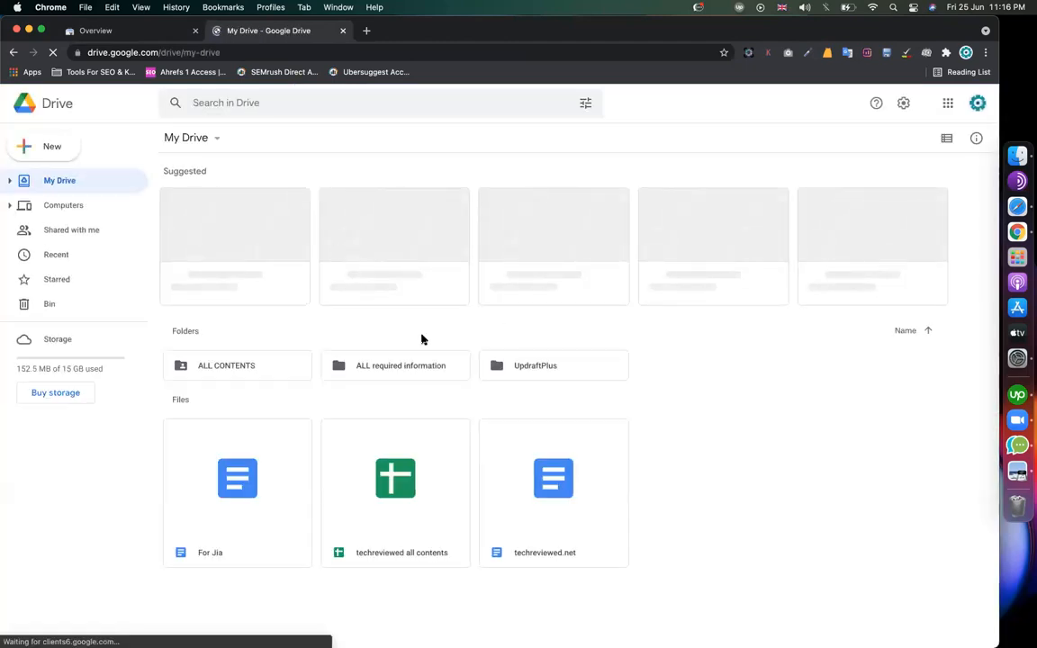
pyautogui.doubleClick(240, 367)
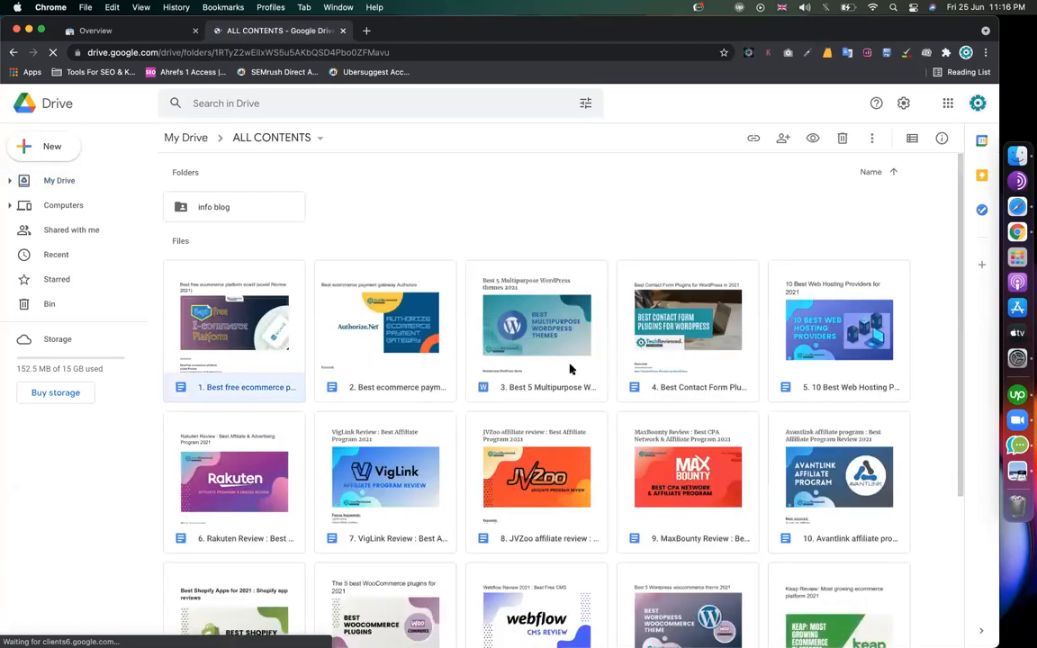
# - Open the info blog subfolder and dismiss the offline sync notice
pyautogui.scroll(-5, 463, 369)
pyautogui.scroll(5, 294, 261)
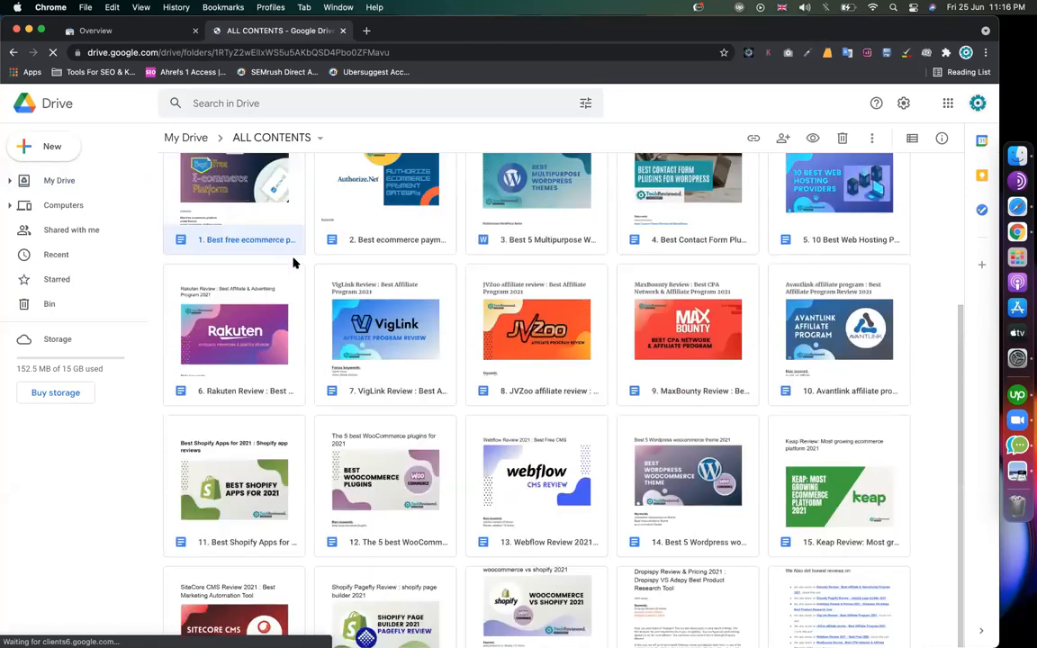
pyautogui.doubleClick(225, 206)
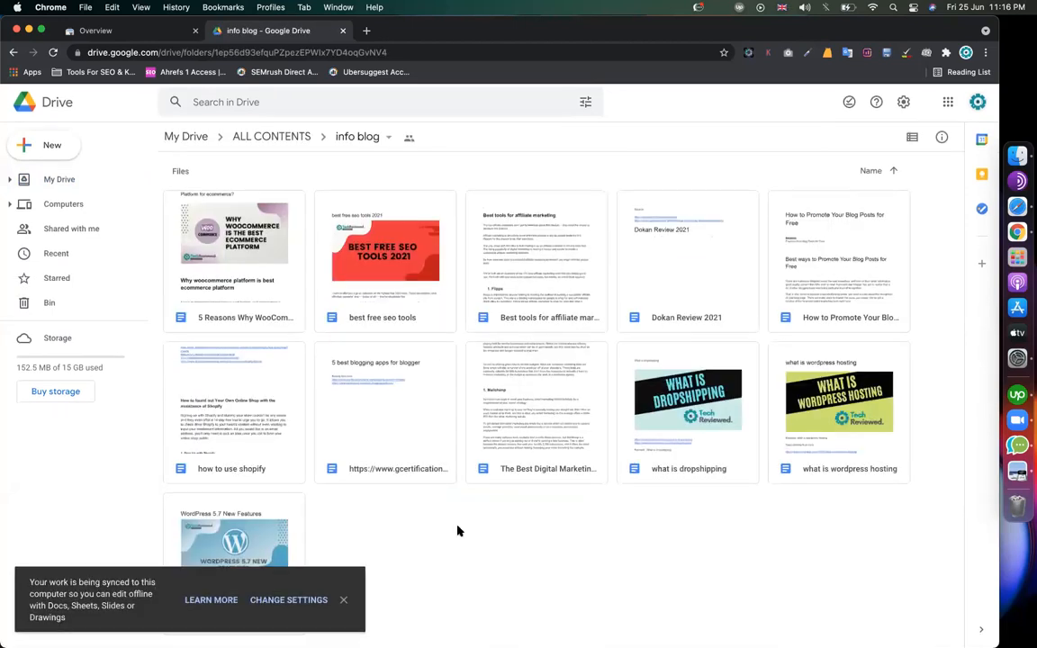
pyautogui.click(344, 601)
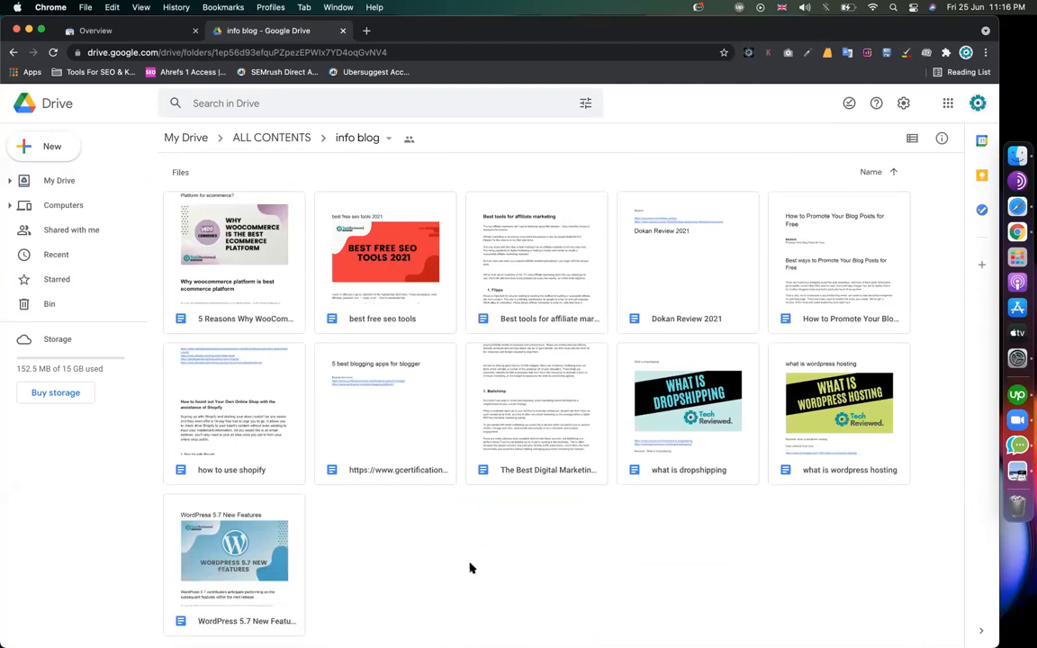
# - Open the "what is wordpress hosting" document, check its contents and return to the info blog folder
pyautogui.doubleClick(838, 424)
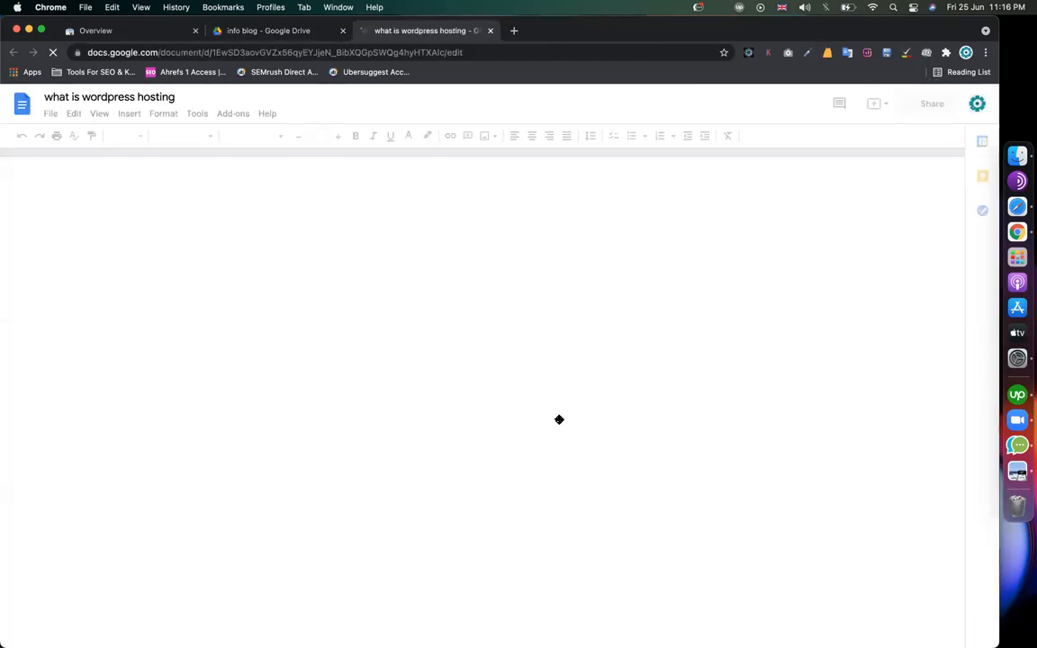
pyautogui.scroll(-3, 559, 419)
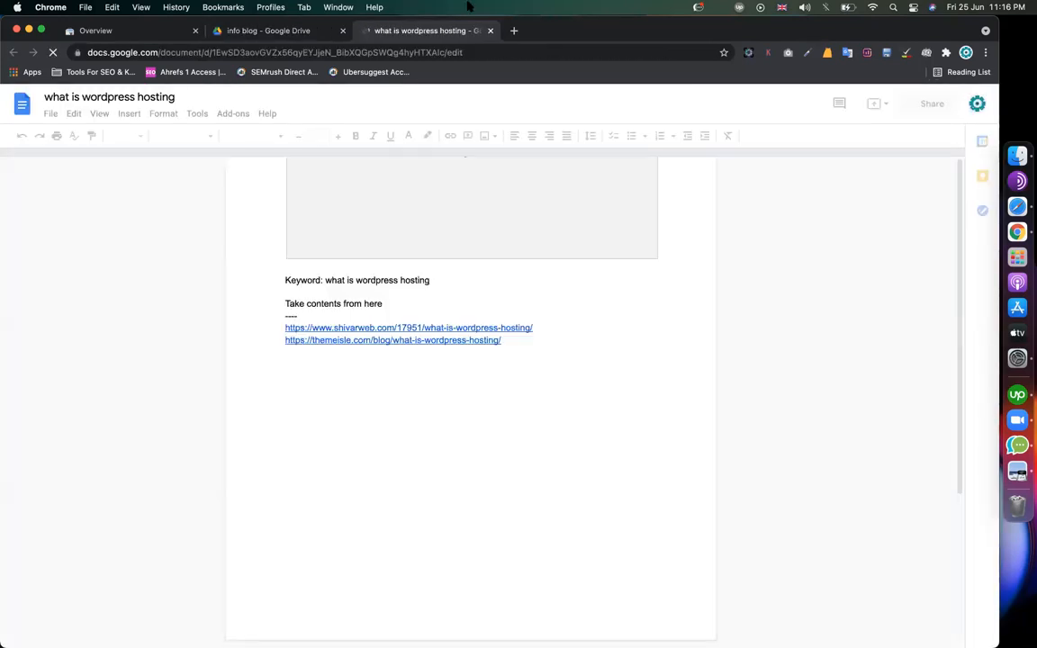
pyautogui.click(284, 30)
# - Open the document "5 Reasons Why WooCommerce Is The Best Platform for ecommerce?", skim it and dismiss the meeting presentation tip
pyautogui.doubleClick(229, 280)
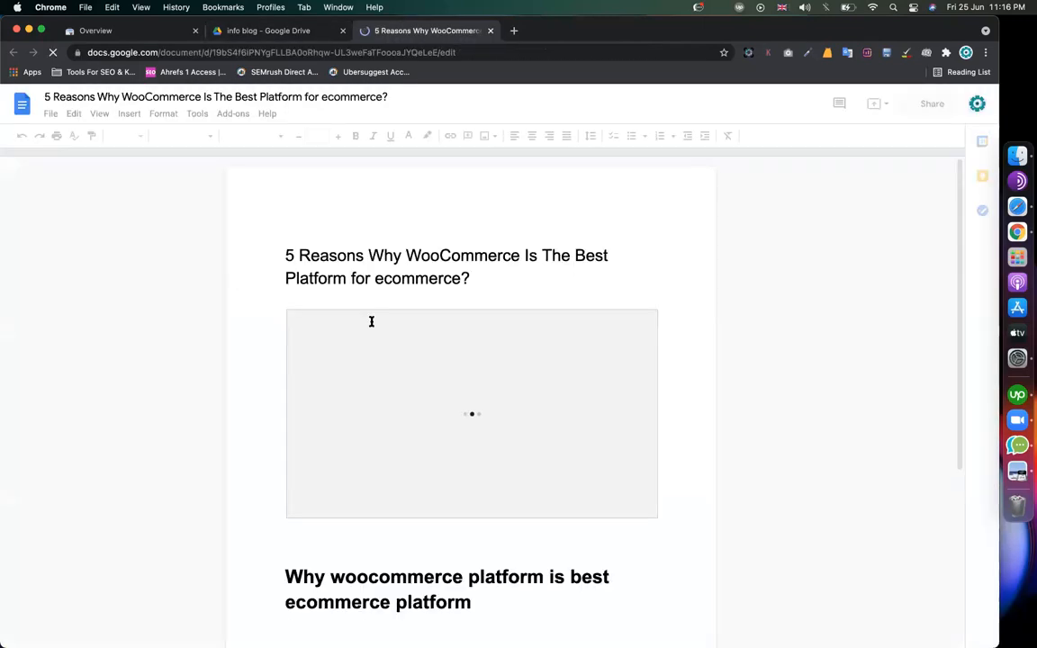
pyautogui.scroll(-10, 336, 289)
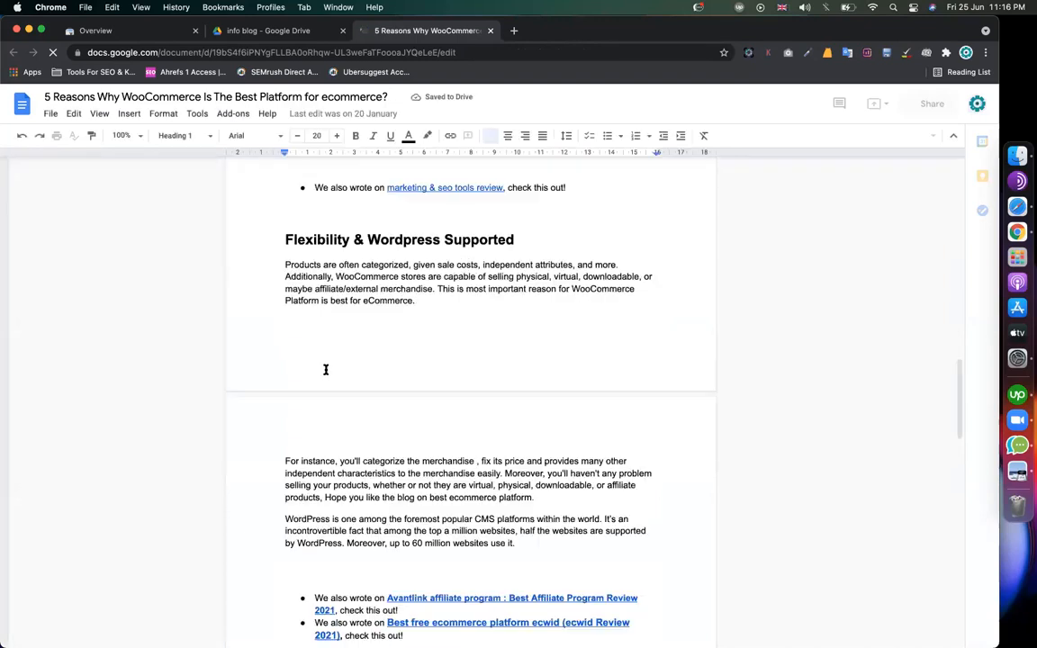
pyautogui.scroll(10, 326, 370)
pyautogui.click(285, 459)
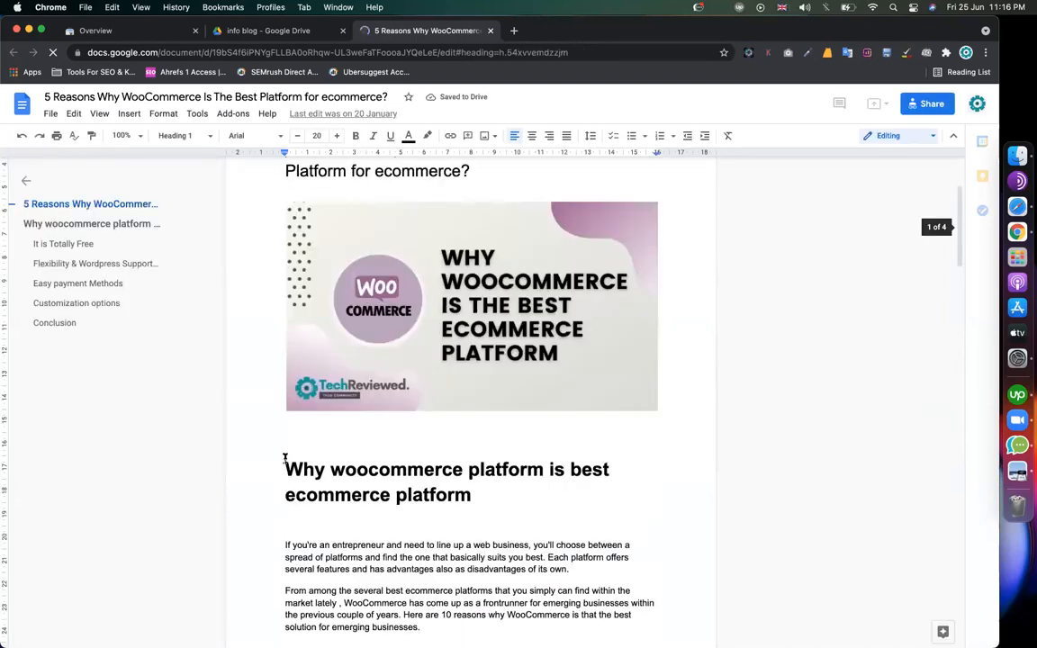
pyautogui.press('Down')
pyautogui.press('Up')
pyautogui.press('Down')
pyautogui.press('Down')
pyautogui.press('Down')
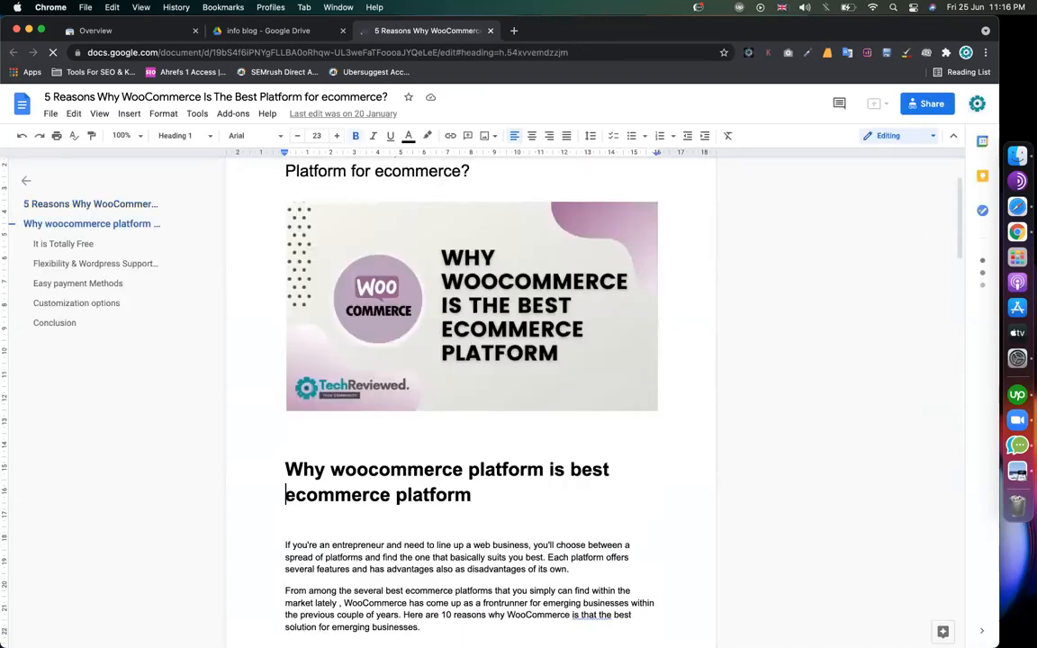
pyautogui.scroll(2, 355, 417)
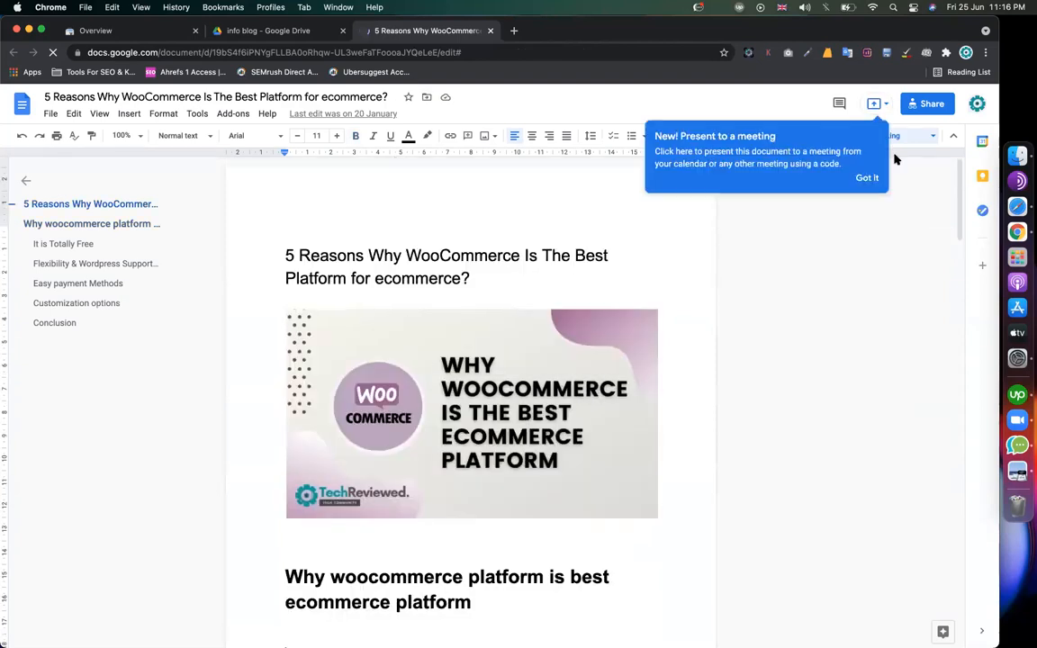
pyautogui.click(866, 179)
pyautogui.click(481, 268)
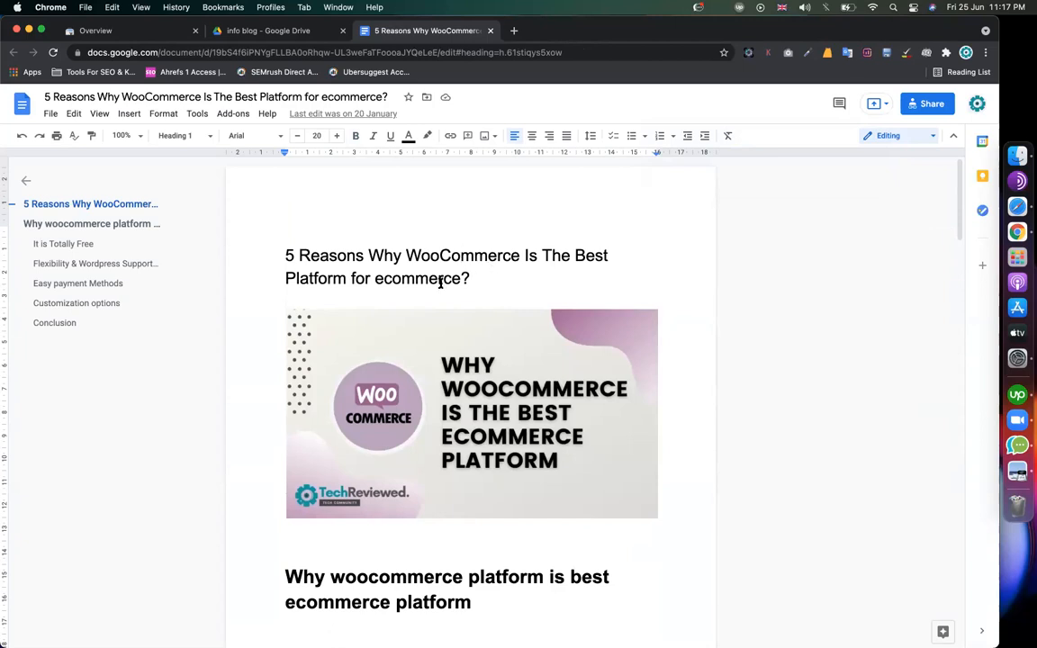
# - Copy the article's body text from the paragraph starting "If you're an entrepreneur" through the end of the document
pyautogui.scroll(-5, 442, 282)
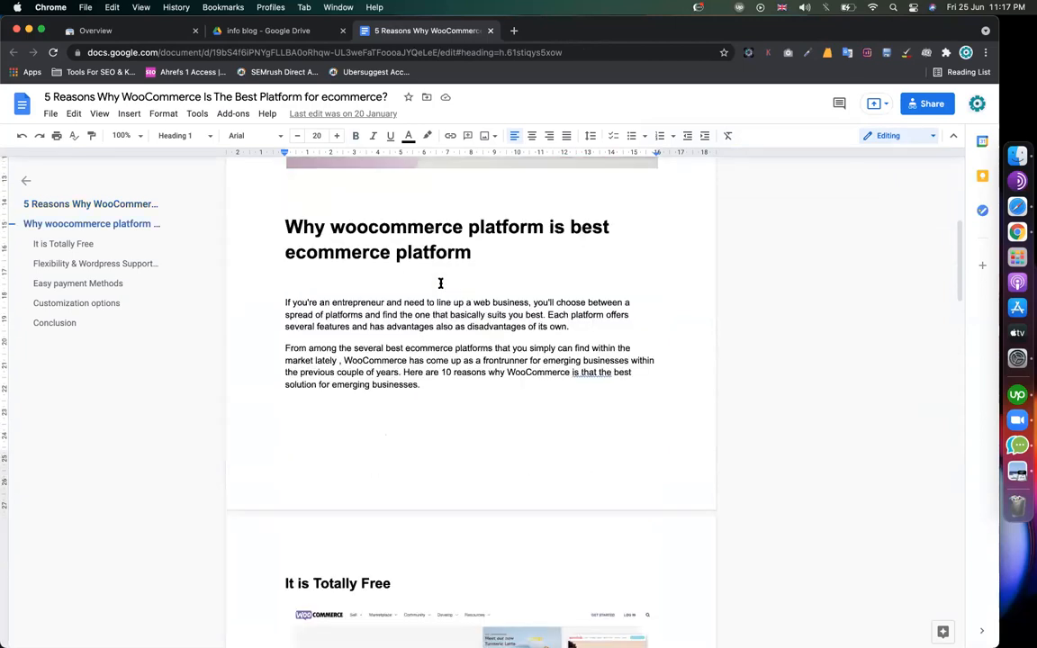
pyautogui.click(283, 301)
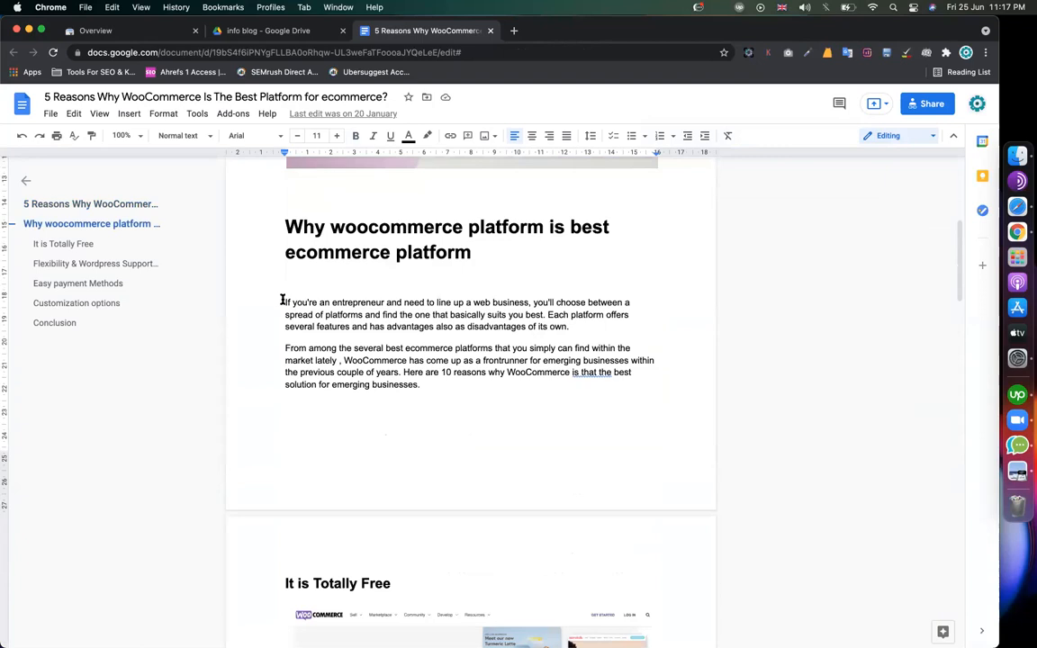
pyautogui.press('super+shift+Down')
pyautogui.press('super+c')
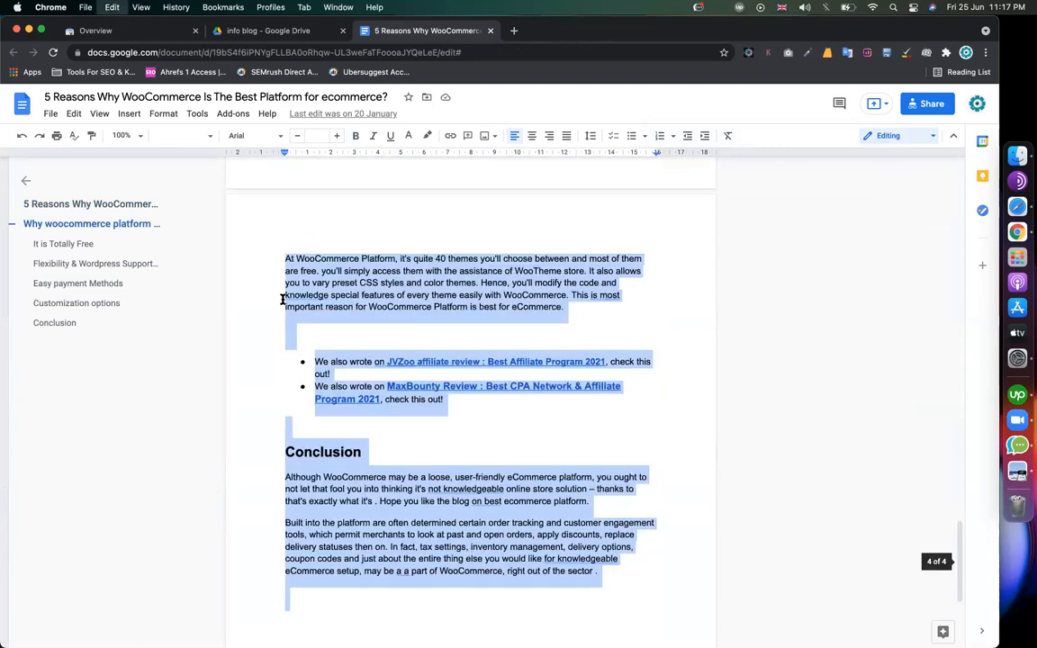
# - Switch to the Creative Frontend WordPress admin in Safari and start a new post
pyautogui.hotkey('ctrl', 'Right')
pyautogui.hotkey('ctrl', 'Right')
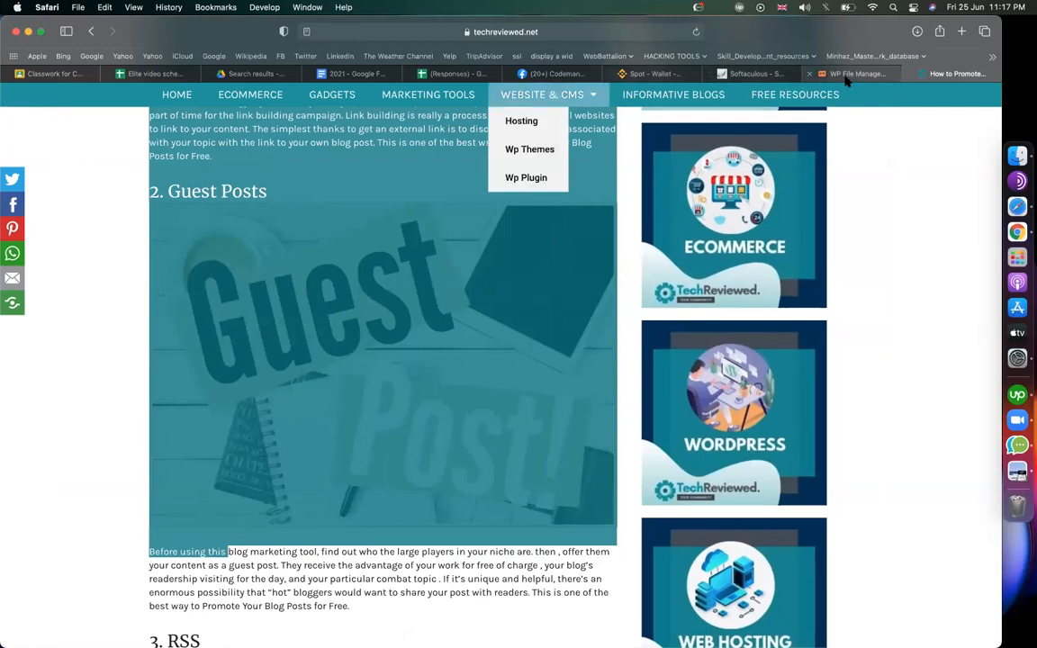
pyautogui.click(854, 74)
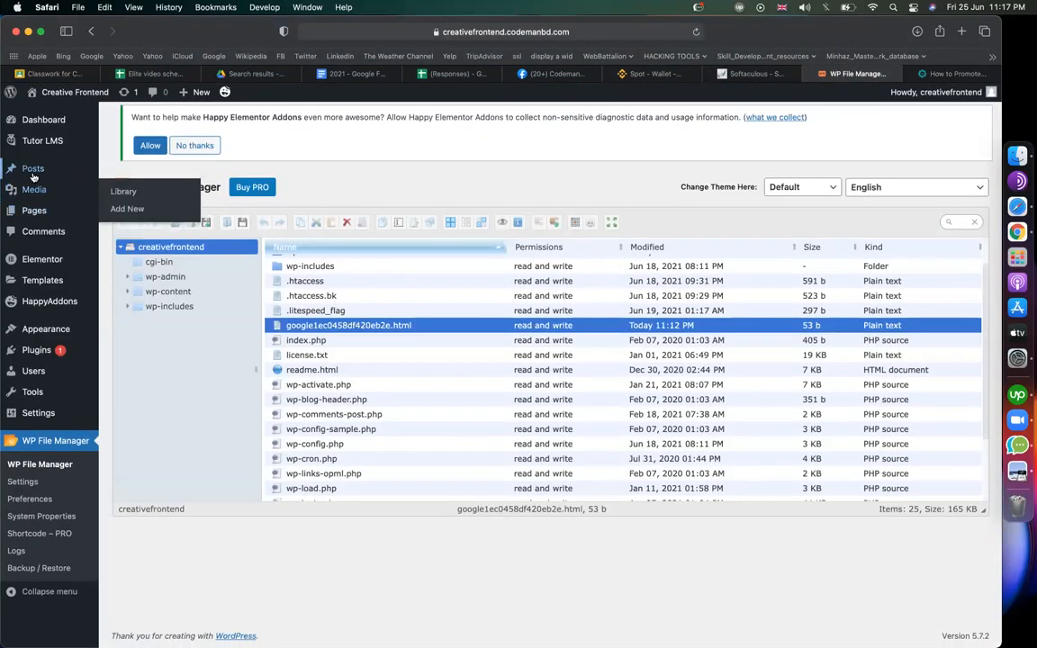
pyautogui.moveTo(36, 177)
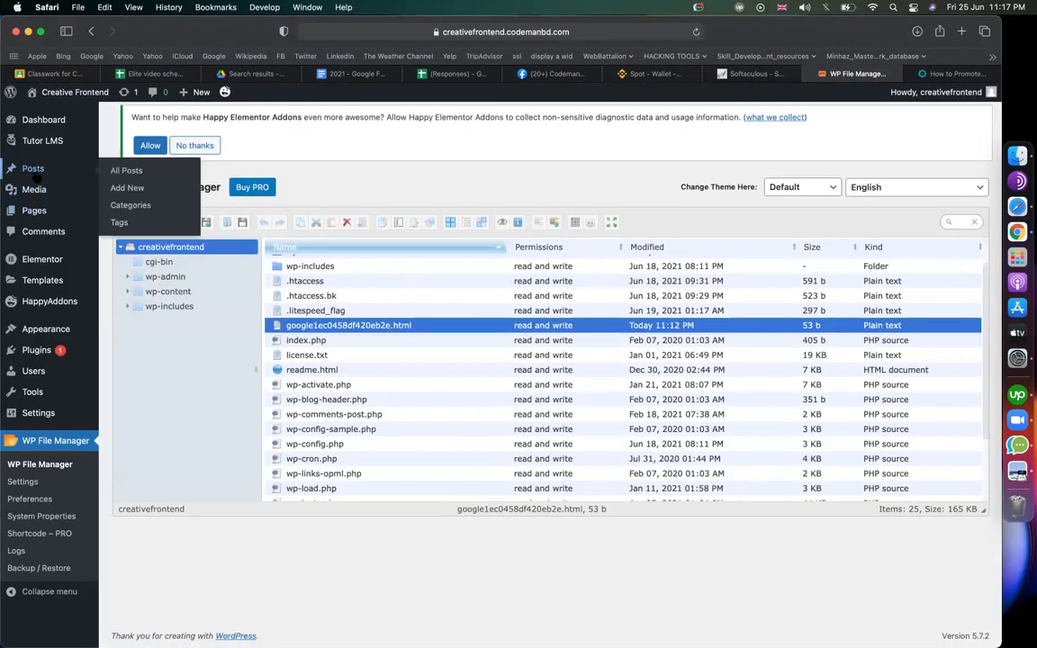
pyautogui.click(127, 189)
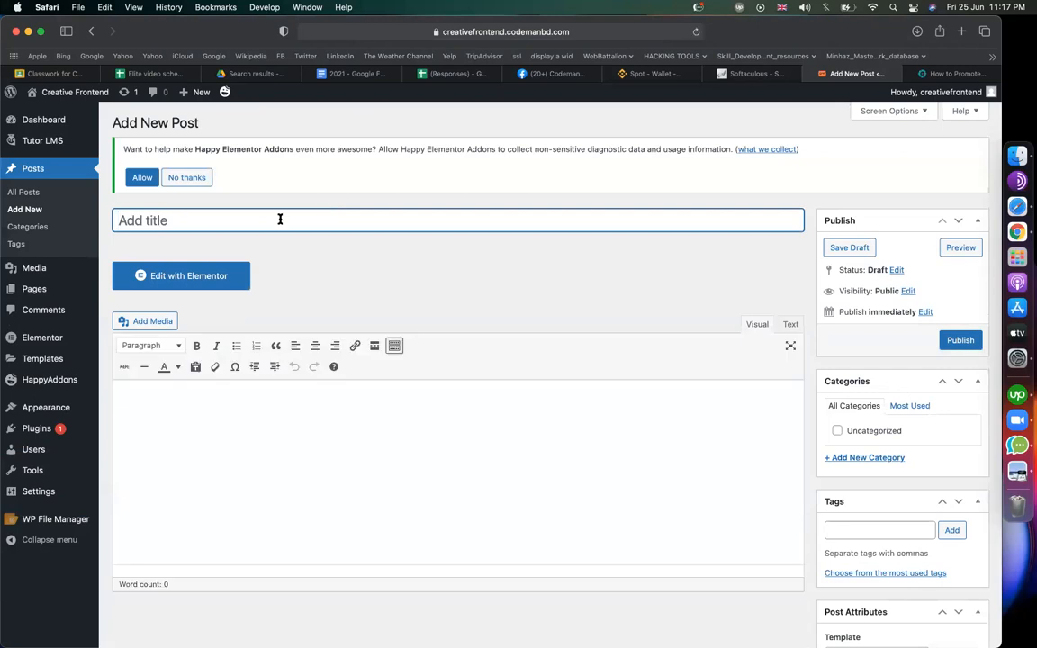
# - Paste the copied WooCommerce article into the new post's body and look over the pasted content
pyautogui.click(311, 484)
pyautogui.press('super+v')
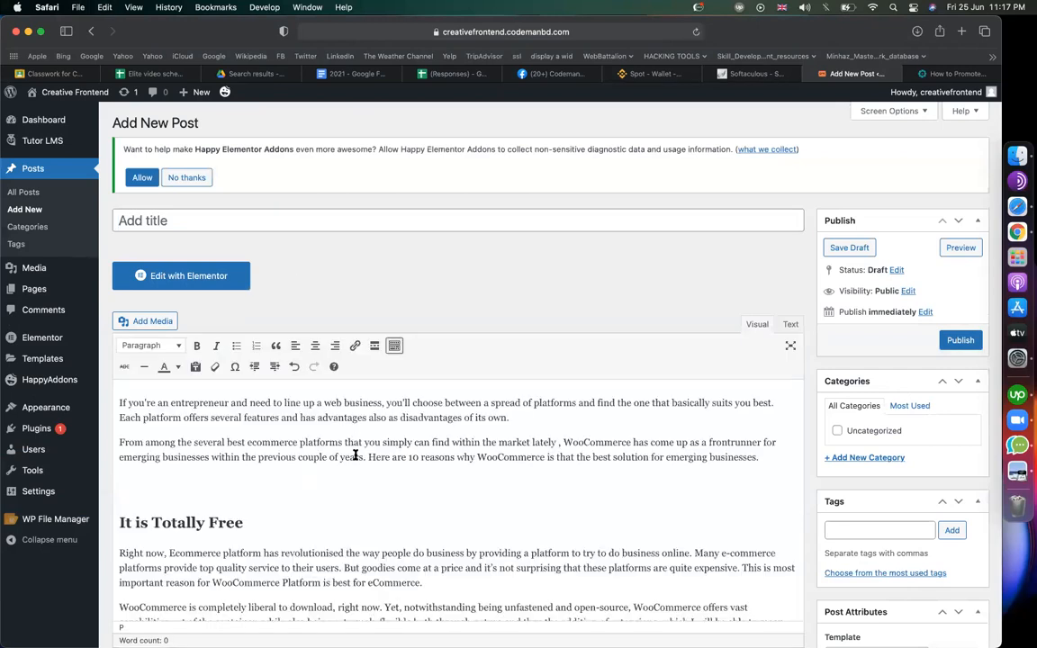
pyautogui.scroll(-5, 382, 455)
pyautogui.scroll(5, 382, 455)
pyautogui.scroll(-5, 383, 455)
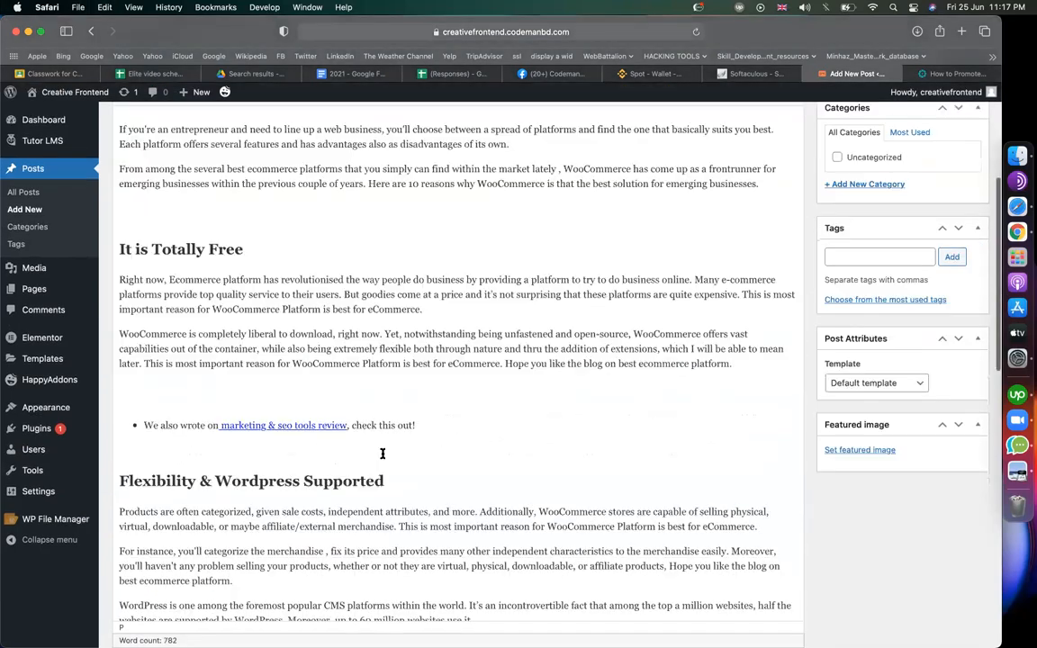
pyautogui.scroll(5, 383, 454)
pyautogui.scroll(3, 318, 202)
# - Return to the Google Docs article in Chrome and copy its title "5 Reasons Why WooCommerce Is The Best Platform for ecommerce?"
pyautogui.click(277, 212)
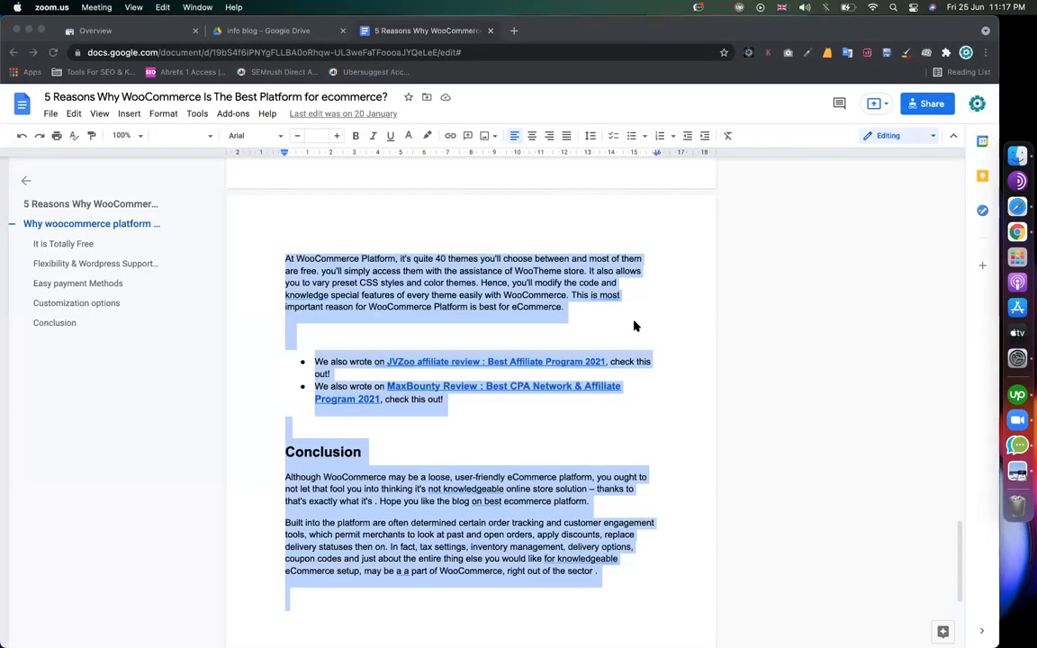
pyautogui.scroll(5, 365, 426)
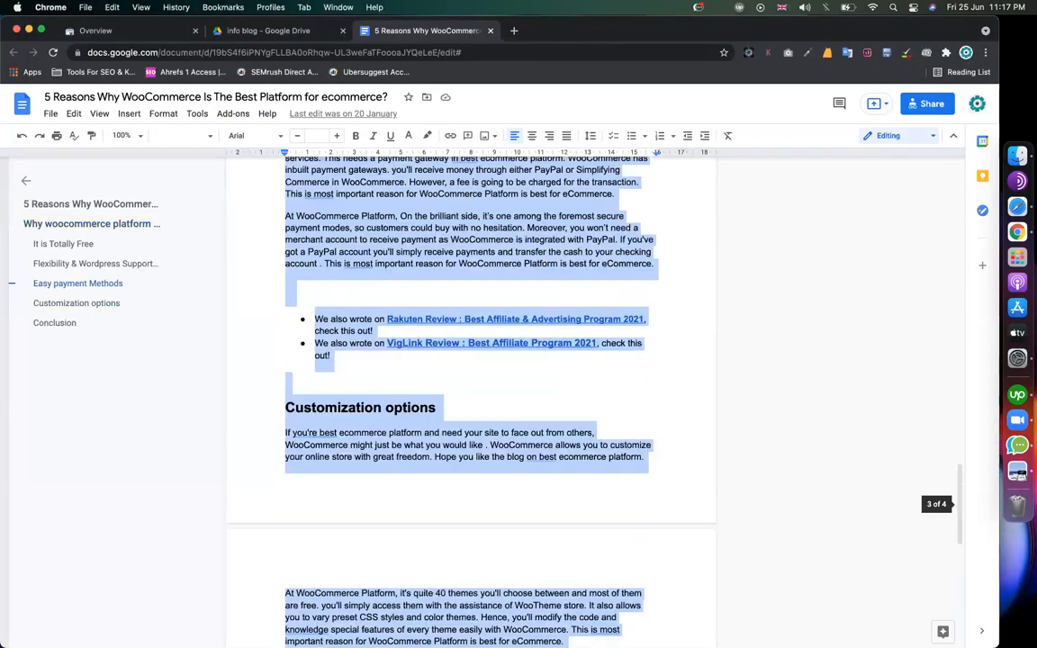
pyautogui.rightClick(367, 428)
pyautogui.click(306, 250)
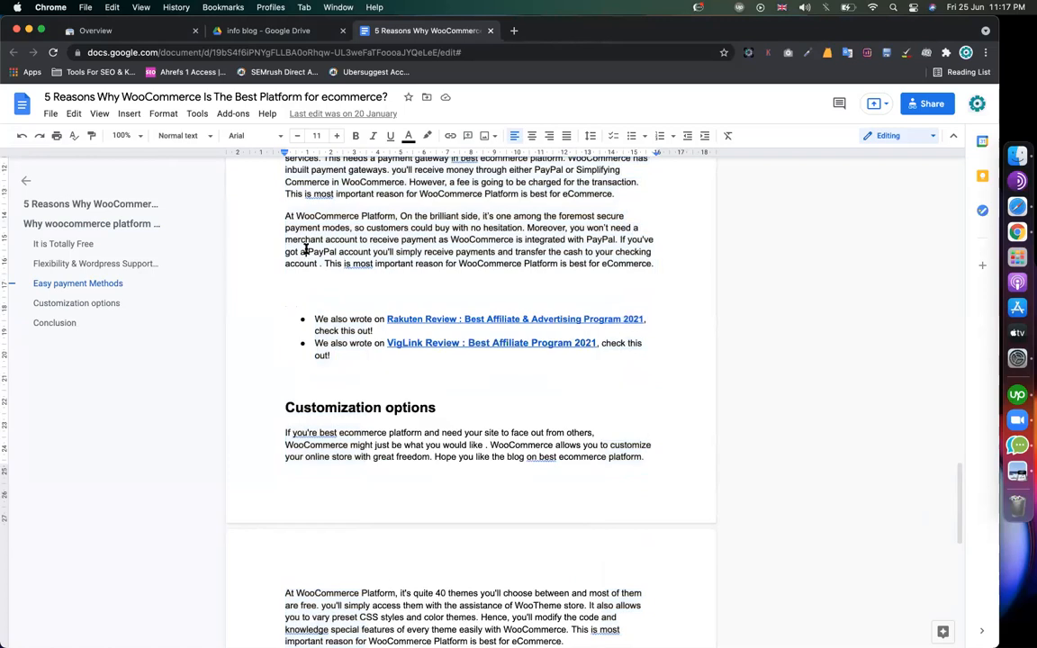
pyautogui.scroll(15, 307, 249)
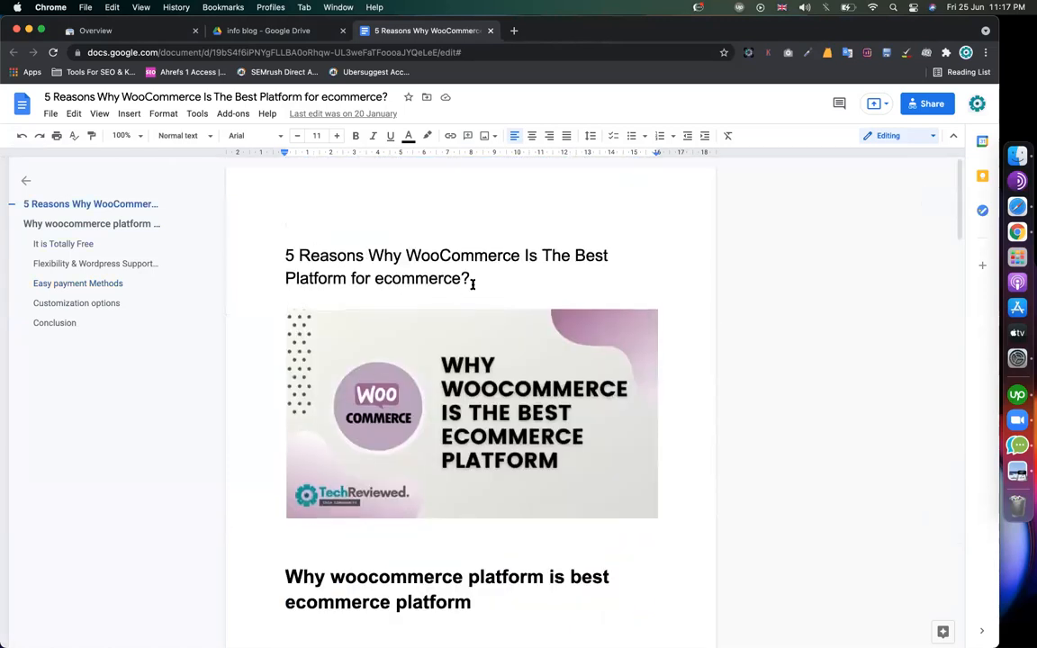
pyautogui.moveTo(470, 279); pyautogui.dragTo(273, 254)
pyautogui.press('super+c')
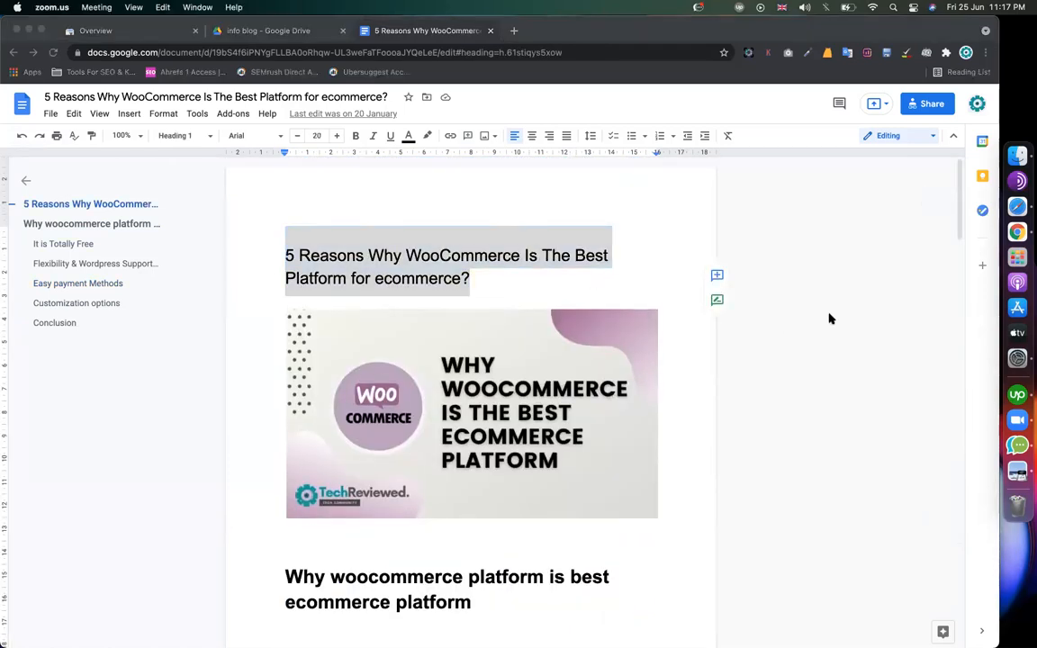
# - Switch to the new post in Safari and paste the copied article title into its title field
pyautogui.hotkey('ctrl', 'Right')
pyautogui.click(423, 206)
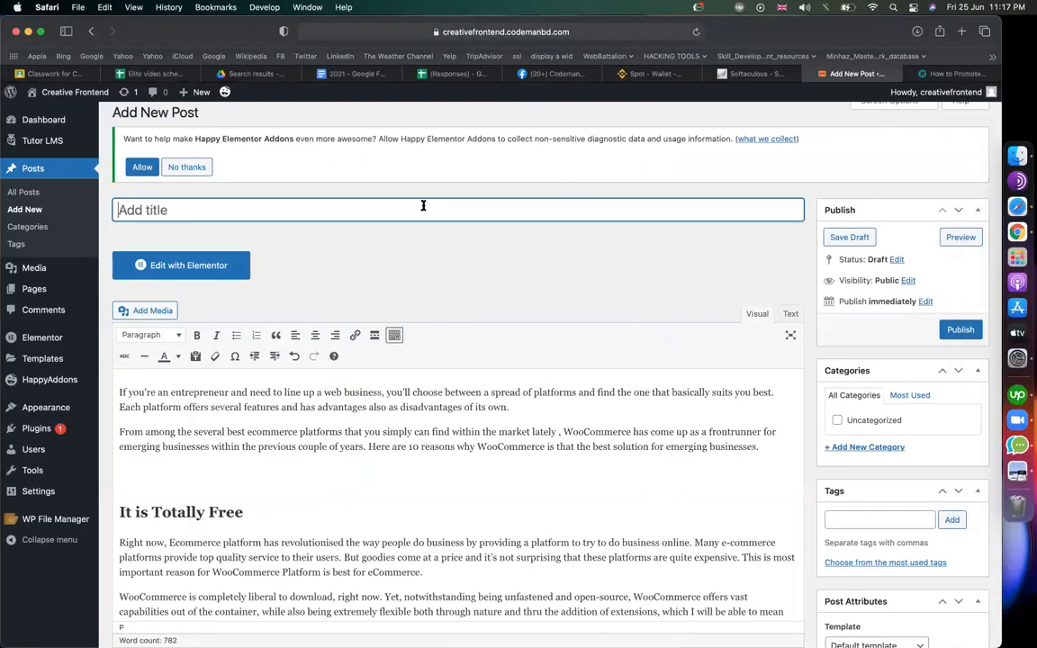
pyautogui.press('super+v')
# - Return to the Google Docs article in Chrome and take a screenshot cropped exactly to its WooCommerce banner image
pyautogui.hotkey('ctrl', 'Left')
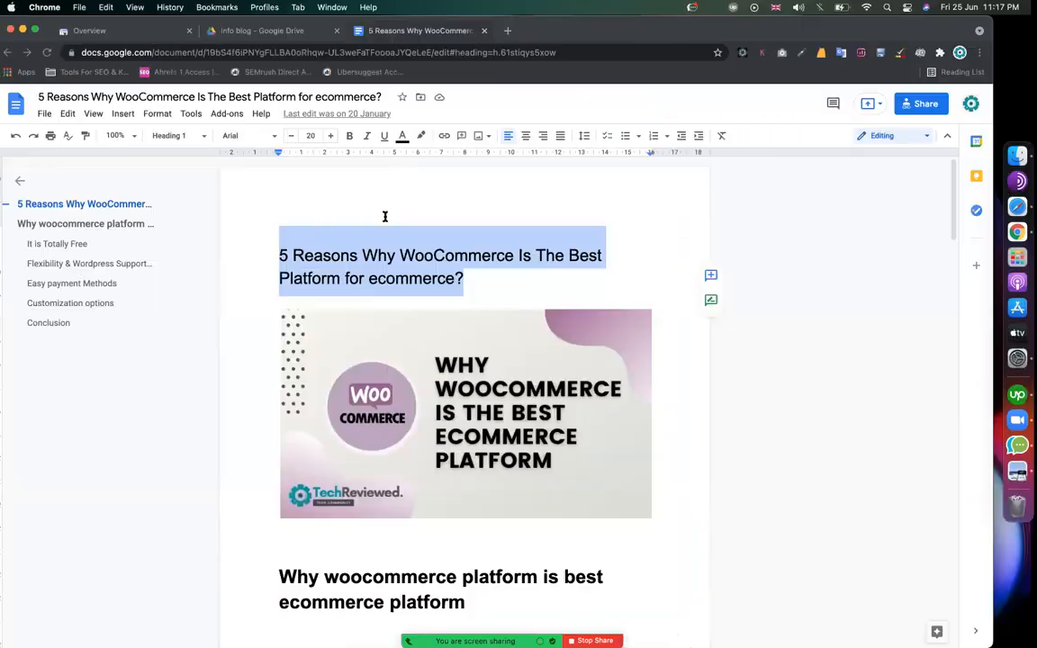
pyautogui.click(780, 503)
pyautogui.press('super+shift+5')
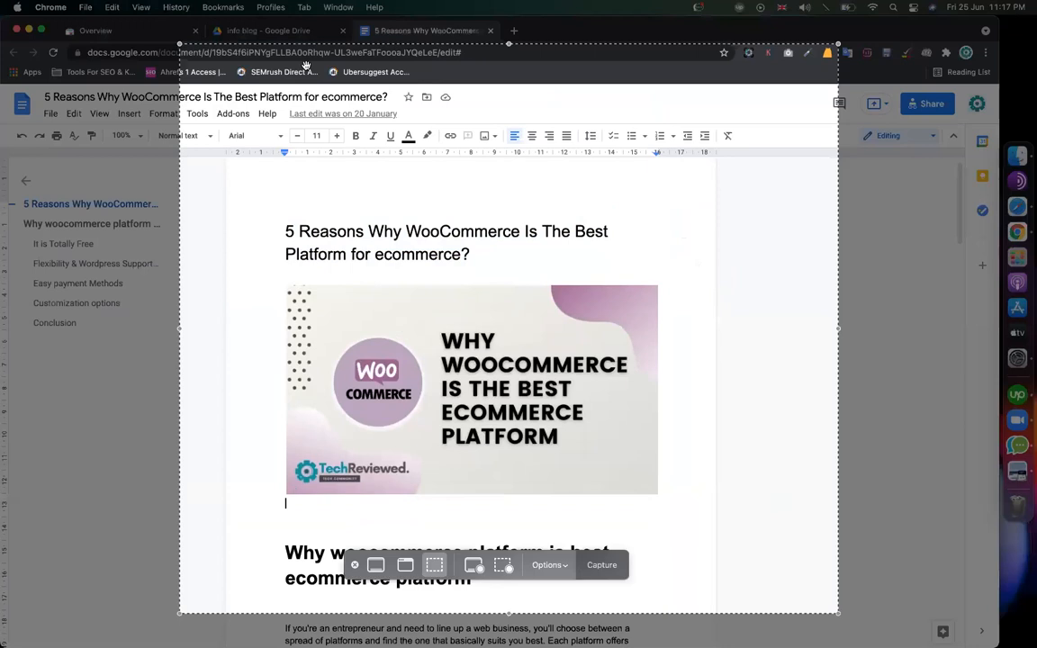
pyautogui.moveTo(180, 43); pyautogui.dragTo(377, 300)
pyautogui.moveTo(400, 344); pyautogui.dragTo(311, 331)
pyautogui.moveTo(748, 599); pyautogui.dragTo(658, 487)
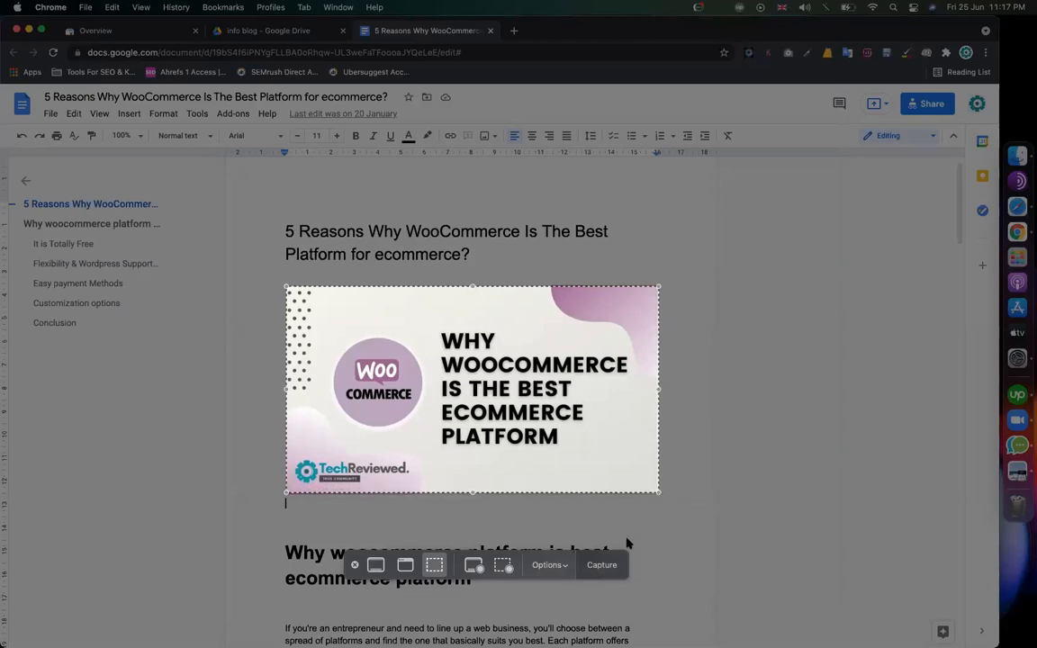
pyautogui.click(602, 565)
# - Switch back to the WordPress post in Safari and upload brandyourself-logo from the Desktop for its featured image
pyautogui.press('super+Tab')
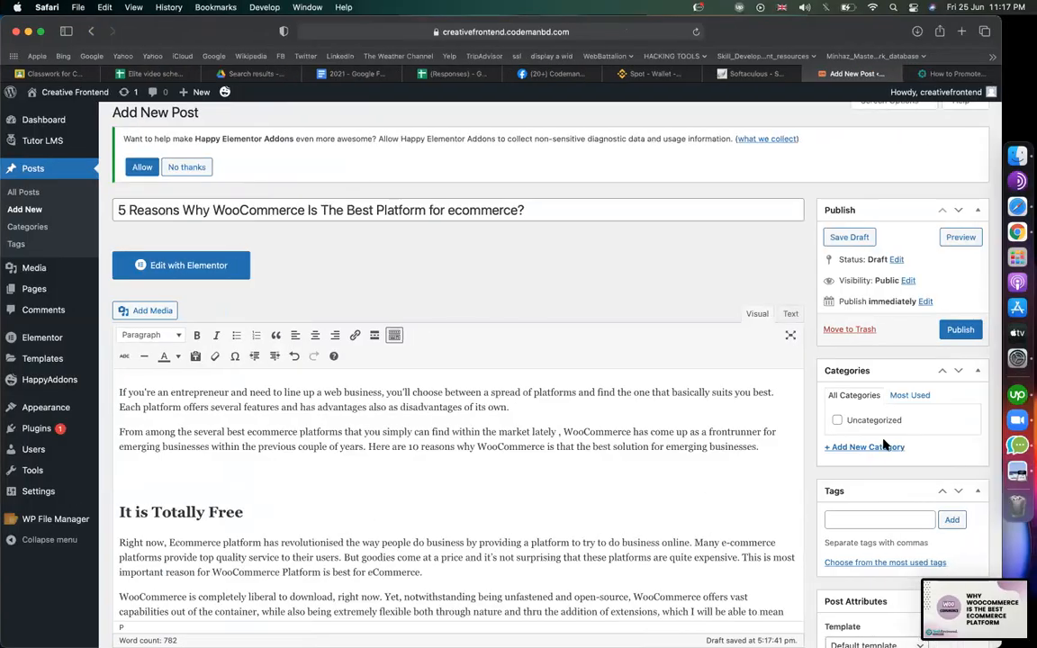
pyautogui.scroll(-10, 891, 538)
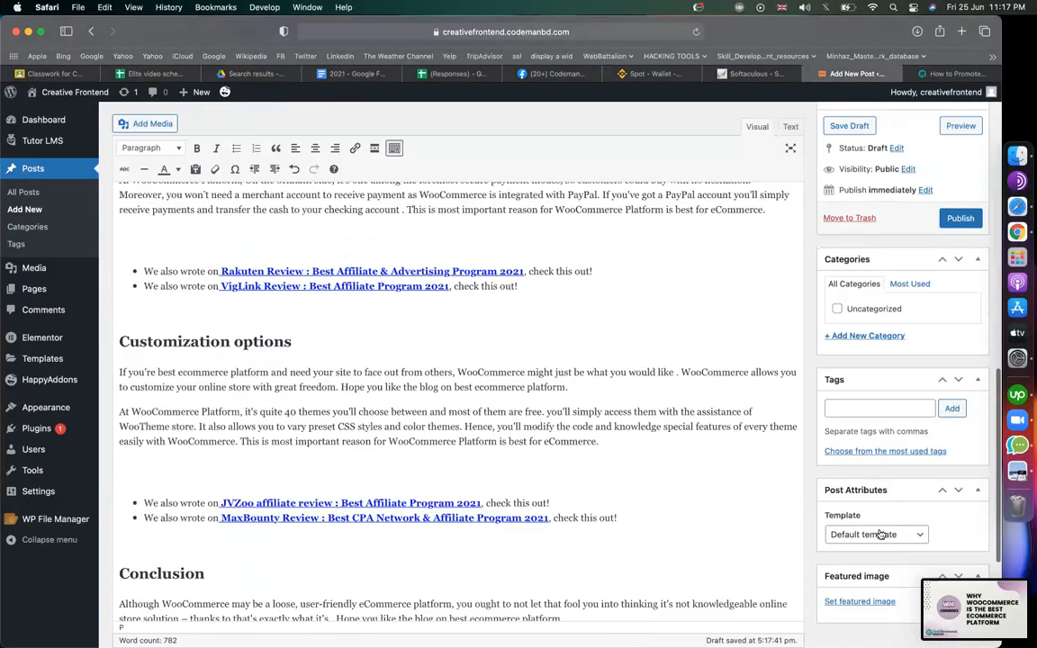
pyautogui.click(850, 605)
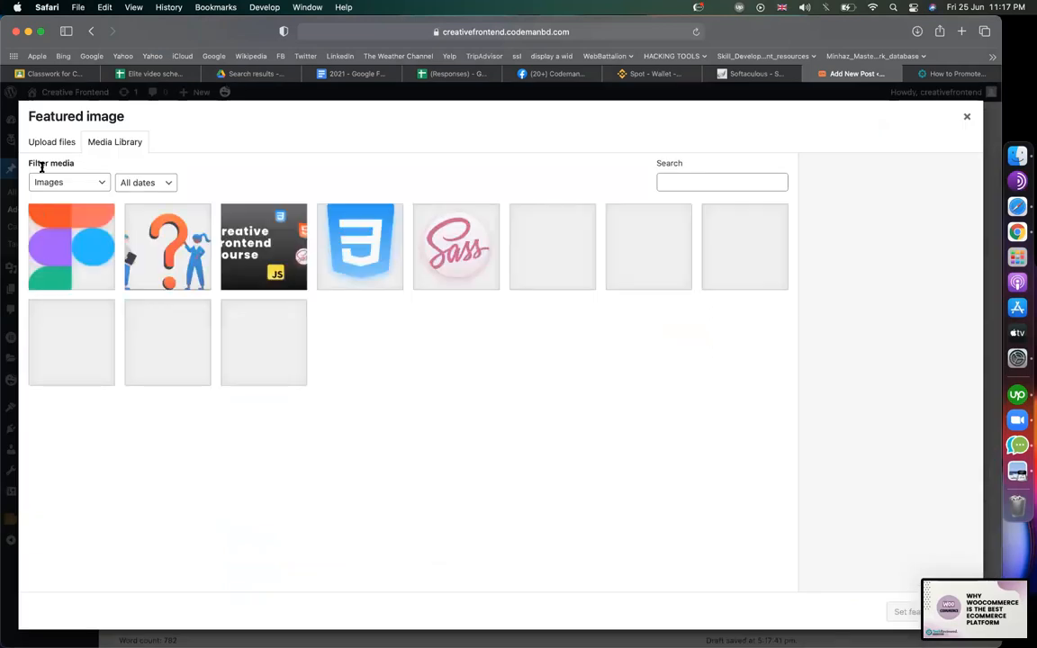
pyautogui.click(55, 144)
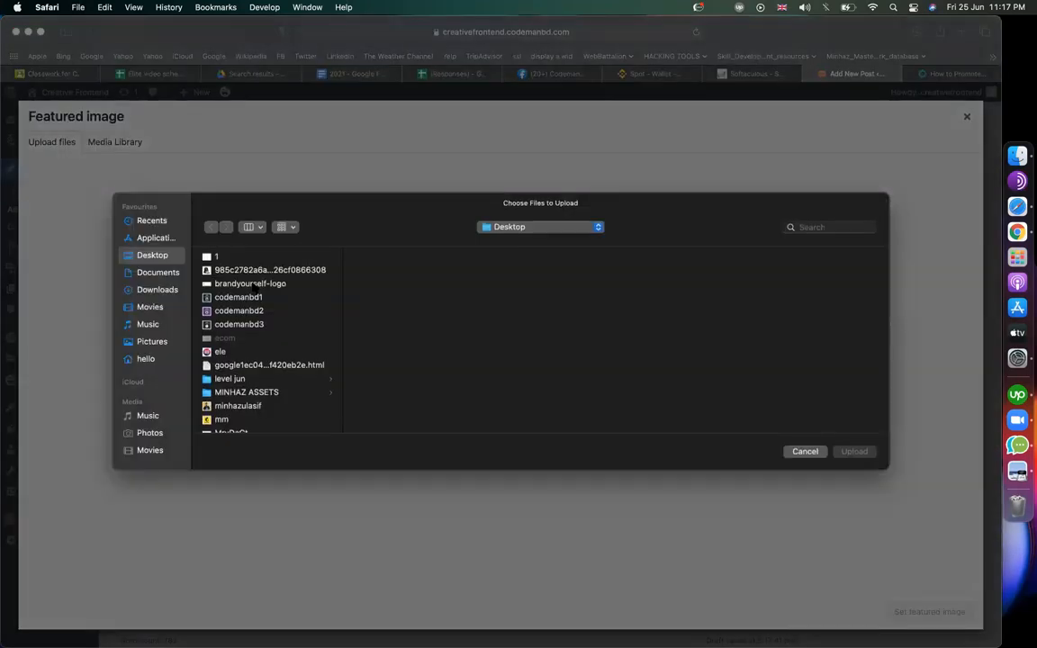
pyautogui.click(253, 284)
pyautogui.click(854, 451)
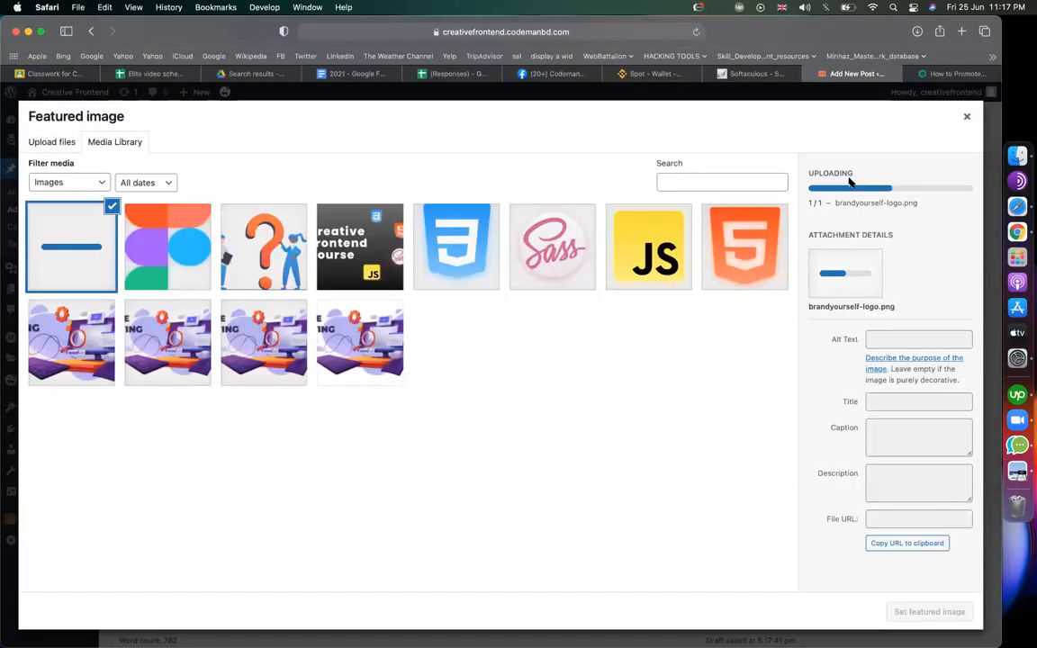
# - Upload the 11.17.49 PM banner screenshot from the Desktop and set it as the post's featured image
pyautogui.click(49, 143)
pyautogui.click(485, 351)
pyautogui.scroll(2, 298, 376)
pyautogui.click(256, 379)
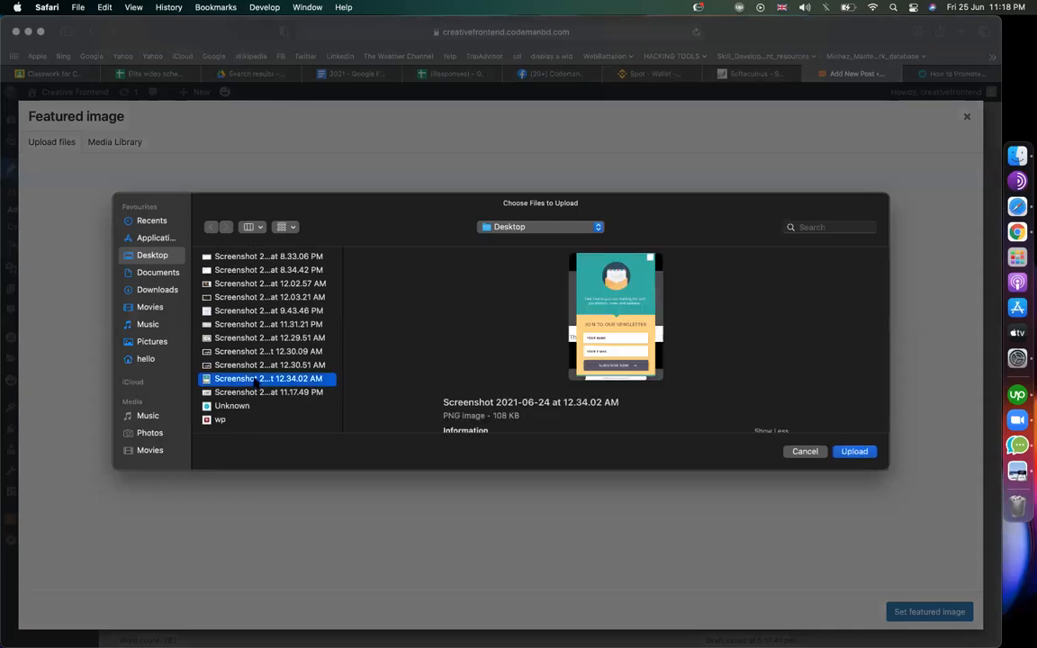
pyautogui.click(257, 393)
pyautogui.press('Return')
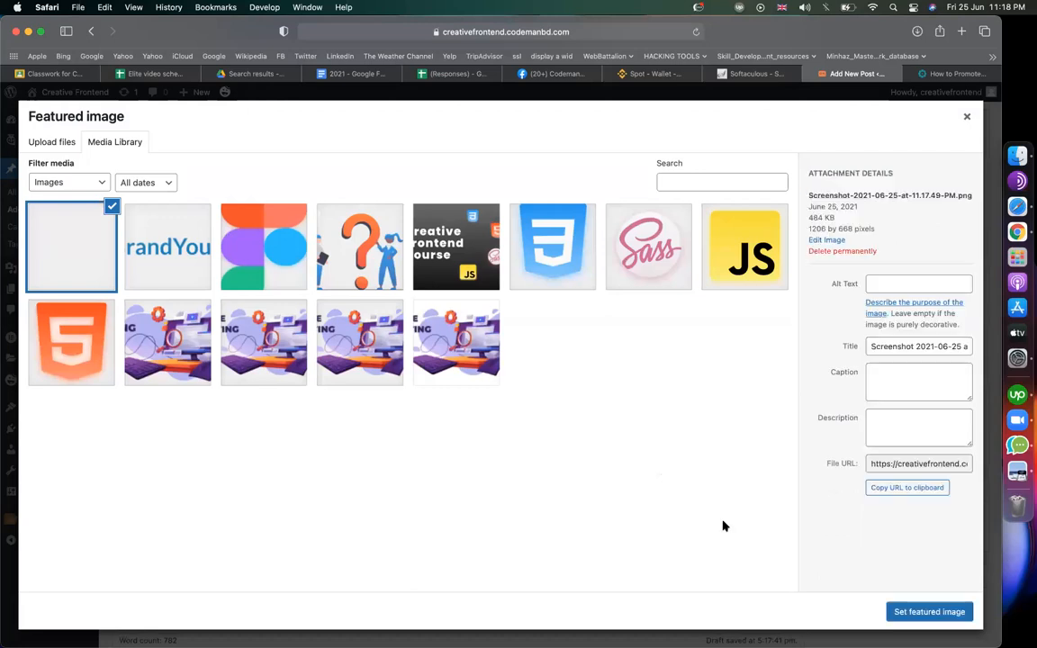
pyautogui.click(909, 612)
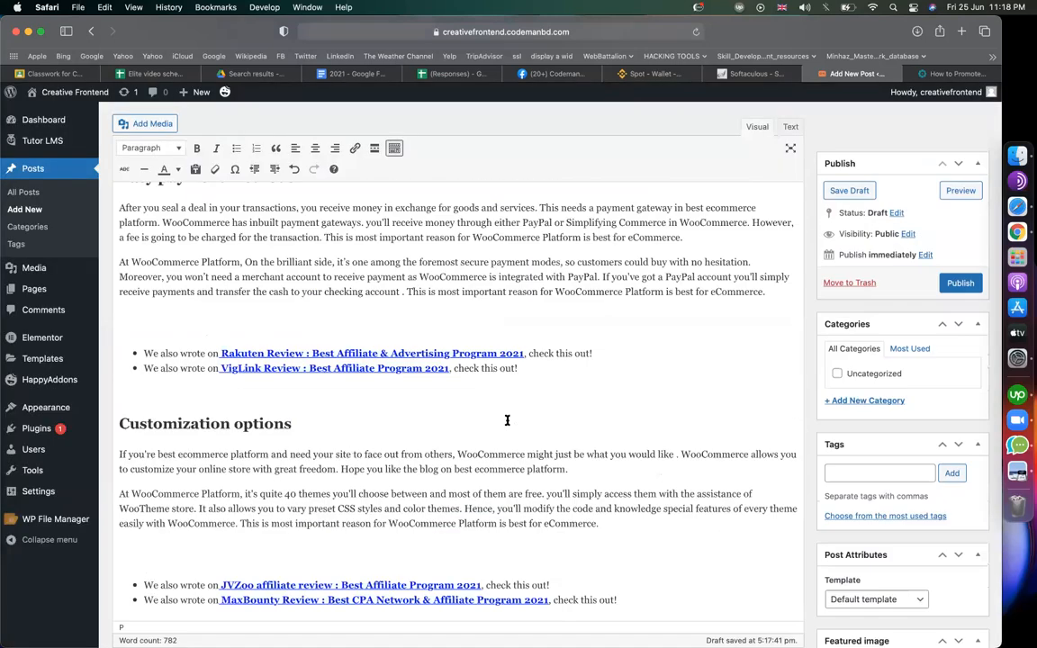
# - Add a new category named "tech" to the post
pyautogui.scroll(15, 507, 420)
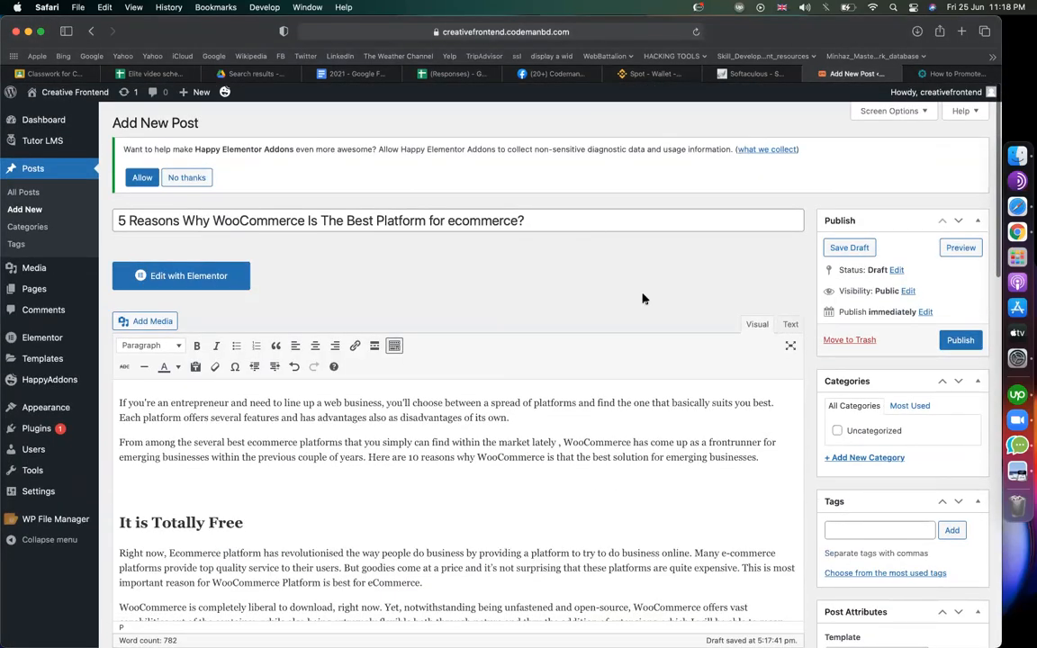
pyautogui.scroll(-10, 643, 298)
pyautogui.scroll(10, 643, 298)
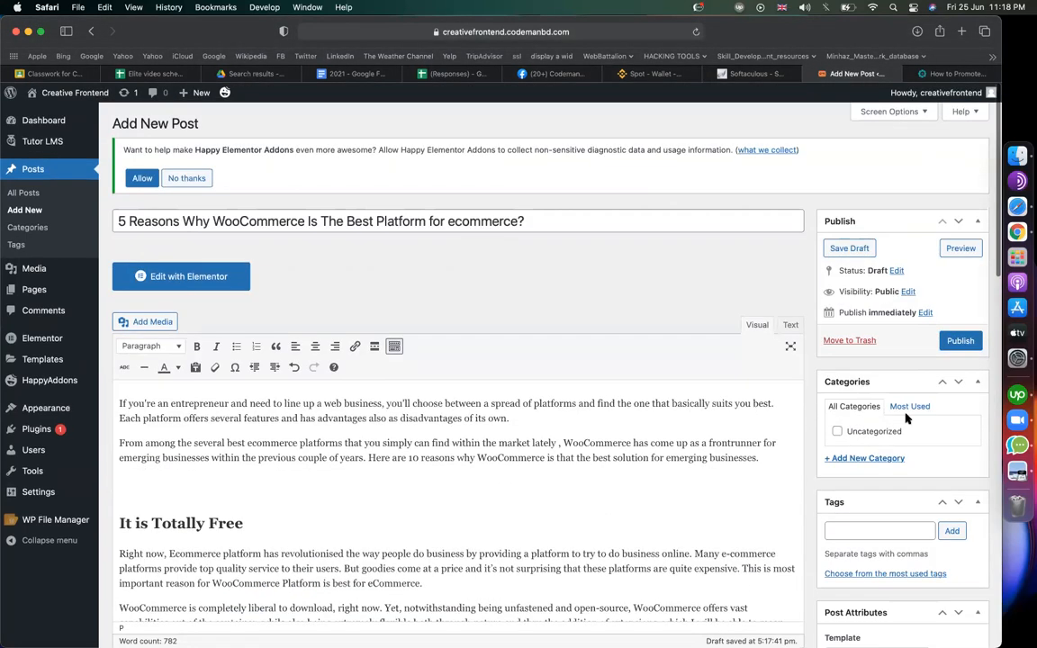
pyautogui.click(864, 459)
pyautogui.write('tech')
pyautogui.press('Return')
pyautogui.scroll(-2, 927, 315)
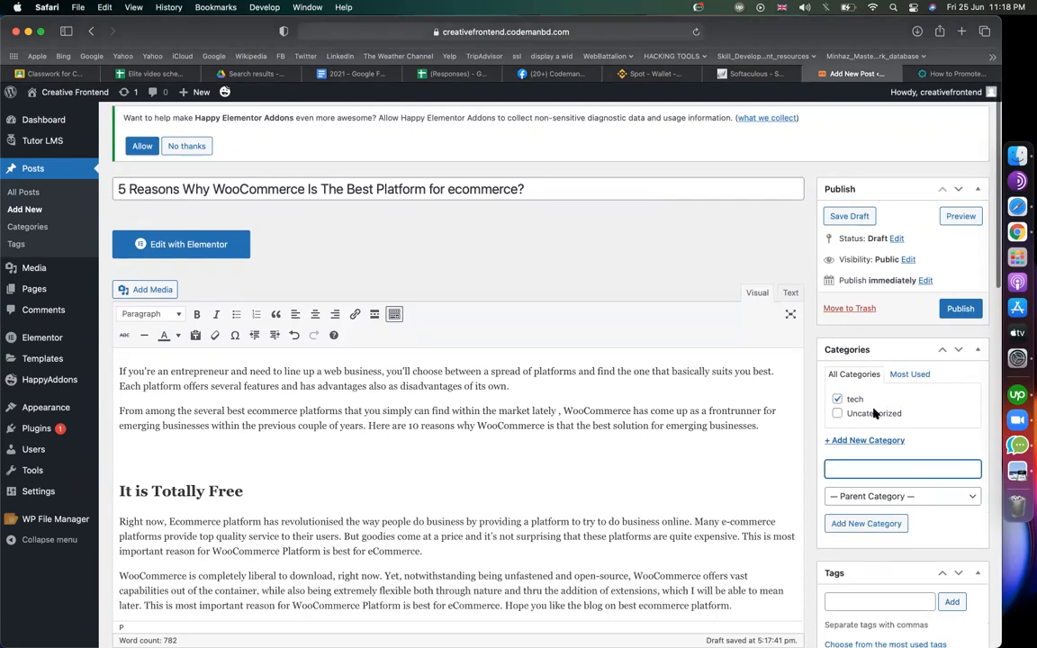
# - Publish the WooCommerce post and open its preview in a separate tab
pyautogui.click(954, 274)
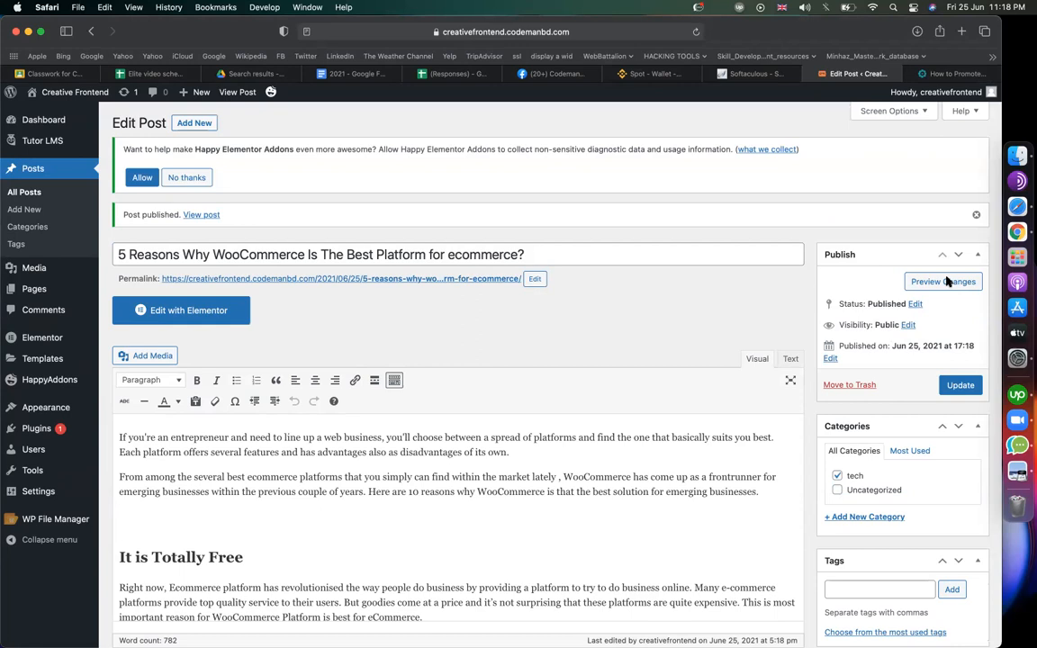
pyautogui.click(946, 281)
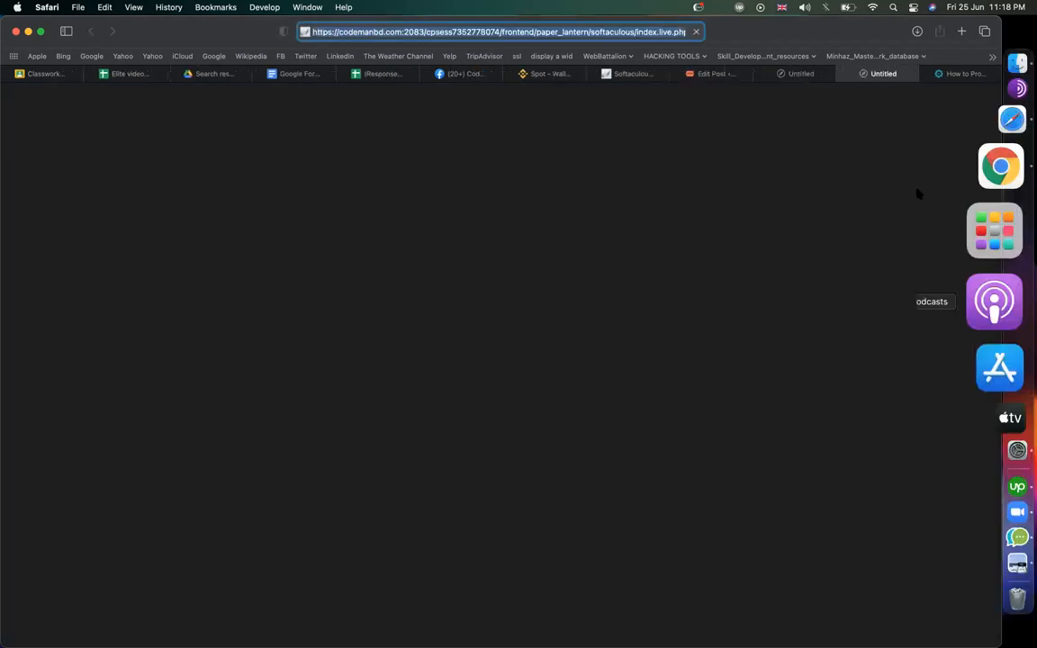
pyautogui.click(845, 76)
# - Switch to the Search Console Performance report in Chrome and bring its top queries into view
pyautogui.hotkey('ctrl', 'Left')
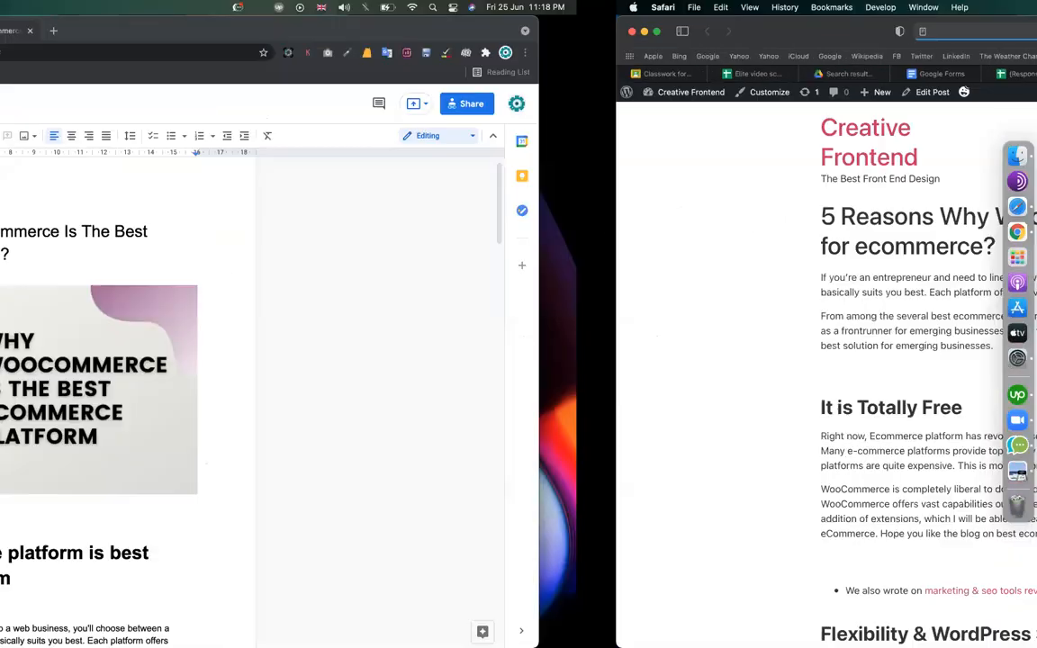
pyautogui.hotkey('ctrl', 'Right')
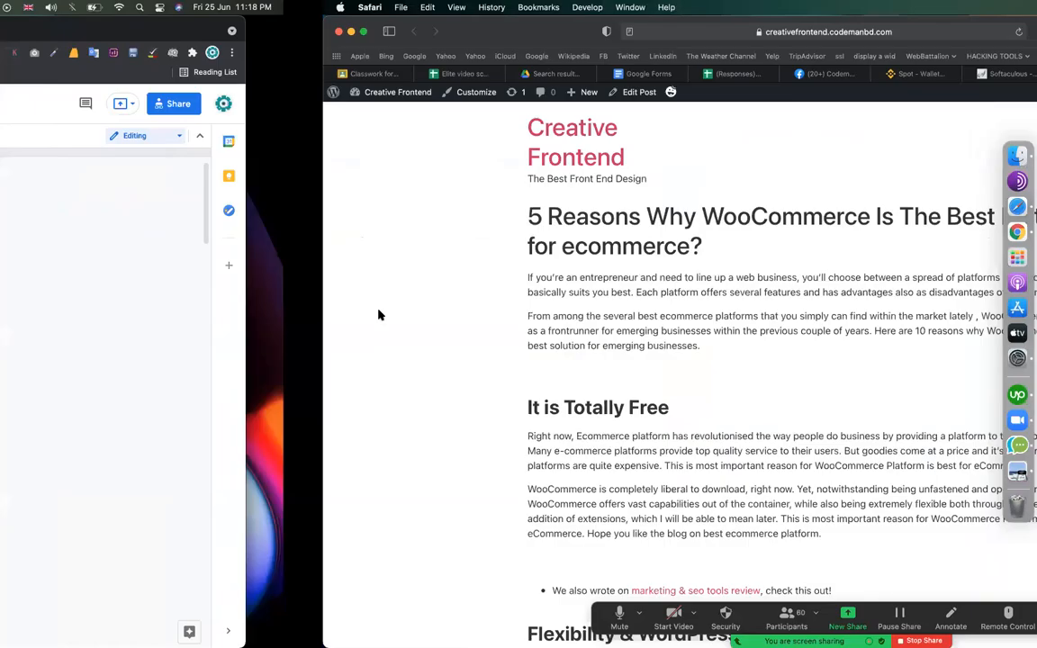
pyautogui.hotkey('ctrl', 'Right')
pyautogui.hotkey('ctrl', 'Right')
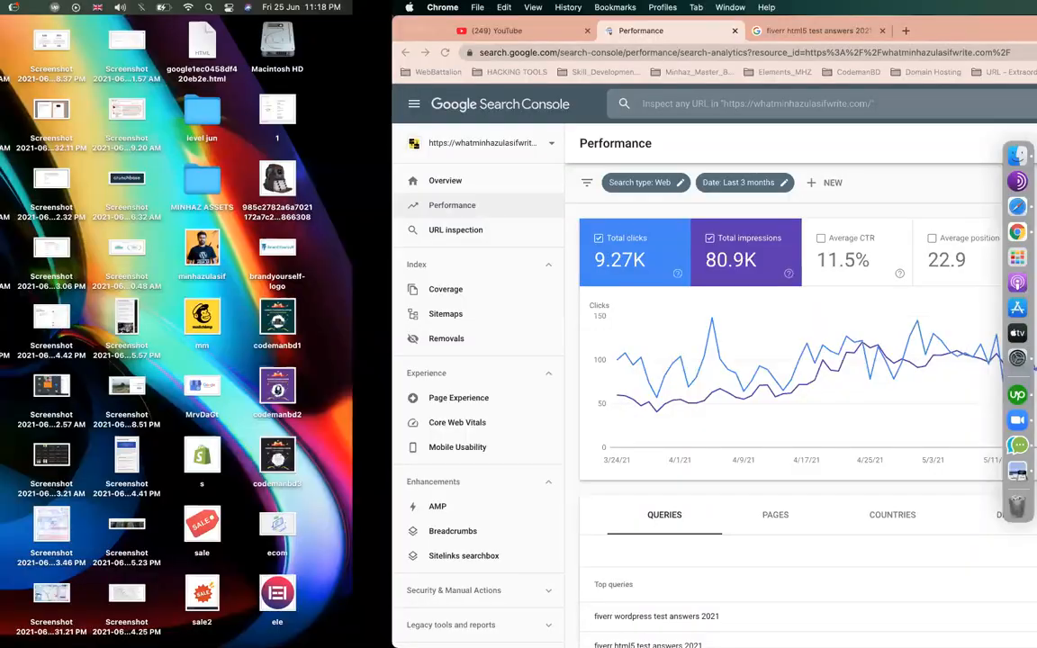
pyautogui.scroll(-5, 454, 361)
pyautogui.scroll(1, 336, 370)
# - Copy the query "fiverr html5 test answers 2021" and search Google for it in a new tab
pyautogui.moveTo(339, 383); pyautogui.dragTo(198, 385)
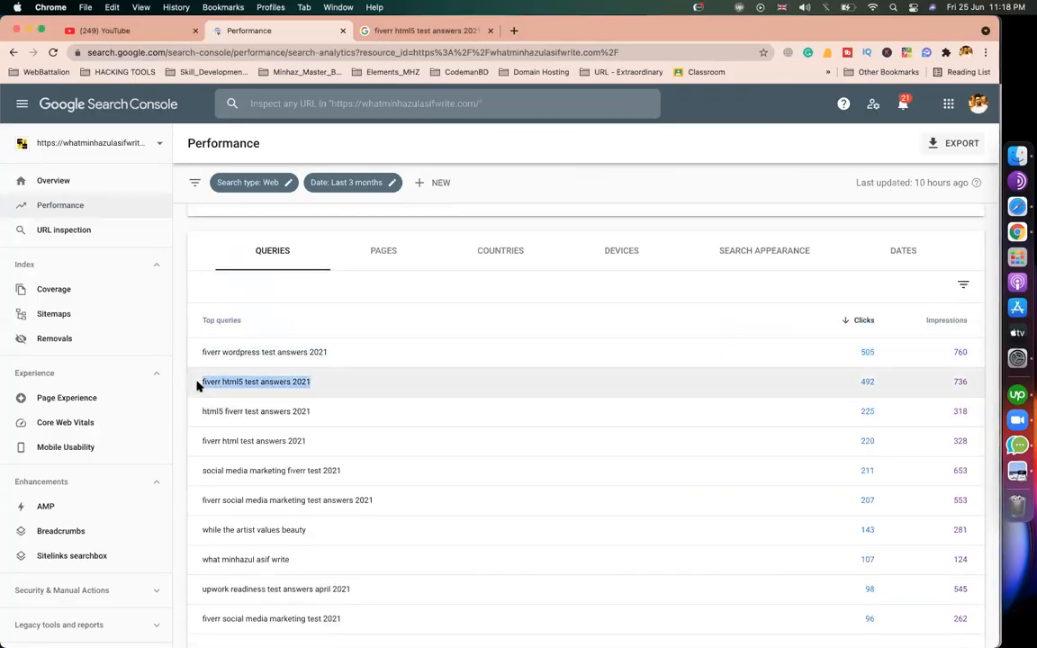
pyautogui.press('super+c')
pyautogui.press('super+t')
pyautogui.press('super+v')
pyautogui.press('Return')
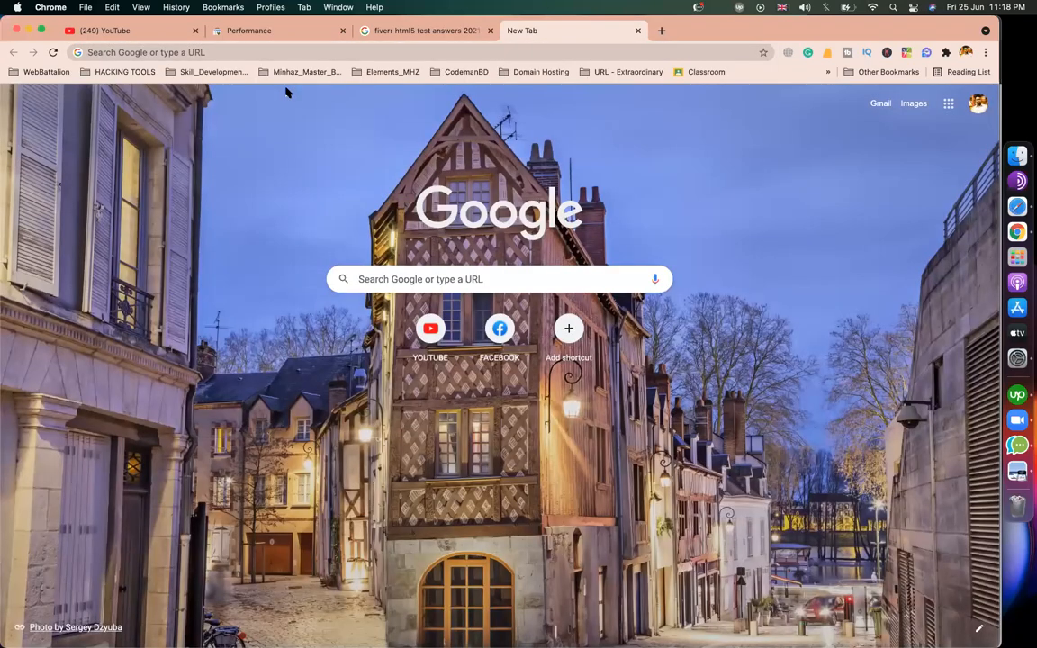
pyautogui.press('super+v')
pyautogui.press('Return')
pyautogui.moveTo(255, 115); pyautogui.dragTo(141, 115)
pyautogui.click(46, 283)
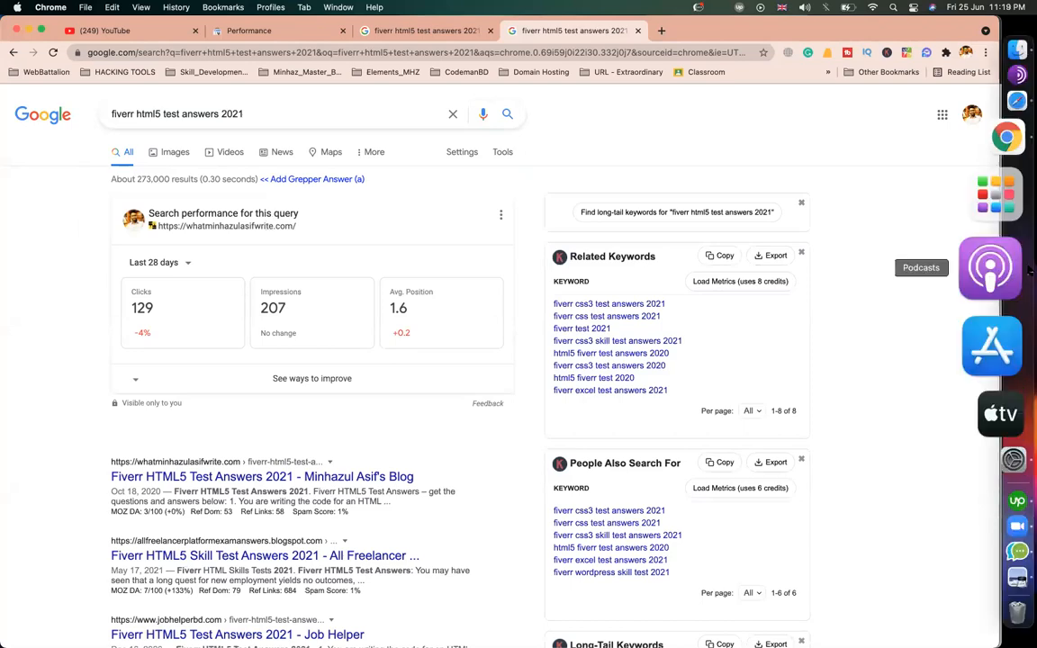
# - Switch to Safari and review the published WooCommerce post's edit page, including its content, category and featured image
pyautogui.click(991, 236)
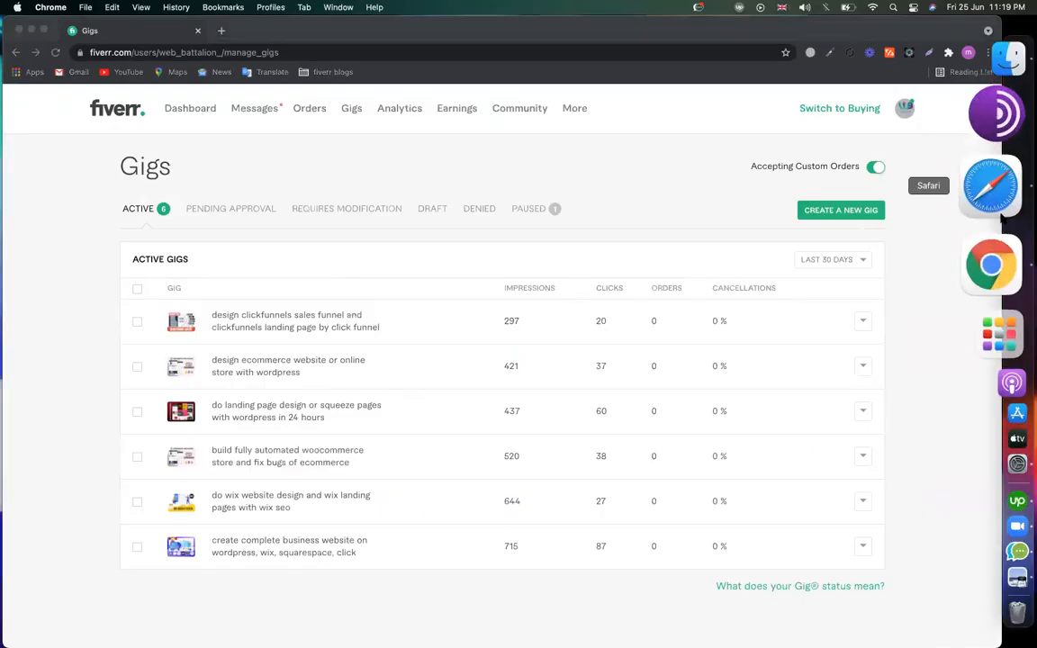
pyautogui.click(992, 191)
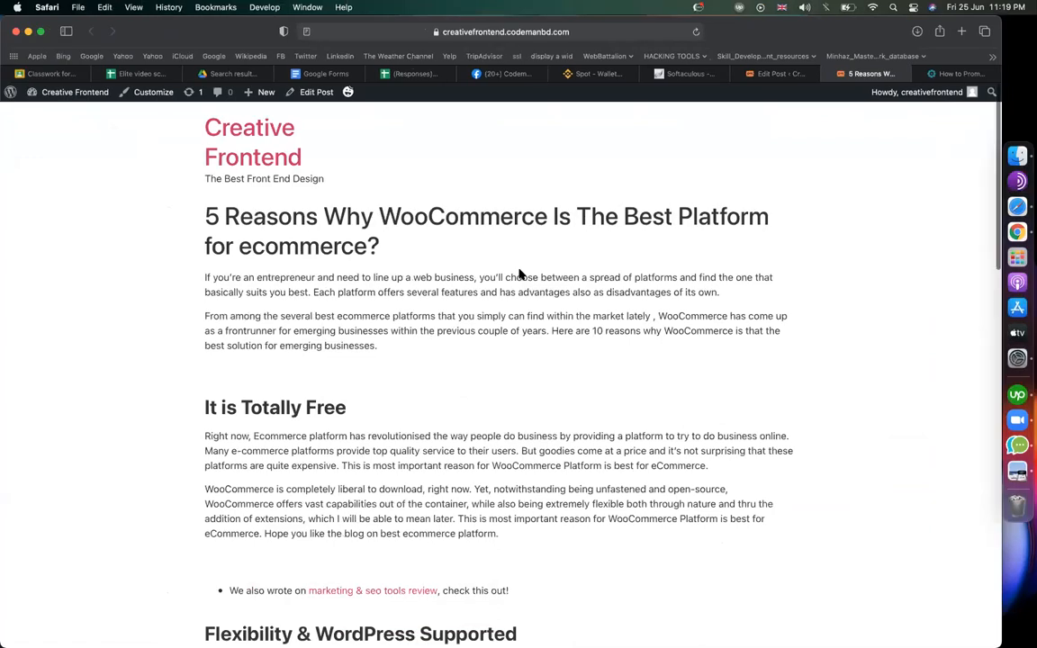
pyautogui.click(772, 74)
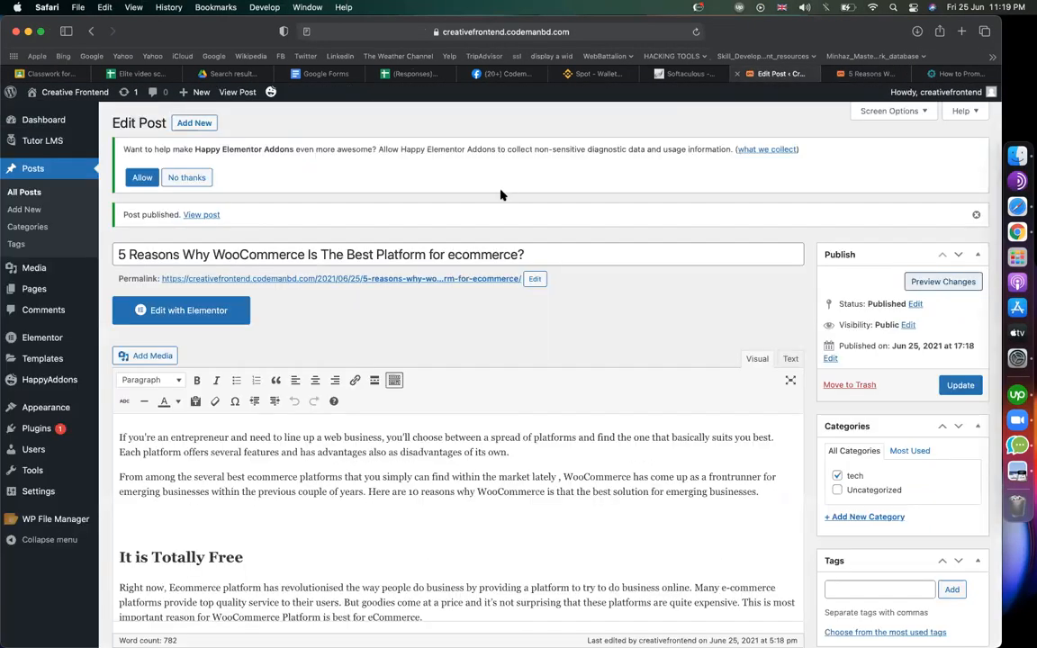
pyautogui.click(338, 541)
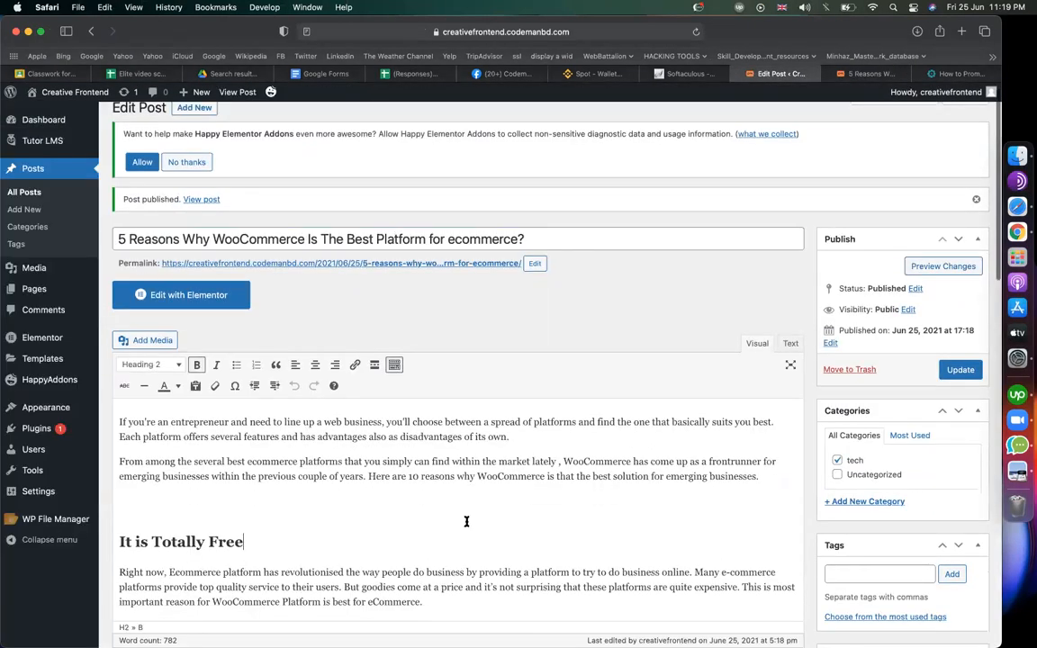
pyautogui.scroll(-6, 467, 521)
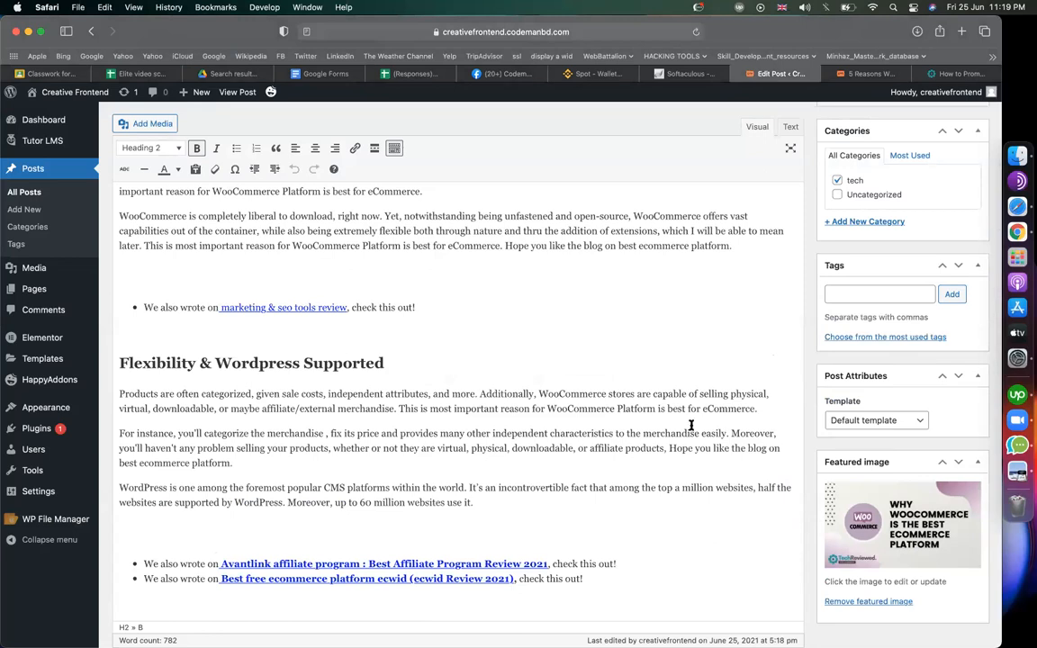
pyautogui.scroll(5, 688, 424)
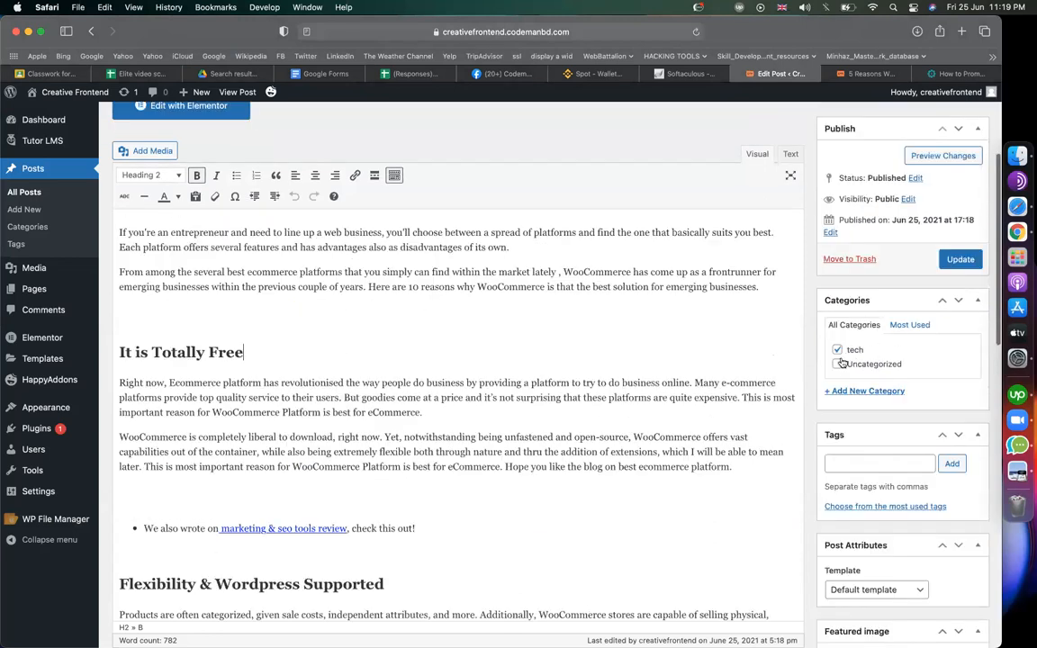
pyautogui.scroll(5, 641, 364)
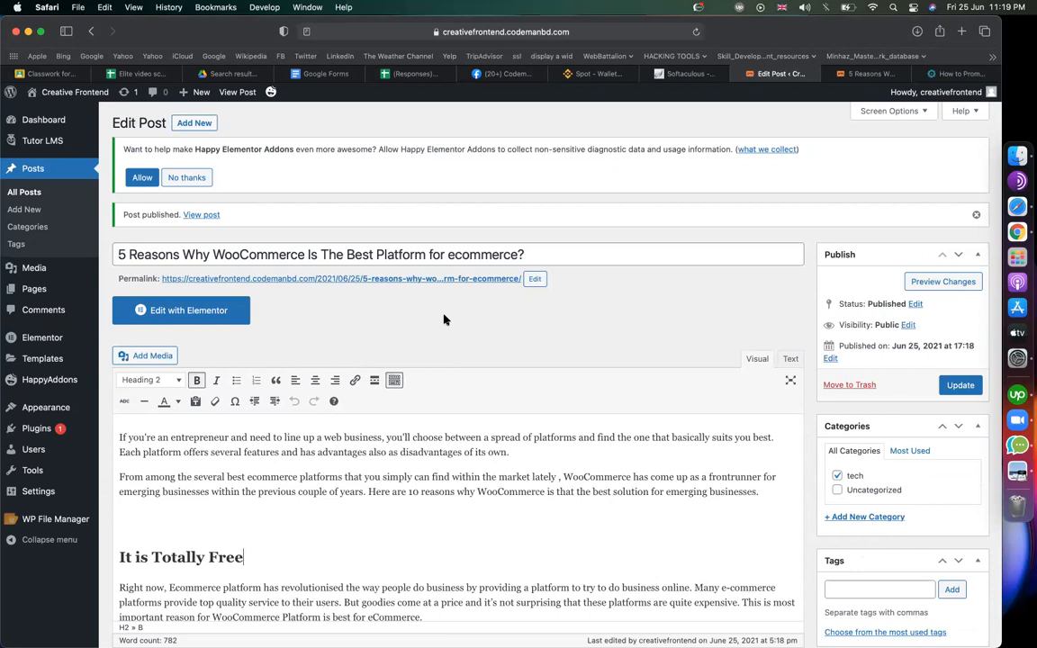
# - Switch to Chrome's Google results for "fiverr html5 test answers 2021" and look at the suggestions for that query
pyautogui.hotkey('ctrl', 'Left')
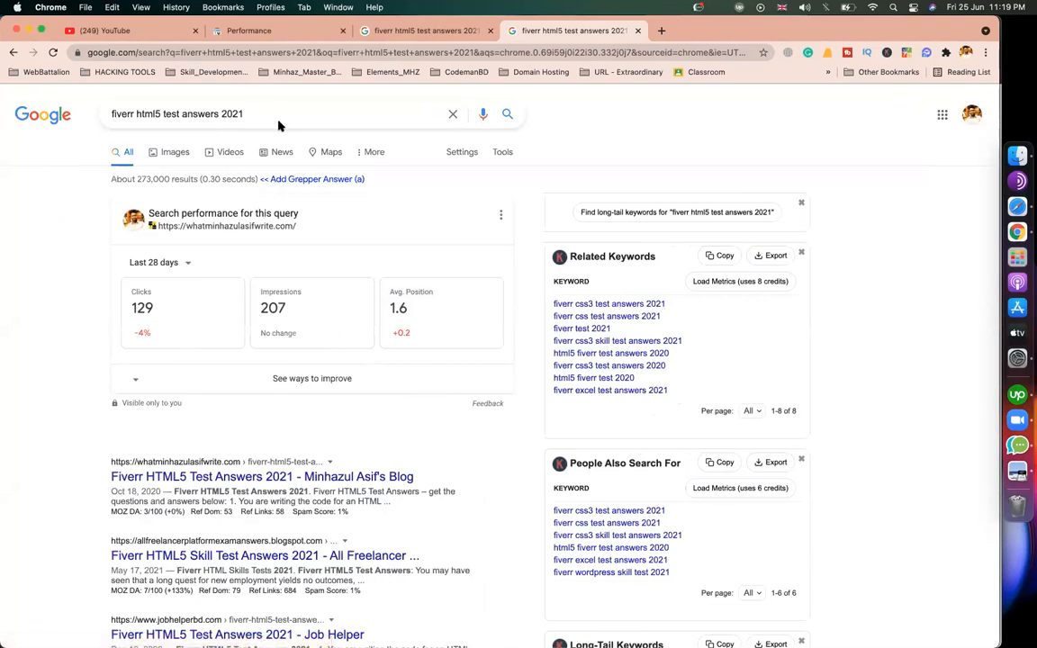
pyautogui.click(279, 126)
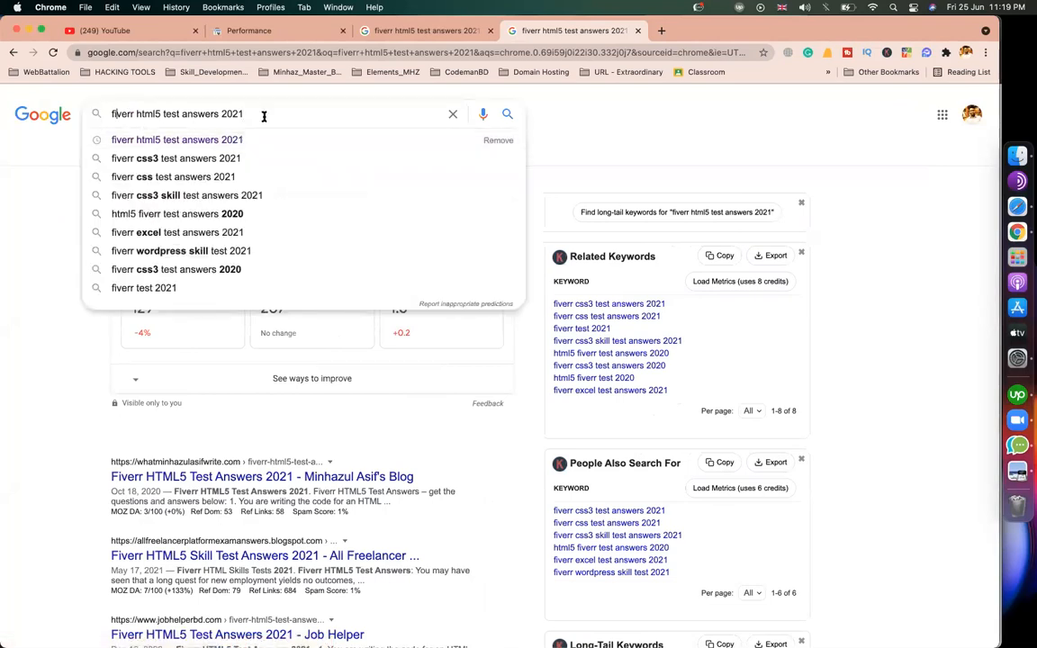
pyautogui.moveTo(264, 116); pyautogui.dragTo(29, 264)
pyautogui.click(34, 277)
pyautogui.moveTo(232, 108); pyautogui.dragTo(36, 216)
pyautogui.click(36, 216)
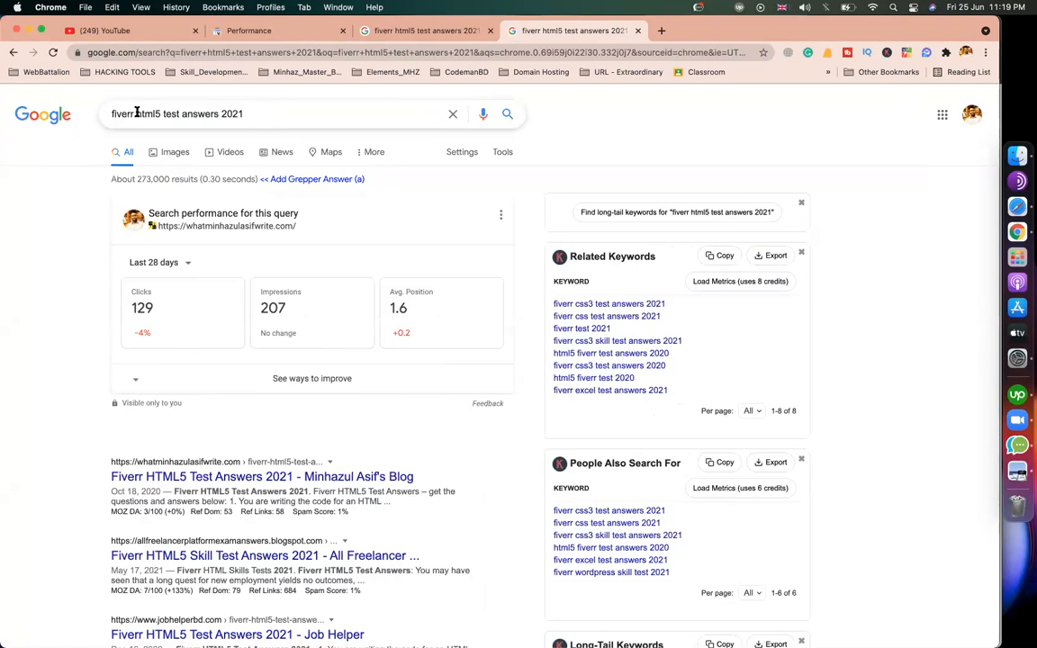
# - Change the Google query to "fiverr test answers html", run the search and look through the results
pyautogui.moveTo(136, 113); pyautogui.dragTo(248, 115)
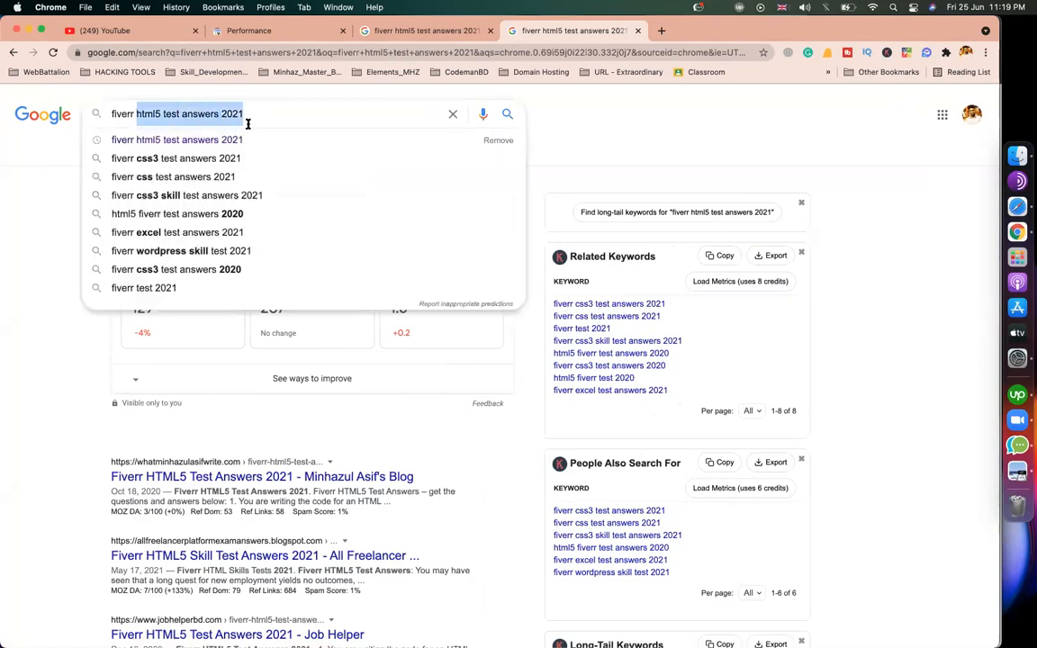
pyautogui.write('test answrs')
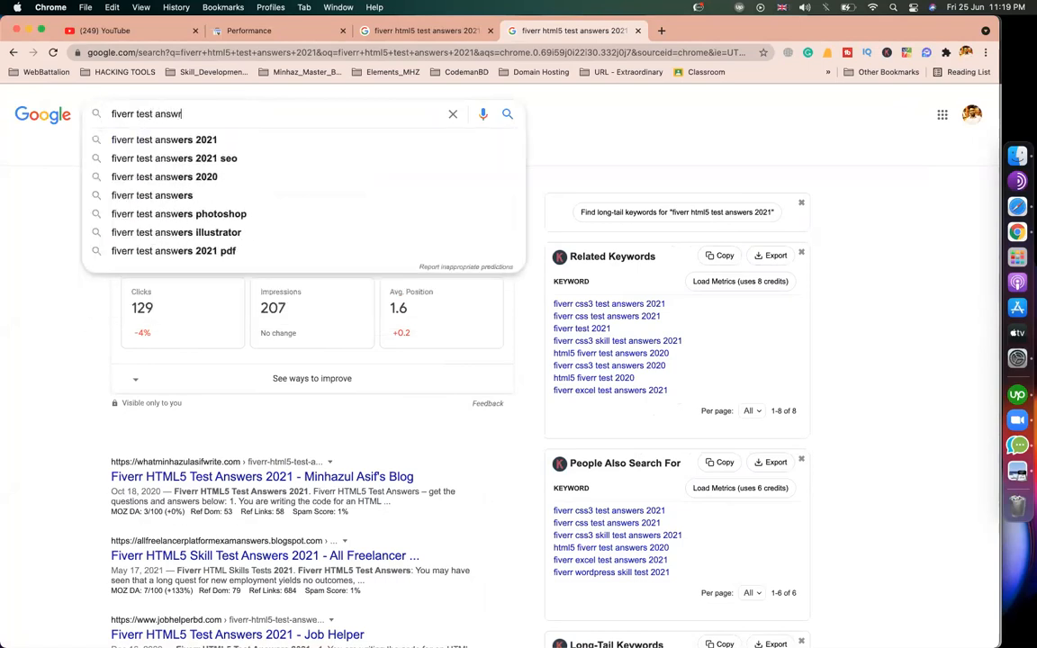
pyautogui.press('BackSpace')
pyautogui.press('BackSpace')
pyautogui.press('BackSpace')
pyautogui.write('ers html')
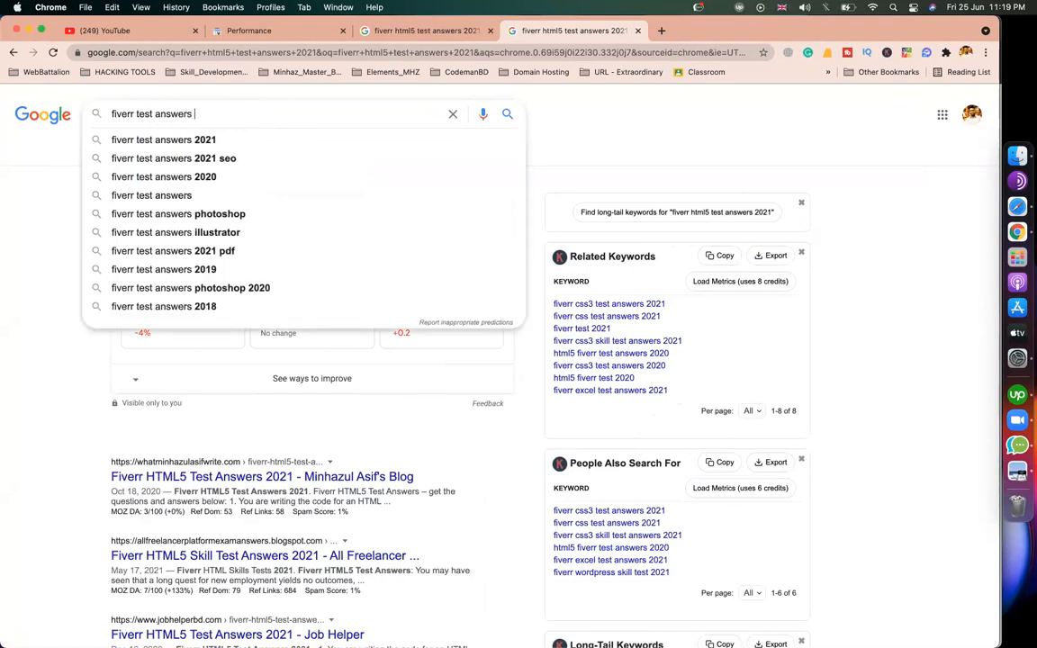
pyautogui.press('Return')
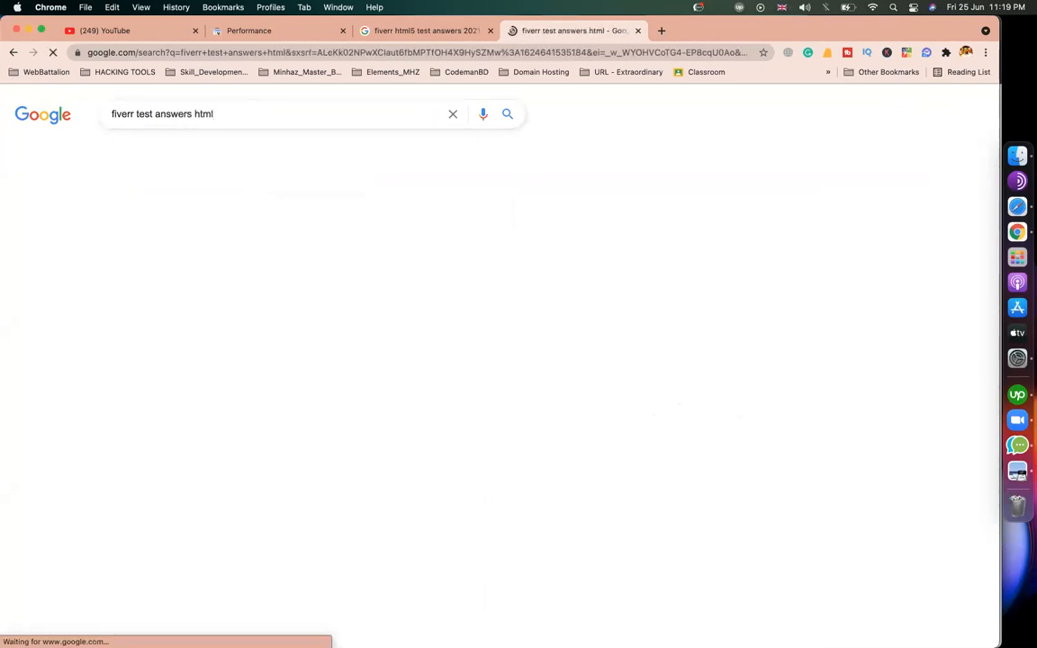
pyautogui.scroll(-5, 327, 434)
pyautogui.scroll(-5, 329, 435)
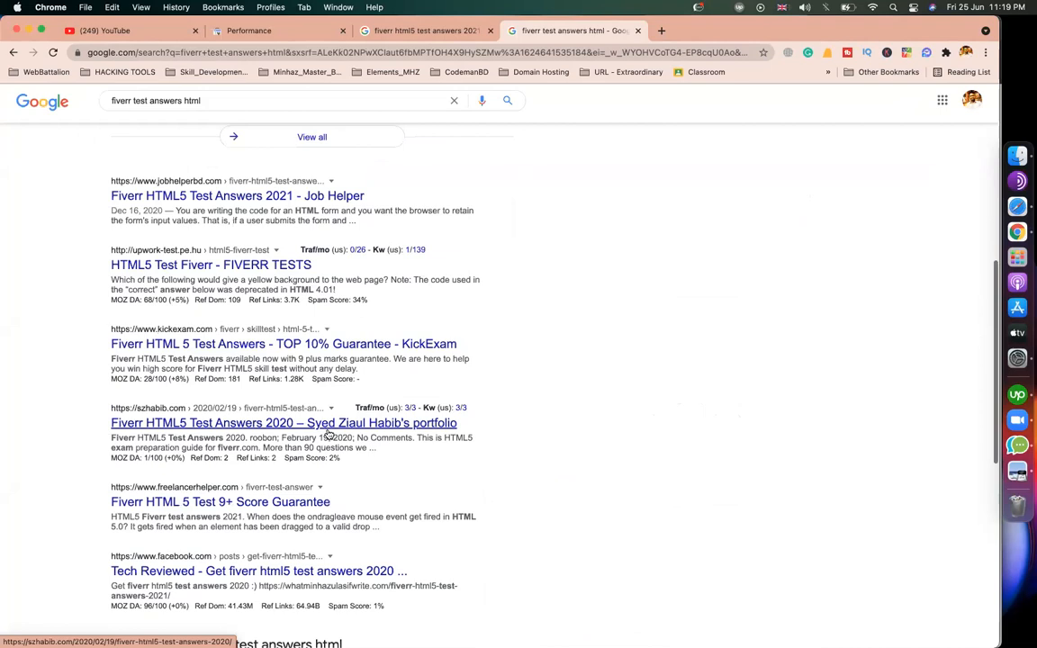
pyautogui.scroll(5, 297, 235)
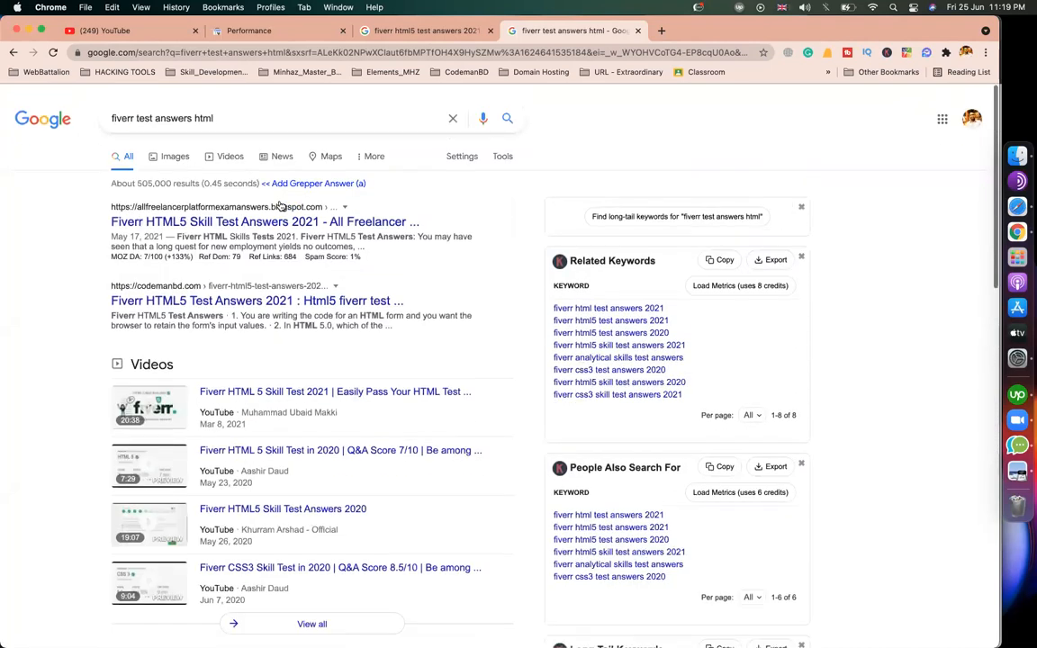
# - Replace the Google query with "fiverr html" and go through its suggestions, settling on "fiverr html5 test answers 2021"
pyautogui.click(229, 118)
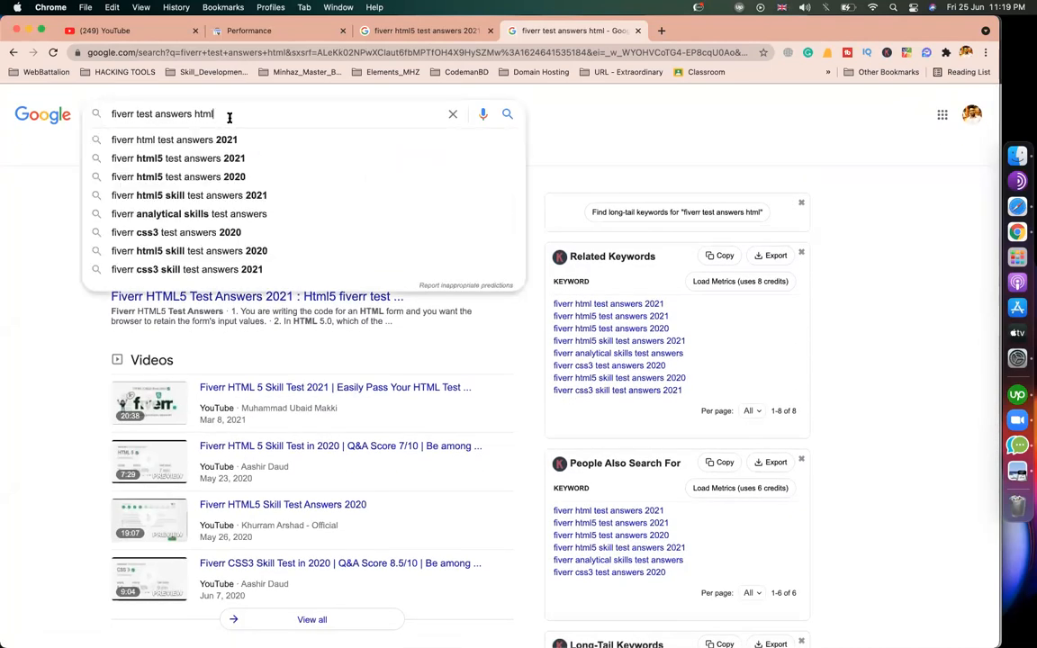
pyautogui.press('super+a')
pyautogui.write('f')
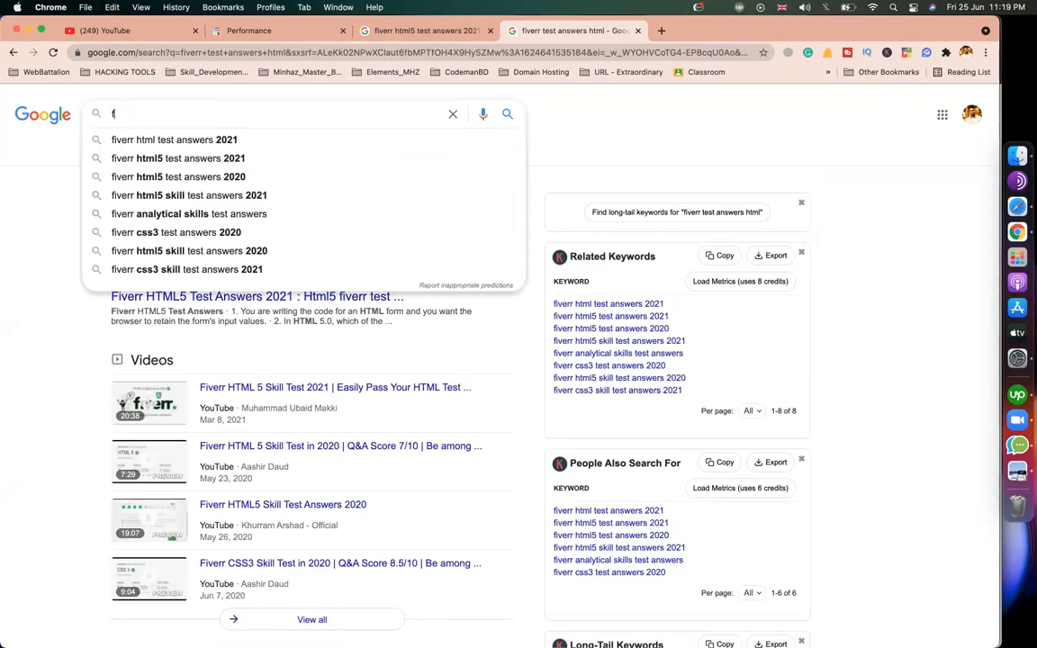
pyautogui.write('iverr html')
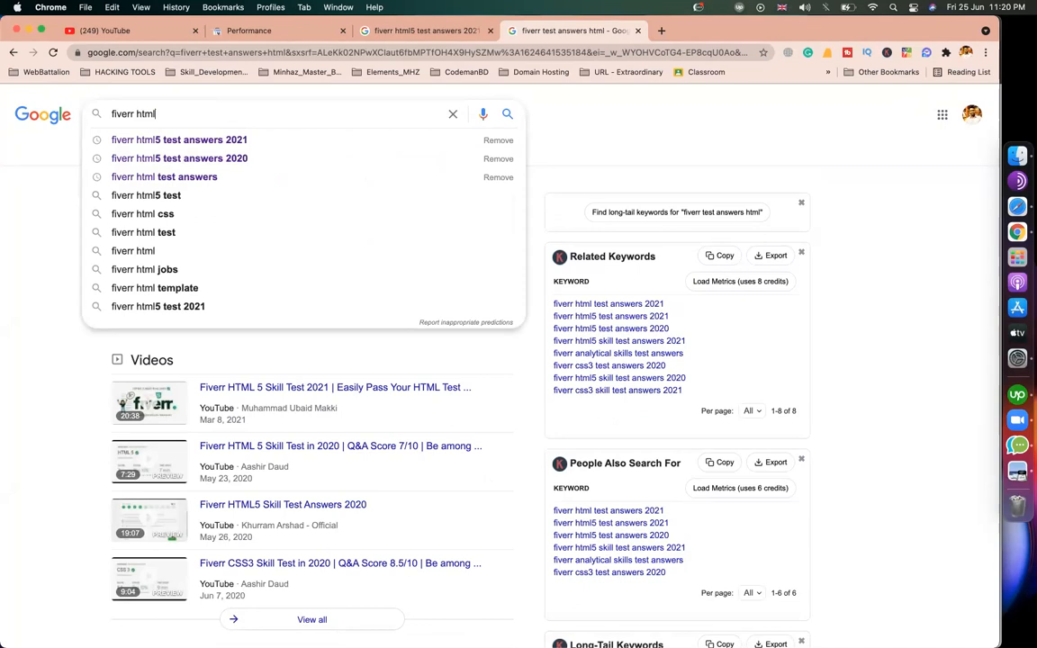
pyautogui.press('Down')
pyautogui.press('Down')
pyautogui.press('Down')
pyautogui.press('Down')
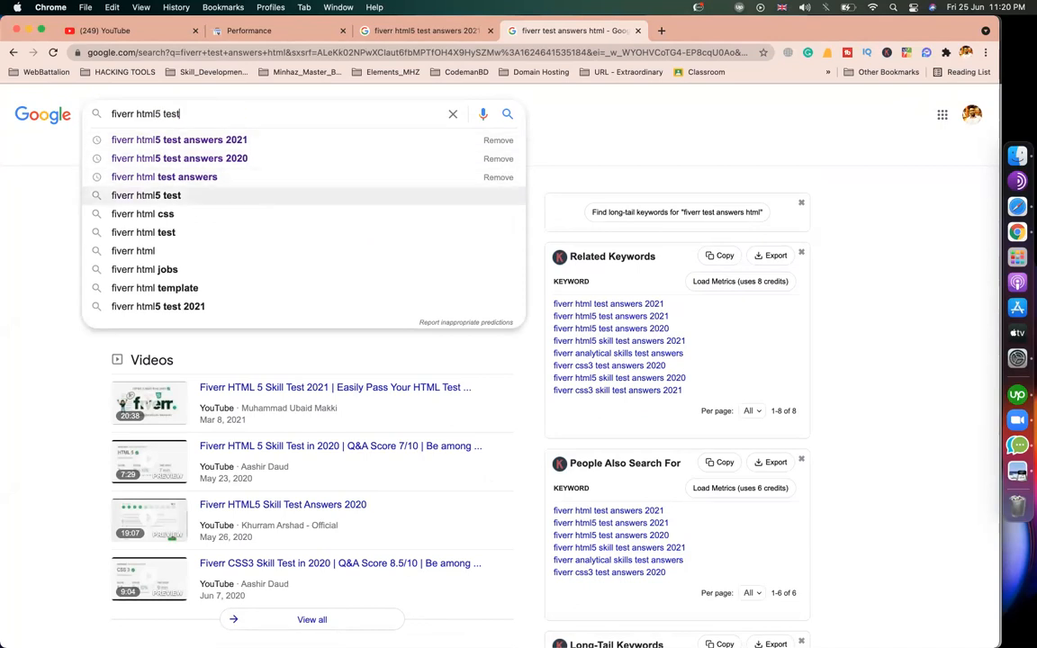
pyautogui.press('Down')
pyautogui.press('Down')
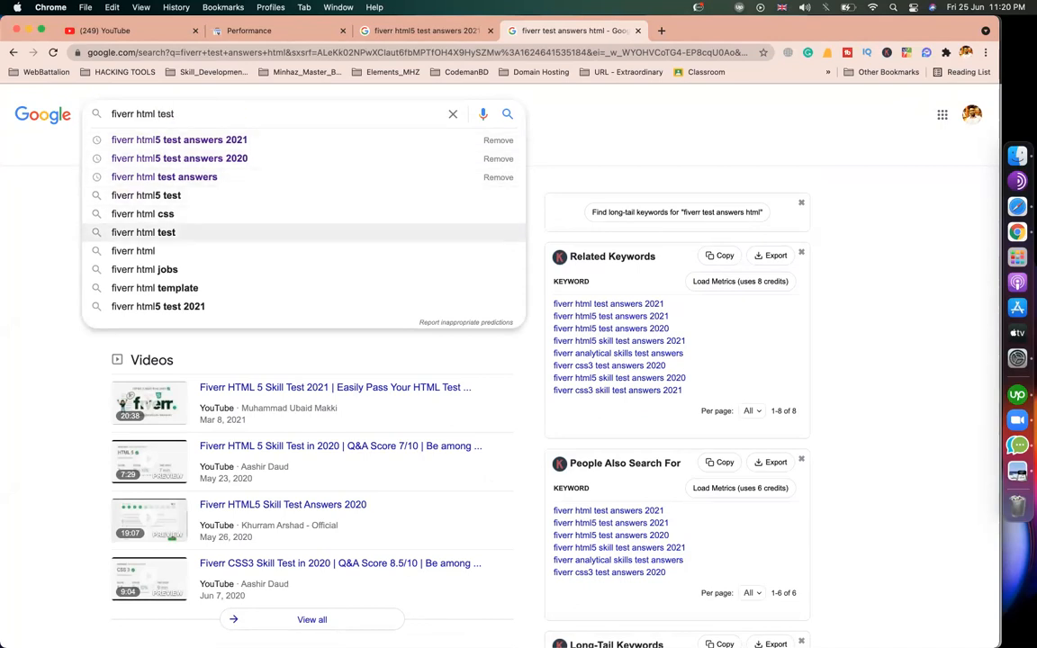
pyautogui.press('Up')
pyautogui.press('Up')
pyautogui.press('Up')
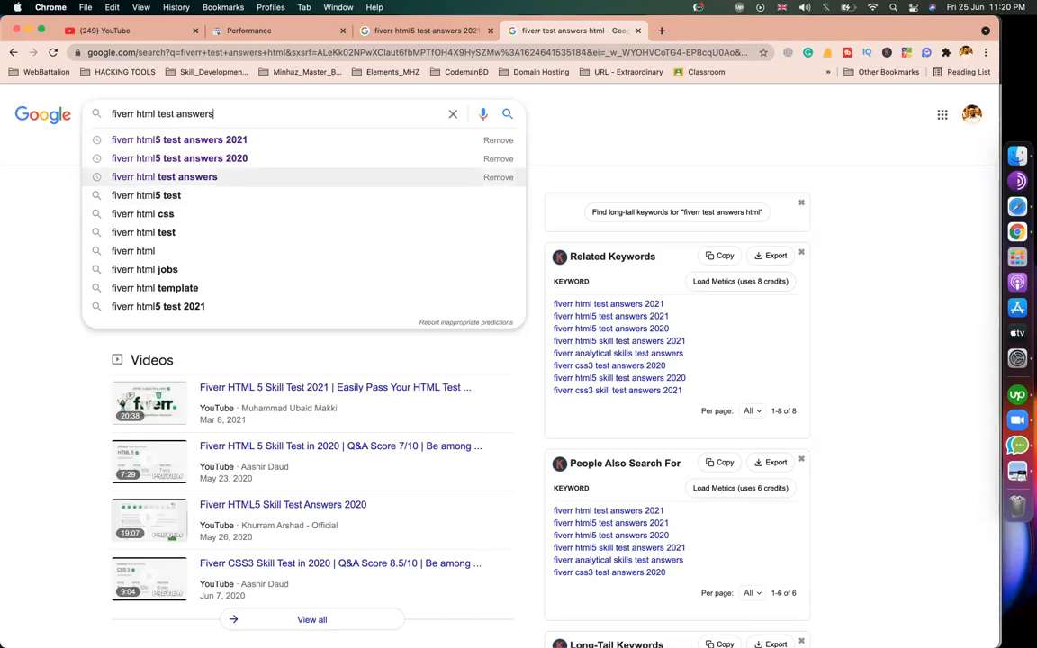
pyautogui.press('Up')
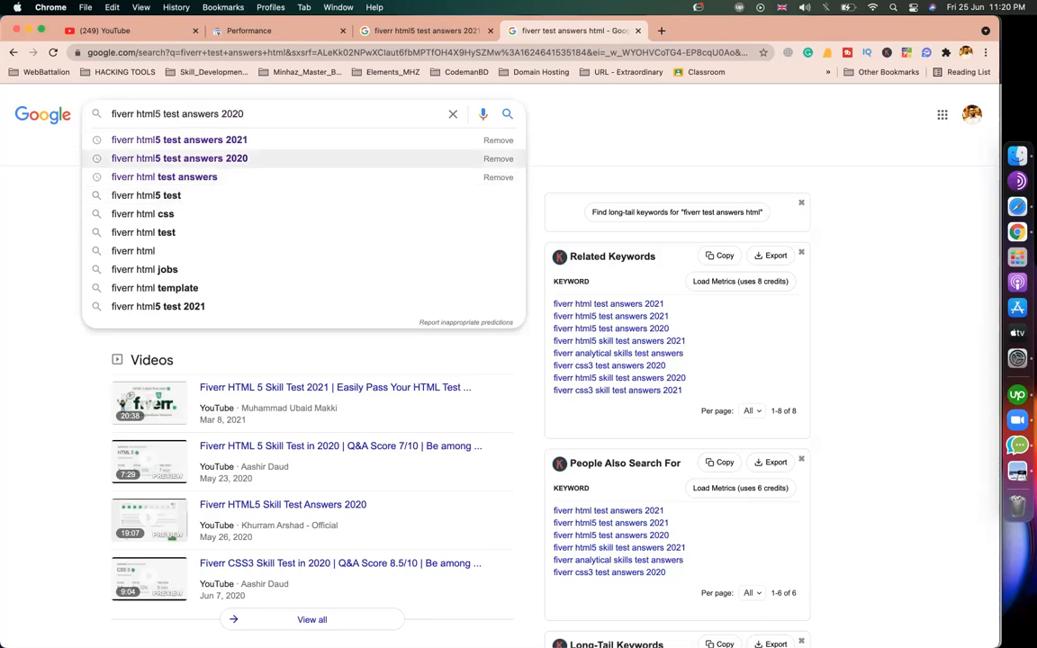
pyautogui.press('Up')
pyautogui.press('Down')
pyautogui.press('Down')
pyautogui.press('Down')
pyautogui.press('Down')
pyautogui.press('Down')
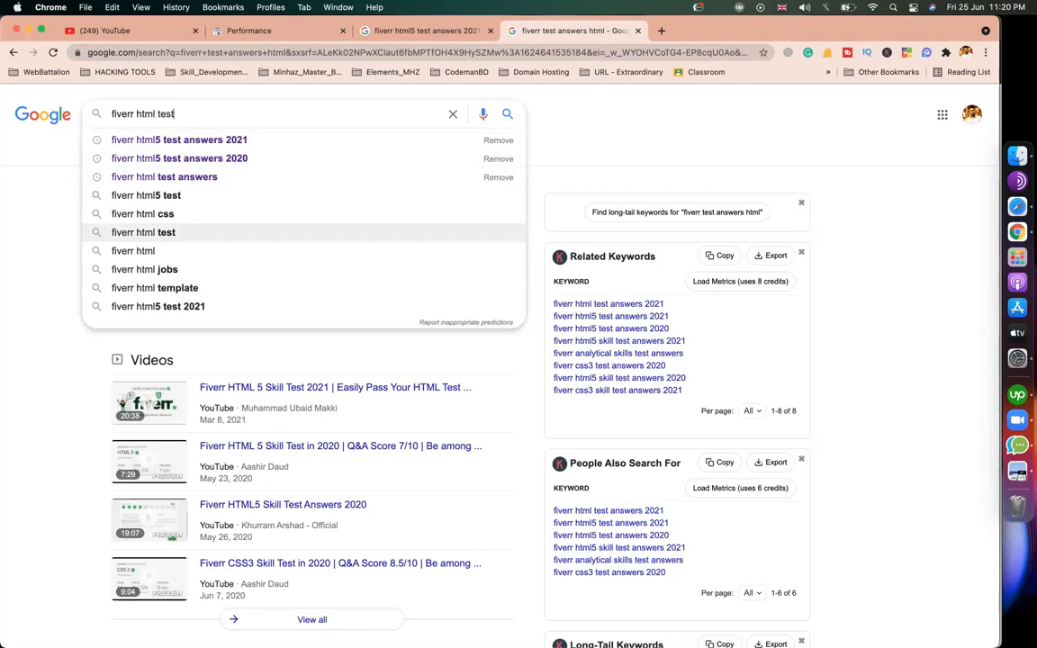
pyautogui.press('Up')
pyautogui.press('Up')
pyautogui.press('Up')
pyautogui.press('Up')
pyautogui.press('Up')
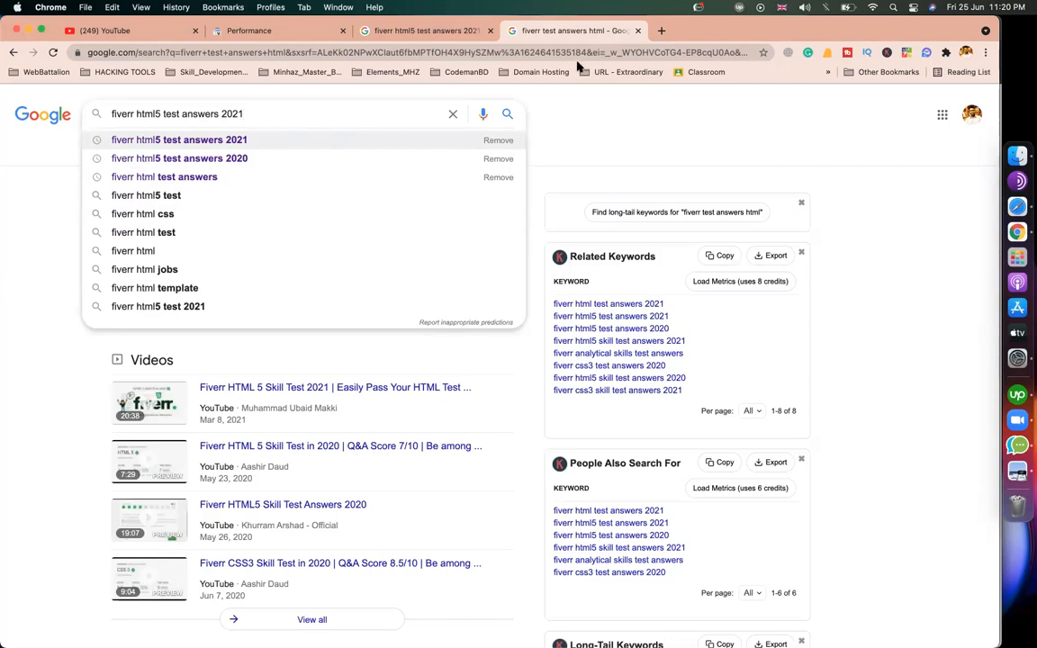
pyautogui.press('Return')
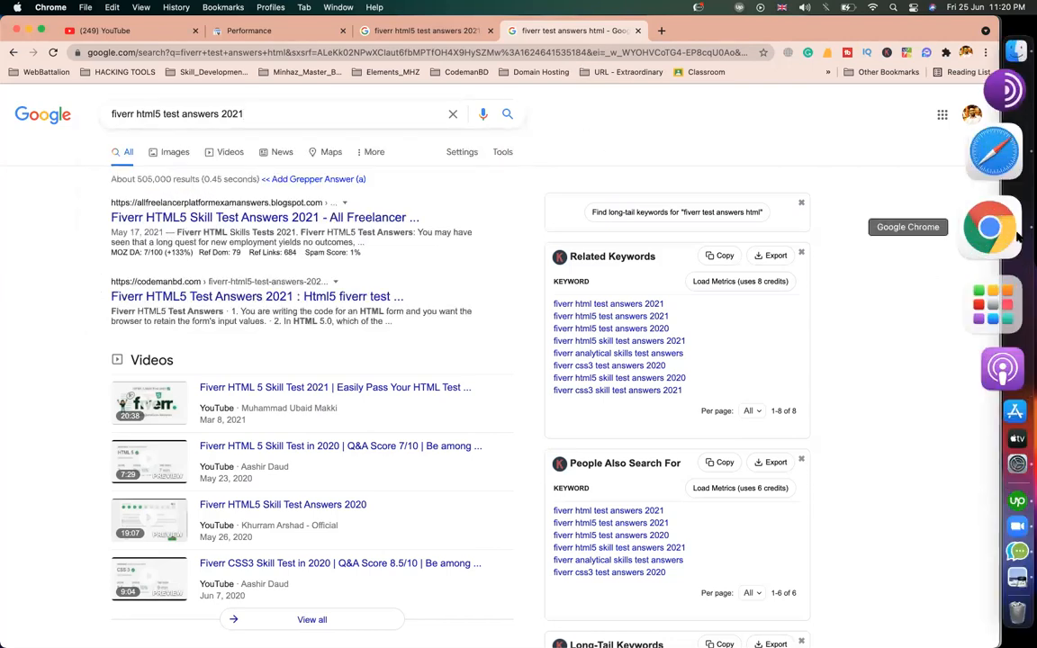
# - Switch to the WordPress dashboard in Safari, find the Rank Math SEO plugin by searching "rank math", and install and activate it
pyautogui.click(1018, 207)
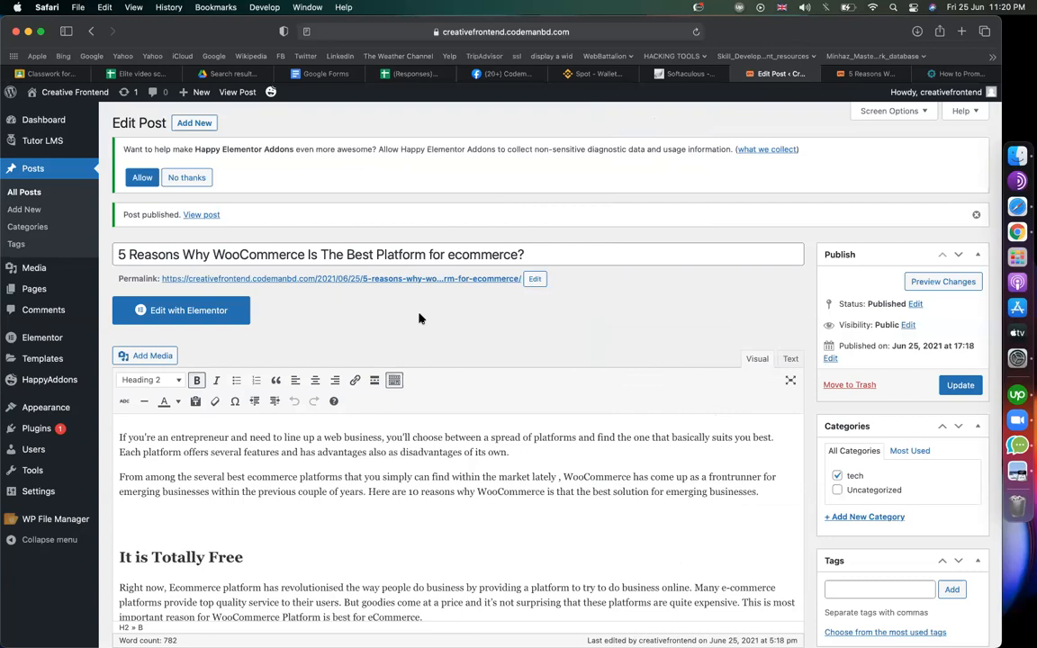
pyautogui.moveTo(40, 428)
pyautogui.click(126, 448)
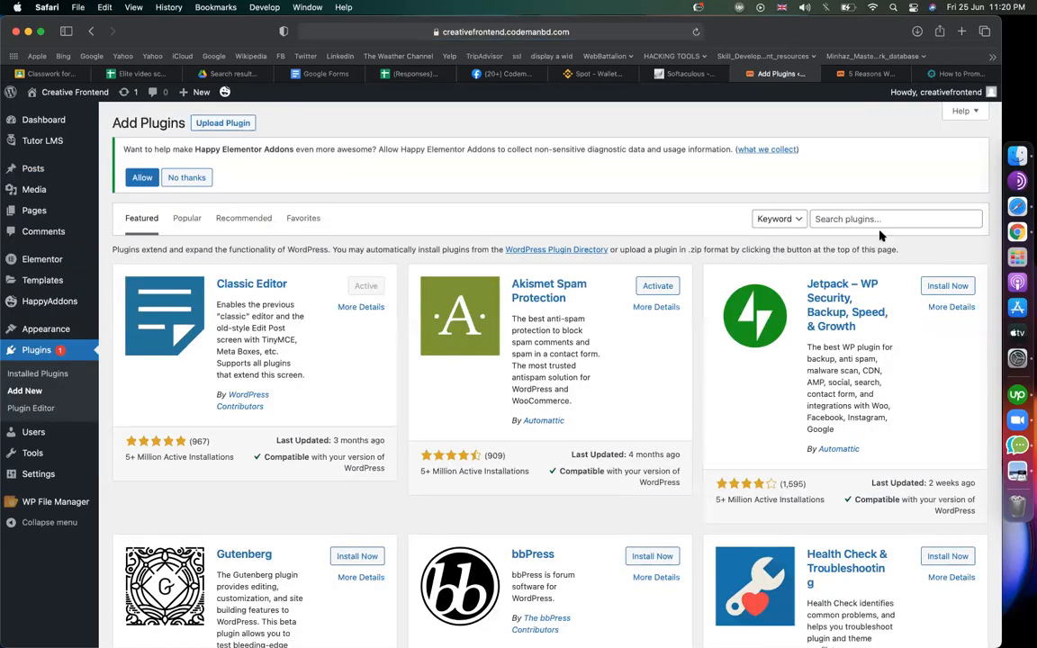
pyautogui.click(856, 218)
pyautogui.write('rank math')
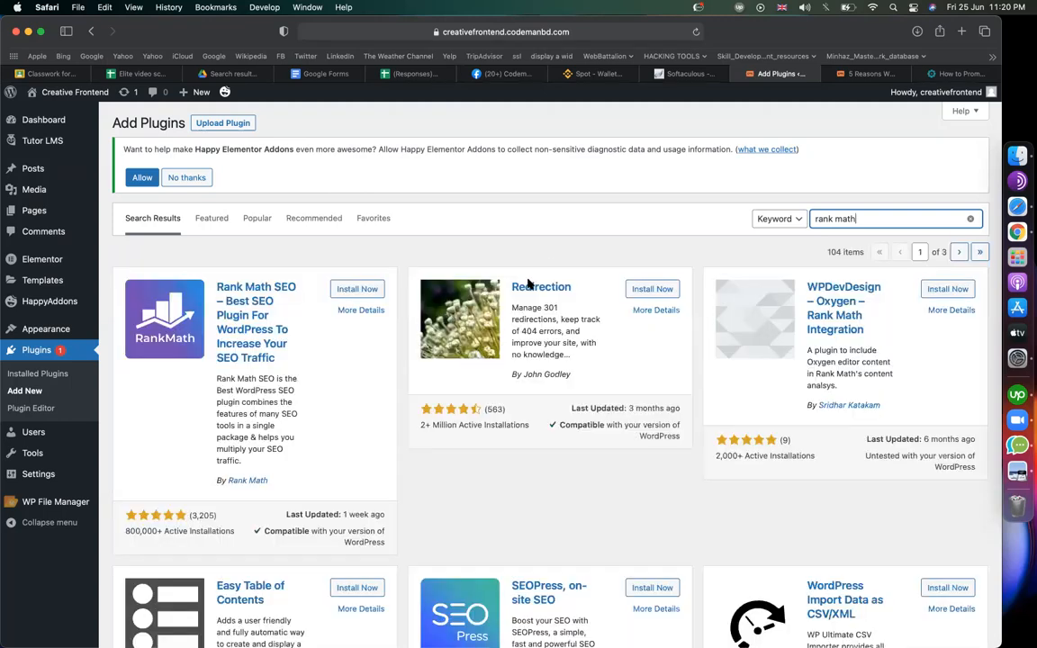
pyautogui.click(363, 289)
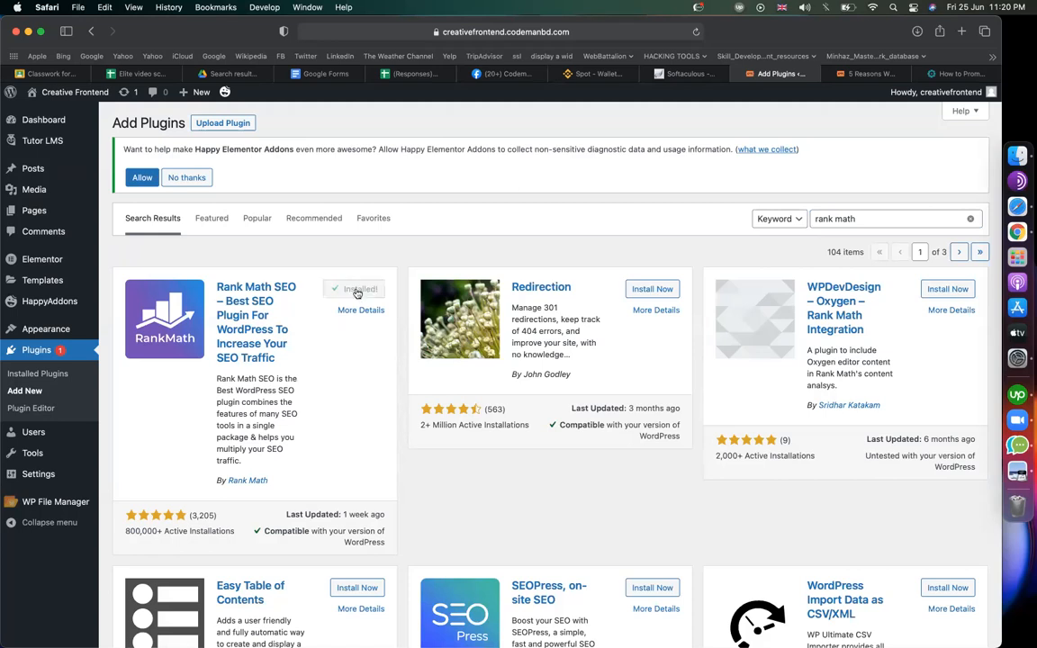
pyautogui.click(359, 291)
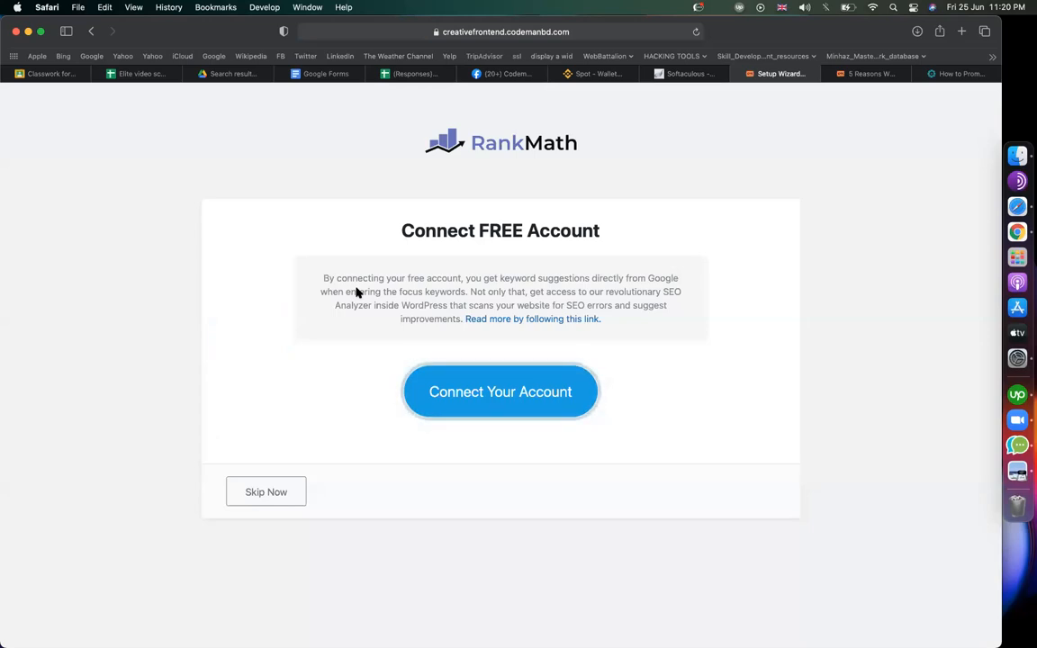
# - Connect Rank Math to a free account by signing in with Google, and approve the Rank Math Free Plan activation for the site
pyautogui.click(560, 370)
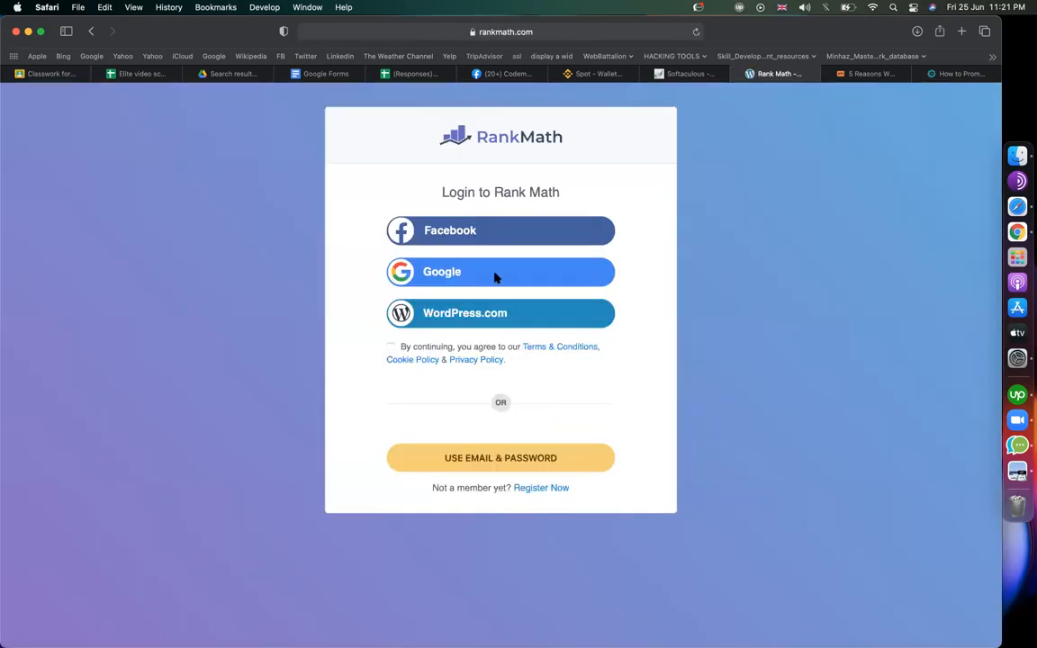
pyautogui.click(495, 277)
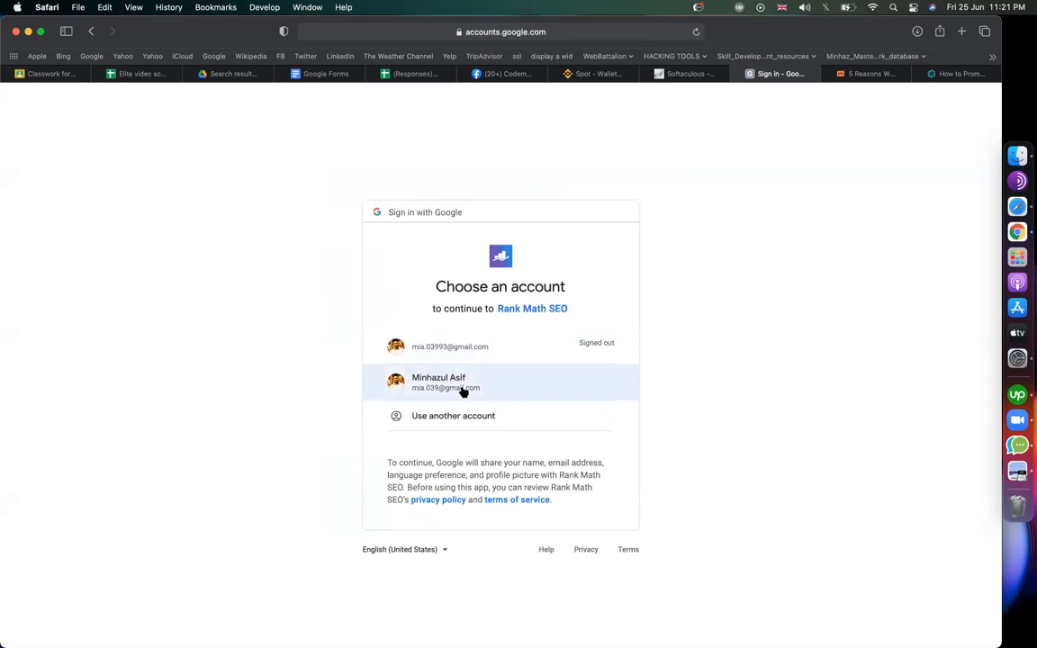
pyautogui.click(463, 391)
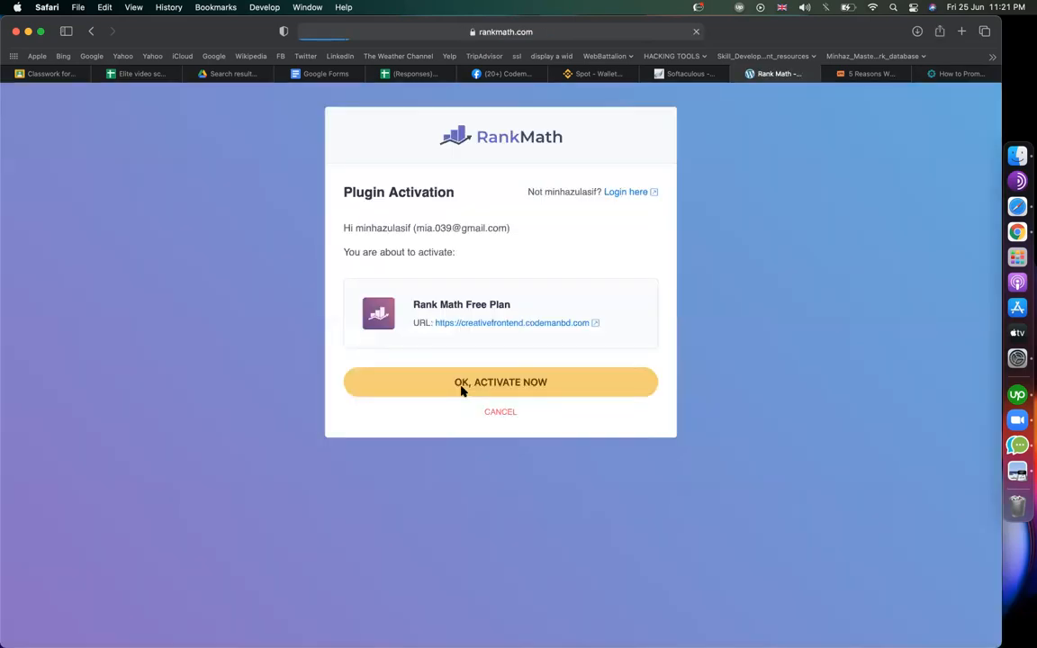
pyautogui.click(504, 389)
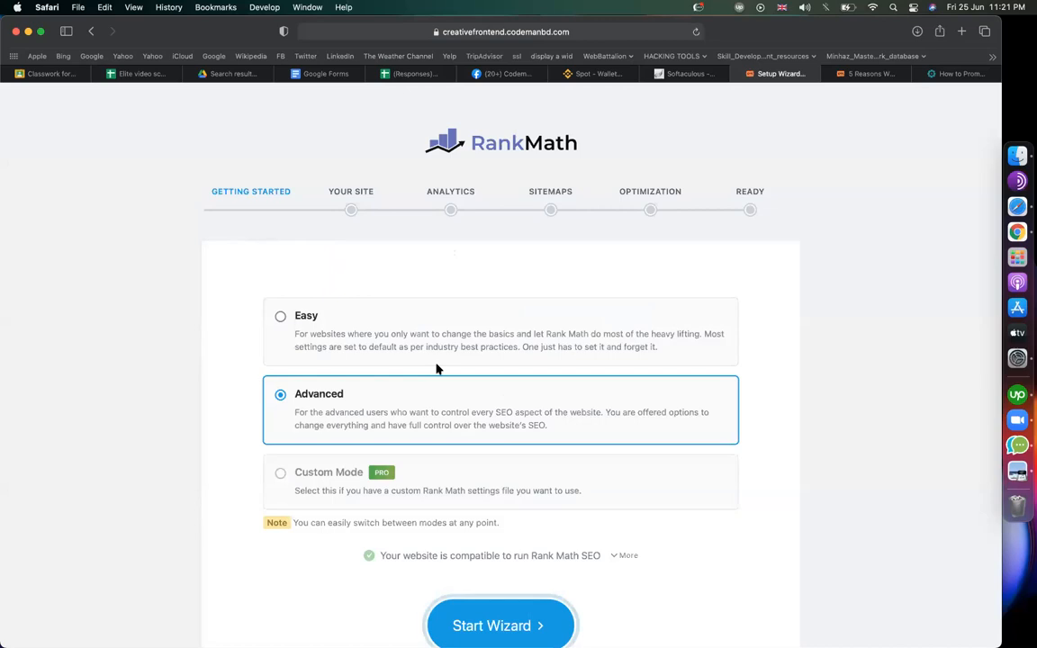
# - Choose the Easy setup mode for Rank Math and start its setup wizard
pyautogui.click(384, 338)
pyautogui.scroll(-3, 292, 204)
pyautogui.click(530, 504)
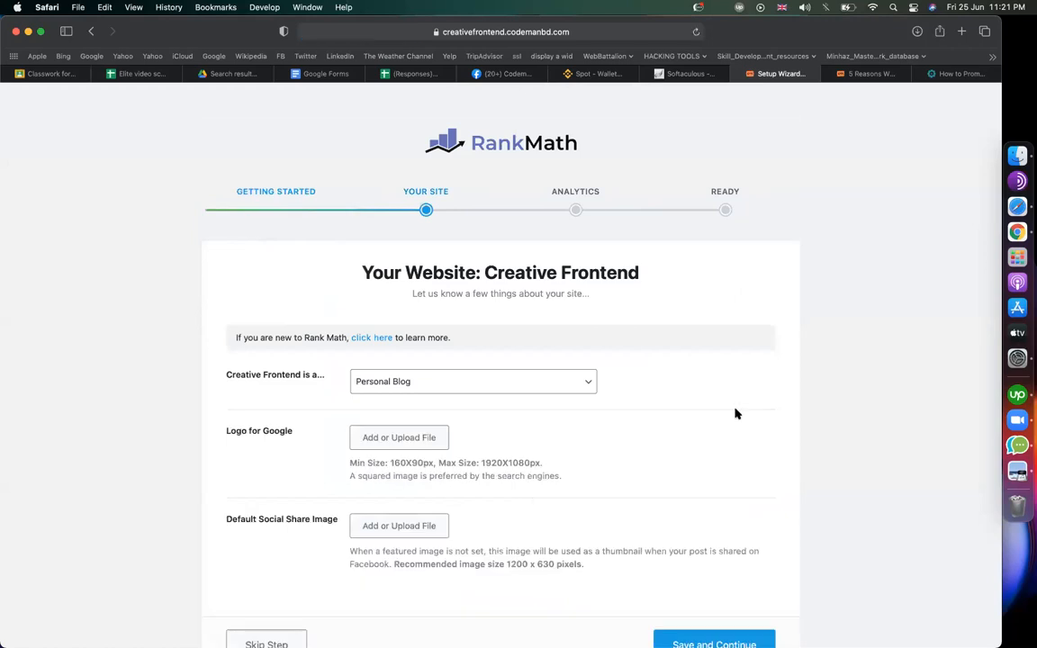
# - Set the Creative Frontend site type to Other Business Website in the wizard's site details
pyautogui.scroll(-2, 736, 413)
pyautogui.click(512, 323)
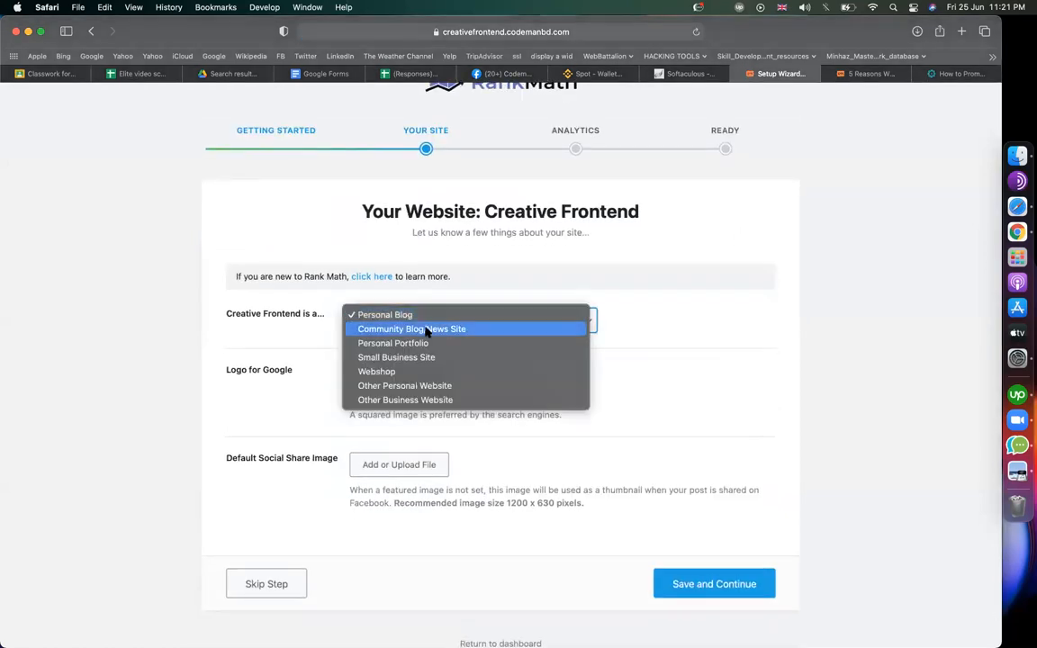
pyautogui.click(467, 401)
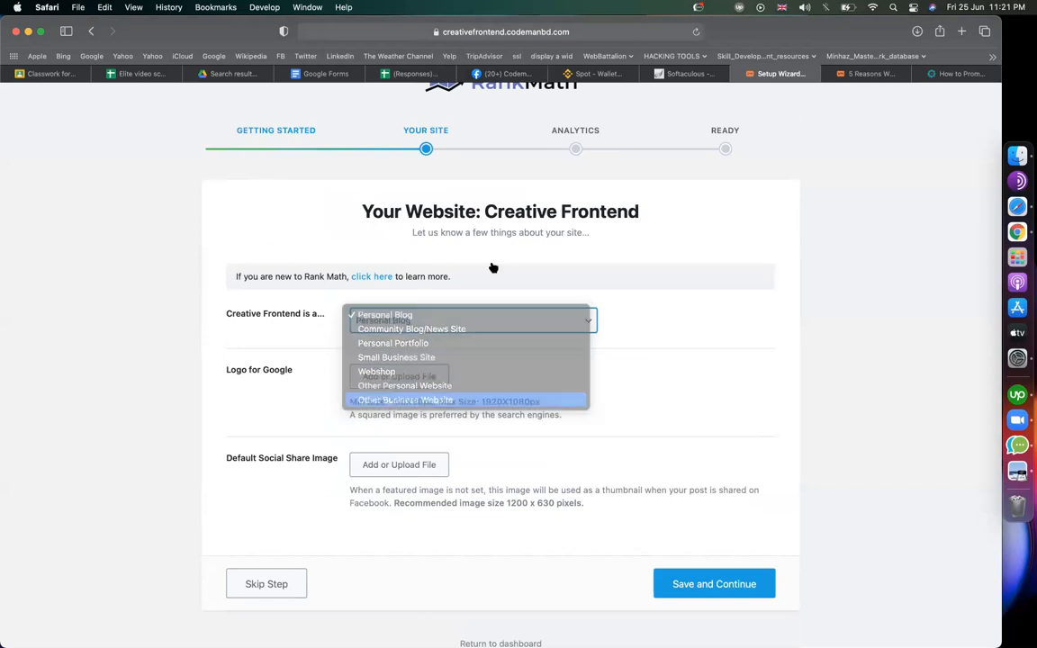
pyautogui.scroll(-2, 748, 430)
pyautogui.scroll(-2, 450, 246)
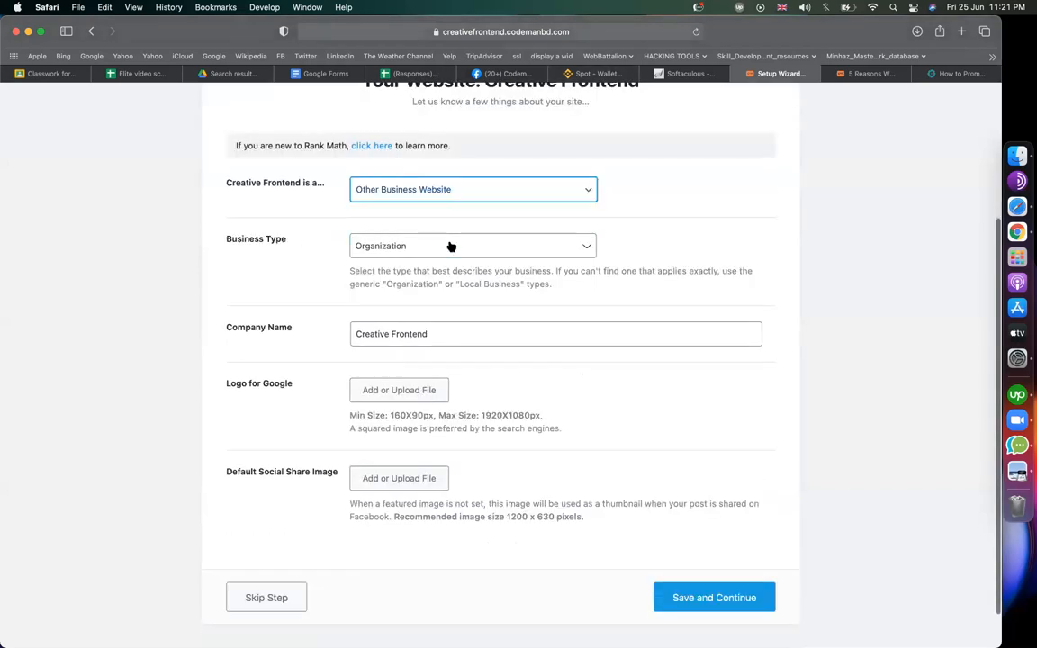
# - Keep Organization as the business type and extend the company name to "Creative Frontend Codemanbd"
pyautogui.click(450, 245)
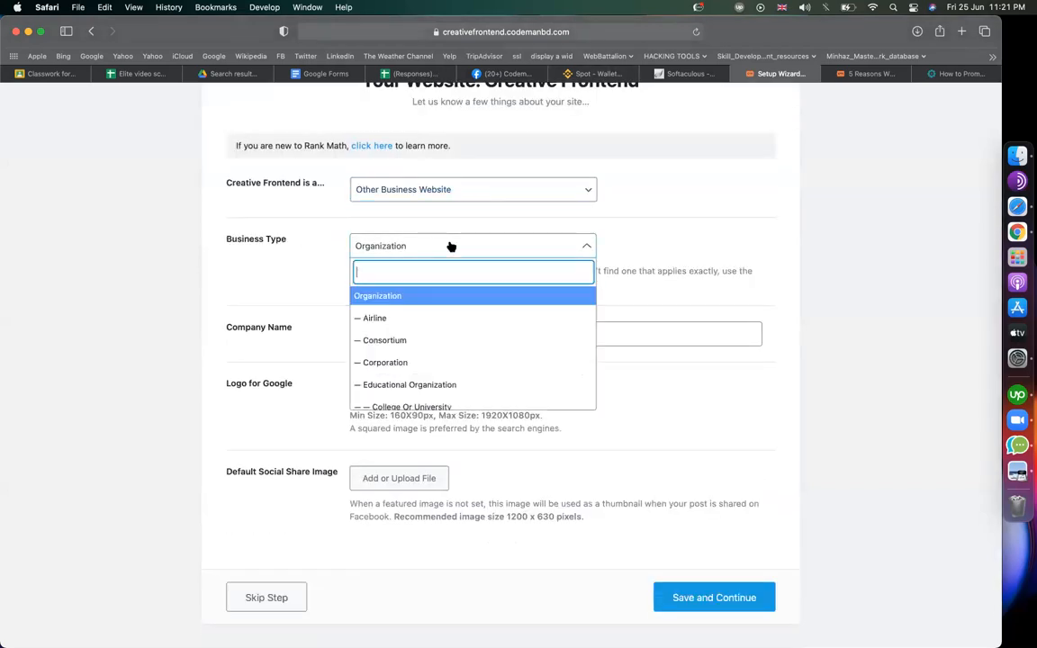
pyautogui.click(778, 268)
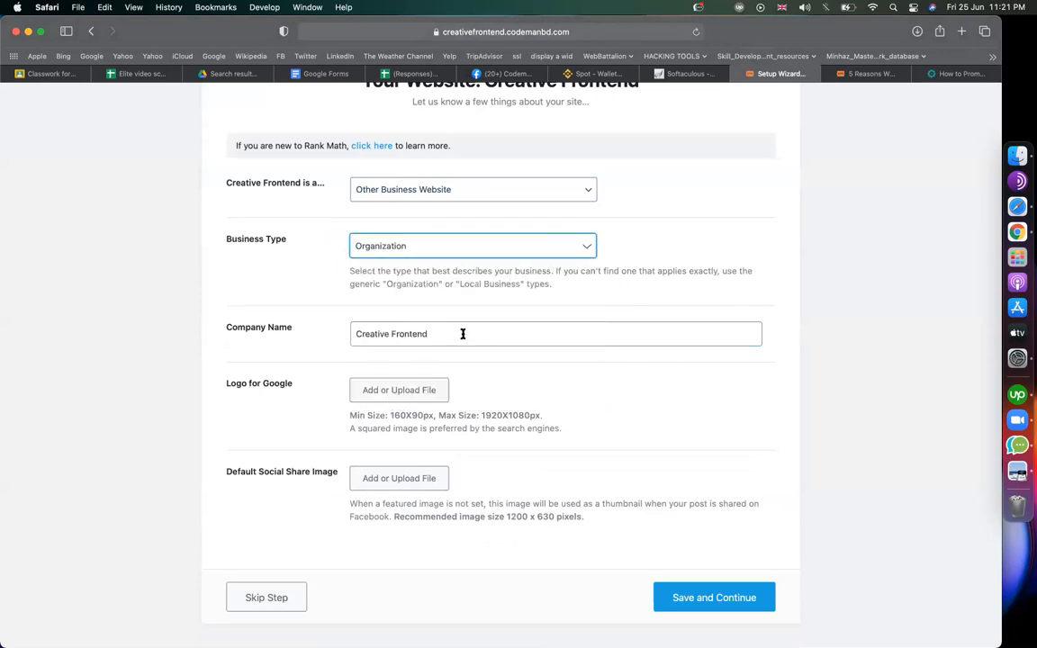
pyautogui.click(430, 334)
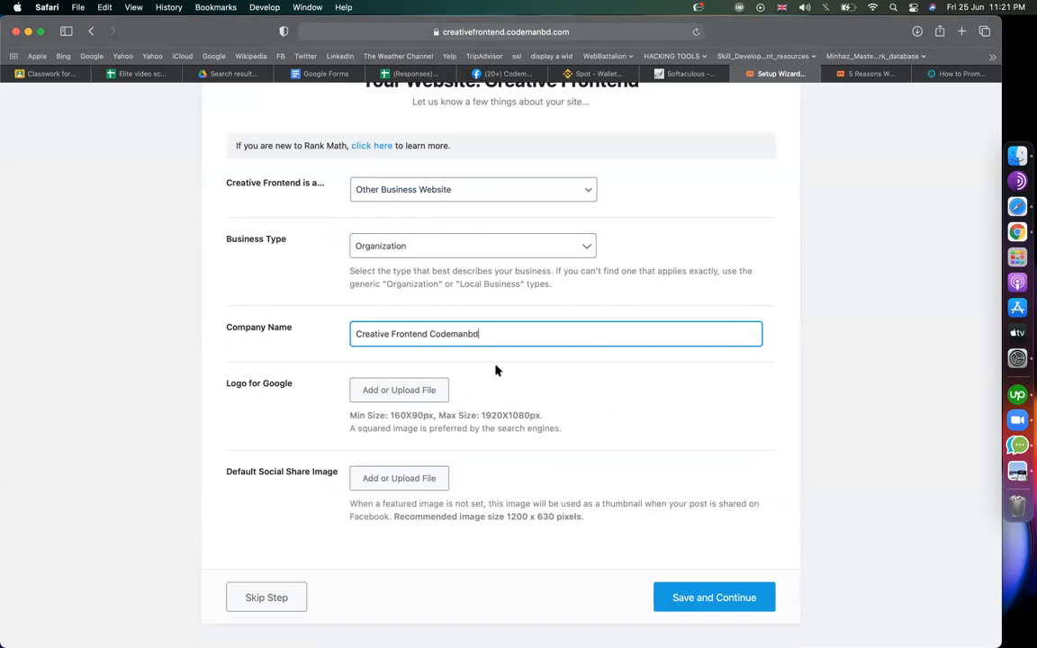
# - Start a file upload for the Logo for Google and browse to the CodemanBD.com folder inside MINHAZ ASSETS
pyautogui.scroll(-2, 495, 370)
pyautogui.click(409, 342)
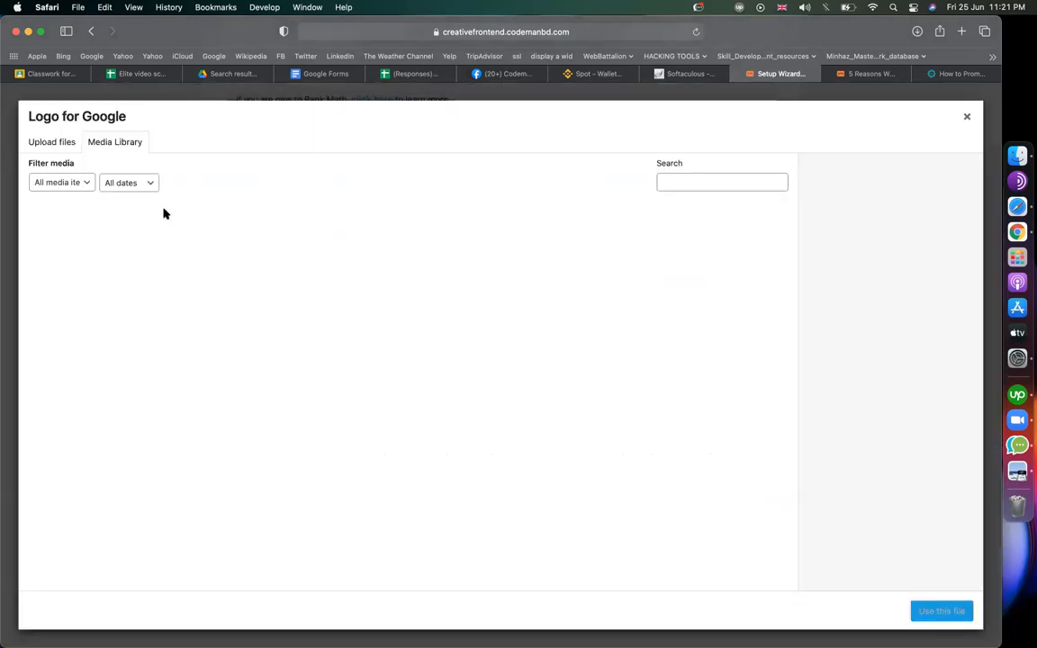
pyautogui.click(52, 141)
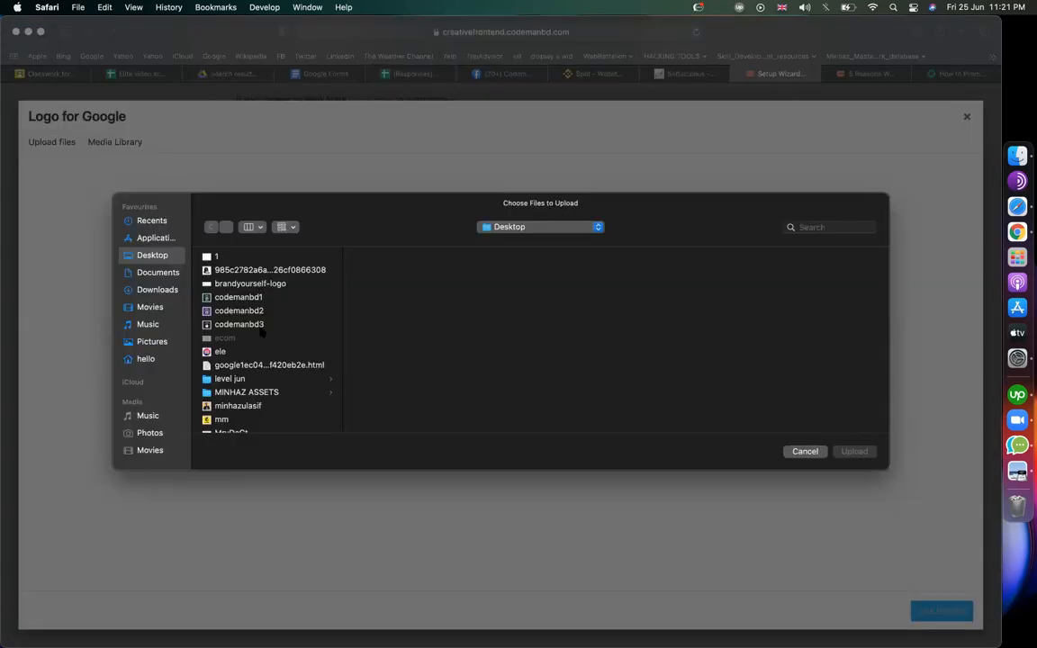
pyautogui.scroll(-3, 262, 332)
pyautogui.click(245, 293)
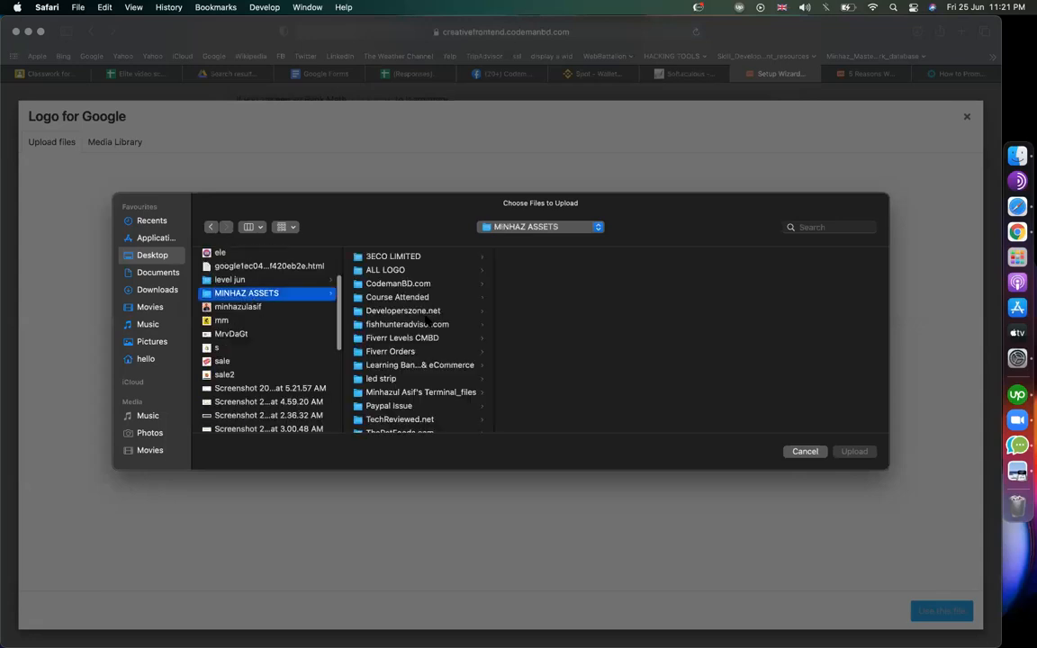
pyautogui.click(406, 285)
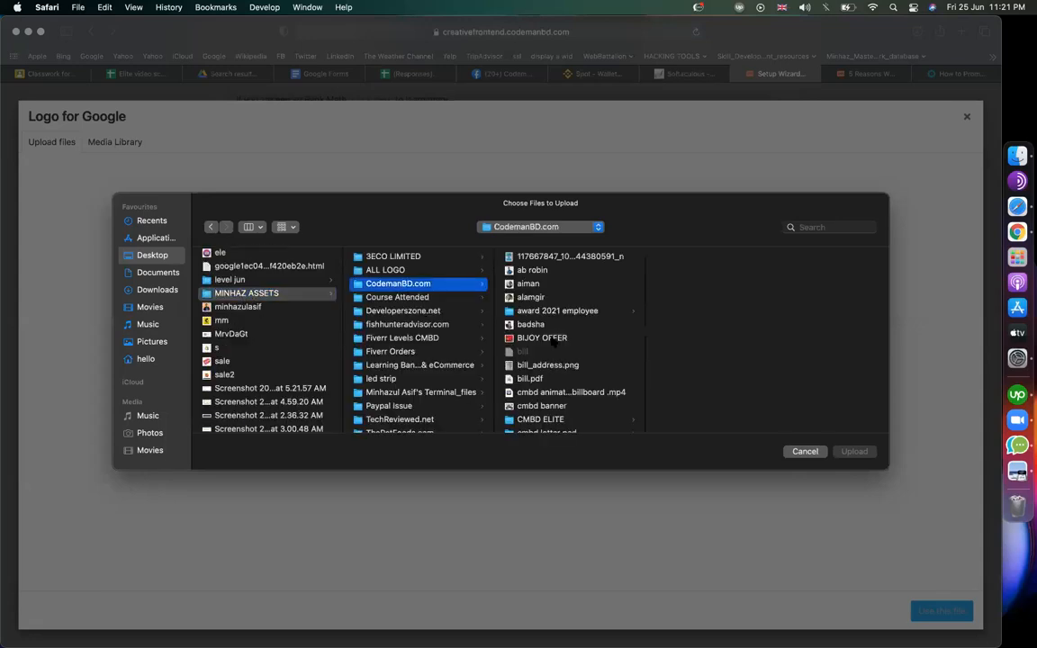
# - Find the codemanbd logo icon PNG with background in the CodemanBD.com folder and upload it to the media library
pyautogui.click(551, 338)
pyautogui.scroll(-5, 551, 342)
pyautogui.click(552, 384)
pyautogui.write('co')
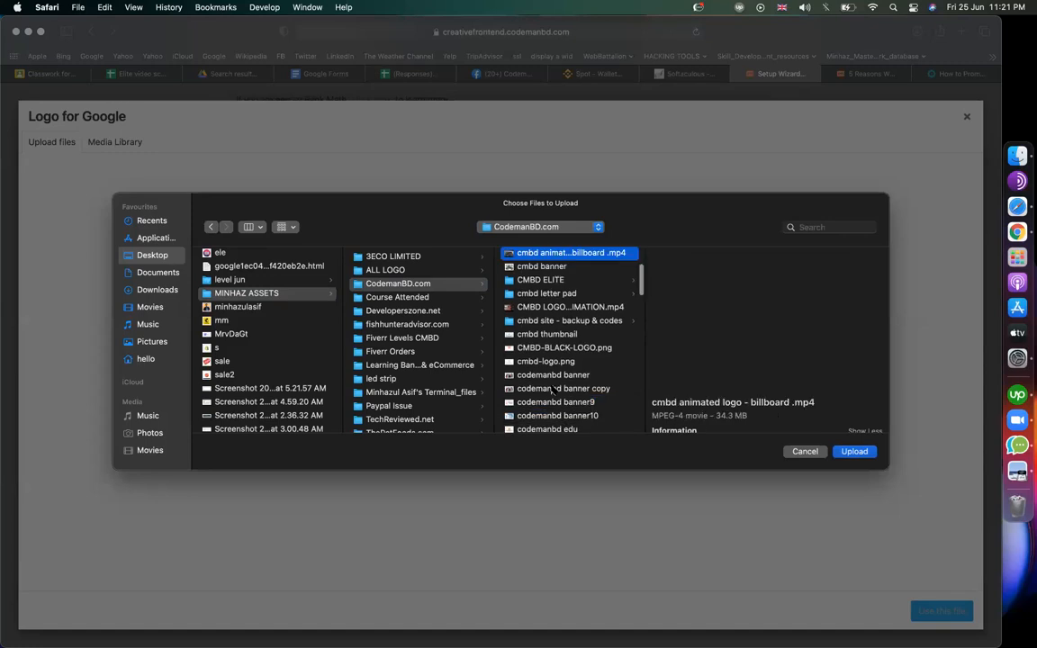
pyautogui.scroll(-4, 540, 394)
pyautogui.doubleClick(541, 392)
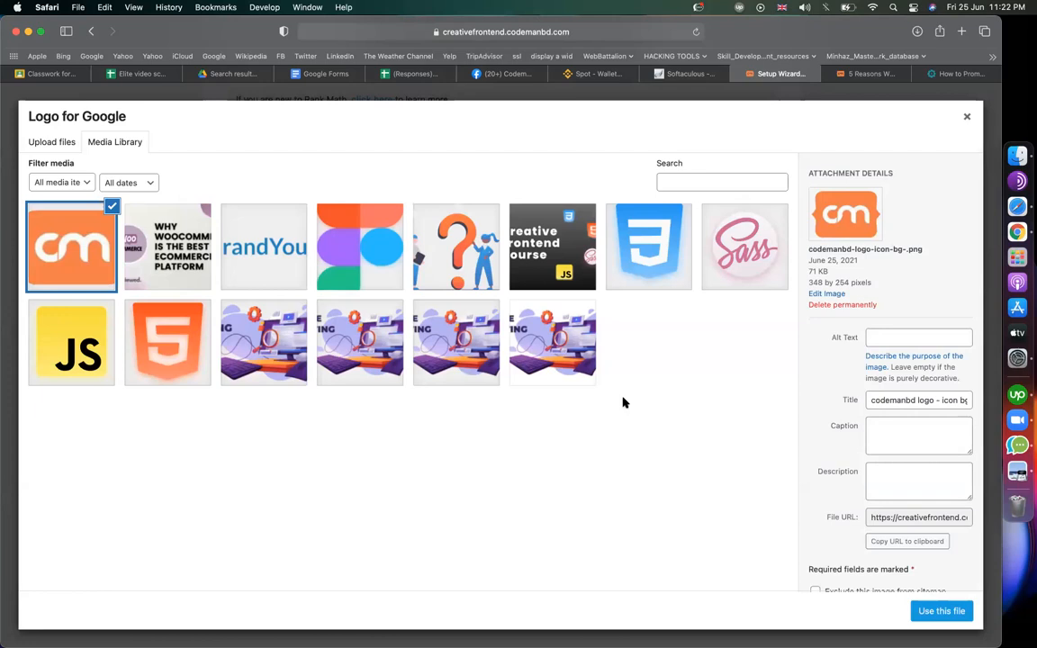
# - Search Google for "codemanbd" in the techreviewed.net browser tab and view the image results
pyautogui.click(888, 338)
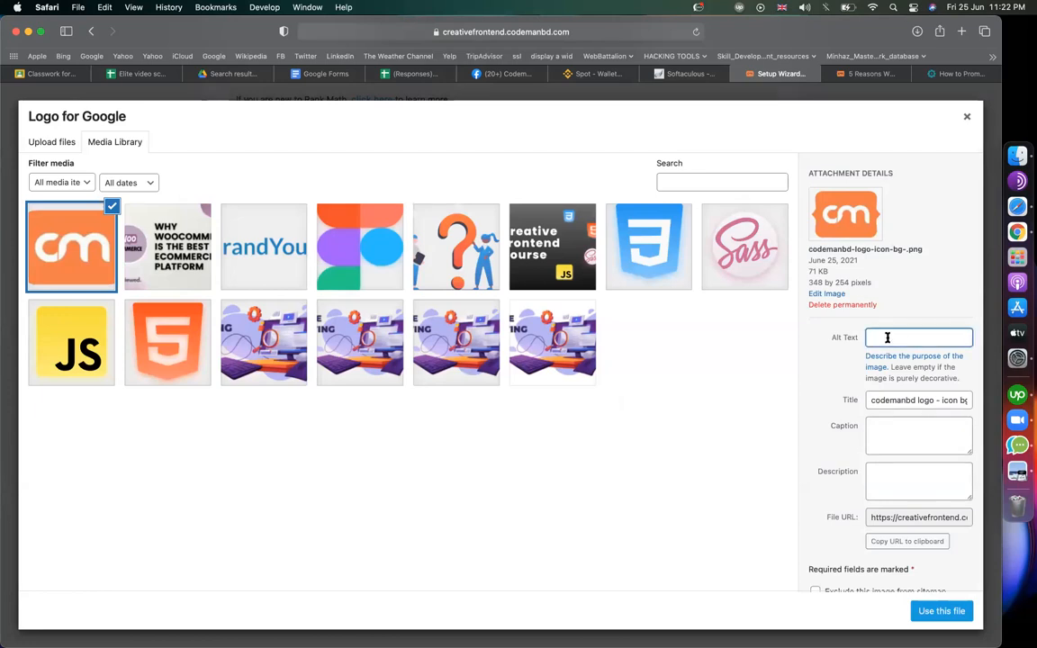
pyautogui.click(936, 76)
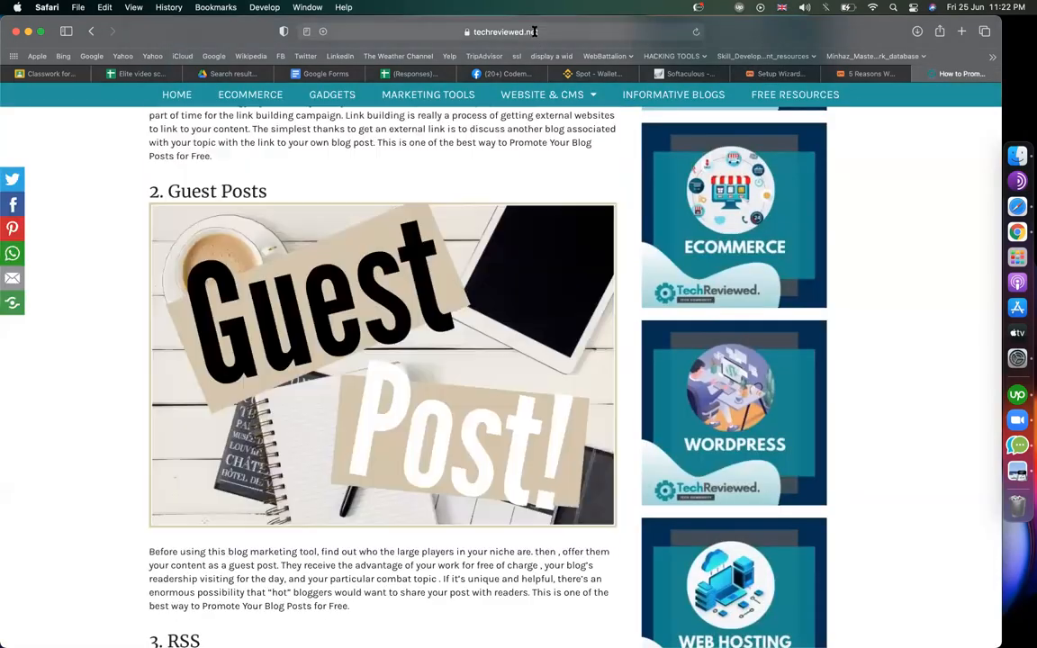
pyautogui.click(541, 32)
pyautogui.write('code')
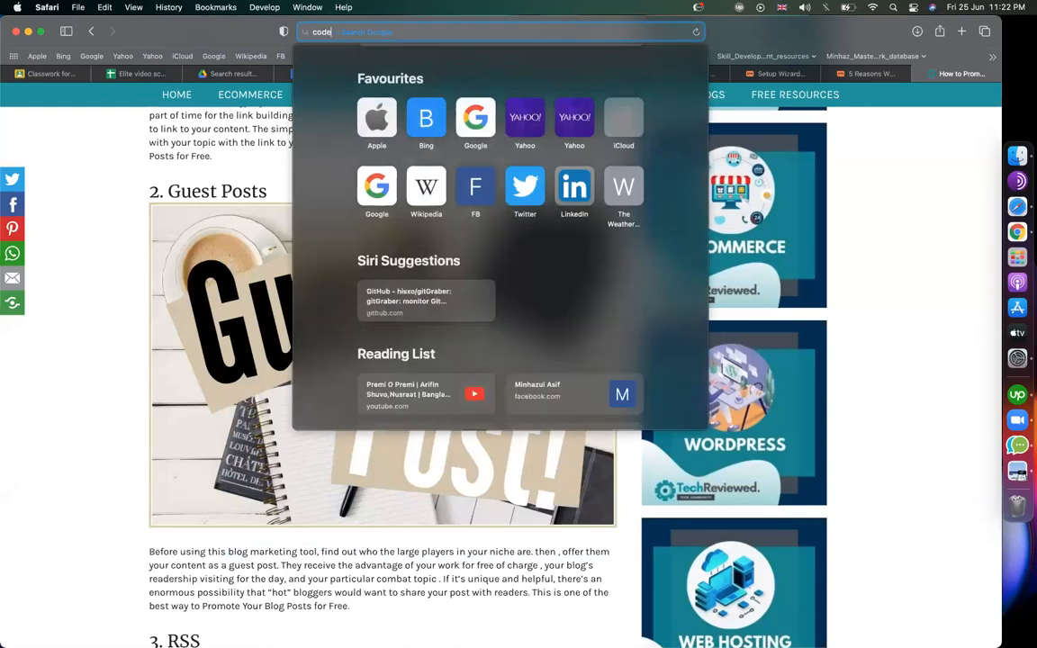
pyautogui.write('manbd')
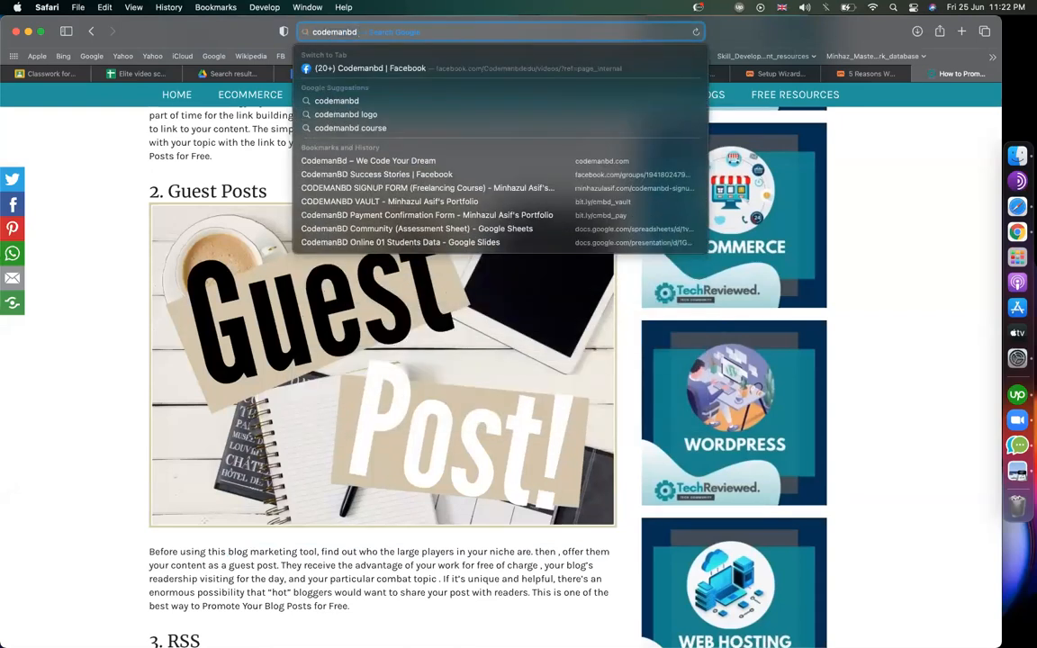
pyautogui.write(' lo')
pyautogui.press('BackSpace')
pyautogui.press('BackSpace')
pyautogui.press('BackSpace')
pyautogui.press('Return')
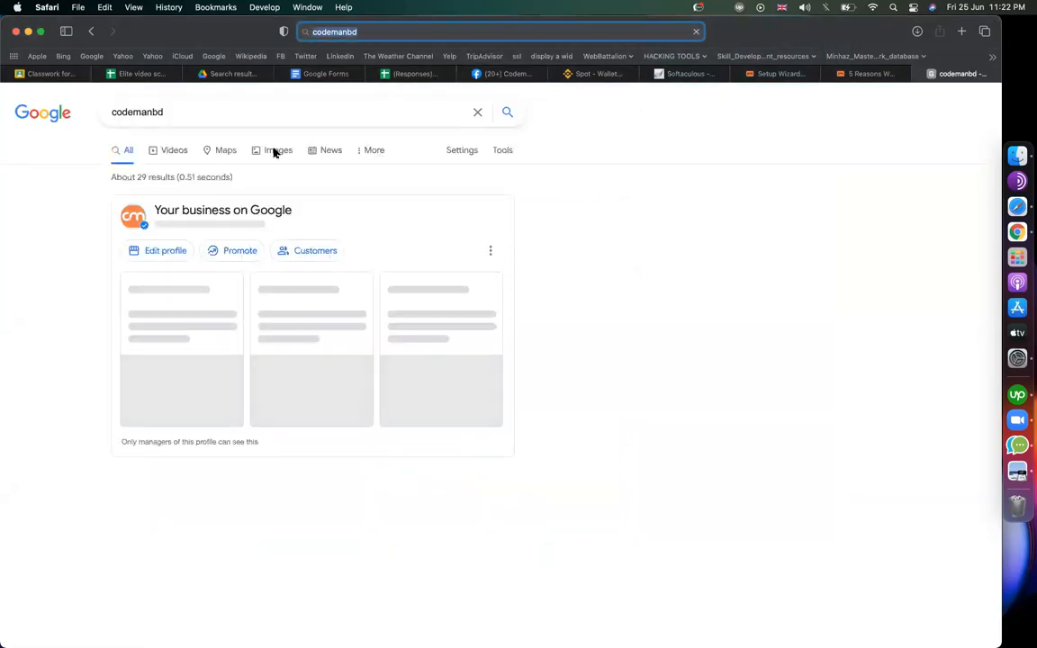
pyautogui.click(274, 151)
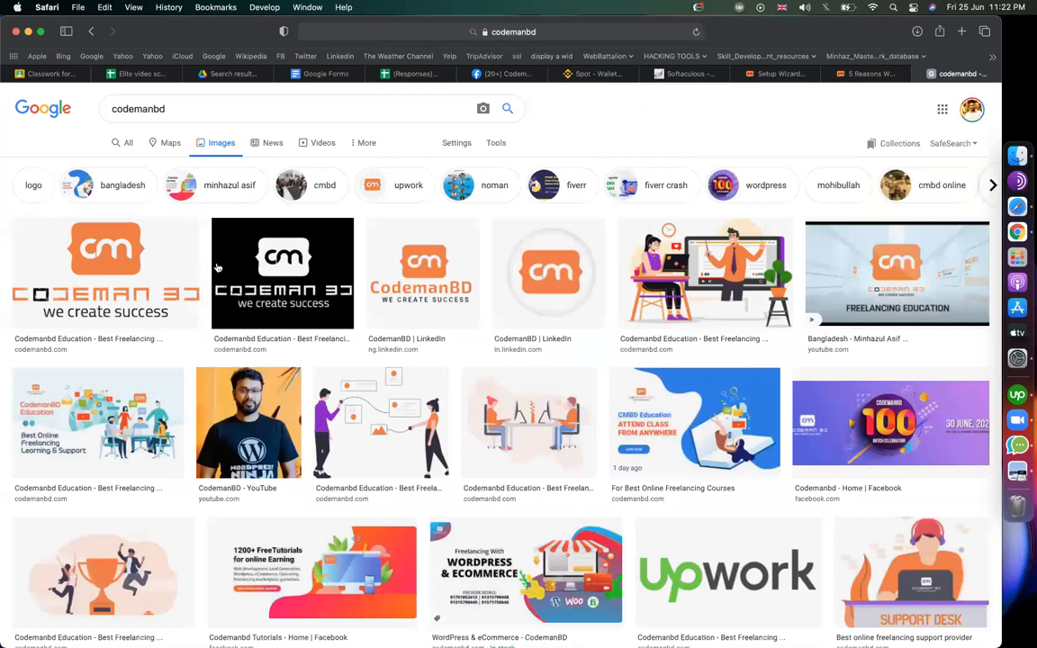
# - Return to the setup wizard, set the uploaded logo's alt text to "codemanbd logo", and use it as the Logo for Google
pyautogui.click(799, 75)
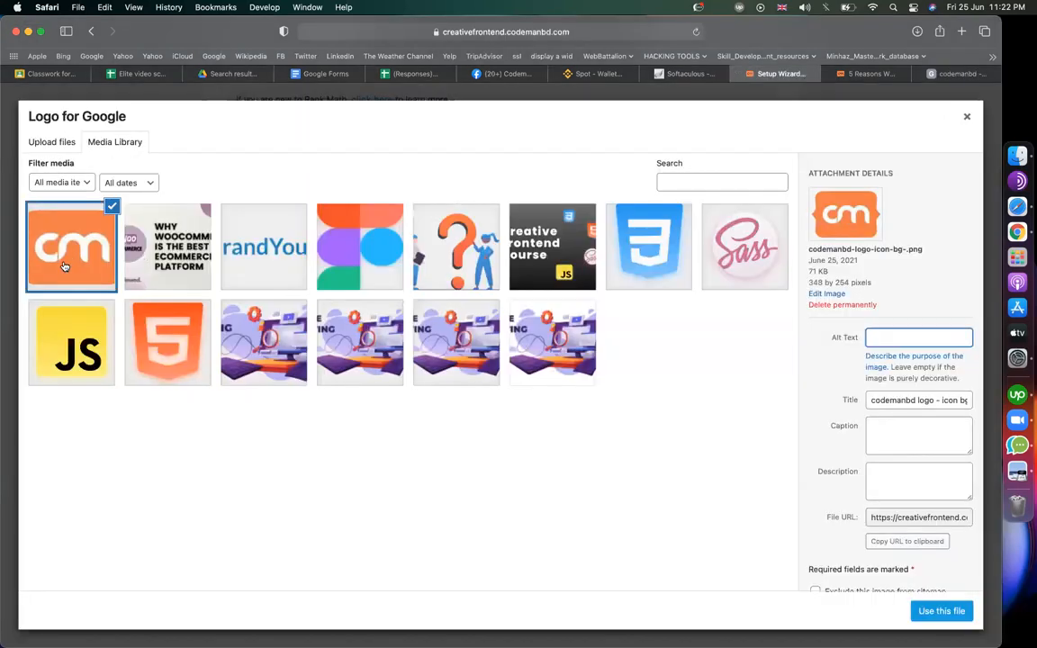
pyautogui.click(863, 338)
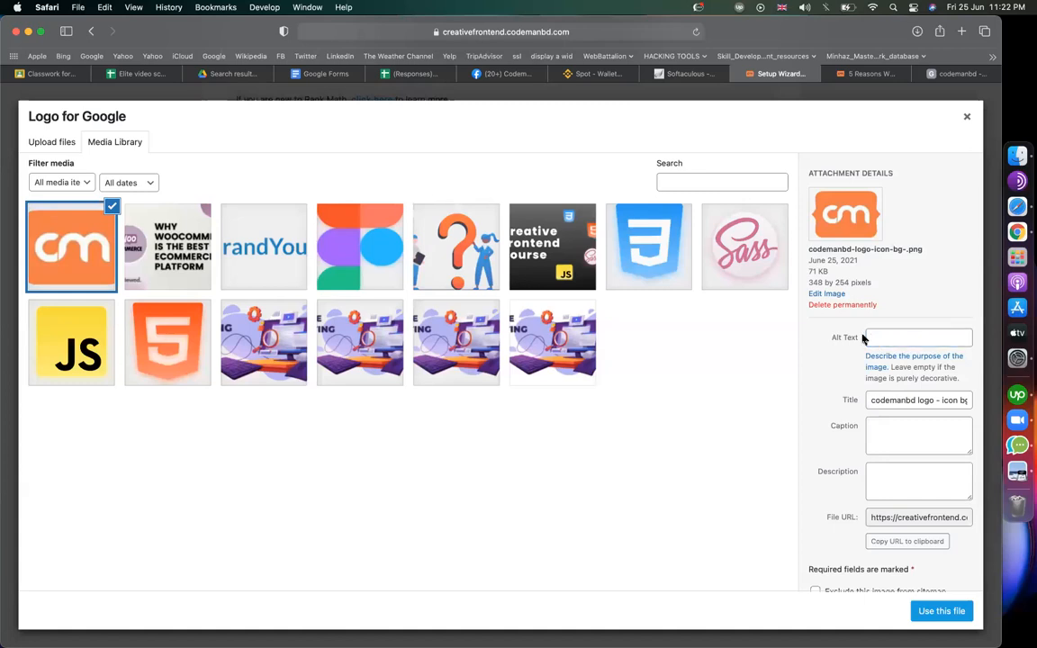
pyautogui.click(915, 336)
pyautogui.write('codemanbd logo')
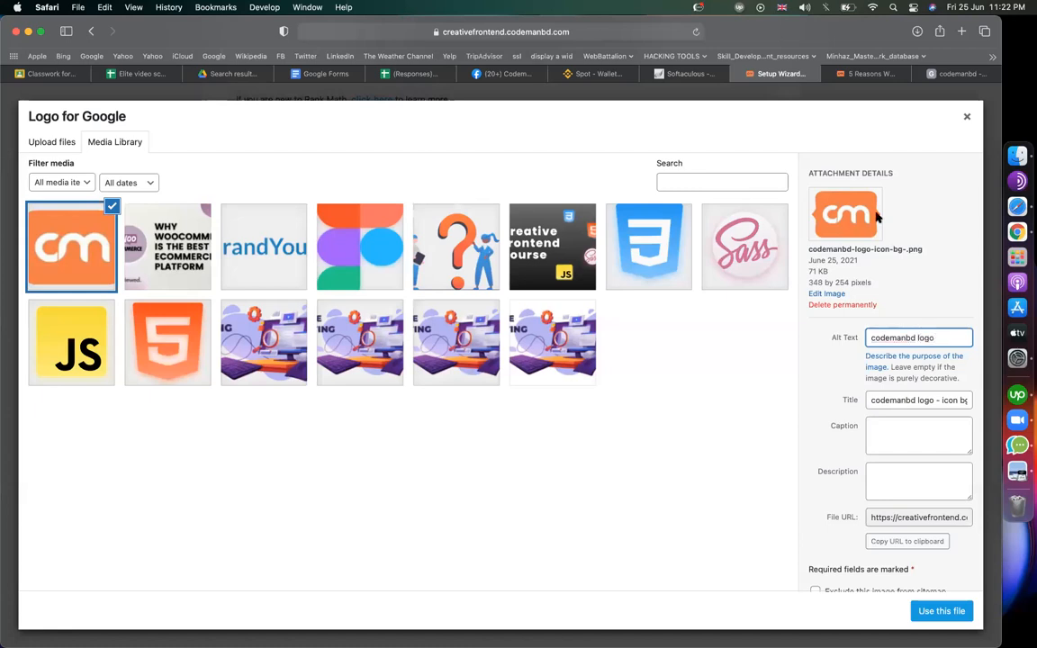
pyautogui.click(846, 334)
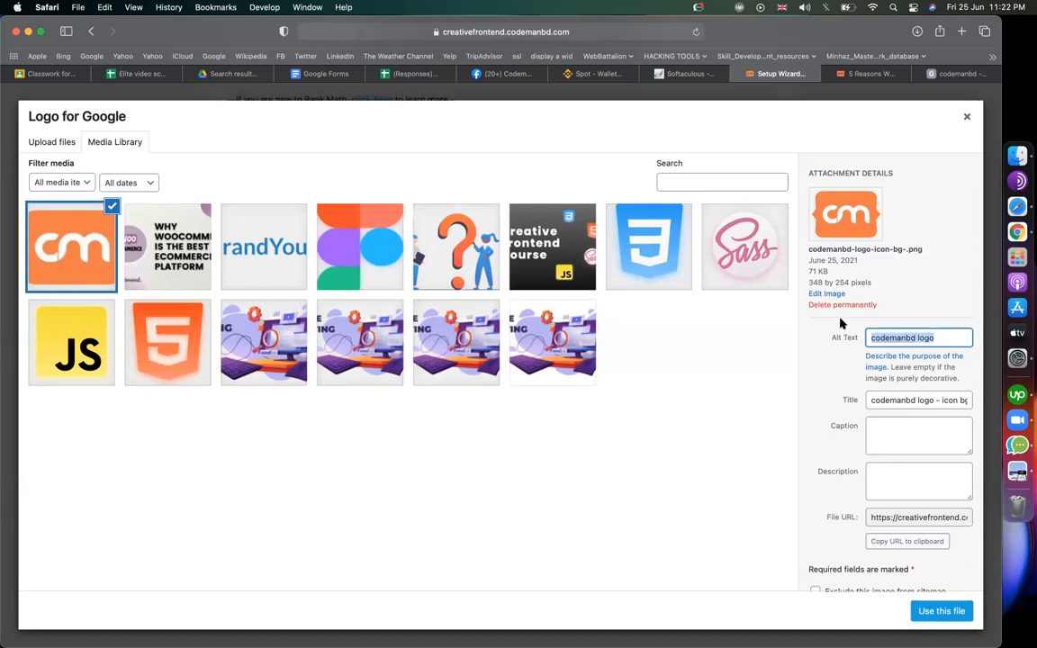
pyautogui.click(939, 612)
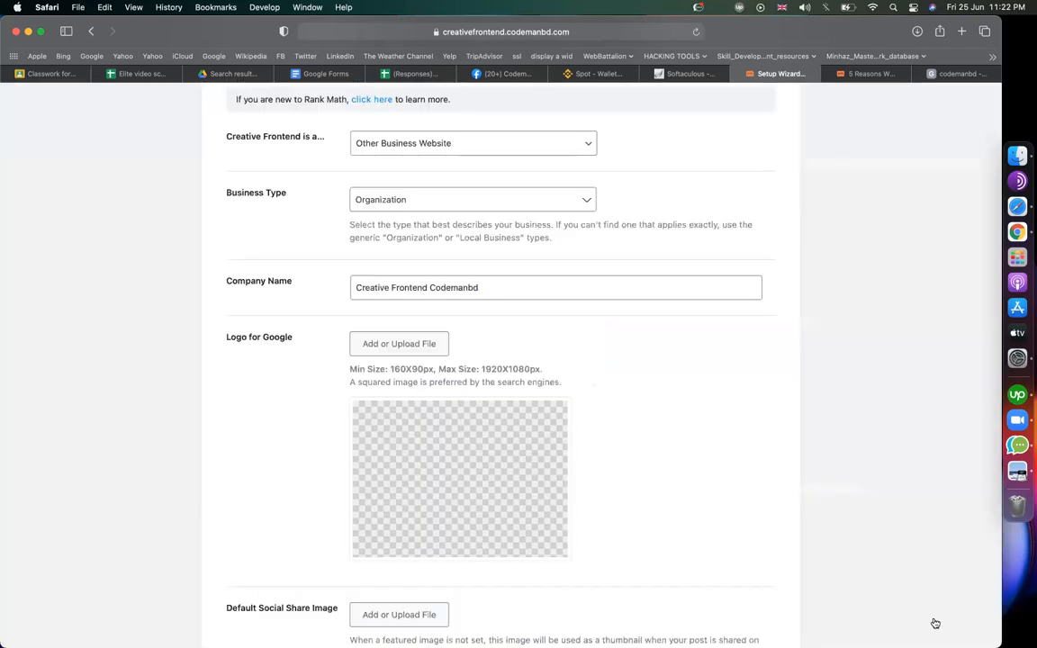
pyautogui.scroll(-3, 195, 519)
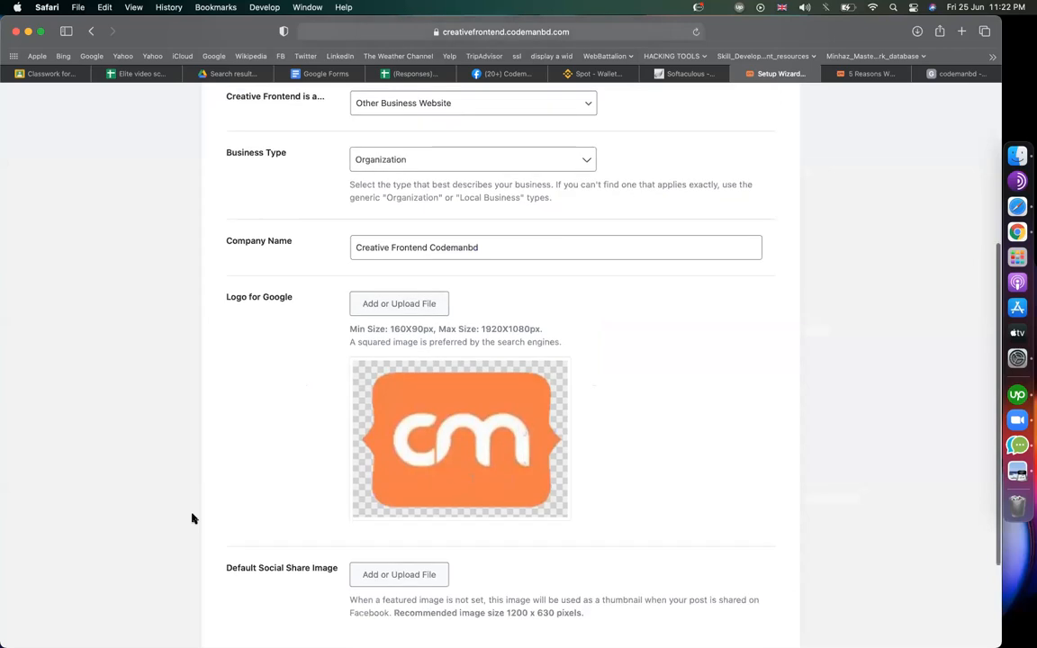
pyautogui.scroll(3, 296, 435)
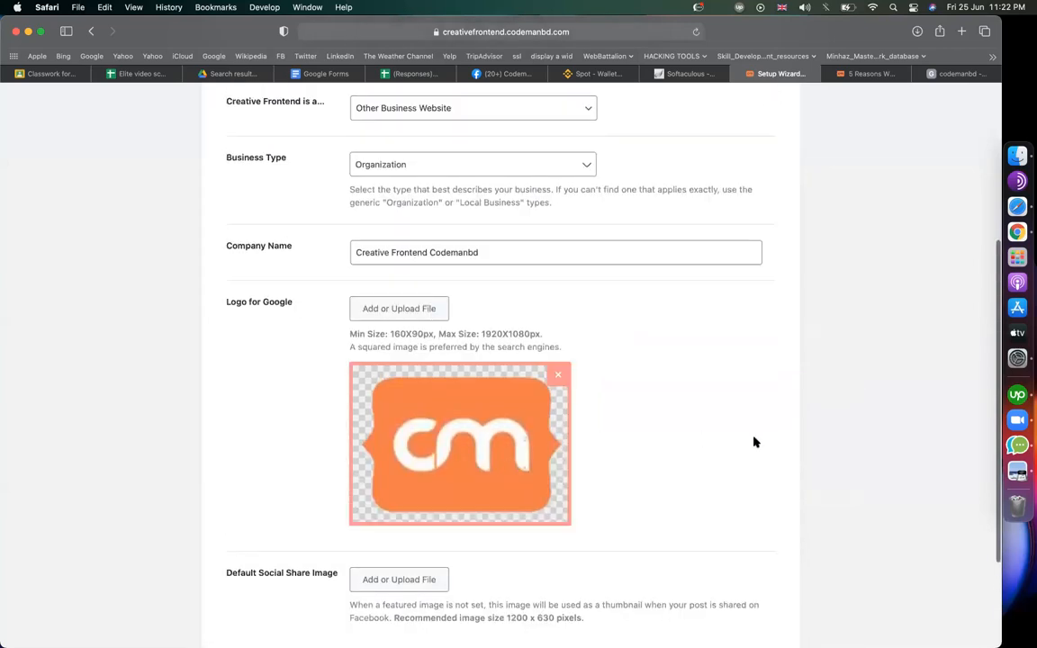
pyautogui.scroll(-3, 389, 386)
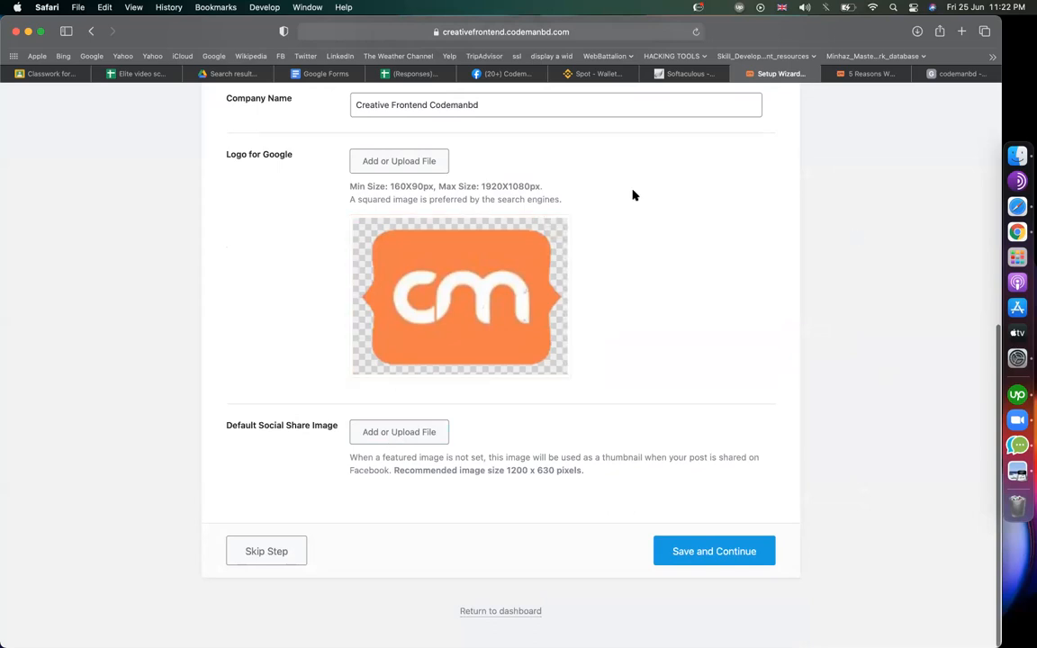
pyautogui.click(510, 33)
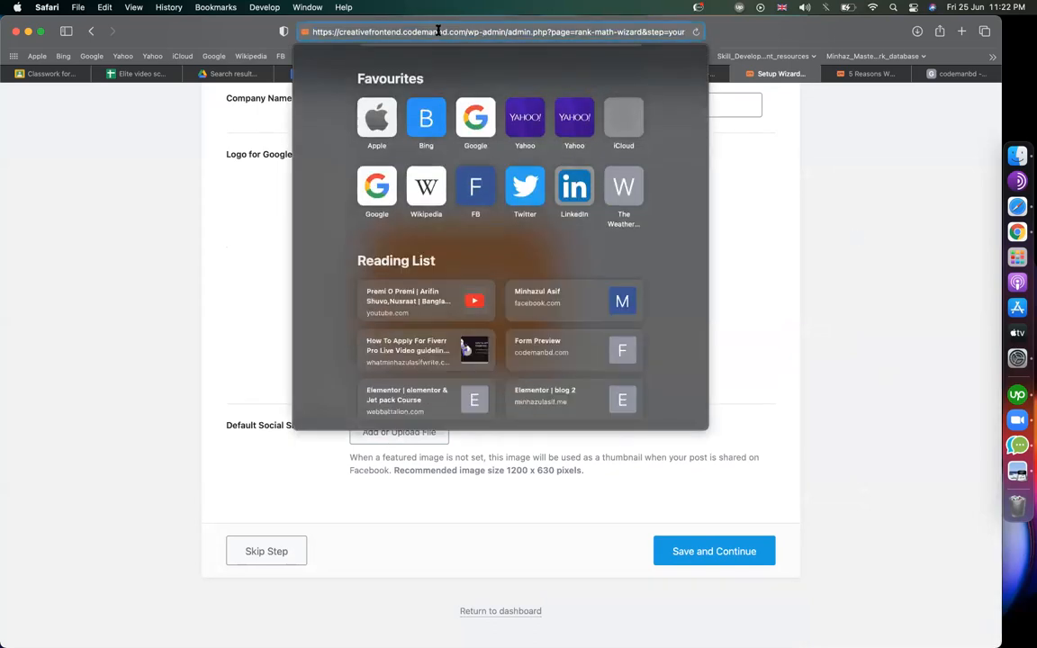
pyautogui.click(778, 196)
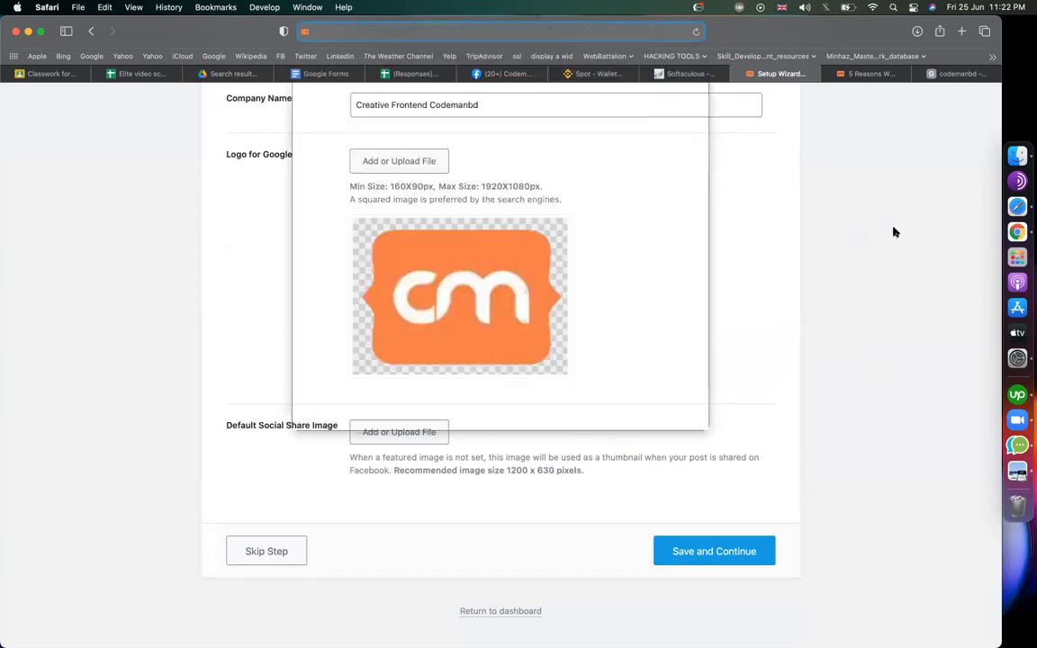
pyautogui.click(991, 510)
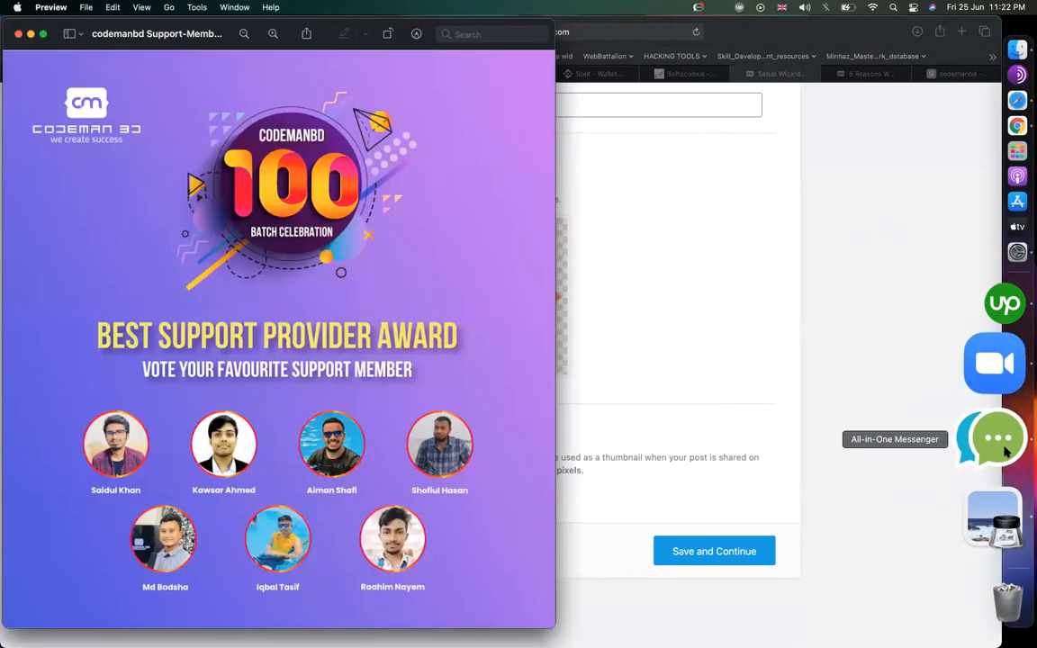
pyautogui.click(1007, 451)
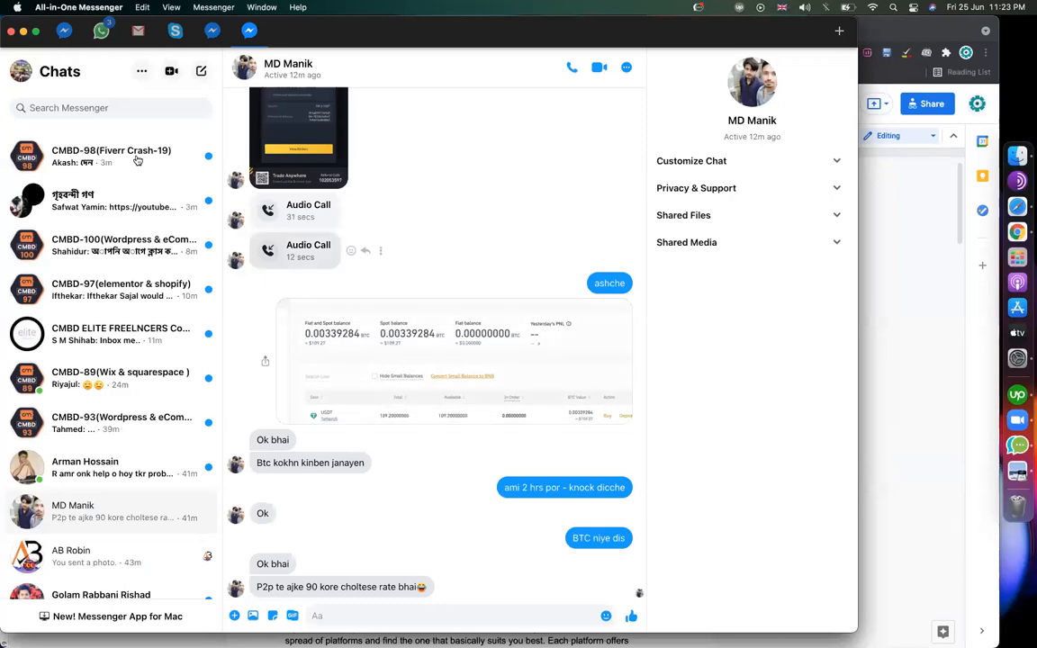
pyautogui.click(129, 256)
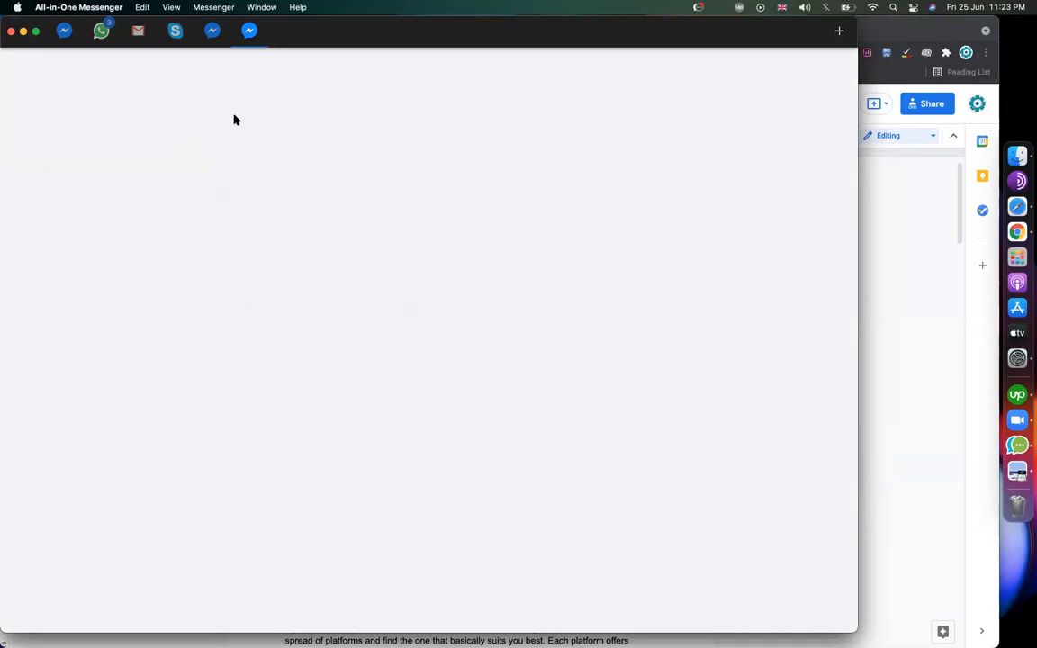
pyautogui.click(912, 211)
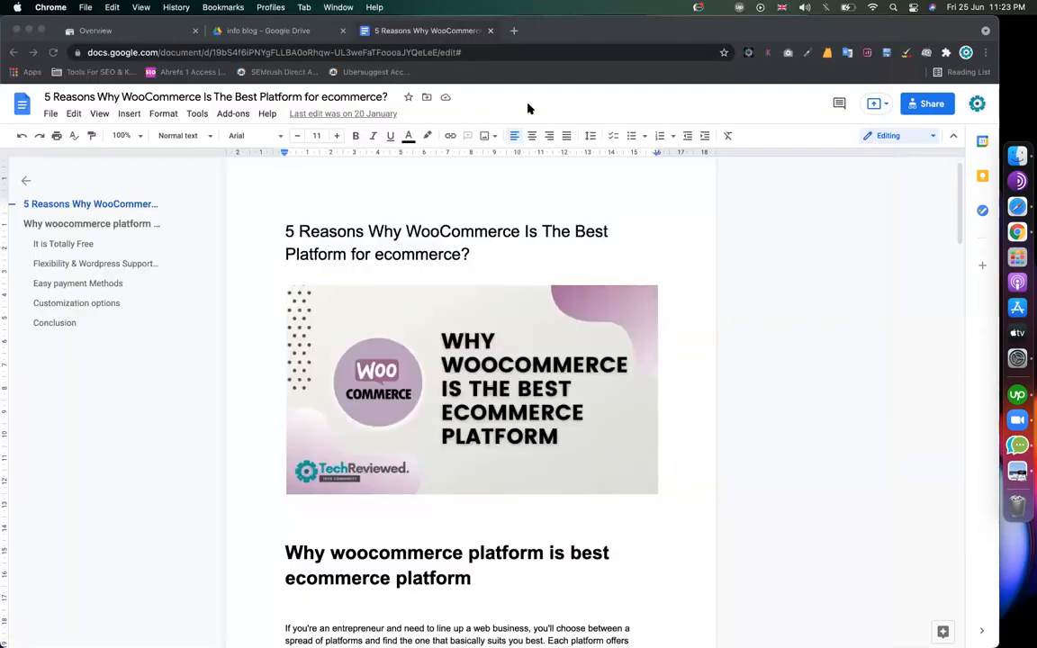
pyautogui.click(1007, 207)
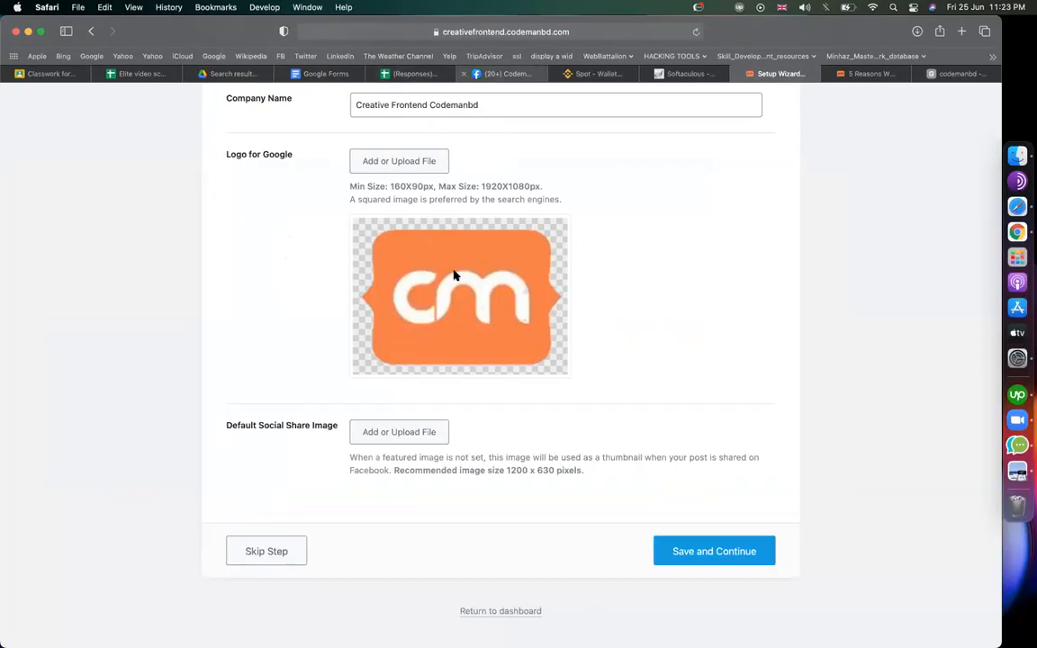
pyautogui.click(498, 74)
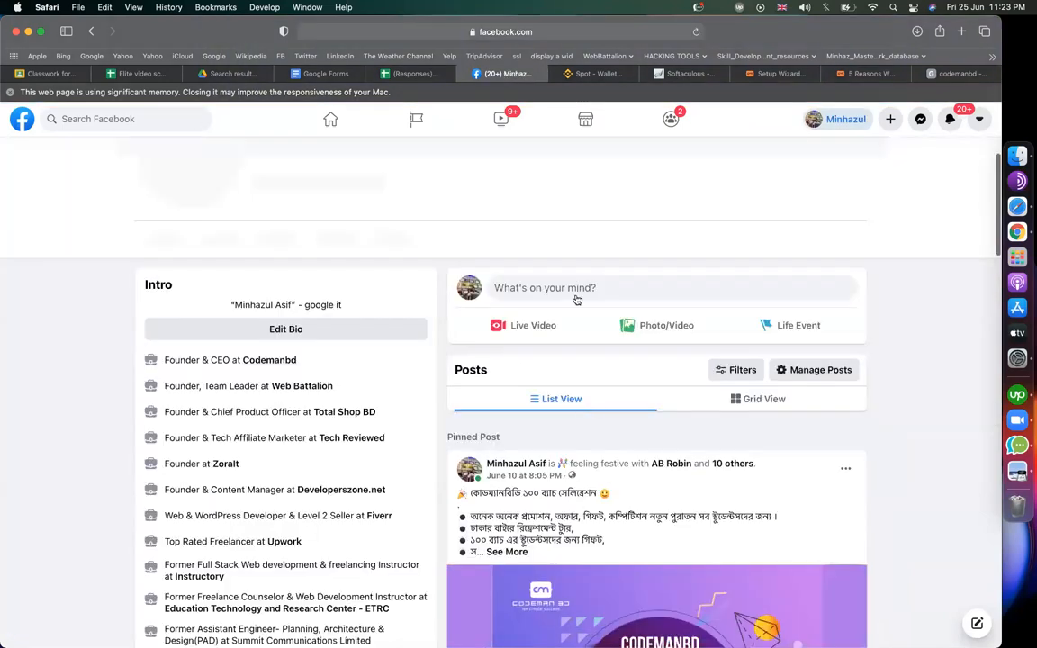
pyautogui.click(556, 291)
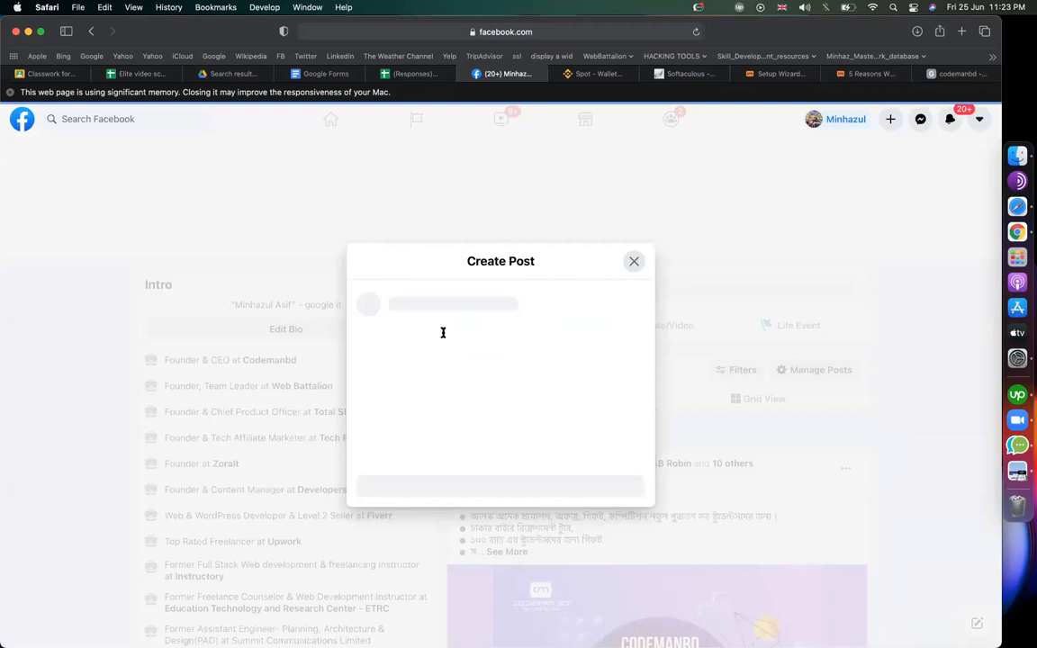
pyautogui.write('codemanbd.com')
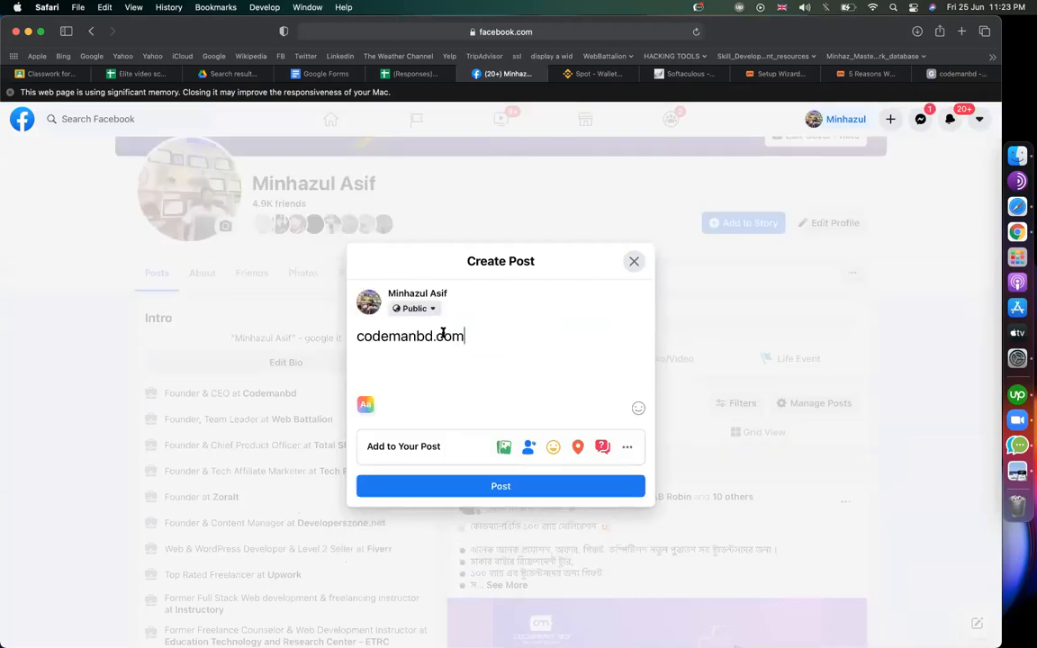
pyautogui.press('super+a')
pyautogui.press('Left')
pyautogui.write('www.')
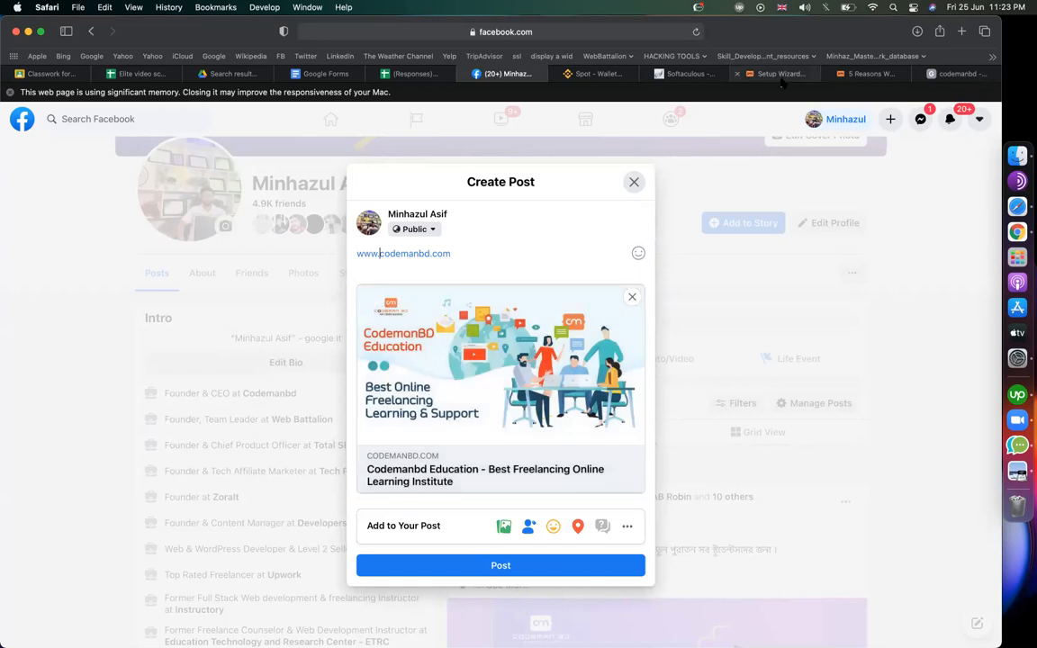
pyautogui.moveTo(317, 255); pyautogui.dragTo(452, 254)
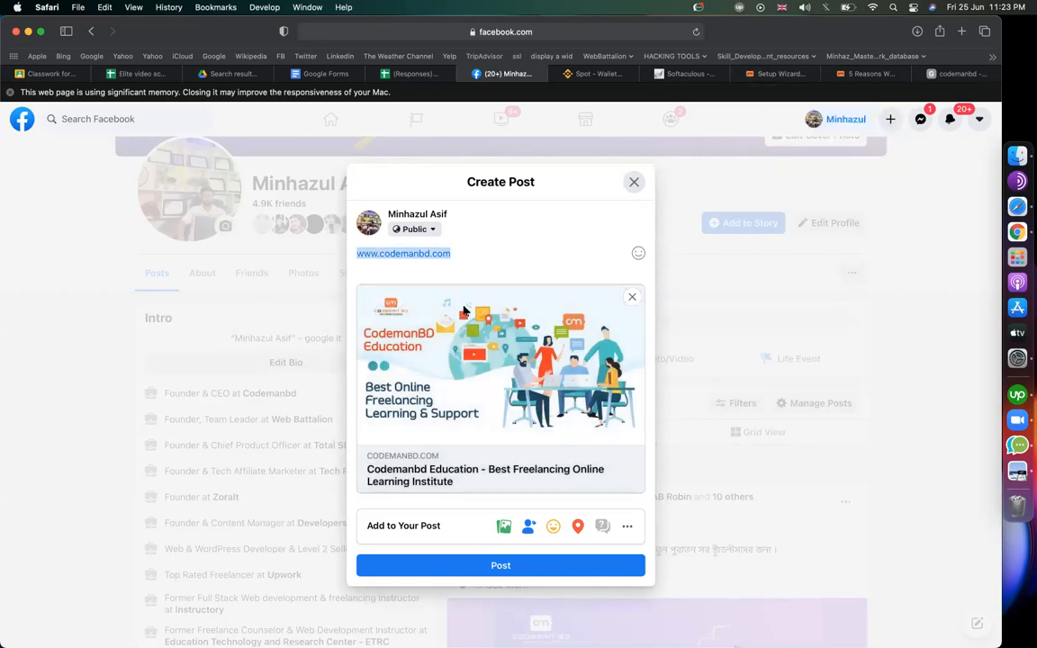
# - Return to the setup wizard and upload the "codemanbd banner" JPEG from the CodemanBD.com folder for the Default Social Share Image
pyautogui.click(776, 73)
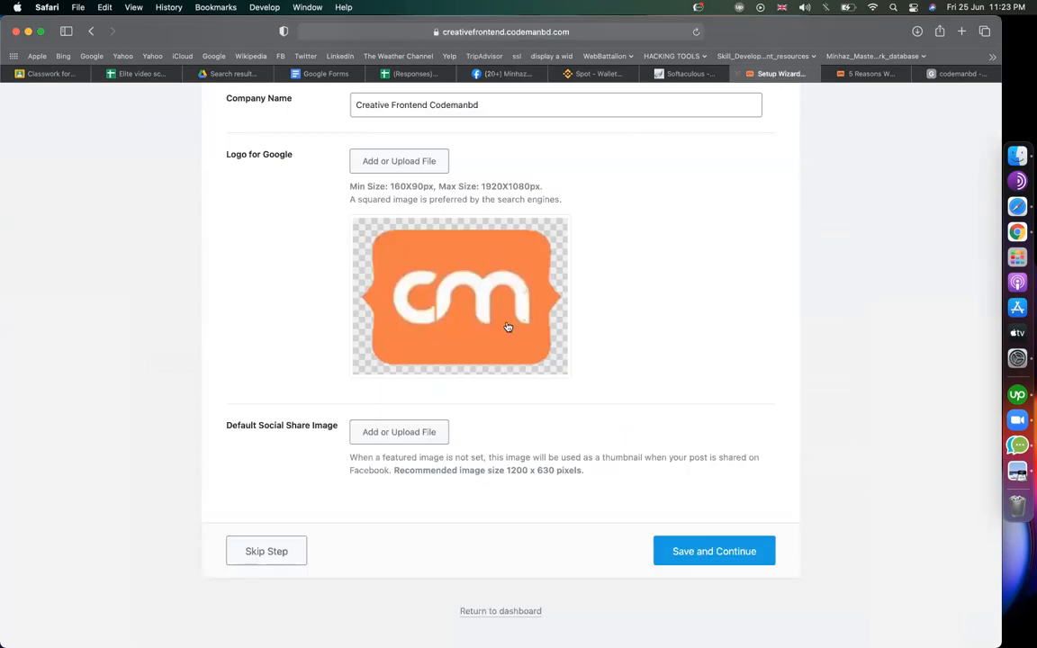
pyautogui.click(393, 430)
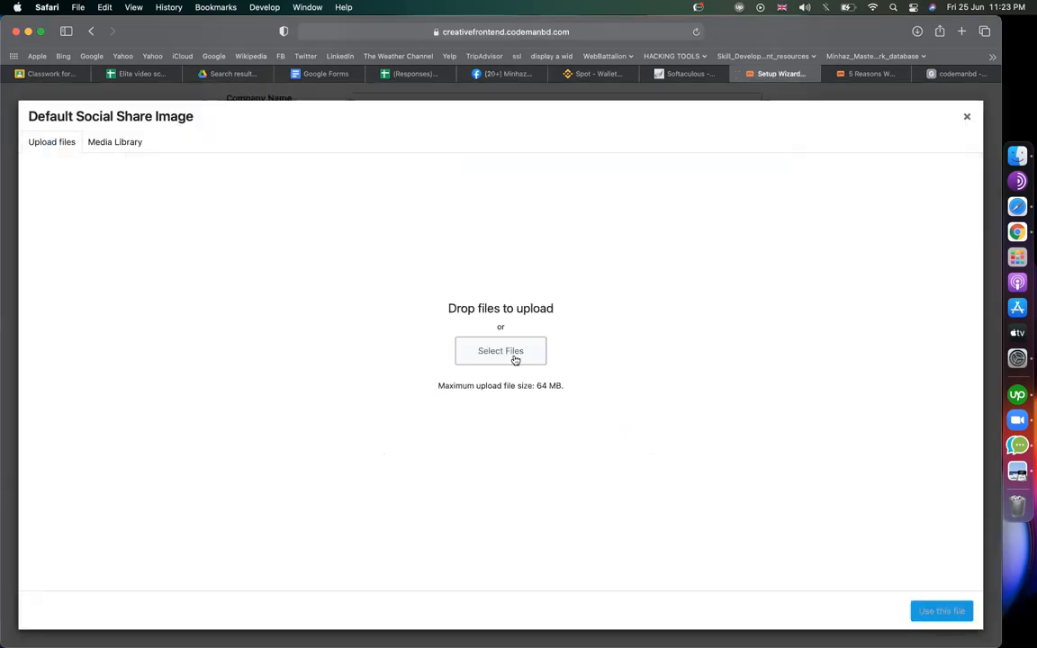
pyautogui.click(501, 351)
pyautogui.scroll(-5, 261, 337)
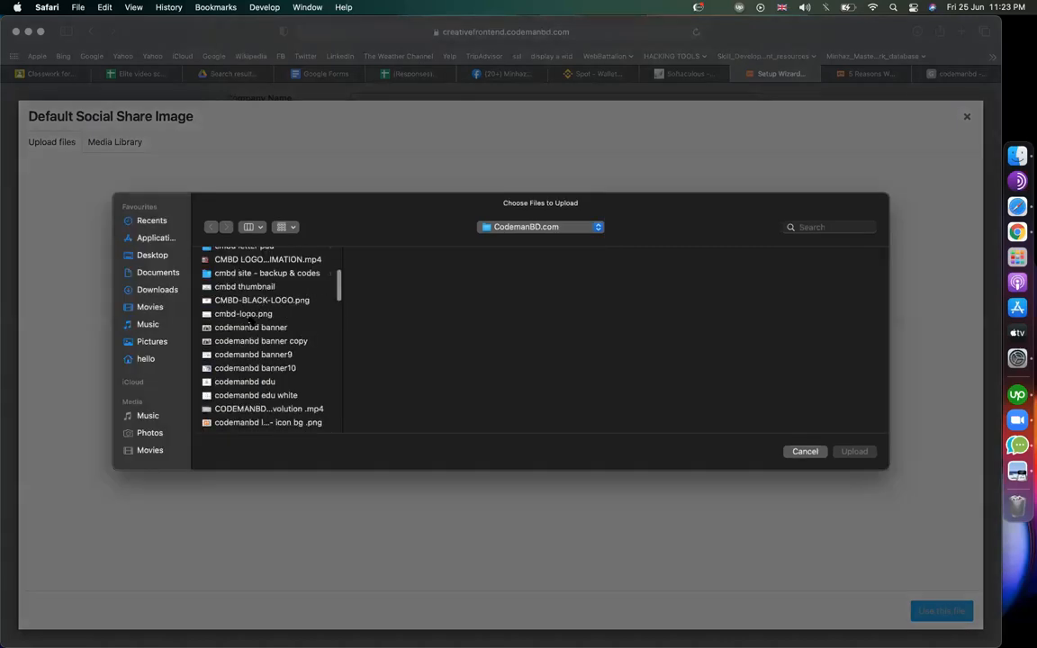
pyautogui.click(244, 314)
pyautogui.scroll(-5, 241, 307)
pyautogui.click(241, 306)
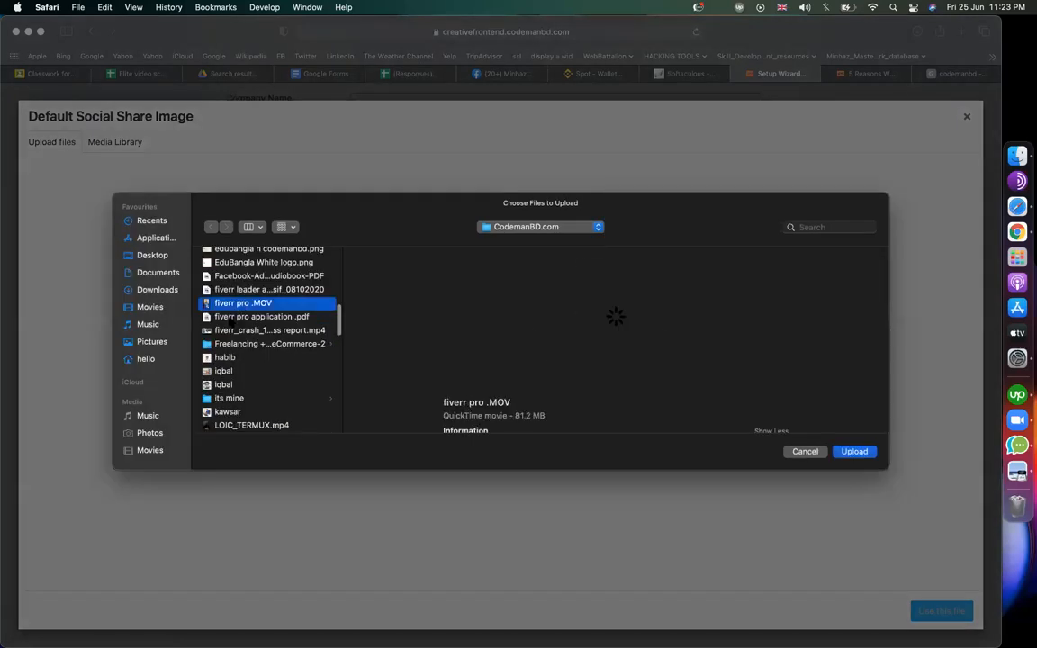
pyautogui.click(232, 276)
pyautogui.scroll(-1, 231, 315)
pyautogui.scroll(-6, 231, 319)
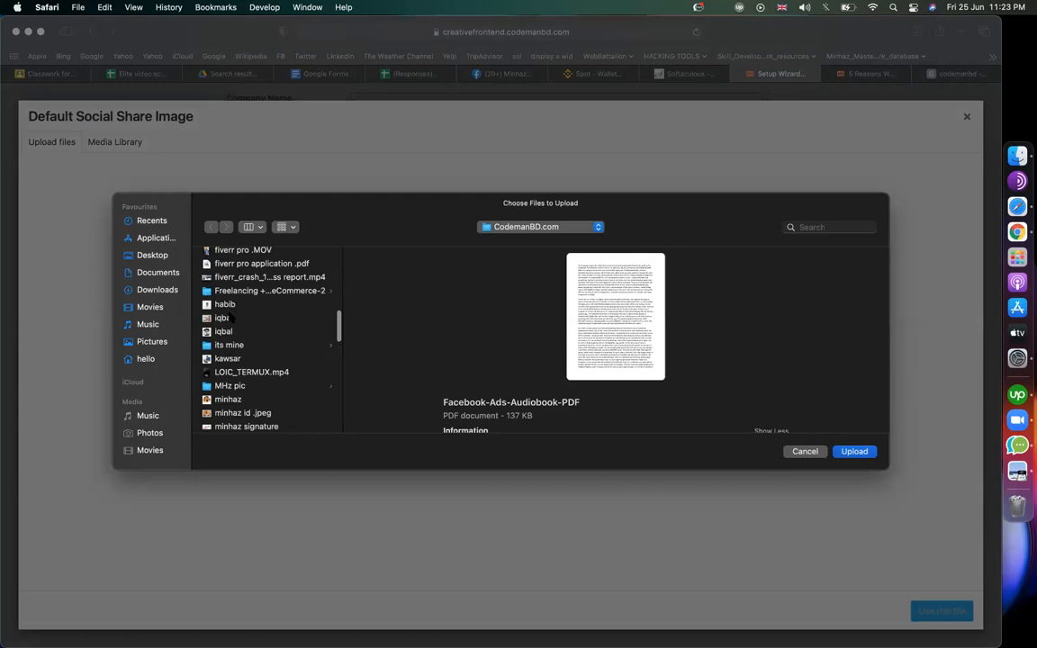
pyautogui.scroll(-5, 231, 317)
pyautogui.click(243, 328)
pyautogui.write('co')
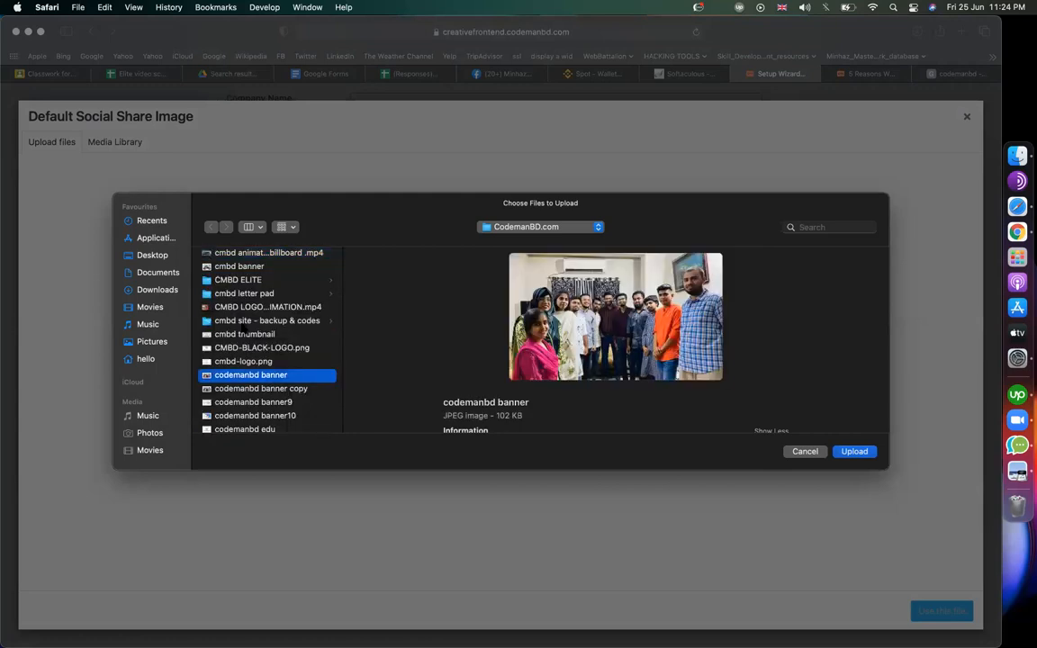
pyautogui.press('Return')
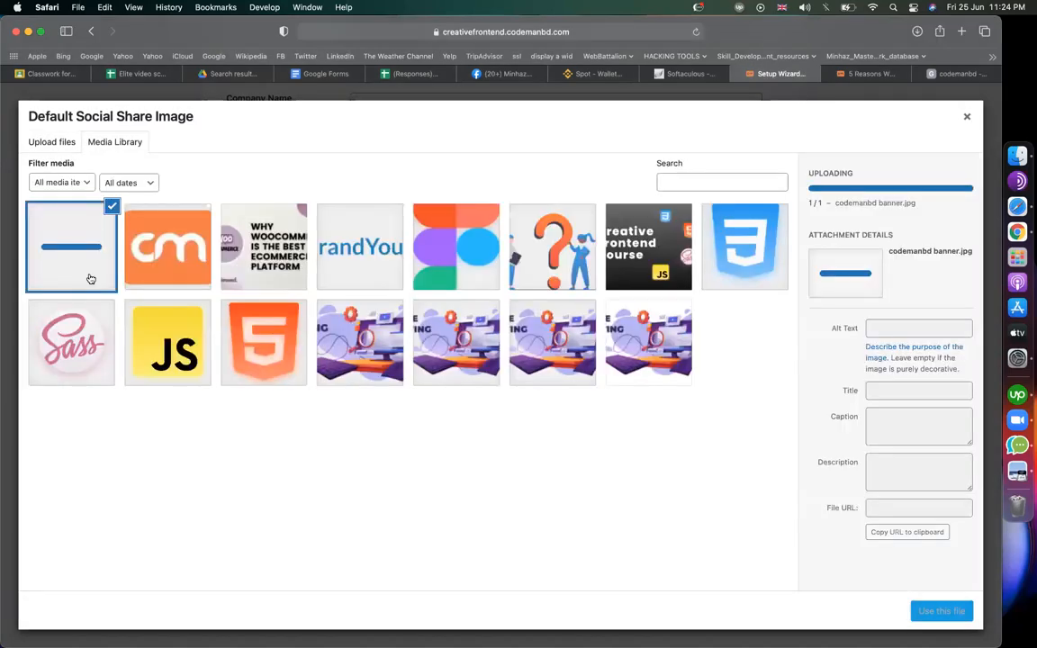
# - Set the uploaded banner's alt text to "codemanbd" and use it as the Default Social Share Image
pyautogui.click(946, 328)
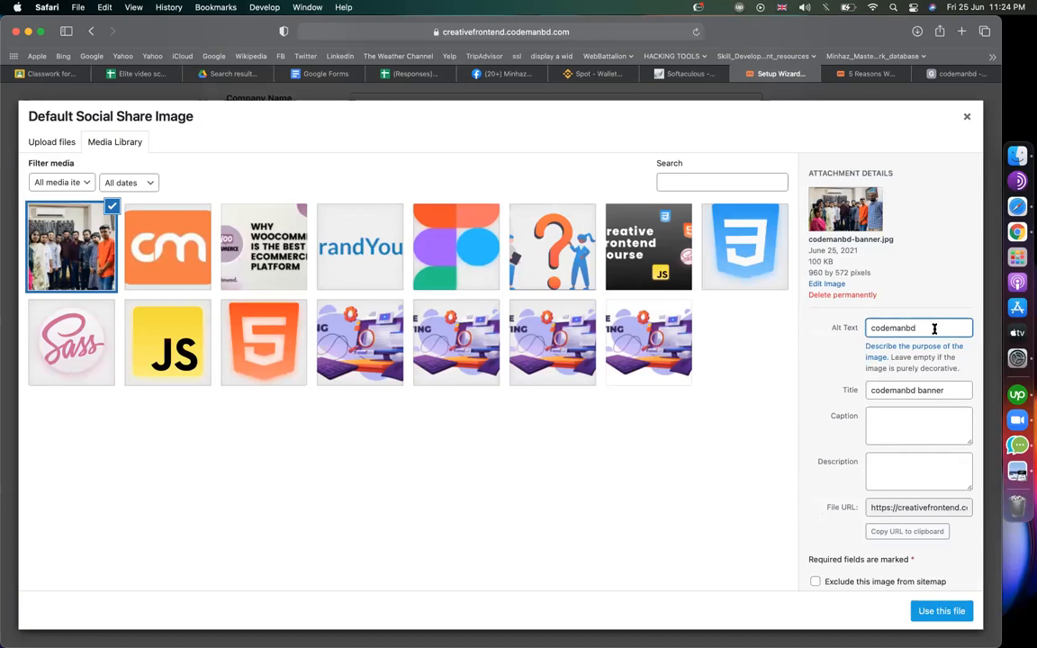
pyautogui.click(961, 620)
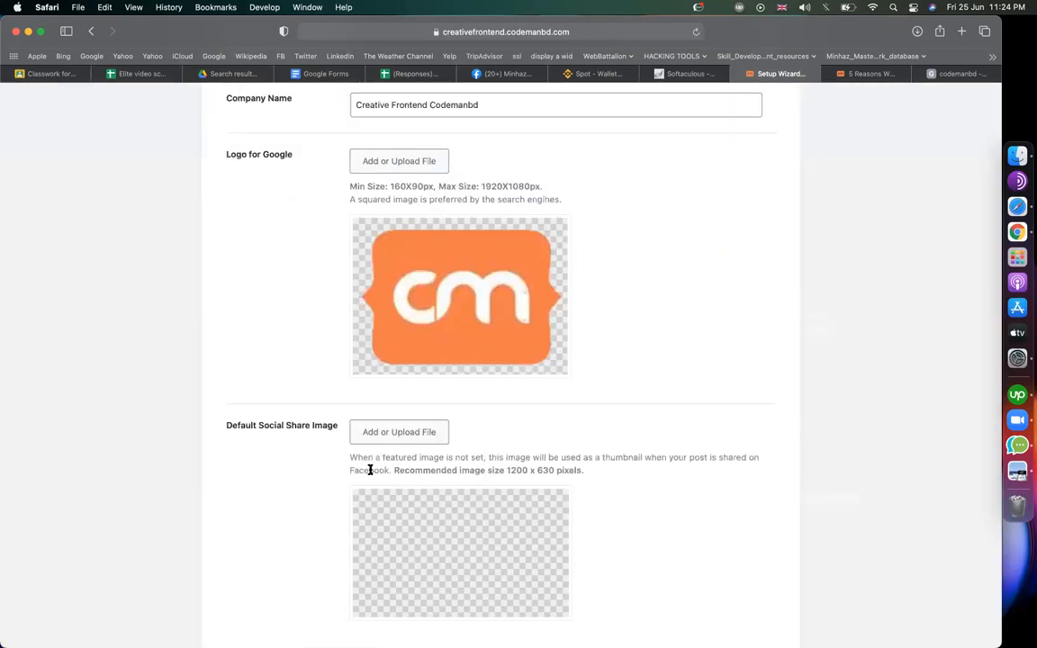
pyautogui.scroll(1, 424, 331)
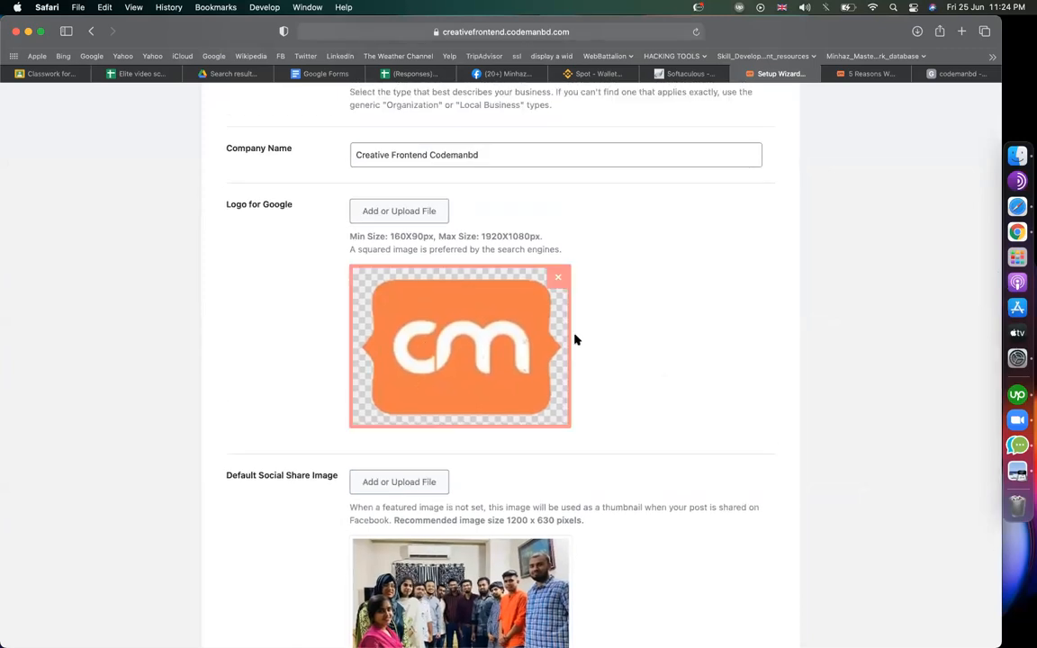
# - Save the site details and connect Google Services, allowing Rank Math SEO to access the signed-in Google account
pyautogui.scroll(-5, 743, 570)
pyautogui.click(721, 543)
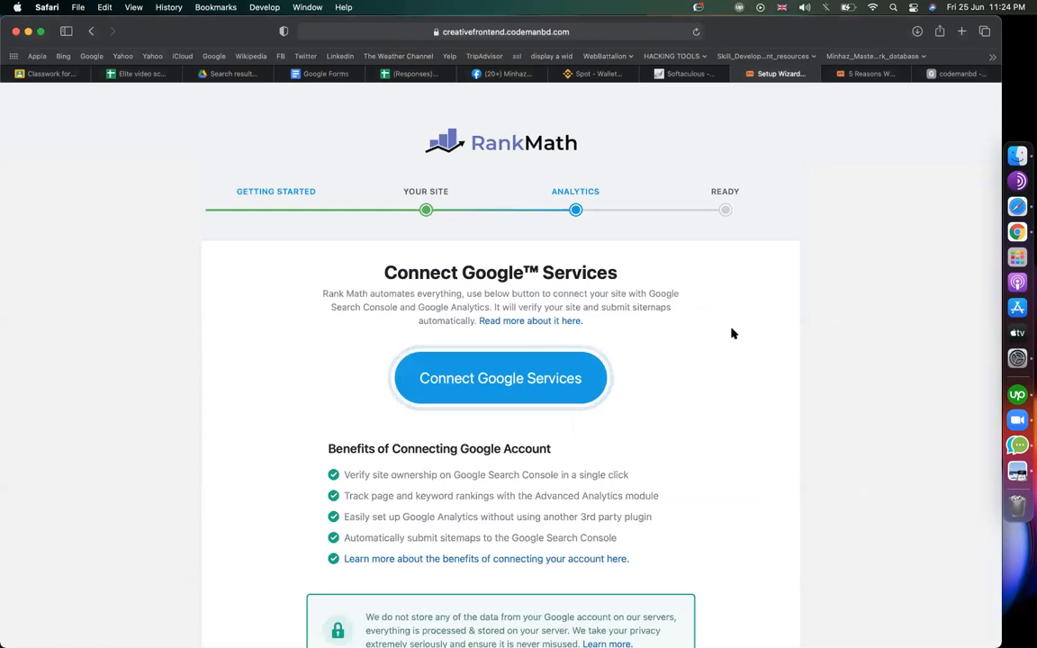
pyautogui.scroll(-2, 645, 392)
pyautogui.scroll(-1, 646, 392)
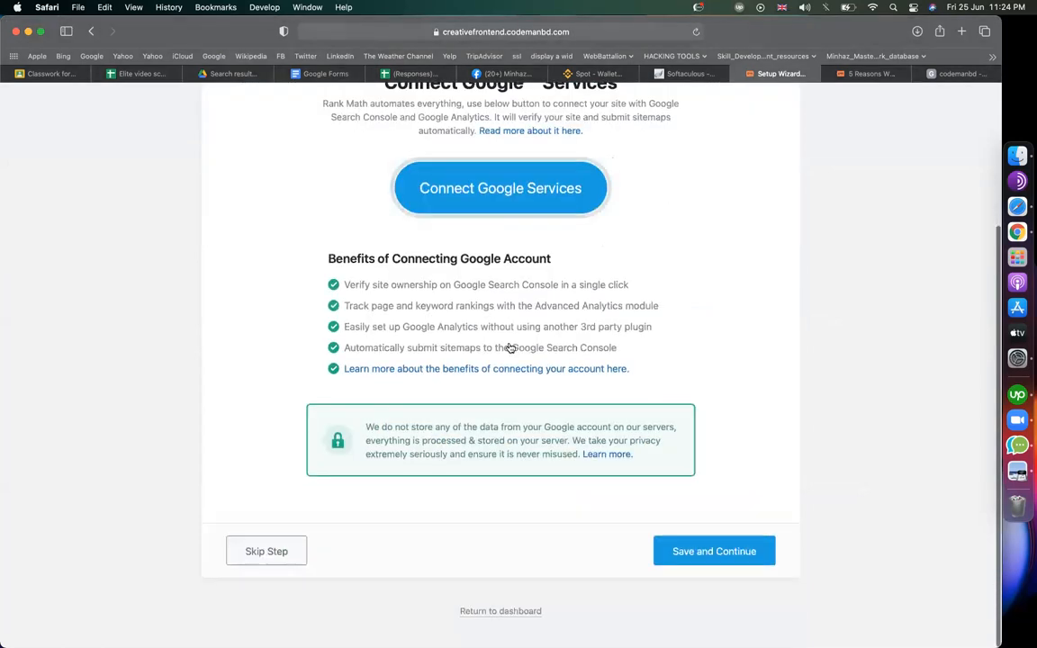
pyautogui.scroll(4, 532, 361)
pyautogui.click(532, 361)
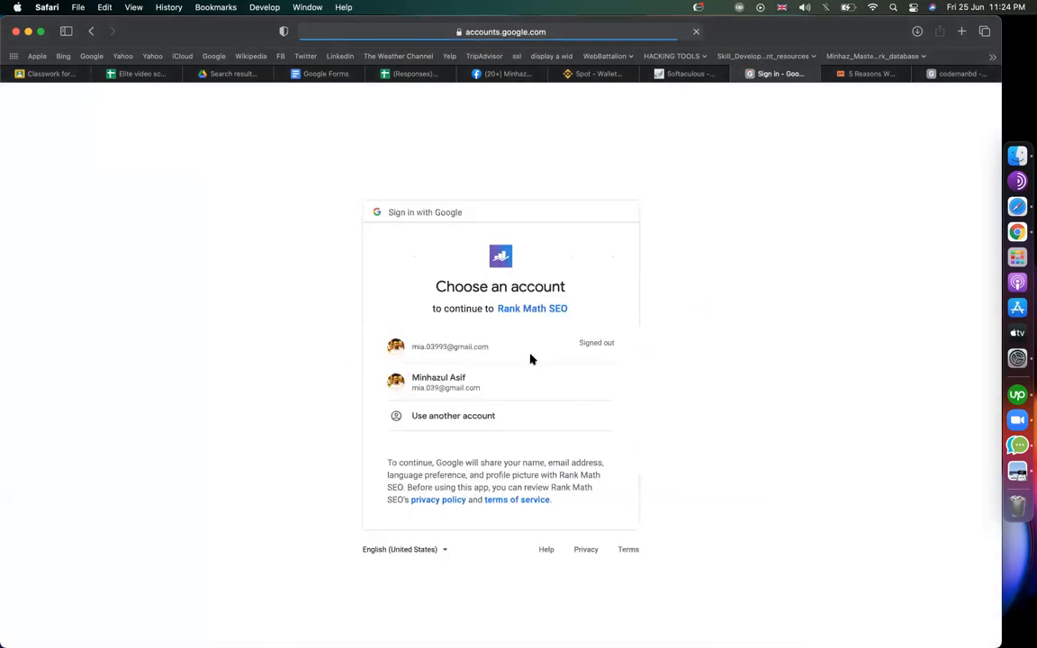
pyautogui.click(456, 385)
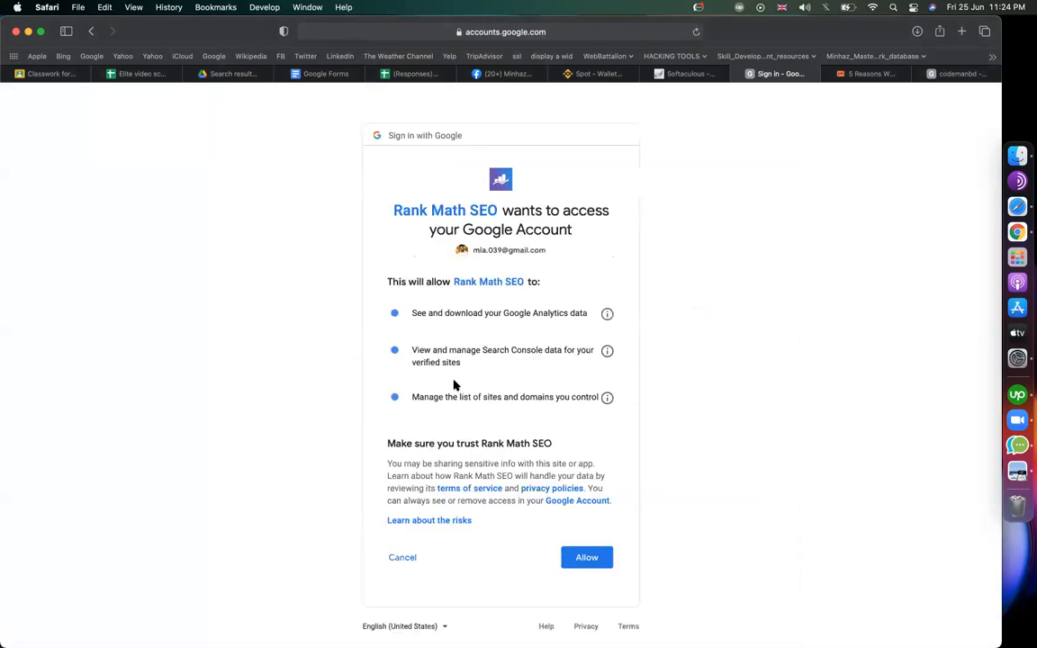
pyautogui.click(585, 554)
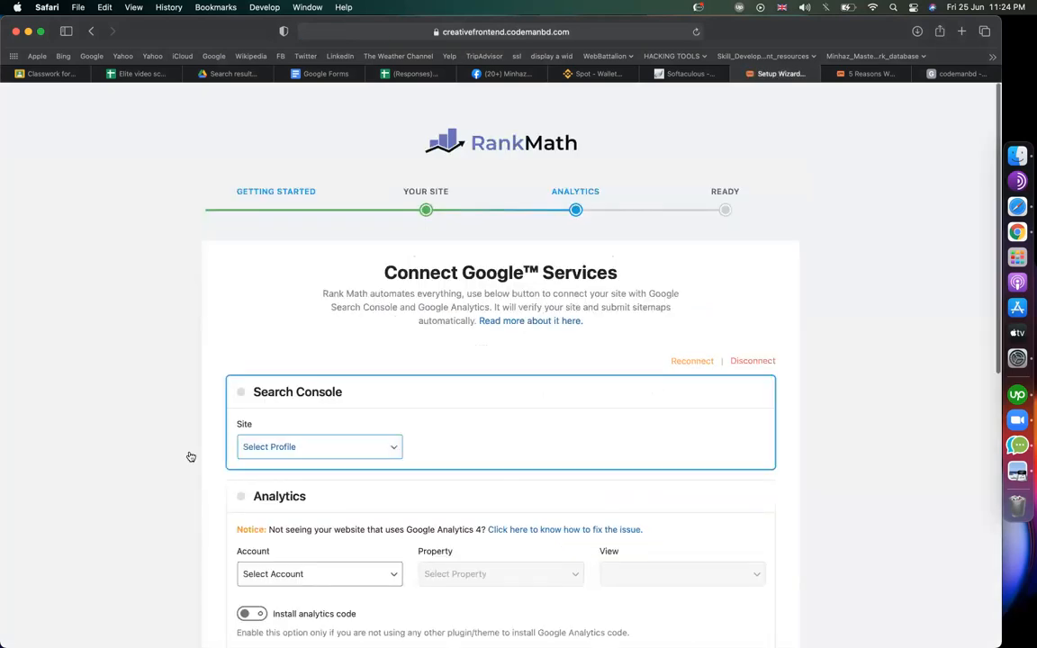
# - Review the Search Console, Analytics, AdSense and Email Reports settings, save them, and exit the completed setup wizard
pyautogui.scroll(5, 229, 452)
pyautogui.scroll(-5, 457, 394)
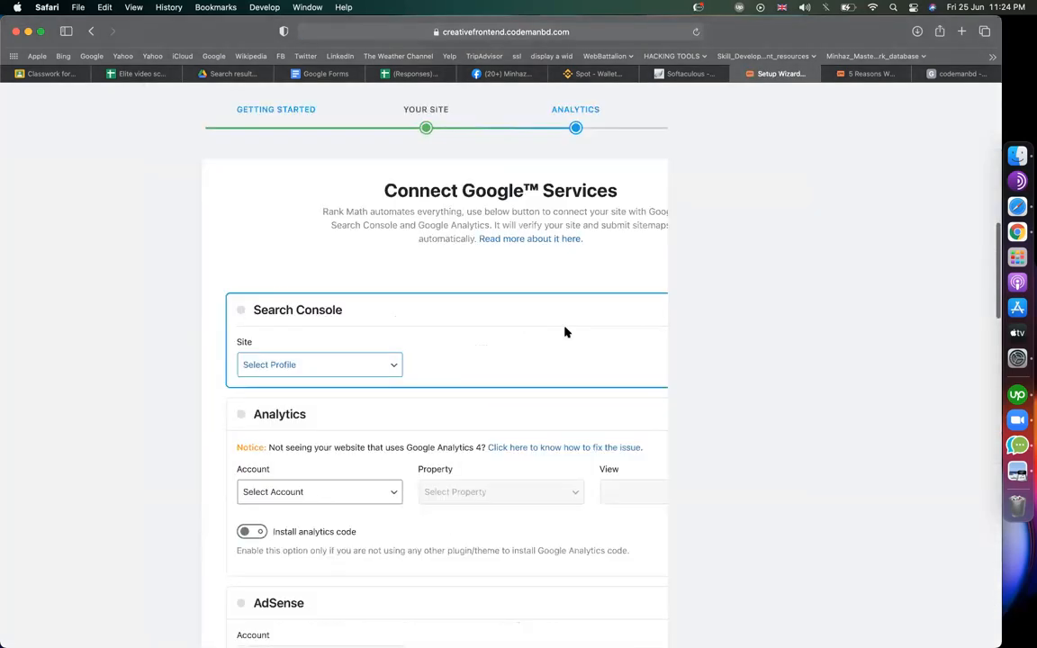
pyautogui.scroll(-5, 564, 332)
pyautogui.scroll(4, 338, 320)
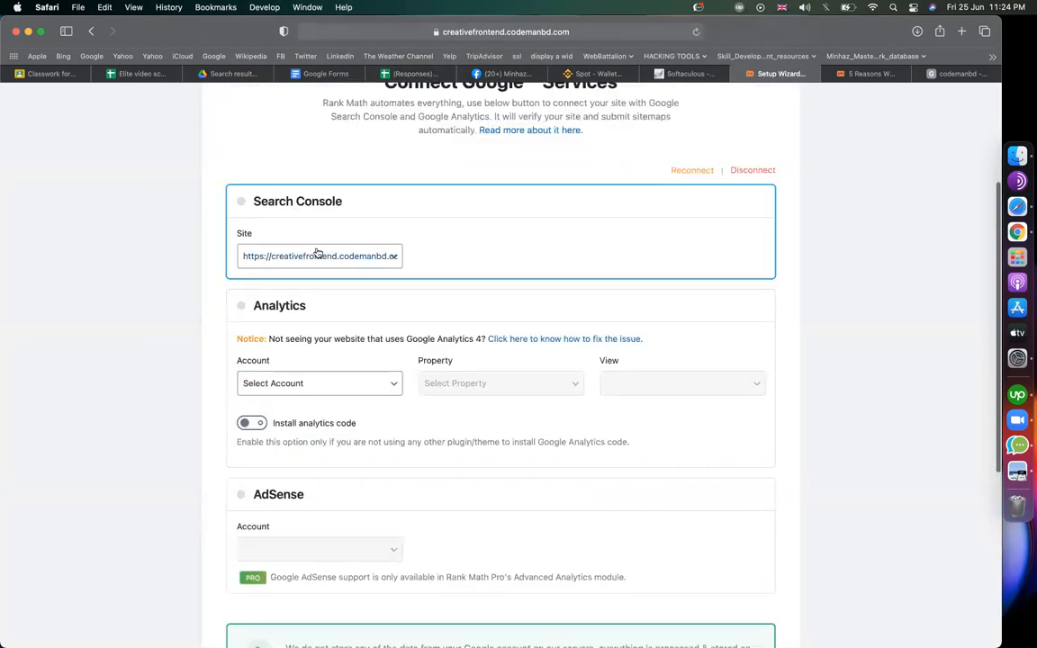
pyautogui.scroll(-6, 317, 255)
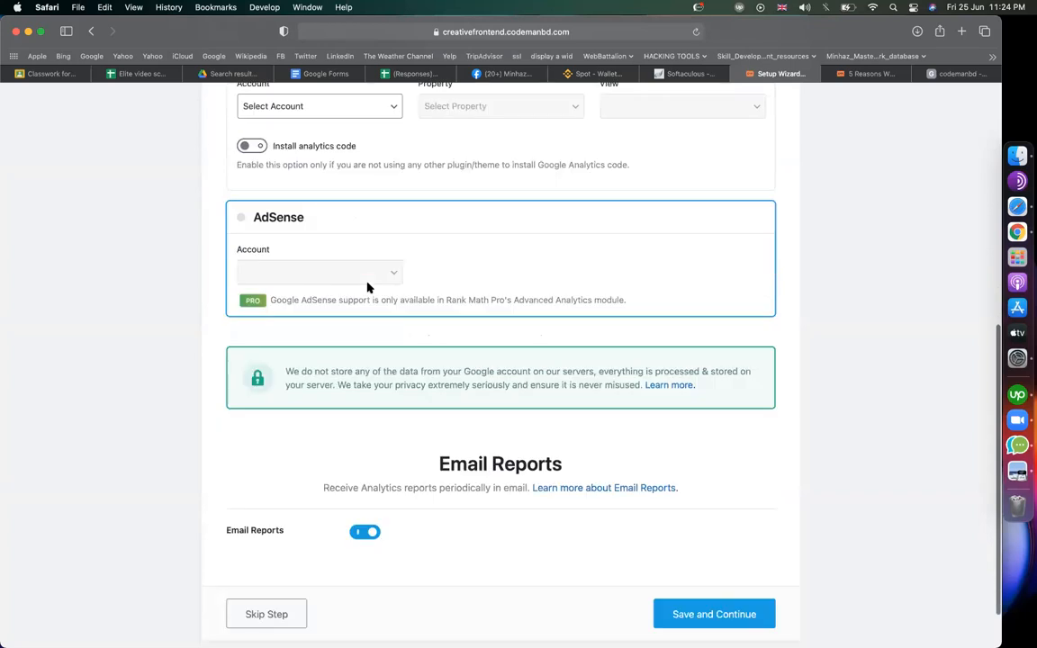
pyautogui.scroll(3, 367, 287)
pyautogui.scroll(-2, 433, 329)
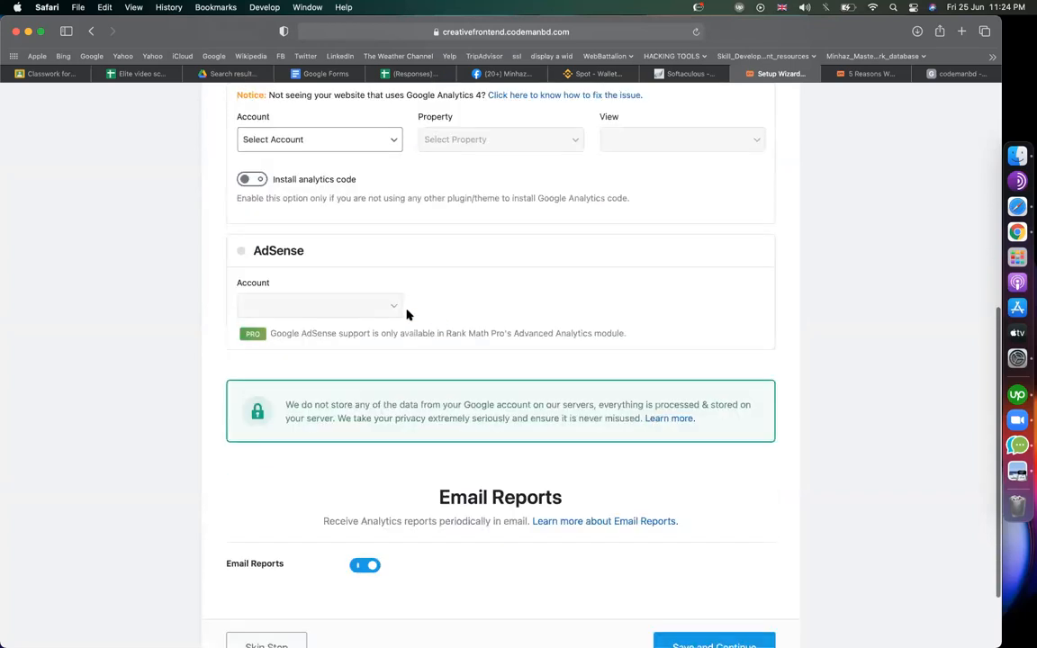
pyautogui.scroll(-2, 737, 535)
pyautogui.click(677, 552)
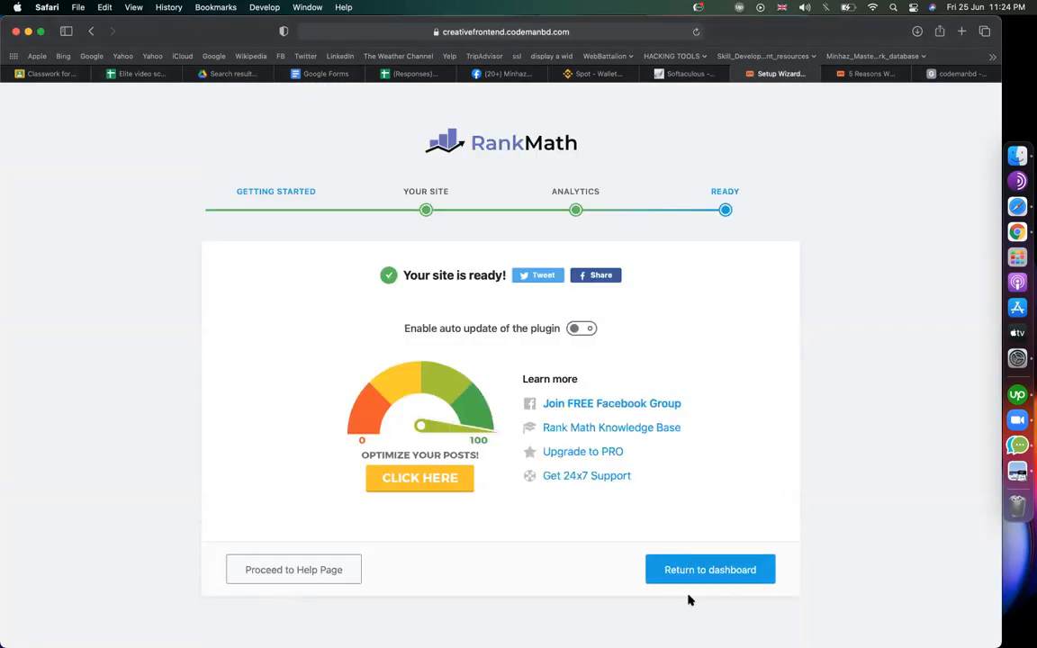
pyautogui.click(666, 574)
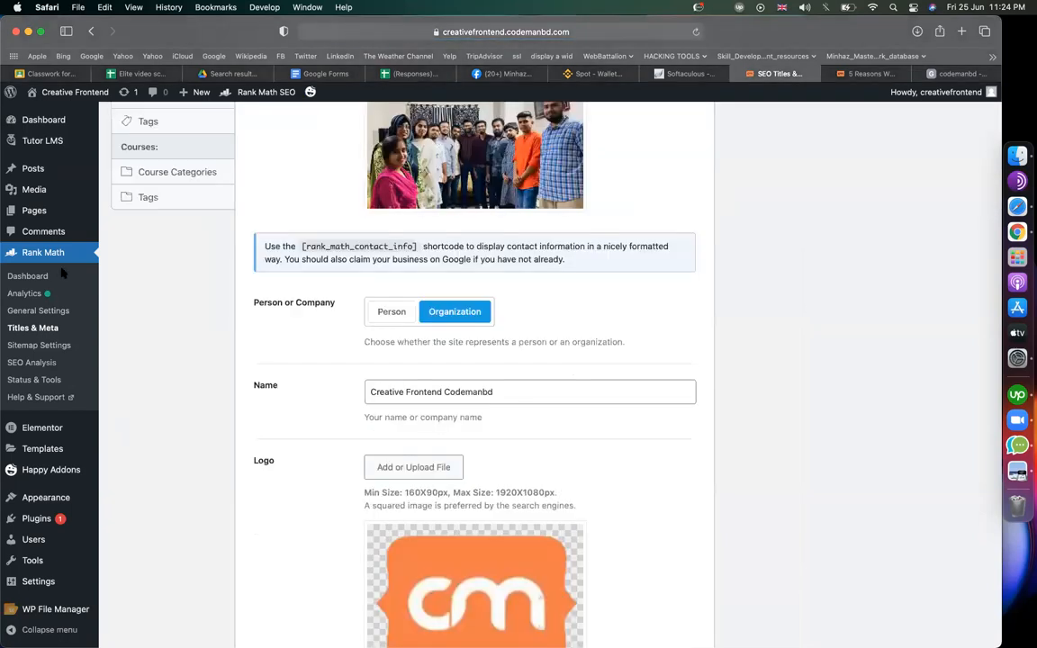
# - Open the Rank Math dashboard to examine its available modules
pyautogui.click(39, 279)
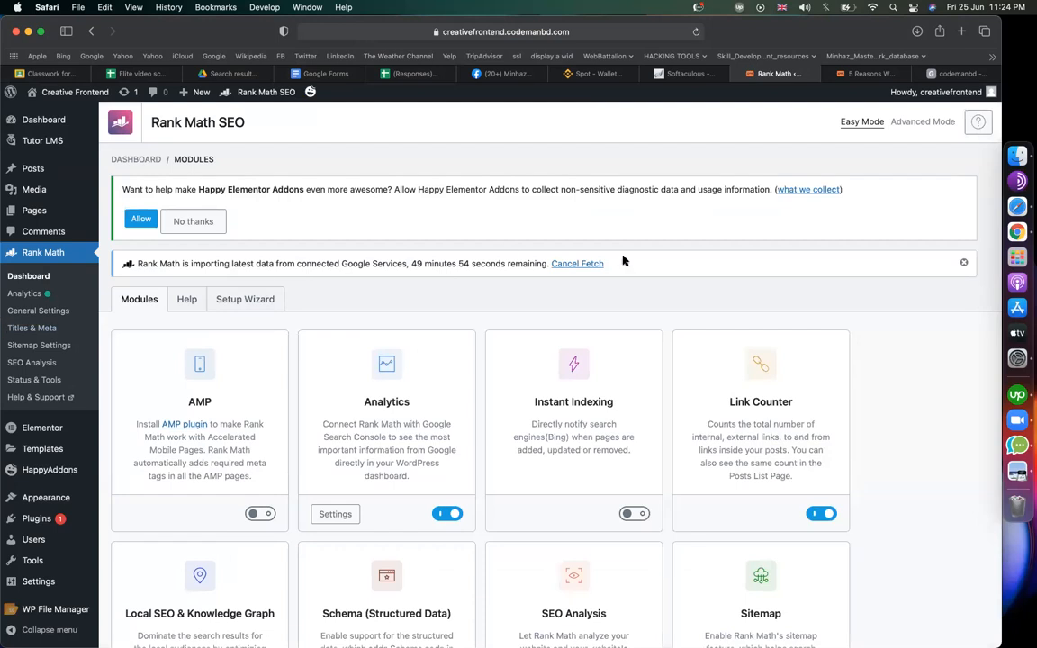
pyautogui.scroll(2, 408, 434)
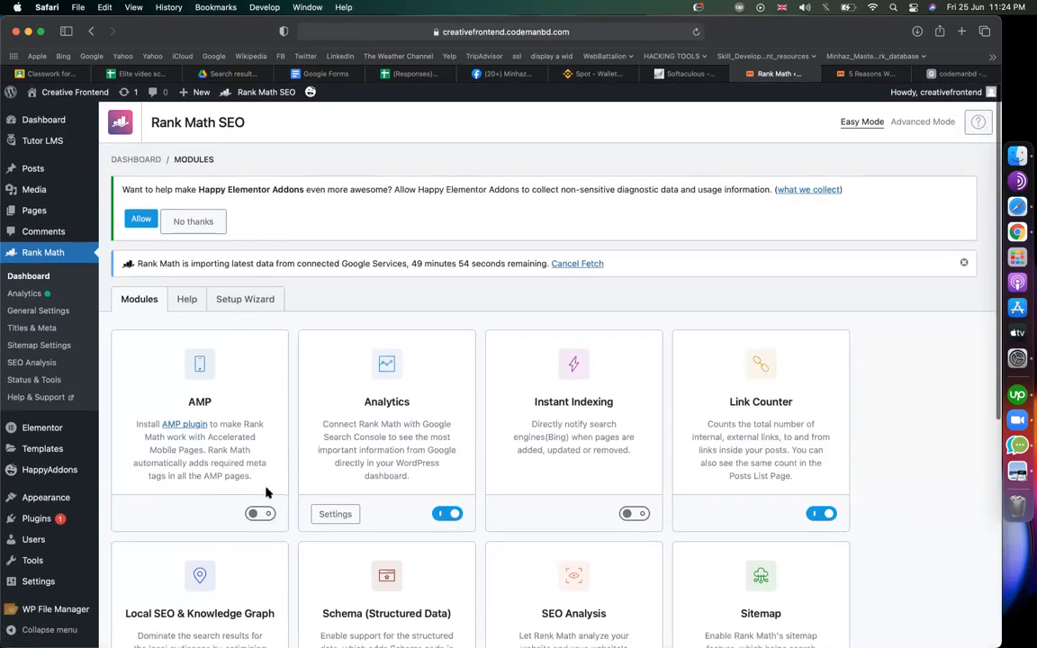
pyautogui.scroll(-10, 225, 450)
pyautogui.scroll(10, 224, 450)
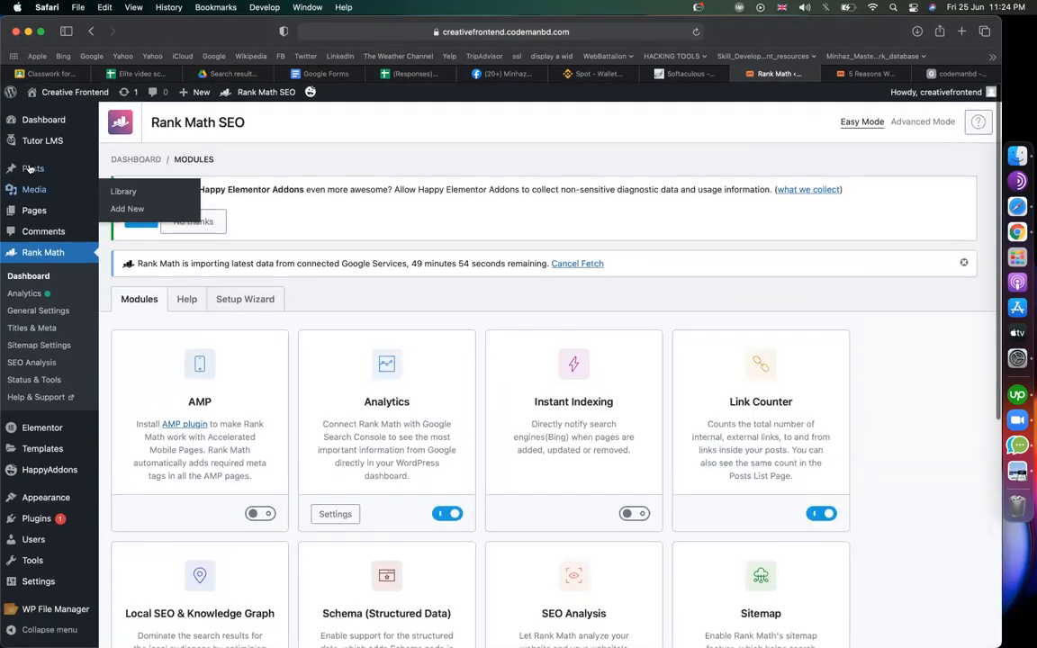
# - Open the post "5 Reasons Why WooCommerce Is The Best Platform for ecommerce?" for editing and allow Happy Elementor Addons' data collection
pyautogui.click(30, 169)
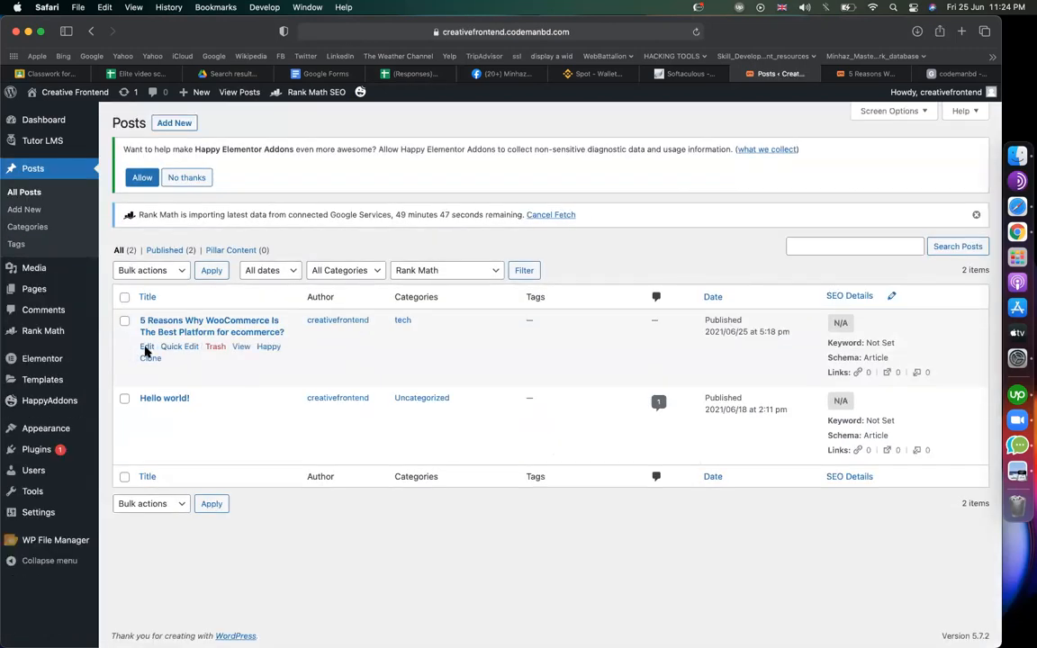
pyautogui.click(146, 349)
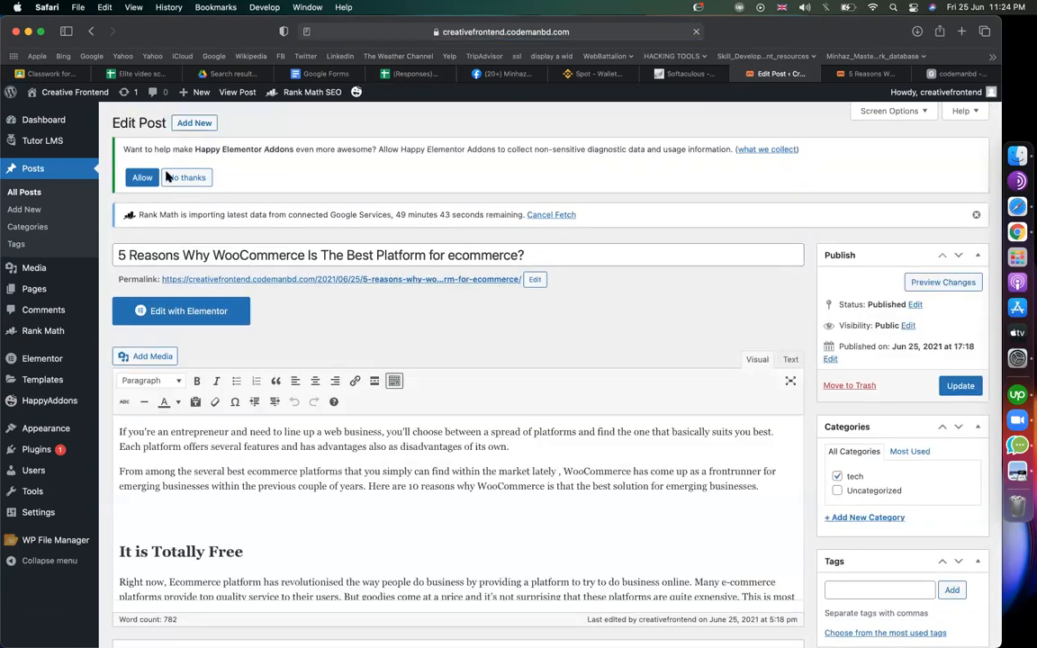
pyautogui.click(141, 177)
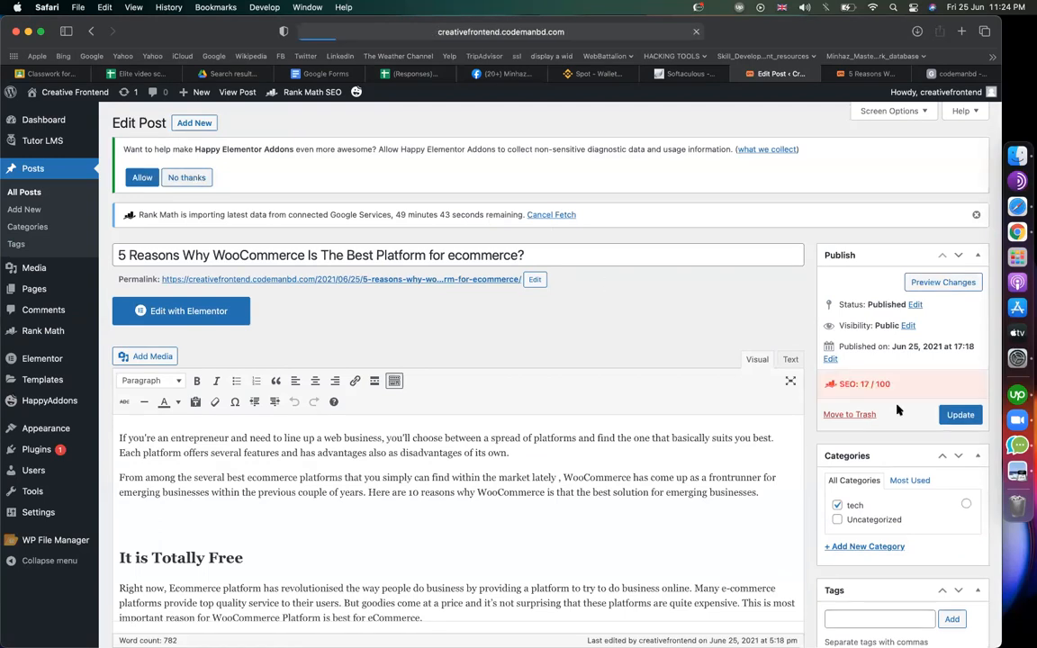
# - Examine the post's SEO score and the Rank Math SEO box beneath its content
pyautogui.scroll(-2, 846, 311)
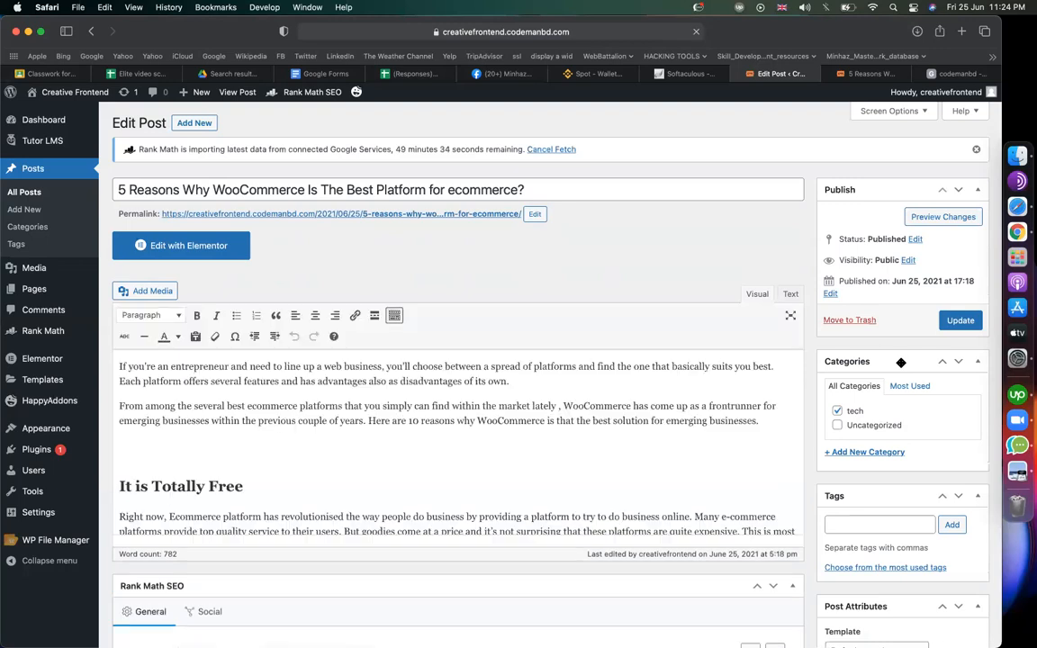
pyautogui.moveTo(895, 320); pyautogui.dragTo(823, 317)
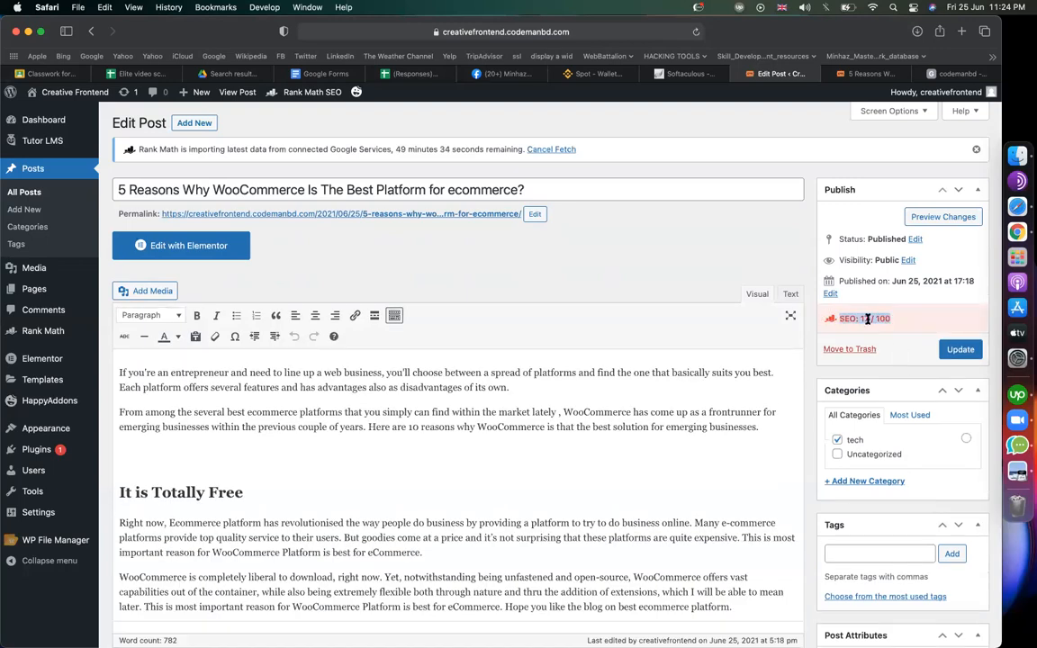
pyautogui.doubleClick(862, 319)
pyautogui.click(642, 420)
pyautogui.scroll(-20, 959, 438)
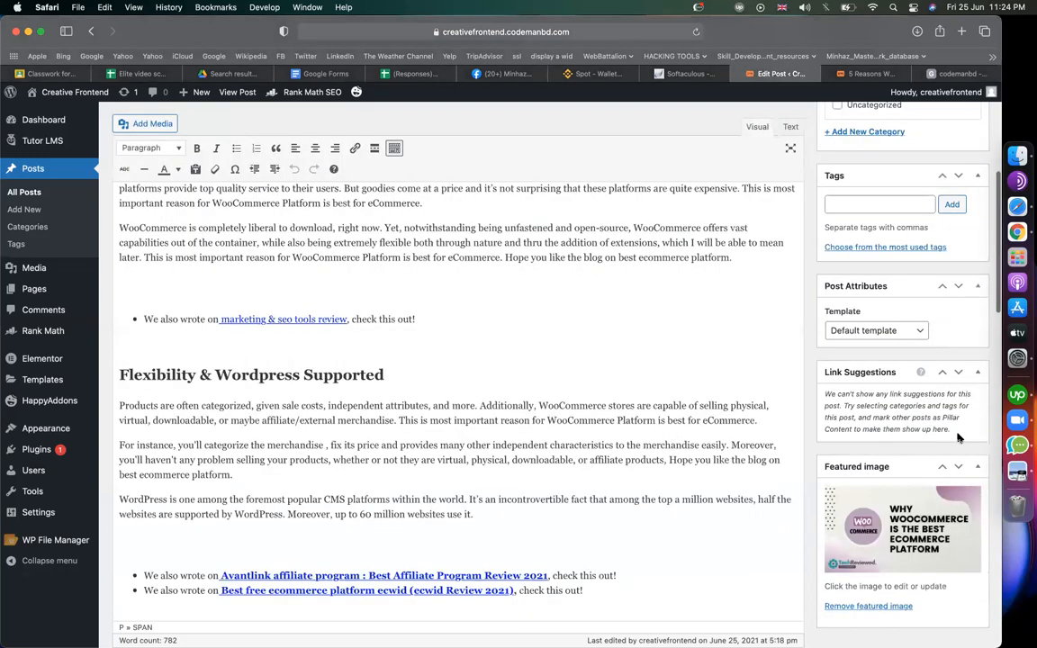
pyautogui.scroll(3, 959, 439)
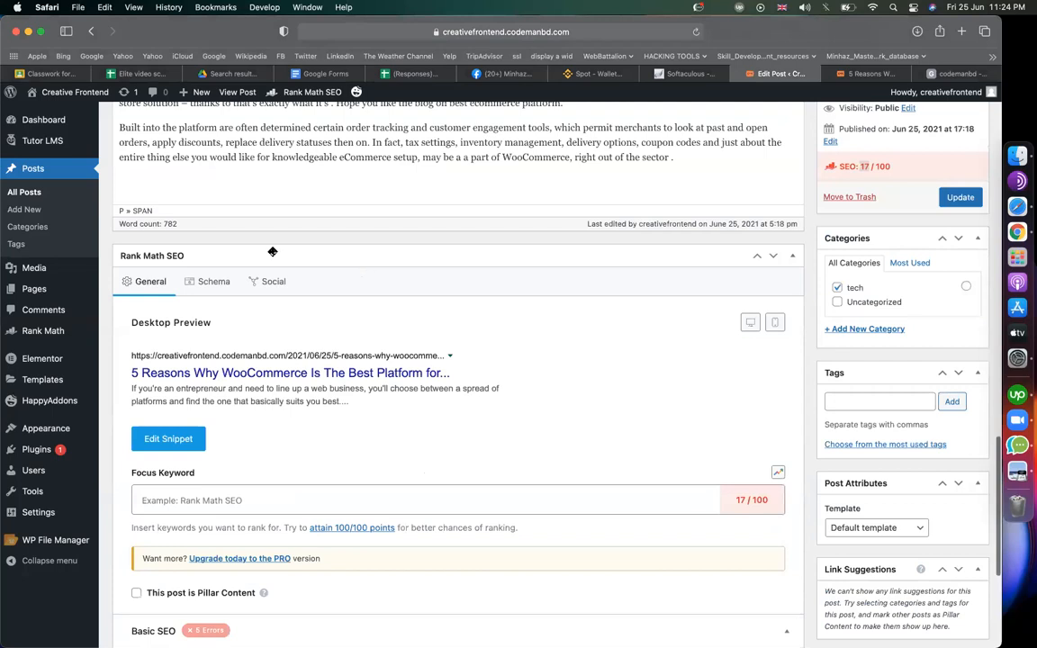
# - Collapse the Rank Math SEO box and move it under the Featured image box
pyautogui.click(273, 249)
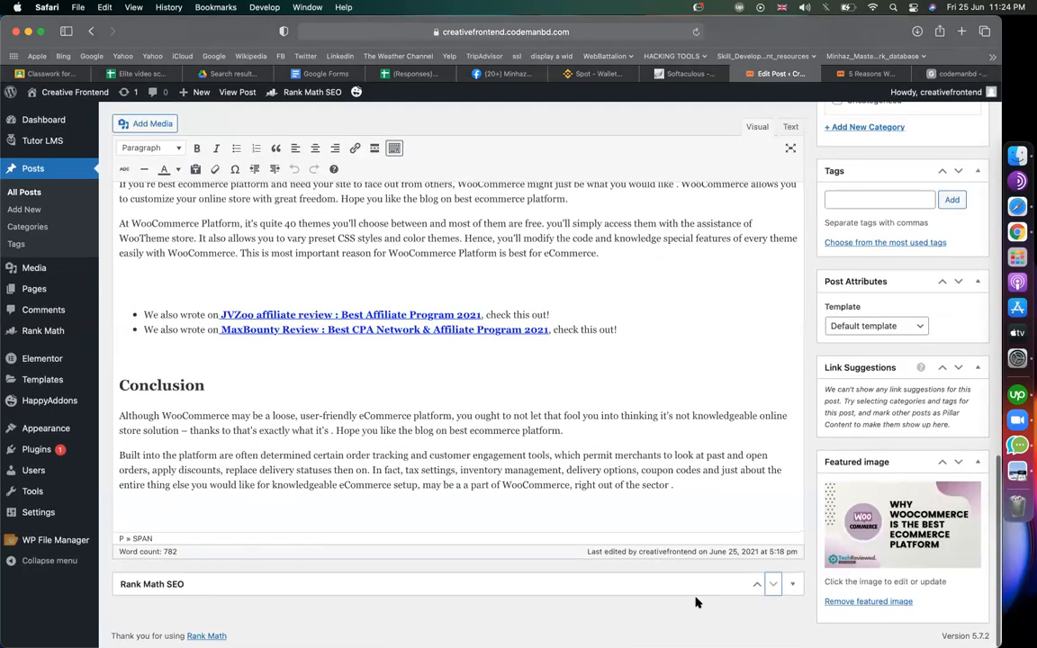
pyautogui.click(757, 585)
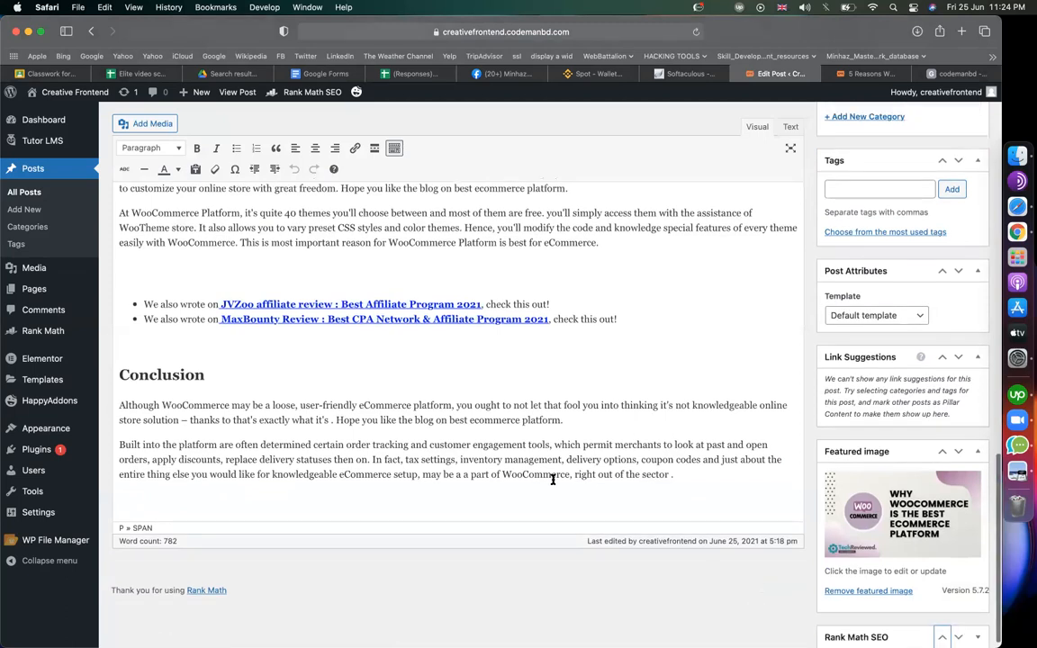
pyautogui.scroll(-1, 553, 480)
pyautogui.scroll(20, 554, 477)
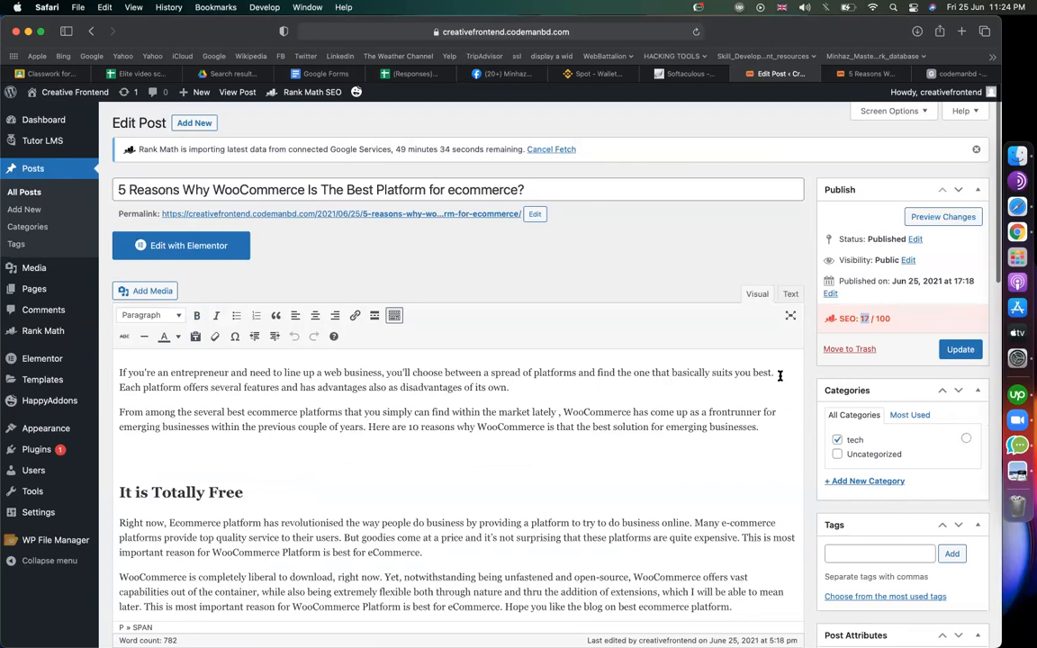
pyautogui.scroll(-10, 780, 376)
pyautogui.scroll(-2, 780, 375)
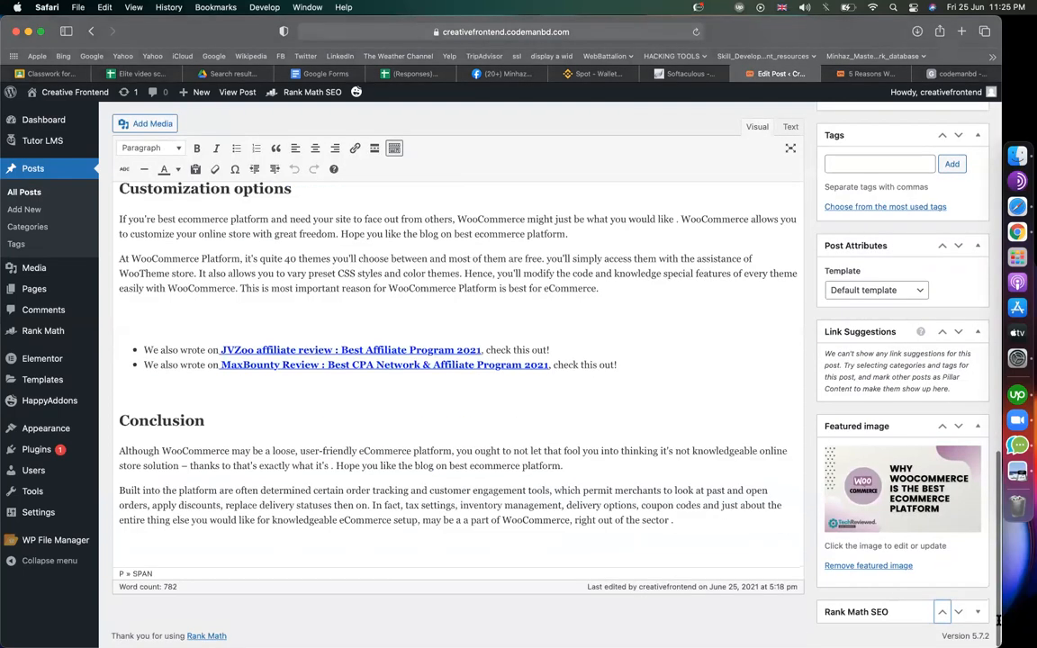
# - Move the Rank Math SEO box back beneath the post content and expand it to show its General settings
pyautogui.rightClick(782, 380)
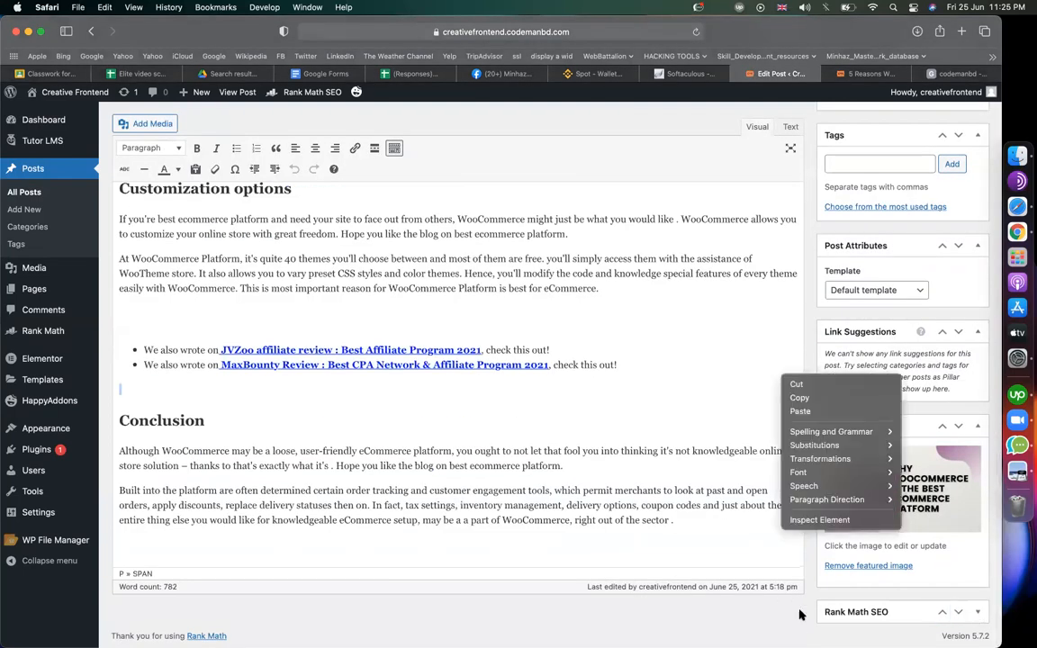
pyautogui.click(780, 561)
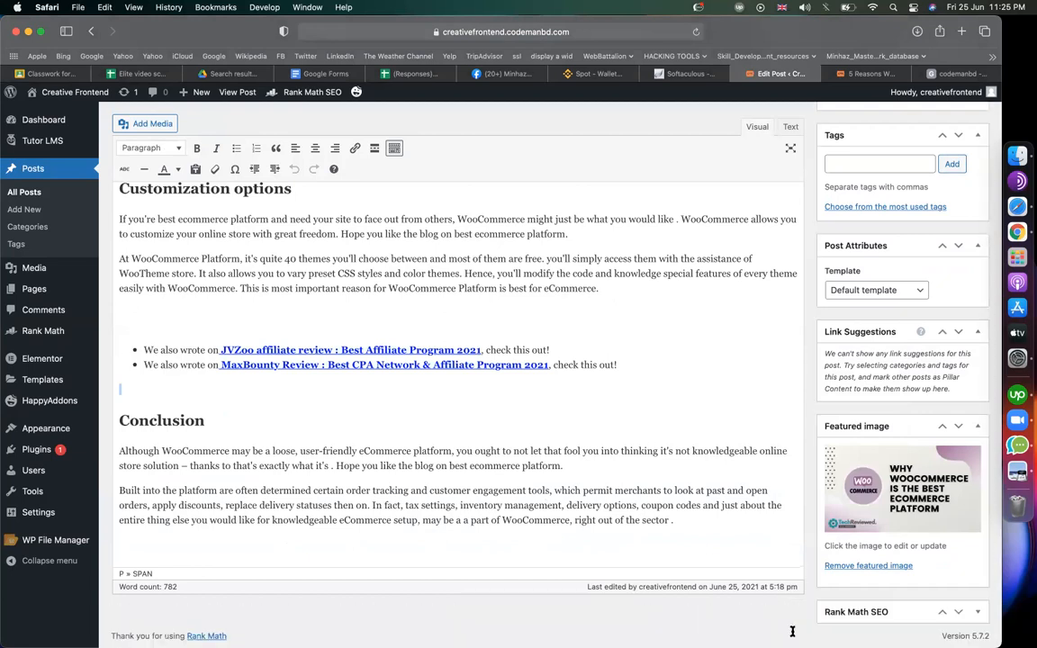
pyautogui.moveTo(862, 613); pyautogui.dragTo(512, 613)
pyautogui.scroll(-1, 649, 599)
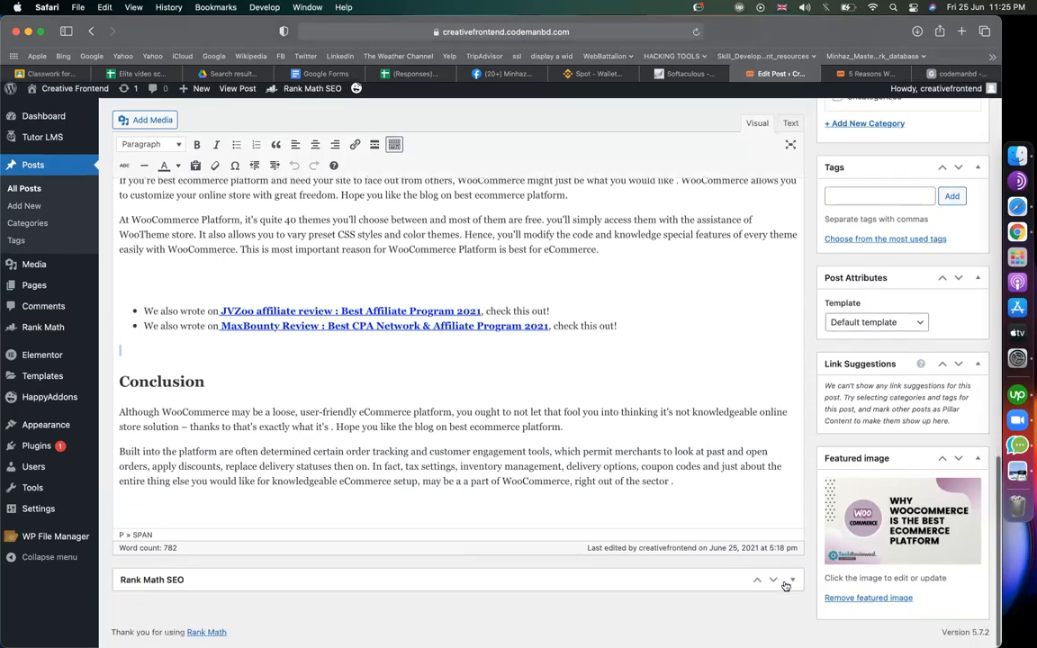
pyautogui.click(772, 586)
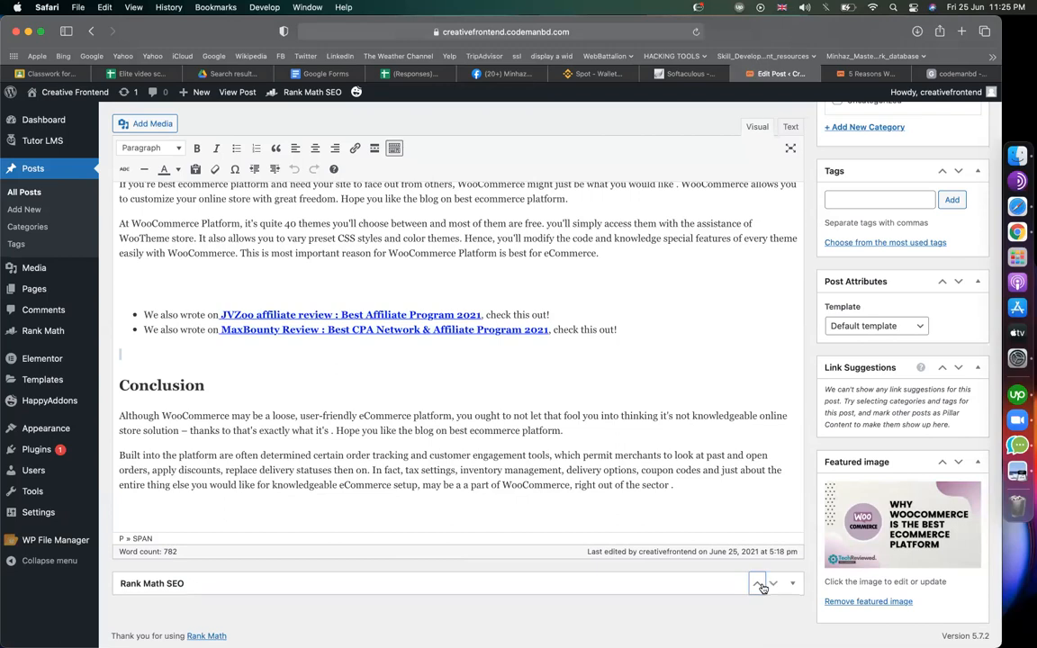
pyautogui.click(791, 587)
pyautogui.scroll(-10, 471, 539)
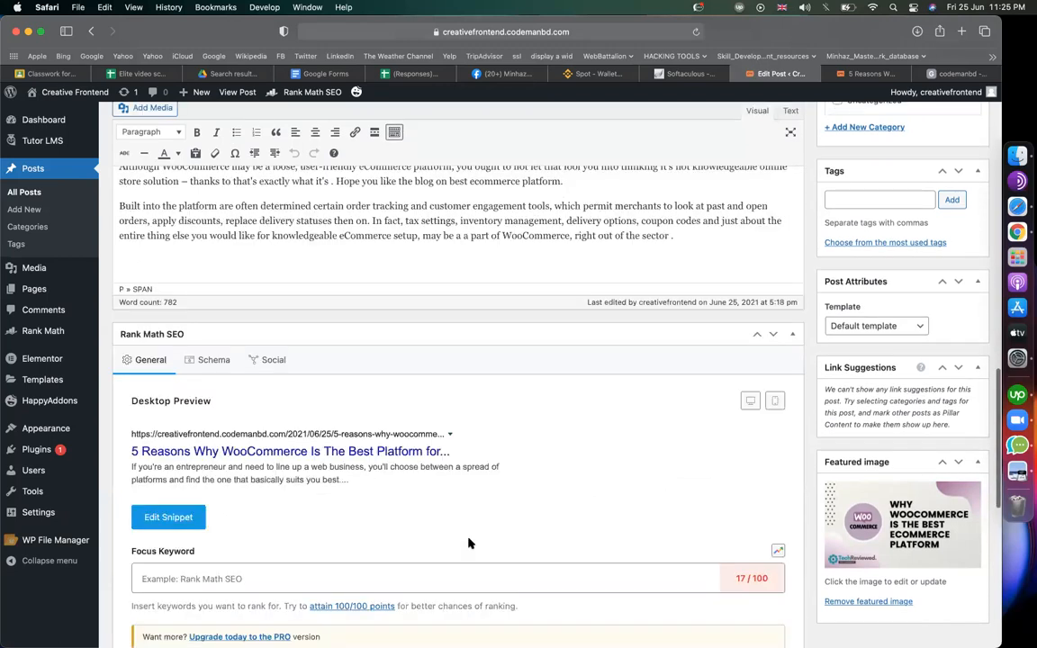
pyautogui.scroll(2, 418, 437)
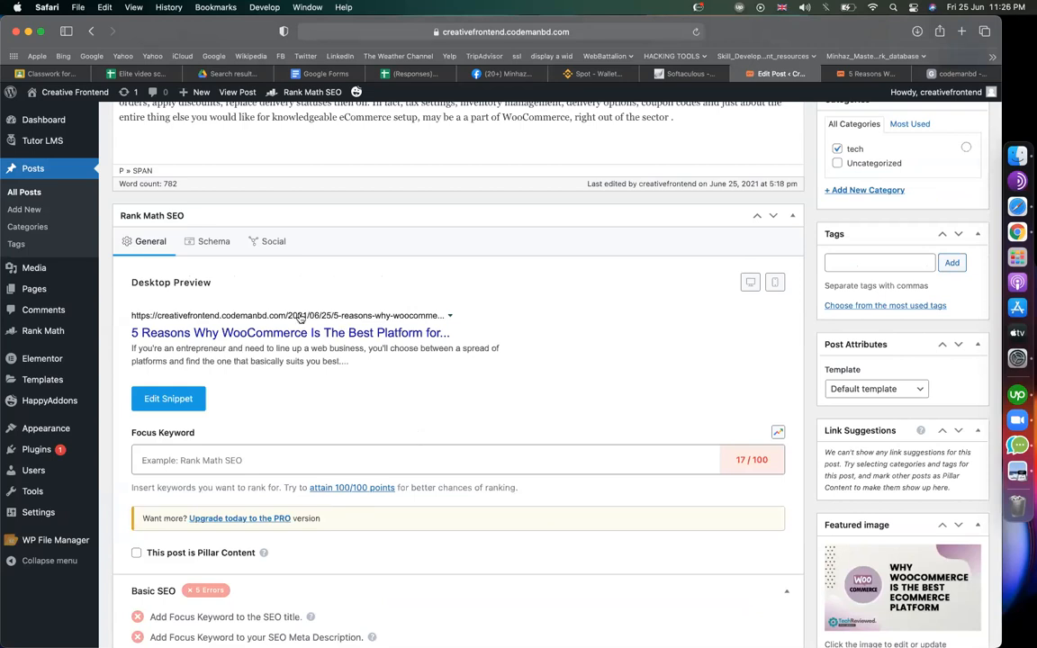
# - Search Google for "codemanbd" in place of the live post page
pyautogui.click(864, 73)
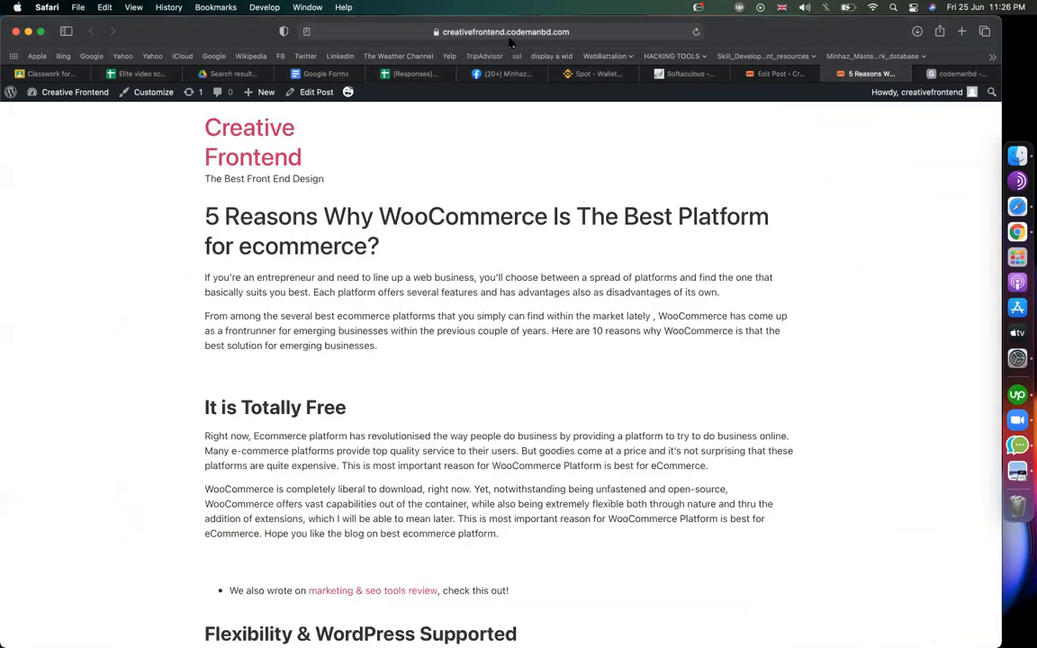
pyautogui.click(644, 36)
pyautogui.write('co')
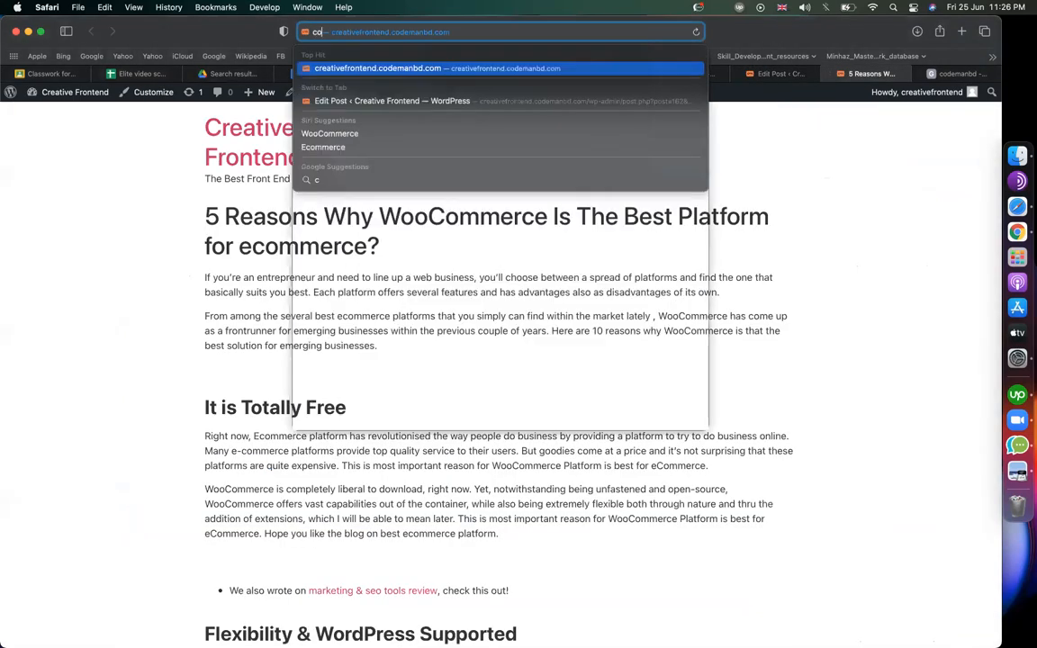
pyautogui.write('demanbd')
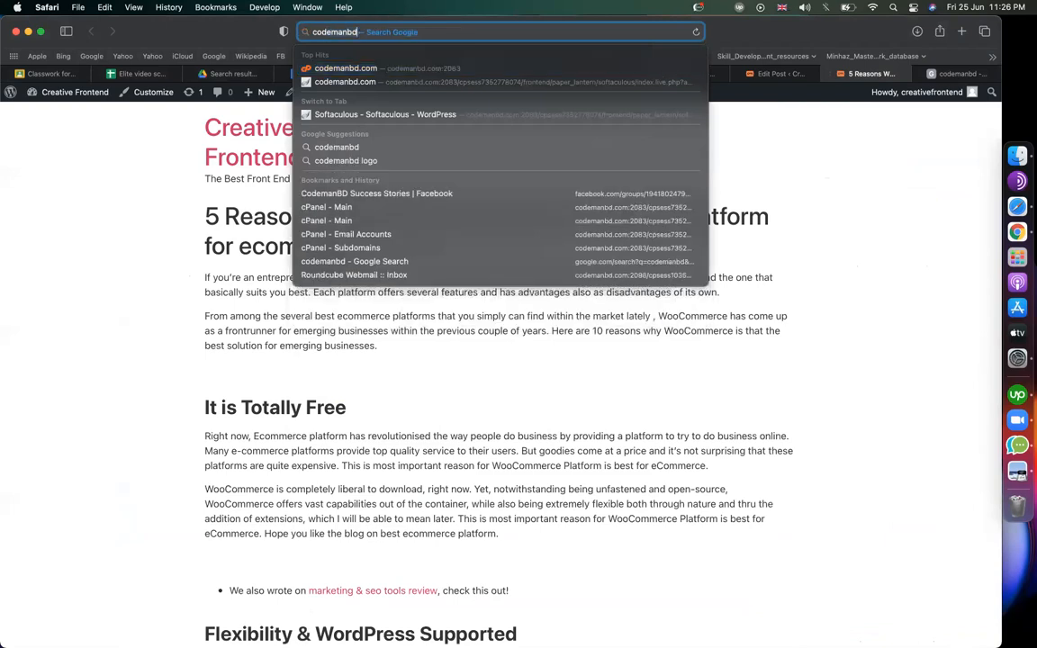
pyautogui.press('Return')
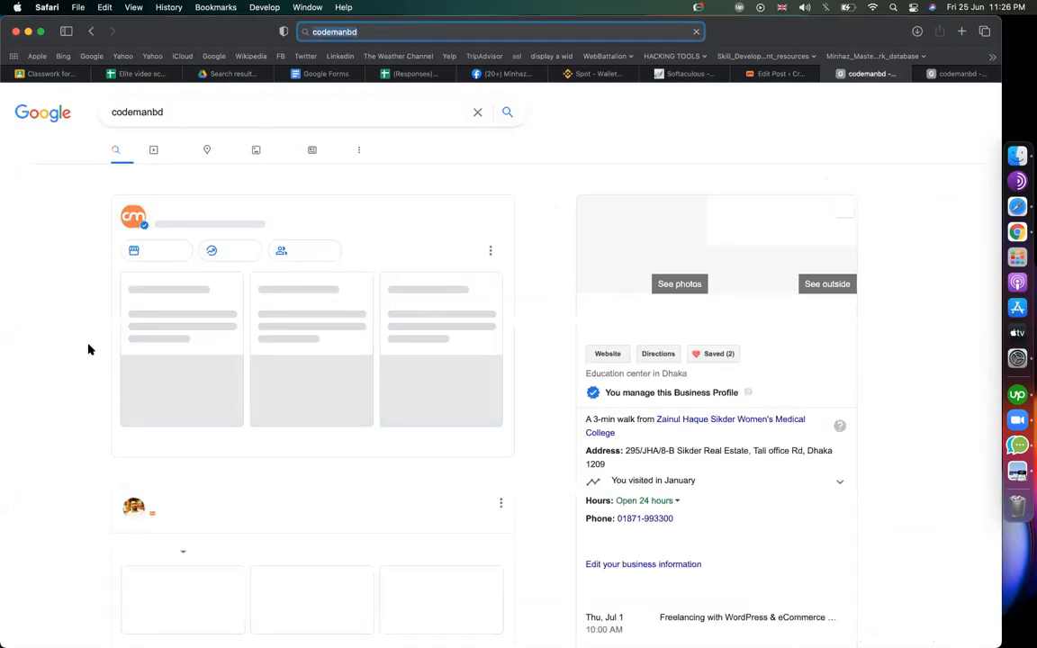
# - Examine the codemanbd search results, focusing on the title and description of the Facebook entry
pyautogui.scroll(-10, 88, 350)
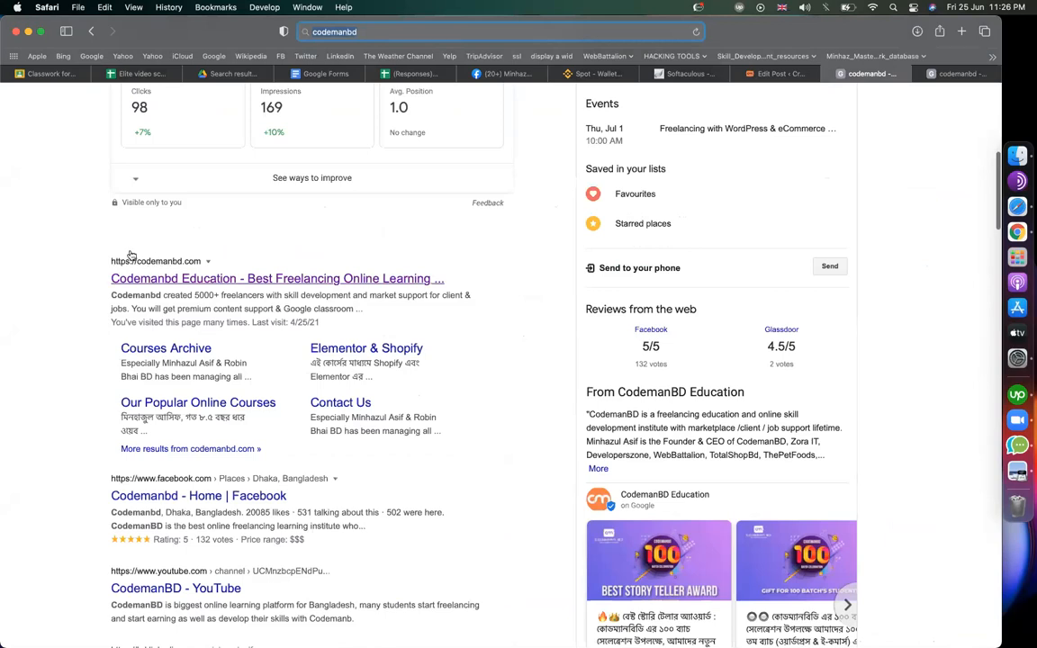
pyautogui.scroll(-2, 99, 384)
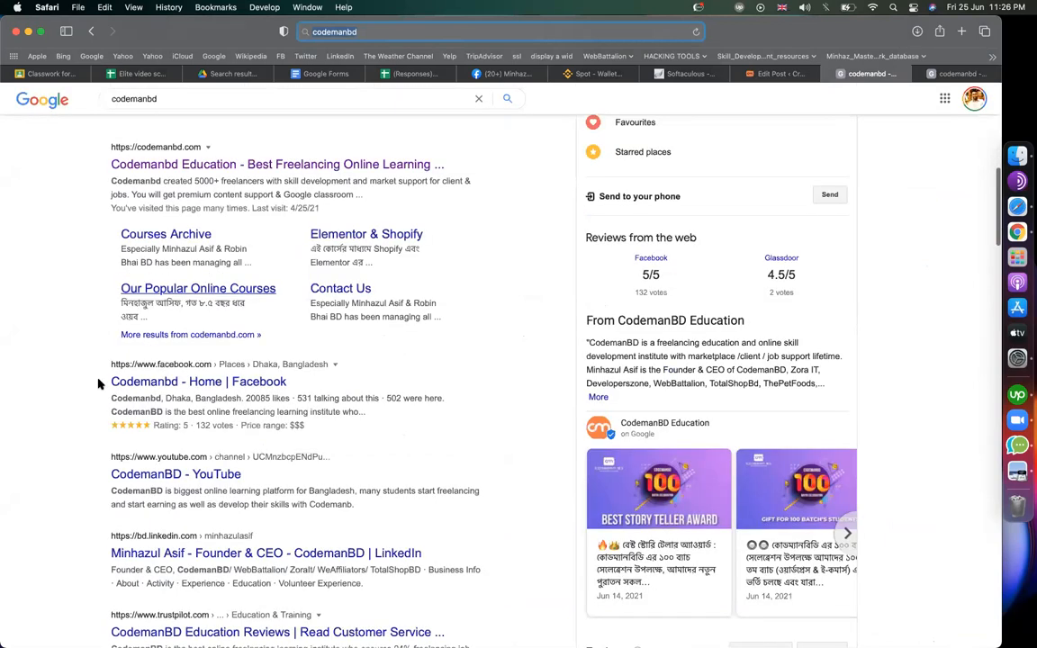
pyautogui.moveTo(284, 381); pyautogui.dragTo(86, 388)
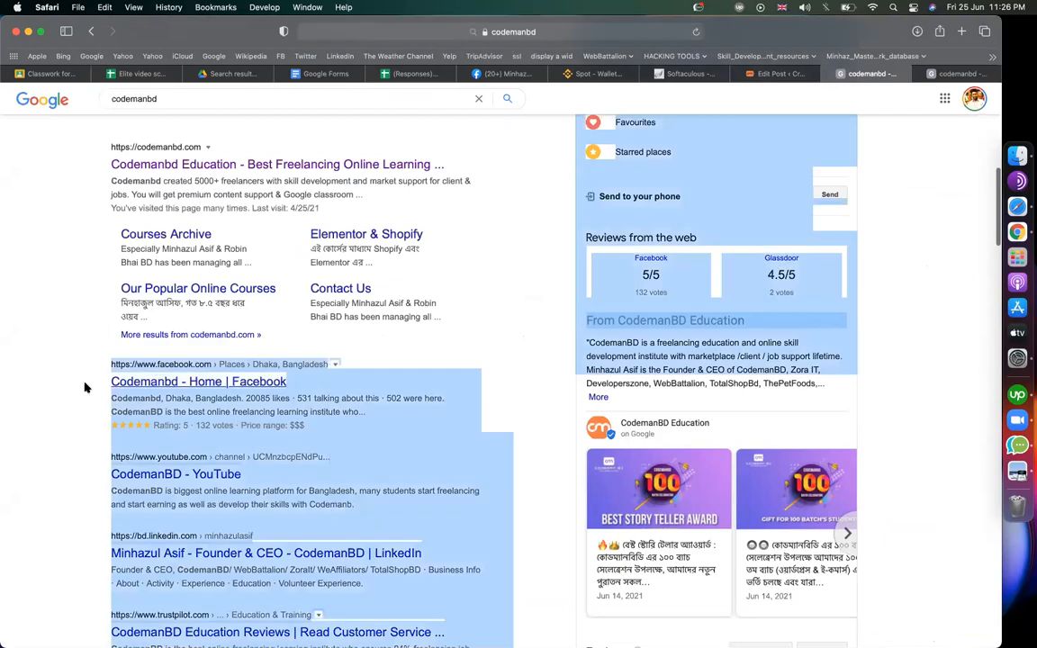
pyautogui.click(288, 388)
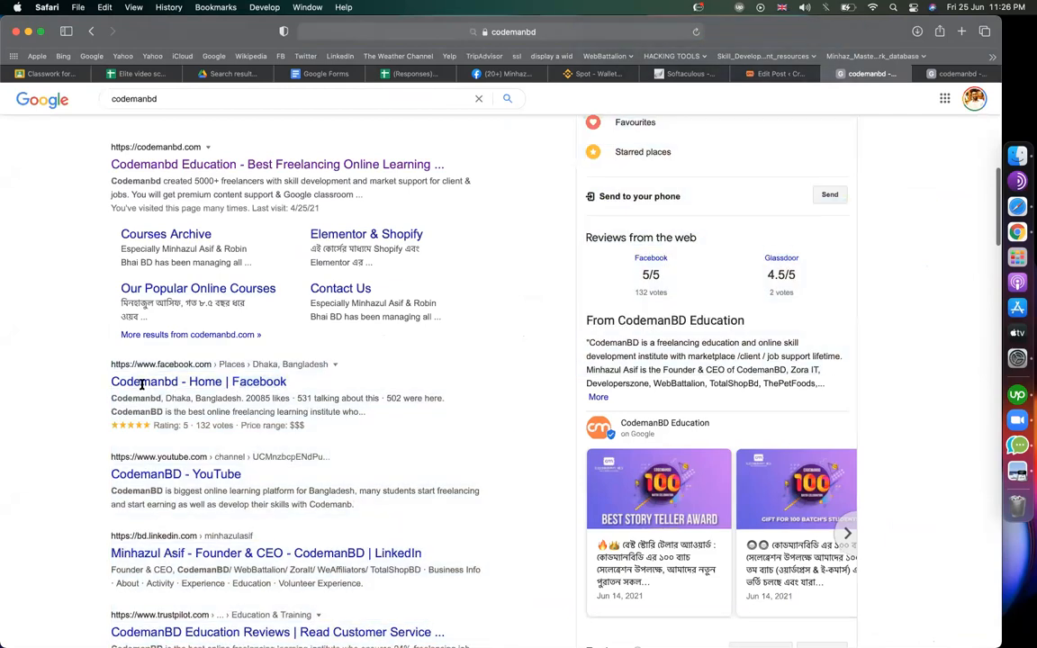
pyautogui.tripleClick(141, 385)
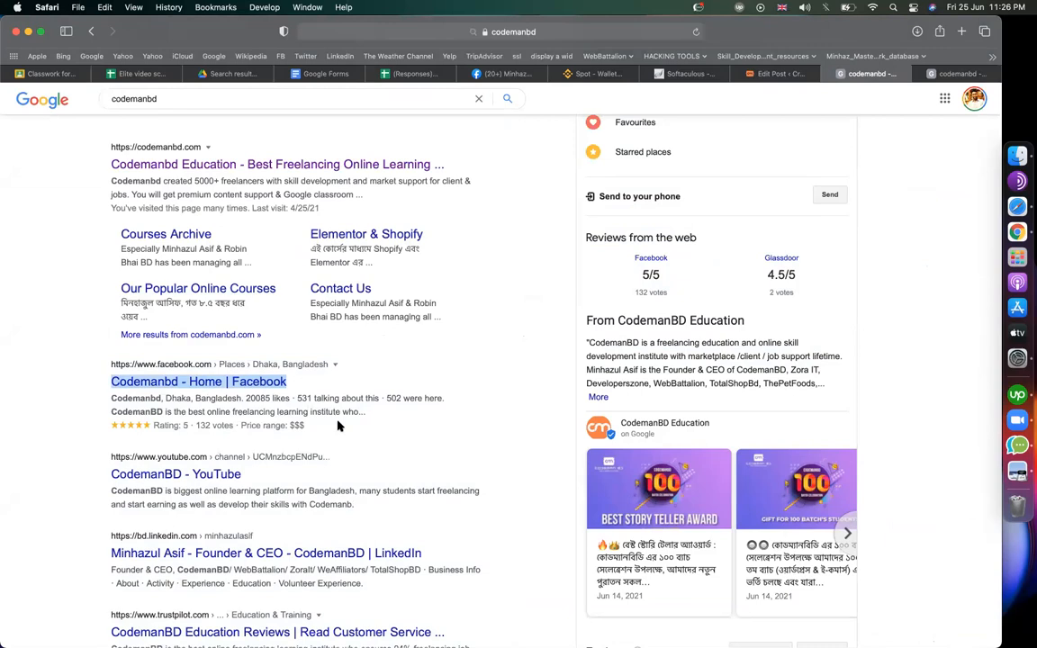
pyautogui.moveTo(364, 412); pyautogui.dragTo(103, 387)
pyautogui.click(317, 390)
pyautogui.click(79, 377)
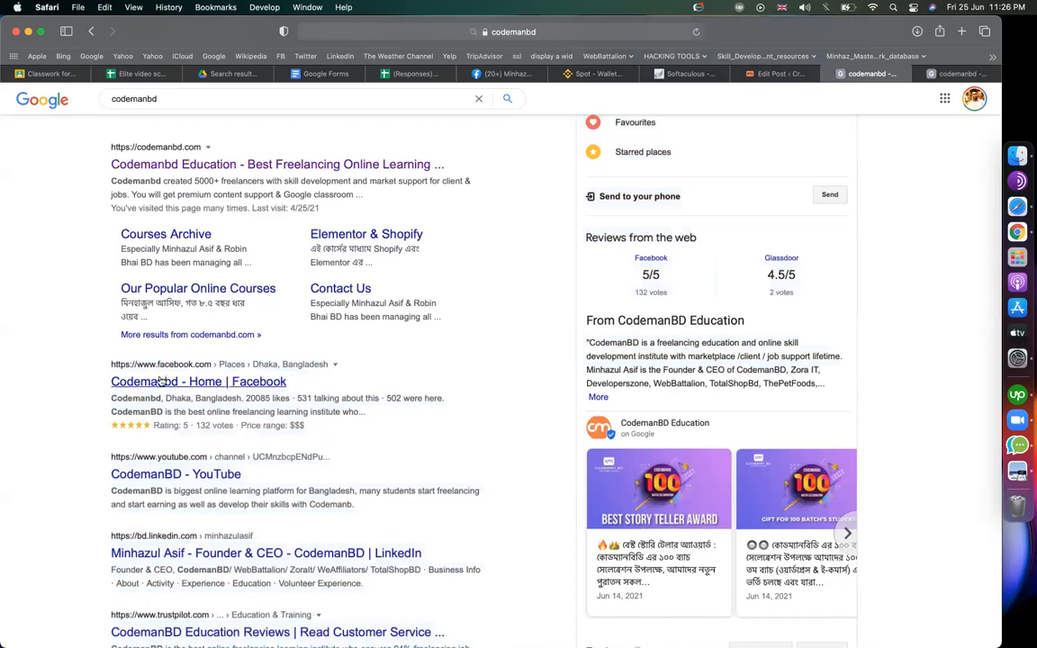
pyautogui.moveTo(342, 411); pyautogui.dragTo(110, 398)
pyautogui.click(71, 407)
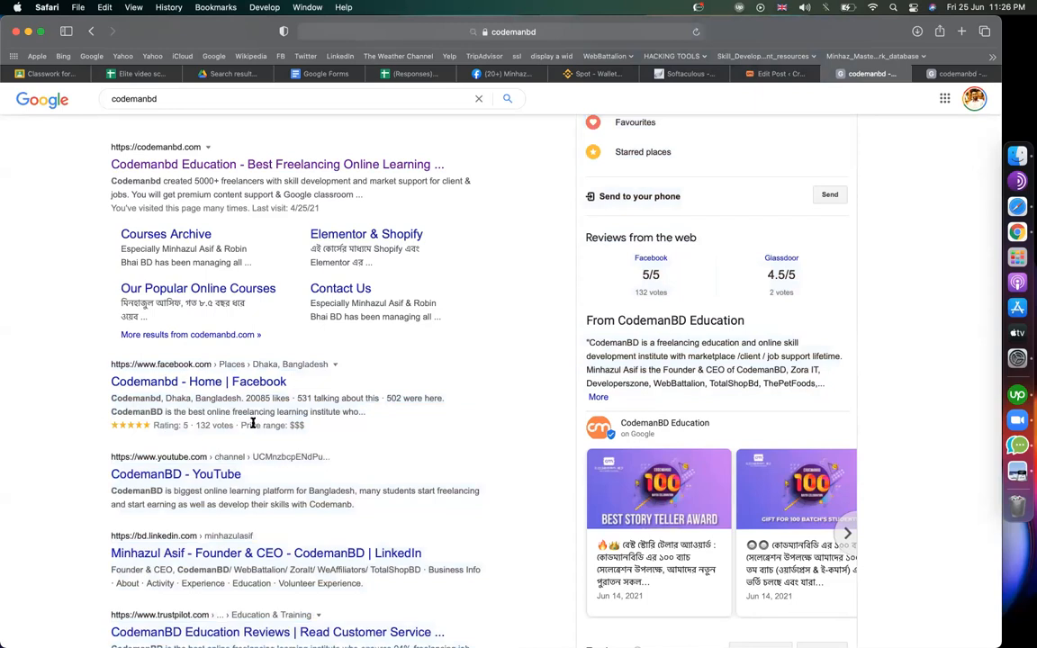
pyautogui.scroll(1, 253, 423)
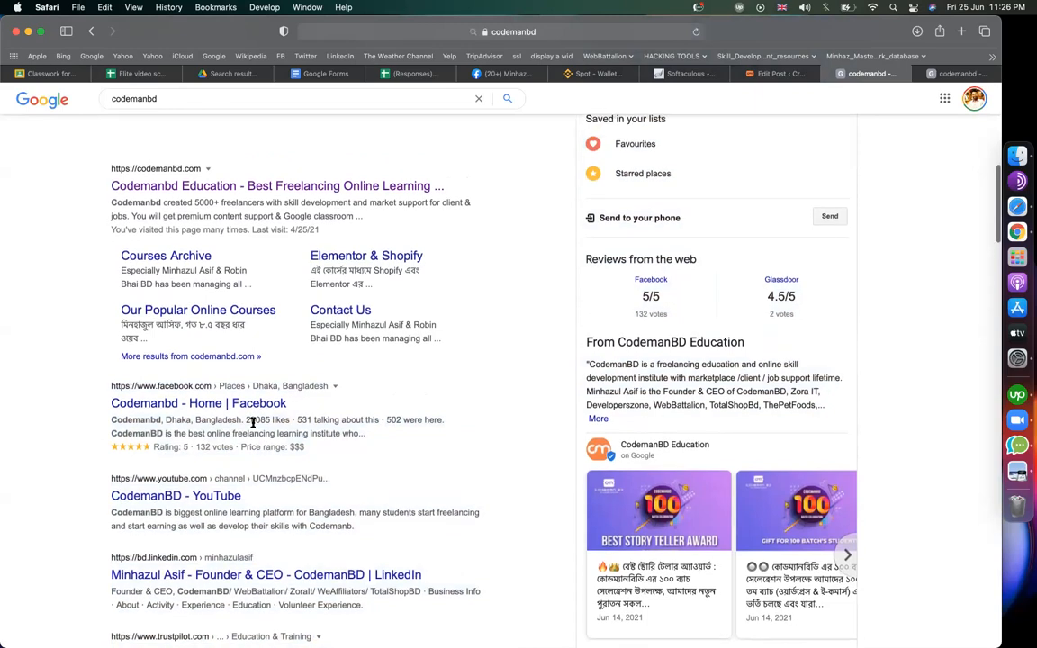
# - Return to the post editor and examine the Focus Keyword field and the phrase "Why WooCommerce Is The Best" in the title
pyautogui.click(761, 74)
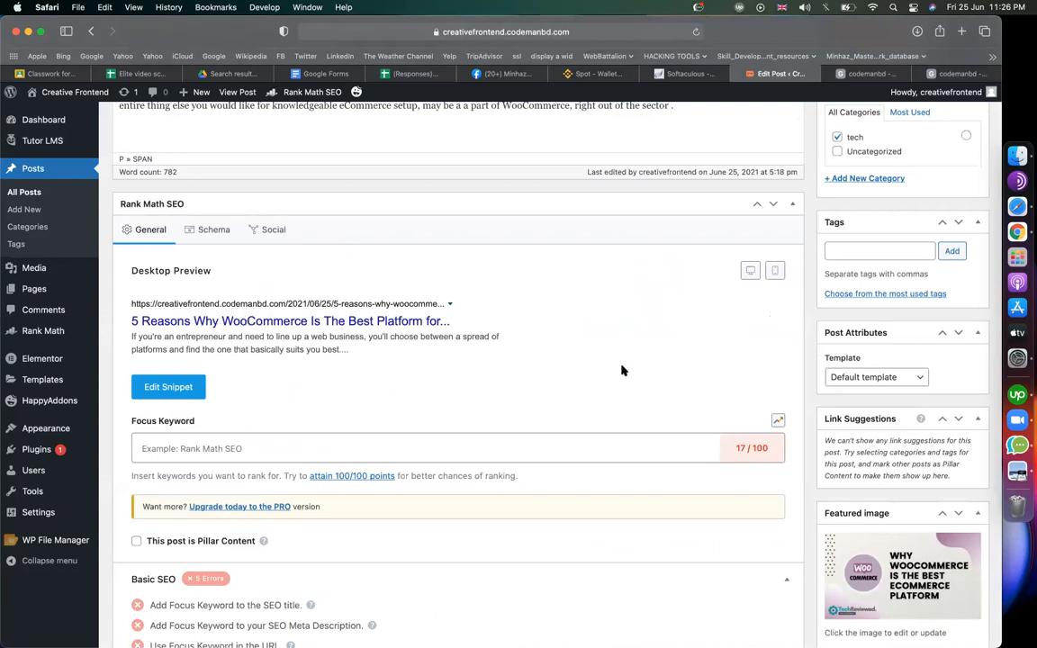
pyautogui.scroll(-2, 621, 370)
pyautogui.click(401, 383)
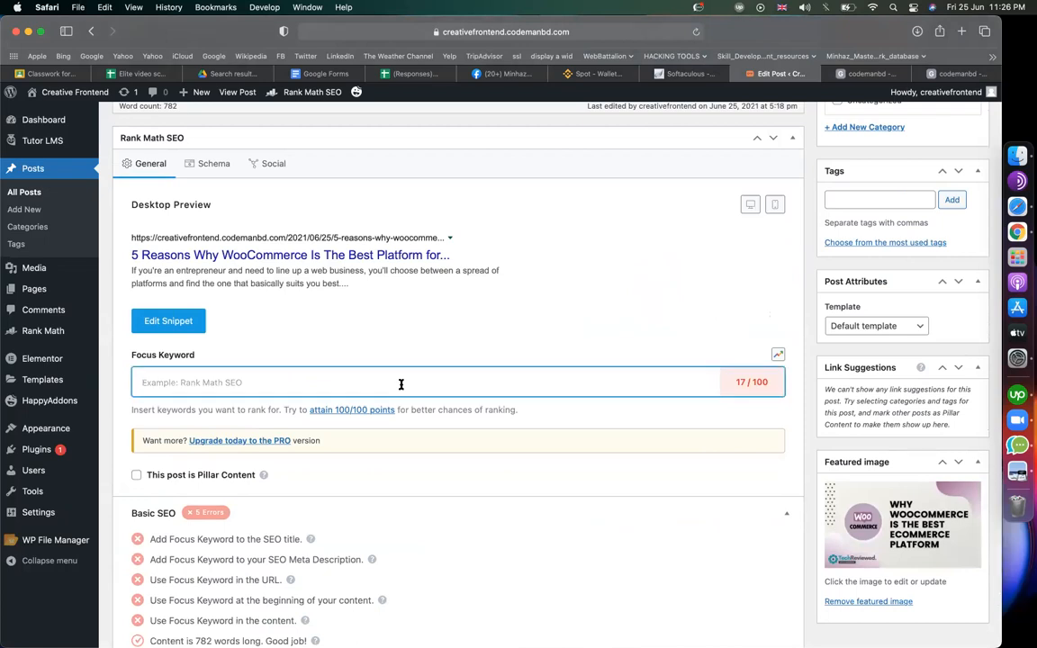
pyautogui.scroll(15, 401, 385)
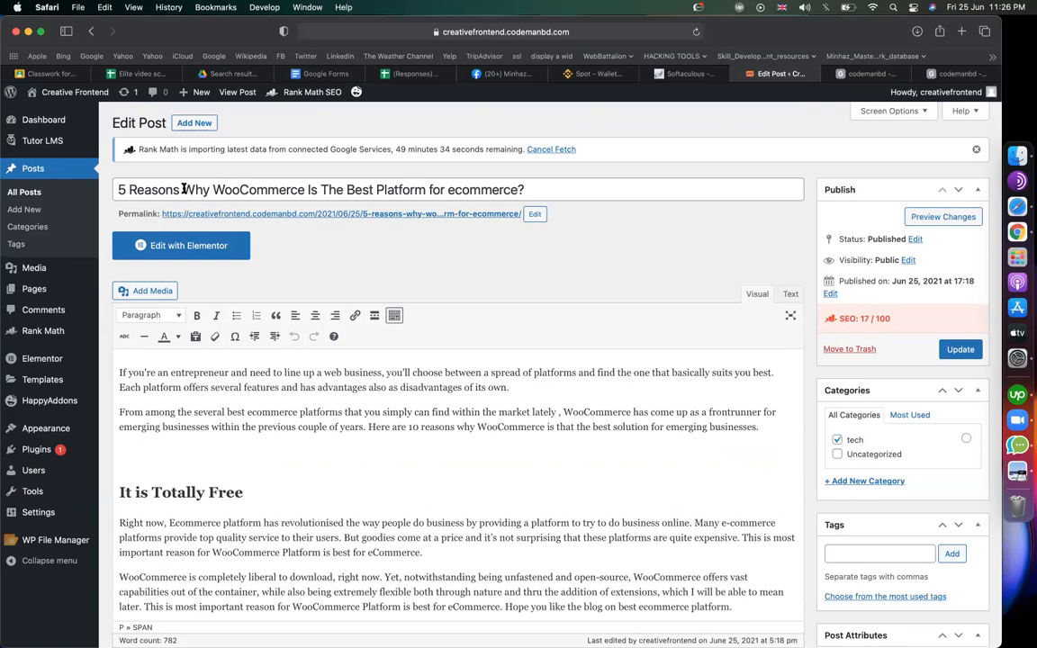
pyautogui.tripleClick(358, 189)
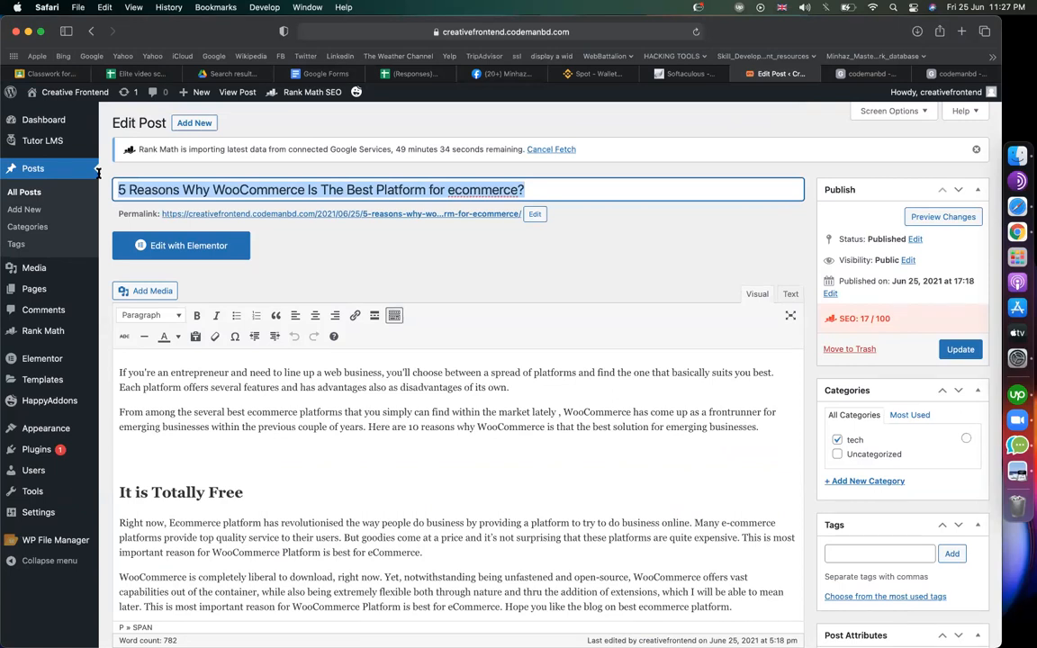
pyautogui.click(303, 191)
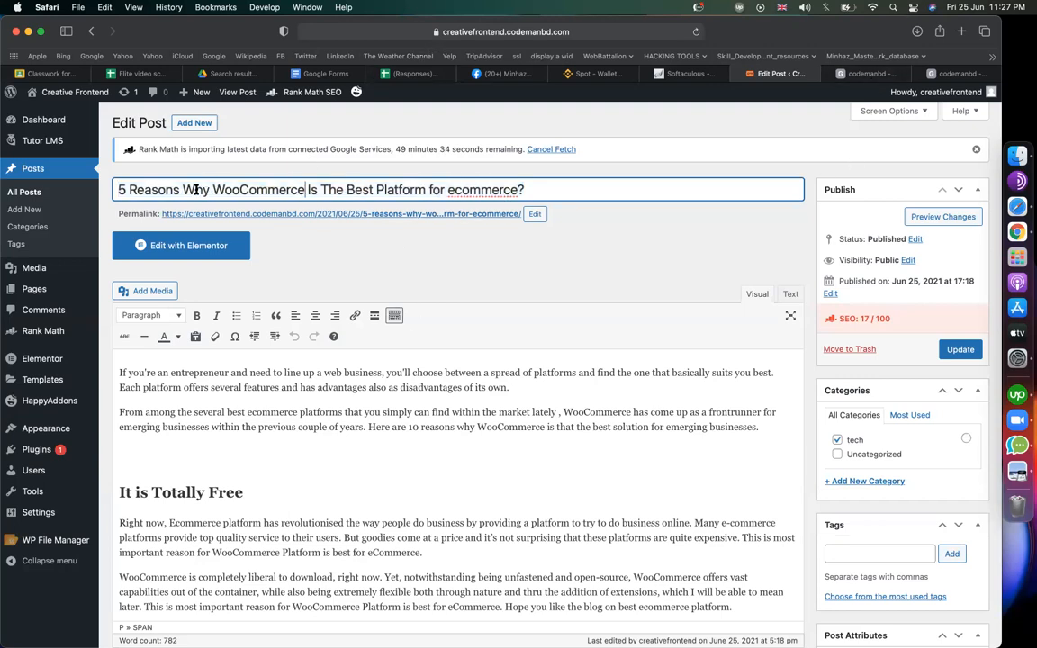
pyautogui.moveTo(182, 190); pyautogui.dragTo(378, 189)
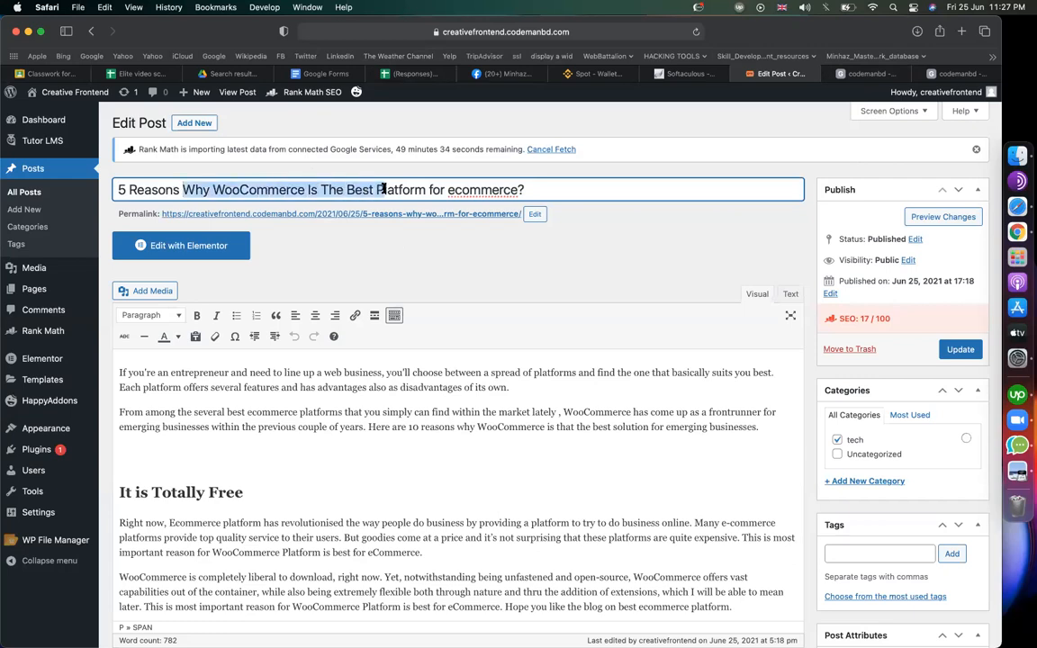
# - Replace the Google query with "why wooc" and look through the suggested WooCommerce searches
pyautogui.click(865, 73)
pyautogui.doubleClick(265, 102)
pyautogui.write('w')
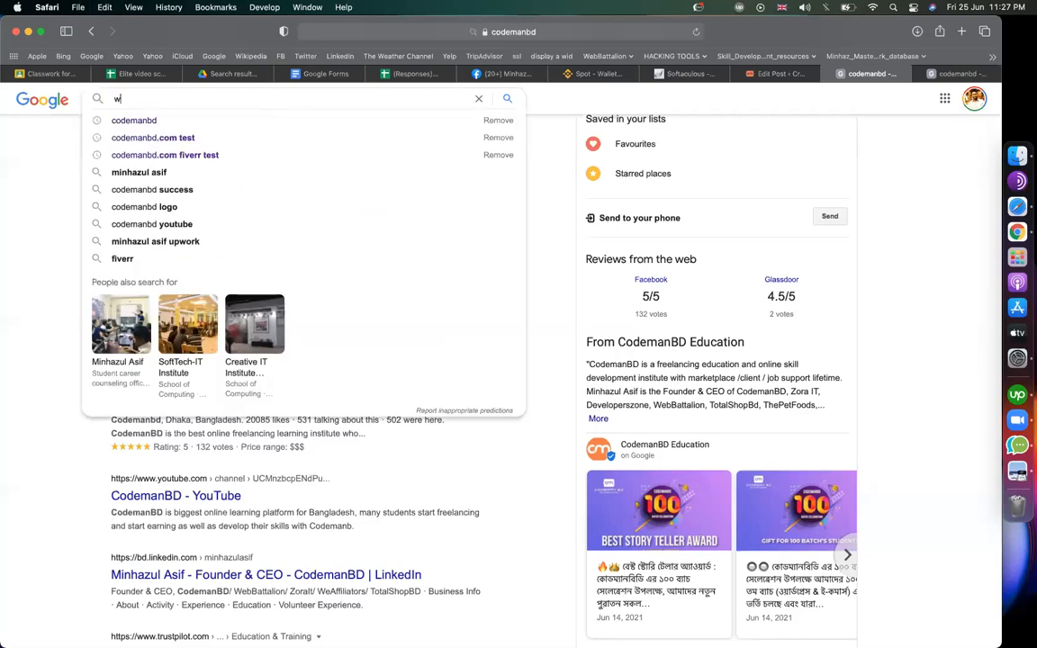
pyautogui.write('hy wooc')
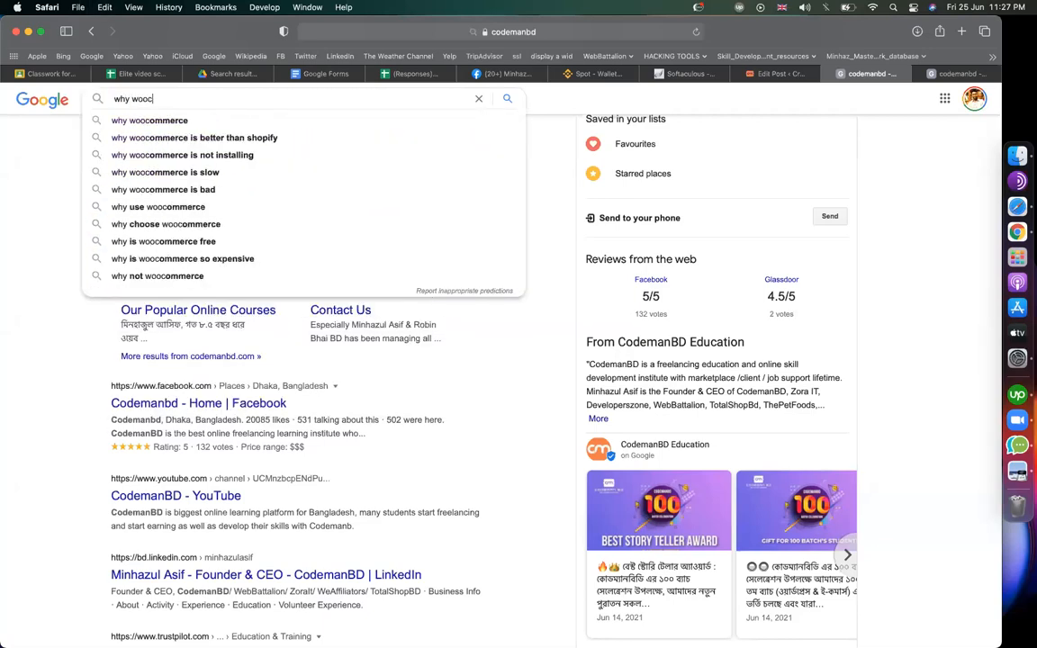
pyautogui.press('Down')
pyautogui.press('Down')
pyautogui.press('Down')
pyautogui.press('Up')
pyautogui.press('Up')
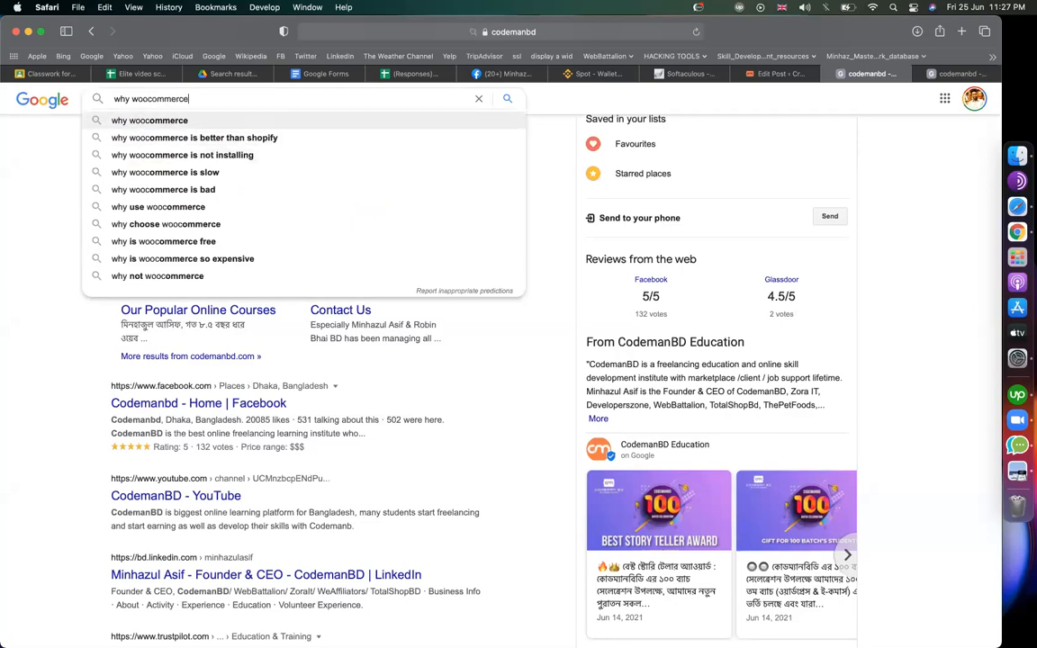
pyautogui.press('Down')
pyautogui.press('Down')
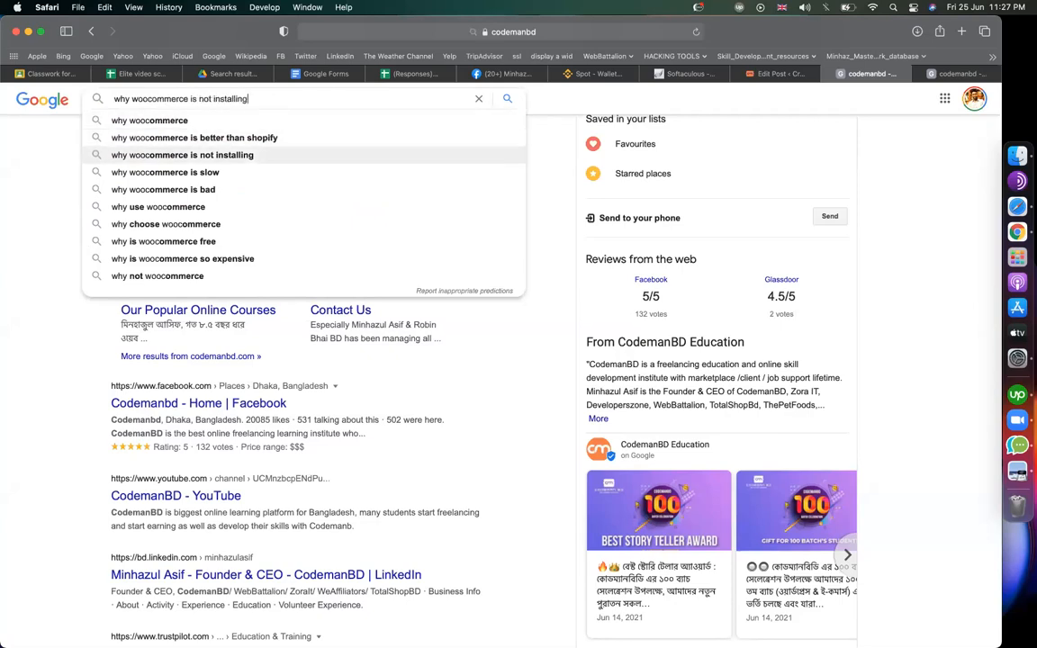
pyautogui.press('Up')
pyautogui.press('Up')
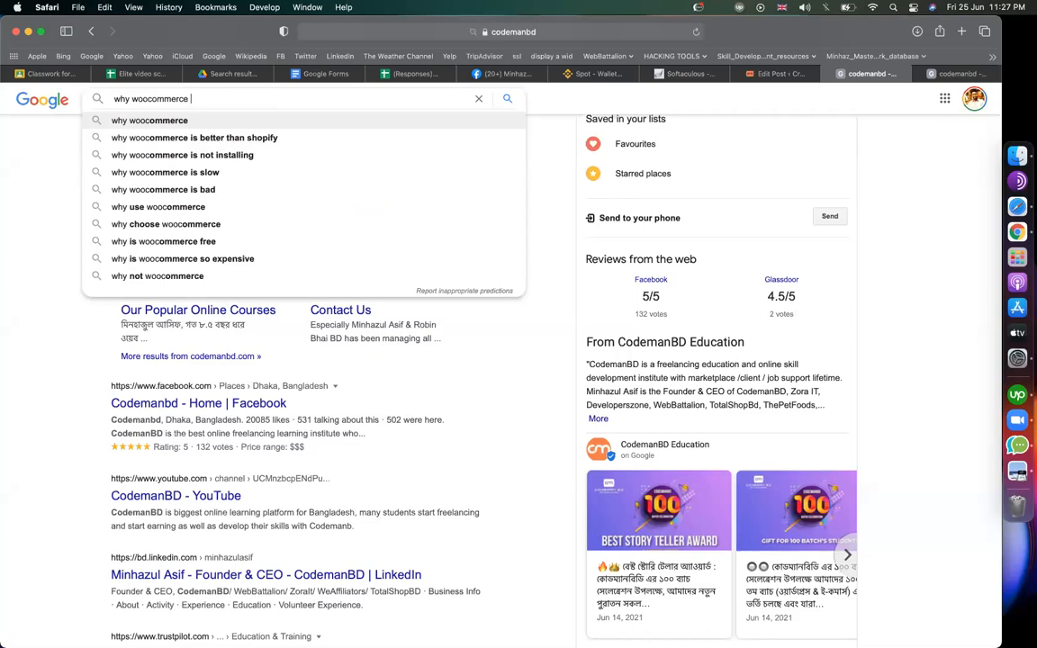
# - Extend the query to "why woocommerce is", pick the suggestion "why woocommerce is best" and copy it
pyautogui.write('is')
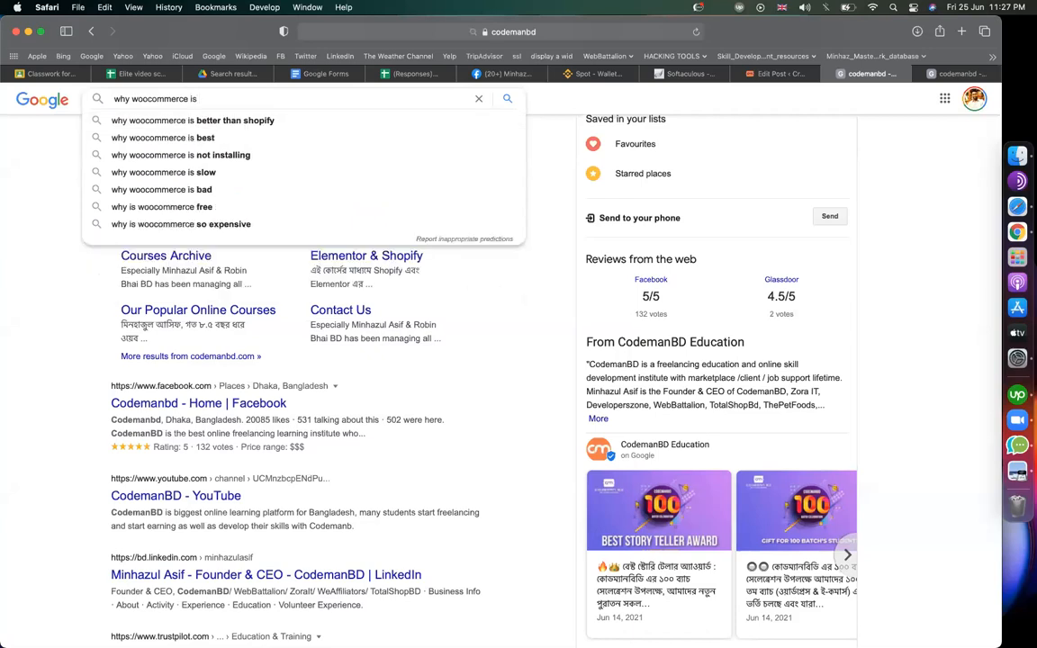
pyautogui.press('Down')
pyautogui.press('Down')
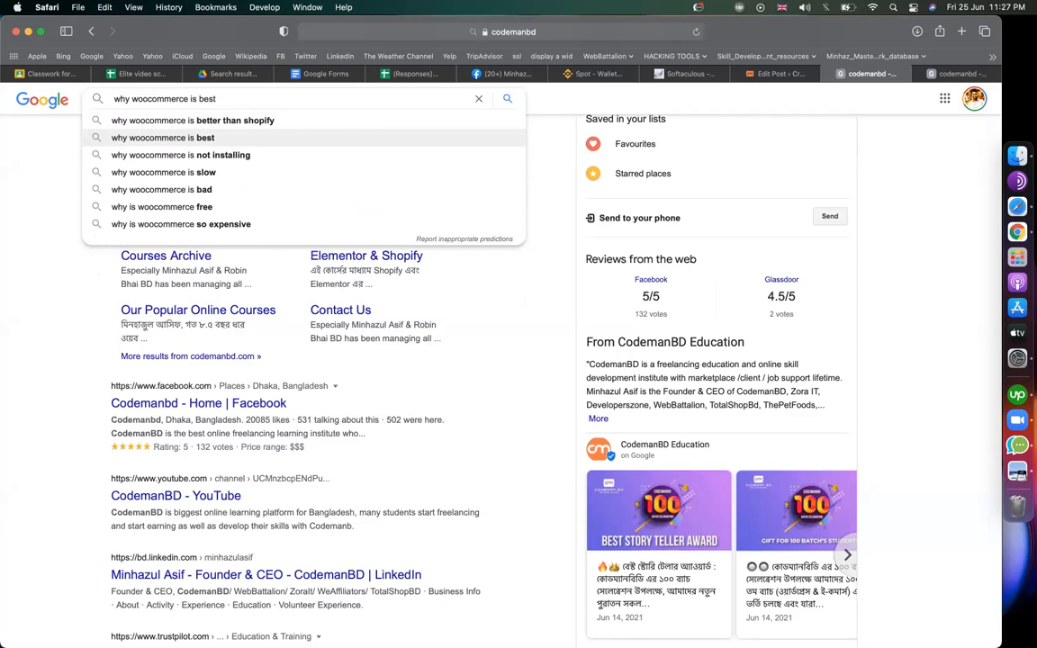
pyautogui.press('super+a')
pyautogui.press('super+c')
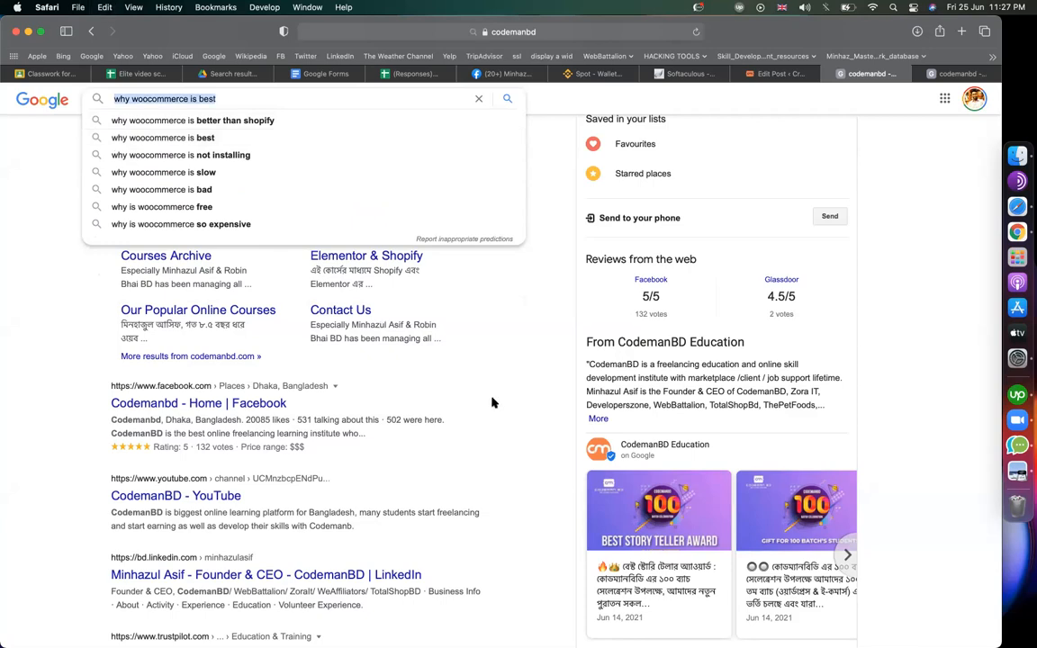
pyautogui.click(528, 401)
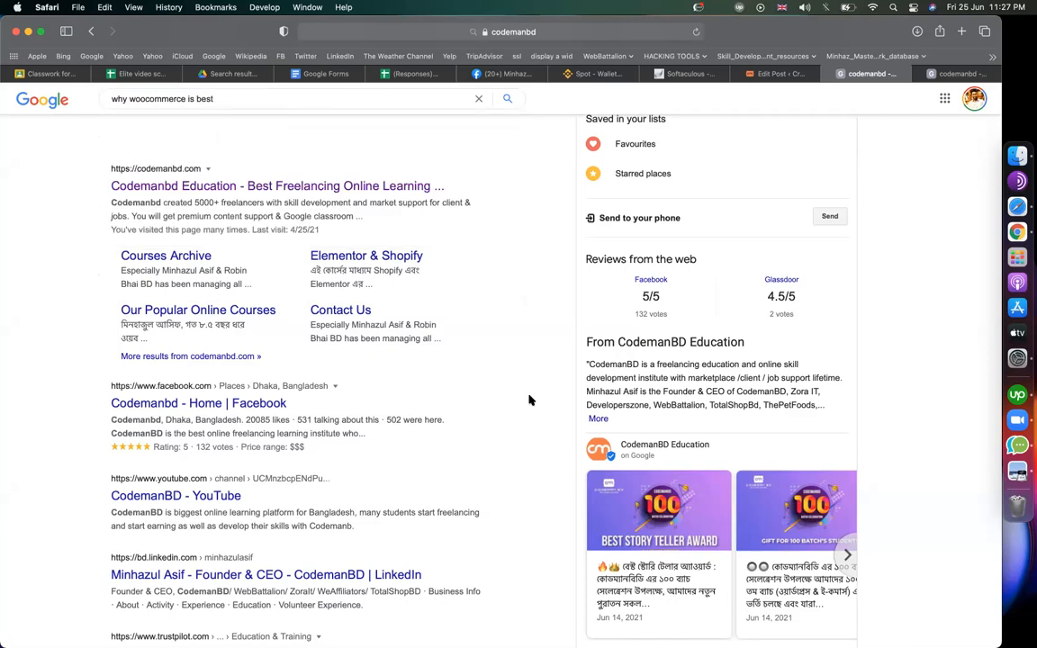
# - Switch to the Chrome window holding the WooCommerce document and open the bookmarked Ubersuggest access page of SEOTOOLBD
pyautogui.press('super+Tab')
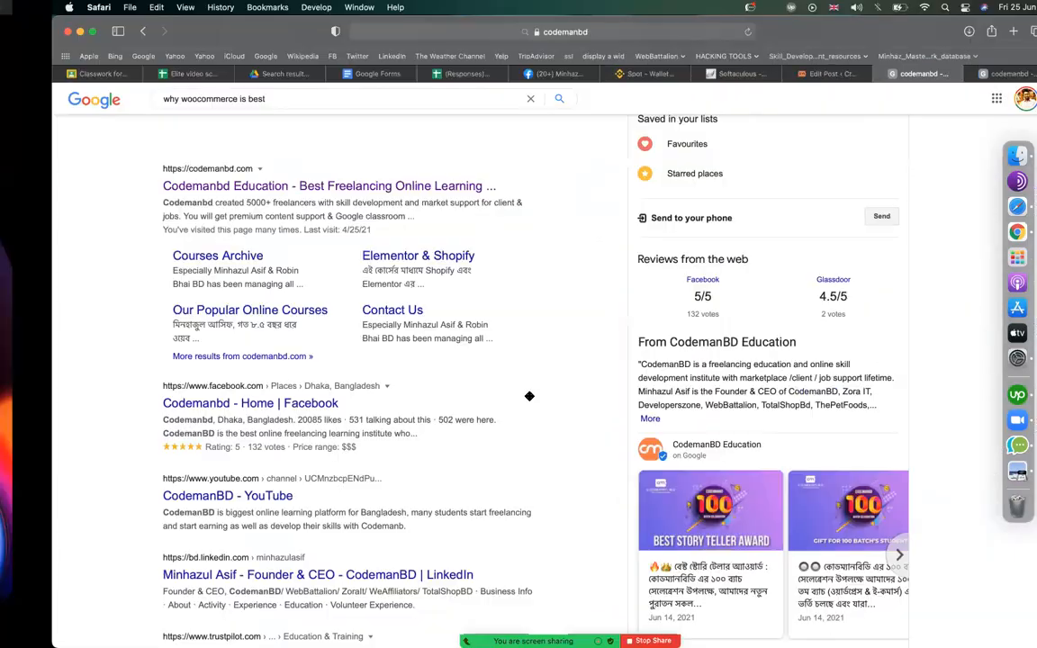
pyautogui.hotkey('ctrl', 'Right')
pyautogui.hotkey('ctrl', 'Right')
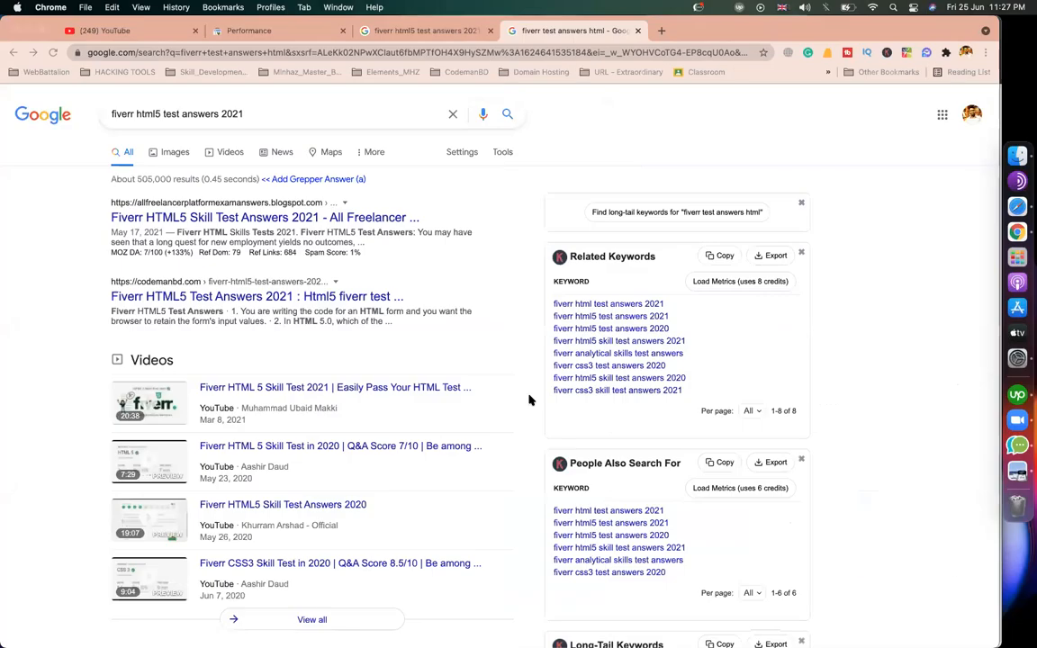
pyautogui.hotkey('ctrl', 'Right')
pyautogui.hotkey('ctrl', 'Left')
pyautogui.hotkey('ctrl', 'Left')
pyautogui.hotkey('ctrl', 'Left')
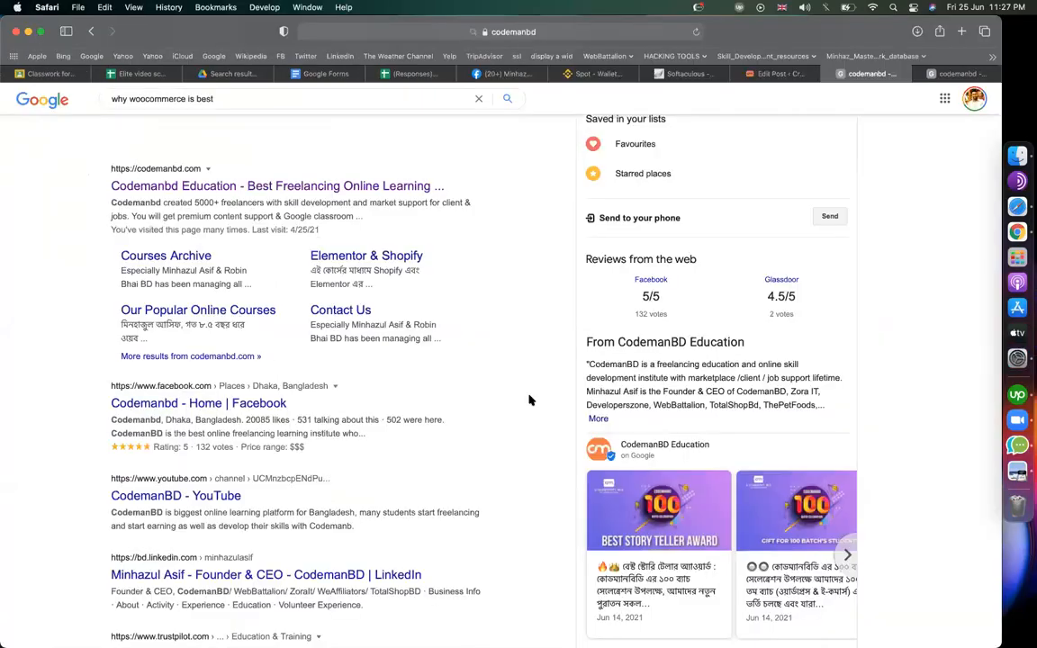
pyautogui.hotkey('ctrl', 'Left')
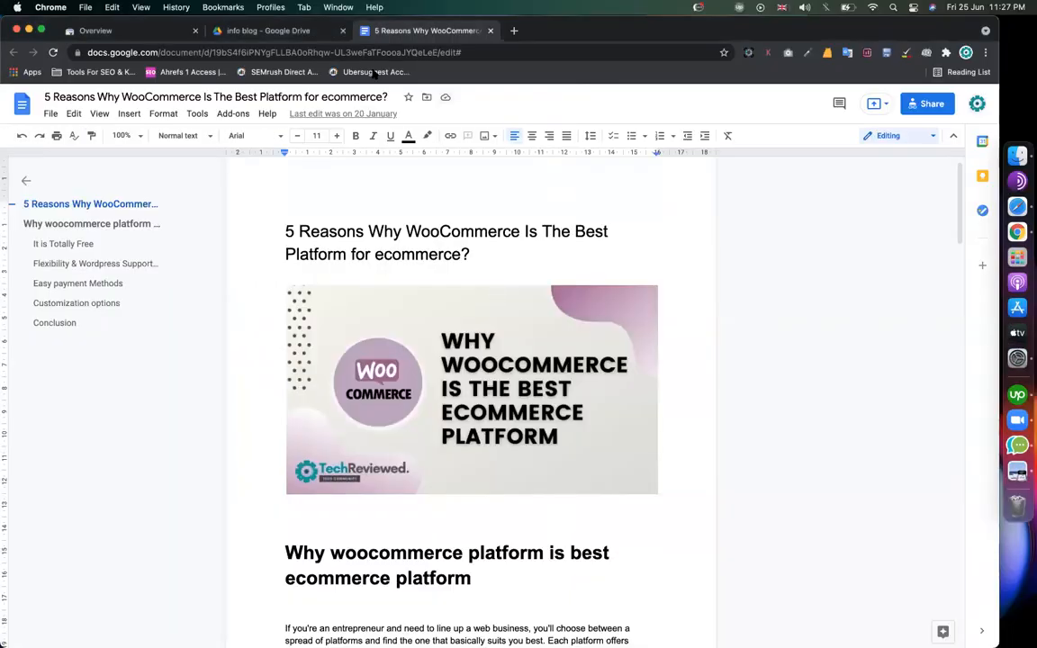
pyautogui.click(372, 71)
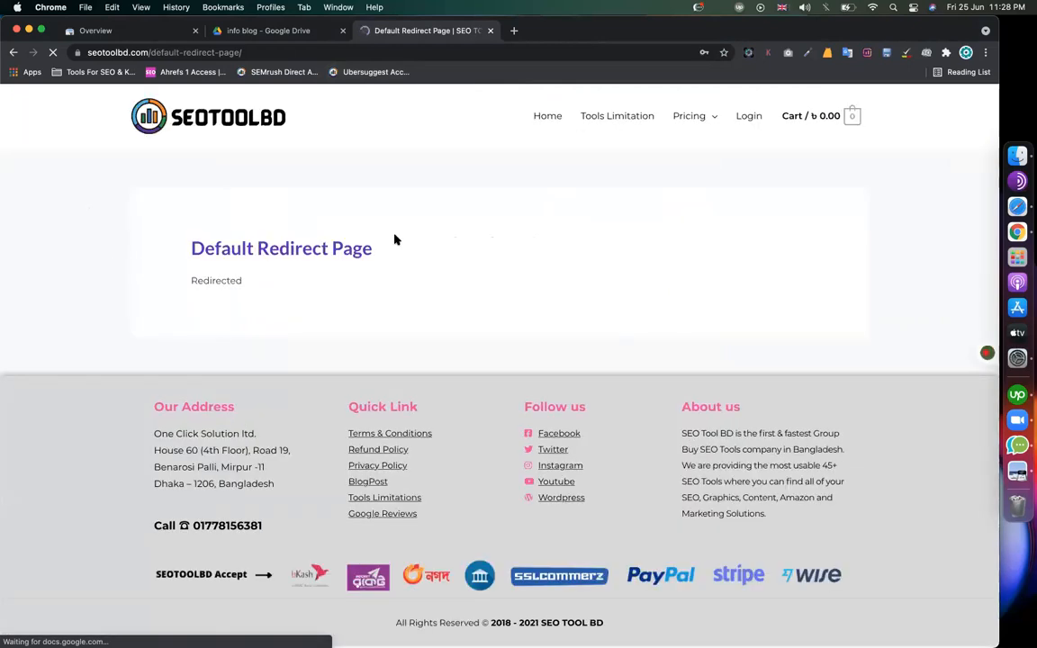
# - Log in to the SEOTOOLBD account and open its Single Tools Access page
pyautogui.click(753, 124)
pyautogui.click(468, 423)
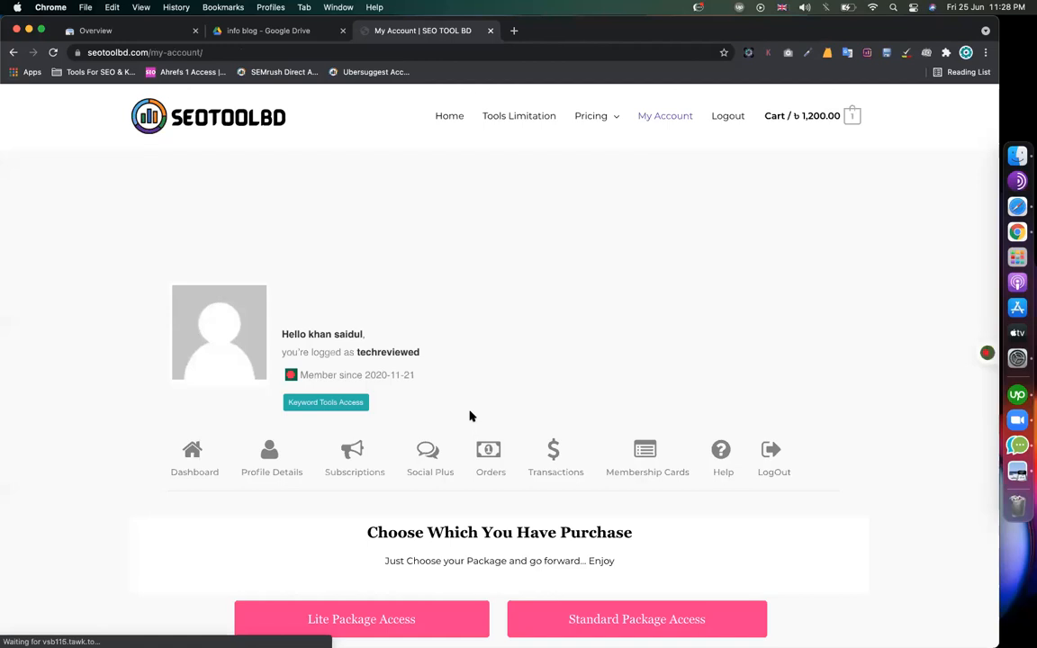
pyautogui.scroll(-5, 636, 389)
pyautogui.click(608, 384)
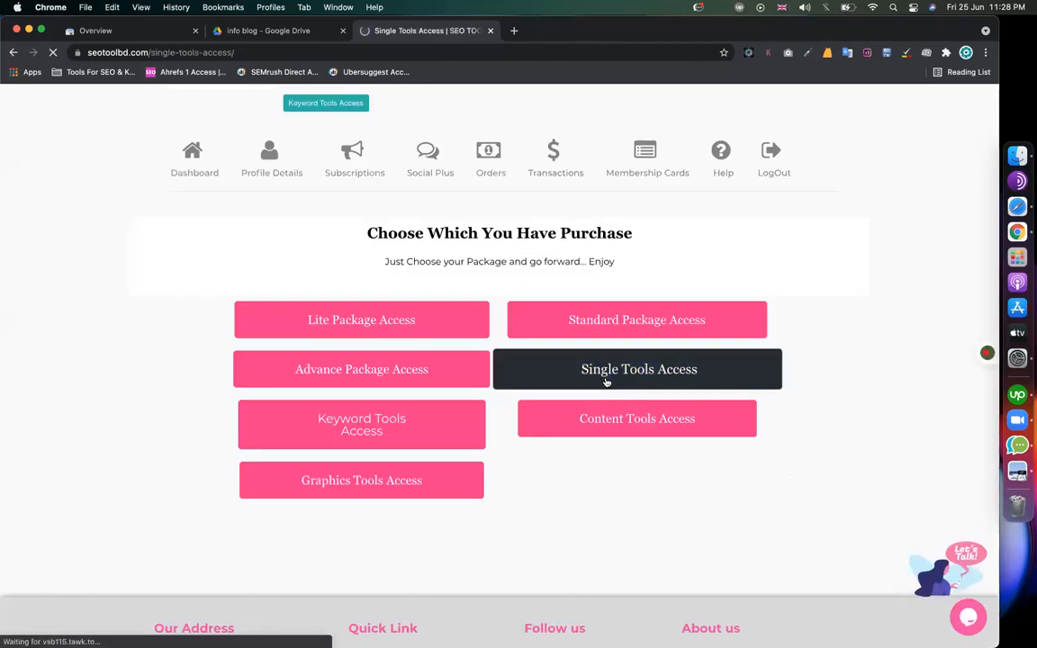
# - Choose UberSuggest from the all-in-one SEO tools and launch it from its access page
pyautogui.scroll(-1, 468, 423)
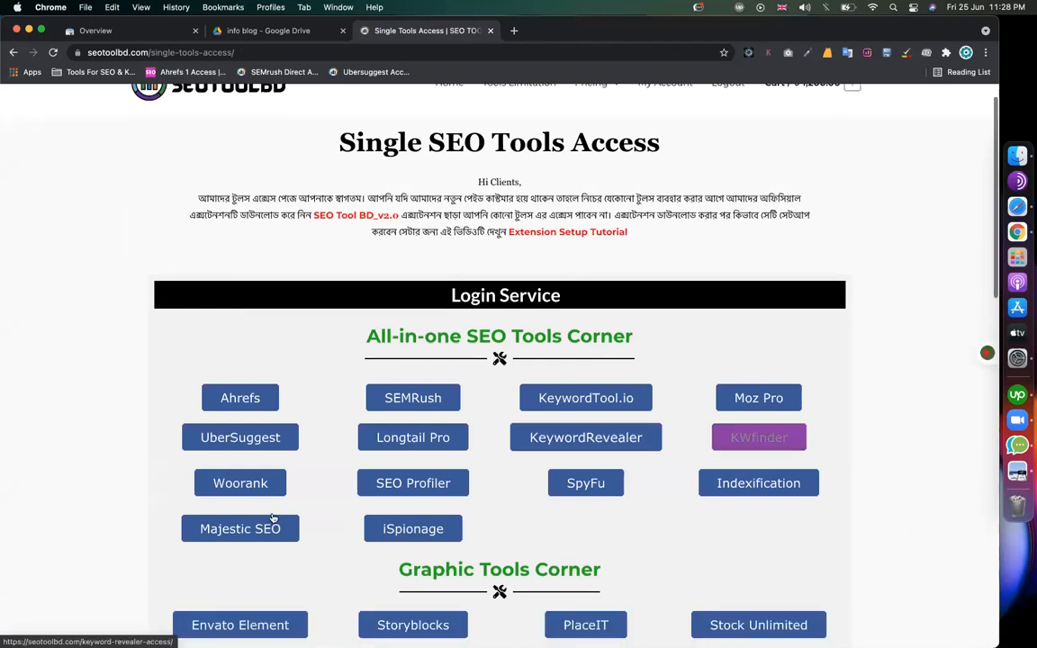
pyautogui.click(239, 442)
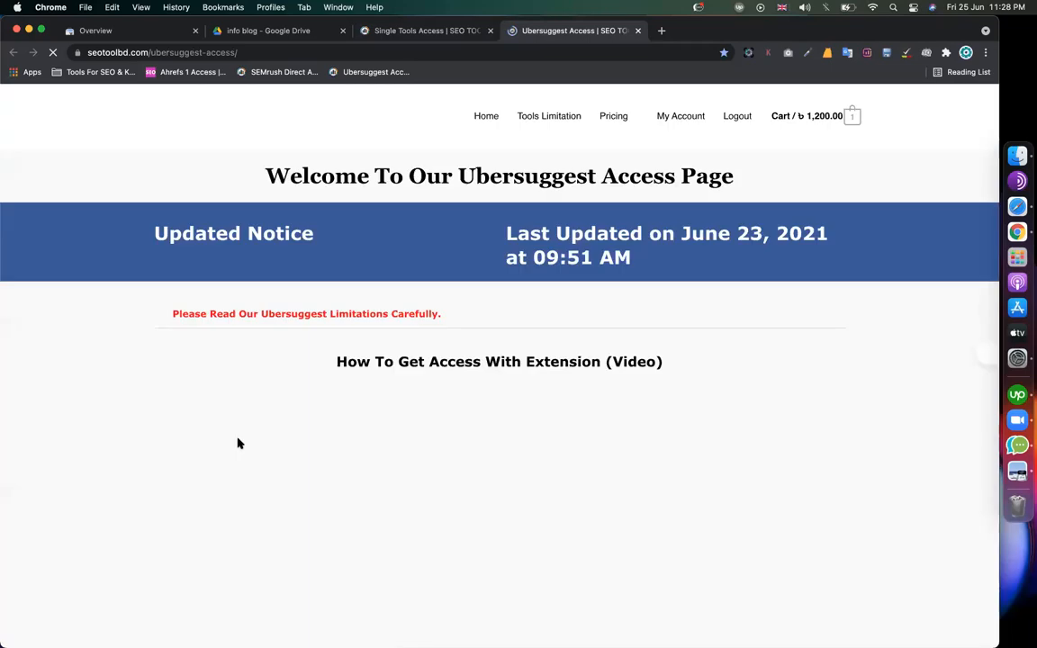
pyautogui.scroll(-5, 497, 480)
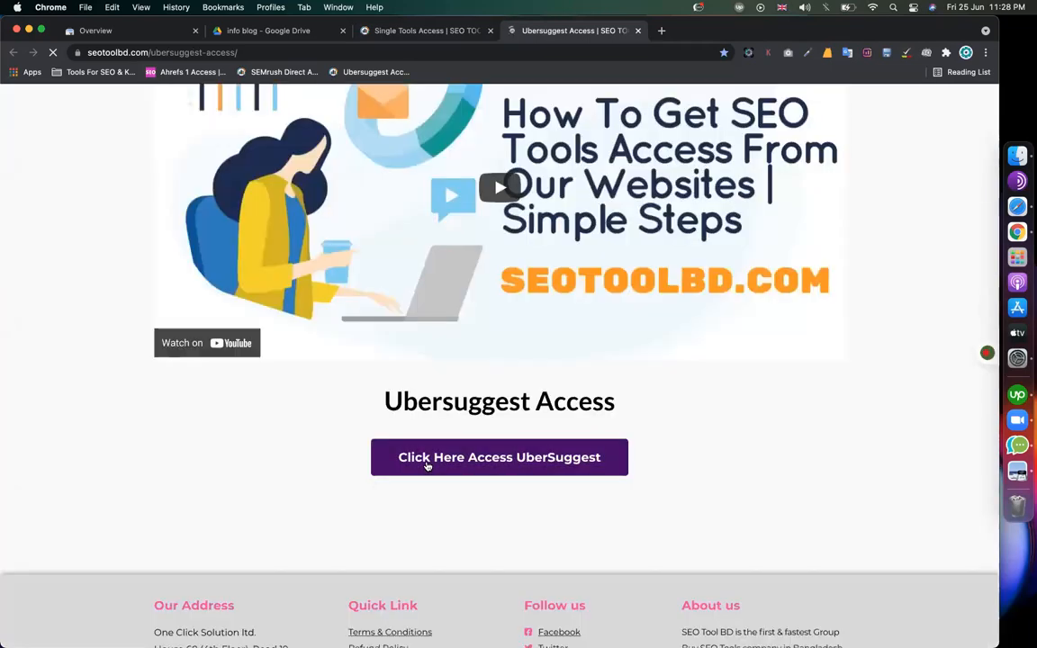
pyautogui.click(429, 464)
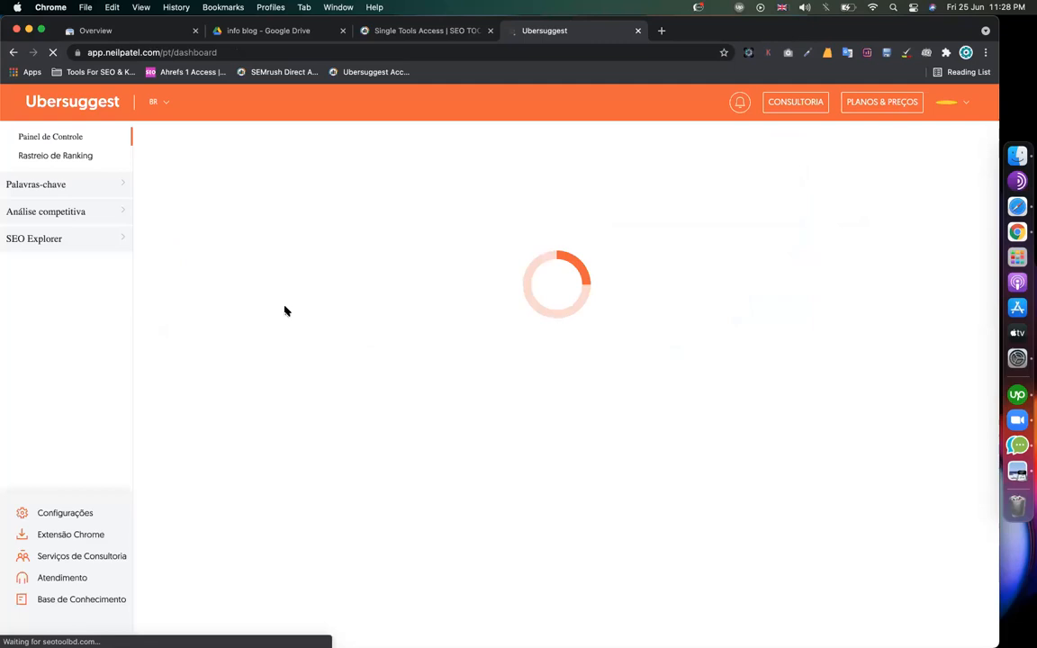
# - Change the Ubersuggest interface language to English (EN)
pyautogui.click(165, 103)
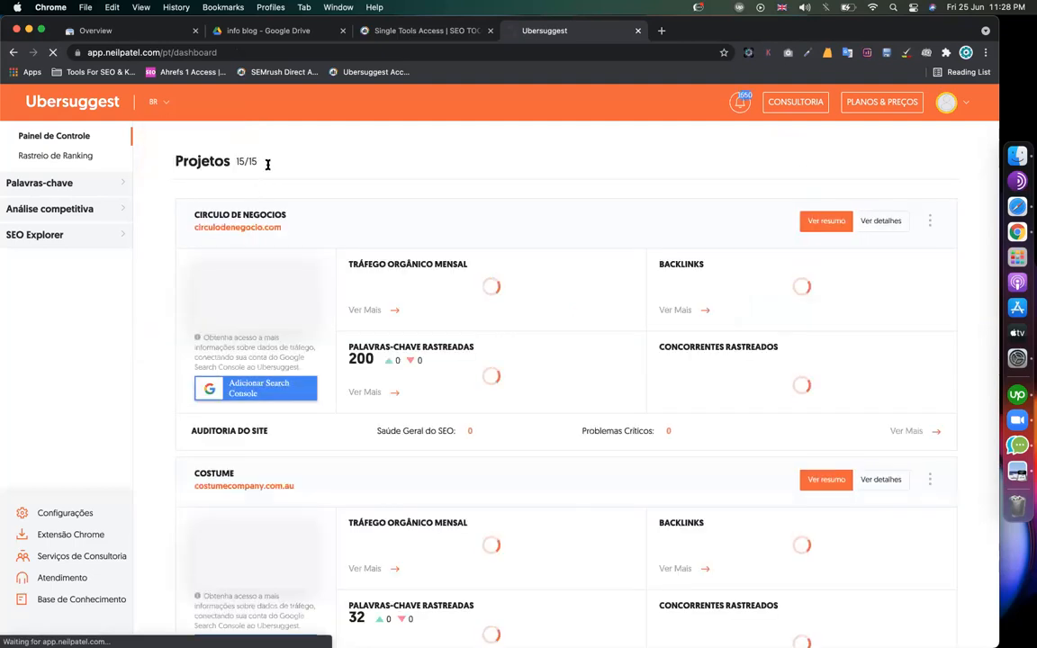
pyautogui.click(165, 110)
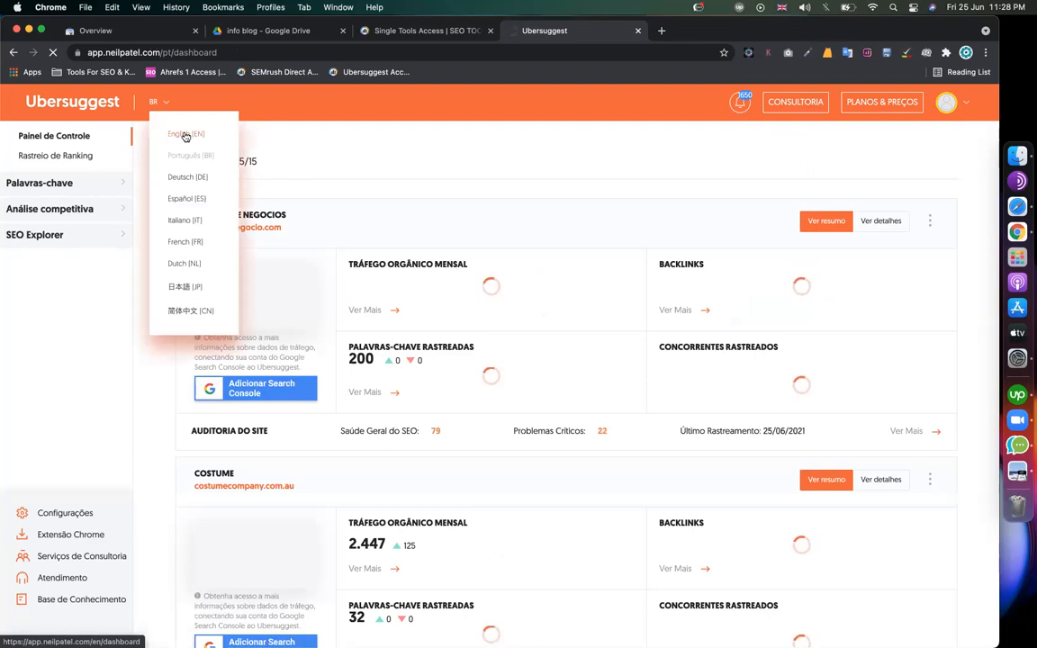
pyautogui.click(185, 135)
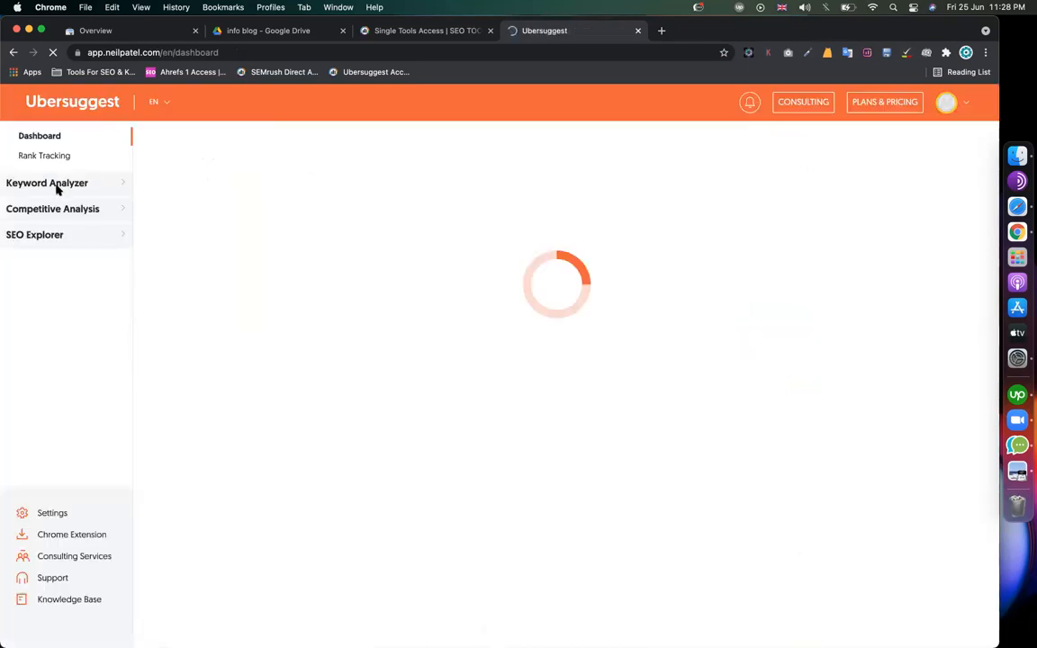
# - Open Keyword Ideas in the Keyword Analyzer and dismiss the upgrade offer
pyautogui.click(122, 187)
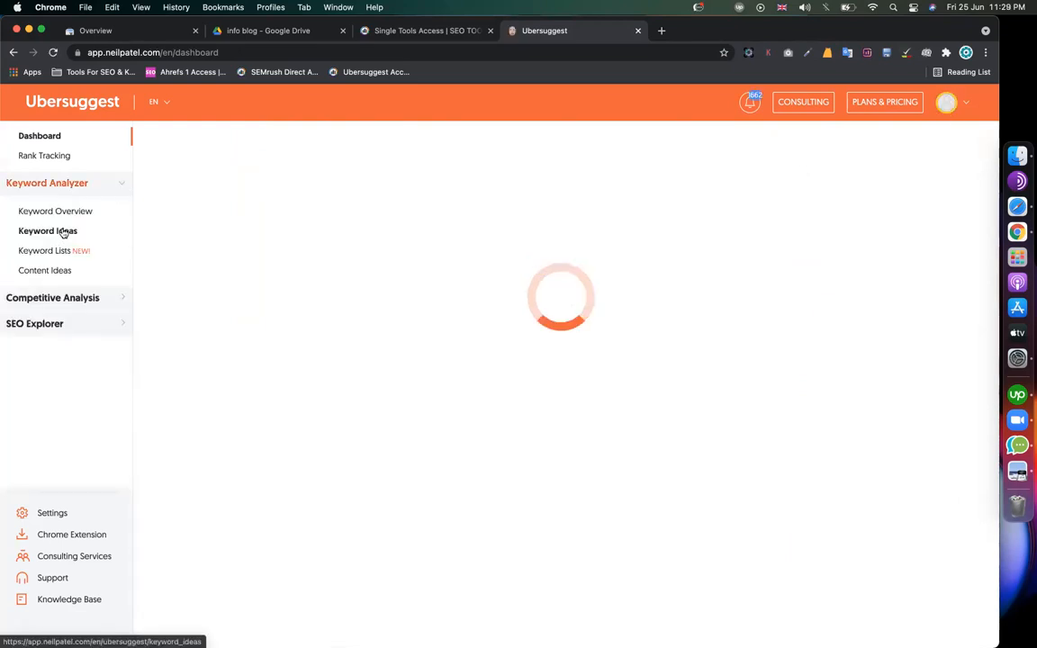
pyautogui.click(63, 233)
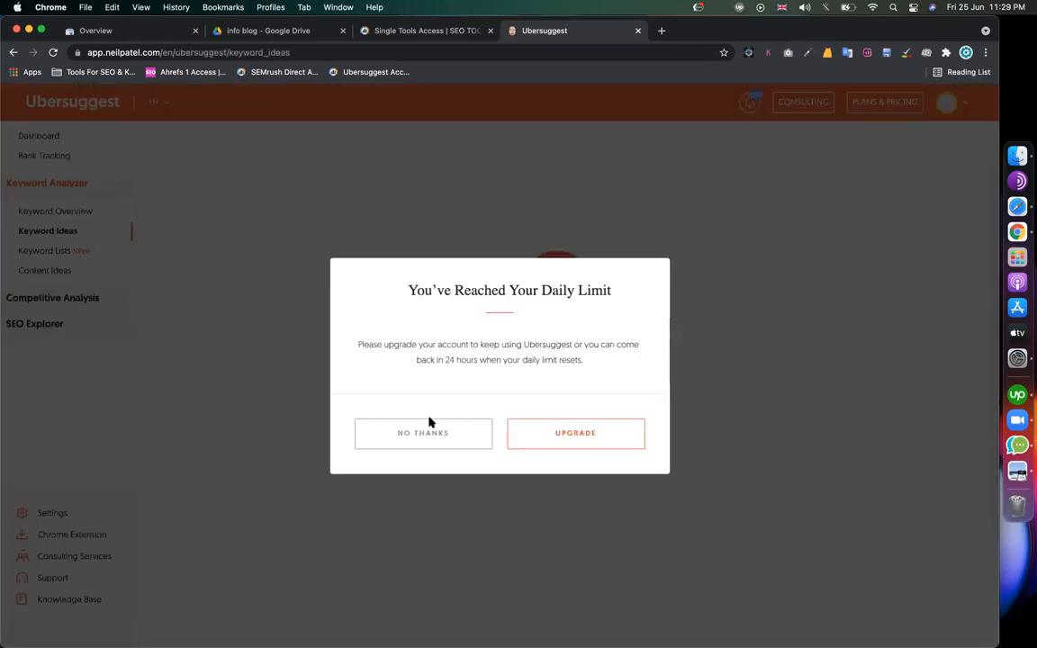
pyautogui.click(407, 433)
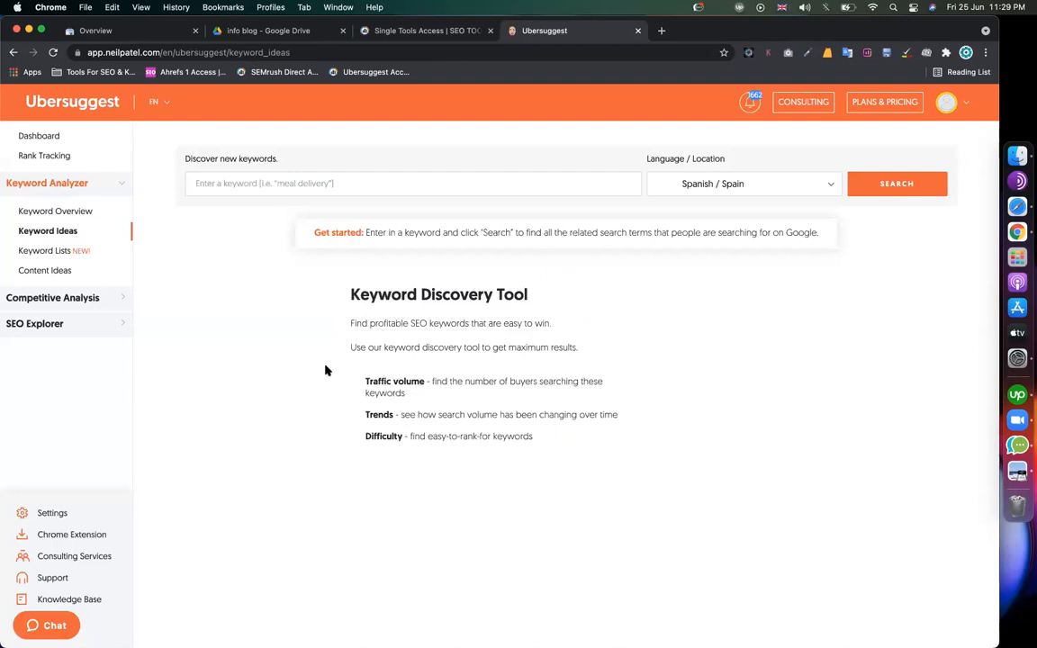
pyautogui.click(397, 441)
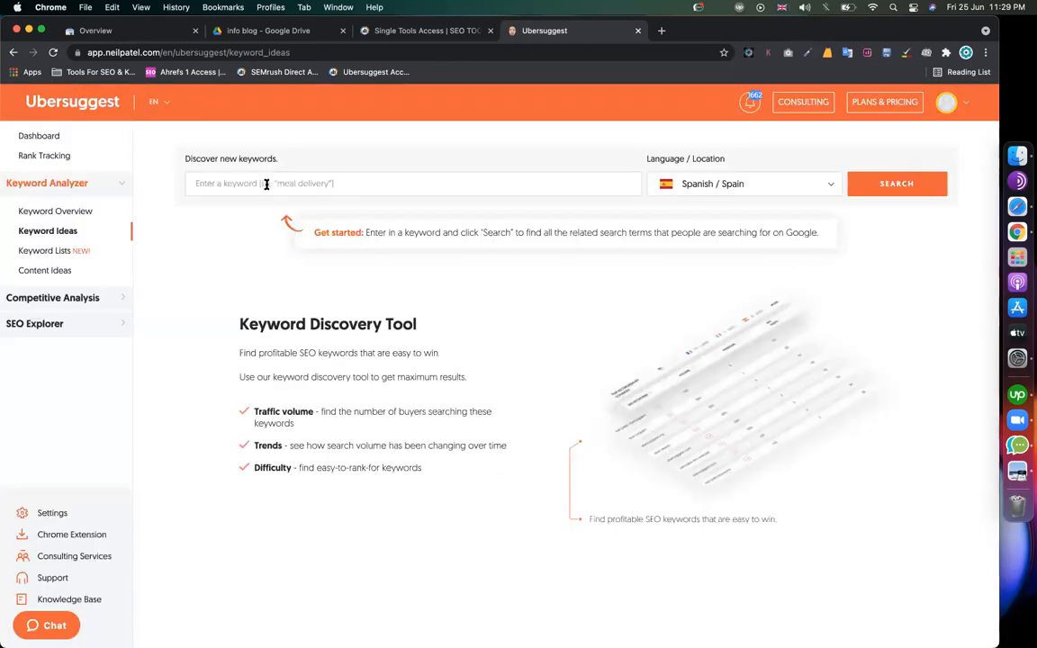
# - Search keyword ideas for the copied phrase "why woocommerce is best" and decline the upgrade offer
pyautogui.click(235, 184)
pyautogui.press('super+v')
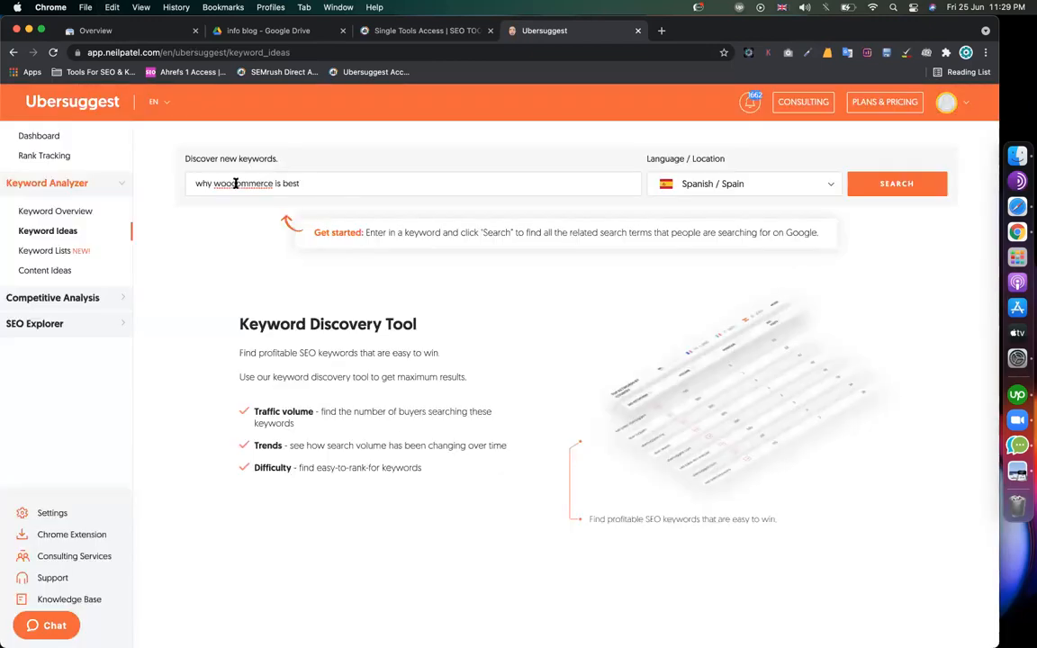
pyautogui.press('Return')
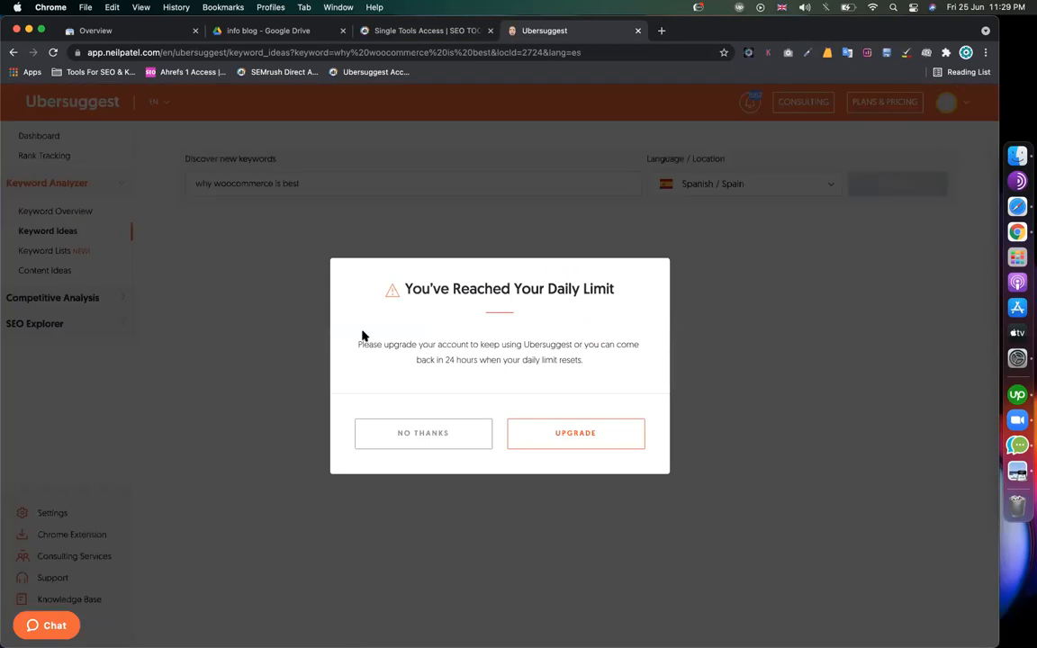
pyautogui.click(365, 432)
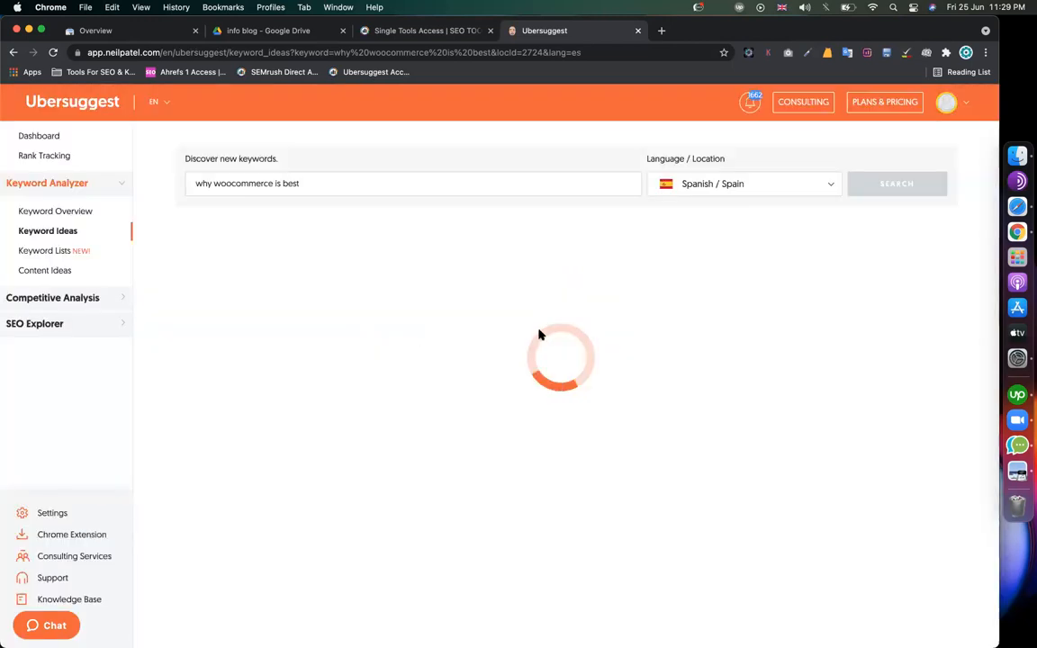
# - Set the language and location to English / United States and rerun the search for "why woocommerce is best"
pyautogui.click(725, 189)
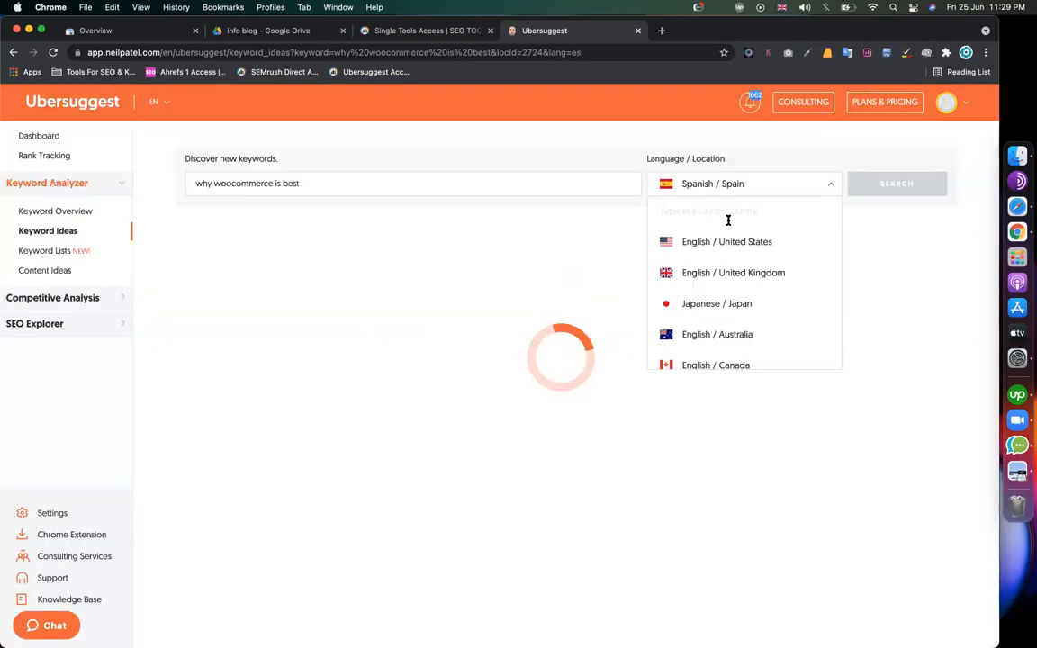
pyautogui.click(674, 241)
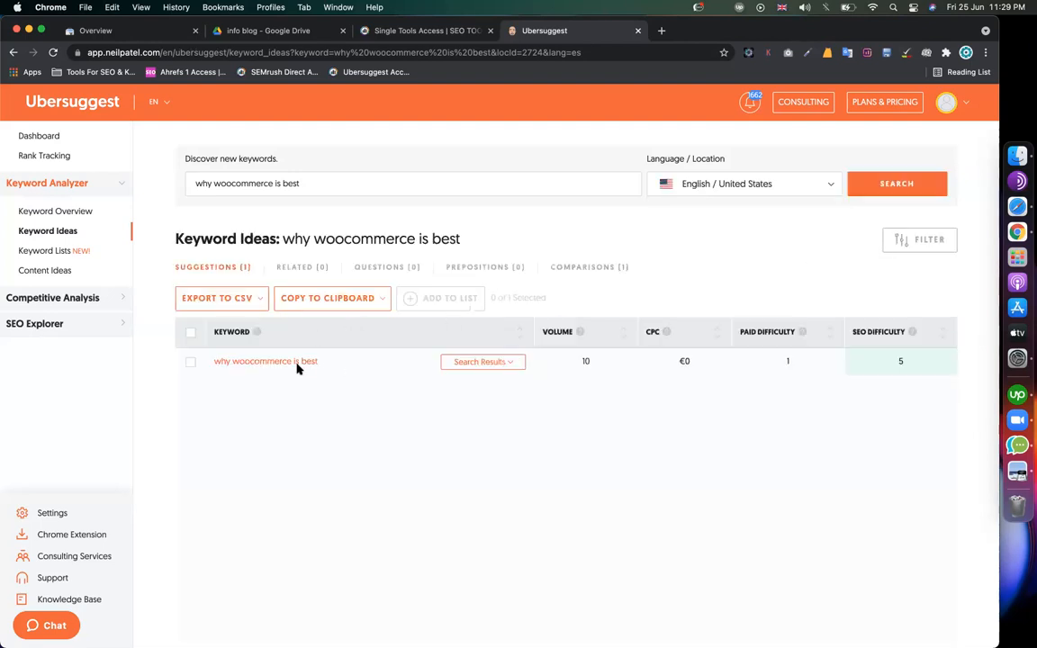
pyautogui.click(349, 187)
pyautogui.press('Return')
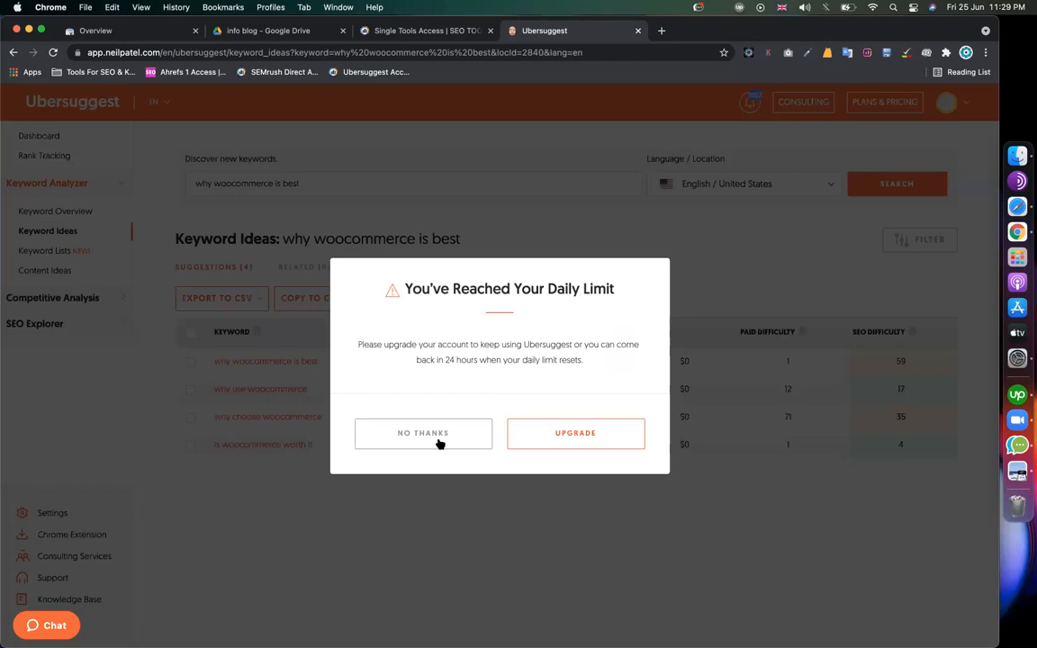
pyautogui.click(405, 439)
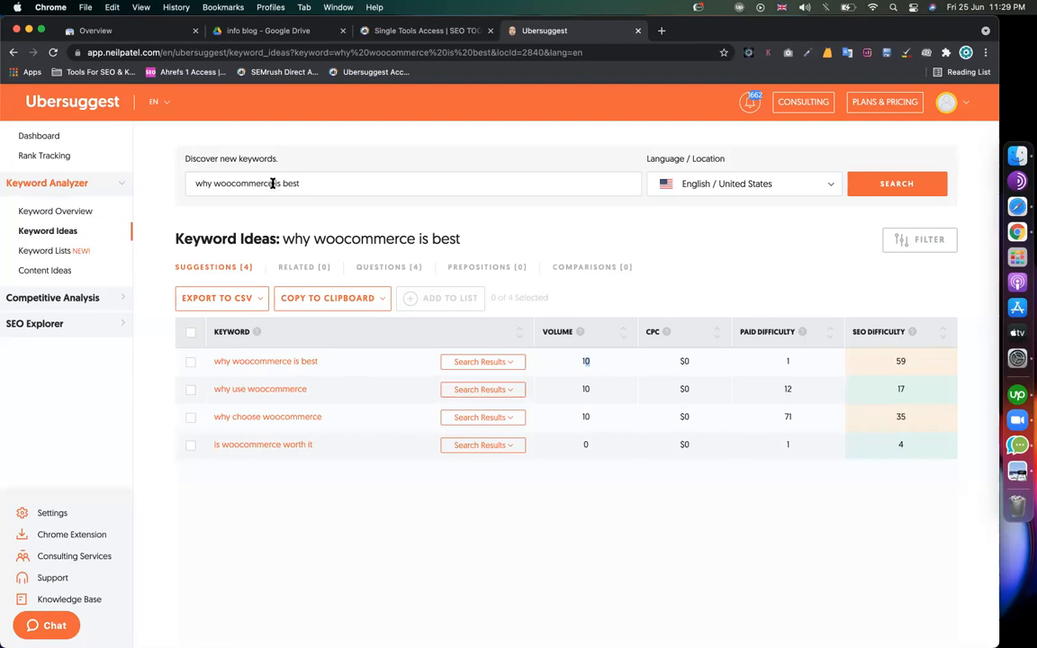
# - Shorten the keyword to "why woocommerce", search for its keyword ideas and decline the upgrade offer
pyautogui.moveTo(275, 183); pyautogui.dragTo(493, 180)
pyautogui.press('BackSpace')
pyautogui.press('Return')
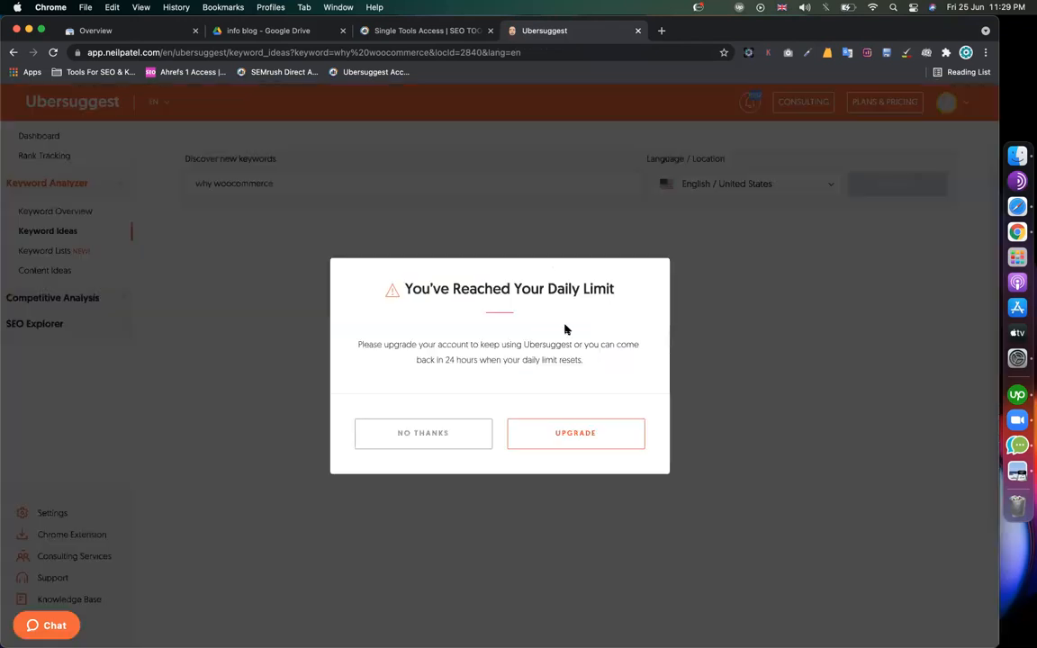
pyautogui.click(429, 433)
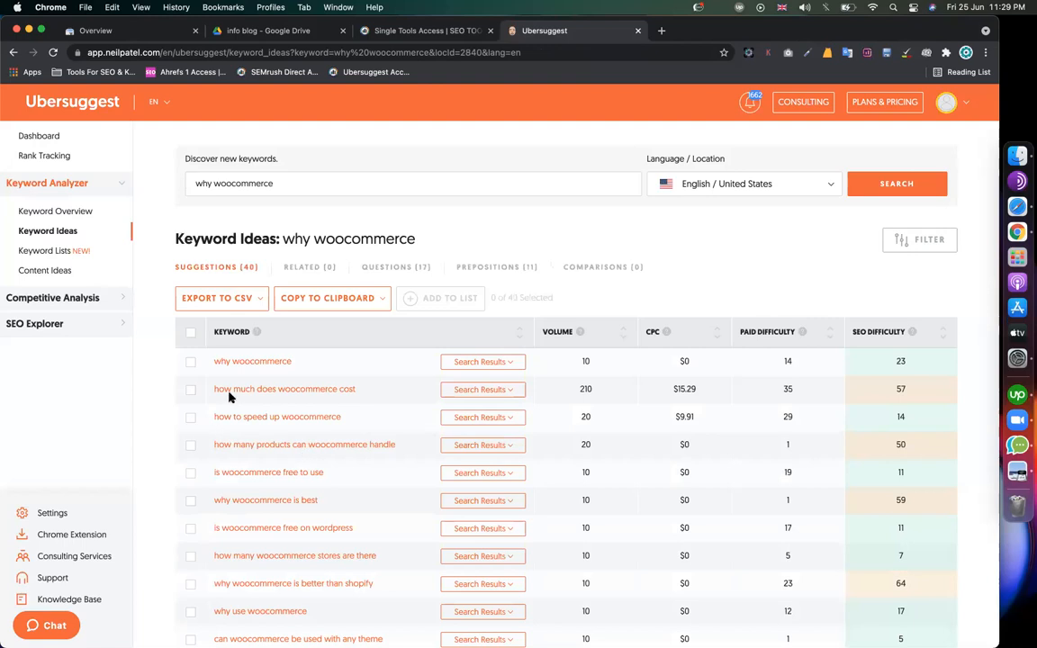
# - Try to view the keyword overview of "why woocommerce" and return to its keyword ideas
pyautogui.scroll(-1, 344, 393)
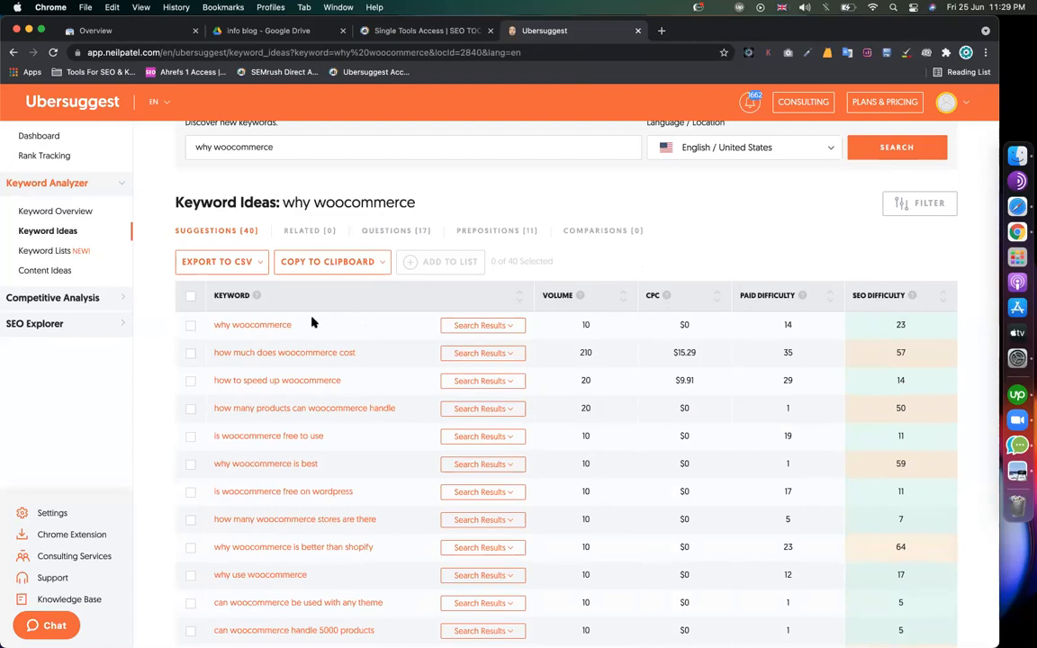
pyautogui.click(270, 325)
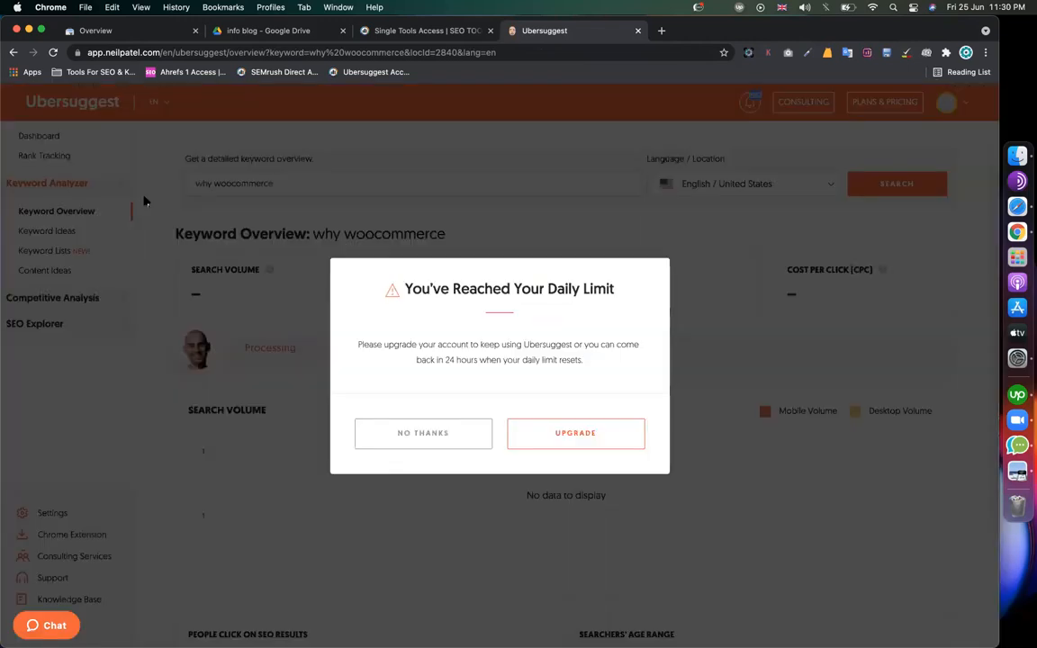
pyautogui.click(12, 54)
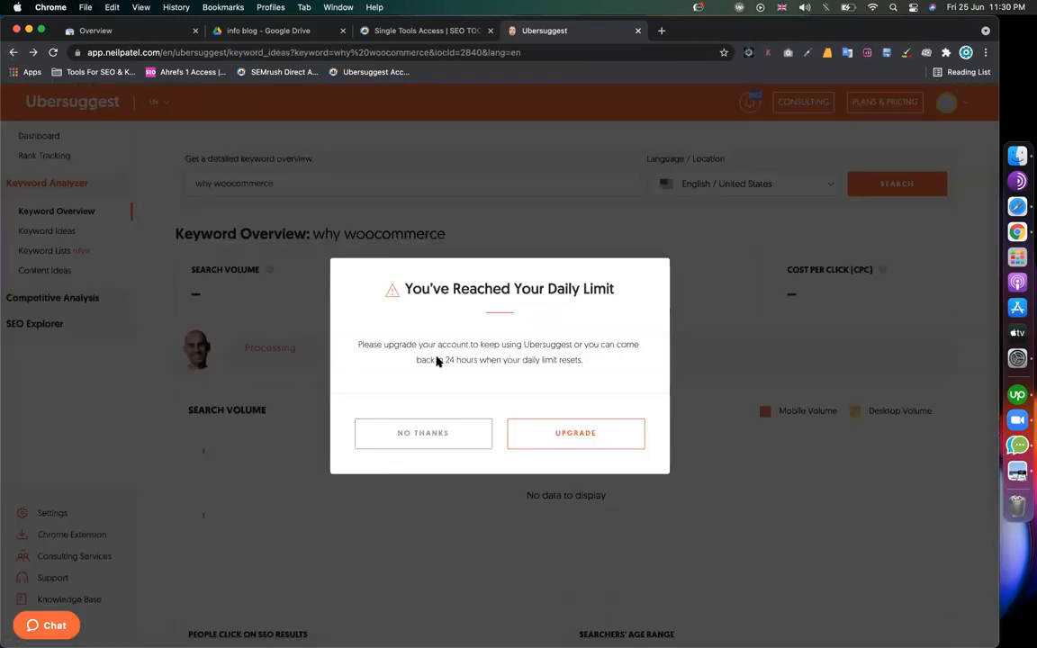
pyautogui.click(423, 435)
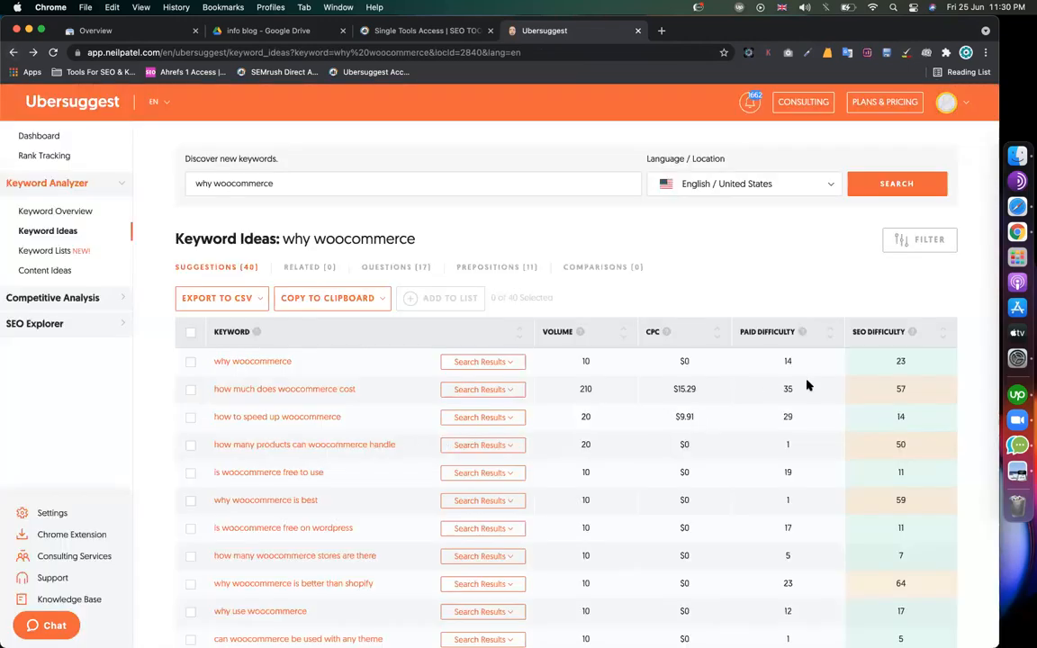
# - Examine the SEO difficulty and volume of "why woocommerce" and the volume of "why woocommerce is best"
pyautogui.moveTo(896, 362); pyautogui.dragTo(907, 362)
pyautogui.click(904, 363)
pyautogui.doubleClick(583, 361)
pyautogui.doubleClick(584, 501)
pyautogui.moveTo(319, 501); pyautogui.dragTo(216, 507)
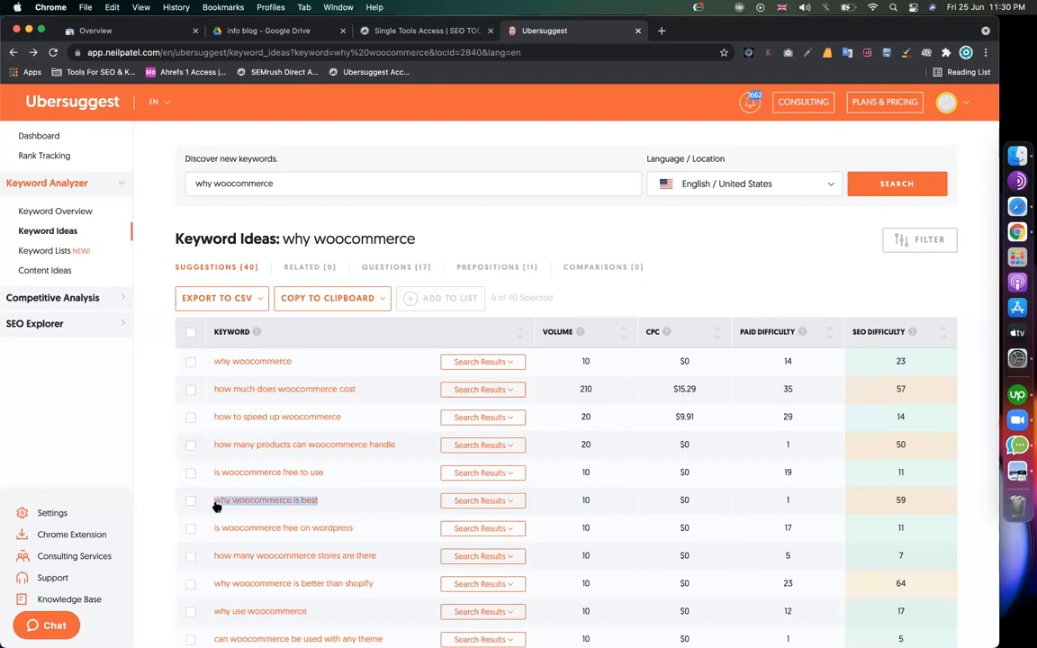
# - Open the keyword overview of "why woocommerce is best" and go back to the "why woocommerce" keyword ideas
pyautogui.click(215, 505)
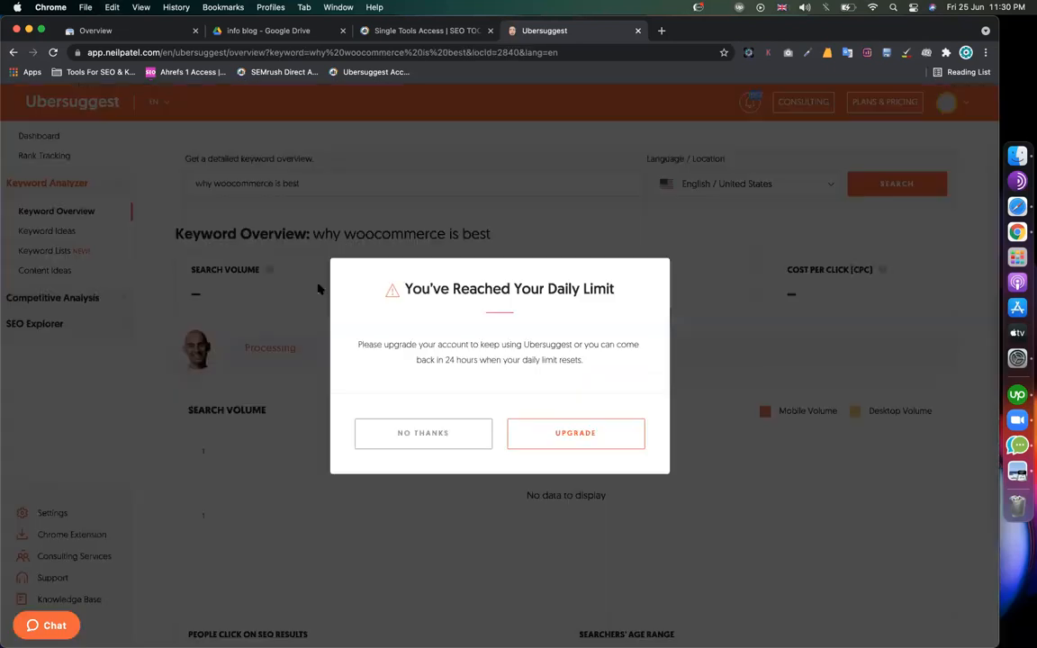
pyautogui.click(424, 436)
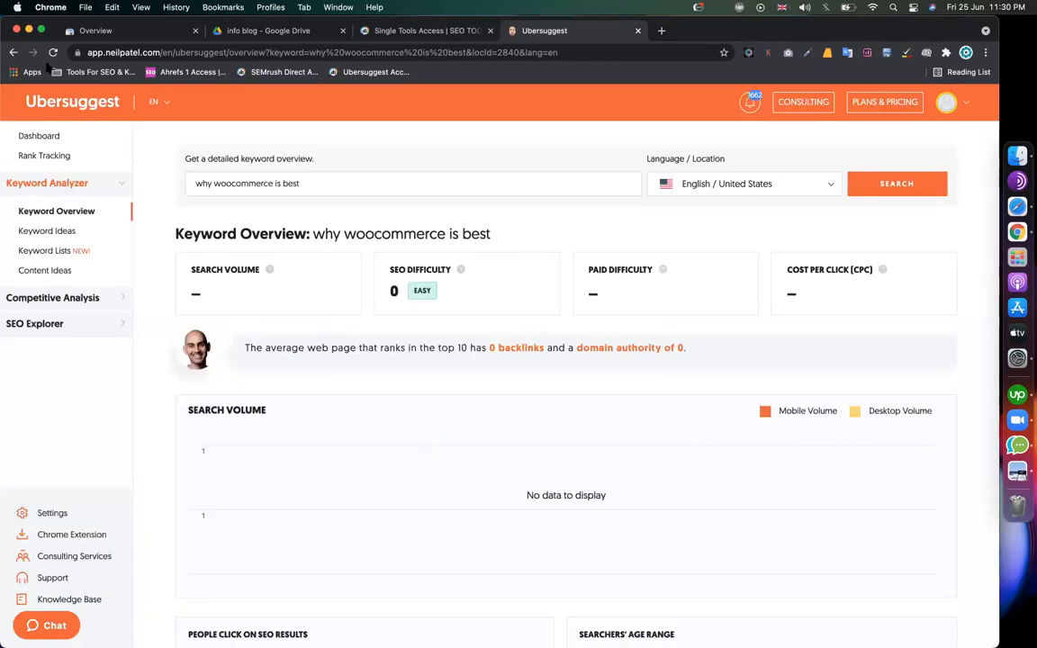
pyautogui.click(14, 52)
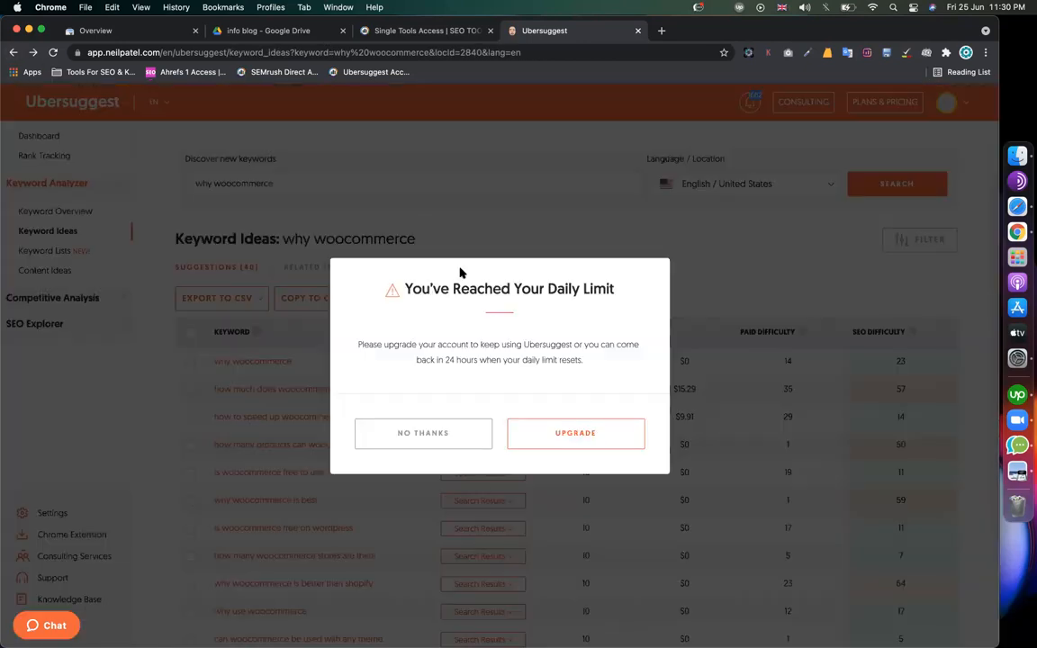
pyautogui.click(450, 442)
# - Replace the keyword to look up with "fiverr html test"
pyautogui.tripleClick(281, 183)
pyautogui.write('fiverr html test')
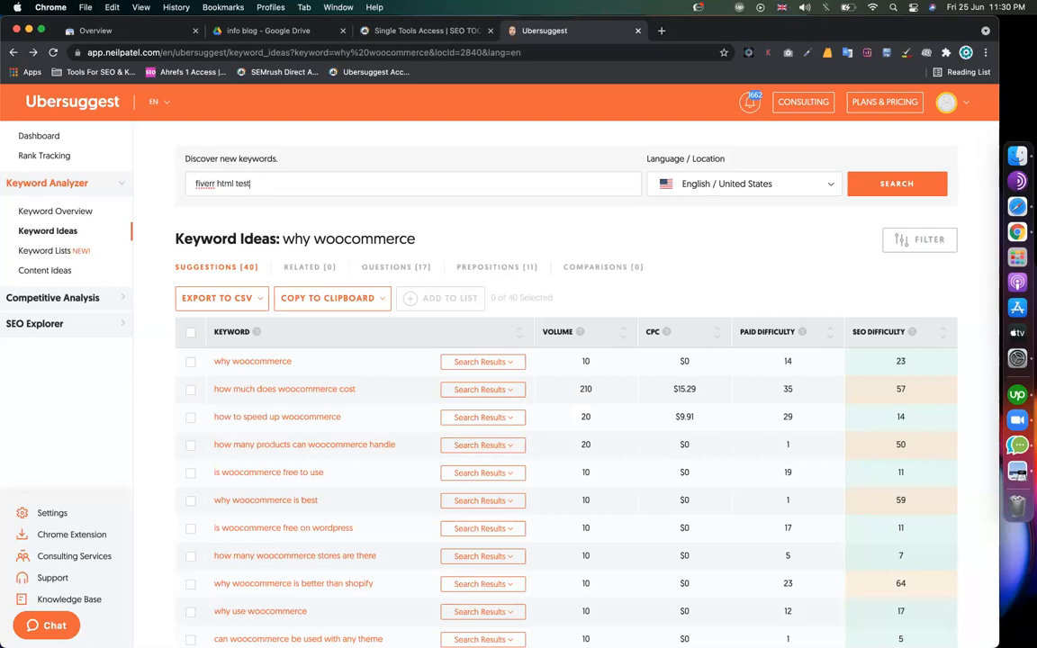
# - Look up keyword ideas for "fiverr html test", dismiss the upgrade offer, and examine the SEO difficulty of "fiverr html5 test"
pyautogui.press('Return')
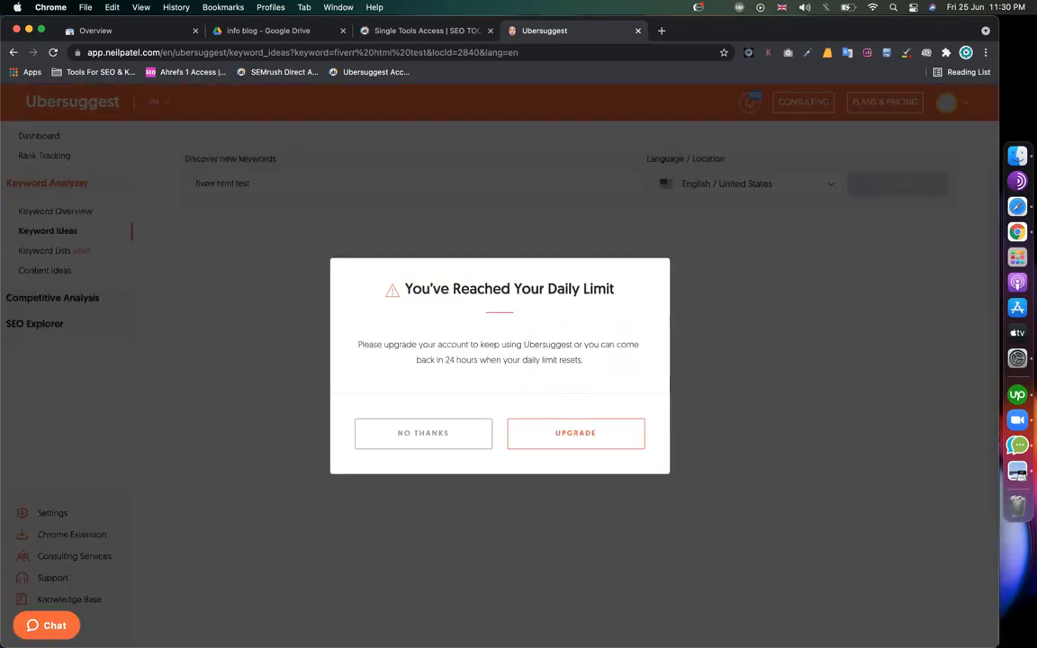
pyautogui.click(414, 435)
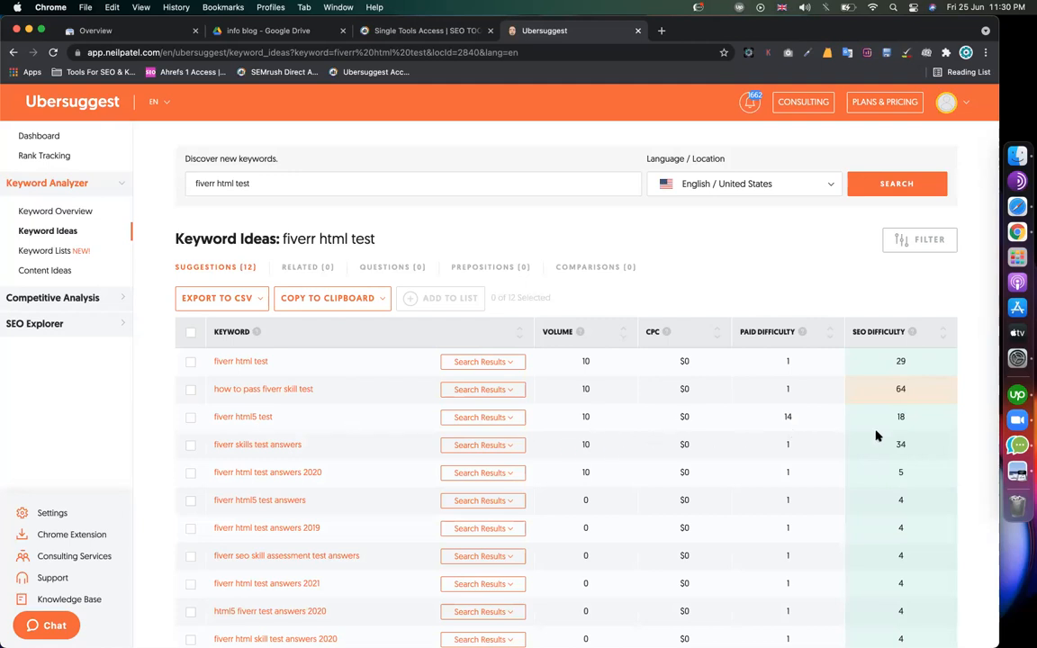
pyautogui.doubleClick(899, 418)
pyautogui.moveTo(296, 418); pyautogui.dragTo(216, 423)
# - Open the keyword overview for "fiverr html5 test", decline the upgrade offers, and return to the keyword ideas list
pyautogui.click(217, 419)
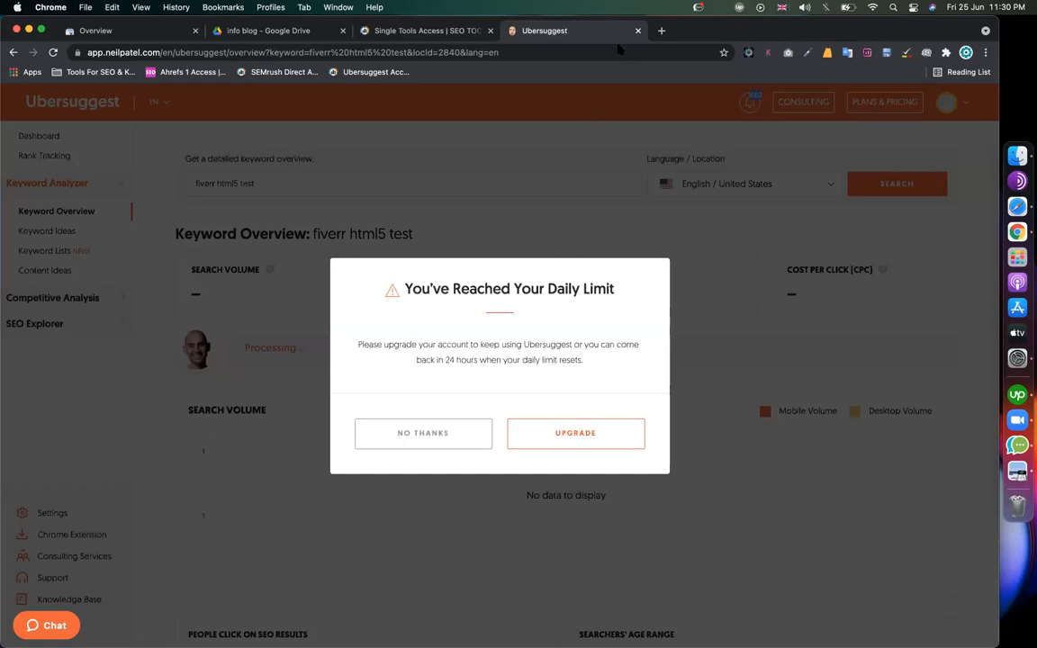
pyautogui.click(400, 434)
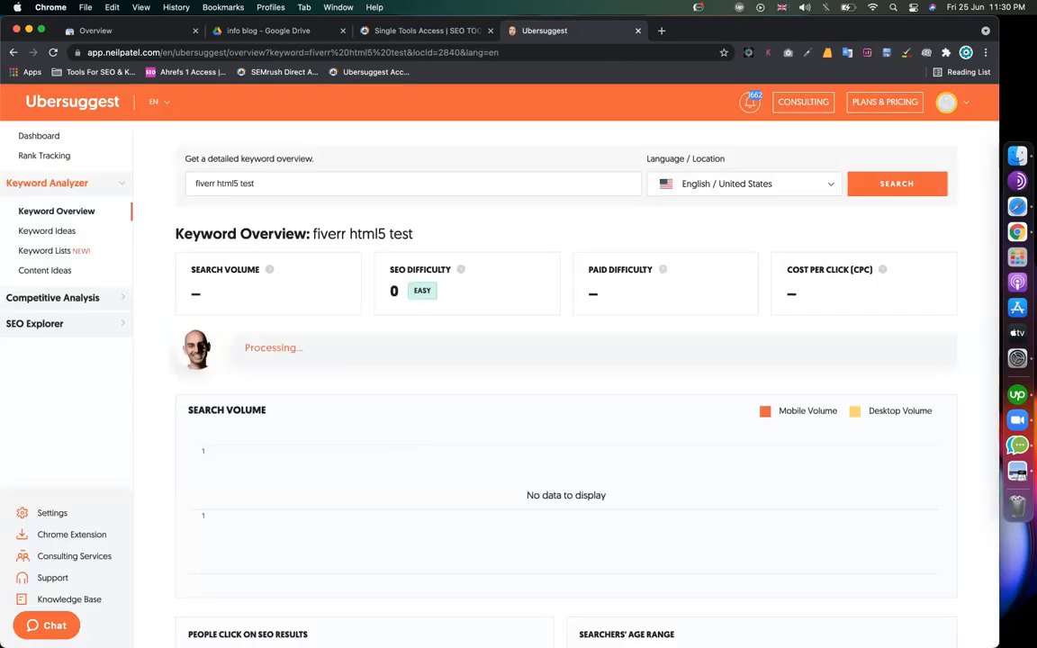
pyautogui.click(13, 52)
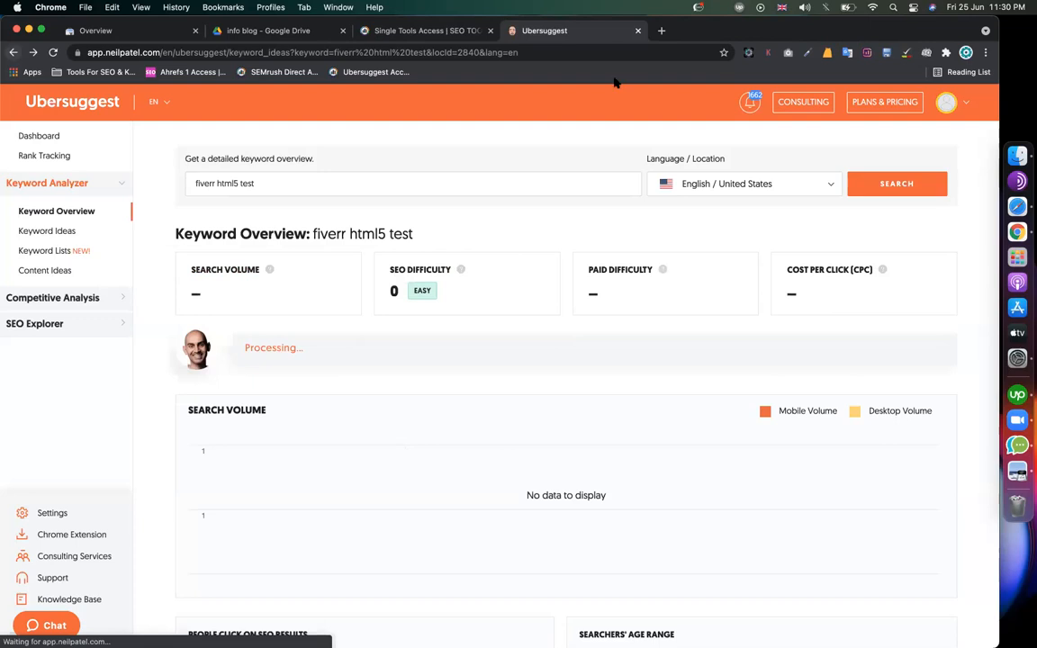
pyautogui.click(421, 433)
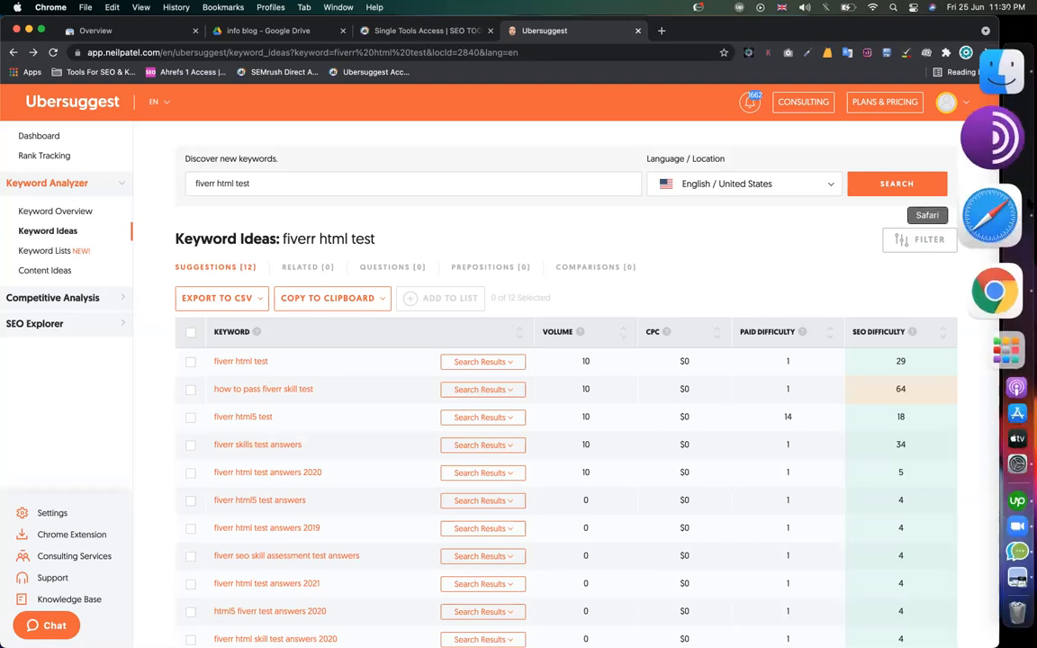
# - Switch to Safari and copy the query "why woocommerce is best" from the Google search box
pyautogui.click(993, 194)
pyautogui.scroll(5, 273, 199)
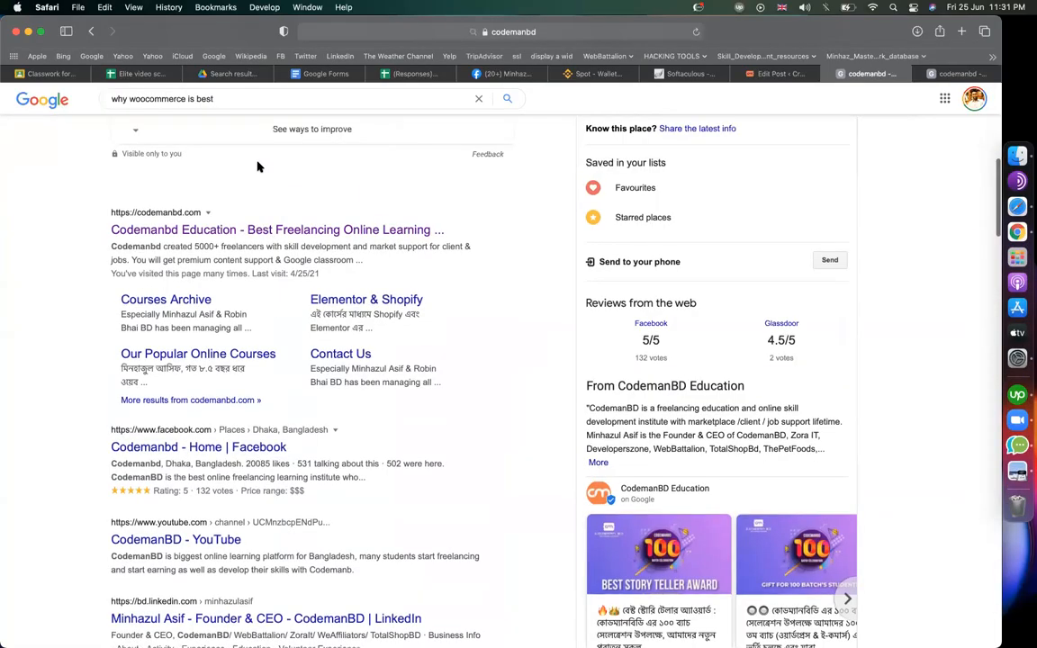
pyautogui.click(221, 99)
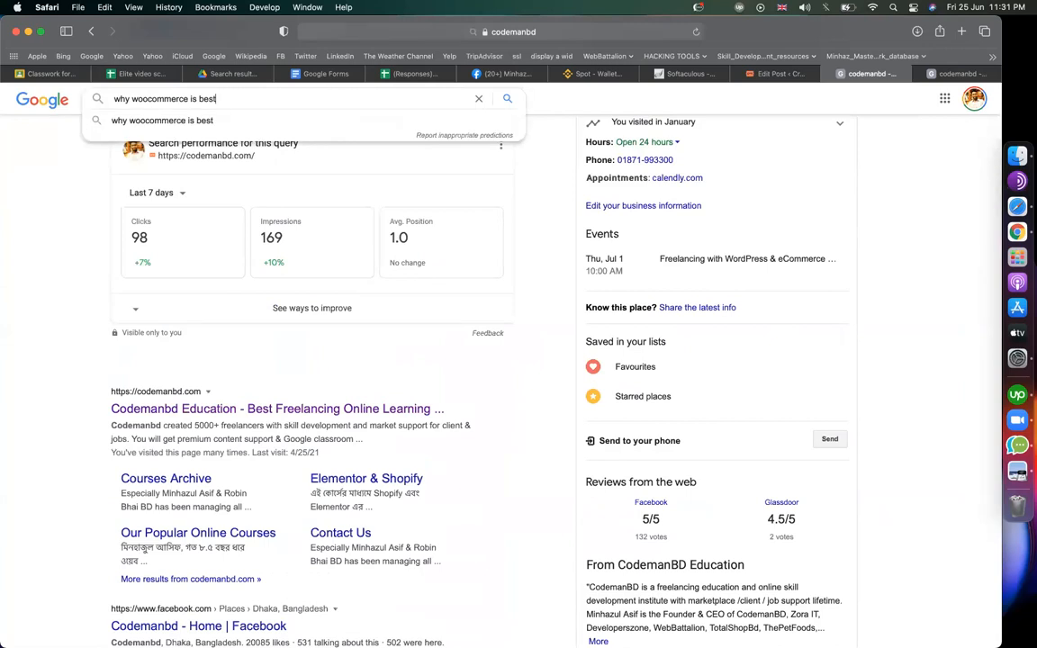
pyautogui.press('super+a')
pyautogui.press('super+c')
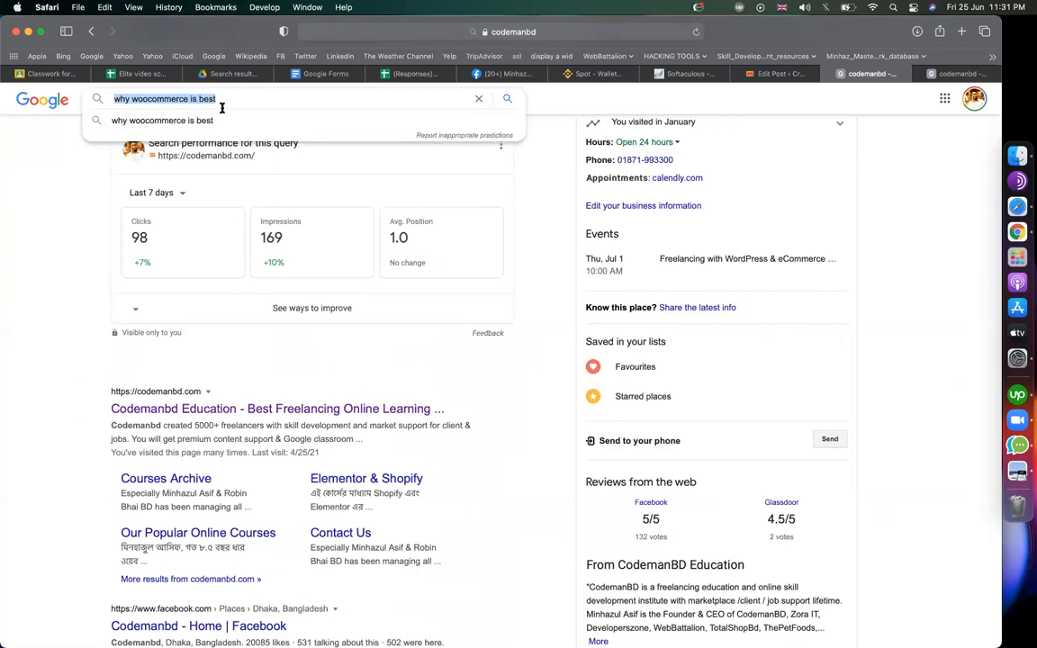
pyautogui.click(264, 99)
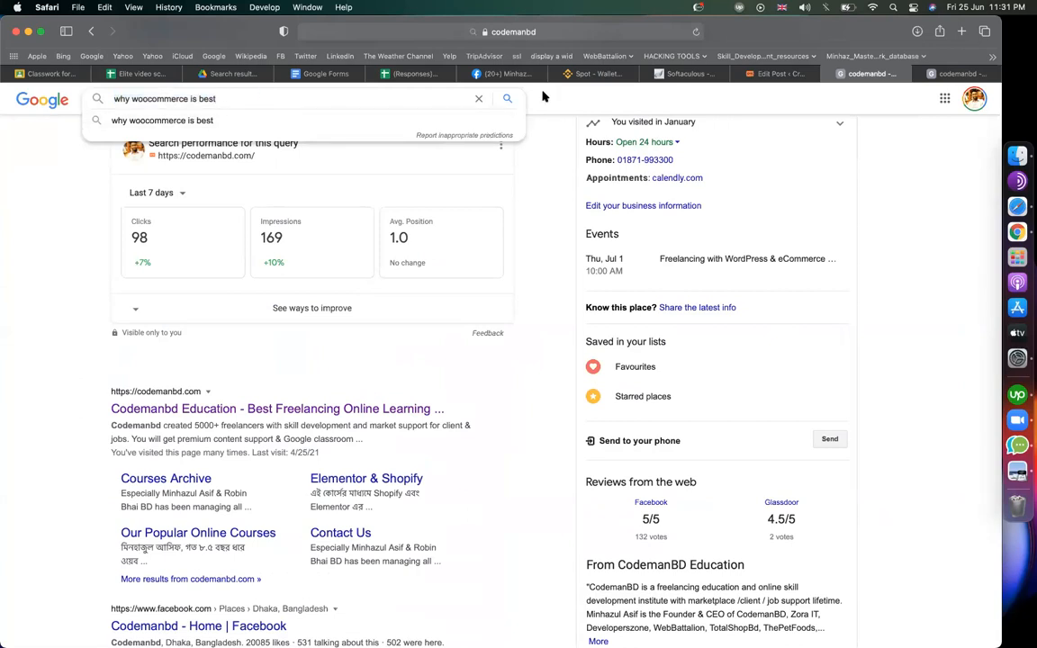
# - In the open WordPress post, add "why woocommerce is best" as the Rank Math focus keyword and update the post
pyautogui.click(775, 73)
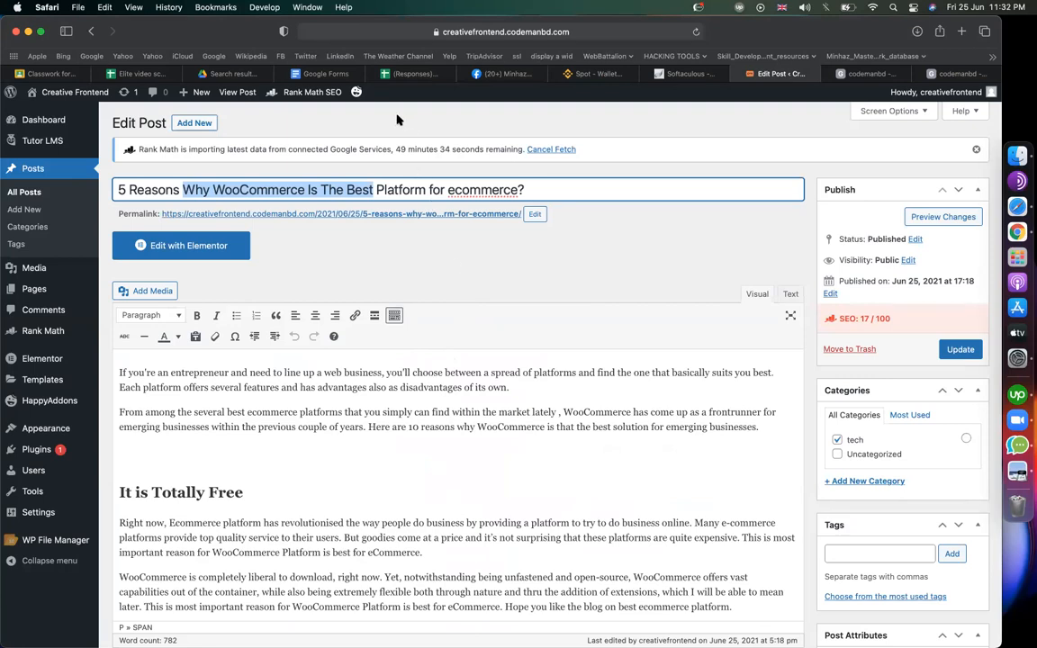
pyautogui.click(449, 120)
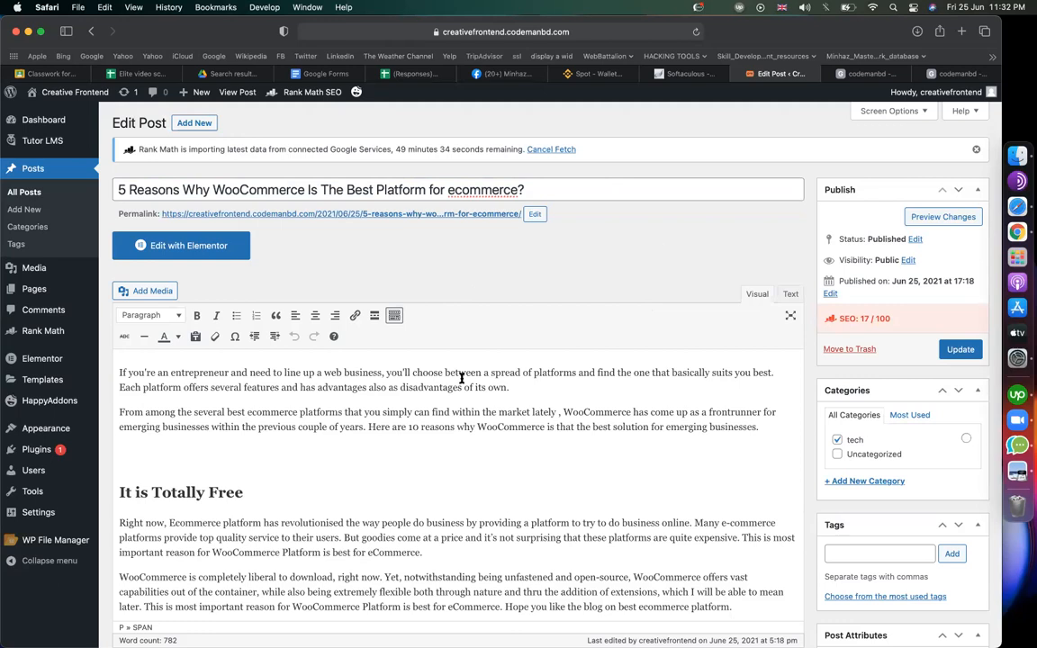
pyautogui.scroll(-15, 461, 377)
pyautogui.scroll(-4, 461, 379)
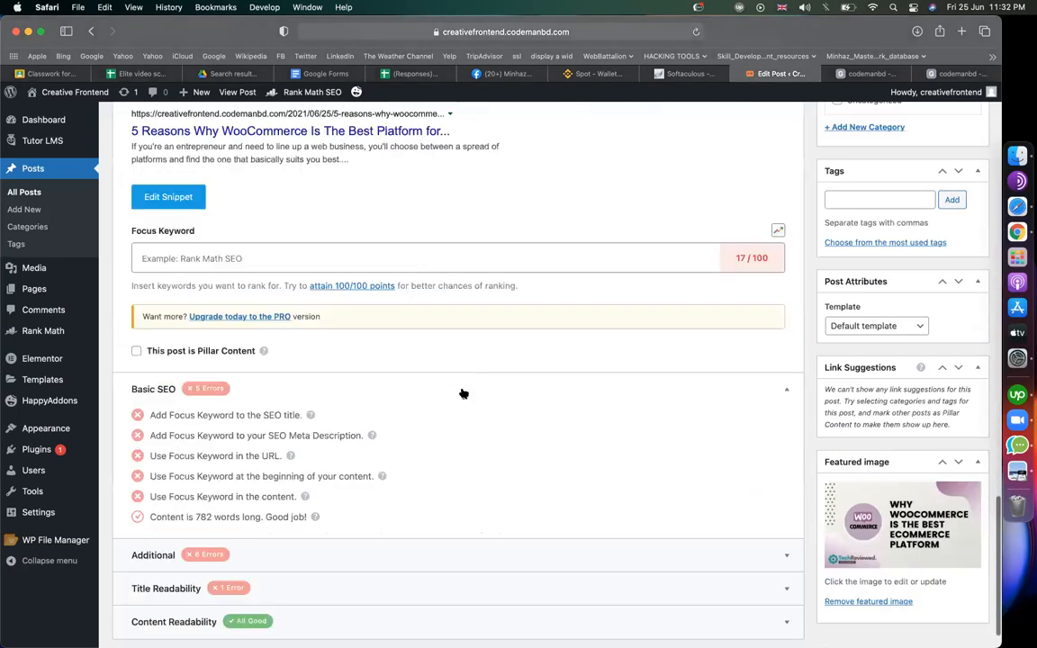
pyautogui.scroll(3, 463, 394)
pyautogui.click(350, 335)
pyautogui.press('super+v')
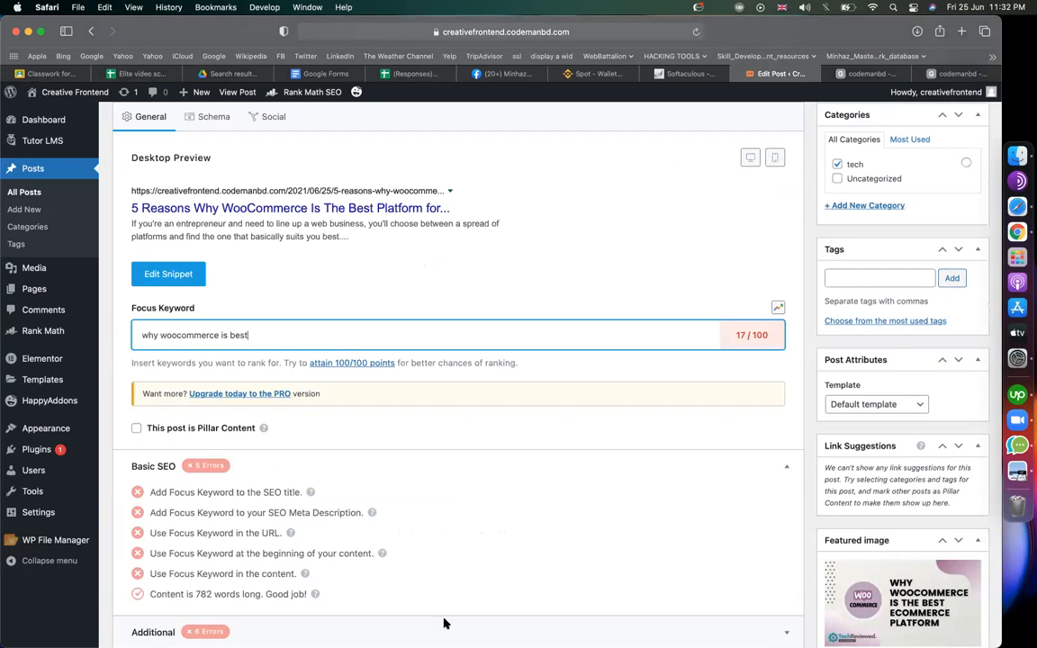
pyautogui.click(452, 335)
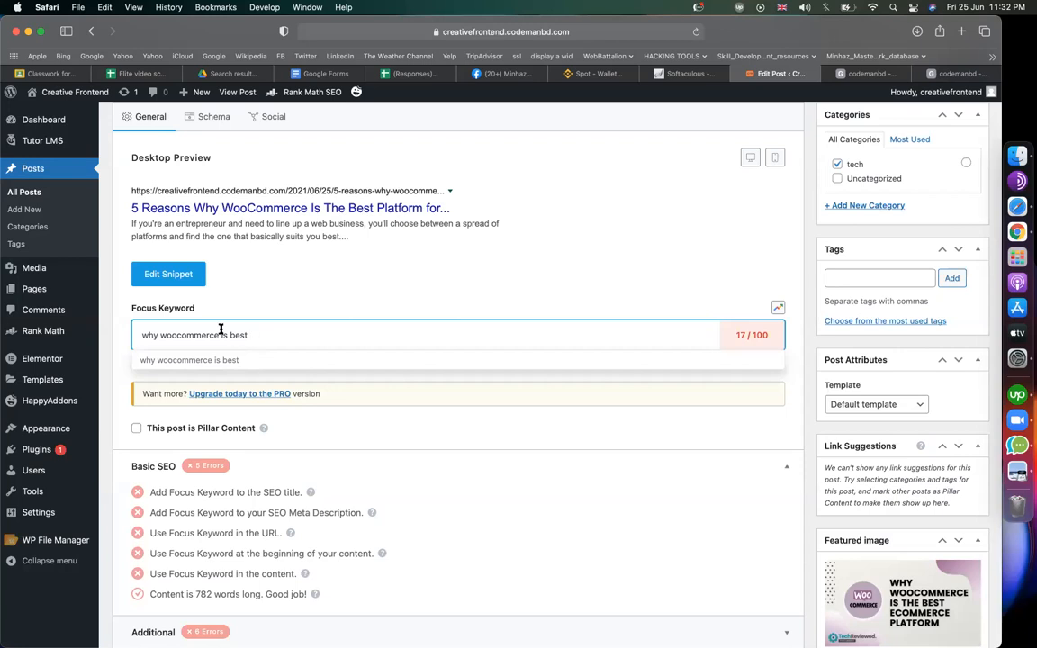
pyautogui.press('Return')
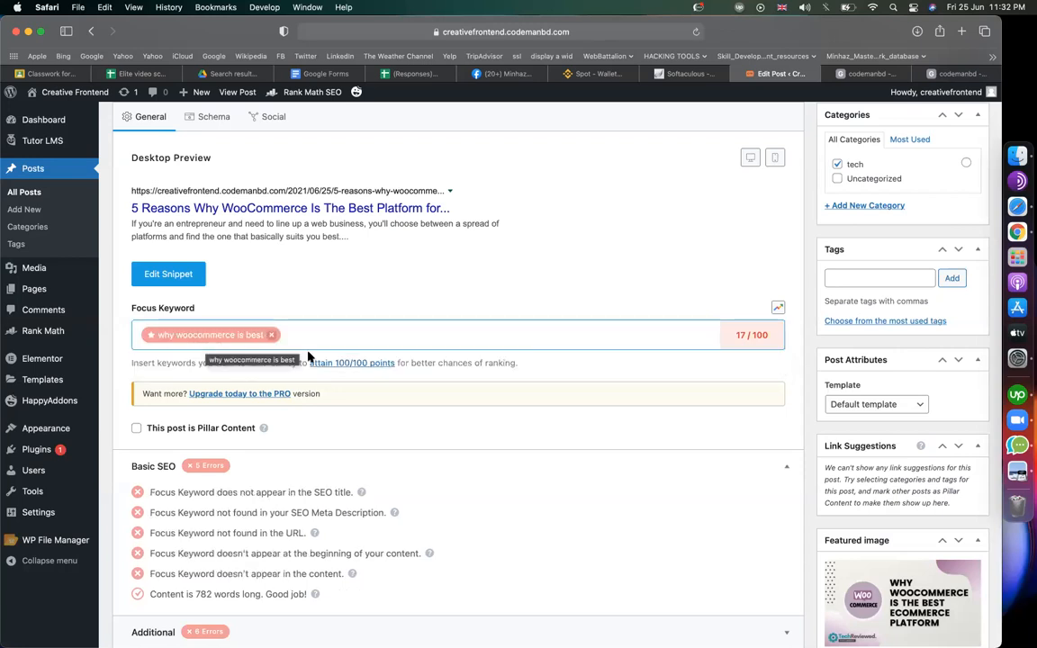
pyautogui.scroll(20, 704, 343)
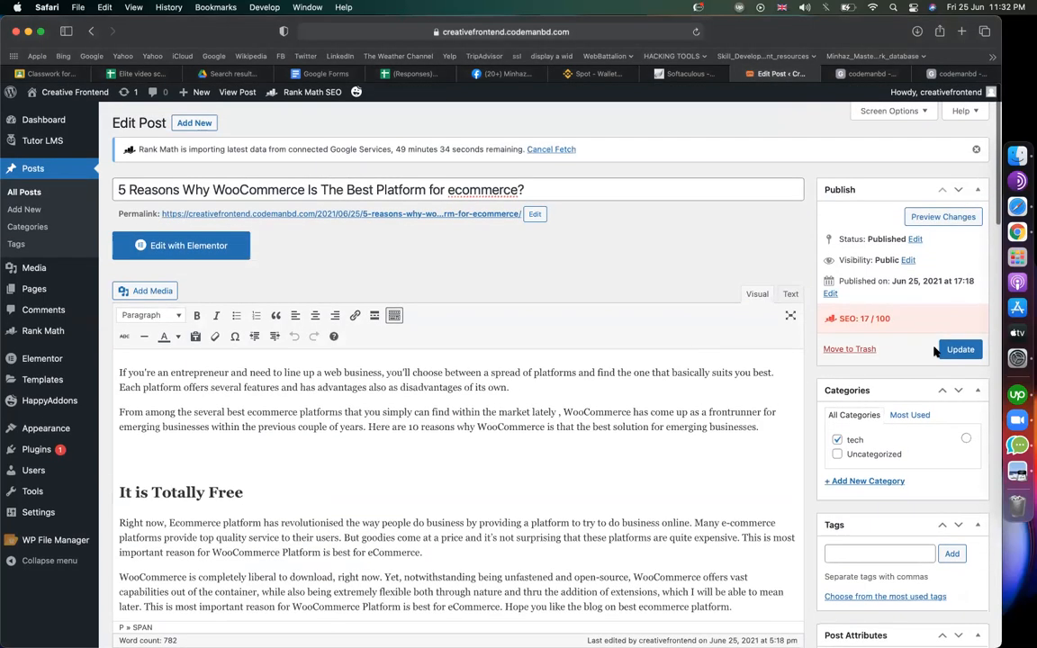
pyautogui.click(950, 353)
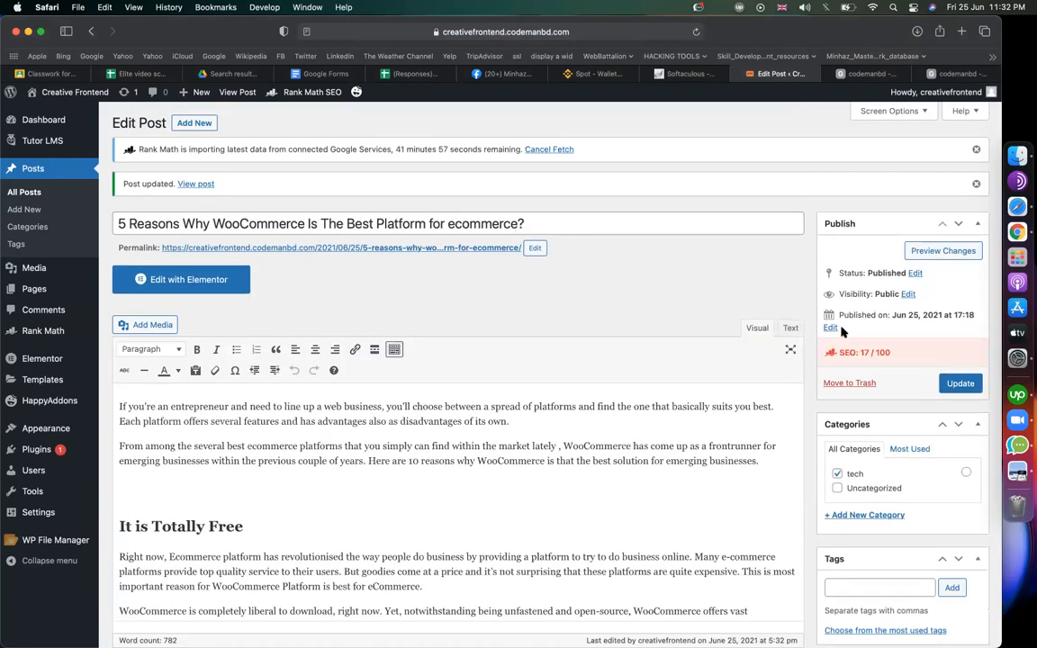
# - Expand the Additional and Title Readability checks in Rank Math and review the SEO errors listed for the post
pyautogui.scroll(-20, 842, 332)
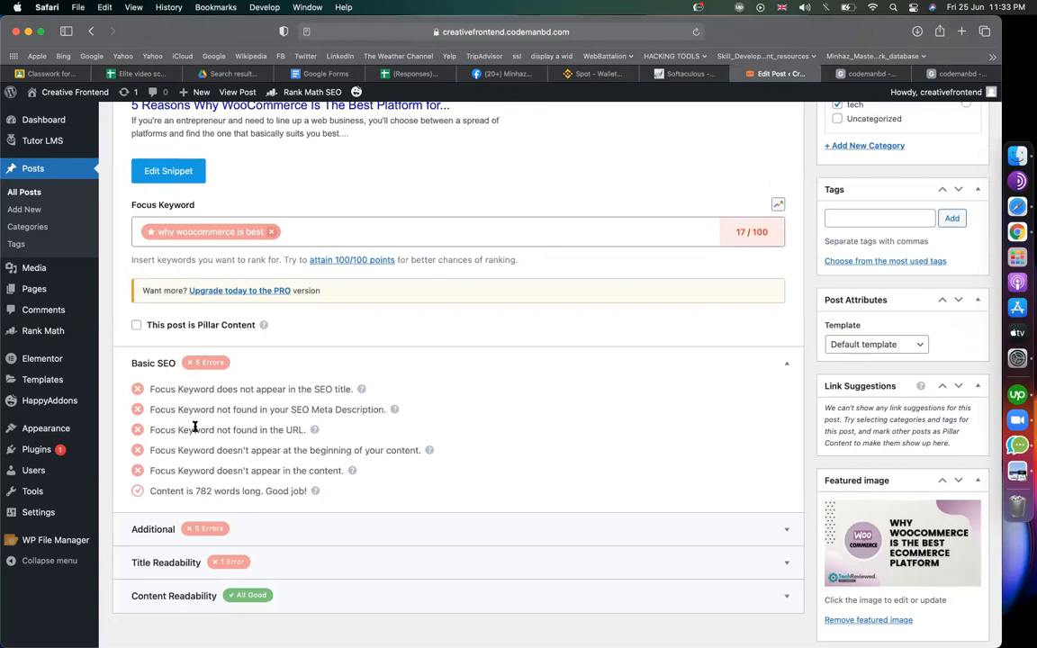
pyautogui.click(244, 531)
pyautogui.scroll(-4, 270, 540)
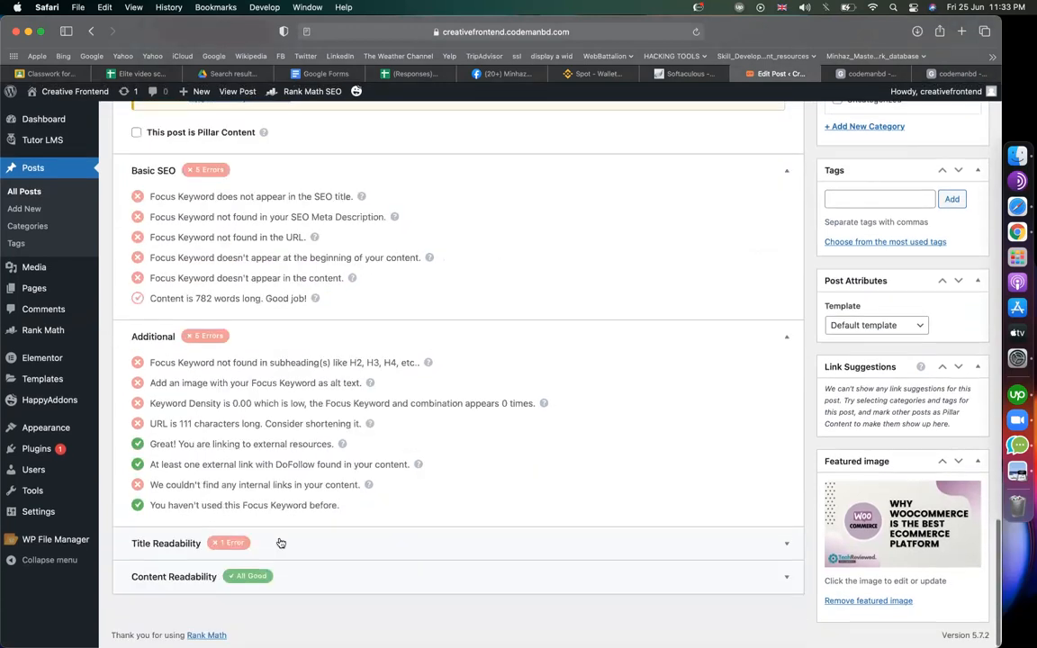
pyautogui.click(284, 544)
pyautogui.scroll(-2, 285, 545)
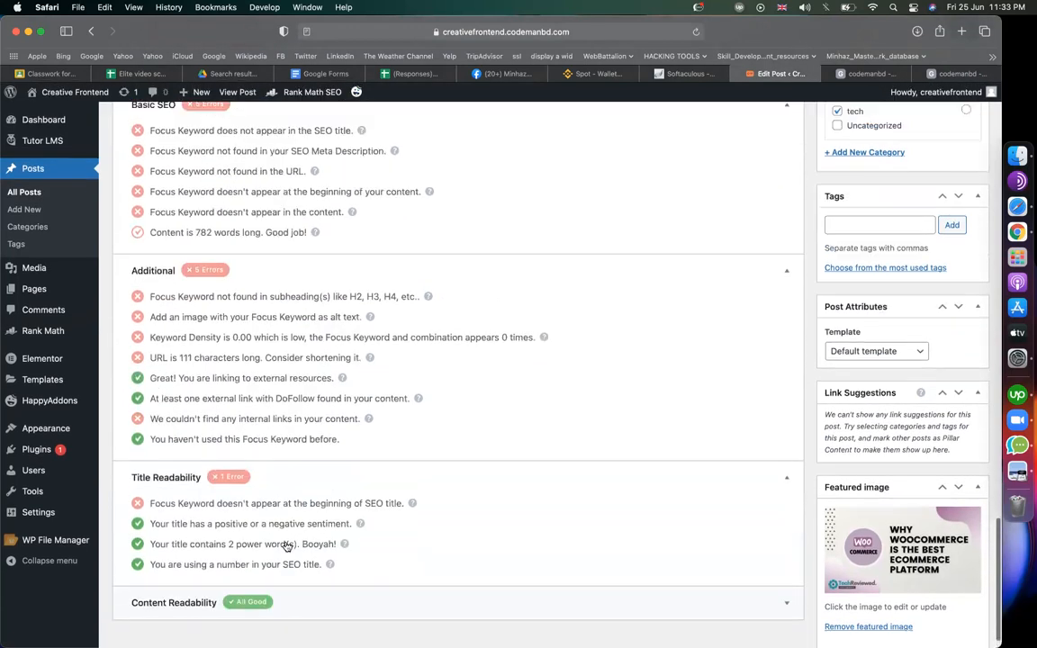
pyautogui.scroll(3, 286, 546)
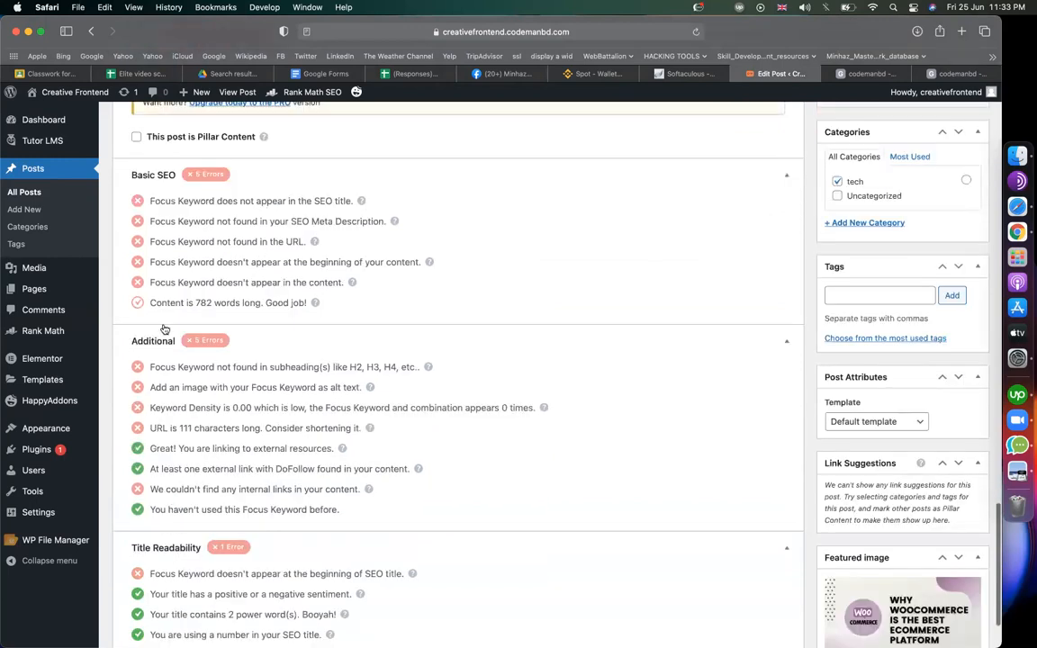
pyautogui.scroll(2, 166, 306)
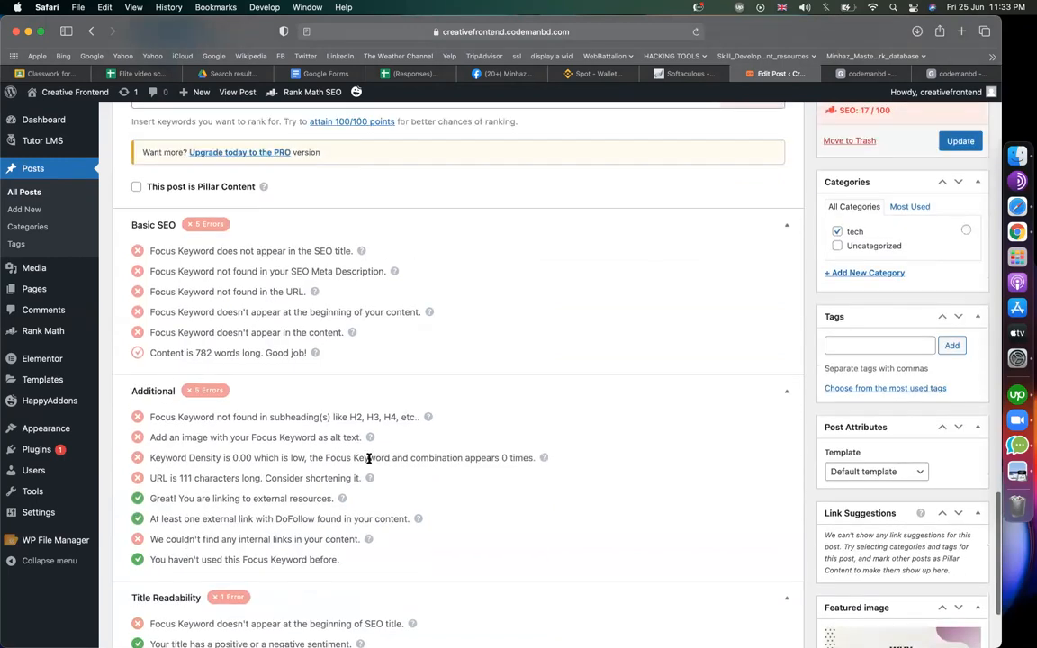
pyautogui.scroll(4, 407, 324)
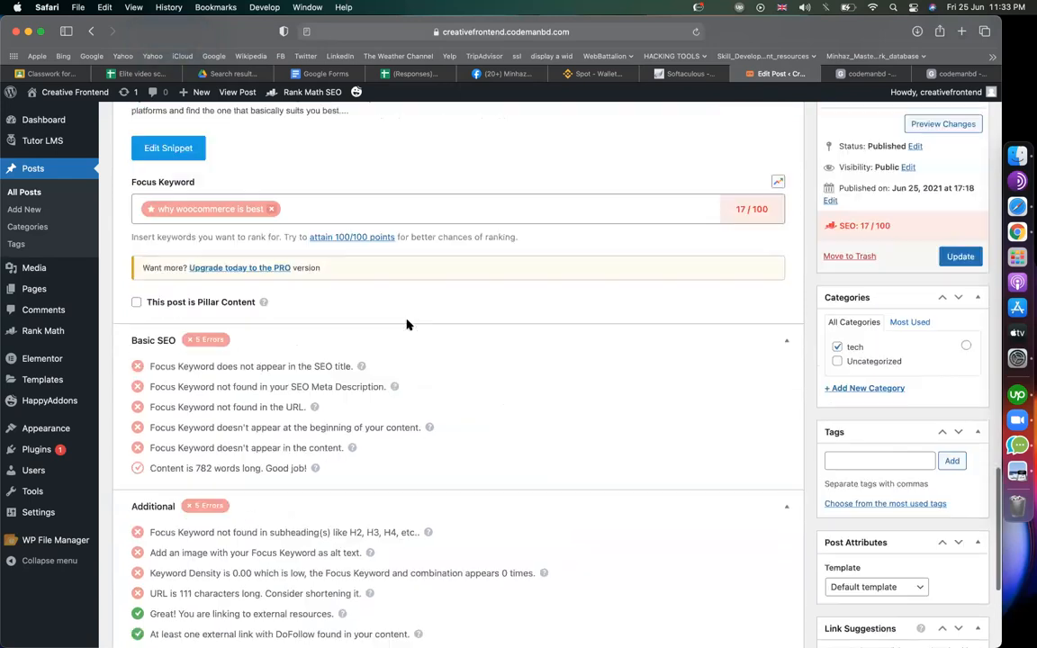
# - Examine the Basic SEO check on the SEO title and compare the focus keyword with the post's title
pyautogui.moveTo(151, 367); pyautogui.dragTo(211, 366)
pyautogui.scroll(2, 207, 365)
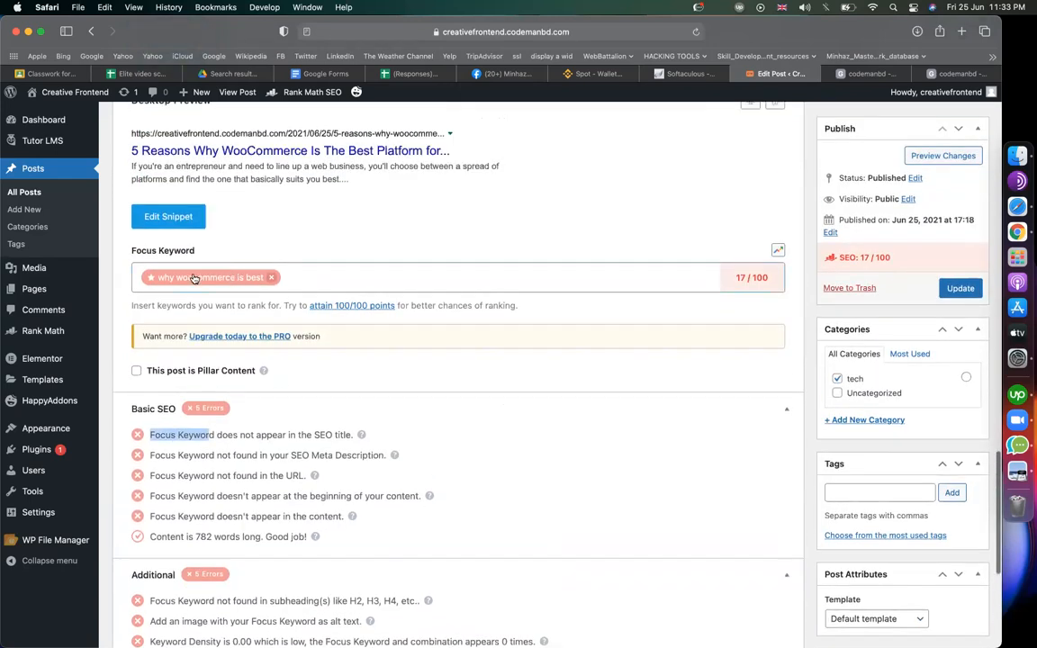
pyautogui.click(245, 436)
pyautogui.moveTo(241, 436); pyautogui.dragTo(338, 434)
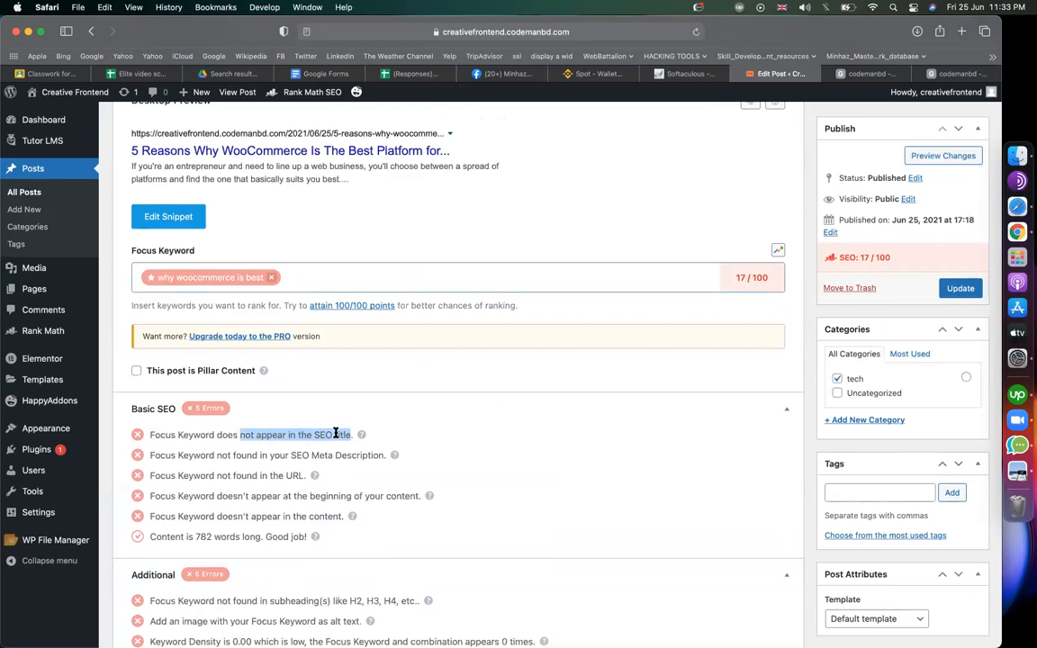
pyautogui.click(331, 434)
pyautogui.scroll(1, 329, 434)
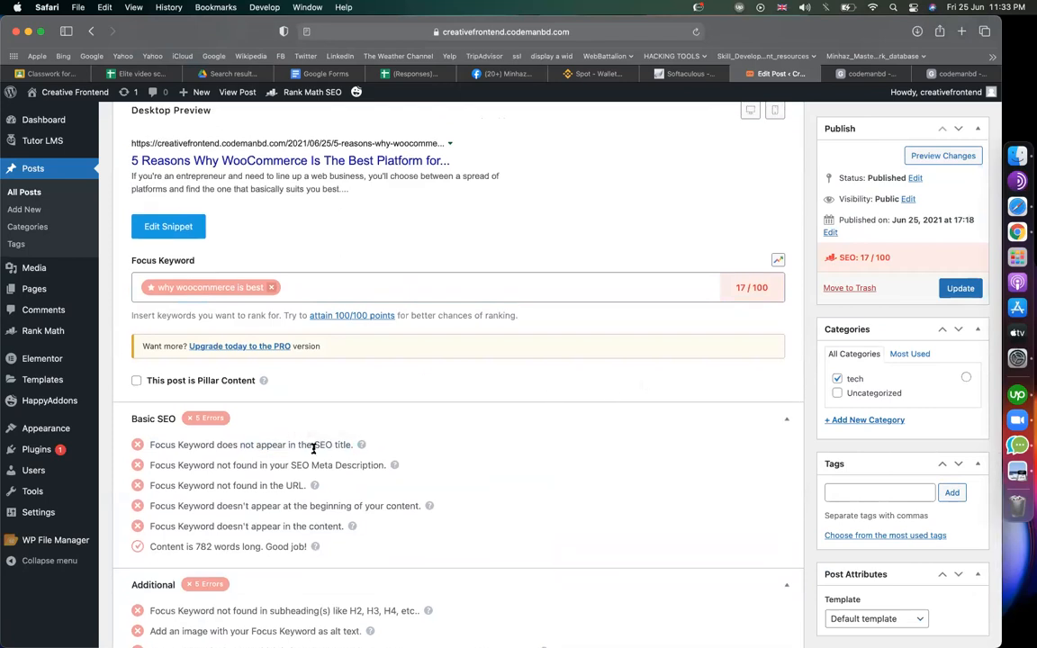
pyautogui.tripleClick(314, 447)
pyautogui.scroll(10, 549, 454)
pyautogui.scroll(15, 548, 454)
pyautogui.tripleClick(274, 223)
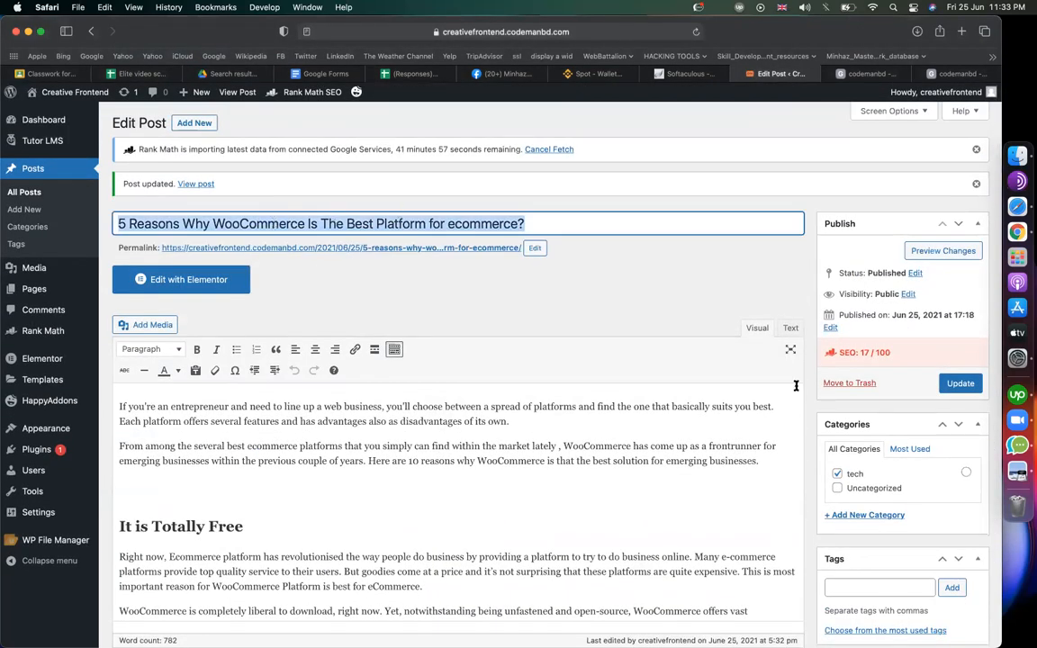
# - Edit the Rank Math snippet and replace the SEO title with "5 Reason why woocommerce is best"
pyautogui.scroll(-20, 721, 398)
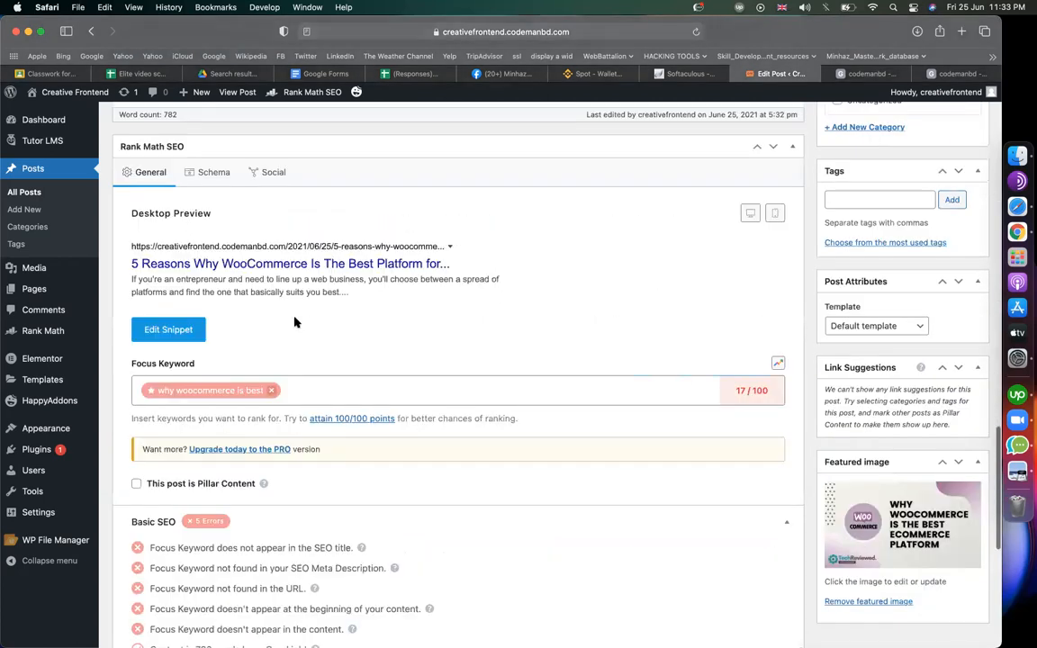
pyautogui.scroll(1, 295, 321)
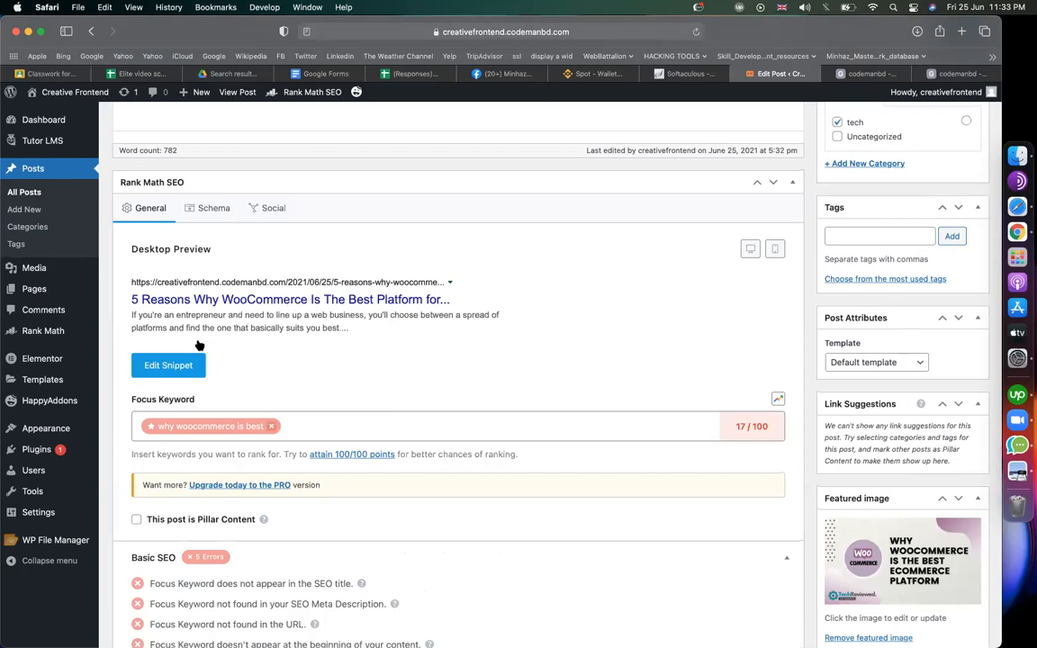
pyautogui.click(181, 366)
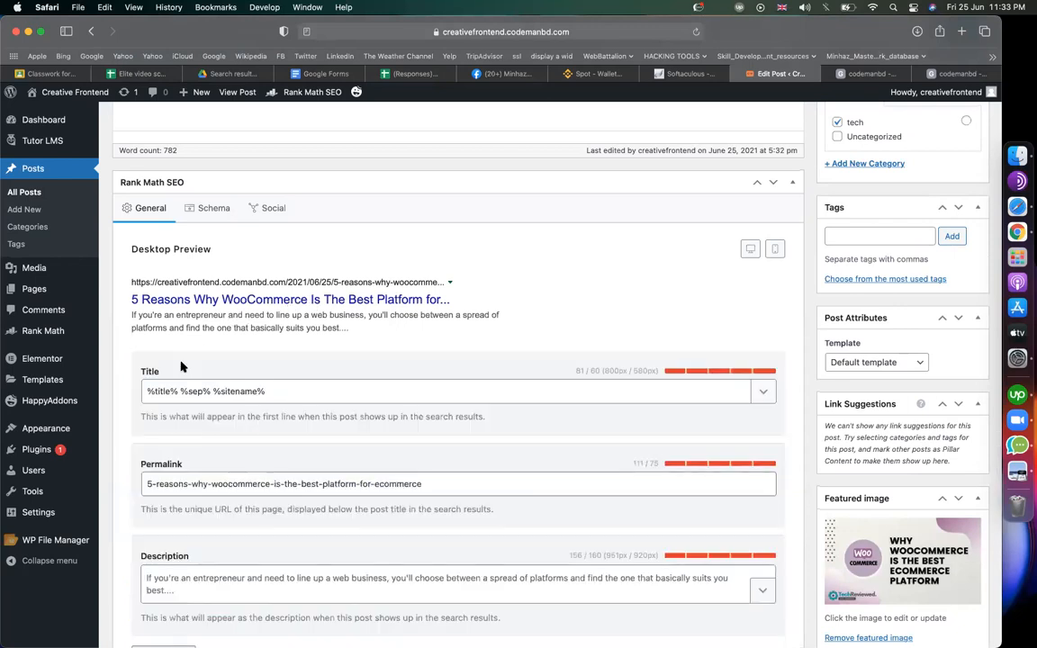
pyautogui.scroll(-1, 180, 367)
pyautogui.moveTo(268, 362); pyautogui.dragTo(144, 358)
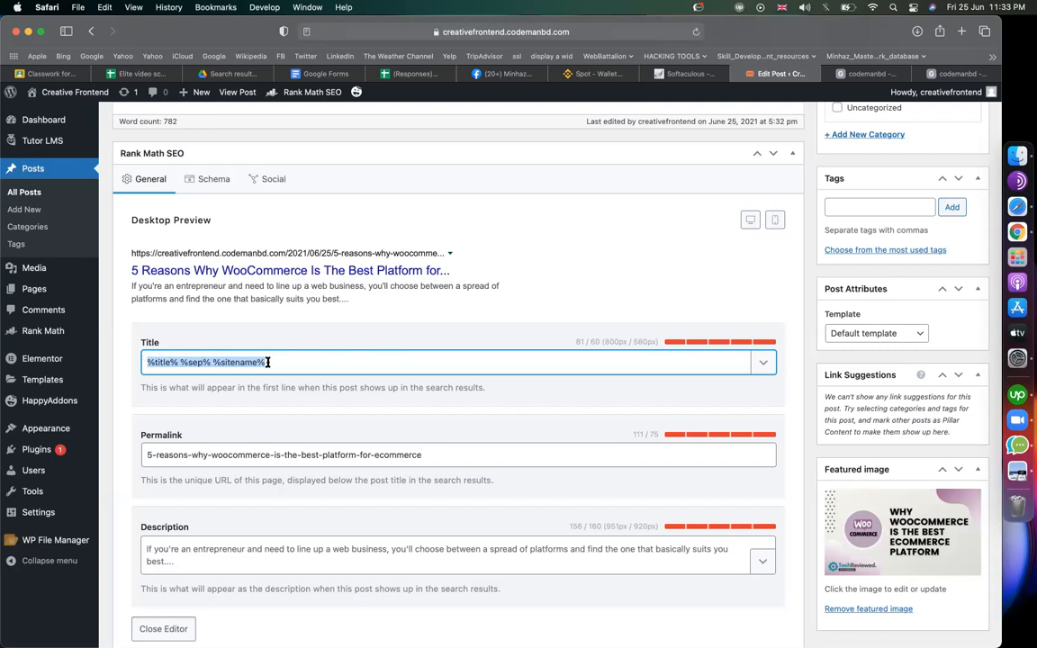
pyautogui.write('5')
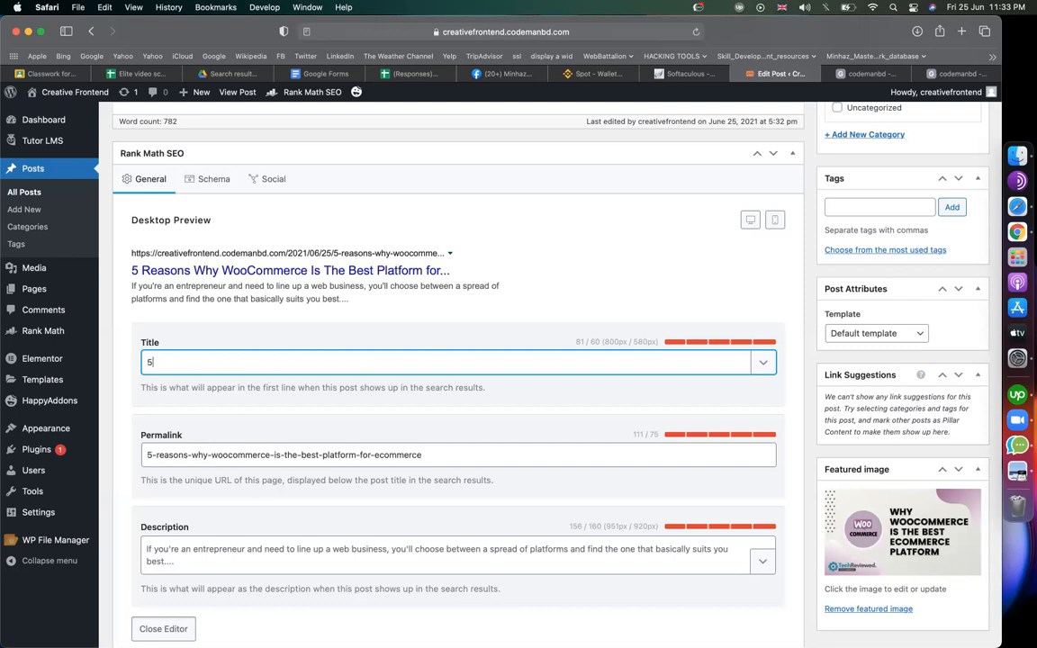
pyautogui.write(' Reason')
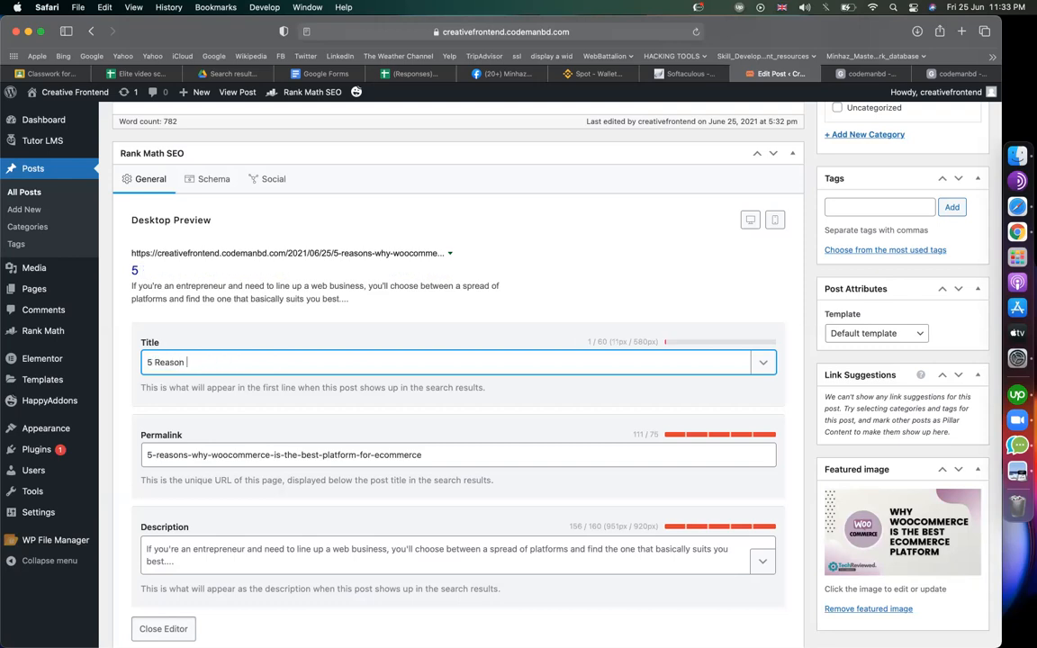
pyautogui.write(' why woocommerce is best')
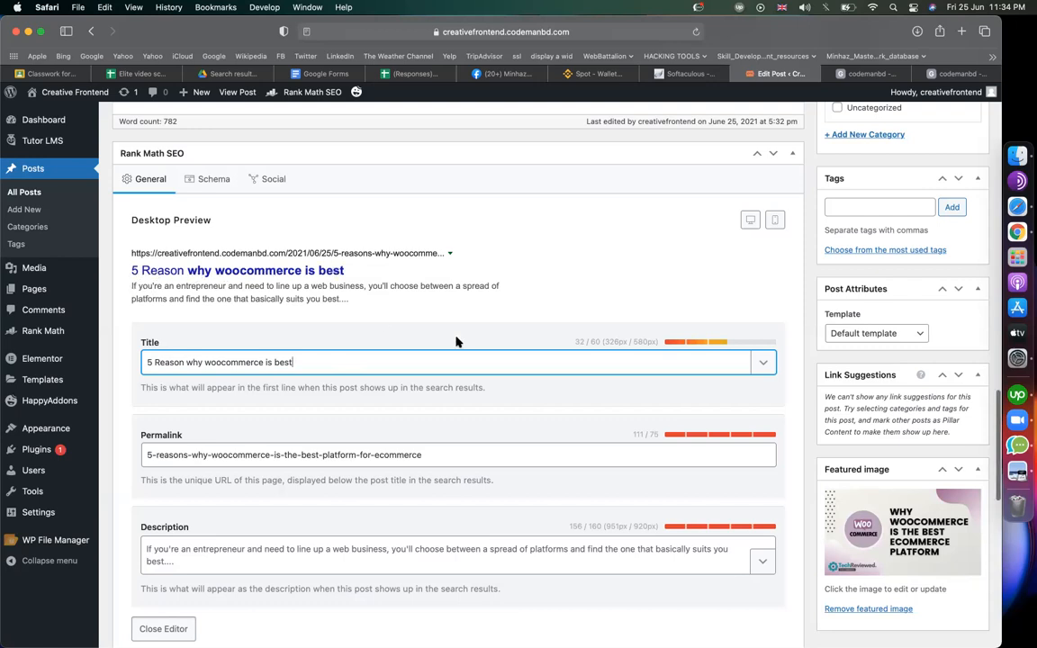
# - Review the Basic SEO checks on using the focus keyword in the SEO title and meta description
pyautogui.scroll(-3, 455, 343)
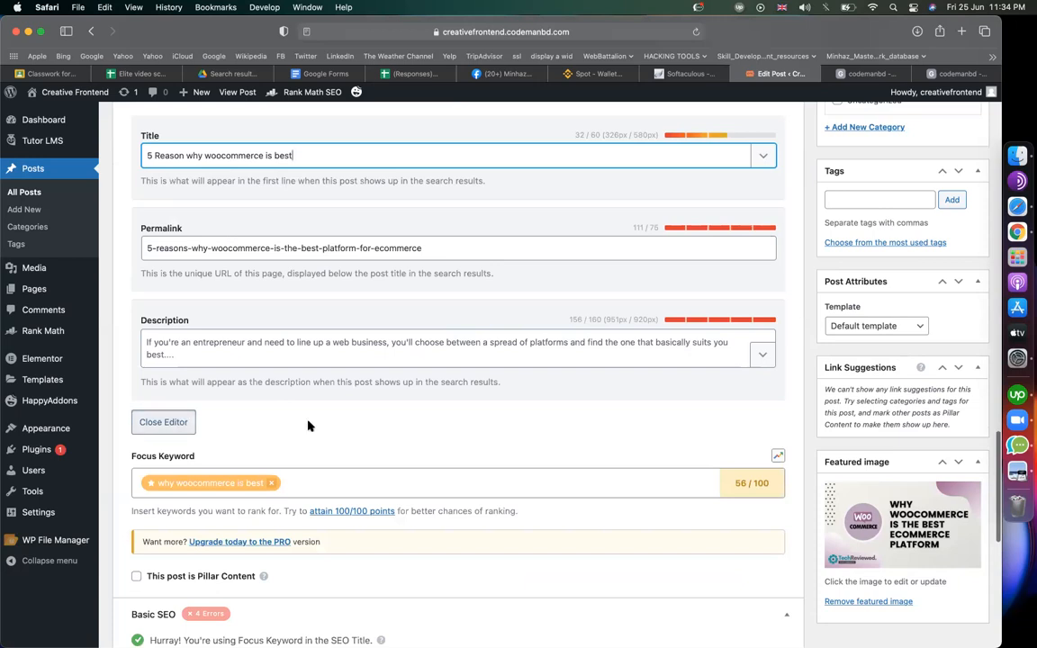
pyautogui.scroll(-3, 308, 426)
pyautogui.moveTo(151, 434); pyautogui.dragTo(373, 435)
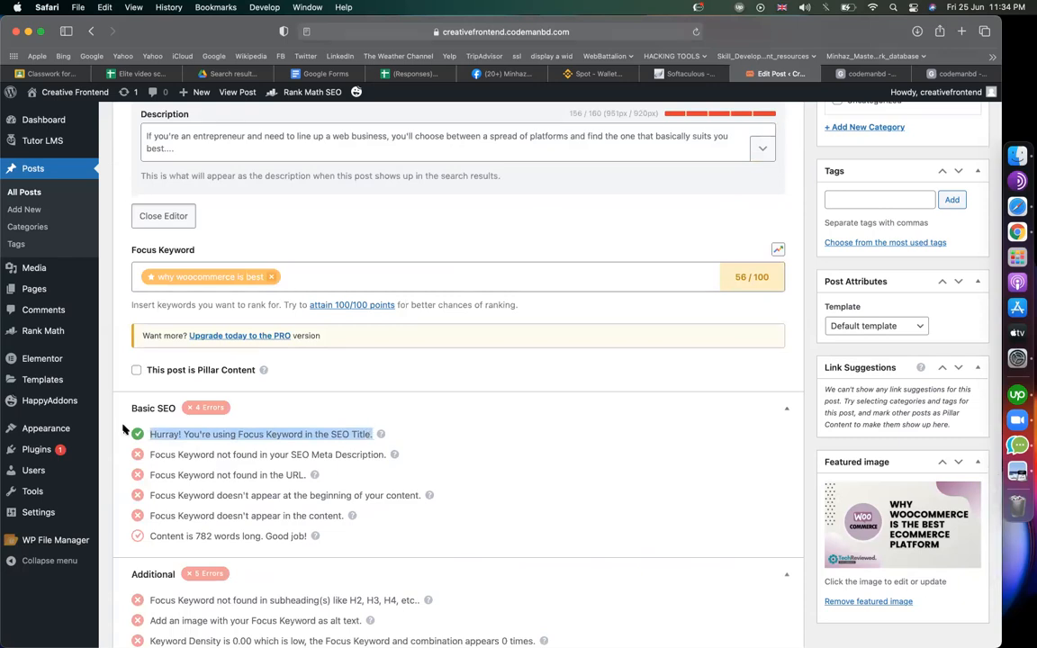
pyautogui.moveTo(150, 454); pyautogui.dragTo(368, 461)
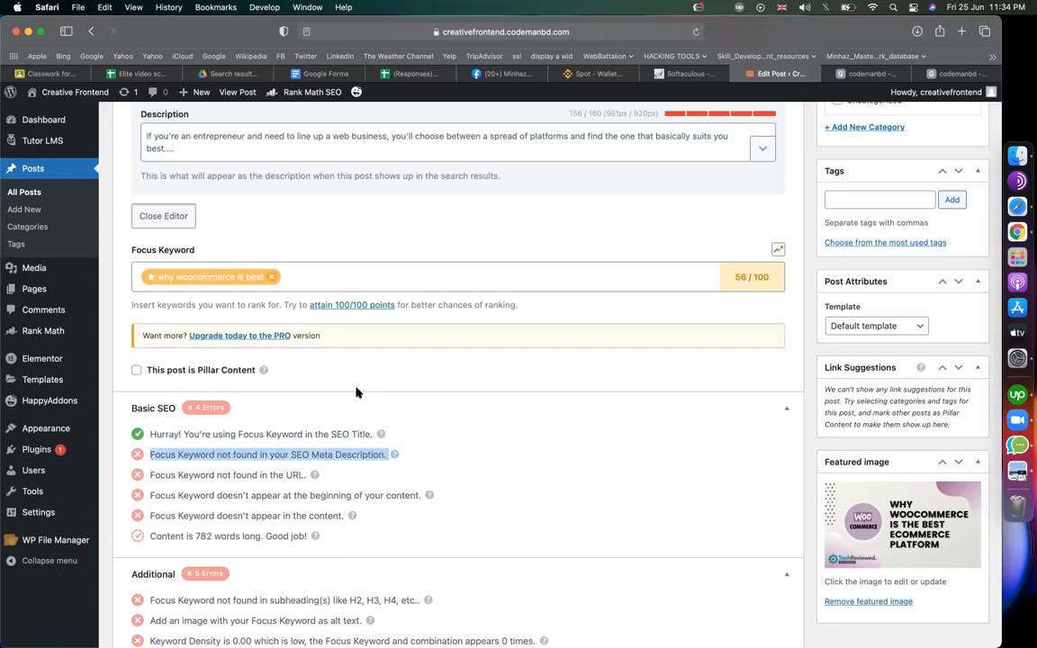
# - Examine the description text under the Codemanbd result in the Google search tab, and return to the post editor
pyautogui.scroll(5, 356, 394)
pyautogui.click(861, 76)
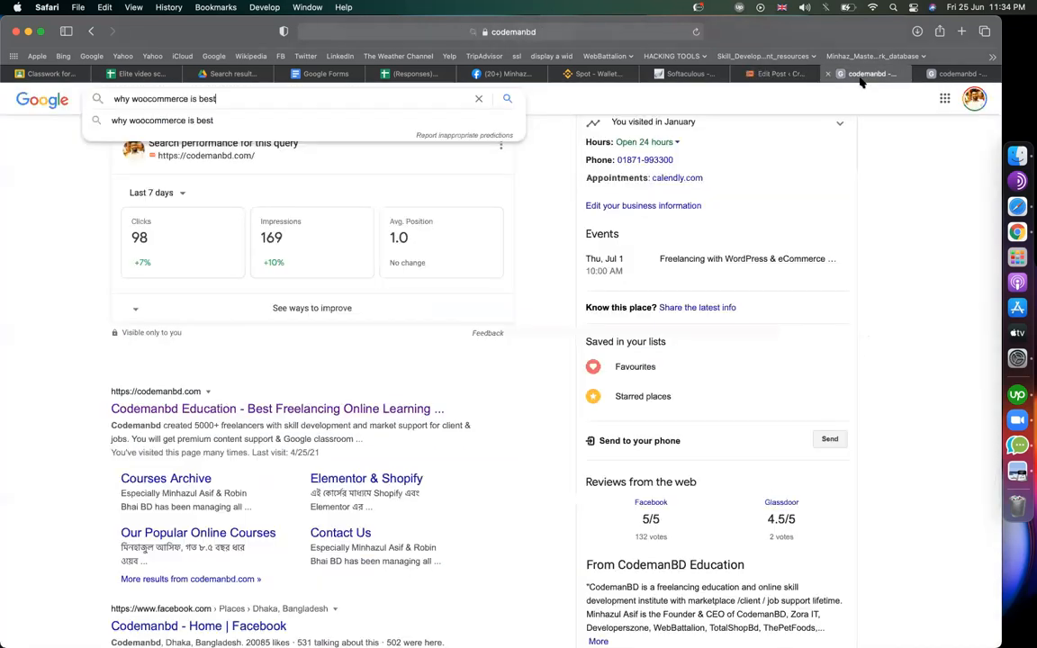
pyautogui.moveTo(250, 436); pyautogui.dragTo(108, 425)
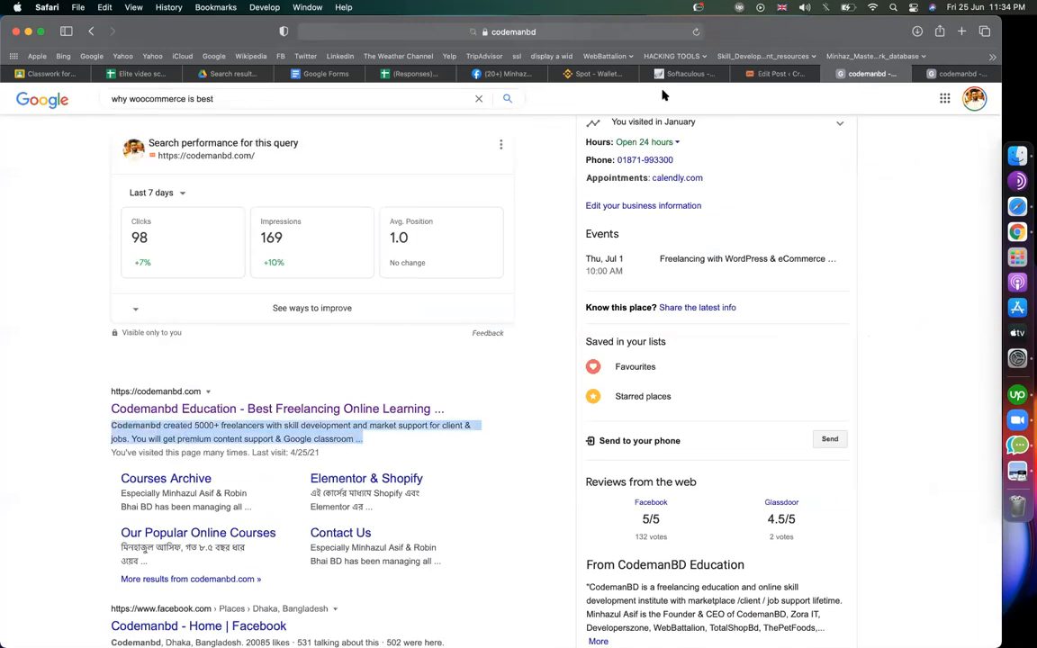
pyautogui.click(776, 74)
# - Edit the Rank Math snippet and replace the meta description with "why woocommerce is best"
pyautogui.click(174, 417)
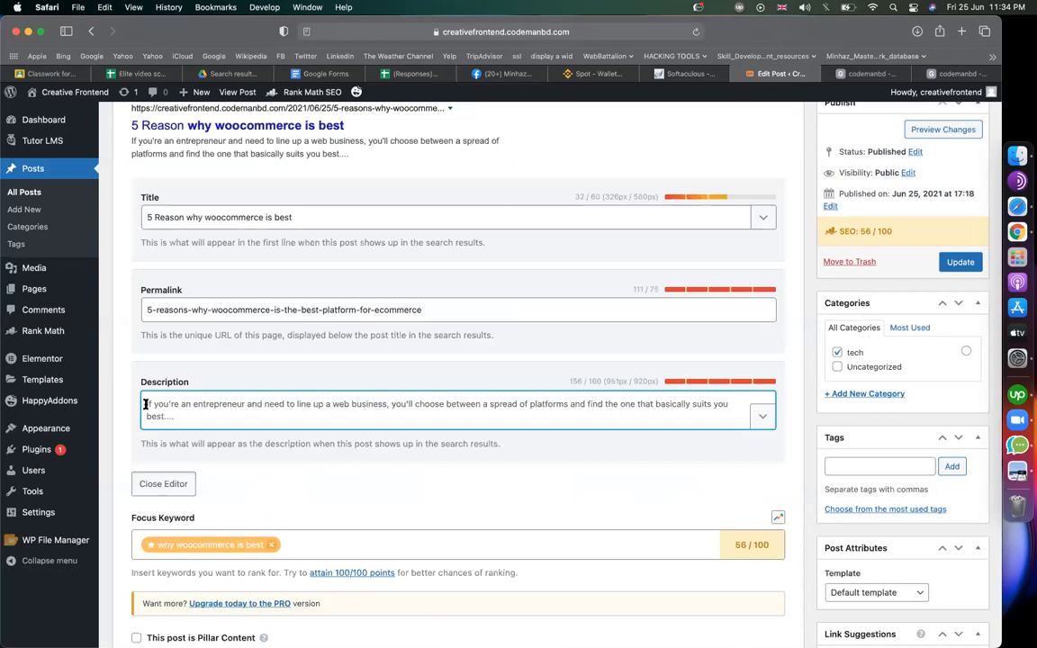
pyautogui.click(151, 486)
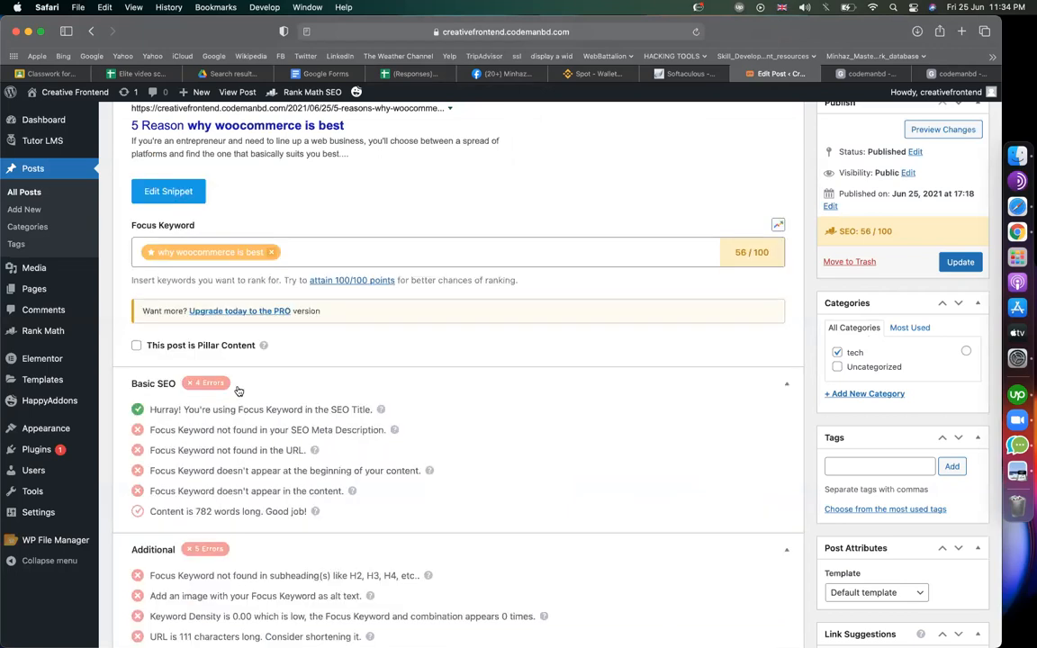
pyautogui.scroll(3, 236, 393)
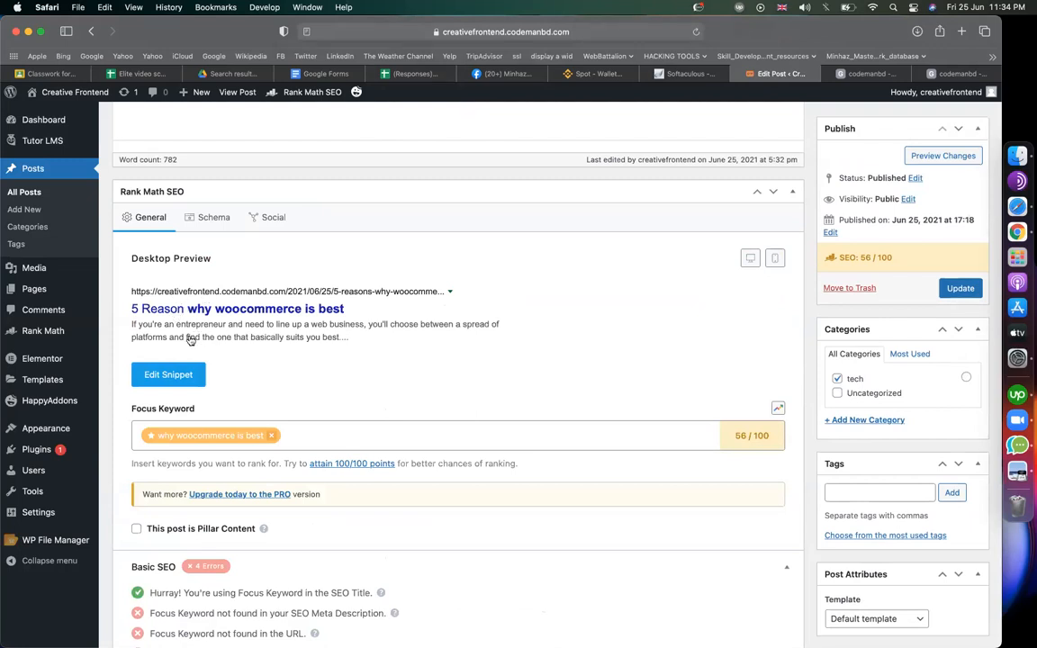
pyautogui.click(166, 381)
pyautogui.scroll(-3, 216, 477)
pyautogui.click(180, 448)
pyautogui.write('why woocommerce is best')
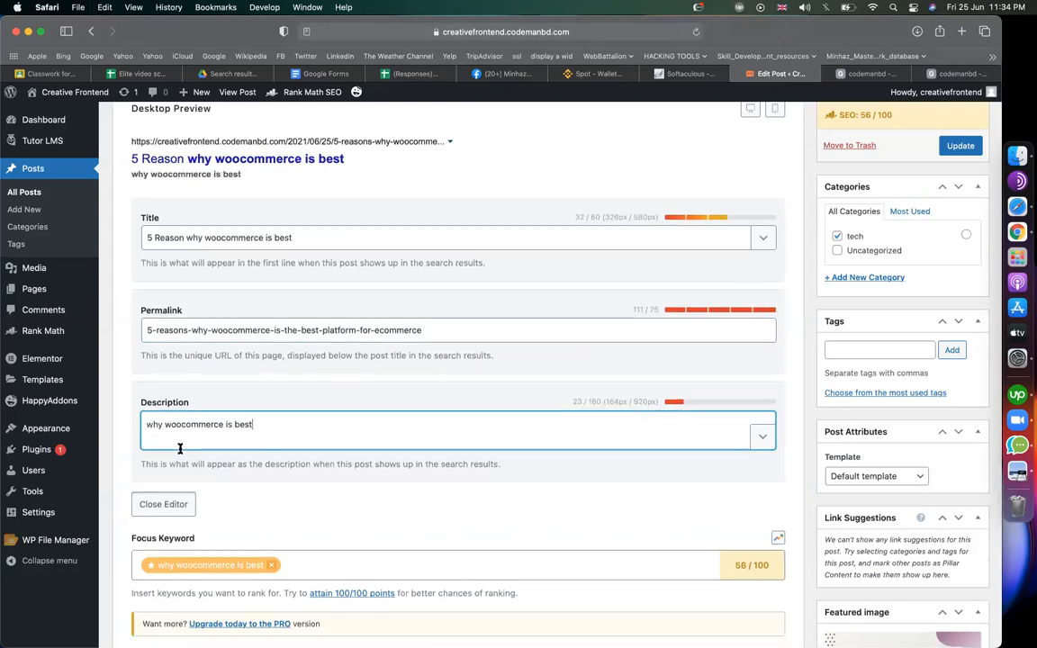
# - Check the Codemanbd search result's description in Google again as a reference for the meta description, and return to the post
pyautogui.click(875, 76)
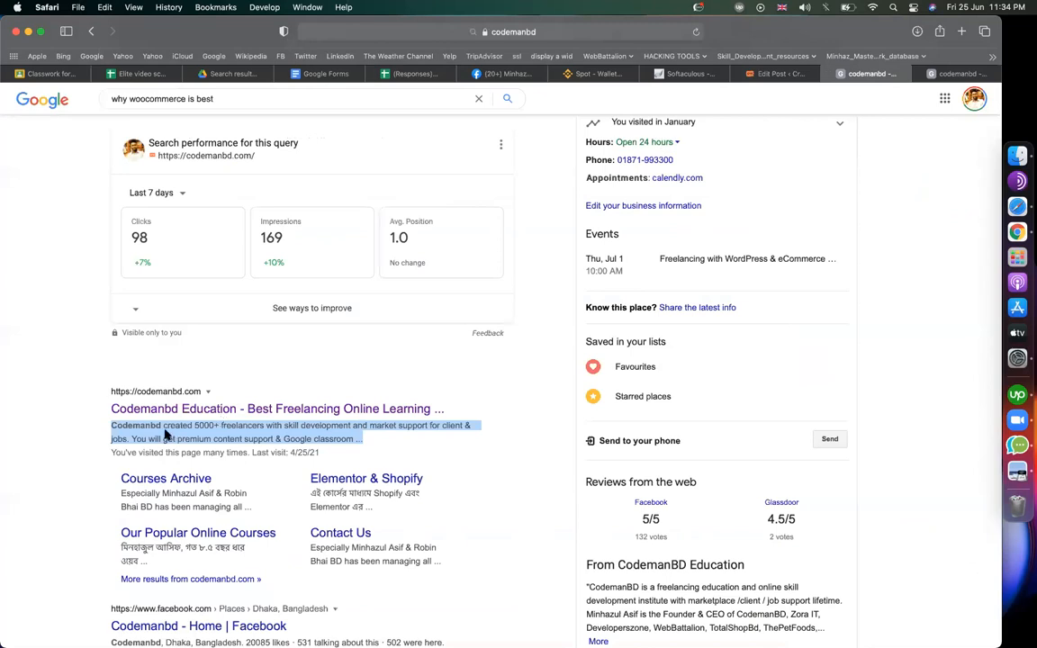
pyautogui.click(163, 435)
pyautogui.moveTo(114, 428); pyautogui.dragTo(299, 453)
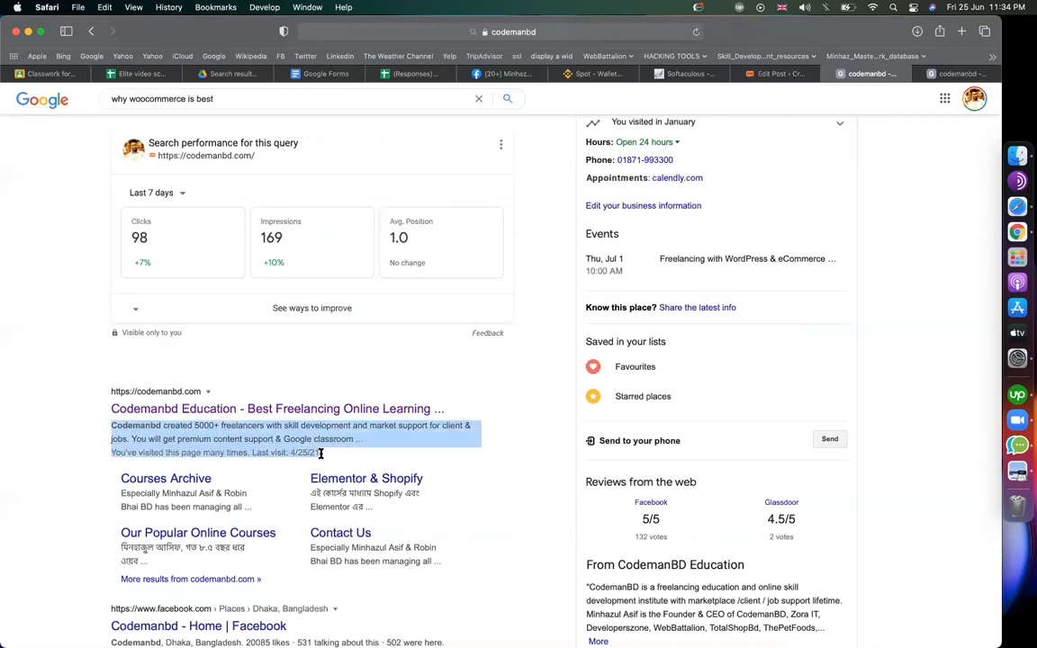
pyautogui.click(771, 73)
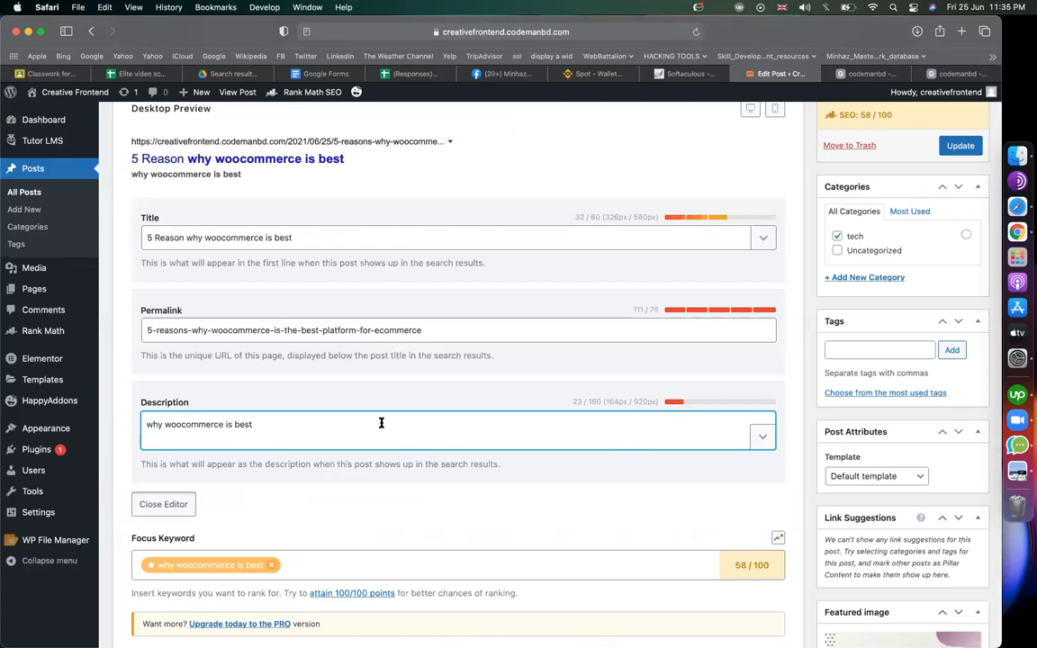
# - Extend the meta description with ", we will discuss about 5 important features of woocommerce that make woocommerce best amount all ecommerce platform"
pyautogui.write(', we will discuss about 5')
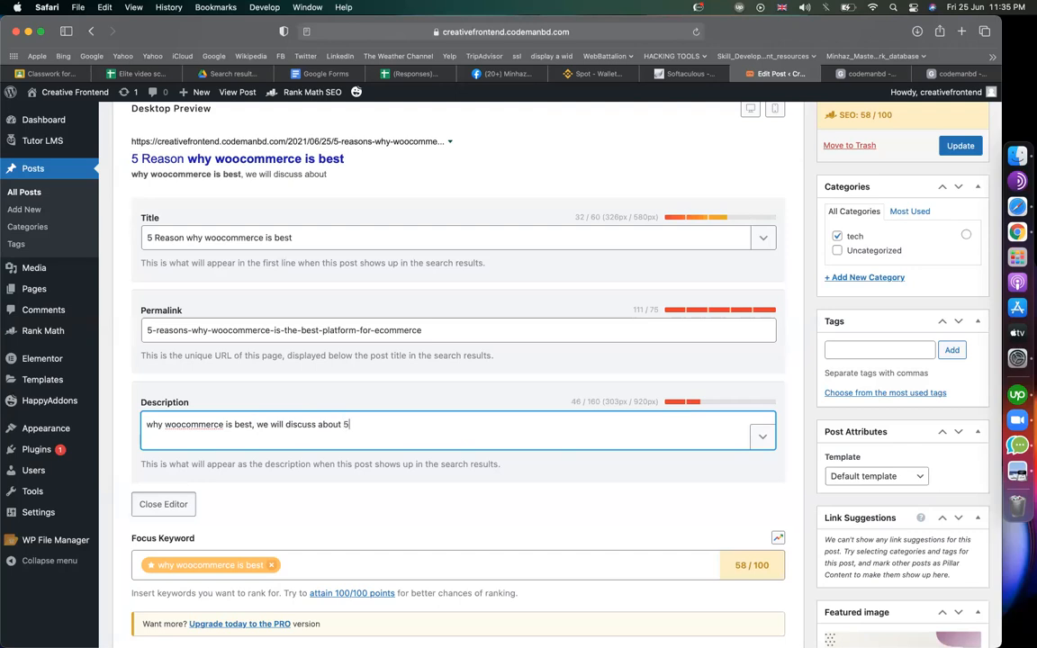
pyautogui.write('mportant features ')
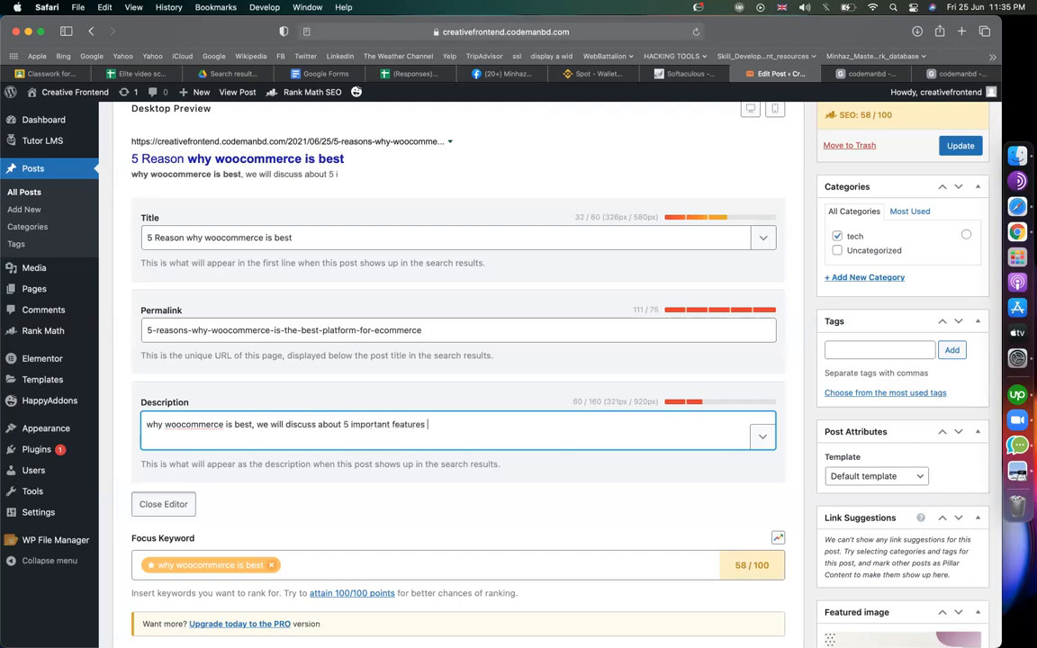
pyautogui.write('of woocommerce.')
pyautogui.press('BackSpace')
pyautogui.press('BackSpace')
pyautogui.write('that make woocommerce ')
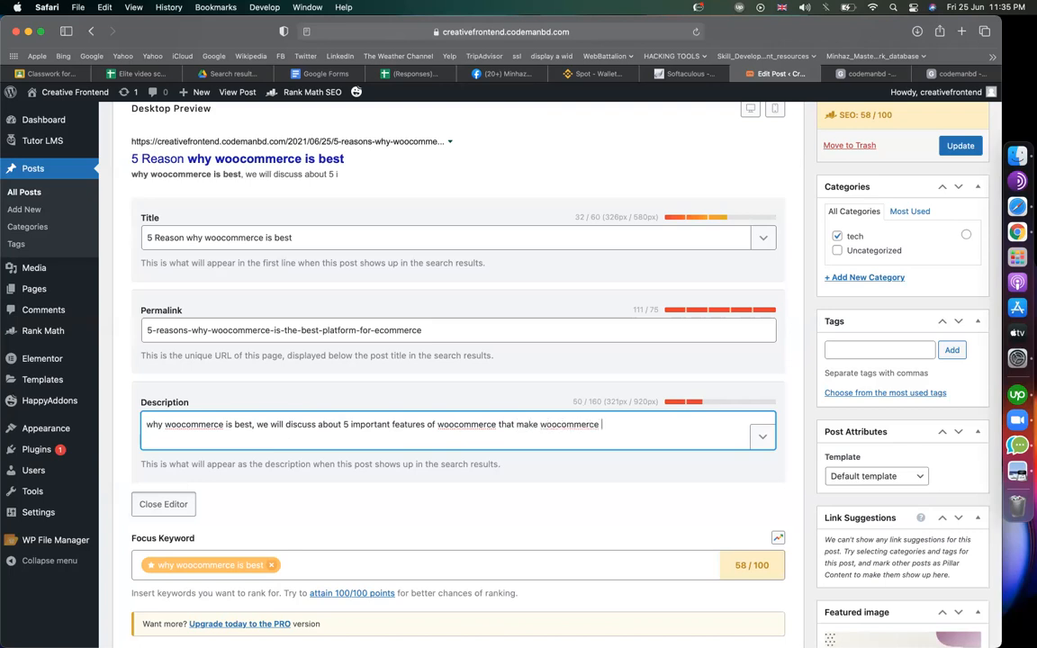
pyautogui.write('best amoun')
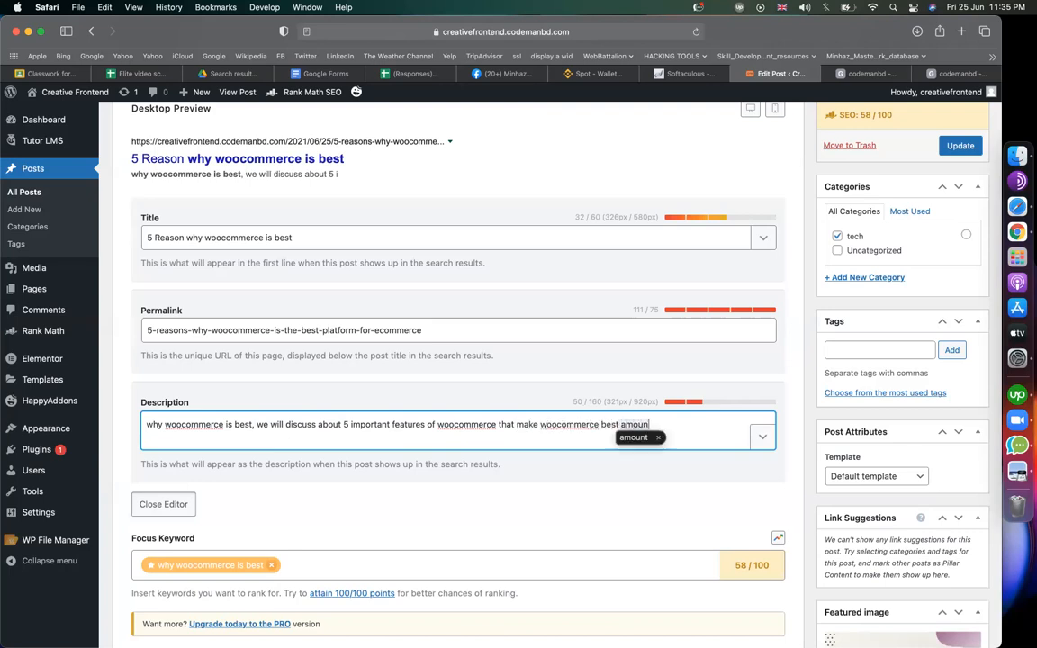
pyautogui.write('t all ecommerce platform')
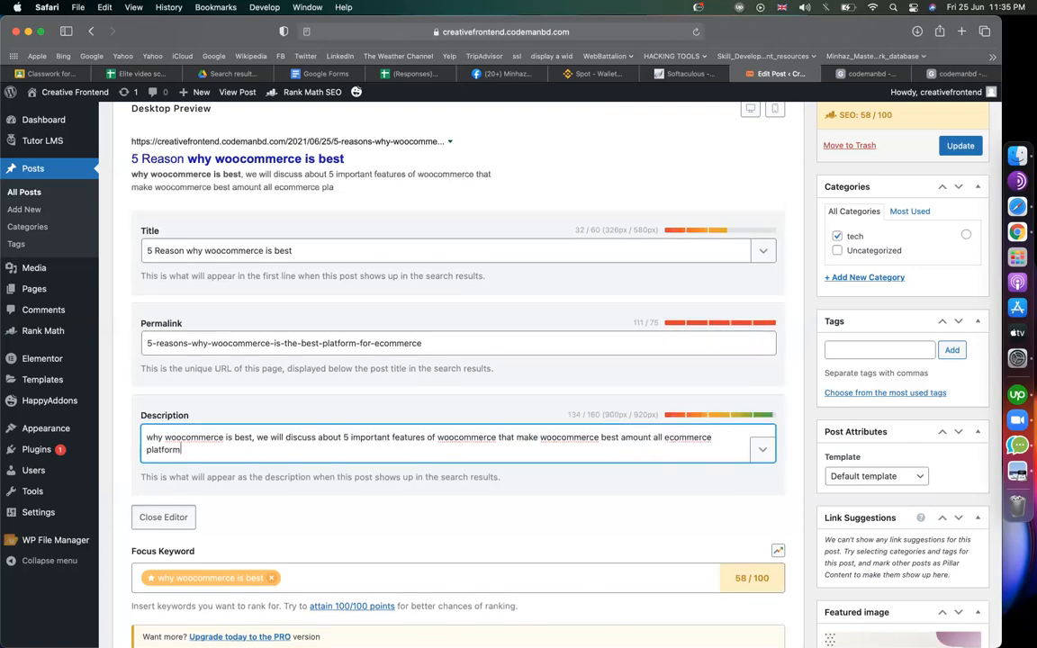
pyautogui.write('.')
pyautogui.press('BackSpace')
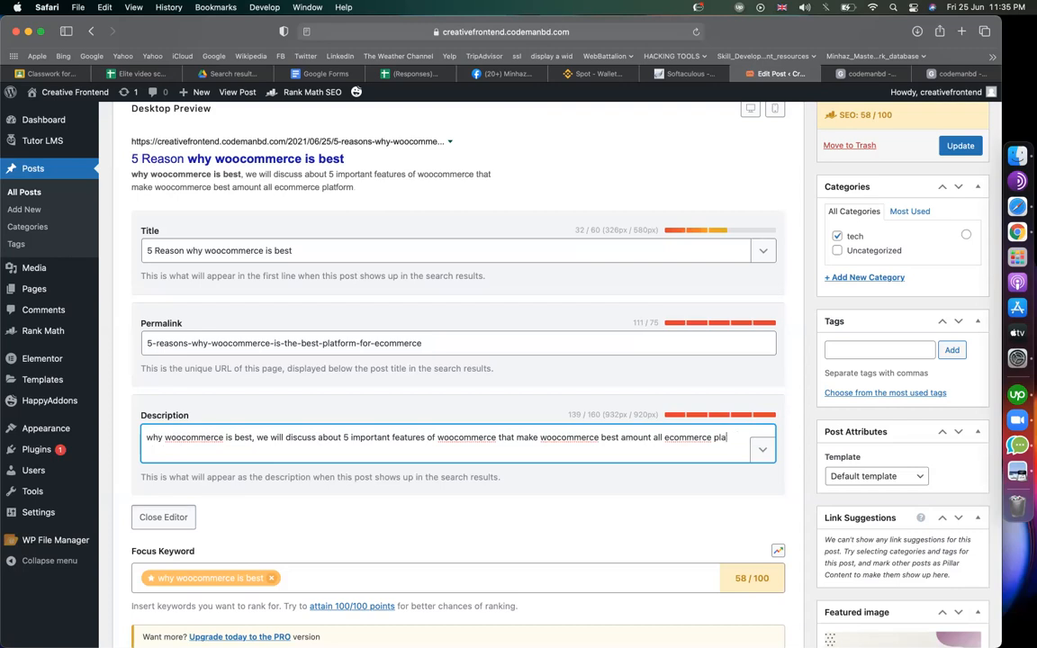
# - Shorten the meta description by removing "all", end it with "ecommerce platform", and close the snippet editor
pyautogui.doubleClick(657, 437)
pyautogui.press('BackSpace')
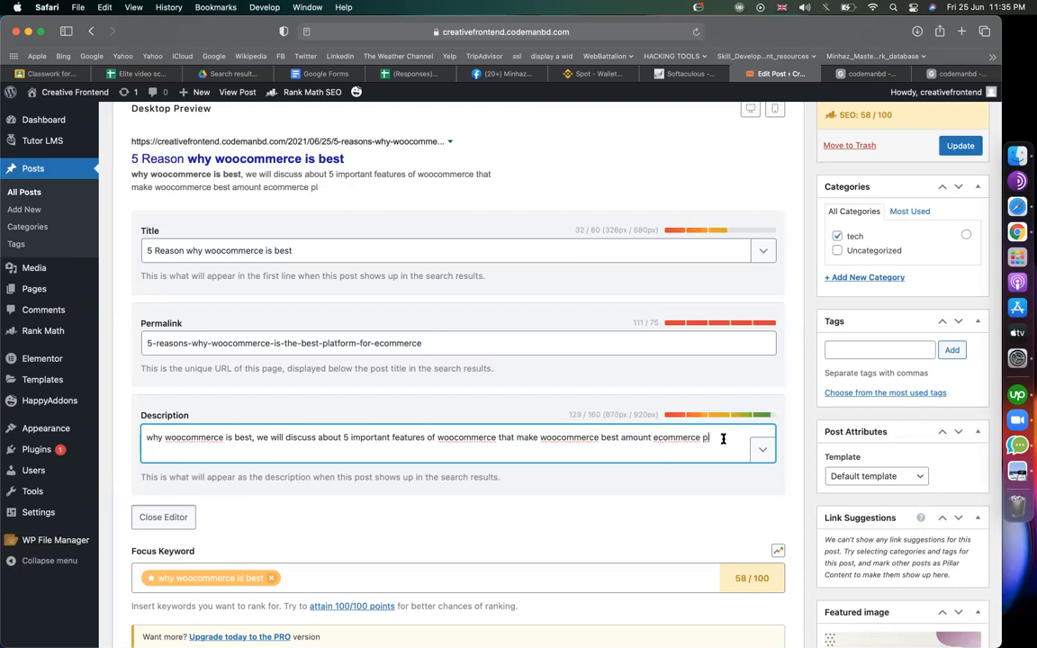
pyautogui.write('rm')
pyautogui.click(164, 517)
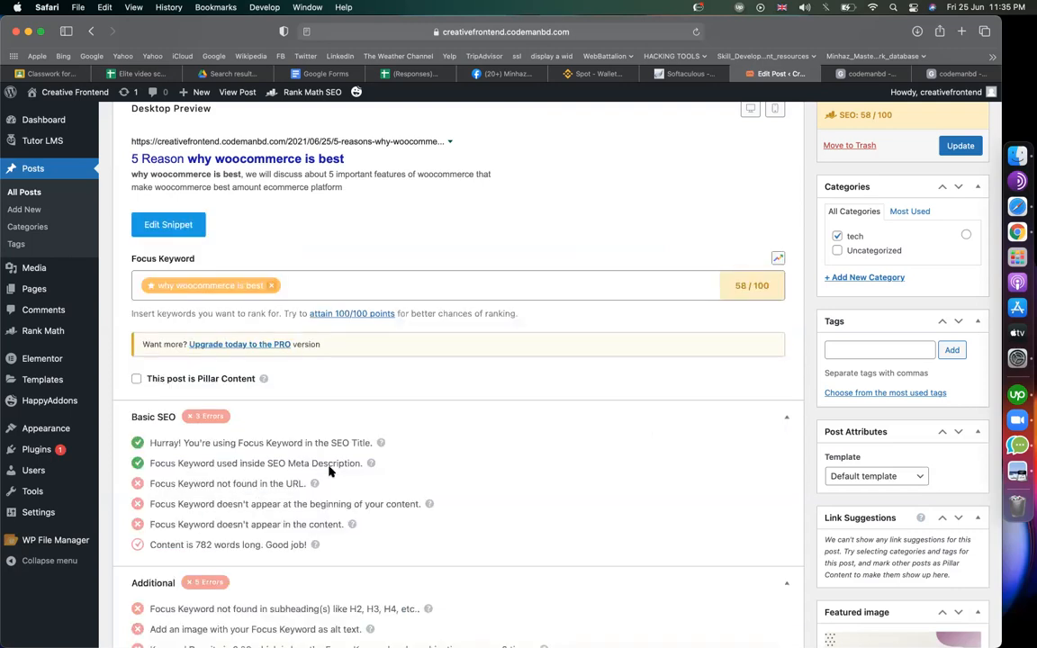
# - Review the Basic SEO checks on the focus keyword in the meta description and the URL
pyautogui.scroll(-5, 328, 470)
pyautogui.moveTo(151, 288); pyautogui.dragTo(364, 288)
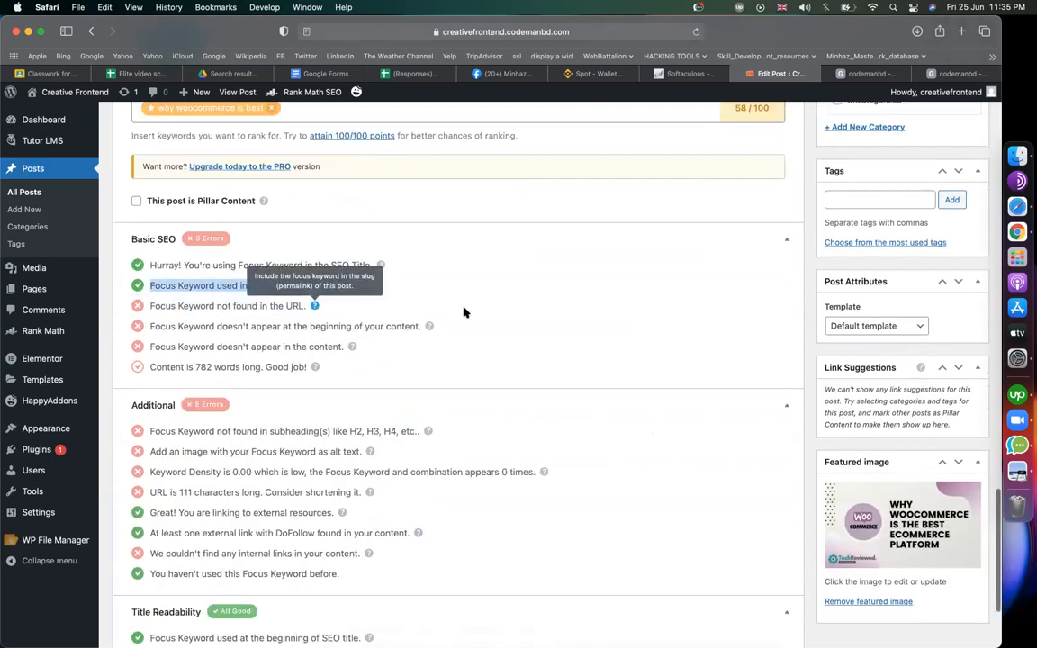
pyautogui.click(283, 286)
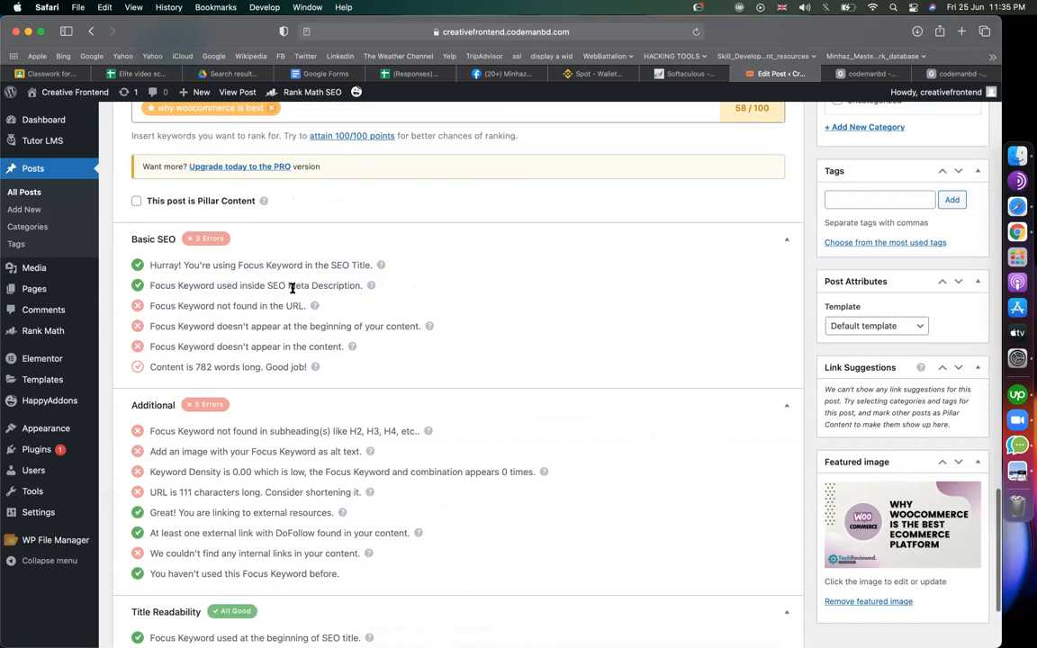
pyautogui.moveTo(359, 285); pyautogui.dragTo(260, 287)
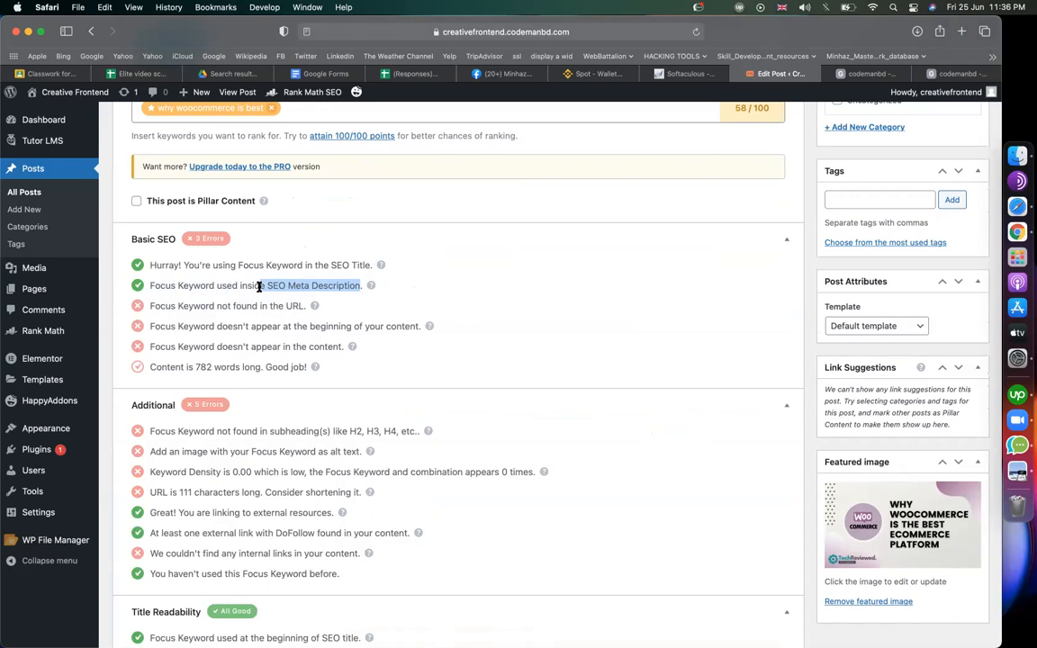
pyautogui.moveTo(140, 306); pyautogui.dragTo(288, 309)
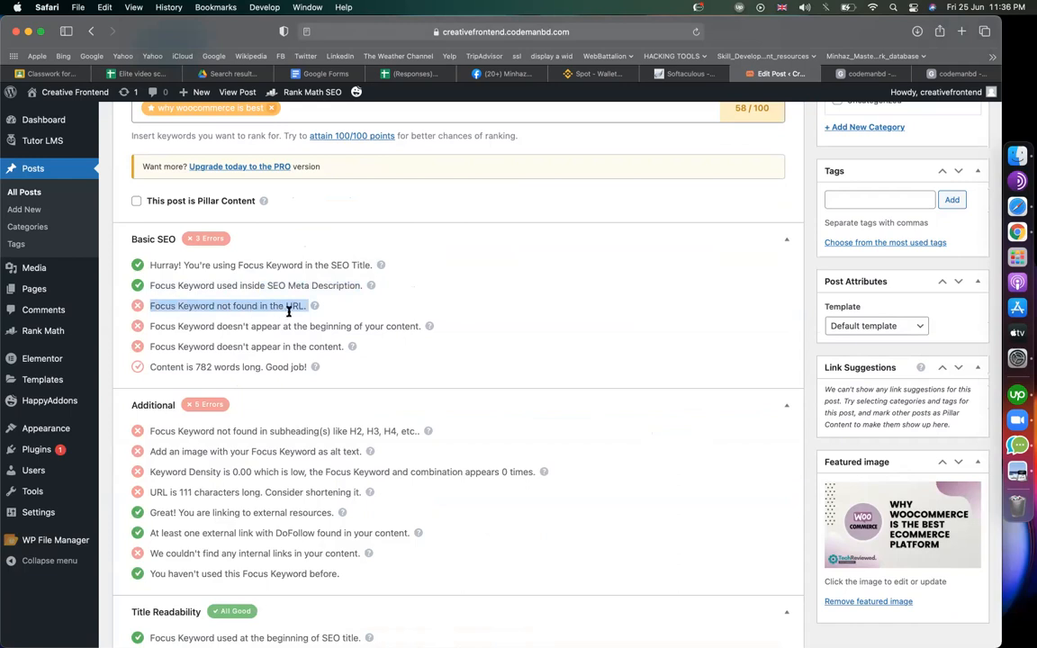
# - Change the post's permalink slug to "why woocommerce is best" and confirm it
pyautogui.scroll(5, 660, 305)
pyautogui.scroll(10, 660, 307)
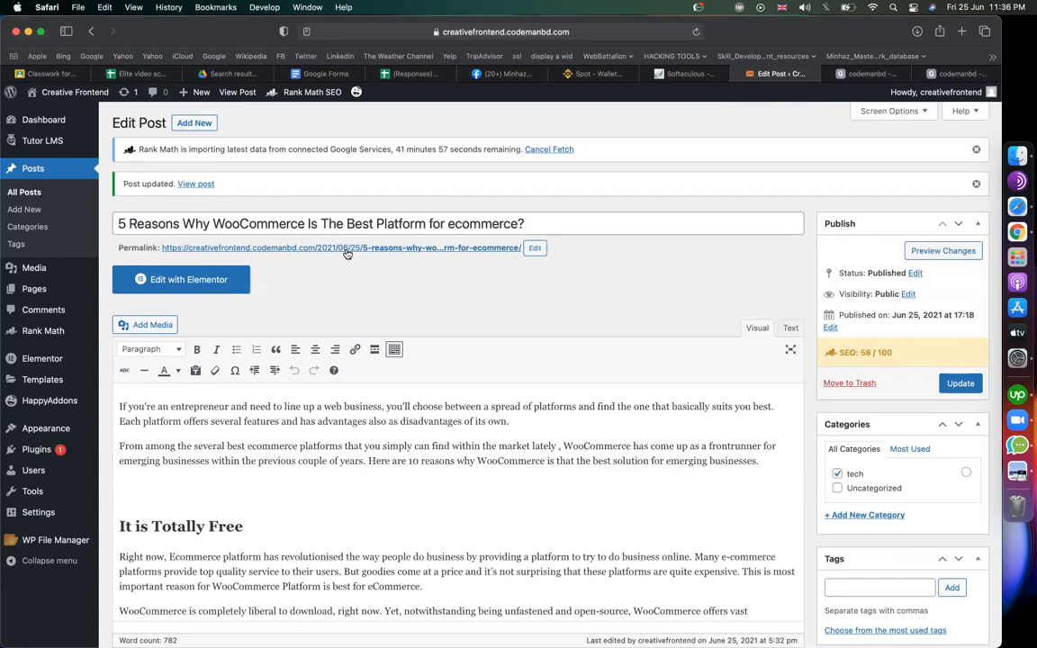
pyautogui.click(534, 250)
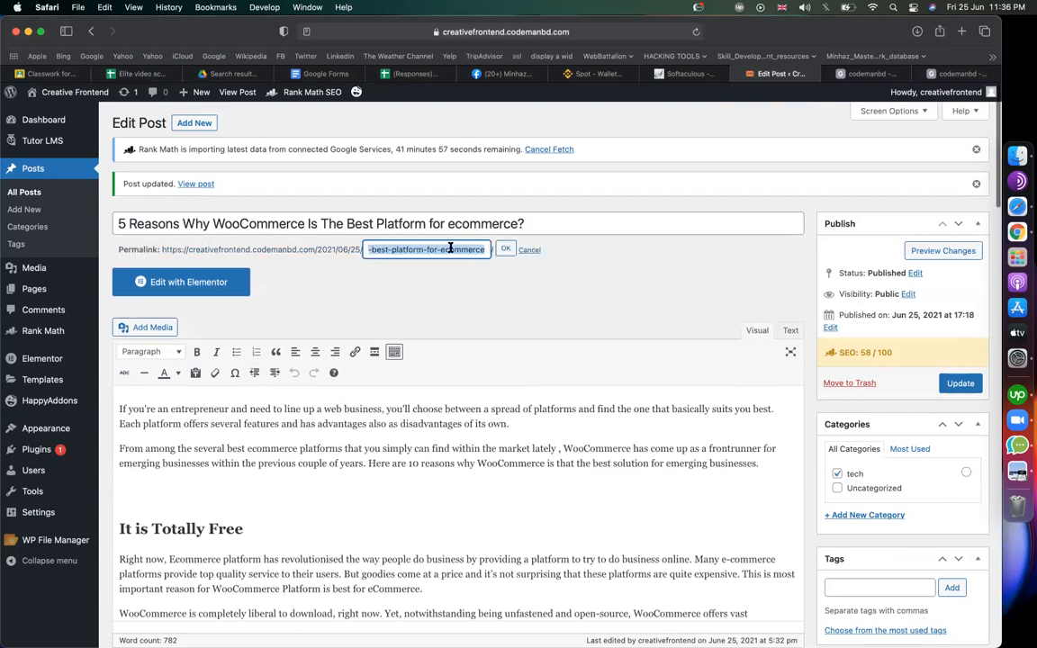
pyautogui.write('why woocommerce is best')
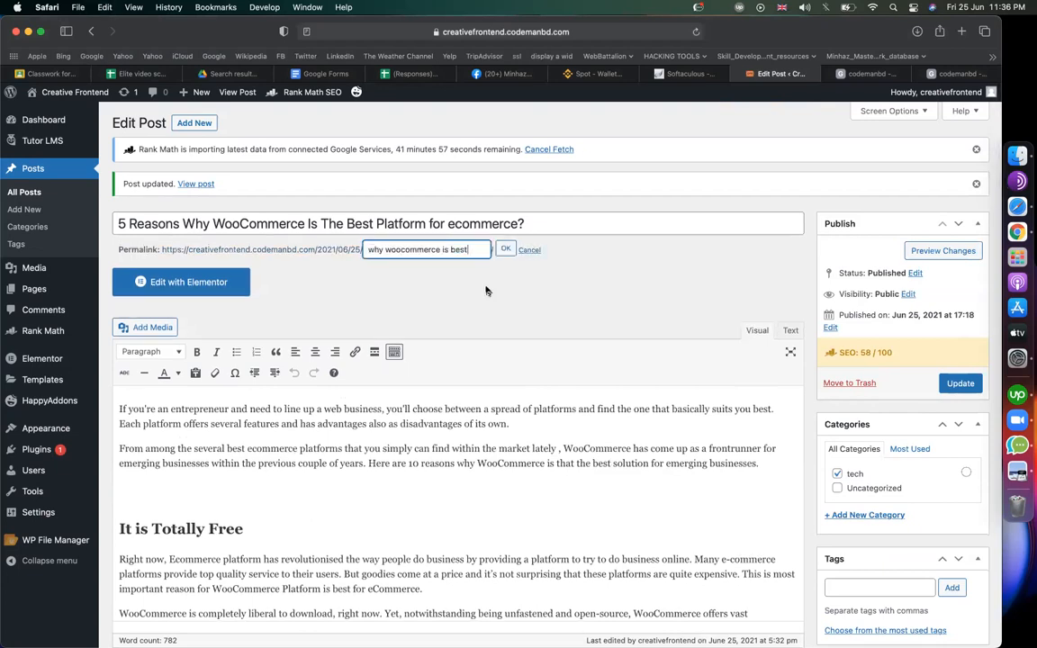
pyautogui.click(506, 250)
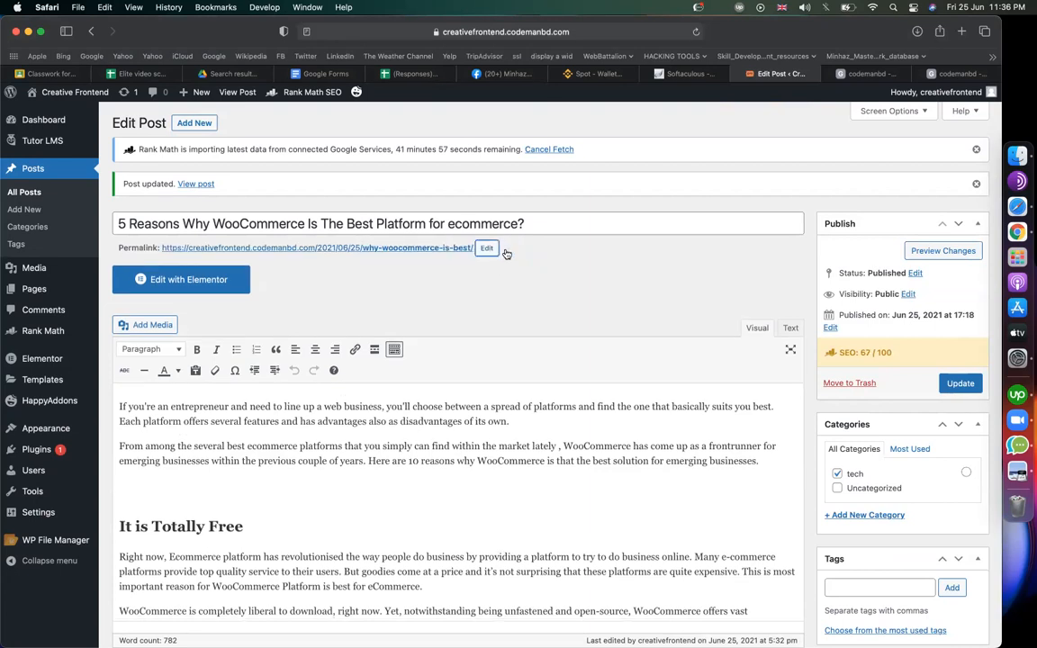
# - Check the post's SEO score and the Basic SEO check on the focus keyword in the URL
pyautogui.moveTo(891, 353); pyautogui.dragTo(862, 353)
pyautogui.scroll(-10, 689, 407)
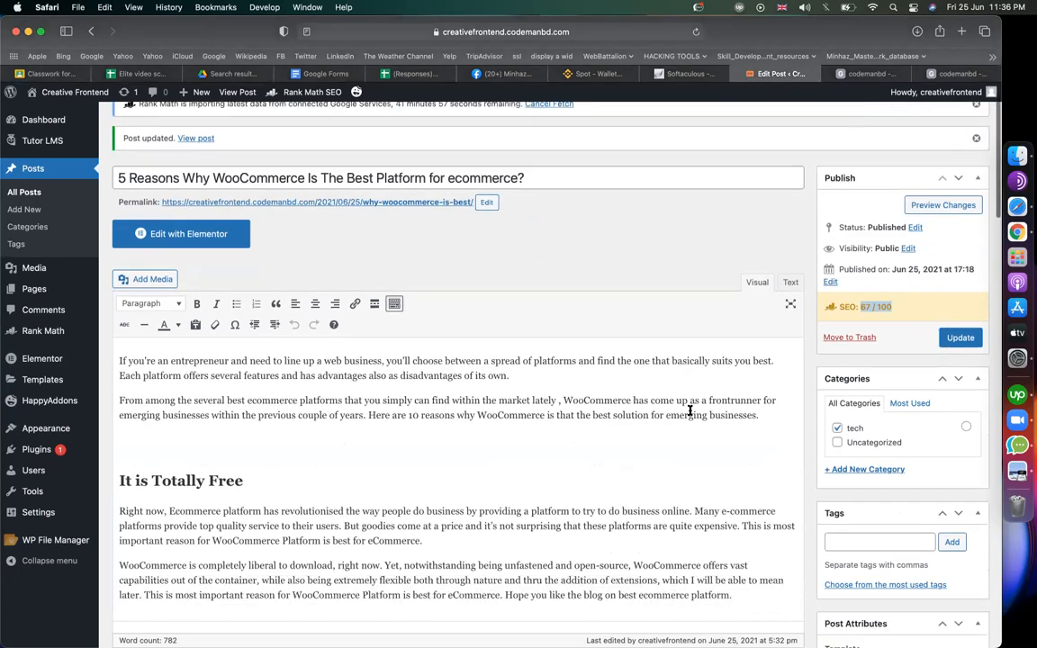
pyautogui.scroll(-15, 778, 411)
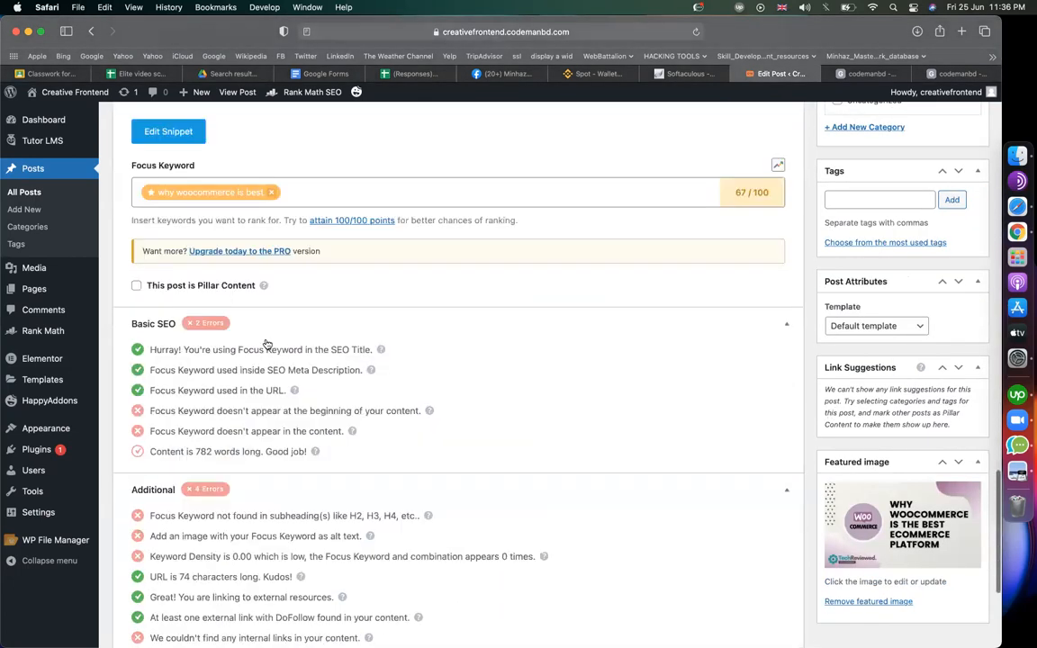
pyautogui.moveTo(150, 390); pyautogui.dragTo(278, 389)
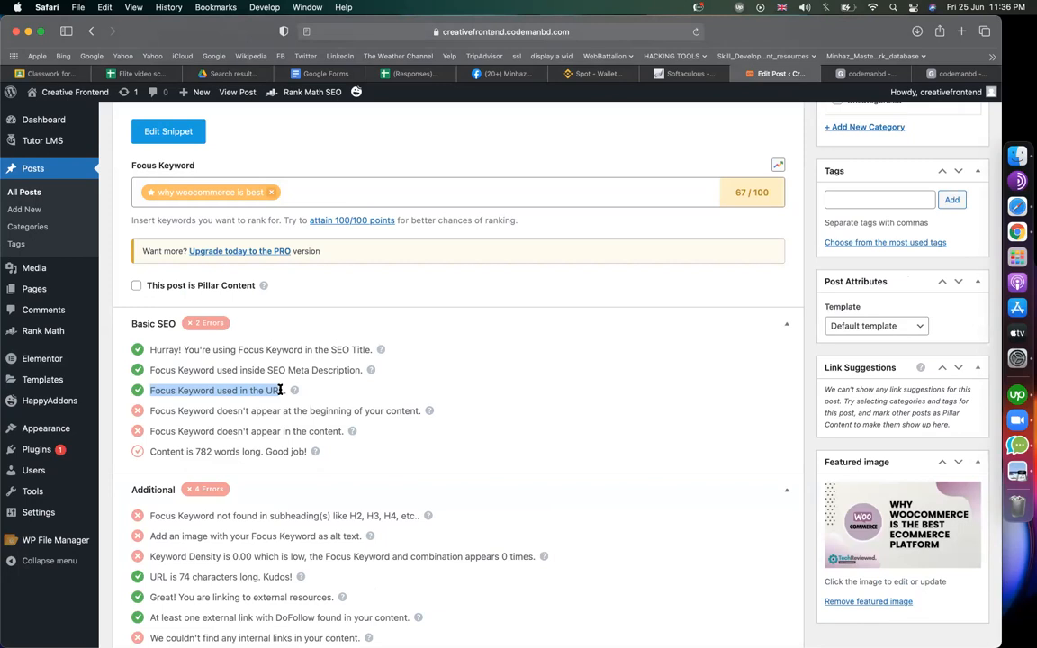
pyautogui.tripleClick(266, 391)
# - Add "woocommerce" and "why woocommerce" as additional focus keywords in Rank Math
pyautogui.scroll(2, 347, 266)
pyautogui.click(343, 257)
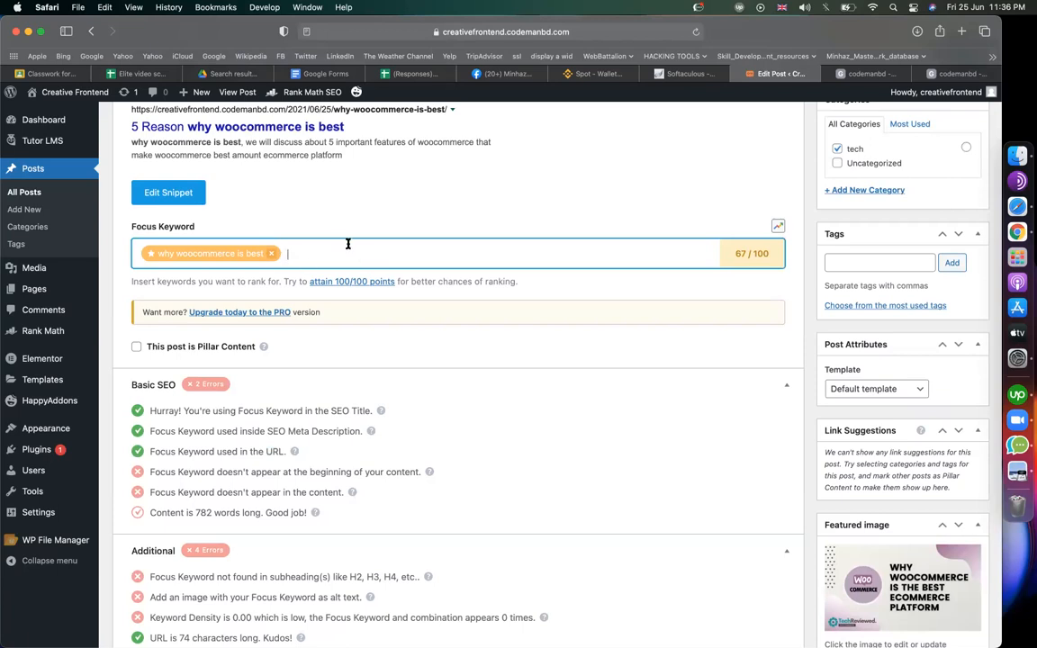
pyautogui.write('woocommerce')
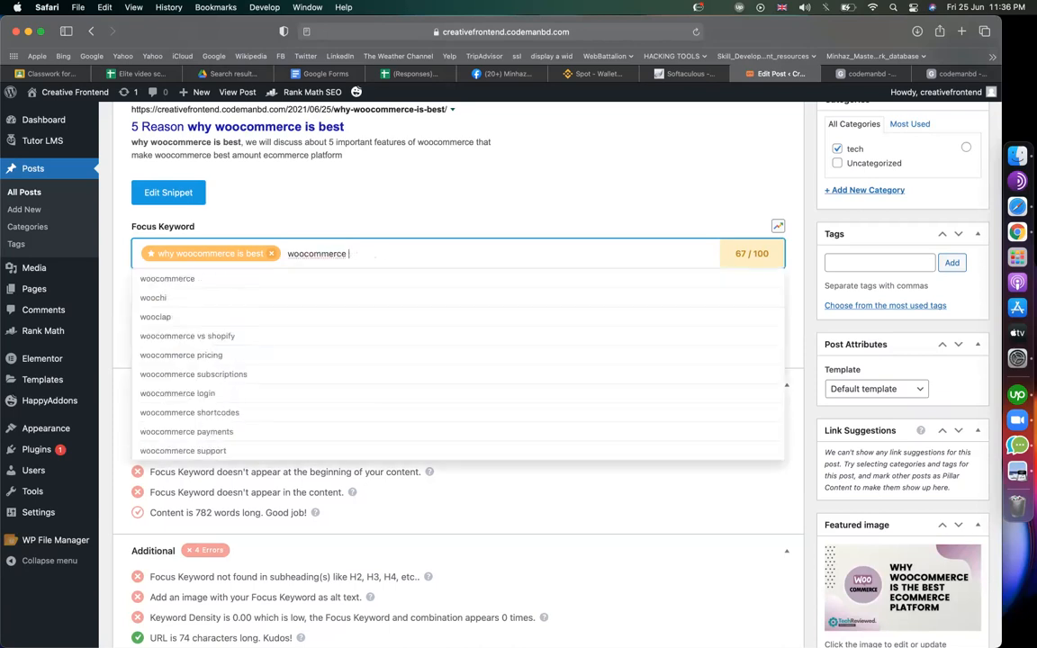
pyautogui.press('Return')
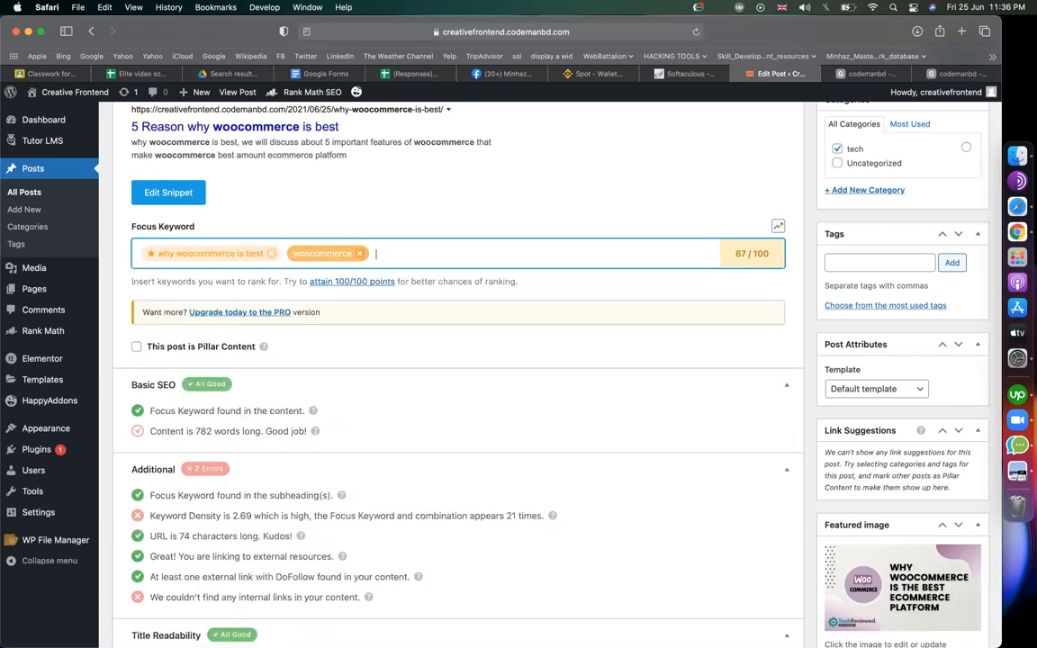
pyautogui.write('why woocommerce')
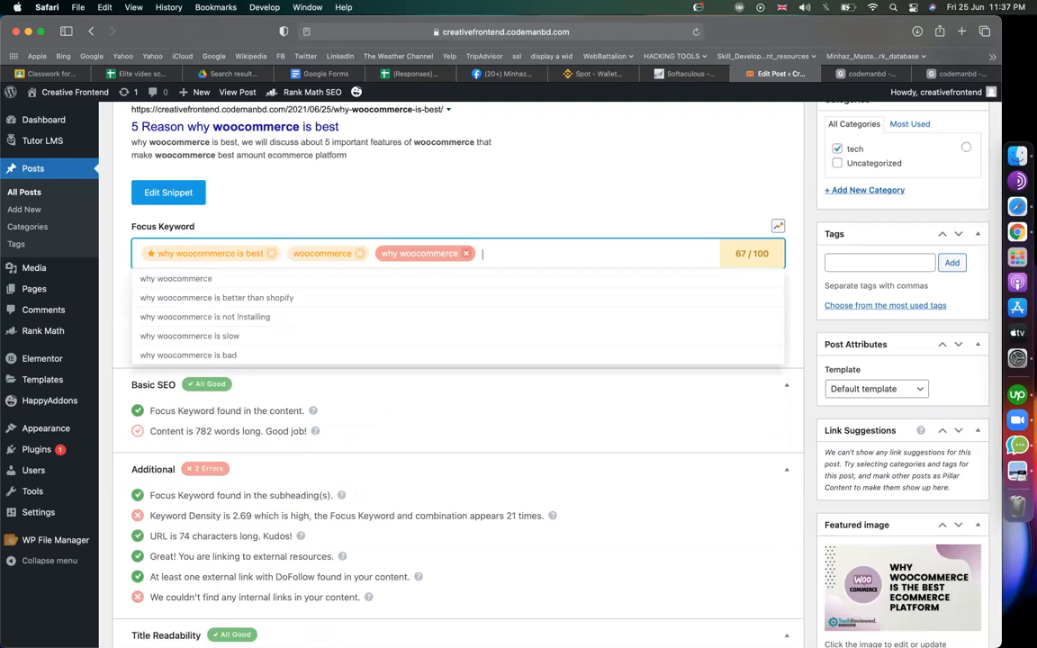
# - Remove the focus keywords "woocommerce" and "why woocommerce", then read the Basic SEO check on the keyword at the beginning of the content
pyautogui.press('Return')
pyautogui.click(361, 254)
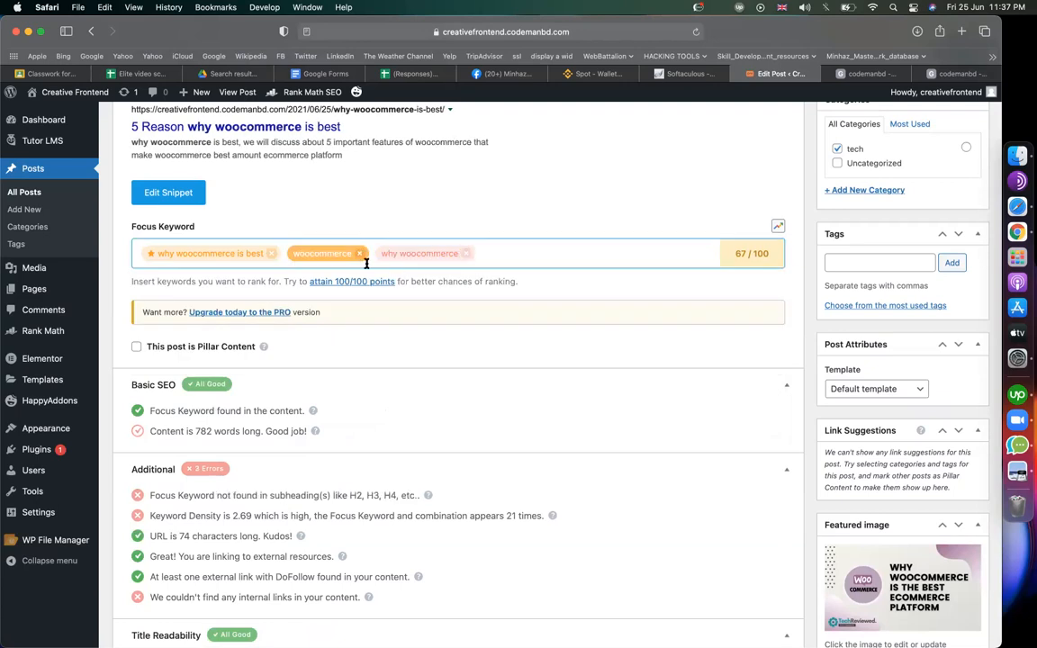
pyautogui.click(372, 255)
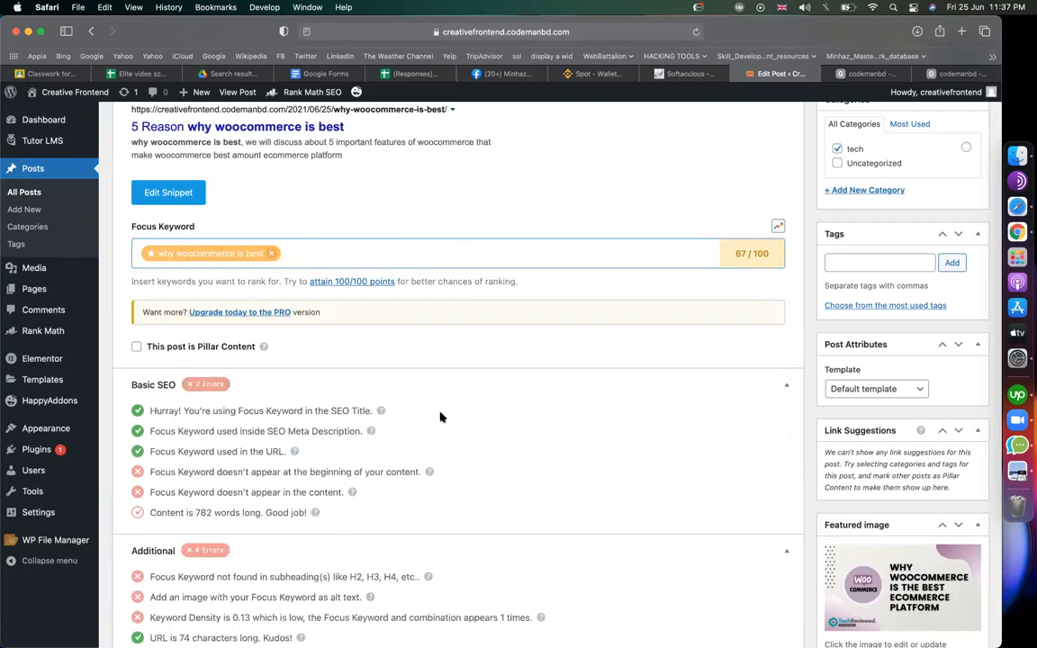
pyautogui.scroll(-3, 213, 364)
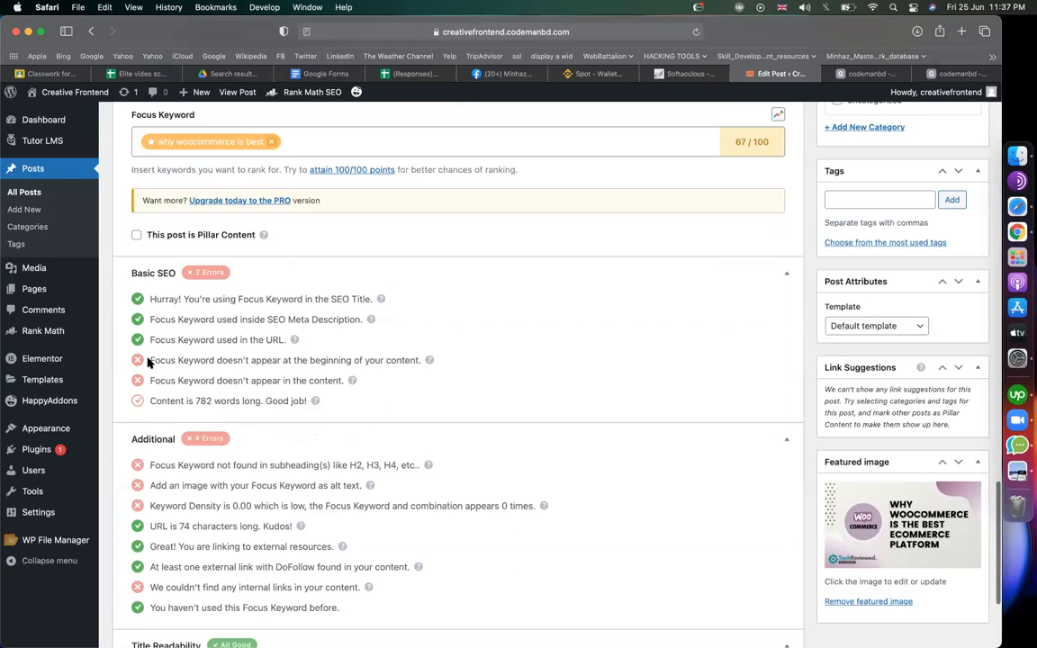
pyautogui.moveTo(151, 361); pyautogui.dragTo(420, 362)
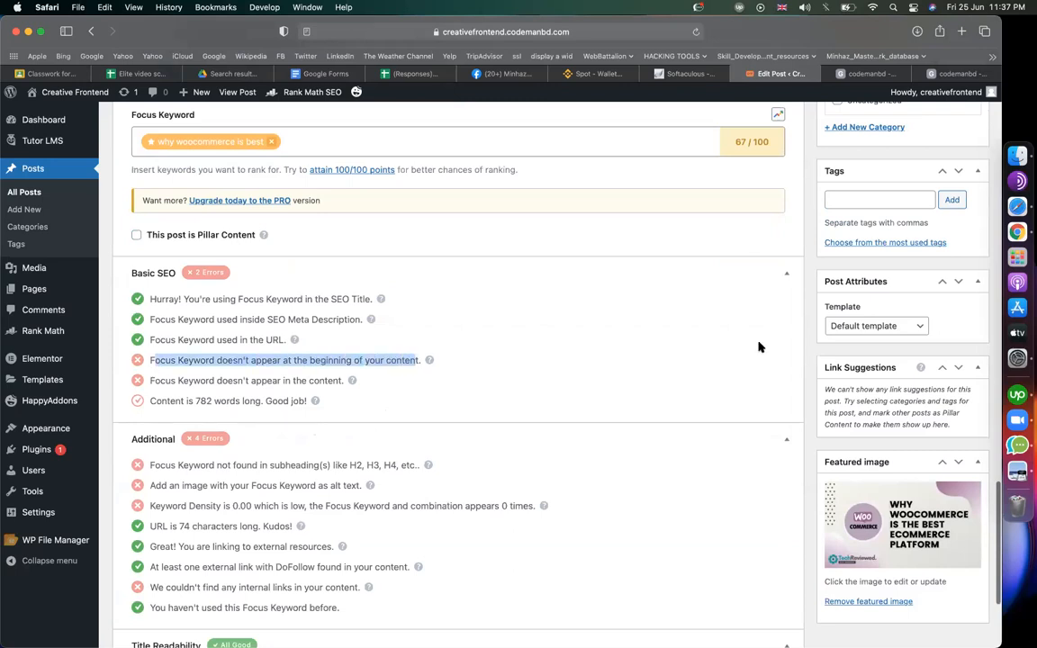
# - Insert the line "why woocommerce is best platform for ecommerce ?" above the first paragraph of the post content
pyautogui.scroll(10, 446, 430)
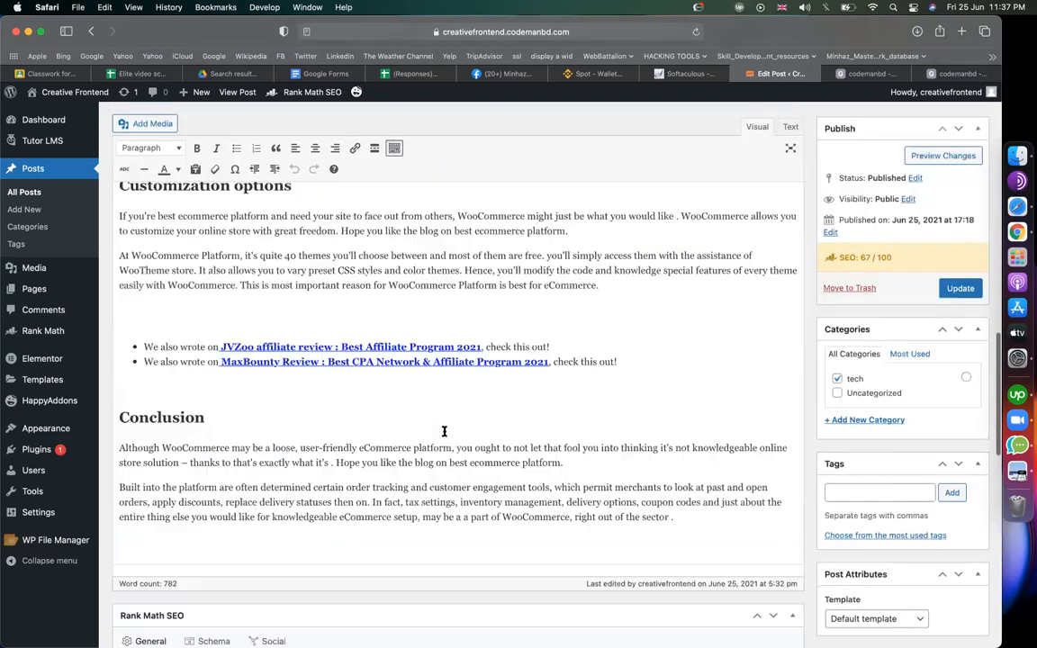
pyautogui.scroll(15, 439, 434)
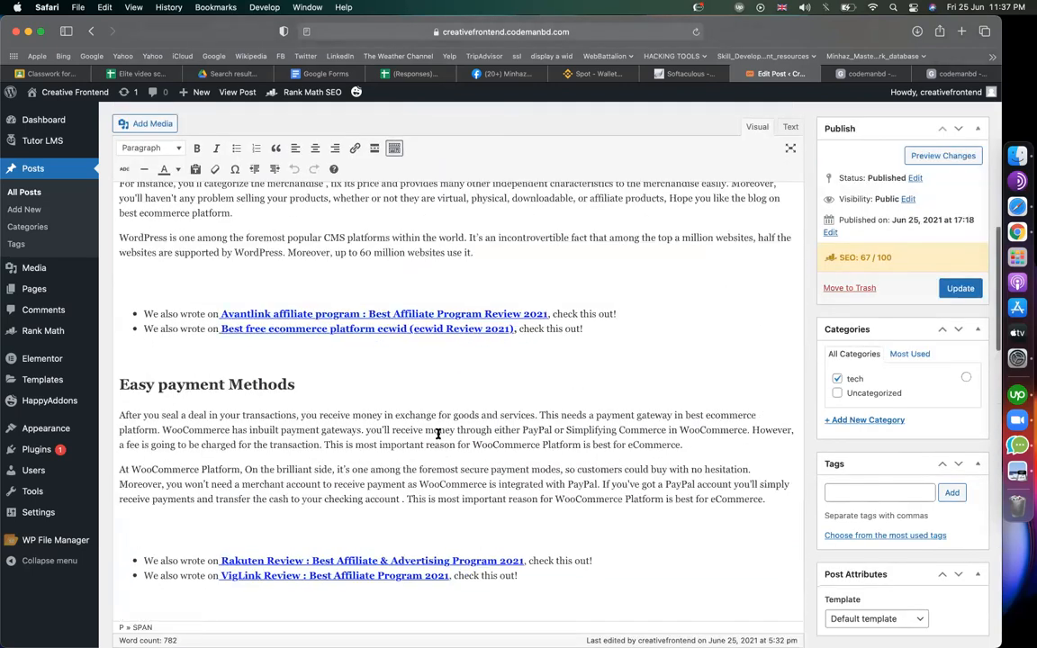
pyautogui.scroll(2, 439, 434)
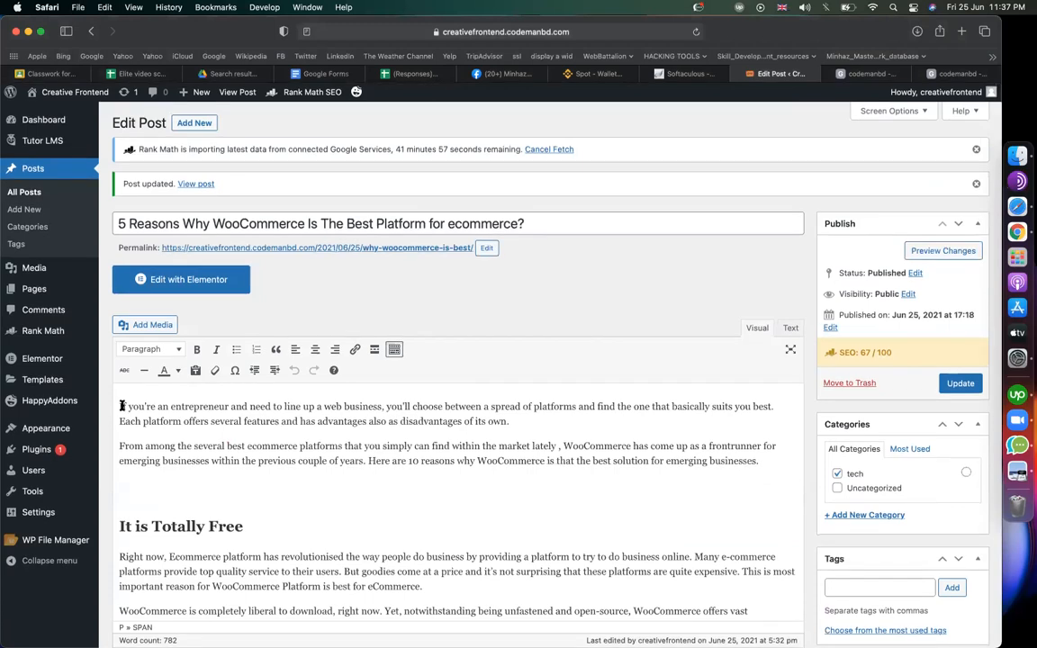
pyautogui.press('Return')
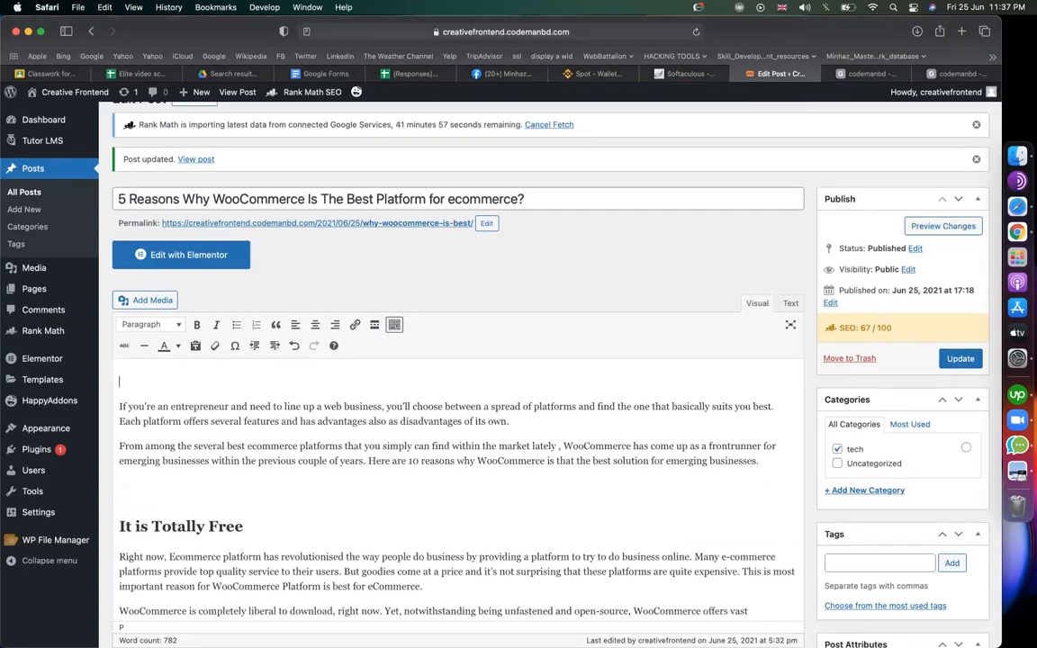
pyautogui.write('why woocommerce is best')
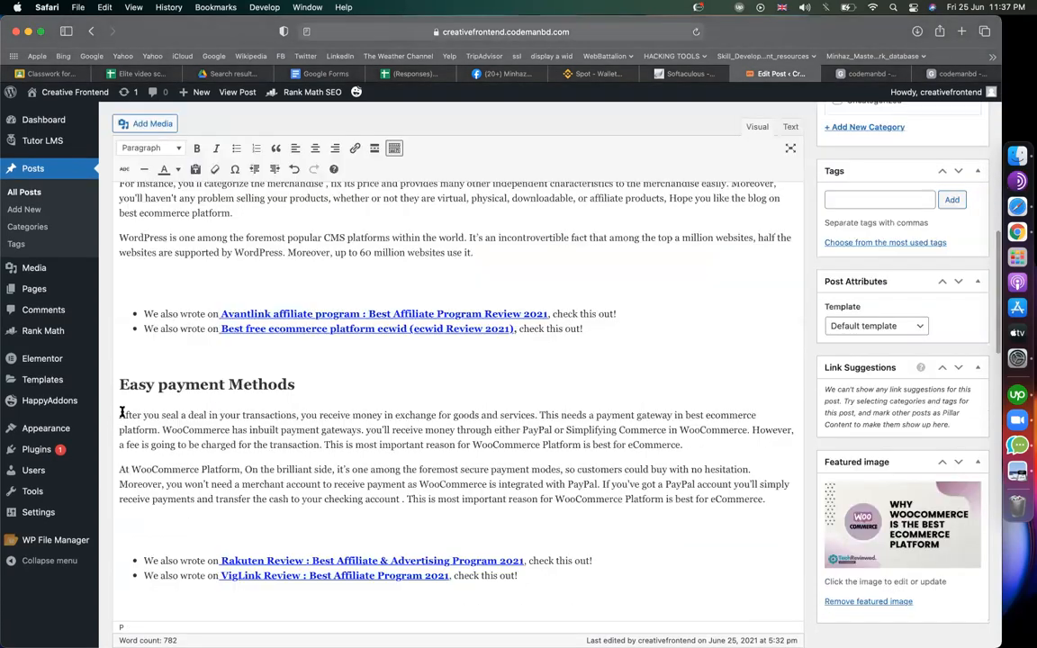
pyautogui.scroll(8, 121, 412)
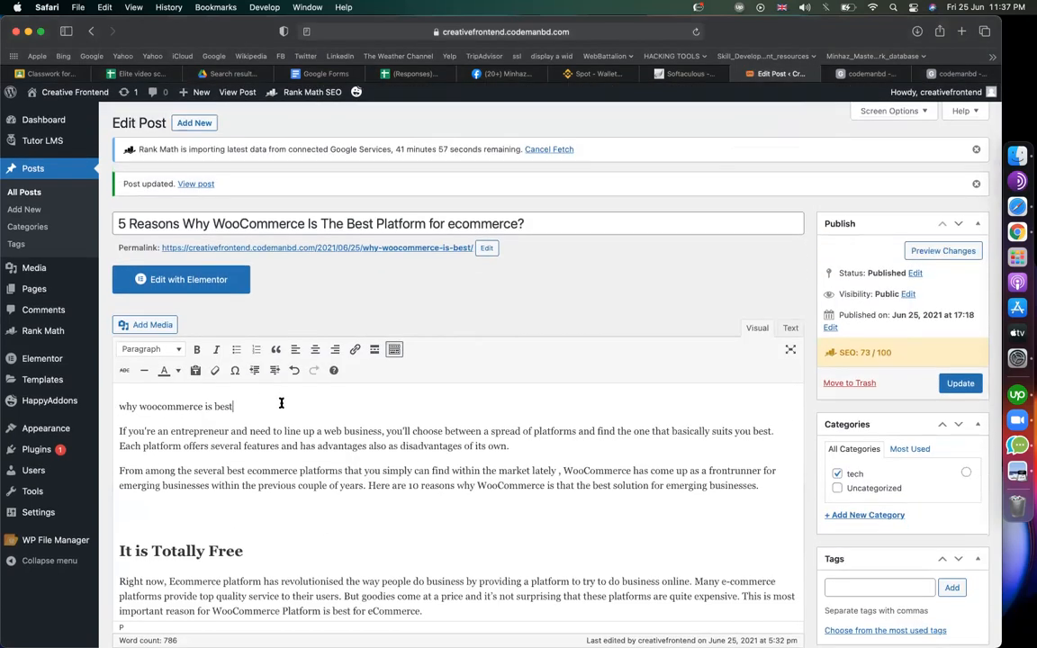
pyautogui.write('platform for ecommerce ?')
# - Format the new opening line of the post as Heading 1
pyautogui.moveTo(348, 407); pyautogui.dragTo(131, 388)
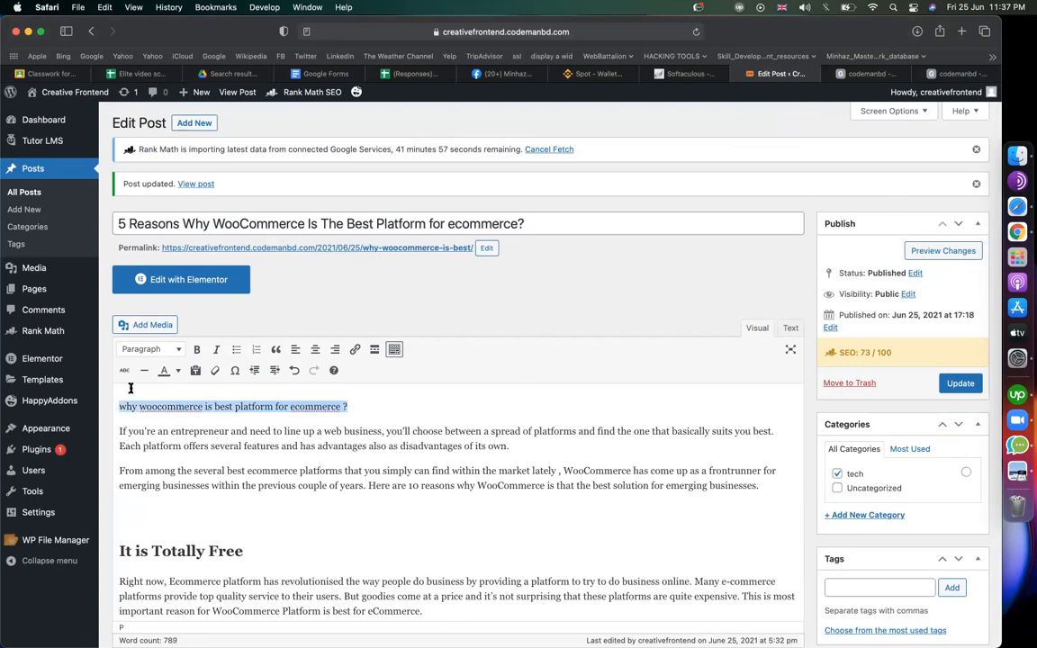
pyautogui.click(163, 351)
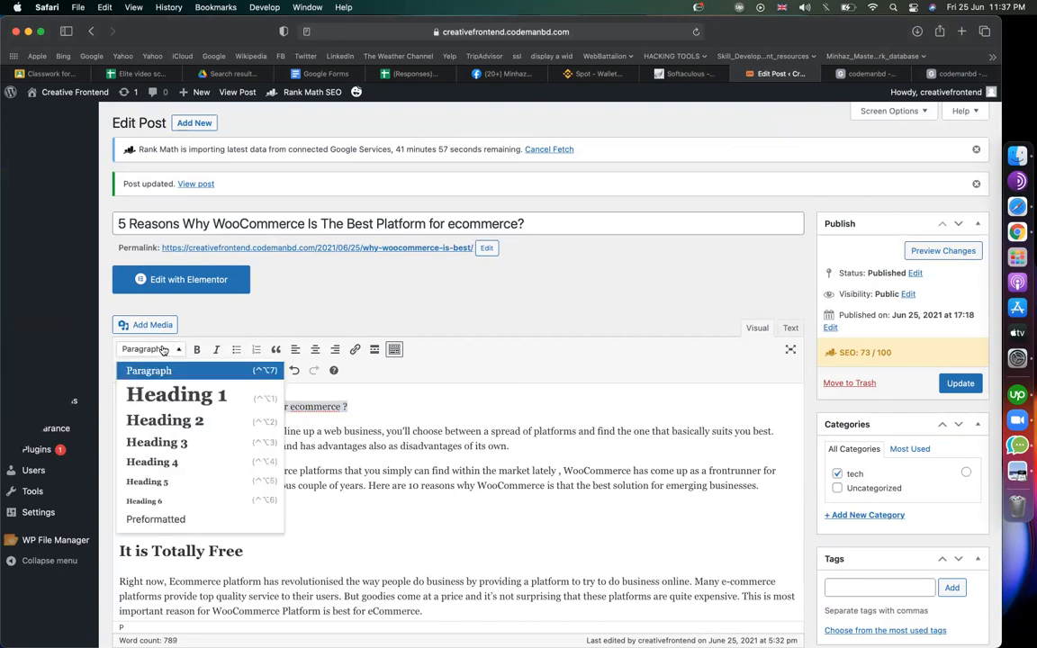
pyautogui.click(176, 394)
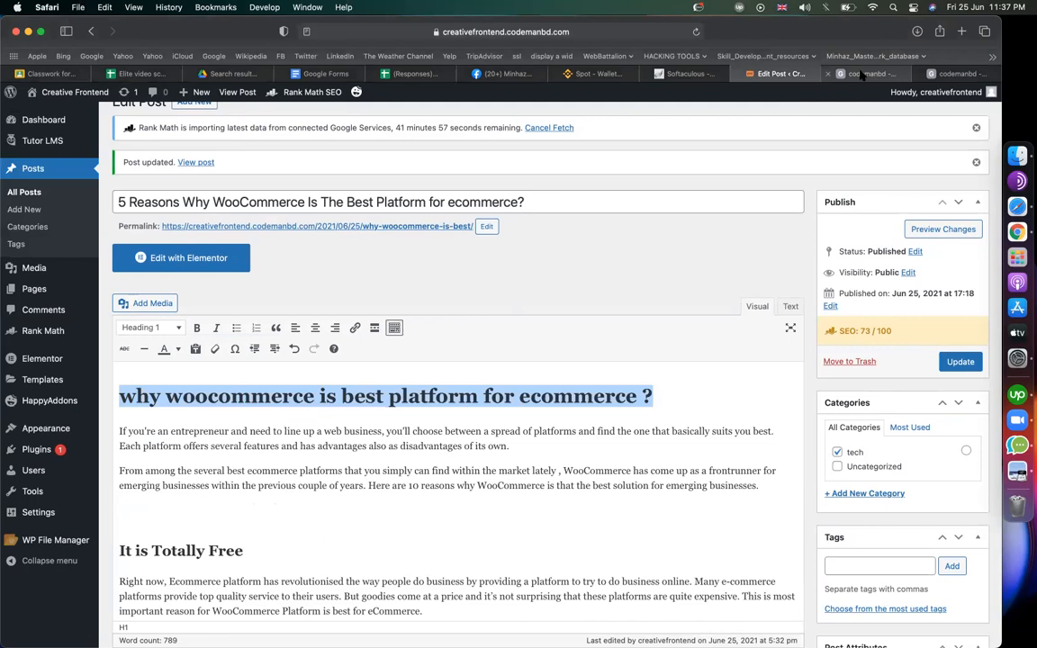
# - Examine the opening heading and the section subheadings through the post for use of the focus keyword
pyautogui.scroll(-4, 556, 377)
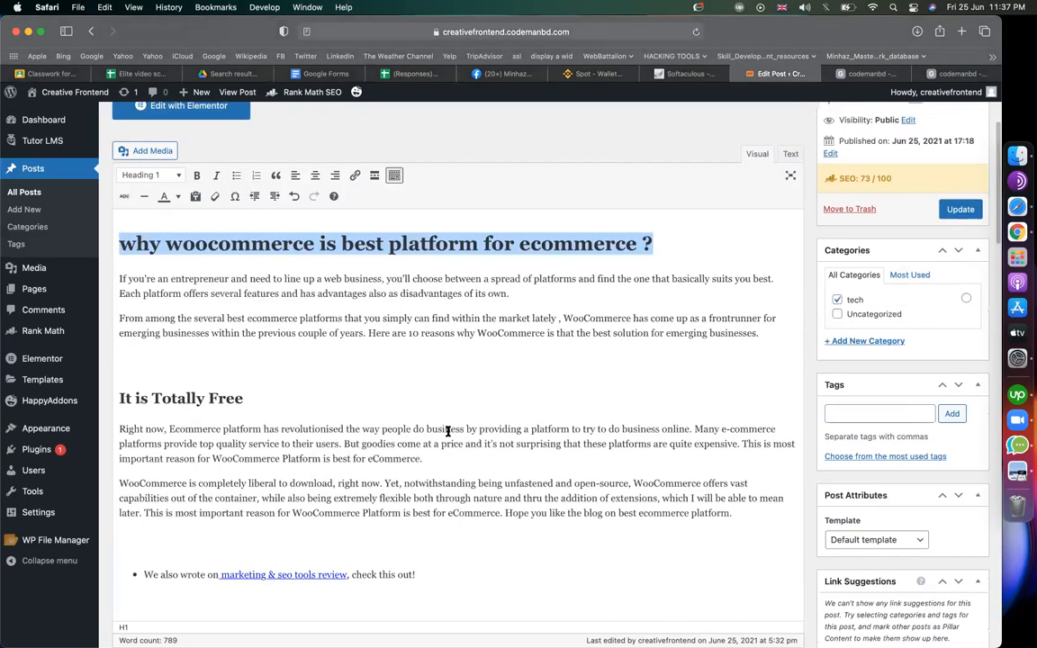
pyautogui.scroll(1, 434, 438)
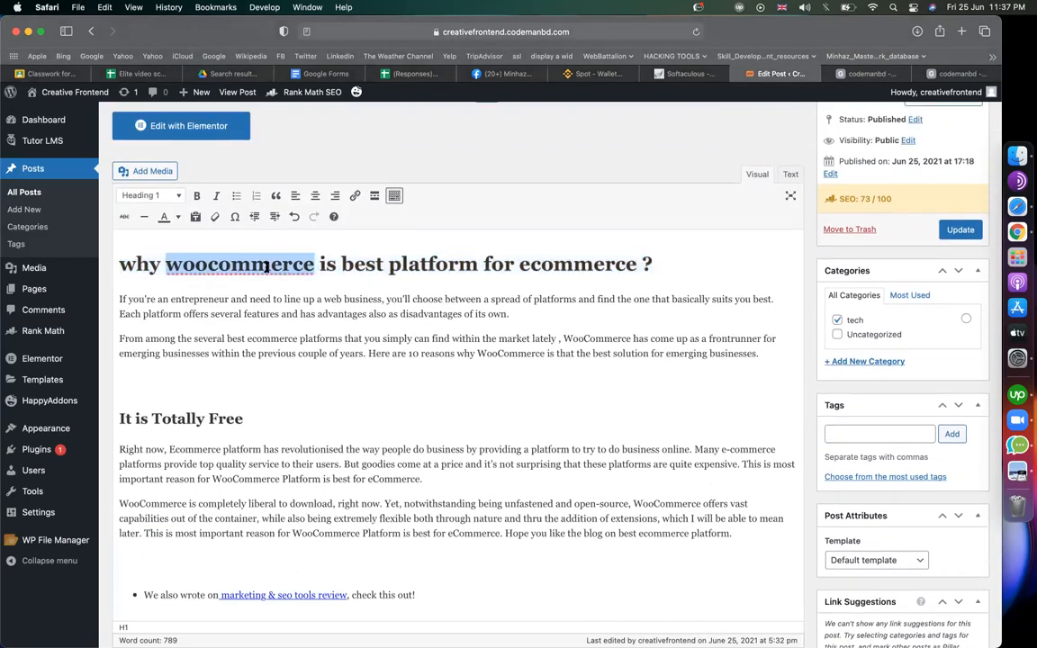
pyautogui.moveTo(247, 420); pyautogui.dragTo(117, 420)
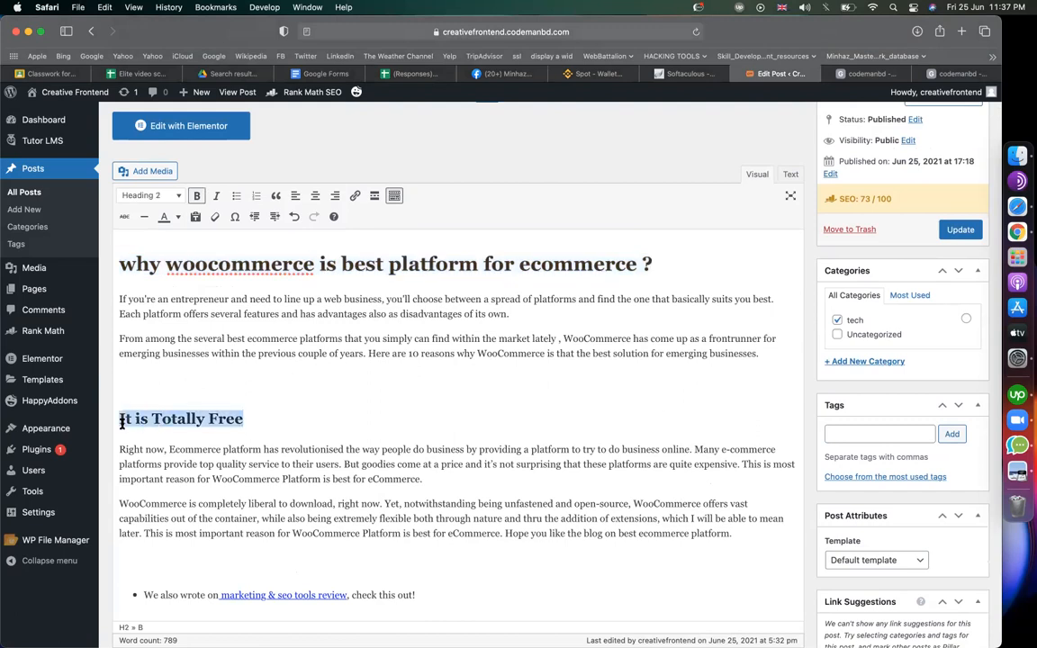
pyautogui.click(328, 399)
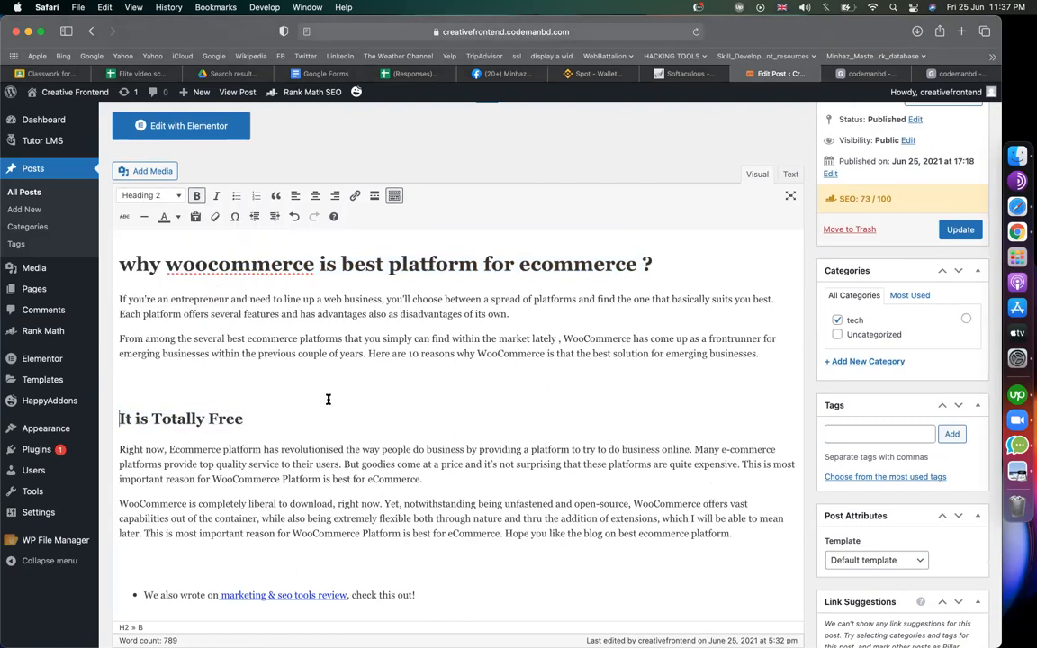
pyautogui.scroll(-5, 328, 398)
pyautogui.moveTo(384, 284); pyautogui.dragTo(188, 285)
pyautogui.scroll(-5, 187, 284)
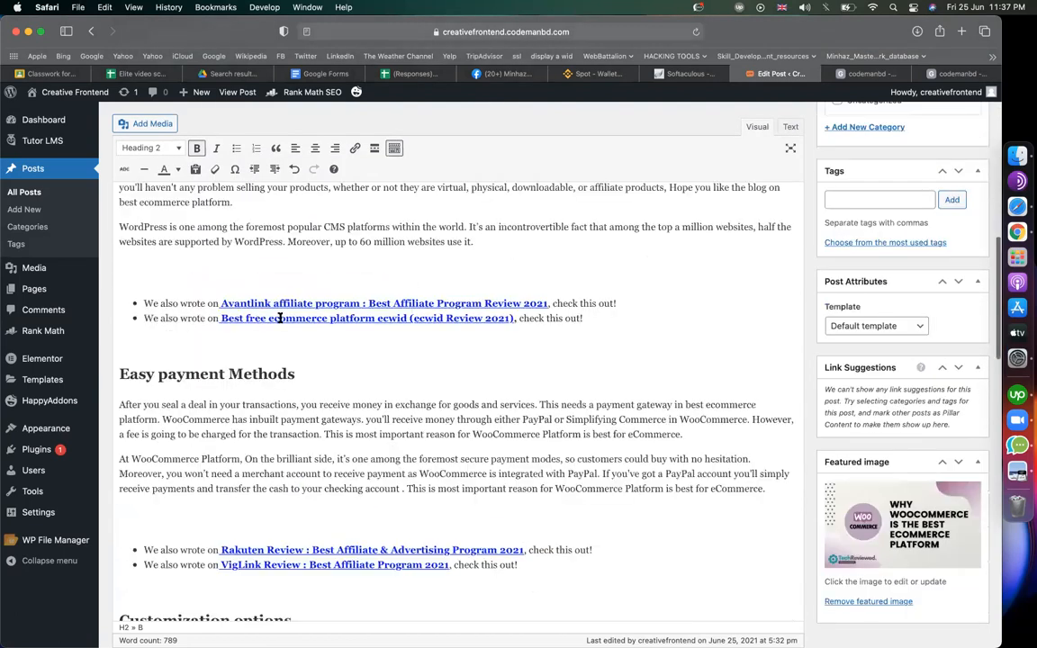
pyautogui.moveTo(294, 348); pyautogui.dragTo(145, 348)
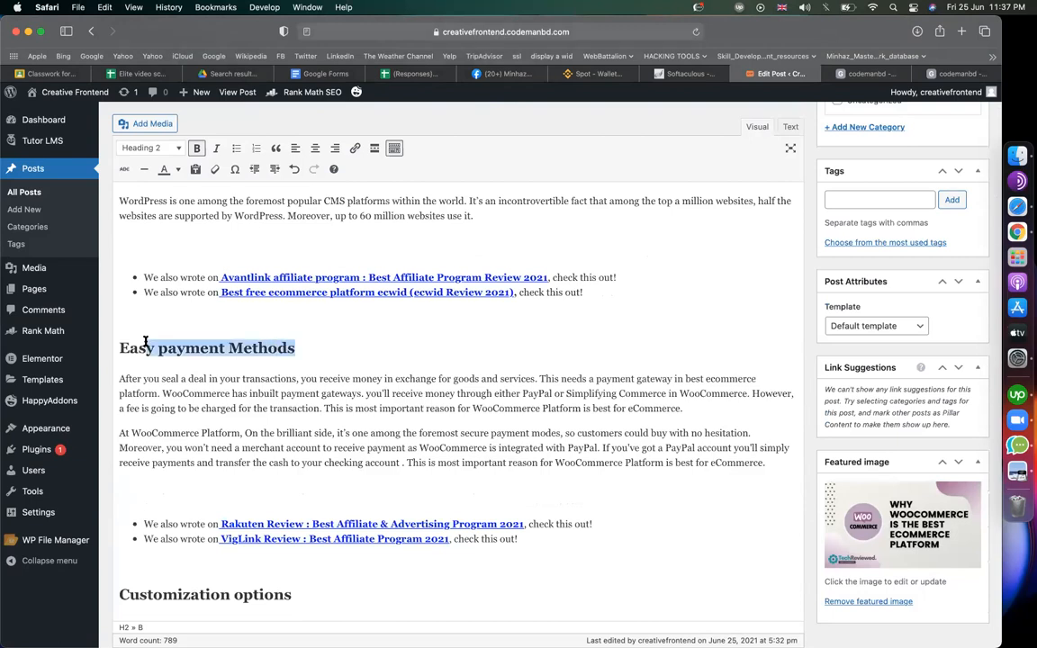
# - Review the Basic SEO checks on the focus keyword in the content, its place in the first 10%, and the content length
pyautogui.scroll(-10, 788, 544)
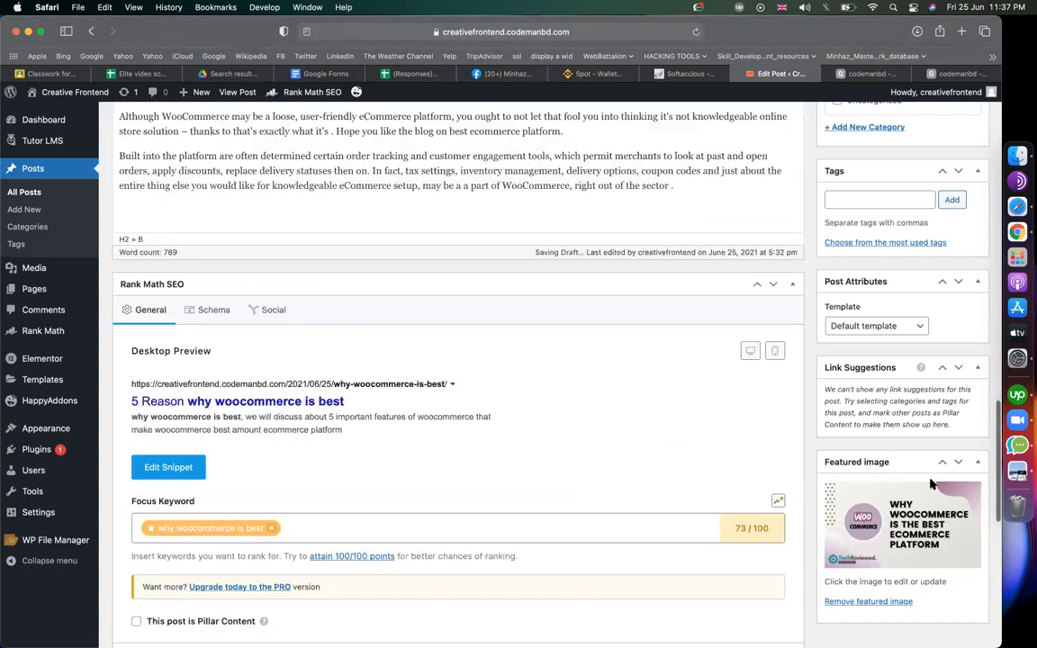
pyautogui.scroll(-3, 901, 468)
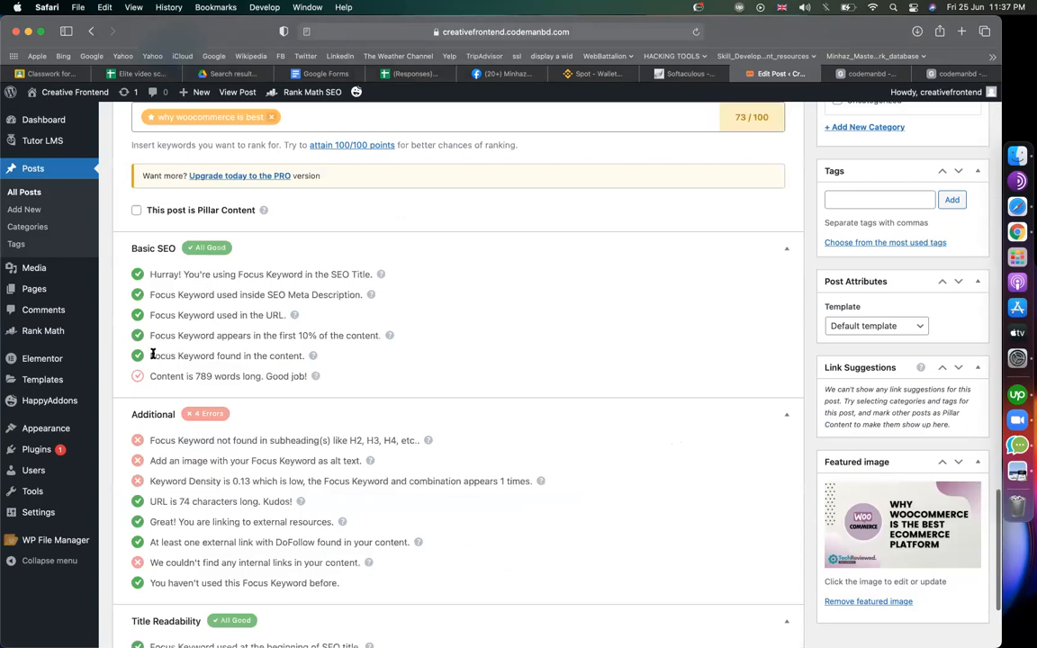
pyautogui.moveTo(154, 355); pyautogui.dragTo(274, 355)
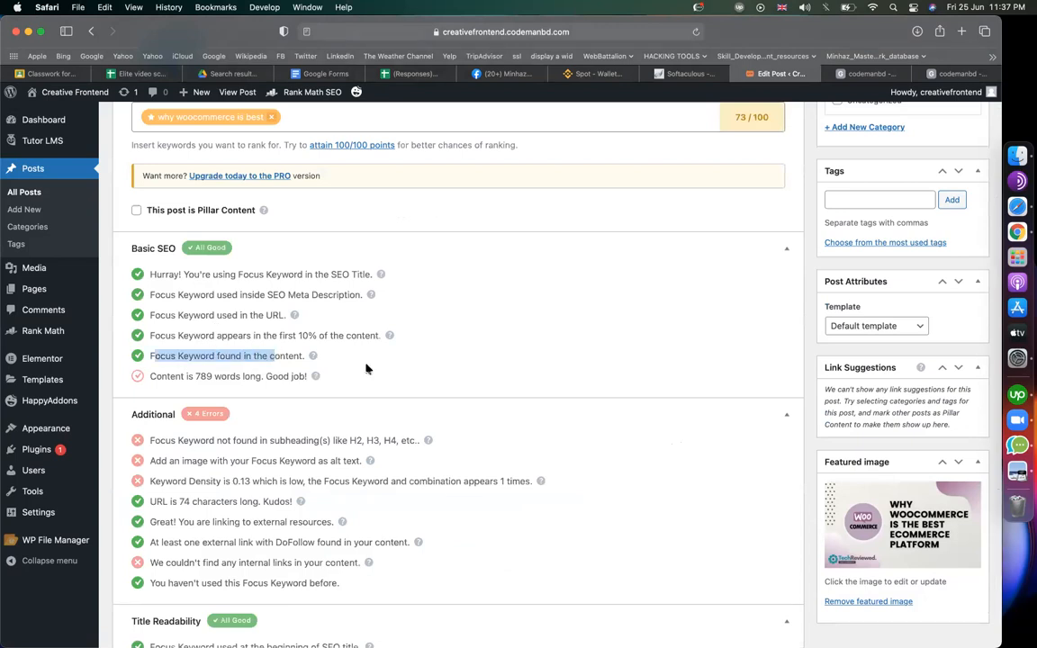
pyautogui.click(252, 337)
pyautogui.moveTo(298, 335); pyautogui.dragTo(379, 335)
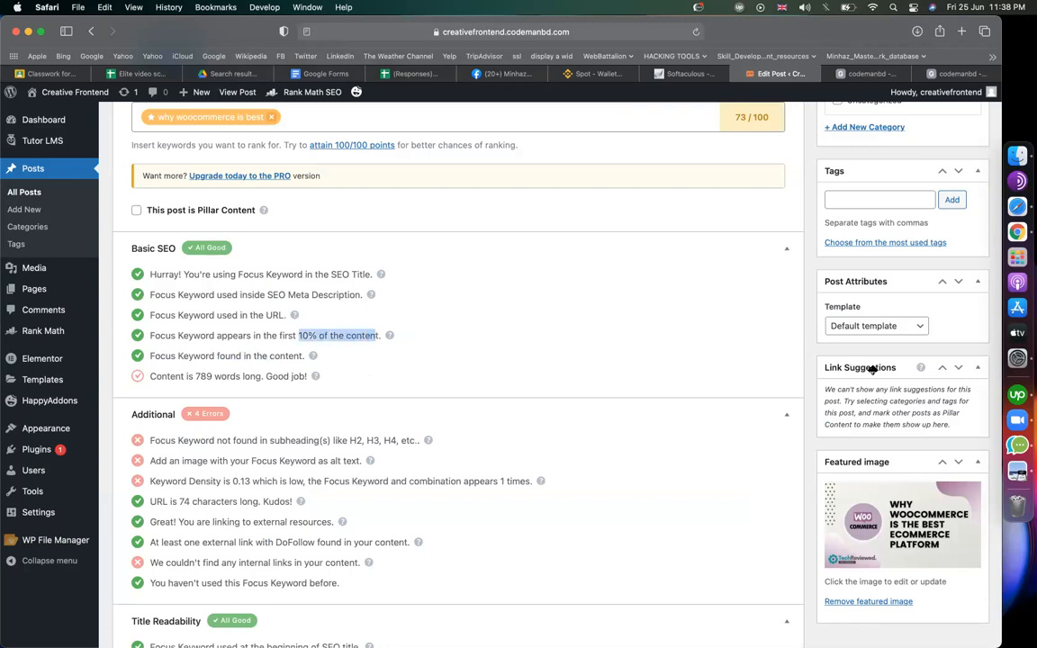
pyautogui.doubleClick(203, 377)
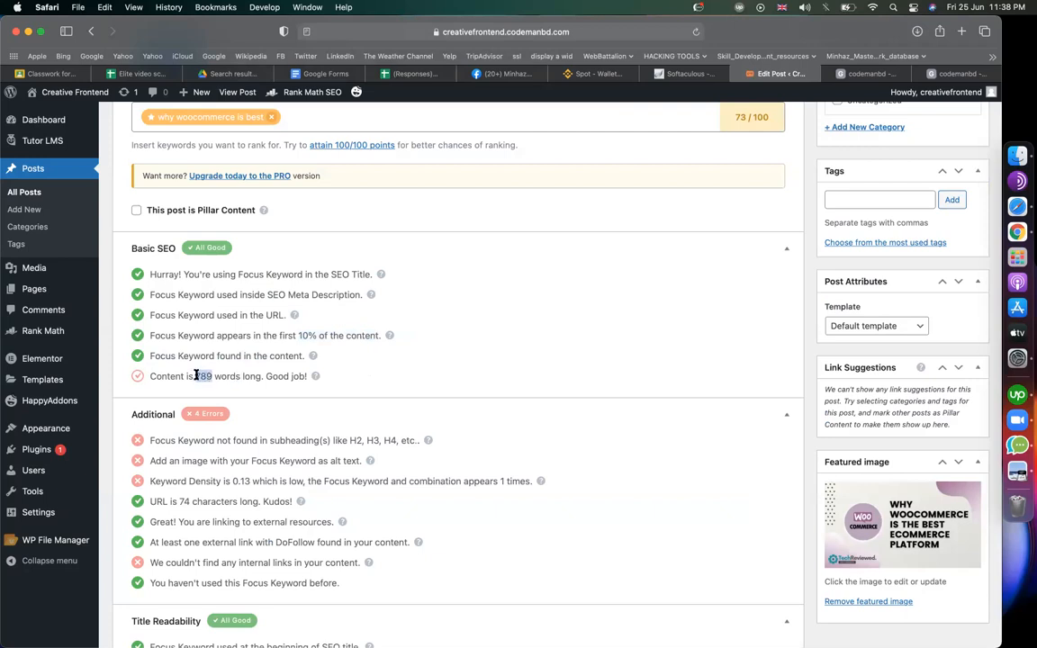
pyautogui.click(198, 377)
pyautogui.doubleClick(198, 377)
pyautogui.moveTo(301, 336); pyautogui.dragTo(363, 335)
pyautogui.doubleClick(206, 376)
# - Search the edit page for "why woocommerce is best" and step through the matches
pyautogui.scroll(10, 356, 392)
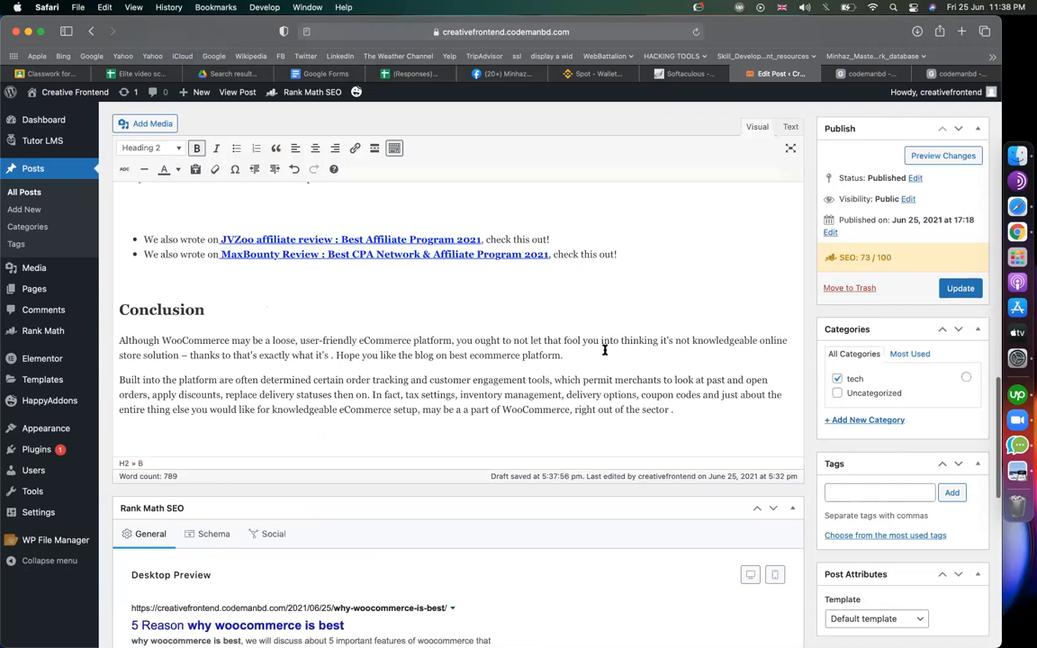
pyautogui.scroll(10, 356, 392)
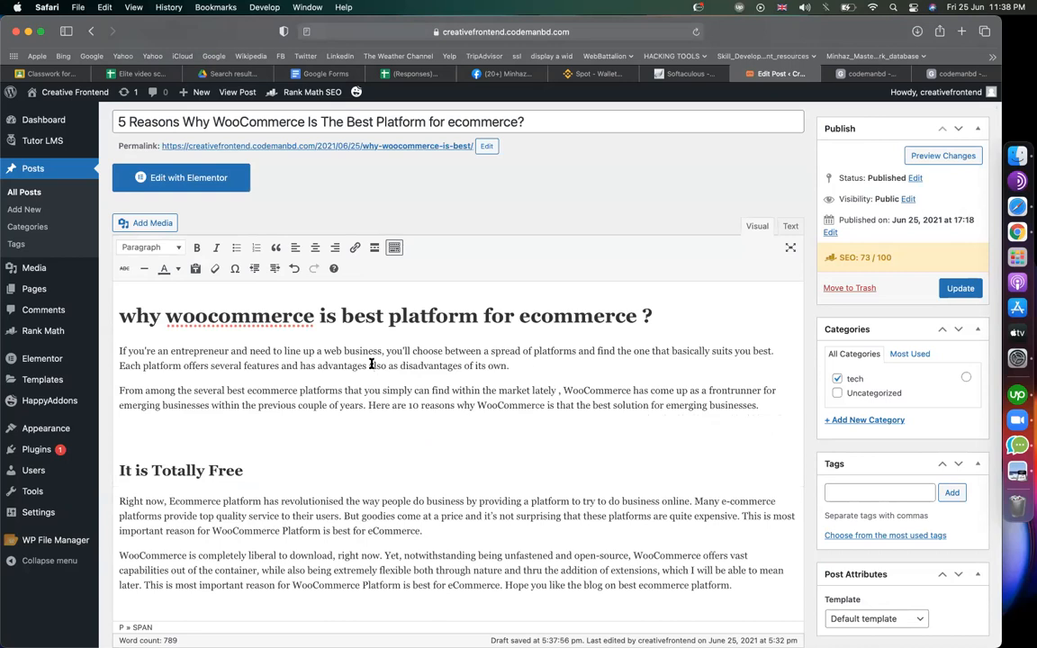
pyautogui.press('super+f')
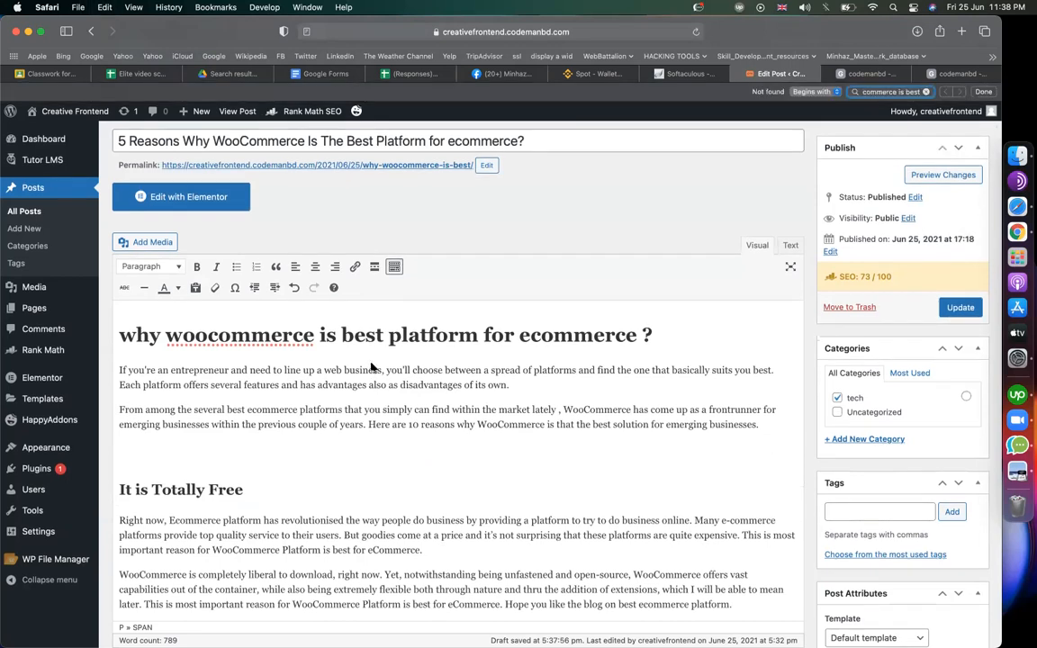
pyautogui.press('Return')
pyautogui.press('Return')
pyautogui.press('Return')
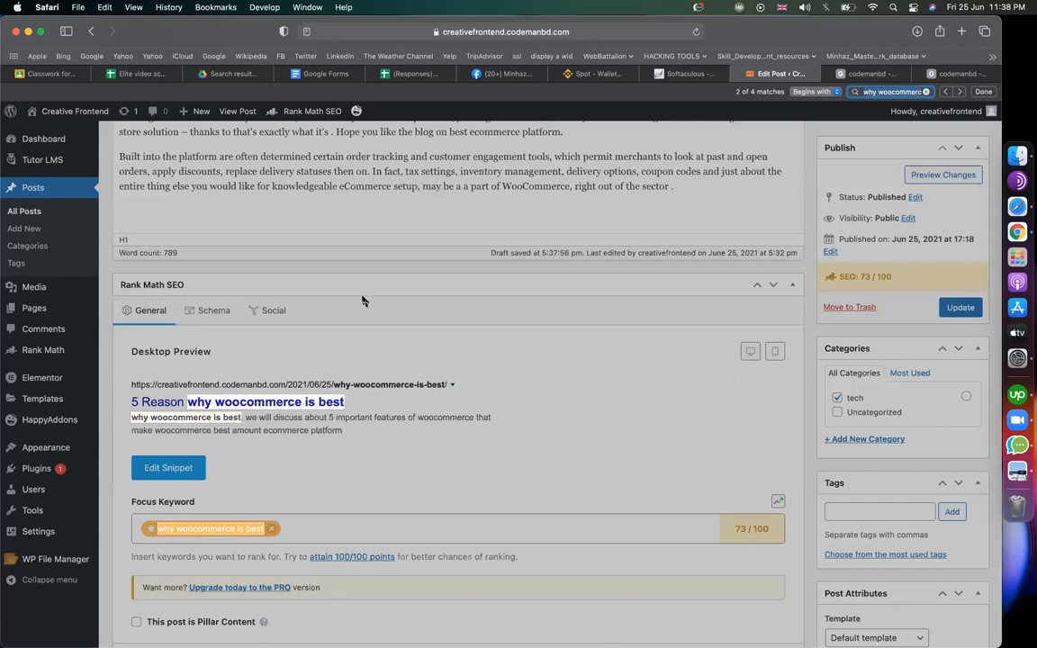
# - Examine the introduction and the "It is Totally Free" section for a place to use the focus keyword
pyautogui.scroll(15, 354, 440)
pyautogui.scroll(8, 312, 438)
pyautogui.scroll(-3, 318, 384)
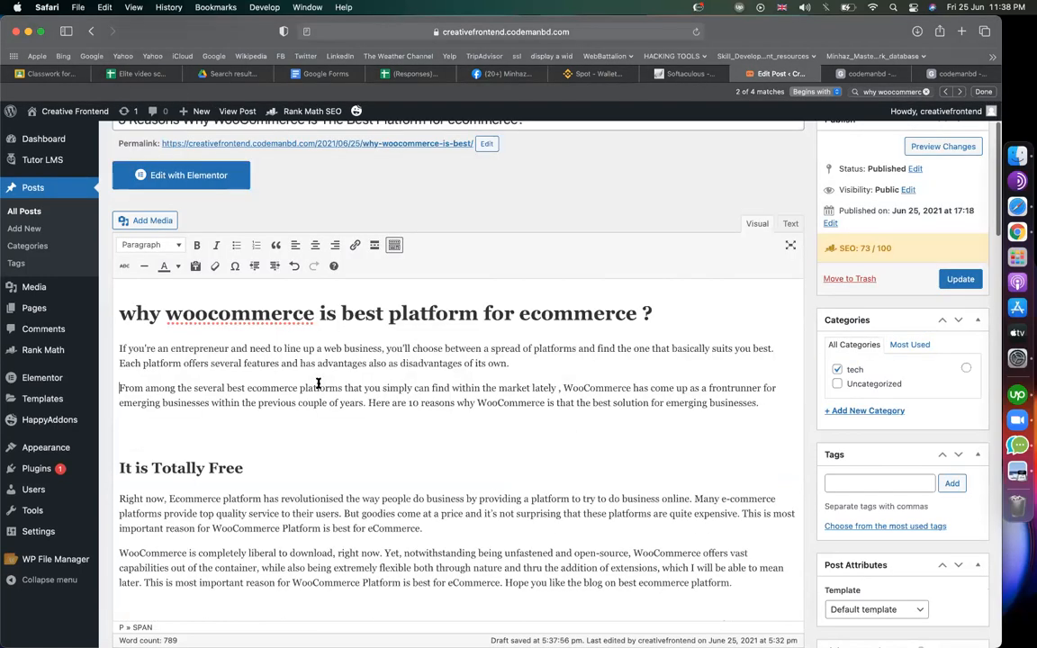
pyautogui.scroll(-1, 567, 354)
pyautogui.click(563, 333)
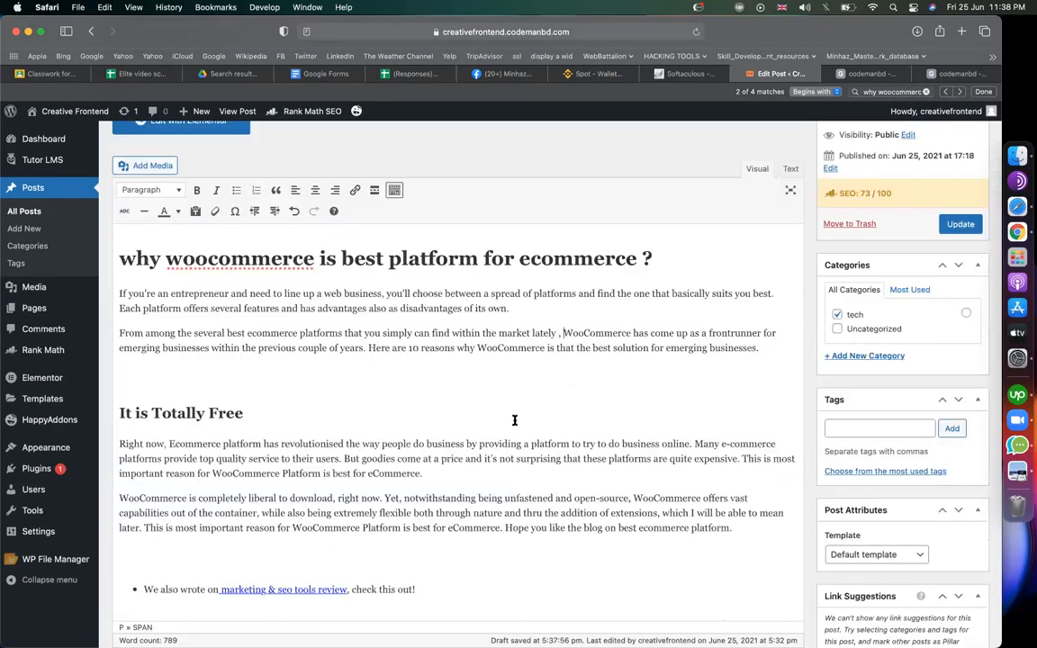
pyautogui.scroll(-2, 515, 419)
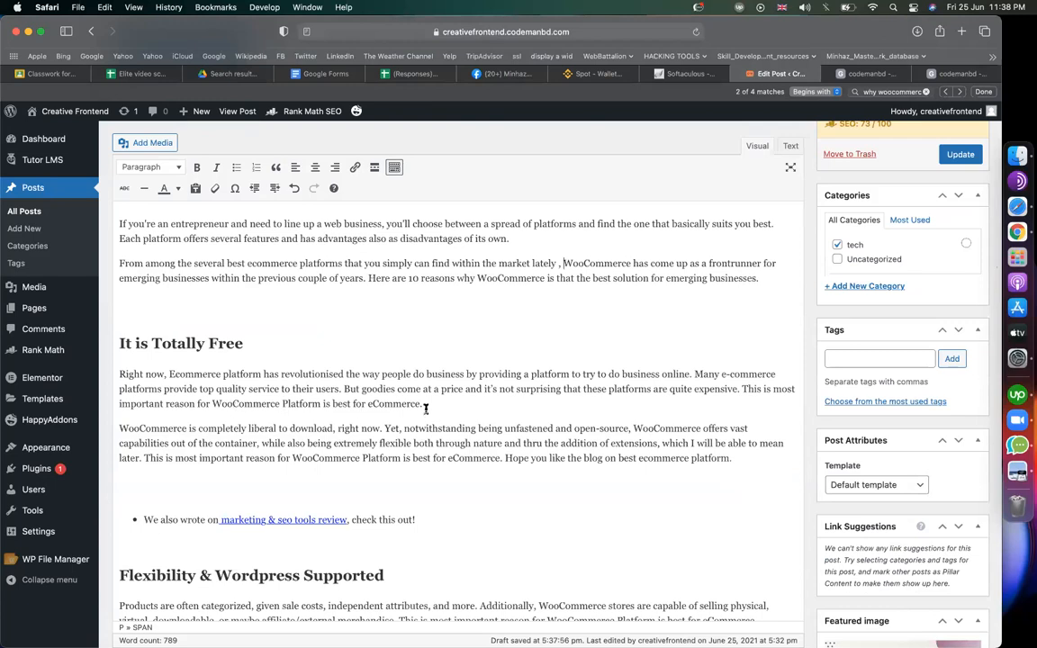
pyautogui.scroll(1, 426, 409)
pyautogui.scroll(-2, 450, 401)
# - End the first paragraph under "It is Totally Free" with a sentence calling this the major reason "why woocommerce is best"
pyautogui.click(458, 397)
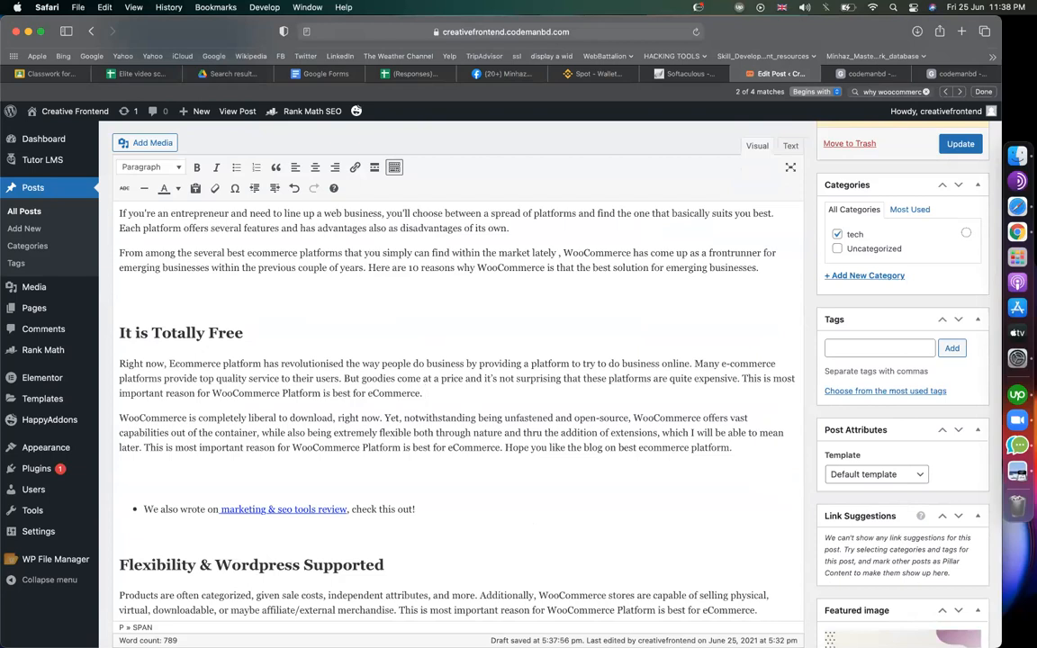
pyautogui.write('These are the')
pyautogui.press('BackSpace')
pyautogui.press('BackSpace')
pyautogui.press('BackSpace')
pyautogui.press('BackSpace')
pyautogui.press('BackSpace')
pyautogui.press('BackSpace')
pyautogui.press('BackSpace')
pyautogui.press('BackSpace')
pyautogui.press('BackSpace')
pyautogui.press('BackSpace')
pyautogui.press('BackSpace')
pyautogui.press('BackSpace')
pyautogui.moveTo(152, 333); pyautogui.dragTo(233, 333)
pyautogui.click(444, 395)
pyautogui.write('is is ')
pyautogui.write('te major reason')
# - Correct "te" to "the" in the sentence added under "It is Totally Free"
pyautogui.scroll(-10, 514, 357)
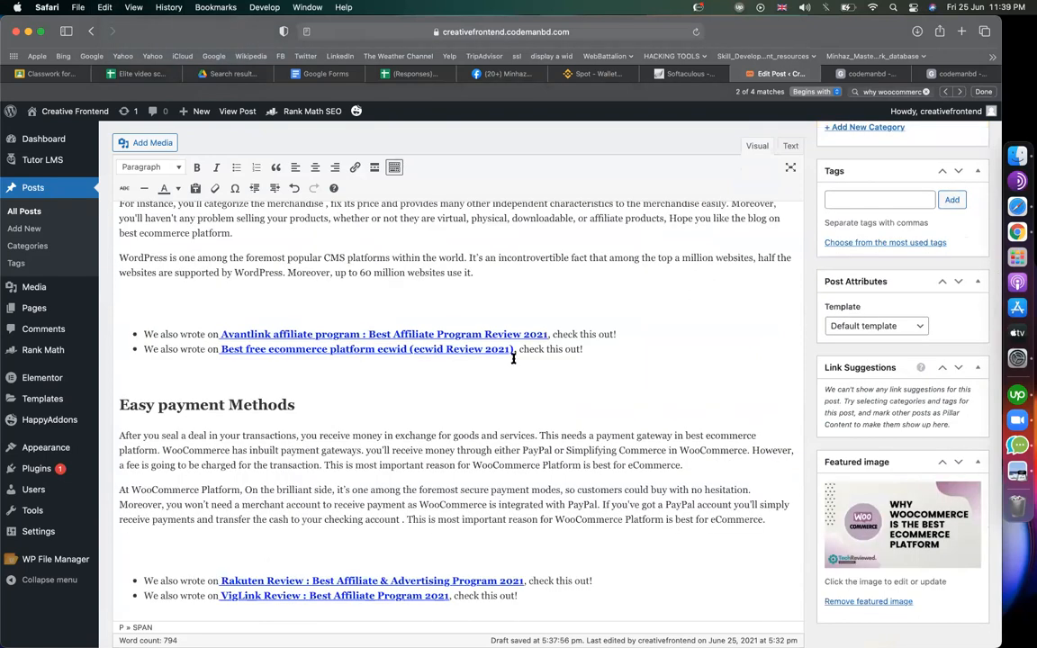
pyautogui.scroll(15, 540, 532)
pyautogui.scroll(-4, 540, 532)
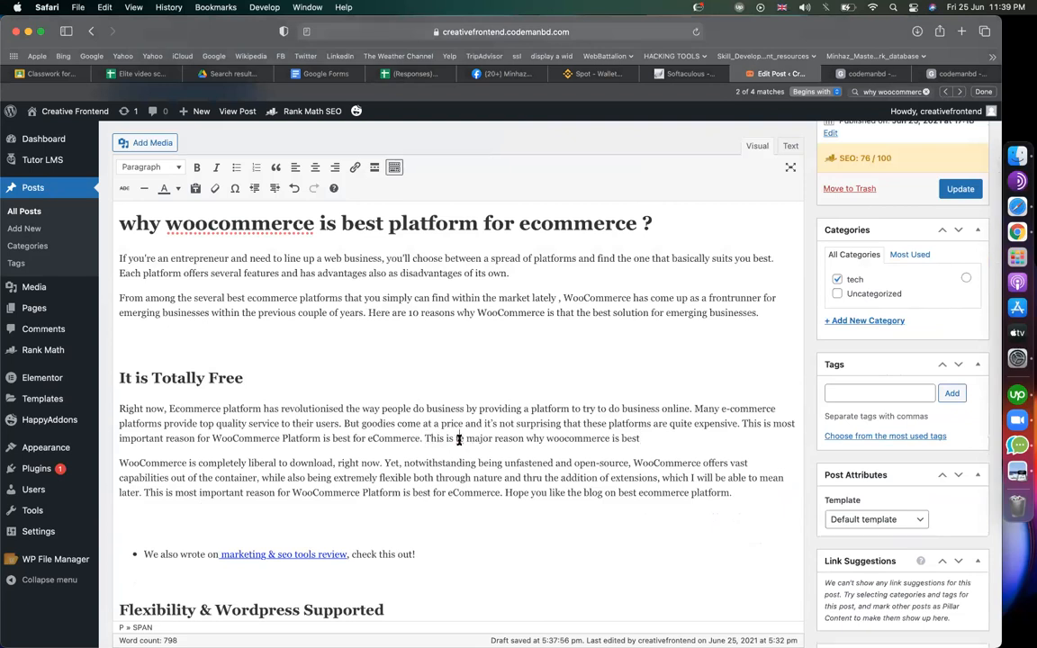
pyautogui.click(458, 438)
pyautogui.write('he')
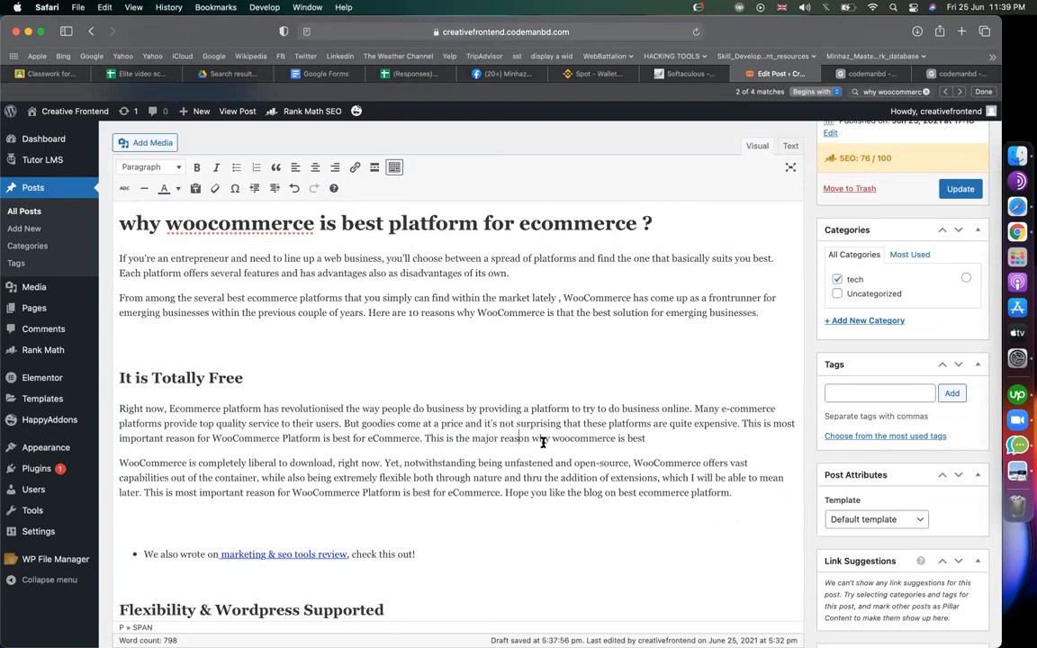
# - Add a full stop after "why woocommerce is best" at the end of the first paragraph under "It is Totally Free"
pyautogui.moveTo(532, 439); pyautogui.dragTo(656, 436)
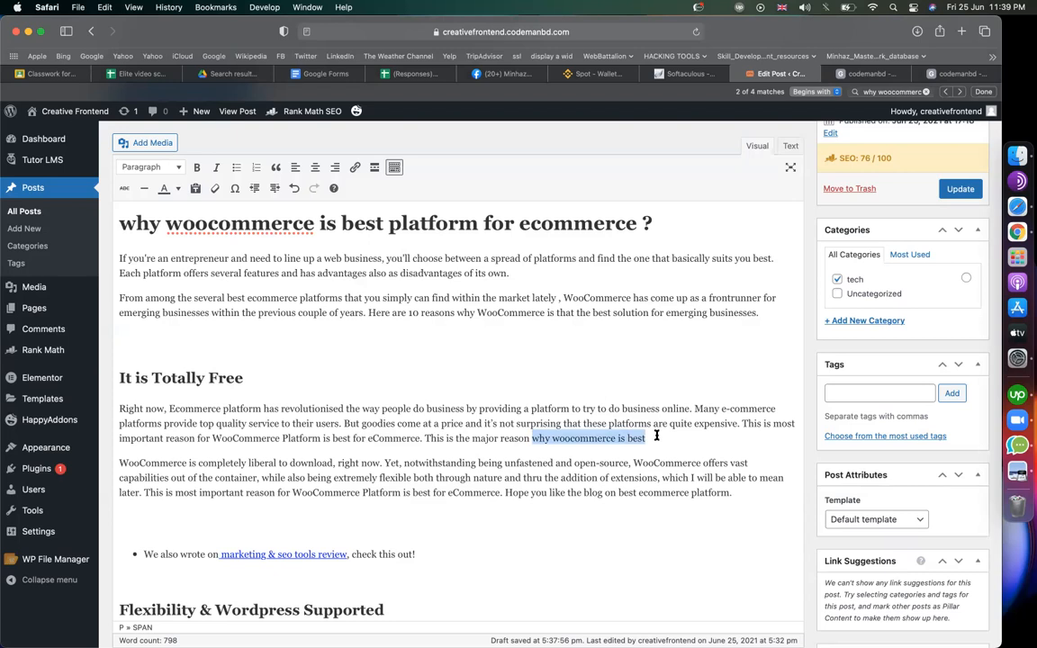
pyautogui.click(656, 436)
pyautogui.write('.')
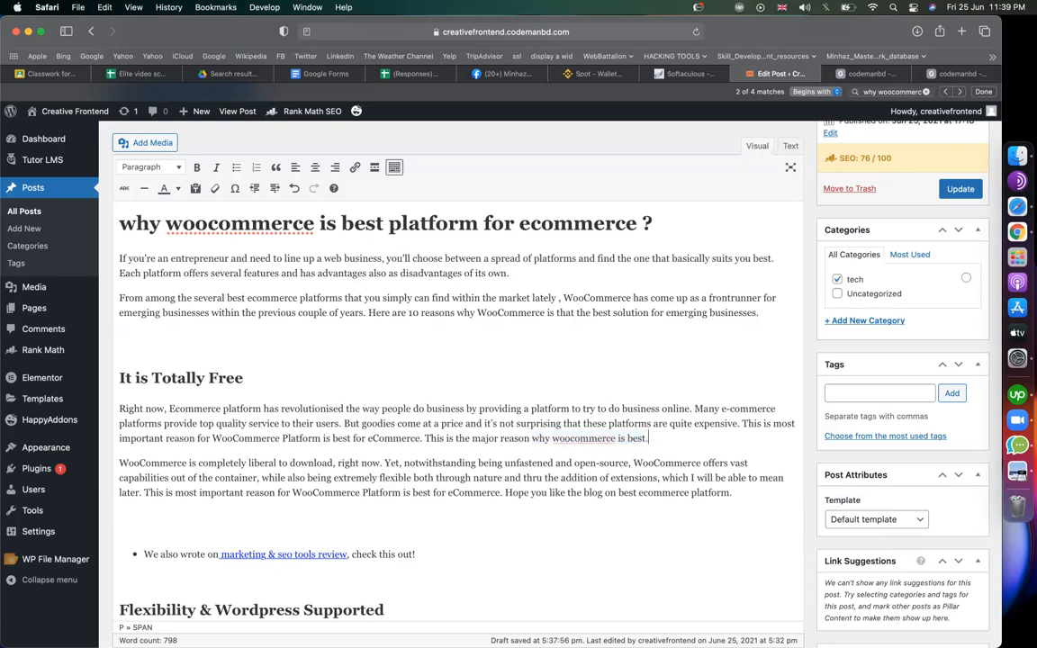
# - Try repeating "why woocommerce is best" at the end of the second paragraph under "It is Totally Free", and delete the repeats
pyautogui.moveTo(529, 438); pyautogui.dragTo(665, 440)
pyautogui.hotkey('ctrl', 'c')
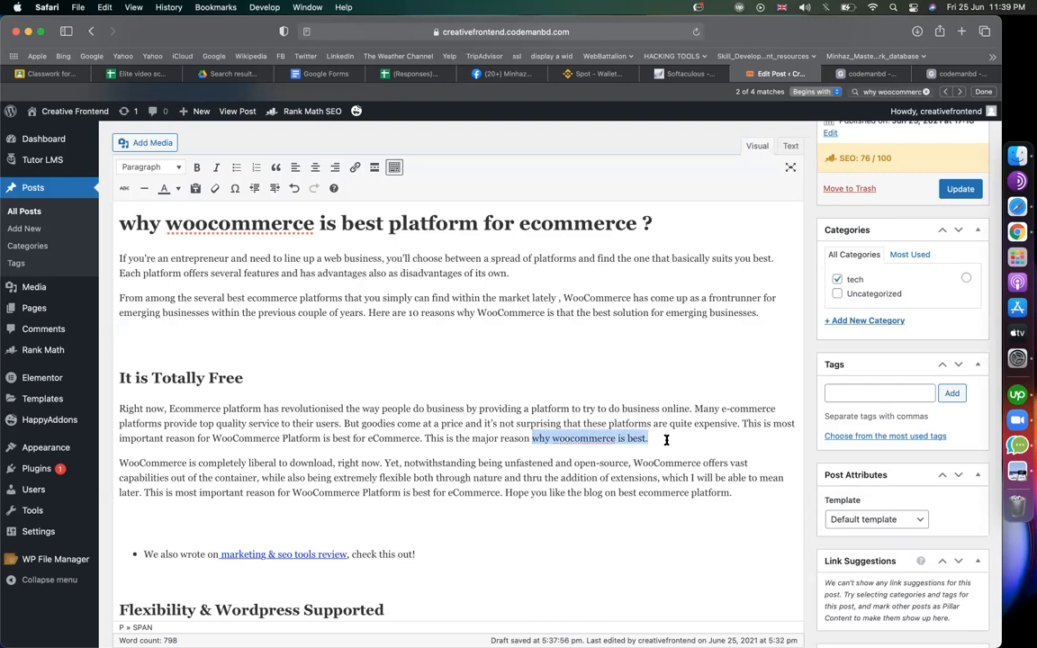
pyautogui.scroll(-5, 665, 441)
pyautogui.scroll(3, 666, 437)
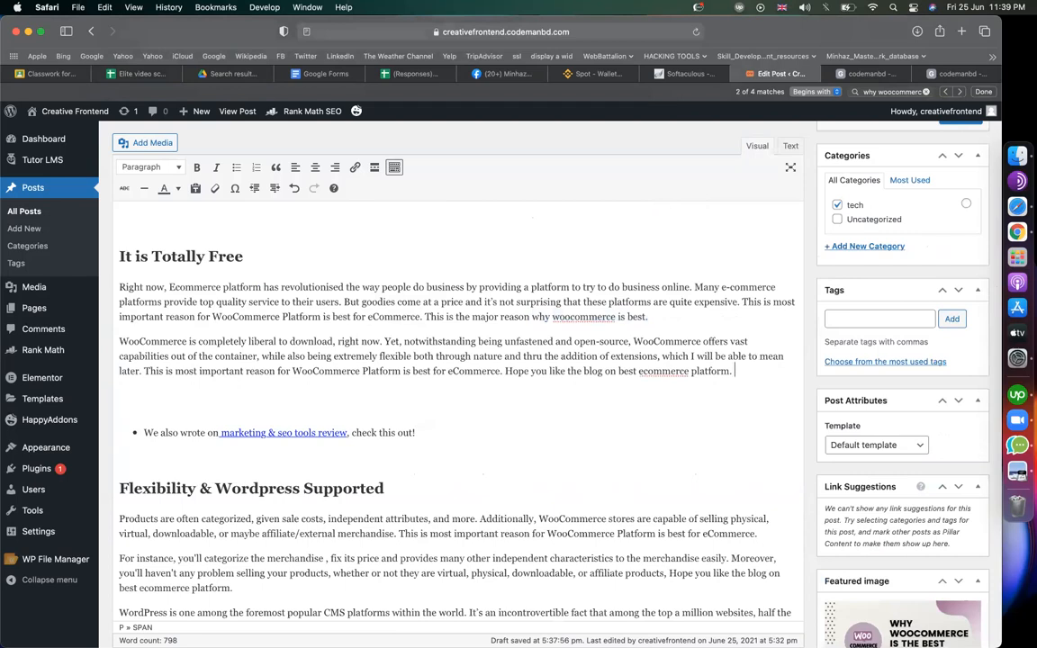
pyautogui.scroll(-6, 732, 371)
pyautogui.scroll(10, 688, 364)
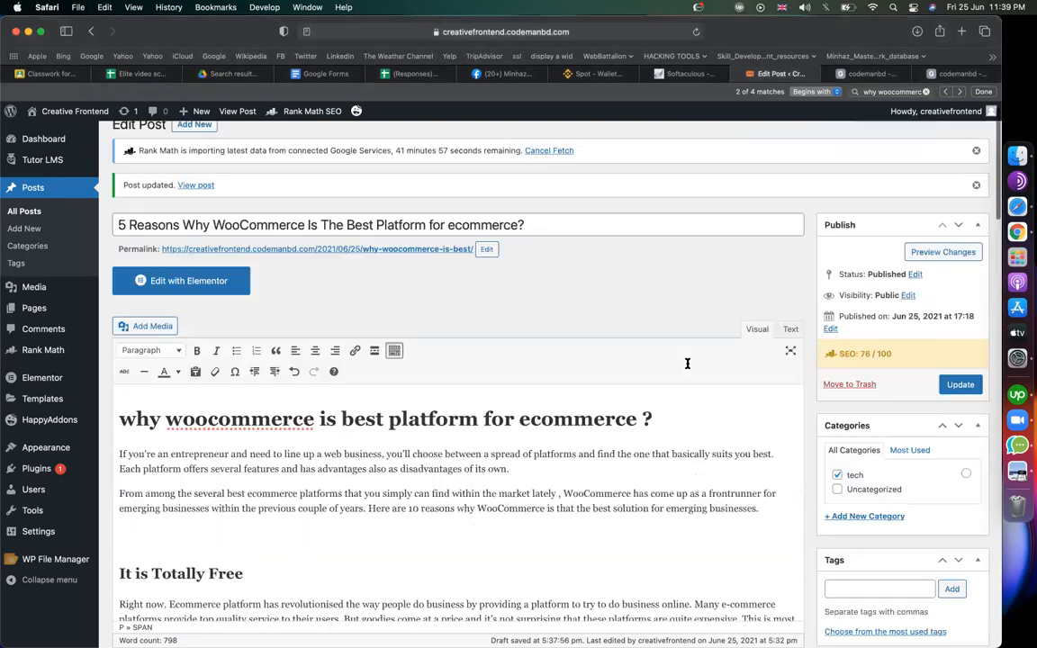
pyautogui.scroll(-5, 688, 363)
pyautogui.moveTo(350, 426); pyautogui.dragTo(119, 410)
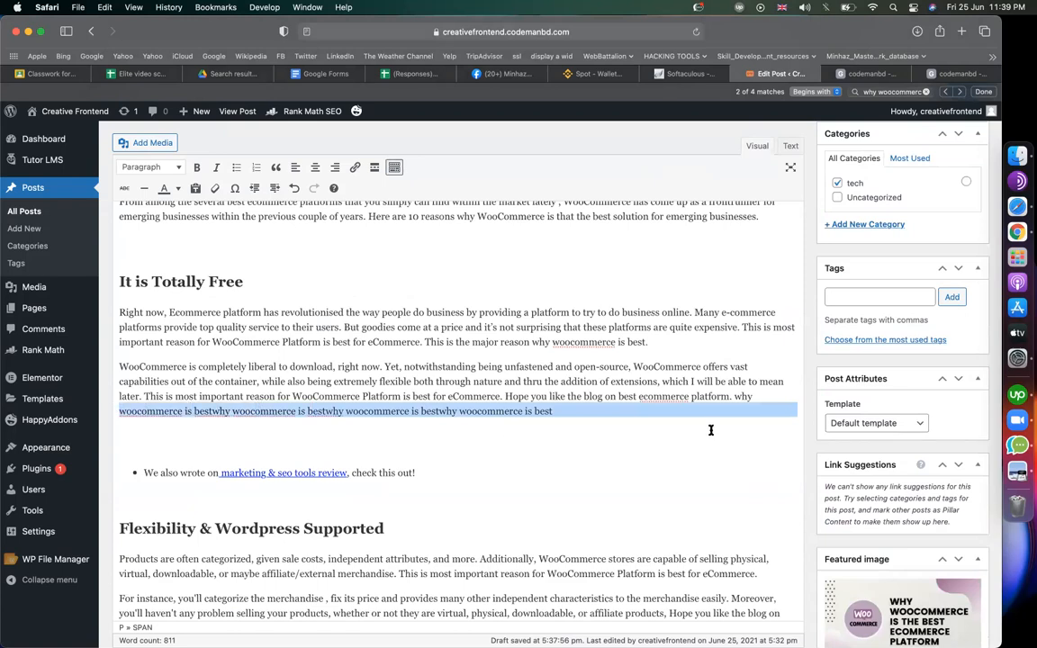
pyautogui.moveTo(735, 397); pyautogui.dragTo(735, 406)
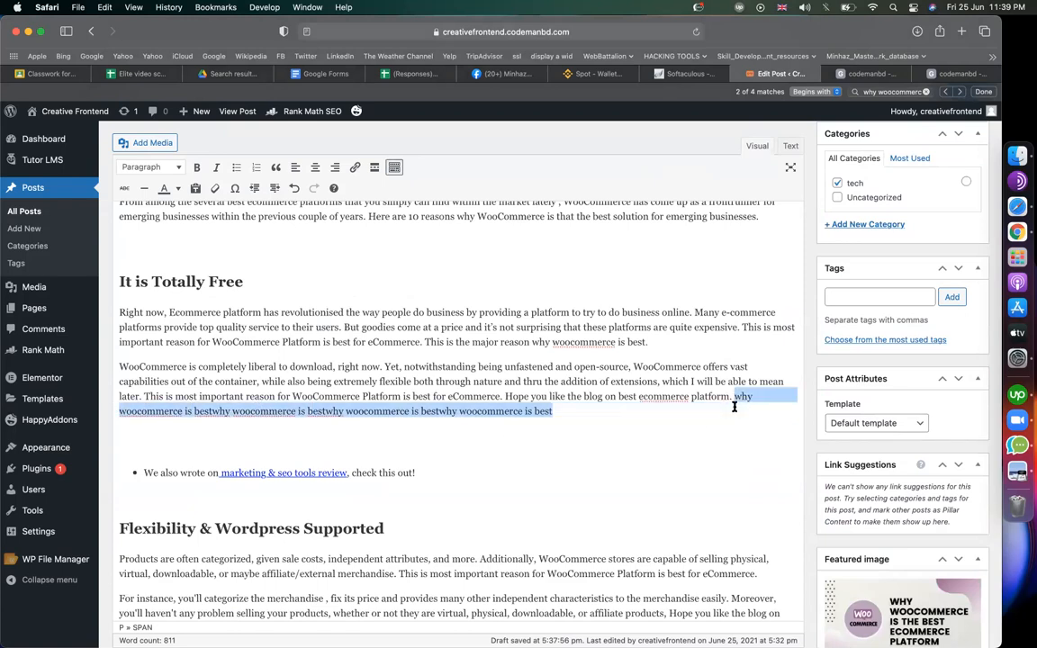
pyautogui.hotkey('ctrl', 'v')
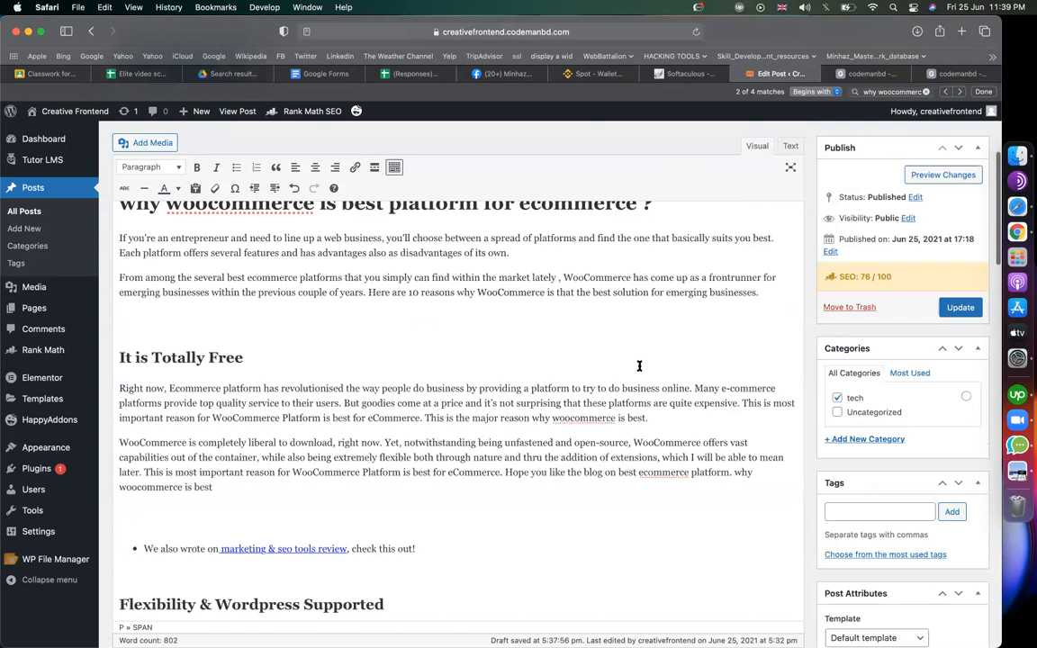
pyautogui.scroll(1, 465, 474)
pyautogui.scroll(-2, 465, 474)
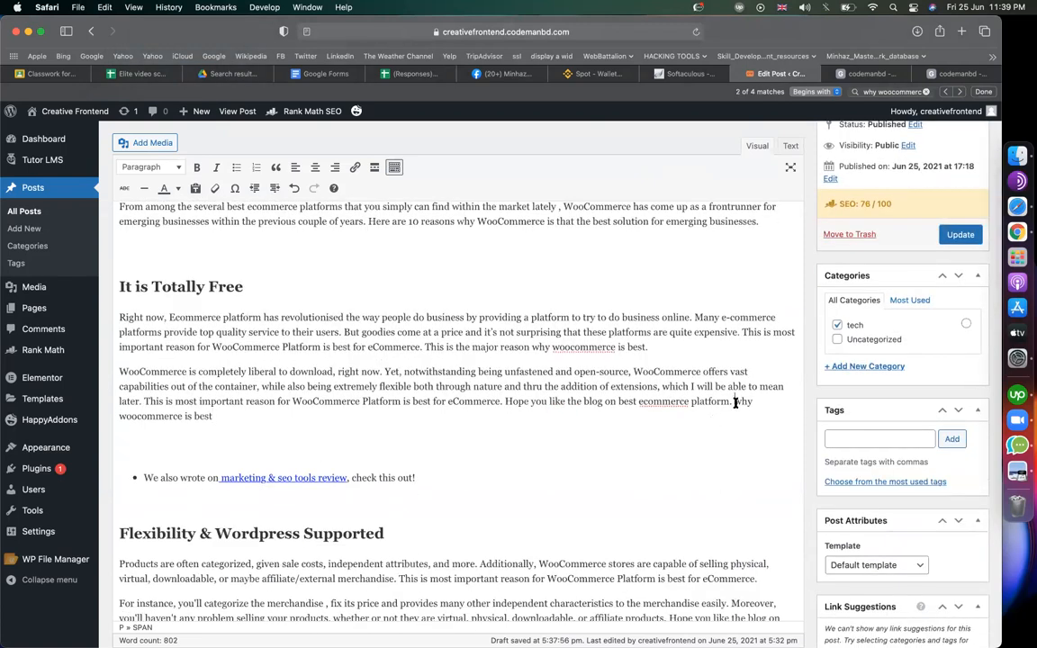
pyautogui.hotkey('shift', 'Down')
pyautogui.press('super+c')
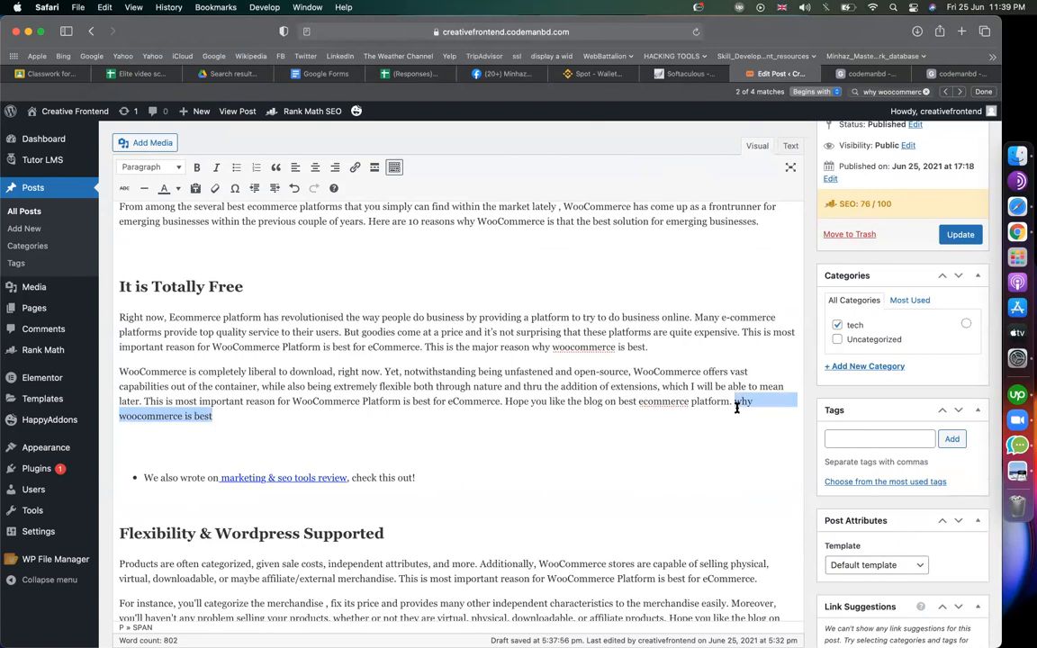
pyautogui.press('BackSpace')
# - Replace the last sentence of the first paragraph under "Flexibility & Wordpress Supported" with a most-important-feature sentence containing "why woocommerce is best"
pyautogui.scroll(-5, 597, 425)
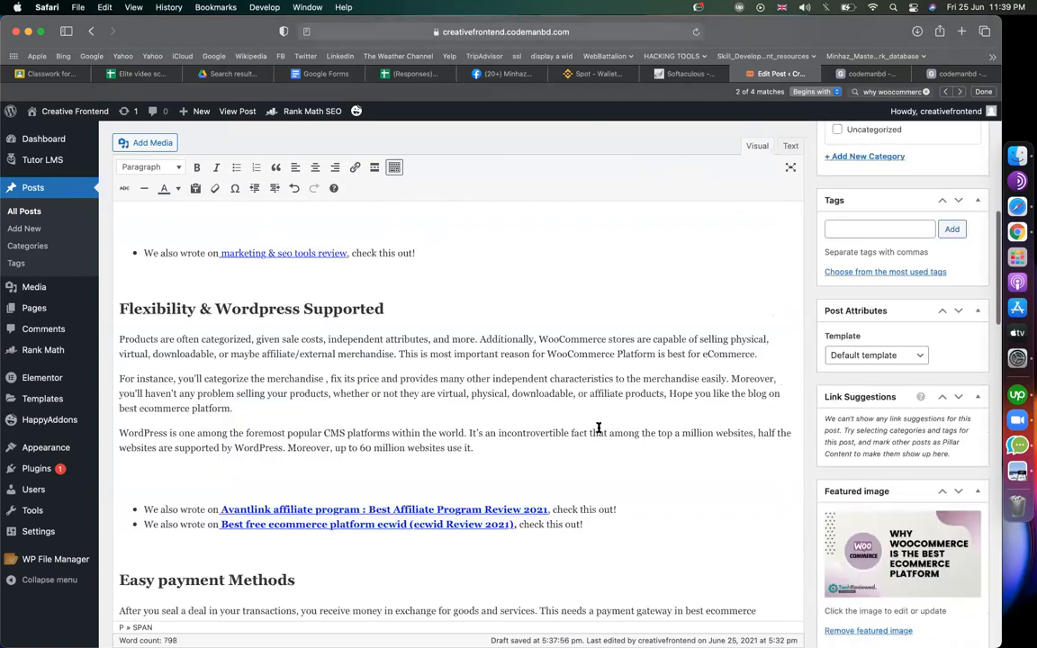
pyautogui.scroll(-2, 597, 426)
pyautogui.moveTo(141, 255); pyautogui.dragTo(313, 255)
pyautogui.click(253, 357)
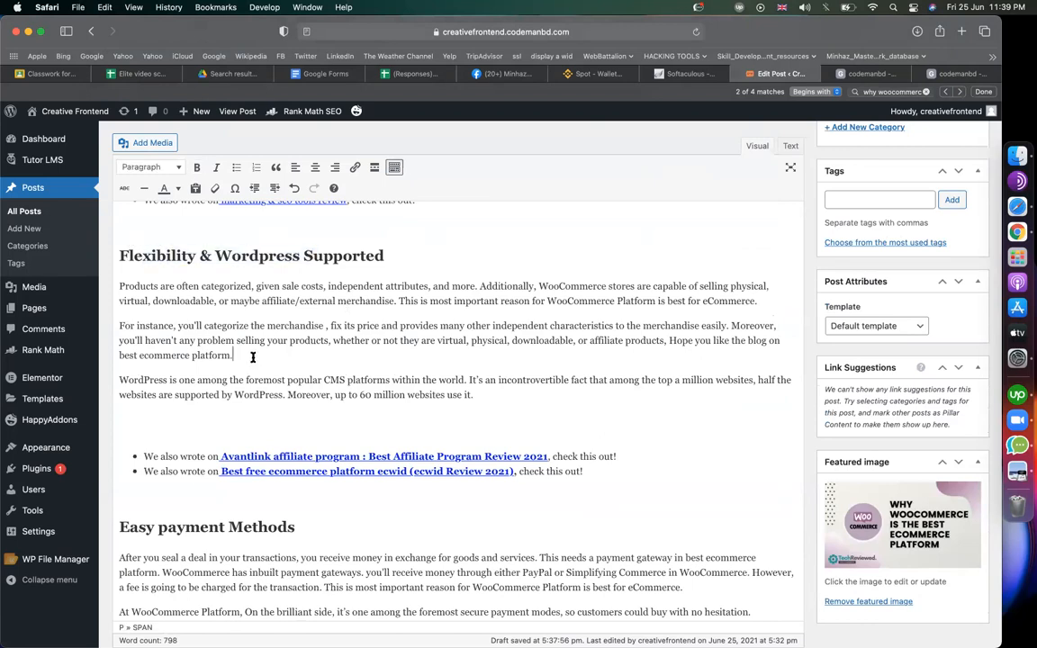
pyautogui.click(477, 301)
pyautogui.click(772, 299)
pyautogui.moveTo(400, 303); pyautogui.dragTo(761, 303)
pyautogui.write('This is the most important feature that make')
pyautogui.press('BackSpace')
pyautogui.press('BackSpace')
pyautogui.press('BackSpace')
pyautogui.press('BackSpace')
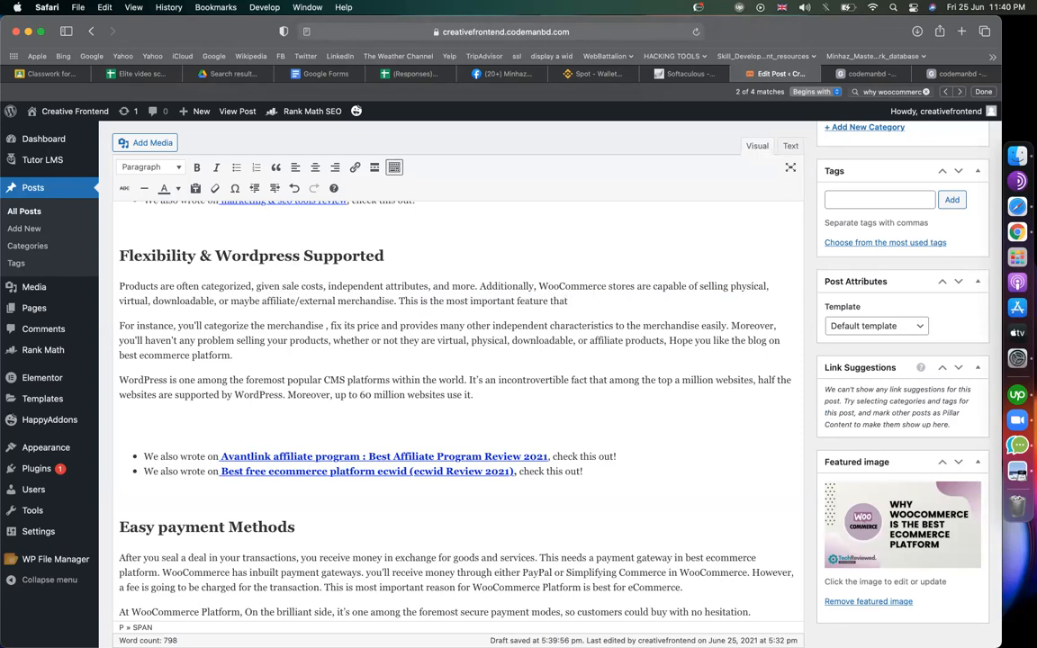
pyautogui.press('BackSpace')
pyautogui.write("'s wh")
pyautogui.write('y')
pyautogui.write(' woocommerce is best')
# - Reword that sentence to "This is the most important feature, so that we can say, why woocommerce is best"
pyautogui.press('BackSpace')
pyautogui.press('BackSpace')
pyautogui.press('BackSpace')
pyautogui.press('BackSpace')
pyautogui.press('BackSpace')
pyautogui.press('BackSpace')
pyautogui.press('BackSpace')
pyautogui.press('BackSpace')
pyautogui.press('BackSpace')
pyautogui.press('BackSpace')
pyautogui.press('BackSpace')
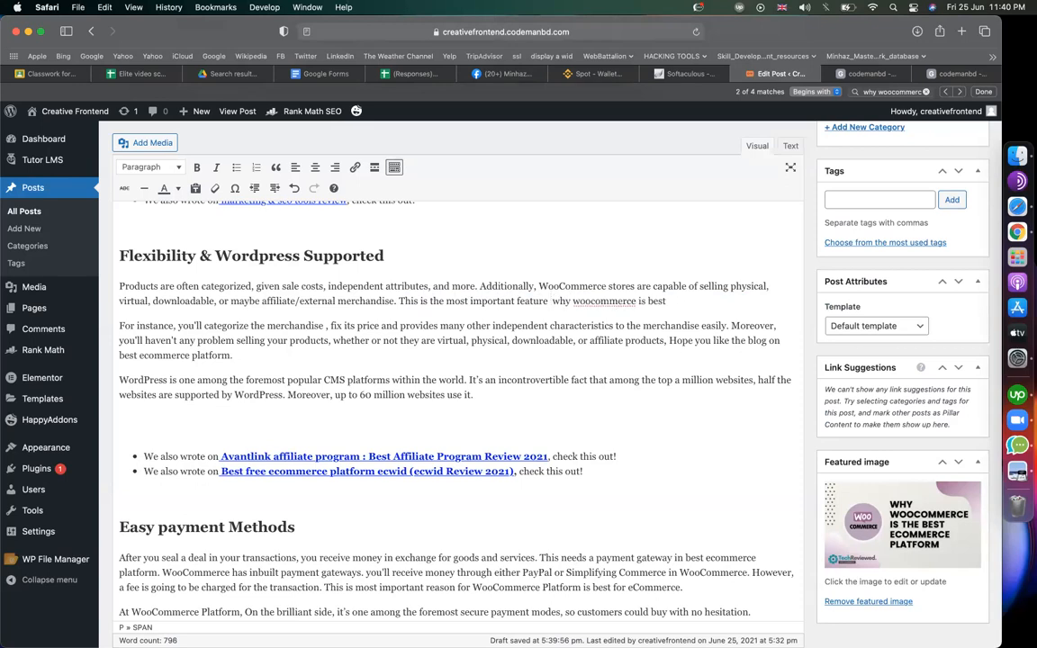
pyautogui.press('BackSpace')
pyautogui.write(', so that we can say')
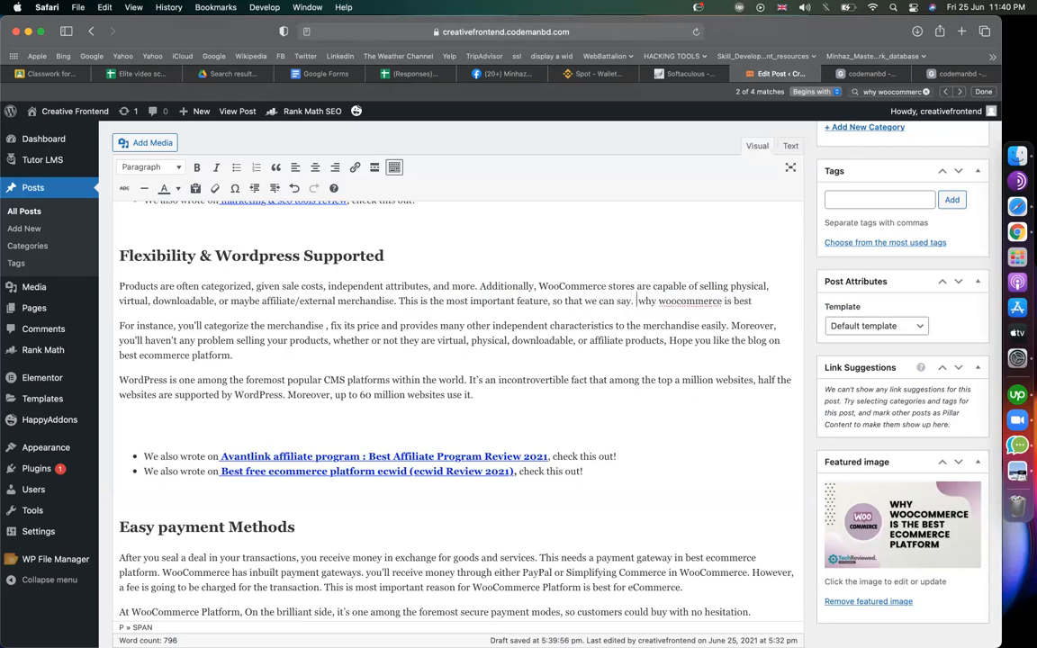
pyautogui.write(',')
# - Delete the last sentence of the first paragraph under "Flexibility & Wordpress Supported"
pyautogui.click(752, 304)
pyautogui.hotkey('shift', 'Right')
pyautogui.hotkey('shift', 'Left')
pyautogui.keyDown('shift'); pyautogui.click(403, 303); pyautogui.keyUp('shift')
pyautogui.press('BackSpace')
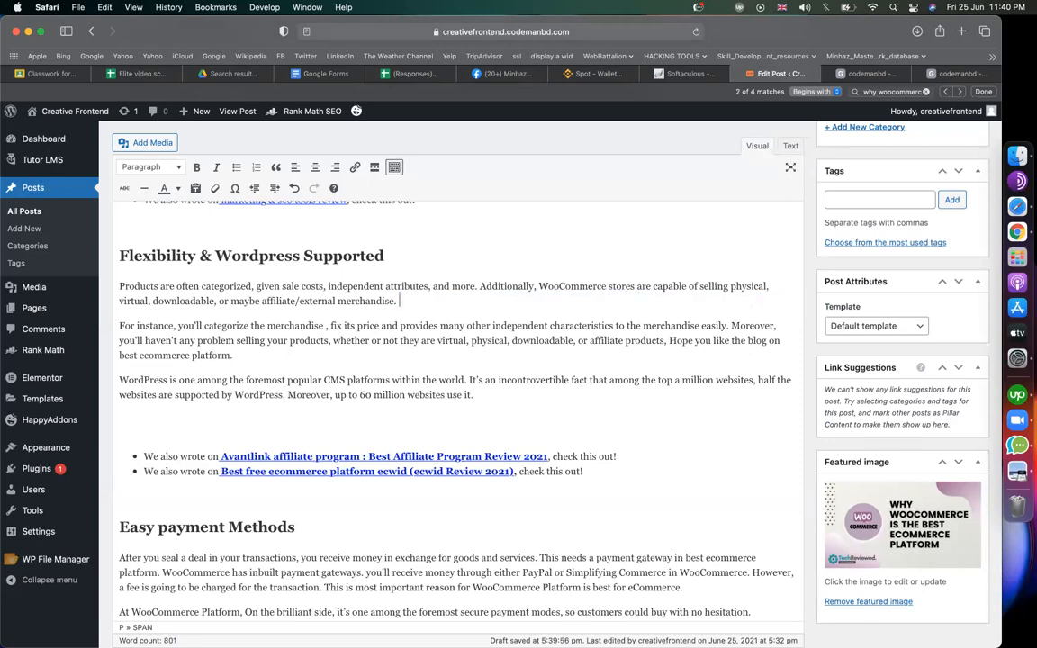
# - Examine the remaining sections of the post and the Rank Math checks on keyword use in the first 10% and image alt text
pyautogui.scroll(-5, 403, 302)
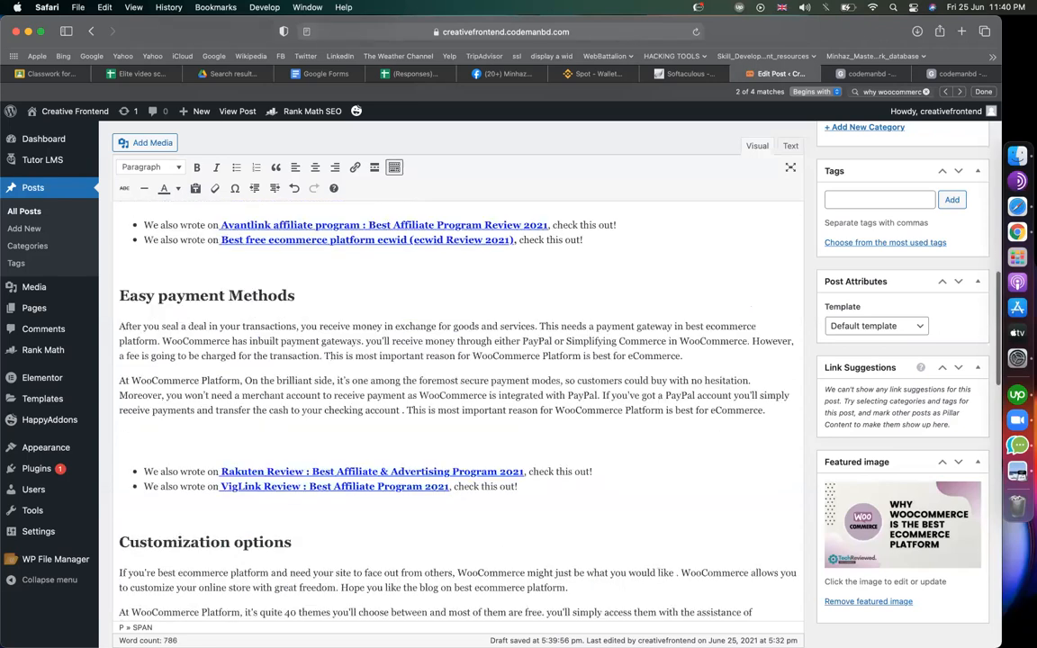
pyautogui.moveTo(246, 326); pyautogui.dragTo(310, 406)
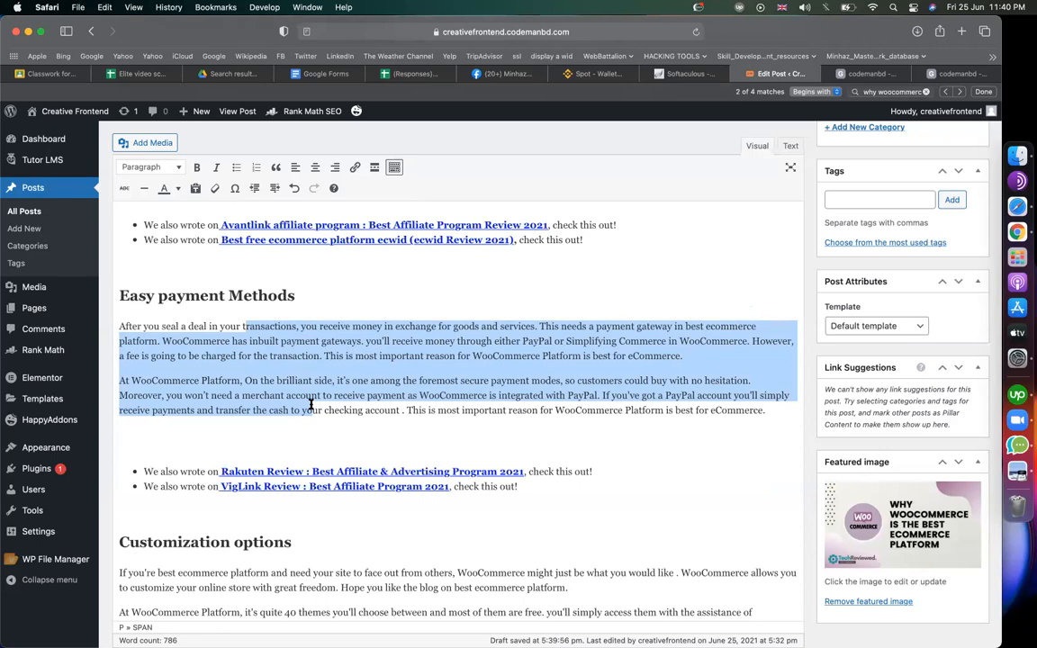
pyautogui.scroll(-4, 375, 401)
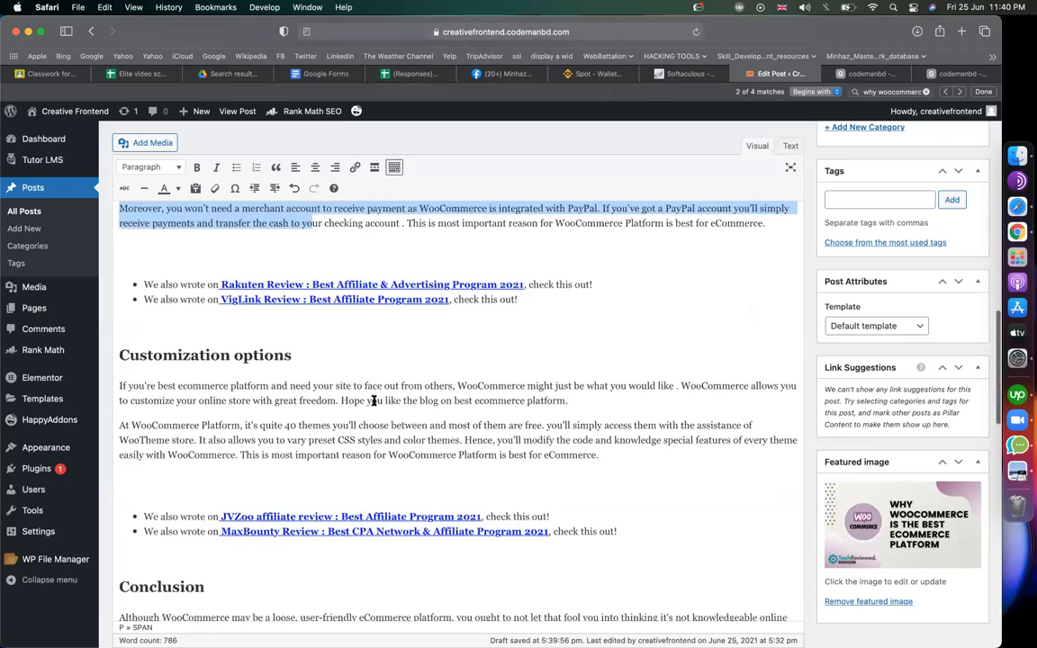
pyautogui.scroll(-15, 505, 359)
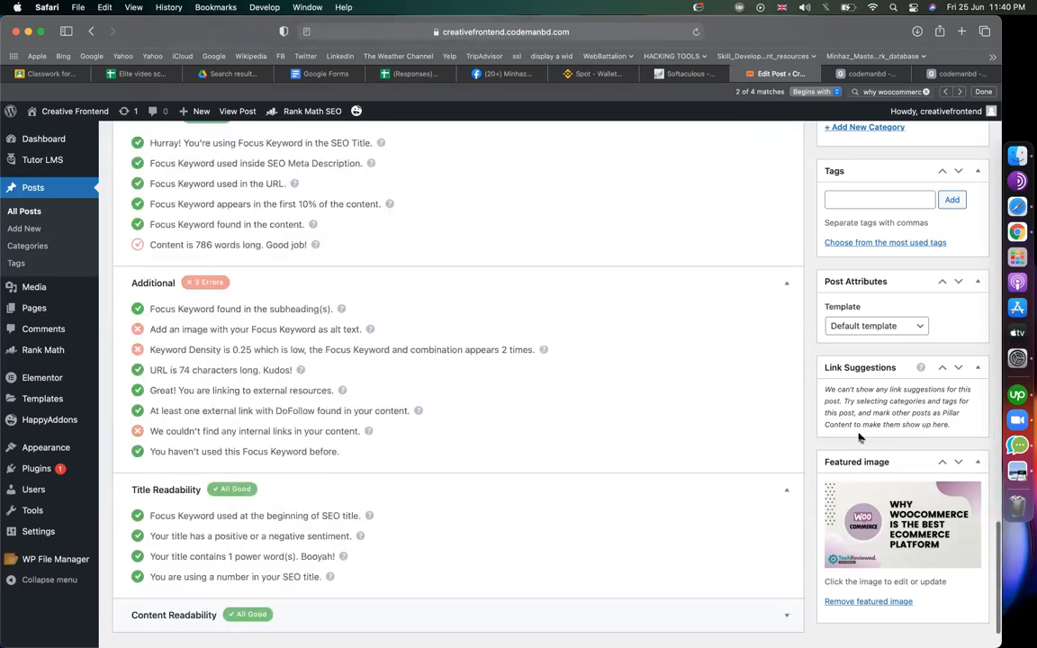
pyautogui.moveTo(253, 276); pyautogui.dragTo(321, 277)
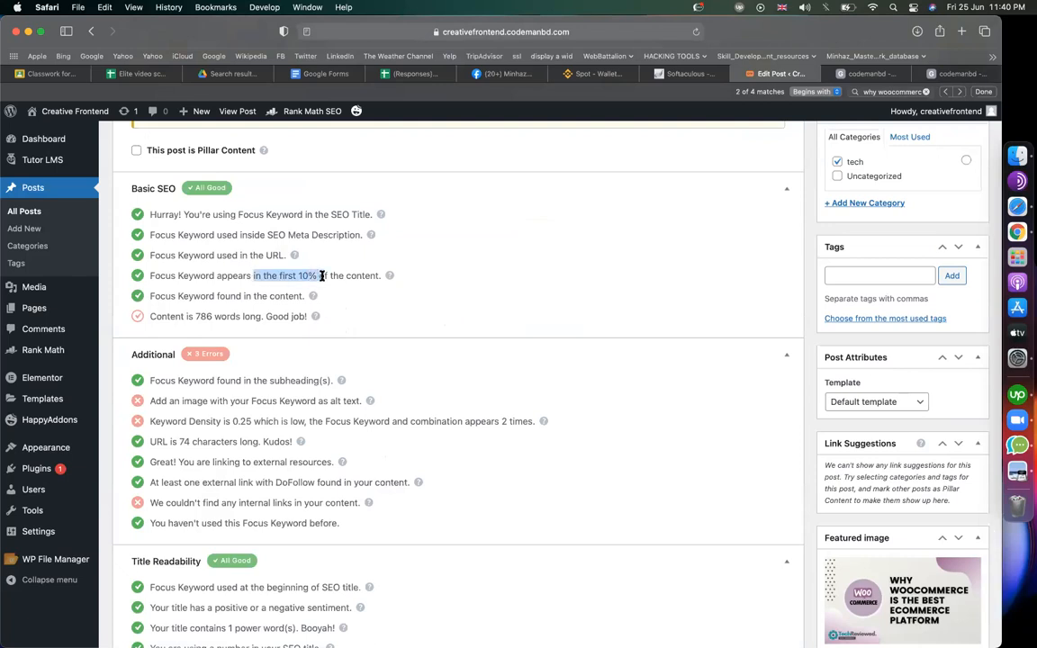
pyautogui.doubleClick(228, 276)
pyautogui.click(302, 275)
pyautogui.doubleClick(302, 276)
pyautogui.scroll(-1, 337, 347)
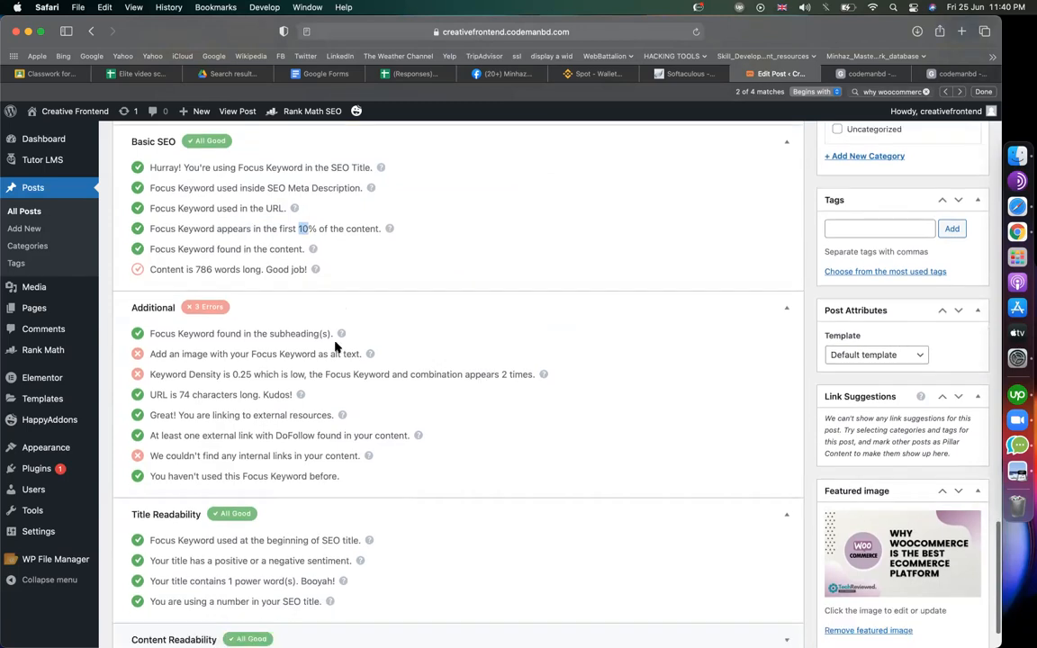
pyautogui.moveTo(149, 354); pyautogui.dragTo(362, 354)
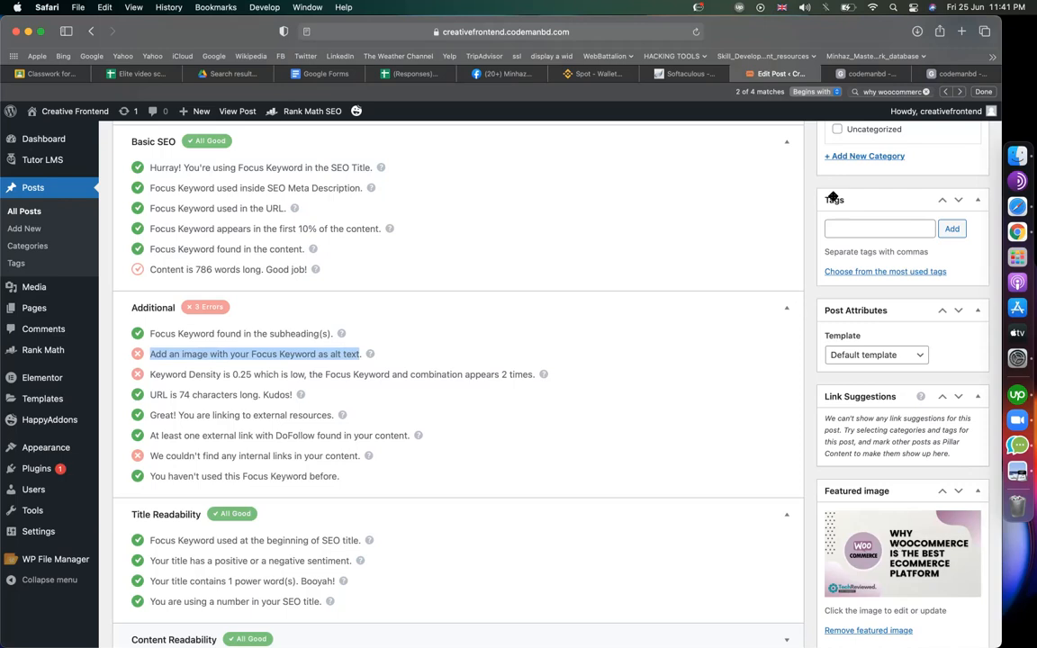
# - Search Google Images for "why woocommerce is best"
pyautogui.doubleClick(188, 109)
pyautogui.press('super+v')
pyautogui.press('Return')
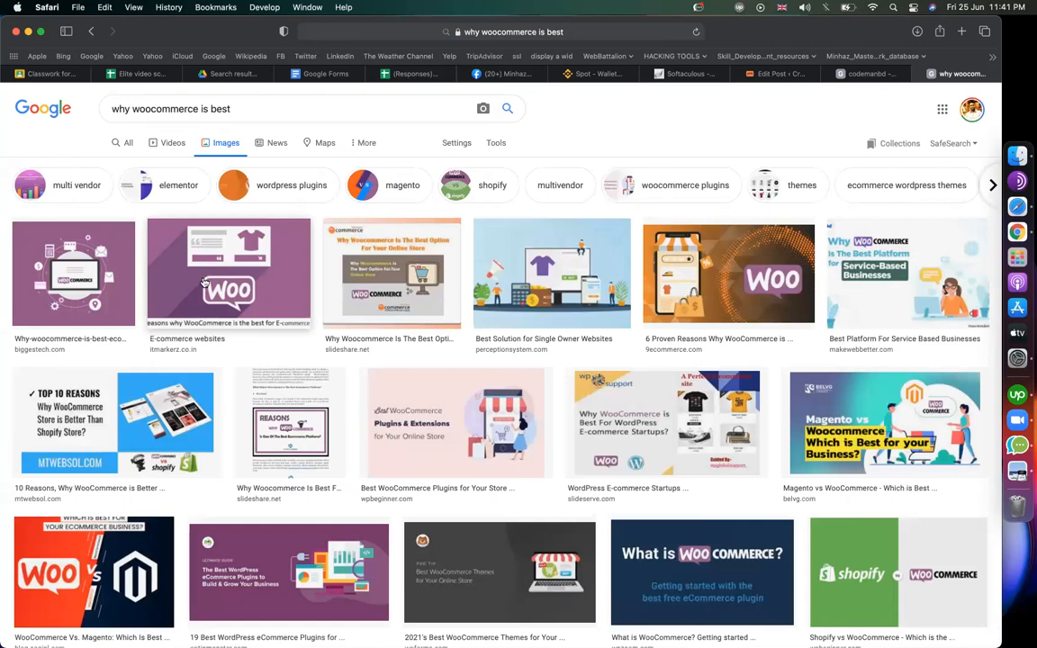
# - Set both the alt text and the title of the post's featured image to "why woocommerce is best"
pyautogui.moveTo(251, 109); pyautogui.dragTo(110, 109)
pyautogui.press('super+c')
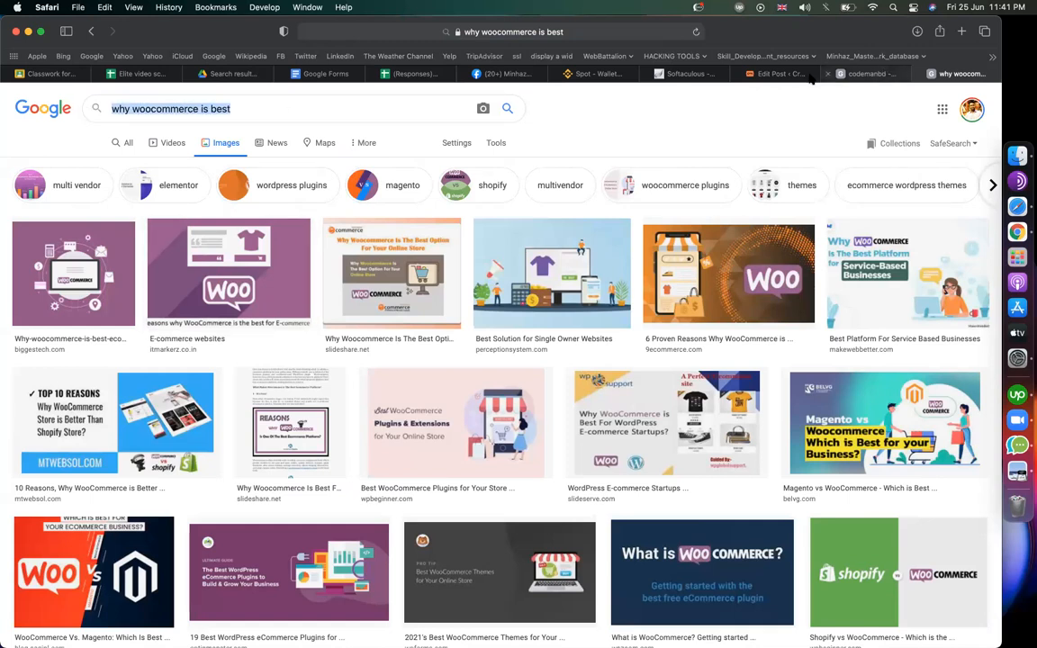
pyautogui.click(764, 77)
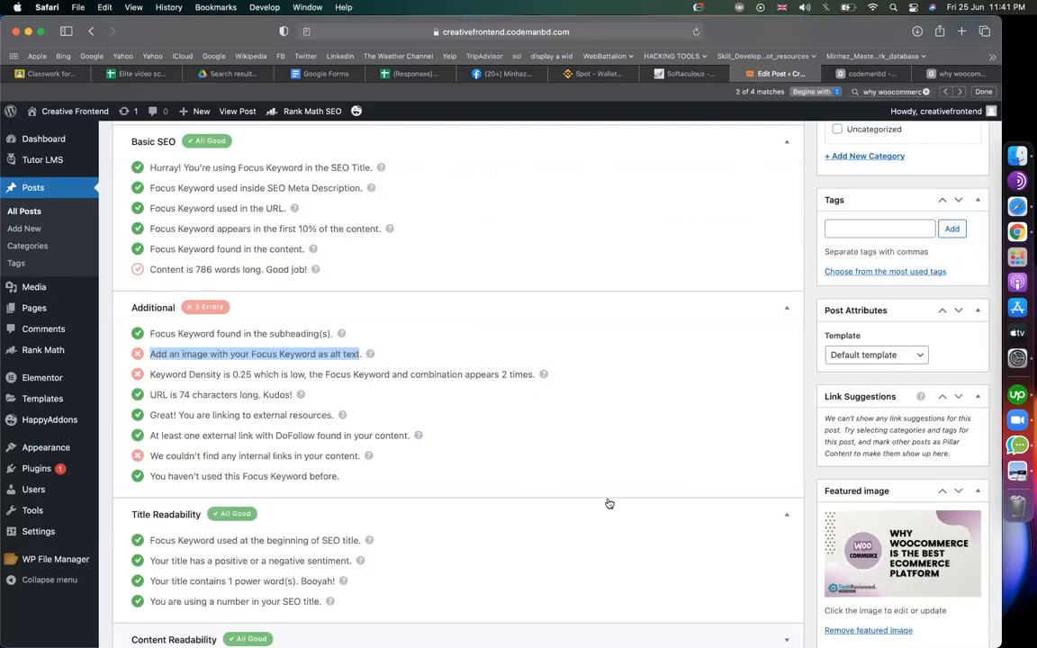
pyautogui.click(893, 557)
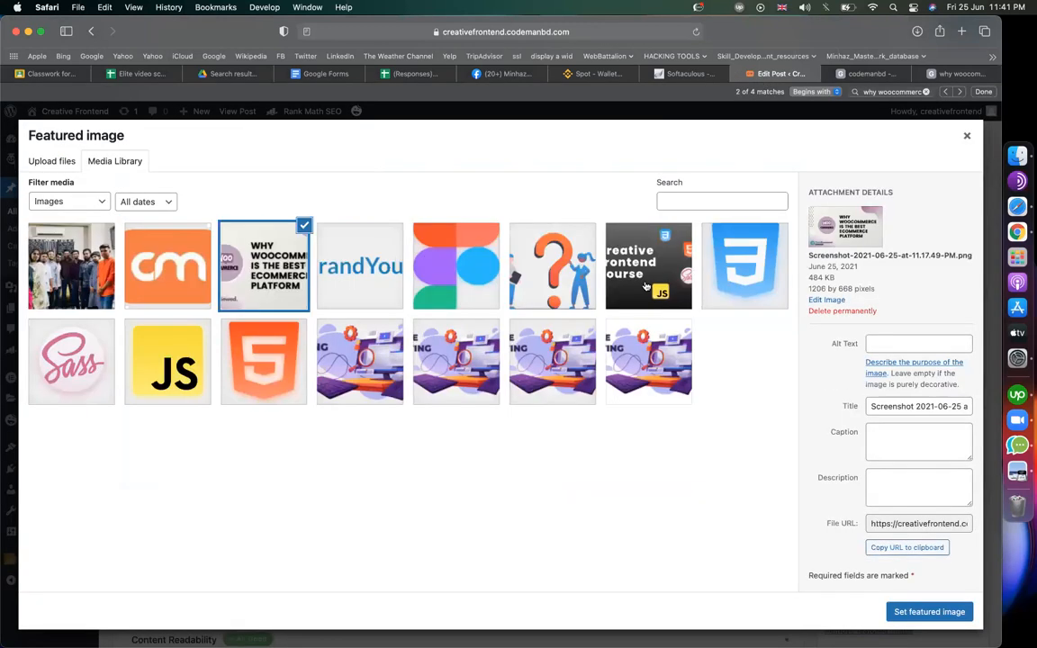
pyautogui.click(883, 345)
pyautogui.press('super+v')
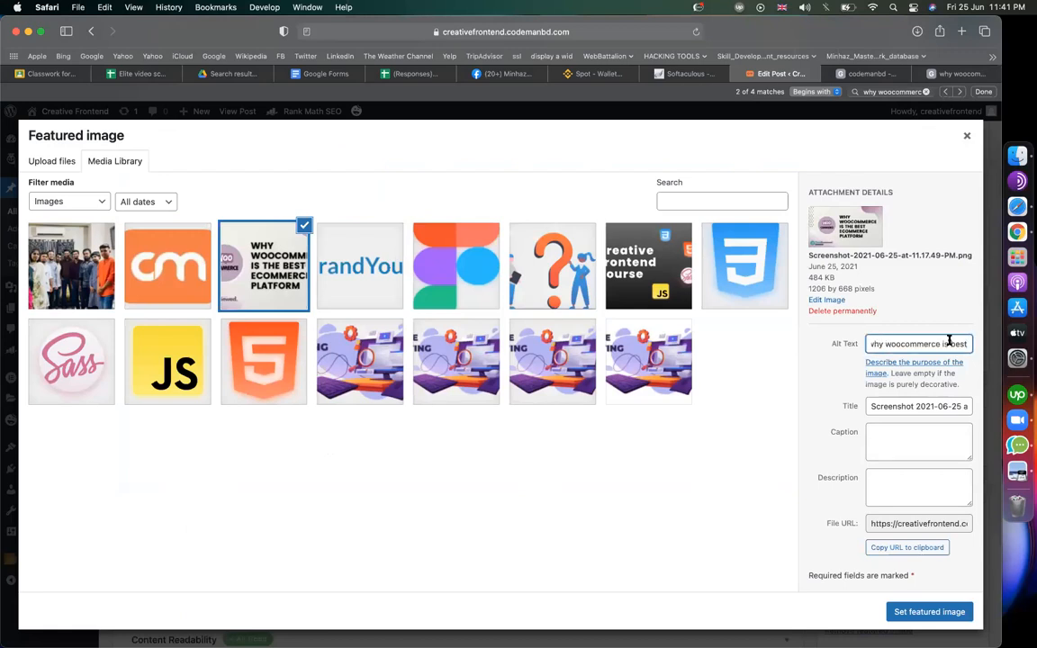
pyautogui.click(894, 407)
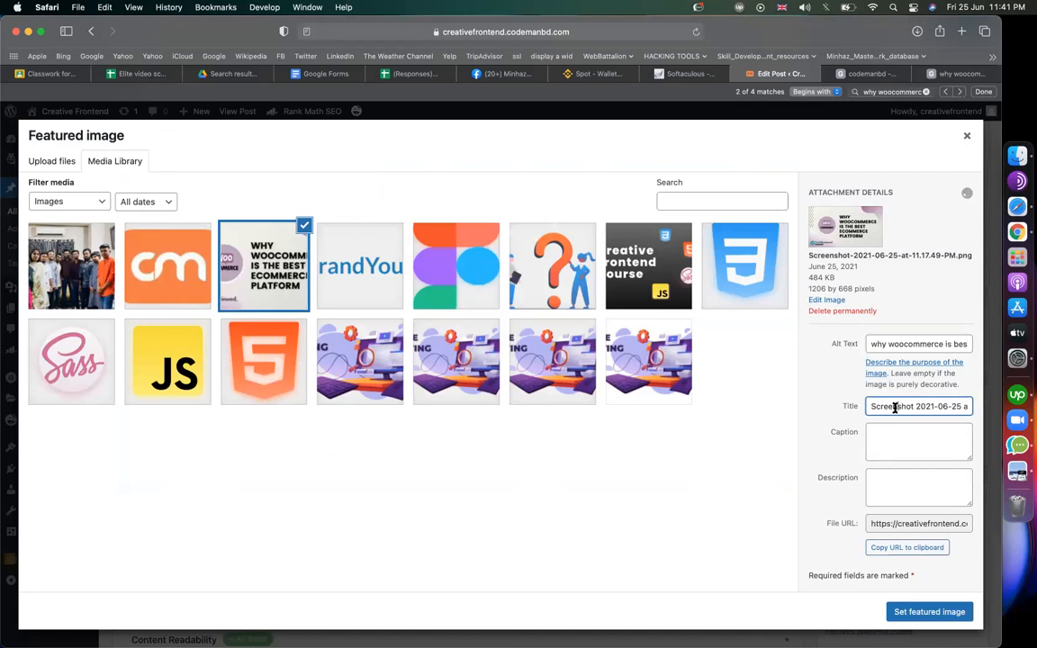
pyautogui.press('super+a')
pyautogui.press('super+v')
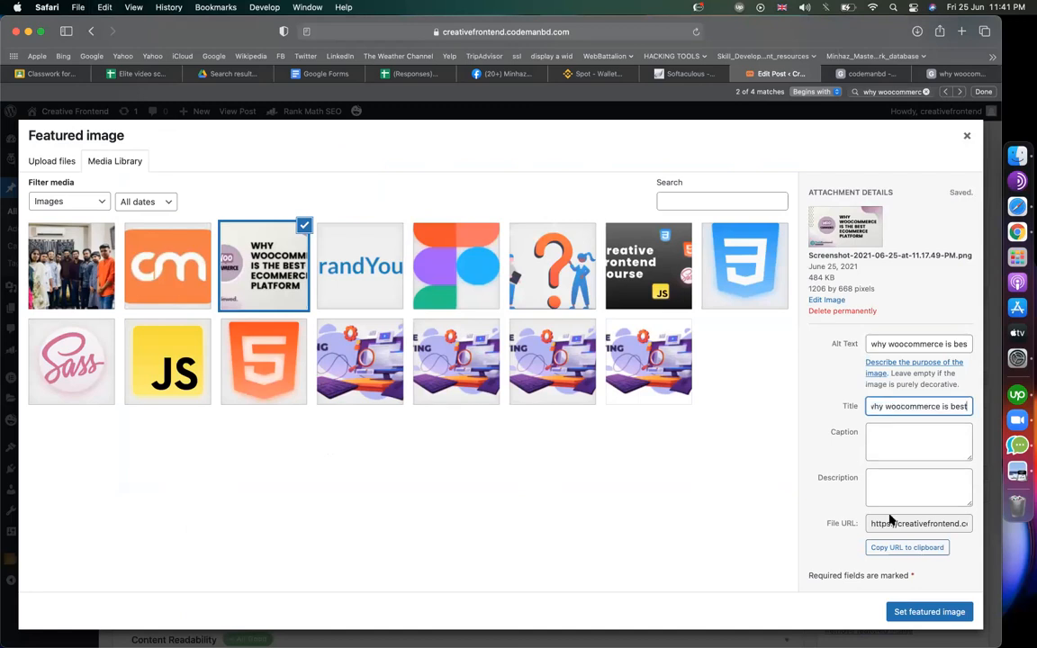
pyautogui.click(925, 615)
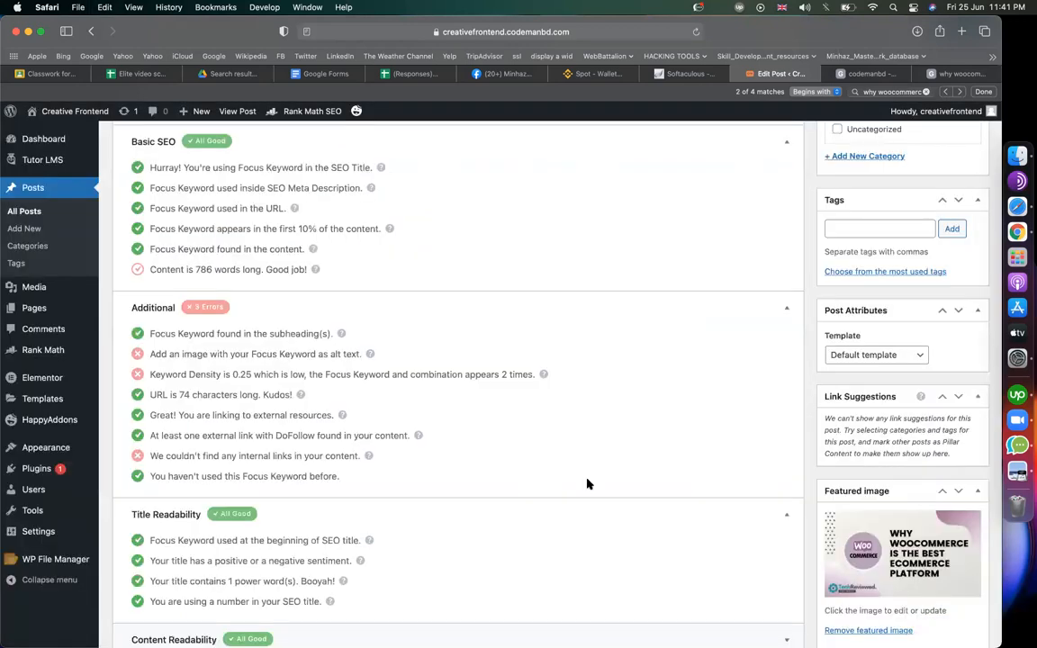
# - Check the Rank Math results for image alt attributes and keyword density, and go back to the post content
pyautogui.moveTo(151, 354); pyautogui.dragTo(338, 357)
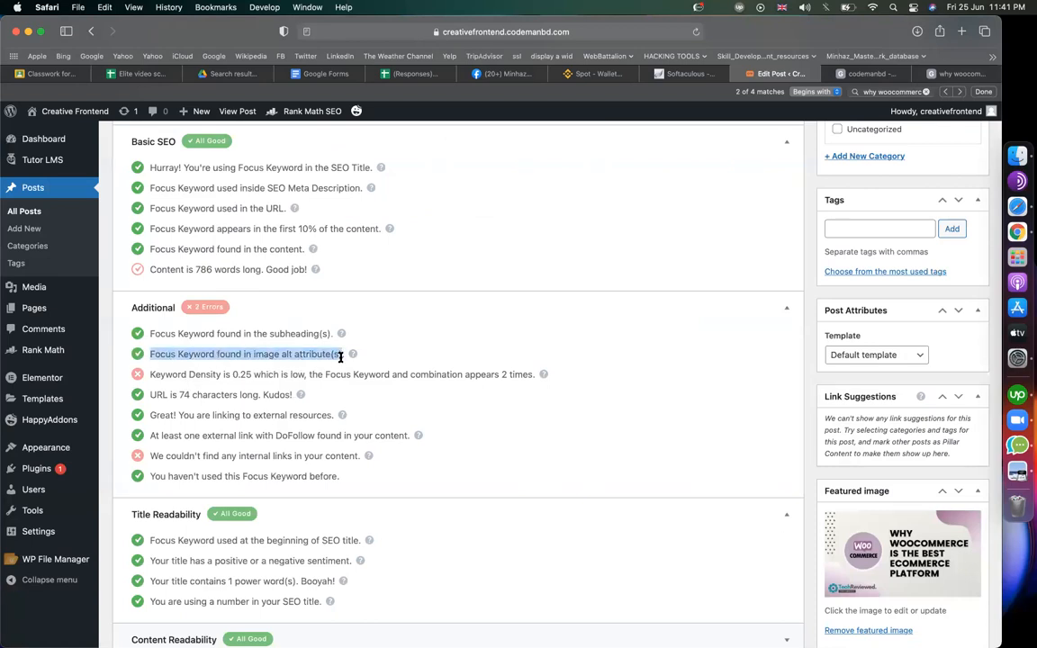
pyautogui.moveTo(341, 358); pyautogui.dragTo(345, 356)
pyautogui.moveTo(147, 374); pyautogui.dragTo(512, 379)
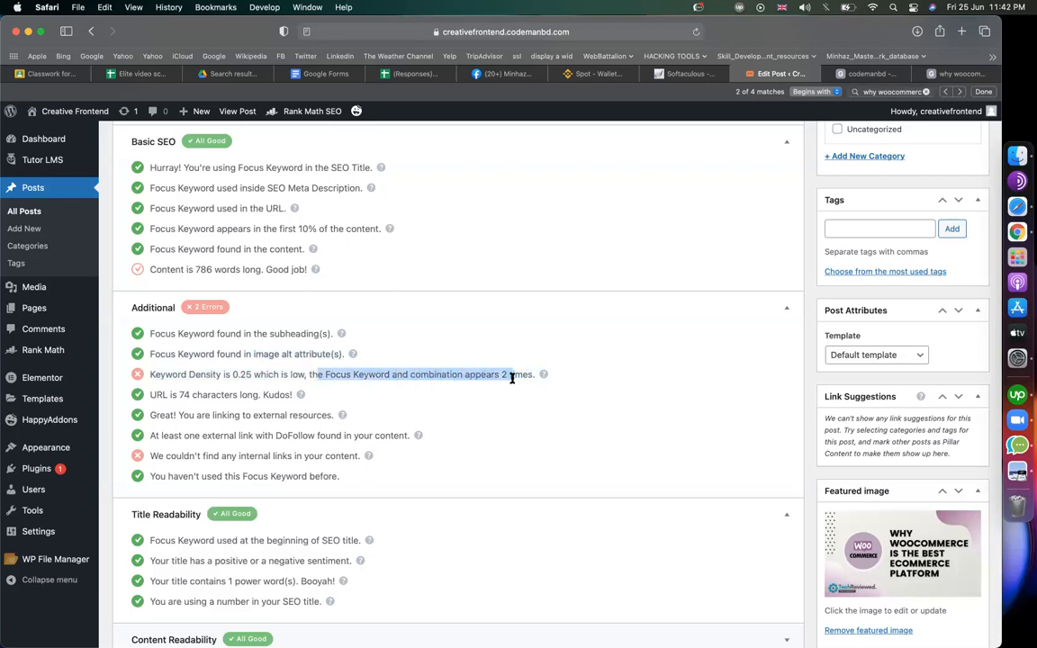
pyautogui.click(232, 372)
pyautogui.moveTo(232, 372); pyautogui.dragTo(250, 376)
pyautogui.scroll(5, 250, 376)
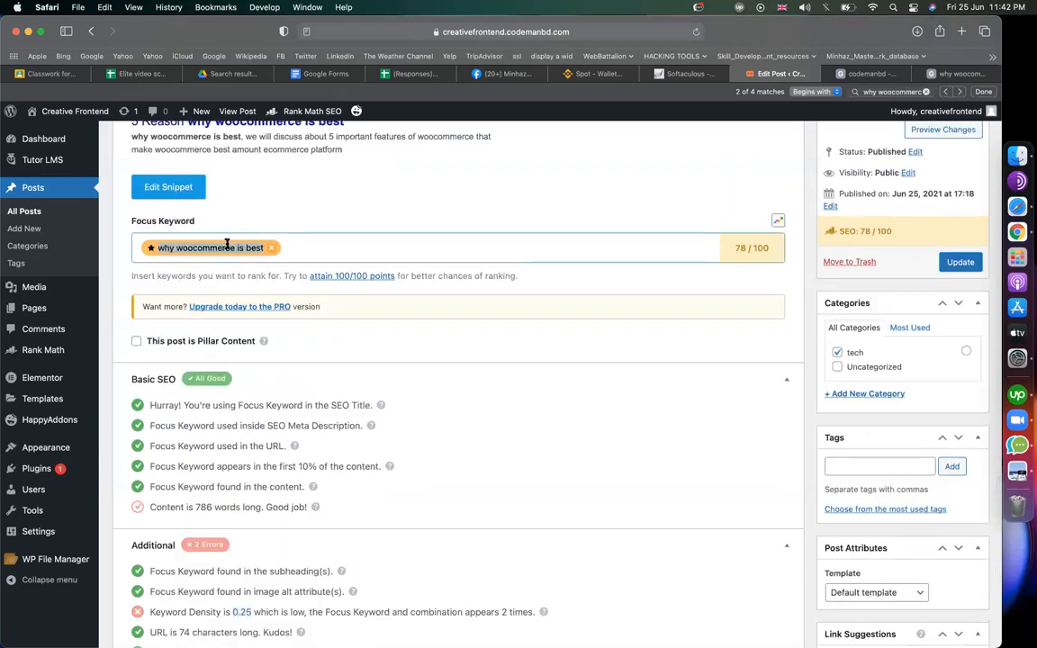
pyautogui.scroll(5, 376, 244)
pyautogui.scroll(3, 377, 244)
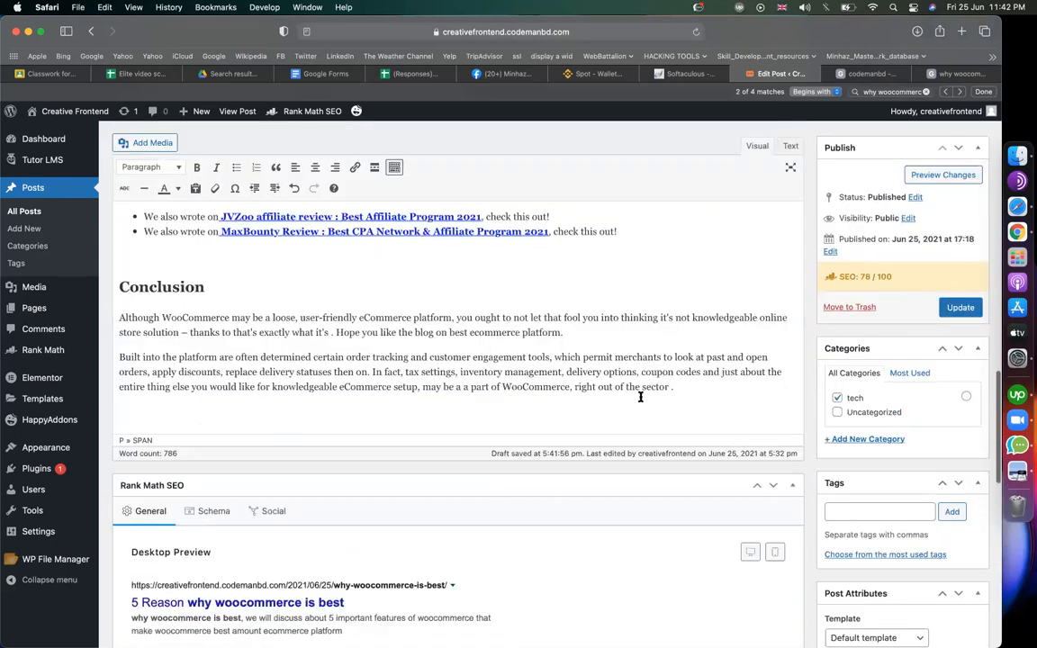
# - Add the closing line "We did honest review on why woocommerce is best." as a new paragraph under the Conclusion
pyautogui.scroll(-5, 627, 349)
pyautogui.scroll(5, 627, 336)
pyautogui.click(706, 329)
pyautogui.press('Return')
pyautogui.write('We ')
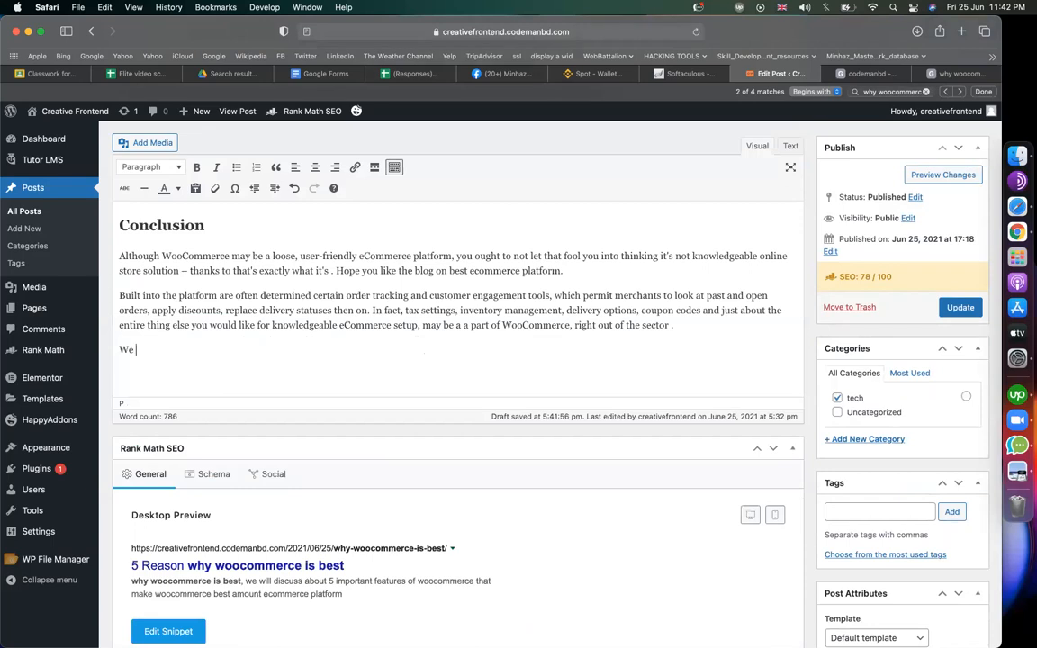
pyautogui.write('did honest review on why woocommerce is best')
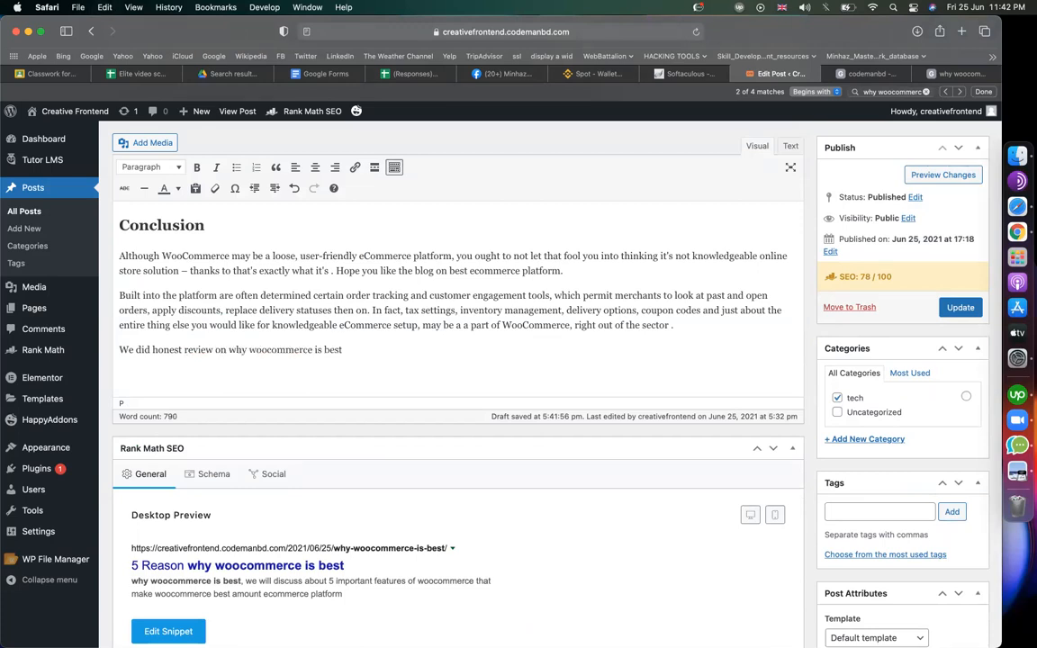
pyautogui.write('/')
# - Append "This customize option is best, for that we can say why woocommerce is best" to the first Customization options paragraph
pyautogui.scroll(-15, 585, 326)
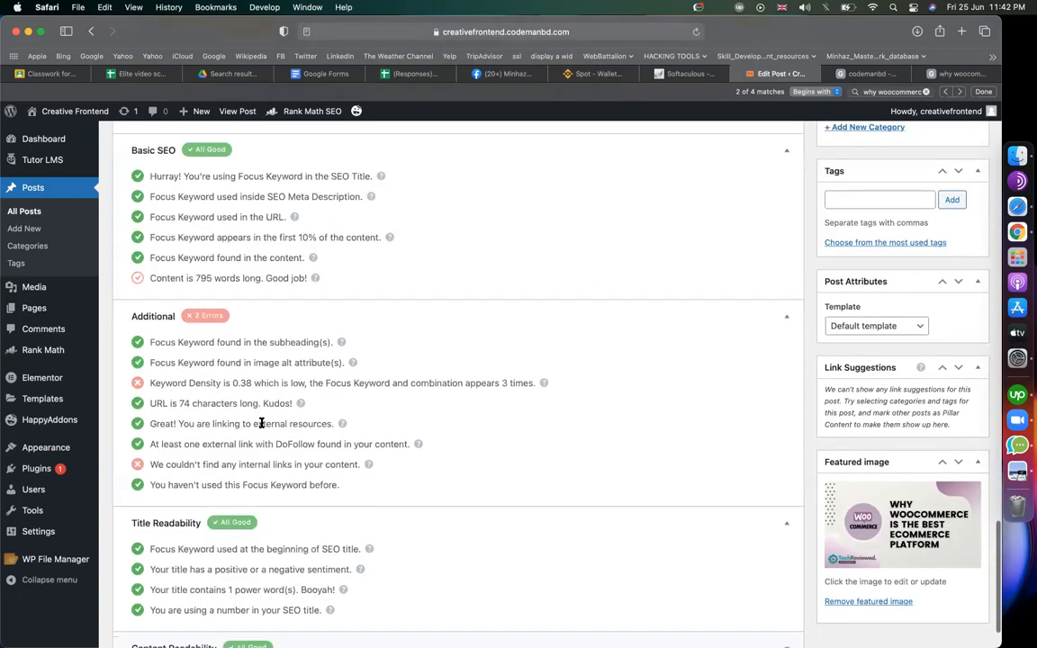
pyautogui.doubleClick(237, 383)
pyautogui.scroll(15, 407, 367)
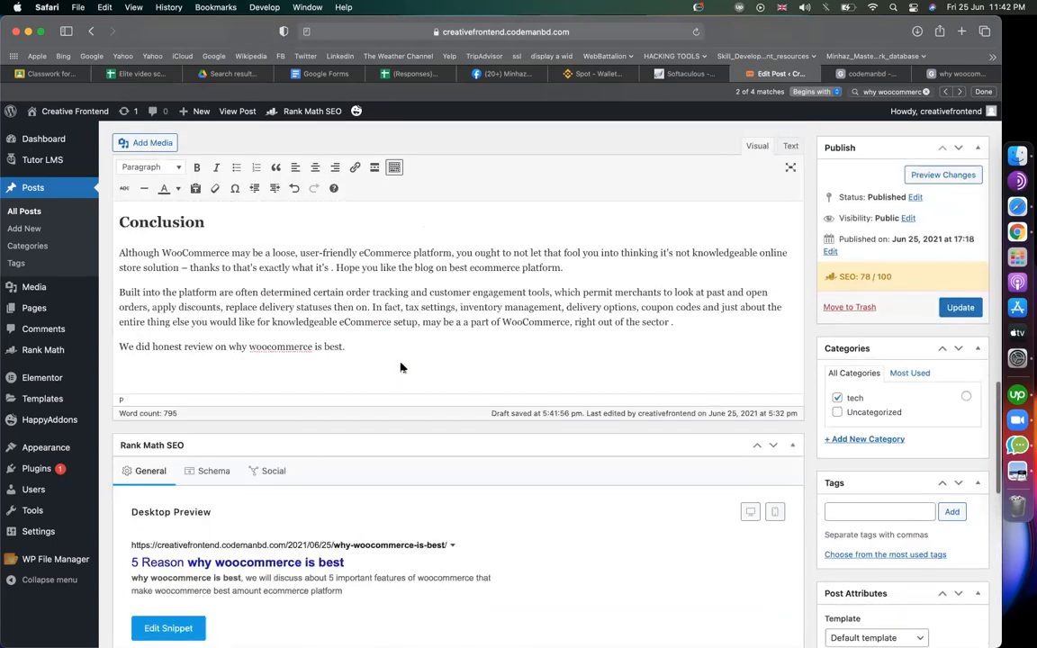
pyautogui.scroll(5, 631, 482)
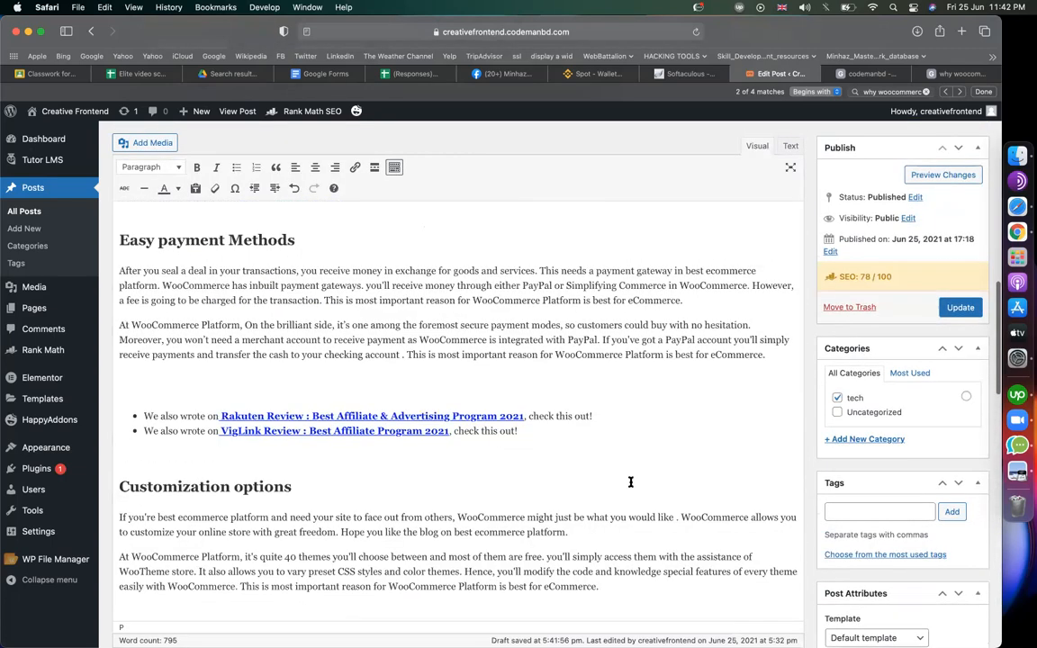
pyautogui.scroll(-1, 631, 481)
pyautogui.click(602, 522)
pyautogui.write('Th')
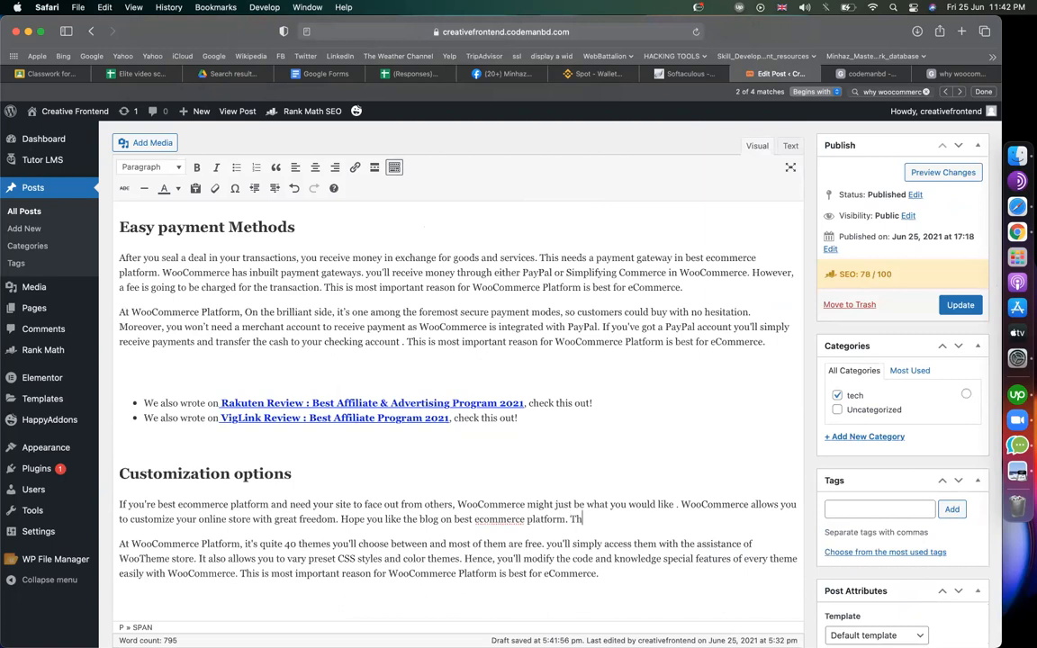
pyautogui.write('is customize option is best f')
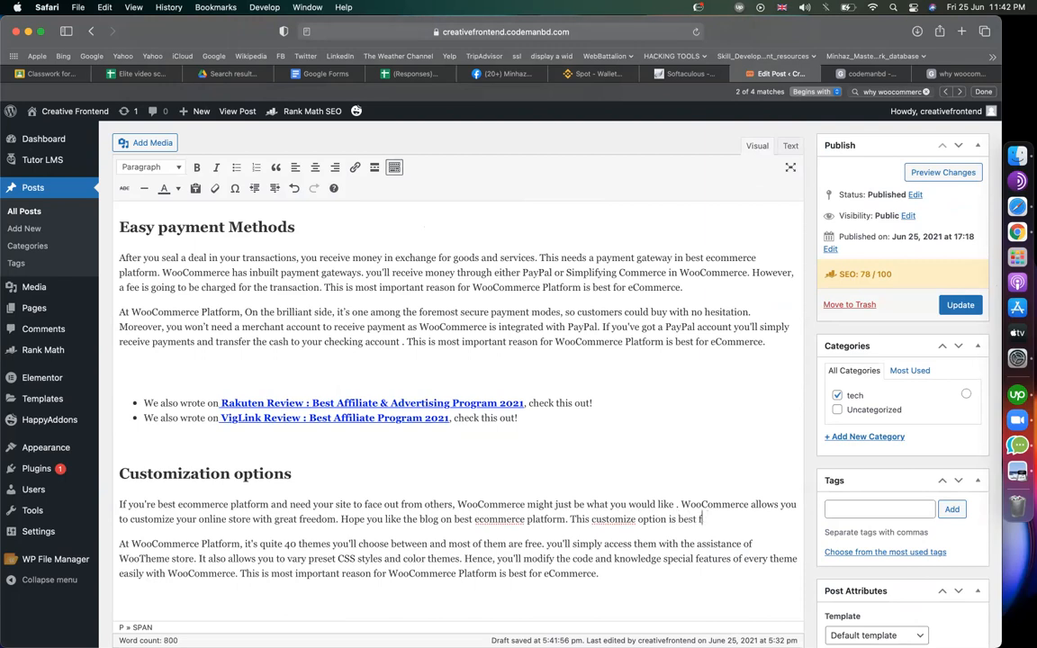
pyautogui.press('BackSpace')
pyautogui.press('BackSpace')
pyautogui.write(', why woocommerce is best')
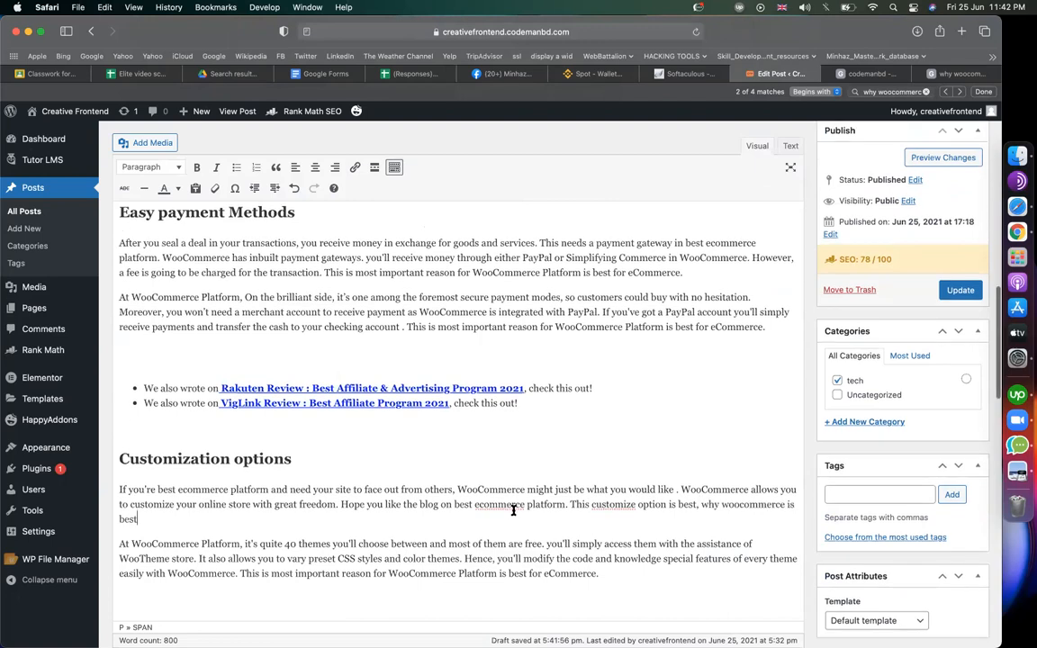
pyautogui.click(700, 505)
pyautogui.write('for that we can say')
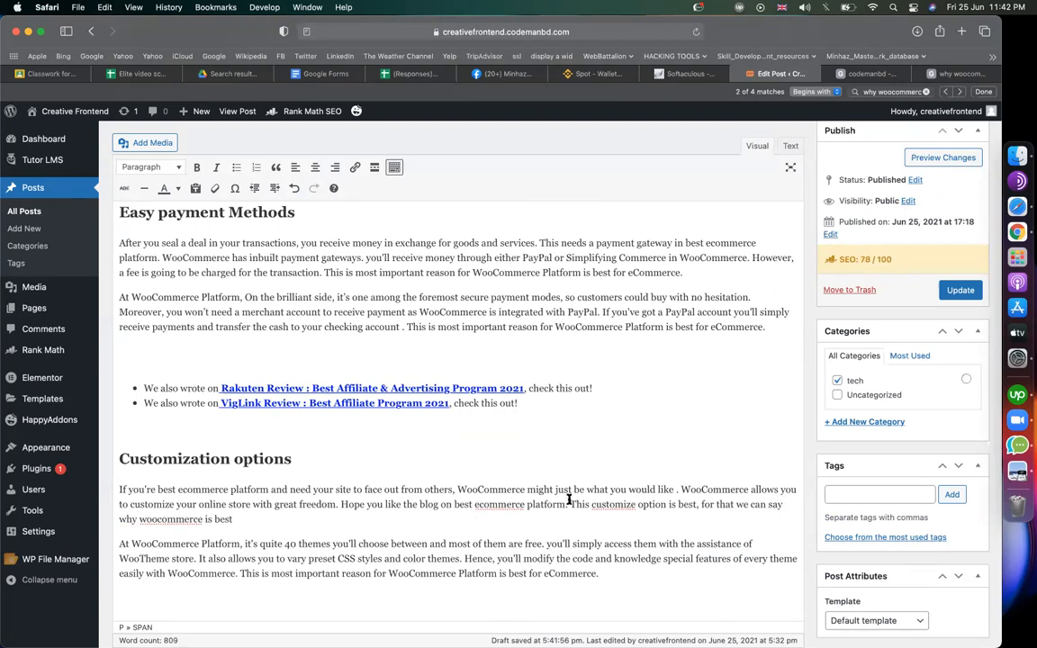
# - Copy the added keyword sentence from Customization options to the end of the first Flexibility & Wordpress Supported paragraph
pyautogui.moveTo(571, 502); pyautogui.dragTo(571, 513)
pyautogui.press('super+c')
pyautogui.scroll(-10, 390, 517)
pyautogui.scroll(-5, 390, 450)
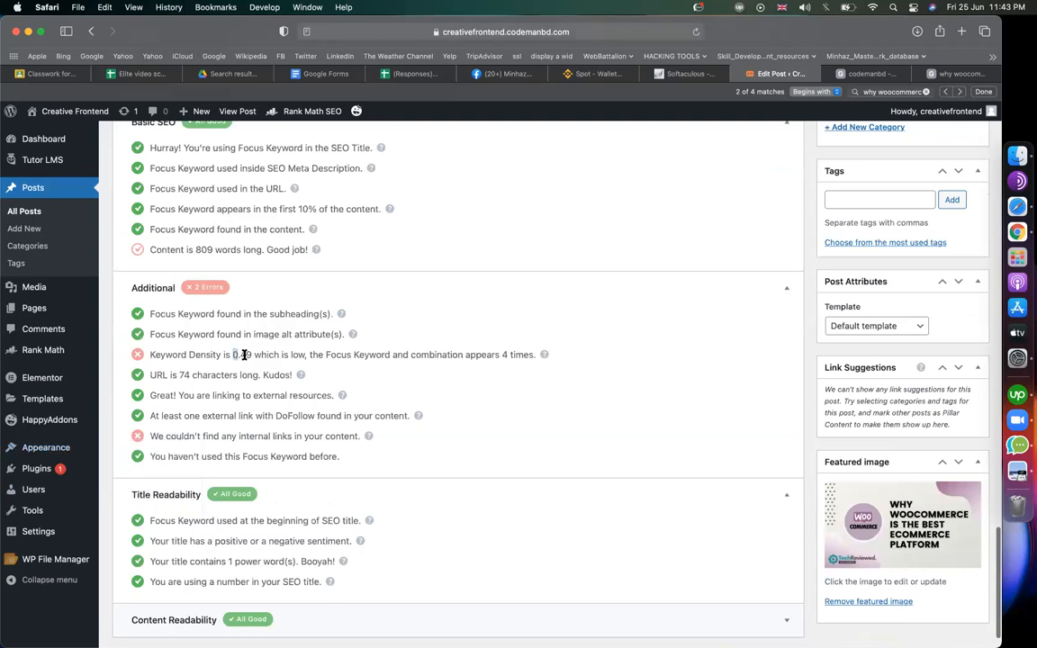
pyautogui.scroll(5, 534, 298)
pyautogui.scroll(10, 534, 298)
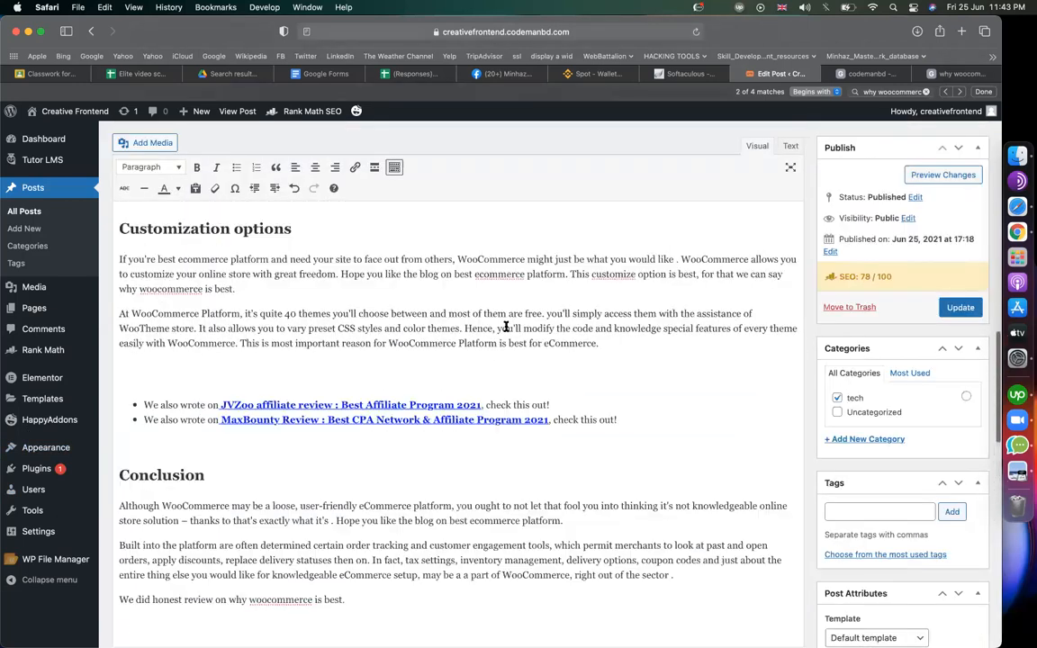
pyautogui.click(443, 375)
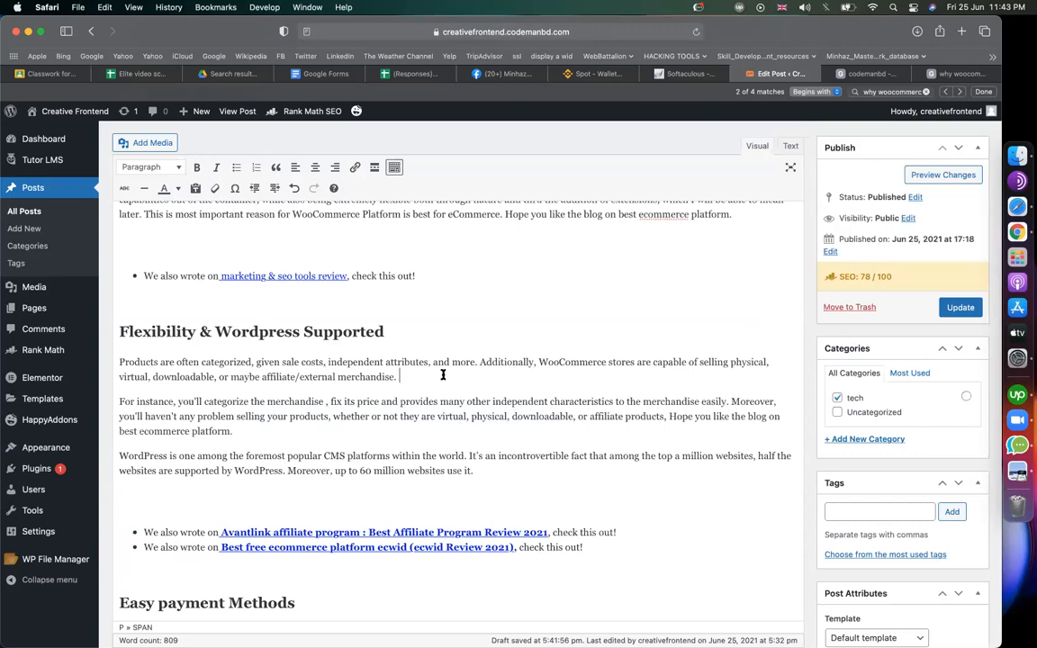
pyautogui.press('super+v')
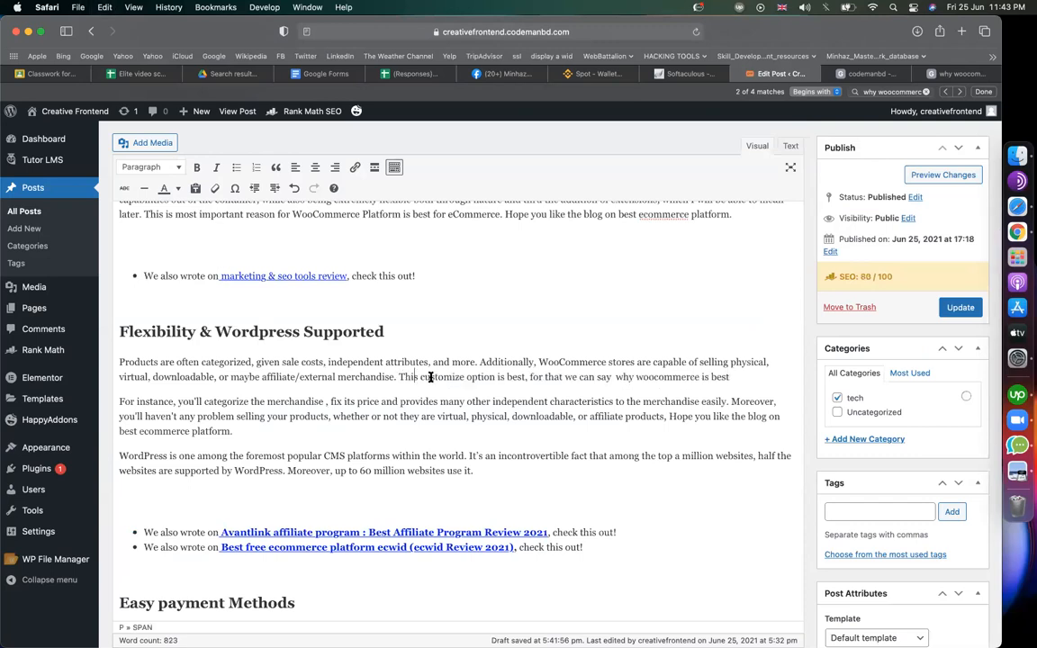
# - Replace "customize" with "flexibility" in the sentence pasted under Flexibility & Wordpress Supported
pyautogui.doubleClick(440, 377)
pyautogui.press('BackSpace')
pyautogui.write('flexibil')
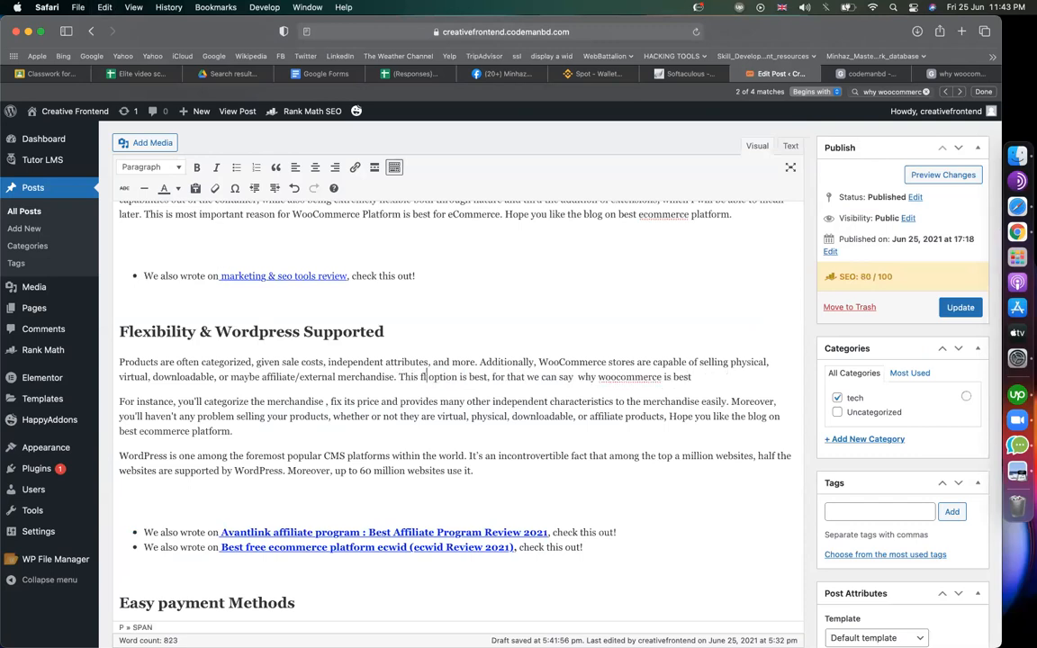
pyautogui.write('ity')
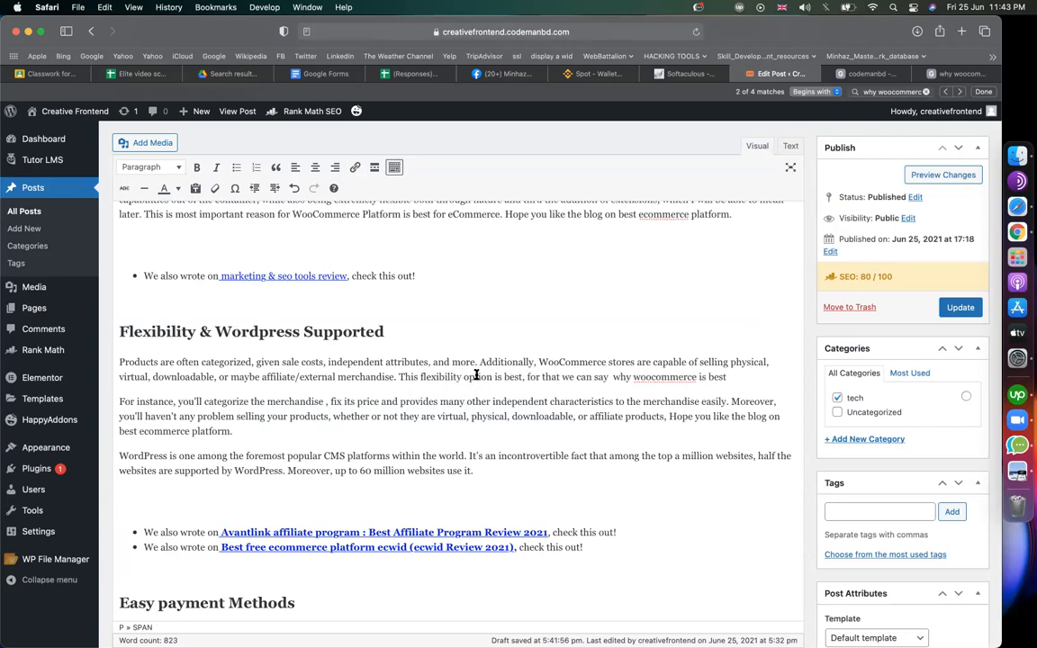
# - Reword the end of the second Customization options paragraph to "reason for why WooCommerce best for eCommerce."
pyautogui.scroll(8, 476, 377)
pyautogui.click(694, 498)
pyautogui.moveTo(529, 500); pyautogui.dragTo(647, 500)
pyautogui.scroll(4, 562, 450)
pyautogui.click(534, 405)
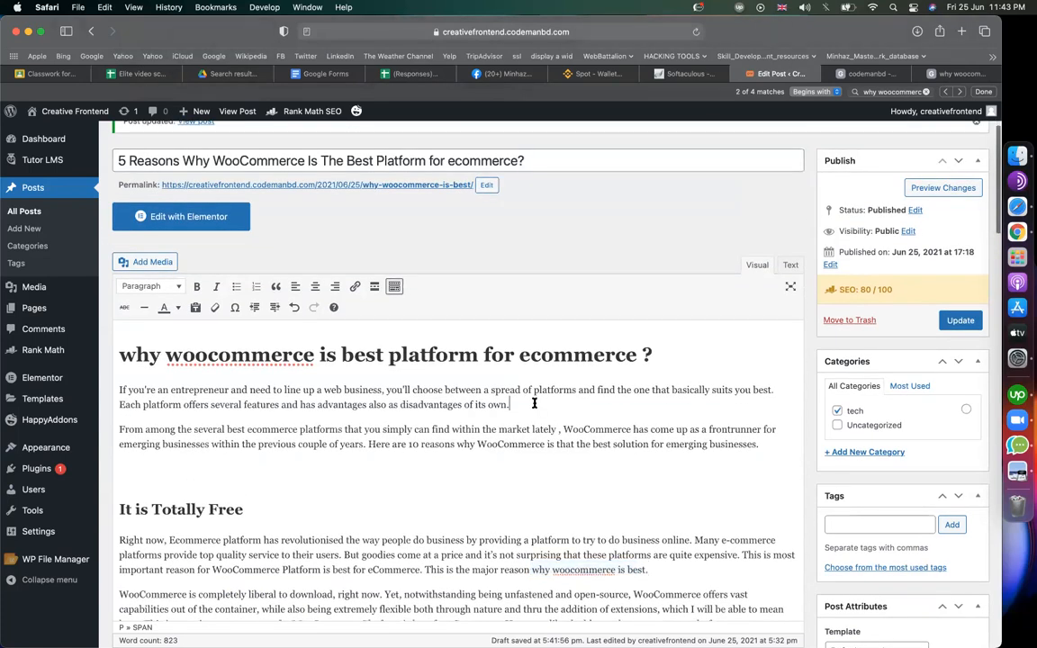
pyautogui.scroll(-15, 534, 404)
pyautogui.scroll(2, 577, 441)
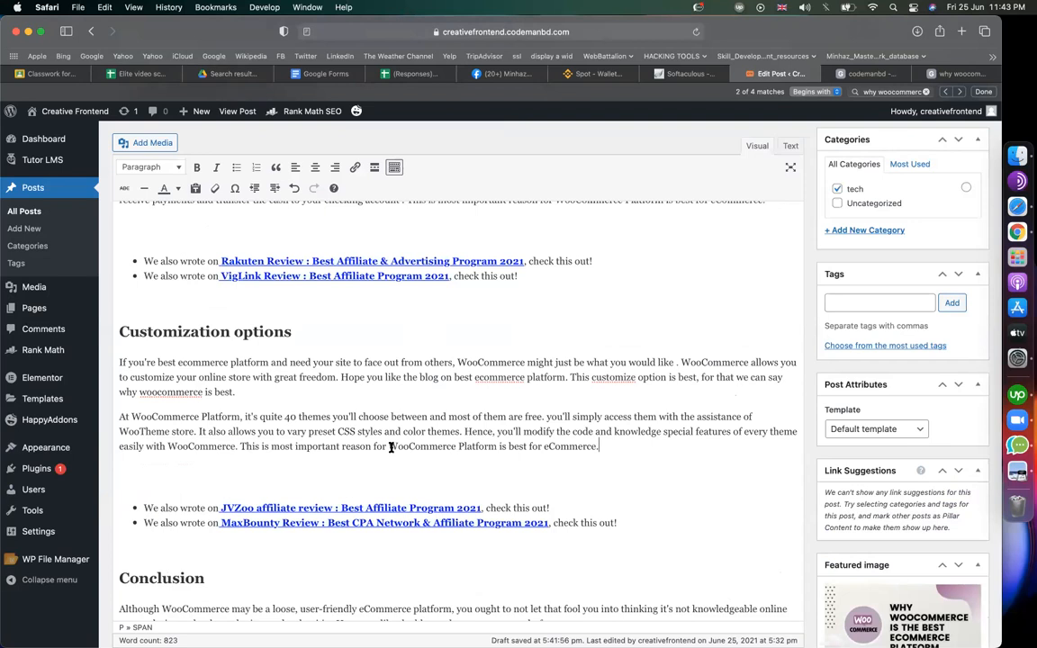
pyautogui.write('why')
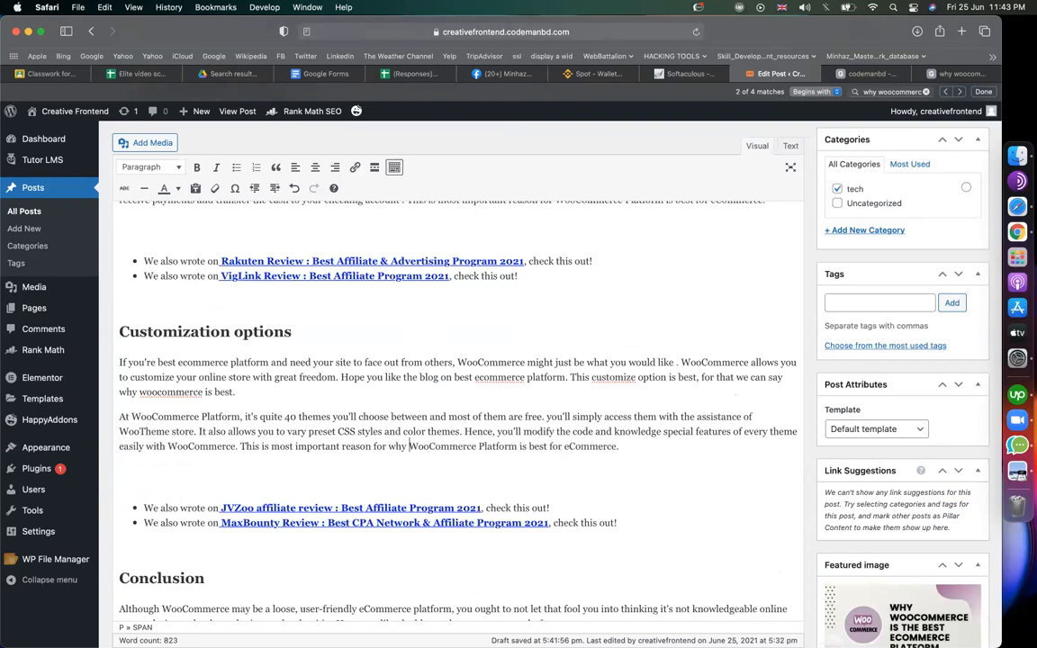
pyautogui.doubleClick(501, 450)
pyautogui.press('BackSpace')
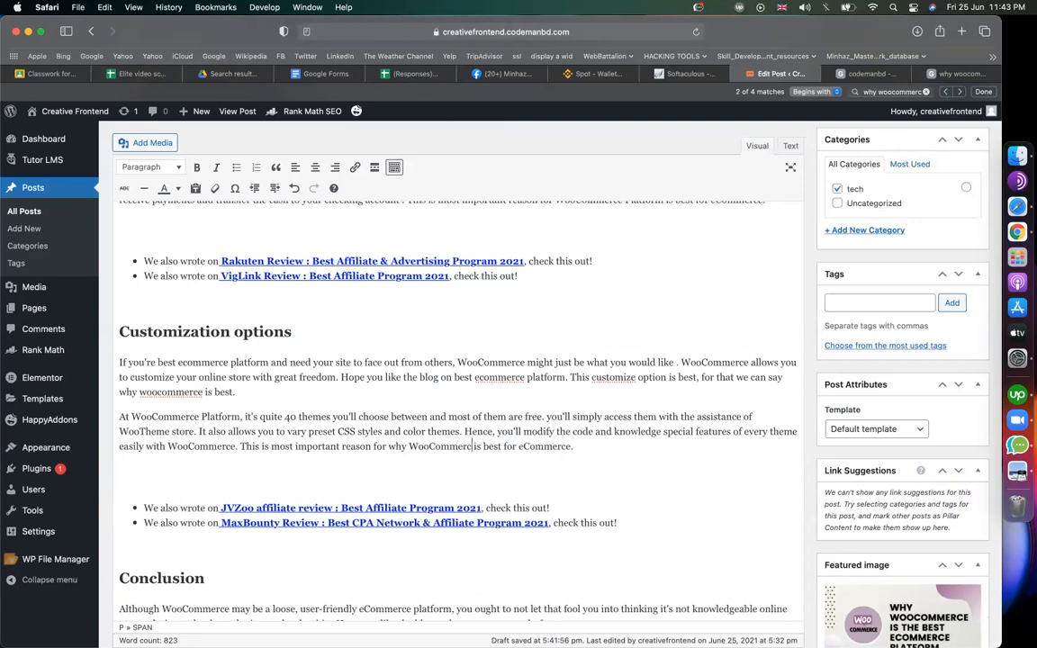
pyautogui.press('BackSpace')
pyautogui.press('BackSpace')
pyautogui.press('BackSpace')
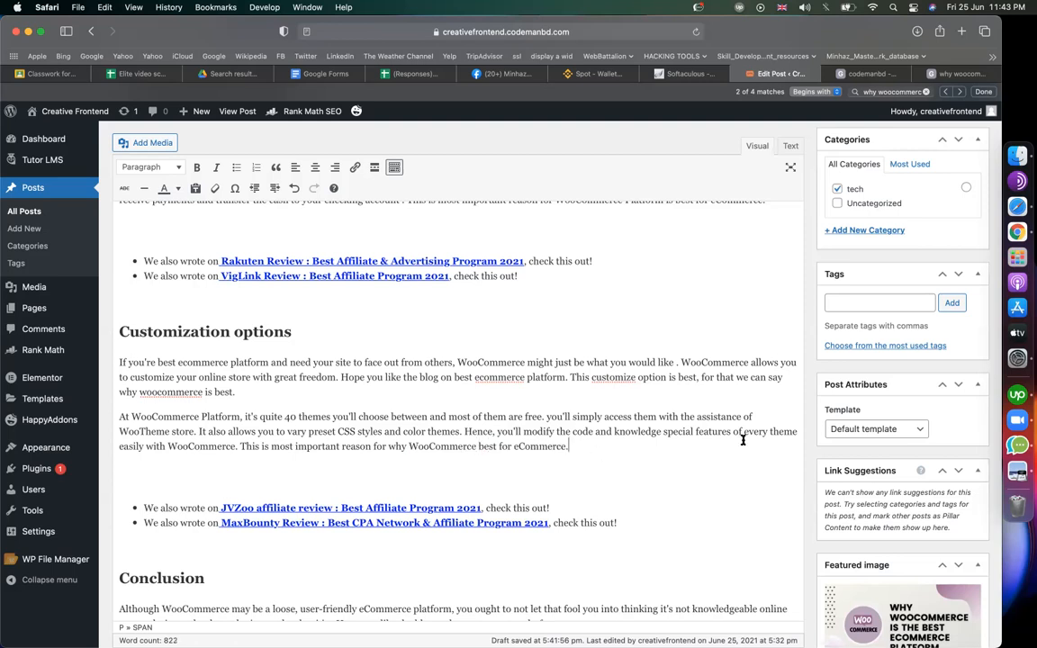
# - Check the Rank Math keyword density and SEO score, and look through the post for another place for the keyword
pyautogui.scroll(-10, 720, 442)
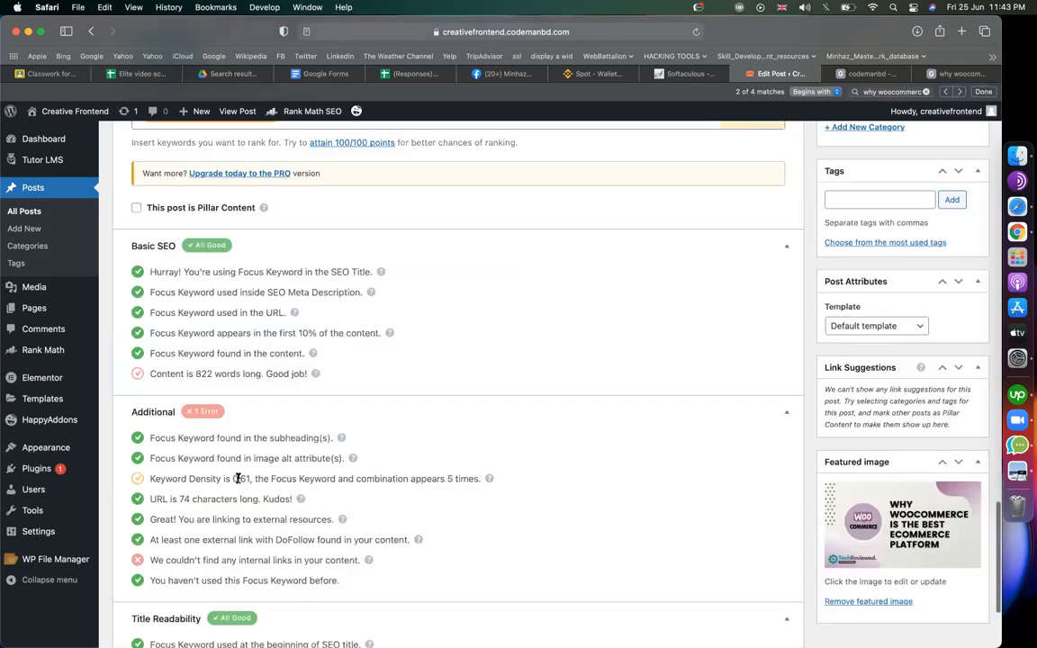
pyautogui.scroll(8, 394, 474)
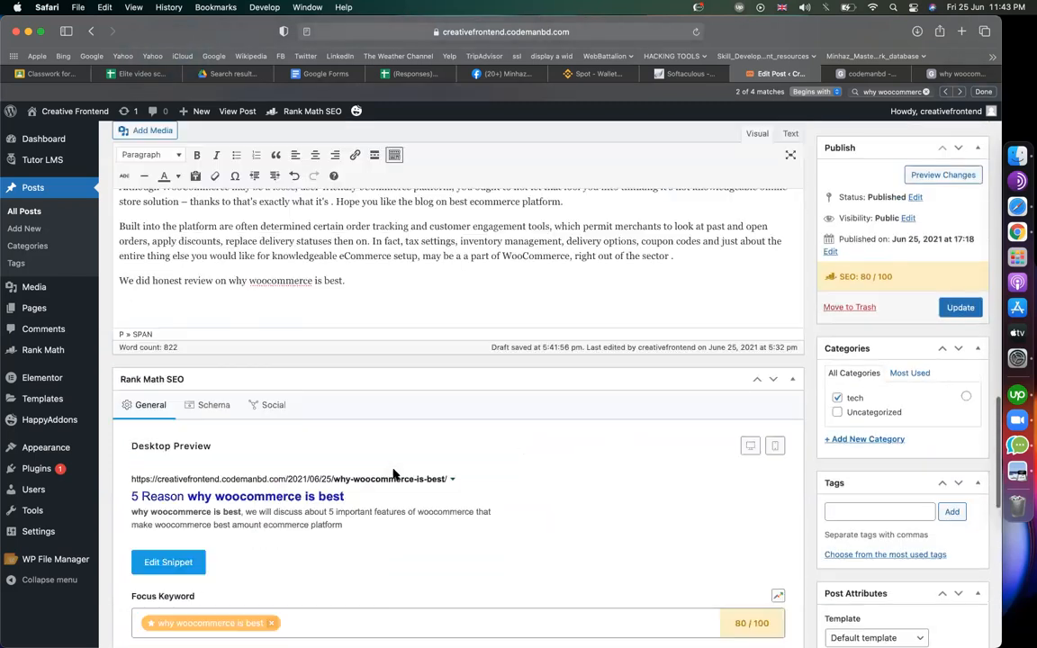
pyautogui.moveTo(860, 277); pyautogui.dragTo(893, 276)
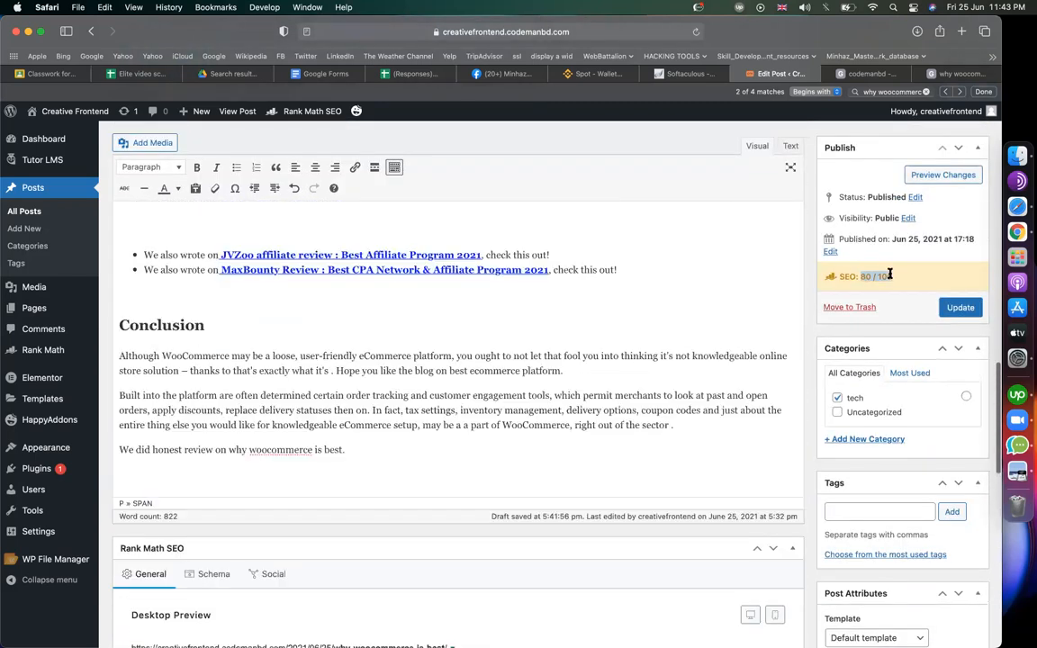
pyautogui.scroll(5, 400, 444)
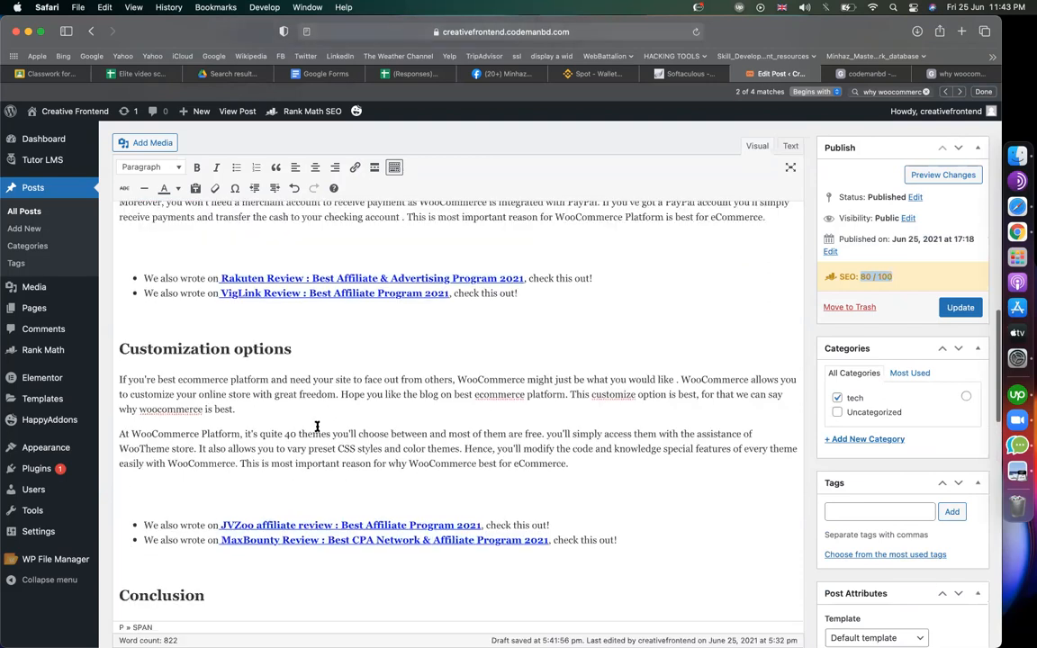
pyautogui.click(590, 465)
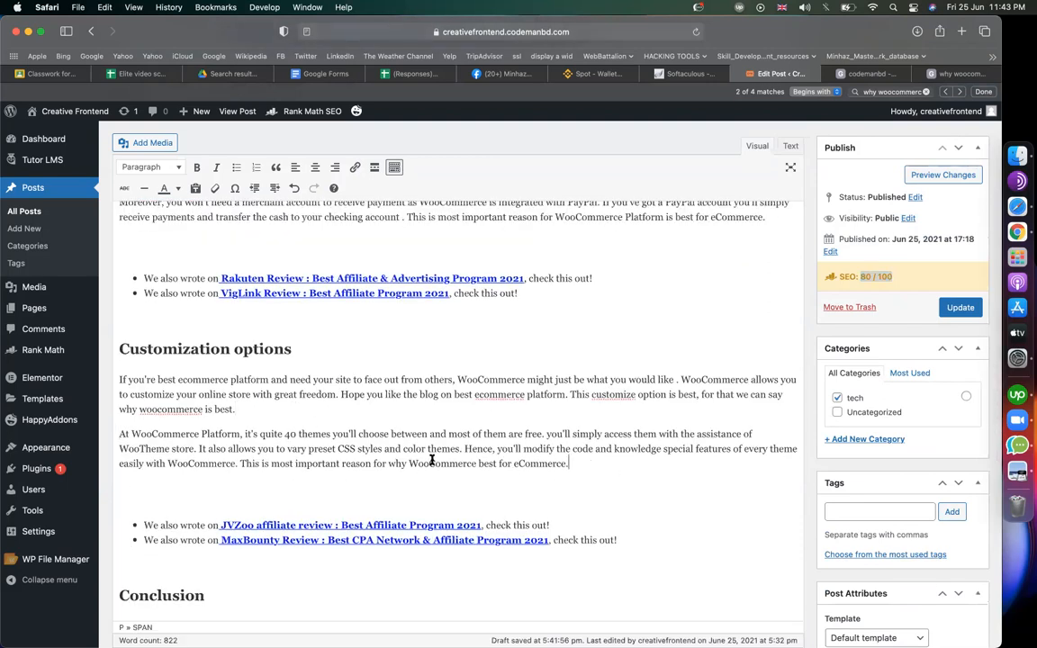
pyautogui.scroll(1, 478, 463)
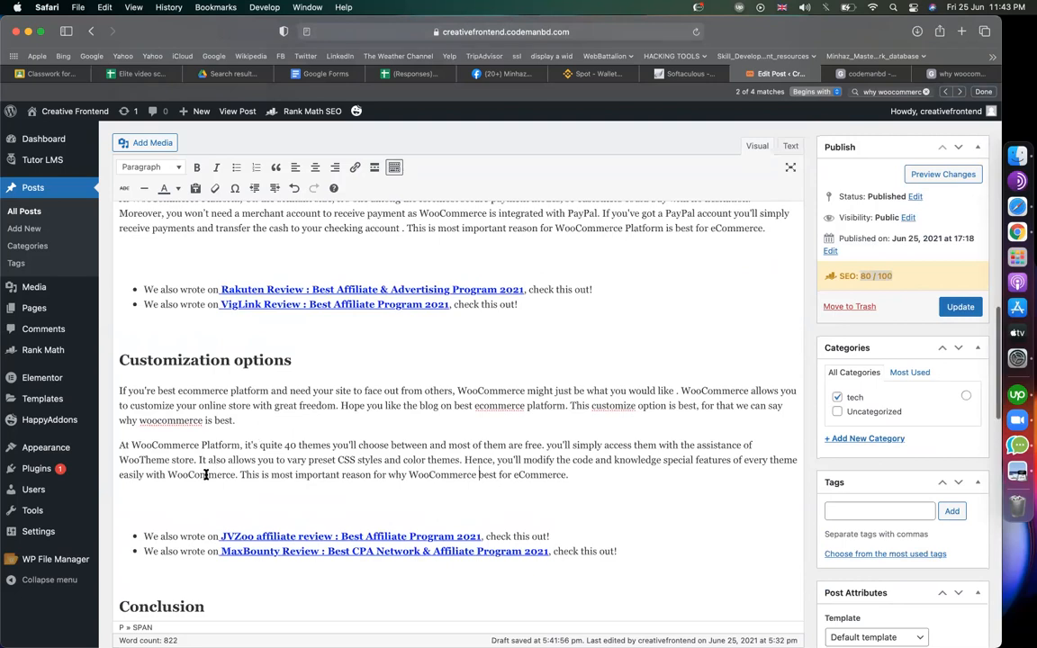
pyautogui.scroll(3, 206, 504)
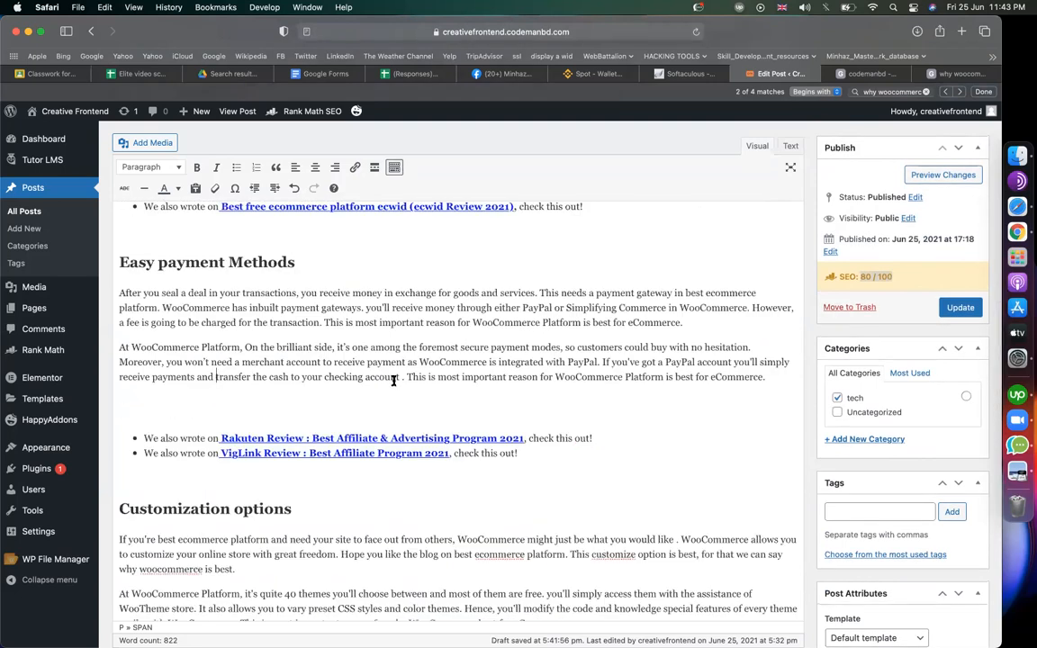
# - Reword the end of the second Easy payment Methods paragraph to "why WooCommerce is best for eCommerce."
pyautogui.doubleClick(642, 376)
pyautogui.press('BackSpace')
pyautogui.doubleClick(631, 378)
pyautogui.press('BackSpace')
pyautogui.write('is')
pyautogui.click(669, 377)
pyautogui.click(556, 376)
pyautogui.write('why')
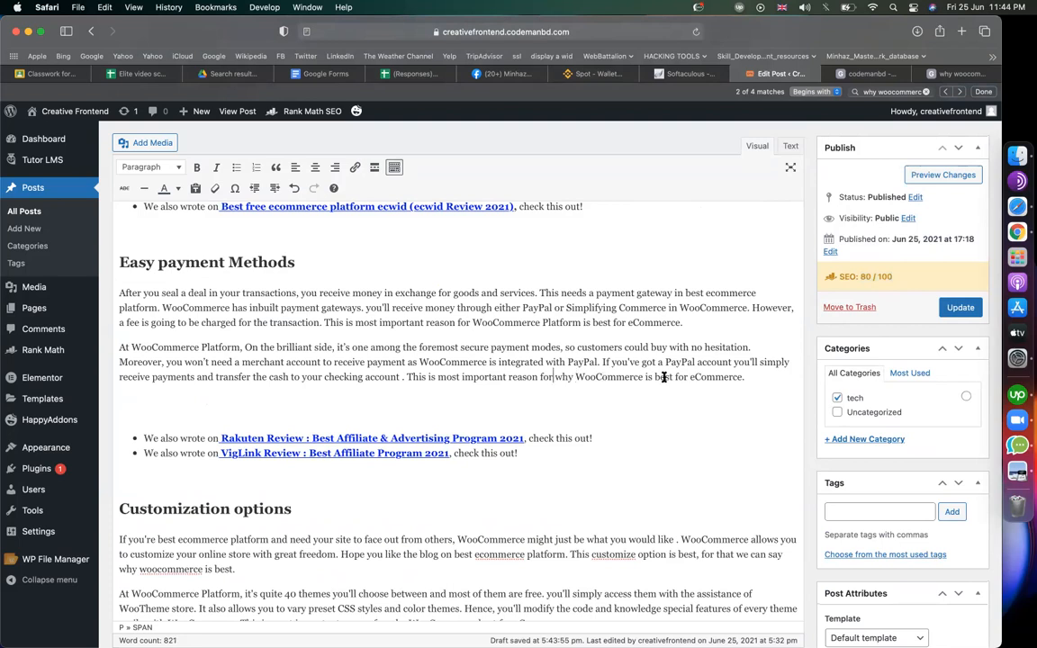
# - Replace the ending of the first Easy payment Methods paragraph with a copy of "why WooCommerce is best for eCommerce."
pyautogui.scroll(-5, 827, 444)
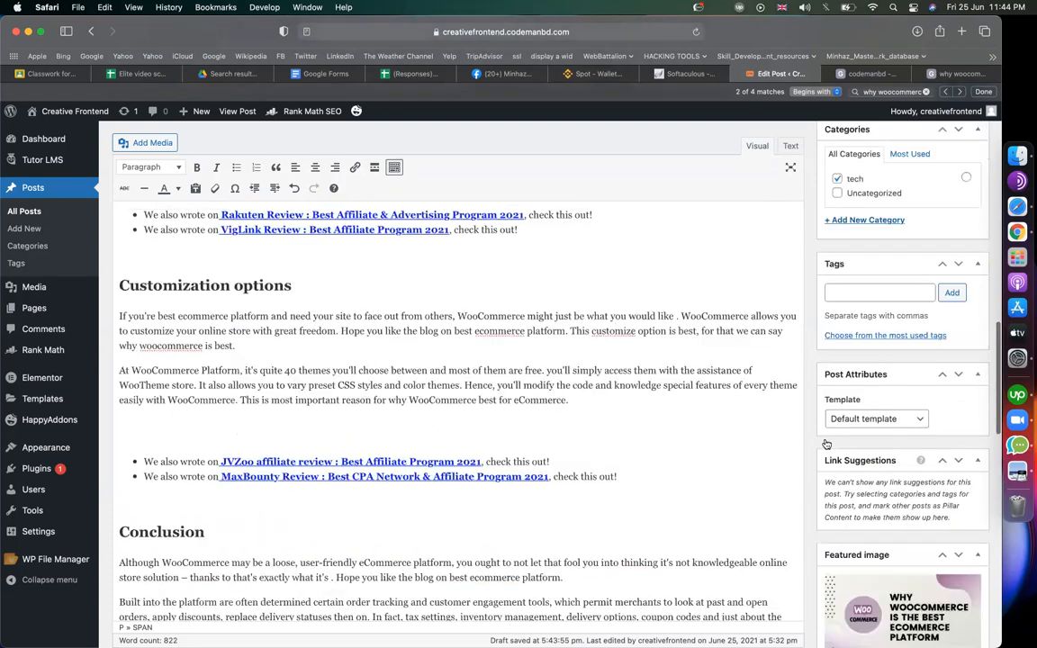
pyautogui.scroll(-20, 197, 396)
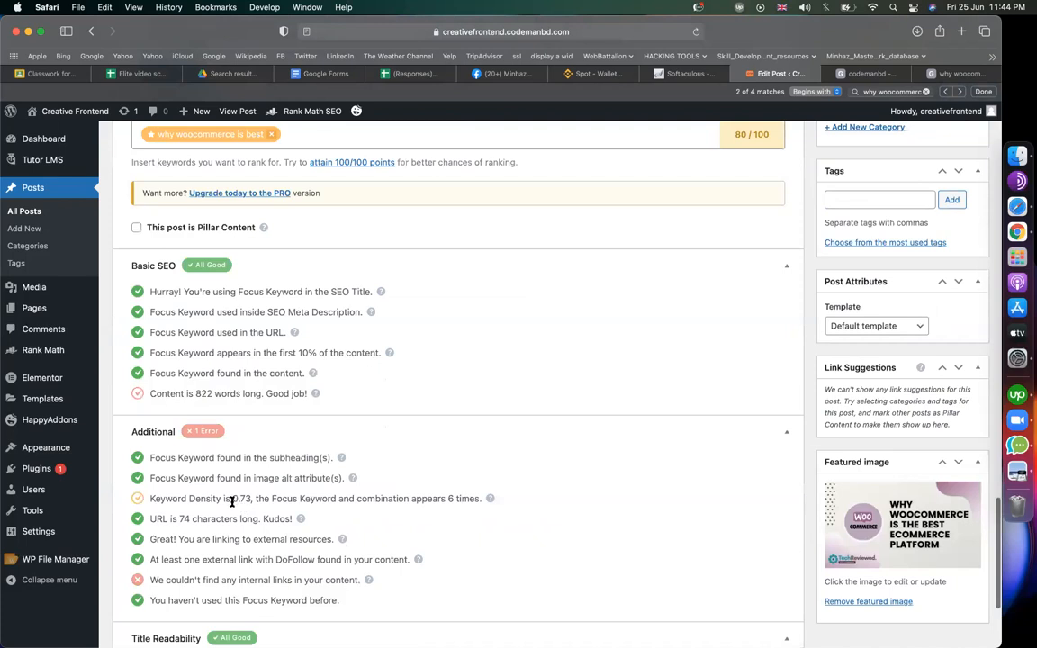
pyautogui.scroll(20, 401, 414)
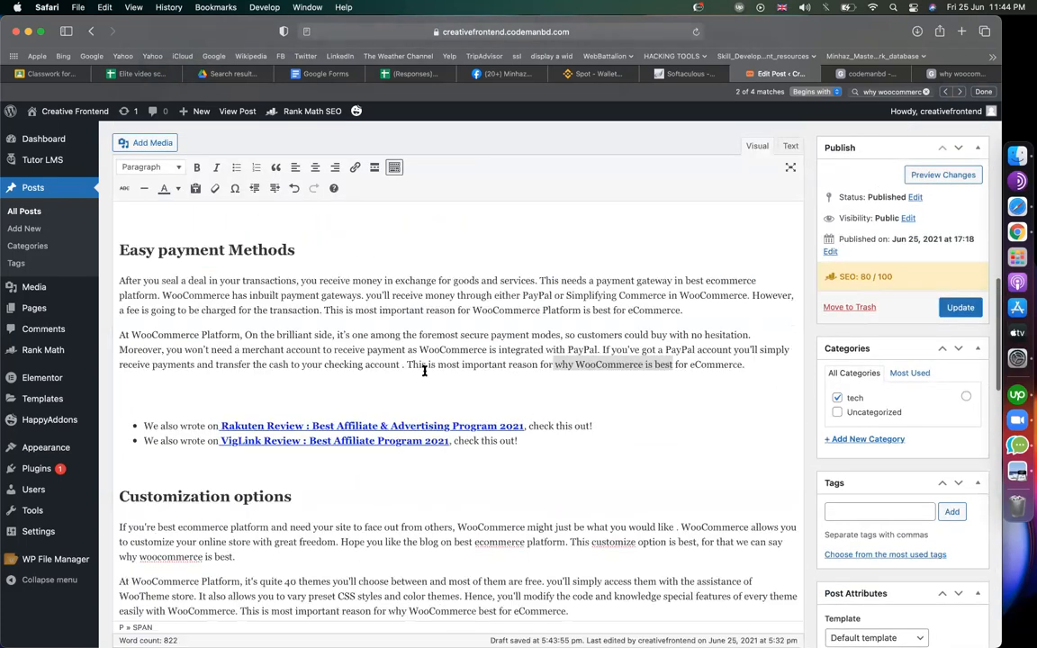
pyautogui.doubleClick(561, 310)
pyautogui.moveTo(753, 367); pyautogui.dragTo(555, 364)
pyautogui.press('super+c')
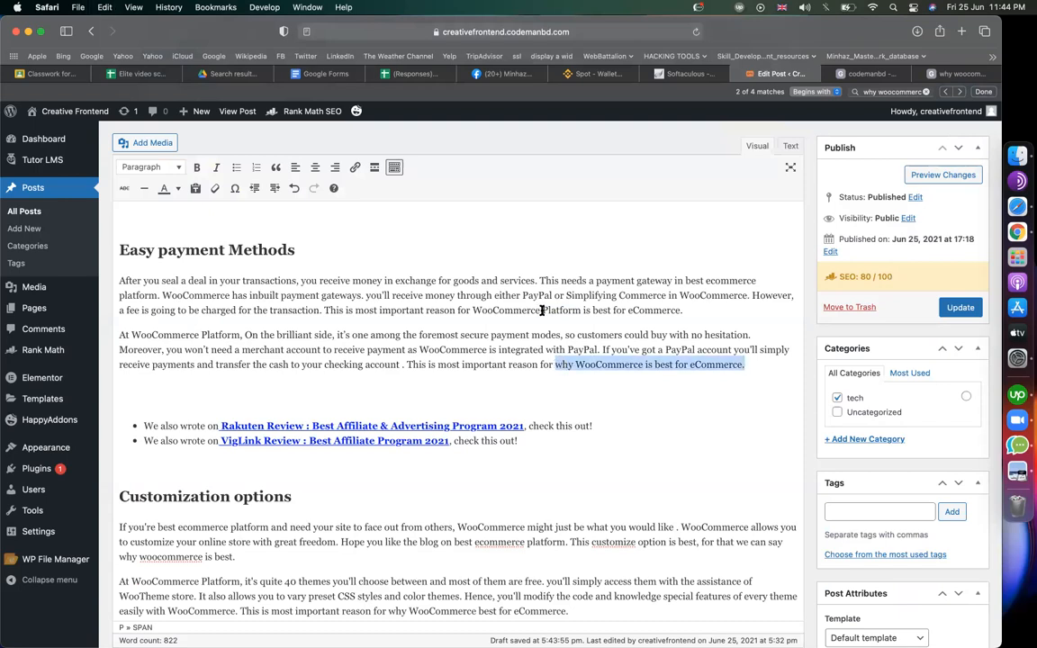
pyautogui.moveTo(474, 308); pyautogui.dragTo(684, 313)
pyautogui.press('super+v')
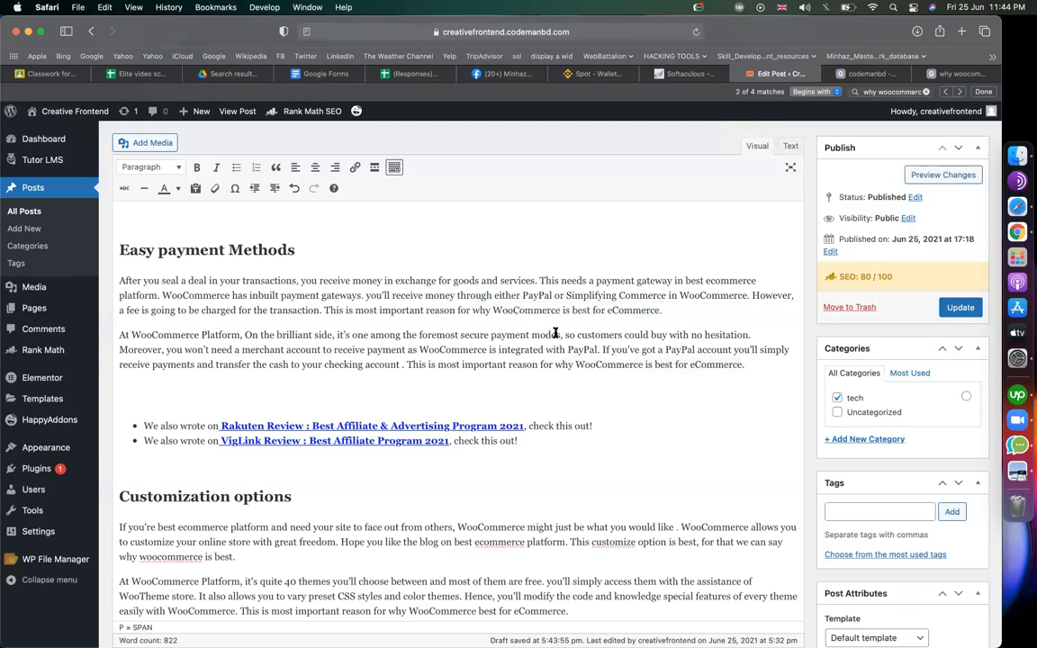
# - Remove the extra space before "why woocommerce is best" in the first Flexibility & Wordpress Supported paragraph
pyautogui.scroll(3, 555, 334)
pyautogui.scroll(3, 556, 334)
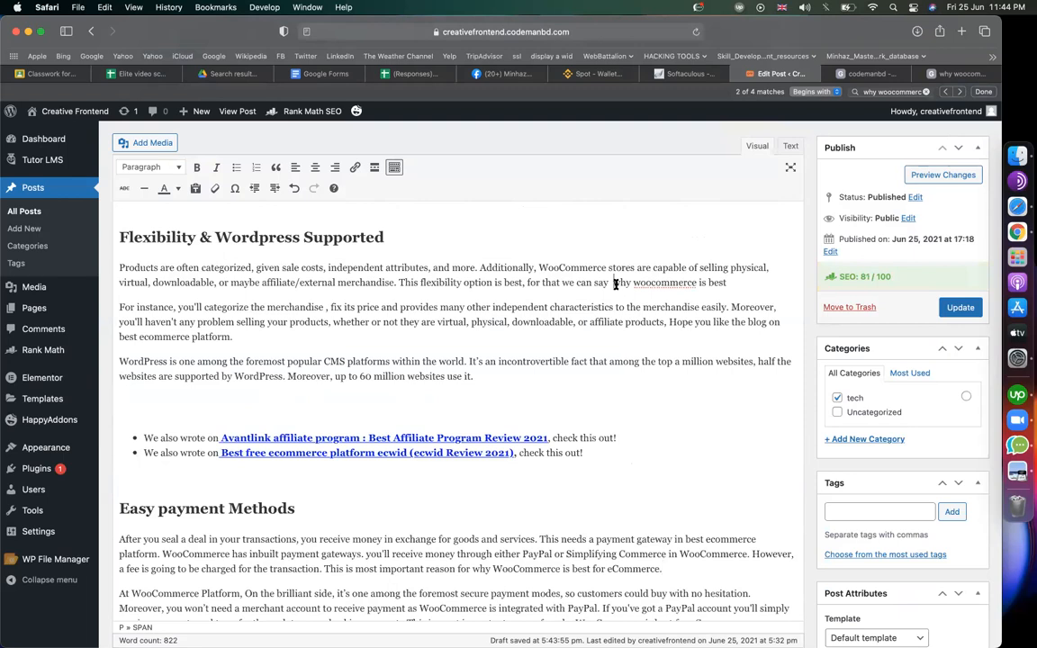
pyautogui.press('BackSpace')
pyautogui.scroll(-15, 776, 423)
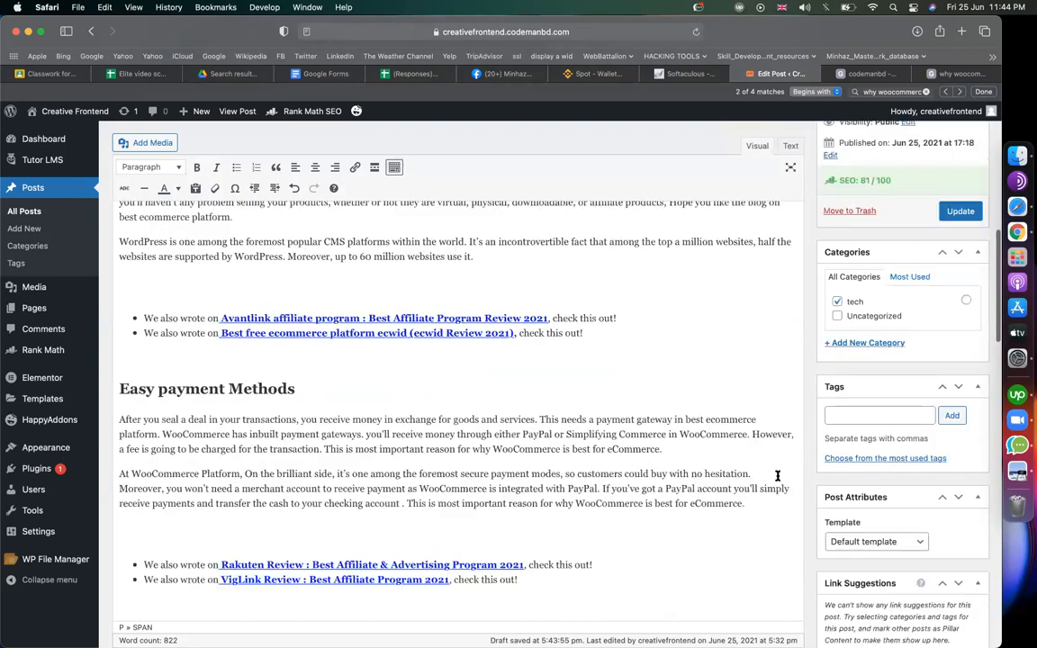
# - Replace "best ecommerce platform." at the end of the second Flexibility & Wordpress Supported paragraph with the copied "why WooCommerce is best for eCommerce."
pyautogui.scroll(-1, 778, 476)
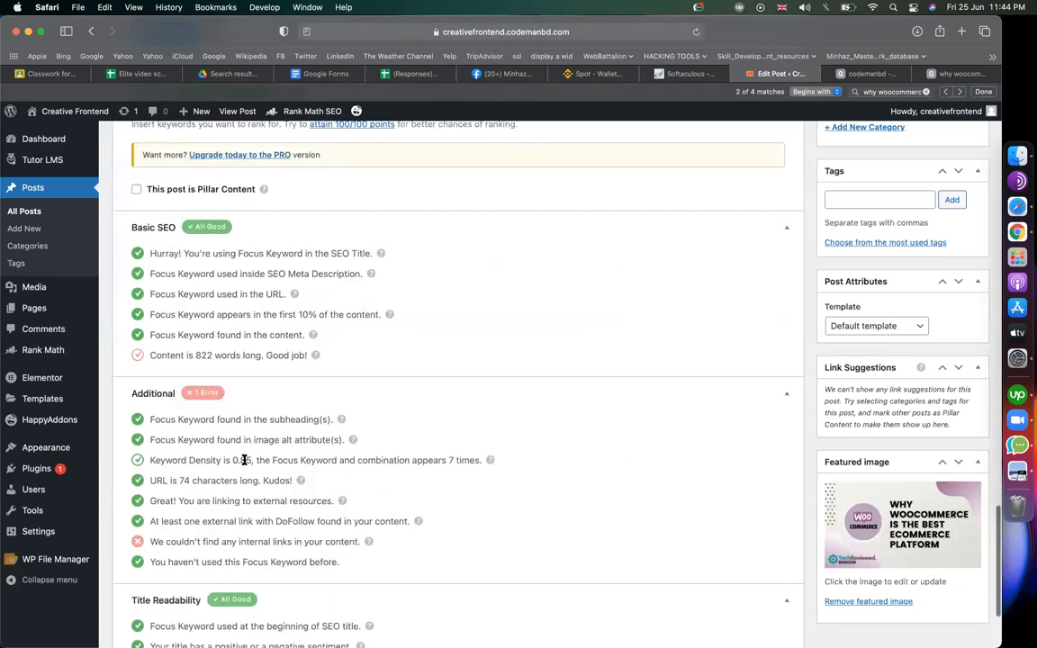
pyautogui.scroll(10, 401, 412)
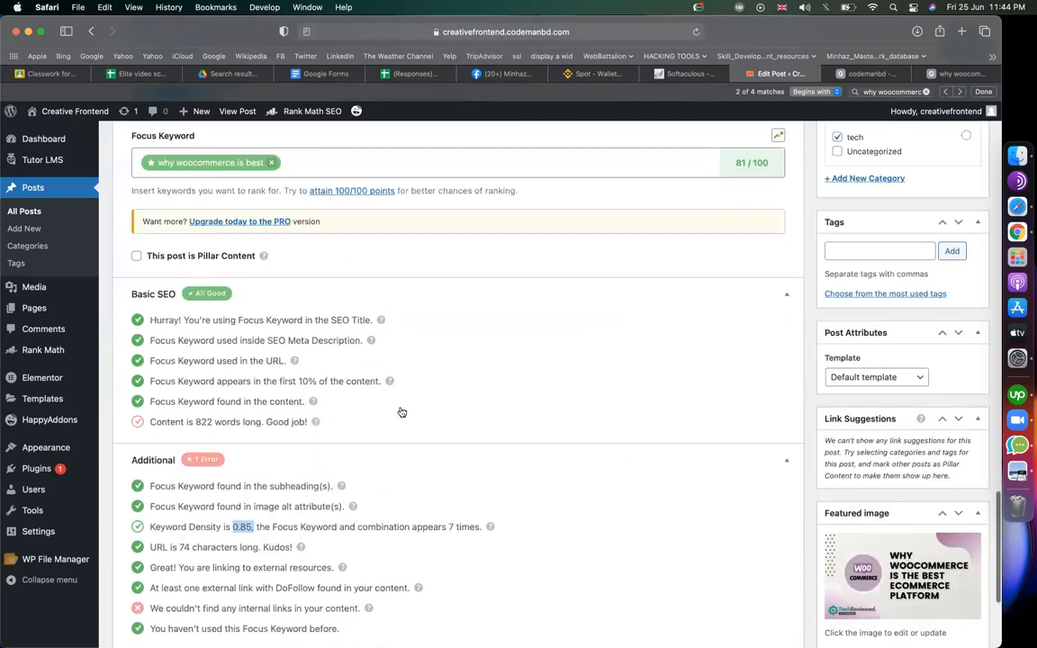
pyautogui.scroll(5, 237, 388)
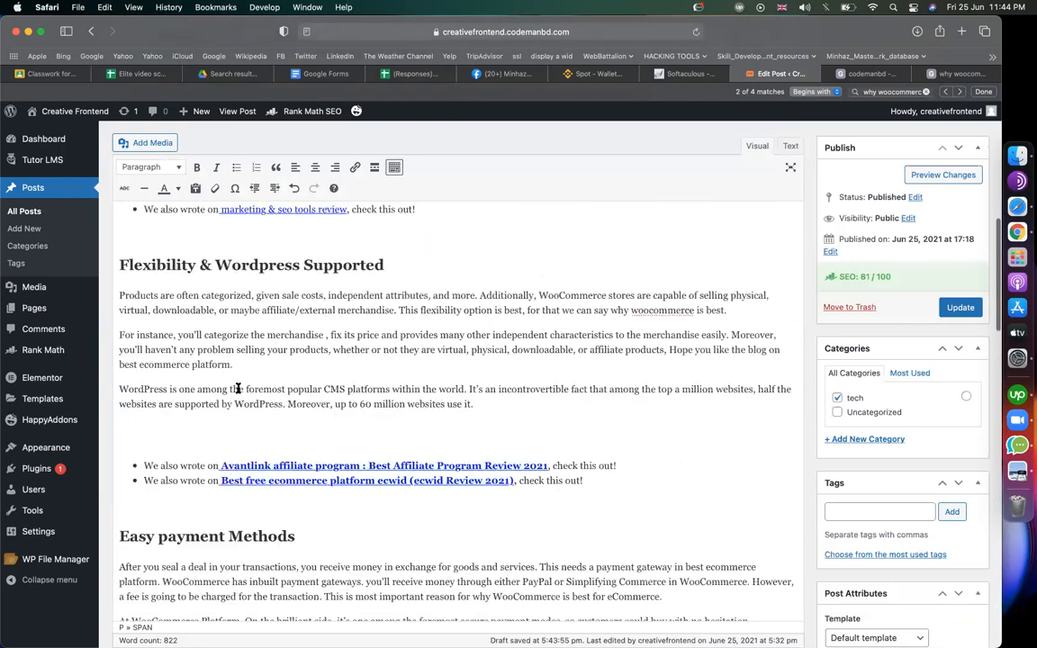
pyautogui.click(306, 369)
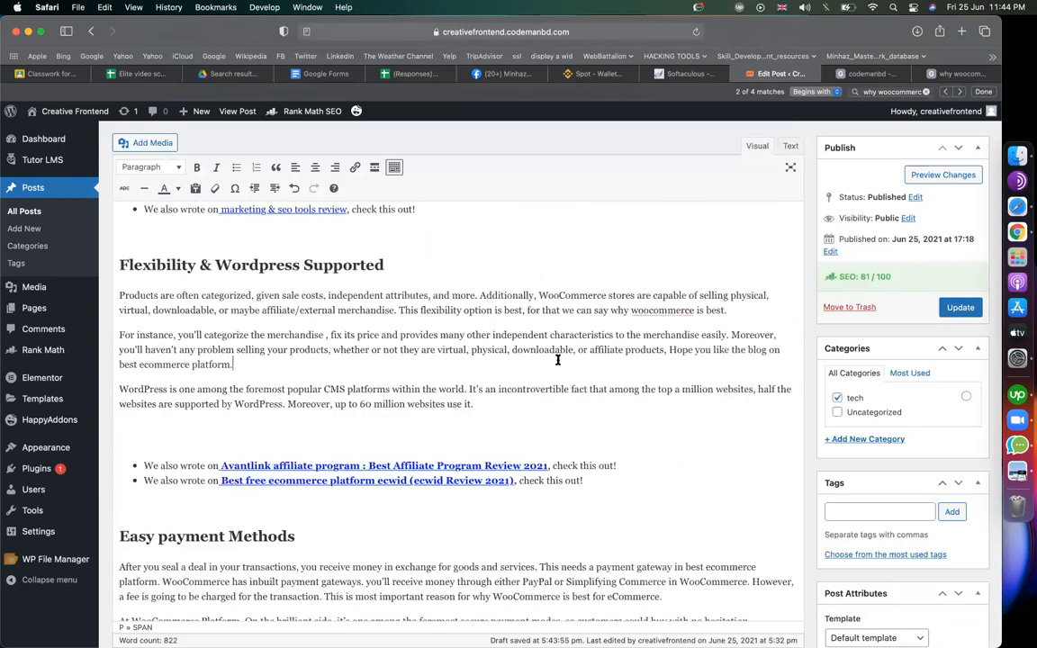
pyautogui.keyDown('shift'); pyautogui.click(116, 365); pyautogui.keyUp('shift')
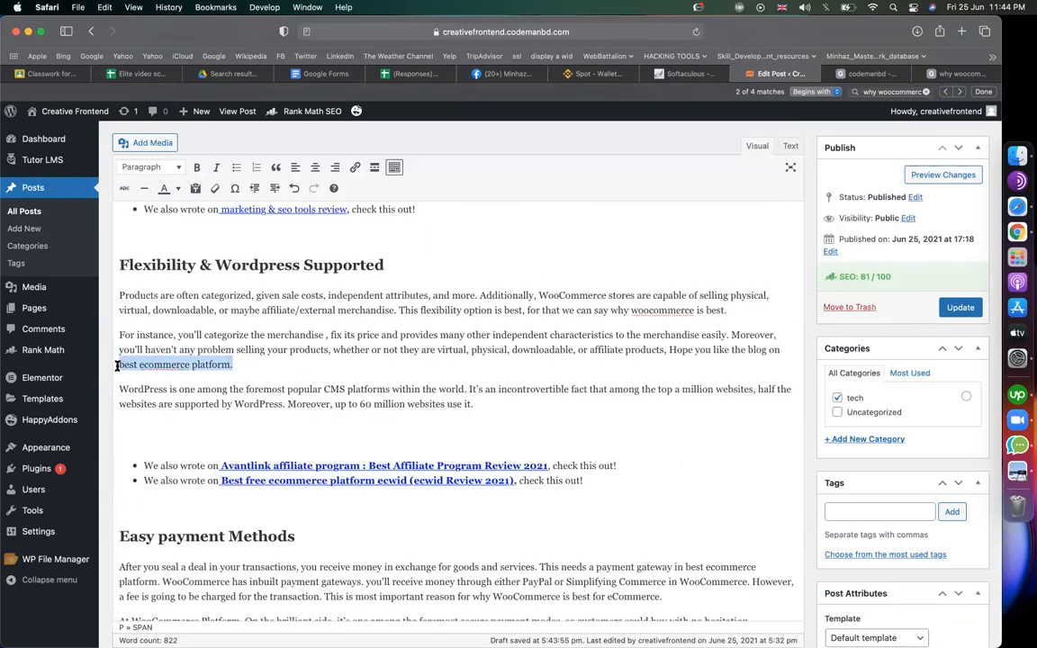
pyautogui.press('super+v')
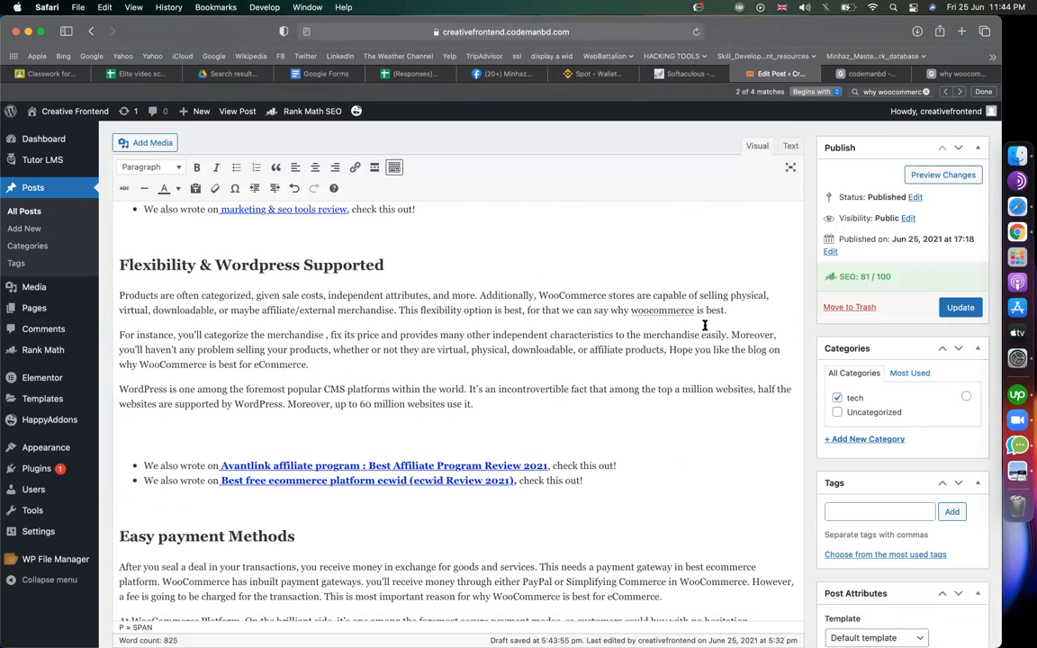
# - Copy the sentence "Hope you like the blog on why WooCommerce is best for eCommerce." to the end of the last Conclusion paragraph
pyautogui.moveTo(667, 352); pyautogui.dragTo(669, 363)
pyautogui.press('cmd+c')
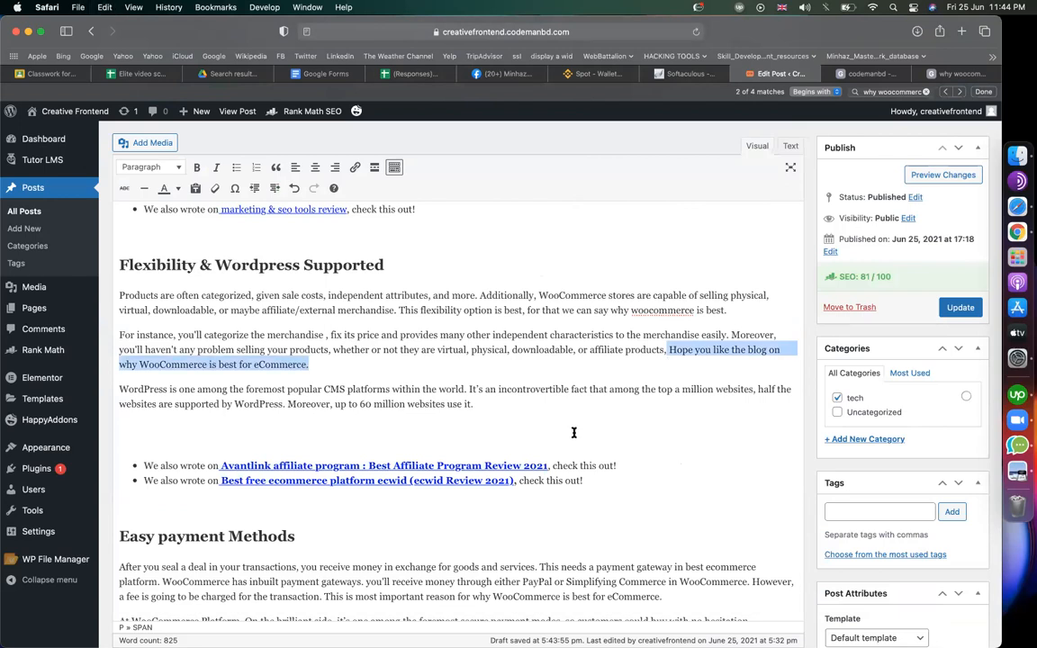
pyautogui.scroll(-10, 575, 432)
pyautogui.scroll(-1, 367, 377)
pyautogui.click(368, 378)
pyautogui.press('cmd+v')
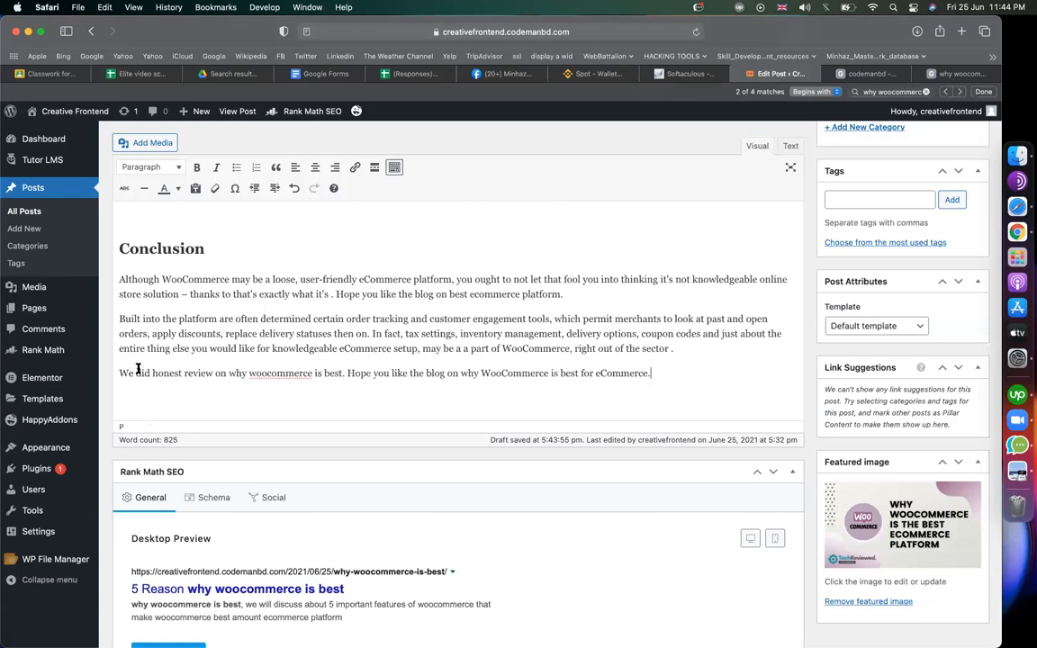
pyautogui.moveTo(355, 373); pyautogui.dragTo(571, 375)
pyautogui.click(497, 387)
pyautogui.moveTo(461, 373); pyautogui.dragTo(578, 373)
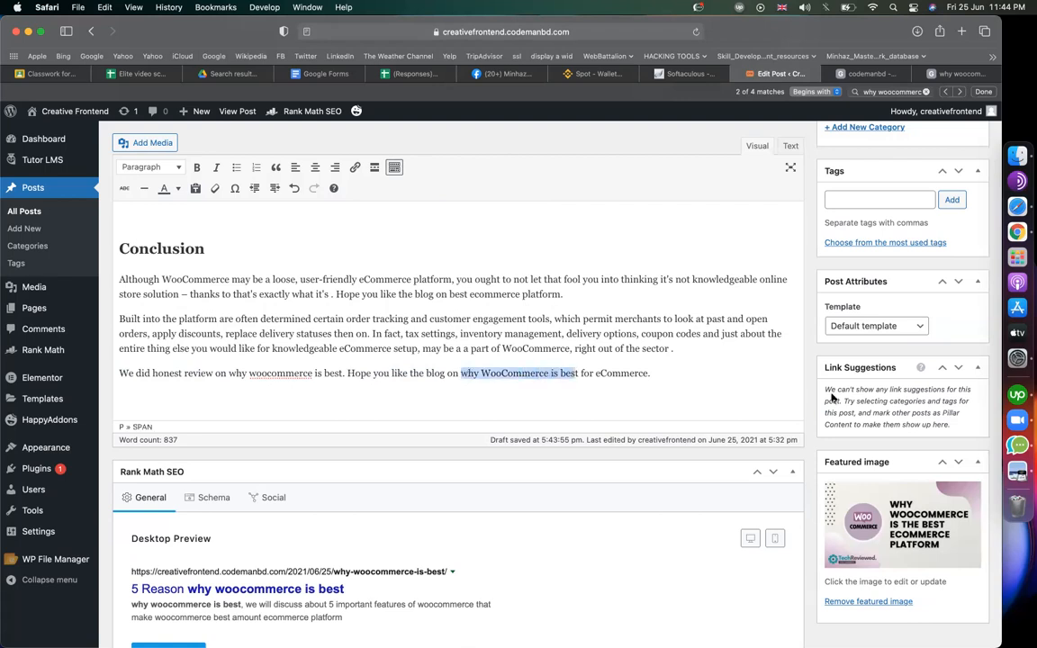
# - Review the Rank Math keyword density, the overall SEO score and the remaining internal link error
pyautogui.scroll(-10, 410, 409)
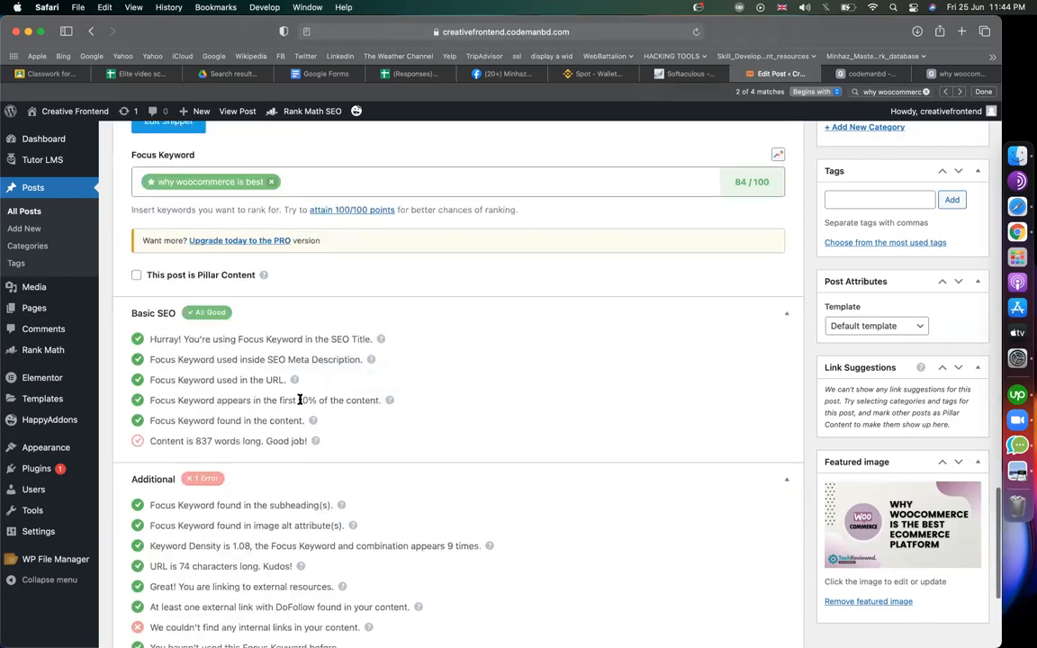
pyautogui.moveTo(304, 400); pyautogui.dragTo(314, 400)
pyautogui.scroll(-4, 314, 399)
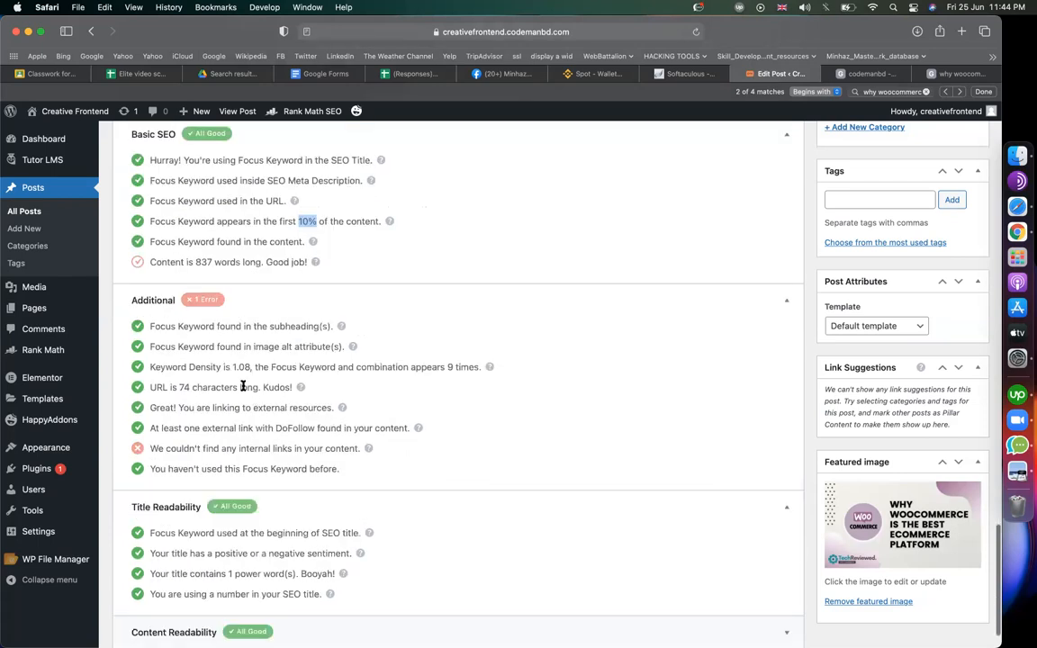
pyautogui.moveTo(231, 367); pyautogui.dragTo(238, 367)
pyautogui.doubleClick(241, 369)
pyautogui.scroll(10, 648, 381)
pyautogui.moveTo(861, 278); pyautogui.dragTo(912, 278)
pyautogui.scroll(-15, 581, 471)
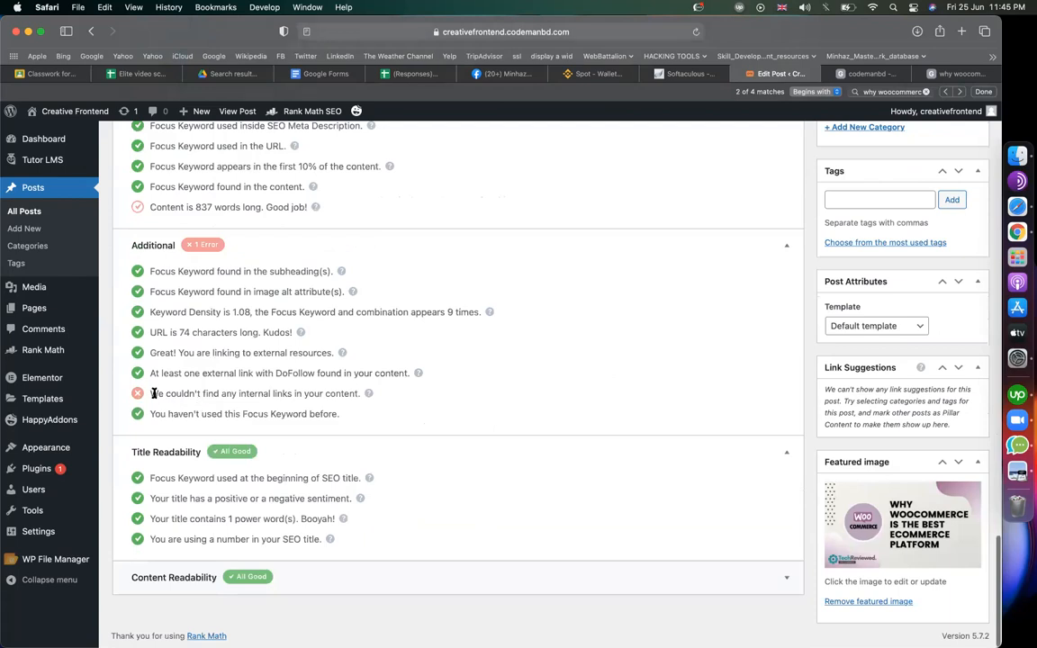
pyautogui.moveTo(157, 393); pyautogui.dragTo(352, 394)
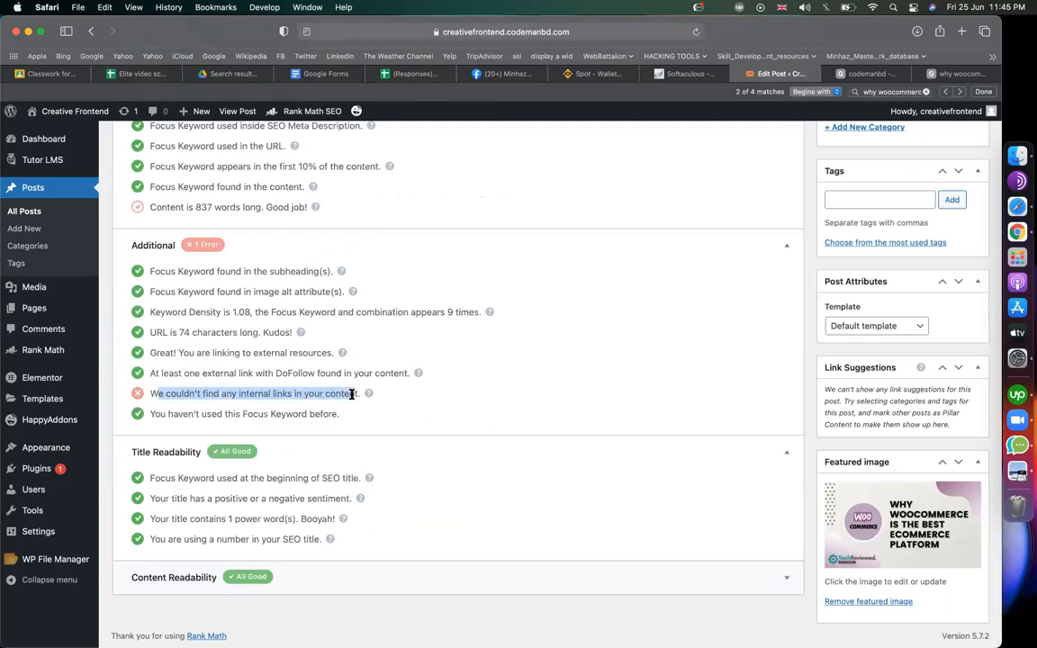
# - Remove the hyperlinks from the JVZoo affiliate review and MaxBounty Review list items above the Conclusion, keeping their text
pyautogui.scroll(10, 352, 394)
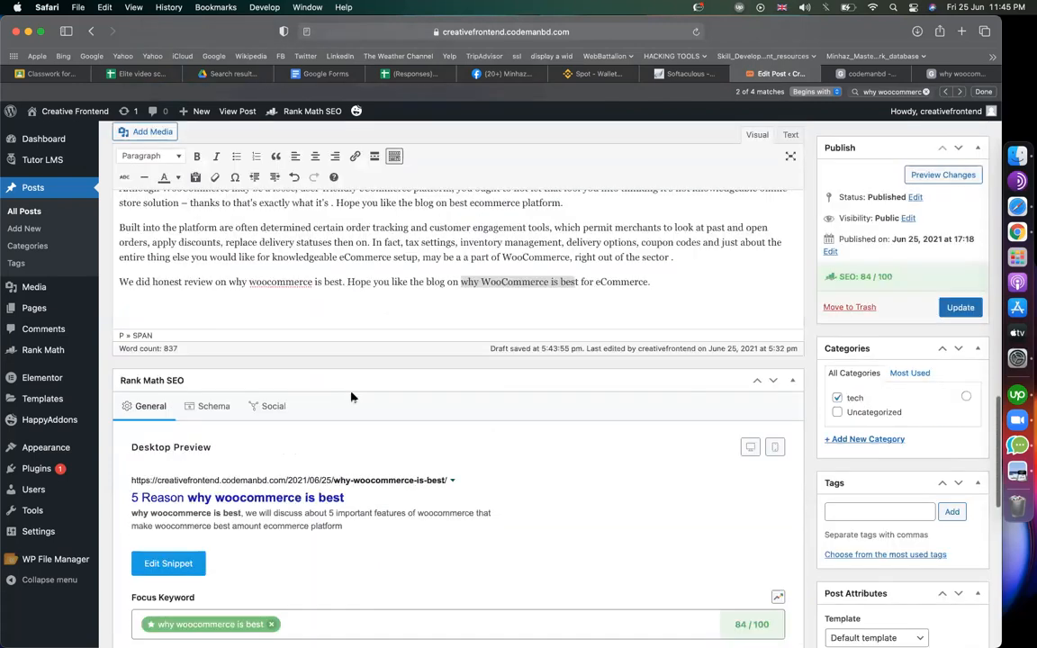
pyautogui.scroll(3, 353, 397)
pyautogui.click(693, 436)
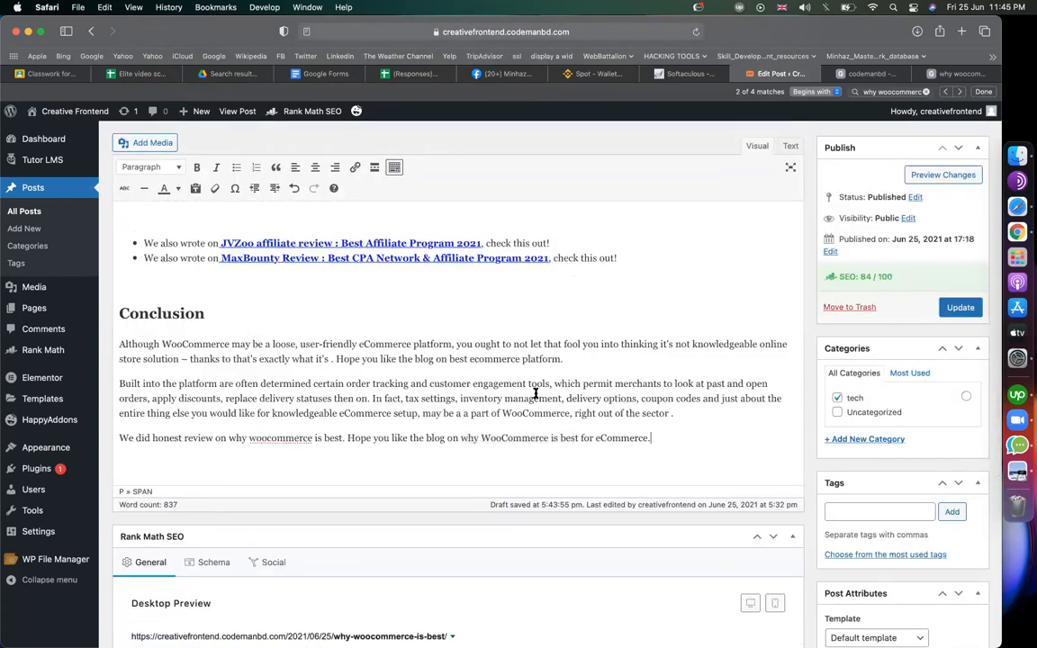
pyautogui.scroll(2, 511, 377)
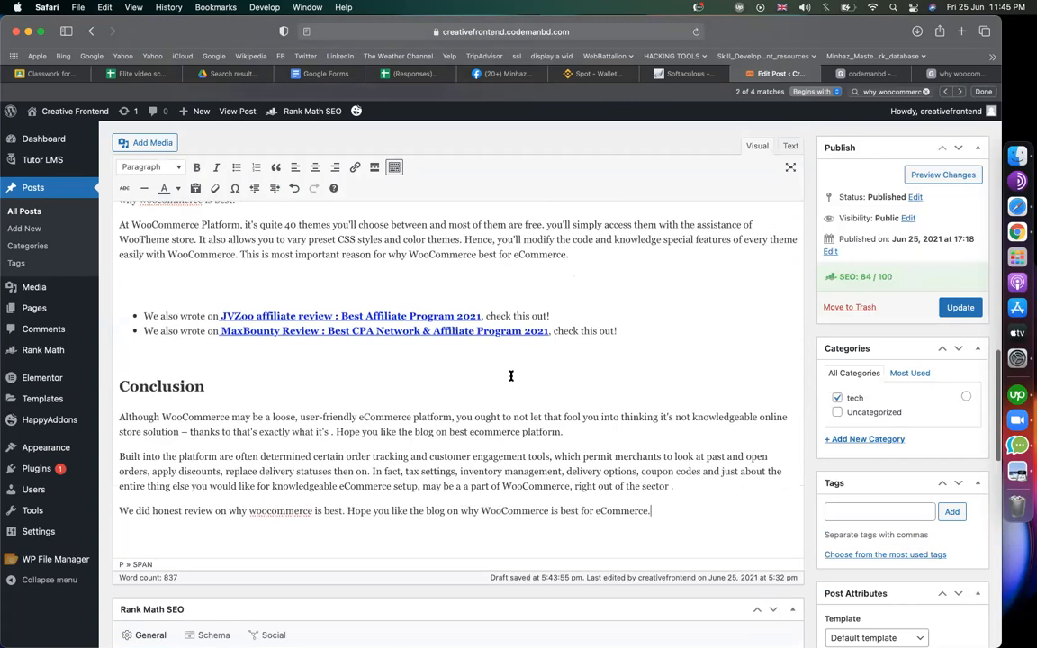
pyautogui.scroll(-1, 510, 376)
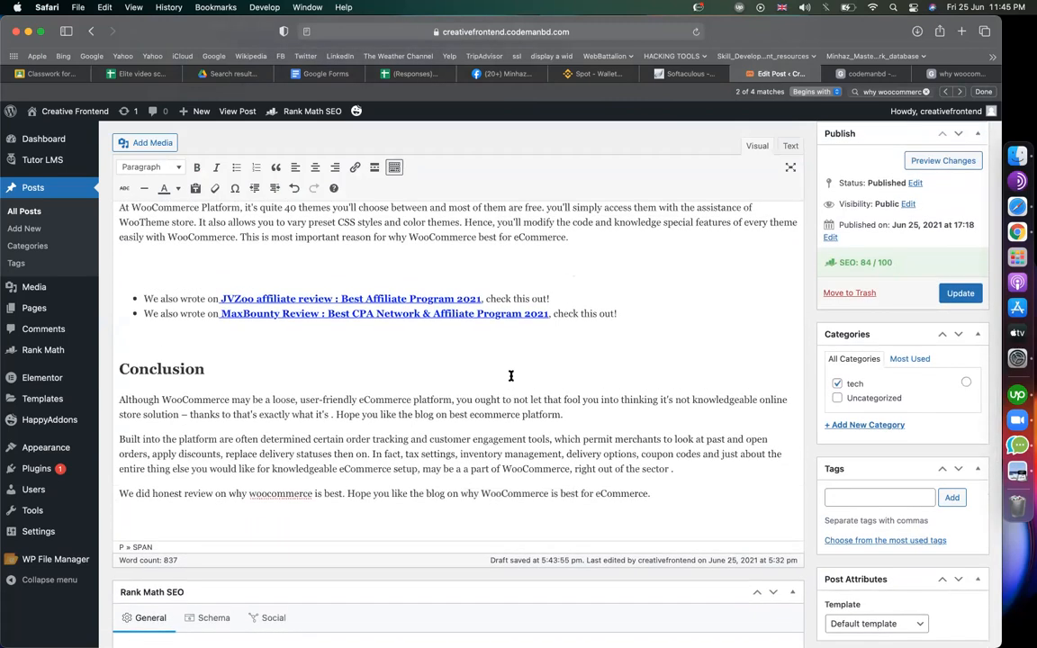
pyautogui.scroll(1, 510, 376)
pyautogui.click(339, 349)
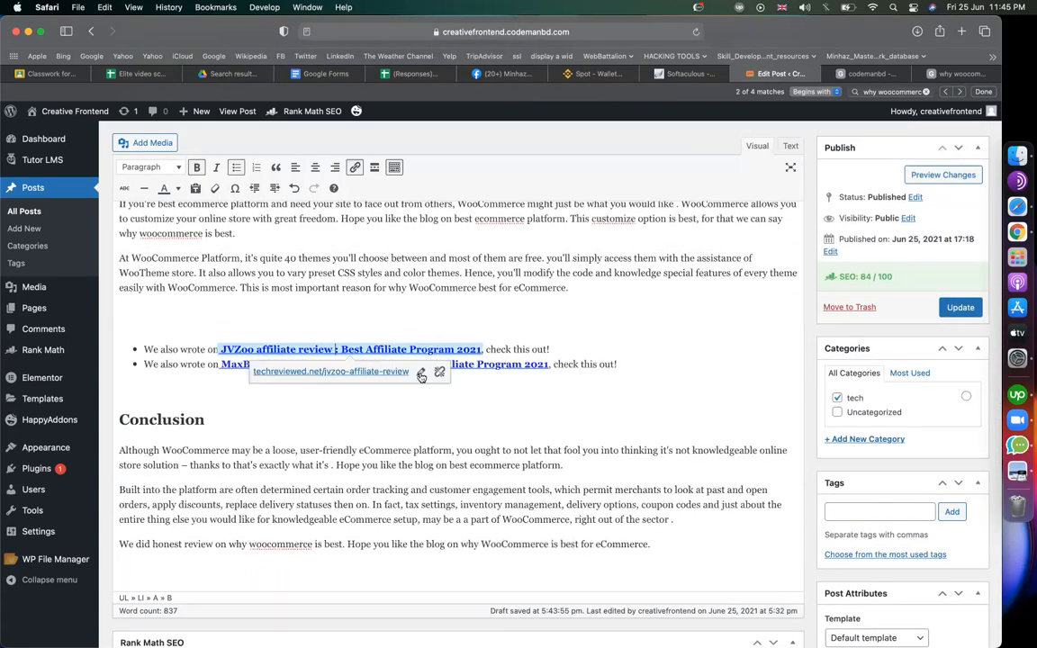
pyautogui.click(440, 372)
pyautogui.click(419, 364)
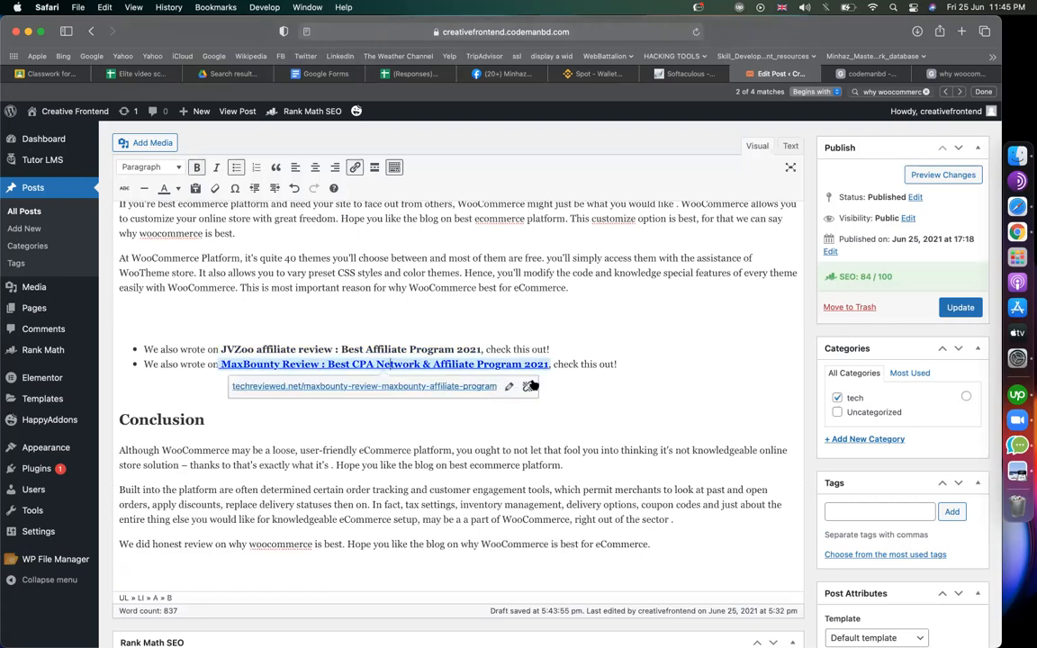
pyautogui.click(558, 386)
# - Remove the hyperlinks from the Rakuten Review and VigLink Review list items above Customization options, keeping their text
pyautogui.scroll(5, 513, 349)
pyautogui.click(424, 332)
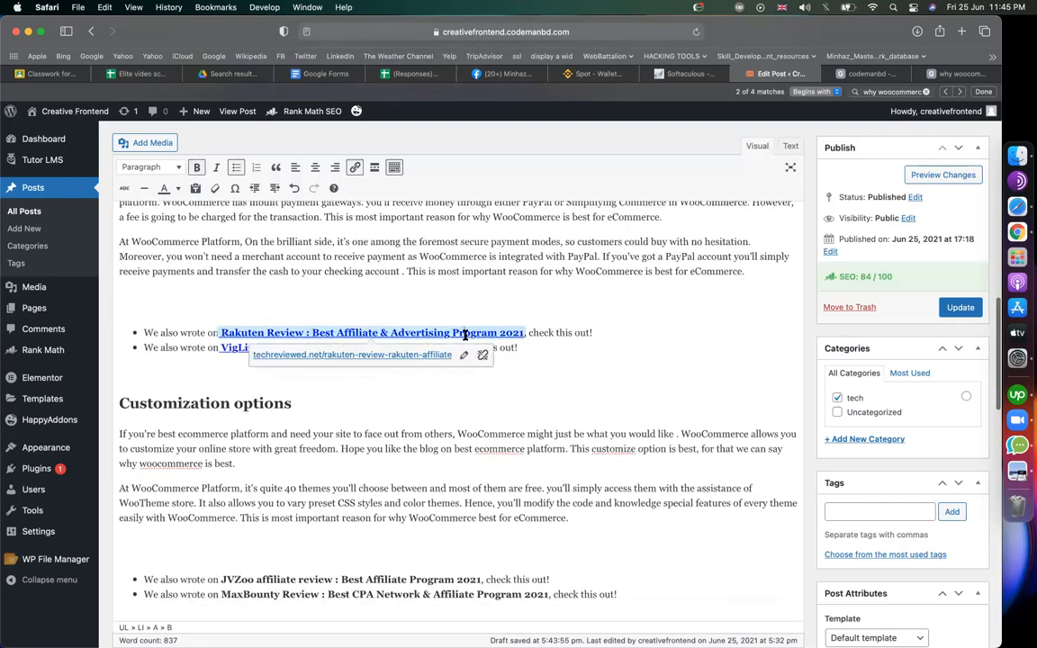
pyautogui.click(470, 348)
pyautogui.click(377, 353)
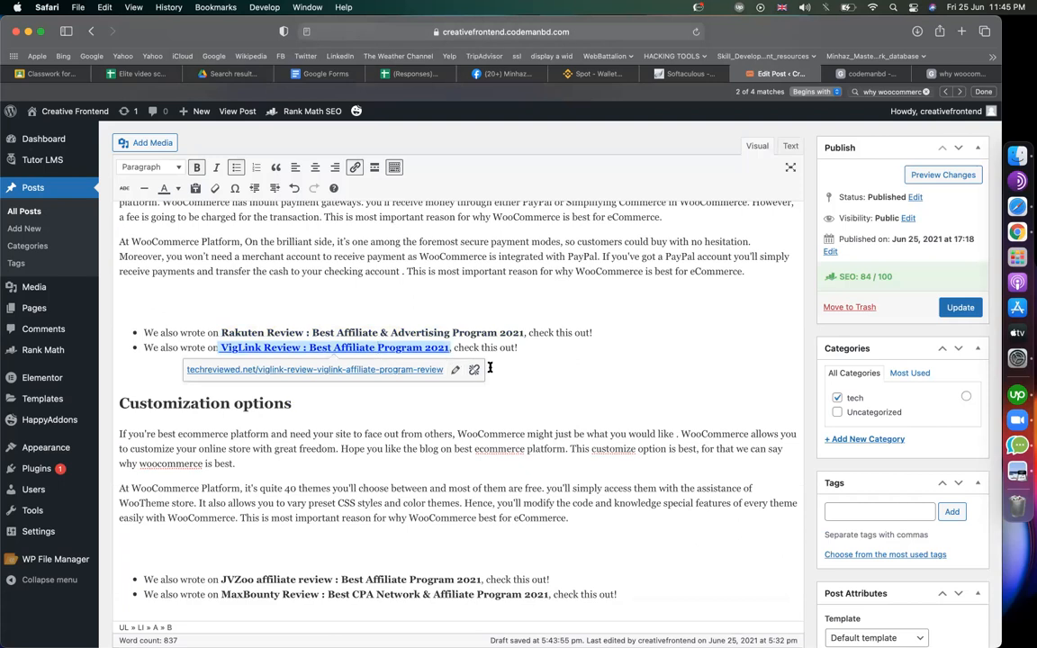
pyautogui.click(472, 370)
# - Remove the hyperlinks from the Avantlink affiliate program and Best free ecommerce platform ecwid list items, keeping their text
pyautogui.scroll(1, 472, 375)
pyautogui.scroll(6, 472, 375)
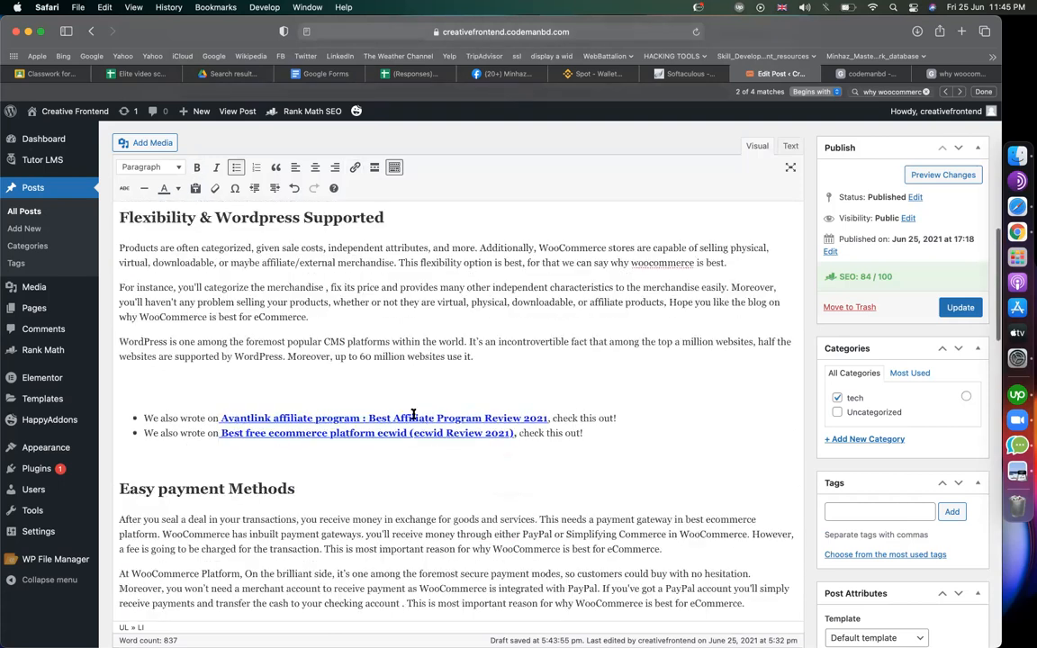
pyautogui.click(417, 418)
pyautogui.click(510, 444)
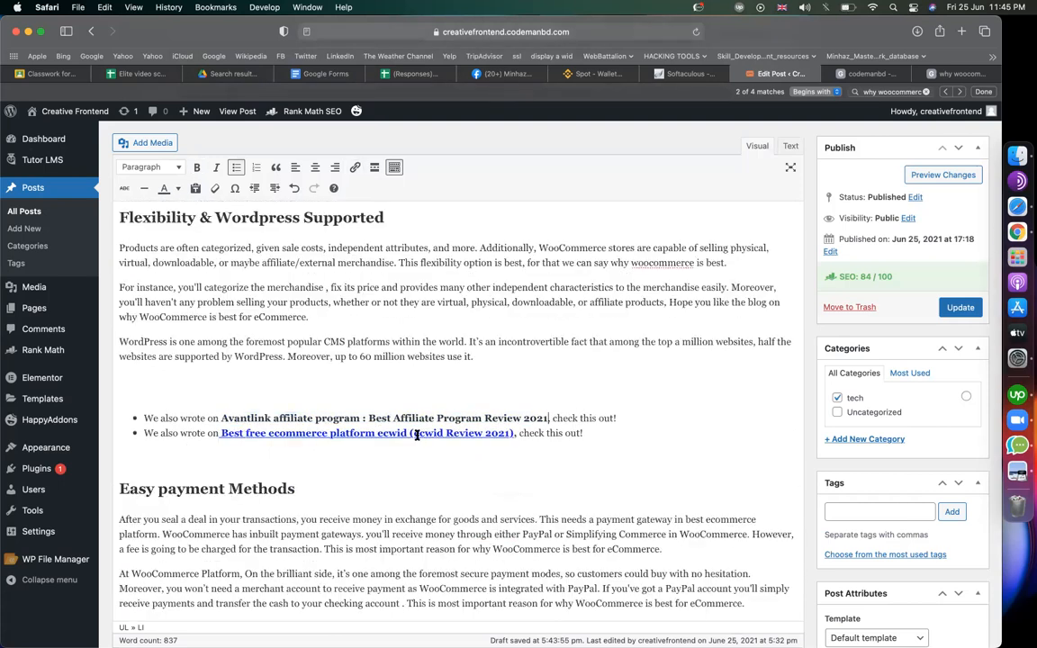
pyautogui.click(412, 433)
pyautogui.click(508, 456)
# - Remove the hyperlink from "marketing & seo tools review" above Flexibility & Wordpress Supported, keeping its text
pyautogui.scroll(8, 555, 469)
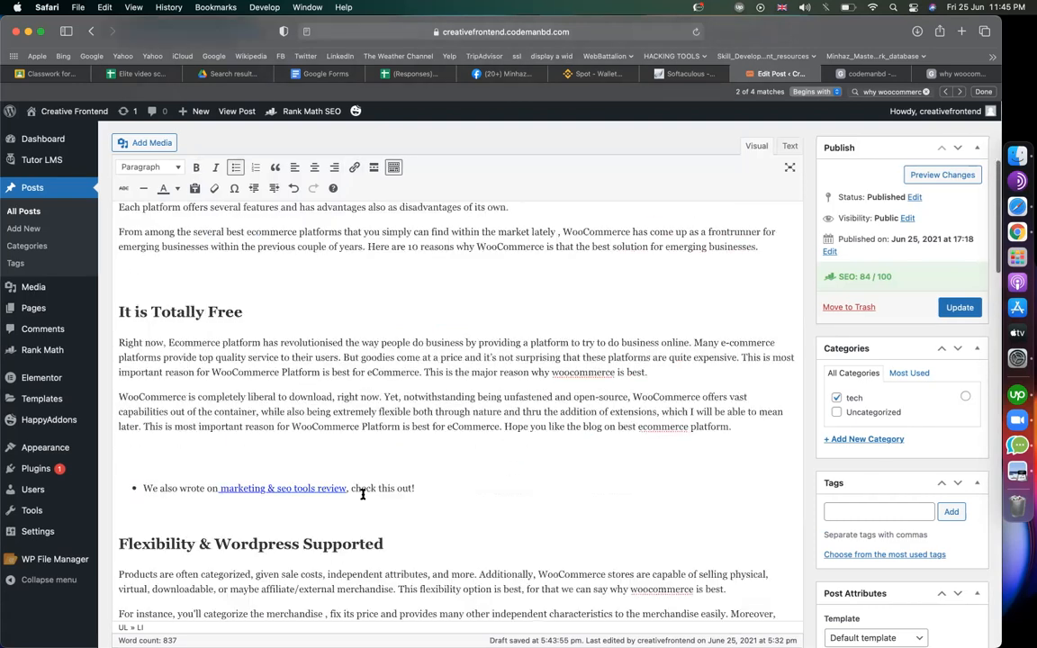
pyautogui.click(303, 543)
pyautogui.click(396, 566)
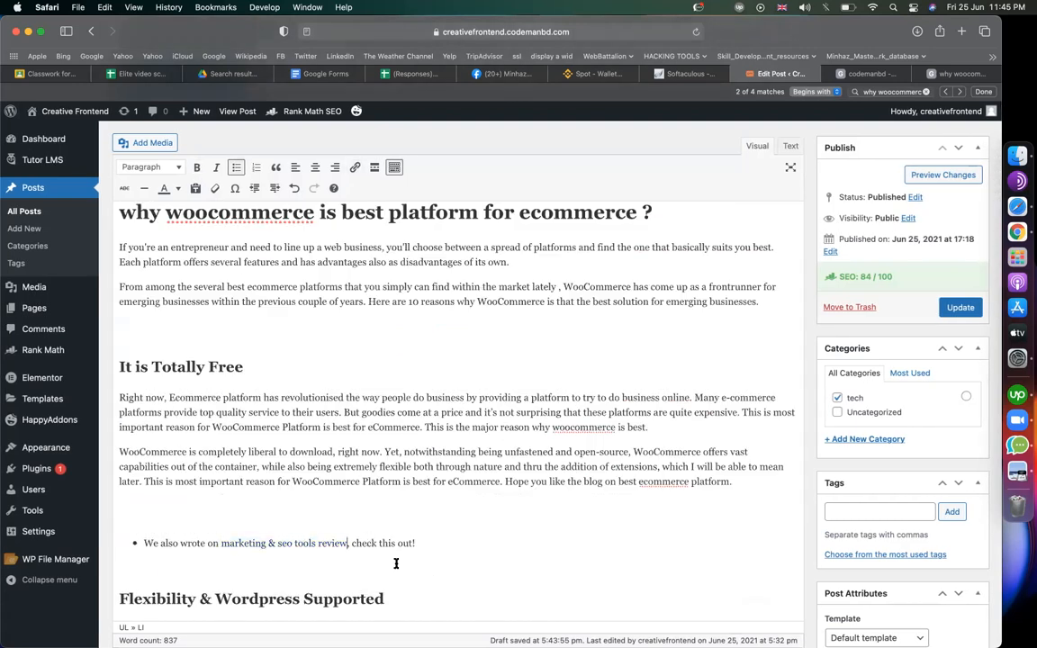
# - Examine the internal and external link checks under Rank Math's Additional section and the post's SEO score
pyautogui.scroll(-2, 556, 506)
pyautogui.scroll(-20, 556, 505)
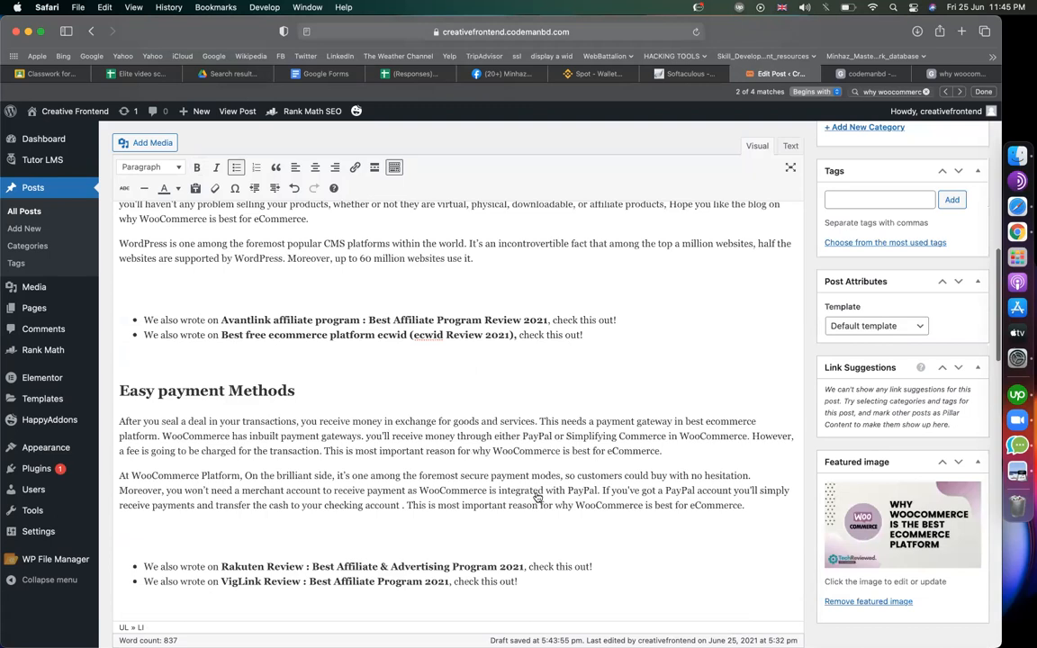
pyautogui.scroll(-2, 248, 512)
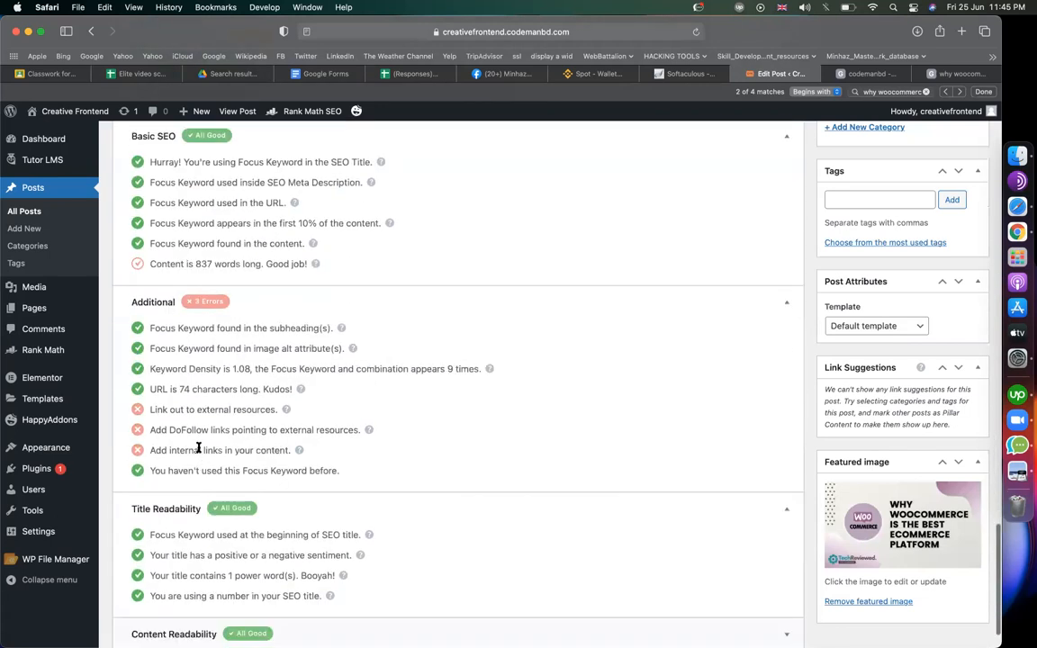
pyautogui.moveTo(176, 450); pyautogui.dragTo(233, 451)
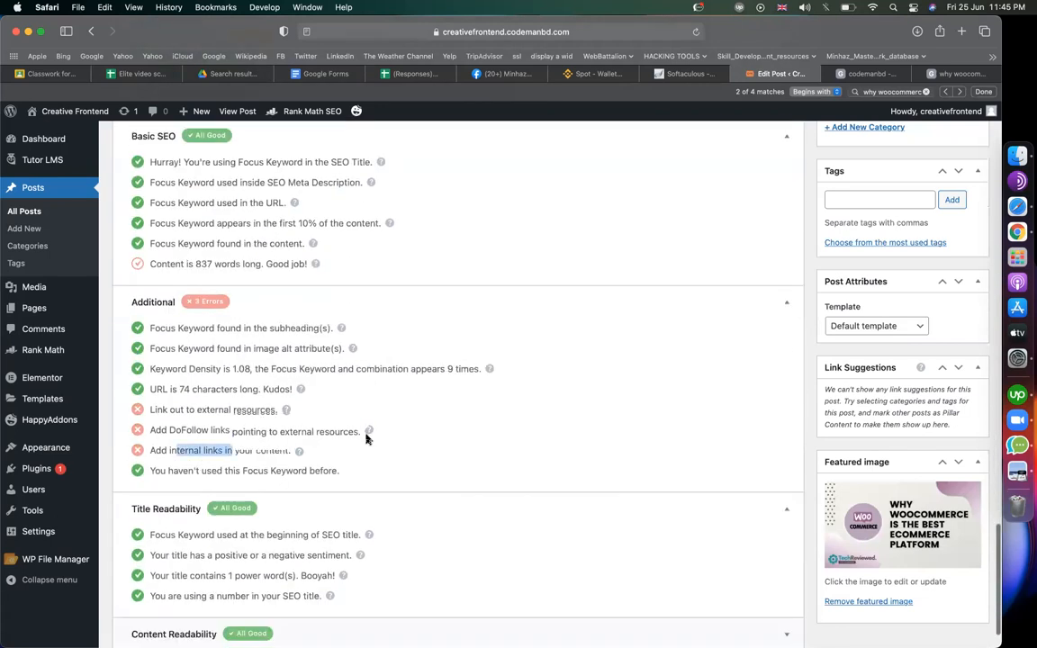
pyautogui.scroll(5, 360, 441)
pyautogui.scroll(20, 366, 439)
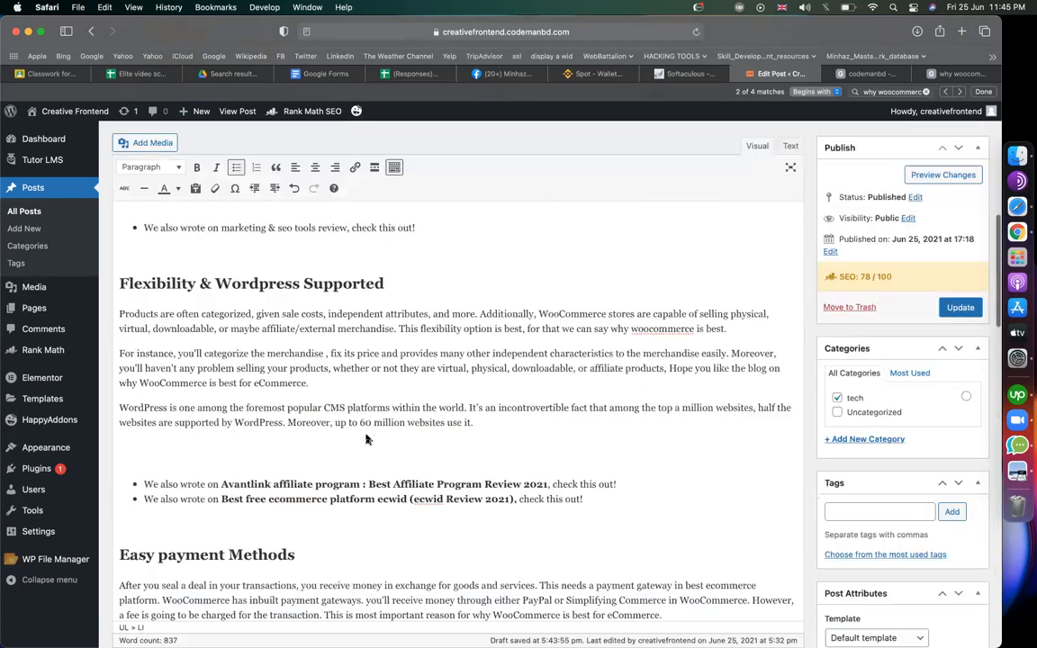
# - Add a new paragraph reading "There are more blogs on woocommerce here" at the end of the Conclusion, leaving a blank line before it
pyautogui.scroll(-5, 366, 439)
pyautogui.scroll(-10, 367, 438)
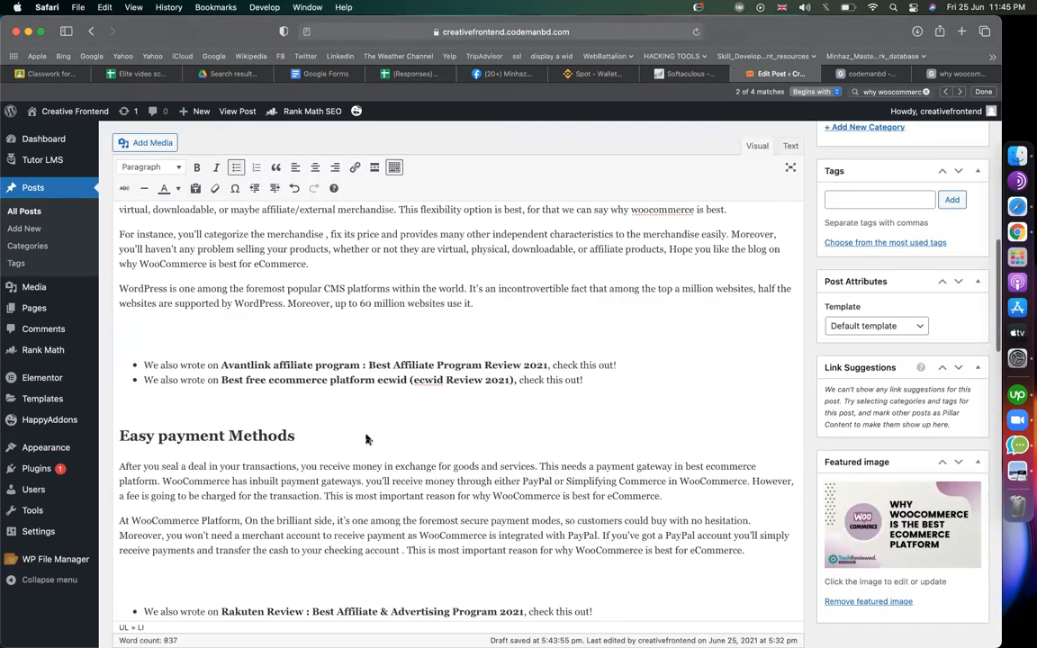
pyautogui.scroll(-8, 366, 436)
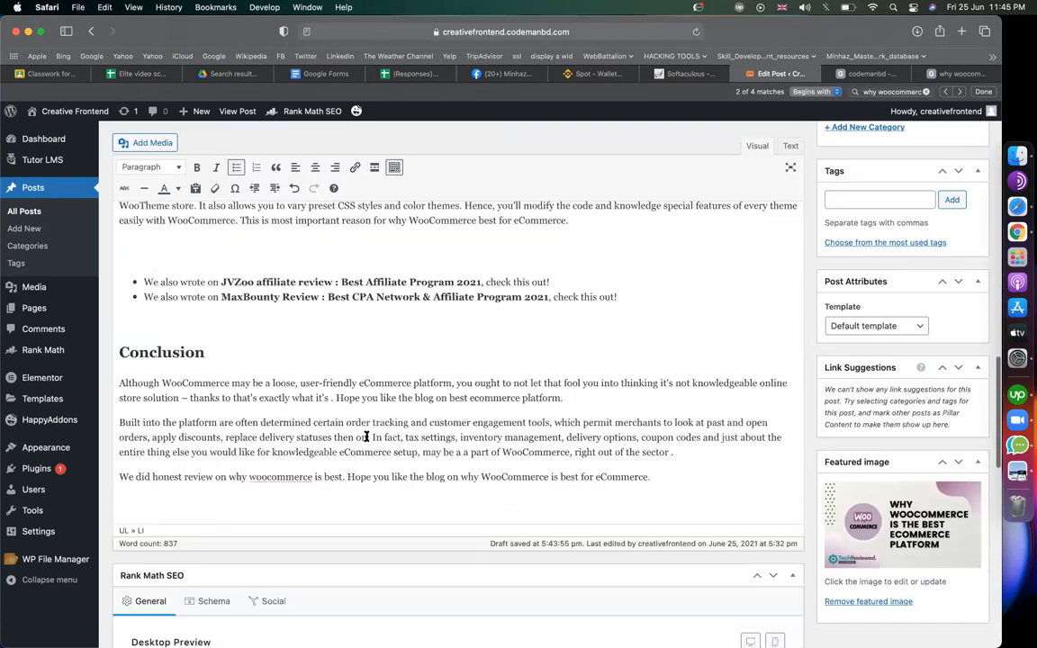
pyautogui.click(627, 480)
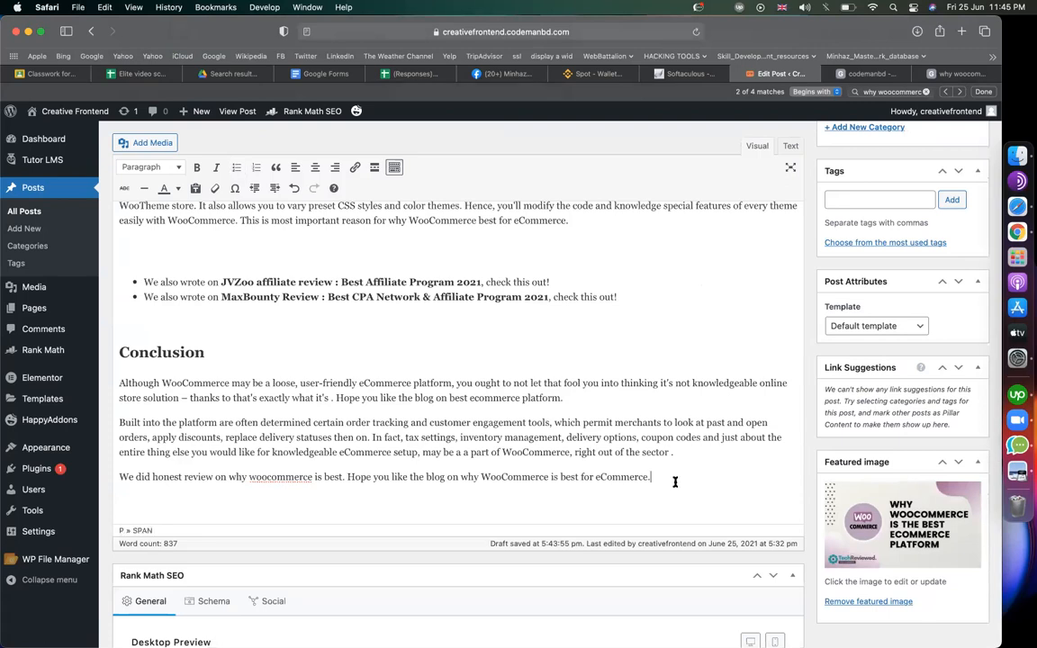
pyautogui.press('Return')
pyautogui.press('Return')
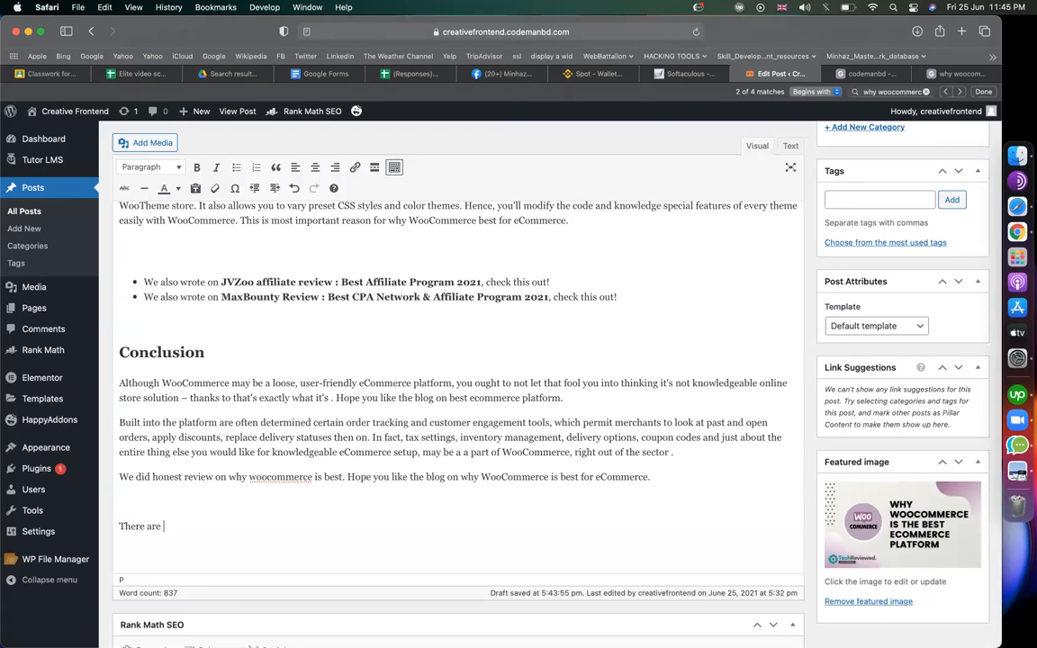
pyautogui.write('There are more blogs ')
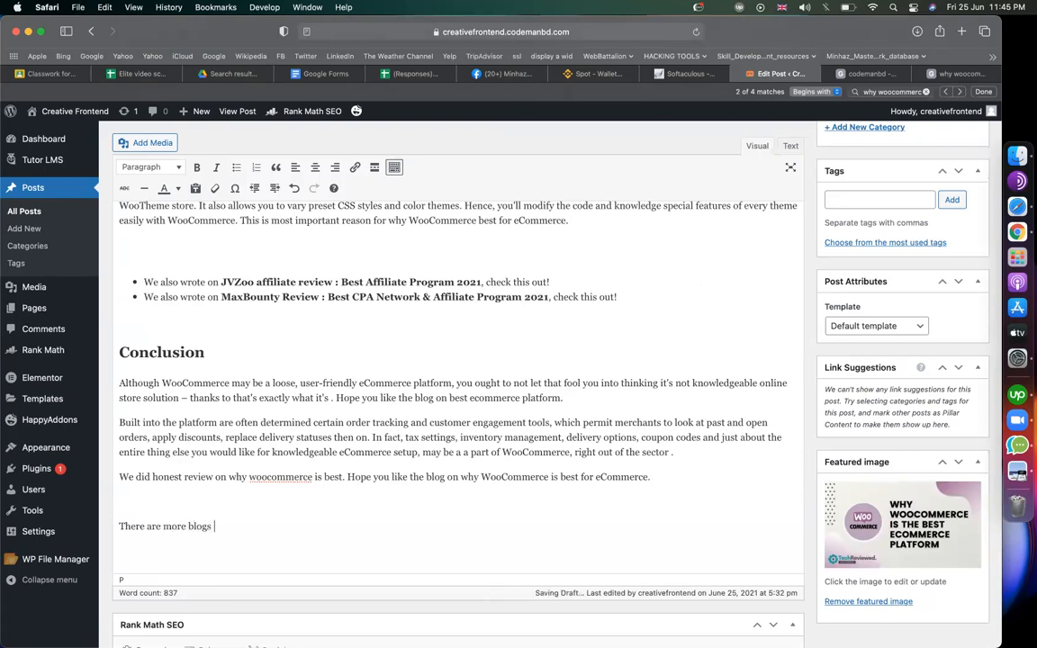
pyautogui.write('on woocommerce here.')
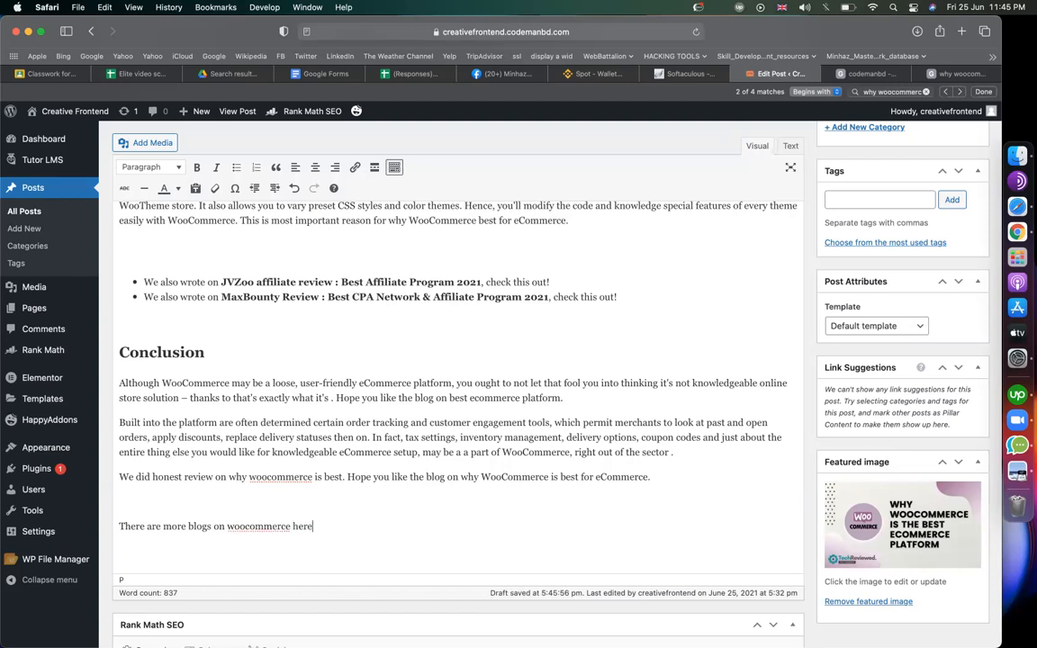
# - Load the codemanbd.com home page in the browser tab holding the codemanbd Google search results
pyautogui.click(864, 72)
pyautogui.click(529, 35)
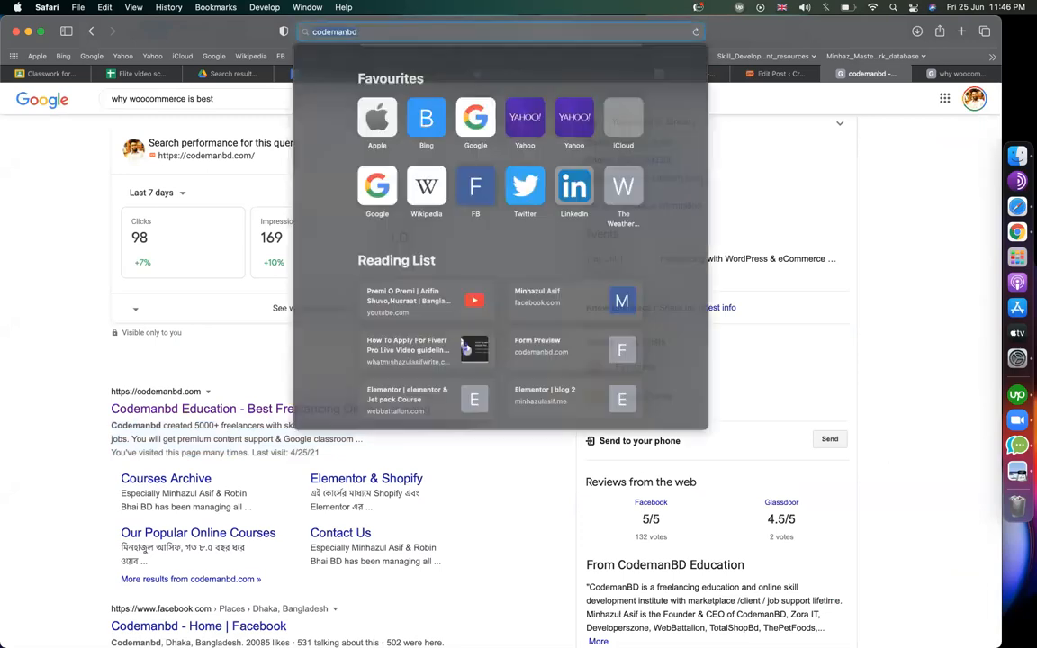
pyautogui.write('codemanbd.com:2083/')
pyautogui.press('BackSpace')
pyautogui.press('BackSpace')
pyautogui.press('BackSpace')
pyautogui.press('BackSpace')
pyautogui.press('BackSpace')
pyautogui.press('BackSpace')
pyautogui.press('BackSpace')
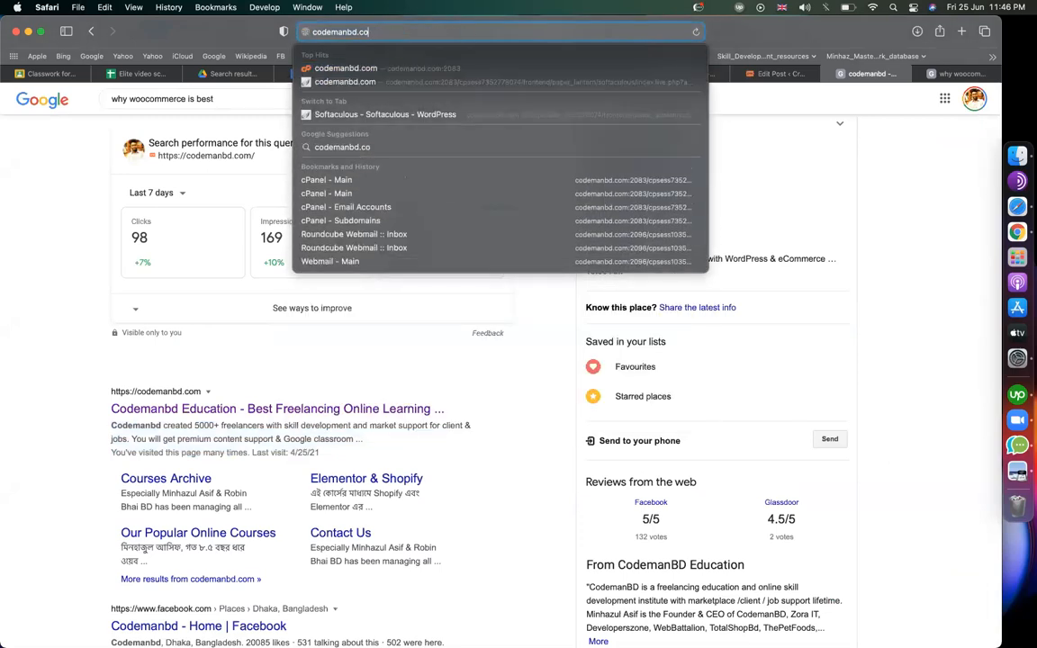
pyautogui.write('m')
pyautogui.press('Return')
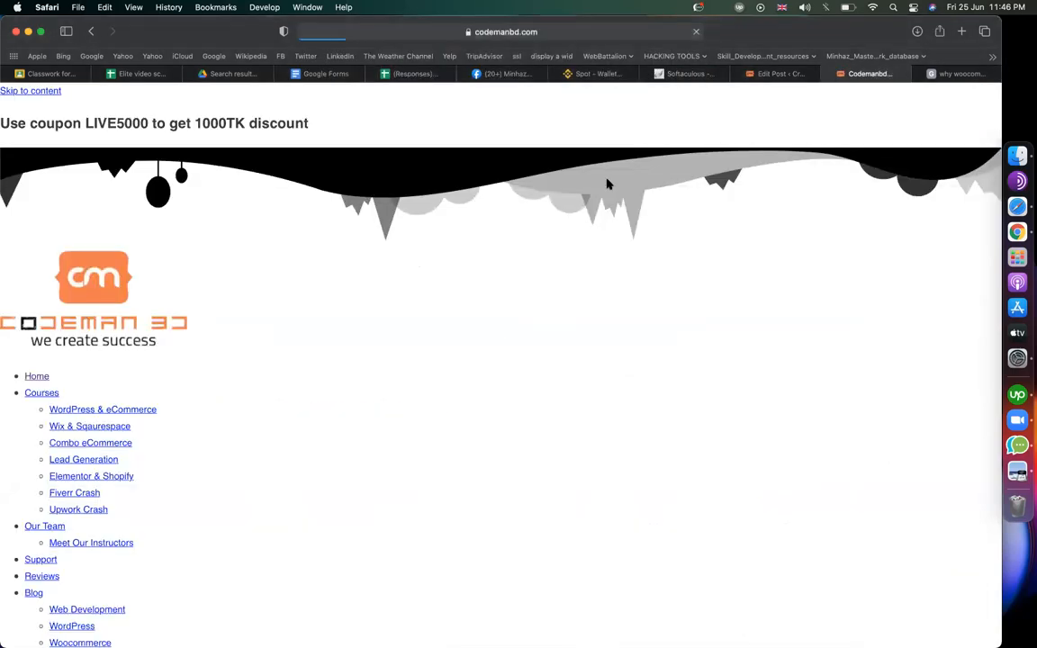
pyautogui.click(521, 115)
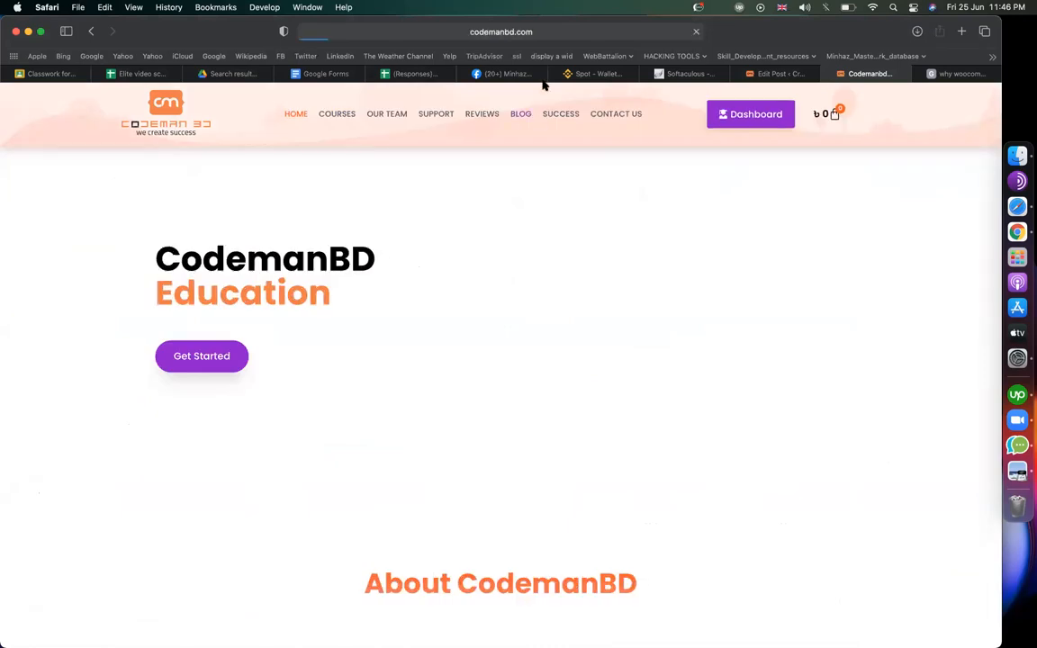
pyautogui.click(552, 34)
pyautogui.press('super+c')
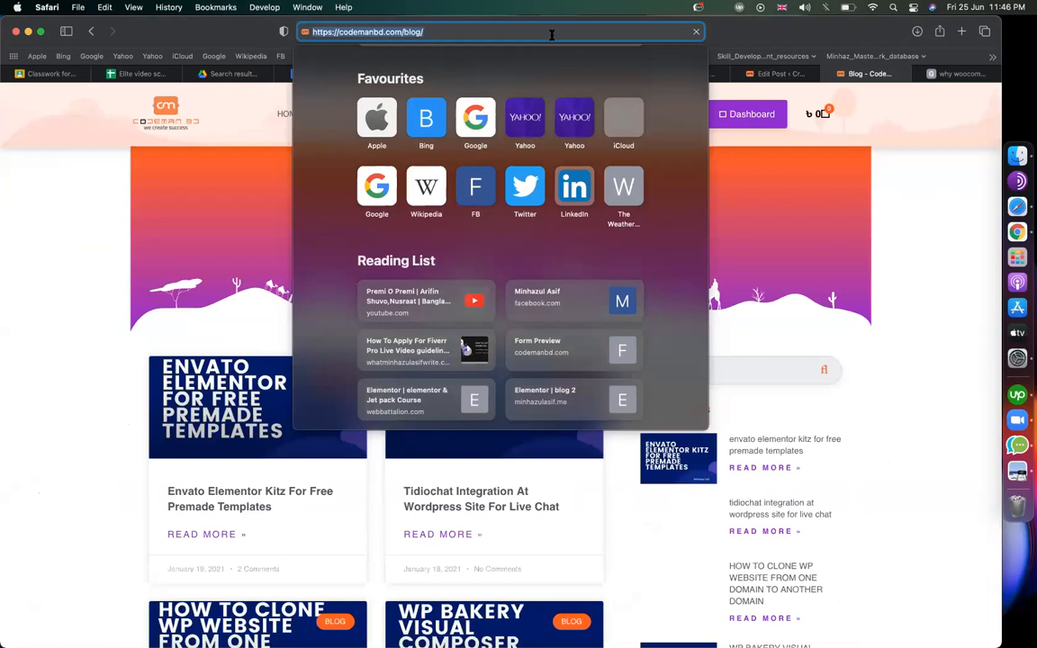
pyautogui.press('BackSpace')
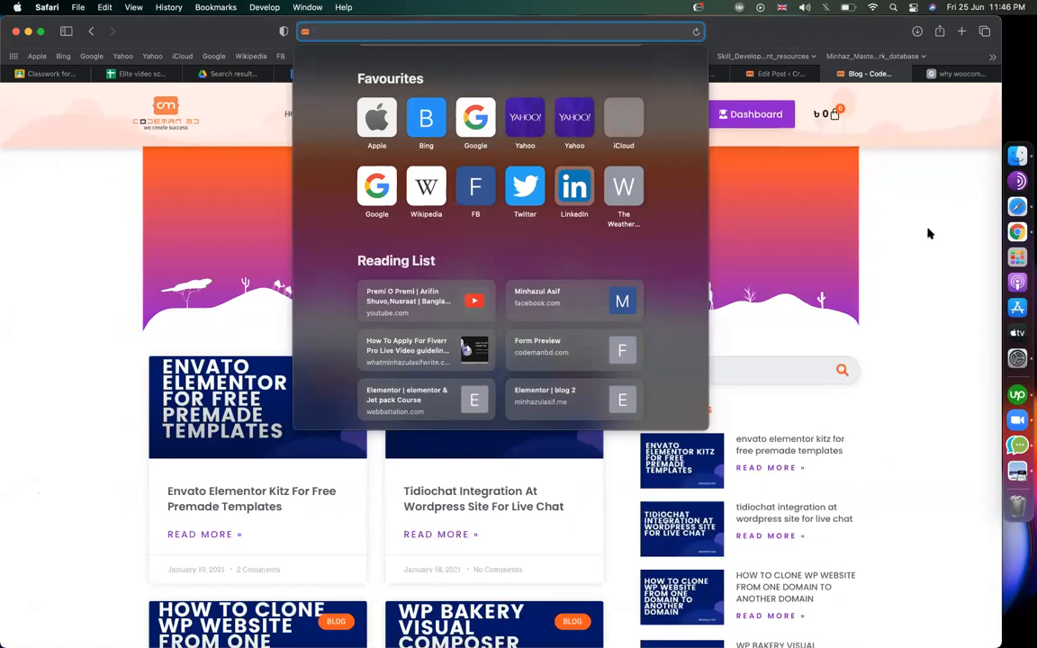
pyautogui.click(930, 234)
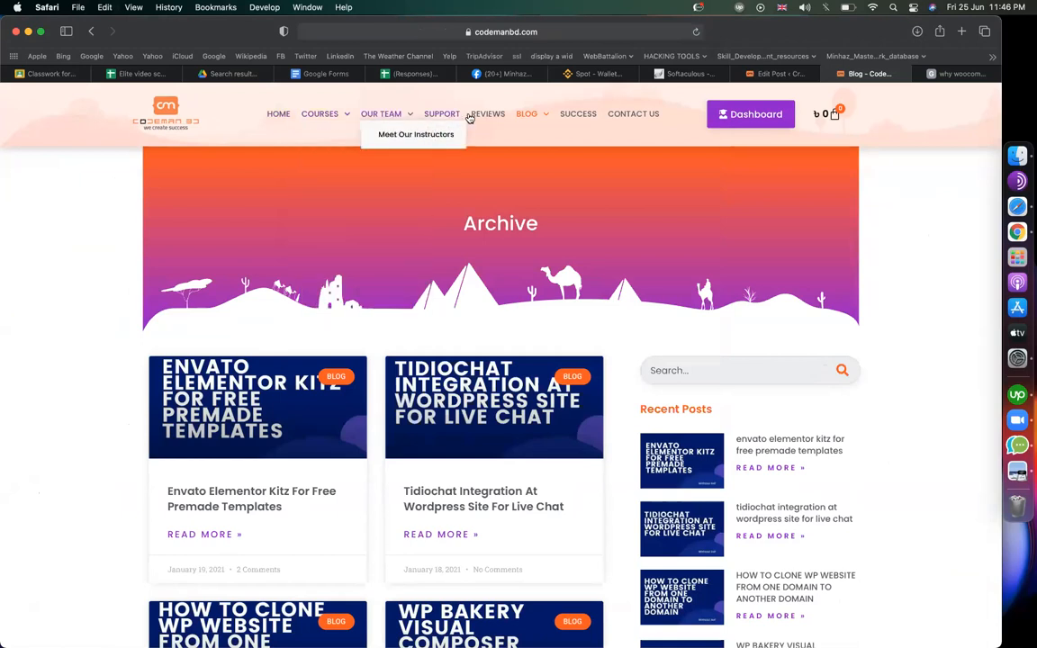
pyautogui.click(780, 74)
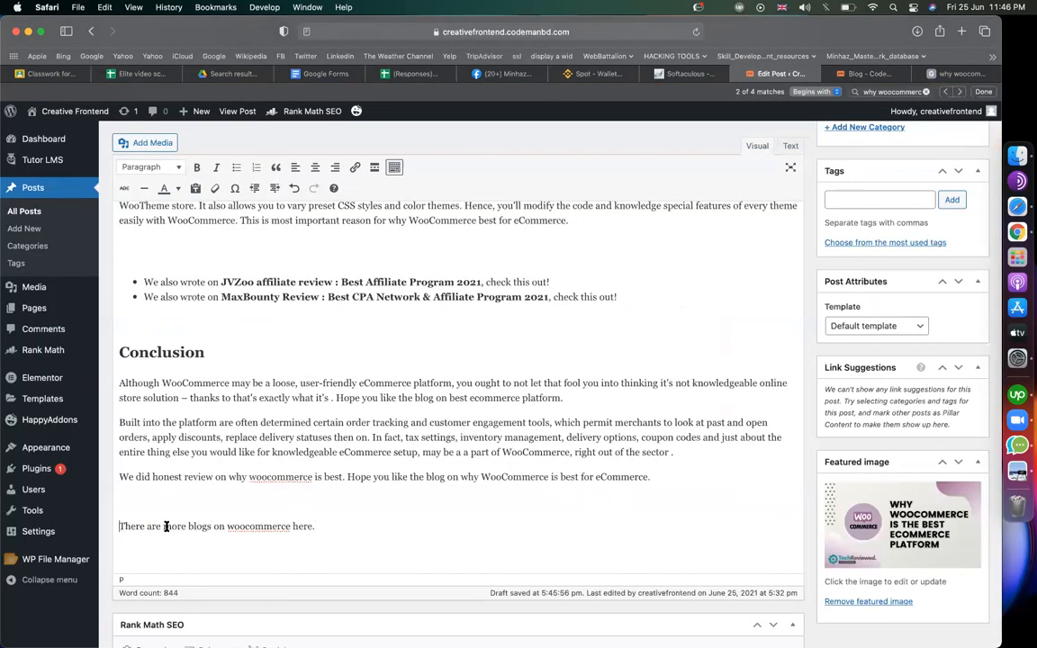
pyautogui.moveTo(166, 528); pyautogui.dragTo(271, 531)
pyautogui.doubleClick(302, 526)
pyautogui.click(355, 168)
pyautogui.press('super+v')
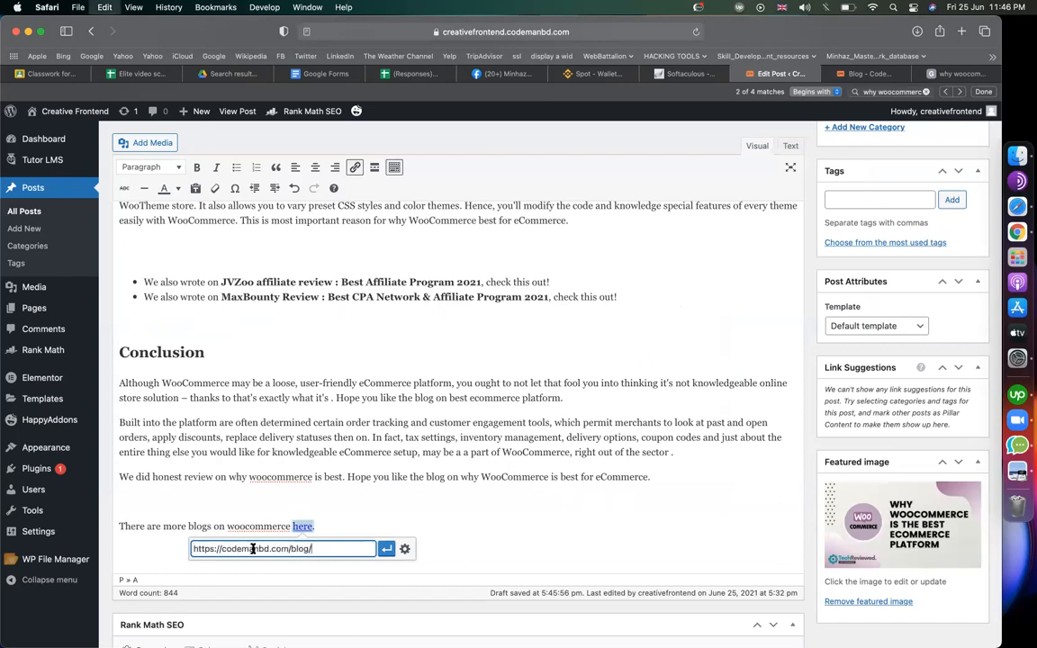
pyautogui.click(405, 550)
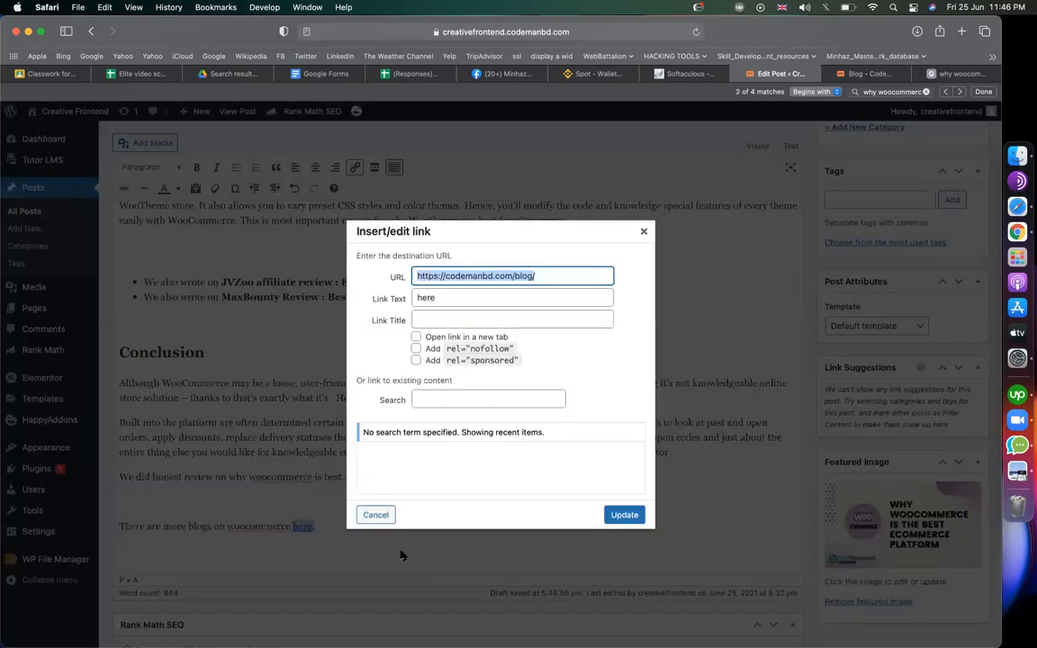
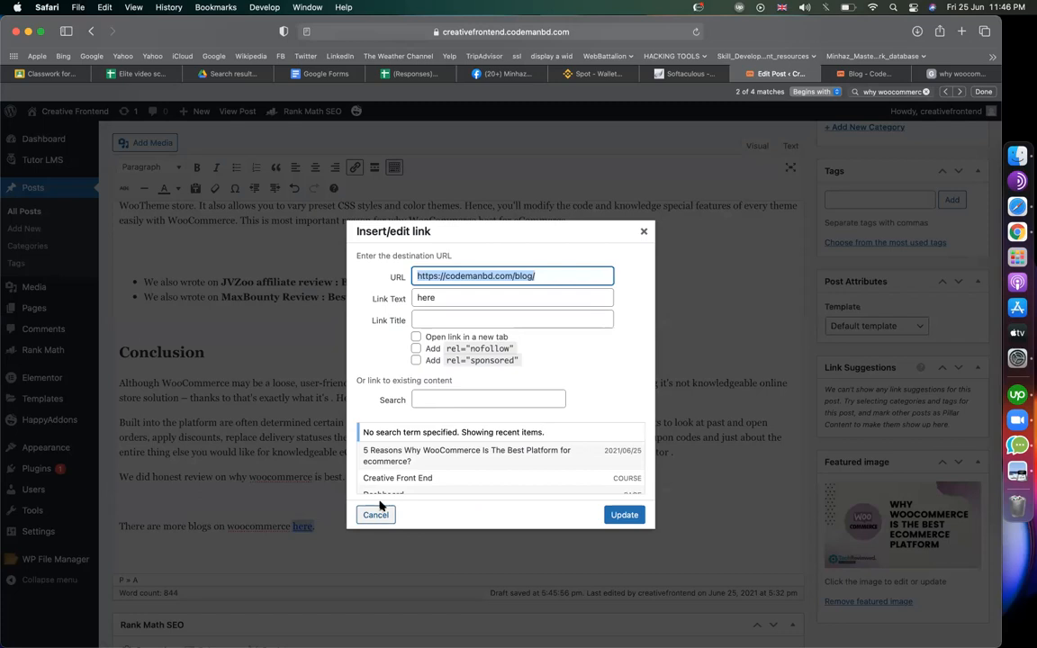
pyautogui.click(417, 338)
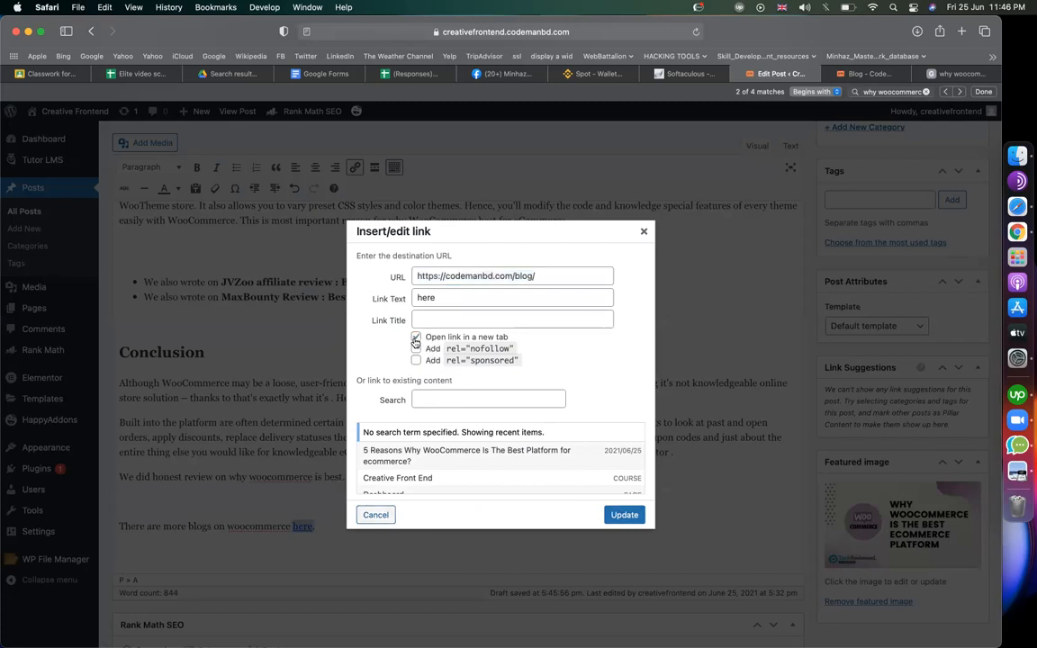
pyautogui.click(622, 517)
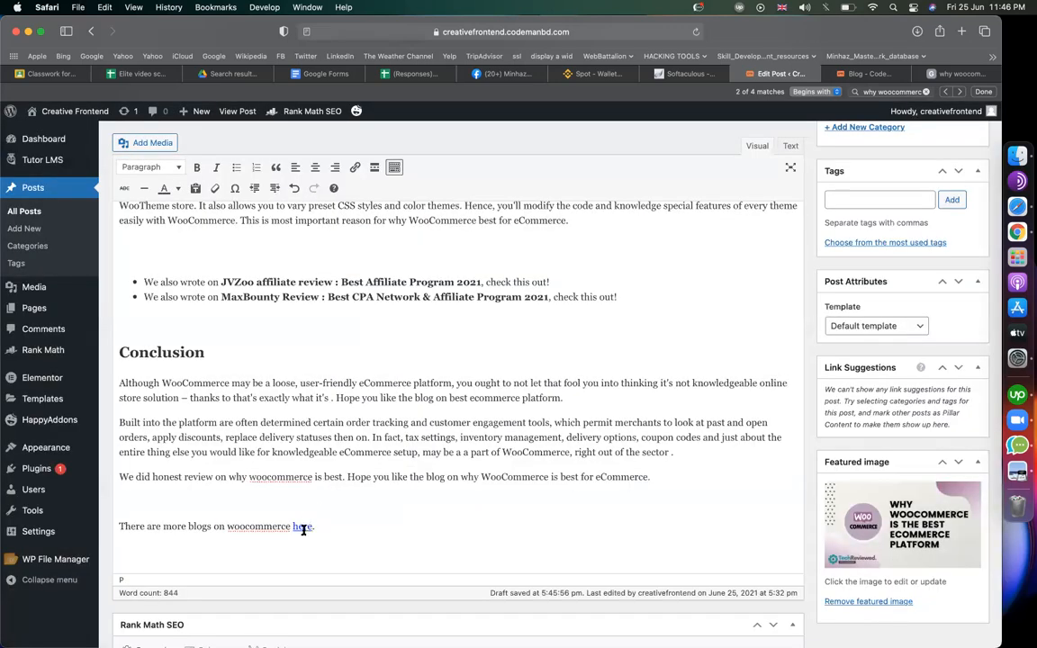
# - Open the Envato Elementor Kitz post on the CodemanBD blog, visit the Ultimate Membership Pro link in its comments, and return to the post
pyautogui.click(864, 73)
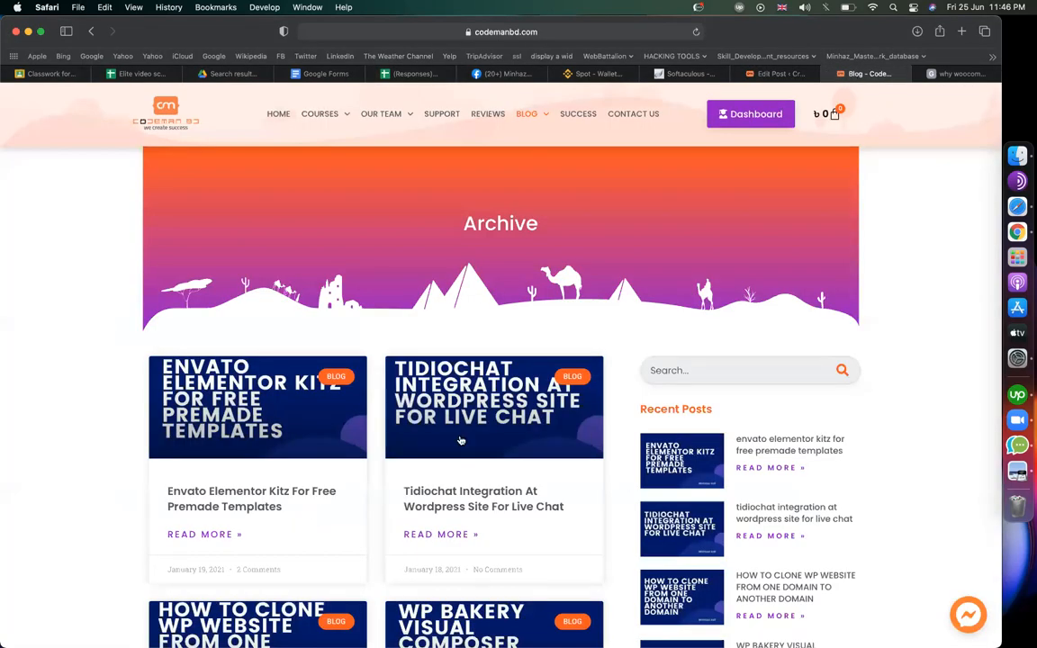
pyautogui.scroll(-4, 461, 440)
pyautogui.click(194, 334)
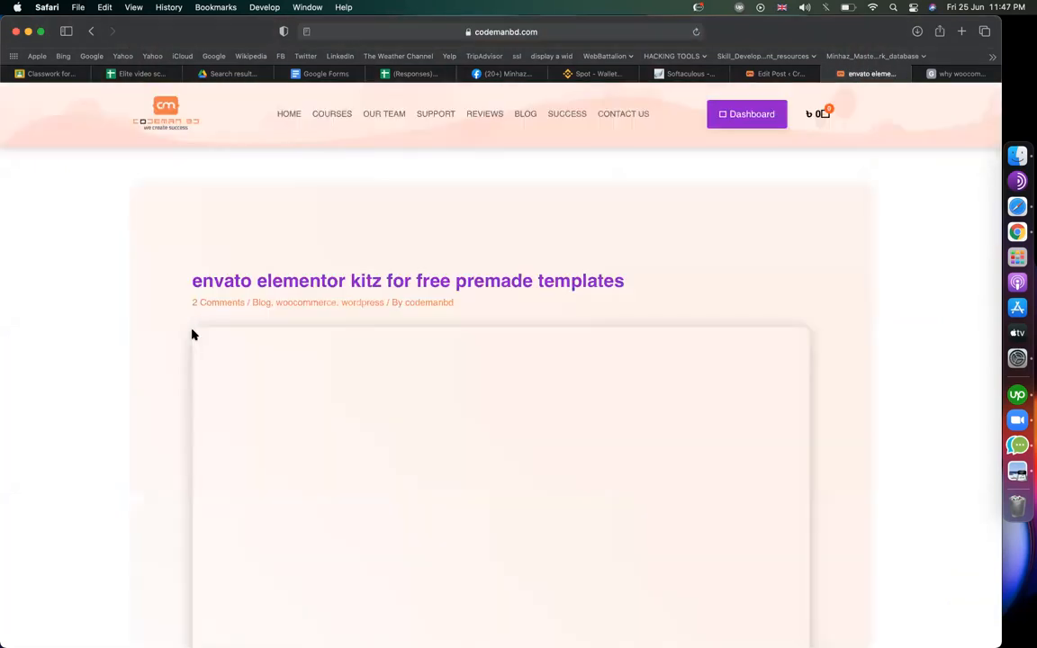
pyautogui.scroll(-10, 665, 361)
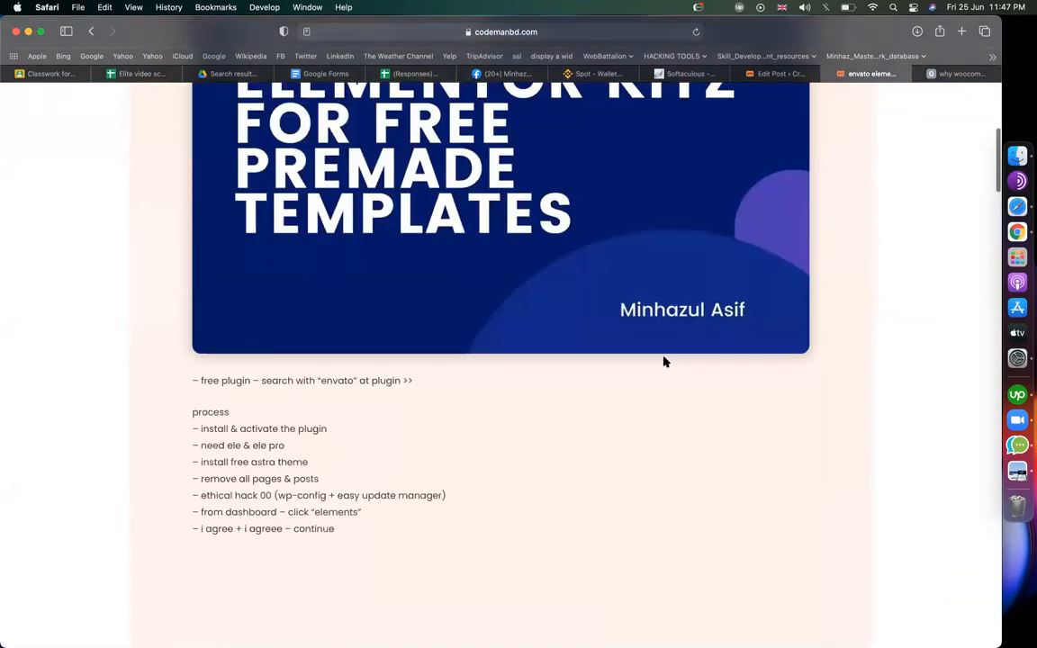
pyautogui.scroll(-20, 664, 362)
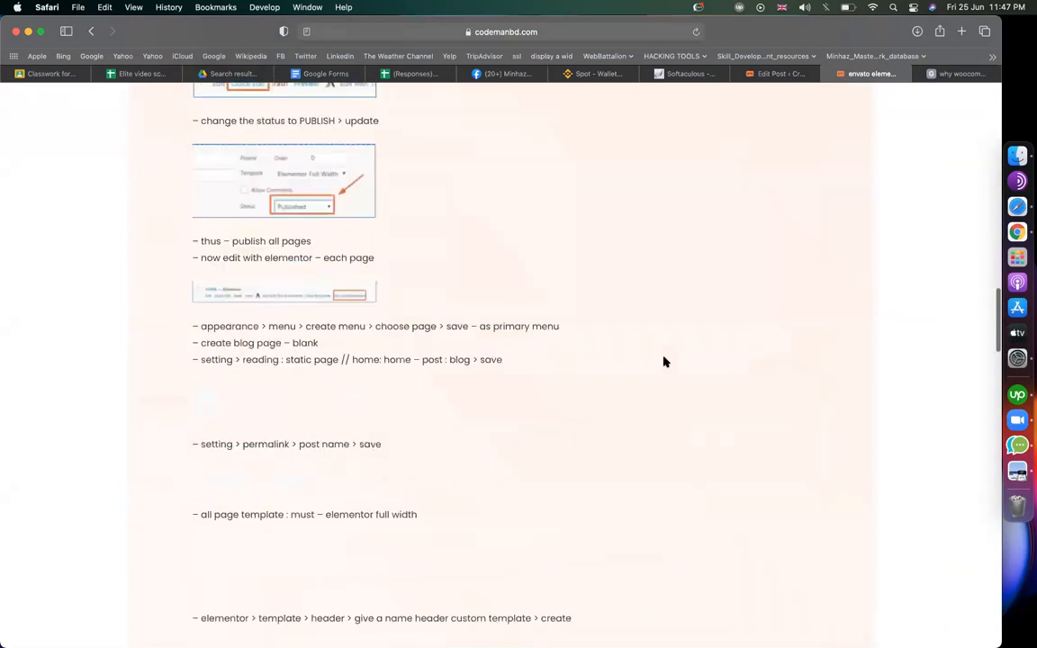
pyautogui.scroll(10, 664, 361)
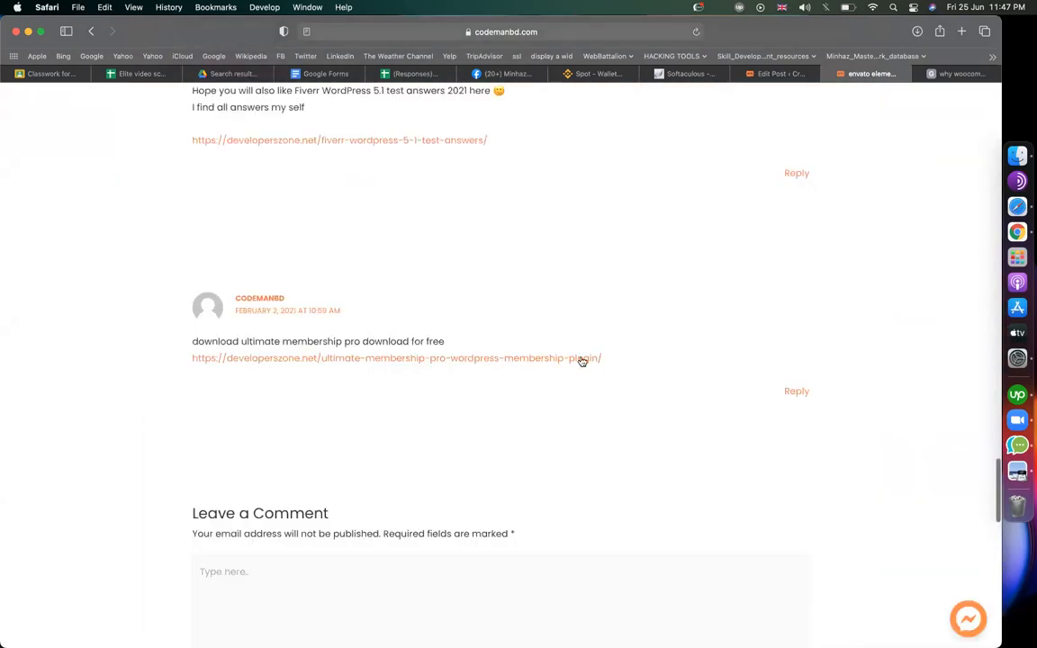
pyautogui.click(503, 359)
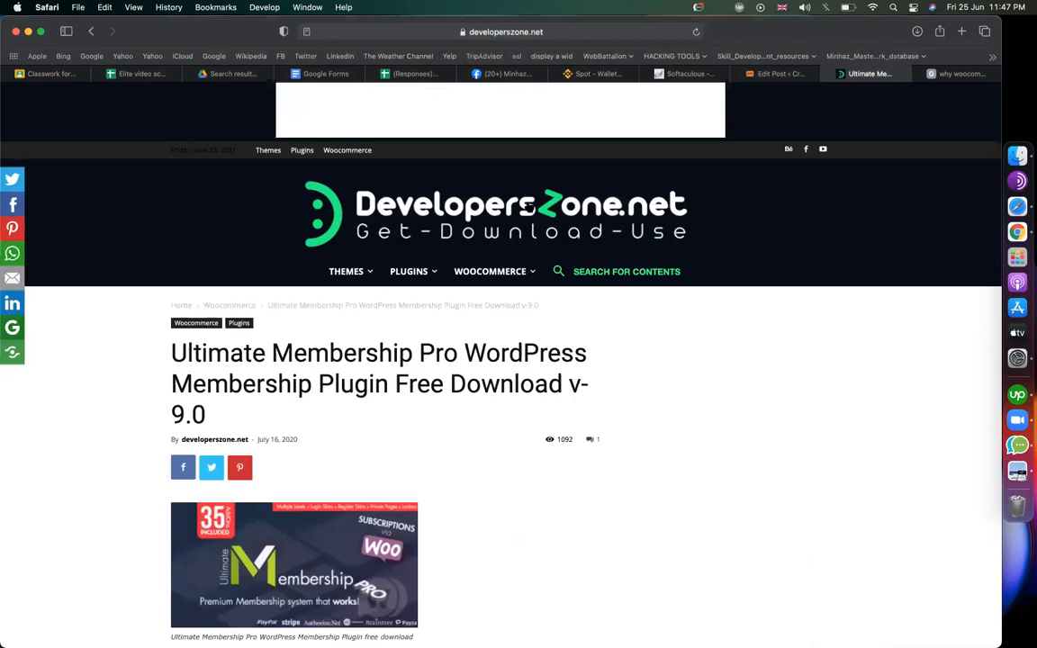
pyautogui.click(92, 32)
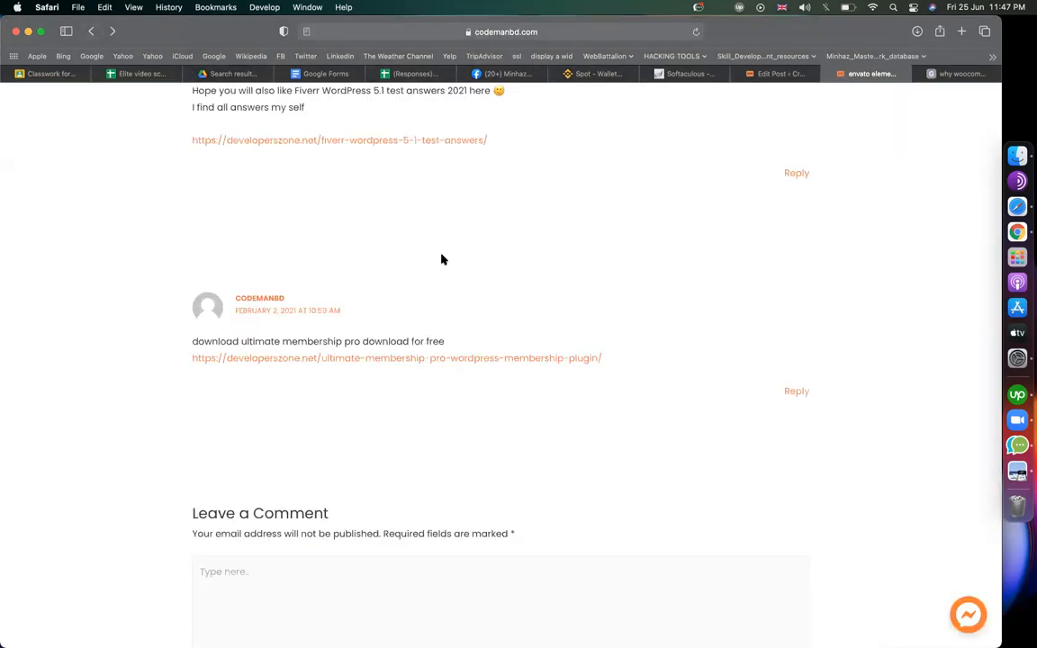
# - Examine the Envato Elementor Kitz post's content and the opening options of the Fiverr WordPress test answers link in its comments
pyautogui.scroll(10, 441, 260)
pyautogui.scroll(15, 441, 260)
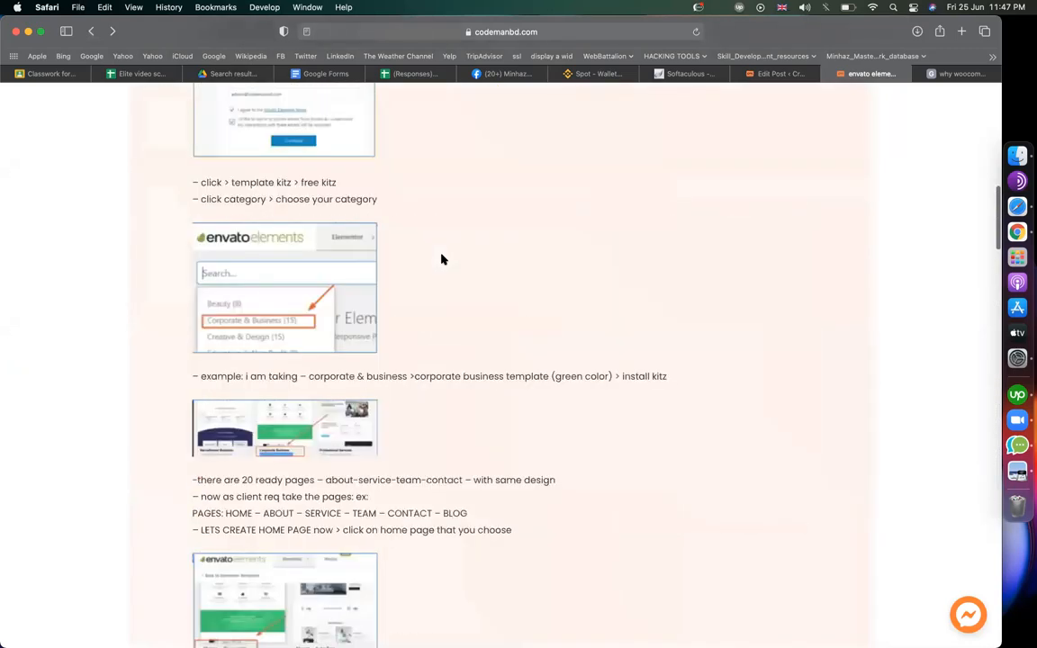
pyautogui.scroll(-5, 859, 322)
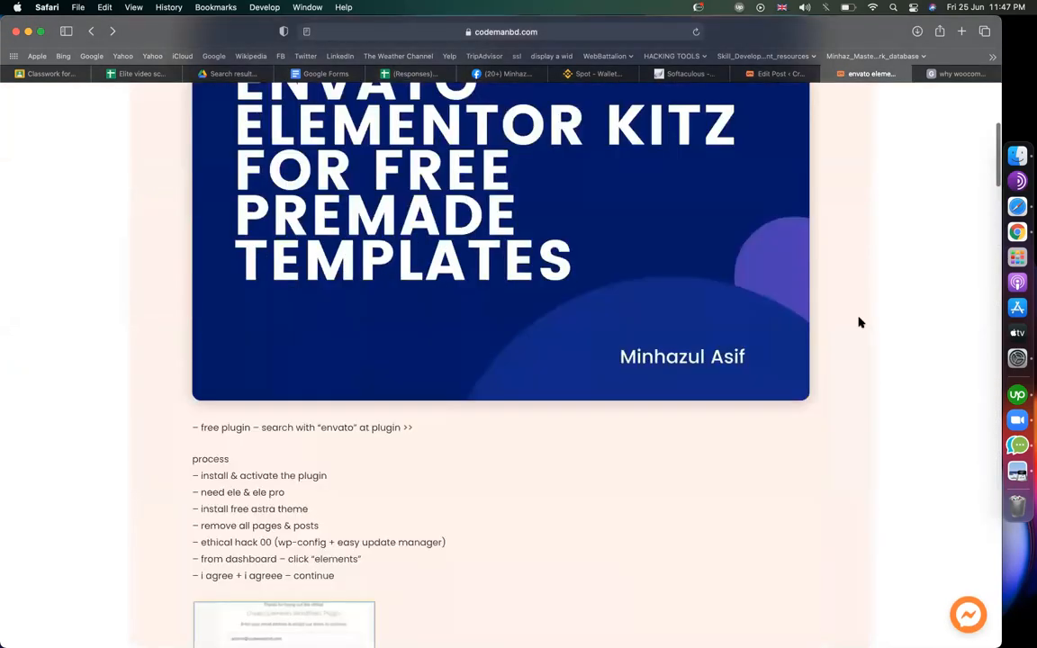
pyautogui.scroll(1, 859, 322)
pyautogui.scroll(-6, 859, 323)
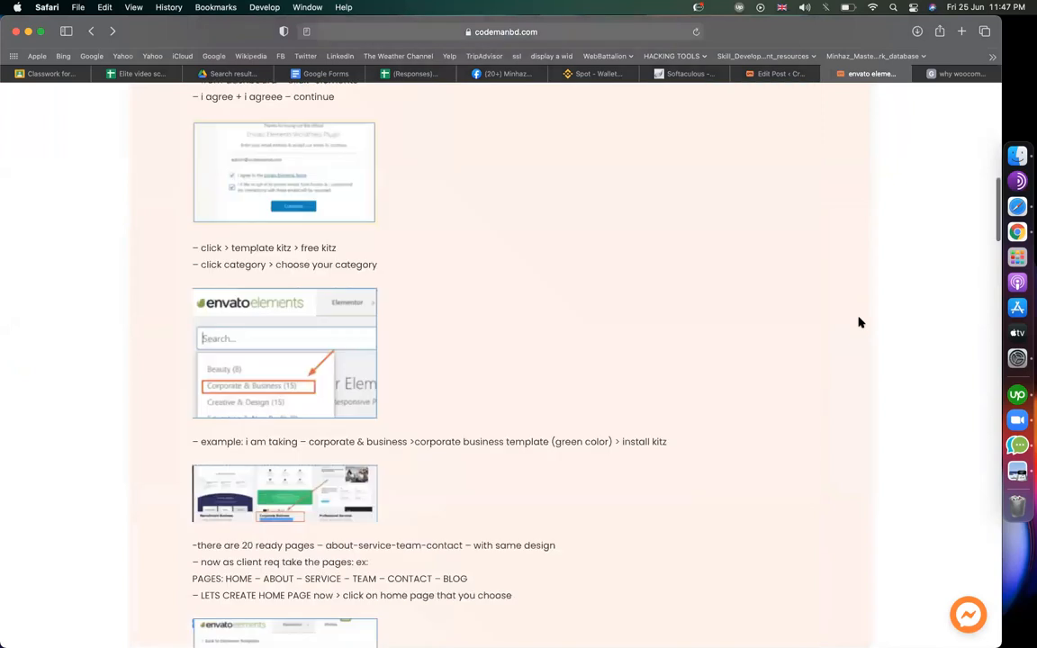
pyautogui.scroll(10, 766, 218)
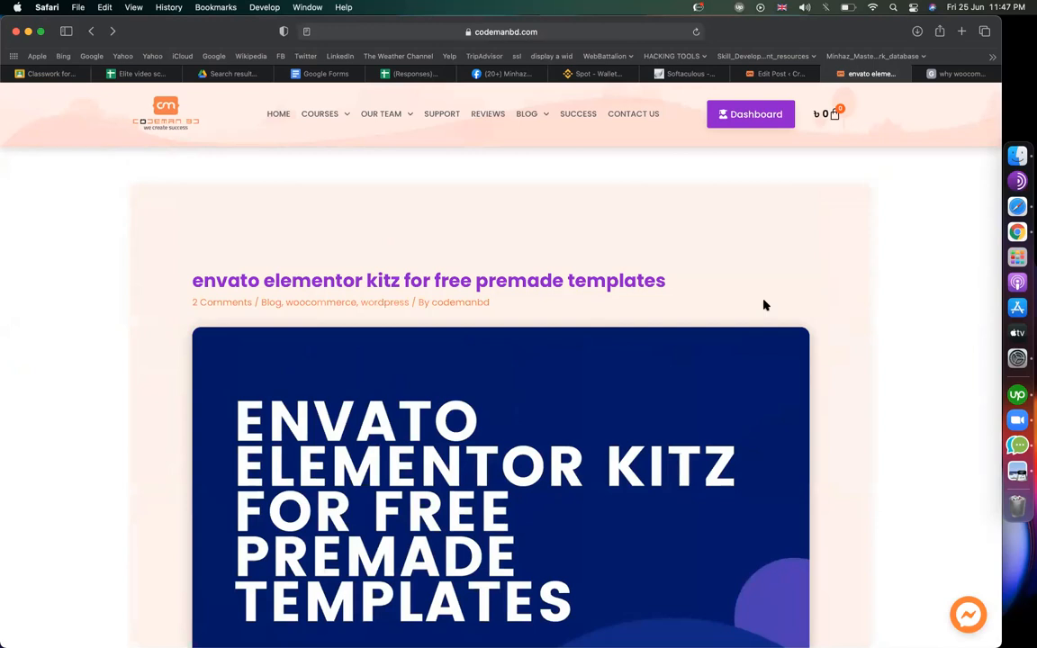
pyautogui.scroll(-15, 592, 397)
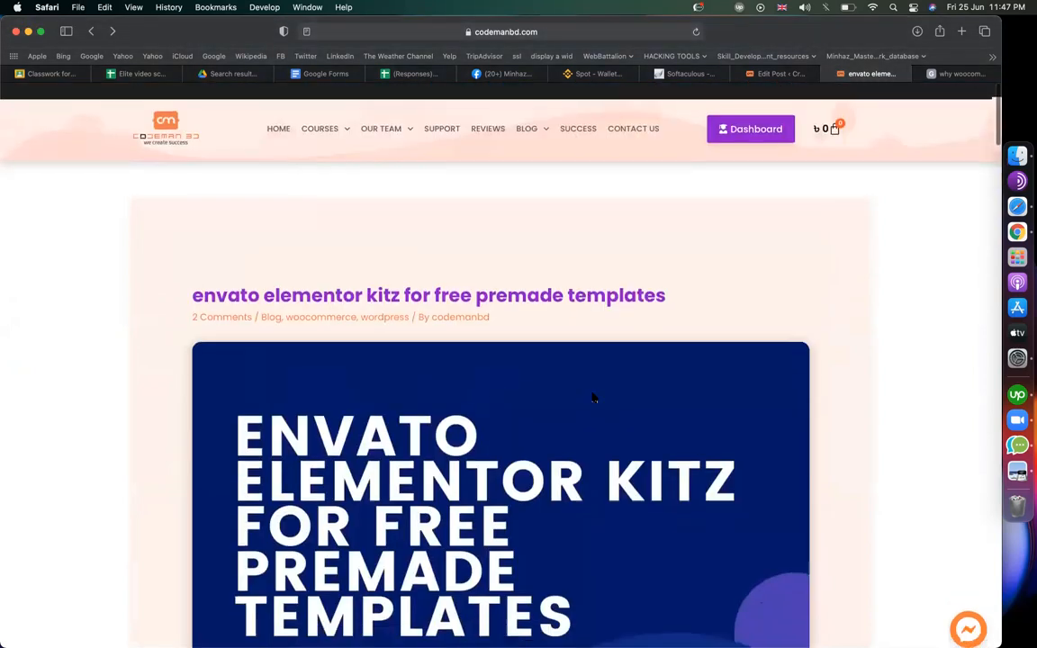
pyautogui.scroll(-20, 592, 397)
pyautogui.scroll(-20, 593, 397)
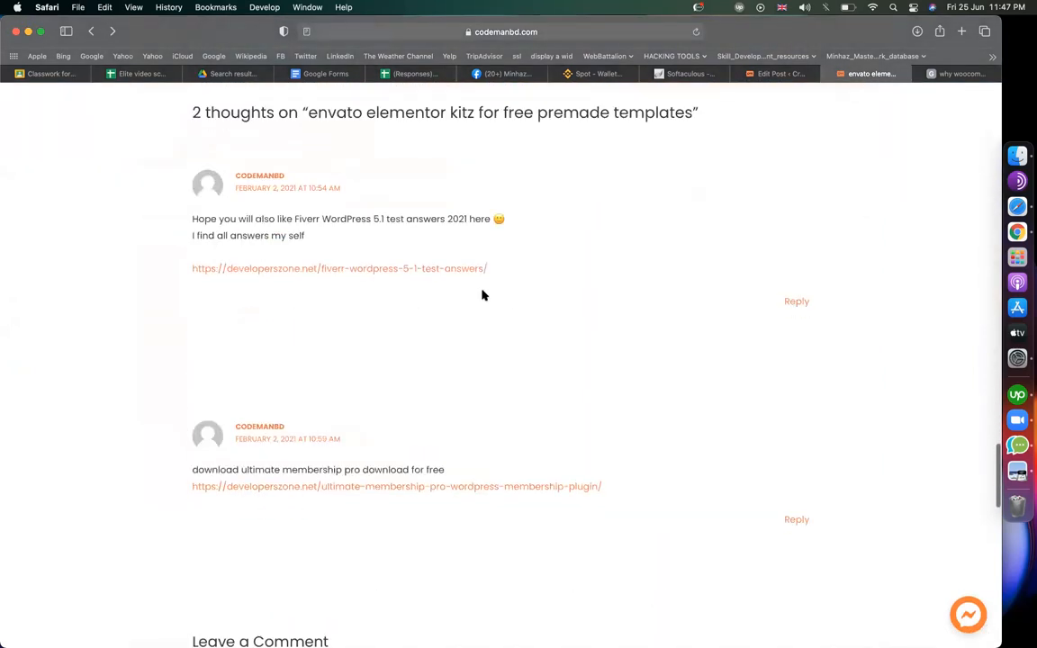
pyautogui.rightClick(452, 270)
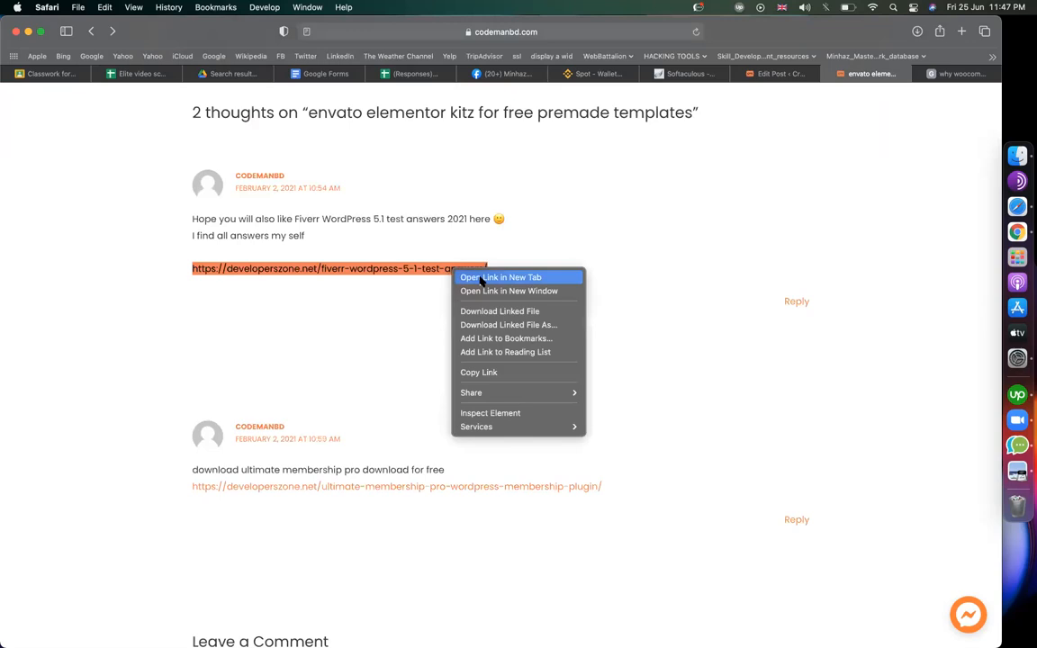
pyautogui.click(720, 237)
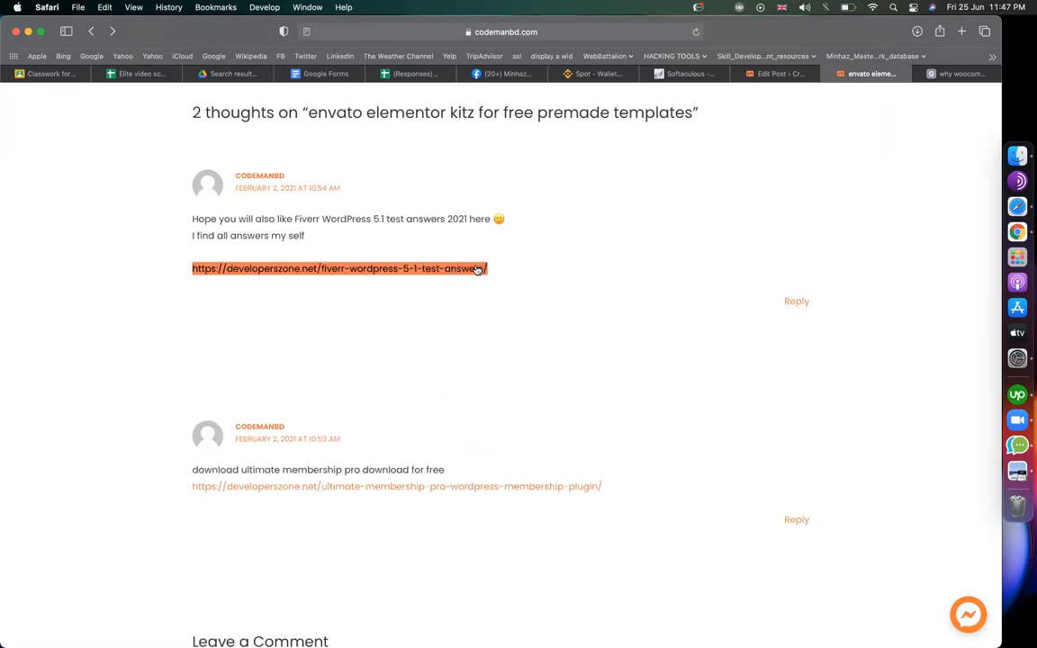
# - Return to the post editor and review the new-tab and rel options of the "here" link in the Conclusion
pyautogui.click(777, 73)
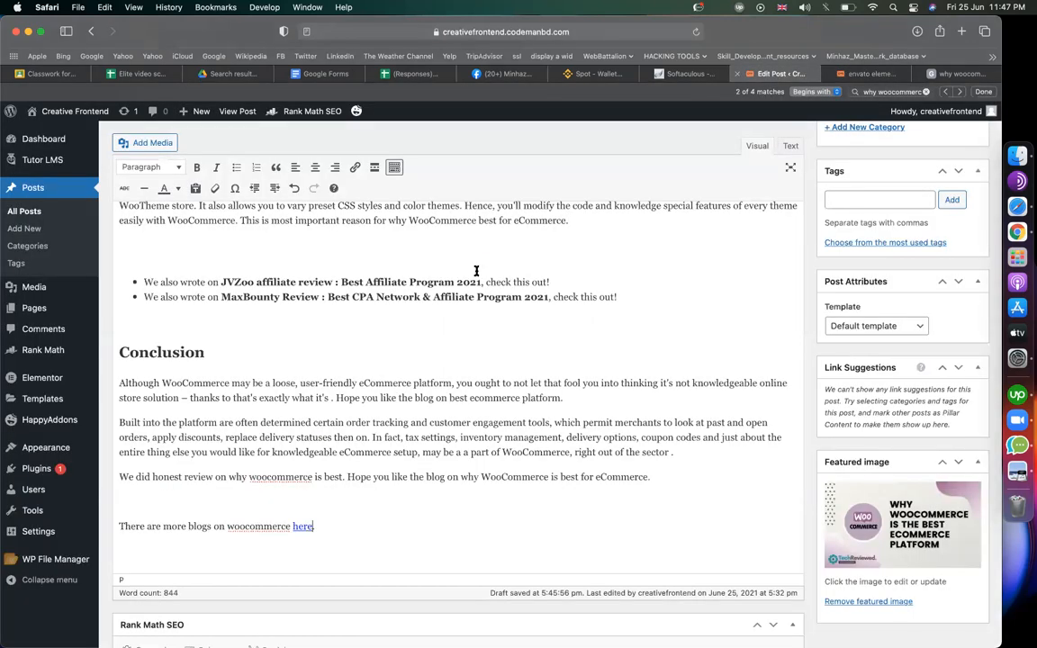
pyautogui.click(304, 526)
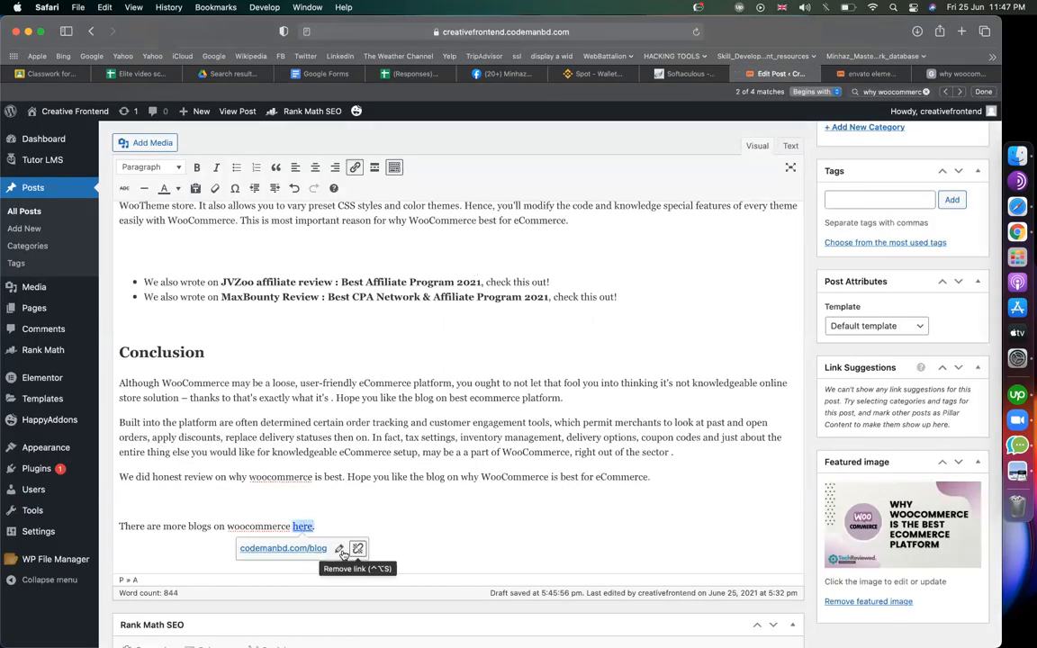
pyautogui.click(345, 546)
pyautogui.click(405, 550)
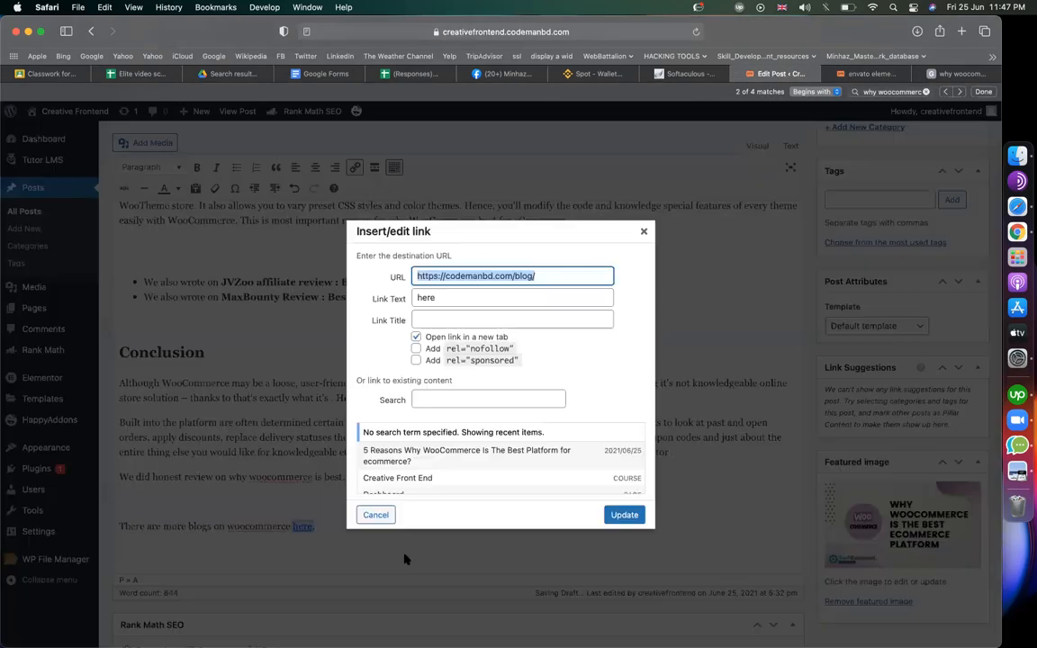
pyautogui.click(646, 233)
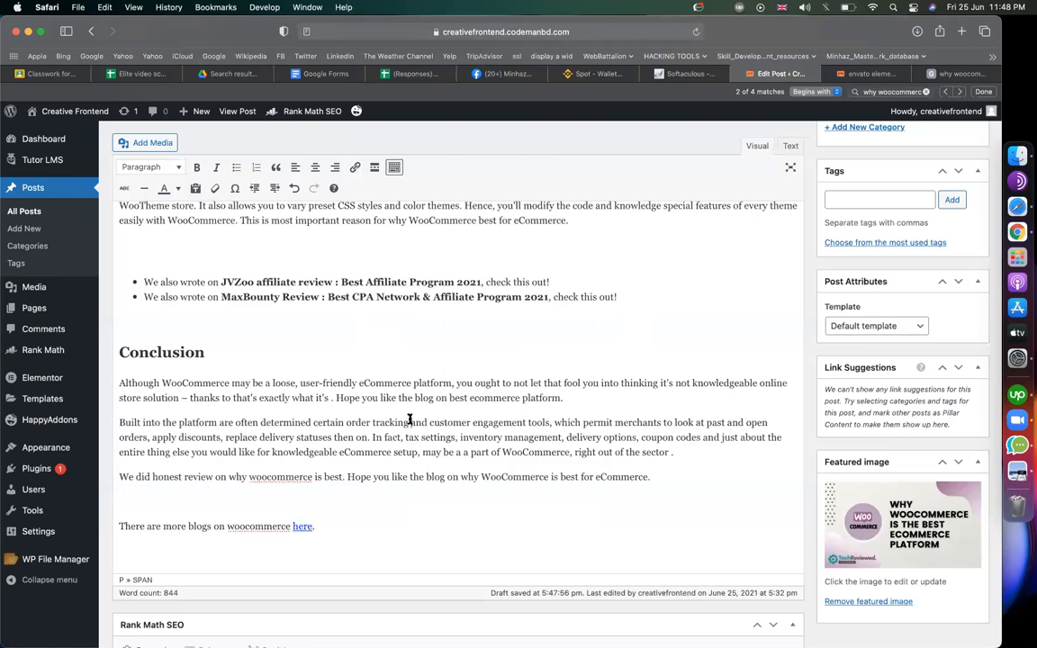
# - Examine Rank Math's external and internal link checks in the Additional section and the focus keyword's SEO score
pyautogui.scroll(-15, 409, 419)
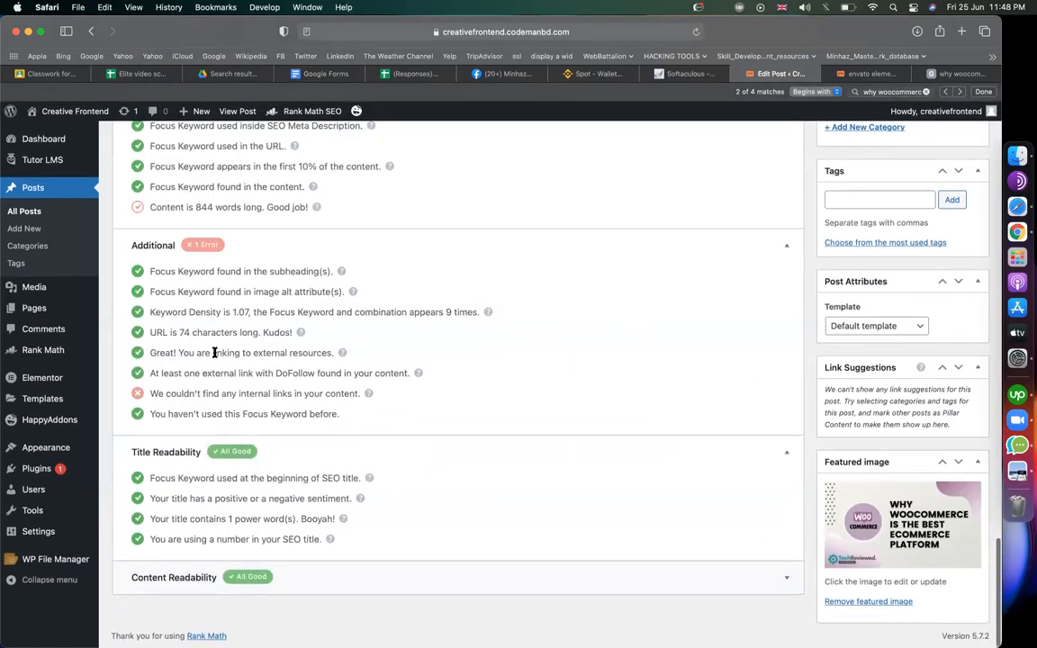
pyautogui.moveTo(213, 353); pyautogui.dragTo(286, 353)
pyautogui.scroll(8, 438, 353)
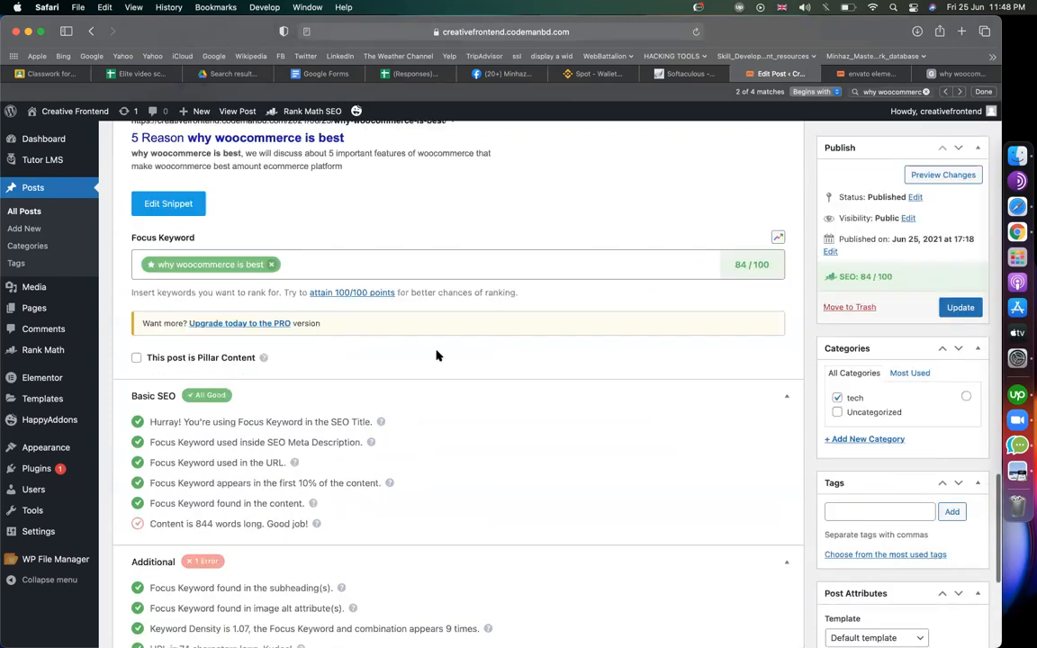
pyautogui.scroll(15, 301, 364)
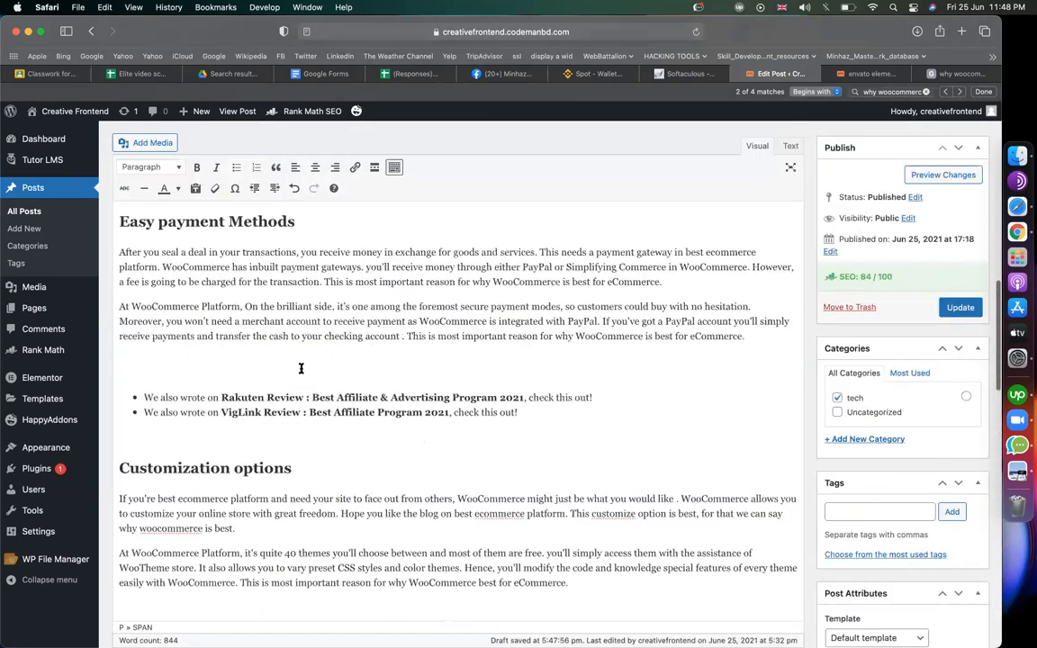
# - Search Google for "woocommerce" across all results, open the official WooCommerce site, and copy its address
pyautogui.scroll(10, 301, 369)
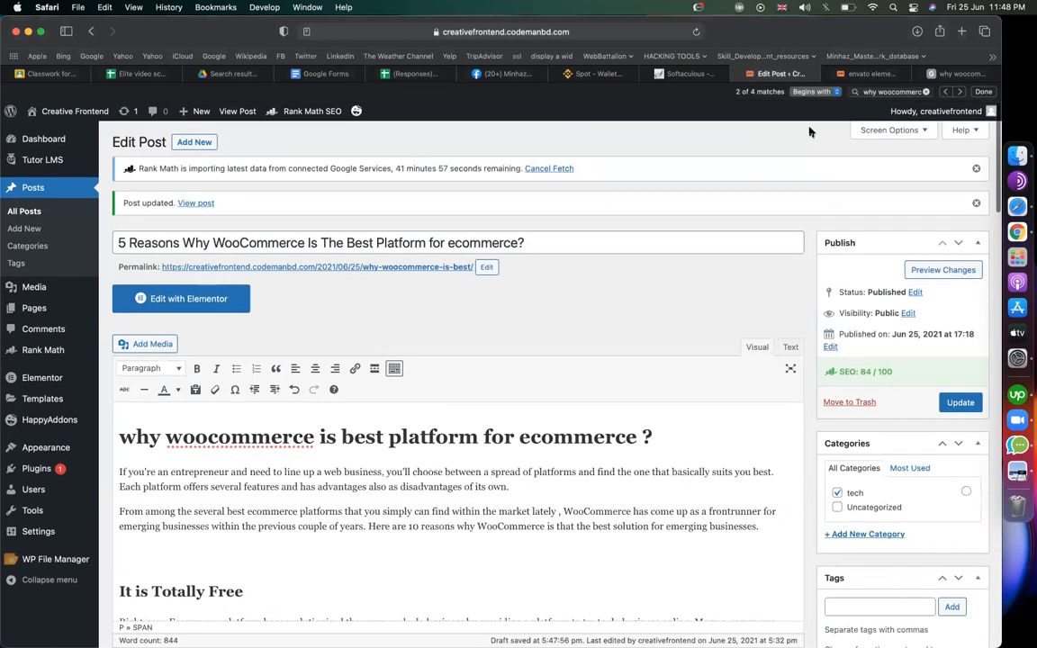
pyautogui.click(946, 76)
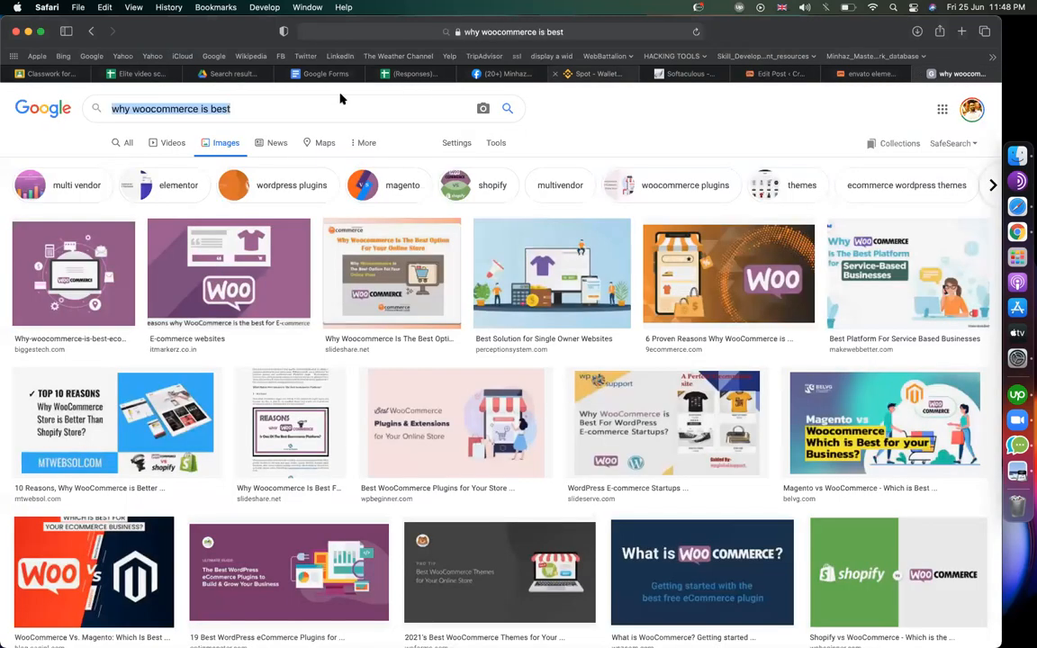
pyautogui.write('woocommerce')
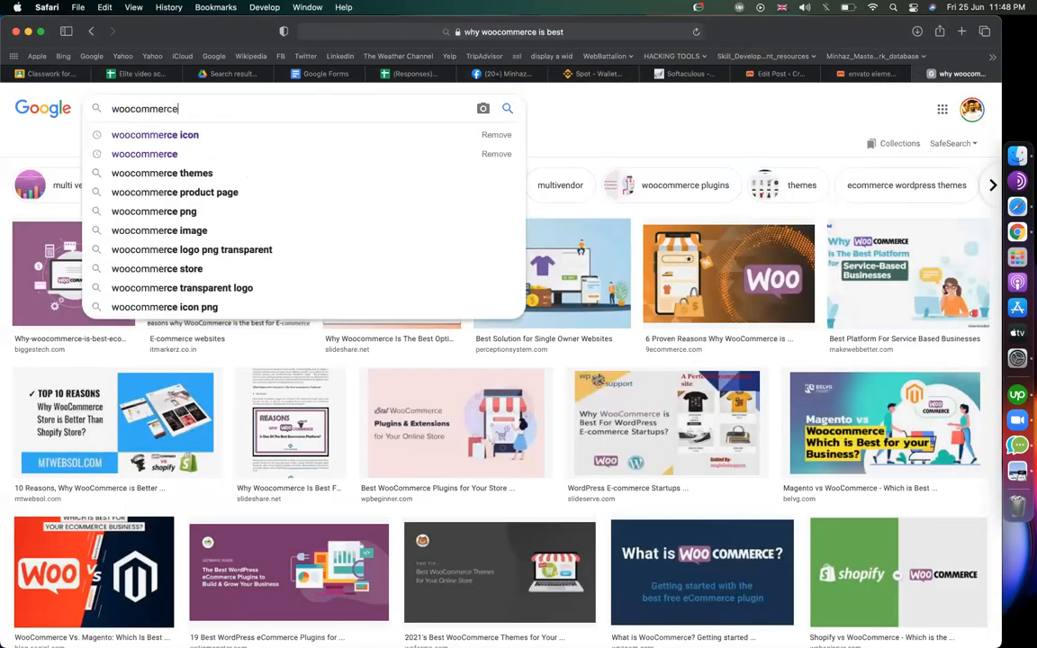
pyautogui.press('Return')
pyautogui.click(124, 143)
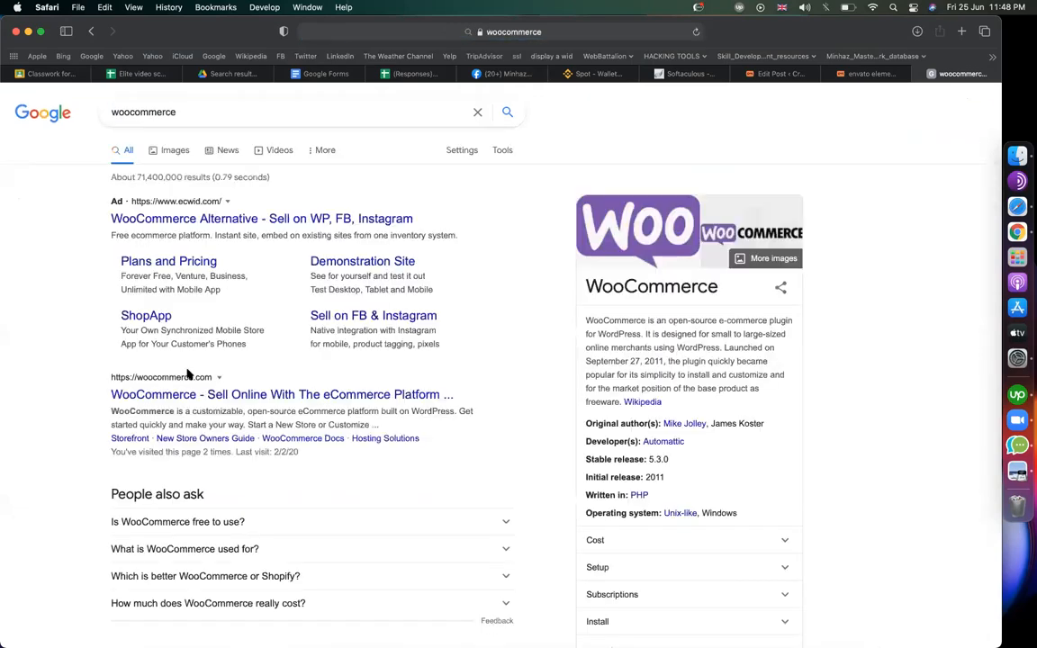
pyautogui.scroll(-1, 171, 370)
pyautogui.click(174, 364)
pyautogui.click(570, 33)
pyautogui.press('super+c')
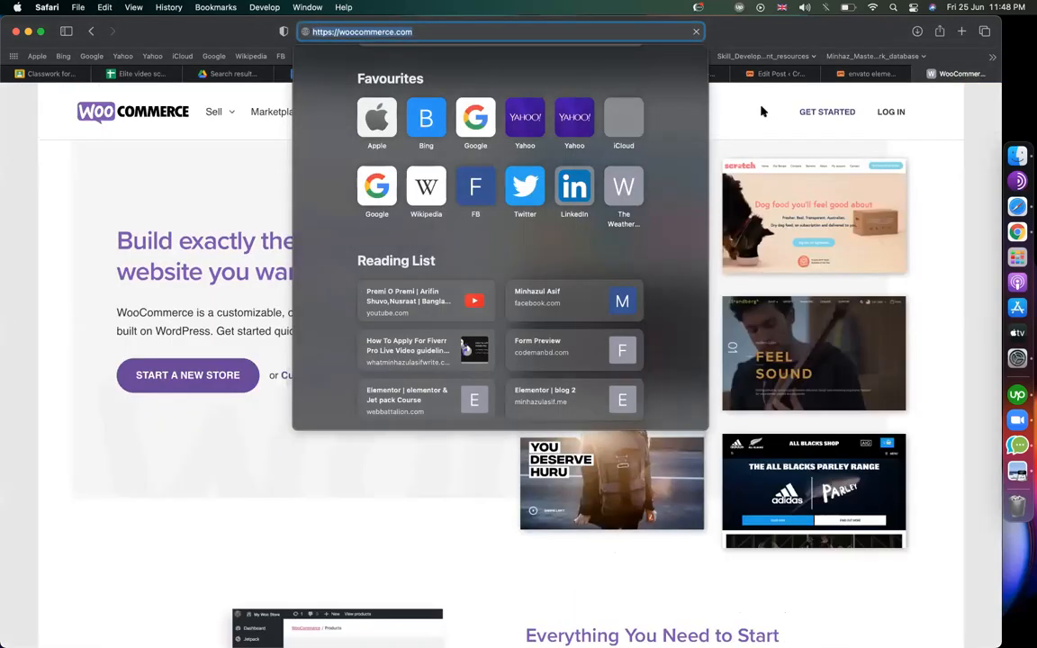
pyautogui.click(774, 73)
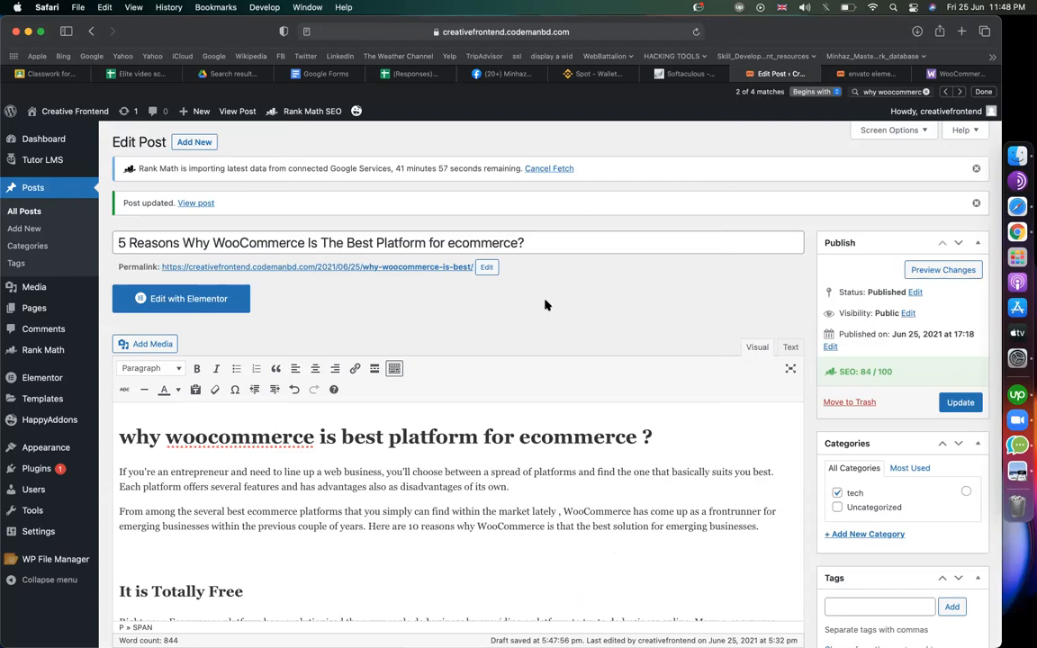
pyautogui.scroll(-4, 536, 457)
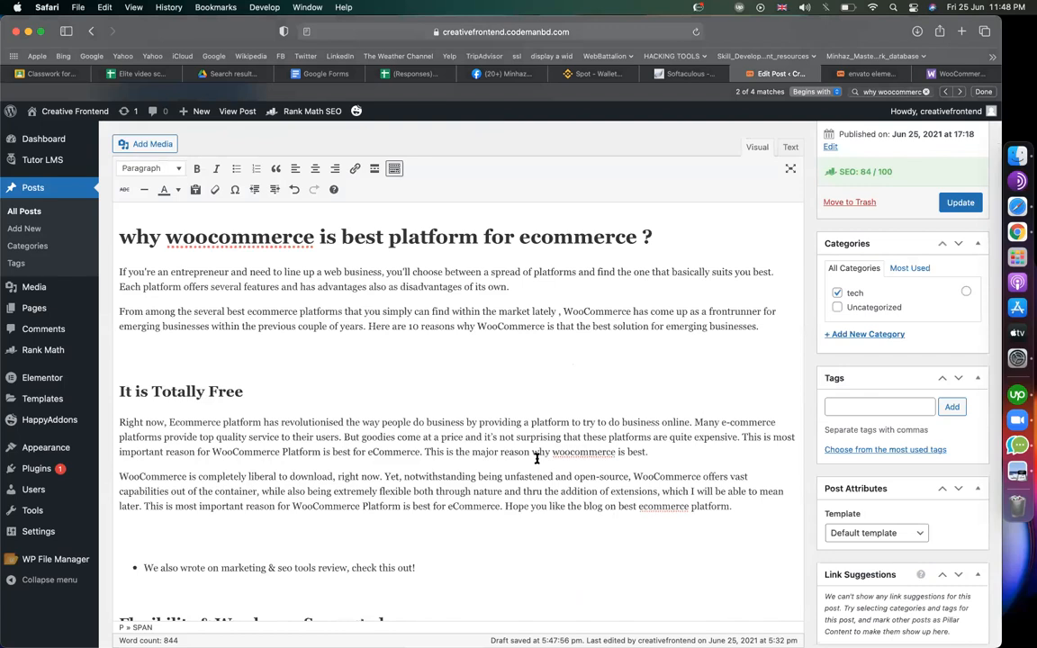
pyautogui.doubleClick(242, 240)
pyautogui.click(354, 168)
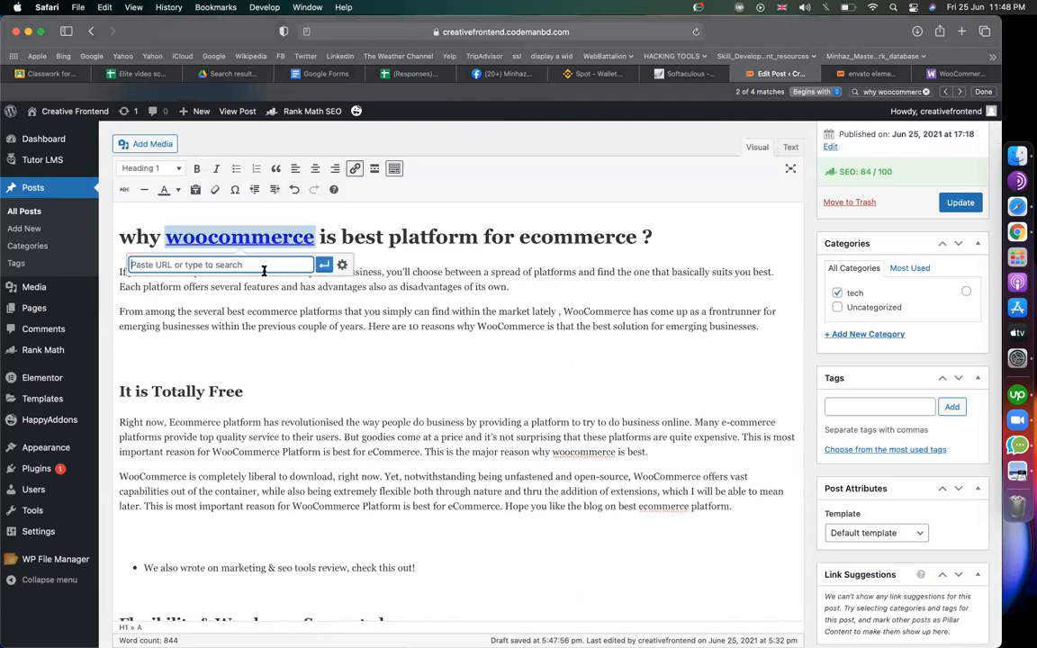
pyautogui.press('super+v')
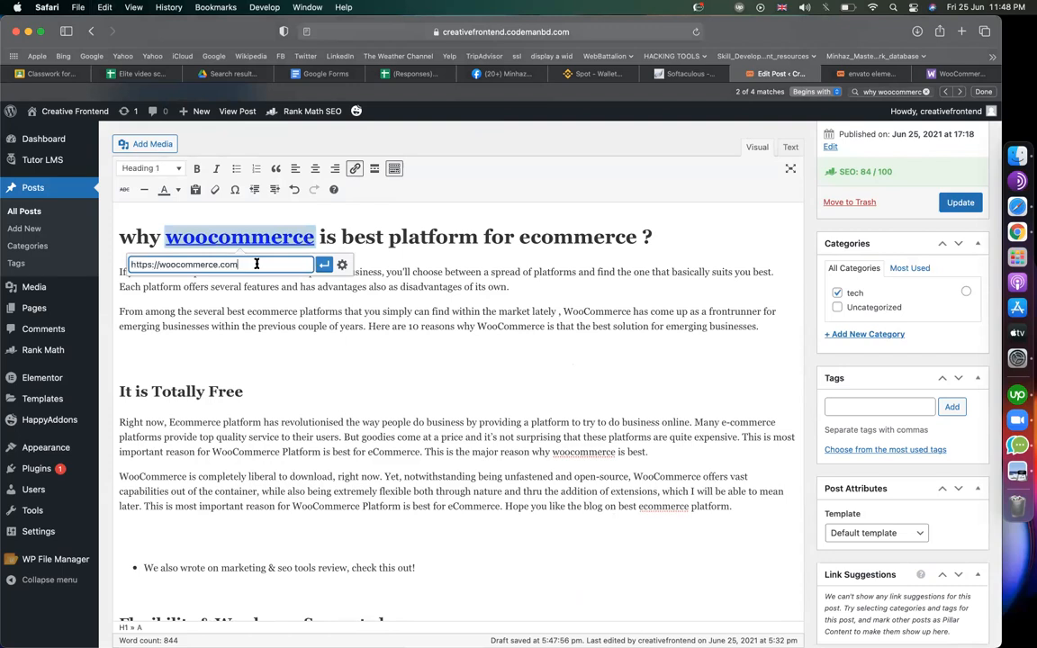
pyautogui.click(343, 267)
pyautogui.click(416, 337)
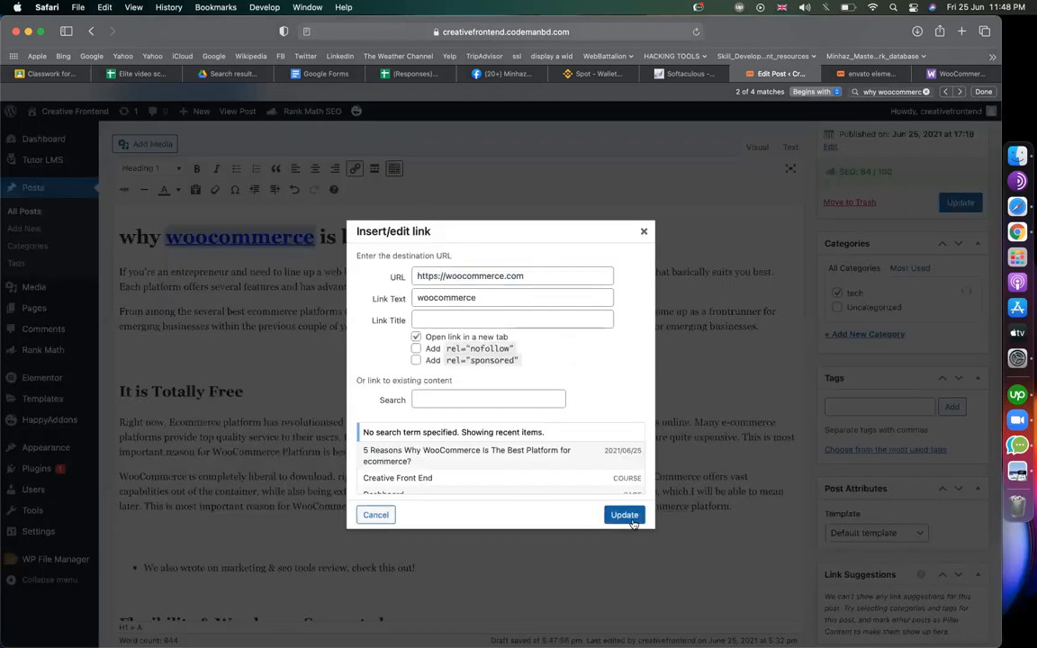
pyautogui.click(624, 515)
# - Examine Rank Math's Basic SEO and Additional checks, including the external, DoFollow and internal link results
pyautogui.scroll(-10, 601, 461)
pyautogui.scroll(-20, 601, 461)
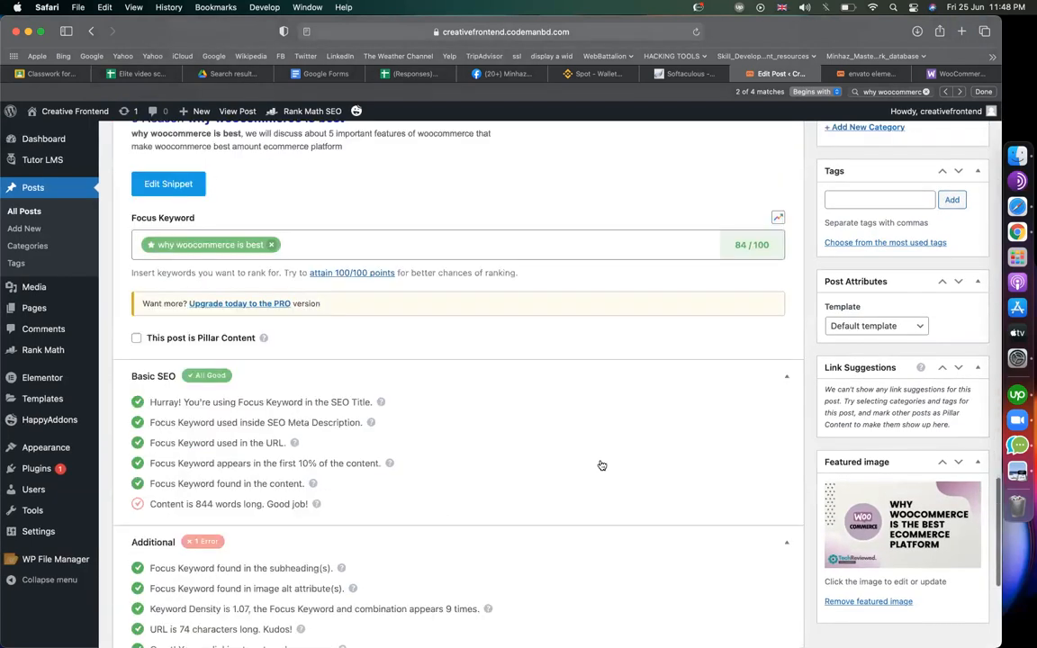
pyautogui.scroll(-3, 601, 465)
pyautogui.scroll(1, 602, 466)
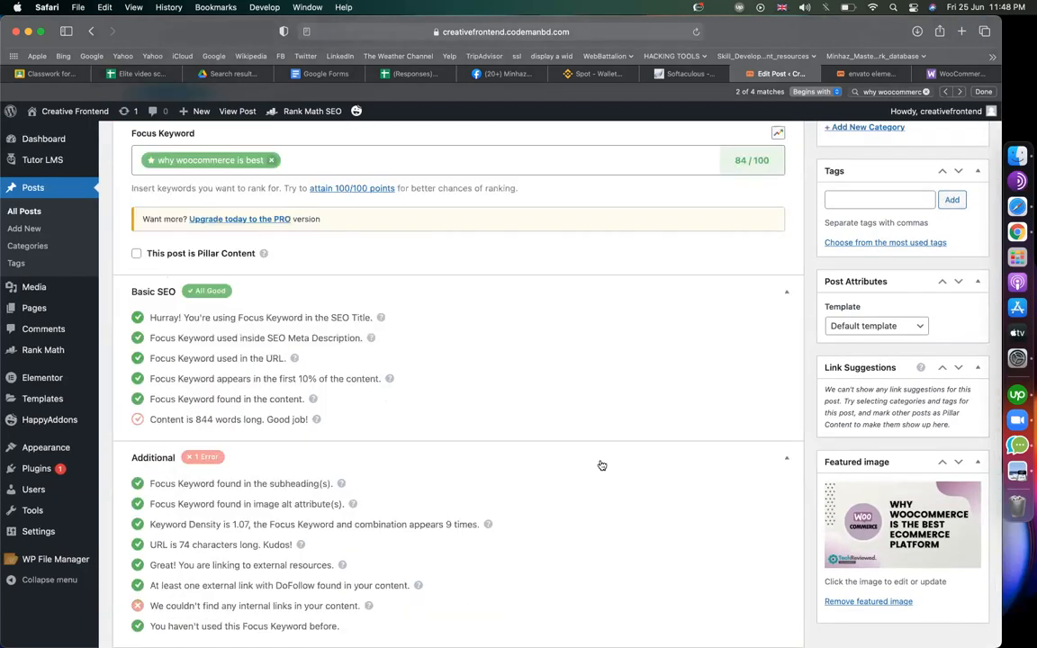
pyautogui.press('XF86AudioRaiseVolume')
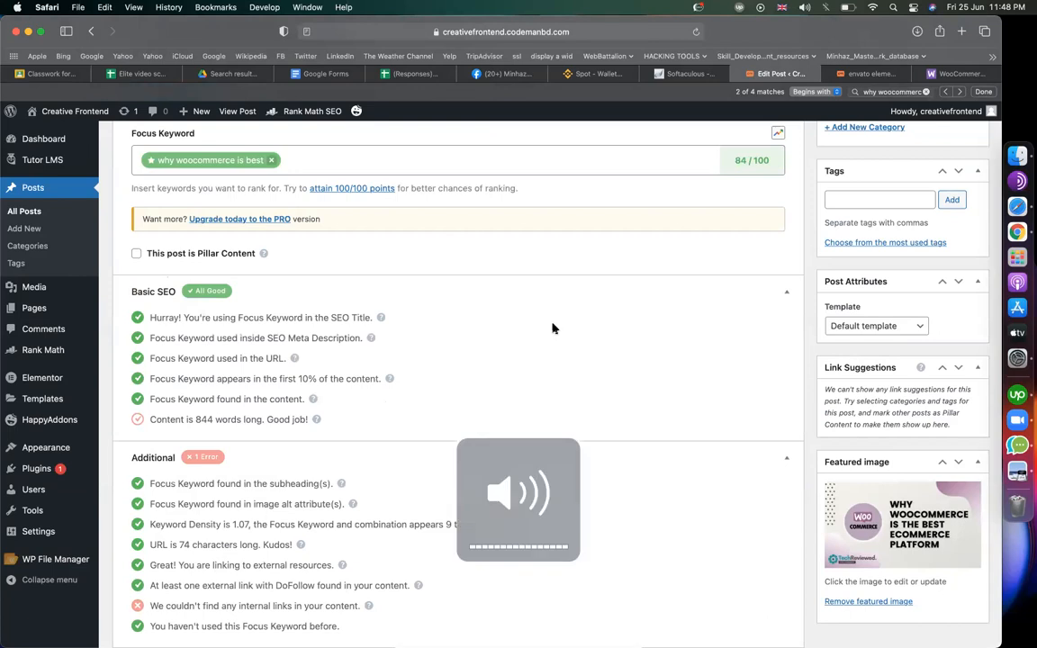
pyautogui.scroll(5, 553, 327)
# - Switch to the Envato Elementor Kitz post on the CodemanBD blog and look through its content
pyautogui.click(866, 73)
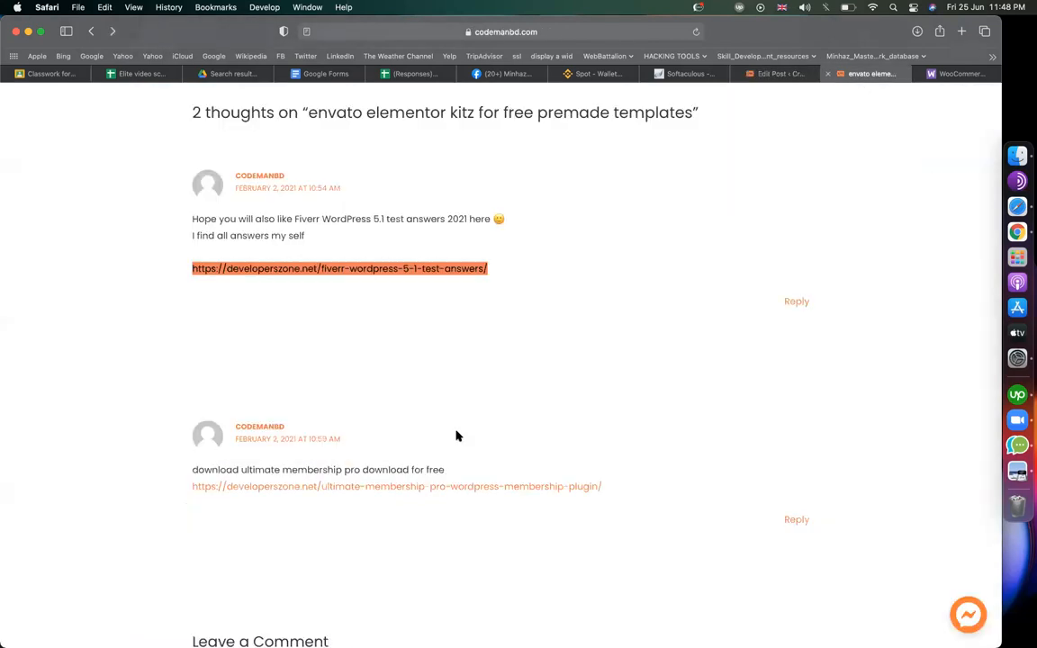
pyautogui.scroll(15, 456, 436)
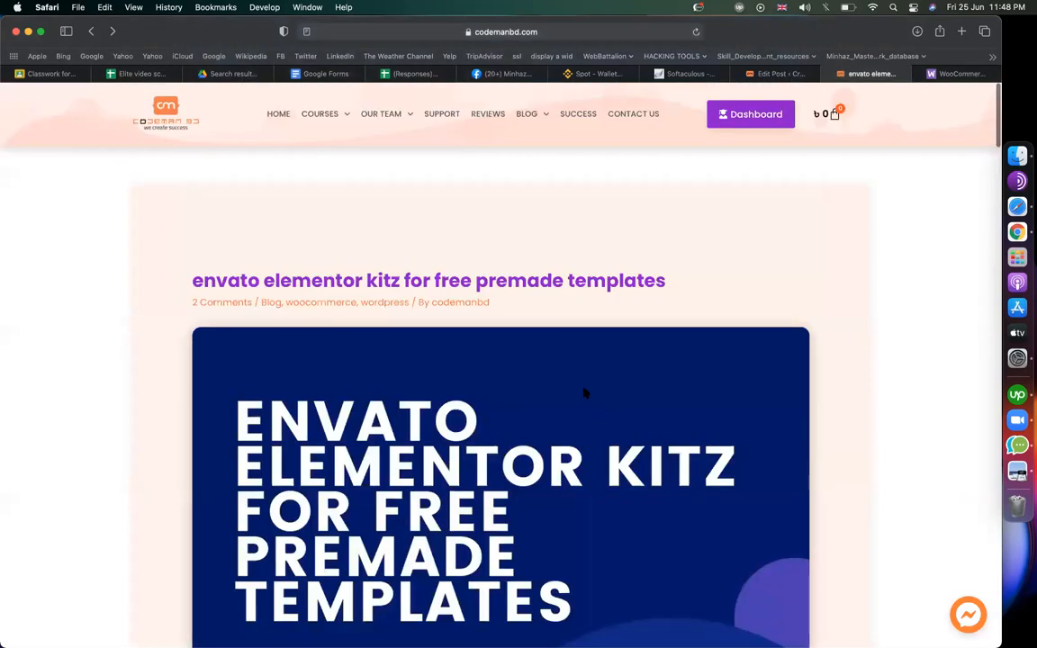
pyautogui.scroll(-15, 360, 315)
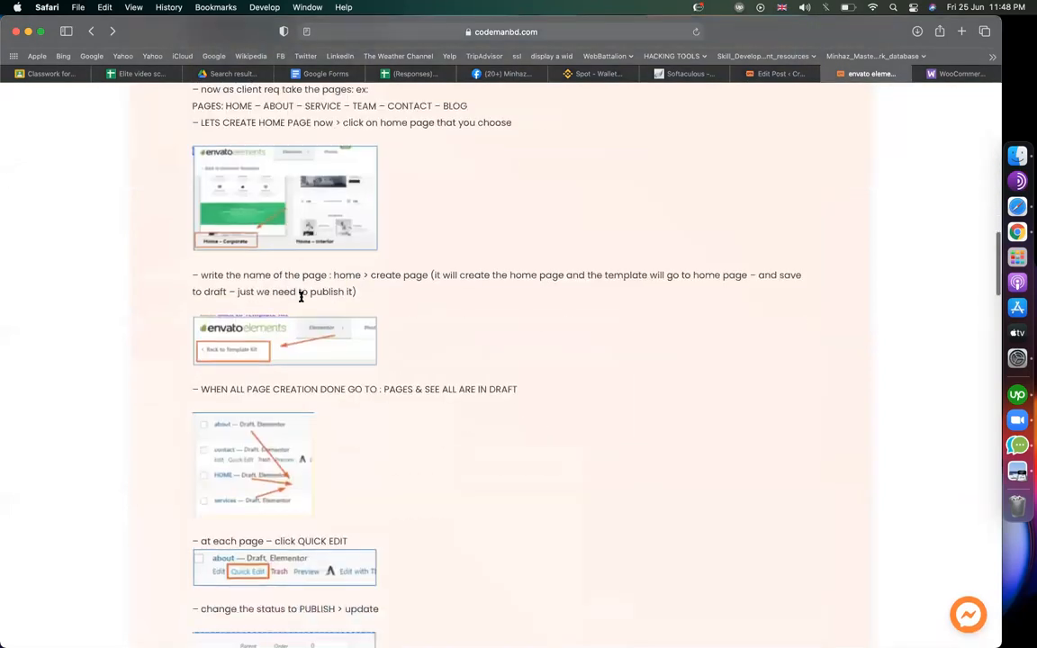
pyautogui.scroll(-5, 302, 297)
pyautogui.scroll(8, 424, 340)
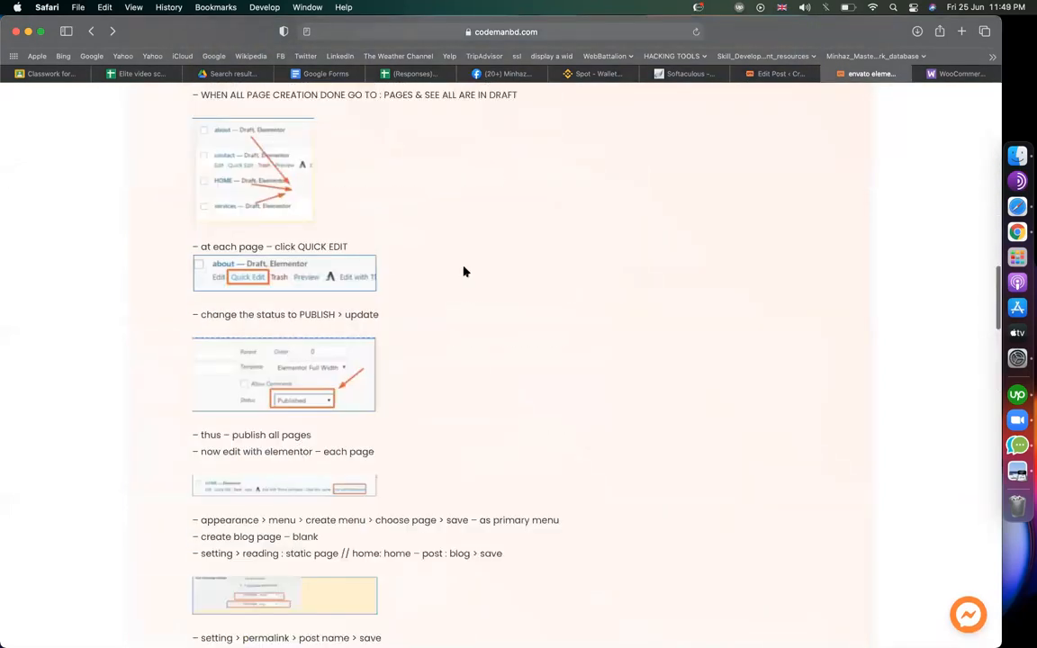
# - Replace the WooCommerce page with a search for "fiverr html test answers" and open the first result
pyautogui.click(960, 74)
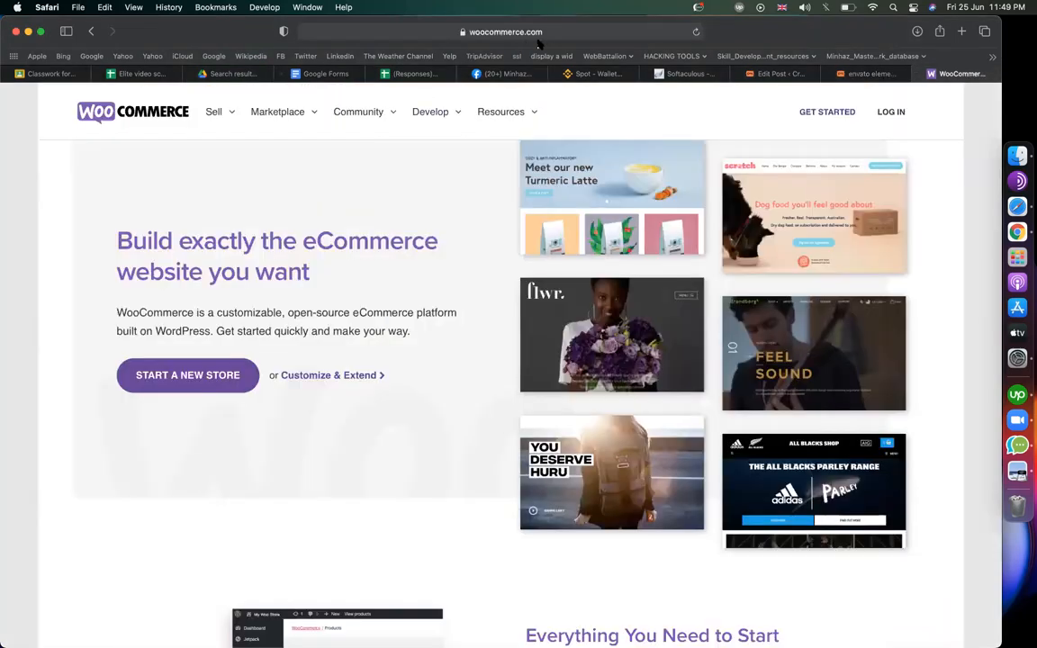
pyautogui.click(598, 31)
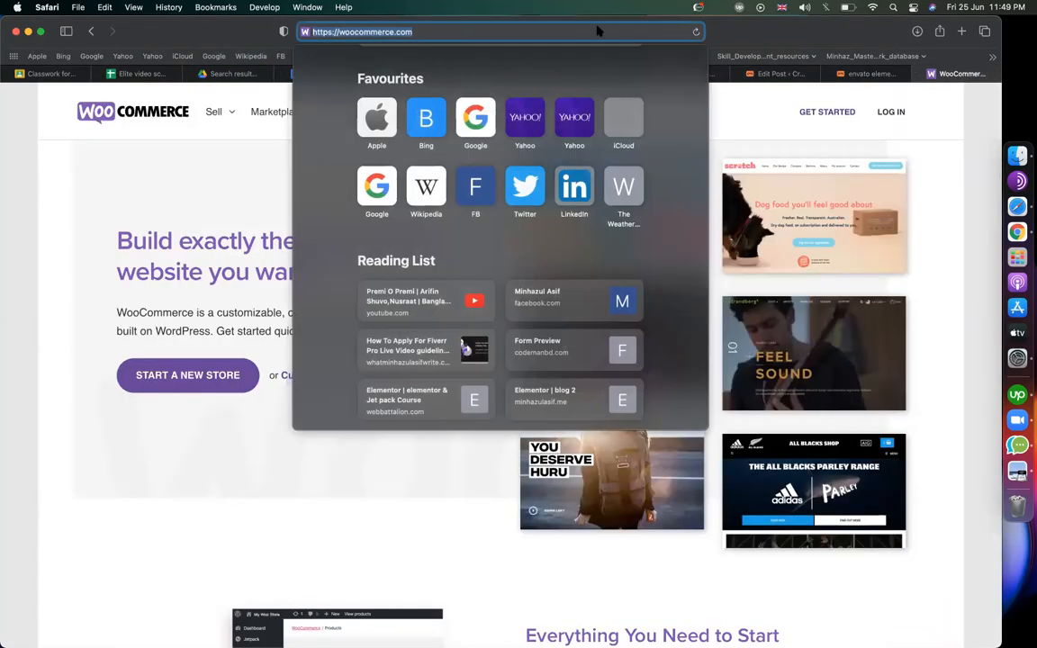
pyautogui.write('fiverr h')
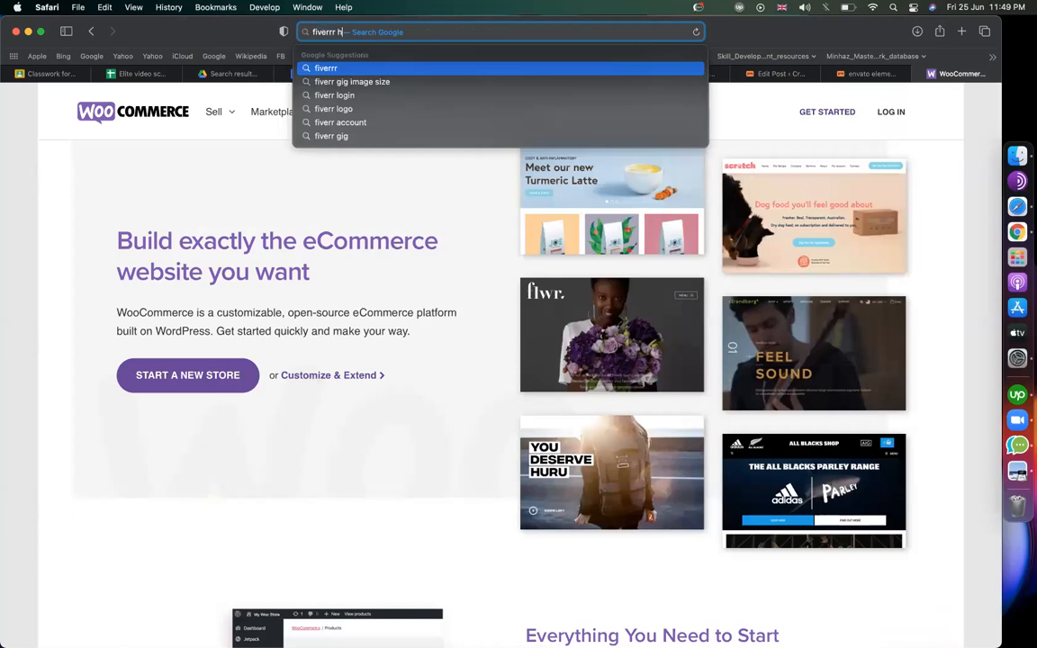
pyautogui.write('tml ')
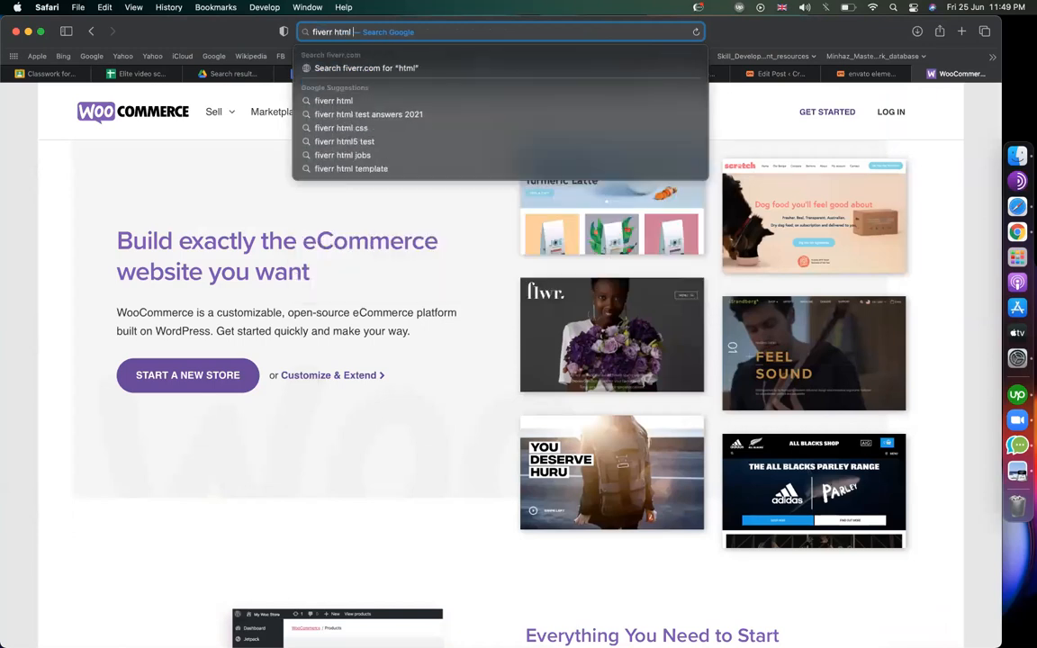
pyautogui.write('test answers')
pyautogui.press('Return')
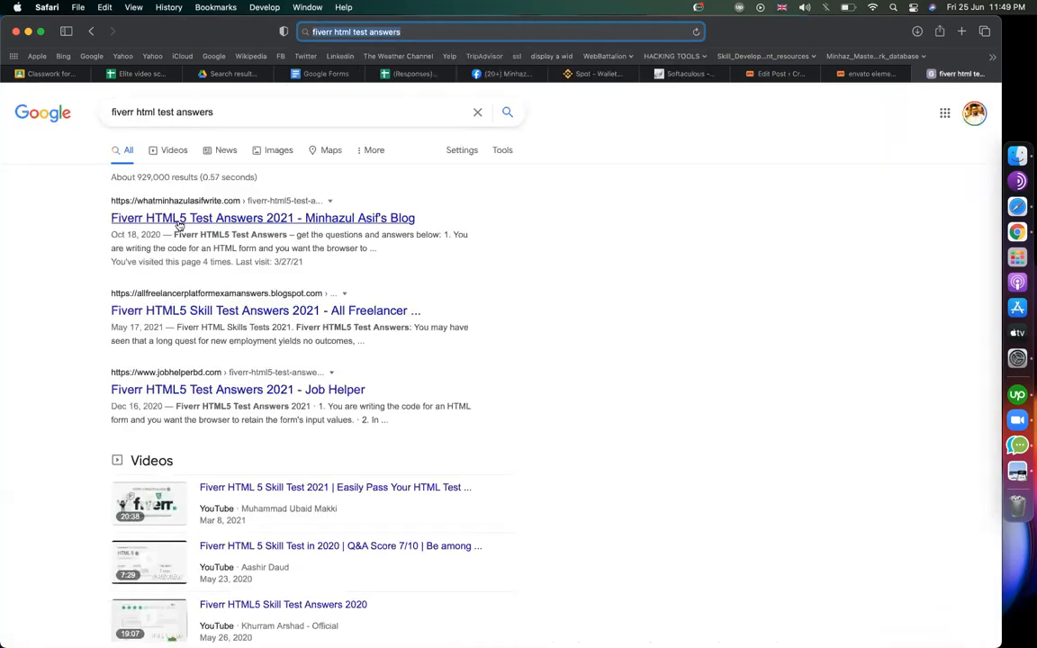
pyautogui.click(239, 220)
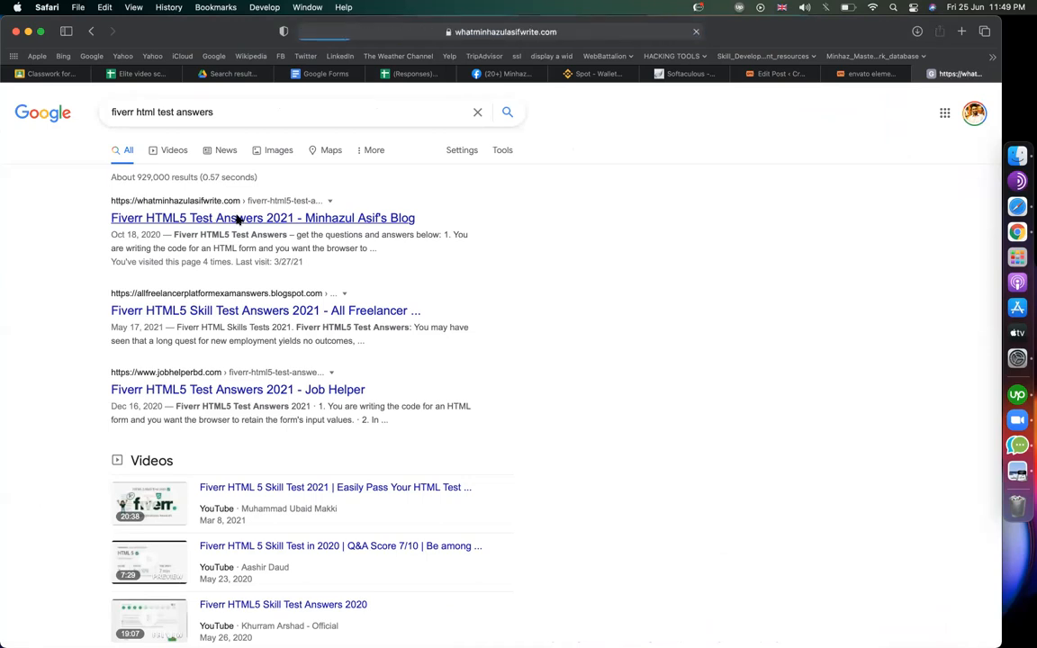
# - Look through the Fiverr HTML5 article's comments and closing links, and open its "Fiverr HTML5 Test Answers" link
pyautogui.scroll(-20, 526, 366)
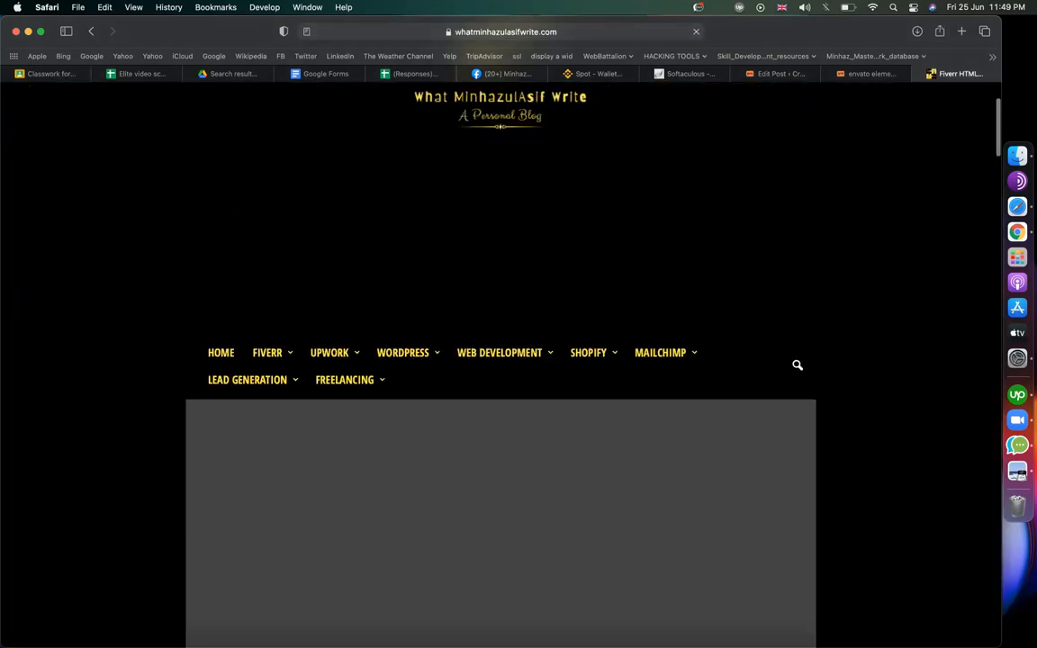
pyautogui.scroll(-20, 527, 366)
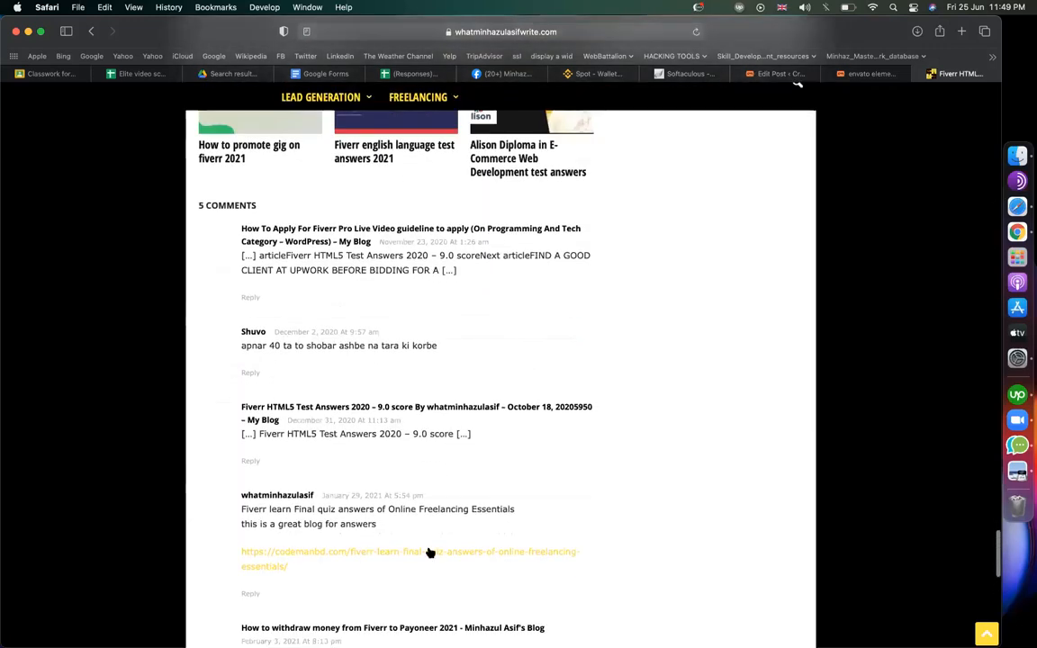
pyautogui.scroll(15, 429, 557)
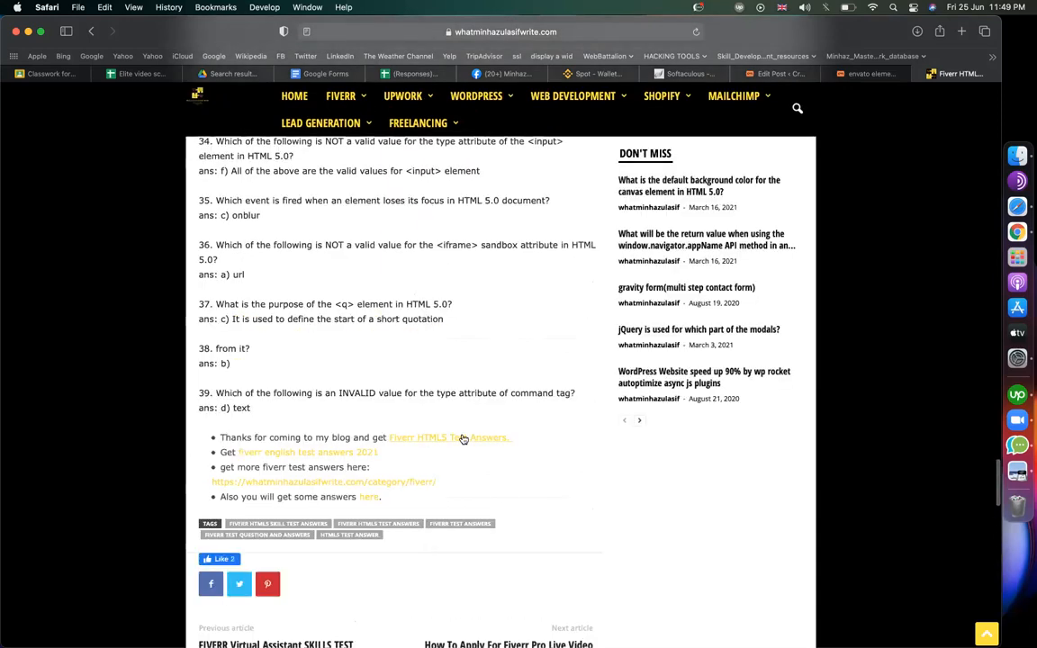
pyautogui.click(463, 439)
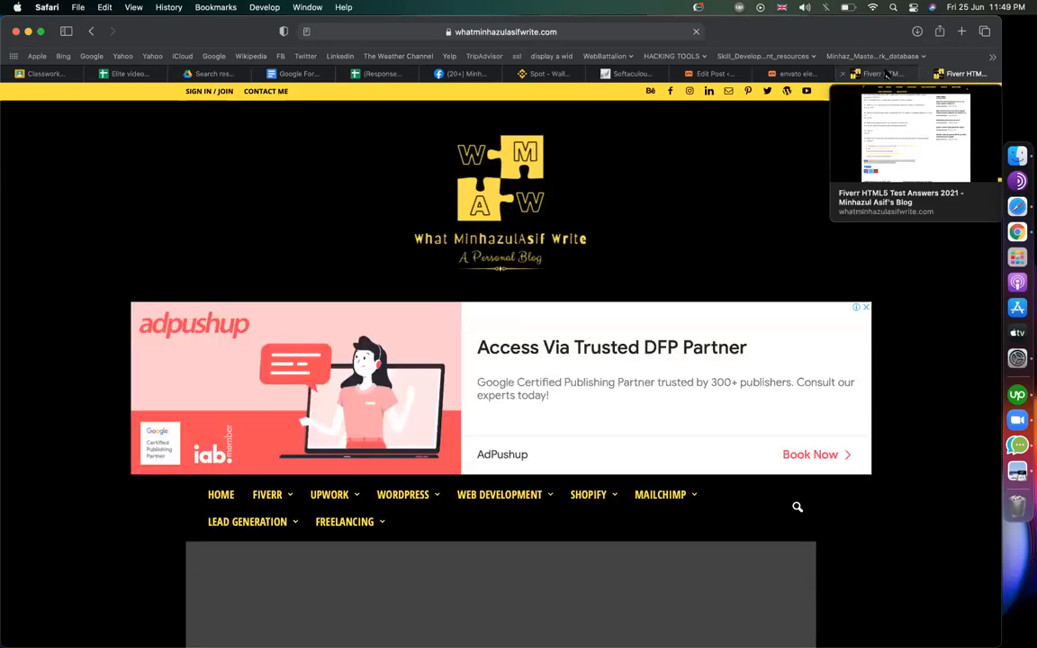
# - Compare the original Fiverr HTML5 article with the page its link opened, and review the article's questions and comments
pyautogui.click(887, 73)
pyautogui.scroll(15, 507, 322)
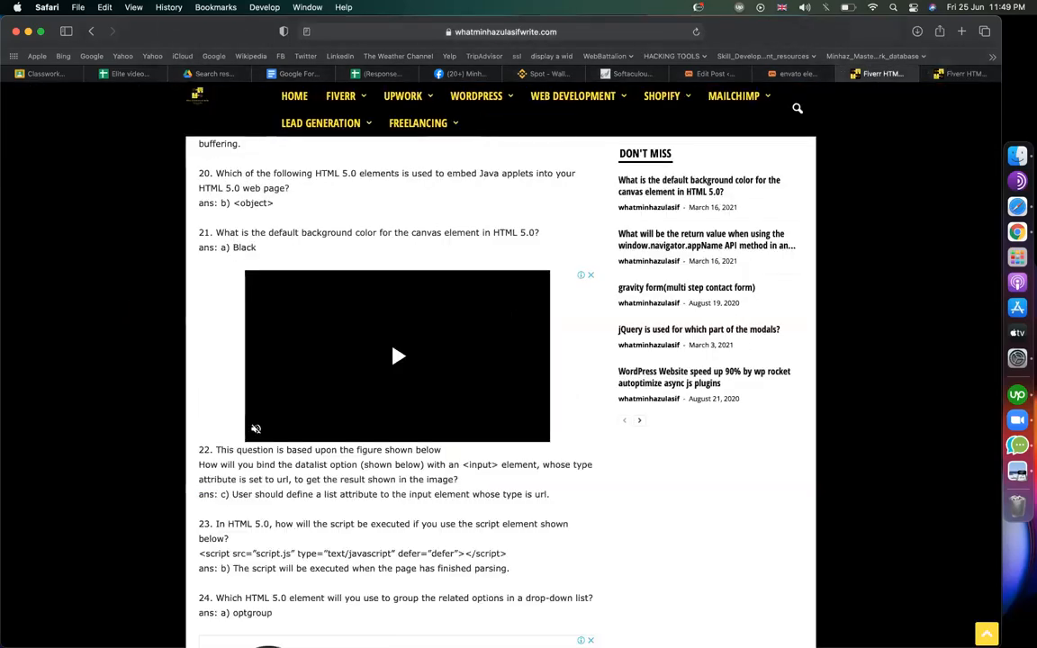
pyautogui.click(959, 74)
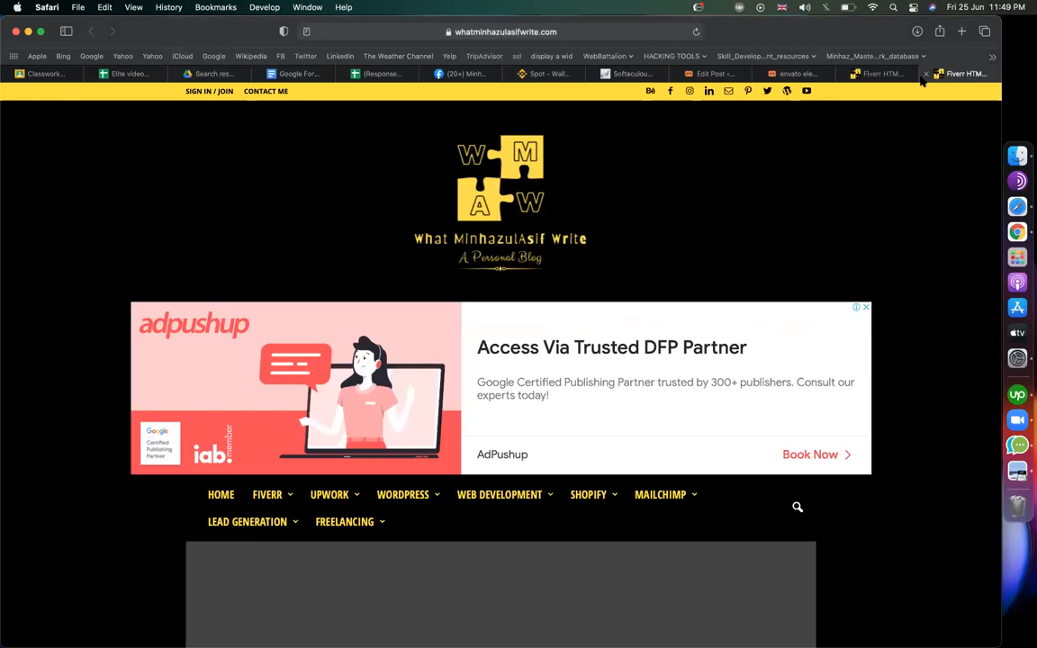
pyautogui.click(887, 74)
pyautogui.scroll(5, 639, 291)
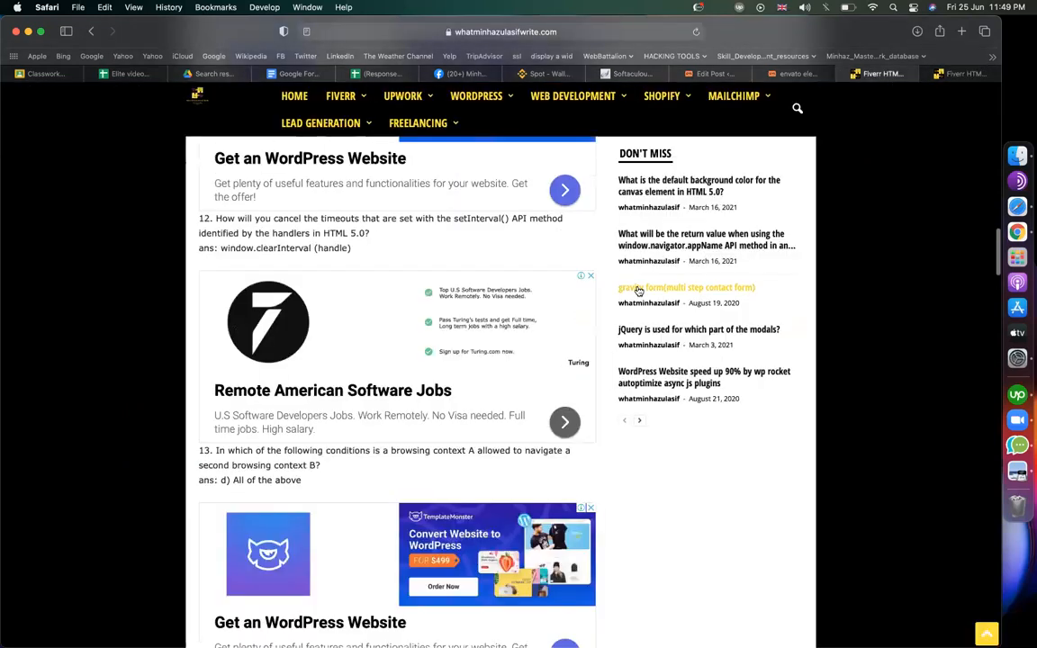
pyautogui.scroll(-20, 638, 290)
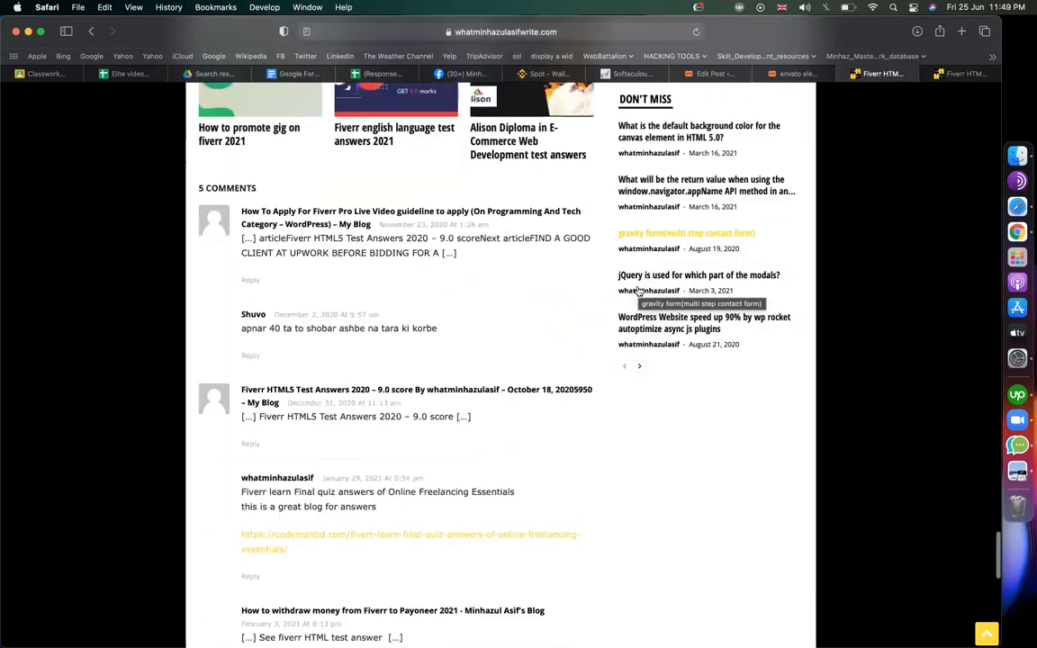
pyautogui.scroll(-10, 639, 291)
pyautogui.scroll(10, 432, 266)
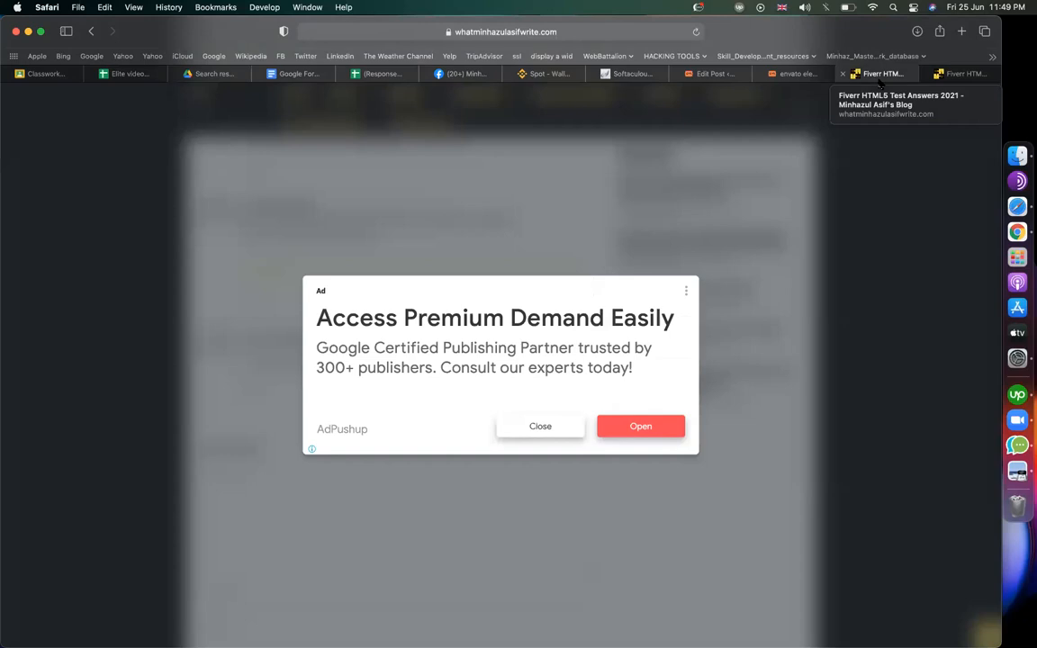
# - Search Google for "fiverr html5 test answers 2021" in place of the original article
pyautogui.click(579, 36)
pyautogui.press('BackSpace')
pyautogui.write('fiverr')
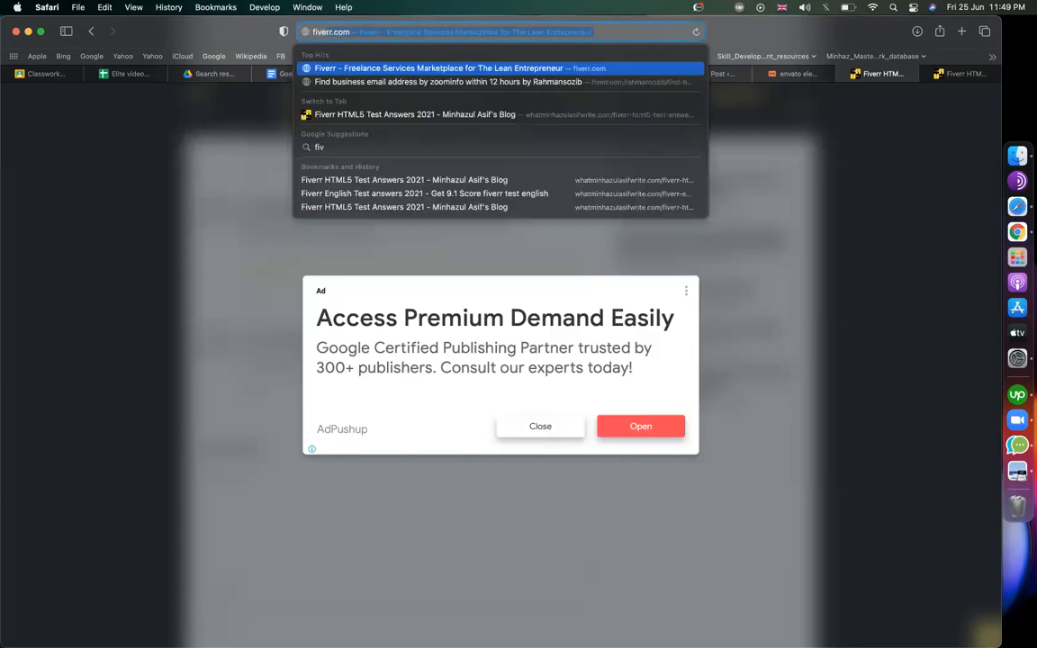
pyautogui.write(' ht')
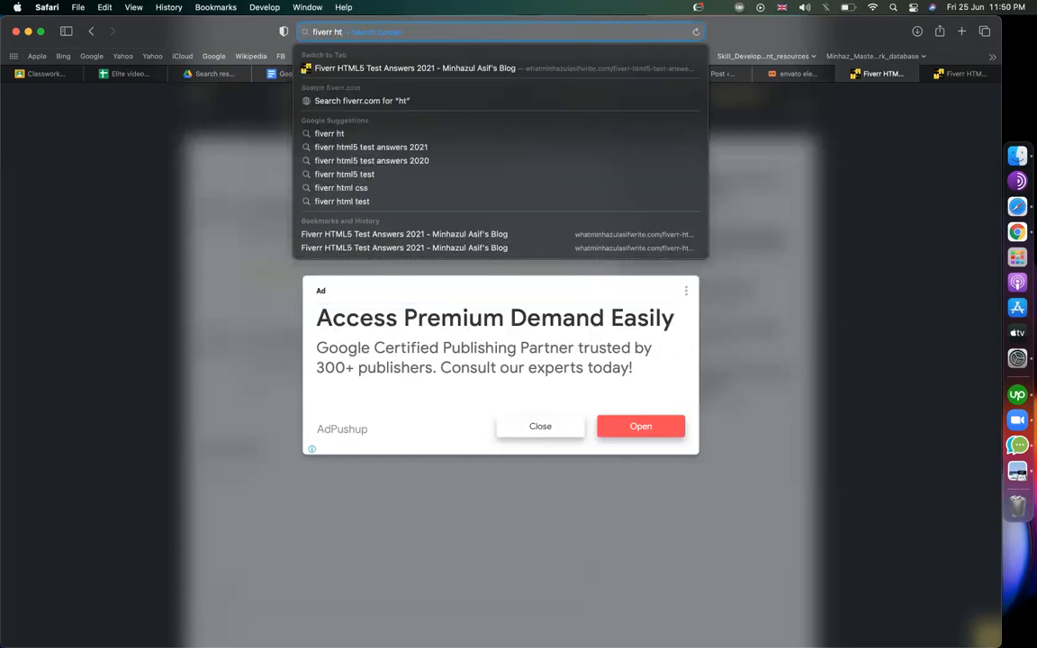
pyautogui.press('Down')
pyautogui.press('Down')
pyautogui.press('Down')
pyautogui.press('Down')
pyautogui.press('Return')
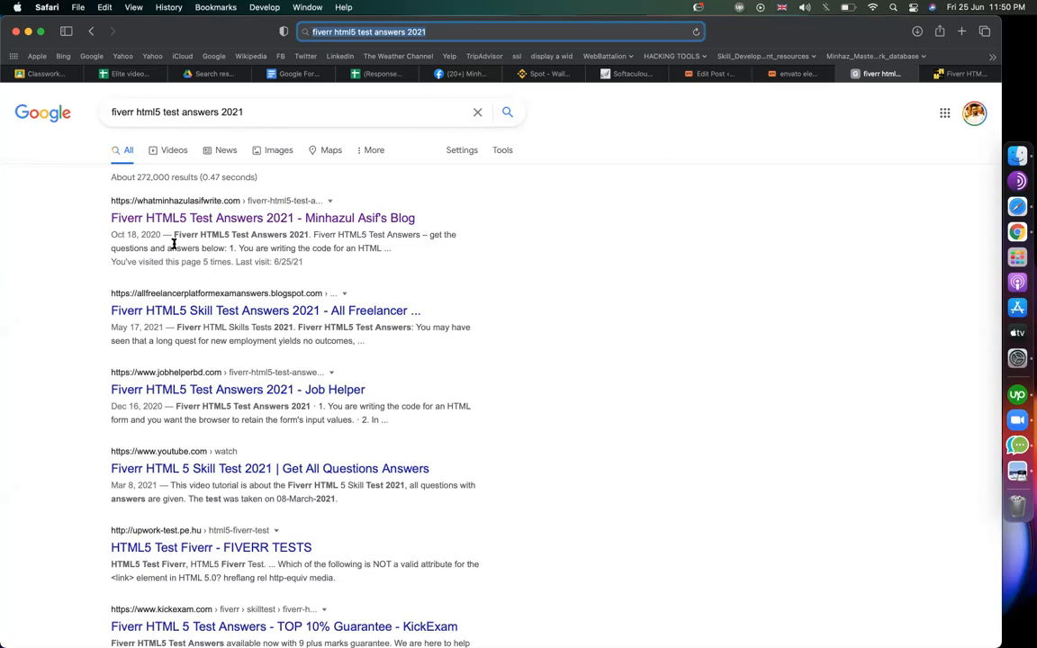
# - Return to the WooCommerce post's editor and examine the internal-link check in Rank Math's Additional section against the post's closing lines
pyautogui.click(717, 74)
pyautogui.scroll(-10, 621, 465)
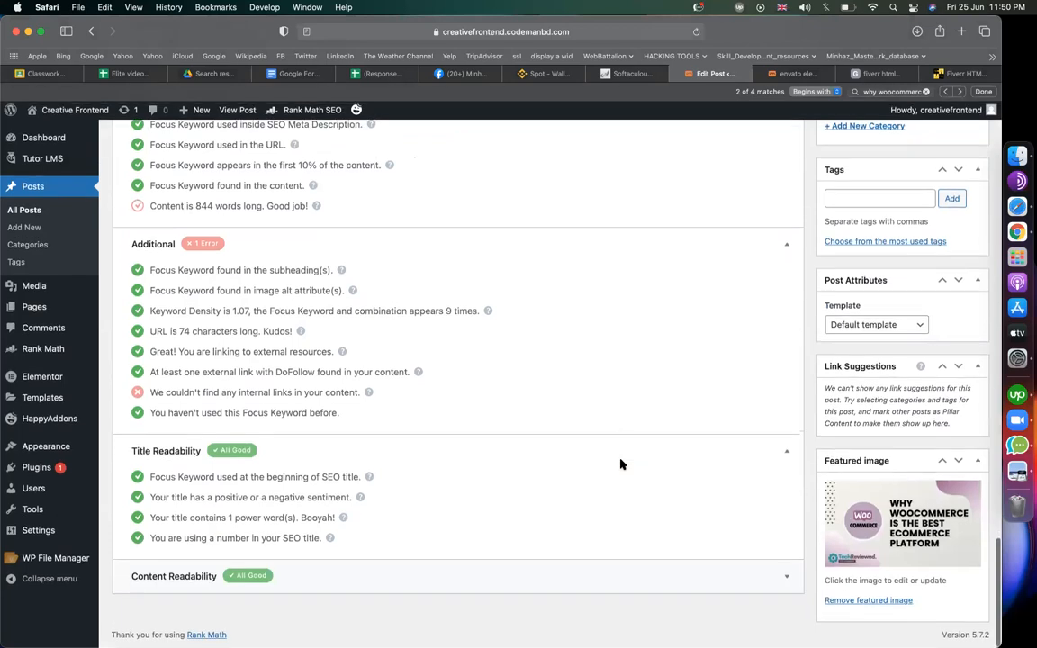
pyautogui.moveTo(214, 393); pyautogui.dragTo(268, 392)
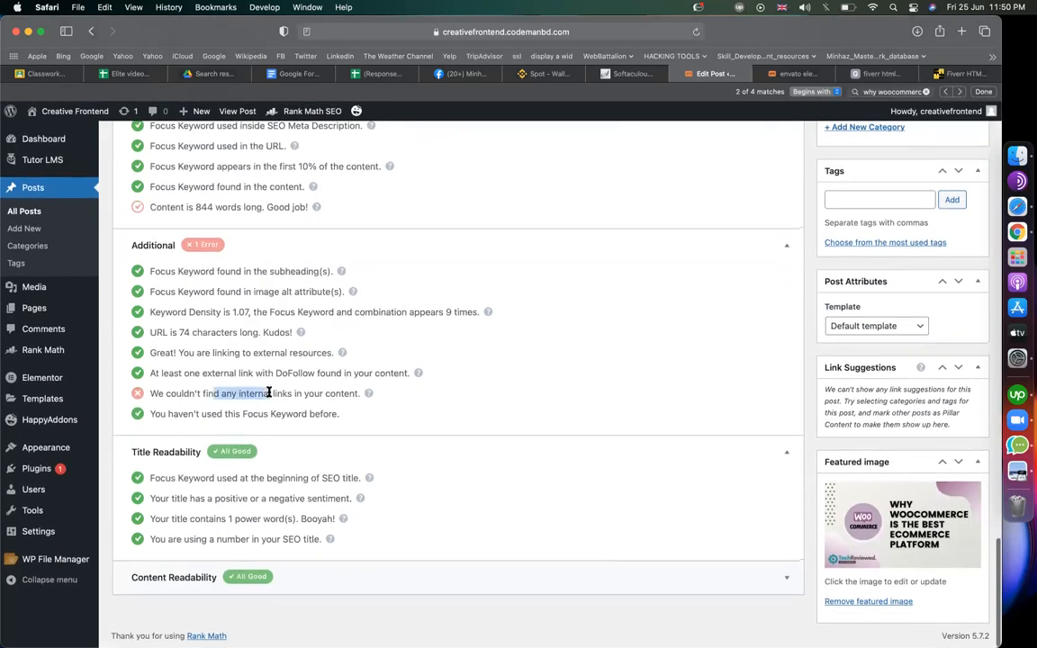
pyautogui.scroll(15, 473, 402)
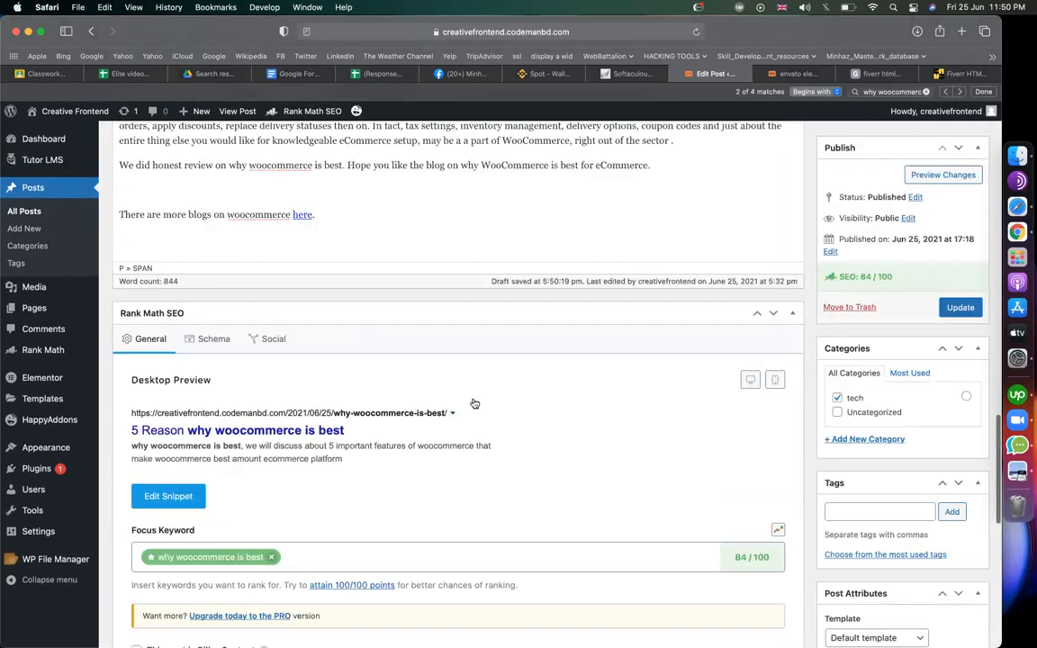
pyautogui.scroll(-8, 475, 404)
pyautogui.scroll(-5, 475, 403)
pyautogui.tripleClick(208, 420)
pyautogui.scroll(10, 417, 426)
pyautogui.click(311, 348)
pyautogui.click(447, 302)
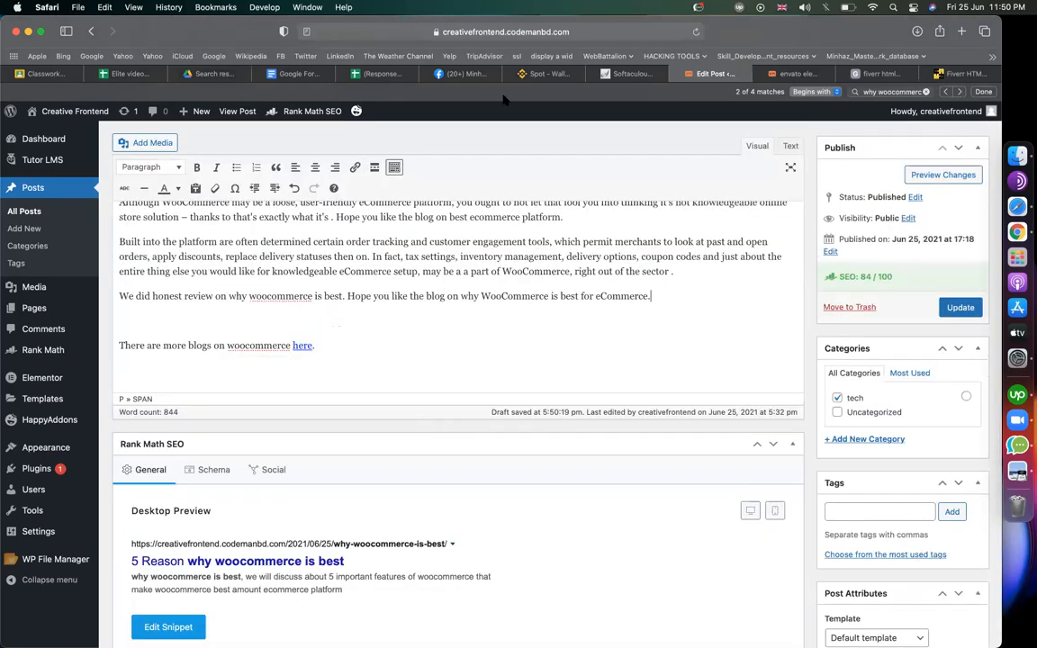
# - Add the line "get more information about us" after the conclusion, above the line pointing to more WooCommerce blogs
pyautogui.click(510, 32)
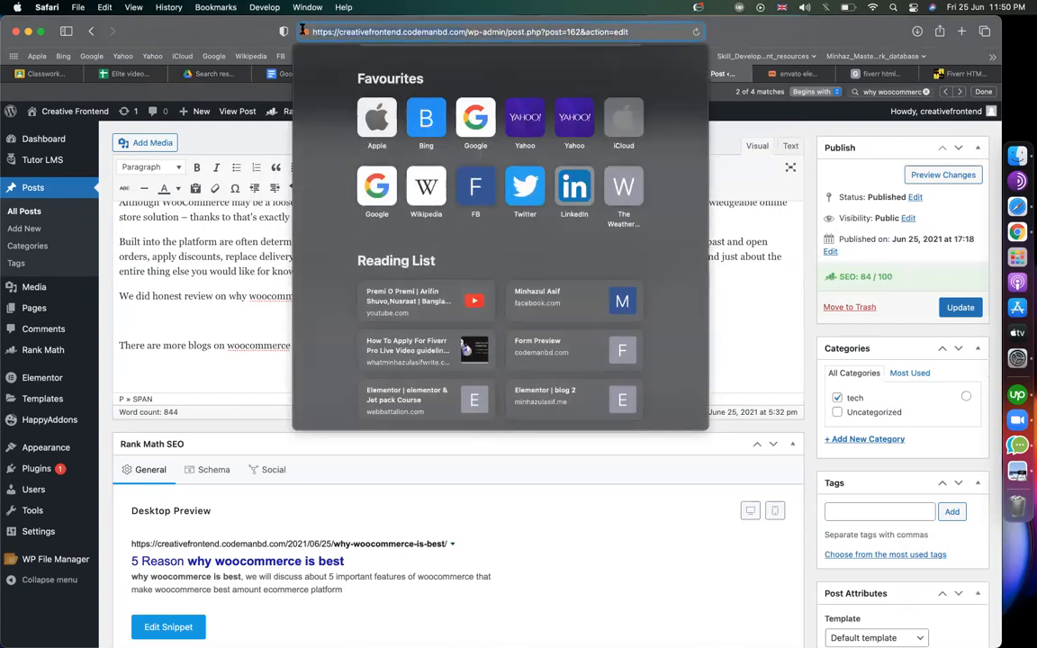
pyautogui.click(211, 238)
pyautogui.scroll(3, 211, 238)
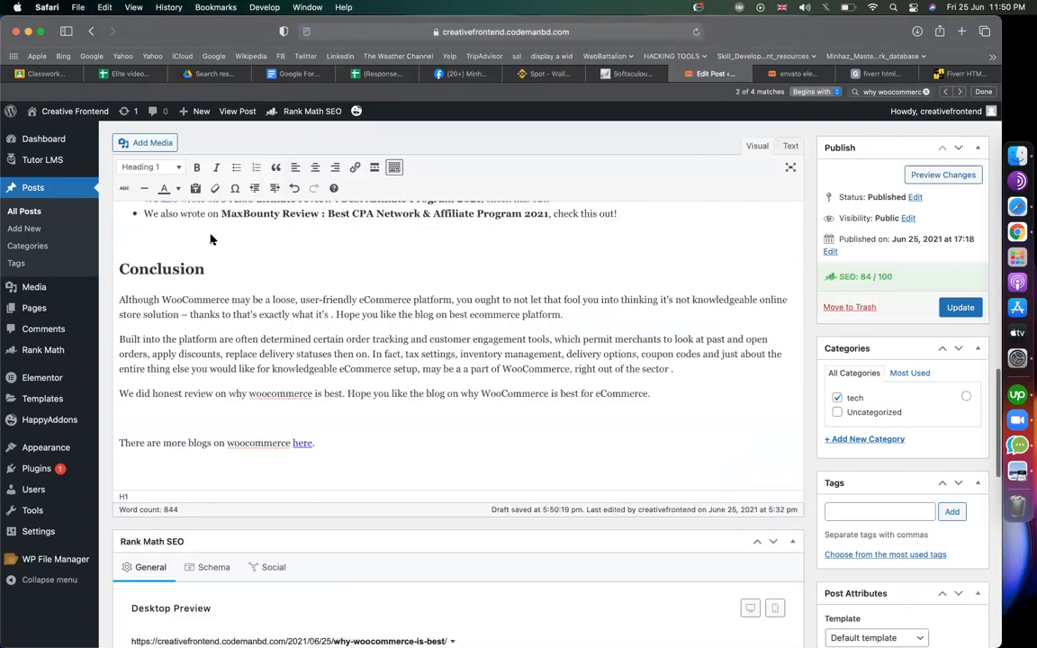
pyautogui.click(375, 515)
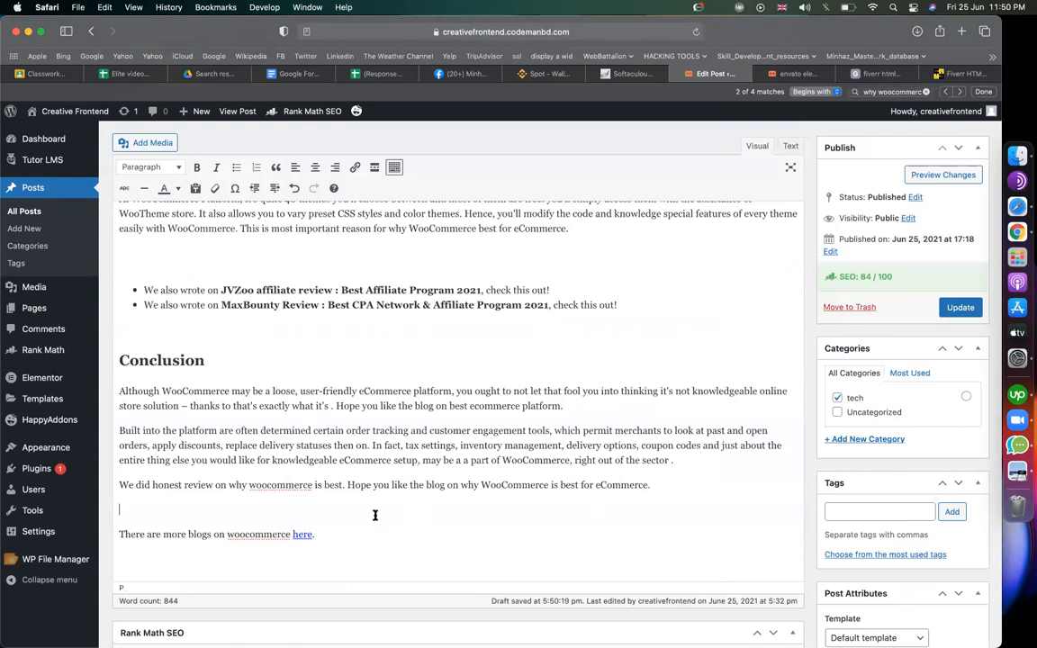
pyautogui.press('Return')
pyautogui.write('get m')
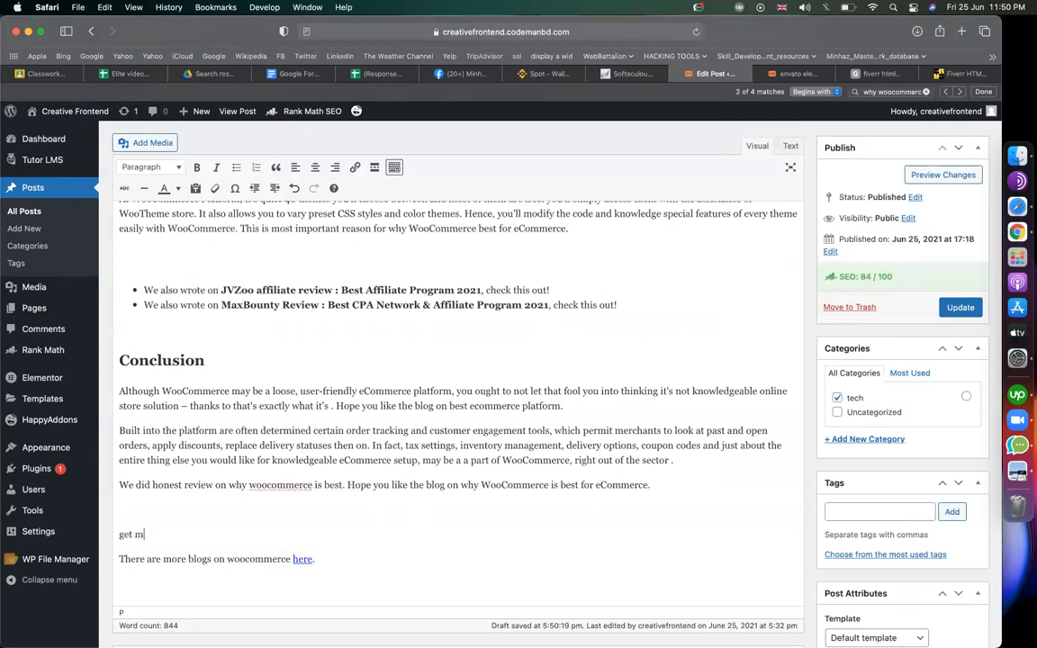
pyautogui.write('ore informat')
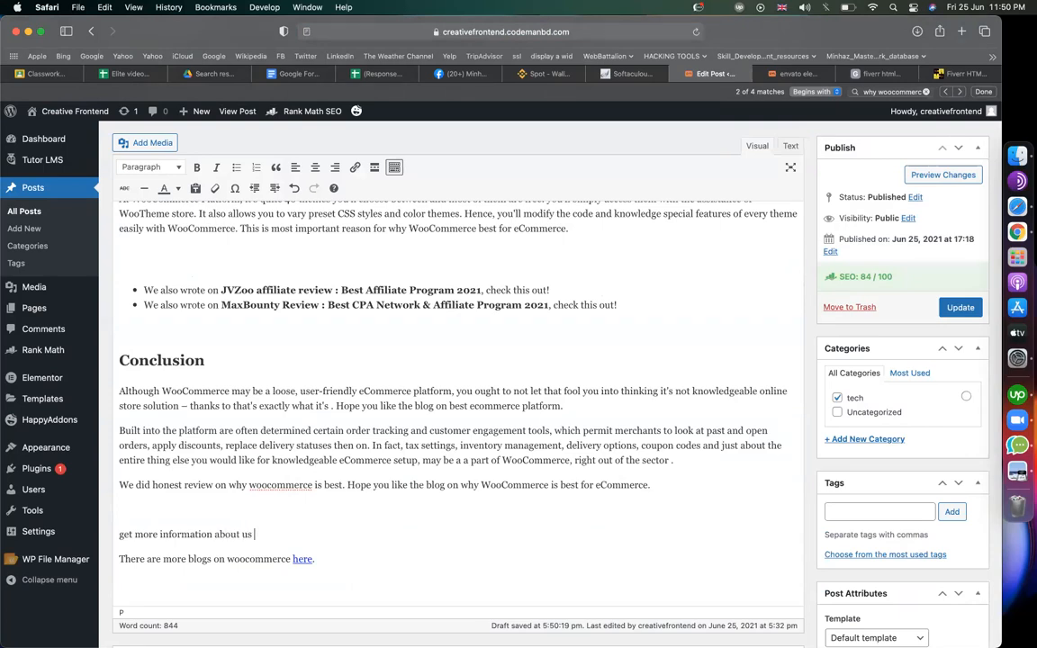
pyautogui.write('ion about us')
pyautogui.moveTo(214, 534); pyautogui.dragTo(254, 535)
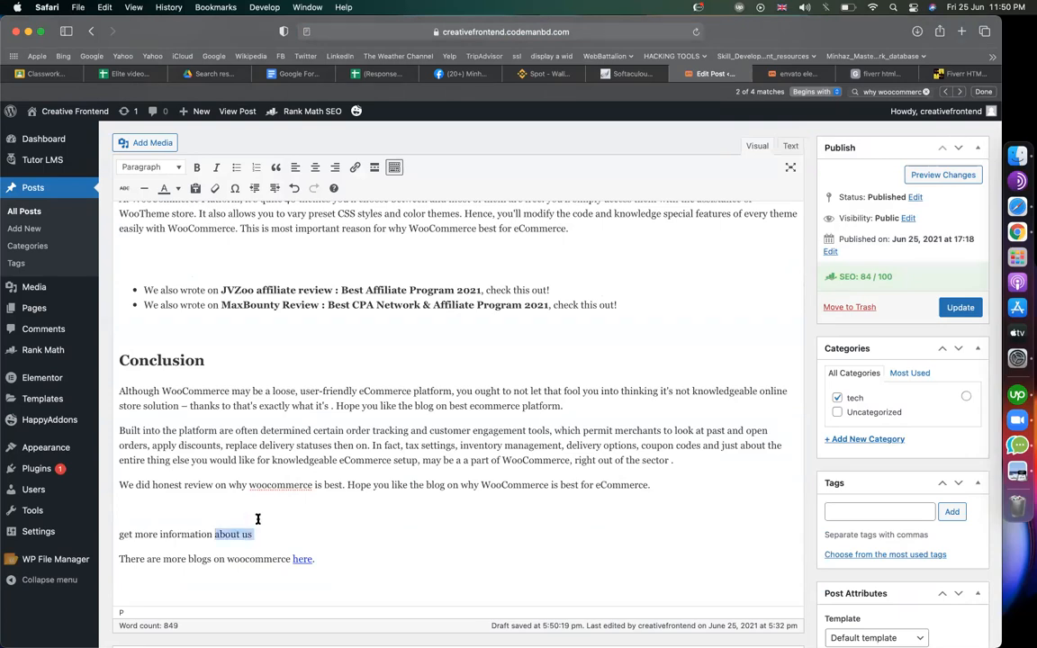
pyautogui.click(355, 168)
pyautogui.write('https://creativefrontend.codemanbd.com')
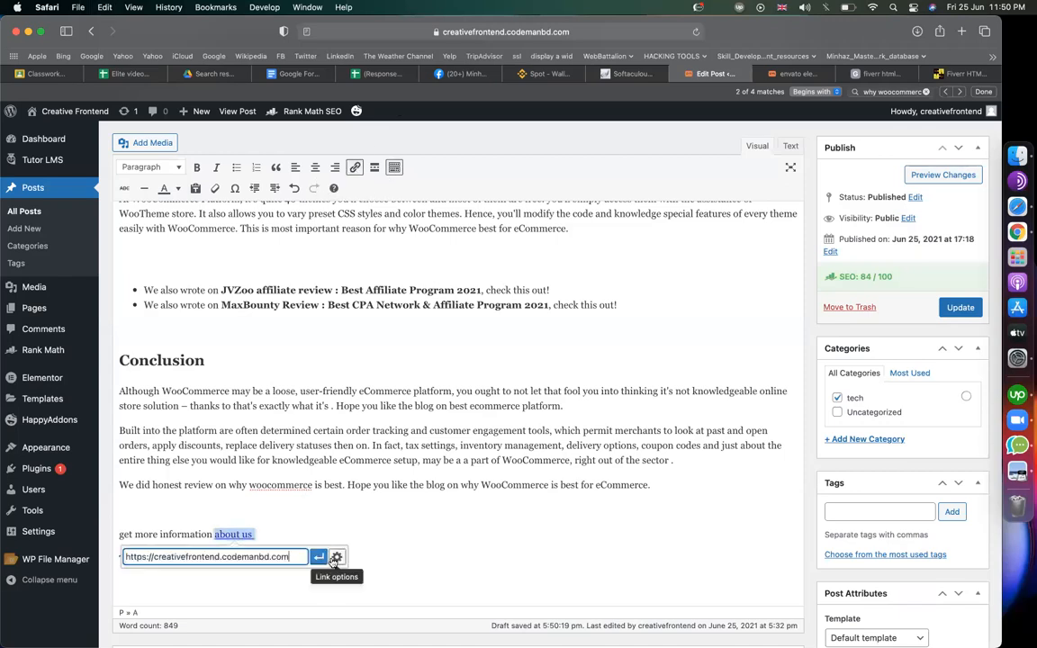
pyautogui.click(338, 557)
pyautogui.click(416, 337)
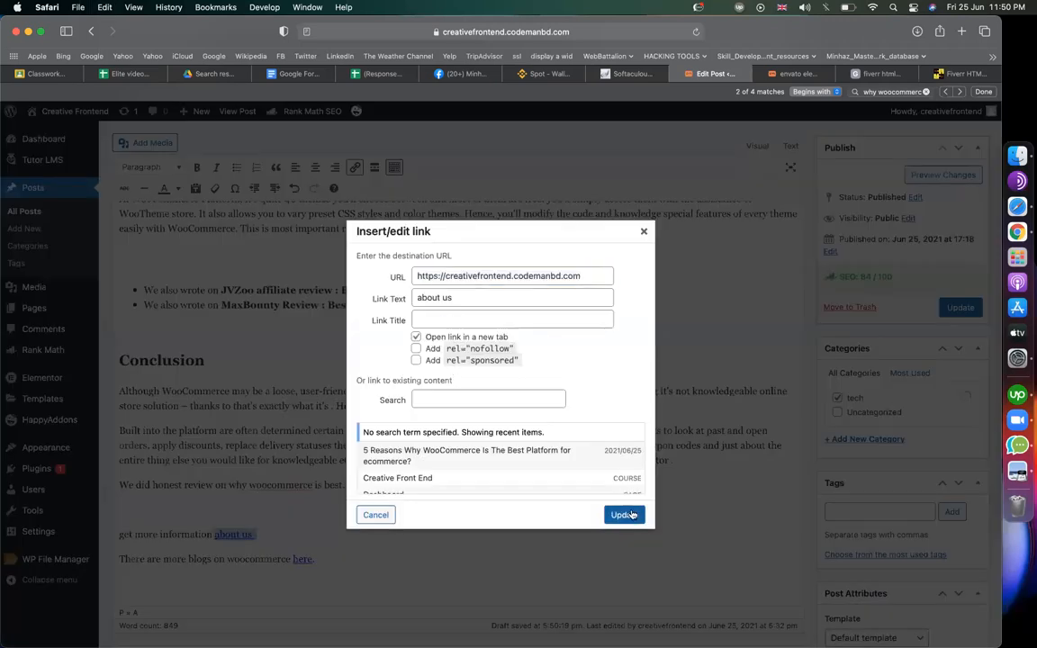
pyautogui.click(624, 516)
pyautogui.scroll(-10, 532, 440)
pyautogui.moveTo(164, 522); pyautogui.dragTo(271, 501)
pyautogui.scroll(-3, 267, 496)
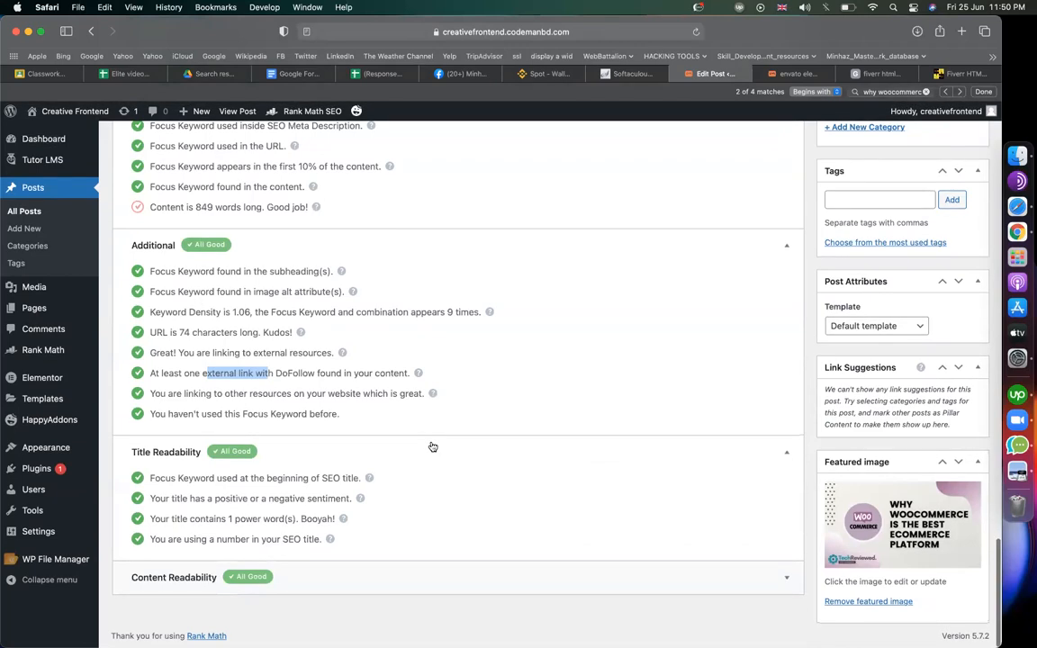
pyautogui.scroll(1, 432, 446)
# - Remove the leading "5" from the post title and examine the focus keyword and sentiment checks under Title Readability
pyautogui.scroll(20, 432, 447)
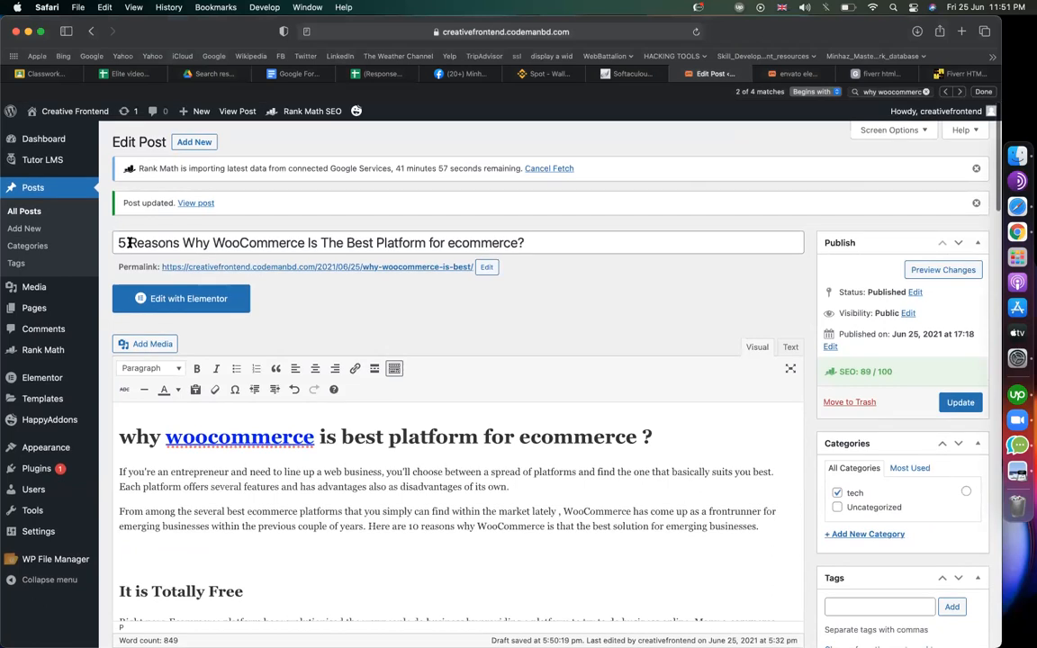
pyautogui.moveTo(129, 243); pyautogui.dragTo(103, 240)
pyautogui.press('BackSpace')
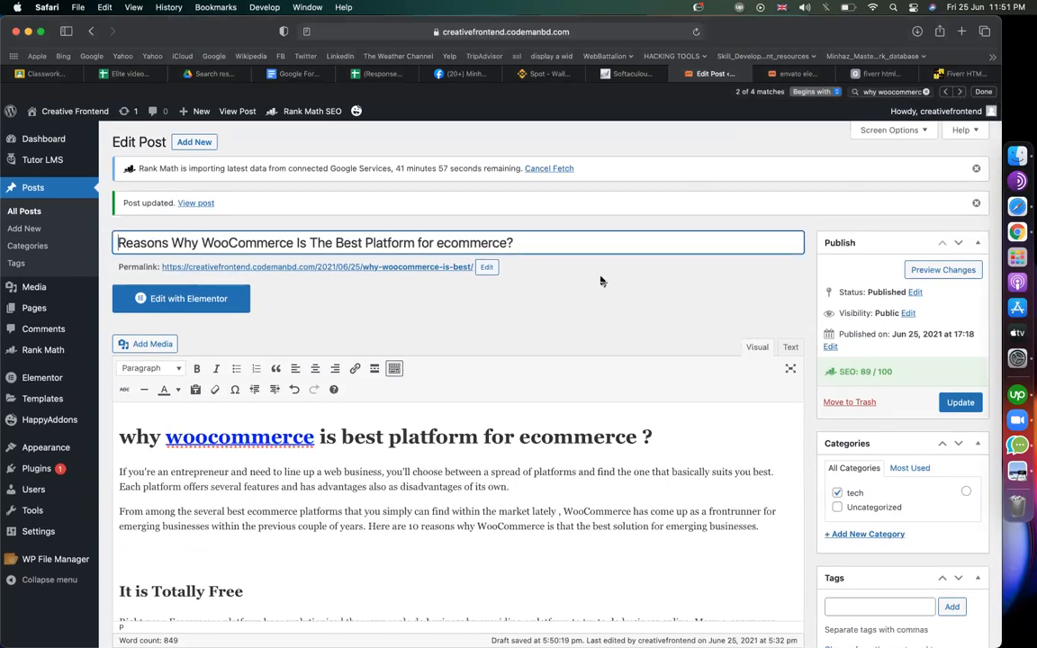
pyautogui.scroll(-2, 625, 377)
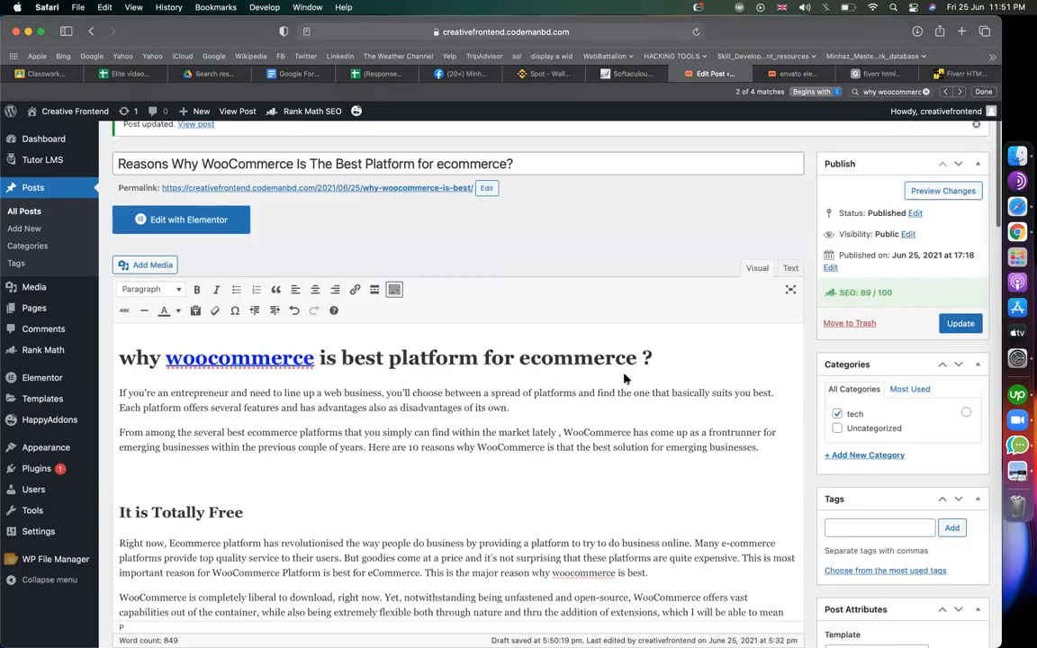
pyautogui.scroll(-10, 625, 378)
pyautogui.scroll(-10, 625, 377)
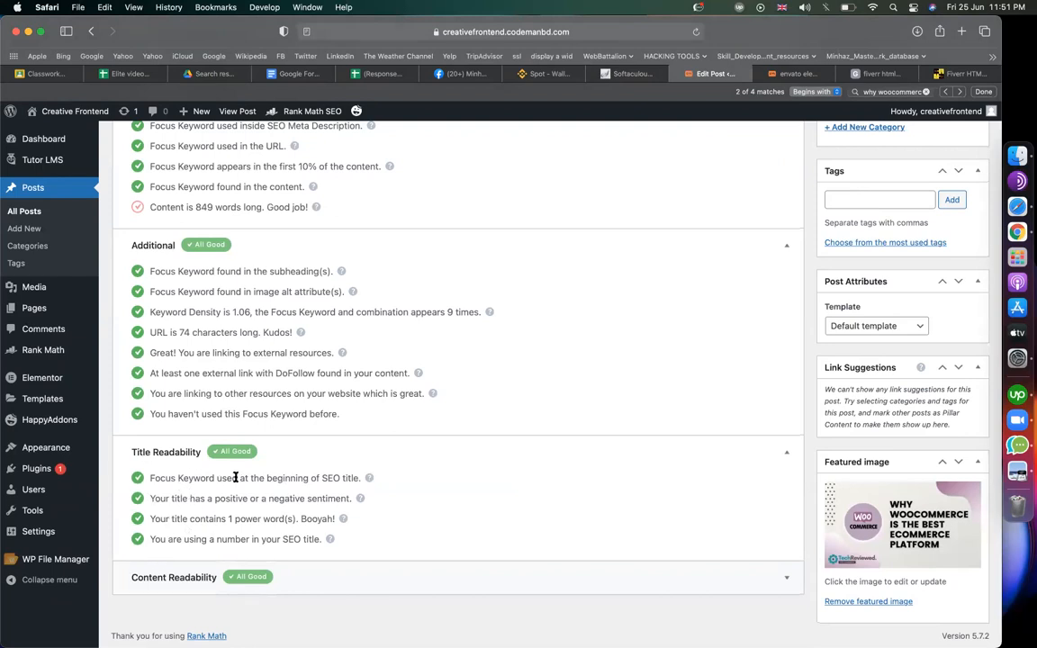
pyautogui.moveTo(199, 478); pyautogui.dragTo(334, 499)
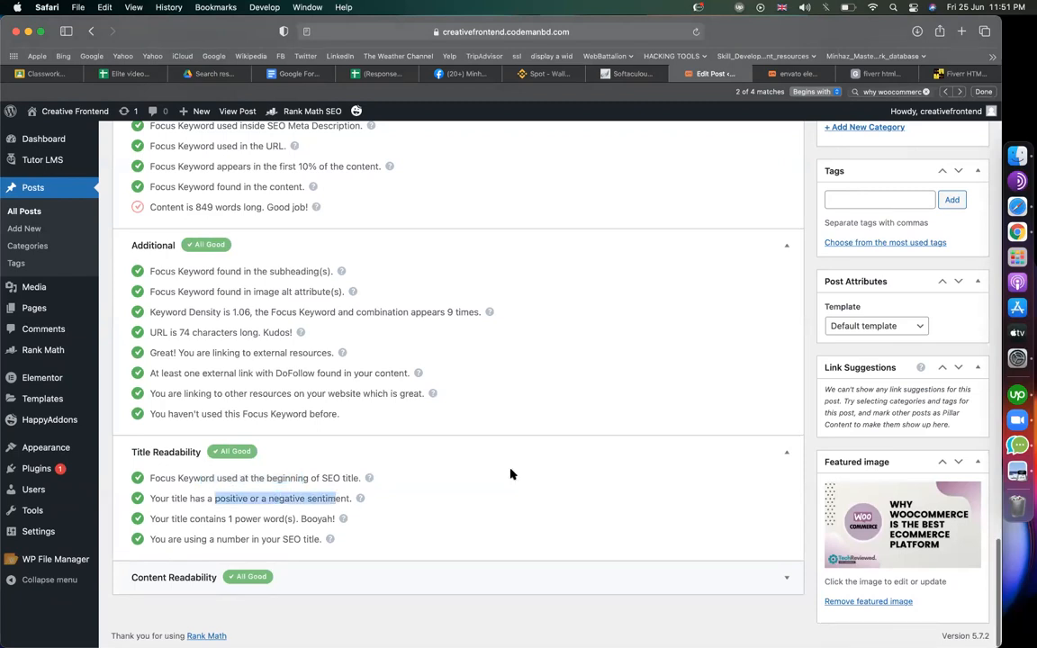
pyautogui.scroll(20, 518, 471)
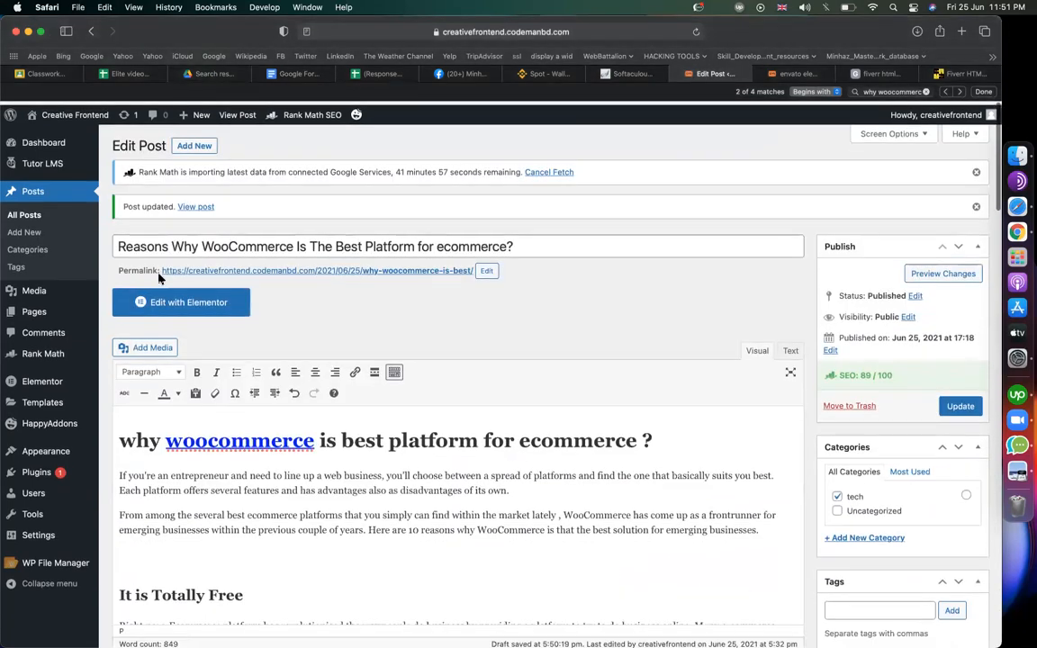
# - Replace "Best" in the post title with lowercase "best", keeping a space before it
pyautogui.doubleClick(343, 243)
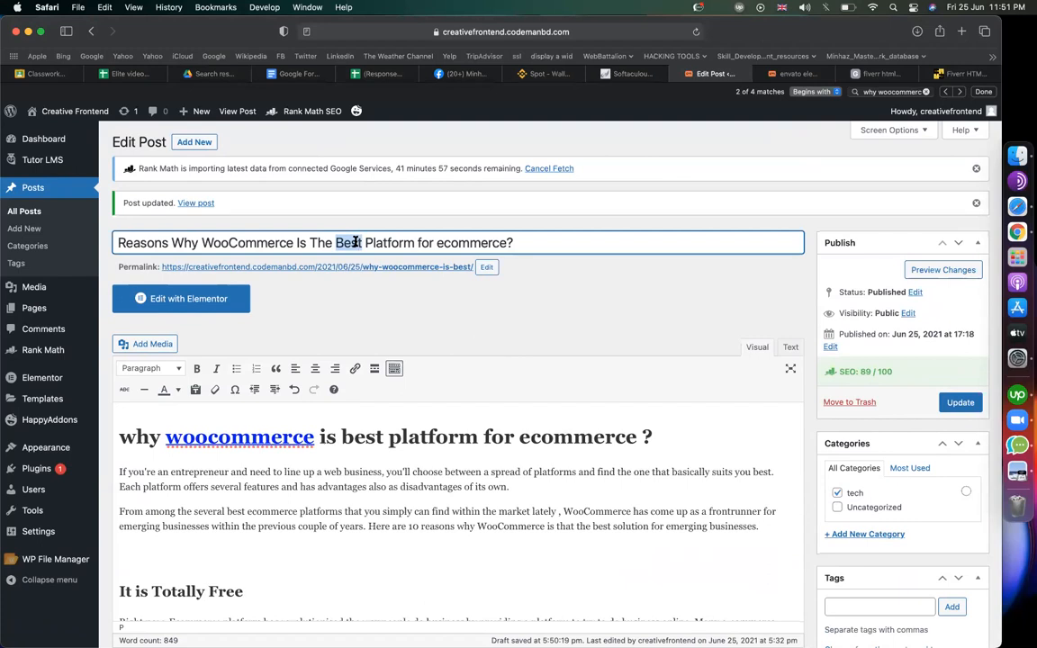
pyautogui.press('BackSpace')
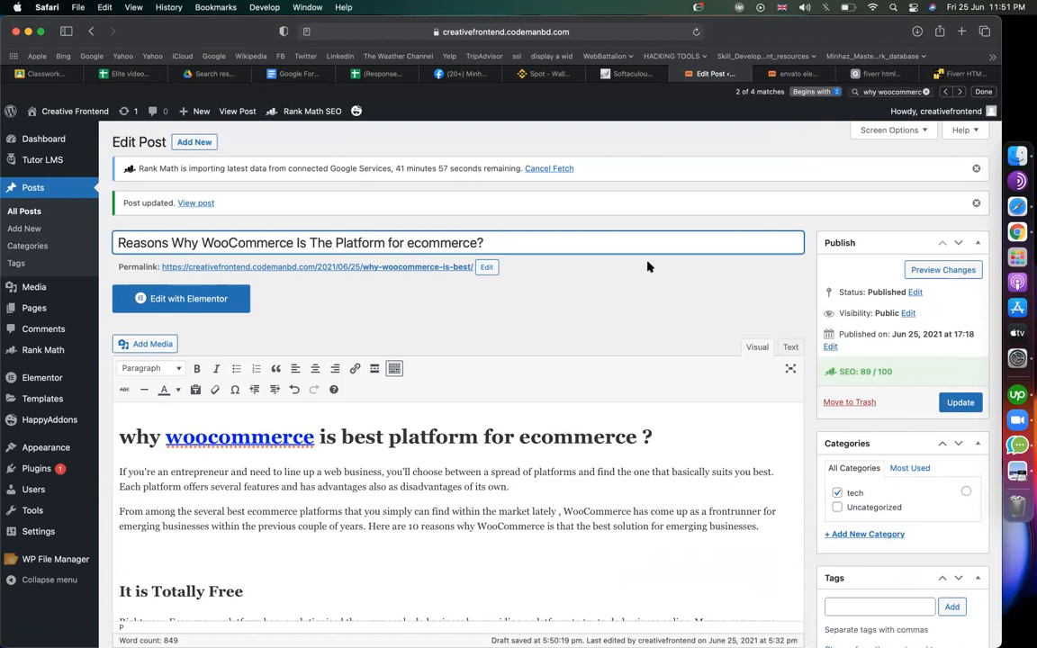
pyautogui.write('best')
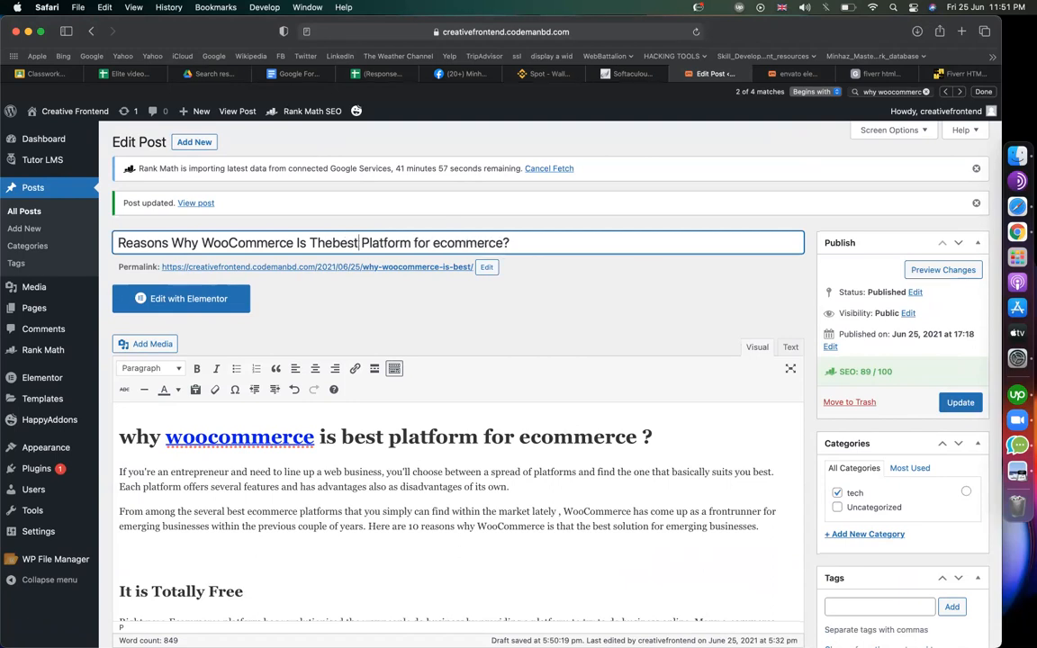
pyautogui.press('Left')
pyautogui.press('Left')
pyautogui.press('Left')
pyautogui.press('Left')
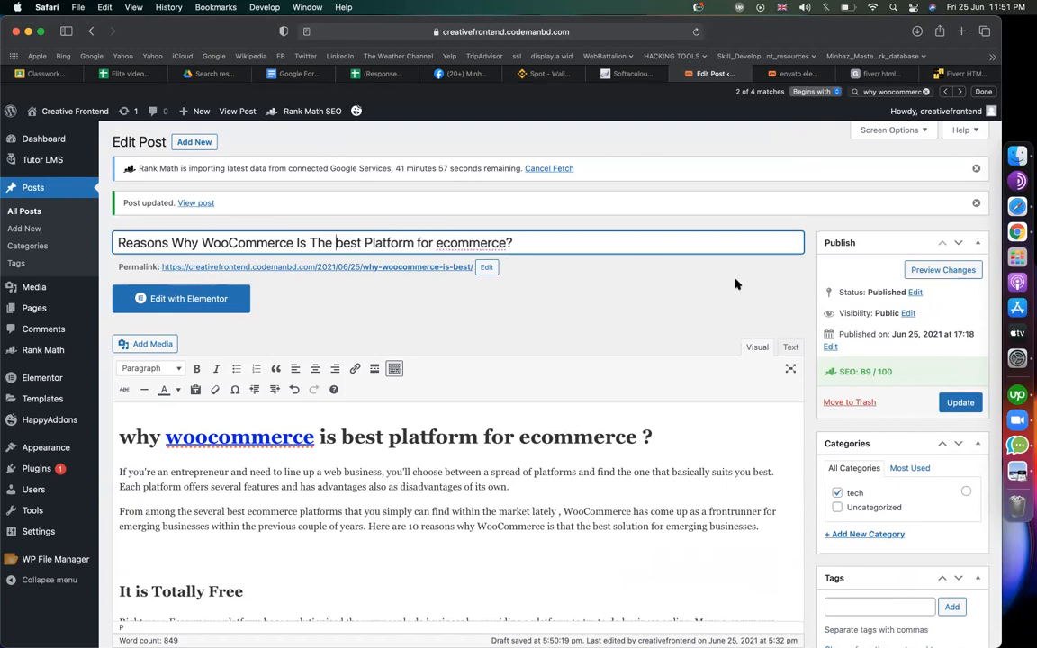
# - Check Rank Math's title number test, and put "5" at the start of the post title and "2021" before its question mark
pyautogui.scroll(-20, 887, 390)
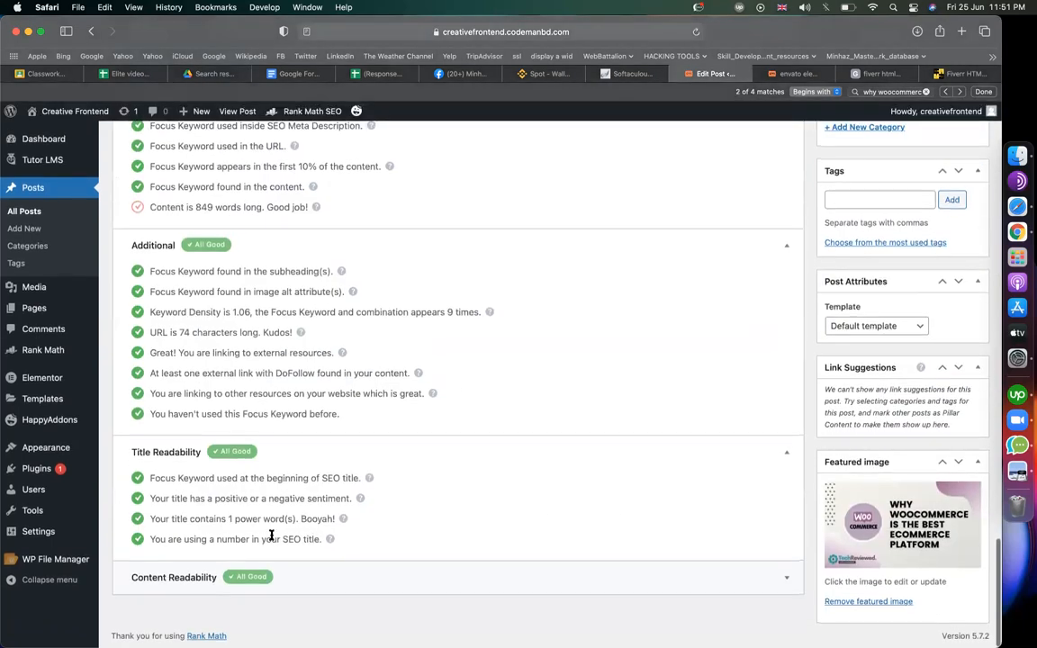
pyautogui.moveTo(183, 543); pyautogui.dragTo(266, 542)
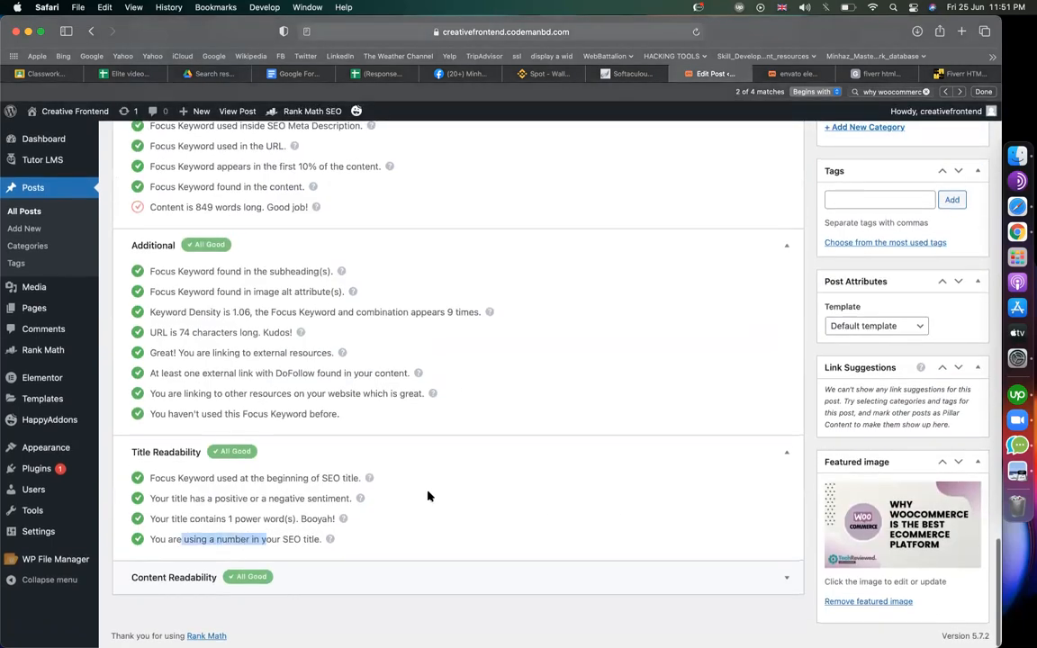
pyautogui.scroll(4, 521, 465)
pyautogui.scroll(20, 521, 465)
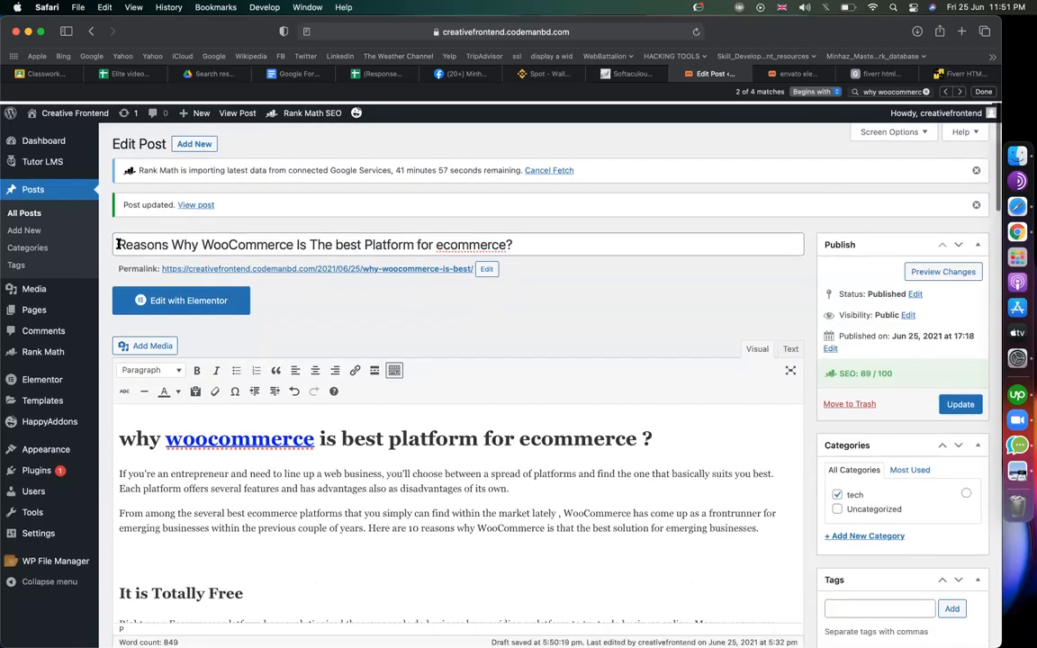
pyautogui.click(117, 243)
pyautogui.write('5')
pyautogui.click(521, 244)
pyautogui.write('2021')
# - Compare the title's year, power word and keyword phrase with Rank Math's Title Readability checks, and update the published post
pyautogui.doubleClick(524, 243)
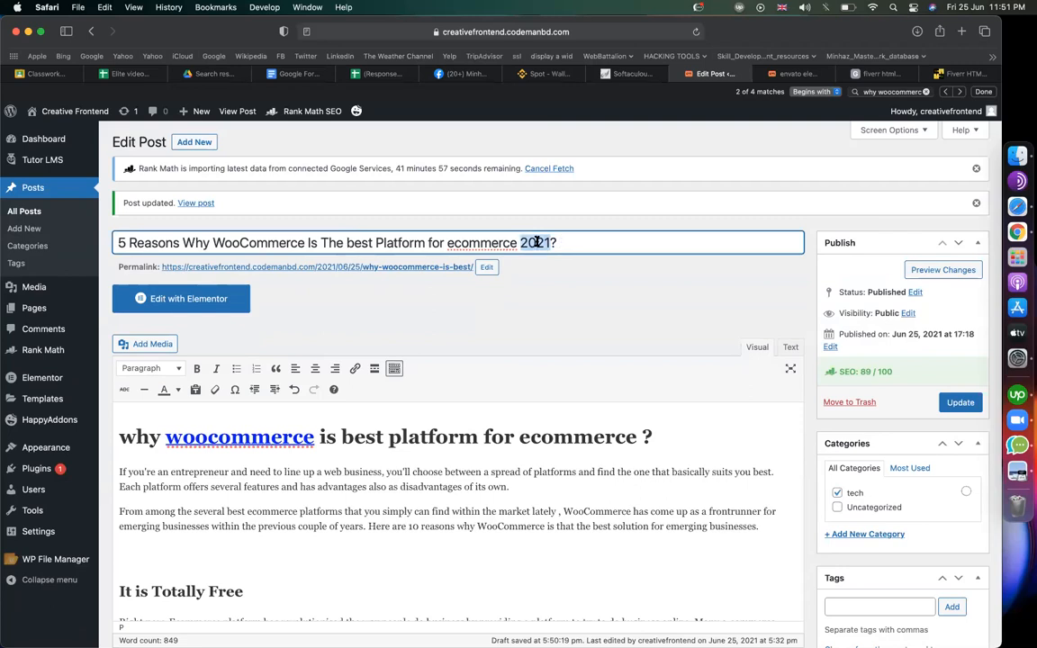
pyautogui.doubleClick(360, 243)
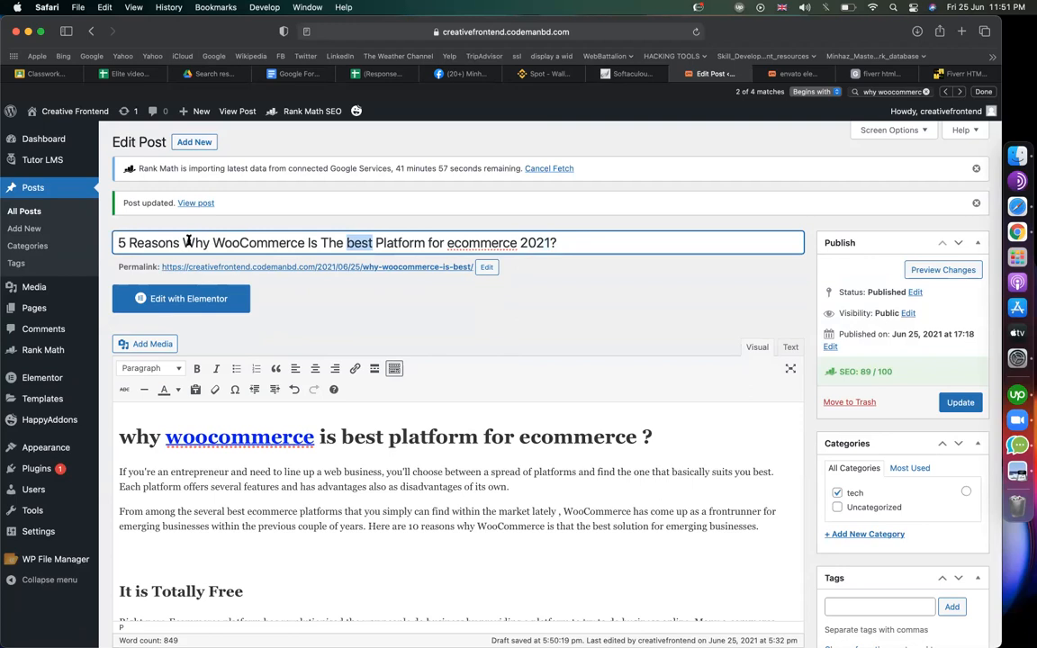
pyautogui.moveTo(184, 243); pyautogui.dragTo(336, 243)
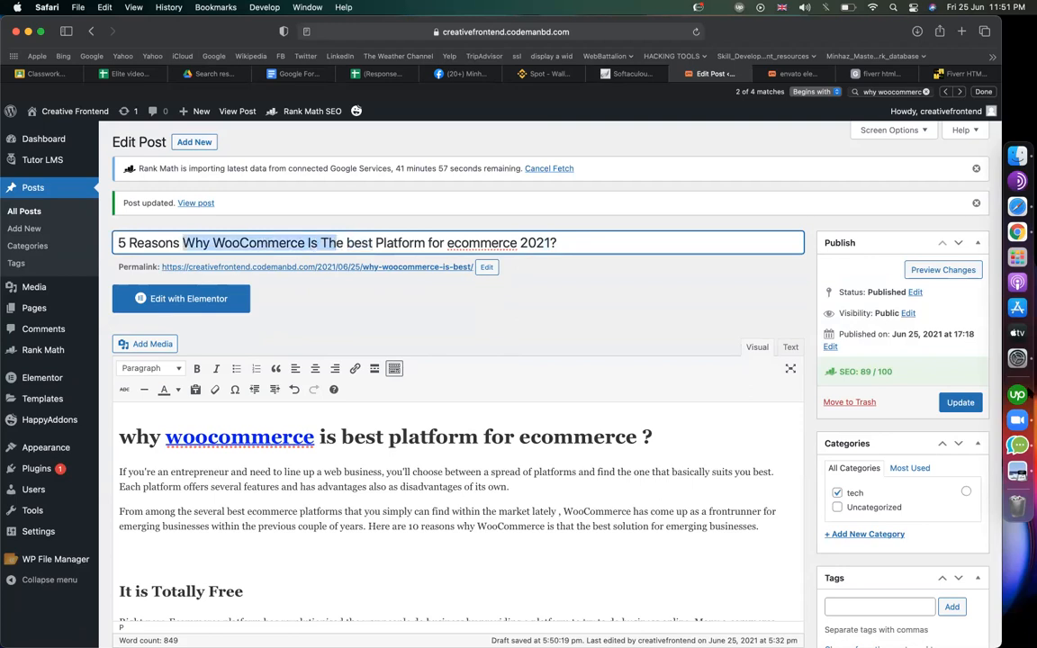
pyautogui.scroll(-20, 896, 478)
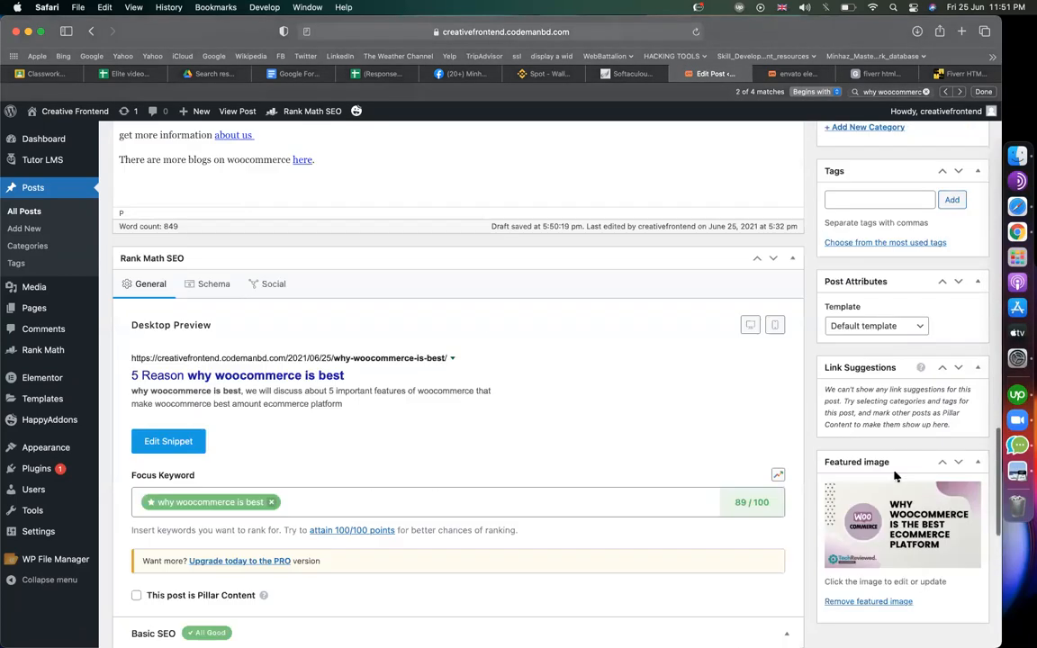
pyautogui.moveTo(159, 477); pyautogui.dragTo(222, 539)
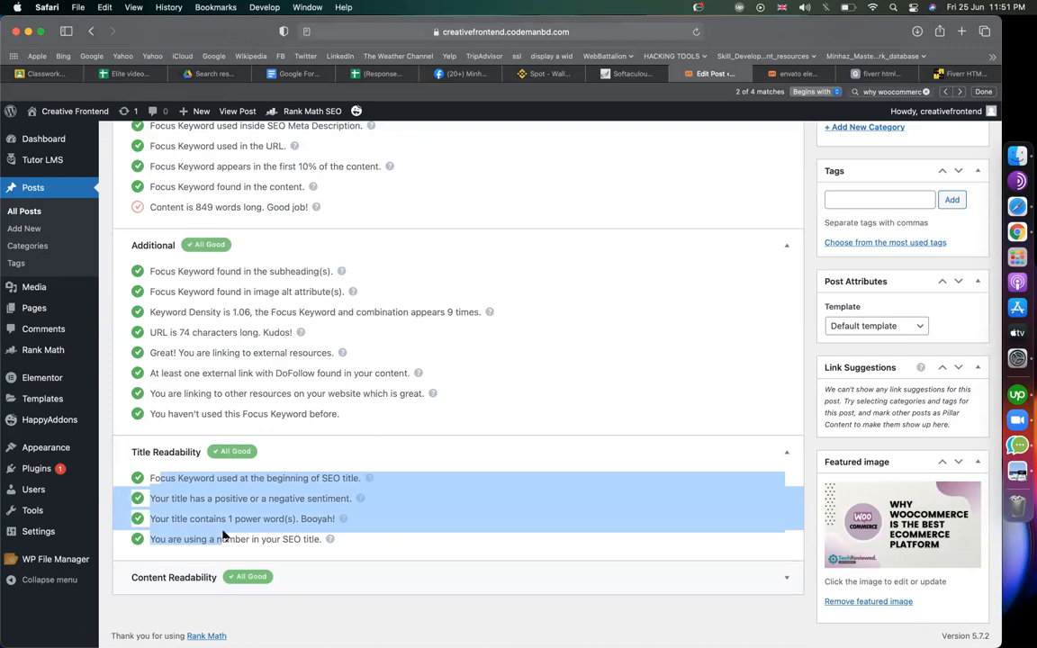
pyautogui.scroll(15, 491, 271)
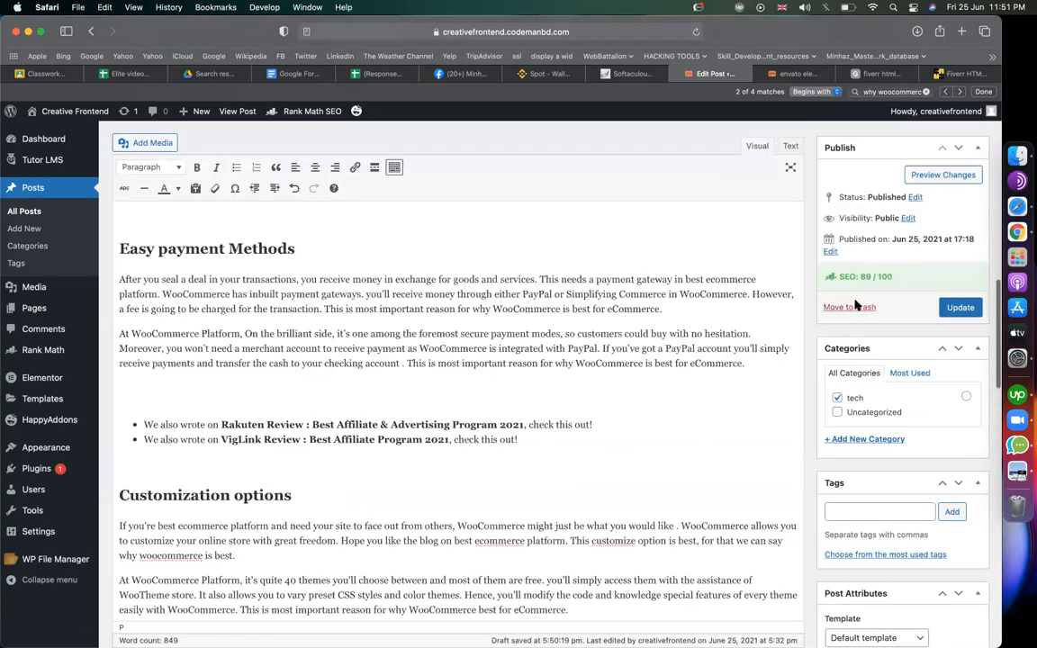
pyautogui.scroll(-5, 621, 486)
pyautogui.scroll(4, 857, 327)
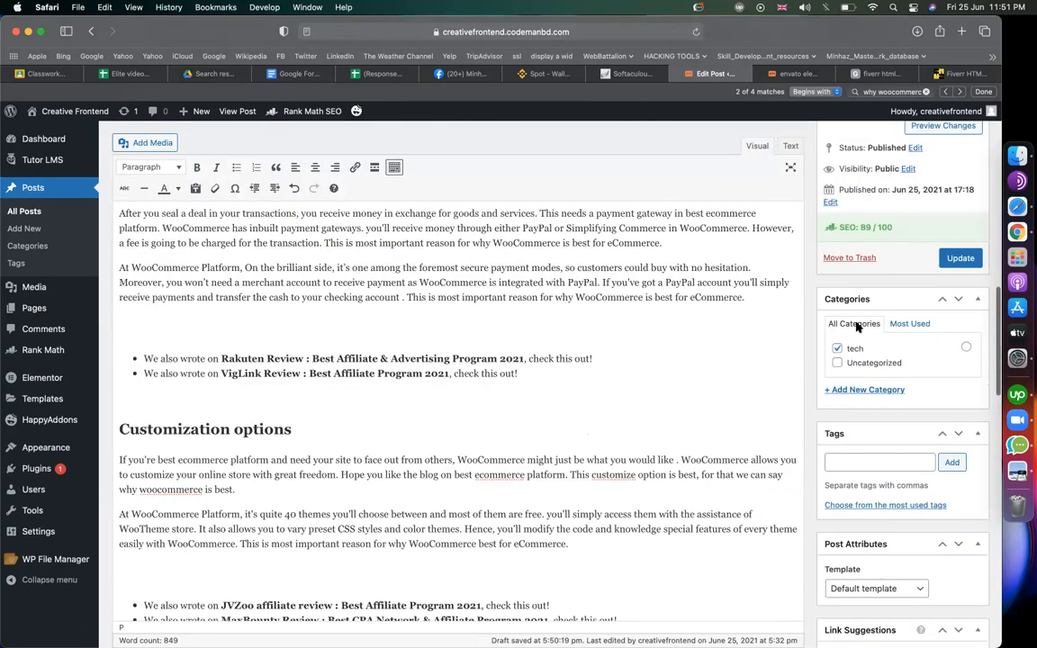
pyautogui.scroll(3, 857, 326)
pyautogui.click(955, 308)
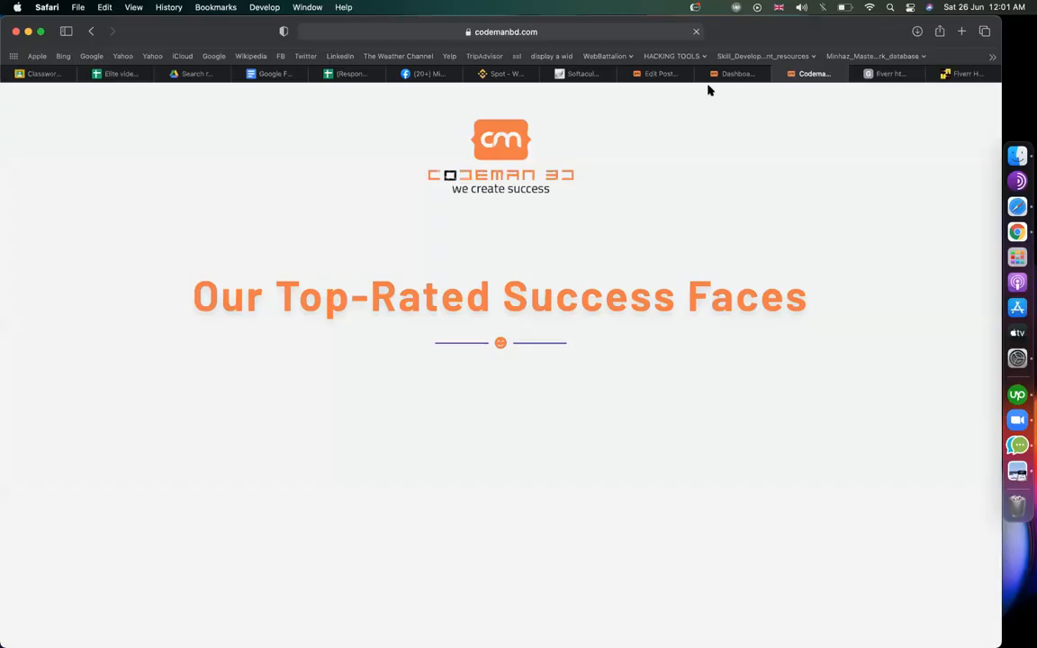
# - Switch to the WordPress dashboard of the codemanbd.com site
pyautogui.click(737, 73)
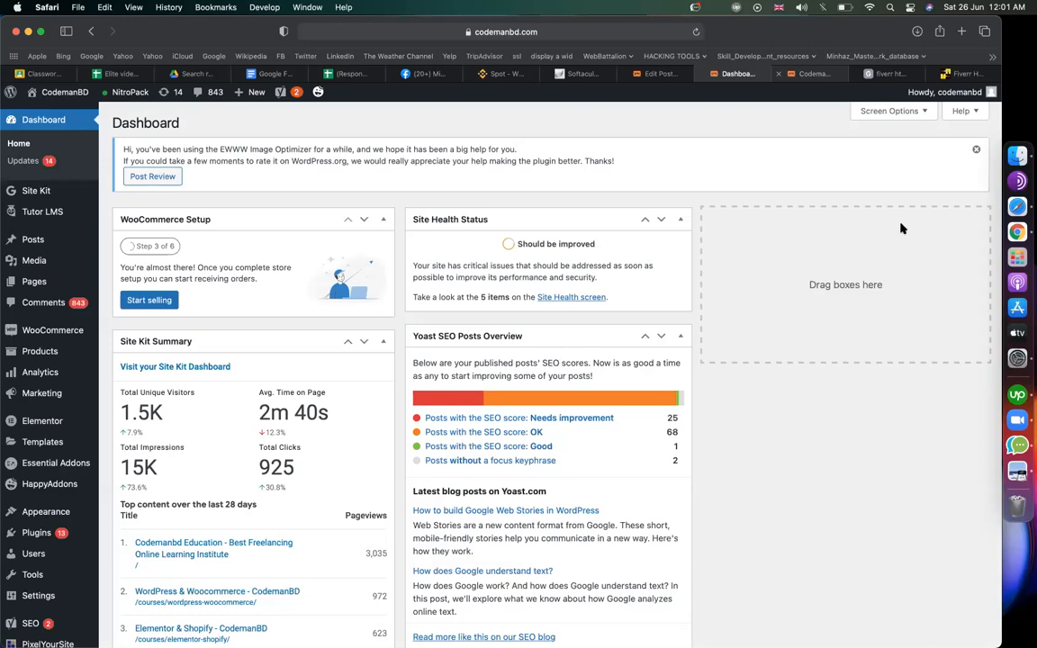
# - Open the codemanbd.com front page "Home" from the site's page list in the Elementor editor
pyautogui.hotkey('ctrl', 'Tab')
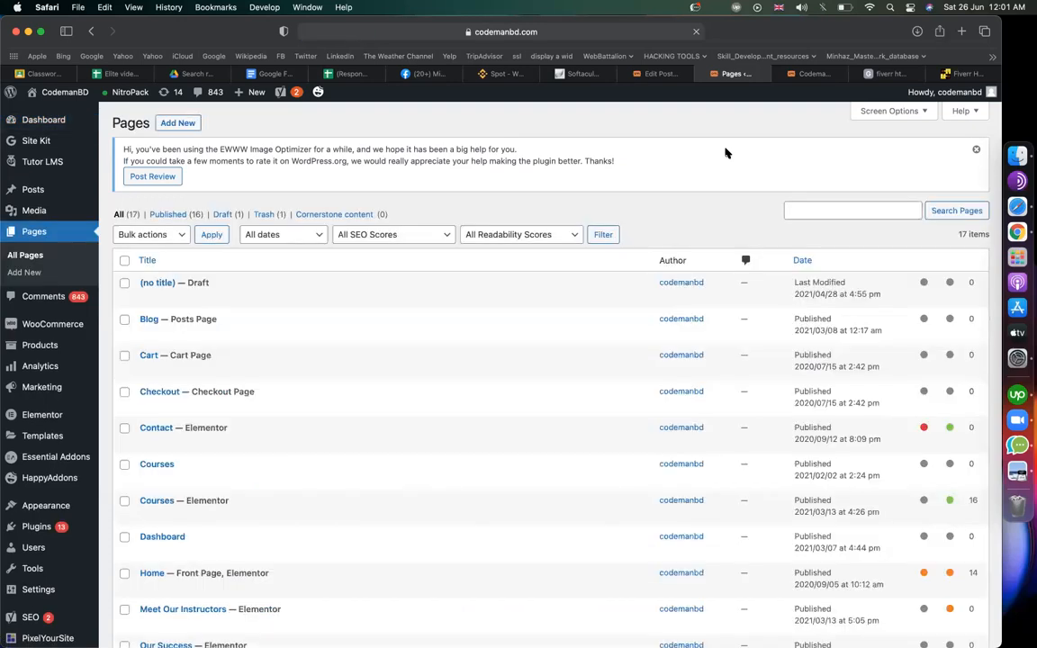
pyautogui.scroll(-1, 337, 398)
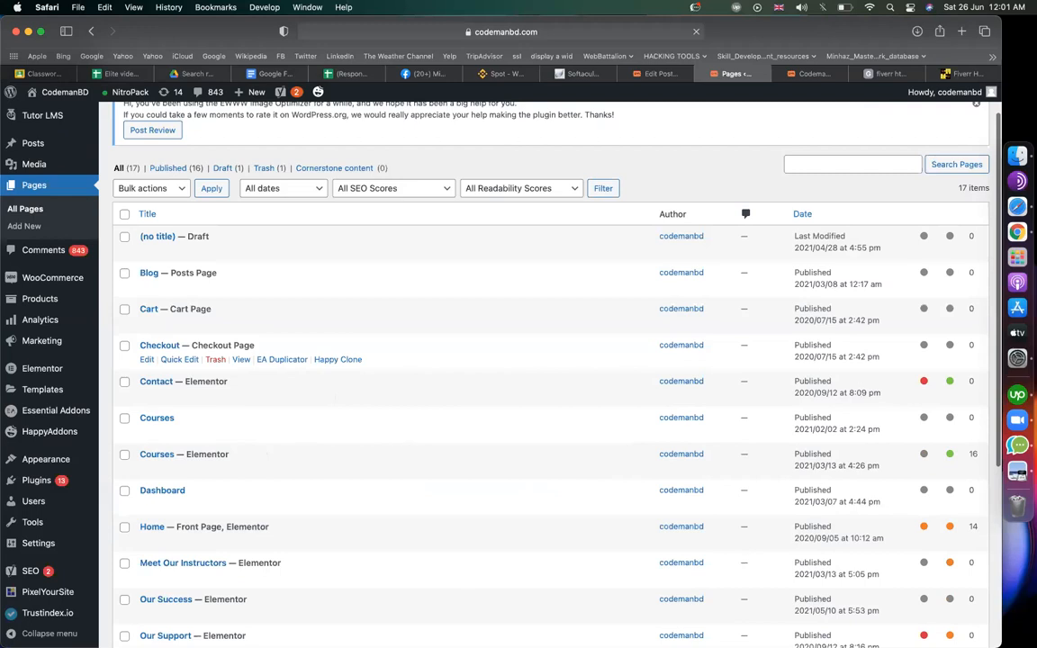
pyautogui.scroll(-3, 541, 432)
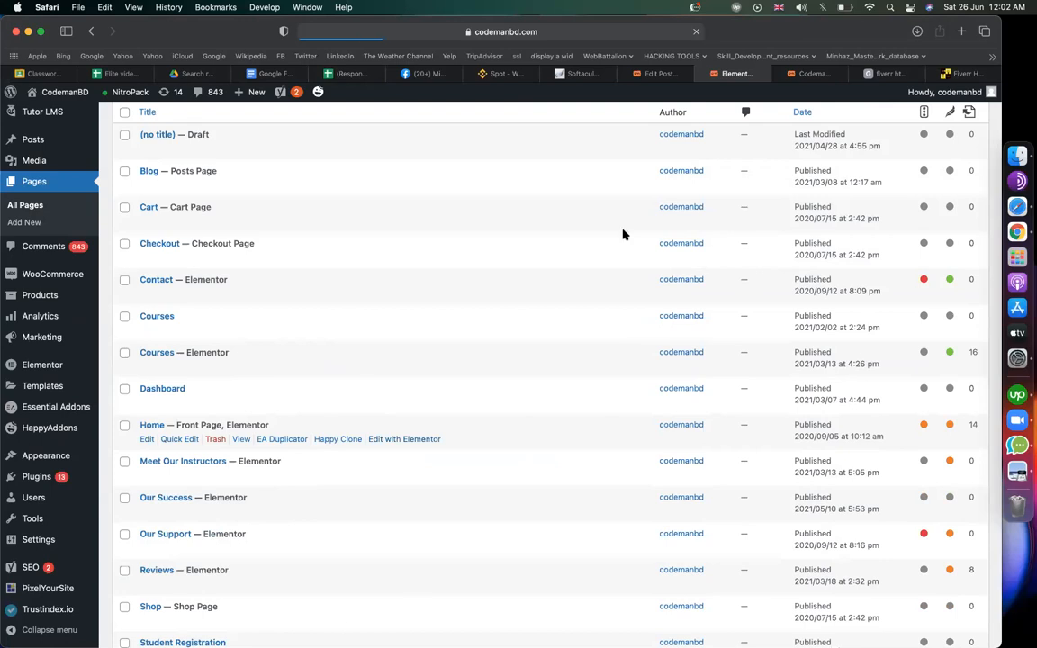
pyautogui.click(749, 65)
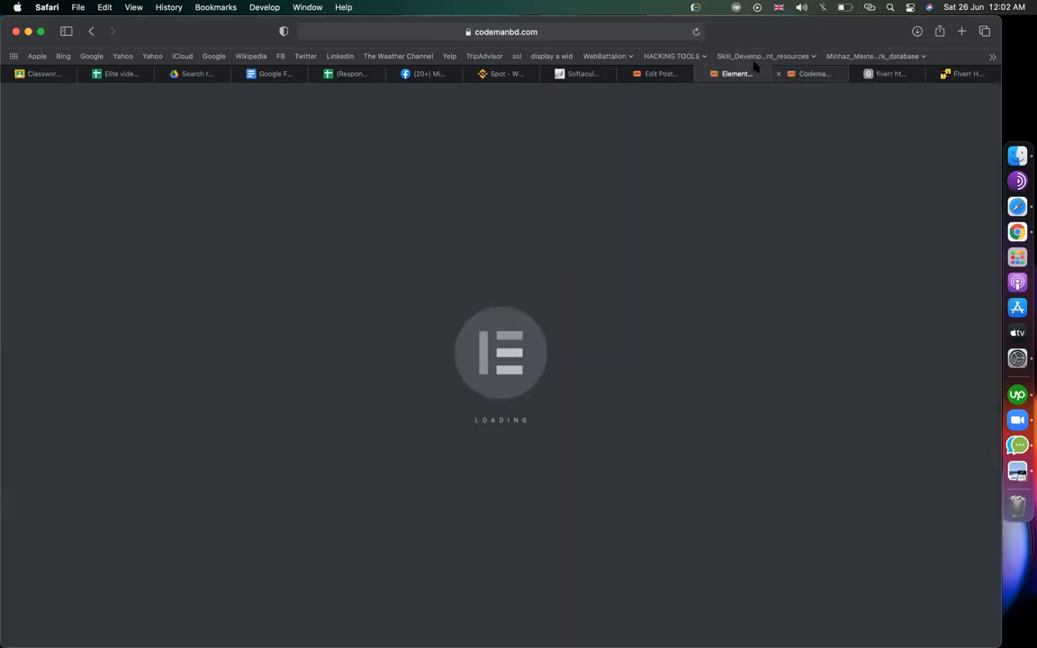
# - Look through the freelancer profiles and Top Rated posts on the codemanbd.com success-stories page
pyautogui.hotkey('ctrl', 'Tab')
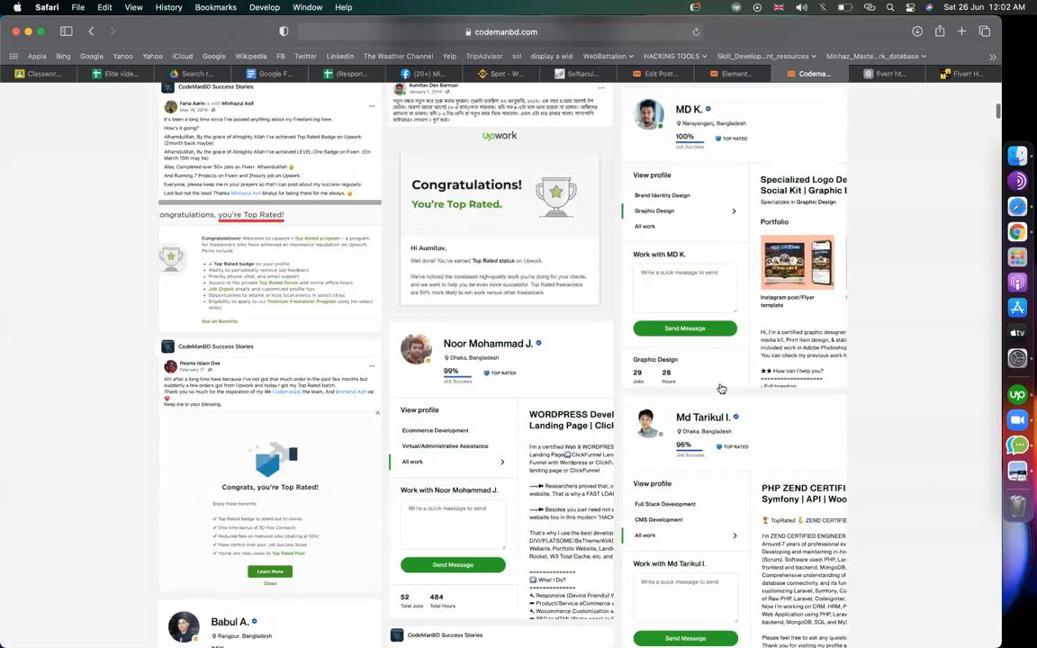
pyautogui.scroll(1, 541, 33)
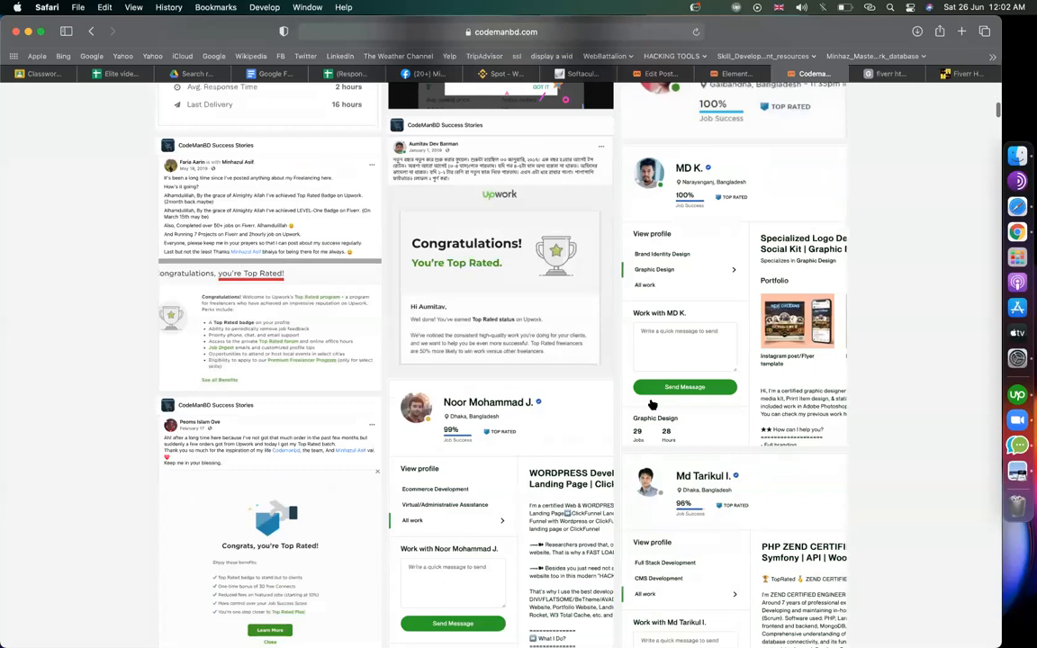
pyautogui.press('super+l')
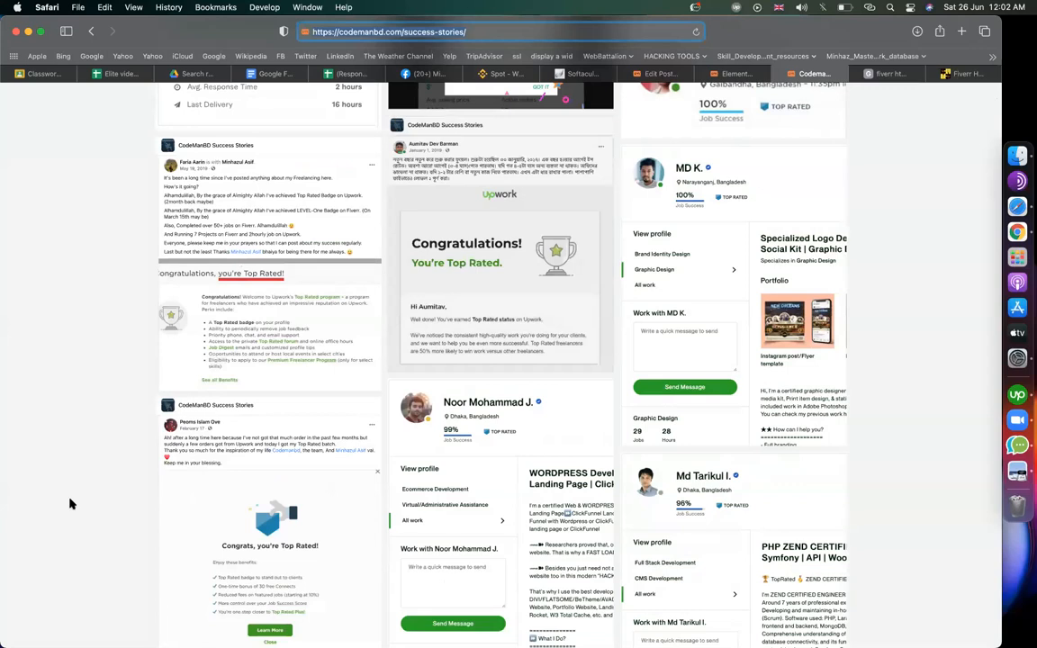
pyautogui.scroll(15, 133, 458)
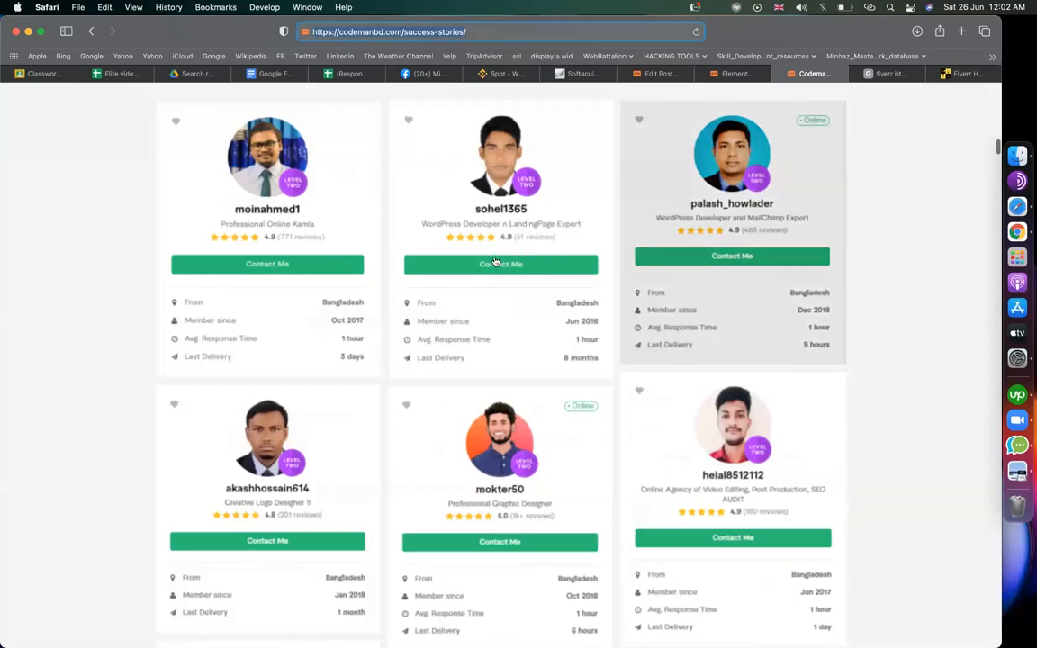
pyautogui.scroll(-5, 494, 262)
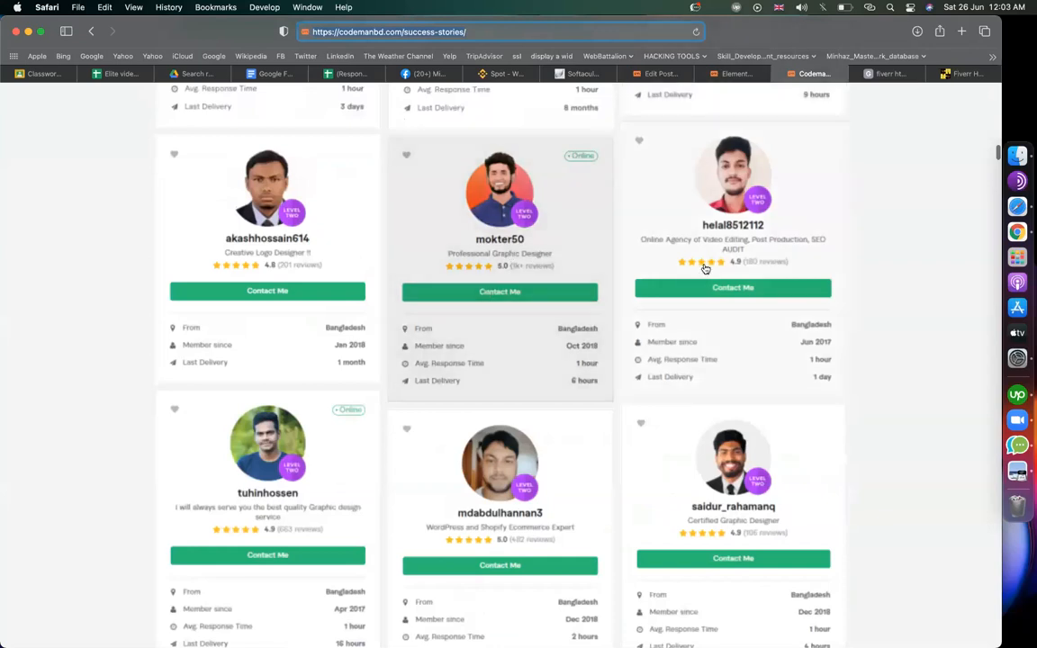
pyautogui.scroll(-4, 396, 432)
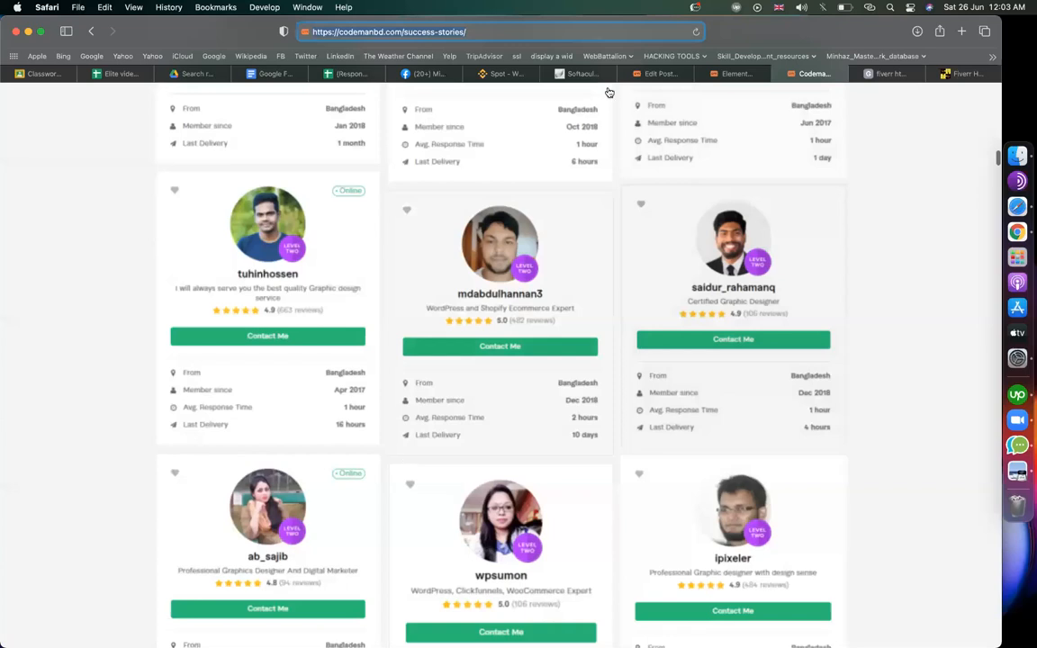
pyautogui.scroll(-13, 630, 51)
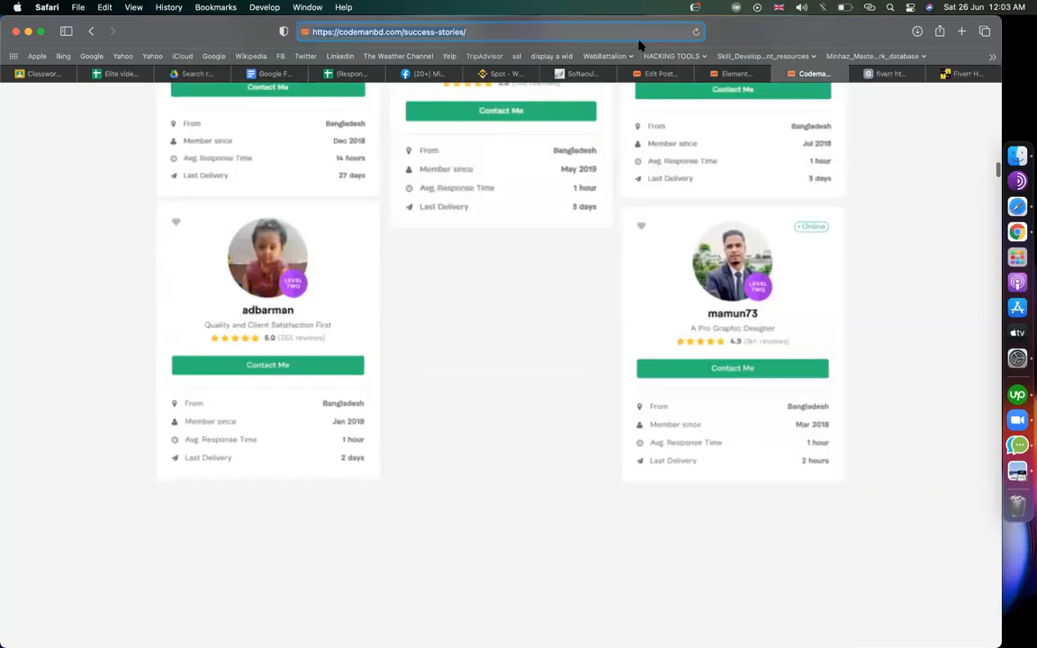
pyautogui.scroll(-5, 398, 451)
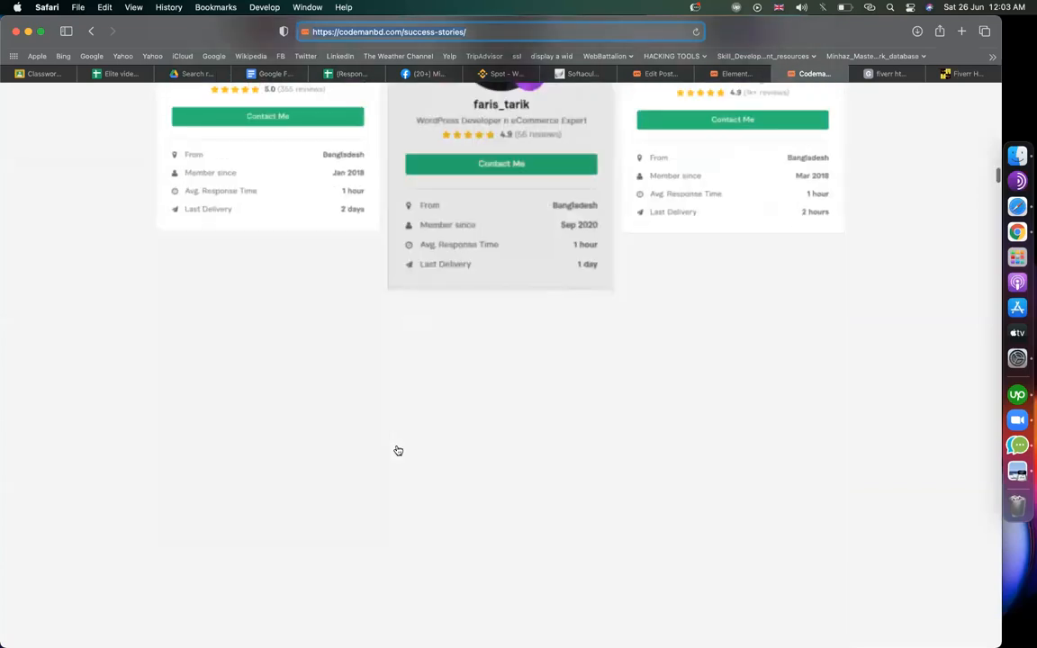
pyautogui.scroll(1, 908, 186)
pyautogui.click(909, 186)
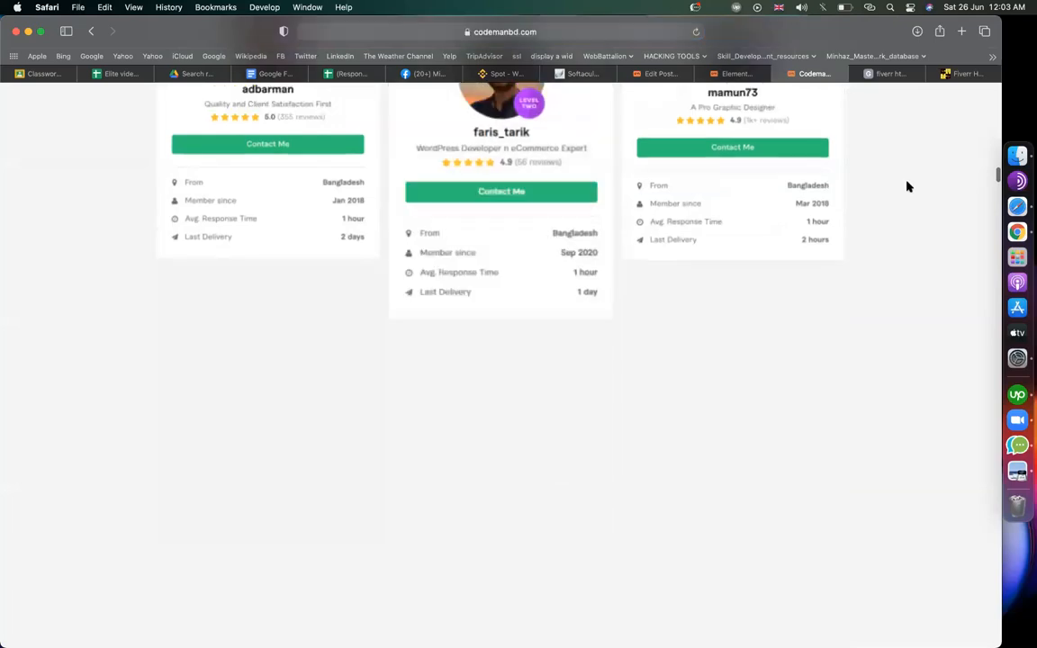
# - Close the two Fiverr browser tabs and reload the Home page's Elementor editor
pyautogui.click(740, 74)
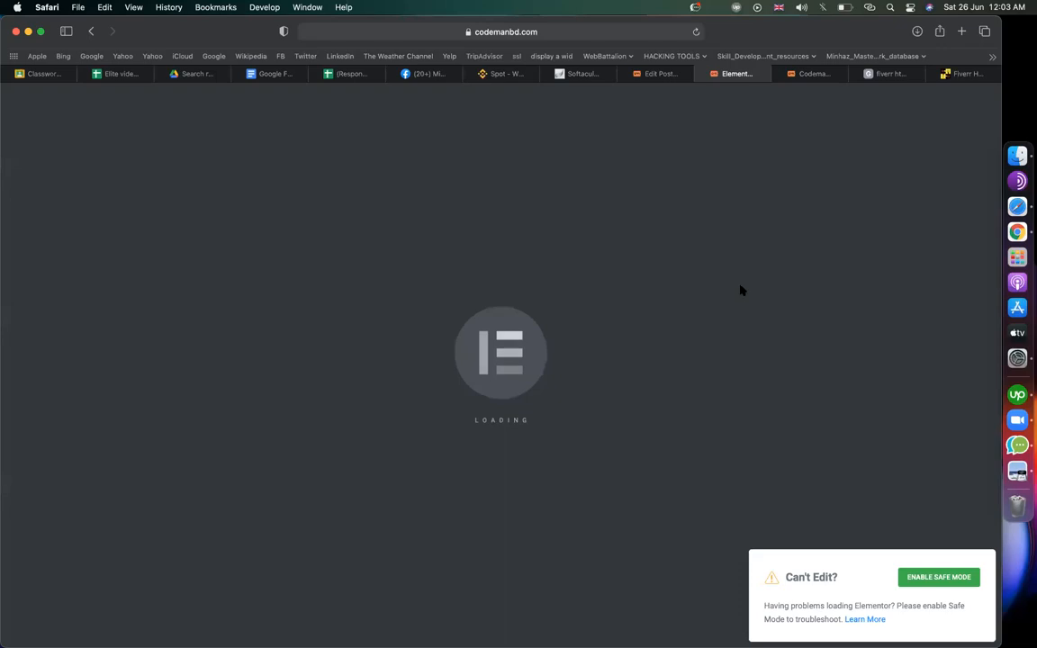
pyautogui.click(861, 76)
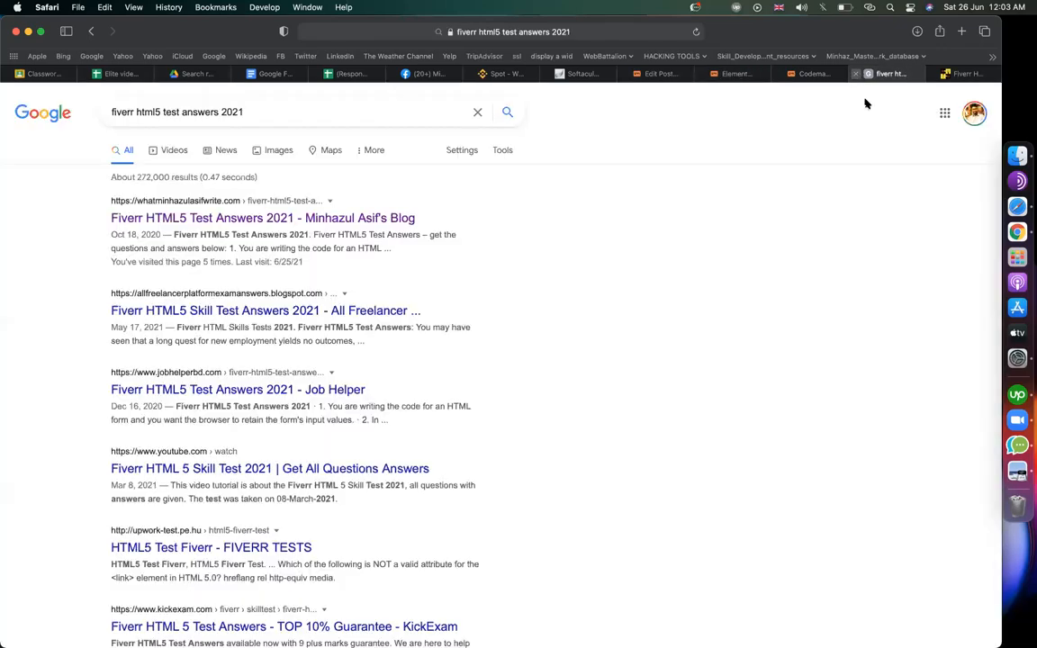
pyautogui.click(858, 74)
pyautogui.click(855, 79)
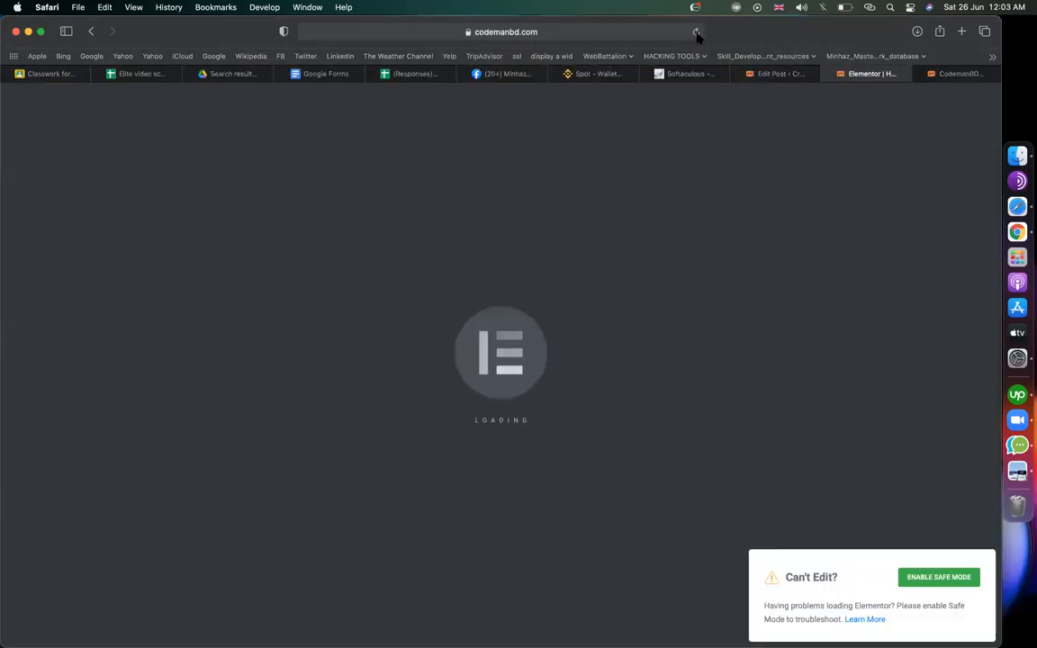
pyautogui.click(697, 33)
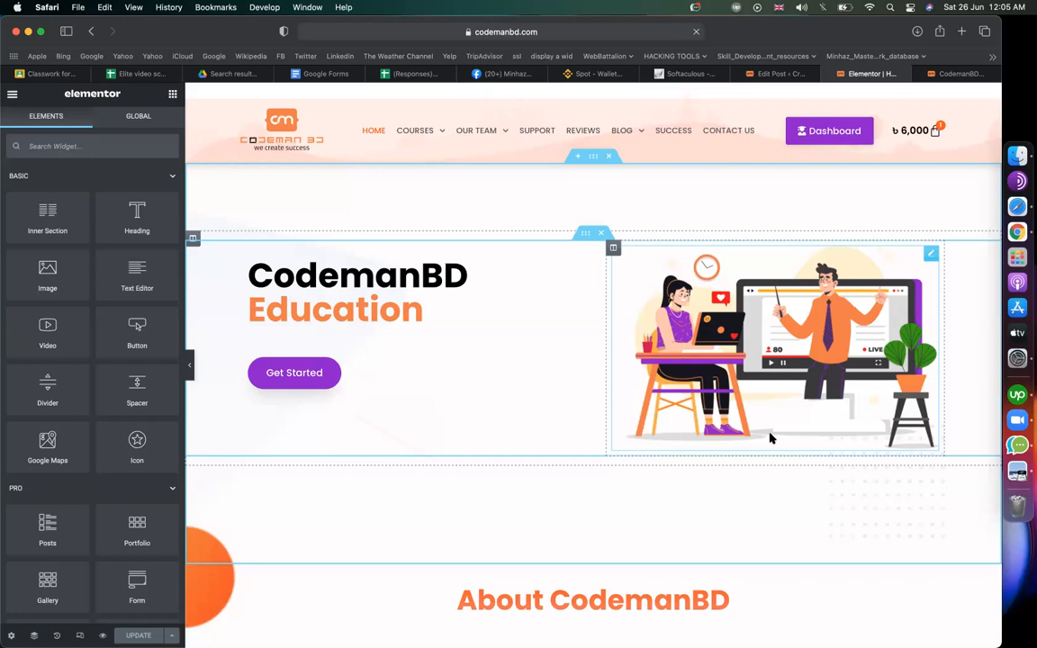
# - Examine the Home page design in Elementor, from the hero section through About CodemanBD to About Our Company
pyautogui.scroll(-5, 674, 446)
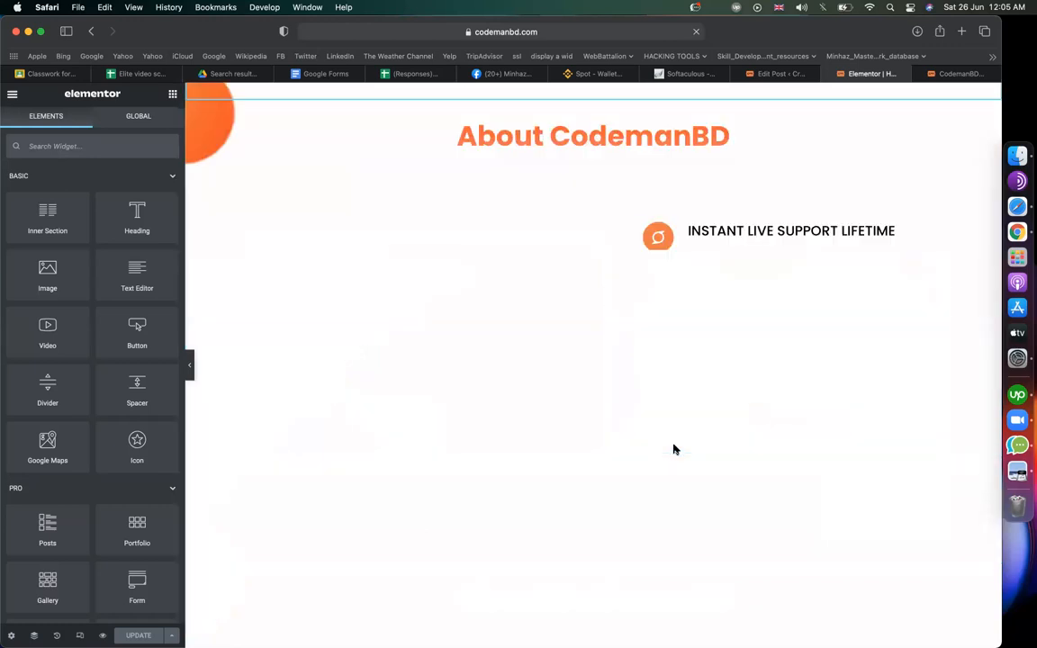
pyautogui.scroll(5, 673, 446)
pyautogui.scroll(-1, 674, 449)
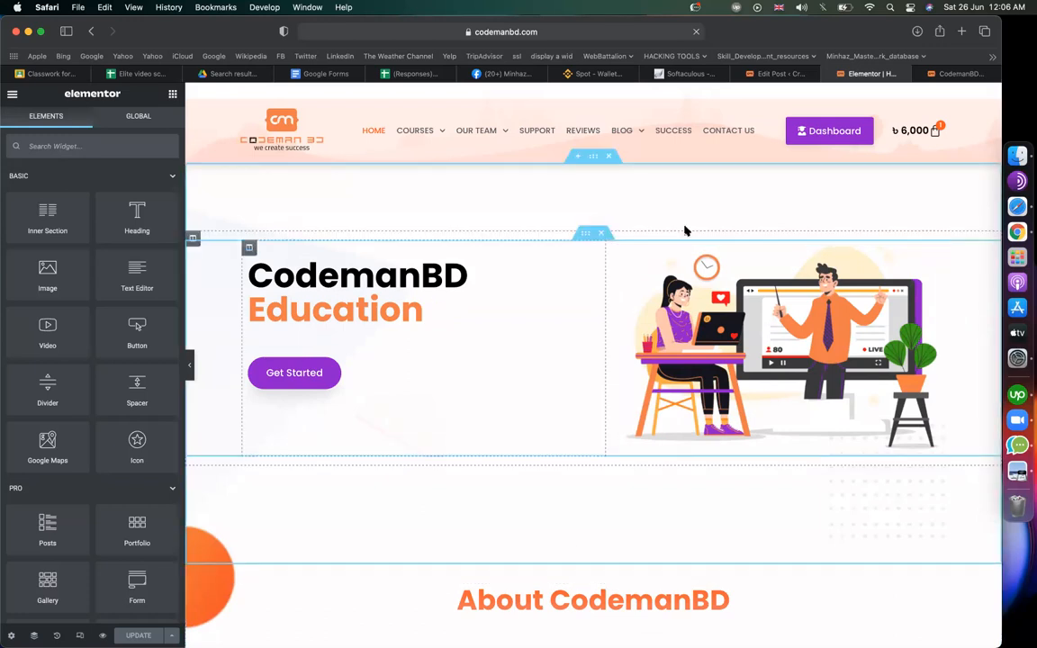
pyautogui.scroll(-5, 258, 479)
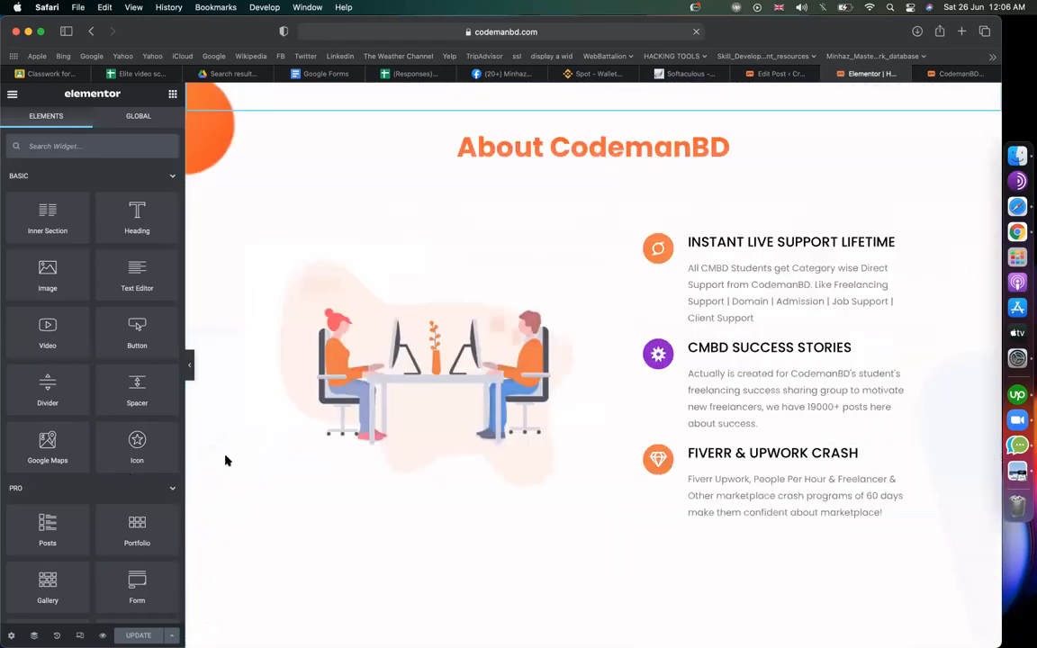
pyautogui.scroll(-8, 503, 445)
pyautogui.scroll(10, 503, 448)
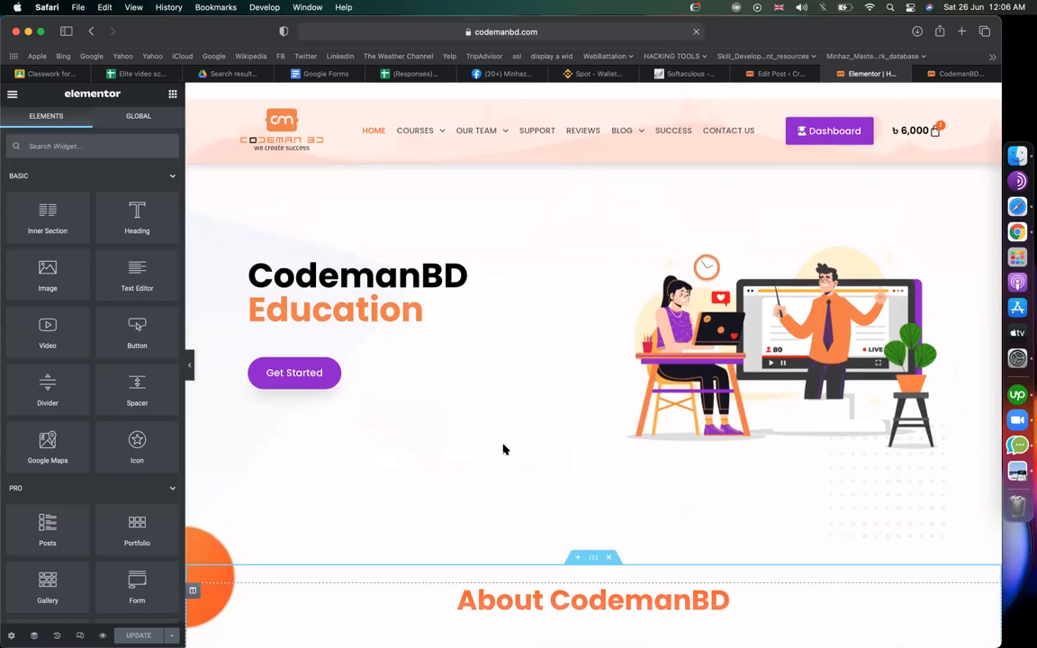
pyautogui.scroll(-5, 502, 449)
pyautogui.scroll(-15, 503, 449)
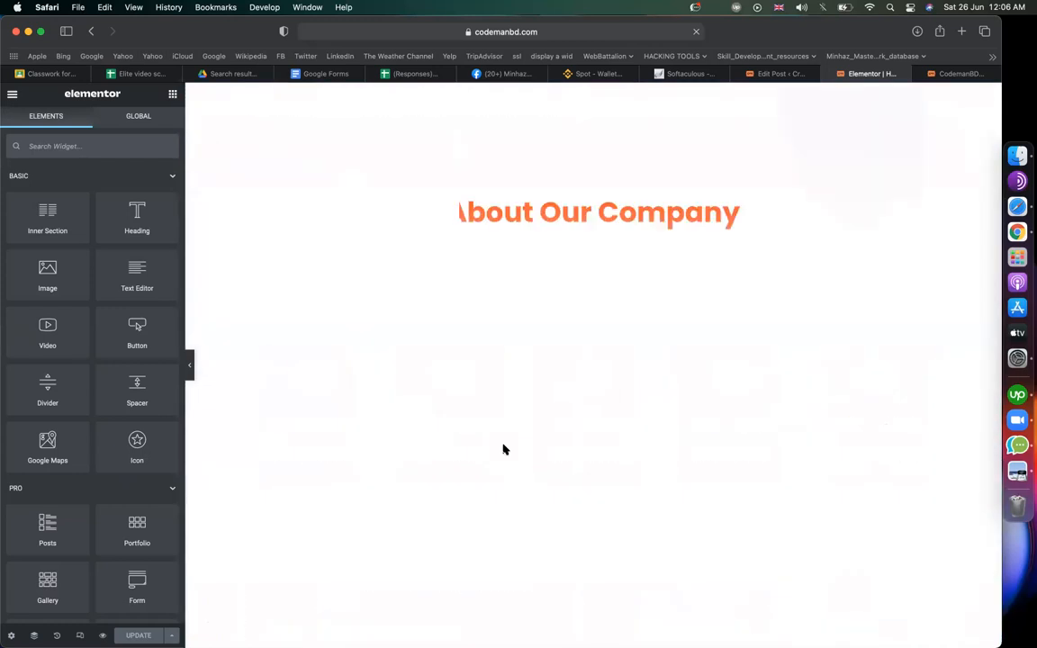
pyautogui.scroll(20, 693, 362)
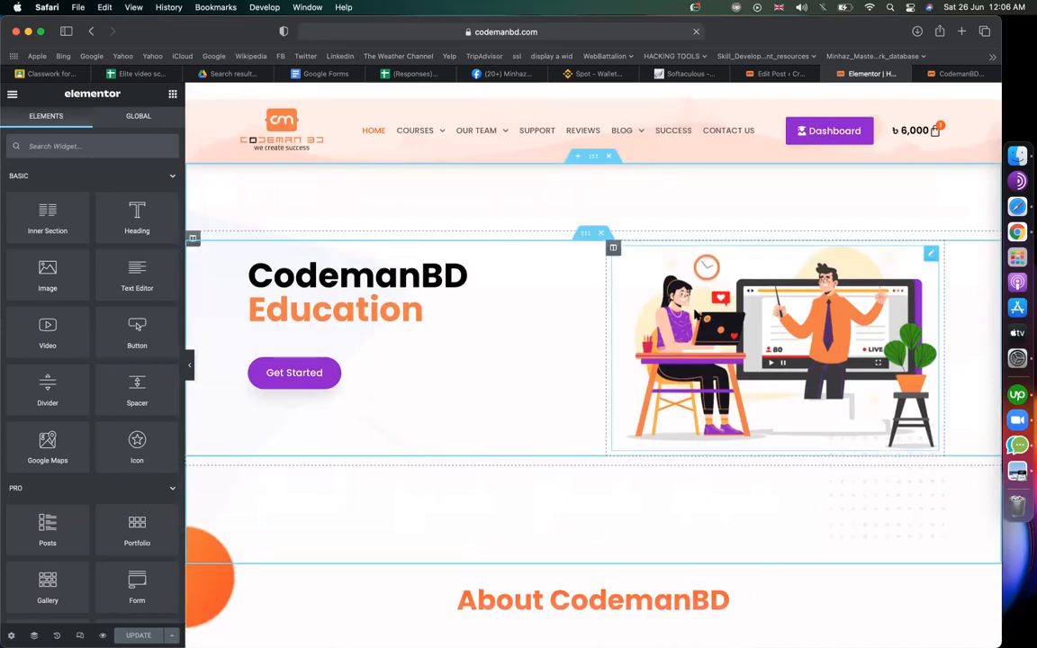
# - Save the codemanbd.com Home page as an Elementor template named "home jason" and export that template
pyautogui.click(770, 74)
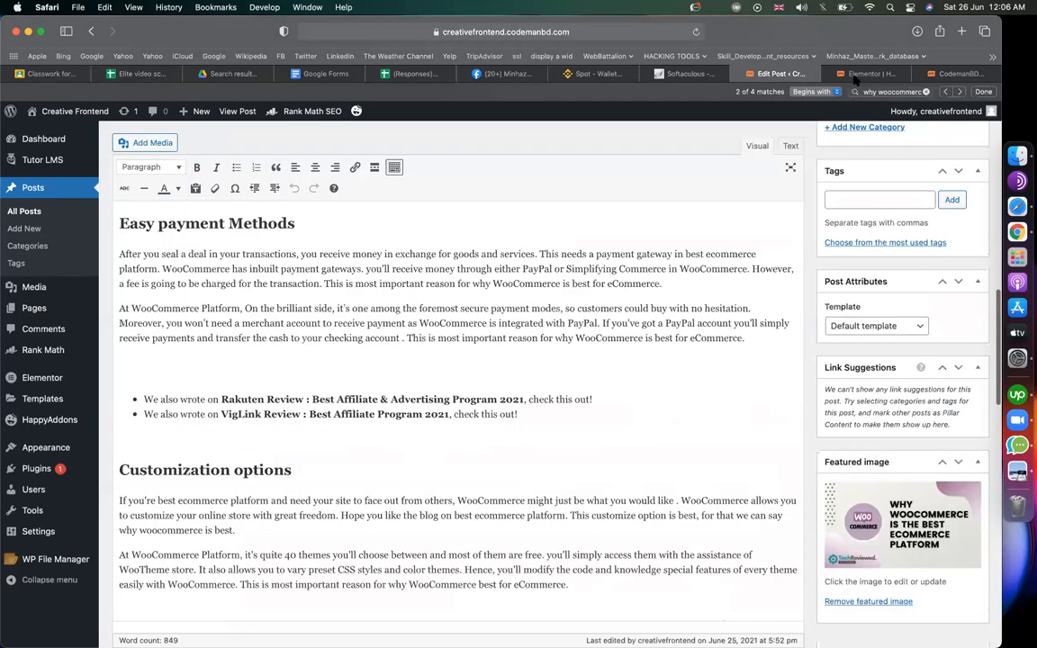
pyautogui.click(856, 78)
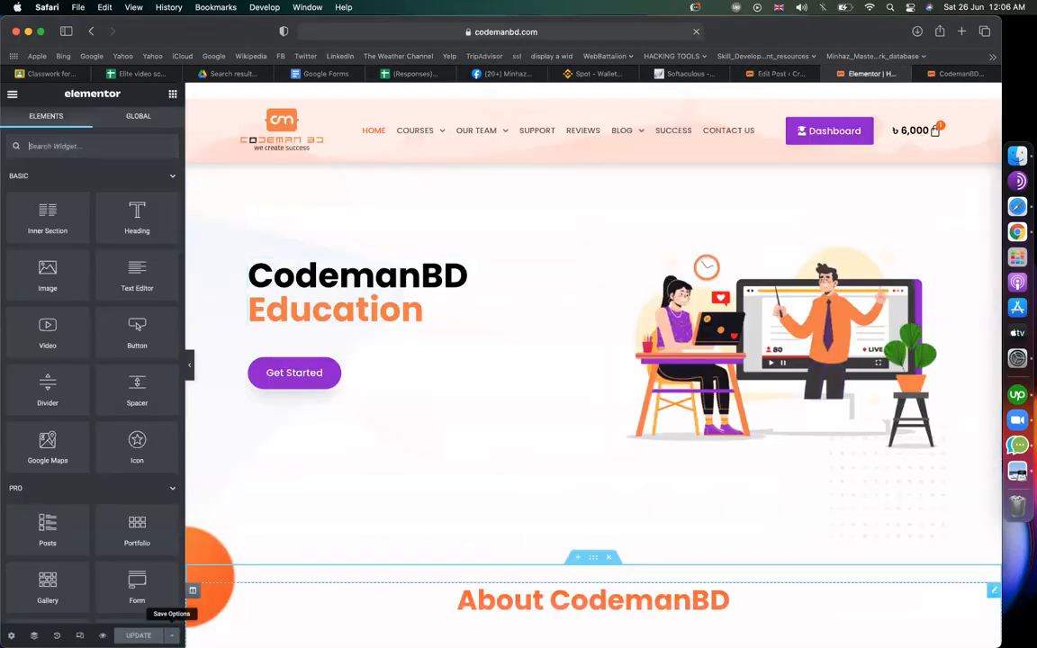
pyautogui.click(171, 635)
pyautogui.click(63, 605)
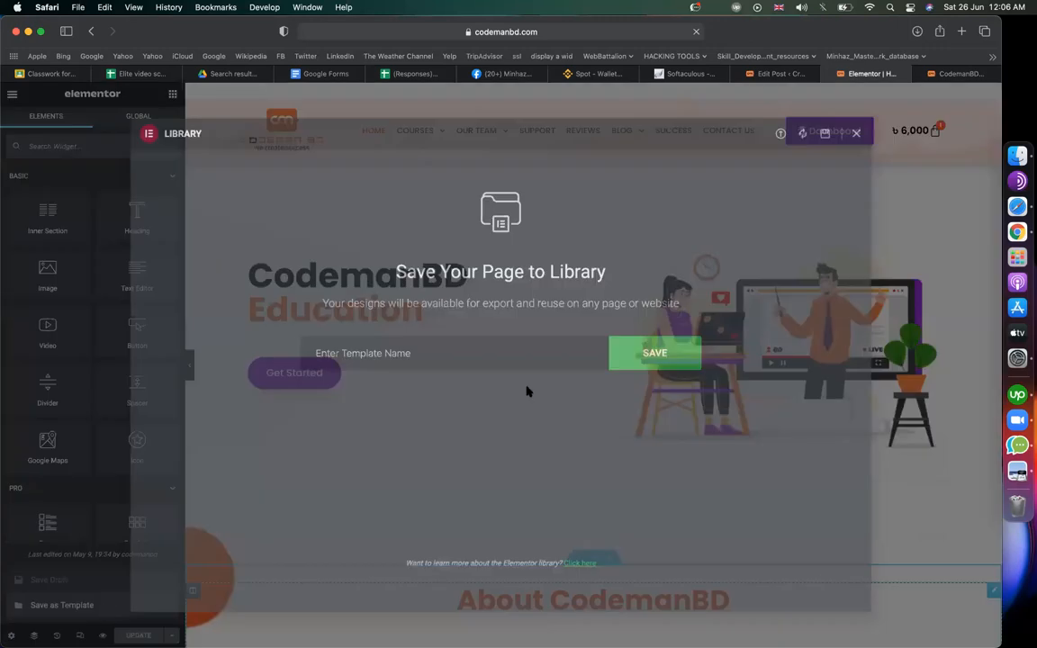
pyautogui.click(465, 355)
pyautogui.write('home ')
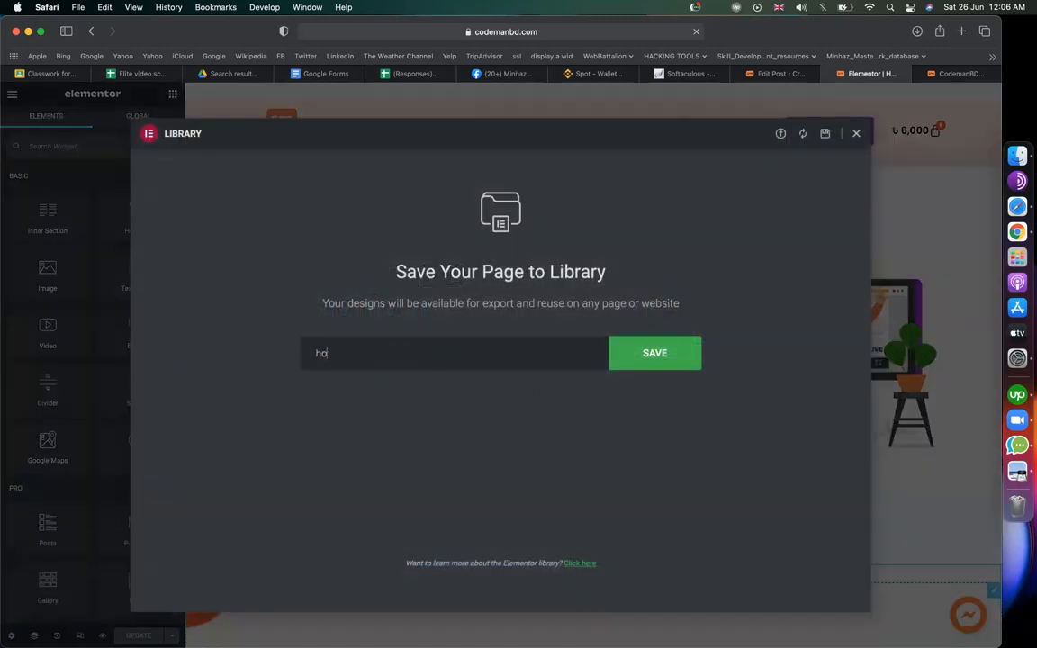
pyautogui.write('jason')
pyautogui.click(623, 366)
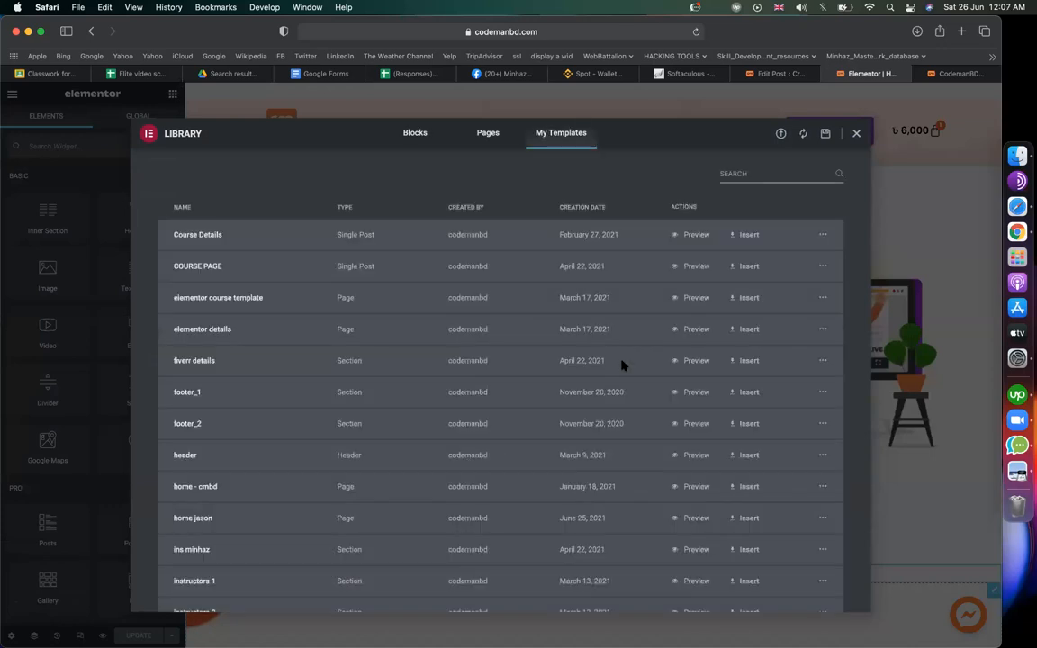
pyautogui.click(824, 519)
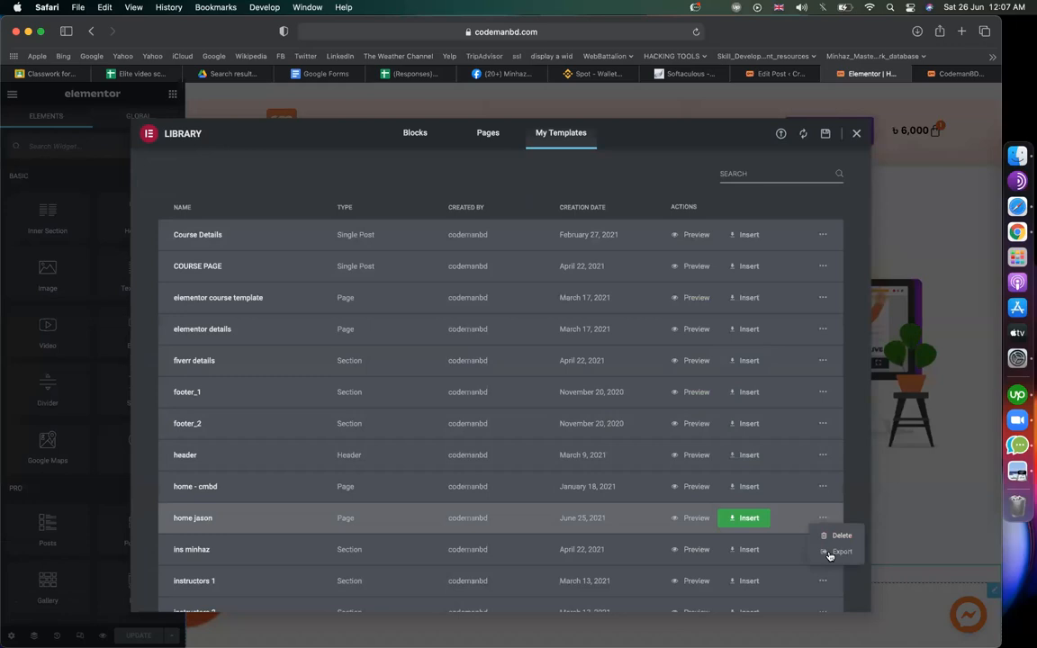
pyautogui.click(843, 552)
# - Add a new page titled "home" on the Creative Frontend site and publish it
pyautogui.click(778, 75)
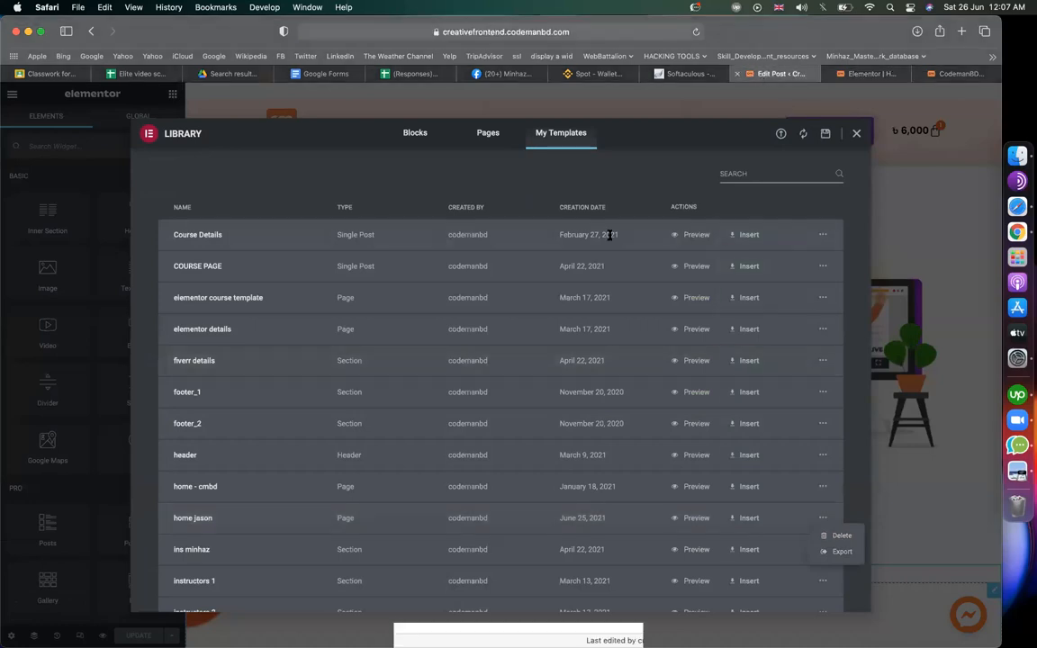
pyautogui.click(127, 328)
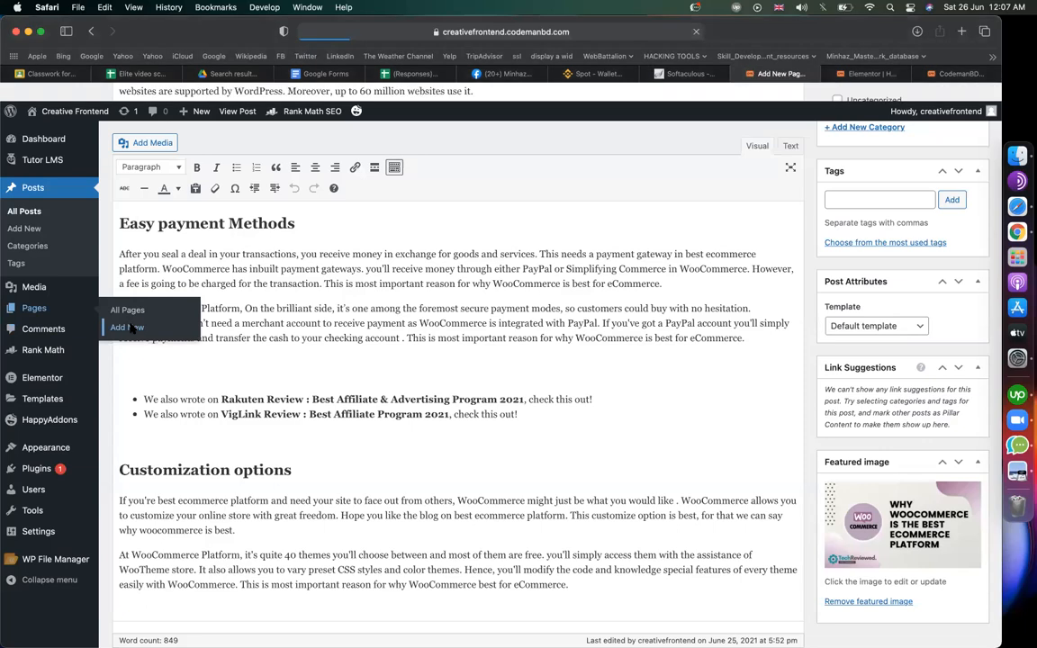
pyautogui.write('home')
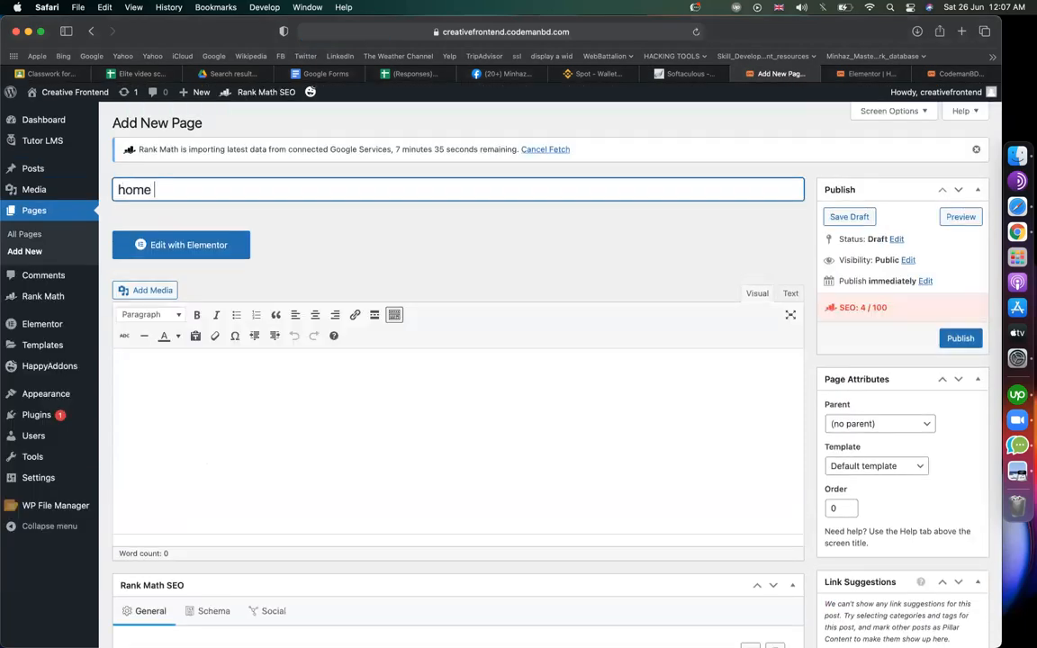
pyautogui.press('super+a')
pyautogui.write('minhazul.as')
pyautogui.press('super+a')
pyautogui.write('home')
pyautogui.click(531, 245)
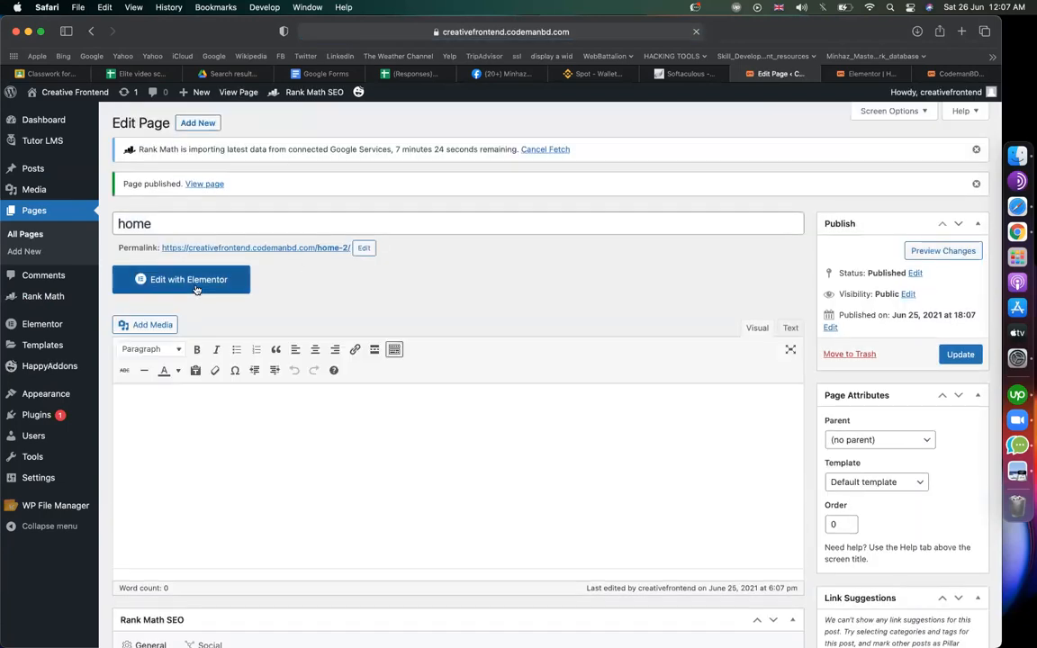
pyautogui.click(213, 286)
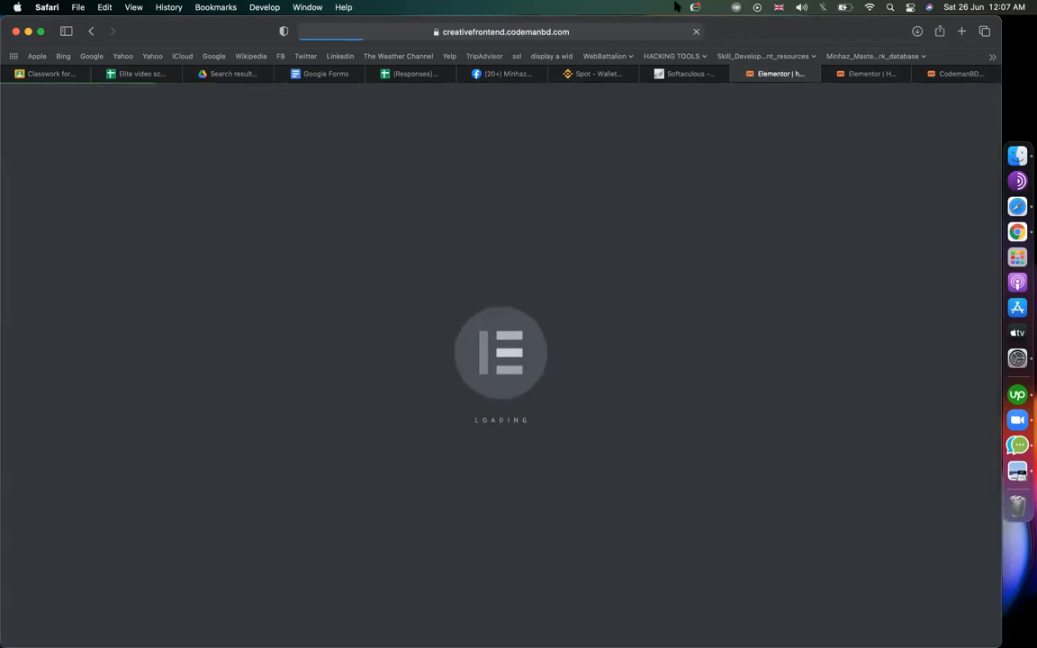
pyautogui.click(918, 31)
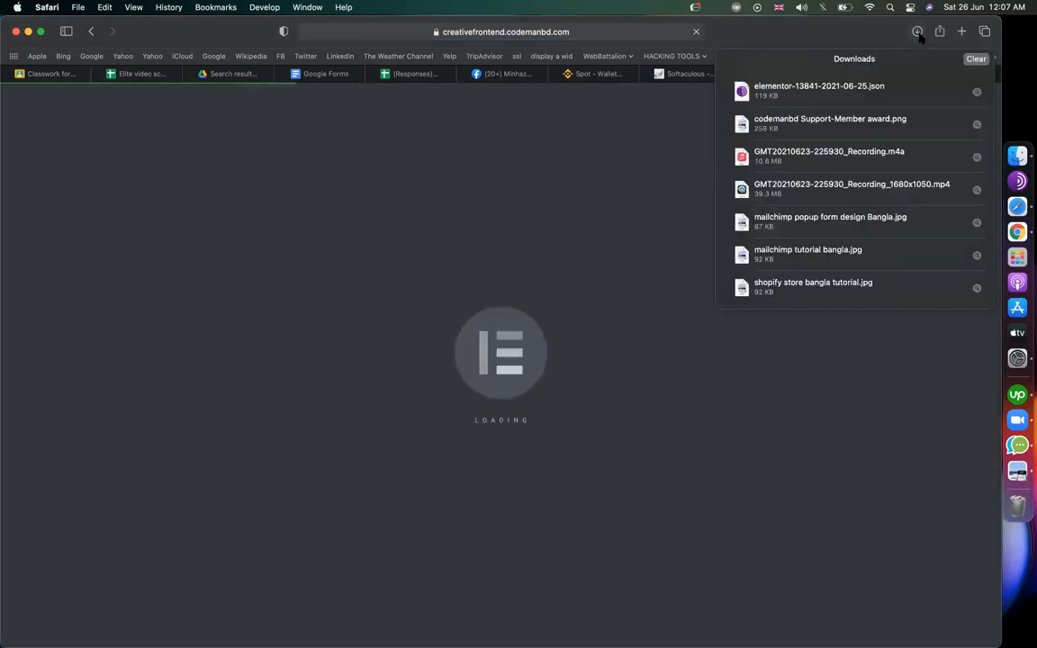
pyautogui.click(977, 92)
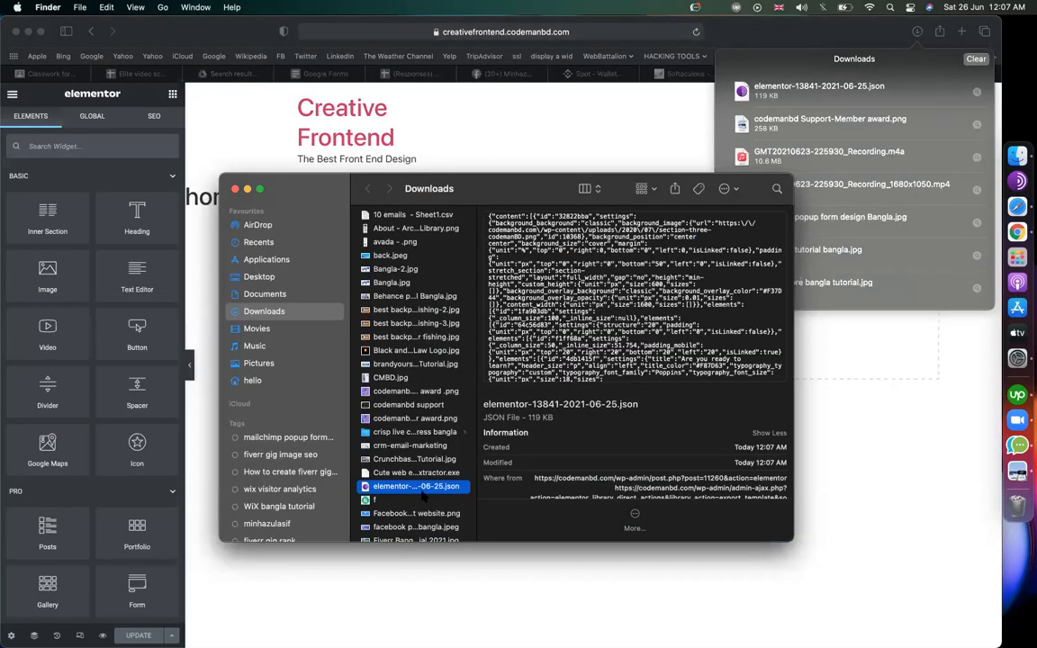
pyautogui.click(229, 568)
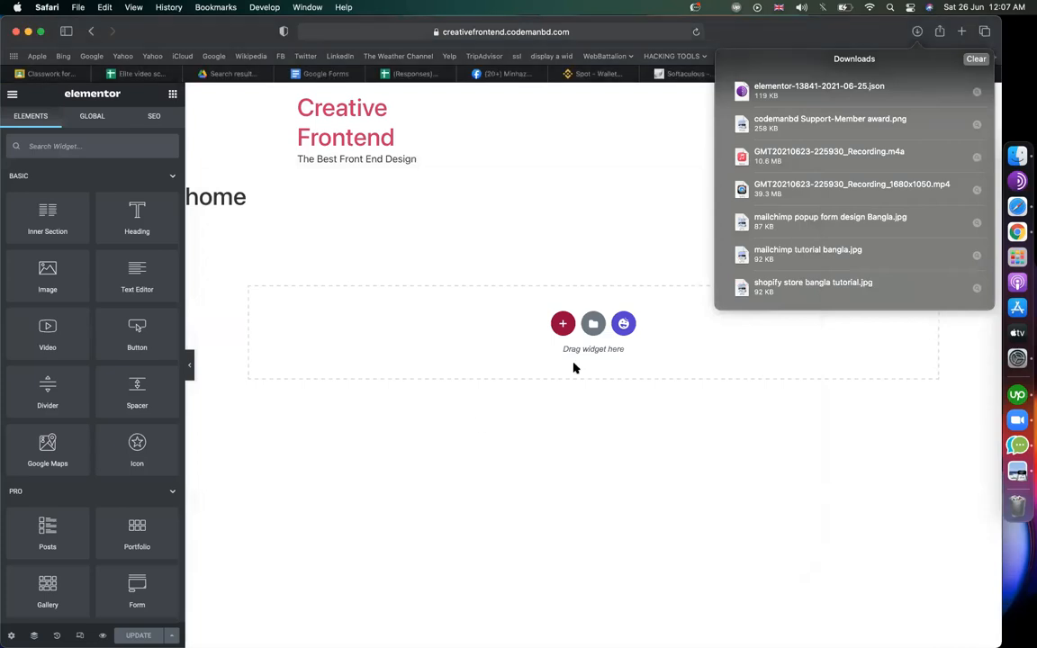
pyautogui.click(593, 323)
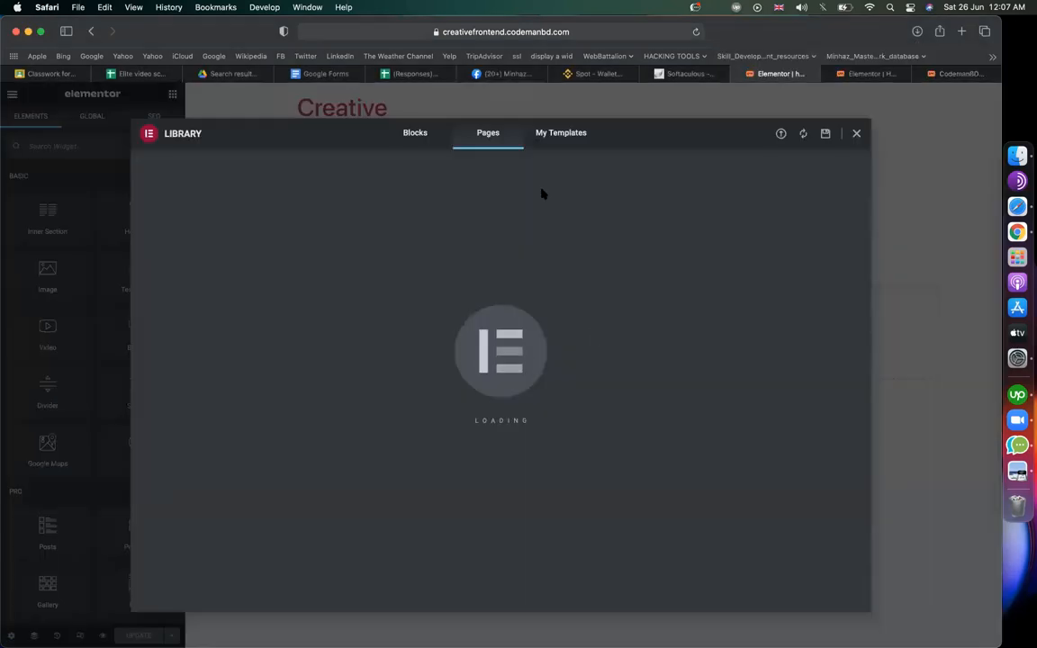
pyautogui.click(562, 140)
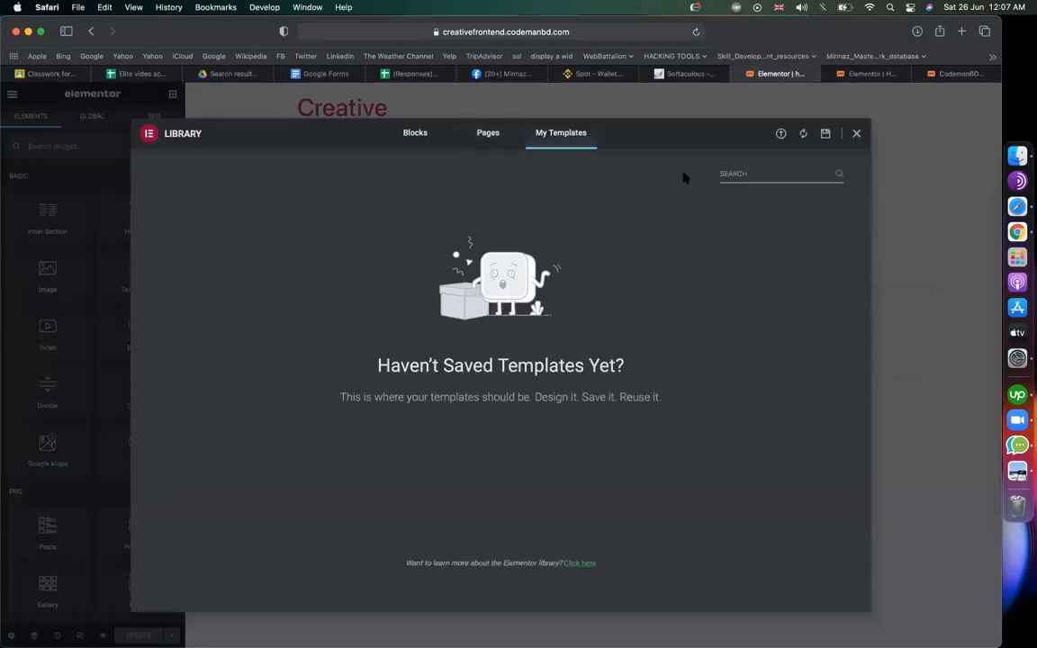
pyautogui.click(779, 135)
pyautogui.click(533, 396)
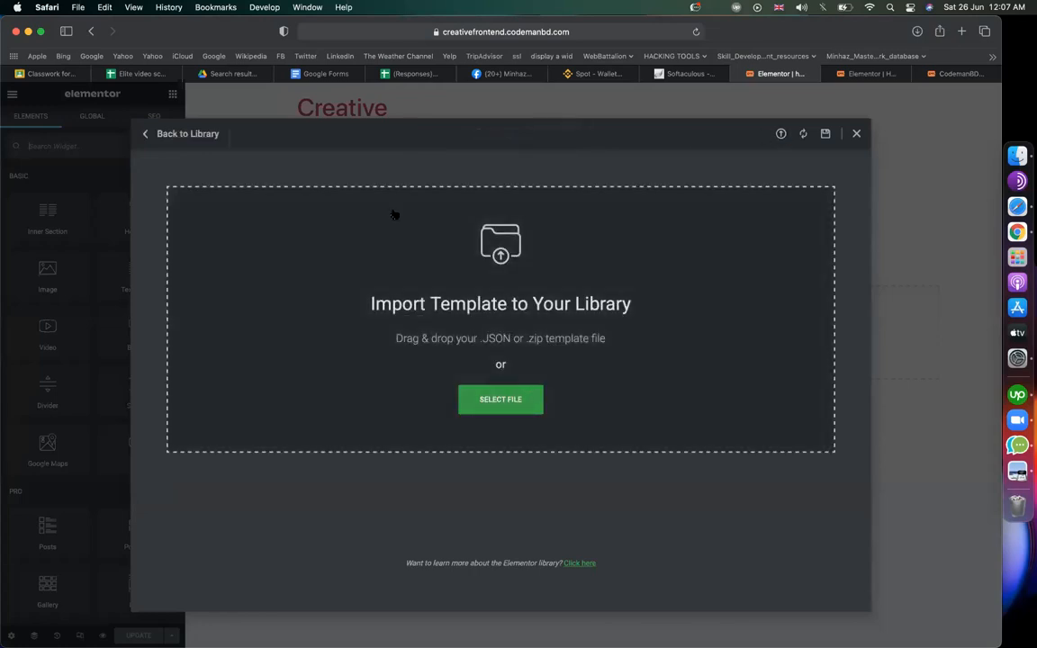
pyautogui.click(163, 294)
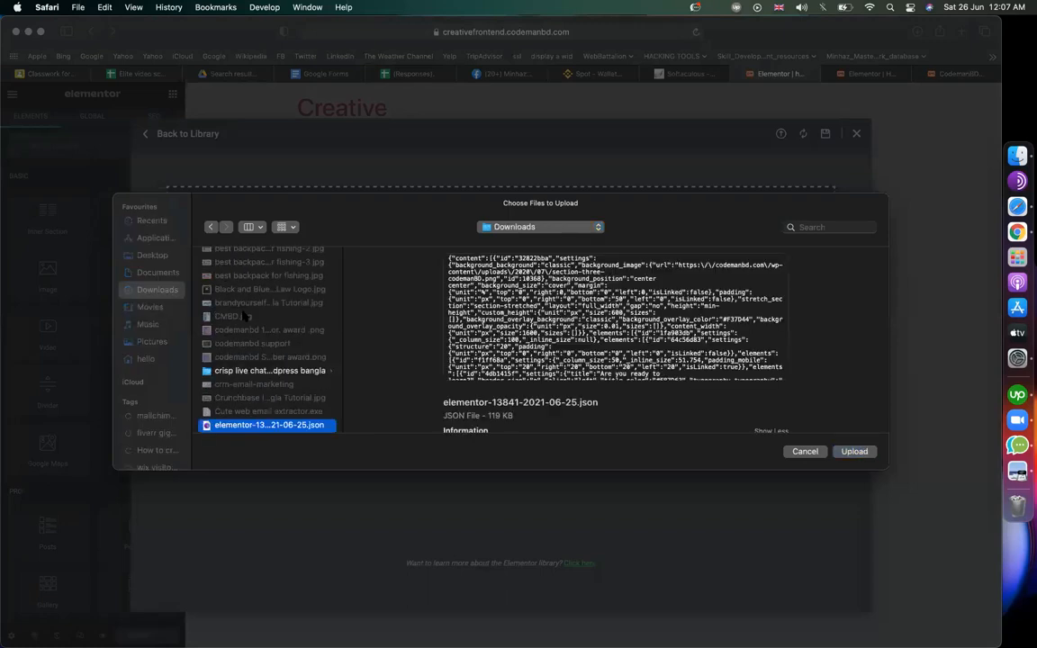
pyautogui.press('Return')
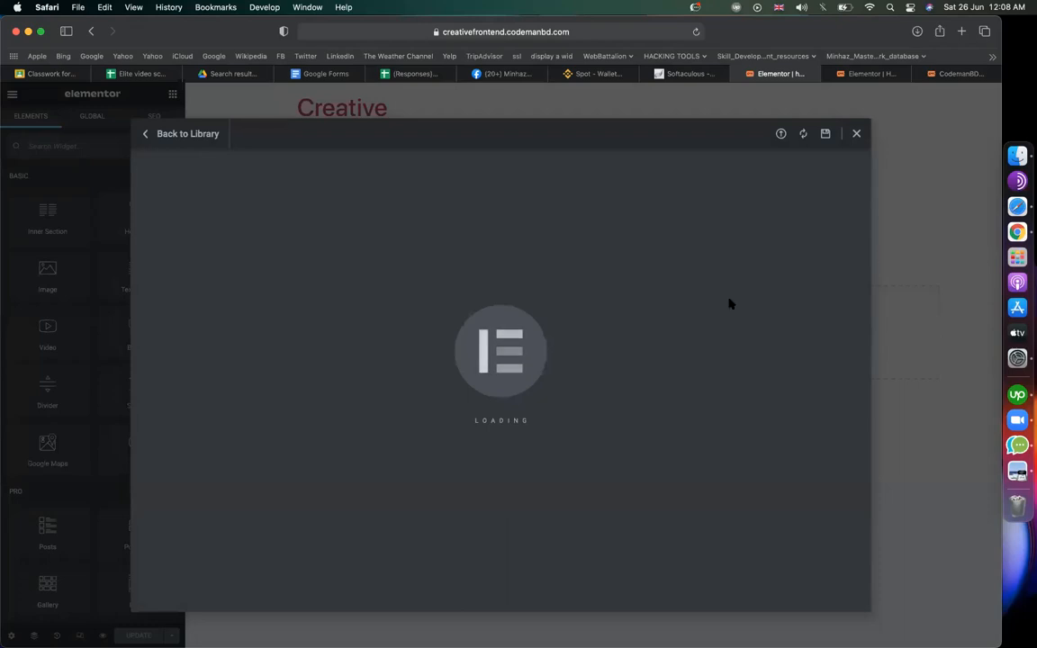
# - Switch to the open codemanbd.com seller showcase page and examine its Level Two seller profiles
pyautogui.click(948, 77)
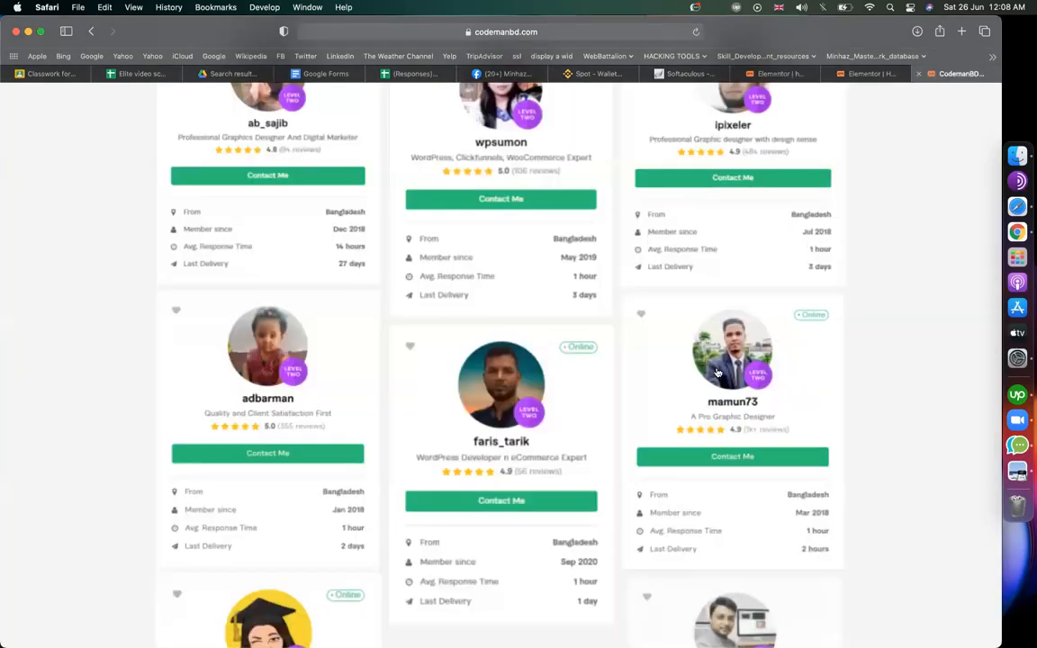
pyautogui.scroll(-5, 869, 279)
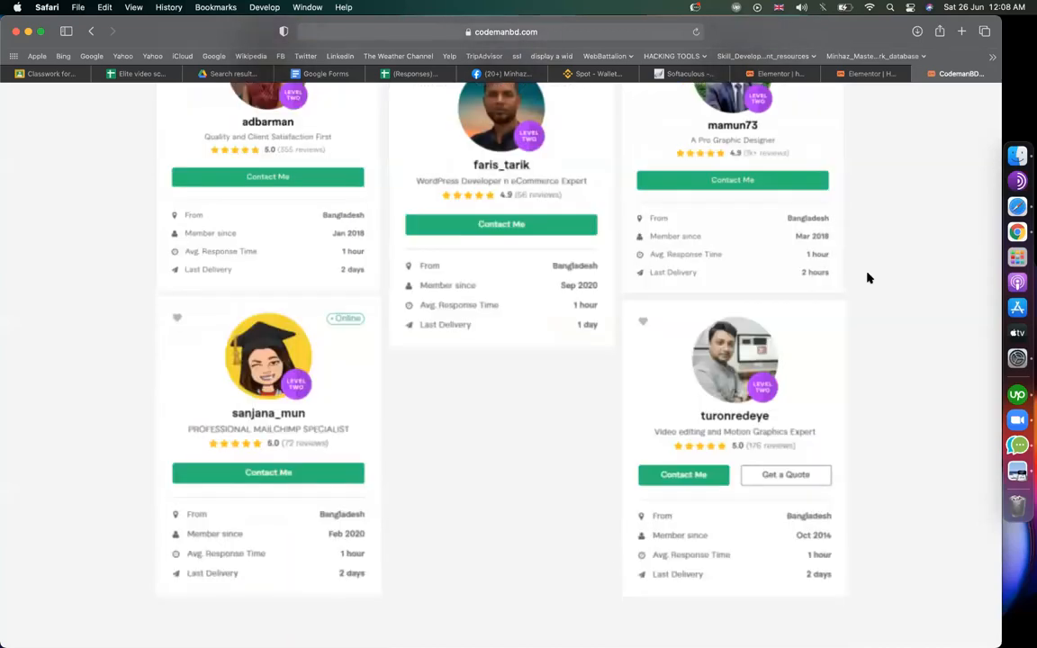
pyautogui.scroll(-3, 869, 279)
pyautogui.scroll(3, 869, 278)
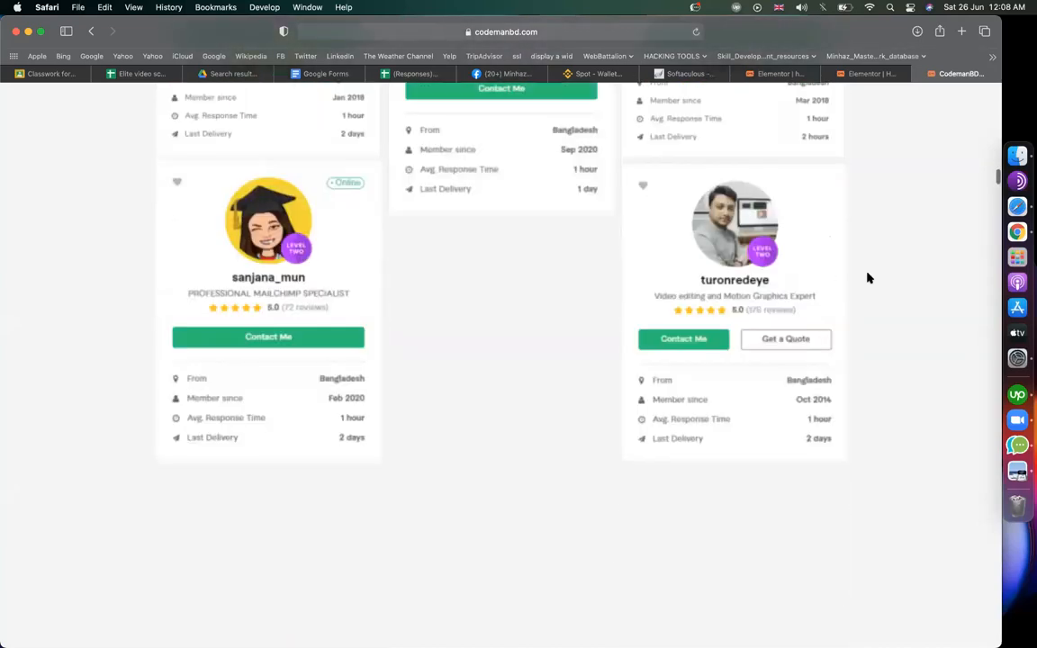
pyautogui.scroll(15, 869, 279)
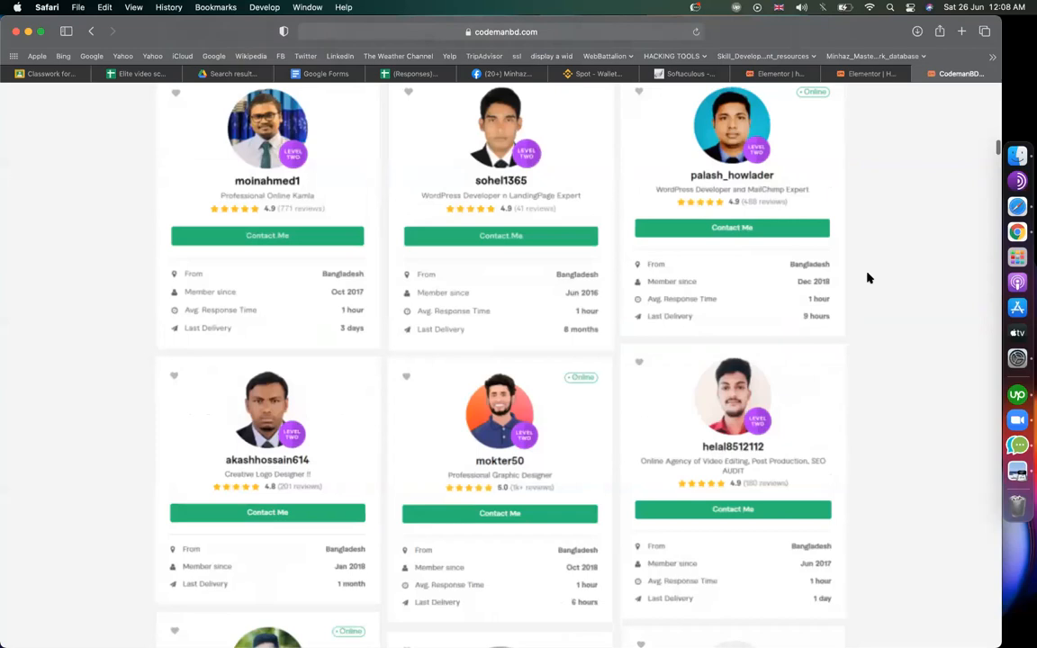
pyautogui.scroll(-15, 869, 278)
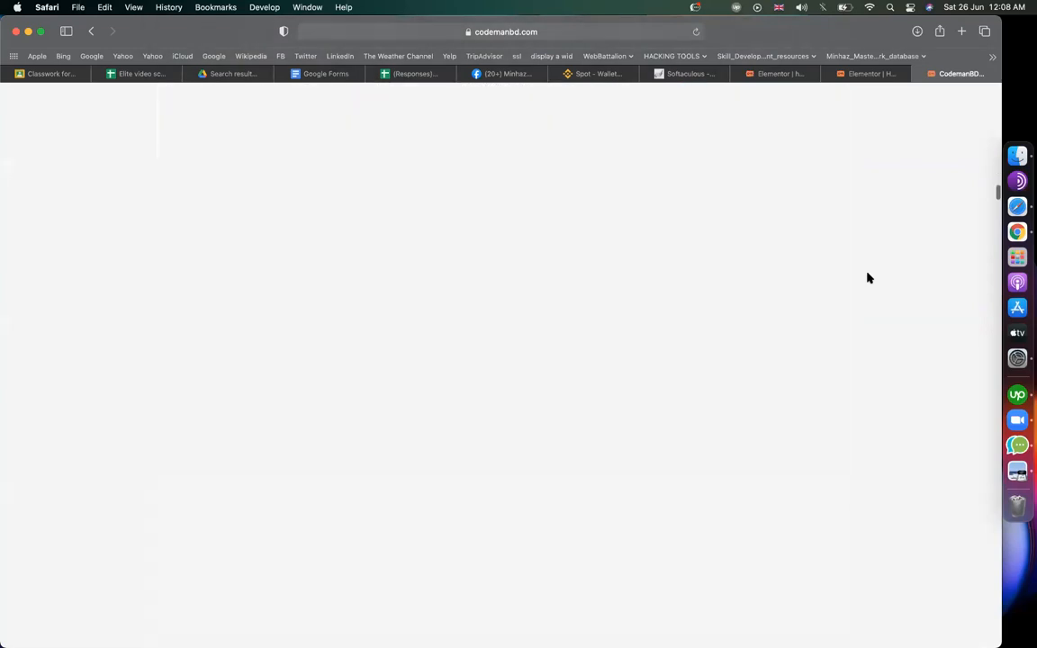
# - Reload the seller showcase page and examine the profiles from Our Top-Rated Success Faces through Our Level Two Seller to the Level One sellers
pyautogui.click(696, 32)
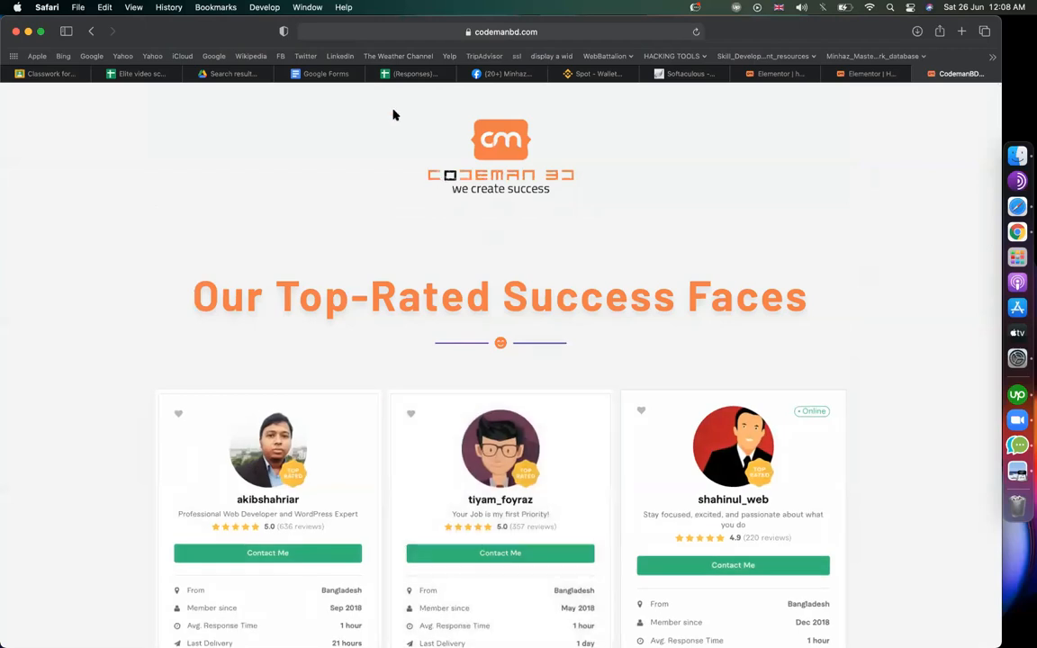
pyautogui.scroll(-10, 912, 326)
pyautogui.scroll(-15, 912, 326)
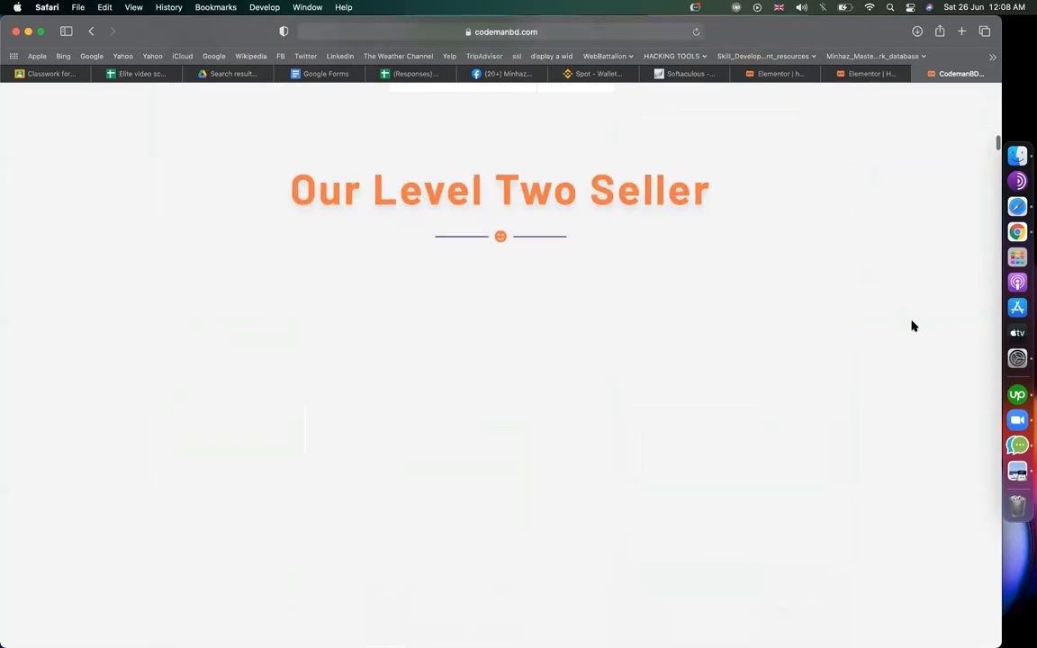
pyautogui.scroll(-5, 912, 326)
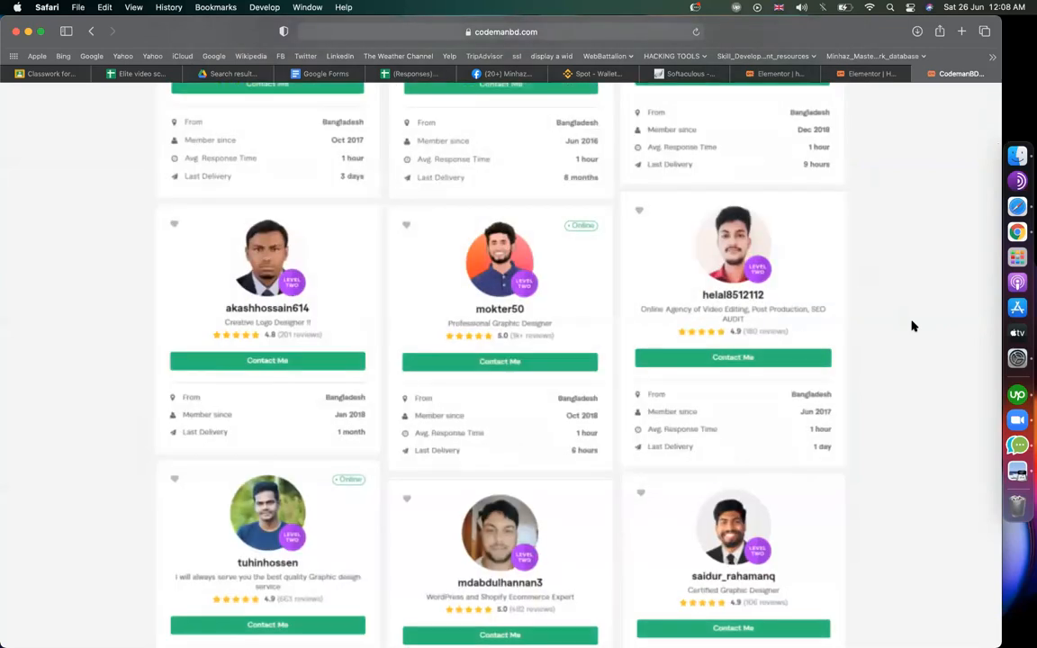
pyautogui.scroll(-10, 912, 326)
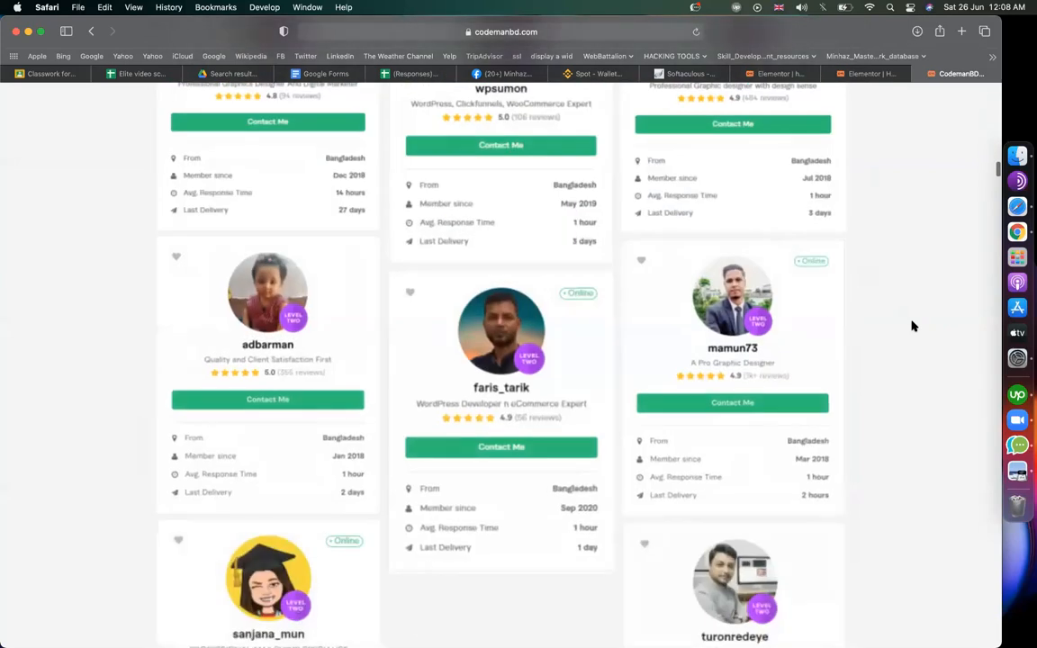
pyautogui.scroll(-4, 904, 363)
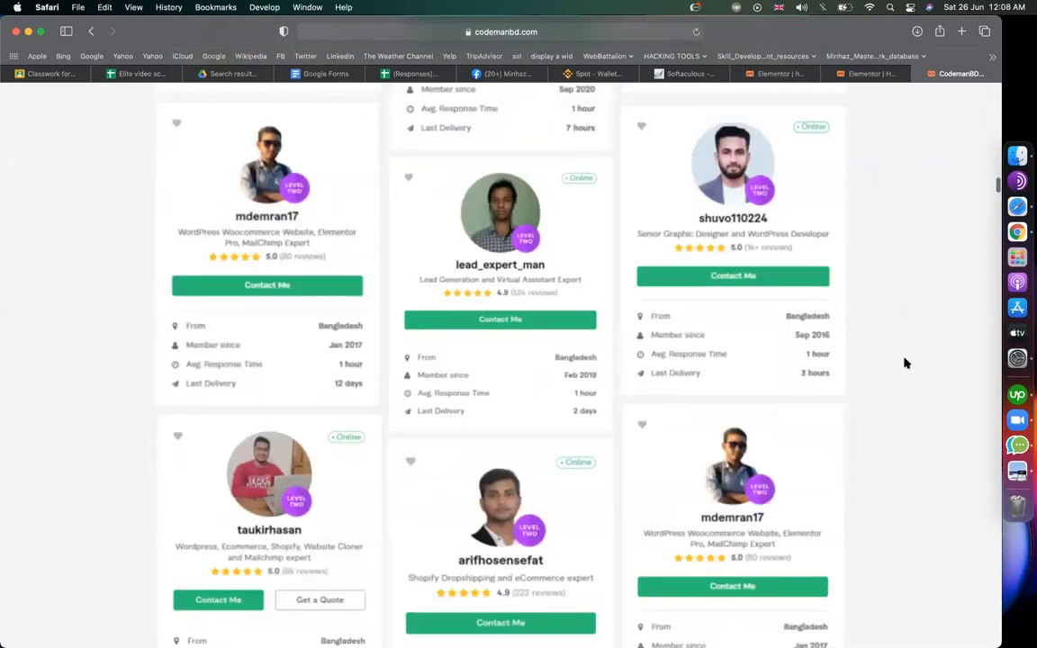
pyautogui.scroll(-10, 905, 363)
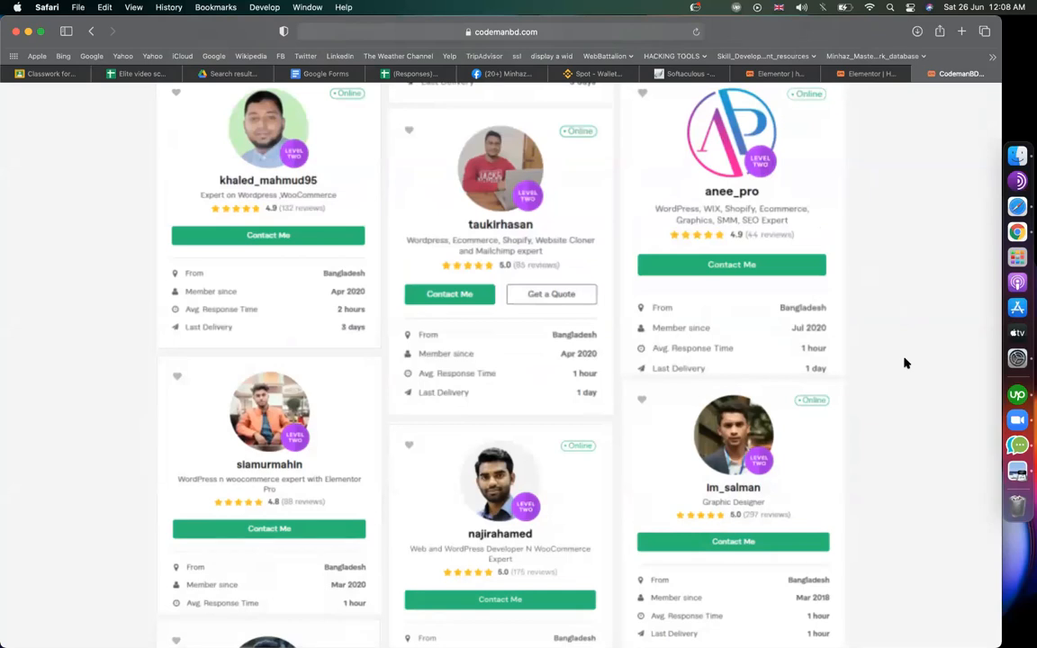
pyautogui.scroll(-15, 905, 363)
pyautogui.scroll(5, 906, 363)
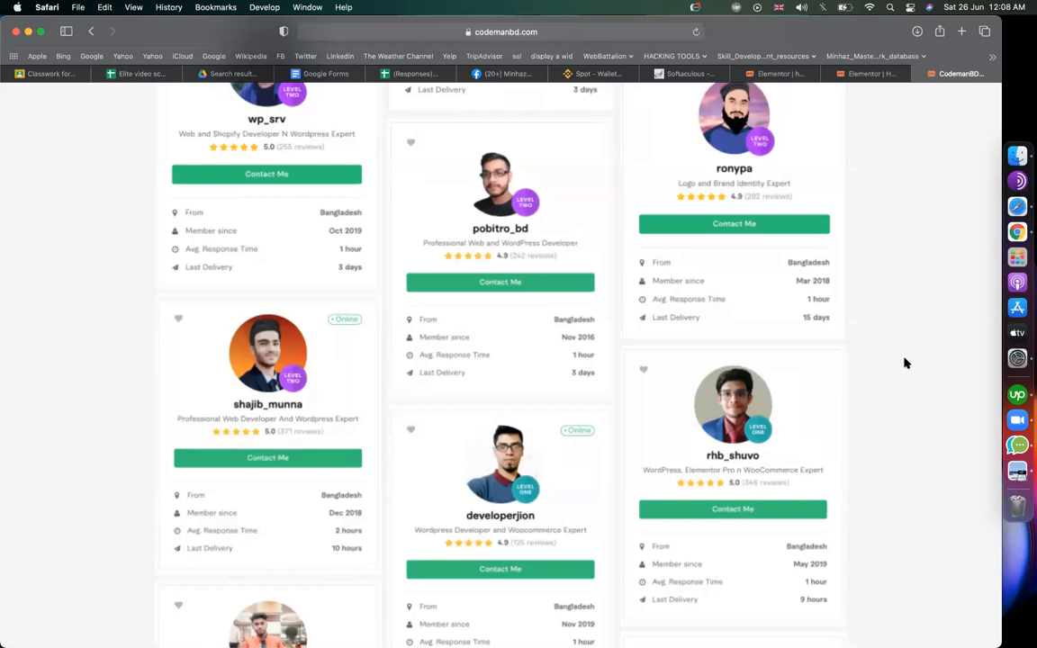
pyautogui.scroll(-5, 906, 363)
pyautogui.scroll(5, 906, 363)
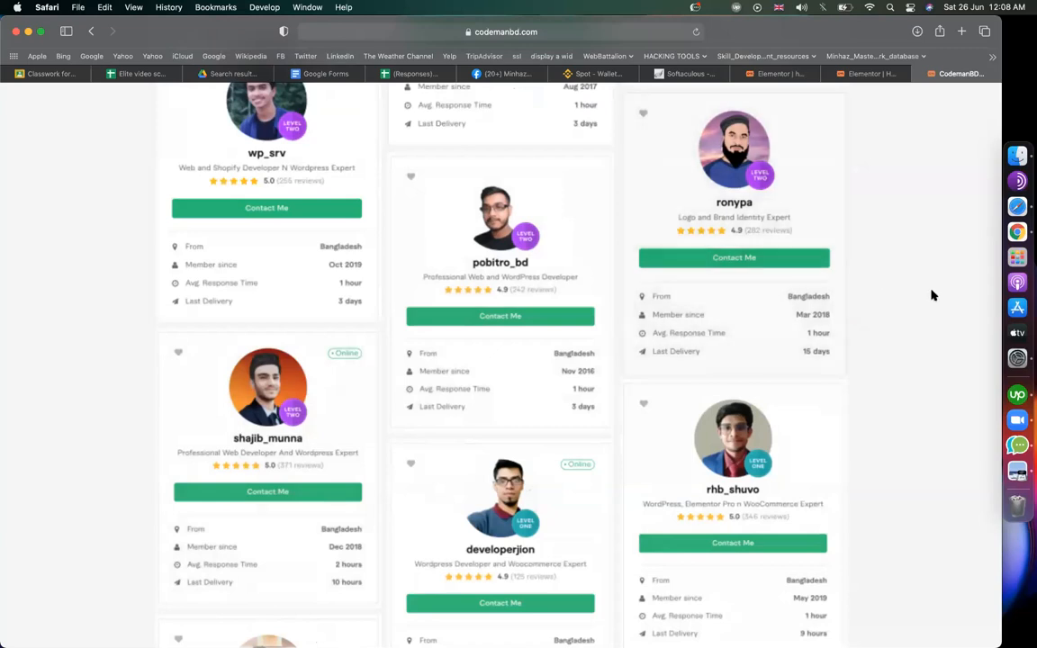
# - Look through the seller profile cards on the CodemanBD success page, including the Level One Seller section
pyautogui.scroll(-10, 933, 294)
pyautogui.scroll(-5, 933, 294)
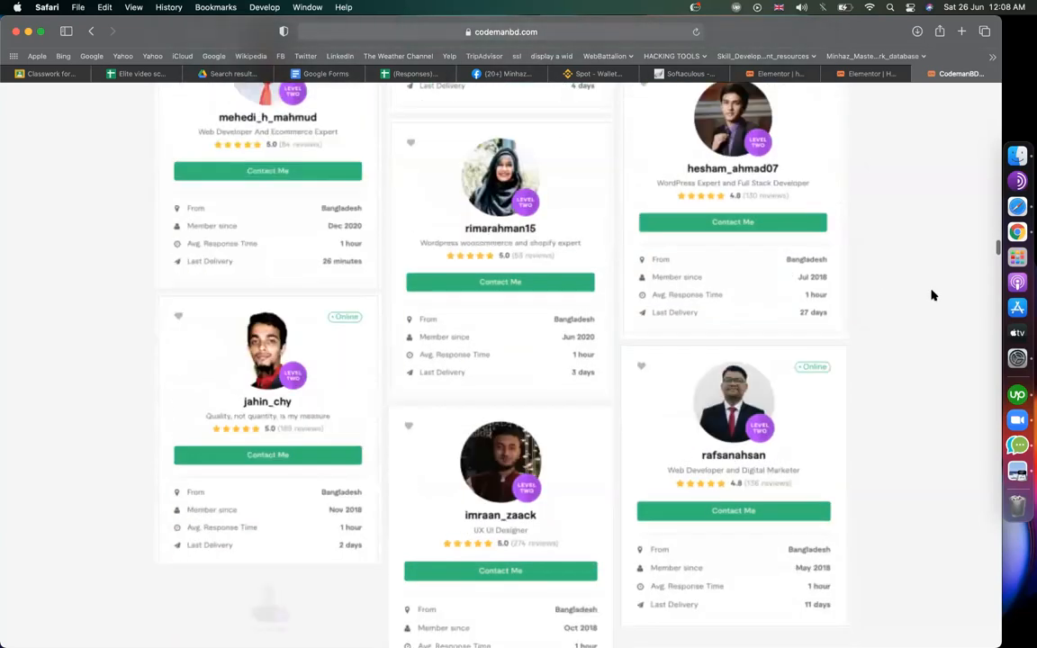
pyautogui.scroll(-8, 933, 294)
pyautogui.scroll(-10, 933, 294)
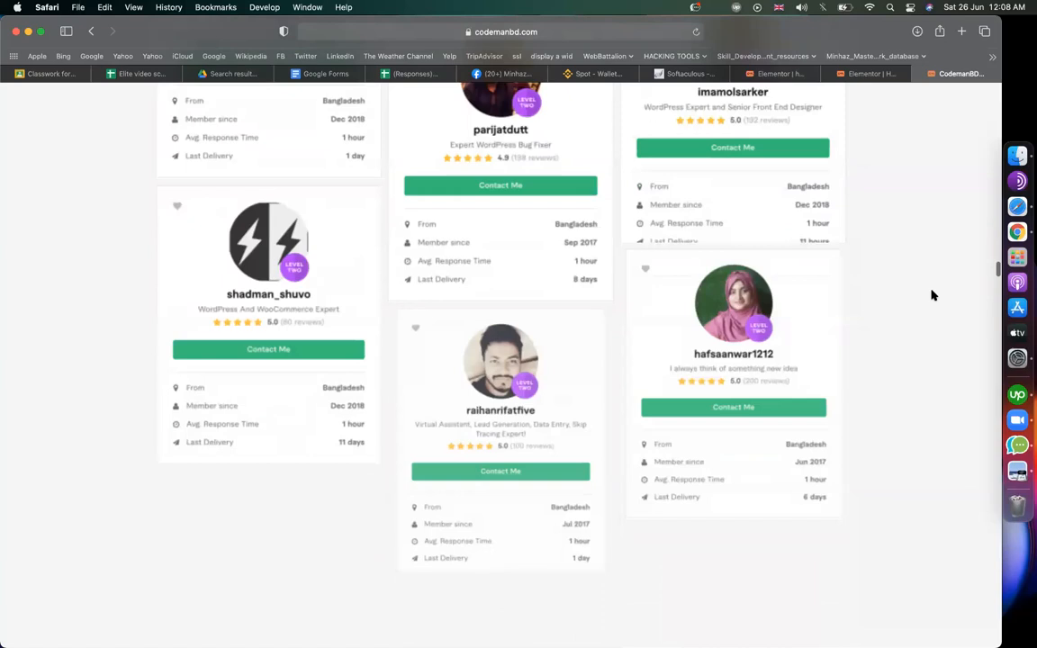
pyautogui.scroll(-12, 933, 294)
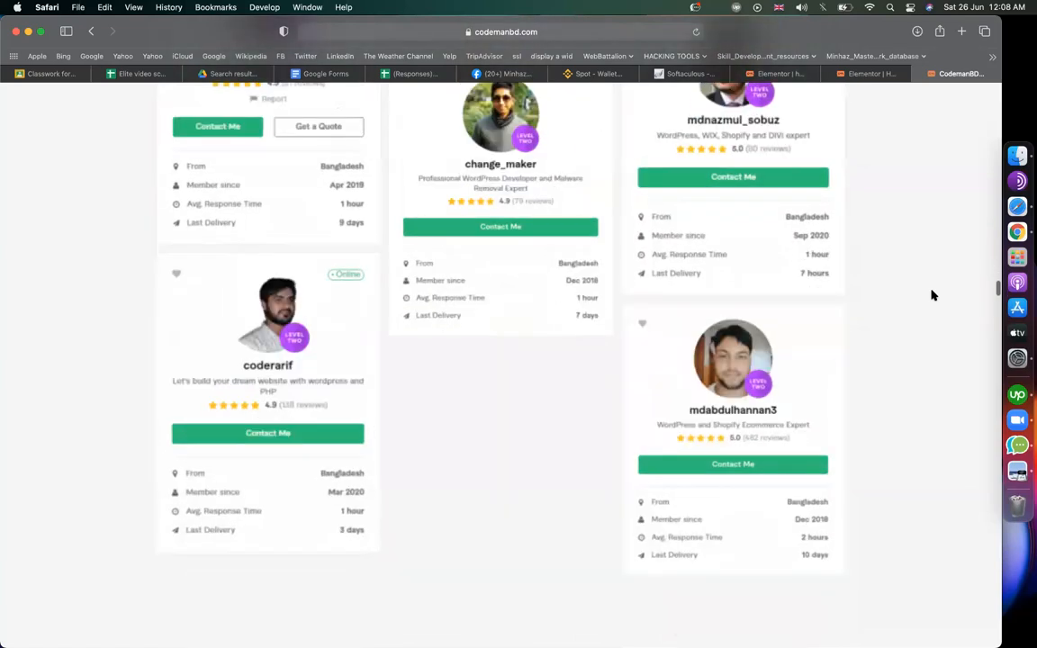
pyautogui.scroll(-10, 933, 295)
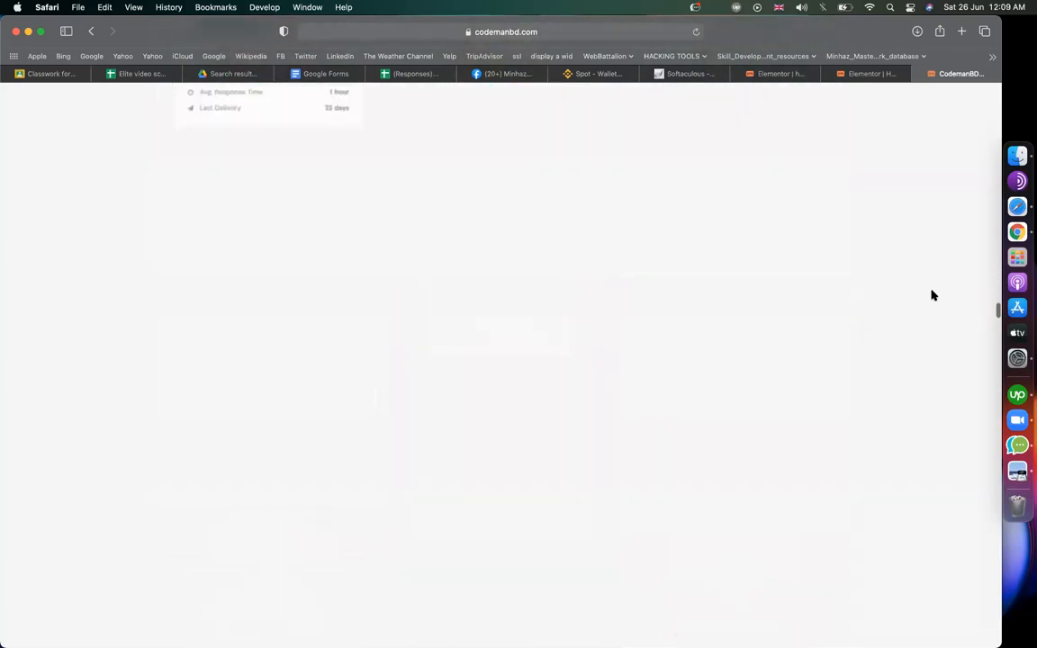
pyautogui.scroll(-10, 933, 295)
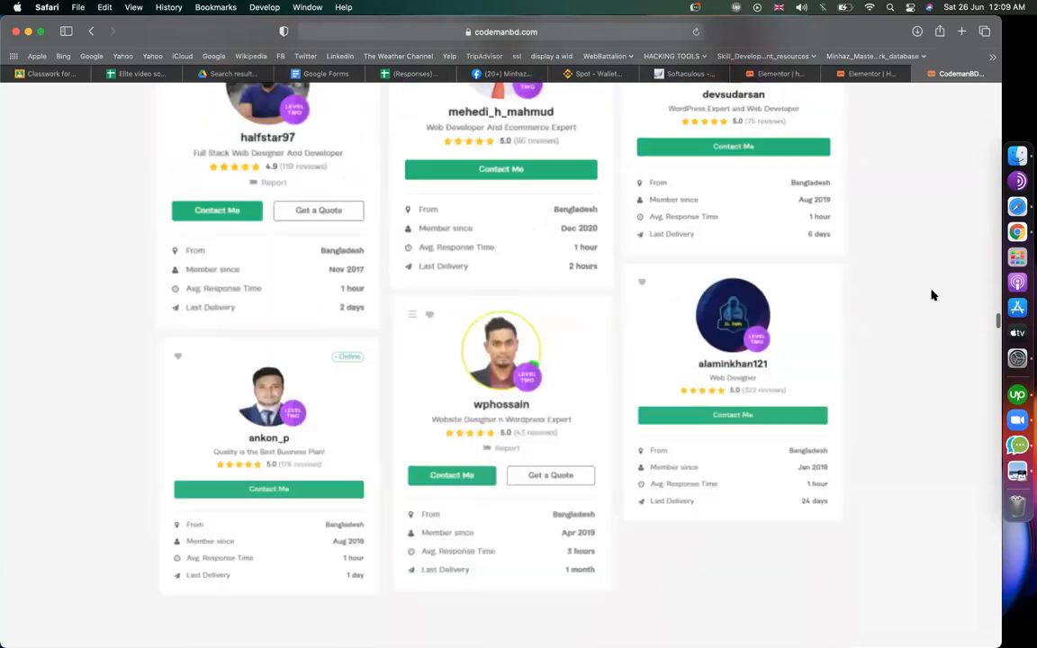
pyautogui.scroll(-10, 933, 295)
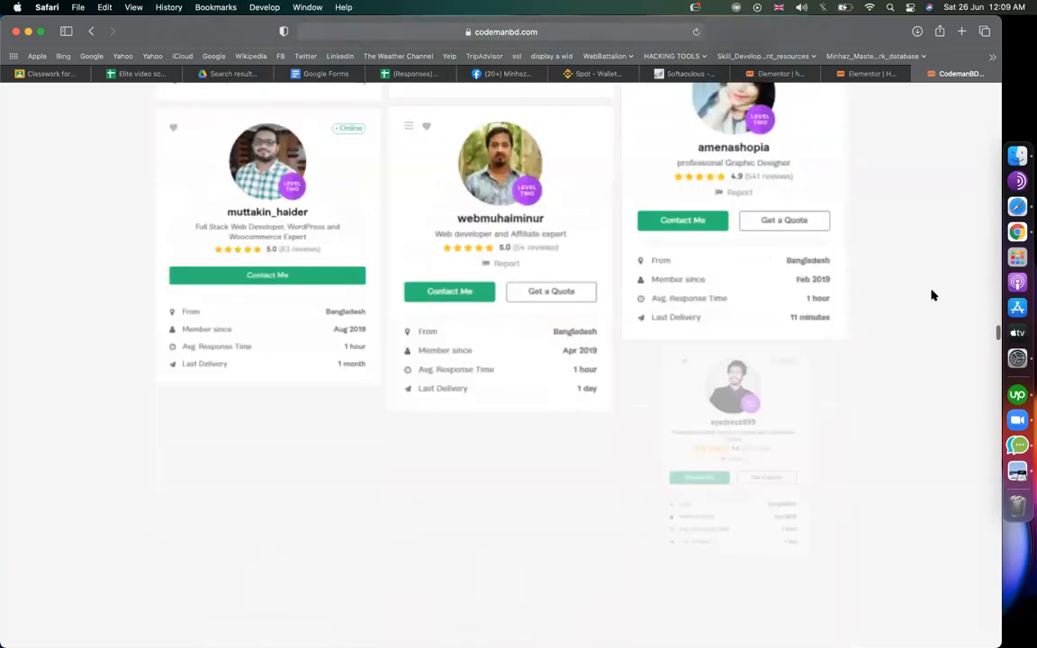
pyautogui.scroll(-8, 932, 294)
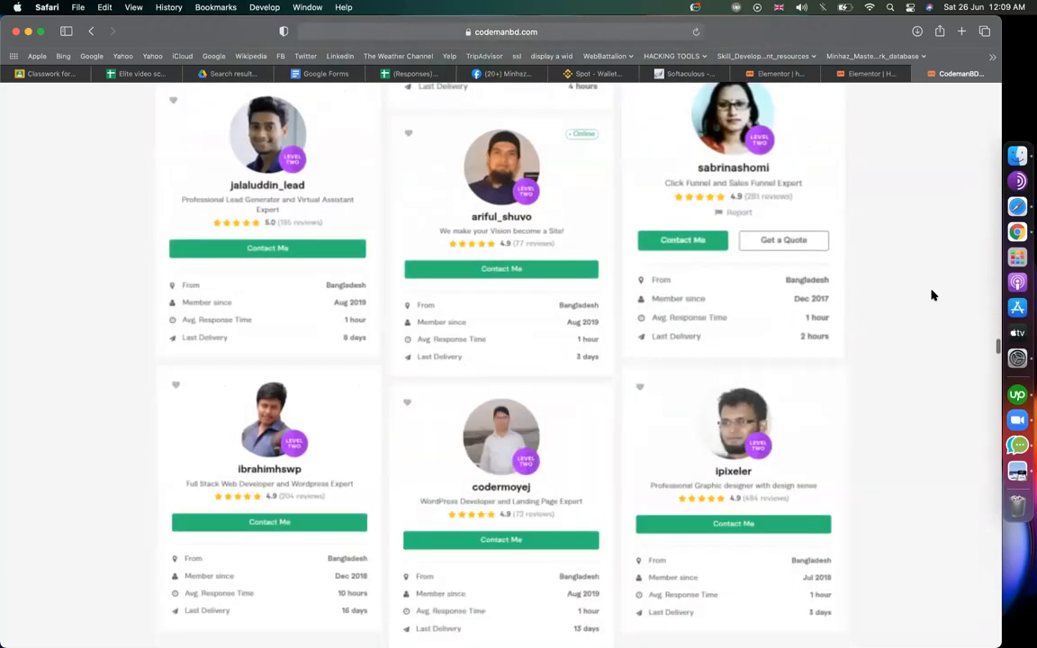
pyautogui.scroll(-10, 933, 294)
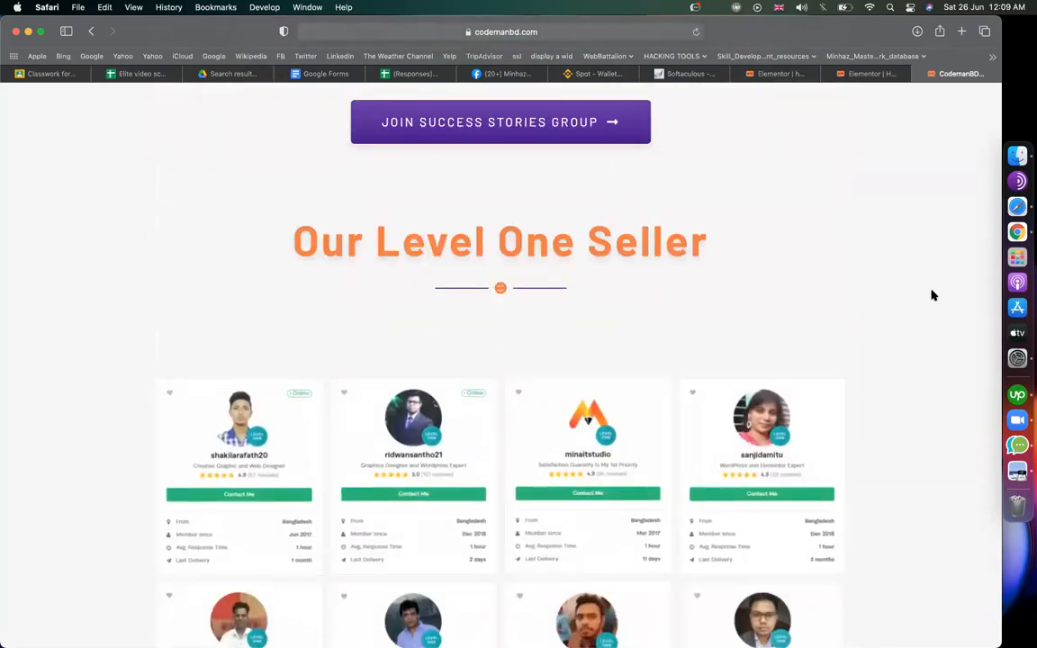
pyautogui.scroll(-5, 932, 295)
pyautogui.scroll(3, 933, 295)
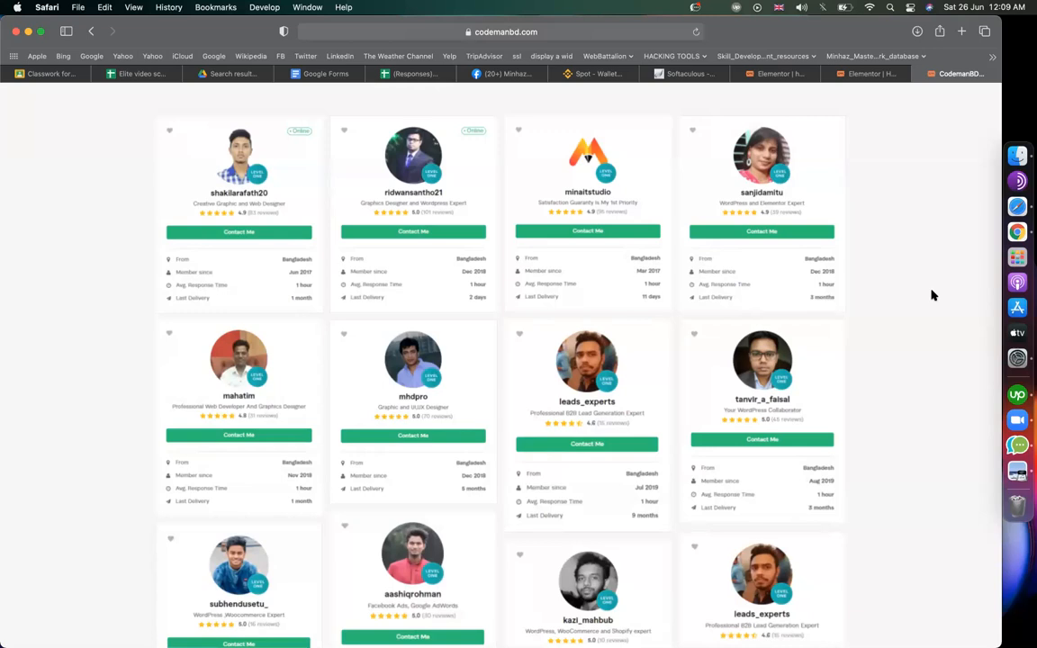
pyautogui.scroll(-10, 932, 296)
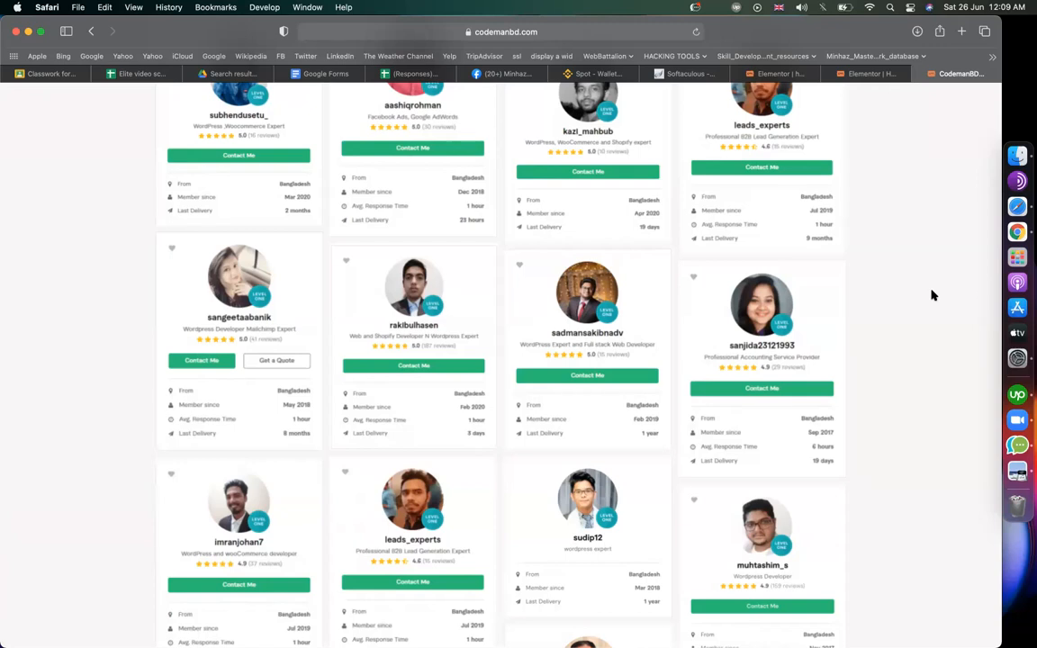
pyautogui.scroll(-5, 932, 295)
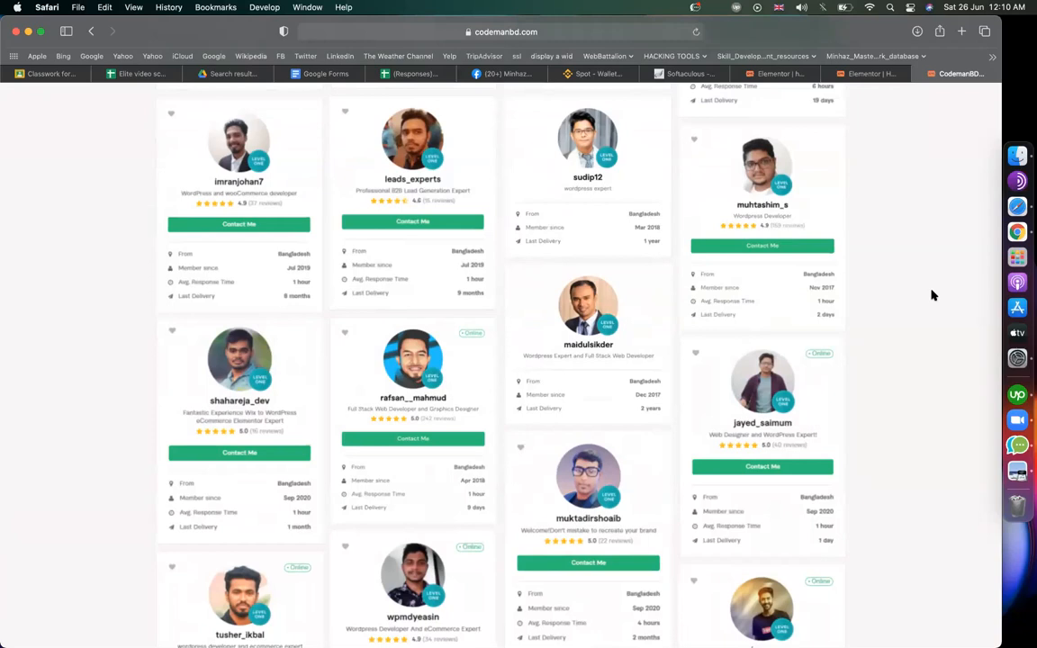
pyautogui.scroll(-5, 932, 296)
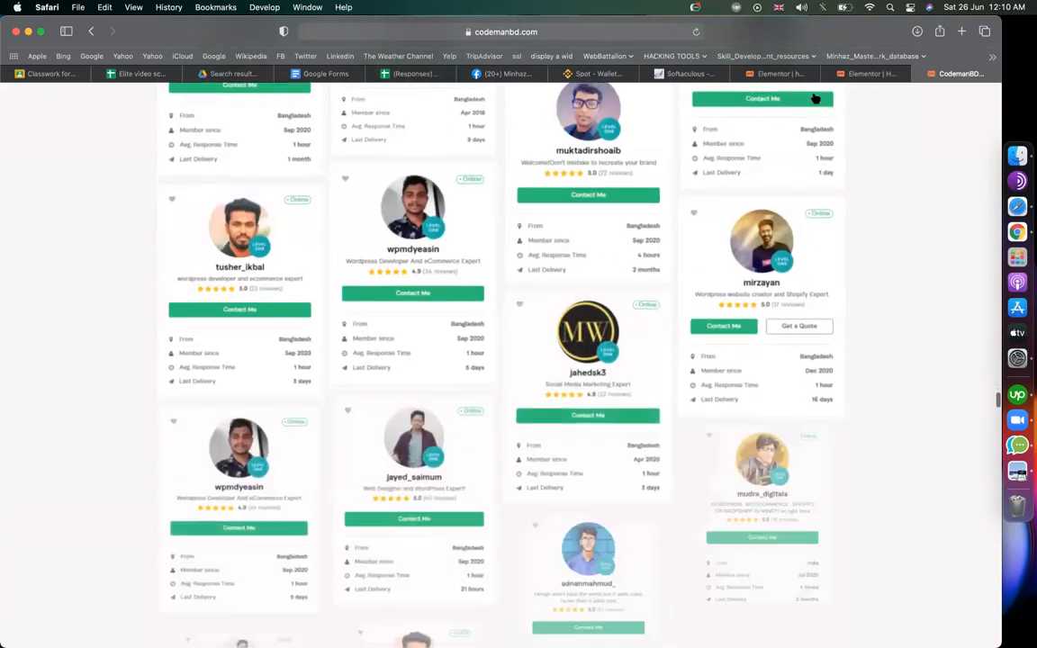
# - Insert the saved "home jason" template into the Elementor home page with its document settings, and look over the imported sections
pyautogui.click(779, 73)
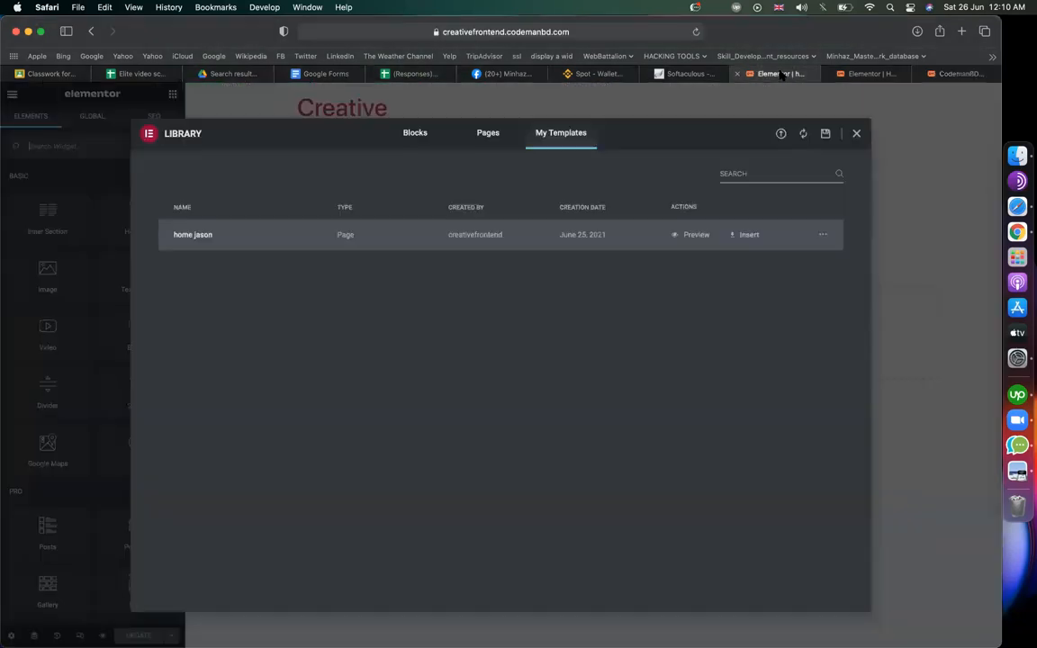
pyautogui.click(746, 236)
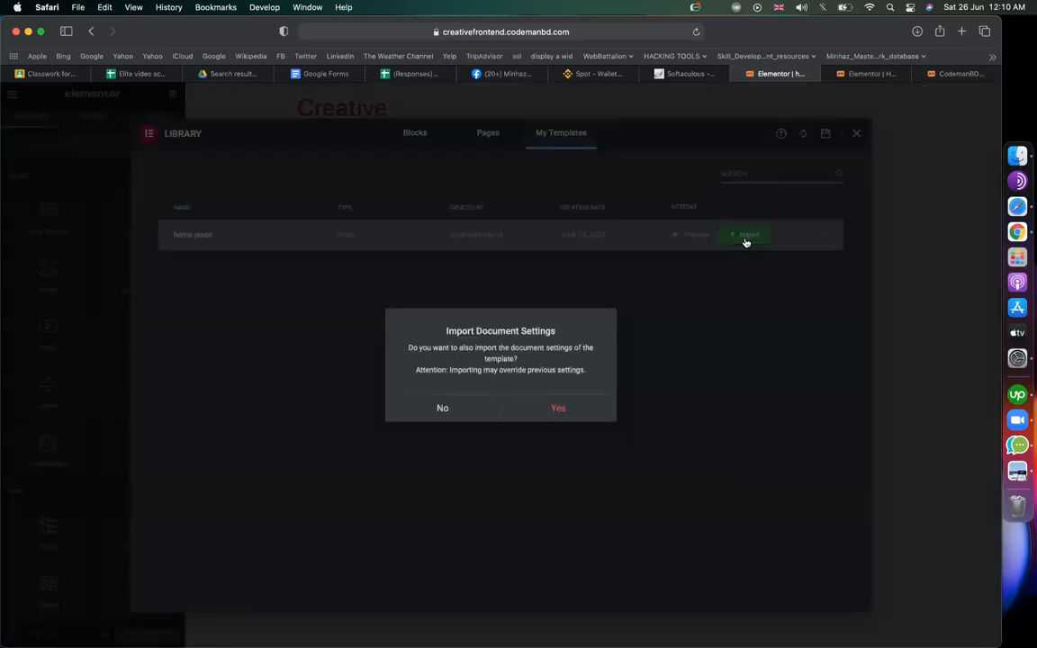
pyautogui.click(551, 409)
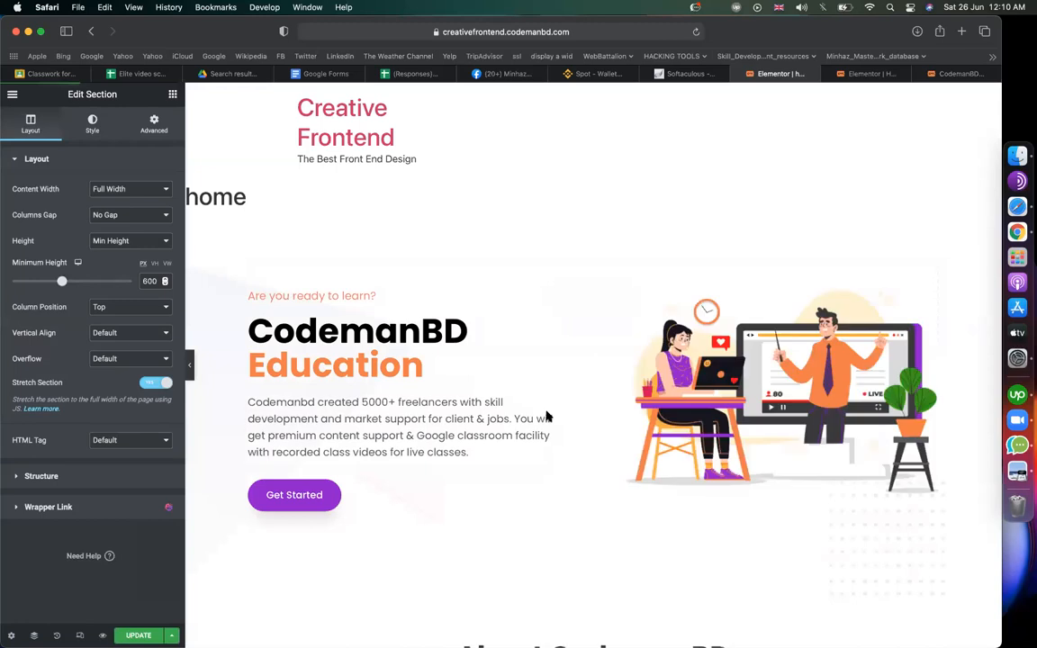
pyautogui.scroll(-5, 548, 416)
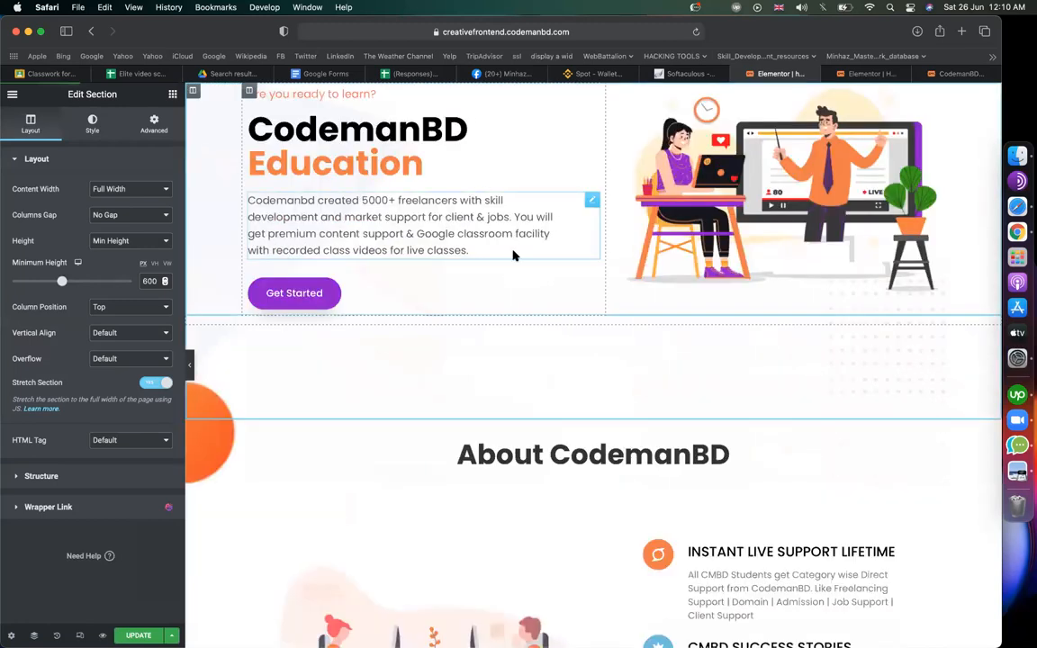
pyautogui.scroll(-15, 513, 255)
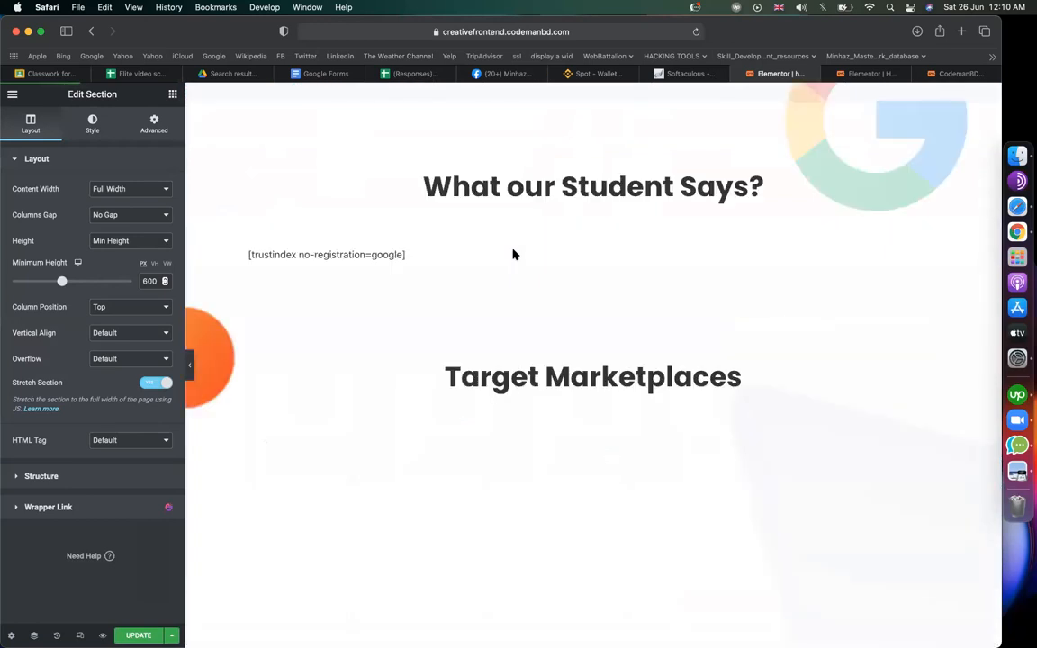
pyautogui.scroll(8, 513, 255)
pyautogui.scroll(10, 514, 255)
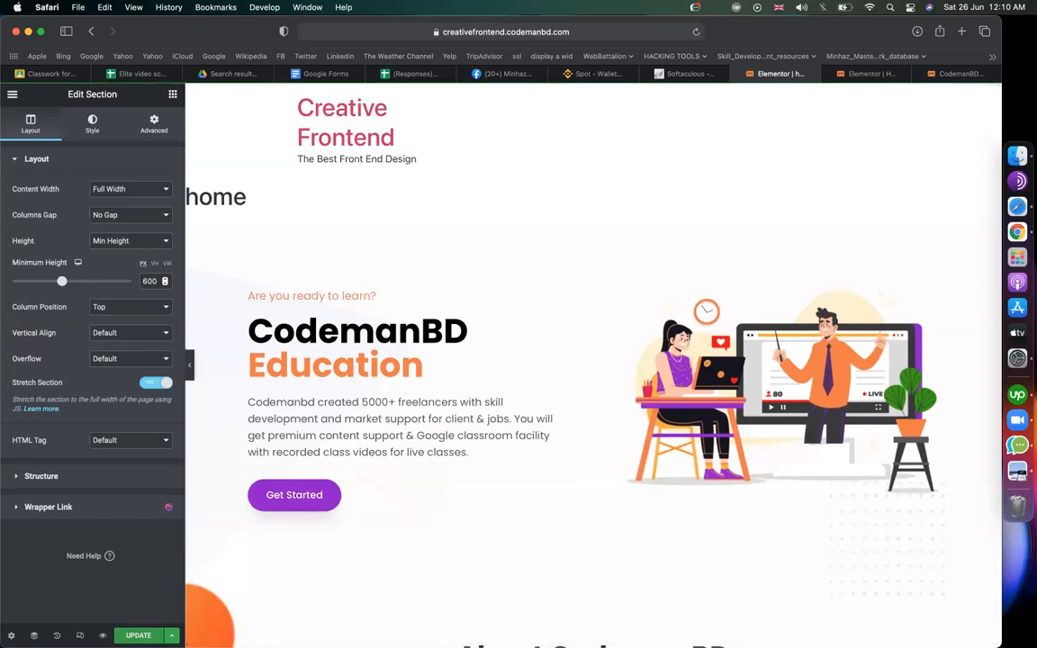
# - Open the home page's WordPress edit screen in a separate tab and examine its Rank Math SEO section
pyautogui.click(14, 93)
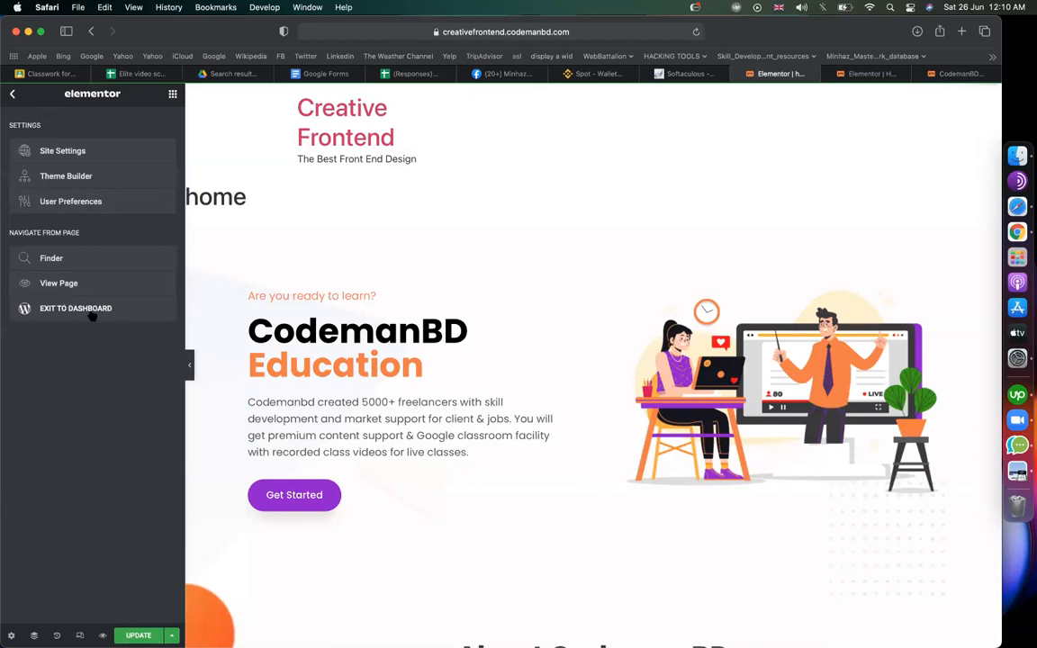
pyautogui.rightClick(92, 313)
pyautogui.click(129, 319)
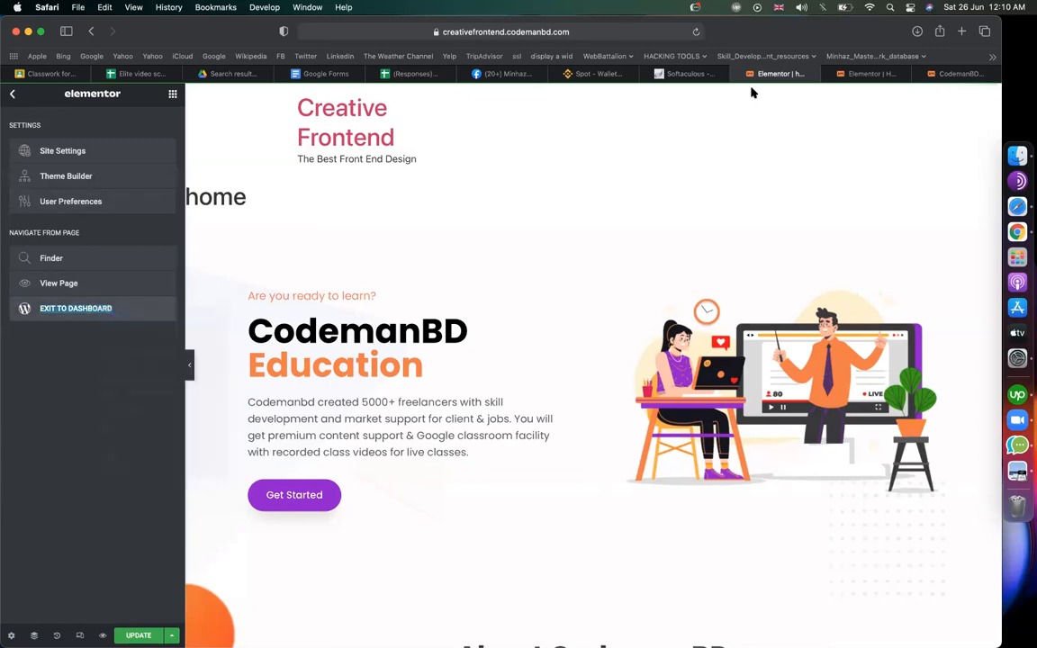
pyautogui.click(789, 78)
pyautogui.click(723, 75)
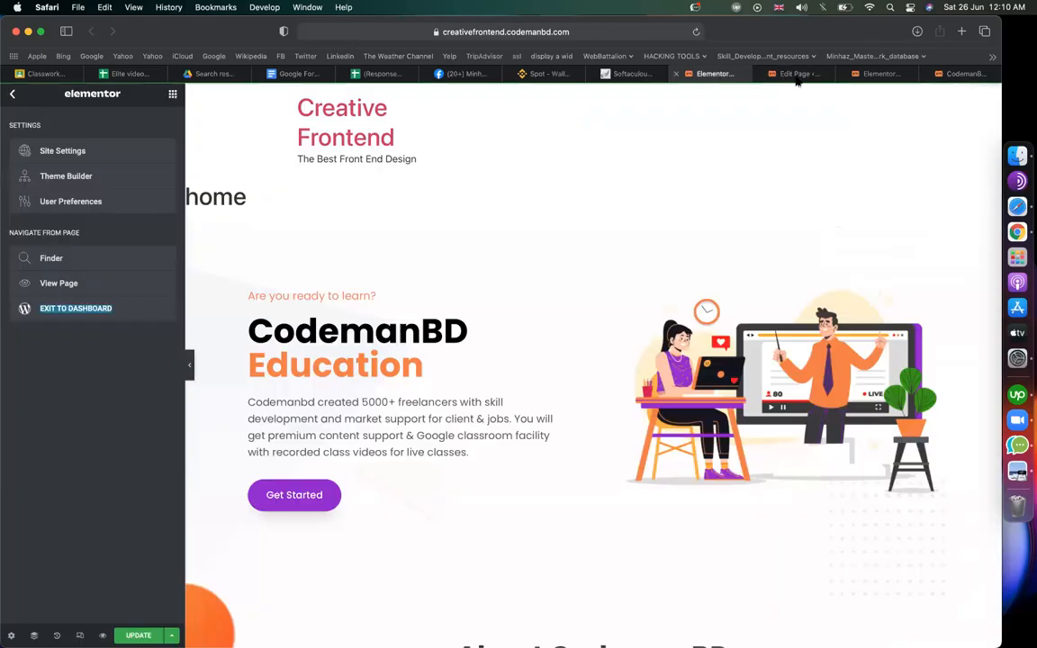
pyautogui.click(797, 77)
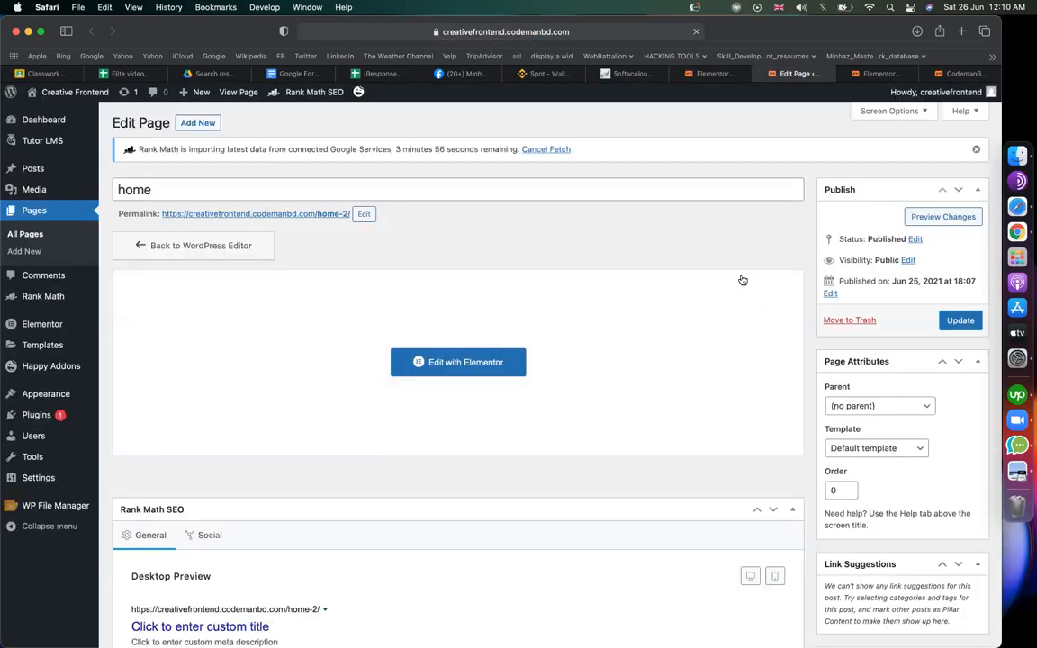
pyautogui.scroll(-5, 697, 387)
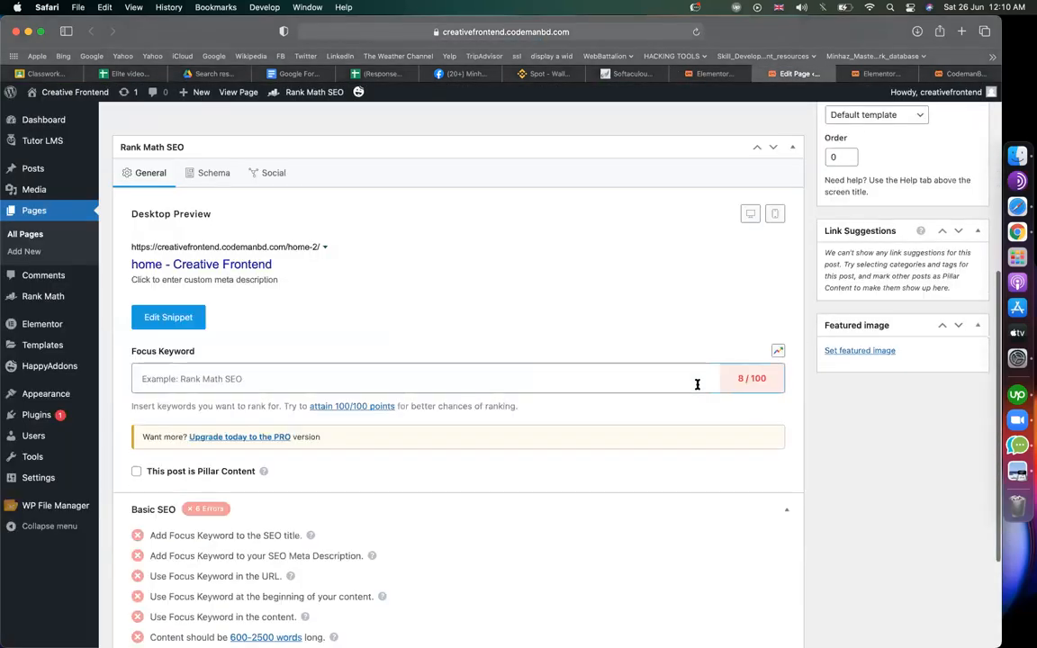
pyautogui.scroll(-2, 697, 385)
pyautogui.scroll(1, 725, 324)
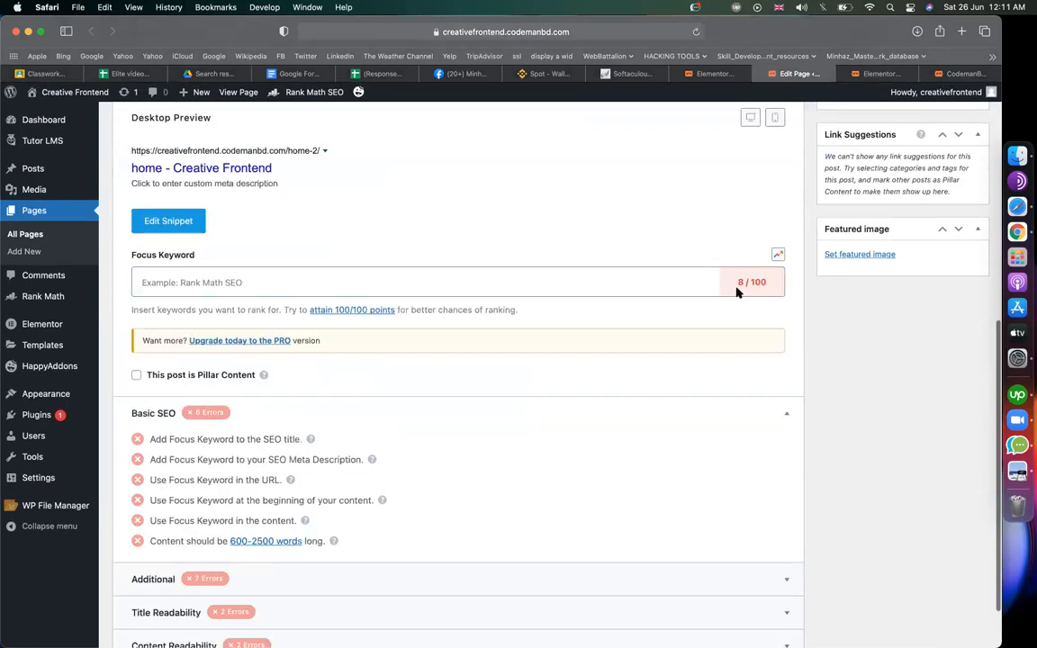
pyautogui.scroll(1, 736, 293)
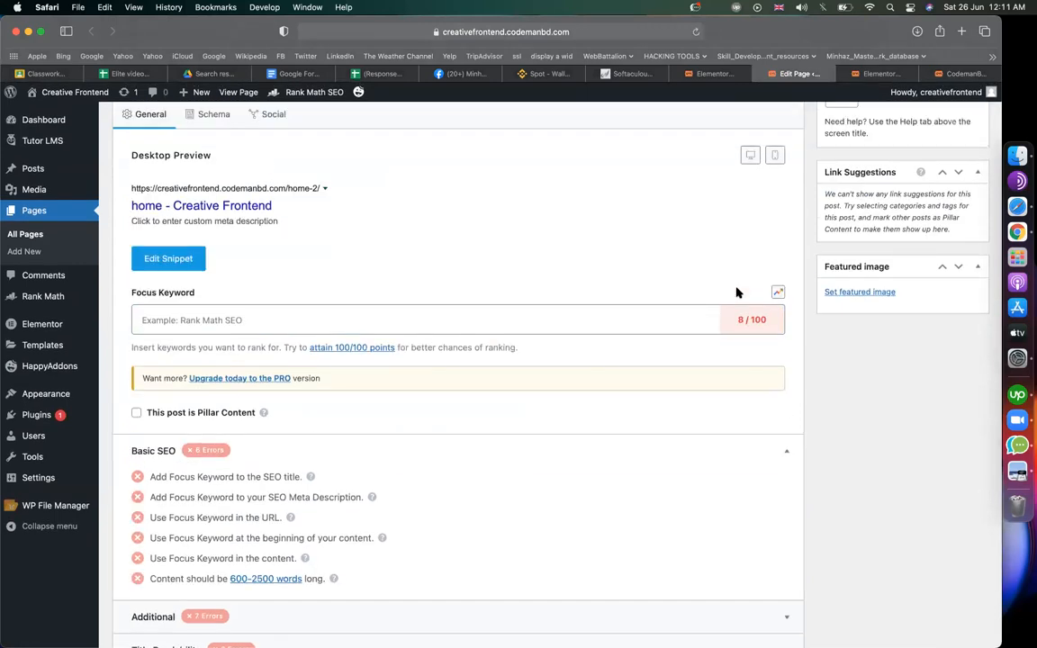
pyautogui.scroll(5, 611, 222)
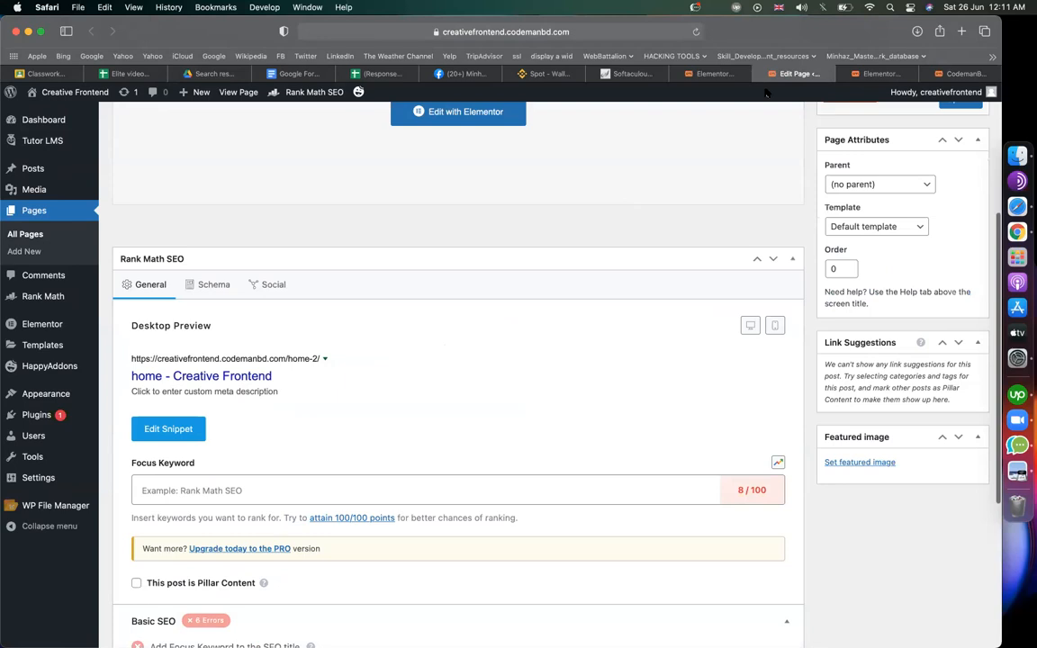
# - Return to the Elementor editor of the home page and reload it from its address
pyautogui.click(714, 76)
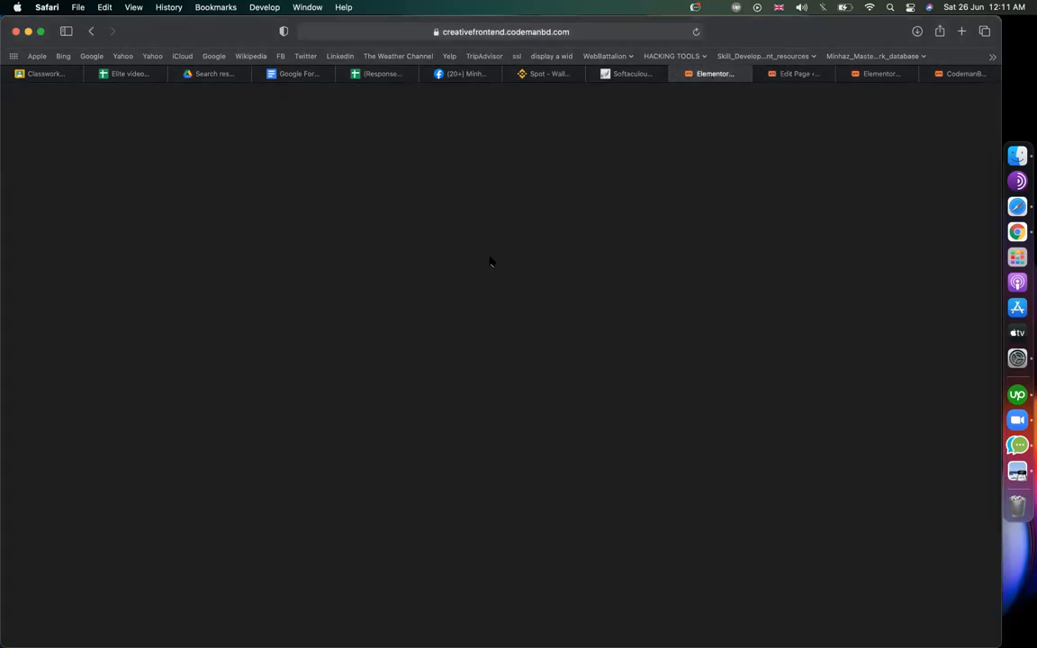
pyautogui.click(583, 31)
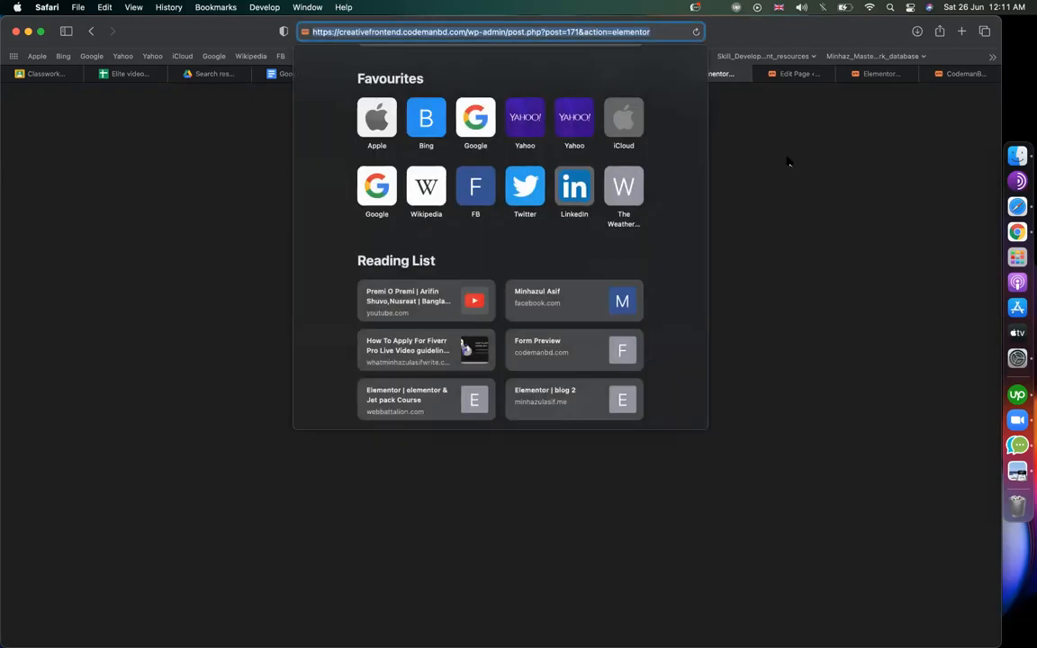
pyautogui.click(787, 162)
pyautogui.click(789, 78)
pyautogui.click(721, 80)
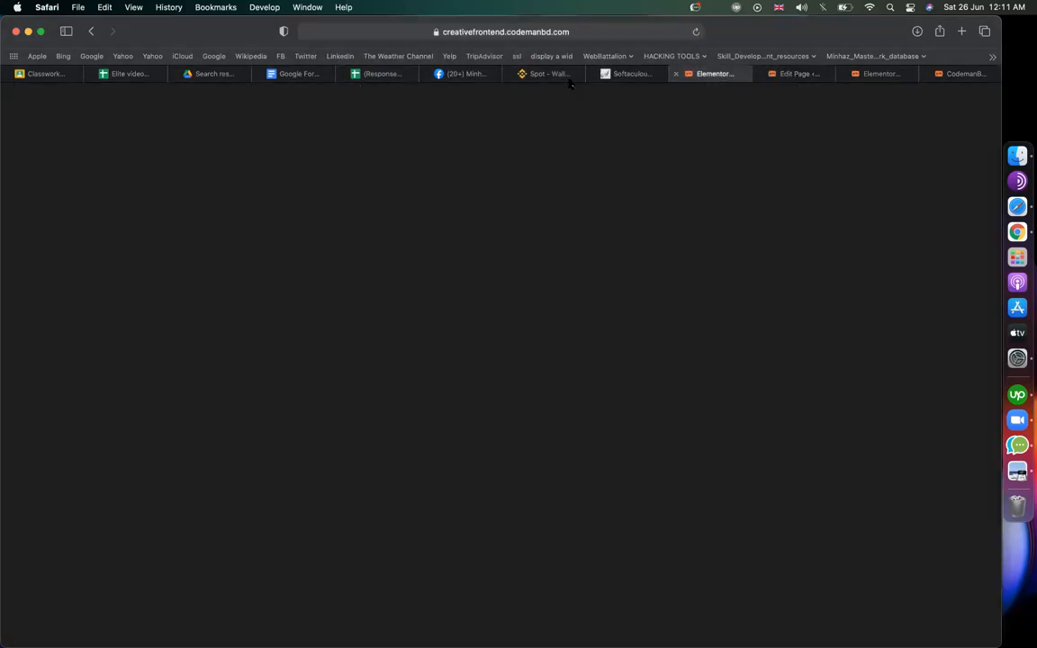
pyautogui.click(504, 33)
pyautogui.press('Return')
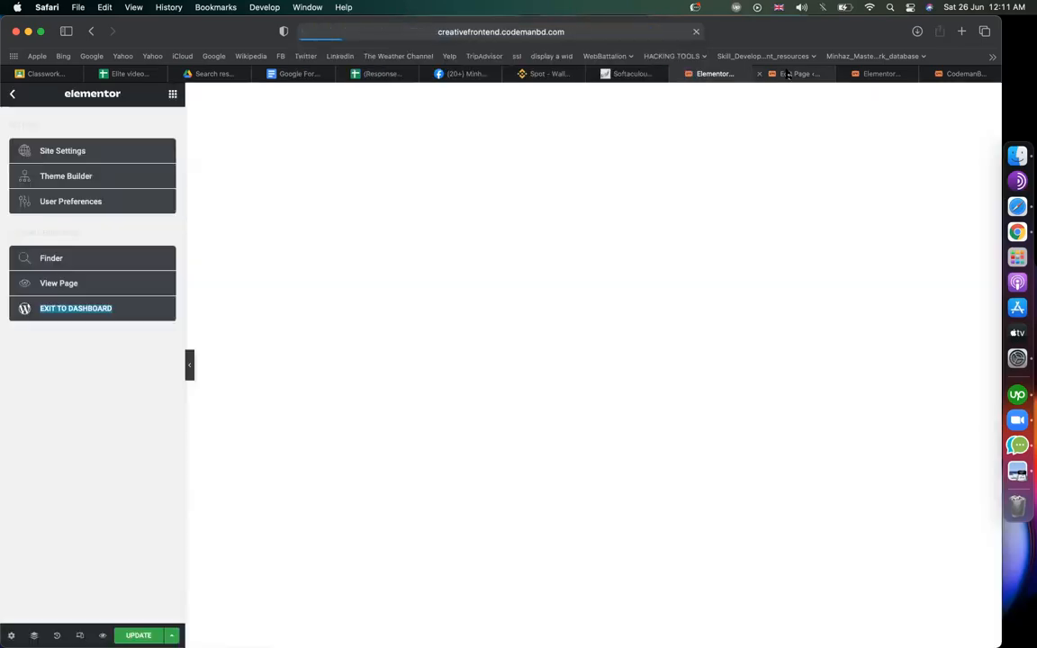
# - On the home page's WordPress edit screen, add the founder's full name as the Rank Math focus keyword
pyautogui.click(790, 76)
pyautogui.click(181, 178)
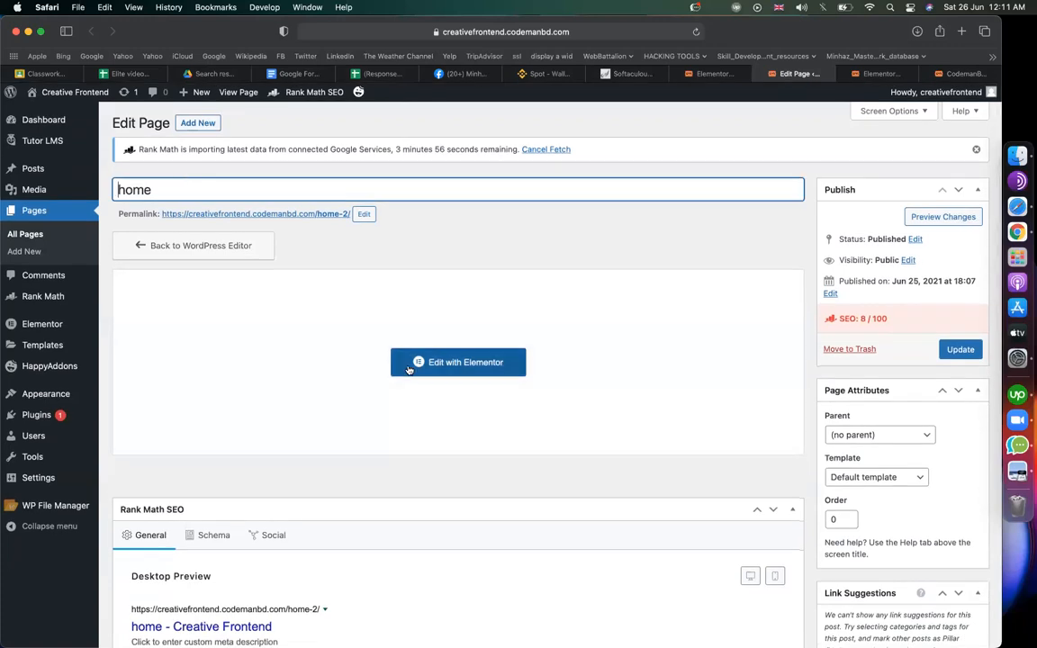
pyautogui.scroll(-3, 409, 371)
pyautogui.scroll(-3, 409, 370)
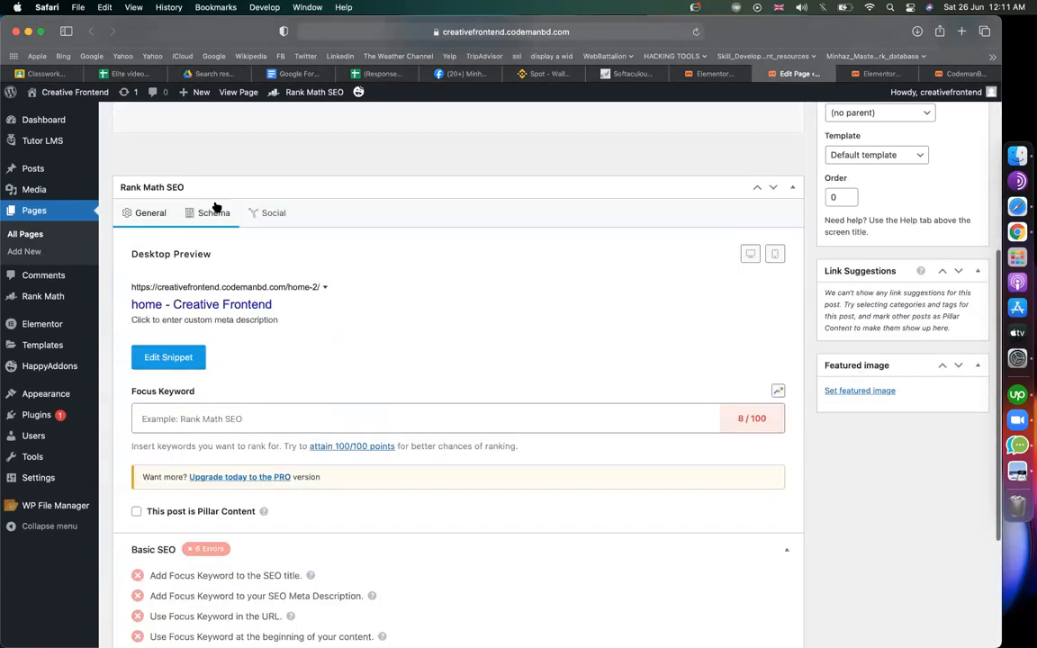
pyautogui.click(707, 74)
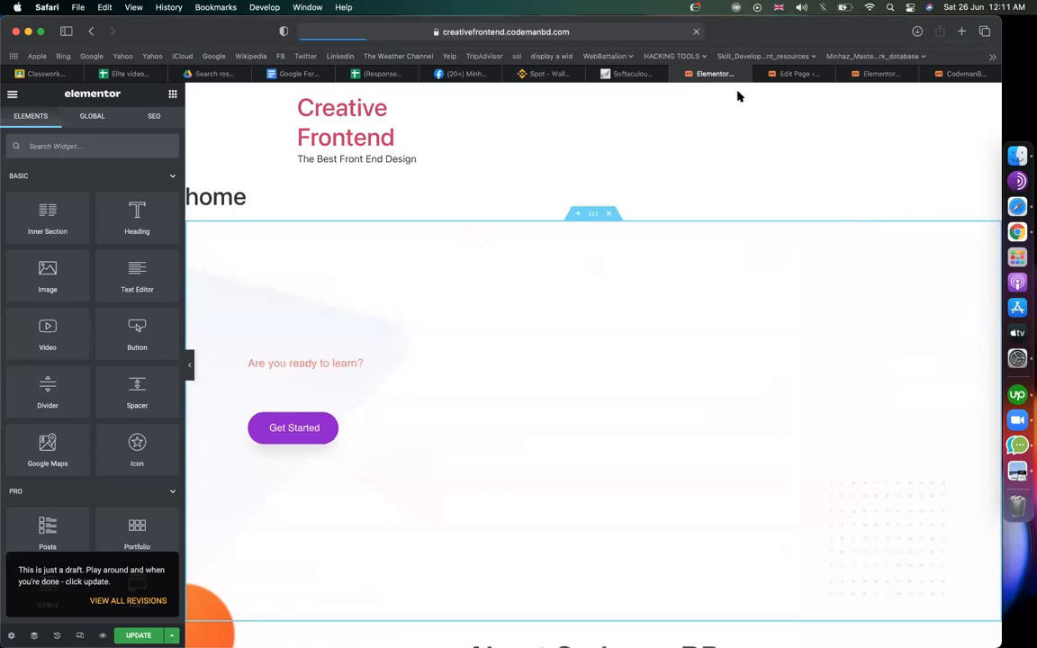
pyautogui.click(792, 74)
pyautogui.scroll(-2, 625, 257)
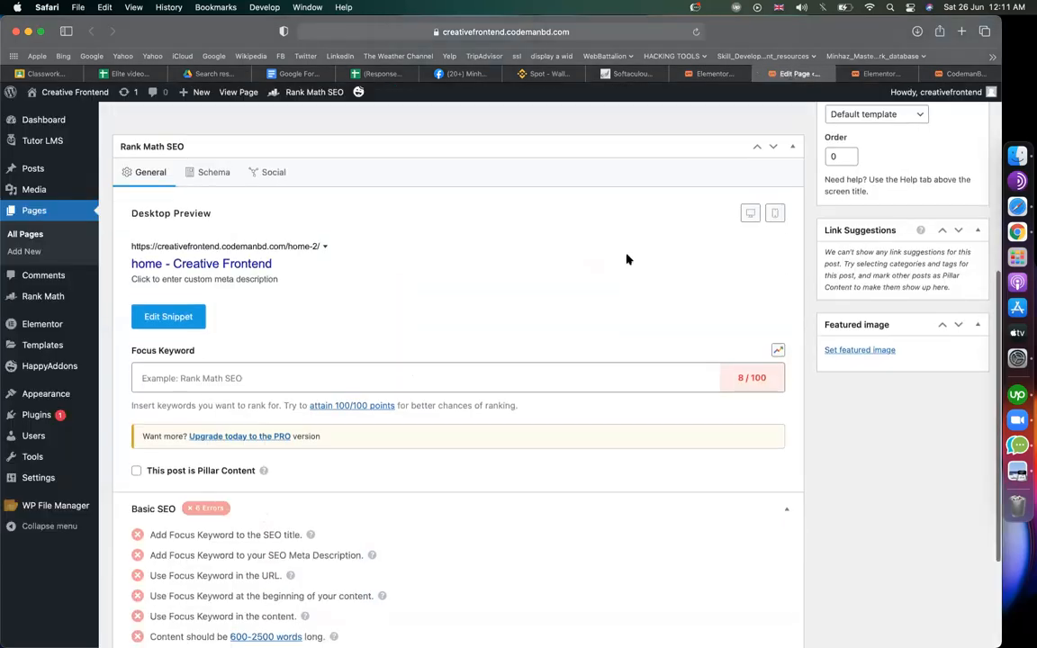
pyautogui.click(378, 369)
pyautogui.write('minha')
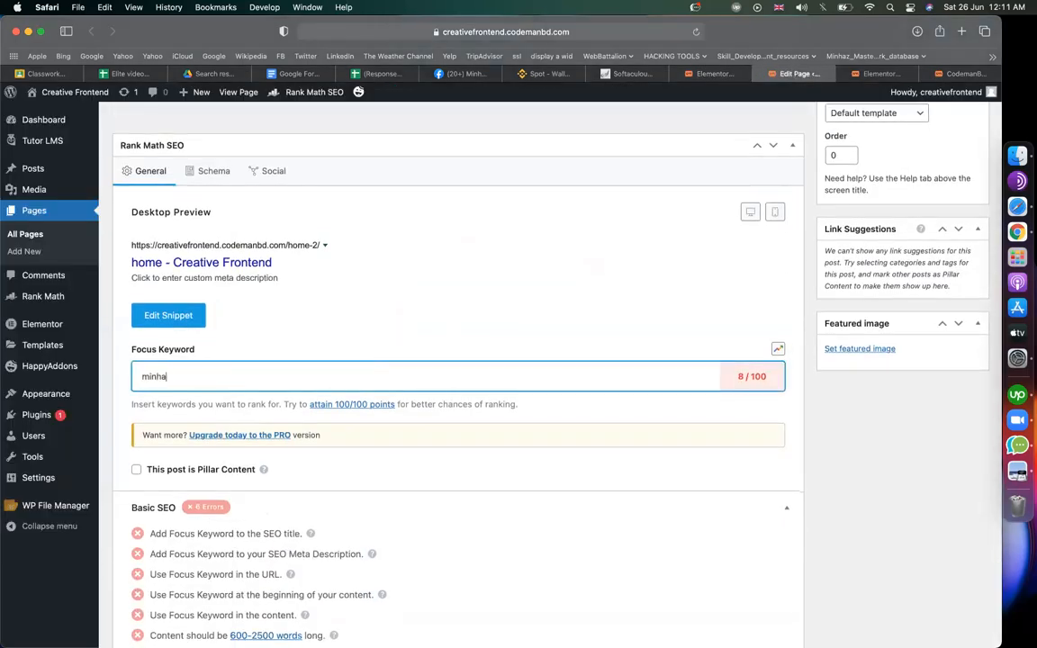
pyautogui.write('zul asif')
pyautogui.press('Return')
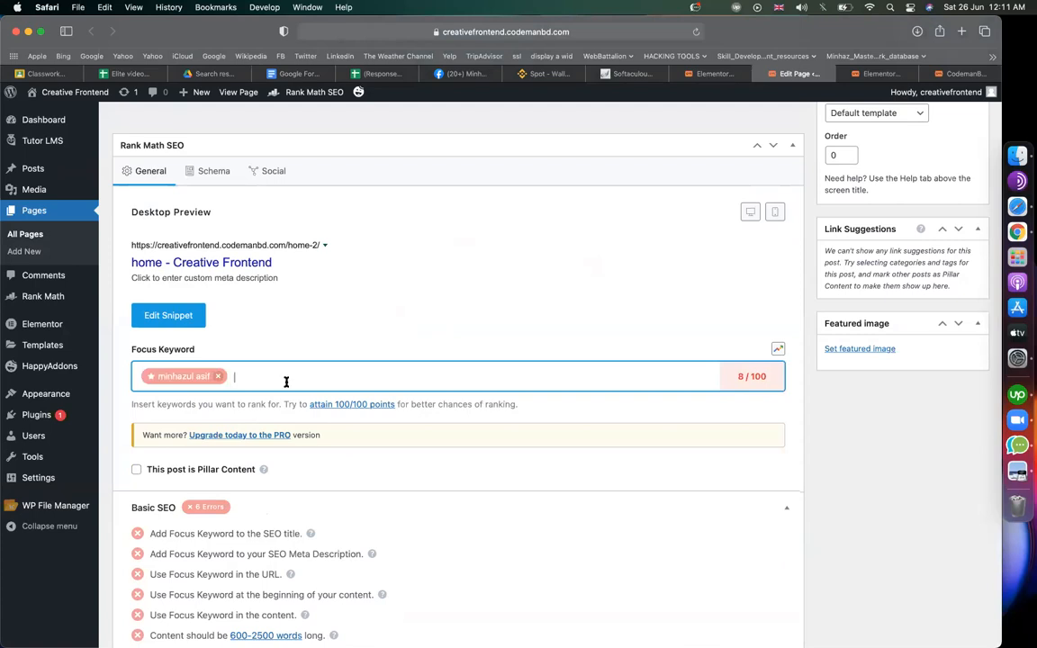
# - Review the Basic SEO title check and set the Rank Math snippet title to the founder's full name followed by "- CodemanBD"
pyautogui.scroll(-3, 297, 372)
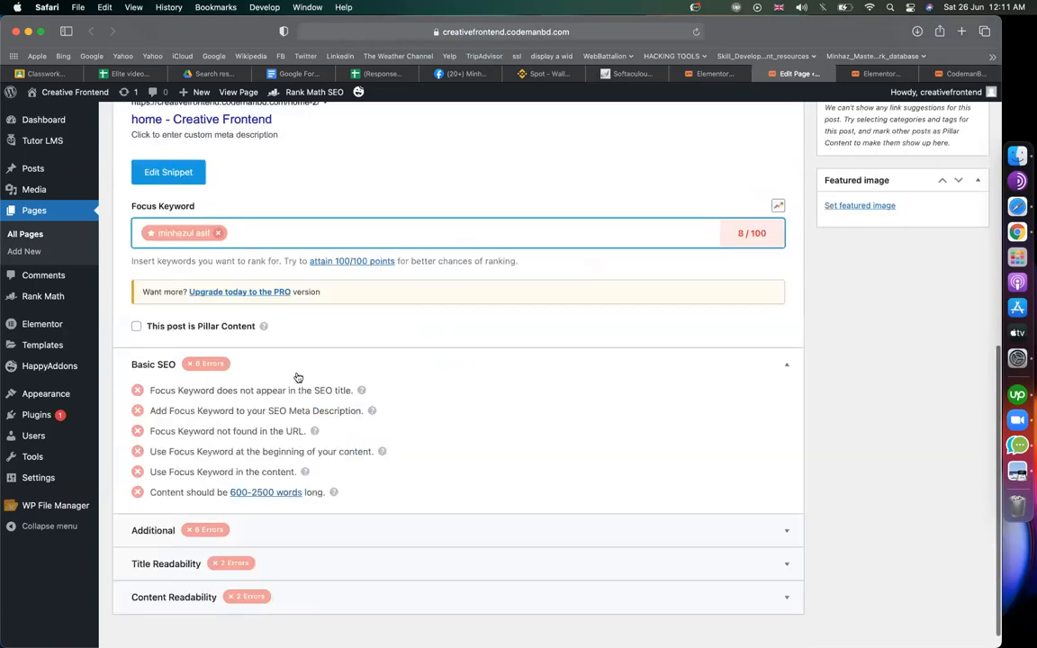
pyautogui.moveTo(337, 391); pyautogui.dragTo(344, 391)
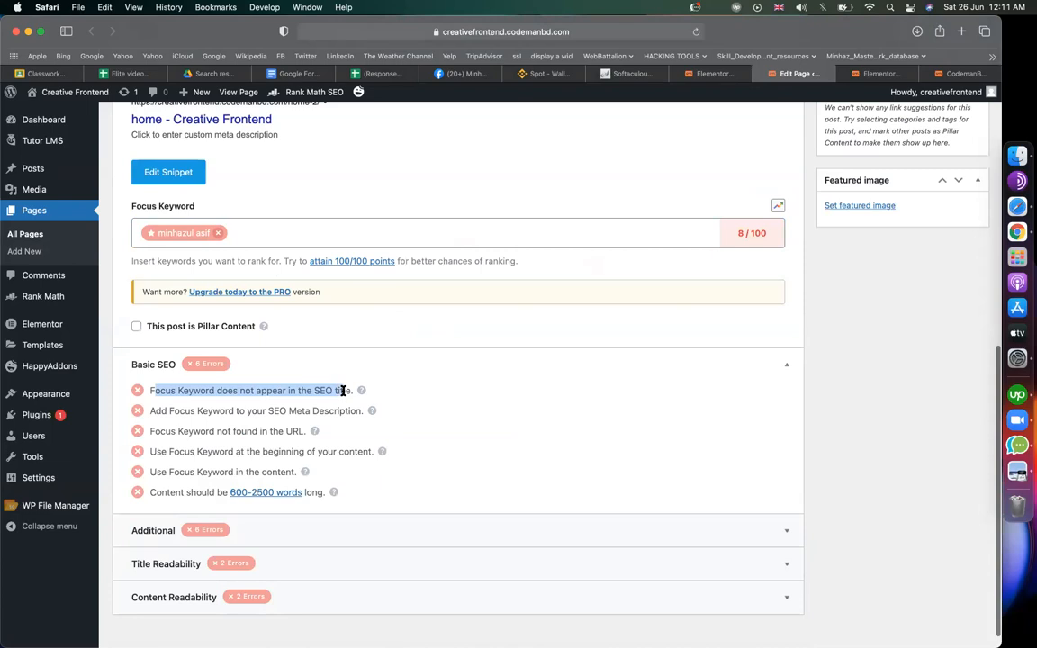
pyautogui.scroll(3, 344, 391)
pyautogui.click(167, 363)
pyautogui.moveTo(222, 390); pyautogui.dragTo(251, 391)
pyautogui.press('super+a')
pyautogui.write('Minhazul Asi')
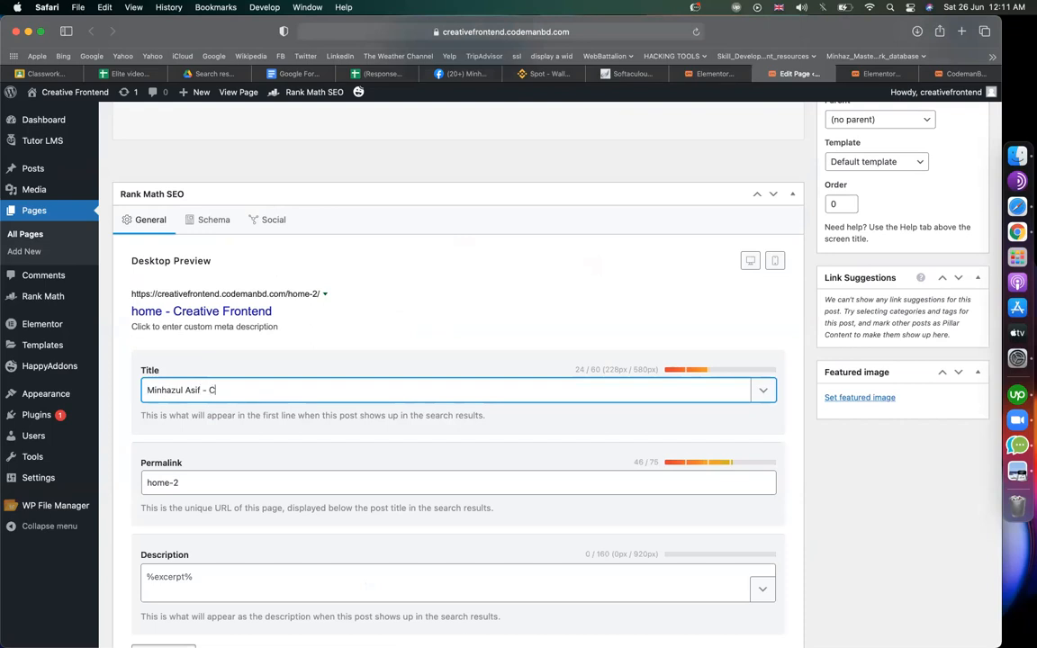
pyautogui.write('f - CodemanBD')
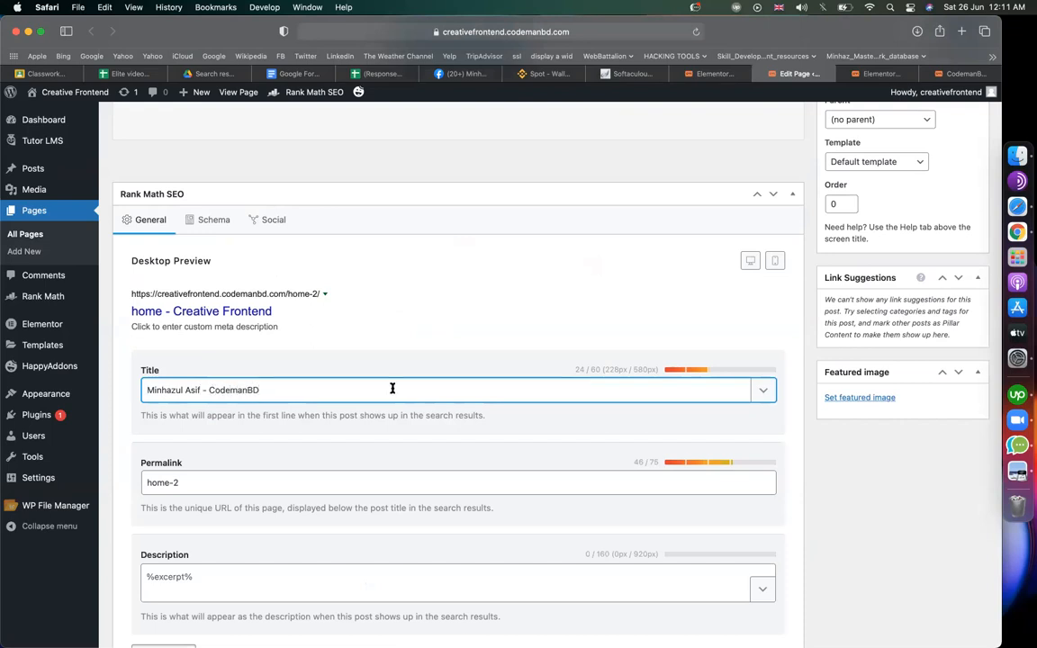
# - Replace the snippet's meta description with the founder's full name followed by "is the founder & CEO of"
pyautogui.scroll(-3, 208, 284)
pyautogui.click(242, 414)
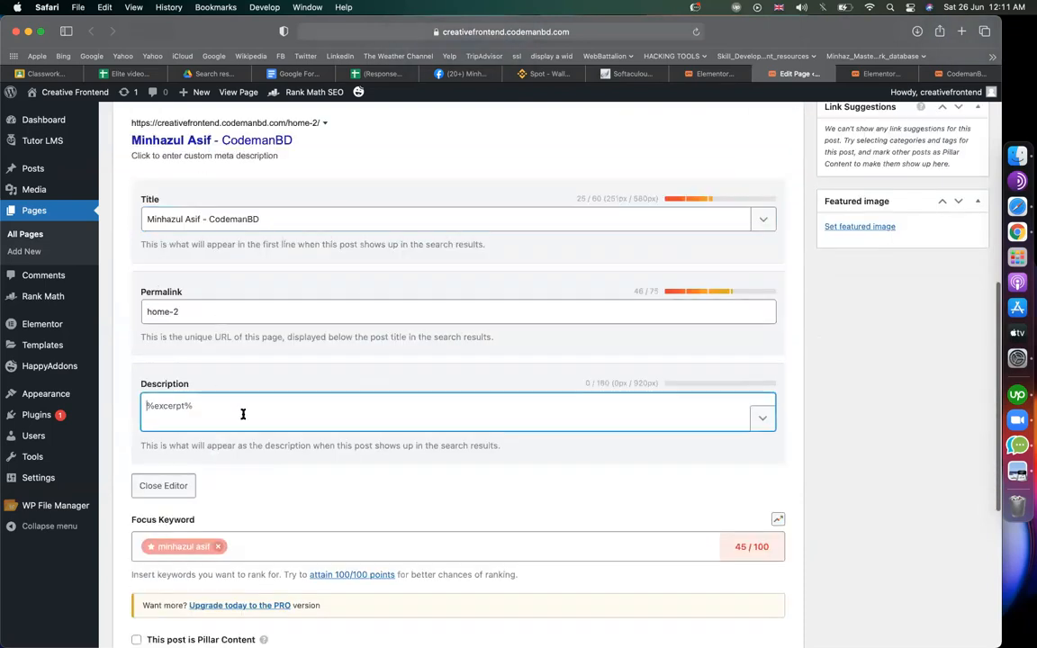
pyautogui.press('super+a')
pyautogui.write('Minhazul')
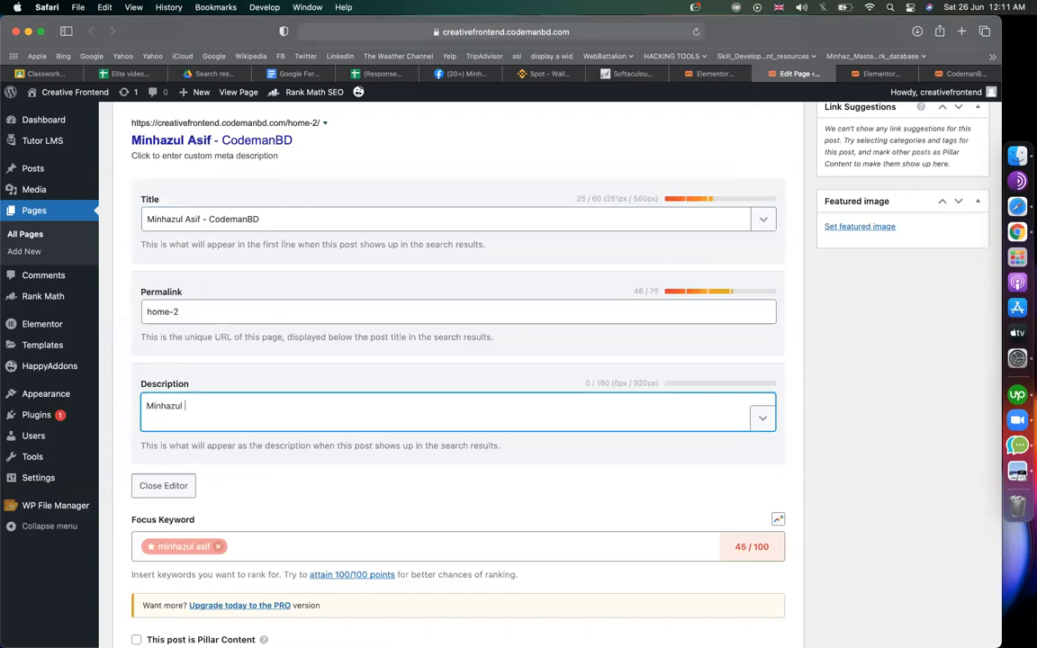
pyautogui.write(' Asif is te founder &')
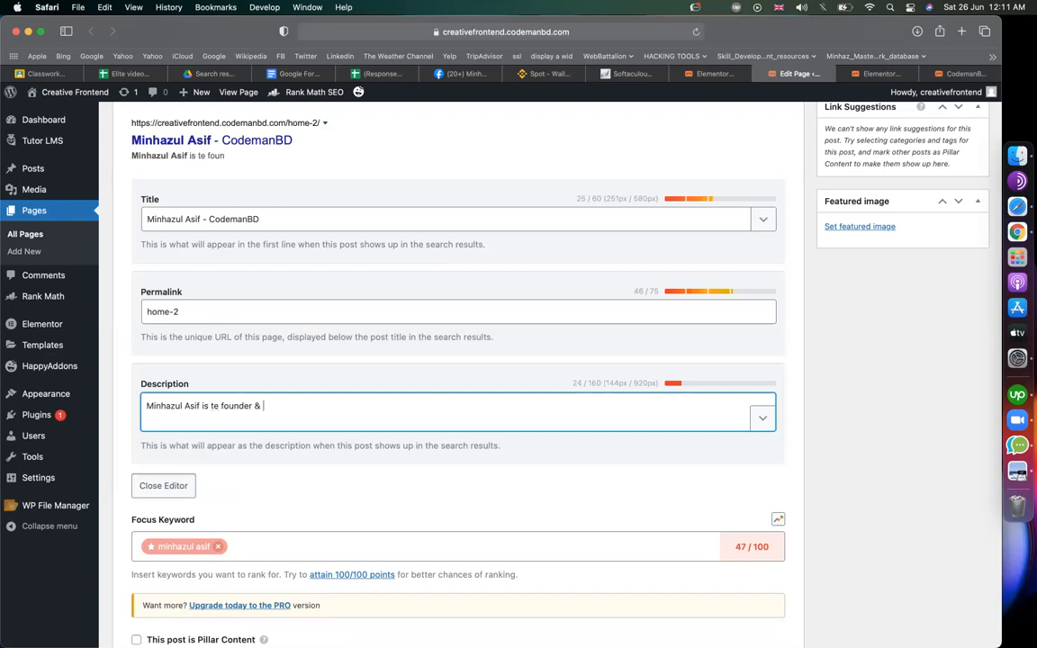
pyautogui.write(' CEO of')
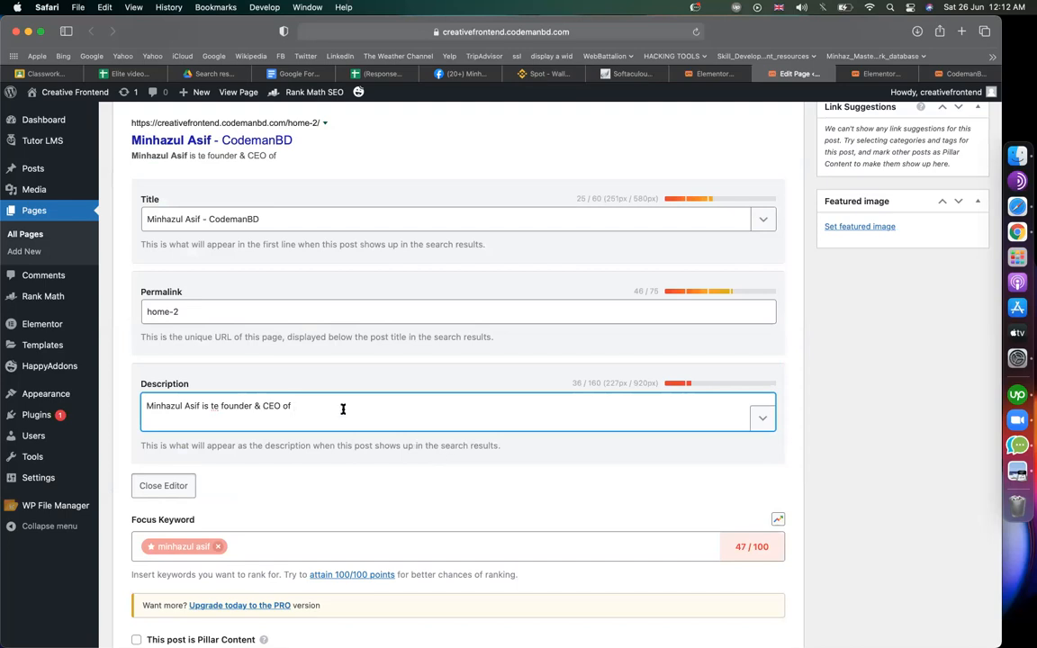
pyautogui.click(211, 406)
pyautogui.write('h')
pyautogui.click(336, 406)
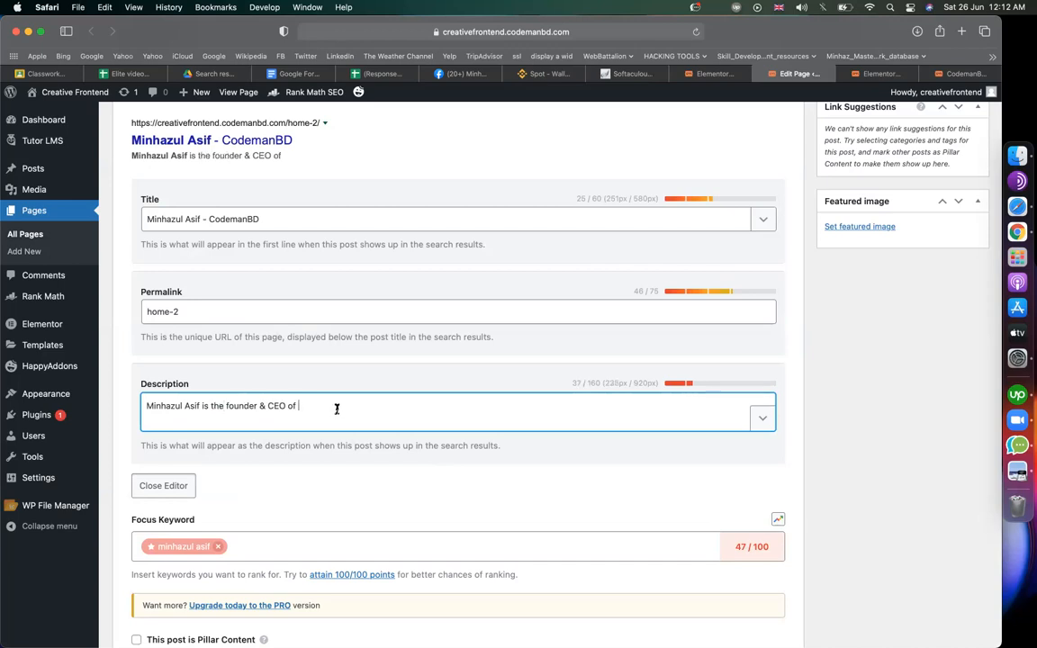
# - Complete the meta description with "CodemanBD. He trained 5000+ students already who are doing well at marketplaces." and check its length limit
pyautogui.write('CodemanBD. He traine')
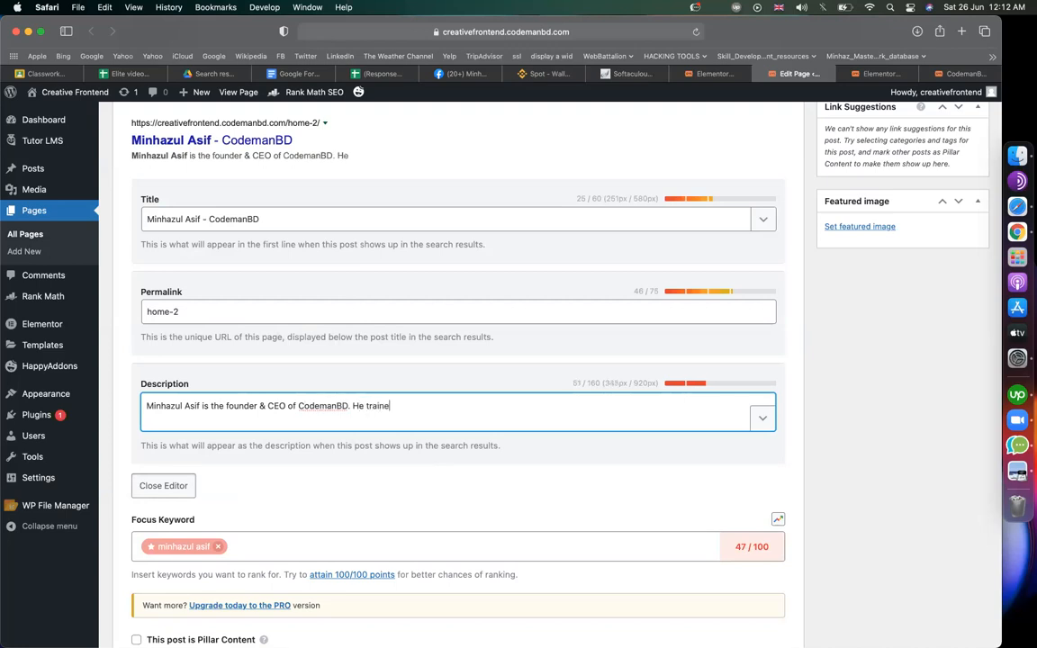
pyautogui.write('d 5000+ students already a')
pyautogui.write('ho are doing w')
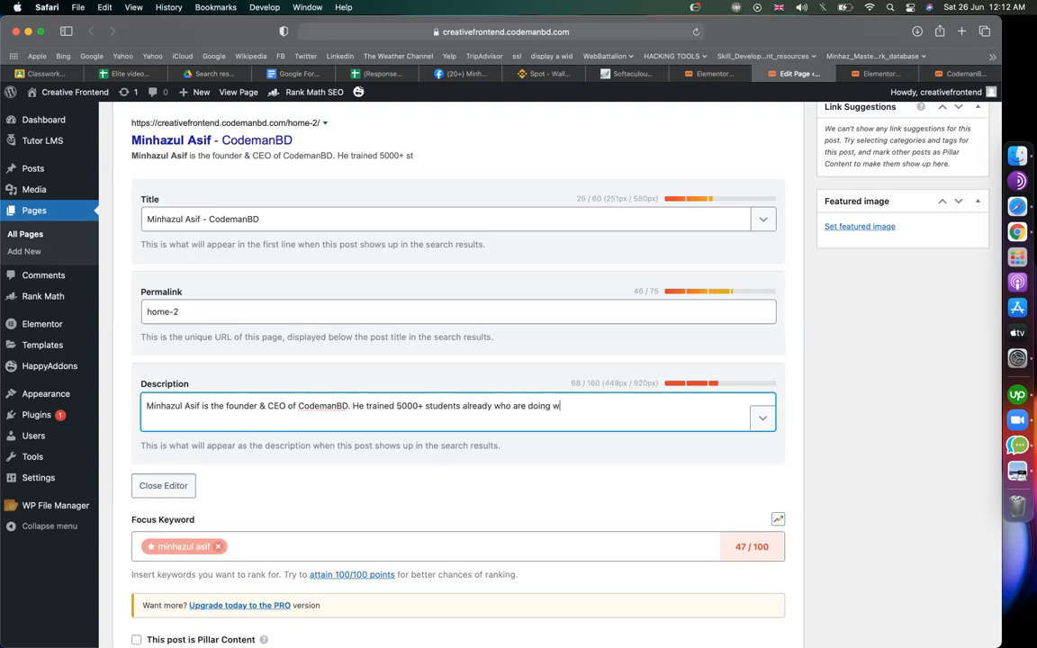
pyautogui.write('ell at marketplaces, and ea')
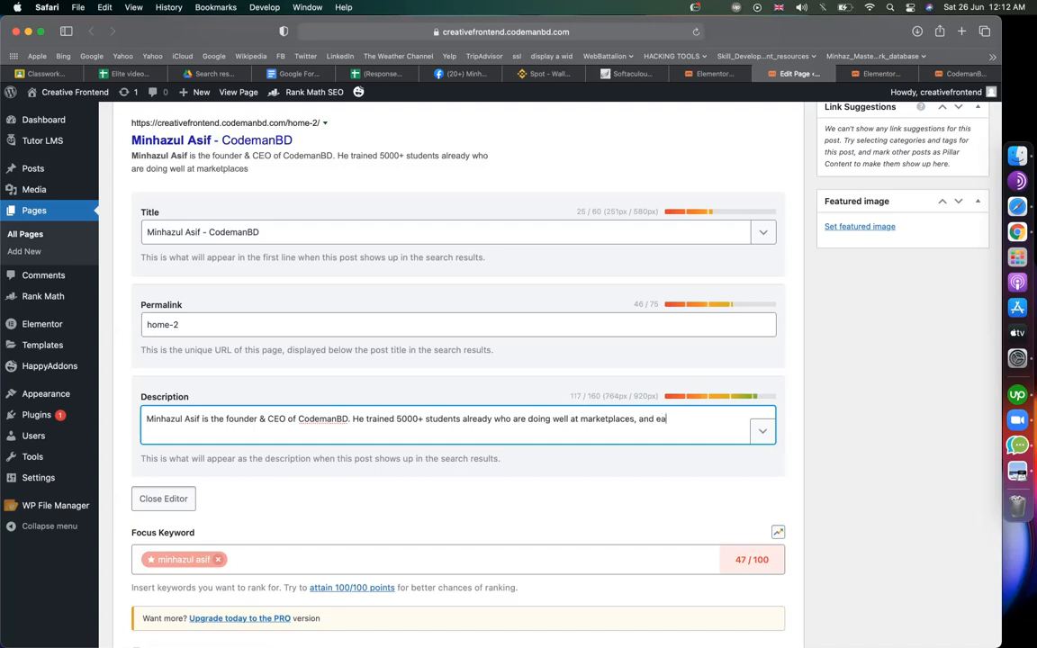
pyautogui.write('rning revenue fo')
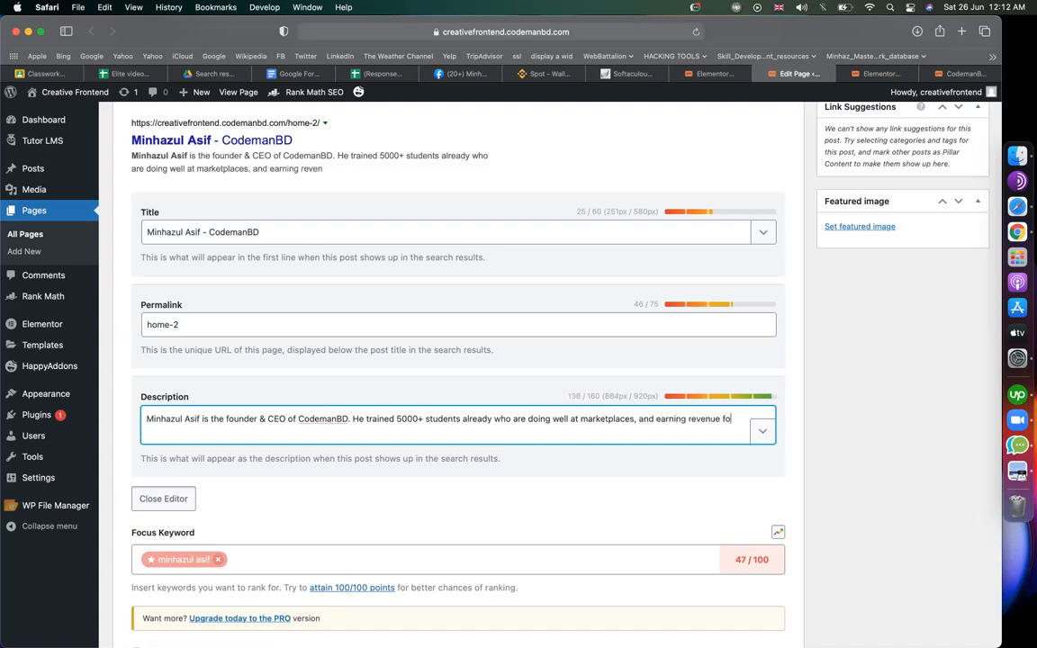
pyautogui.write('r bang')
pyautogui.press('BackSpace')
pyautogui.press('BackSpace')
pyautogui.press('BackSpace')
pyautogui.press('BackSpace')
pyautogui.press('BackSpace')
pyautogui.press('BackSpace')
pyautogui.press('BackSpace')
pyautogui.press('BackSpace')
pyautogui.press('BackSpace')
pyautogui.press('BackSpace')
pyautogui.press('BackSpace')
pyautogui.press('BackSpace')
pyautogui.press('BackSpace')
pyautogui.press('BackSpace')
pyautogui.press('BackSpace')
pyautogui.press('BackSpace')
pyautogui.press('BackSpace')
pyautogui.press('BackSpace')
pyautogui.press('BackSpace')
pyautogui.press('BackSpace')
pyautogui.write('.')
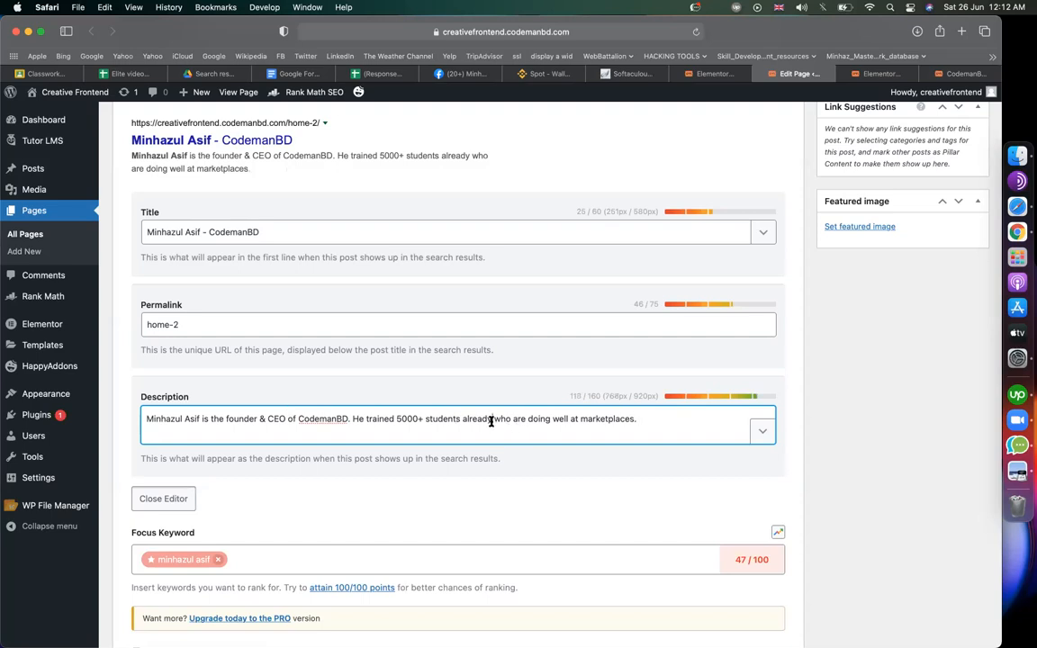
pyautogui.doubleClick(595, 396)
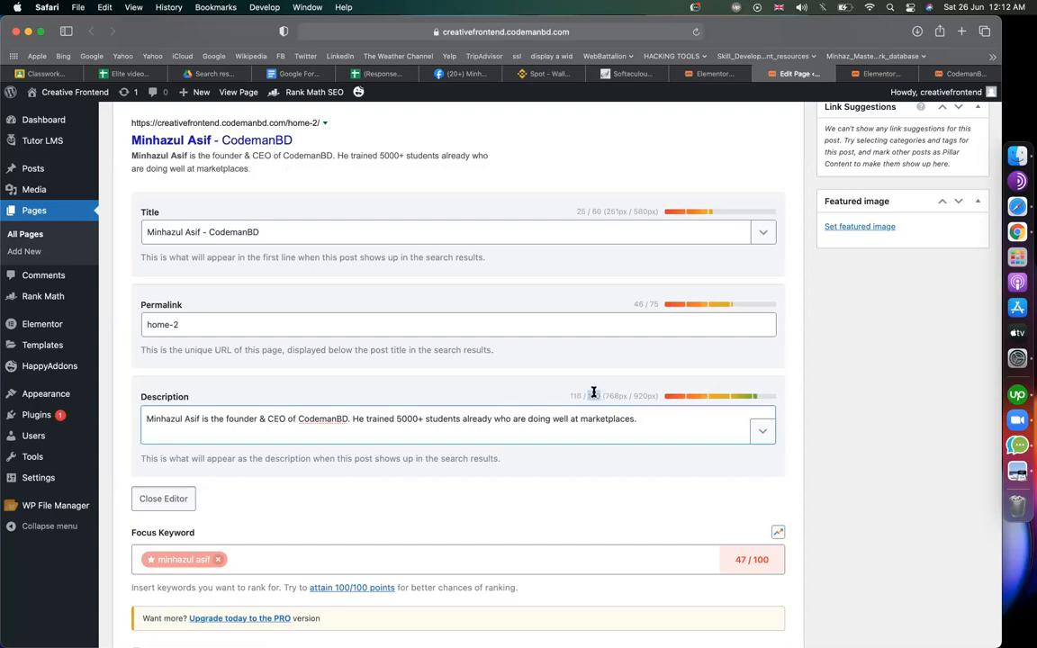
pyautogui.click(663, 423)
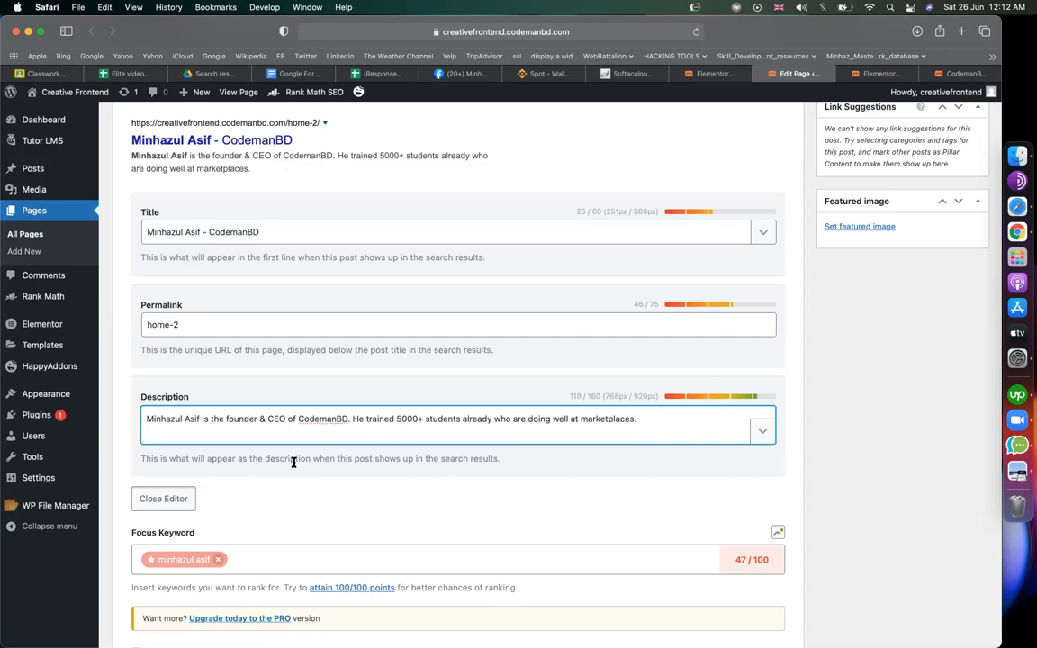
# - Close the snippet editor and check the Basic SEO results for the title and meta description
pyautogui.scroll(1, 297, 454)
pyautogui.scroll(-1, 294, 462)
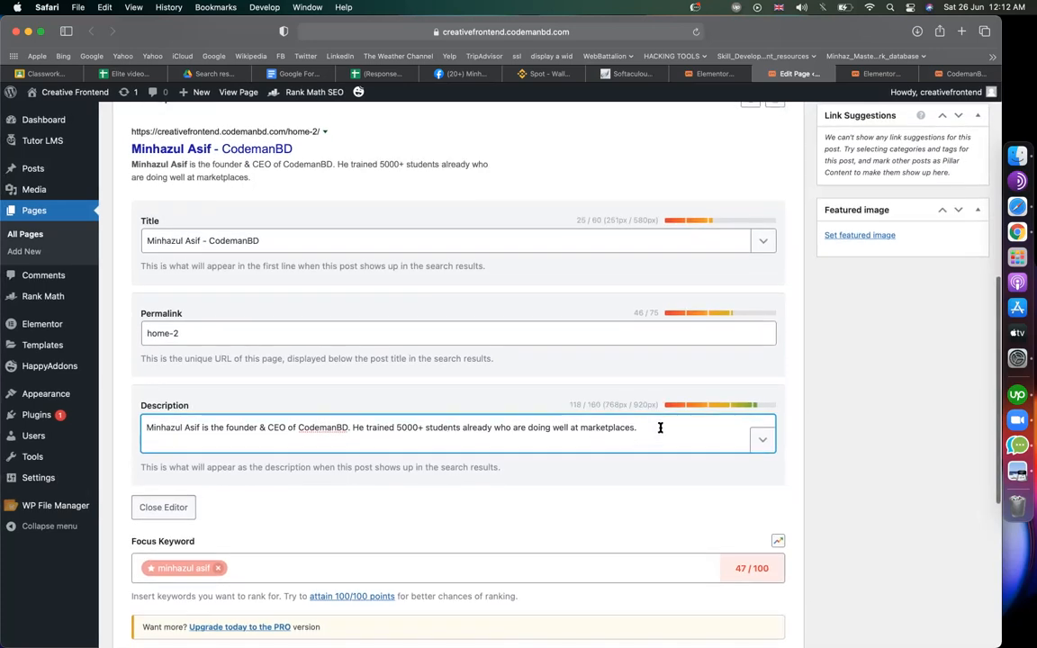
pyautogui.click(162, 507)
pyautogui.scroll(-3, 298, 432)
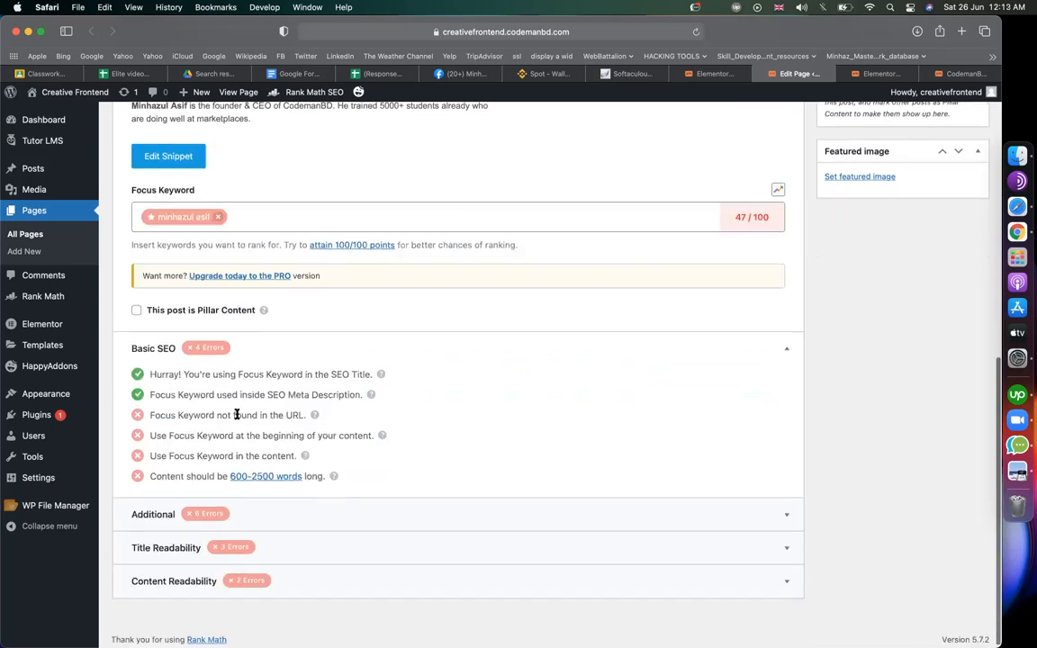
pyautogui.moveTo(281, 374); pyautogui.dragTo(359, 374)
pyautogui.moveTo(287, 394); pyautogui.dragTo(333, 394)
# - Change the home page's permalink slug to home-02, leaving the page title as it is
pyautogui.scroll(10, 258, 413)
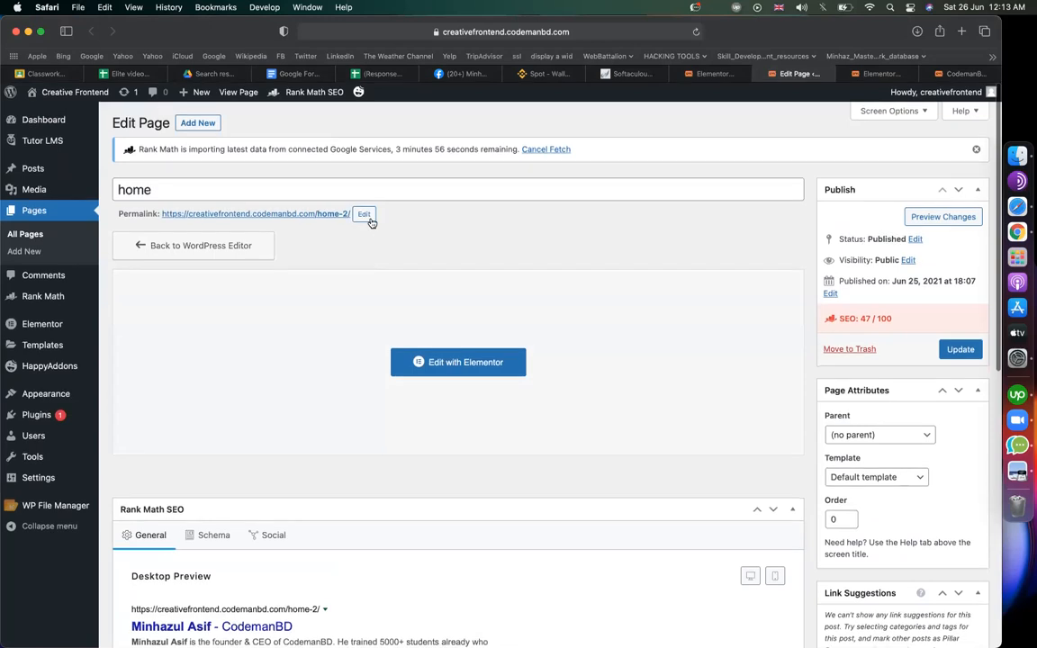
pyautogui.click(360, 214)
pyautogui.write('minha')
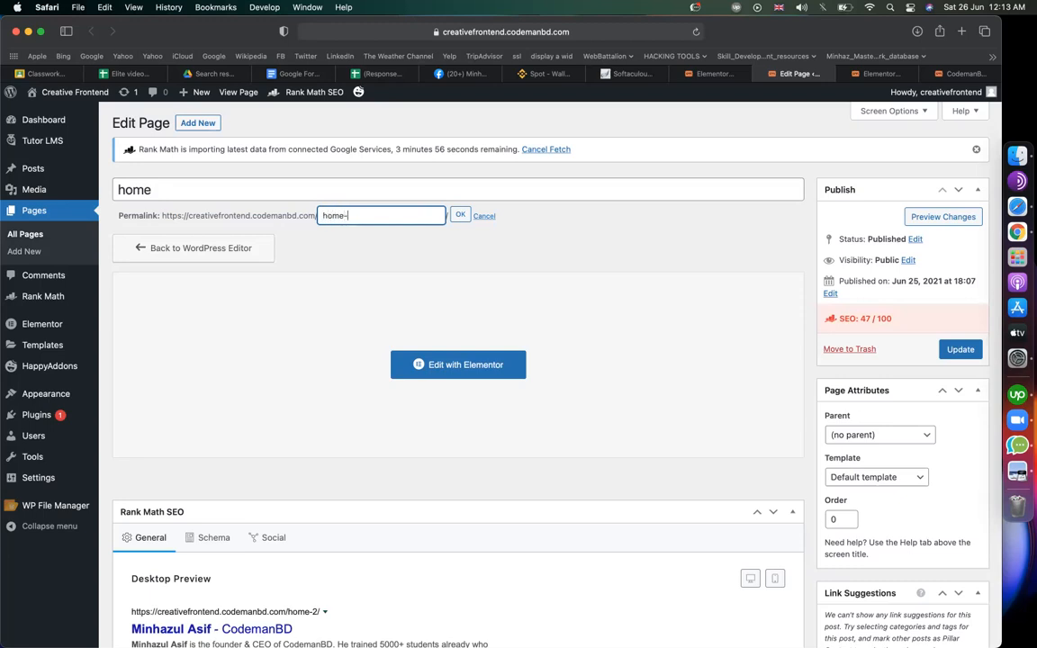
pyautogui.click(460, 217)
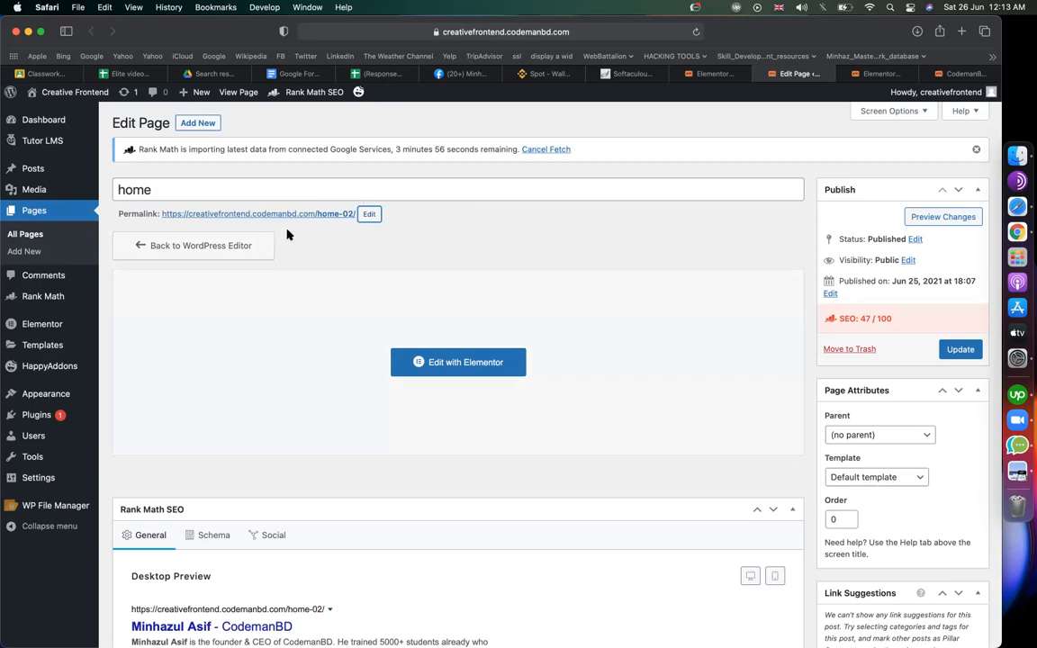
pyautogui.moveTo(185, 190); pyautogui.dragTo(107, 190)
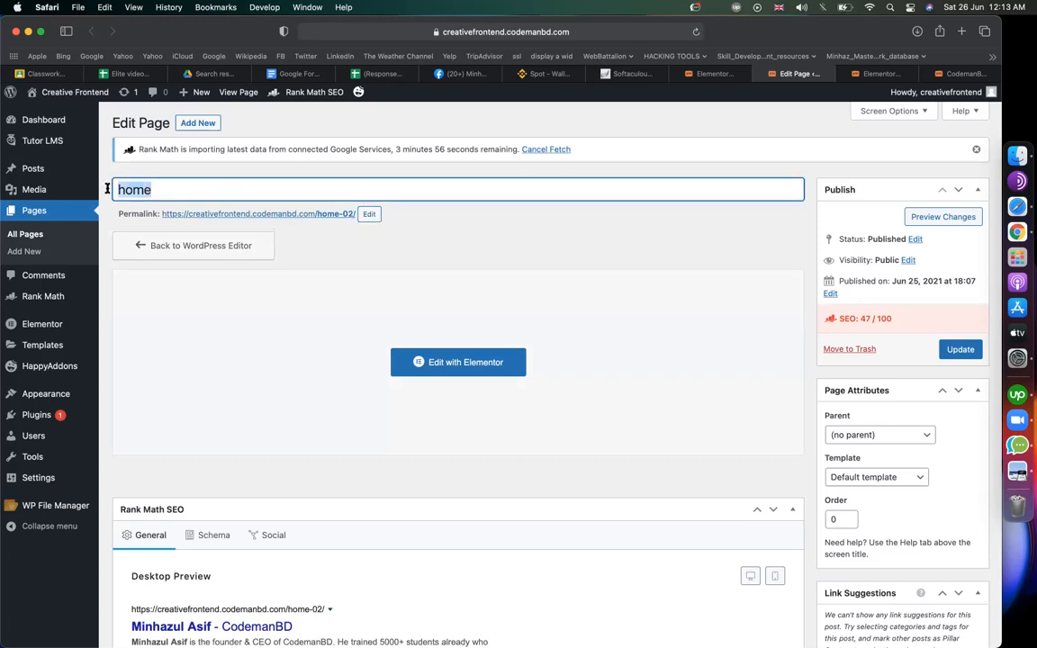
pyautogui.click(622, 240)
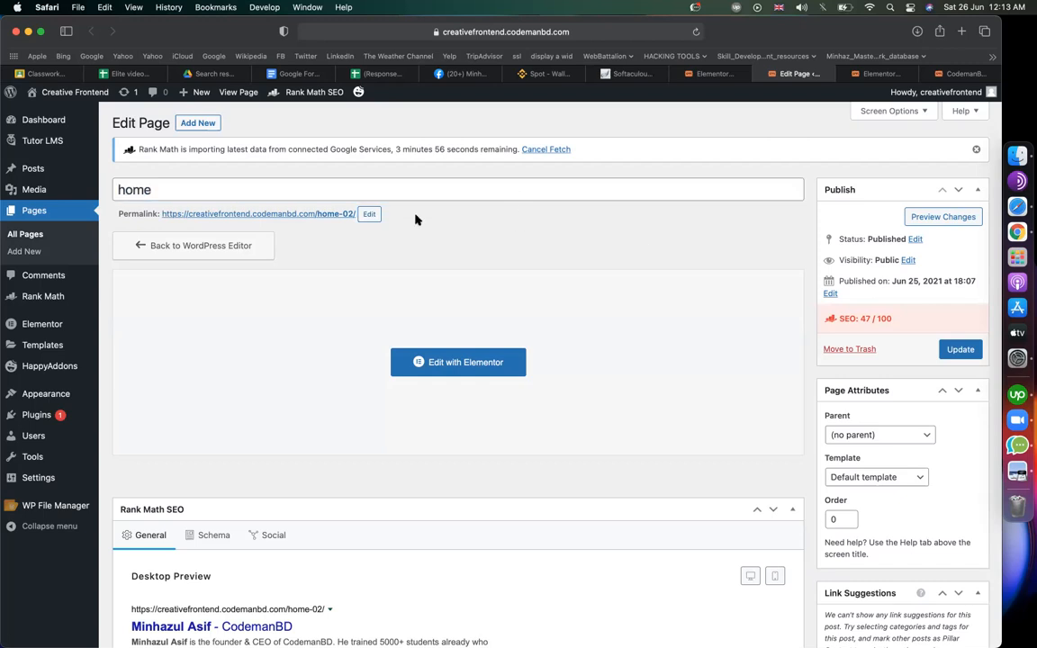
# - Extend the hero tagline above the CodemanBD Education heading to read "Are you ready to learn with" followed by the founder's full name
pyautogui.scroll(-10, 727, 268)
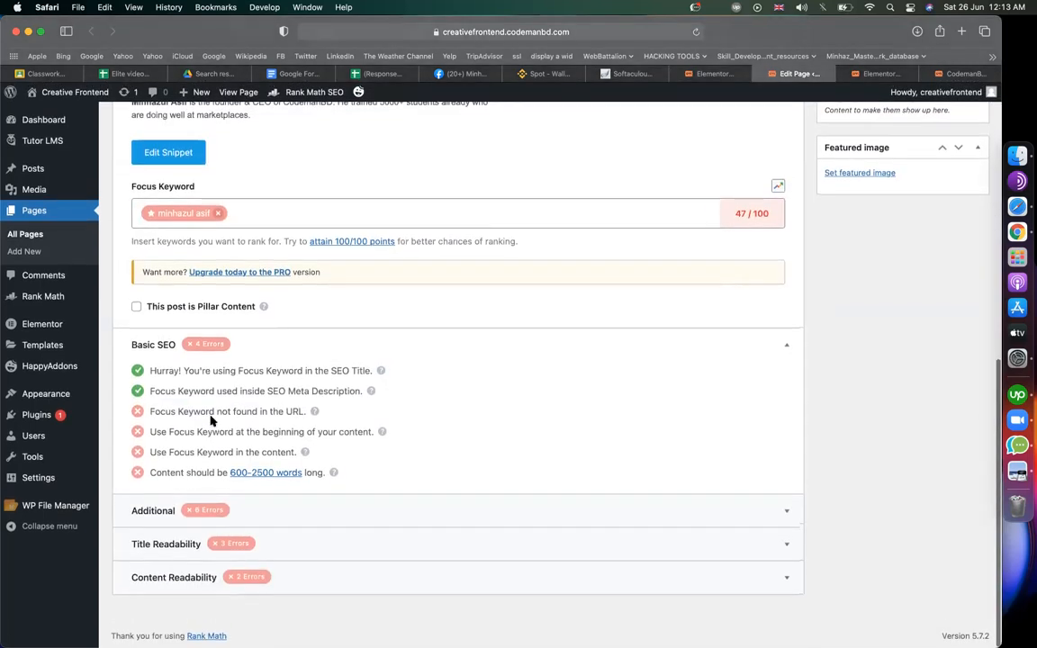
pyautogui.moveTo(167, 431); pyautogui.dragTo(338, 433)
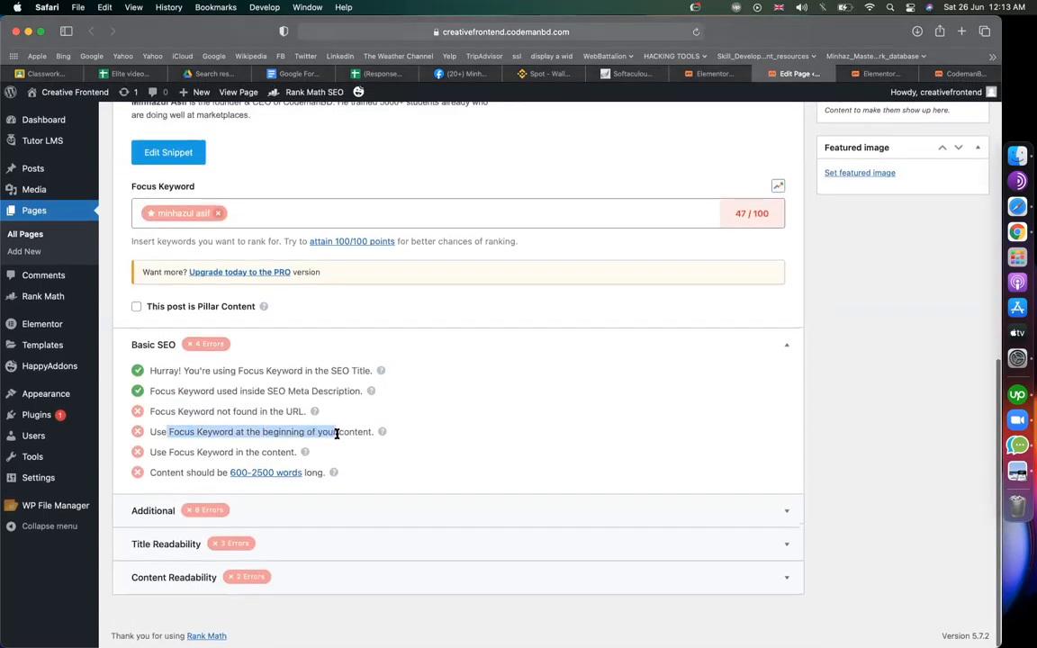
pyautogui.click(694, 78)
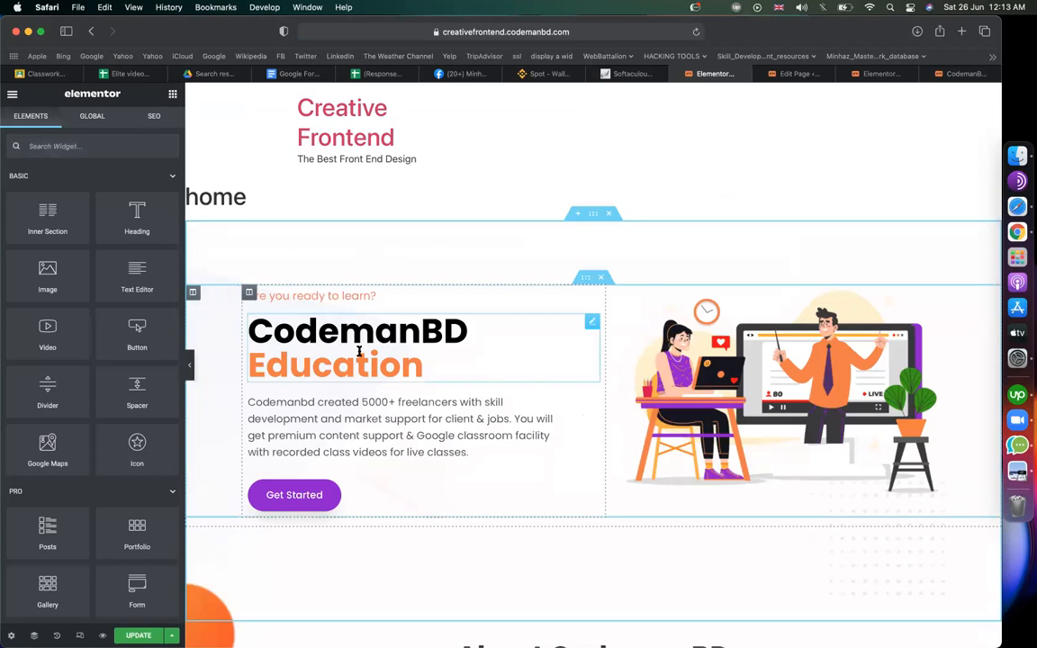
pyautogui.click(334, 299)
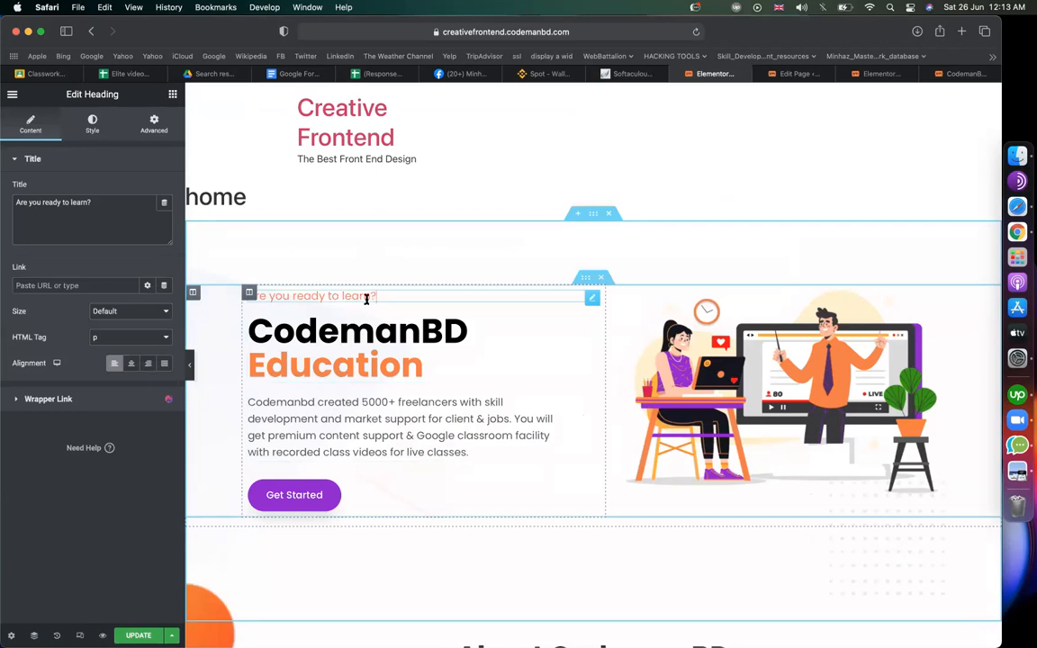
pyautogui.write('with MI')
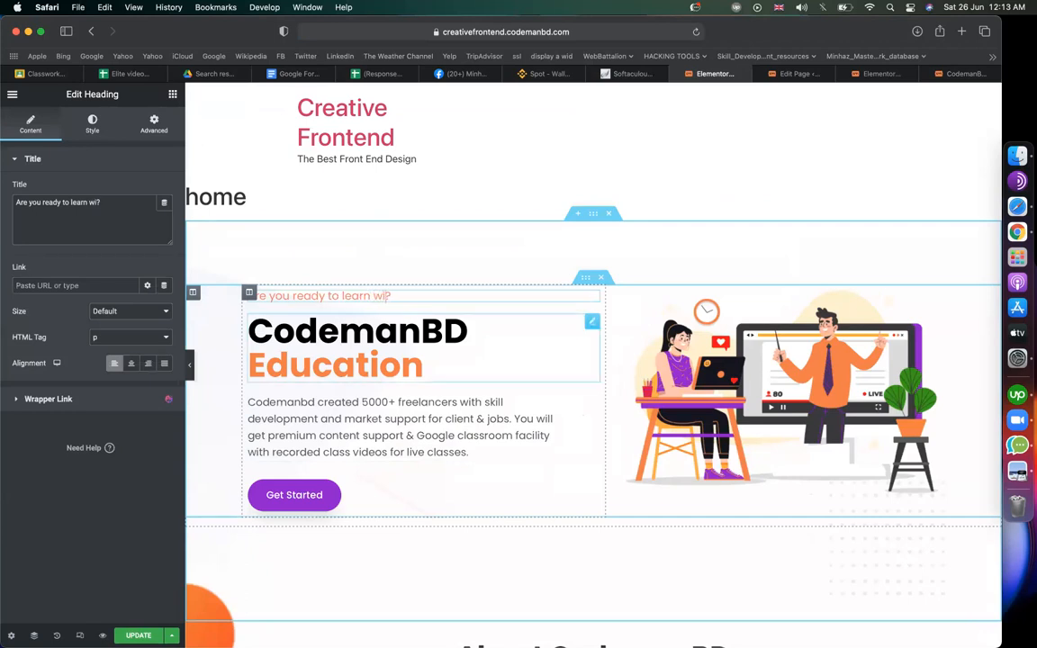
pyautogui.write('nhaz')
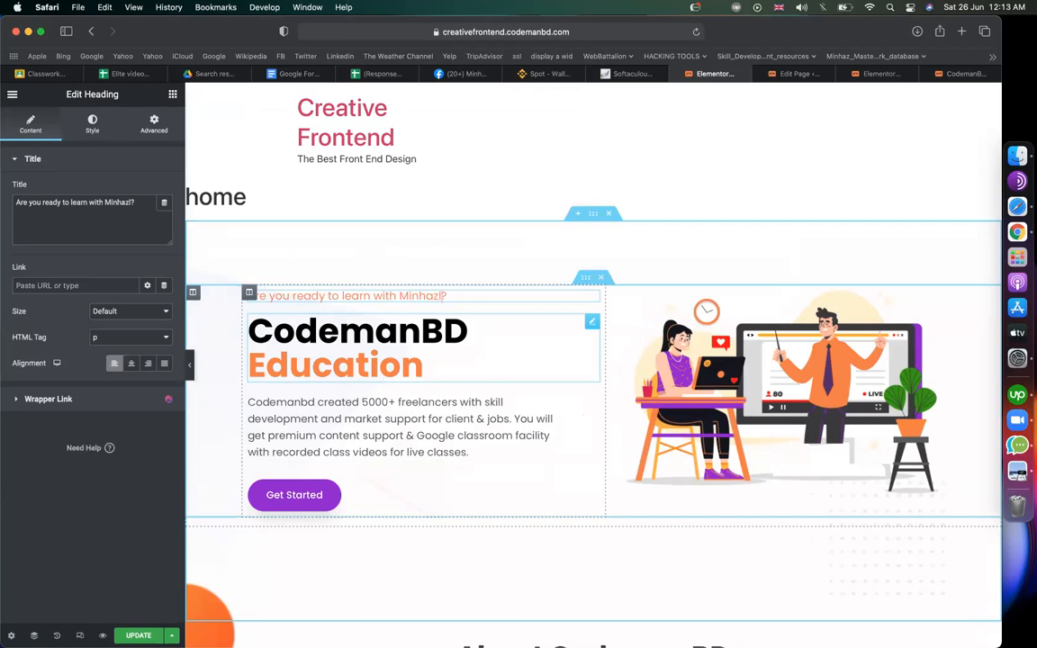
pyautogui.write('ul Asif')
pyautogui.scroll(-3, 511, 408)
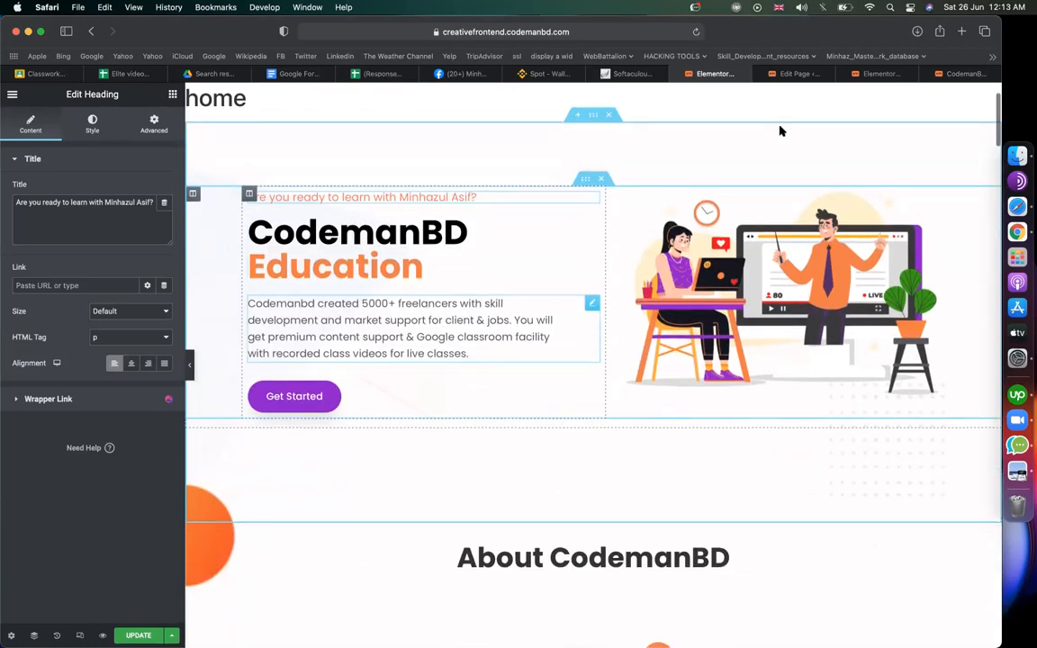
# - Return to the home page's WordPress edit page and update the page to save its changes
pyautogui.click(807, 74)
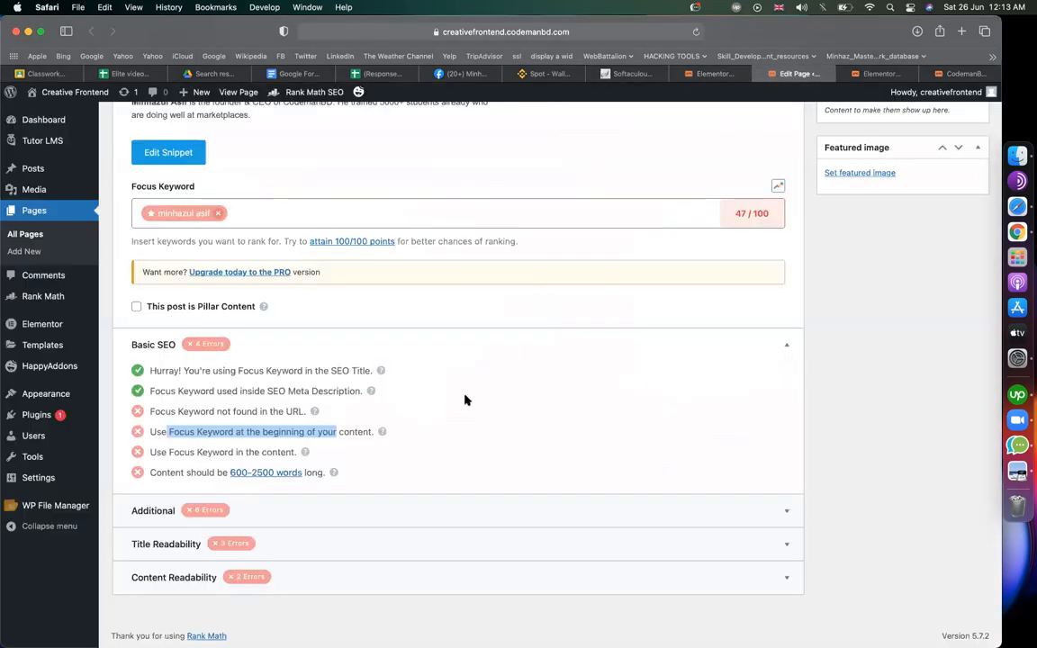
pyautogui.click(506, 397)
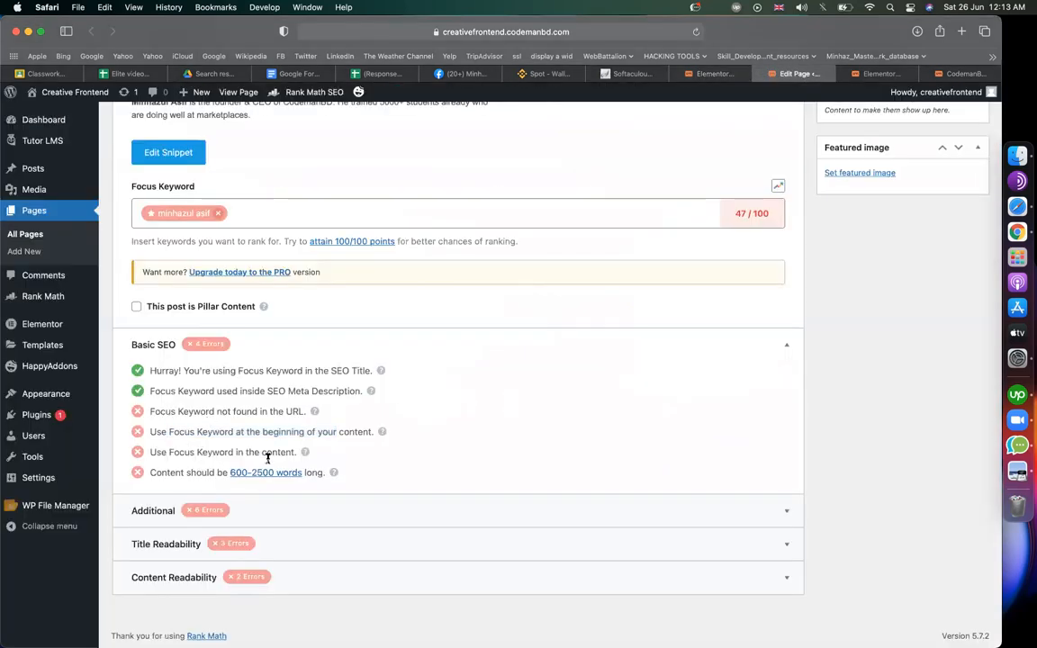
pyautogui.moveTo(184, 452); pyautogui.dragTo(260, 452)
pyautogui.scroll(15, 806, 278)
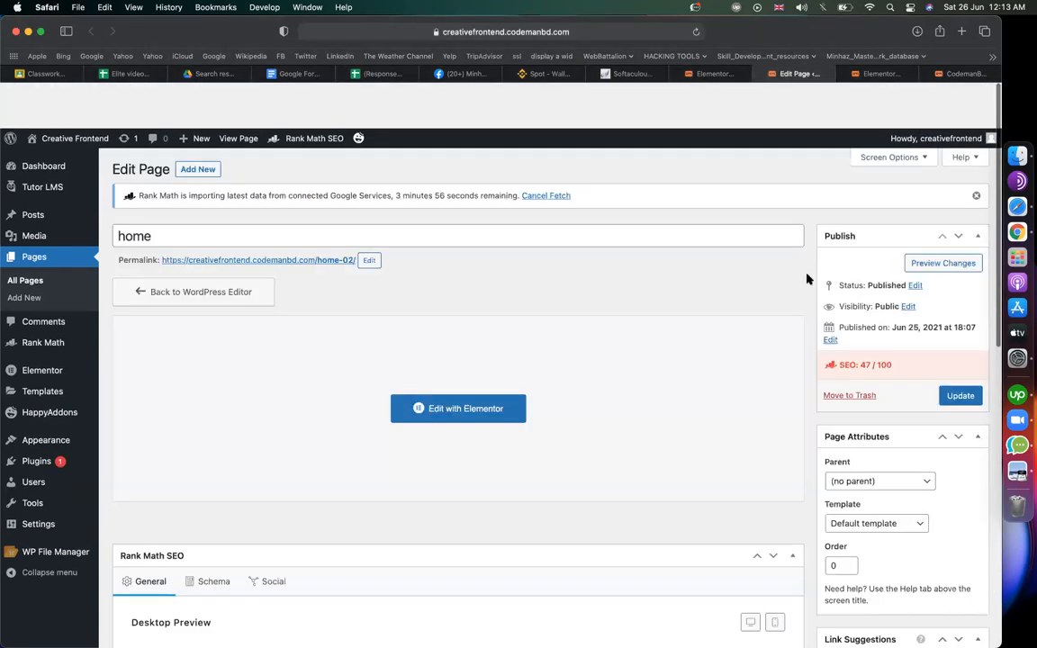
pyautogui.click(971, 359)
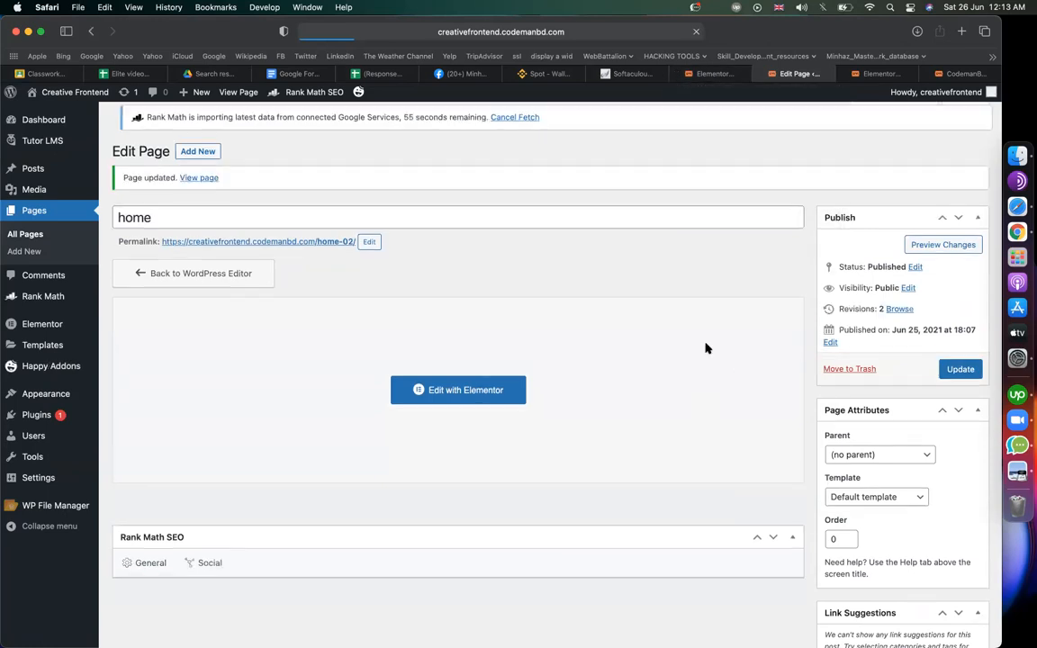
# - Review the Basic SEO checks for using the focus keyword at the beginning of the content and within it
pyautogui.scroll(-3, 706, 348)
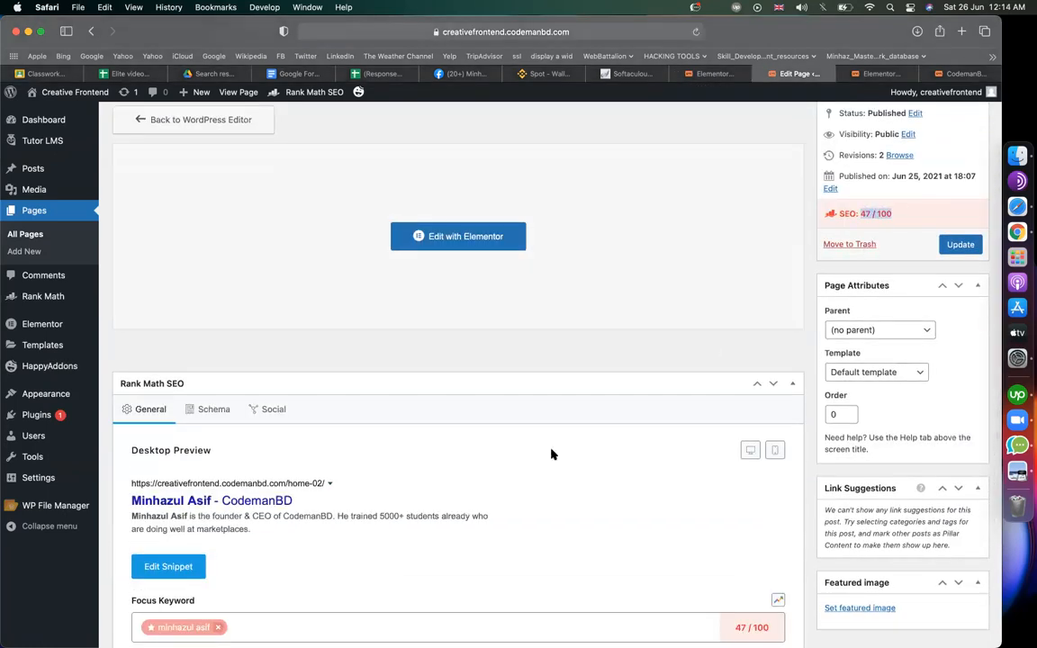
pyautogui.scroll(-8, 417, 485)
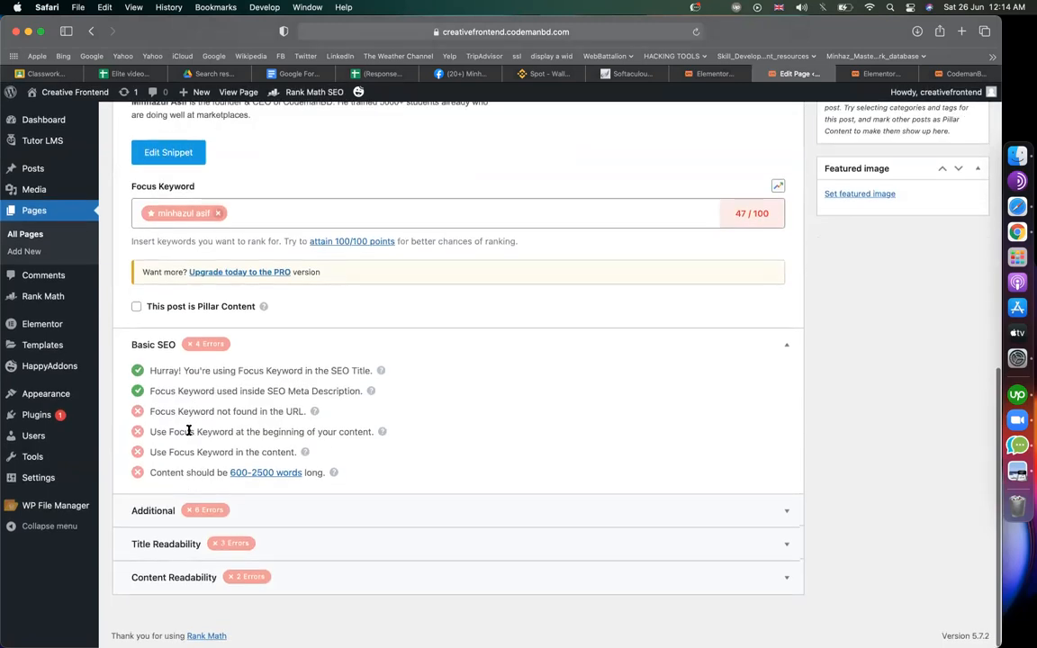
pyautogui.moveTo(190, 432); pyautogui.dragTo(321, 431)
pyautogui.click(271, 457)
pyautogui.moveTo(254, 451); pyautogui.dragTo(225, 452)
pyautogui.click(689, 77)
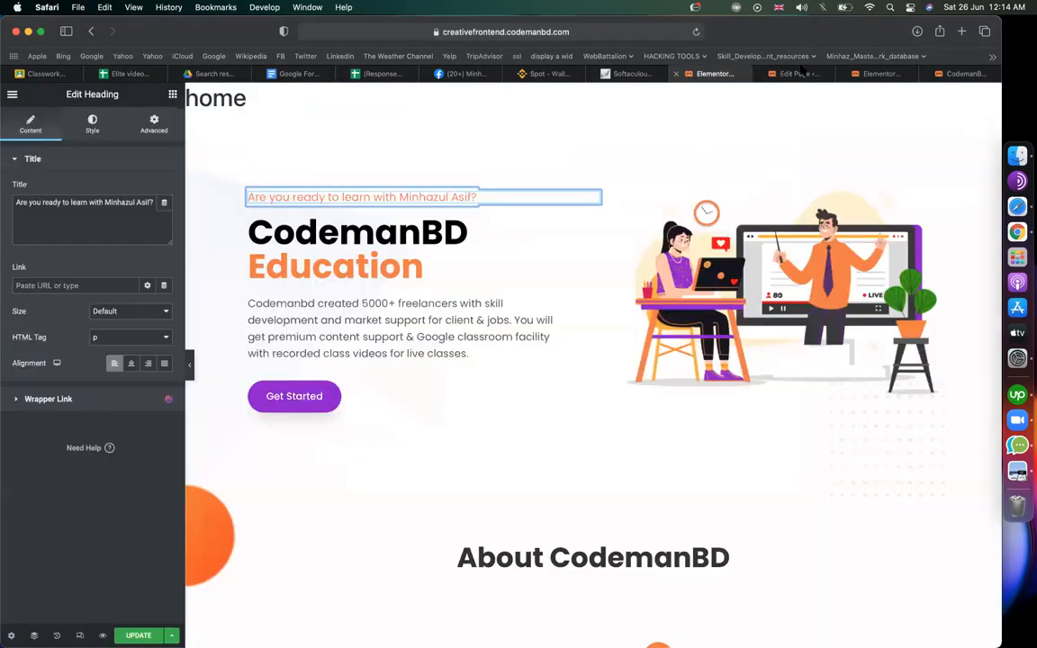
pyautogui.click(801, 70)
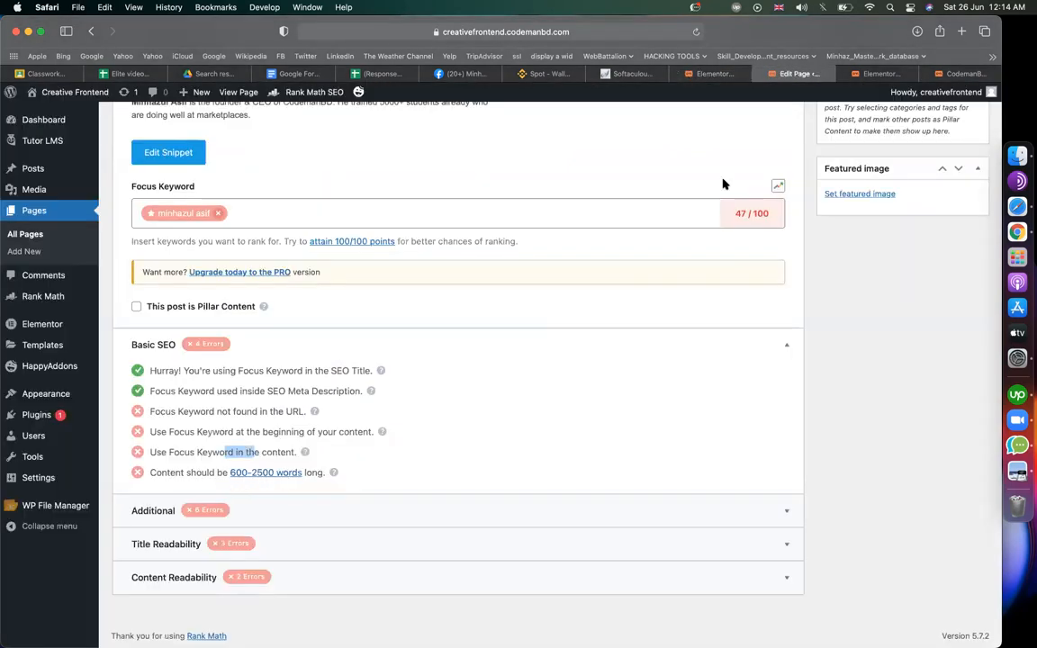
# - Append the founder's full name and "is doing well for bringing student's success." to the hero description in Elementor
pyautogui.click(712, 74)
pyautogui.click(438, 317)
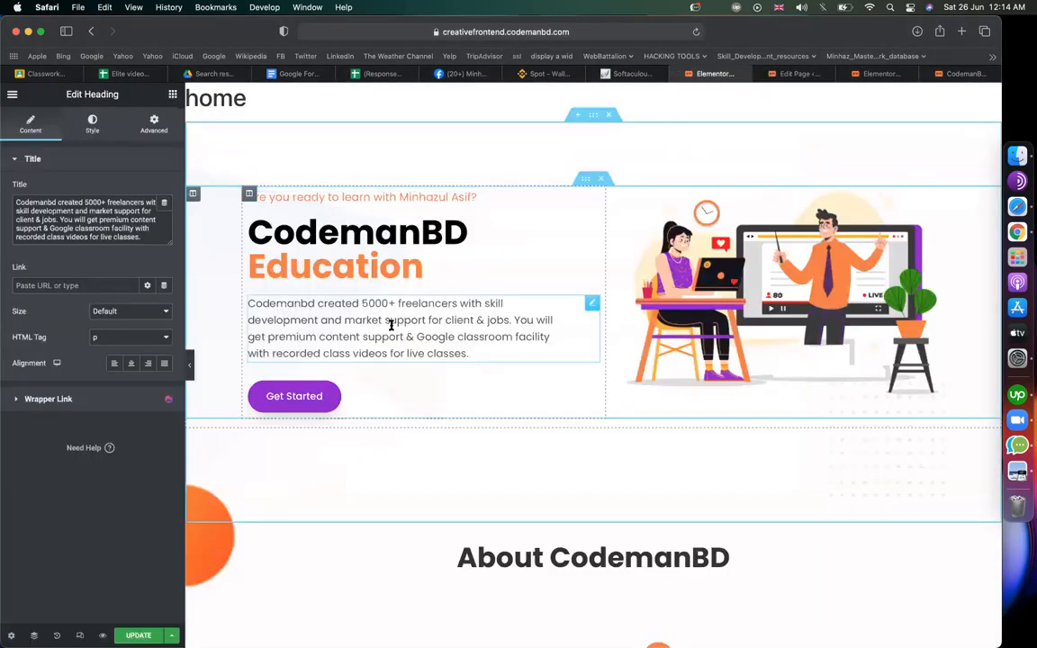
pyautogui.click(526, 343)
pyautogui.write('Minhazul Asif')
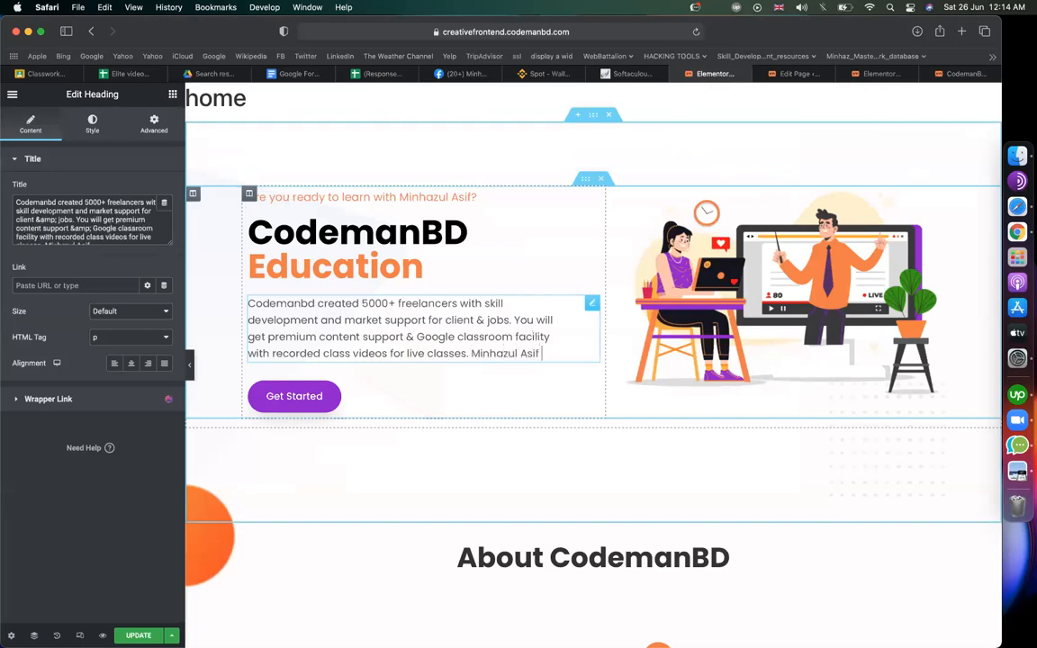
pyautogui.write(' is doing ')
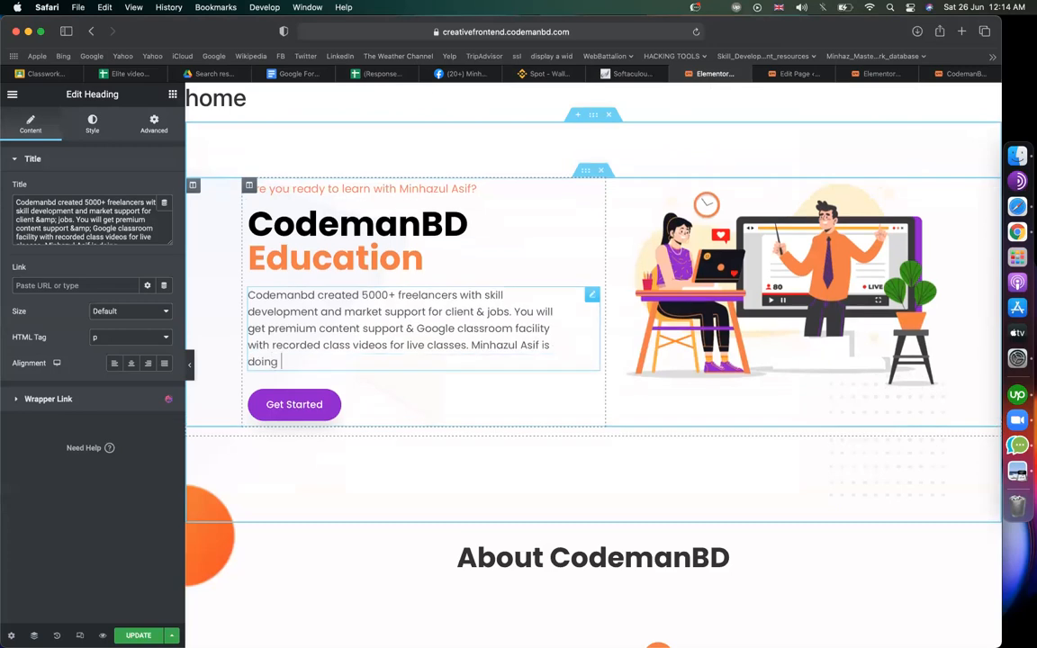
pyautogui.write('well for ge')
pyautogui.press('BackSpace')
pyautogui.press('BackSpace')
pyautogui.press('BackSpace')
pyautogui.press('BackSpace')
pyautogui.write('bringing student')
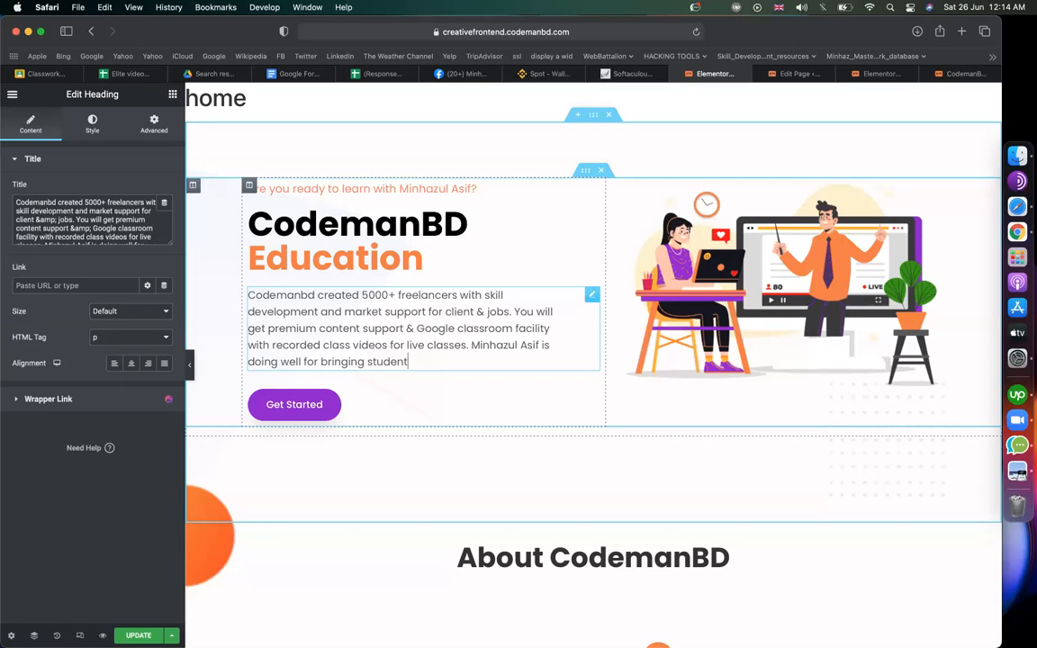
pyautogui.write("'s success.")
pyautogui.moveTo(469, 347); pyautogui.dragTo(539, 345)
pyautogui.scroll(-4, 537, 346)
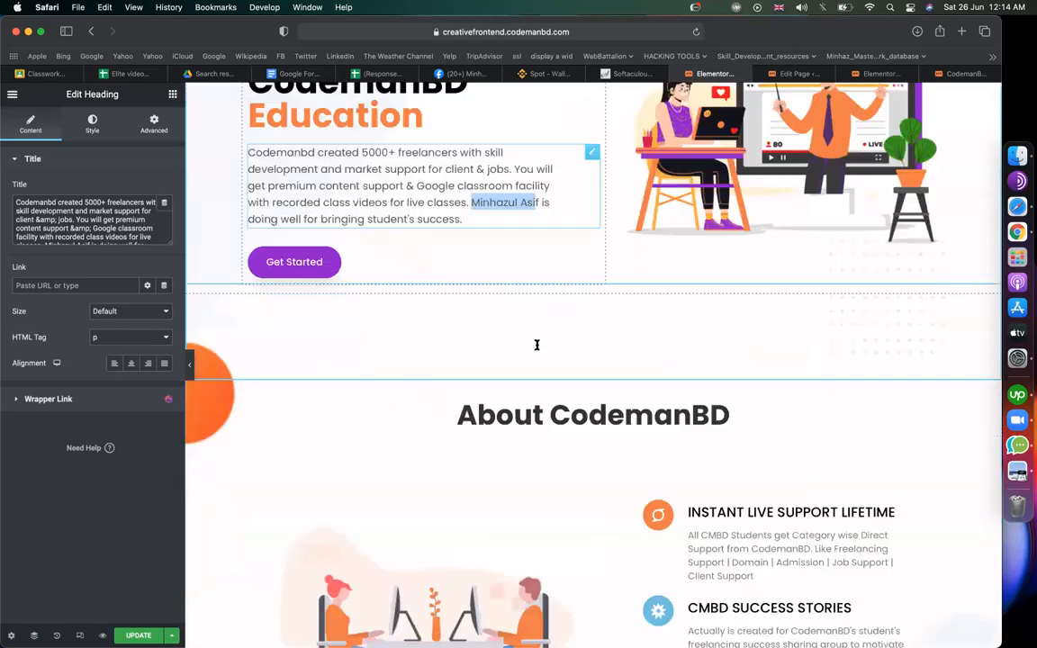
pyautogui.click(730, 371)
pyautogui.scroll(-1, 632, 396)
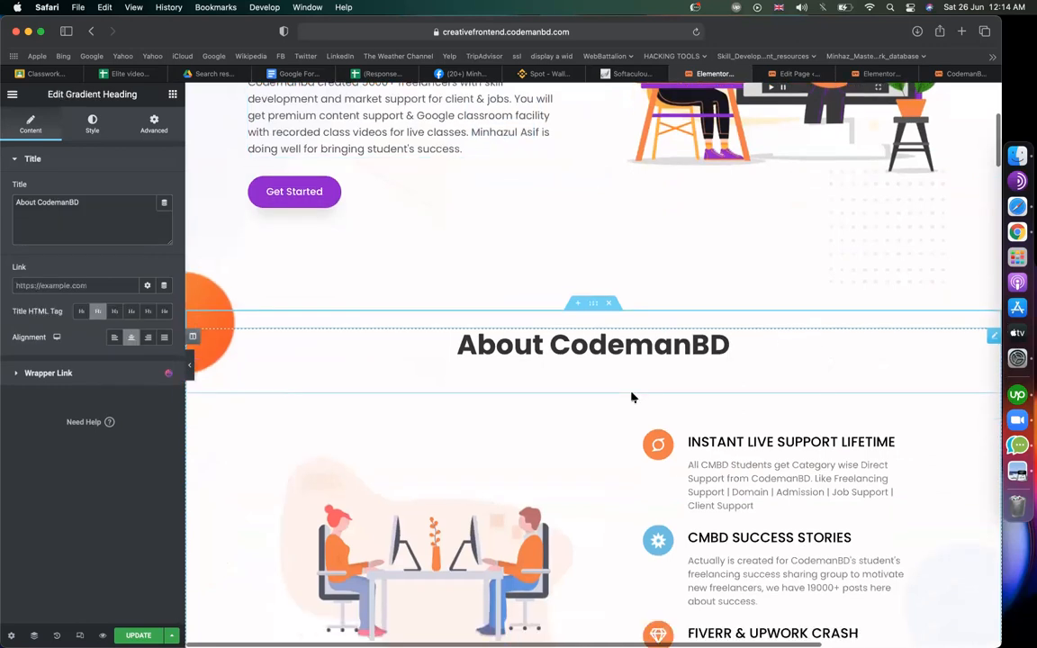
pyautogui.click(423, 322)
pyautogui.moveTo(422, 323); pyautogui.dragTo(833, 313)
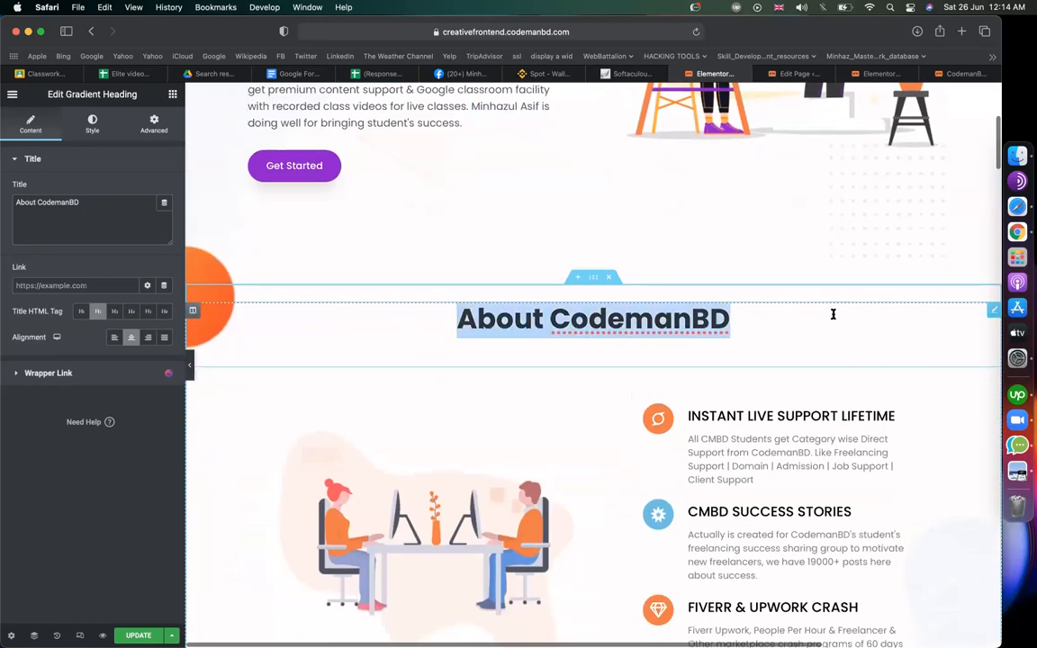
pyautogui.click(770, 317)
# - Replace the "About Our Company" heading with "About" followed by the founder's full name
pyautogui.scroll(-20, 664, 329)
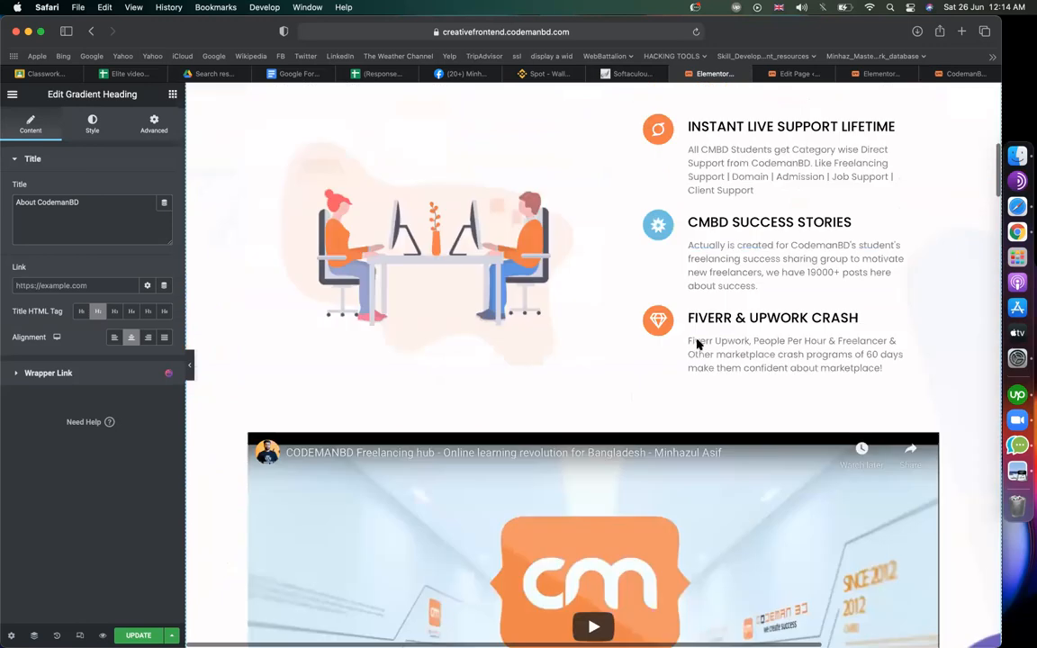
pyautogui.scroll(-15, 699, 346)
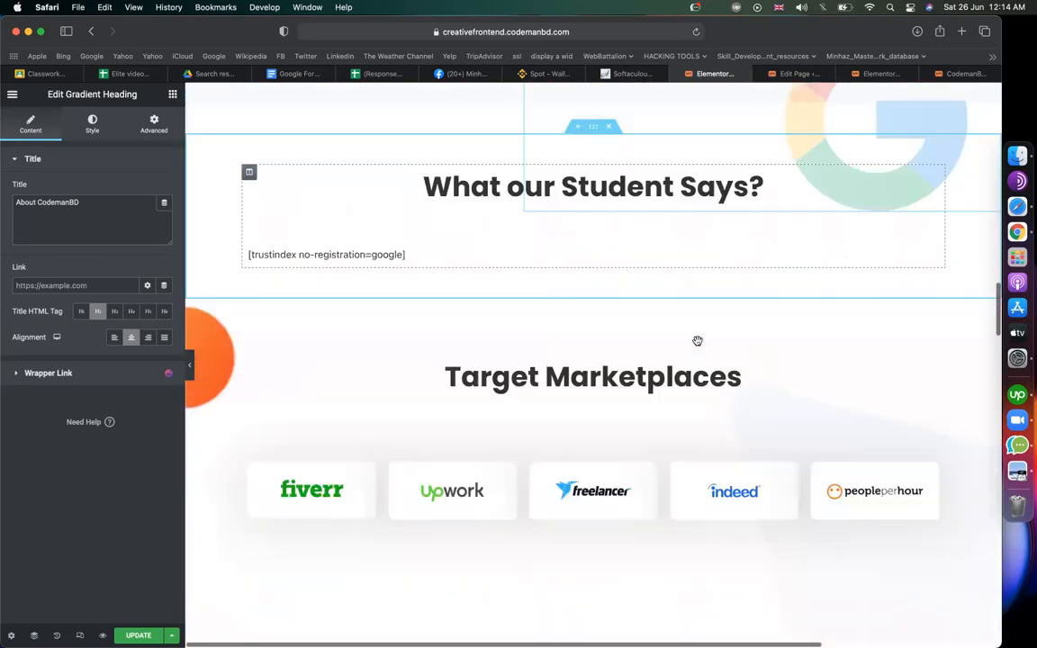
pyautogui.scroll(-3, 699, 346)
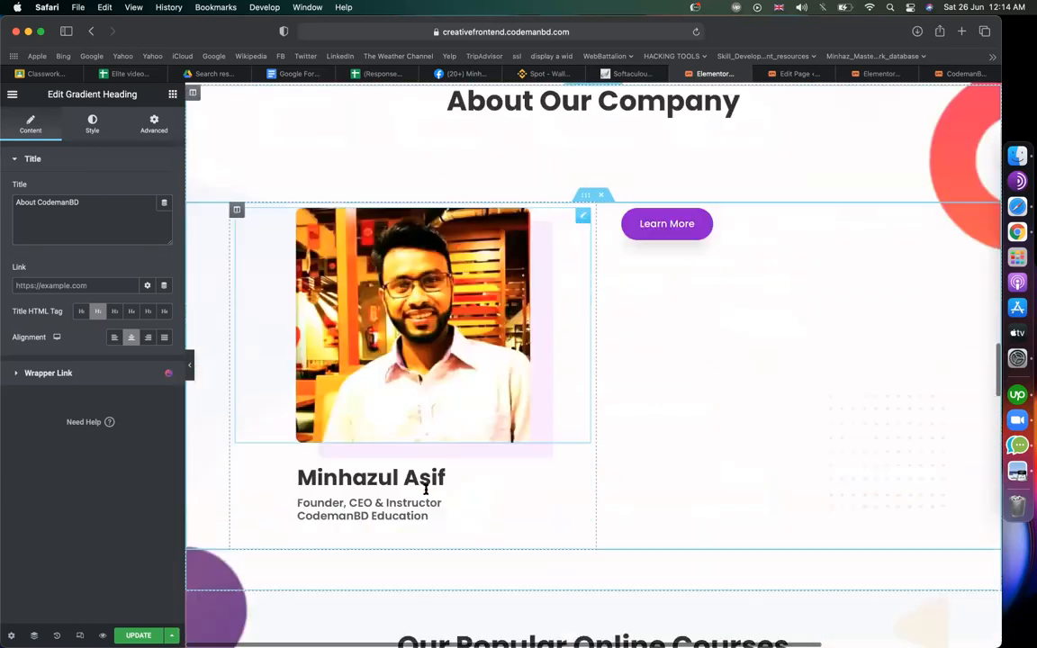
pyautogui.scroll(3, 592, 380)
pyautogui.scroll(1, 591, 380)
pyautogui.click(553, 277)
pyautogui.moveTo(544, 277); pyautogui.dragTo(741, 279)
pyautogui.write('Minhaz')
pyautogui.press('BackSpace')
pyautogui.press('BackSpace')
pyautogui.press('BackSpace')
pyautogui.press('BackSpace')
pyautogui.press('BackSpace')
pyautogui.press('BackSpace')
pyautogui.press('BackSpace')
pyautogui.press('BackSpace')
pyautogui.press('BackSpace')
pyautogui.press('BackSpace')
pyautogui.press('BackSpace')
pyautogui.press('BackSpace')
pyautogui.press('BackSpace')
pyautogui.press('BackSpace')
pyautogui.press('BackSpace')
pyautogui.press('BackSpace')
pyautogui.press('BackSpace')
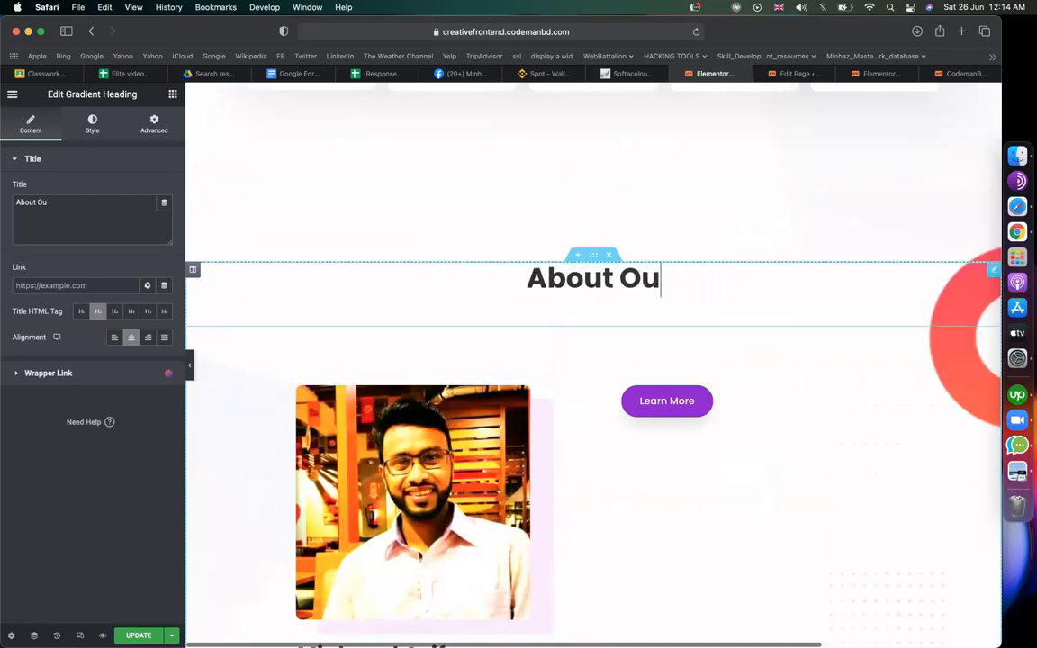
pyautogui.write('Minhaz')
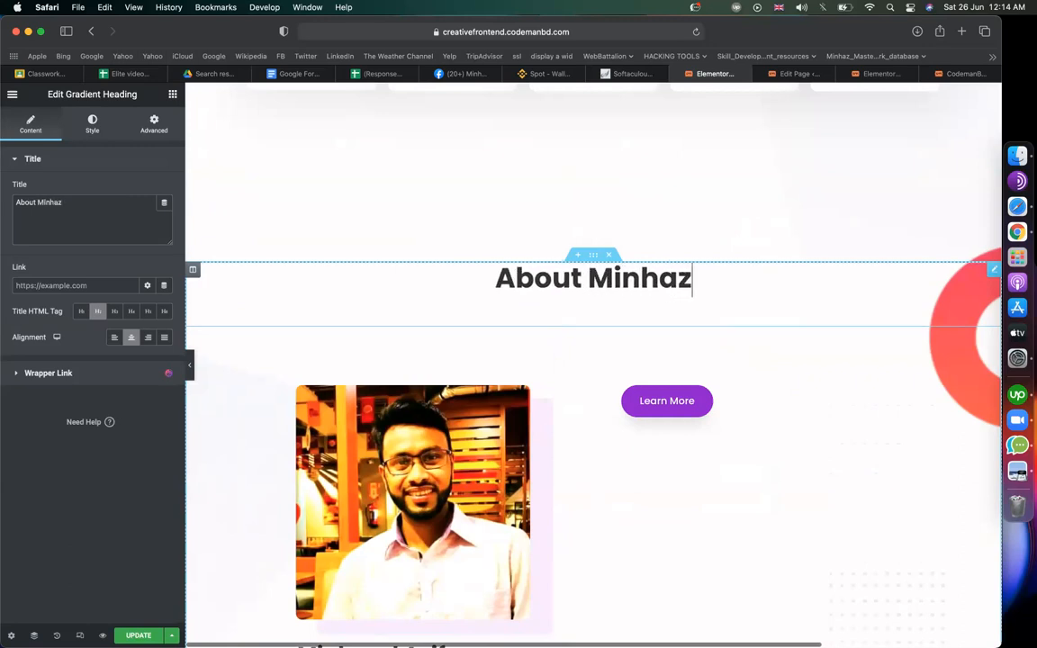
pyautogui.write('ul Asif')
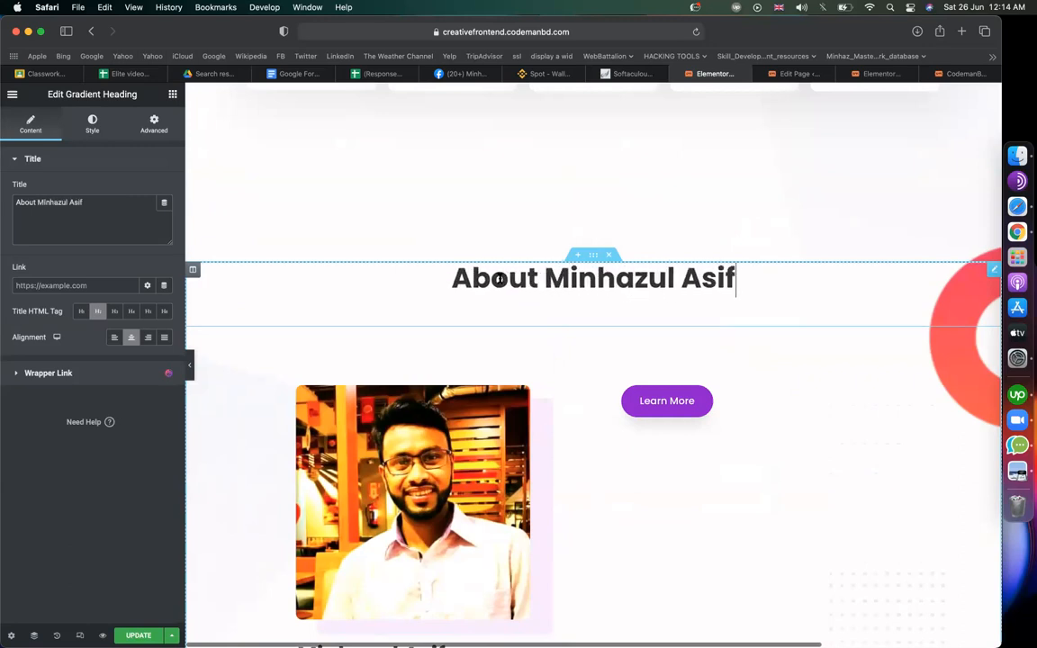
# - Replace the word "we" in the Recorded Live Class description with the founder's full name in lowercase
pyautogui.scroll(-10, 499, 279)
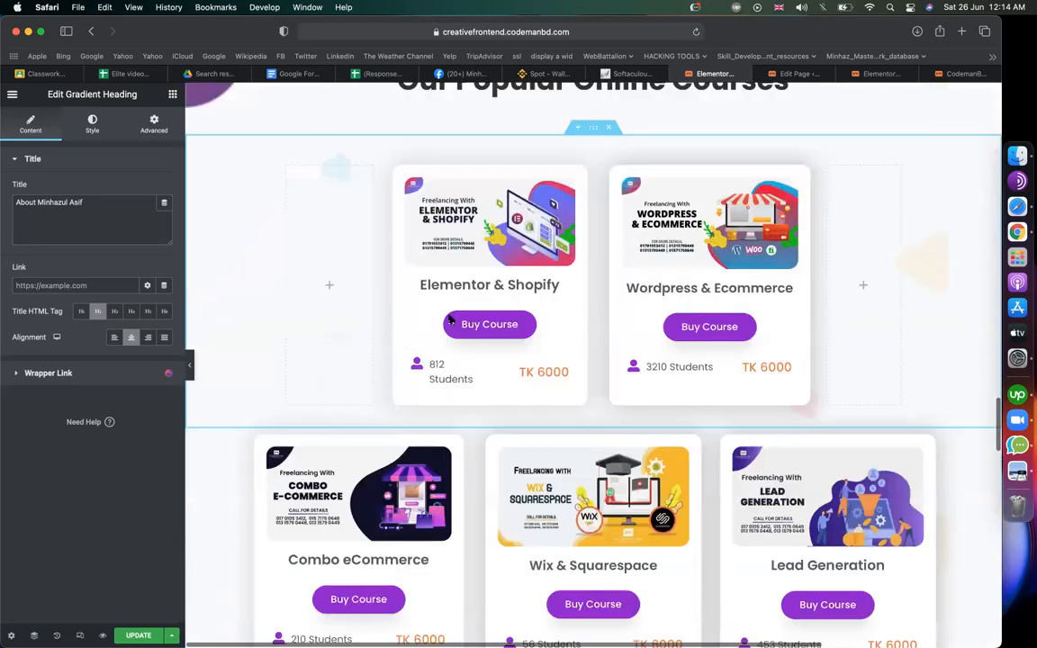
pyautogui.scroll(-10, 450, 320)
pyautogui.scroll(15, 450, 319)
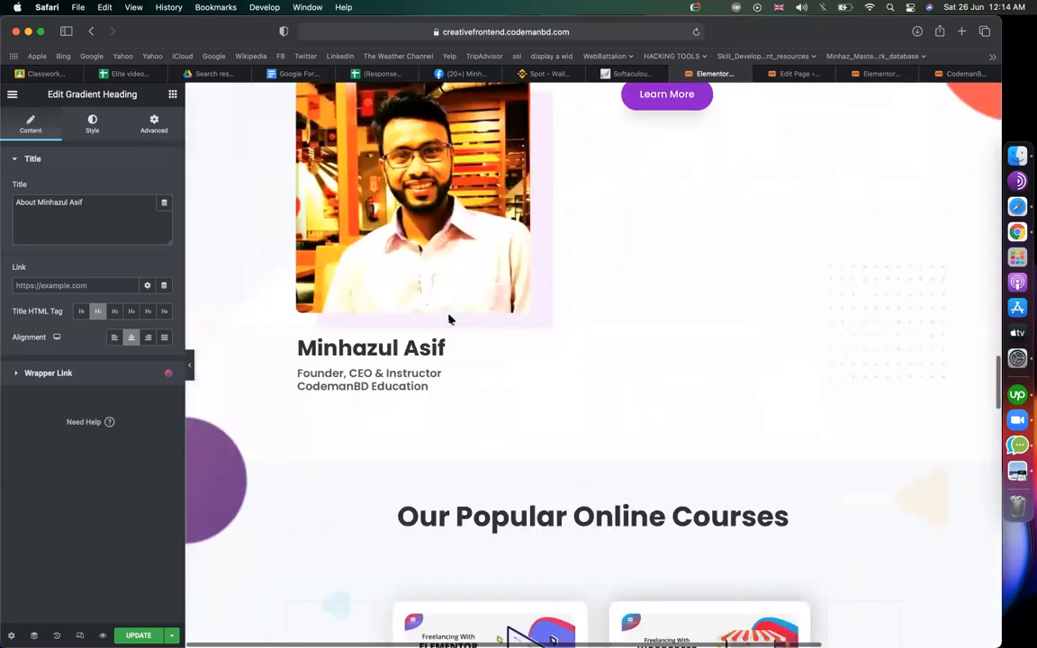
pyautogui.scroll(10, 450, 319)
pyautogui.scroll(-4, 451, 317)
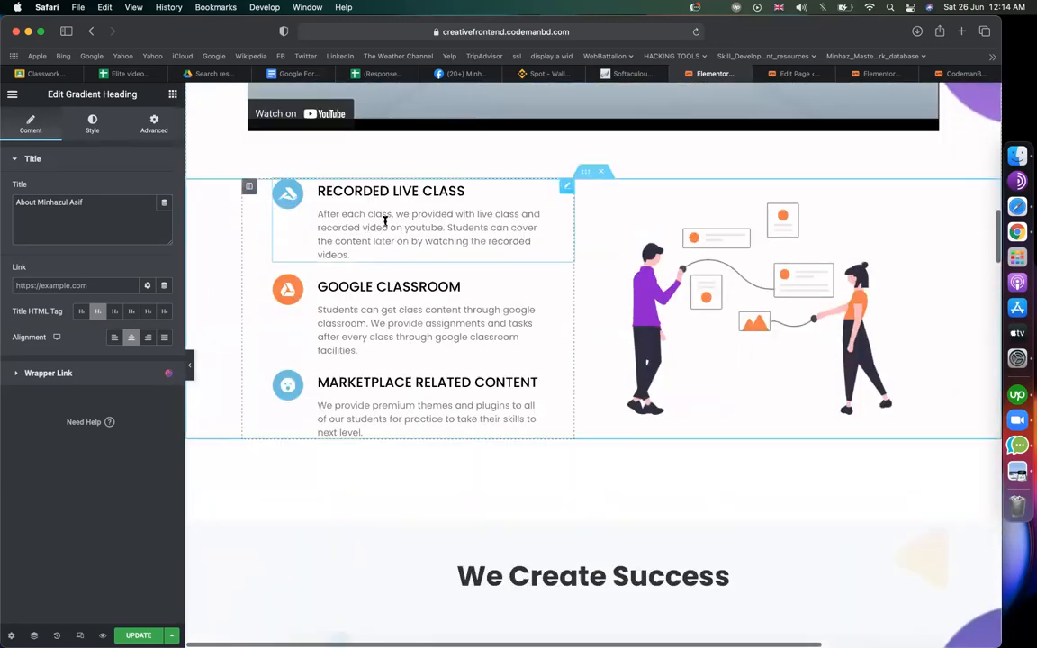
pyautogui.click(385, 221)
pyautogui.click(319, 214)
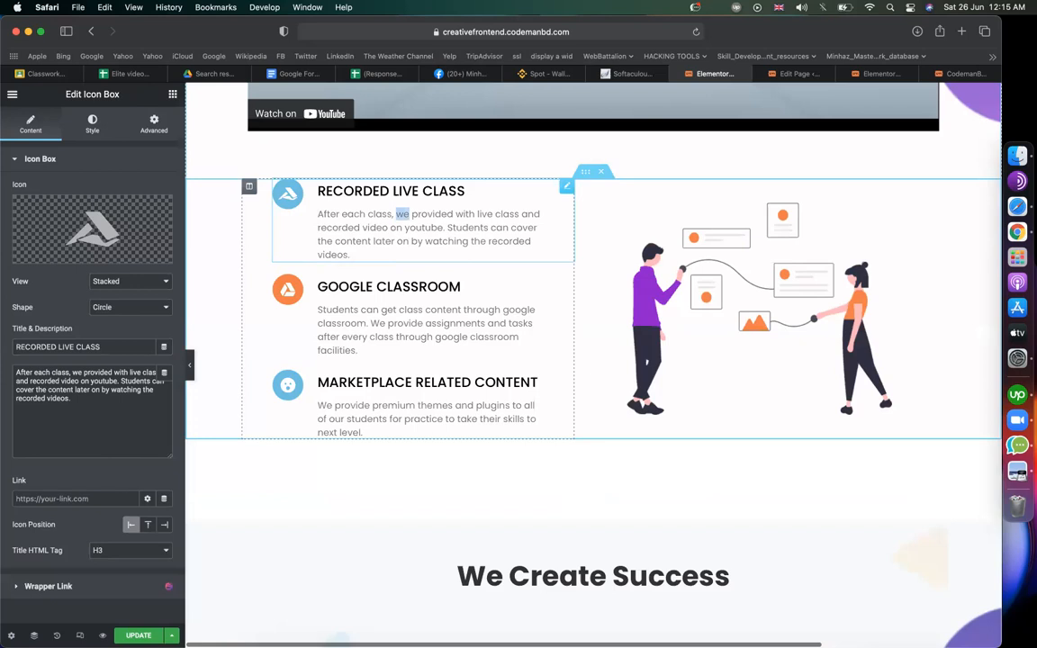
pyautogui.write('minhazul asif')
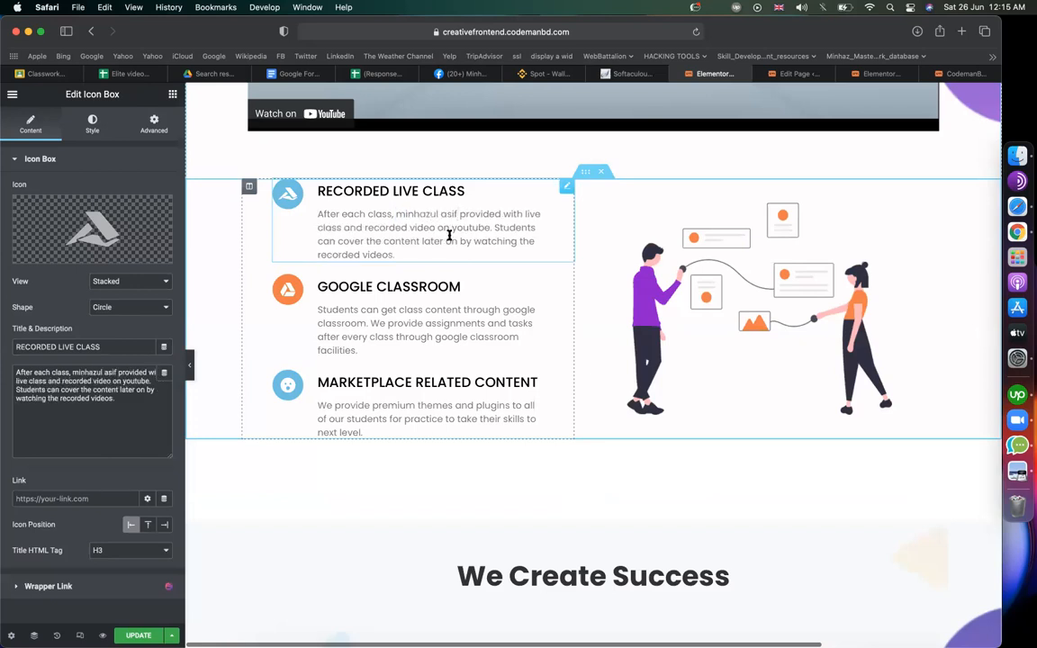
# - Append "This is a great feature of" followed by the founder's full name to the Google Classroom description
pyautogui.click(342, 317)
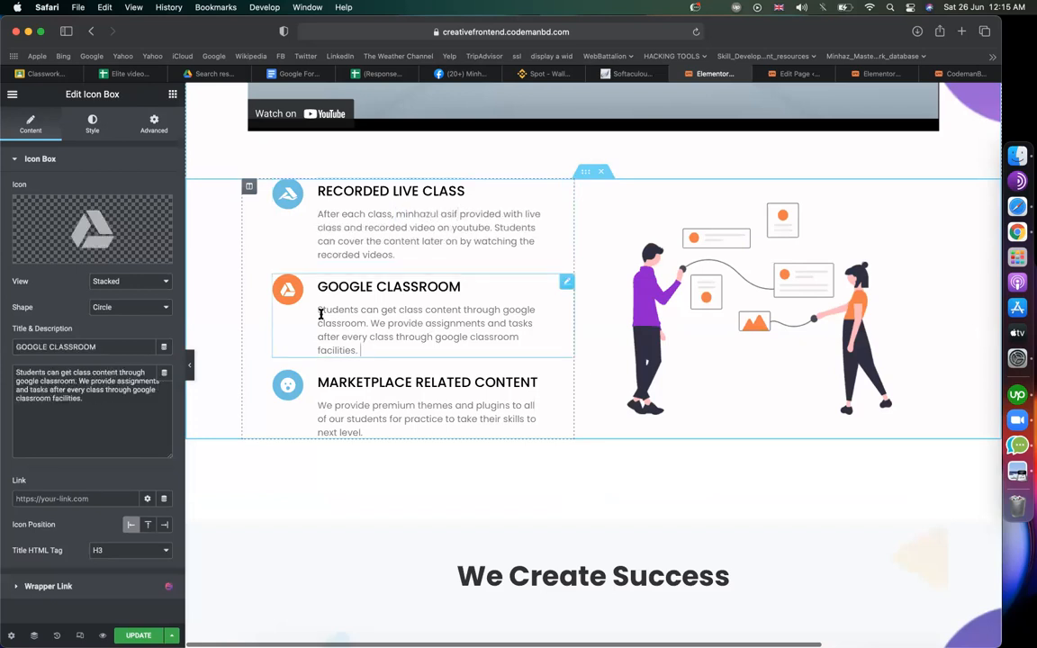
pyautogui.write('This is a great feature of Minhazul Asi')
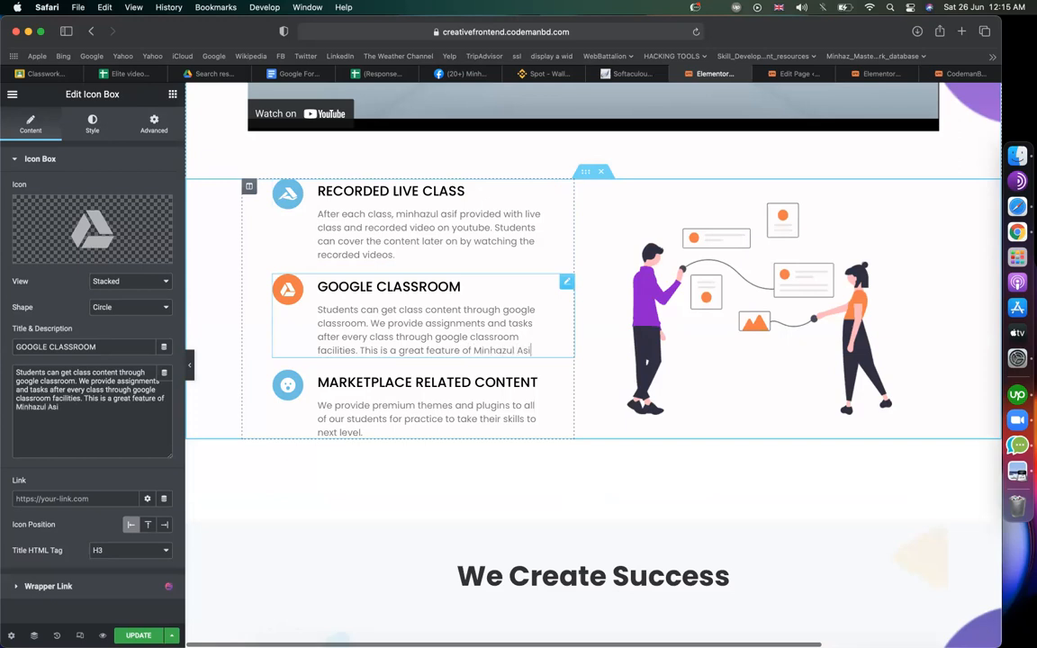
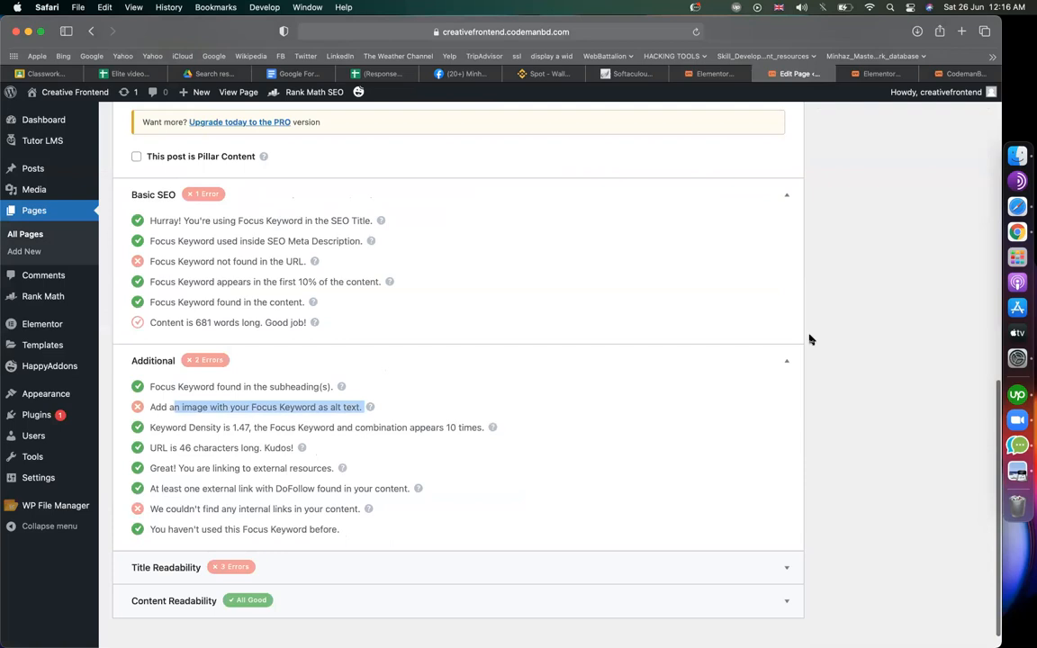
# - Set the founder's round portrait as the page's featured image, with the founder's full name in lowercase as its alt text and title
pyautogui.scroll(-8, 843, 343)
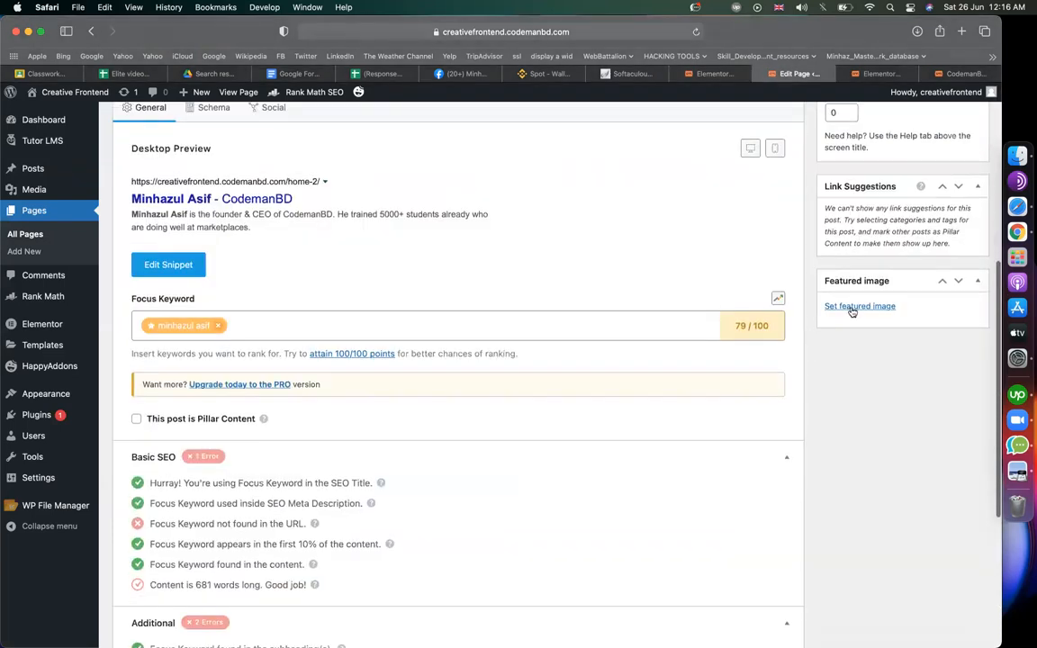
pyautogui.click(851, 309)
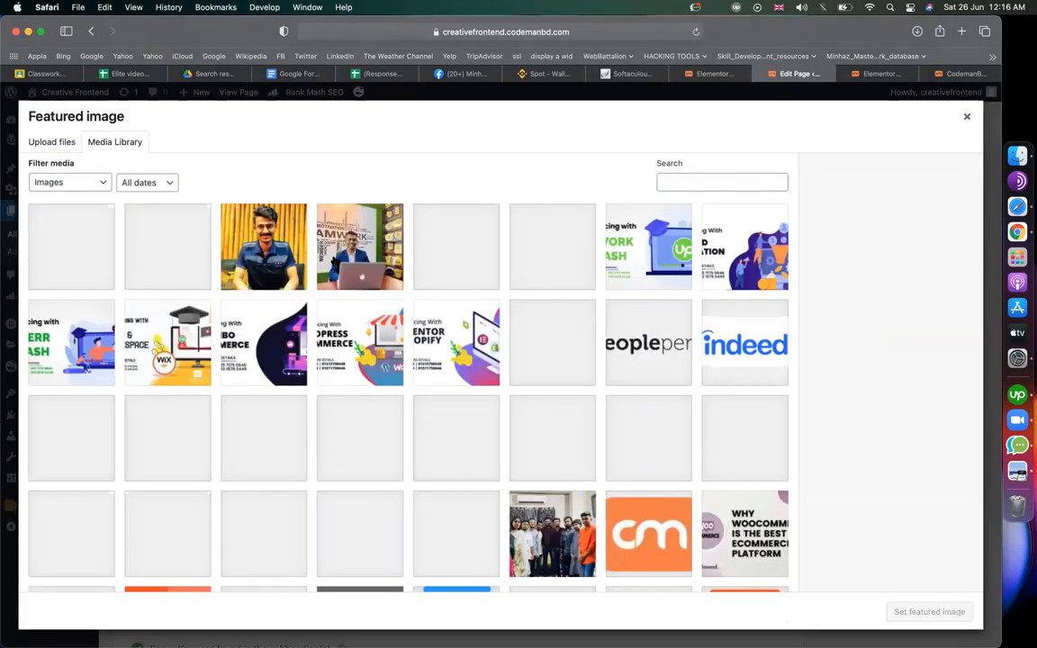
pyautogui.click(465, 253)
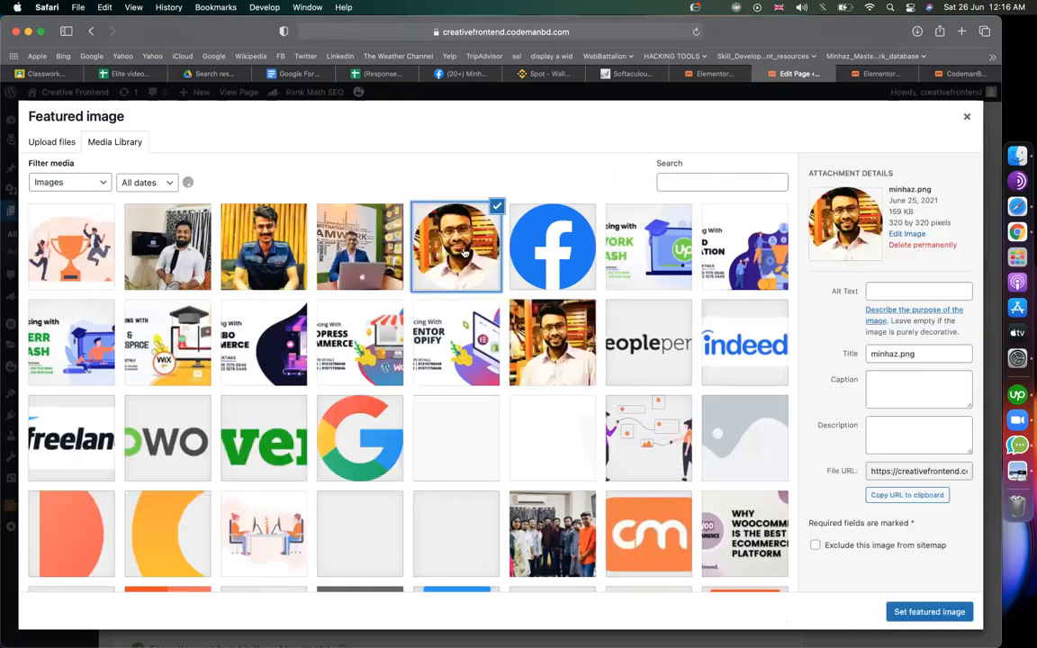
pyautogui.click(900, 286)
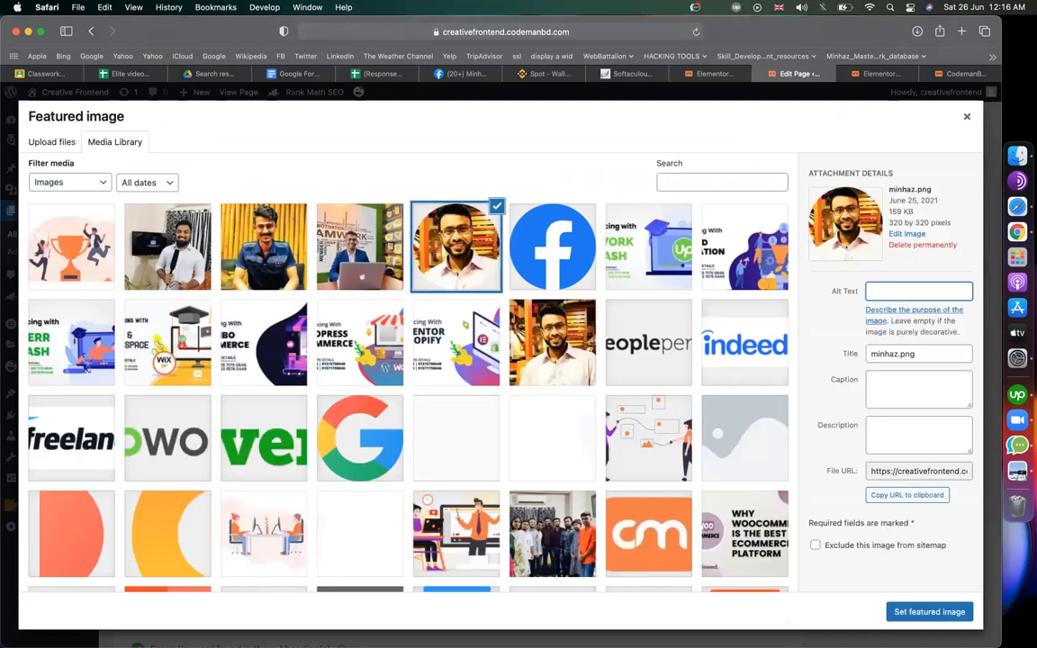
pyautogui.write('minhazul asif')
pyautogui.click(954, 352)
pyautogui.press('super+a')
pyautogui.write('minhazul asif')
pyautogui.click(928, 612)
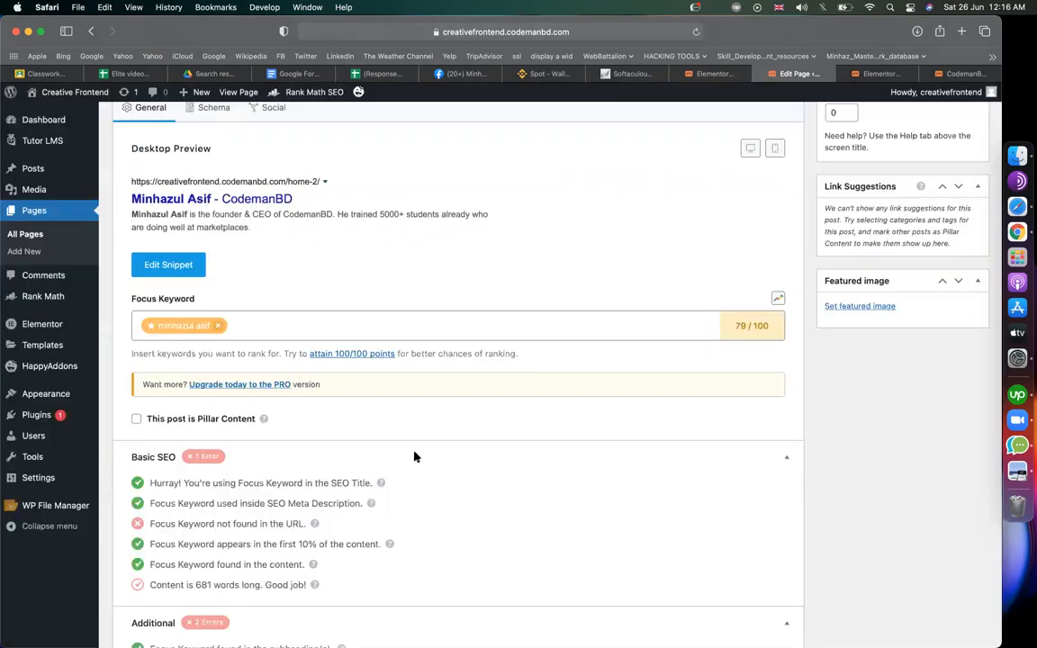
# - Review the Additional SEO check for the focus keyword in subheadings and compare it with the headings on the Elementor page
pyautogui.scroll(-5, 405, 466)
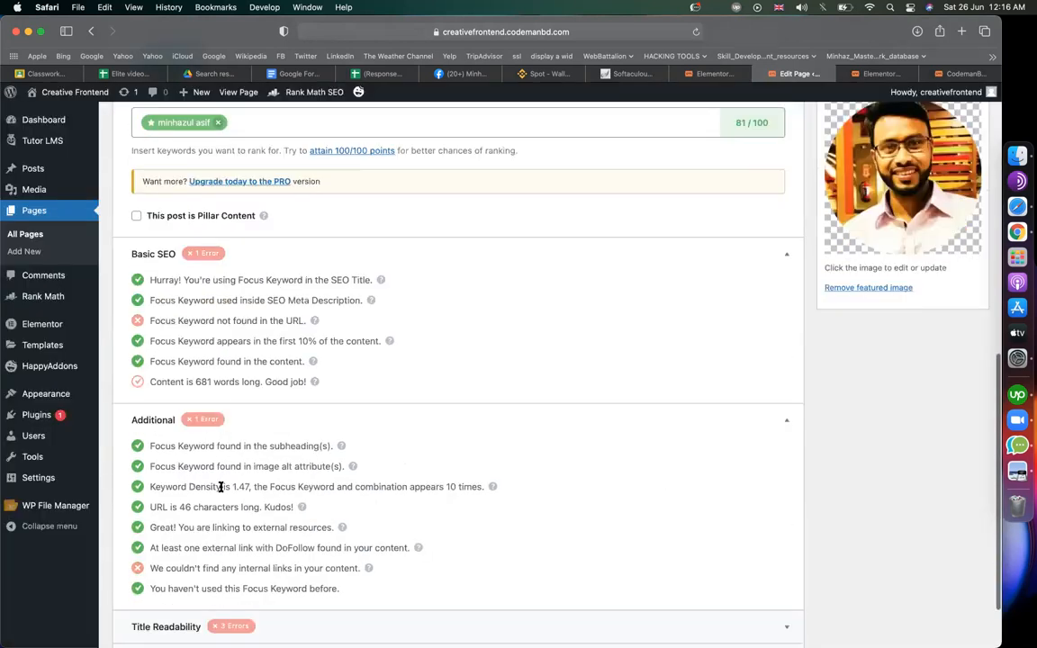
pyautogui.scroll(-2, 216, 477)
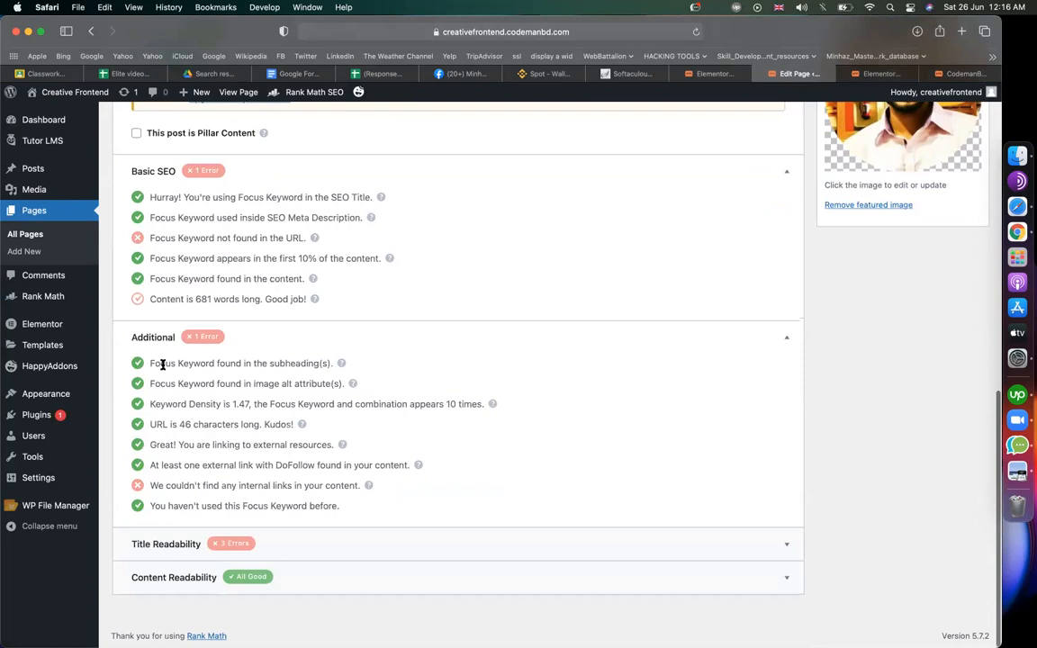
pyautogui.moveTo(270, 363); pyautogui.dragTo(310, 363)
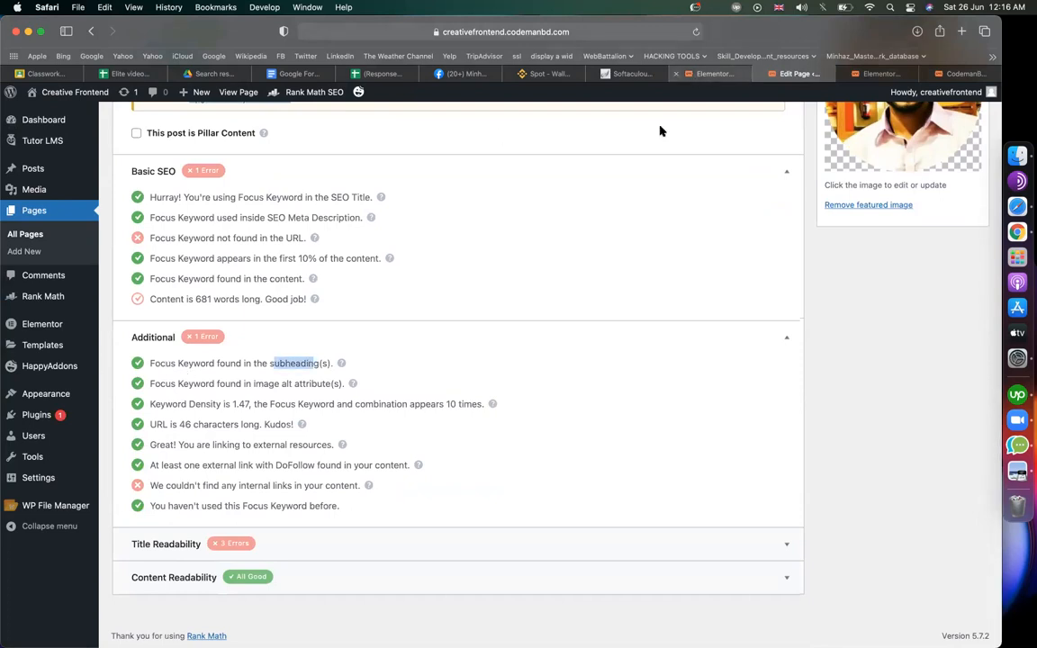
pyautogui.click(702, 74)
pyautogui.scroll(10, 609, 214)
pyautogui.scroll(-5, 609, 214)
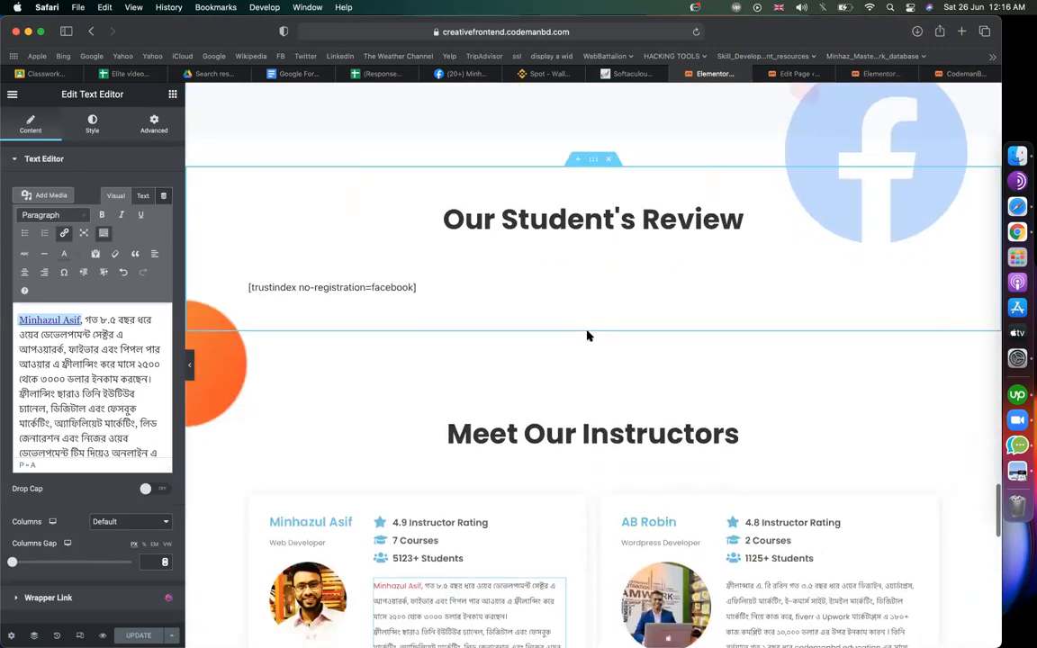
pyautogui.scroll(15, 587, 336)
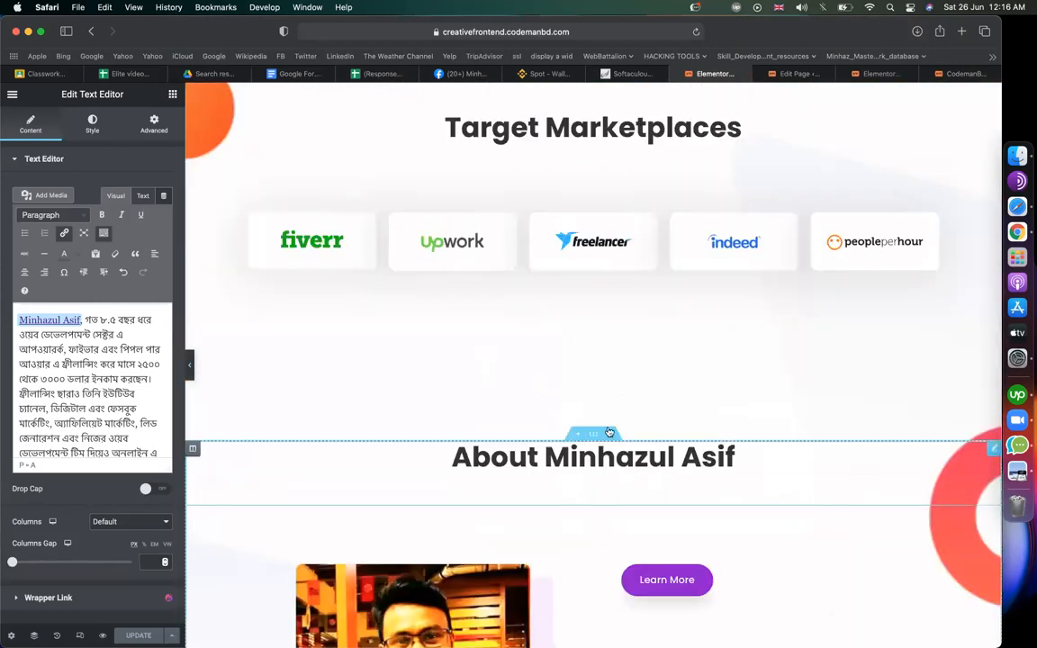
# - Review the Additional SEO checks for subheadings, image alt text, keyword density, URL length and internal links
pyautogui.click(785, 73)
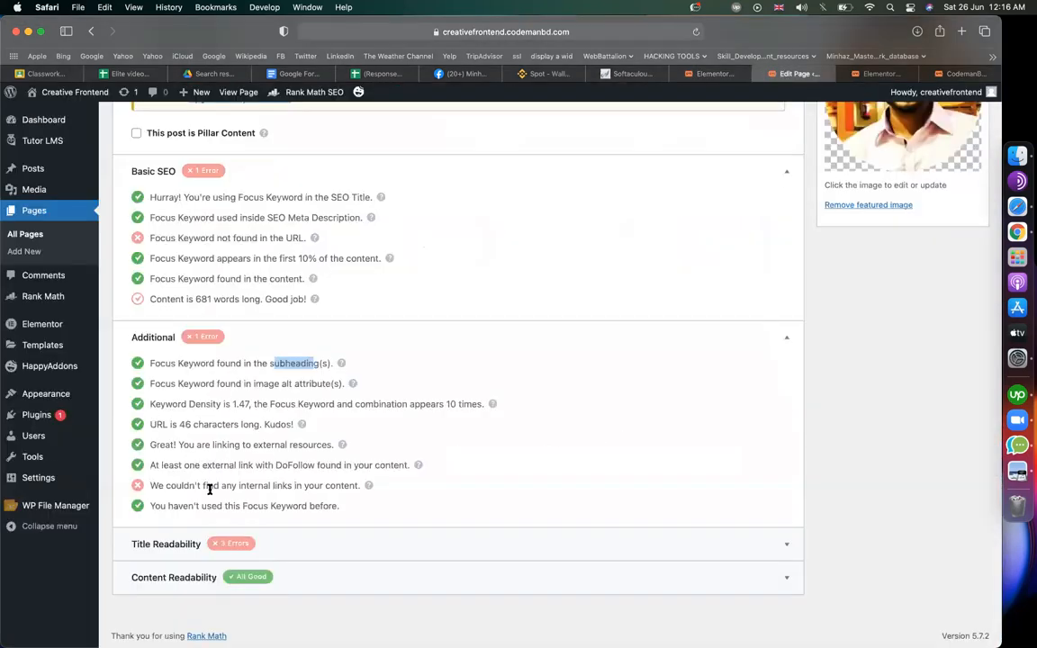
pyautogui.tripleClick(279, 361)
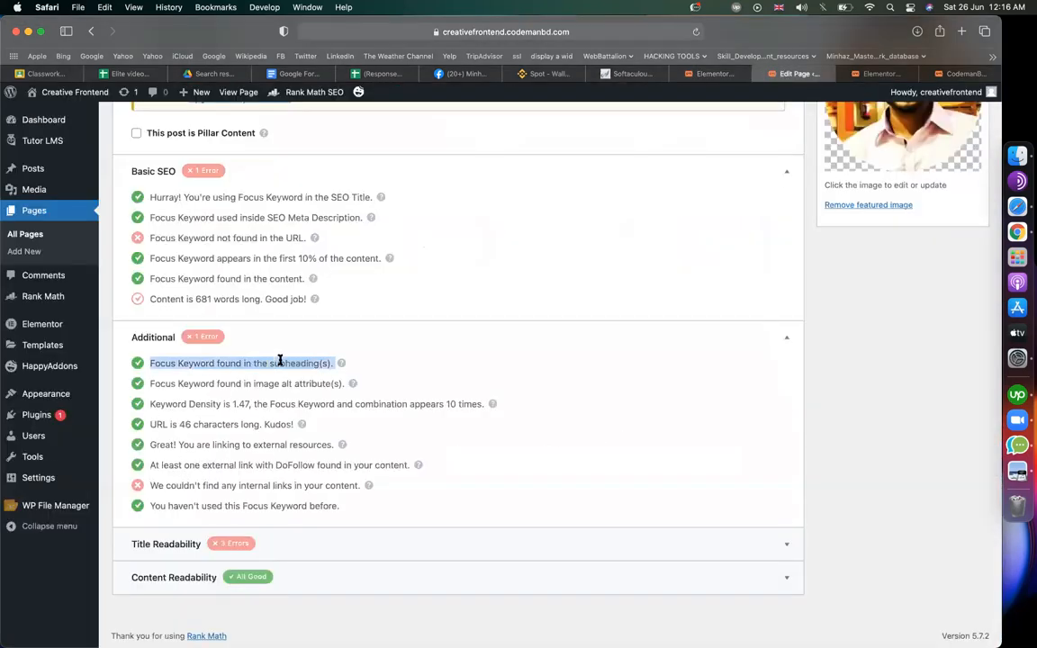
pyautogui.click(241, 384)
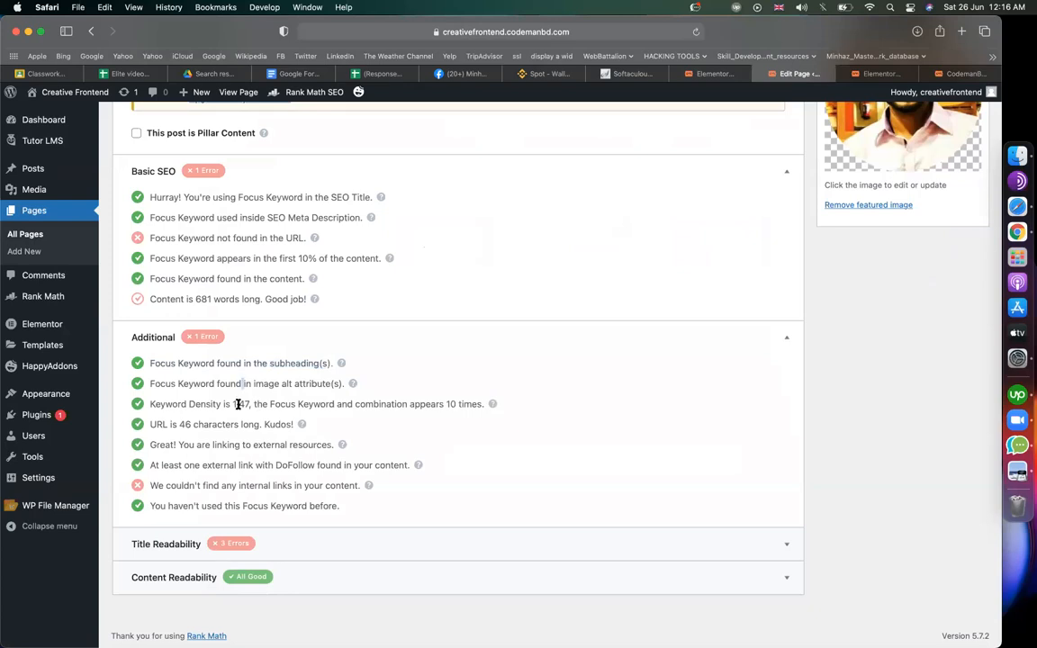
pyautogui.tripleClick(237, 404)
pyautogui.doubleClick(249, 425)
pyautogui.doubleClick(229, 485)
pyautogui.scroll(-1, 243, 493)
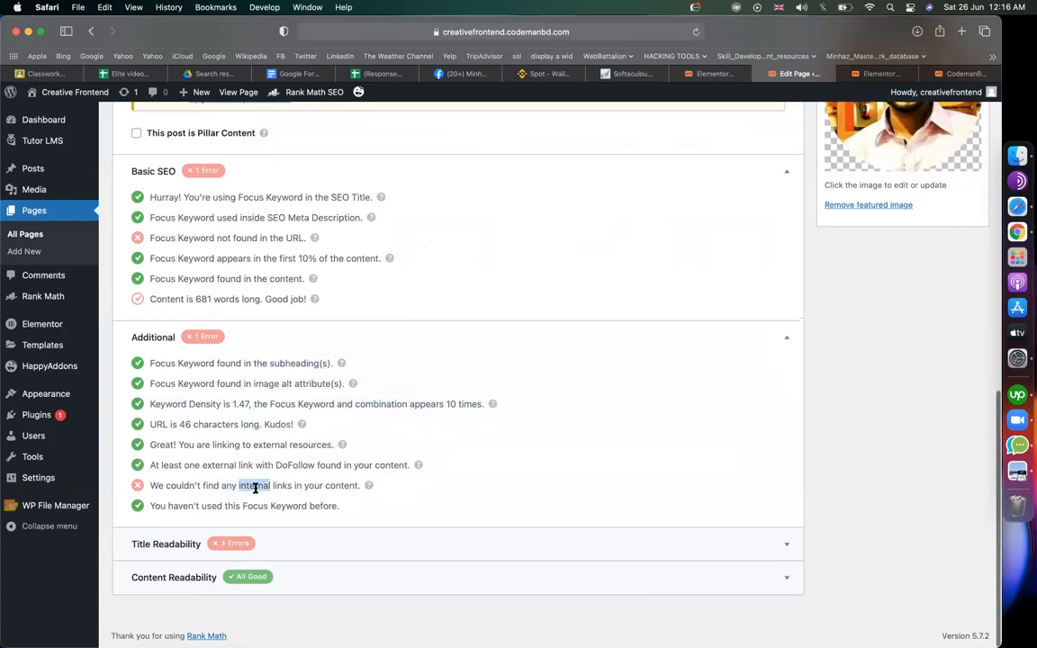
pyautogui.tripleClick(254, 486)
# - Copy the address of the CodemanBD success stories page for use as an internal link
pyautogui.click(706, 73)
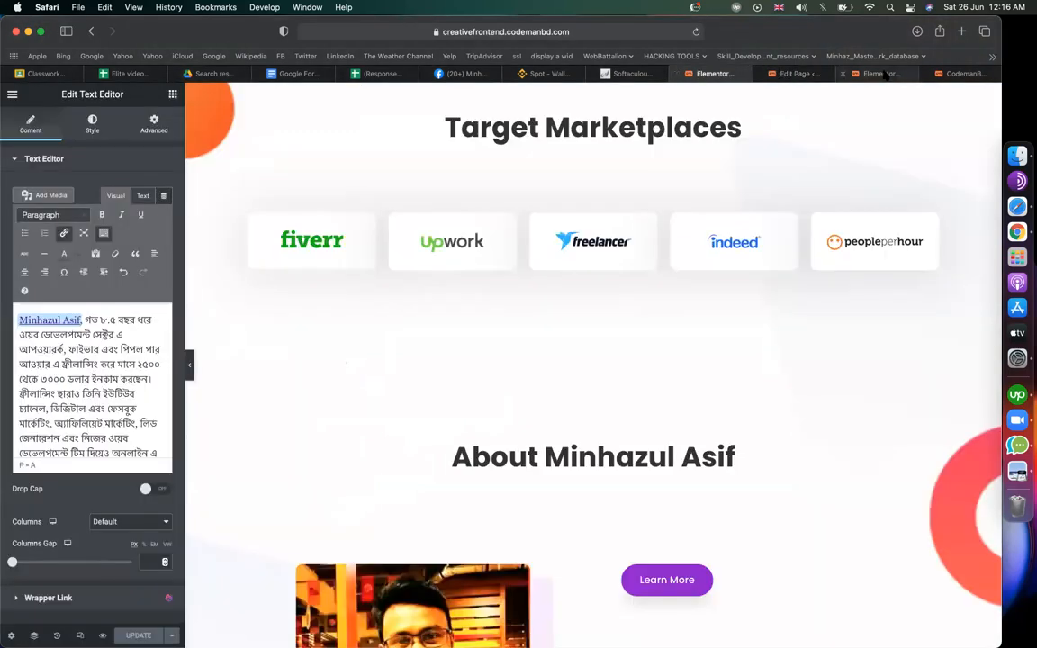
pyautogui.click(878, 74)
pyautogui.hotkey('ctrl', 'Tab')
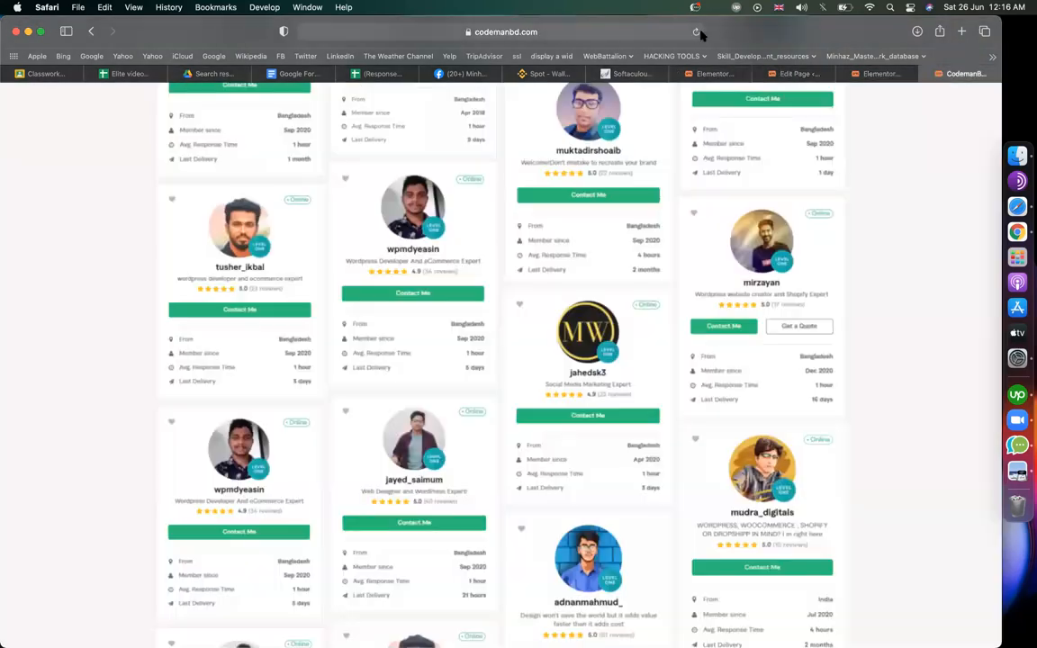
pyautogui.click(647, 31)
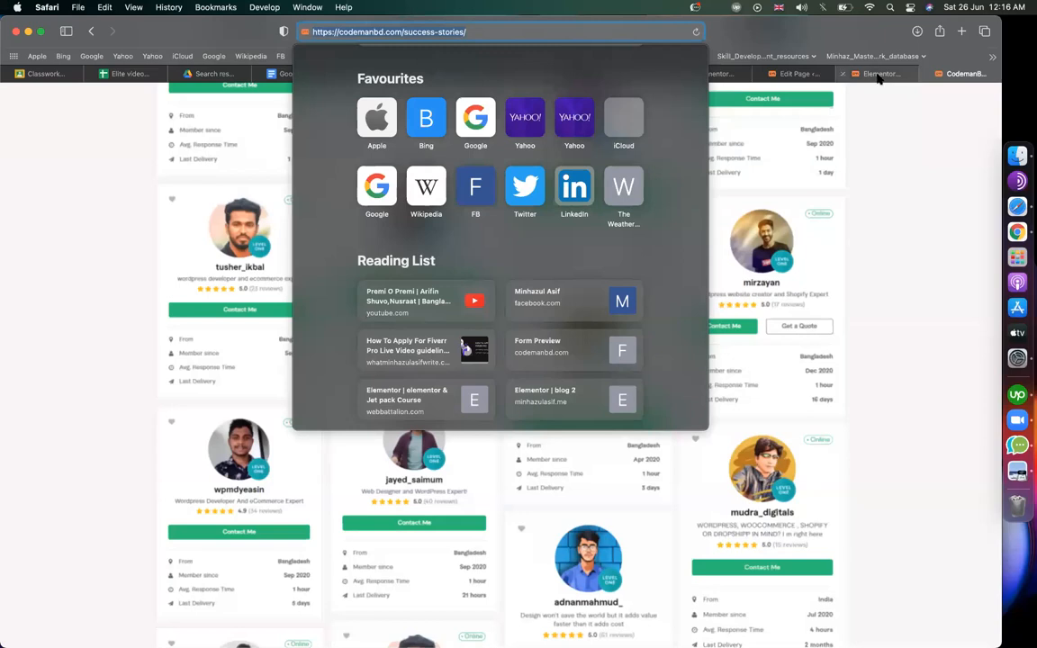
pyautogui.click(879, 76)
# - Append "See Our Success Stories." to the Clients & Market Support description in Elementor
pyautogui.click(709, 74)
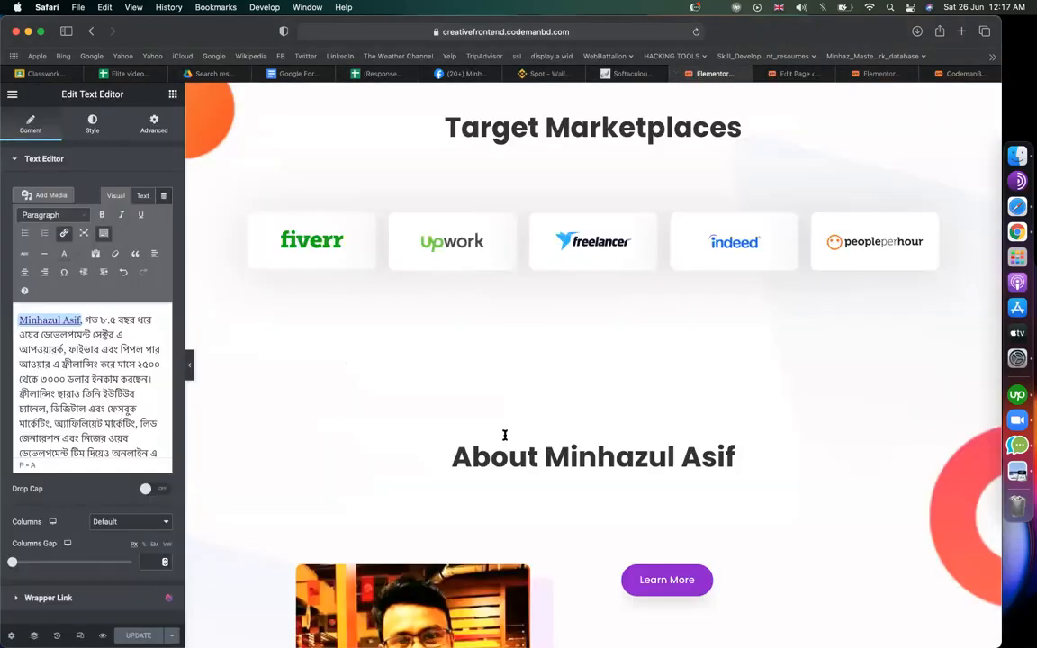
pyautogui.scroll(-20, 504, 435)
pyautogui.scroll(-5, 504, 439)
pyautogui.scroll(8, 504, 439)
pyautogui.scroll(-14, 505, 439)
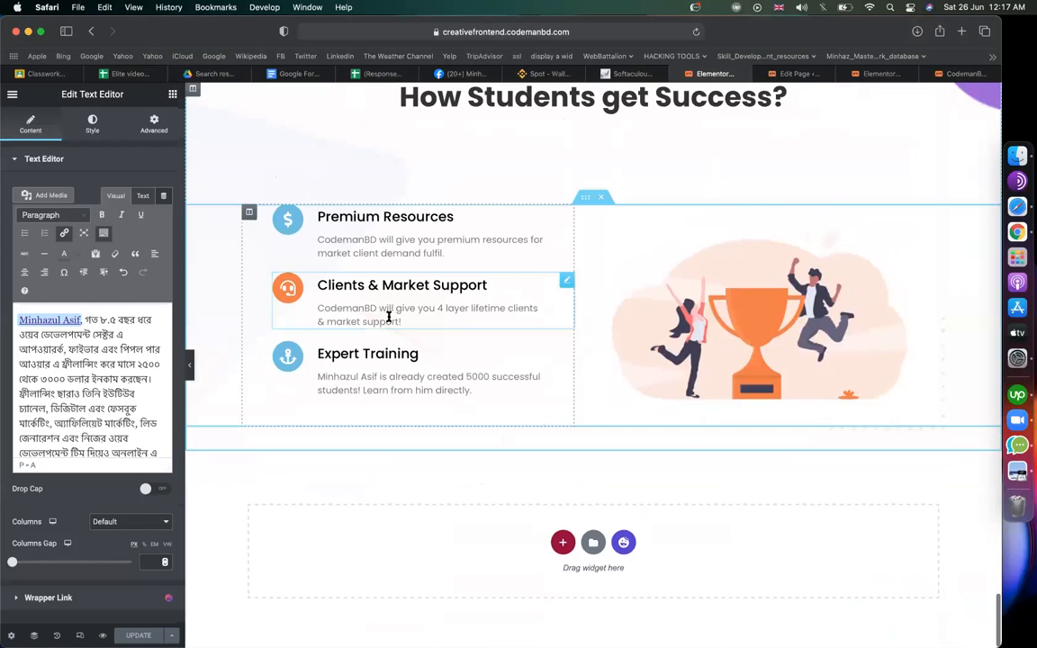
pyautogui.click(429, 317)
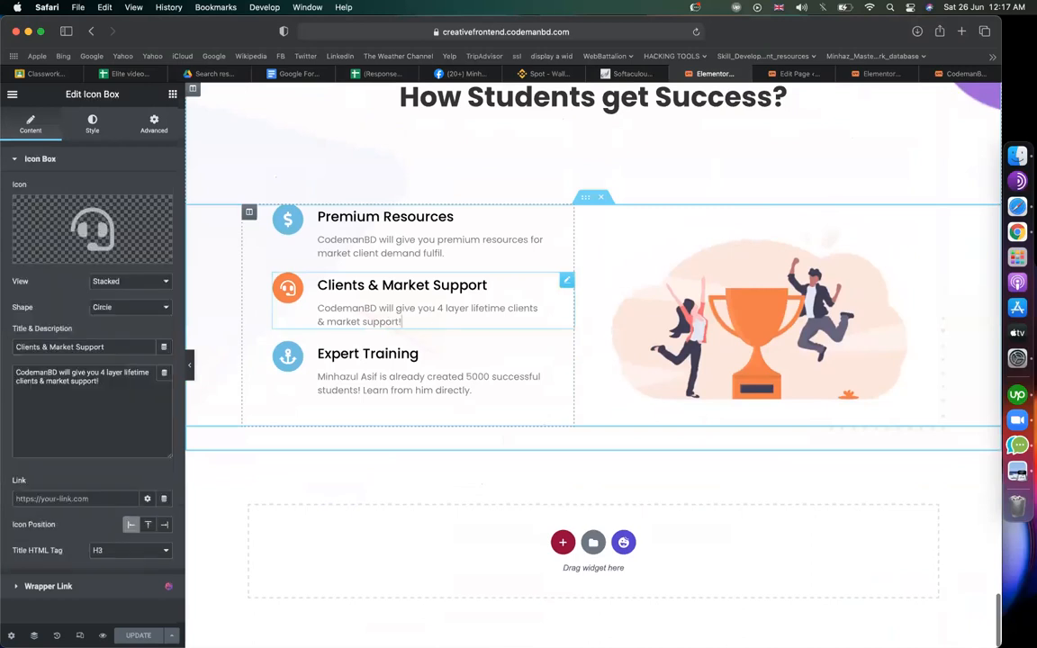
pyautogui.write('See Our Success Stories')
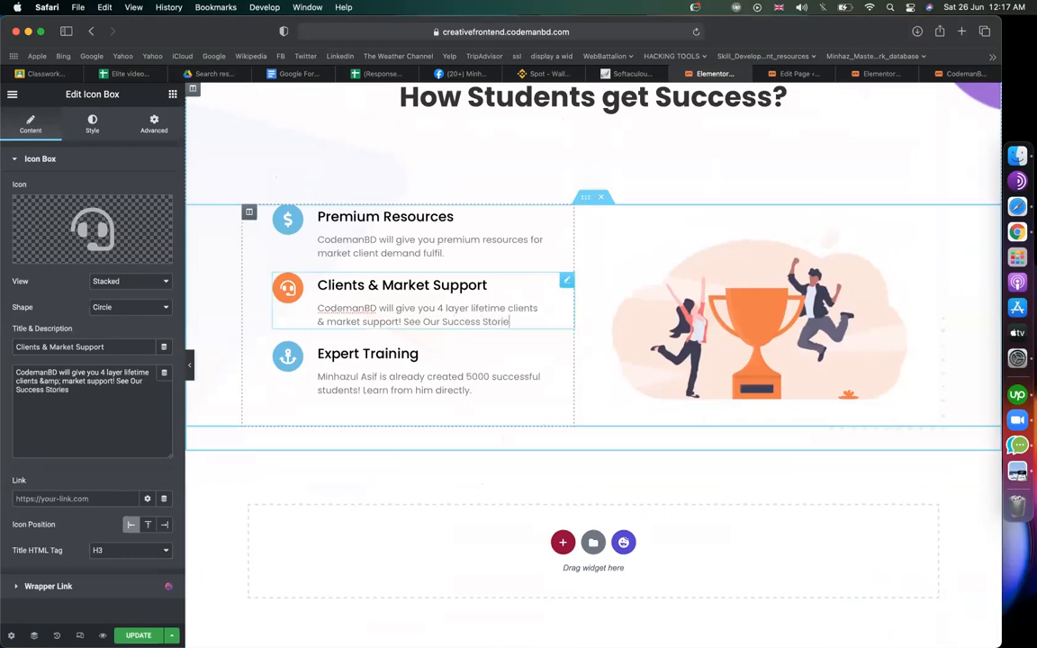
pyautogui.moveTo(444, 321); pyautogui.dragTo(515, 321)
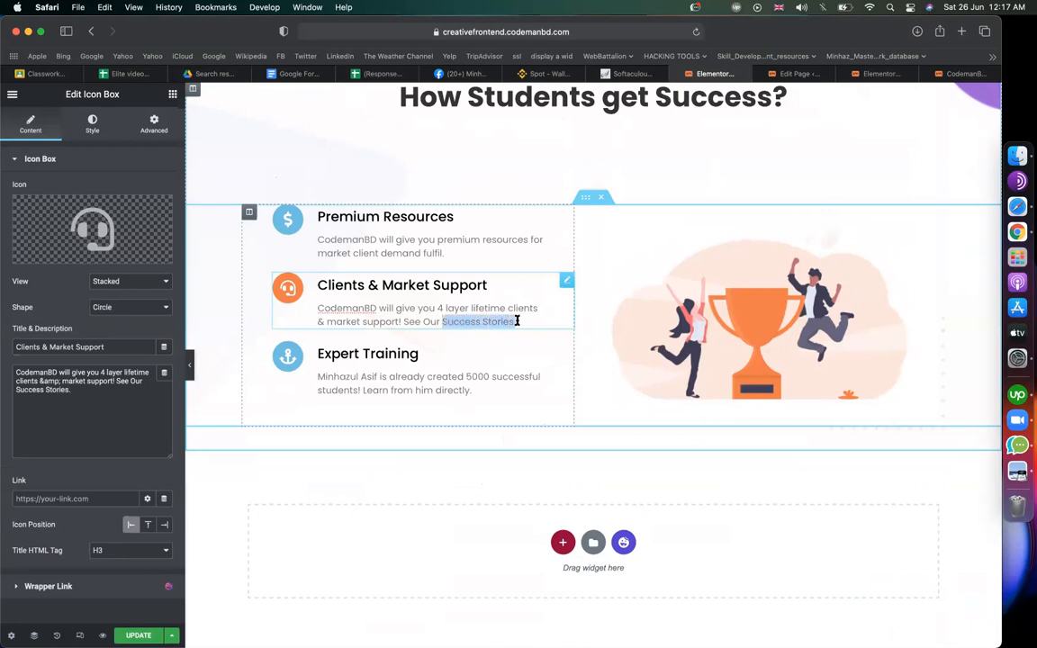
pyautogui.click(80, 393)
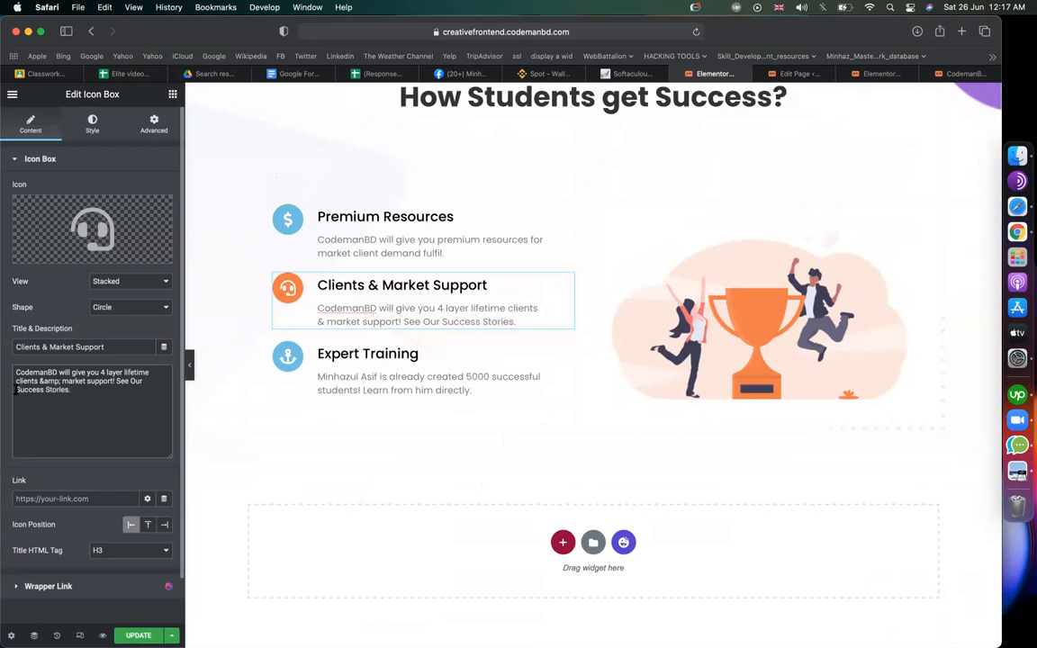
pyautogui.write('<a>')
pyautogui.write('href=""')
pyautogui.press('Left')
pyautogui.write('https://codemanbd.com/success-stories')
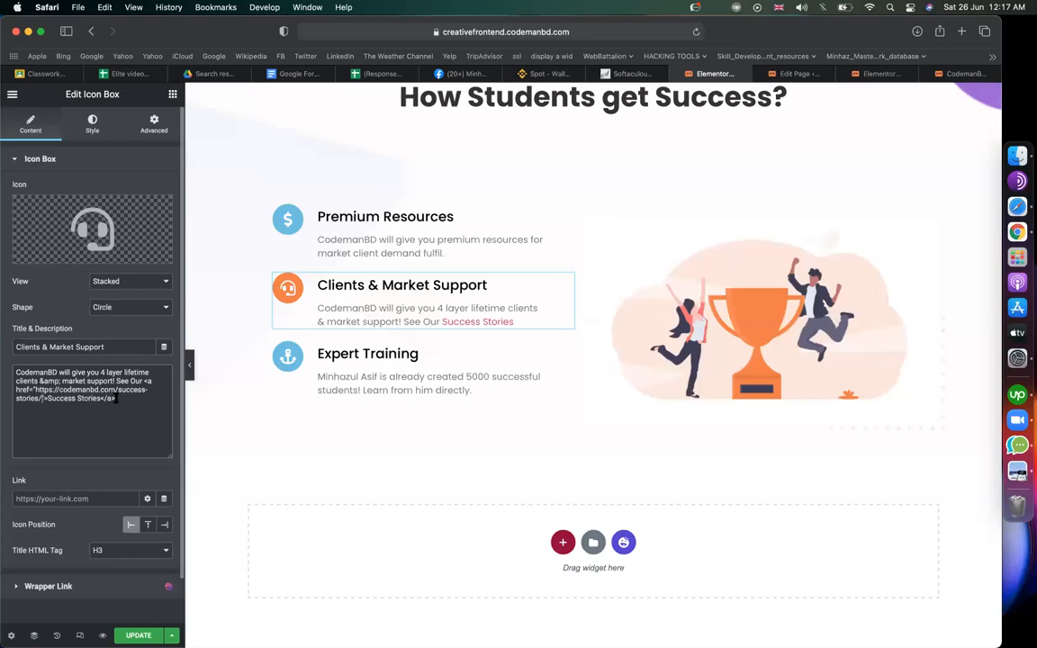
# - Replace the Success Stories link code in the Clients & Market Support description with the plain text "success stories."
pyautogui.scroll(5, 116, 398)
pyautogui.hscroll(-2, 116, 398)
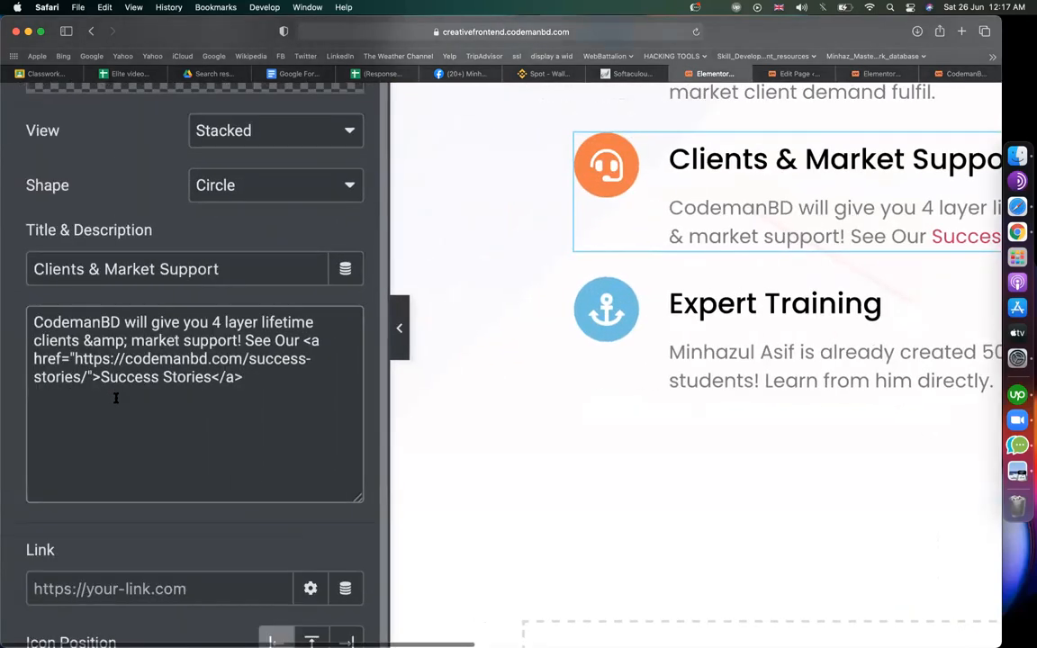
pyautogui.moveTo(305, 341); pyautogui.dragTo(306, 378)
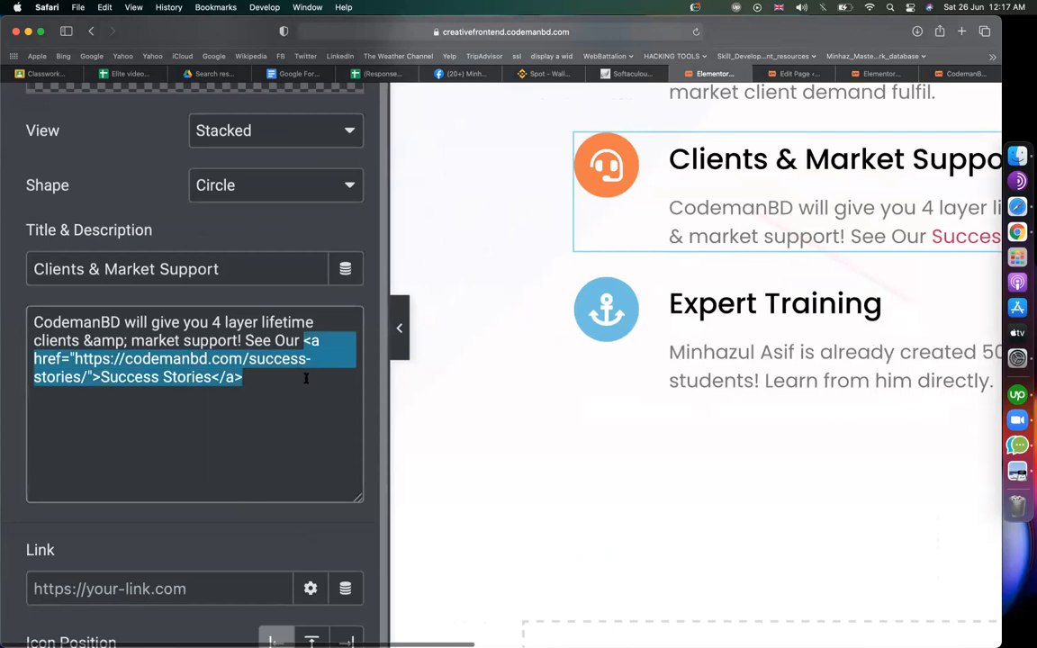
pyautogui.click(304, 340)
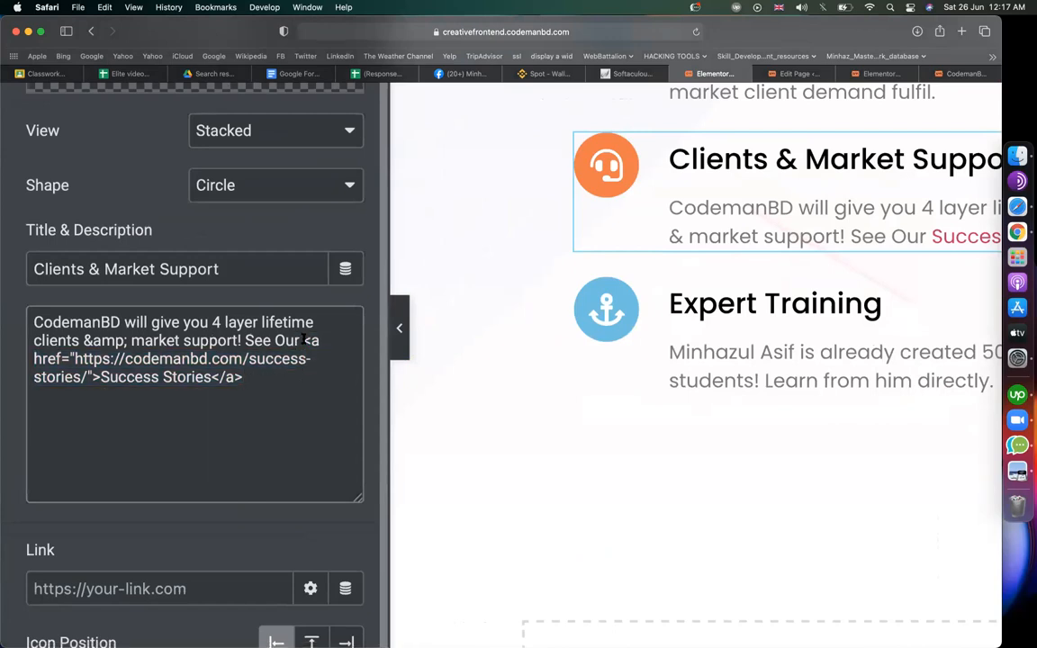
pyautogui.keyDown('shift'); pyautogui.click(304, 381); pyautogui.keyUp('shift')
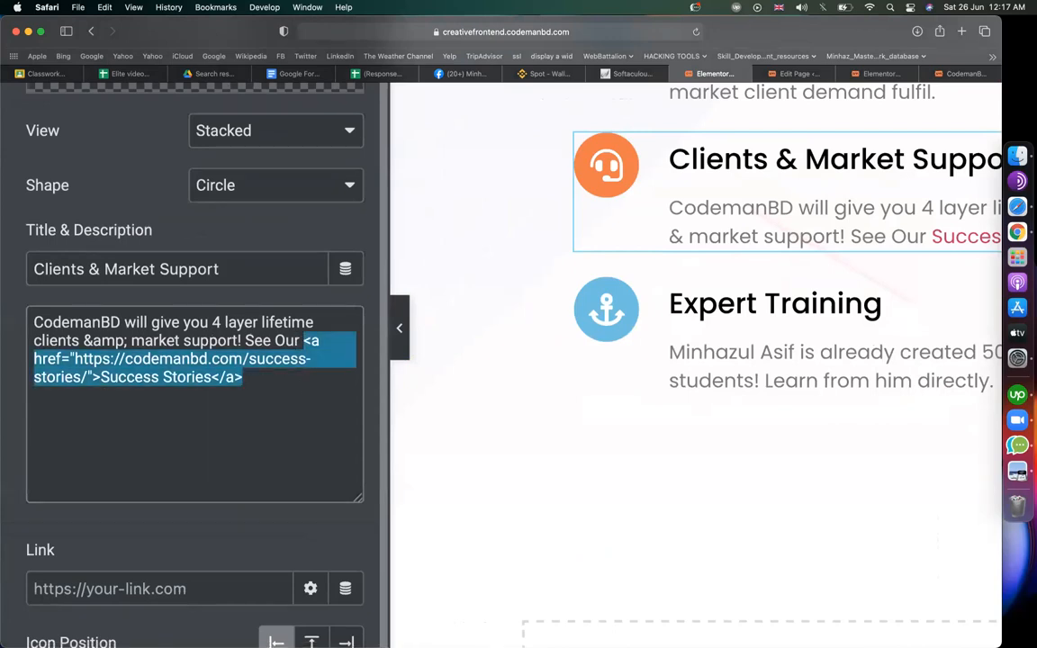
pyautogui.write('success stories.')
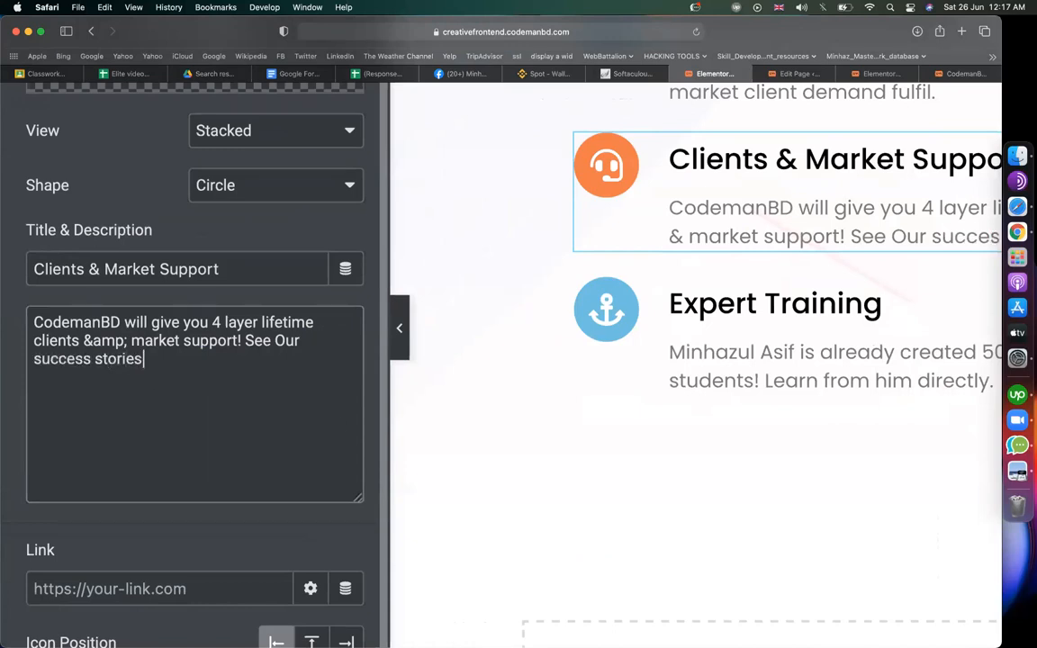
# - Remove "See Our success stories." from the Clients & Market Support description, ending it at "market support!"
pyautogui.keyDown('shift'); pyautogui.click(30, 360); pyautogui.keyUp('shift')
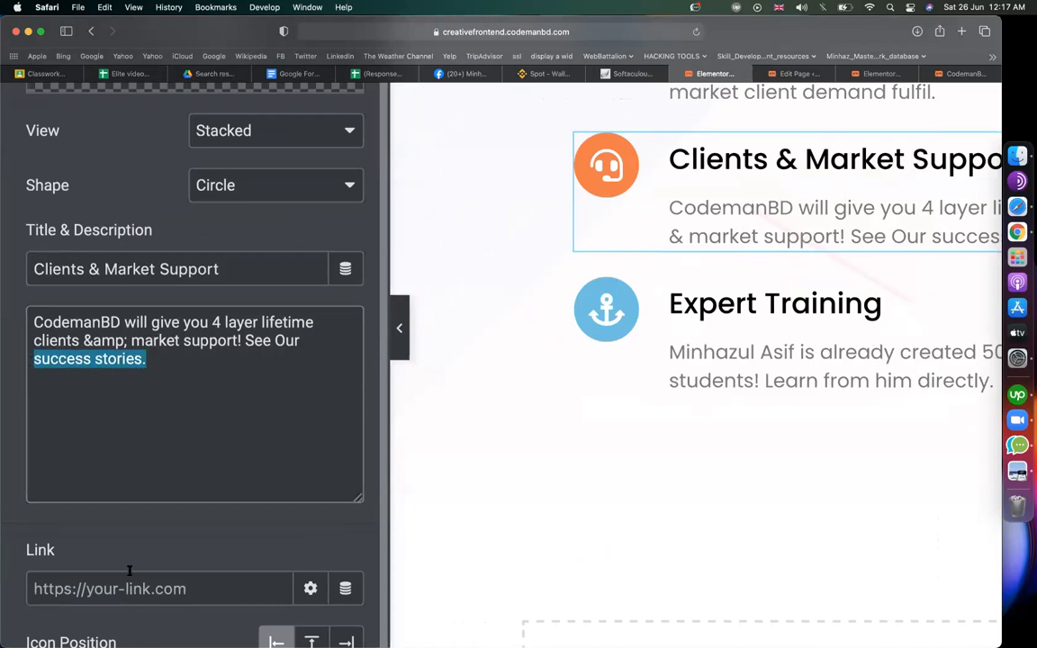
pyautogui.click(722, 213)
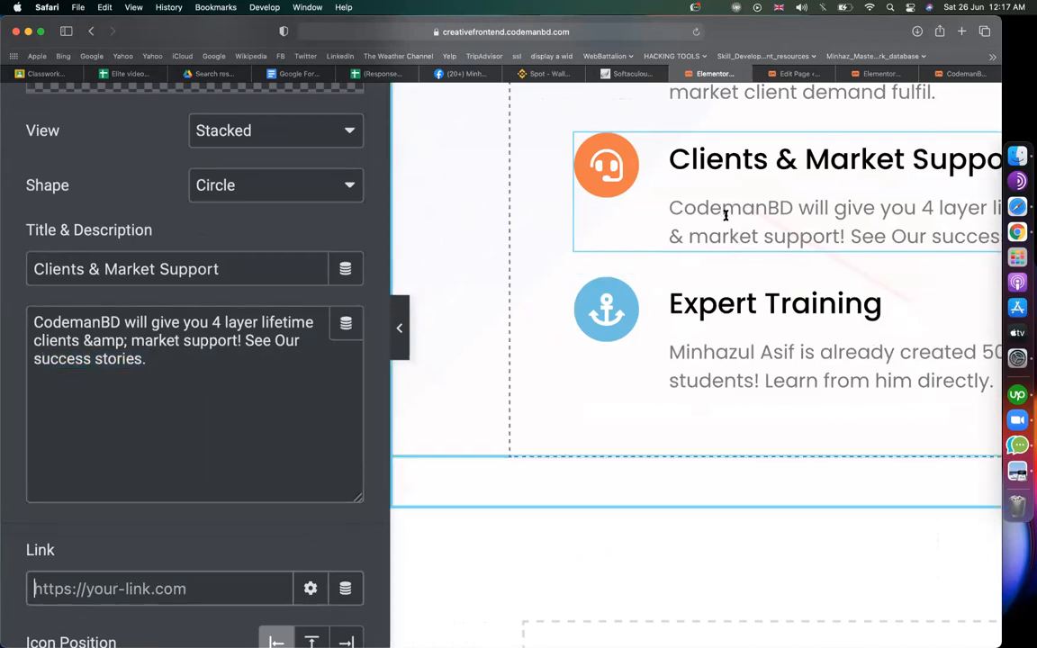
pyautogui.moveTo(155, 364); pyautogui.dragTo(25, 360)
pyautogui.press('BackSpace')
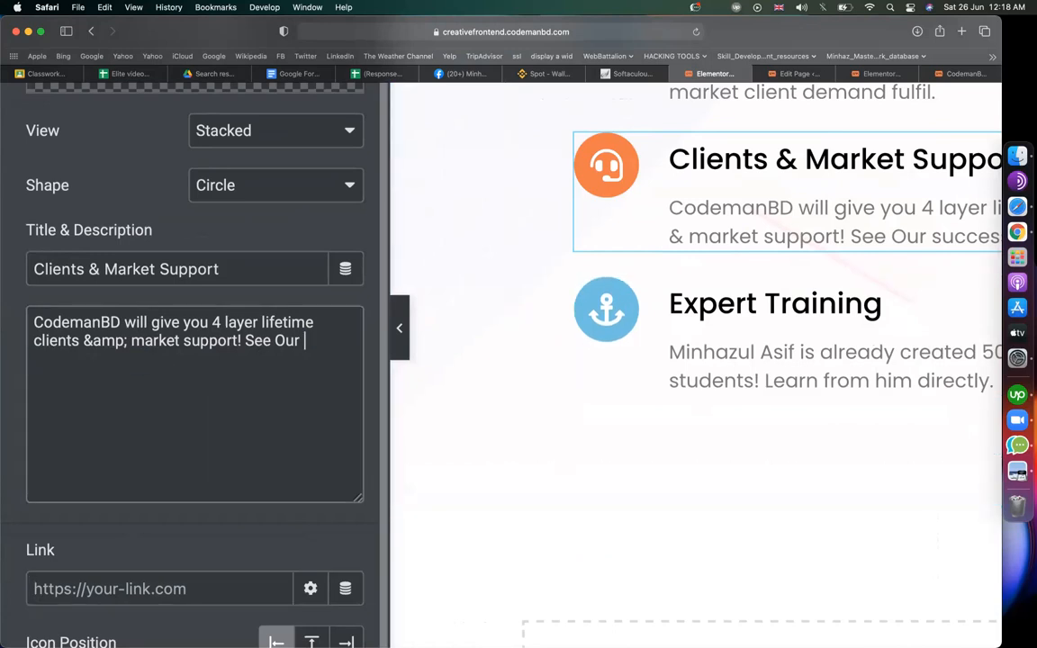
pyautogui.press('BackSpace')
pyautogui.press('BackSpace')
pyautogui.press('BackSpace')
pyautogui.press('BackSpace')
pyautogui.press('BackSpace')
pyautogui.press('BackSpace')
pyautogui.press('BackSpace')
pyautogui.press('BackSpace')
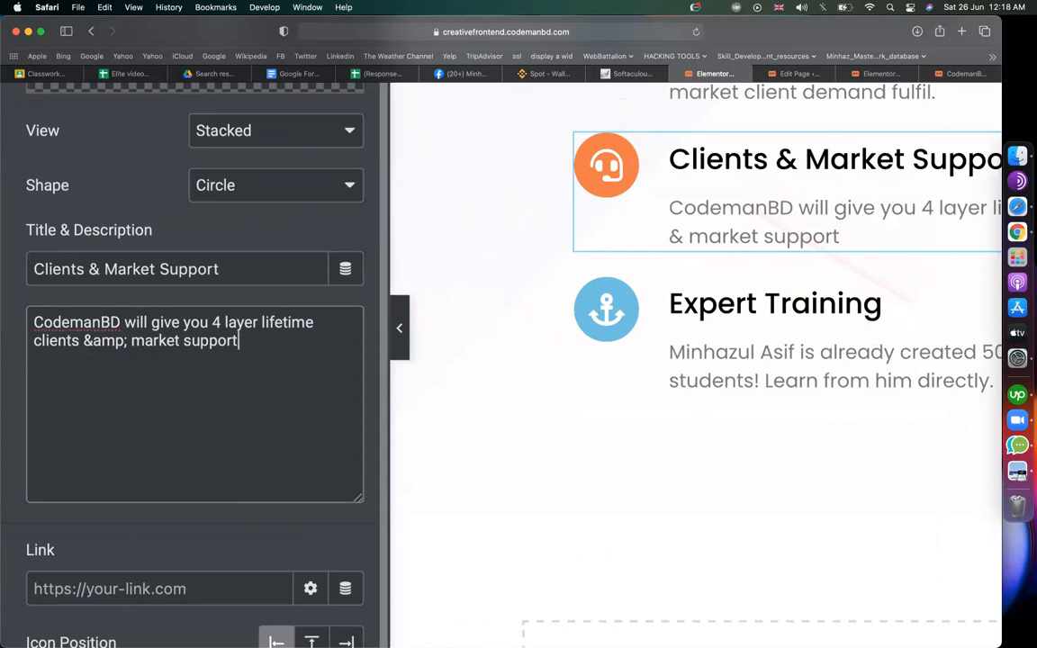
pyautogui.write('!')
# - Try adding a Text Editor widget beneath the Expert Training icon box
pyautogui.scroll(-5, 483, 338)
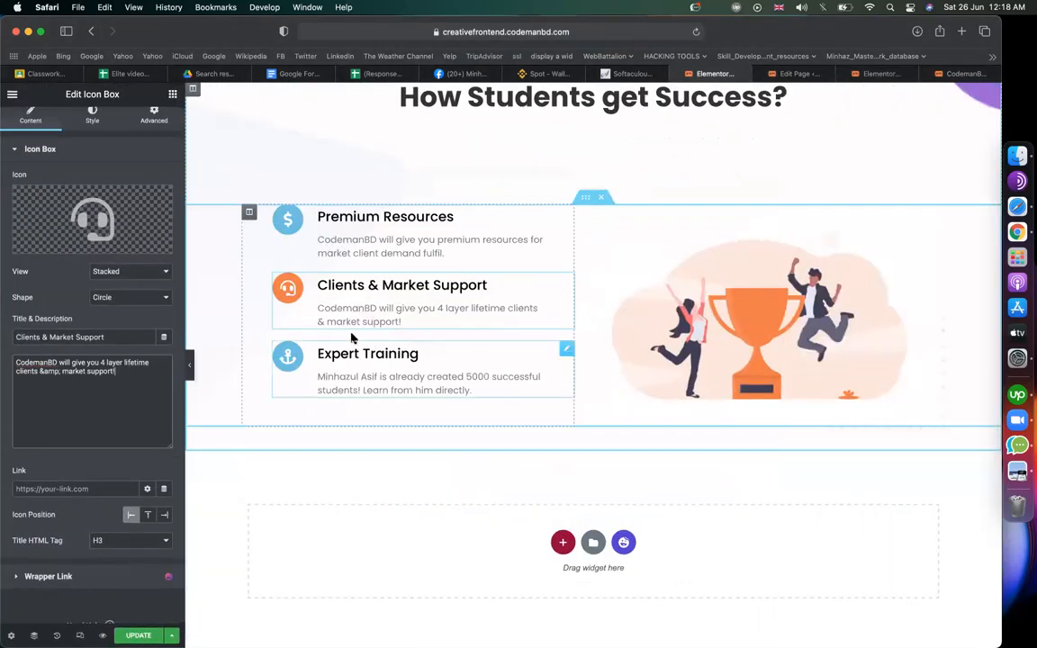
pyautogui.click(172, 94)
pyautogui.moveTo(132, 286); pyautogui.dragTo(379, 389)
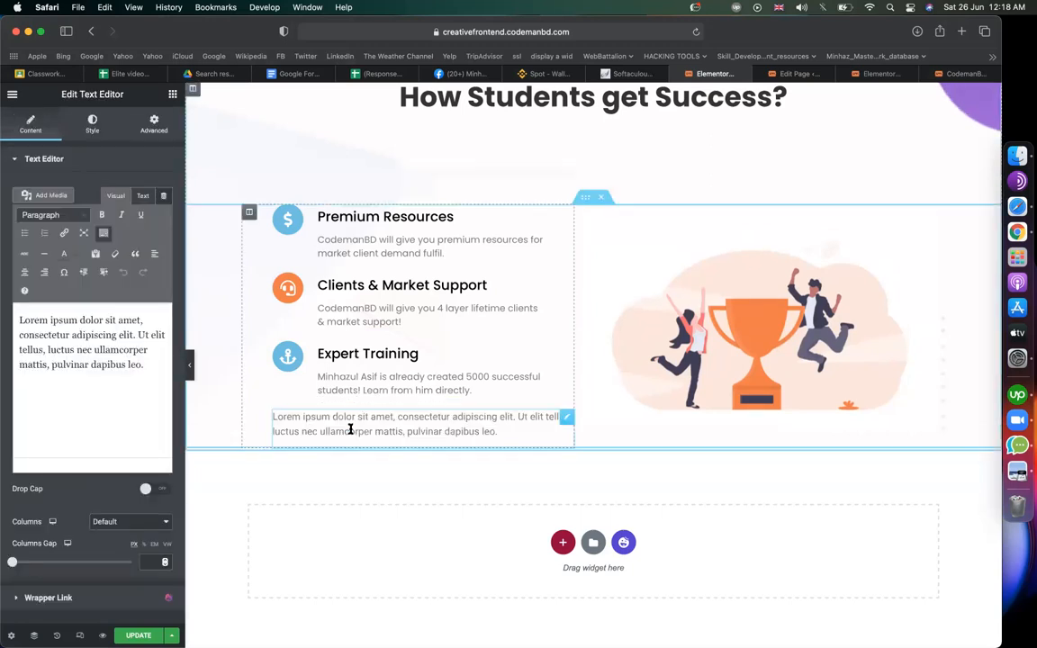
pyautogui.press('super+a')
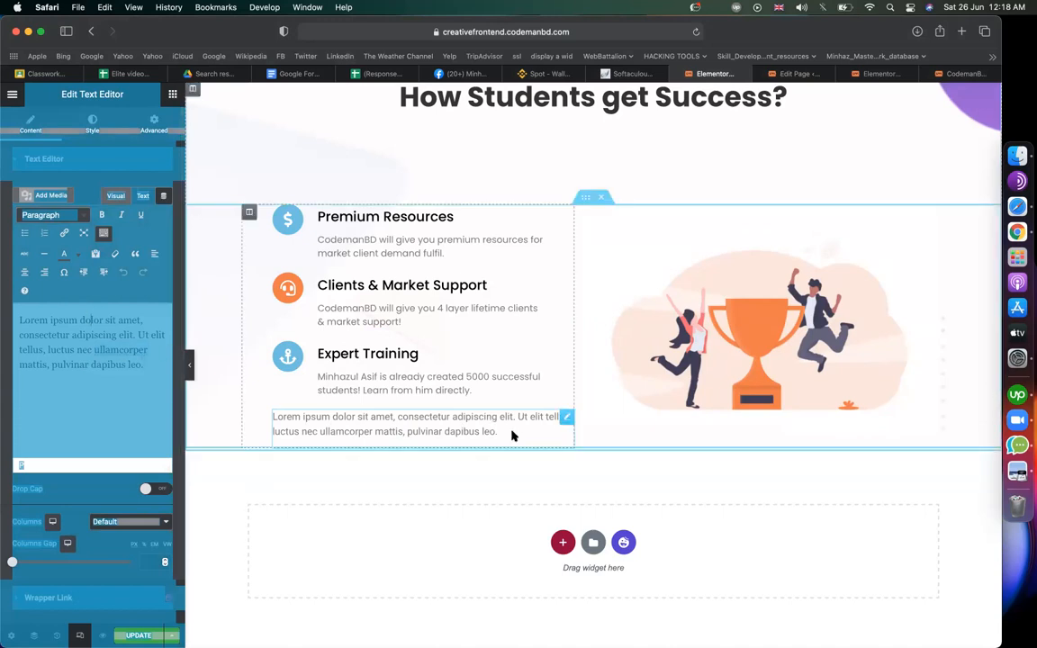
pyautogui.rightClick(436, 416)
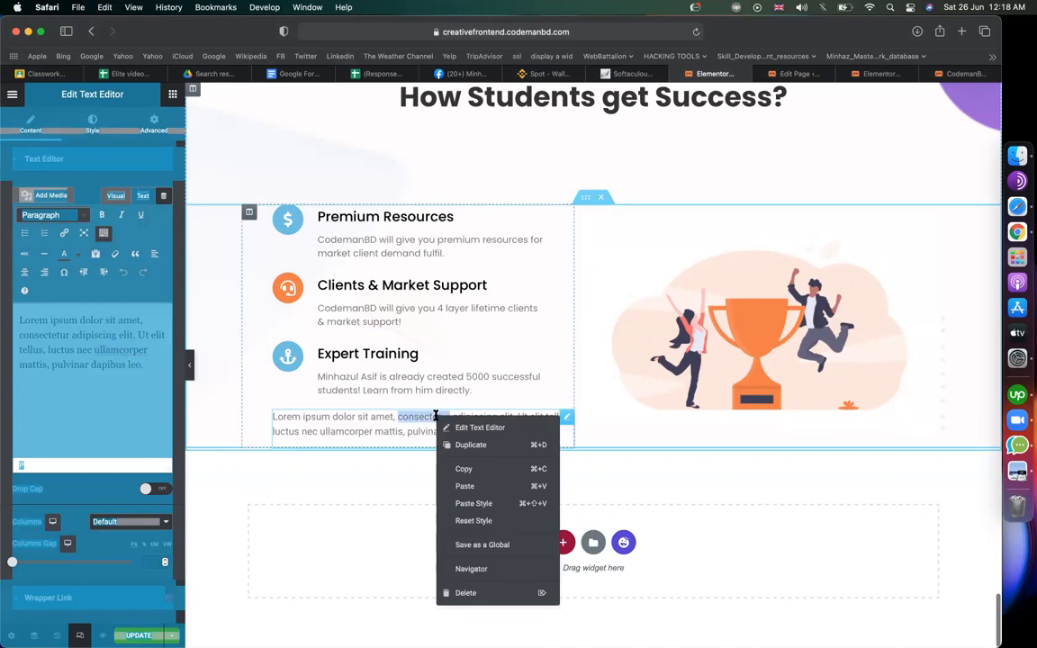
pyautogui.click(465, 592)
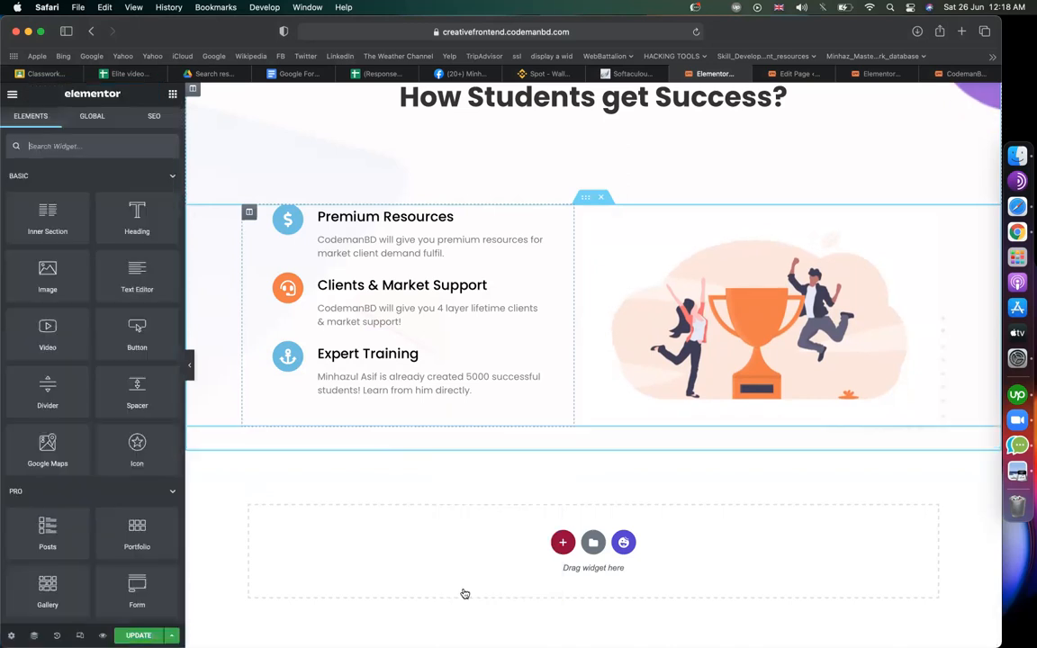
# - Change the text of the hero section's Get Started button to "See Success Stories"
pyautogui.click(373, 390)
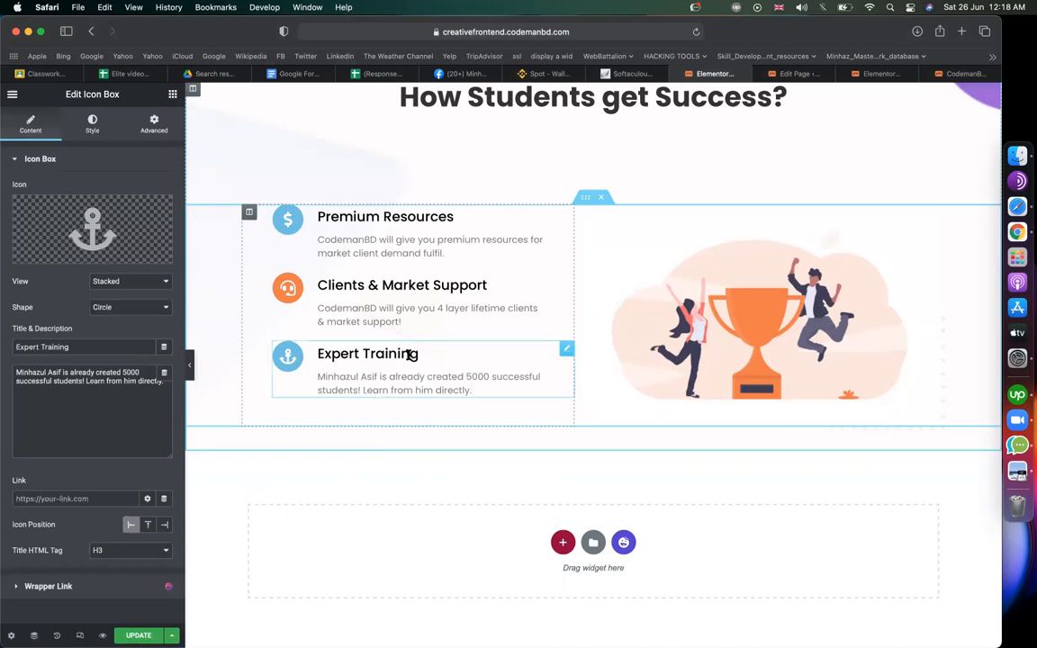
pyautogui.scroll(20, 408, 356)
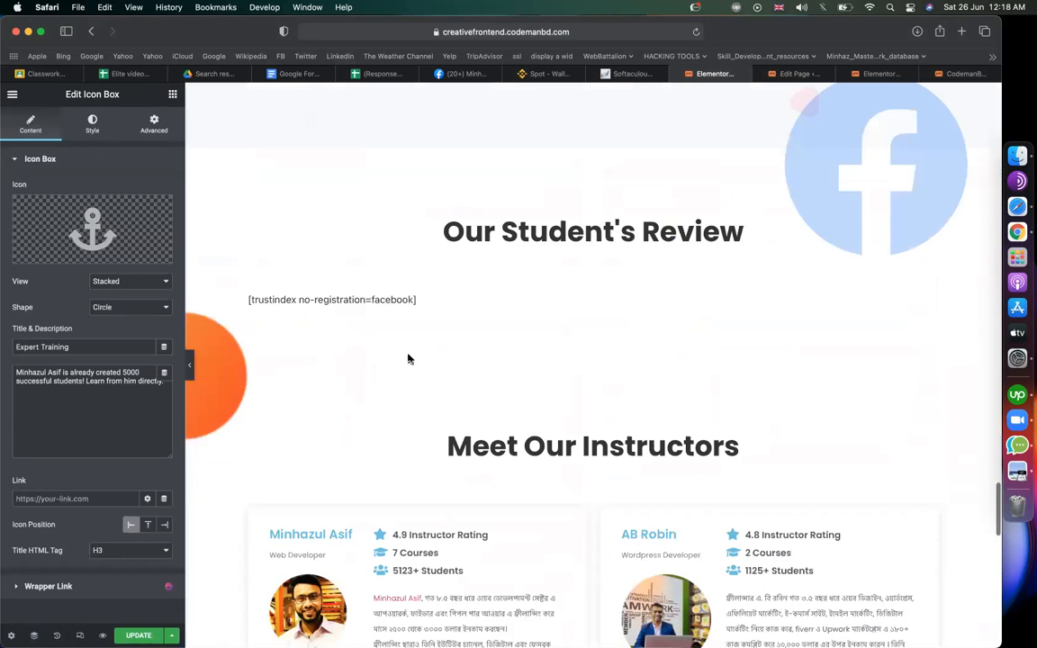
pyautogui.scroll(15, 408, 357)
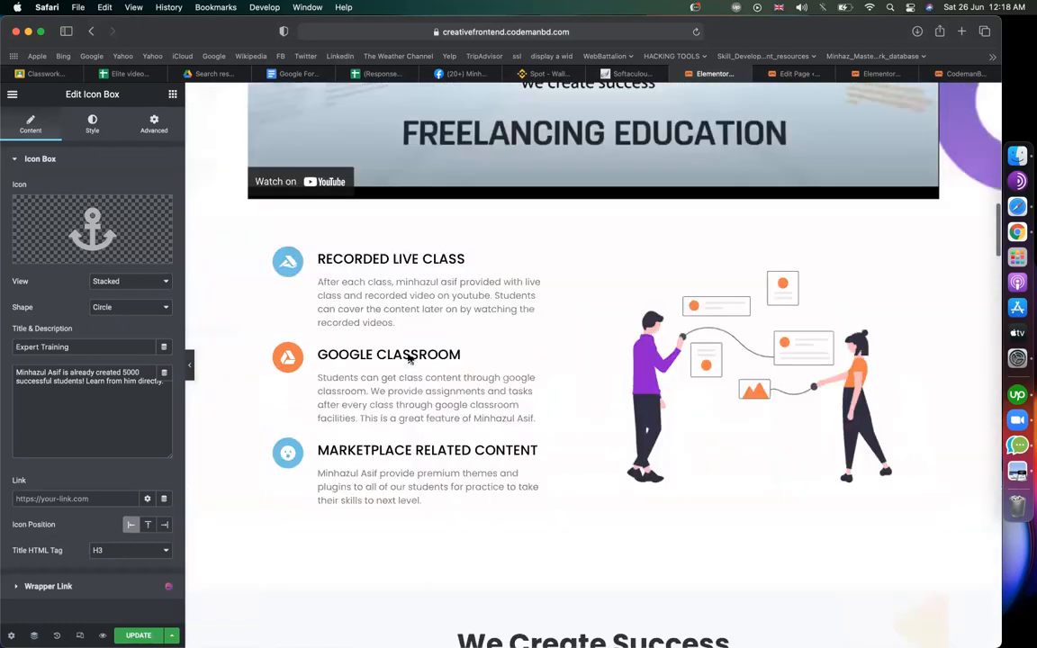
pyautogui.scroll(15, 408, 356)
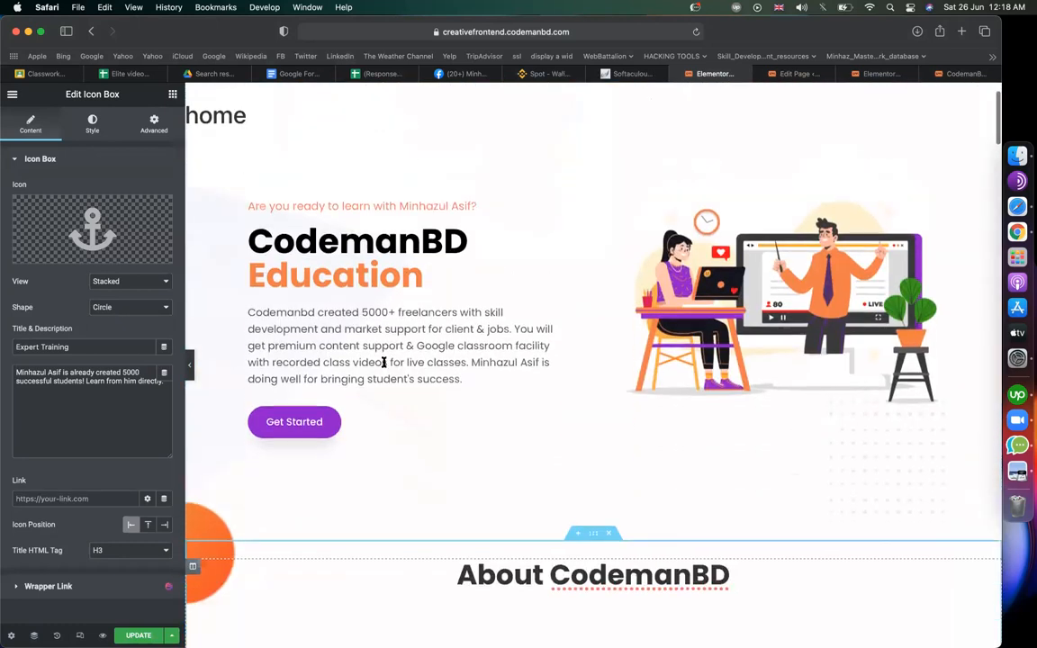
pyautogui.click(384, 362)
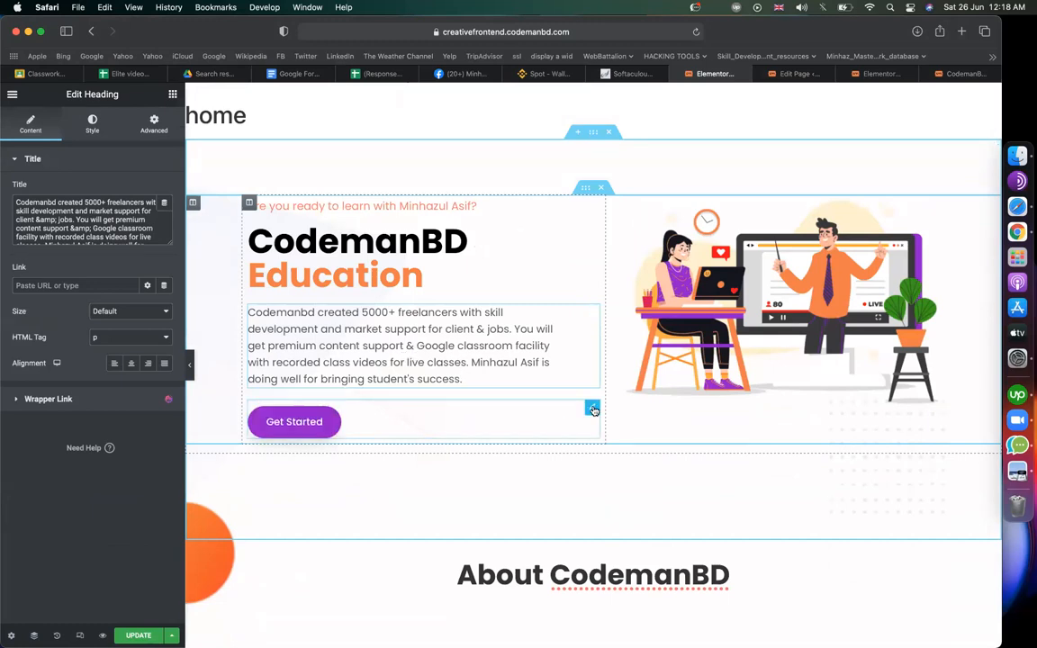
pyautogui.click(593, 410)
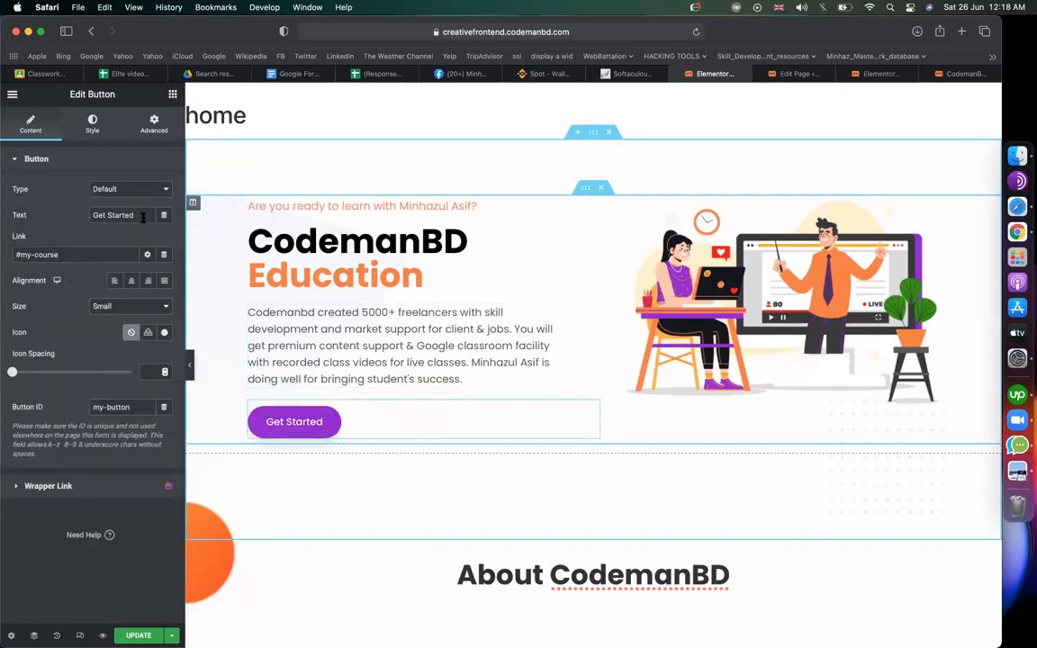
pyautogui.tripleClick(139, 216)
pyautogui.write('Se')
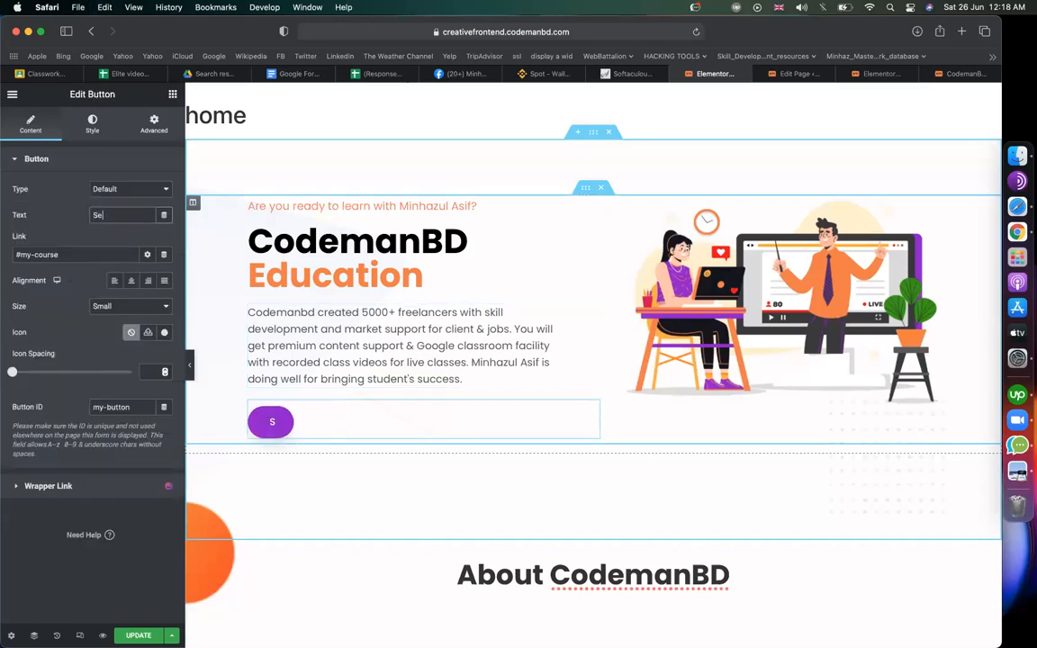
pyautogui.write('e ')
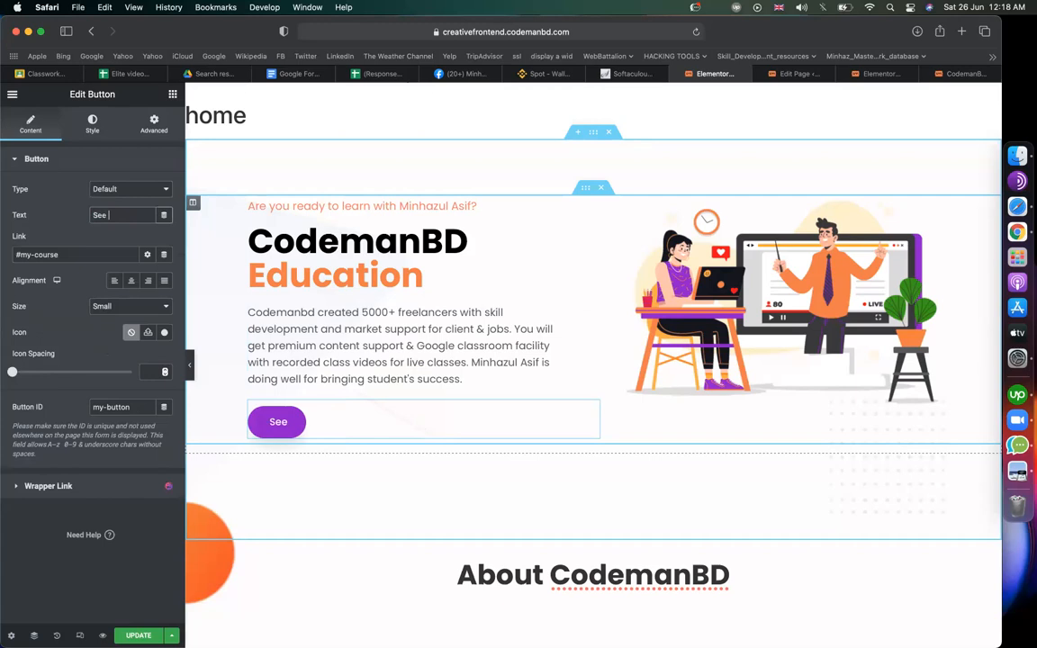
pyautogui.write('Success Sto')
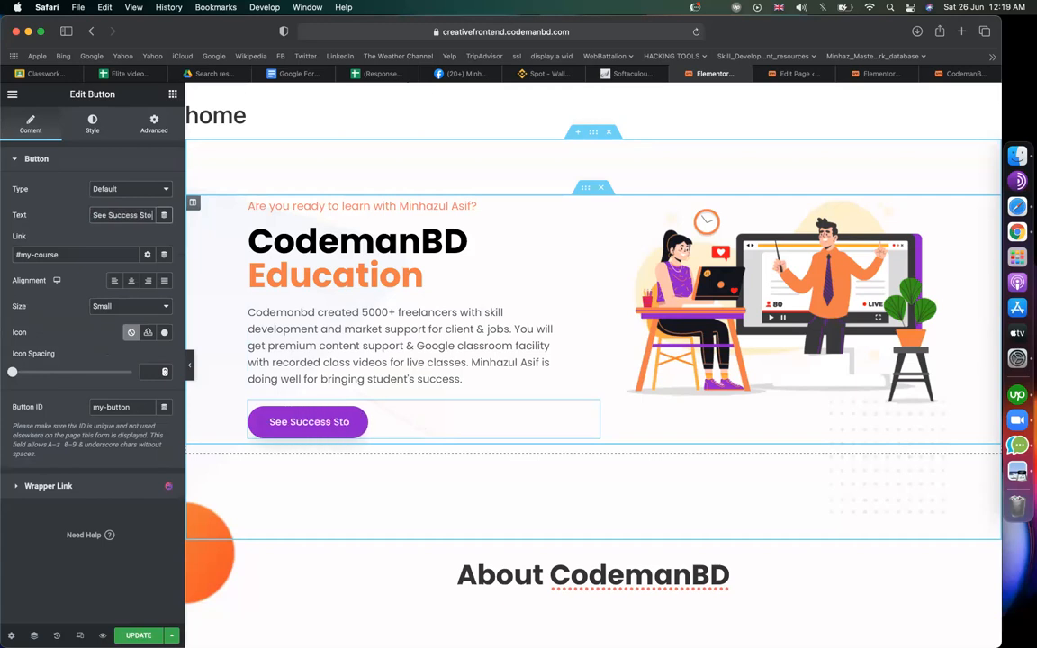
pyautogui.write('ries')
pyautogui.click(71, 254)
pyautogui.press('cmd+a')
pyautogui.press('super+v')
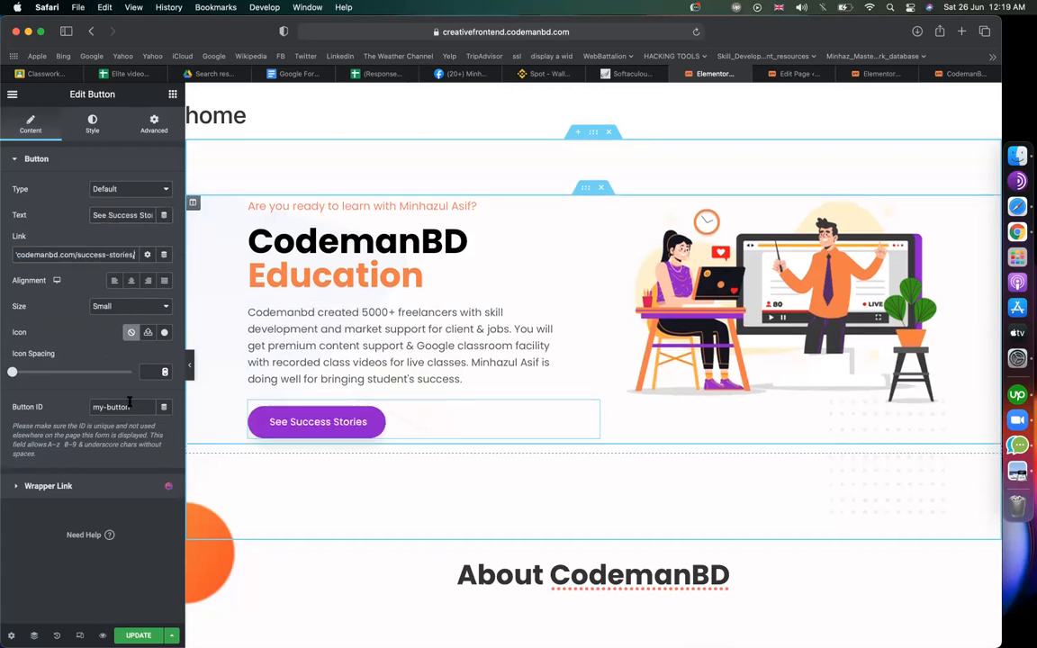
pyautogui.click(139, 636)
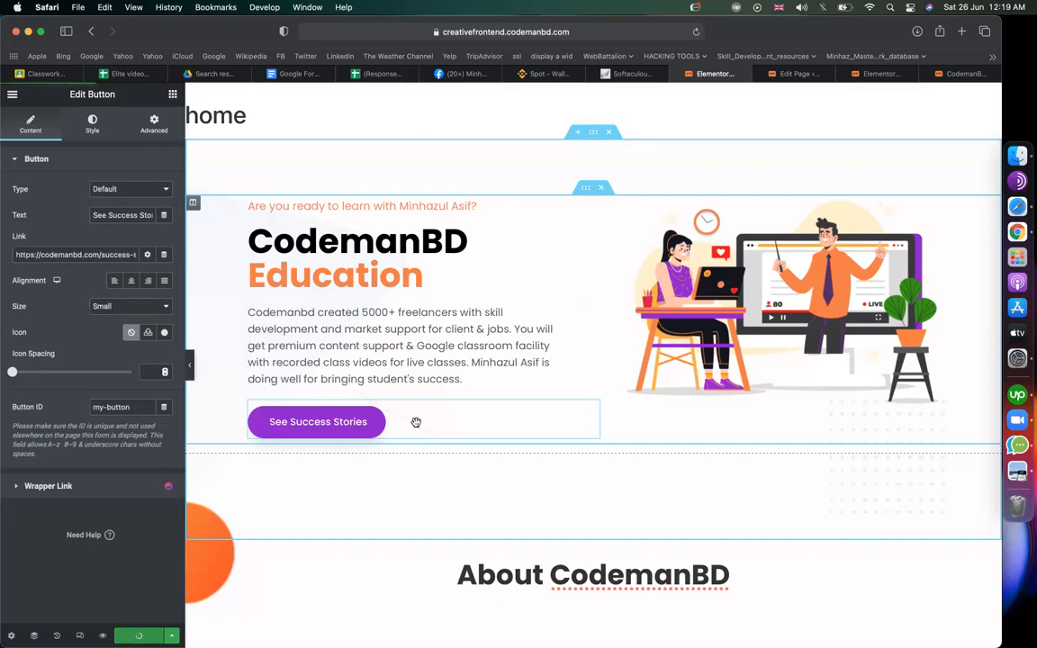
# - Reload the WordPress page editor and examine the Rank Math score, internal link check and Title Readability checks
pyautogui.click(785, 78)
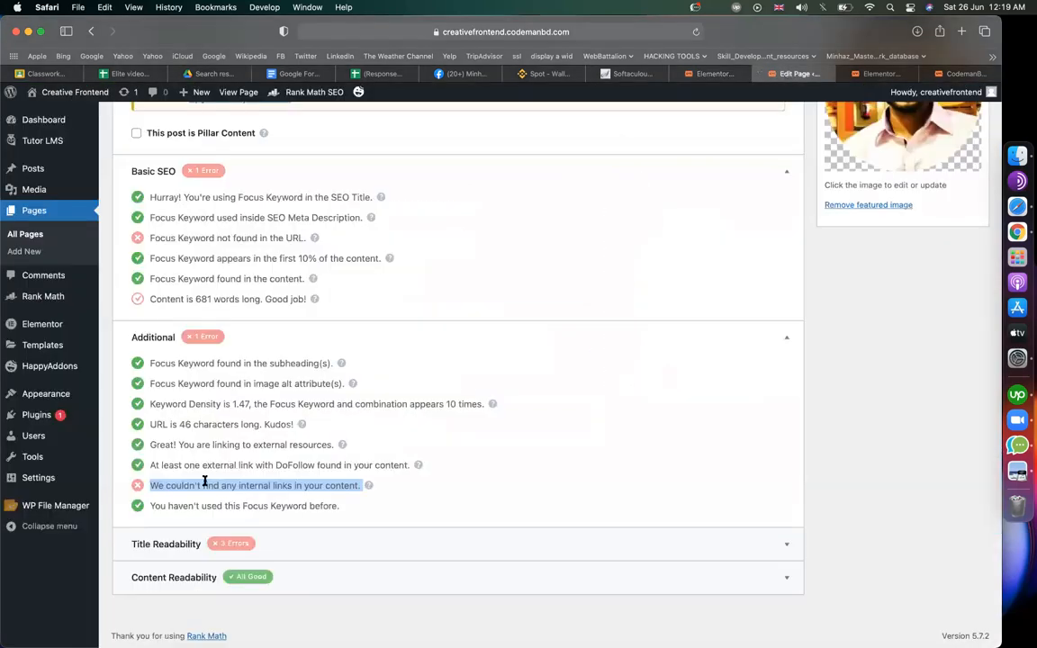
pyautogui.click(695, 33)
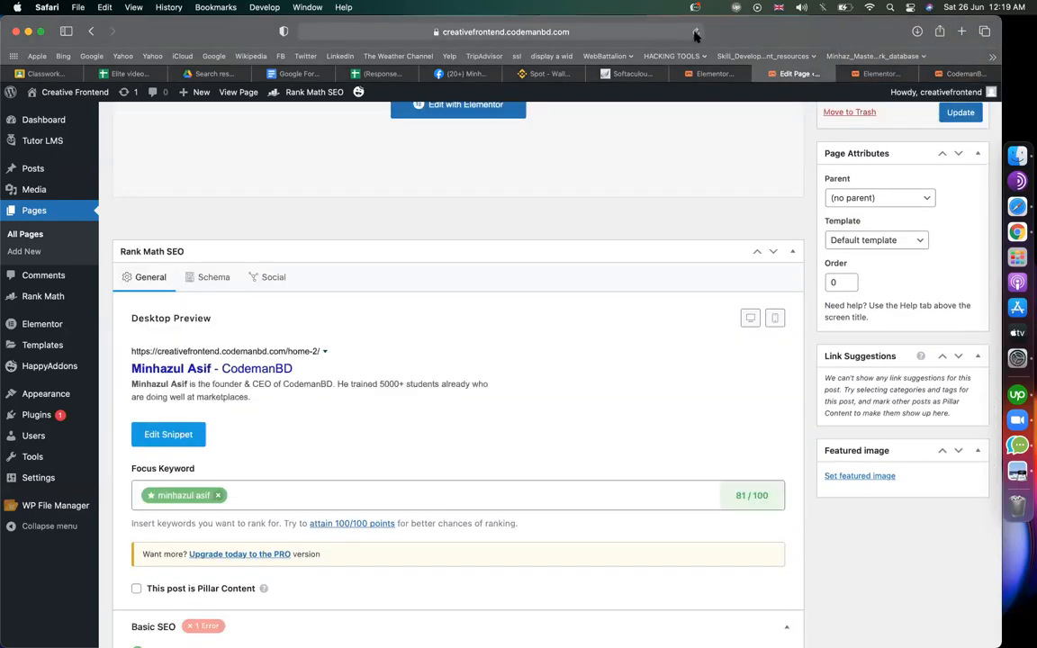
pyautogui.scroll(-3, 564, 295)
pyautogui.scroll(2, 563, 294)
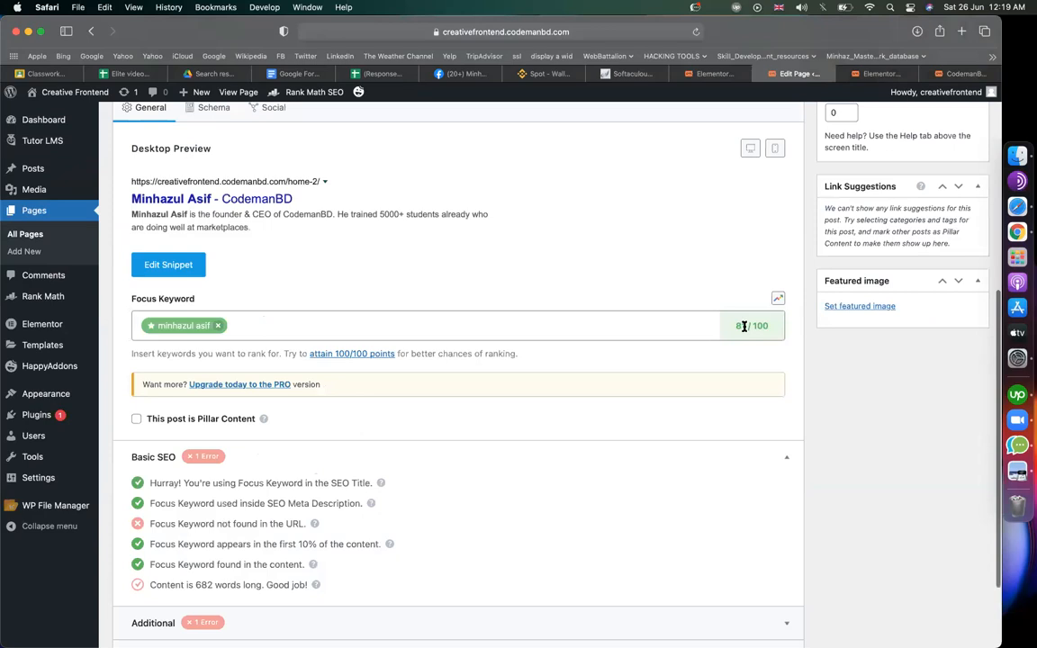
pyautogui.scroll(-2, 446, 407)
pyautogui.click(343, 576)
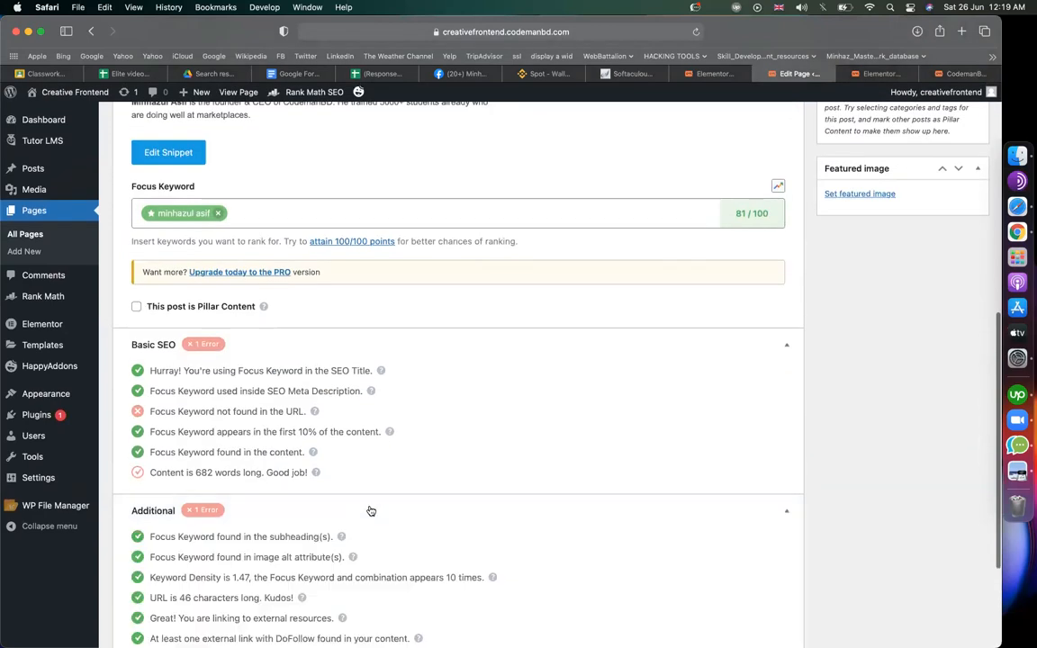
pyautogui.scroll(-2, 370, 571)
pyautogui.scroll(-2, 372, 508)
pyautogui.moveTo(260, 485); pyautogui.dragTo(223, 486)
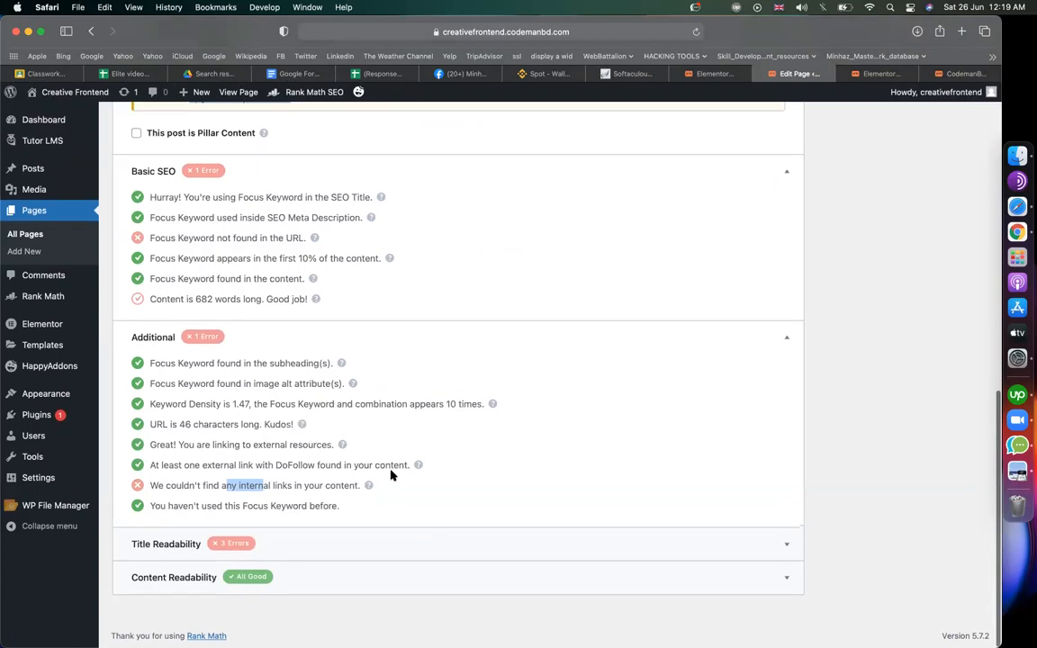
pyautogui.click(360, 551)
pyautogui.scroll(-2, 294, 531)
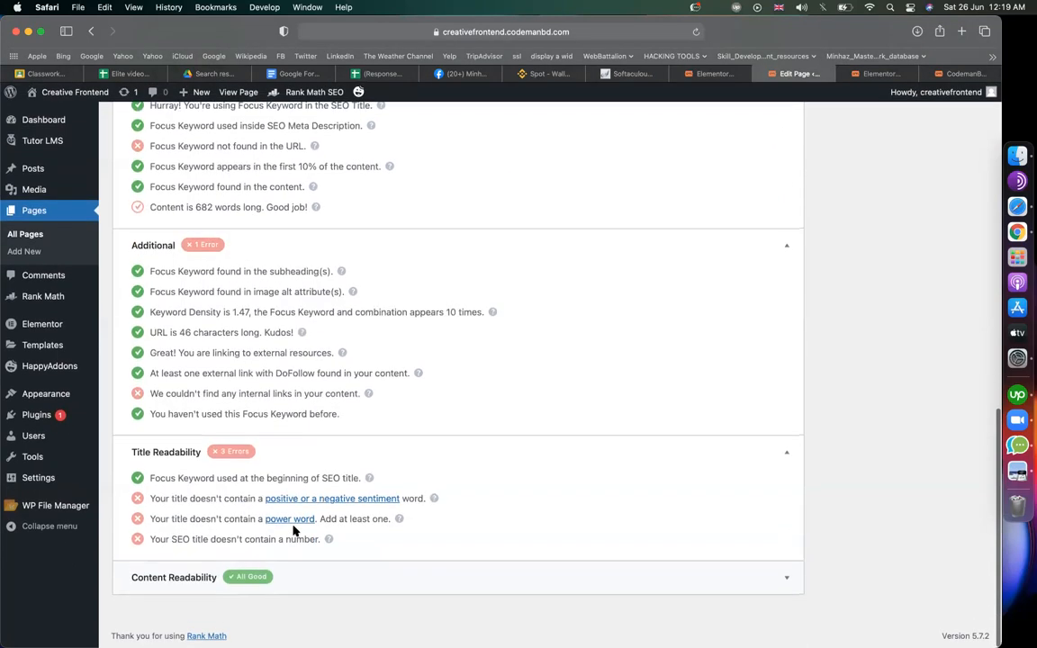
pyautogui.moveTo(160, 497); pyautogui.dragTo(261, 500)
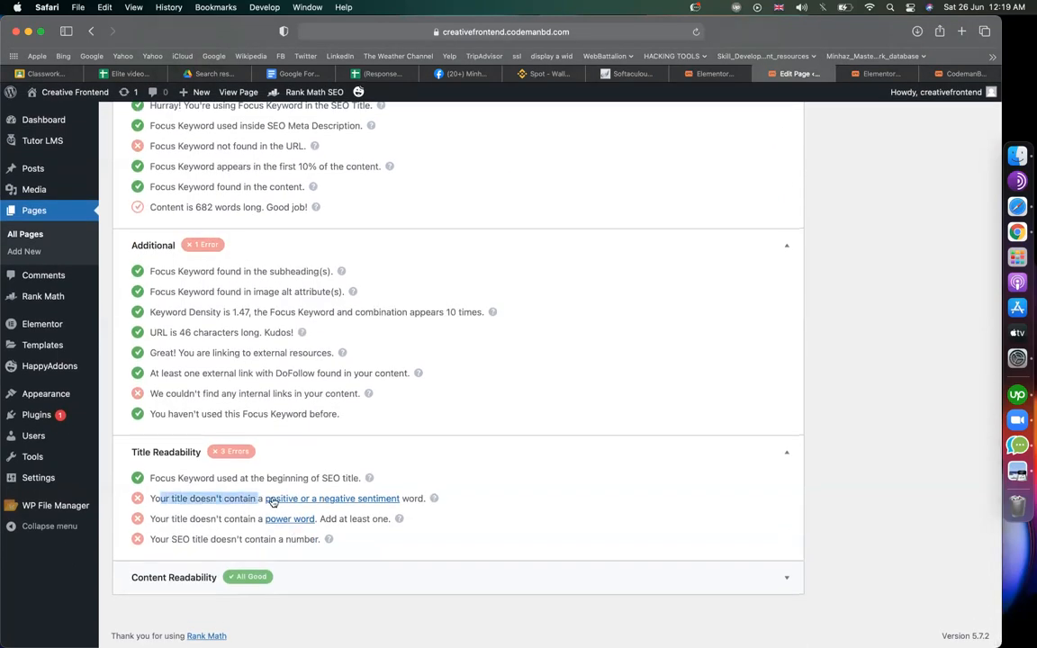
# - Try extending the page title "home" with "202" and with "best"
pyautogui.scroll(2, 883, 319)
pyautogui.scroll(15, 883, 319)
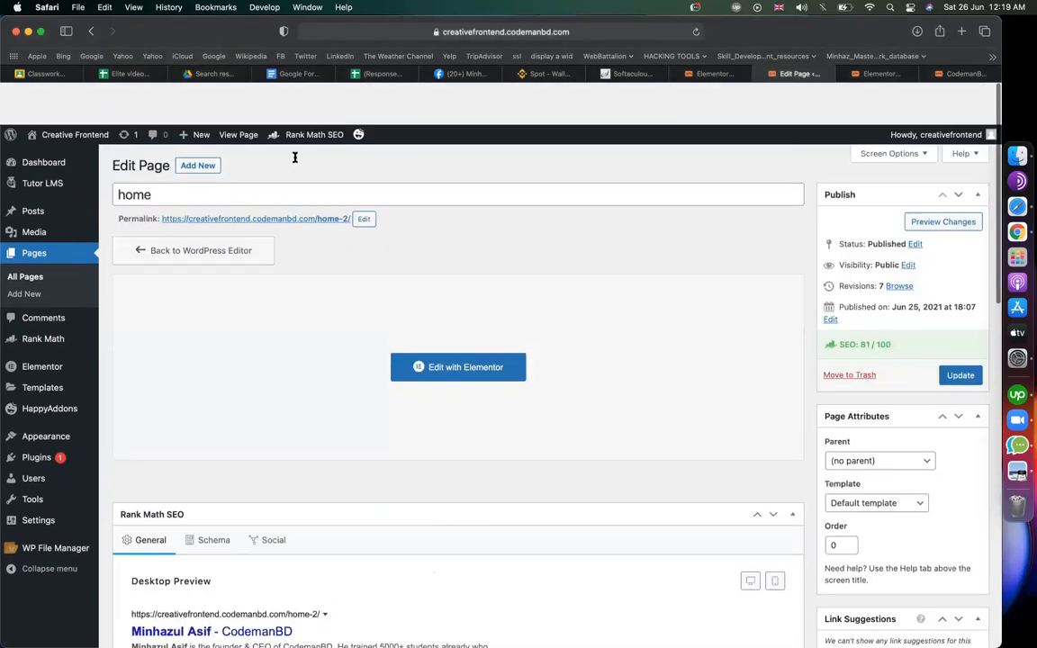
pyautogui.doubleClick(135, 152)
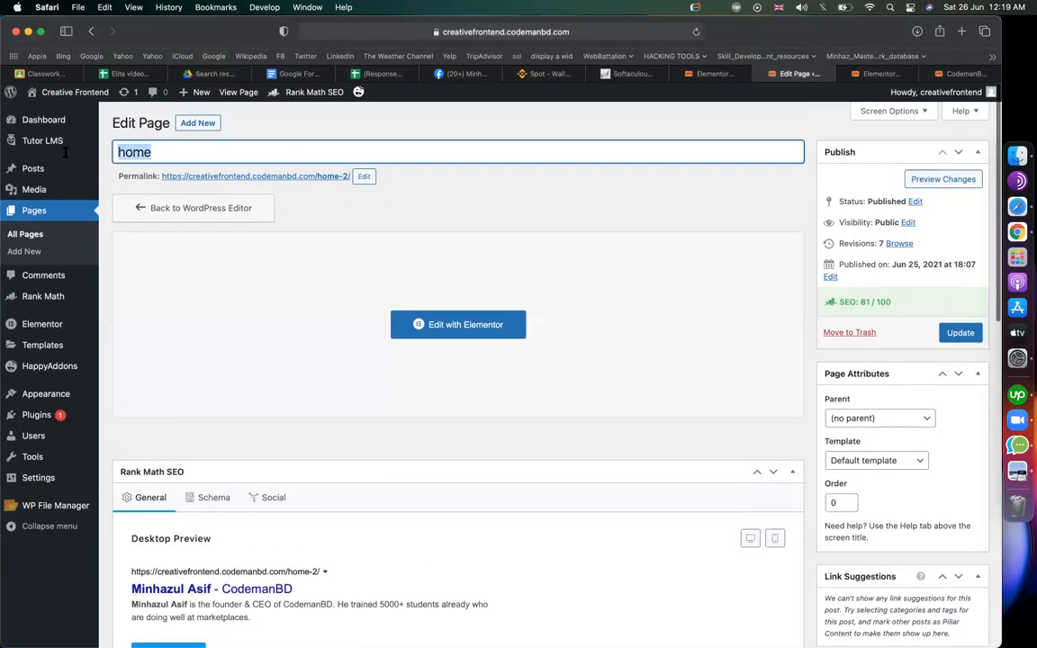
pyautogui.click(159, 158)
pyautogui.write('202')
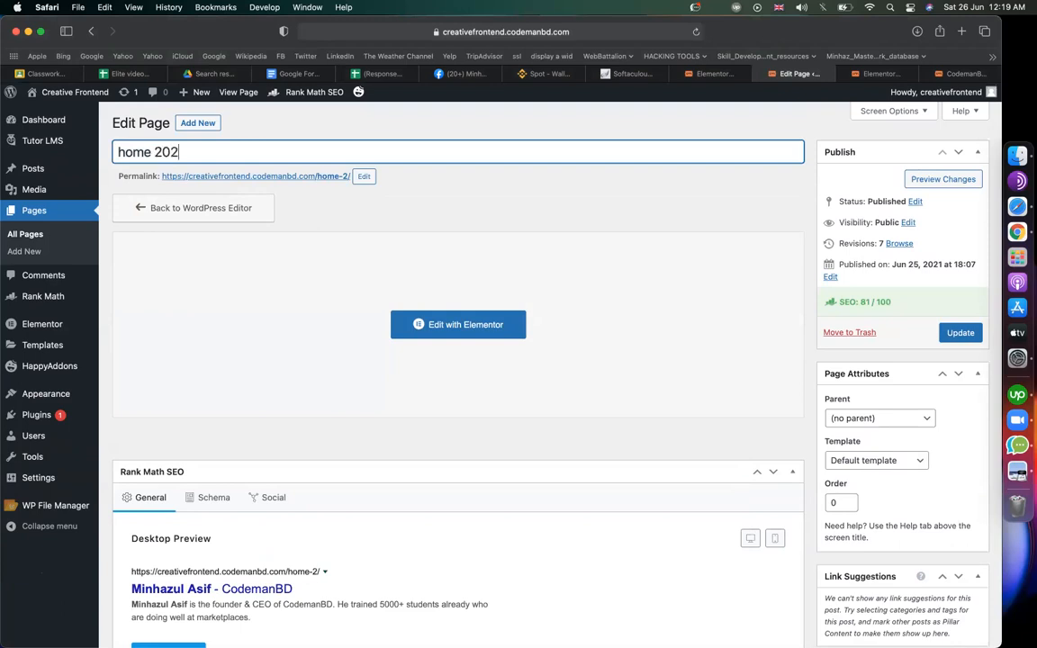
pyautogui.press('BackSpace')
pyautogui.press('BackSpace')
pyautogui.press('BackSpace')
pyautogui.write('best')
pyautogui.press('BackSpace')
pyautogui.press('BackSpace')
pyautogui.press('BackSpace')
pyautogui.press('BackSpace')
pyautogui.press('BackSpace')
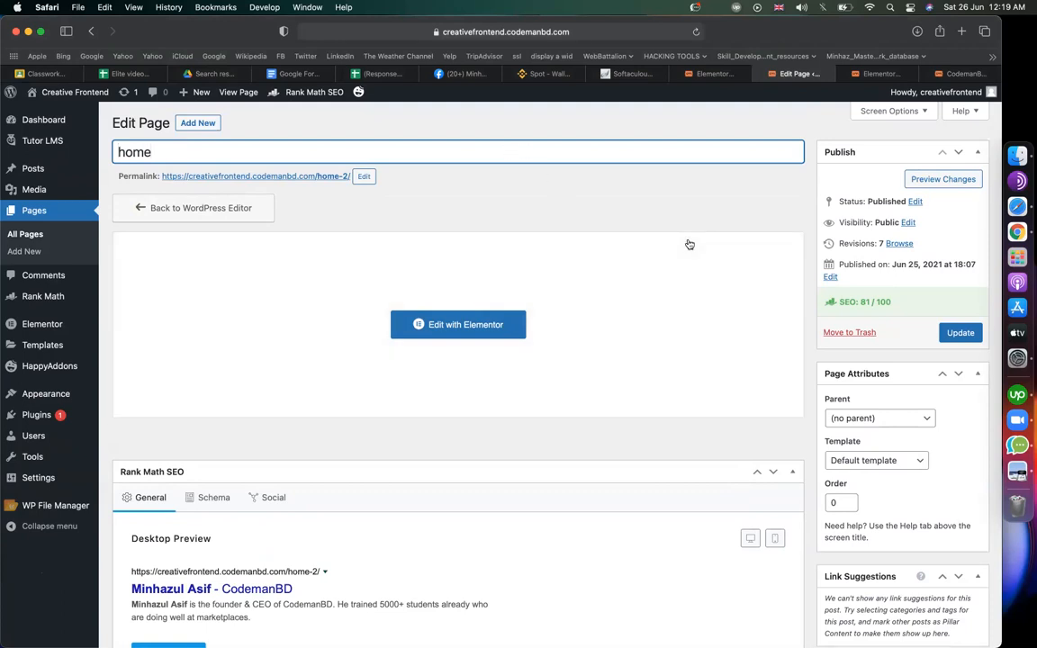
# - Set the circular portrait photo from the media library as the page's featured image and update the page
pyautogui.scroll(-15, 769, 264)
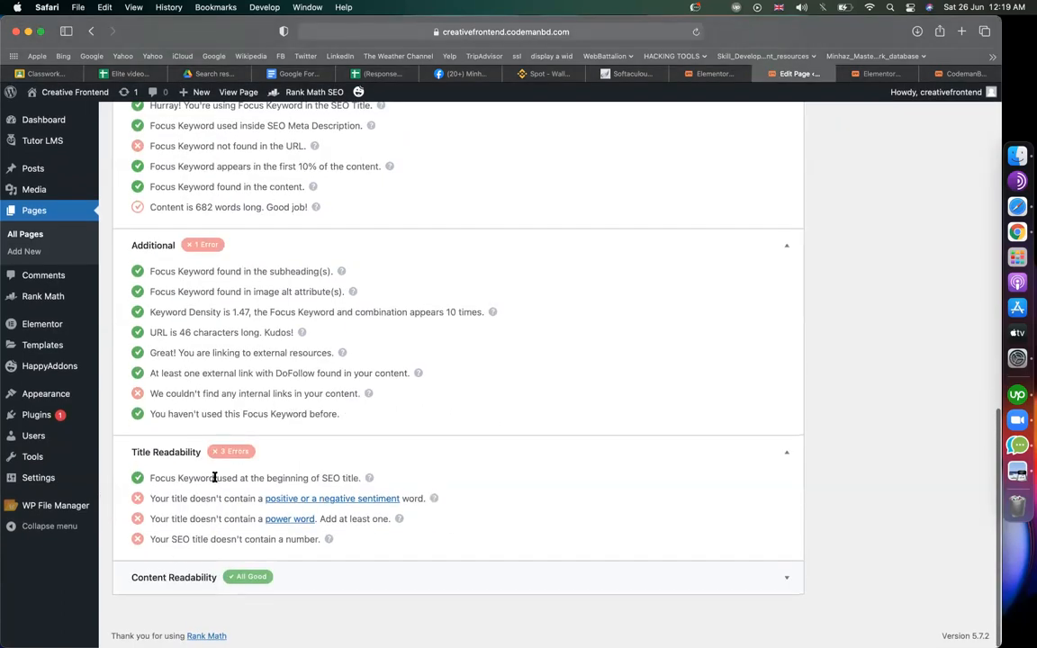
pyautogui.scroll(10, 637, 486)
pyautogui.scroll(-2, 766, 405)
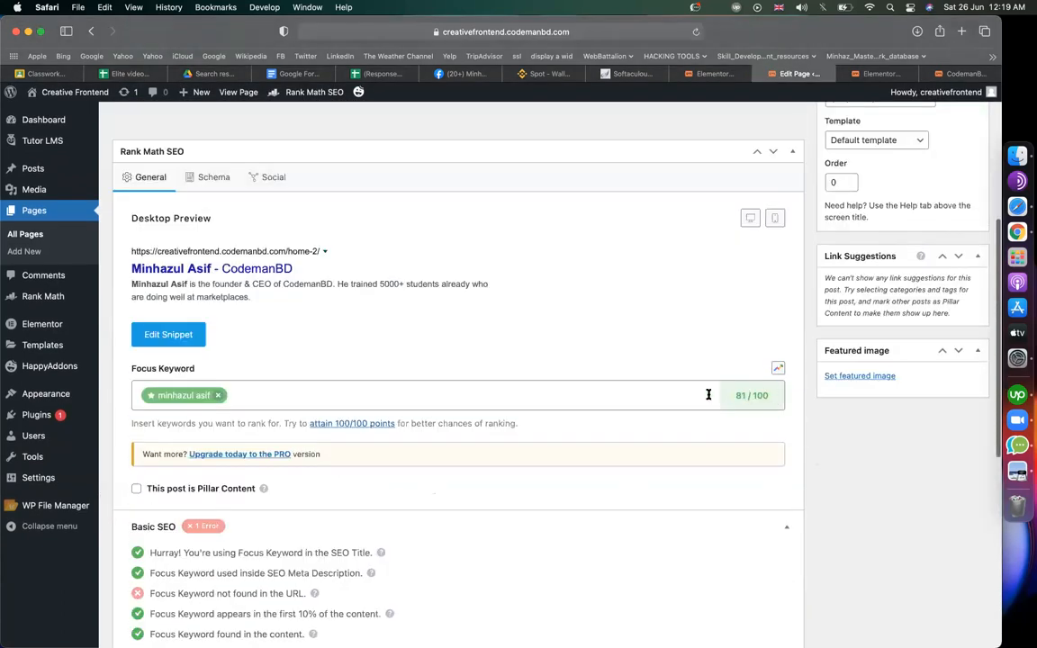
pyautogui.click(861, 376)
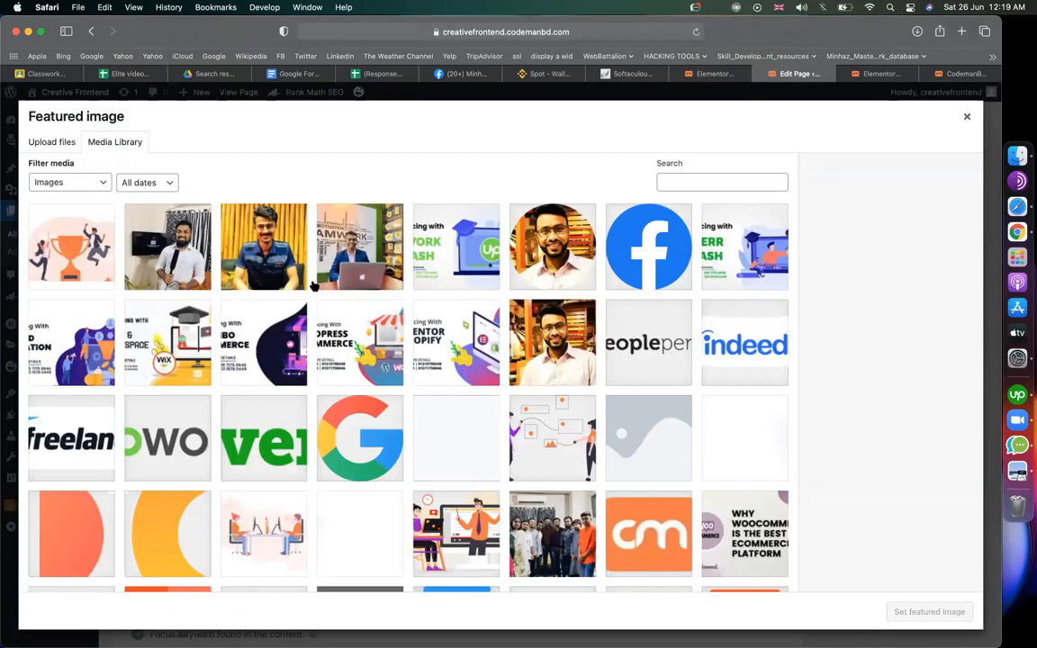
pyautogui.click(546, 260)
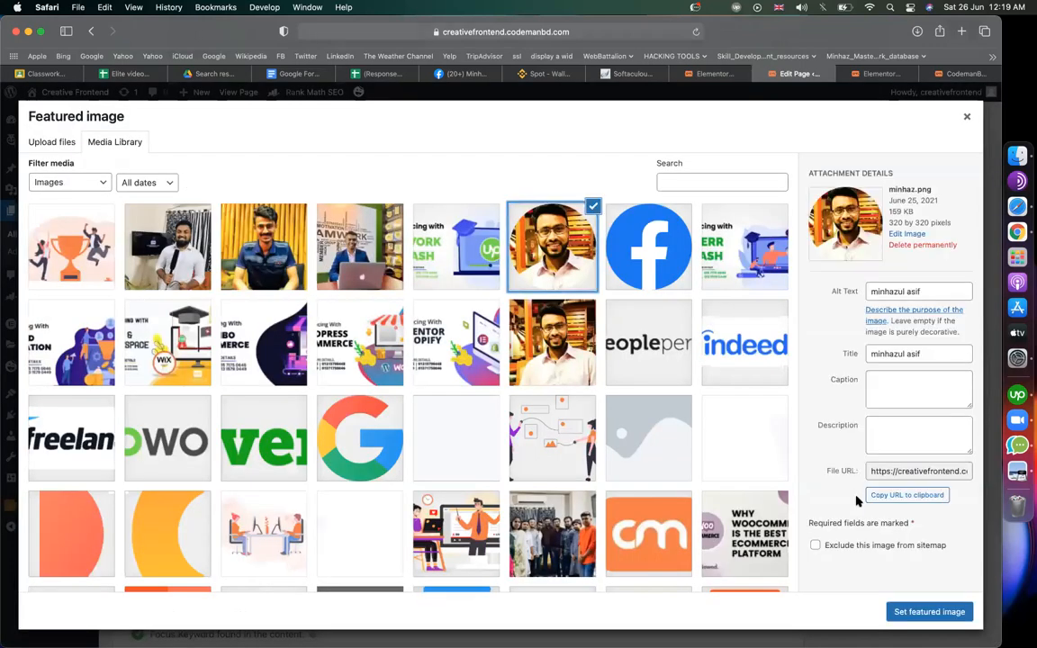
pyautogui.click(929, 613)
pyautogui.scroll(5, 871, 467)
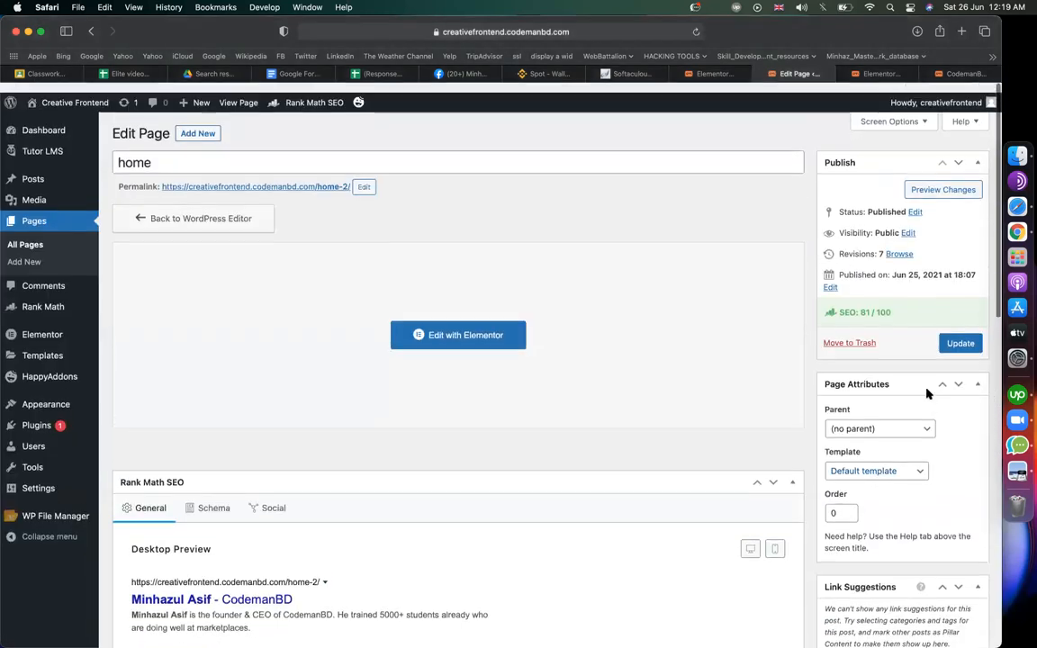
pyautogui.click(958, 332)
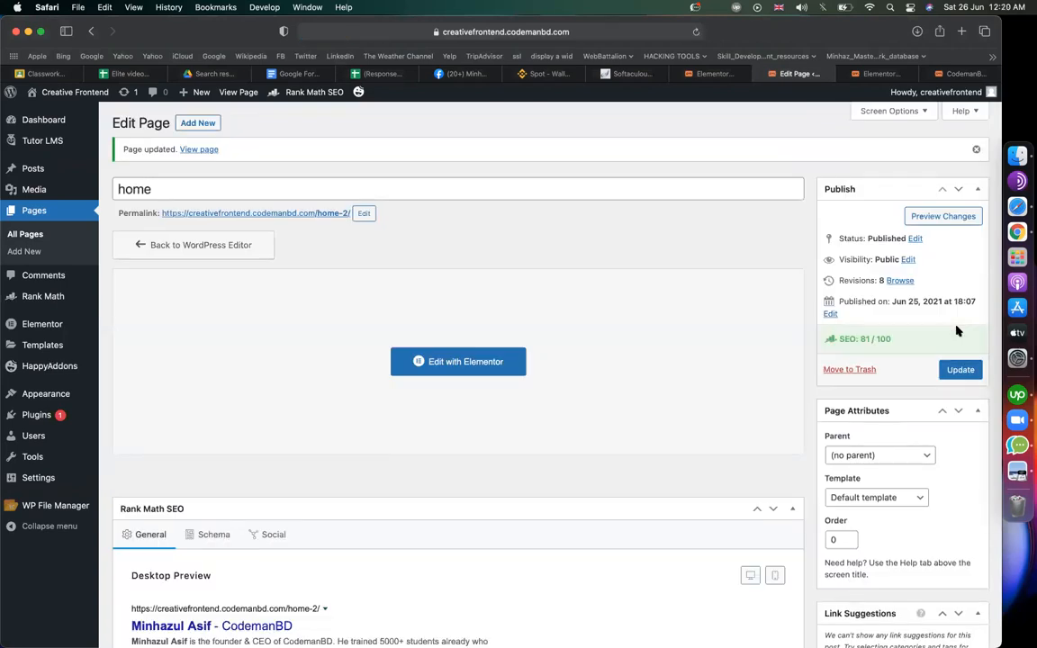
# - Examine the Rank Math score and Basic SEO checks, and compare them with the page content in the Elementor editor
pyautogui.scroll(-5, 572, 344)
pyautogui.scroll(5, 572, 345)
pyautogui.scroll(-8, 572, 345)
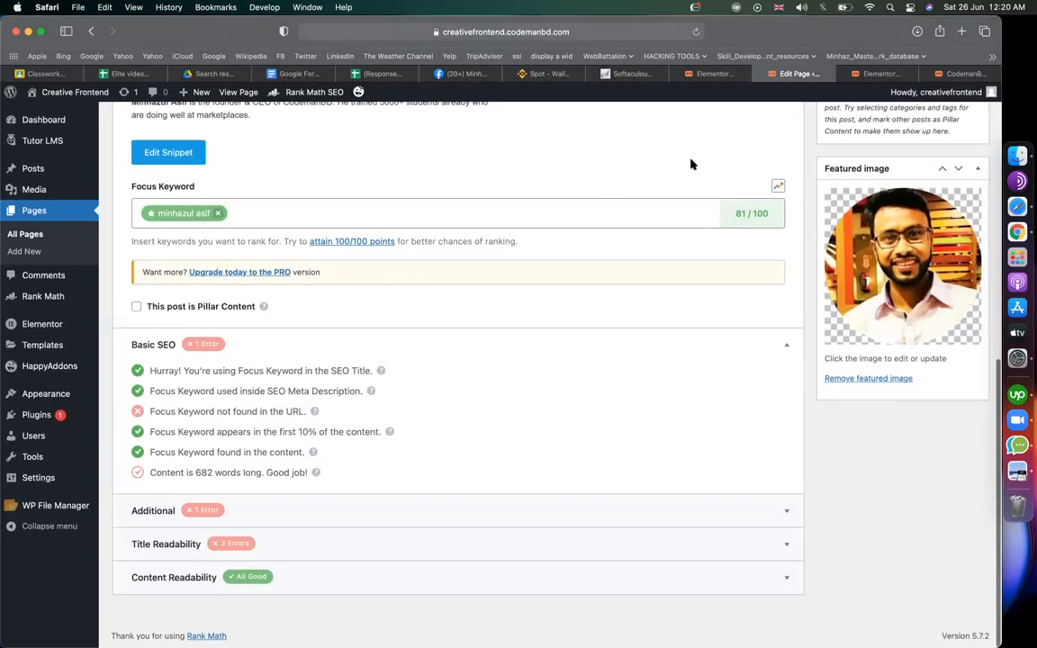
pyautogui.click(709, 73)
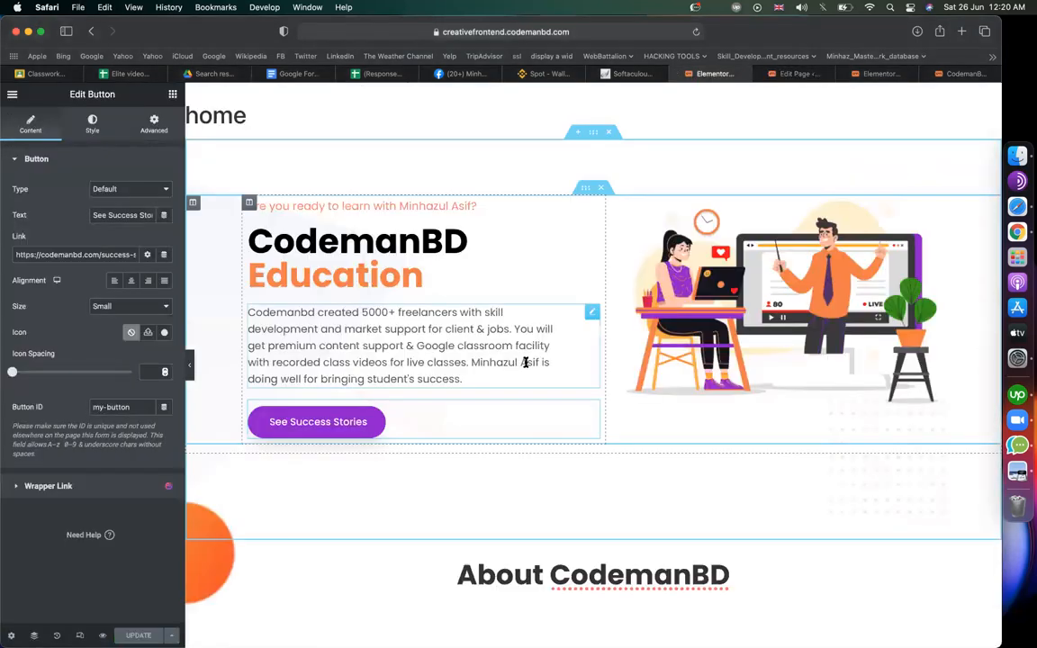
pyautogui.scroll(-15, 526, 360)
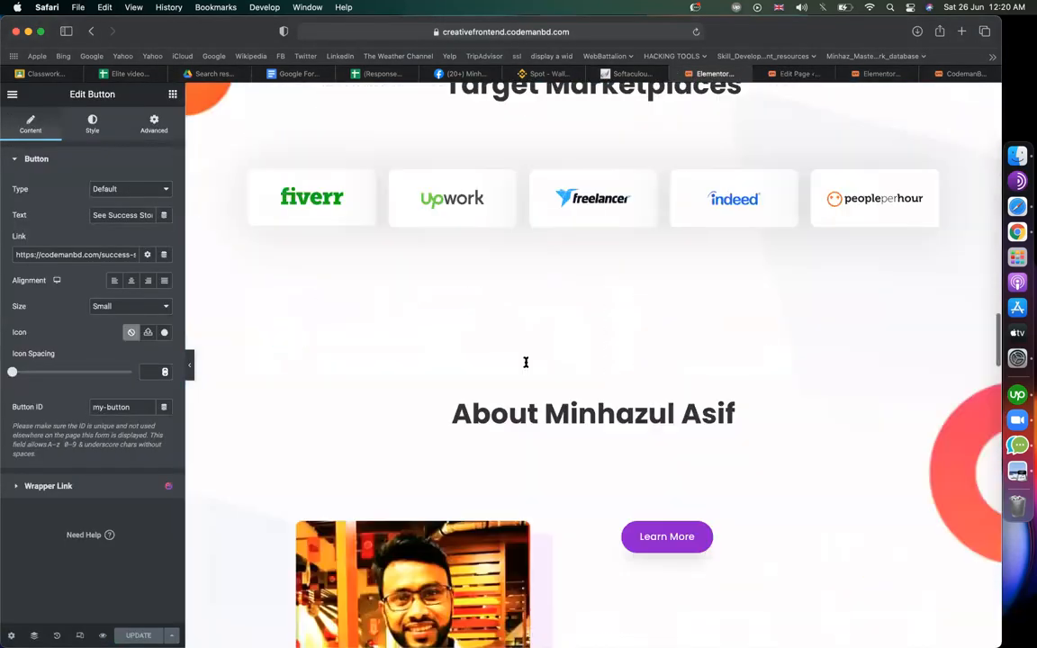
pyautogui.scroll(5, 526, 358)
pyautogui.scroll(7, 528, 352)
pyautogui.click(797, 76)
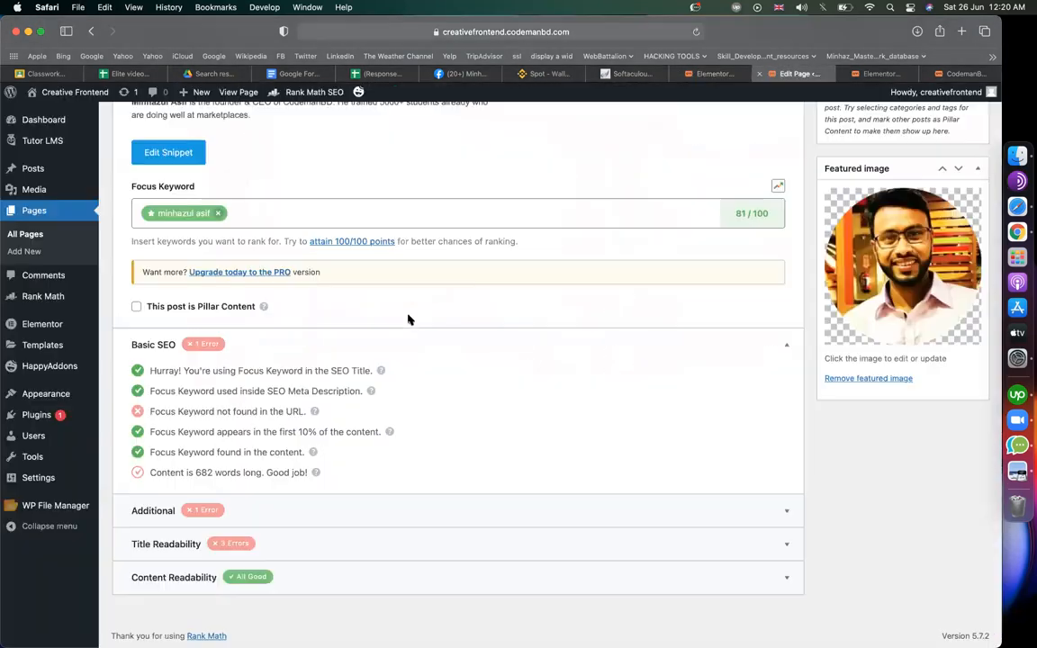
# - Add "codemanbd" as a second focus keyword in Rank Math
pyautogui.scroll(6, 408, 320)
pyautogui.scroll(-3, 315, 450)
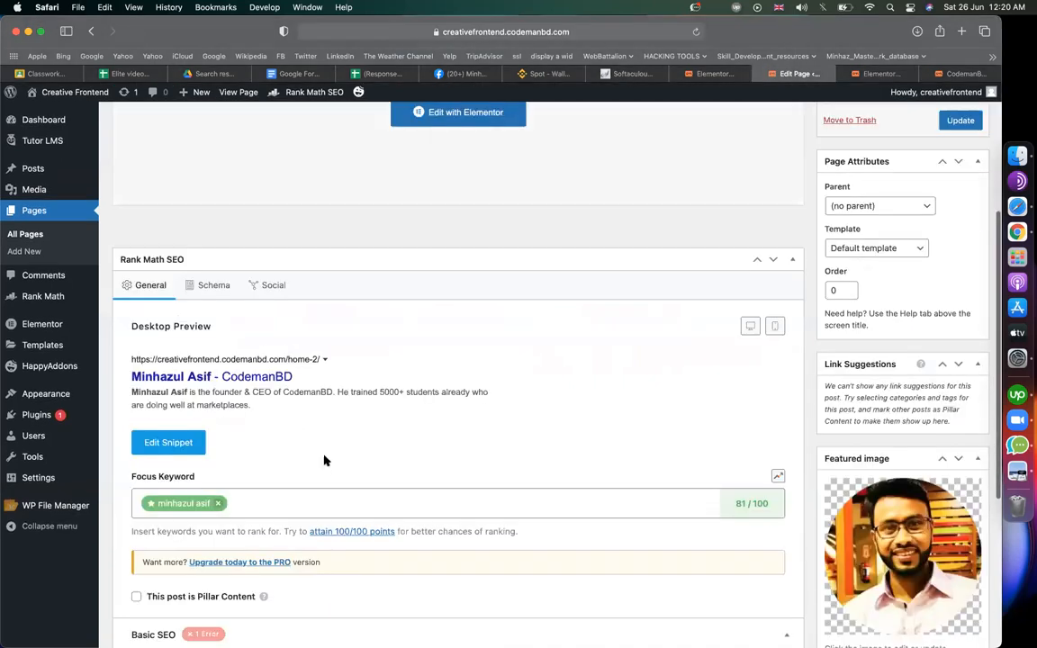
pyautogui.scroll(-3, 325, 461)
pyautogui.click(261, 310)
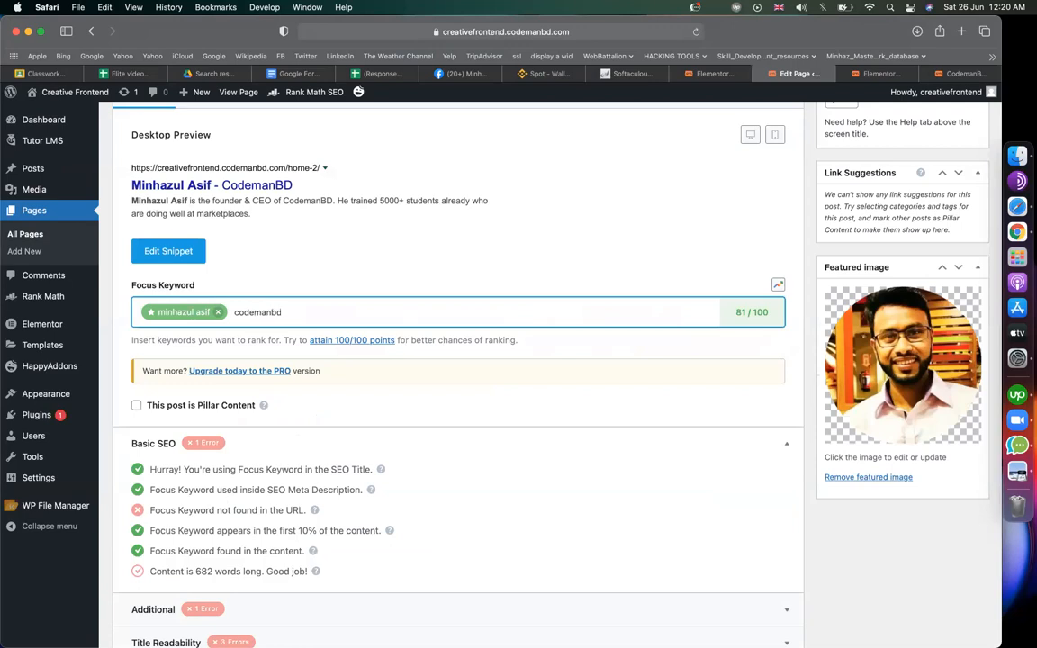
pyautogui.press('Return')
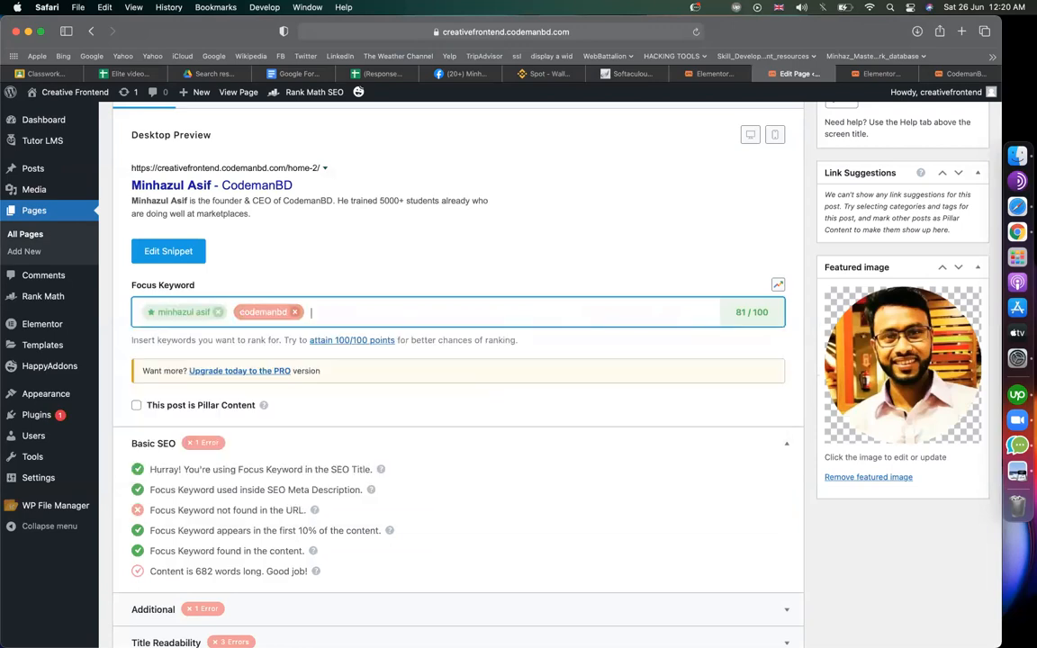
# - Compare the SEO checks of the two focus keywords and examine the keyword density of "codemanbd" under the Additional checks
pyautogui.click(286, 318)
pyautogui.scroll(-1, 439, 336)
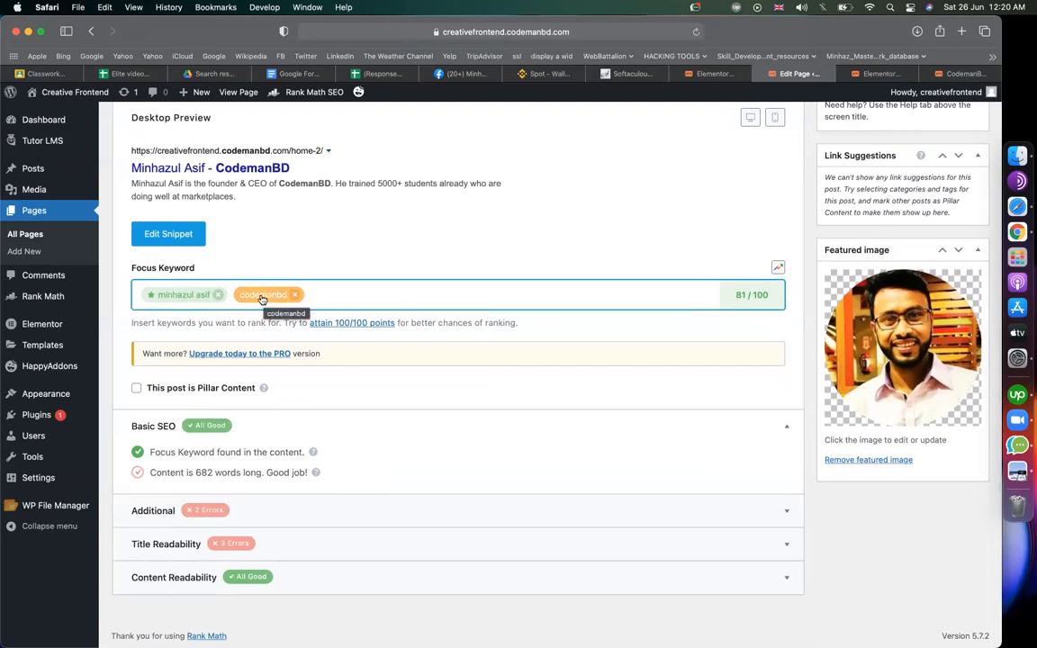
pyautogui.click(184, 296)
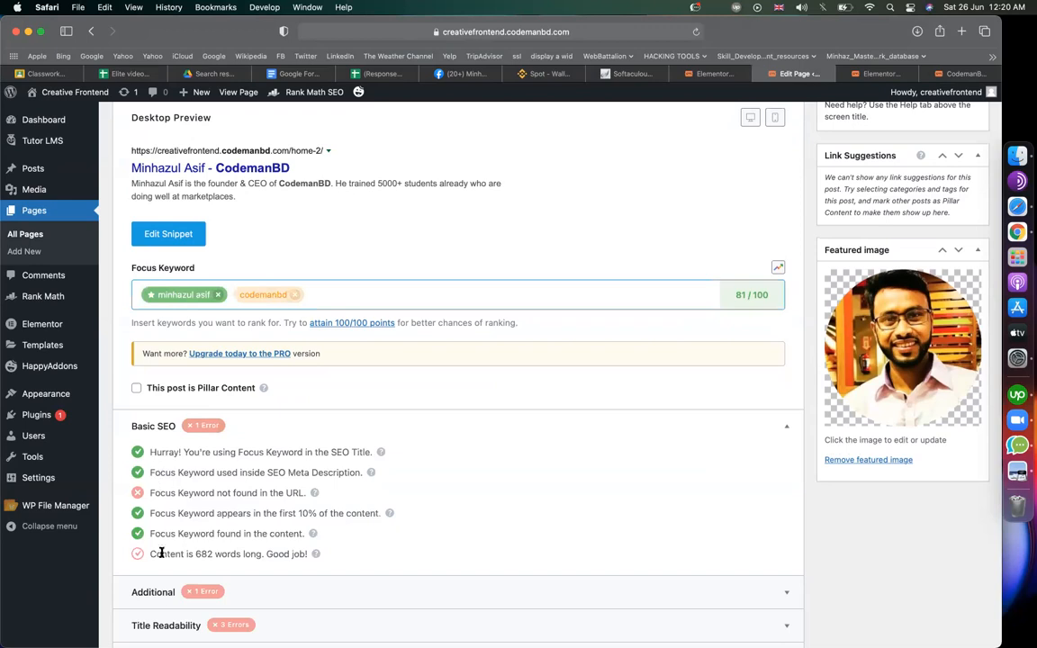
pyautogui.click(265, 296)
pyautogui.click(257, 509)
pyautogui.scroll(-3, 315, 342)
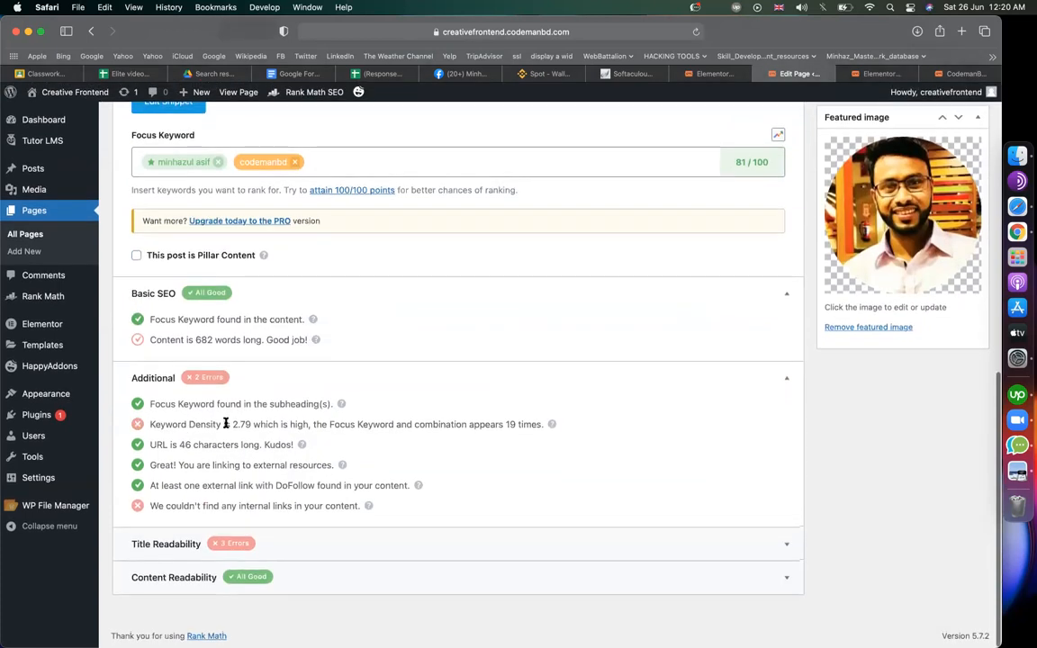
pyautogui.moveTo(232, 424); pyautogui.dragTo(267, 425)
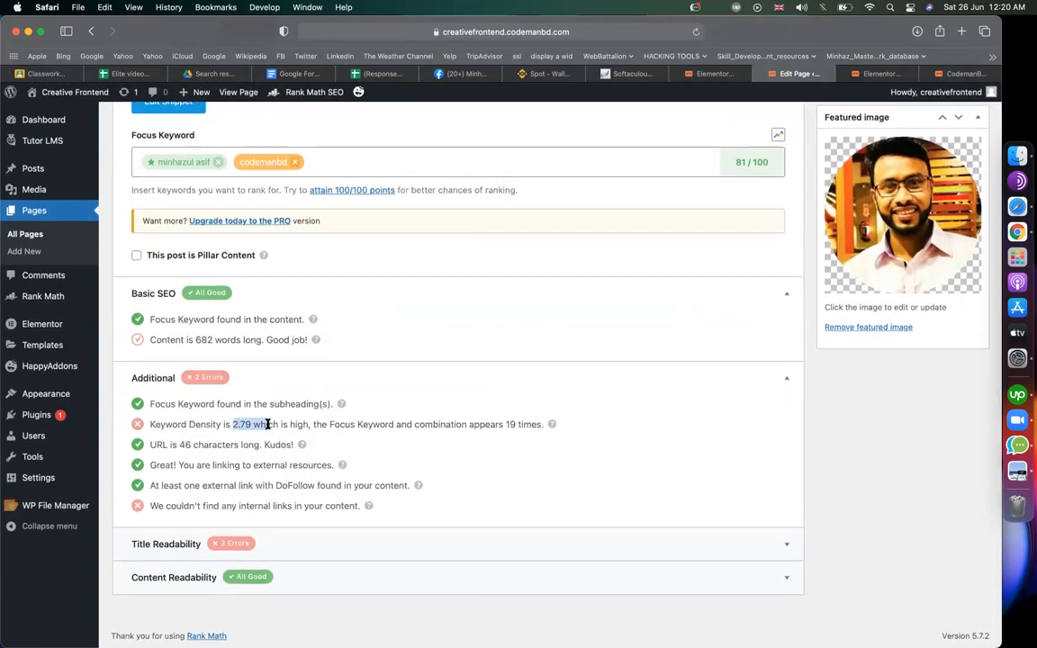
pyautogui.moveTo(252, 424); pyautogui.dragTo(251, 424)
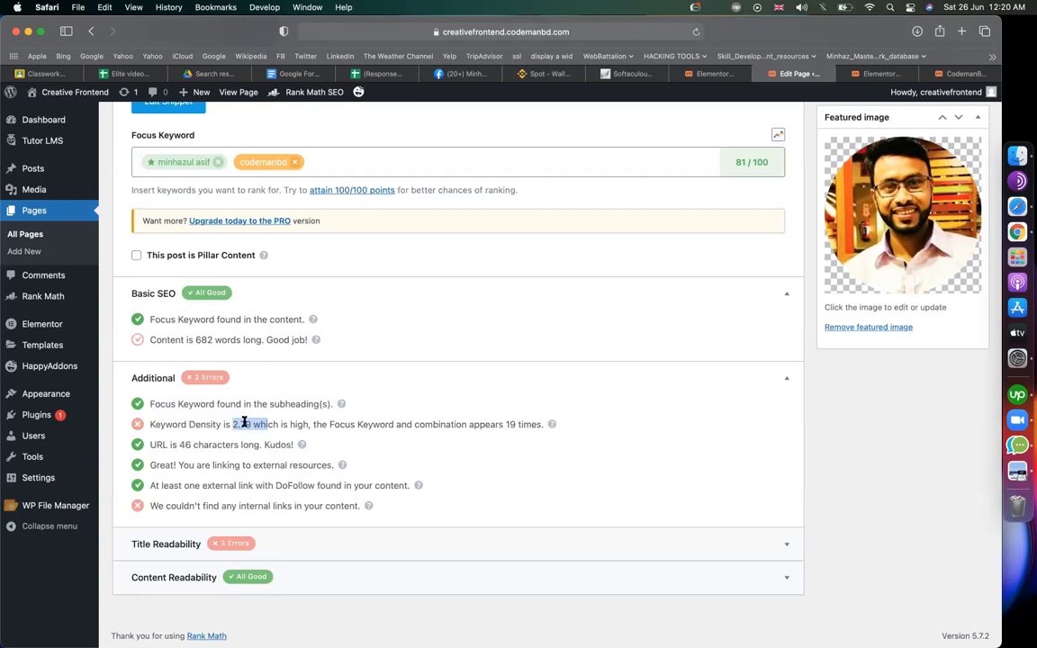
# - In the Elementor editor, replace "Codemanbd" with "We" at the start of the hero section's paragraph
pyautogui.click(712, 73)
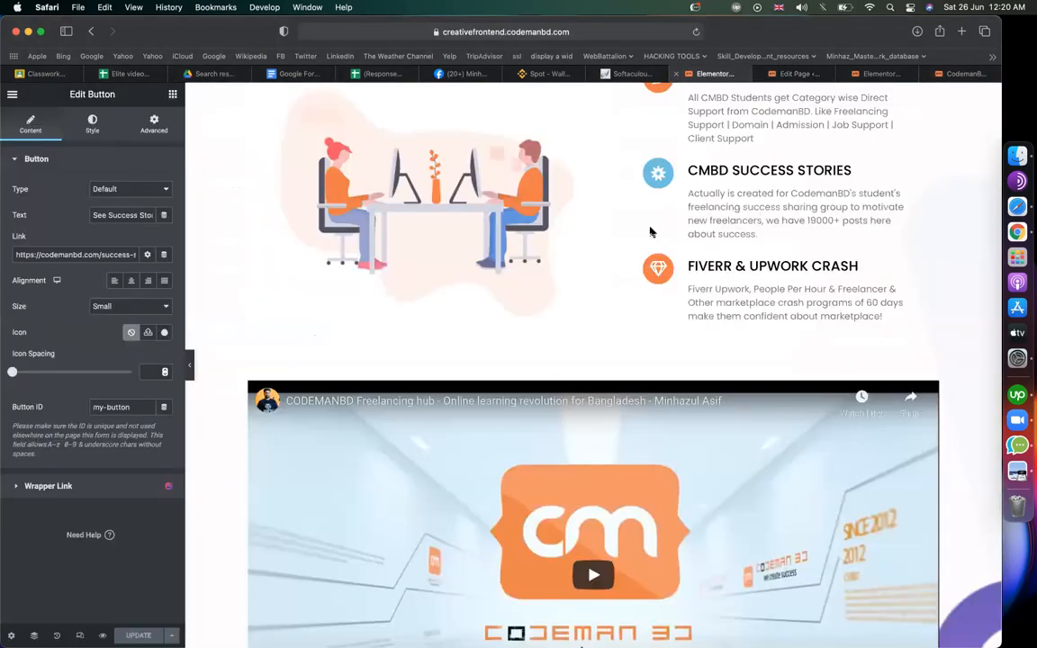
pyautogui.scroll(10, 651, 233)
pyautogui.scroll(-1, 651, 232)
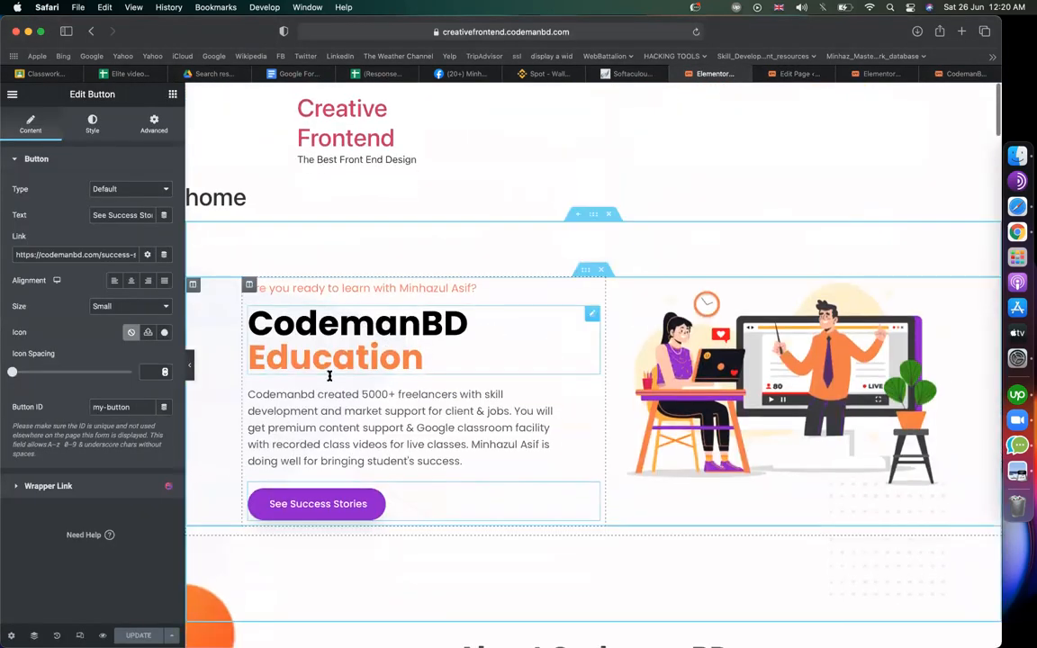
pyautogui.doubleClick(279, 393)
pyautogui.write('We')
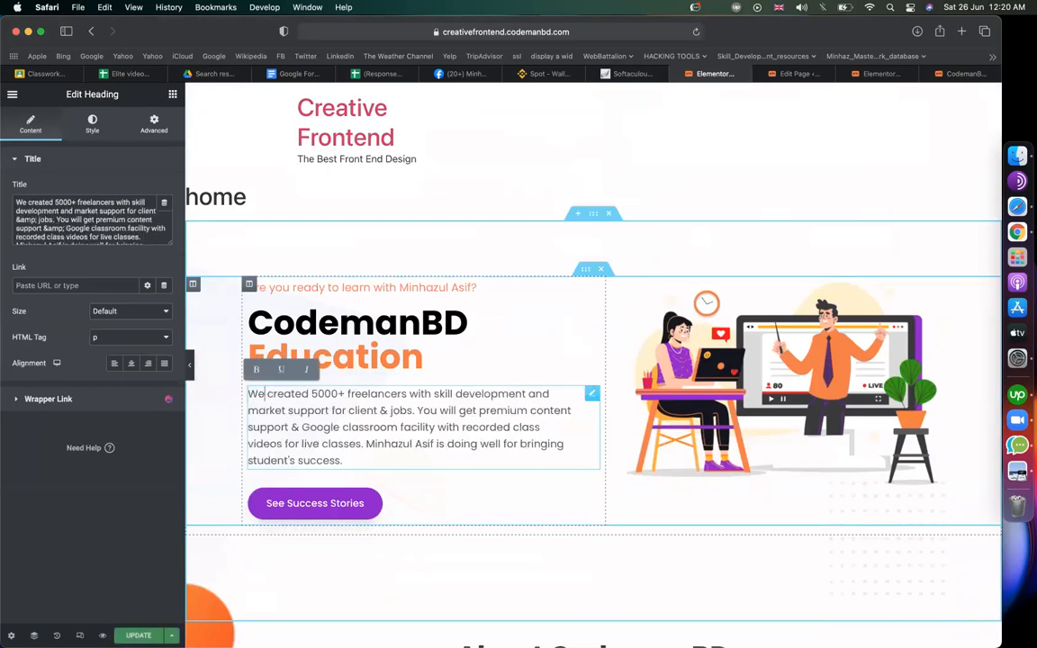
# - Replace "CodemanBD's" with "our" in the description of the CMBD SUCCESS STORIES icon box
pyautogui.scroll(-5, 586, 453)
pyautogui.scroll(-4, 725, 410)
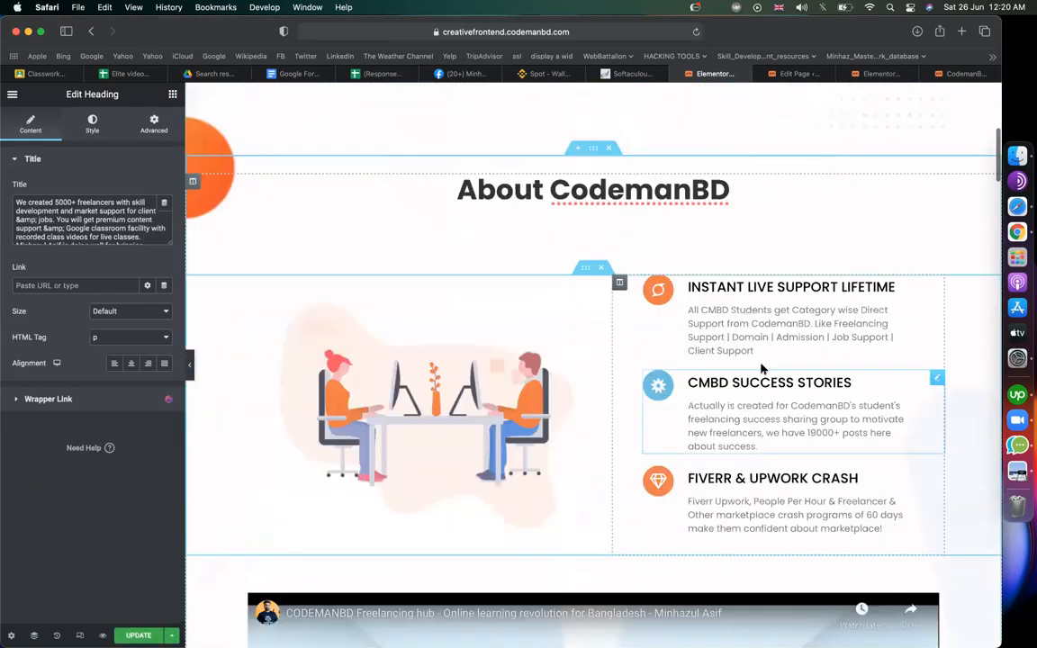
pyautogui.doubleClick(835, 406)
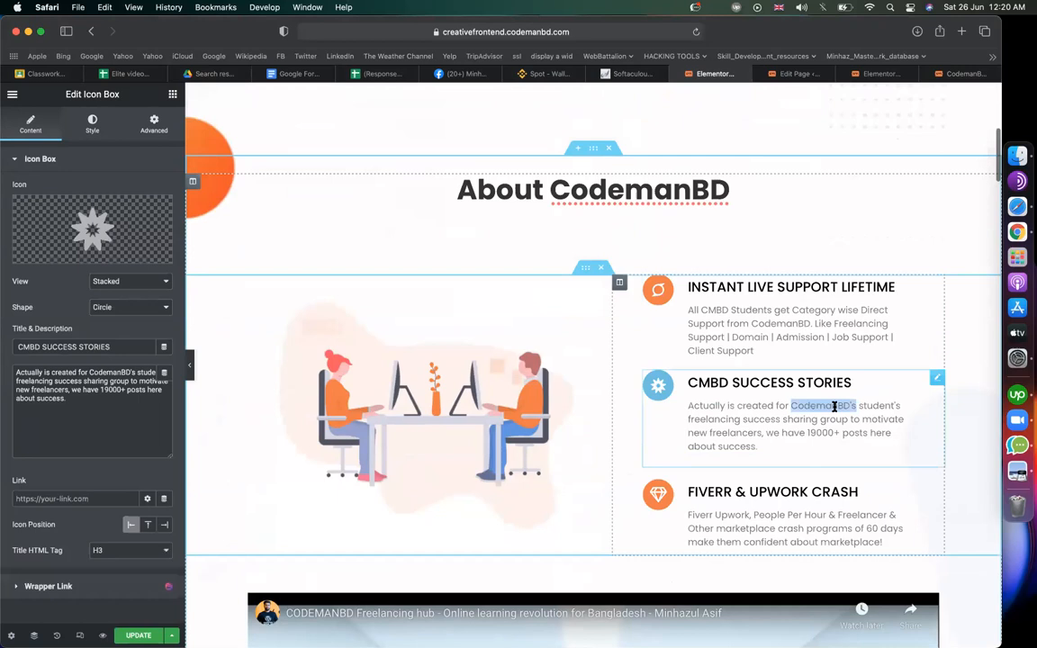
pyautogui.write('our')
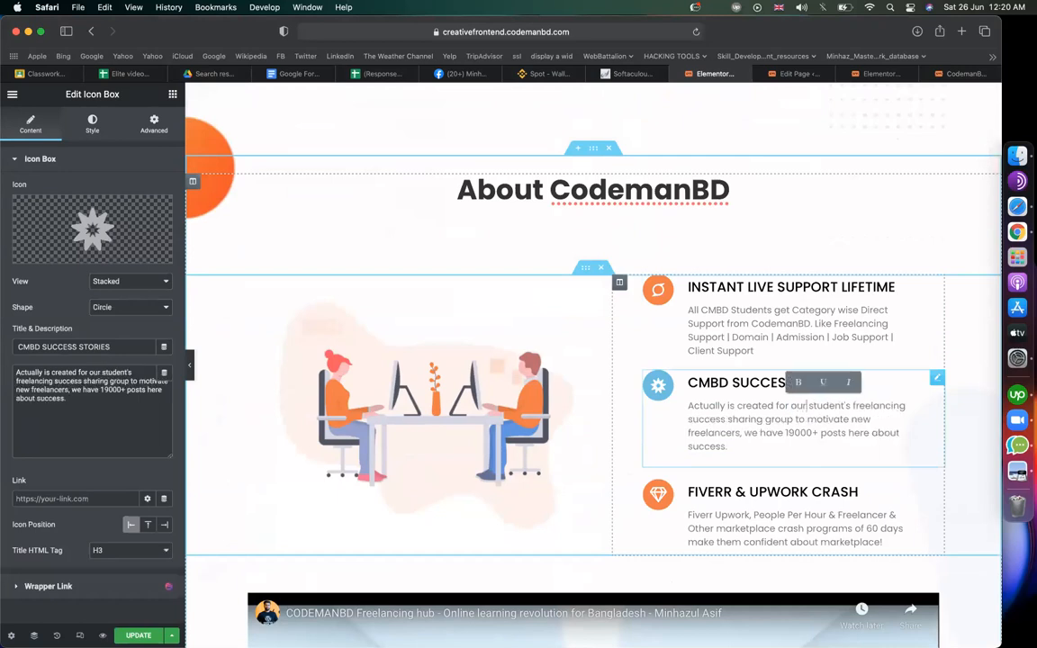
# - Review the icon box texts and the remaining sections down to "How Students get Success?" for further CodemanBD mentions
pyautogui.scroll(-2, 774, 487)
pyautogui.scroll(-8, 750, 401)
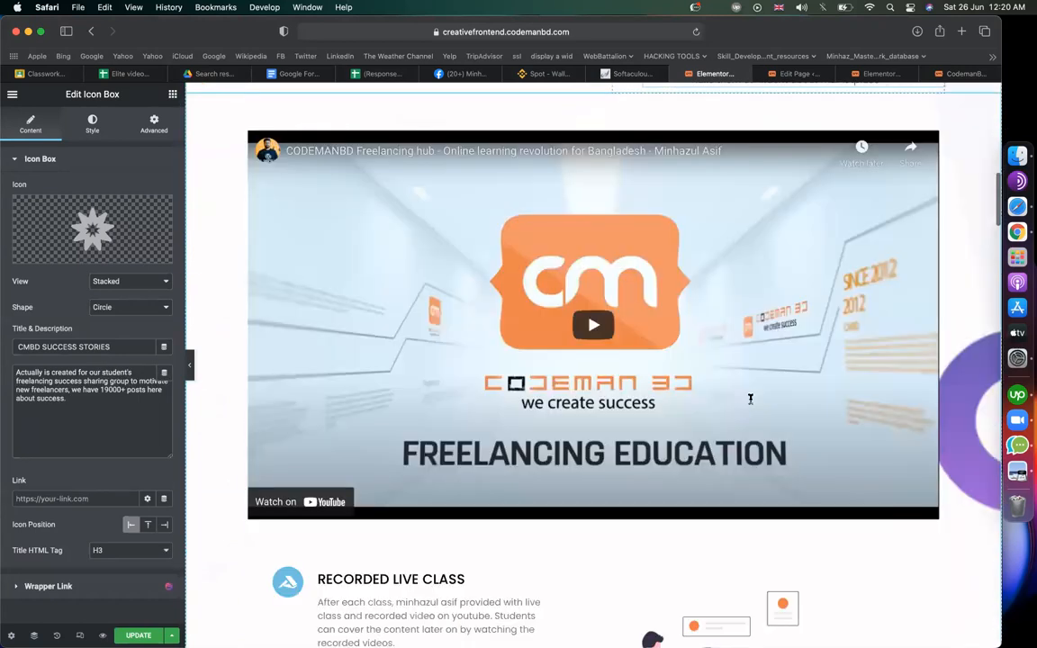
pyautogui.click(427, 488)
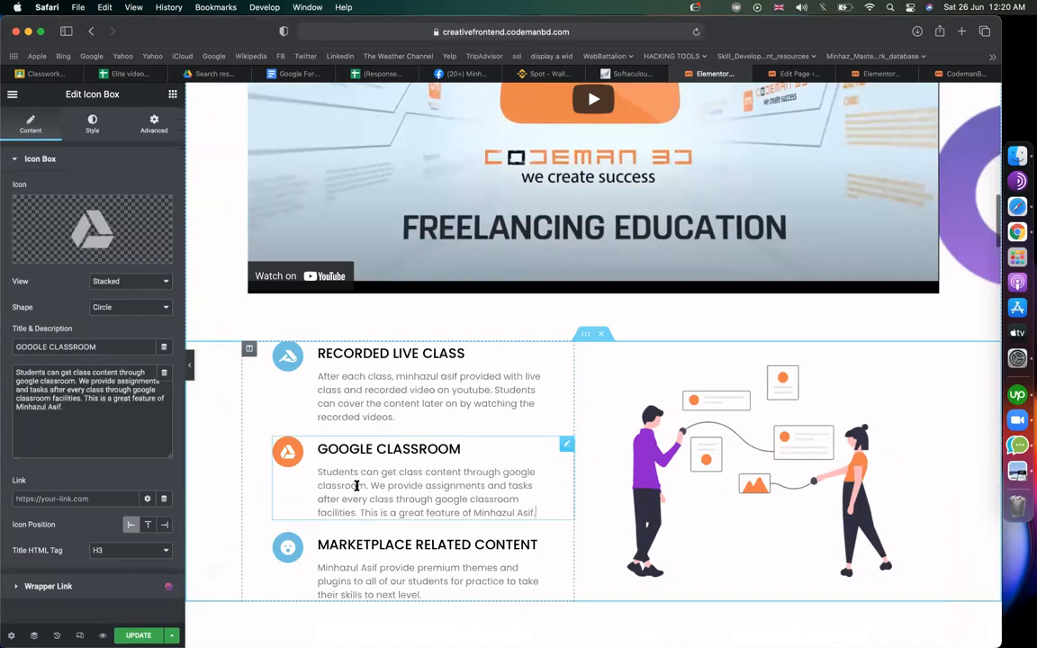
pyautogui.click(400, 403)
pyautogui.scroll(-3, 387, 504)
pyautogui.click(423, 424)
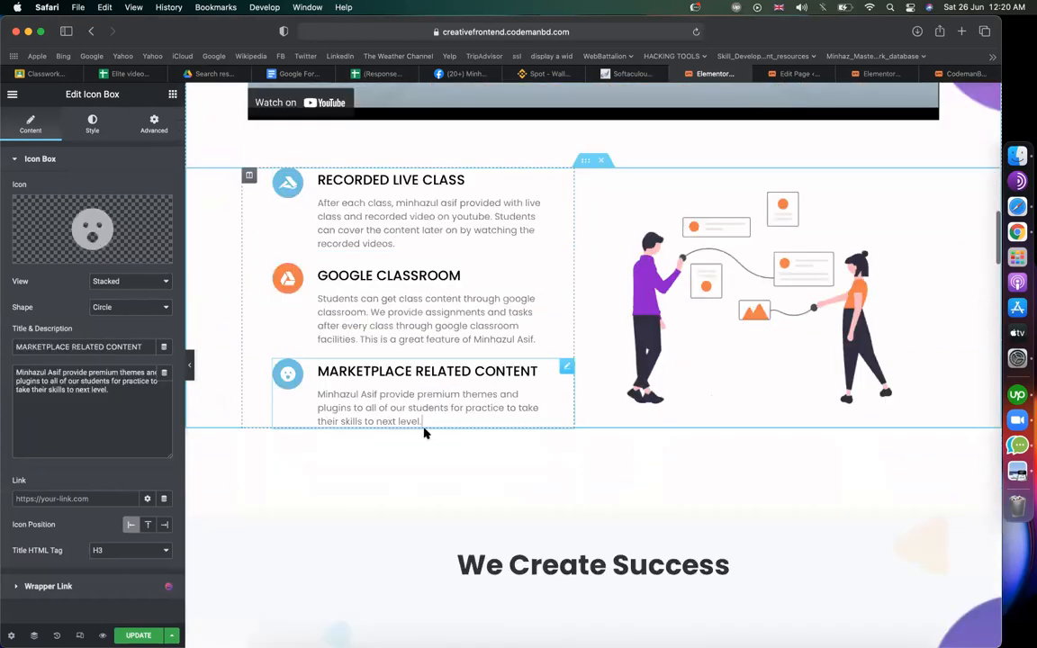
pyautogui.scroll(-4, 423, 432)
pyautogui.scroll(-6, 423, 432)
pyautogui.scroll(-7, 393, 283)
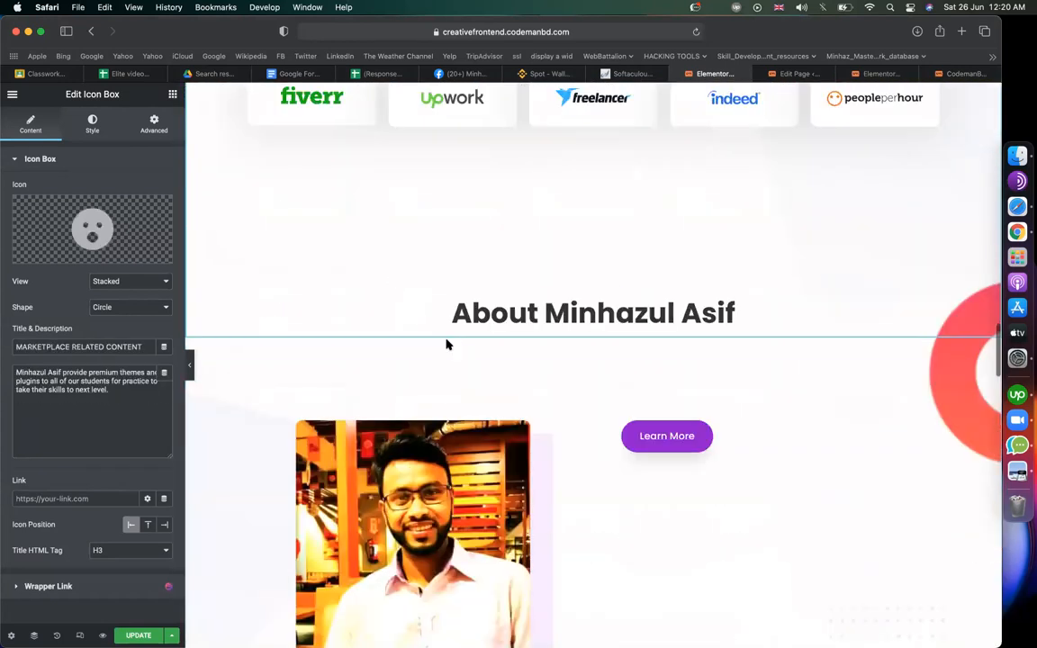
pyautogui.scroll(-4, 439, 419)
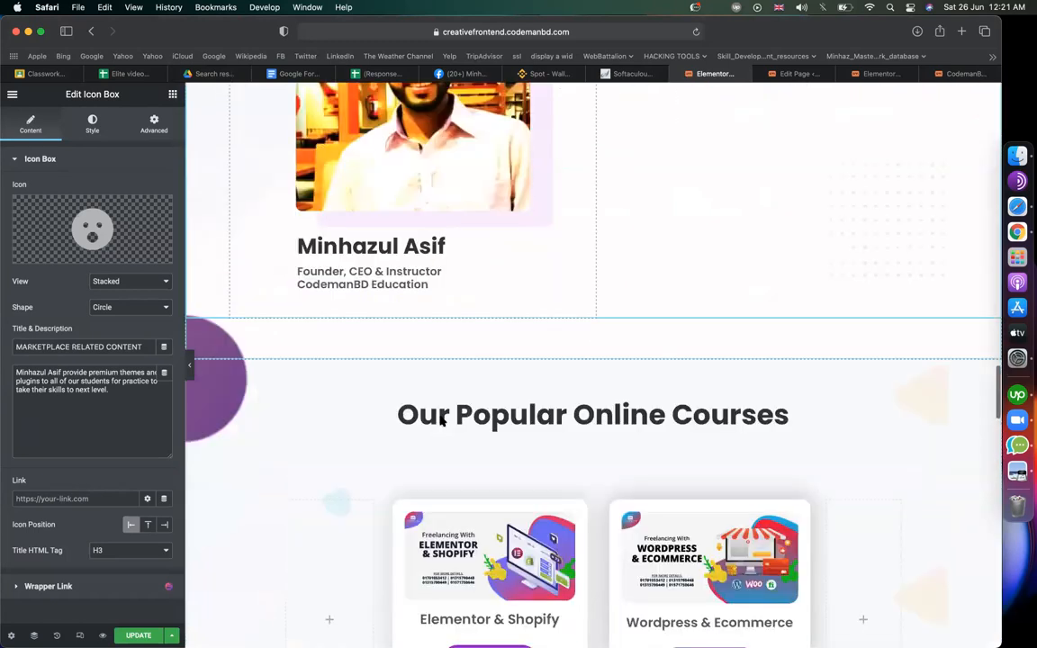
pyautogui.scroll(-10, 440, 419)
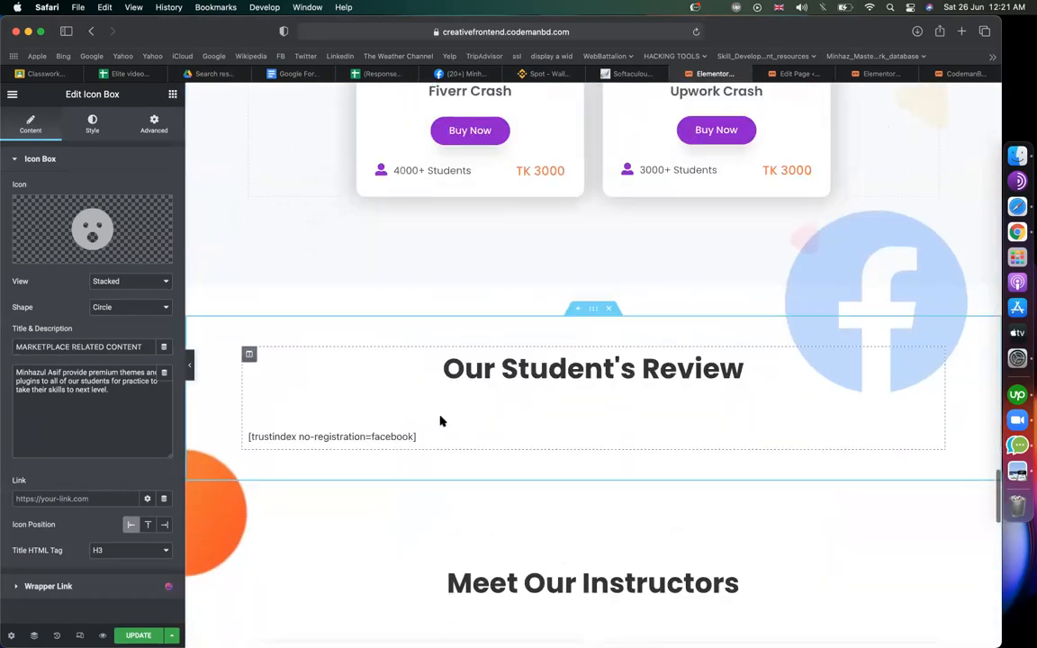
pyautogui.scroll(-8, 440, 420)
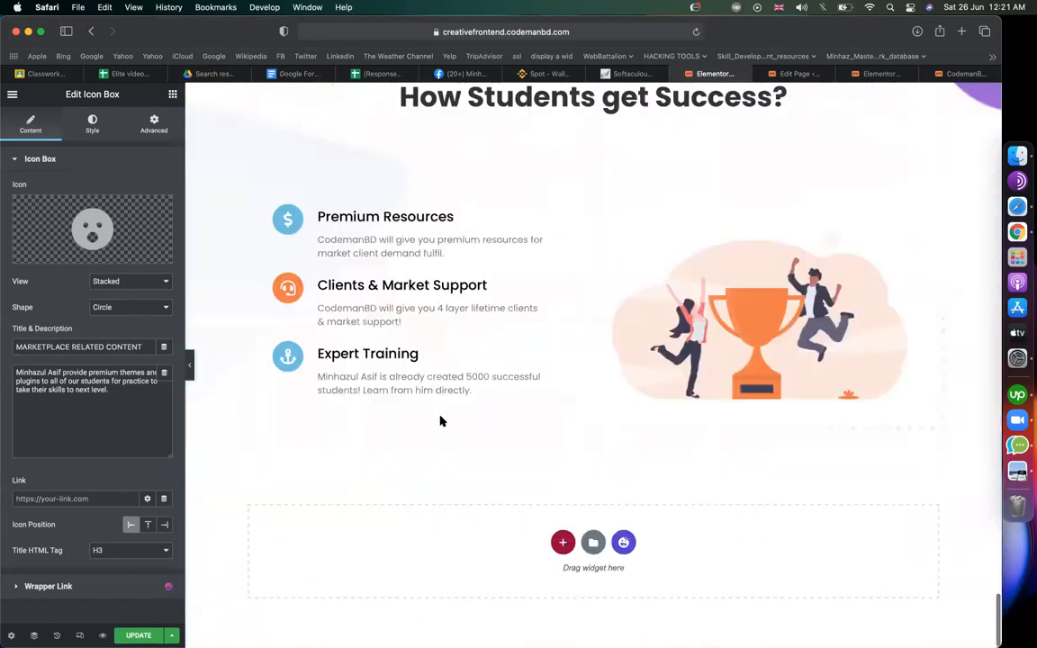
# - Remove "CodemanBD" from the Premium Resources description so the sentence starts with "Will"
pyautogui.doubleClick(335, 241)
pyautogui.press('BackSpace')
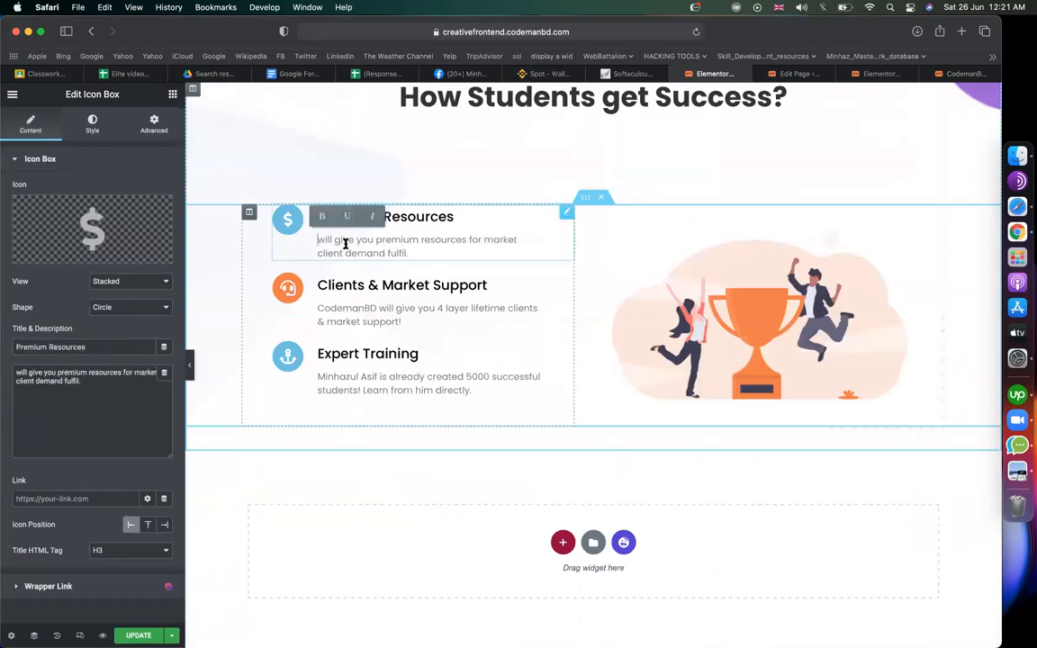
pyautogui.press('Delete')
pyautogui.write('W')
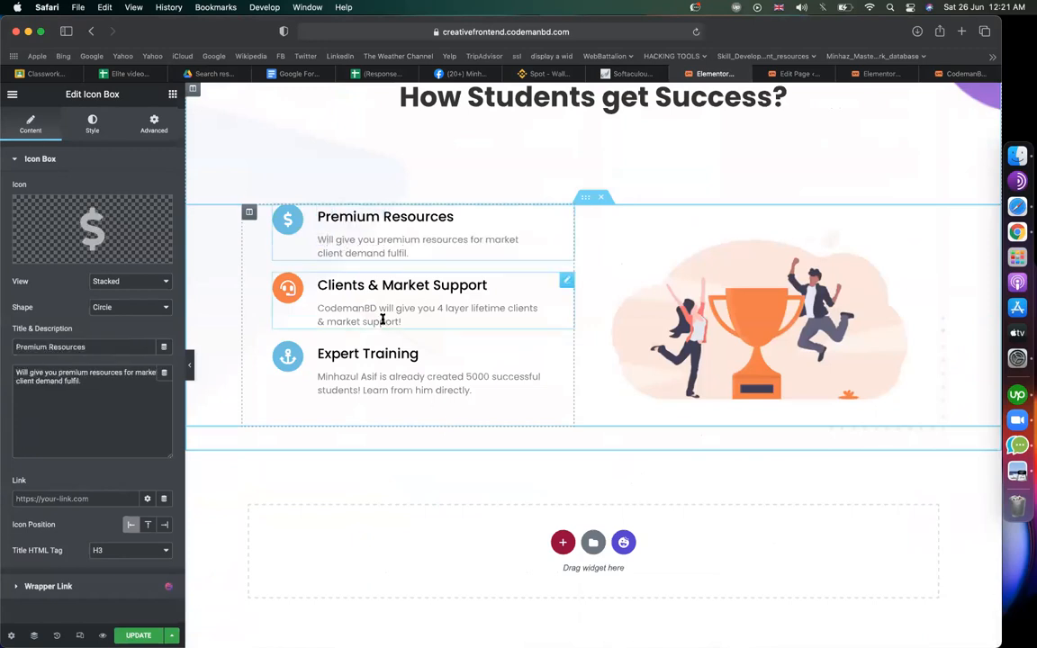
# - Replace "CodemanBD" with "We" in the Clients & Market Support description
pyautogui.doubleClick(354, 307)
pyautogui.write('We')
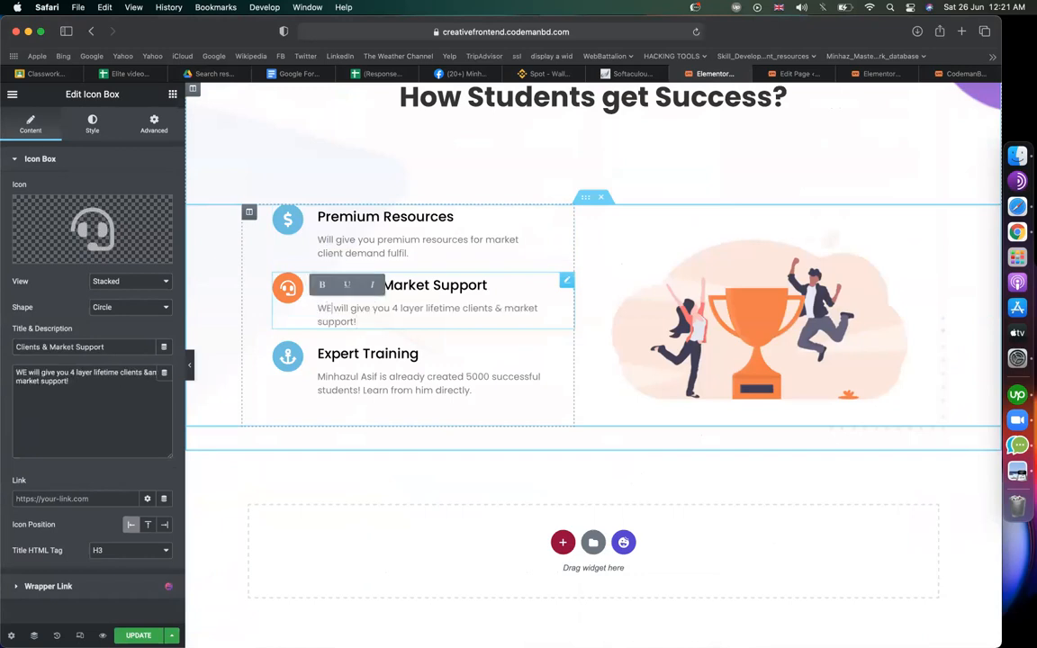
pyautogui.click(390, 372)
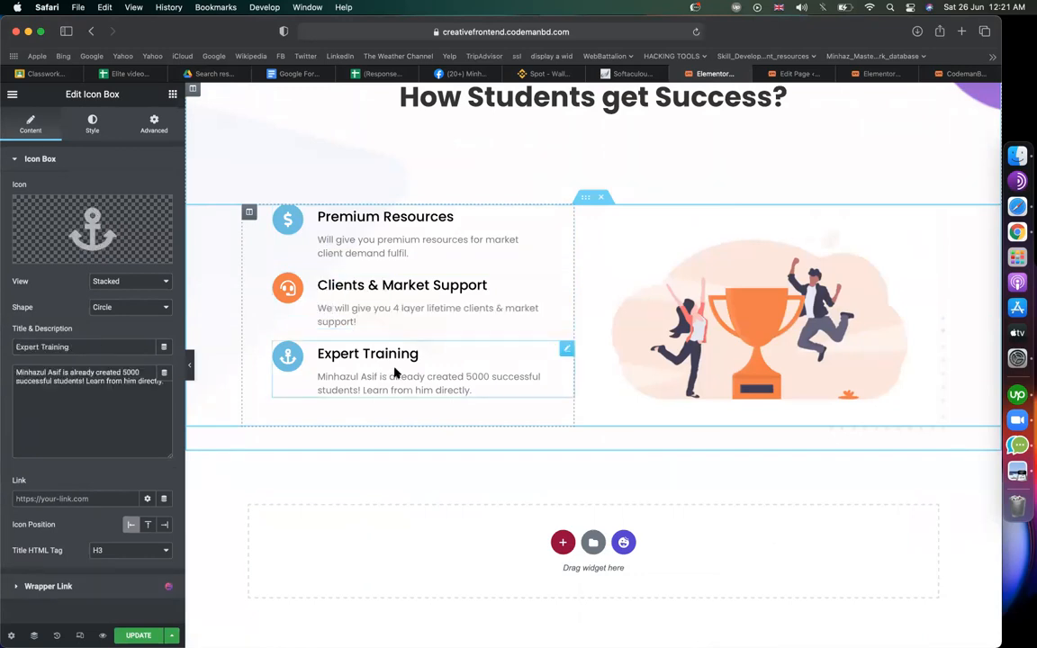
# - Save the home page changes in Elementor and reload its WordPress edit page
pyautogui.click(376, 313)
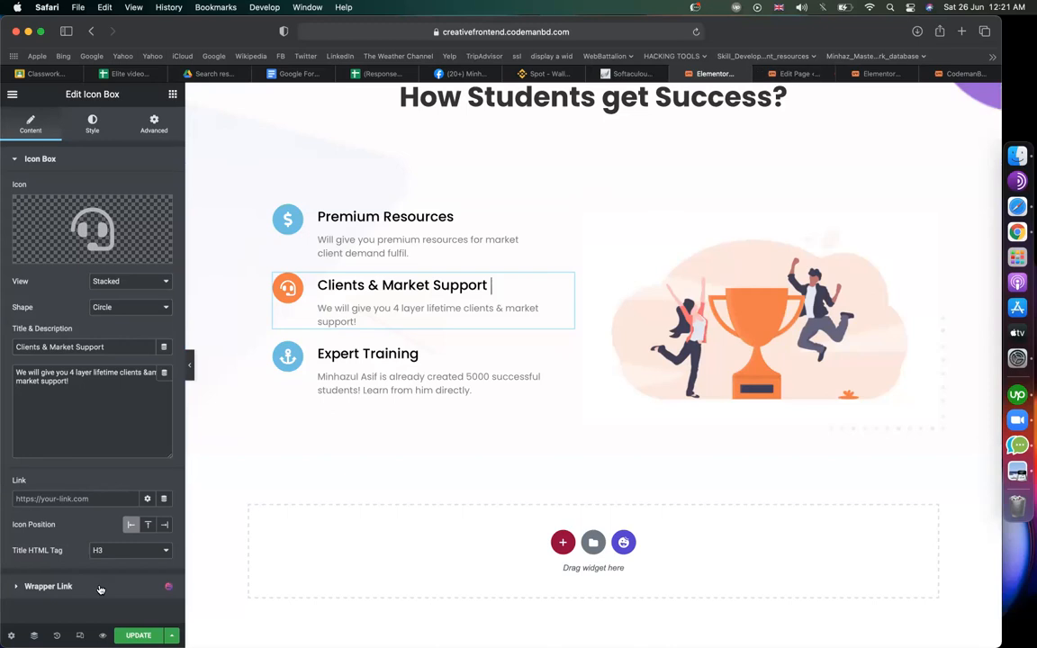
pyautogui.click(139, 636)
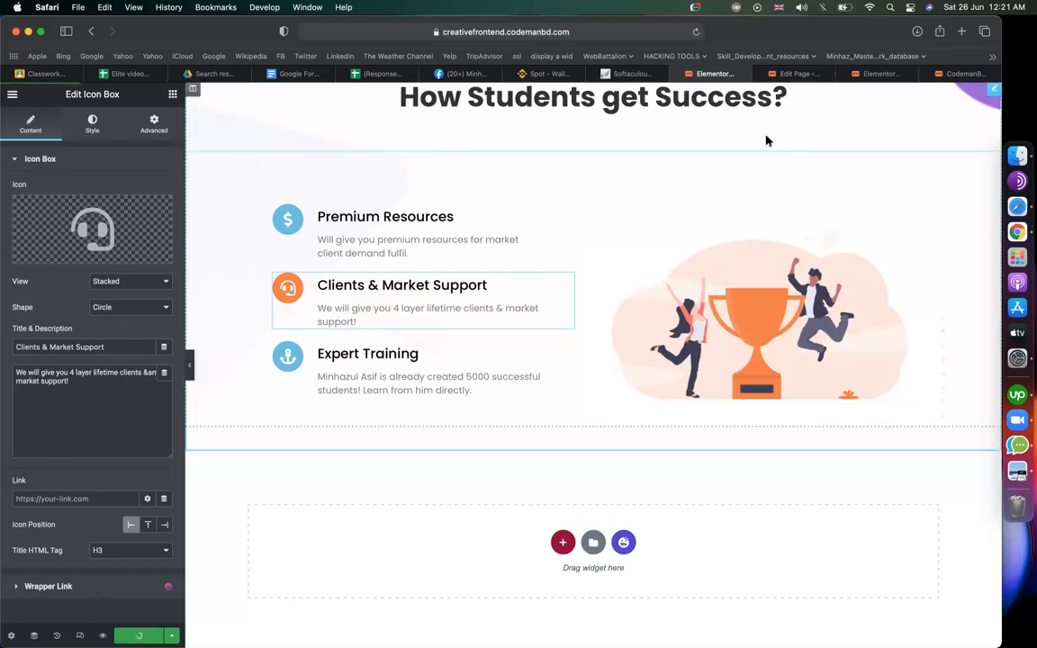
pyautogui.click(793, 73)
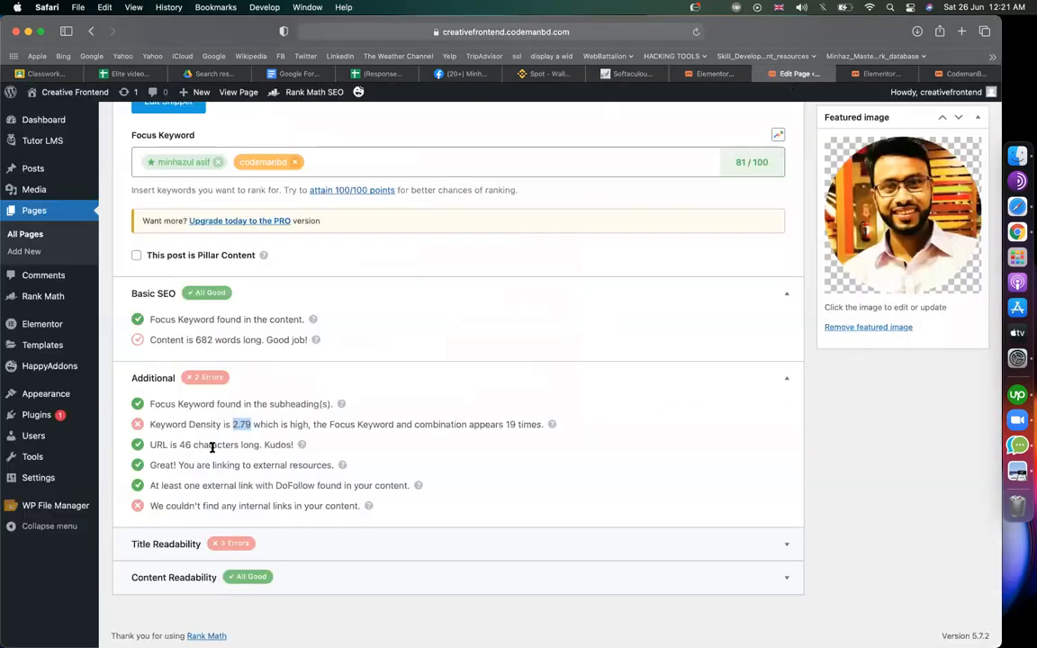
pyautogui.click(696, 33)
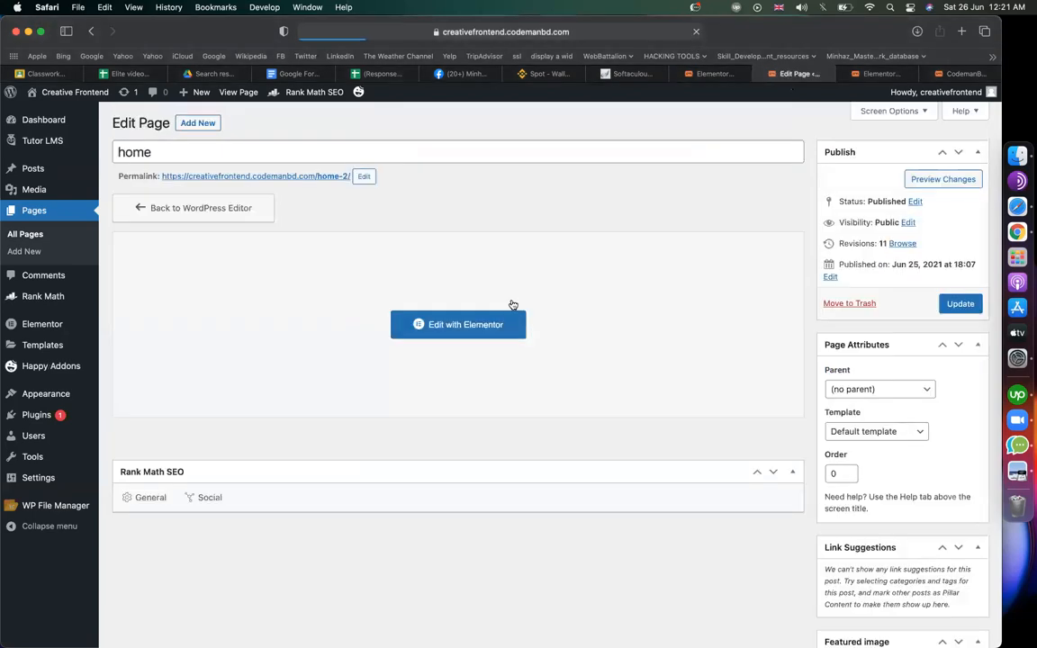
# - Enter "codemanbd" as a second focus keyword and examine its keyword density and internal link checks in the Additional SEO results
pyautogui.scroll(-3, 483, 424)
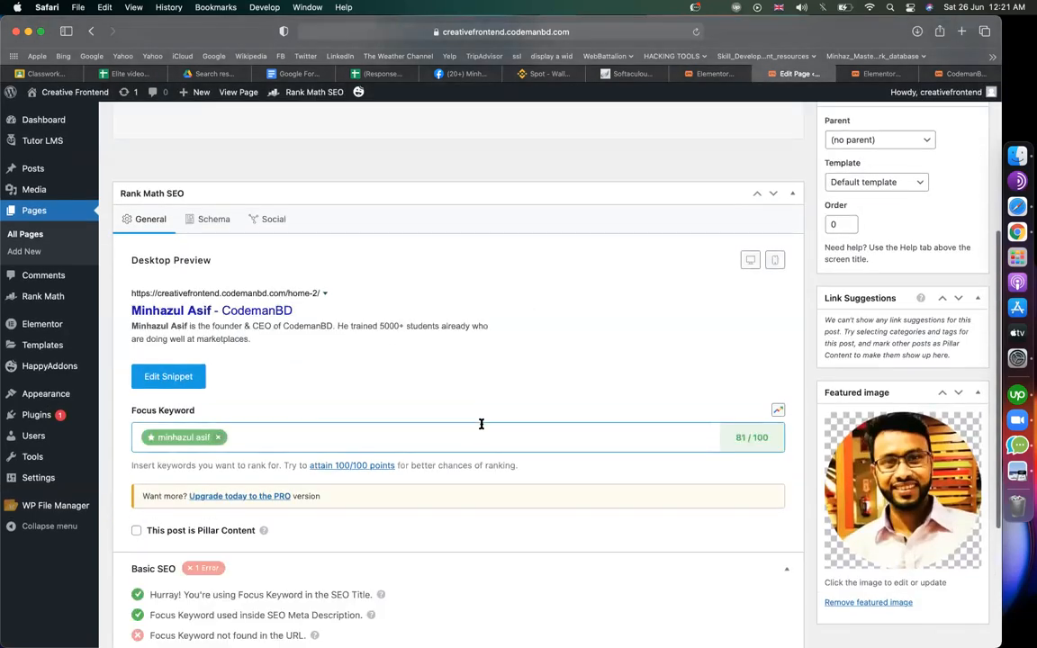
pyautogui.scroll(-3, 481, 424)
pyautogui.click(320, 251)
pyautogui.write('codemanbd')
pyautogui.press('Return')
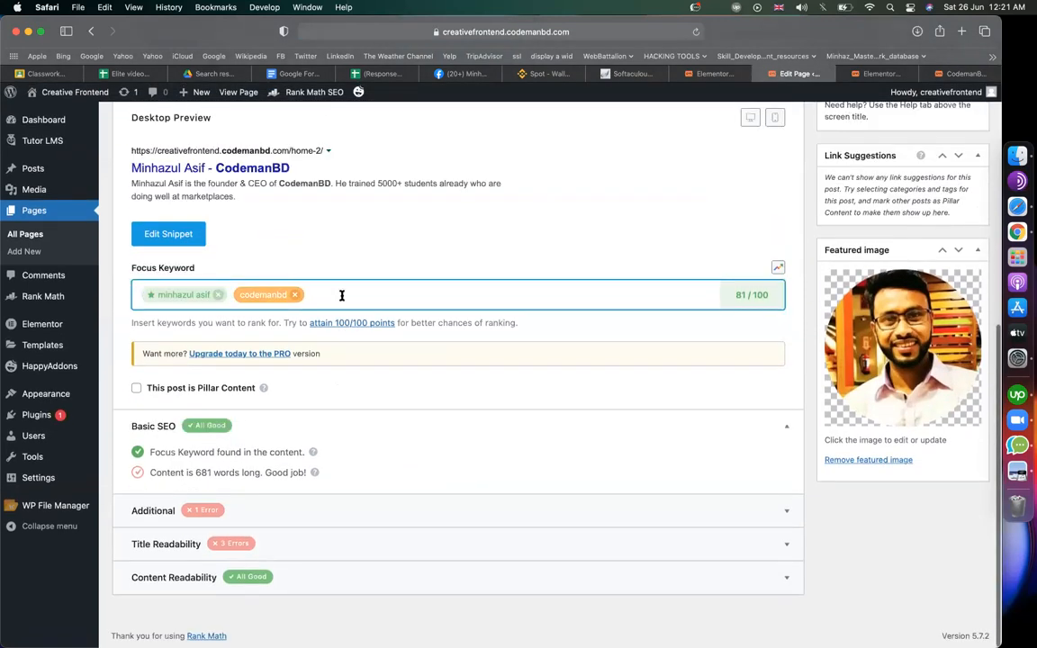
pyautogui.click(371, 511)
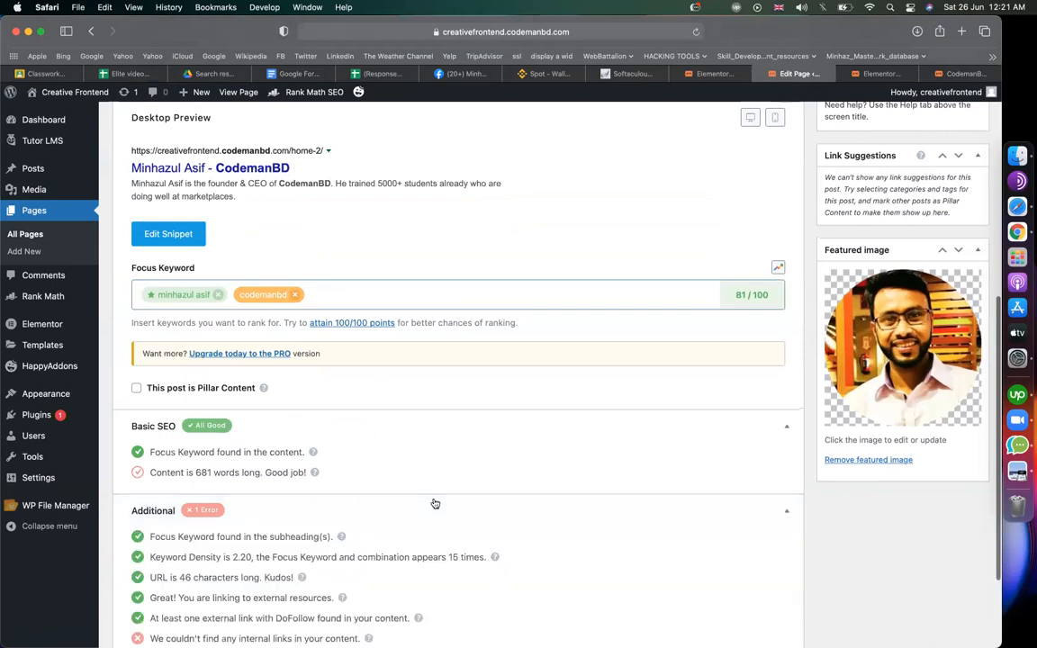
pyautogui.scroll(-3, 238, 428)
pyautogui.moveTo(232, 424); pyautogui.dragTo(249, 424)
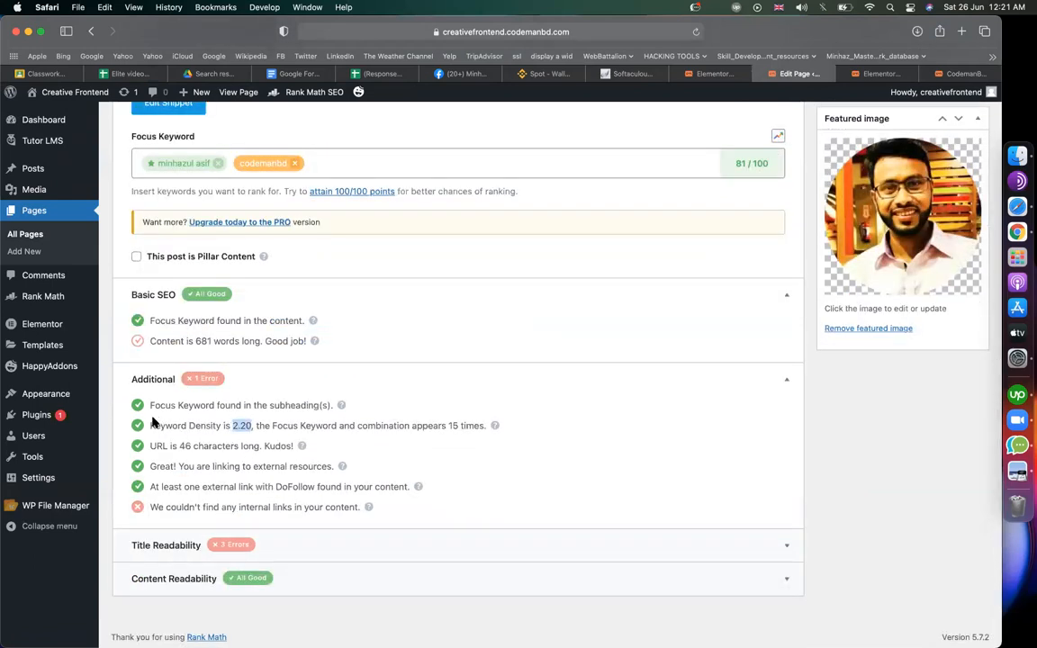
pyautogui.moveTo(167, 511); pyautogui.dragTo(251, 511)
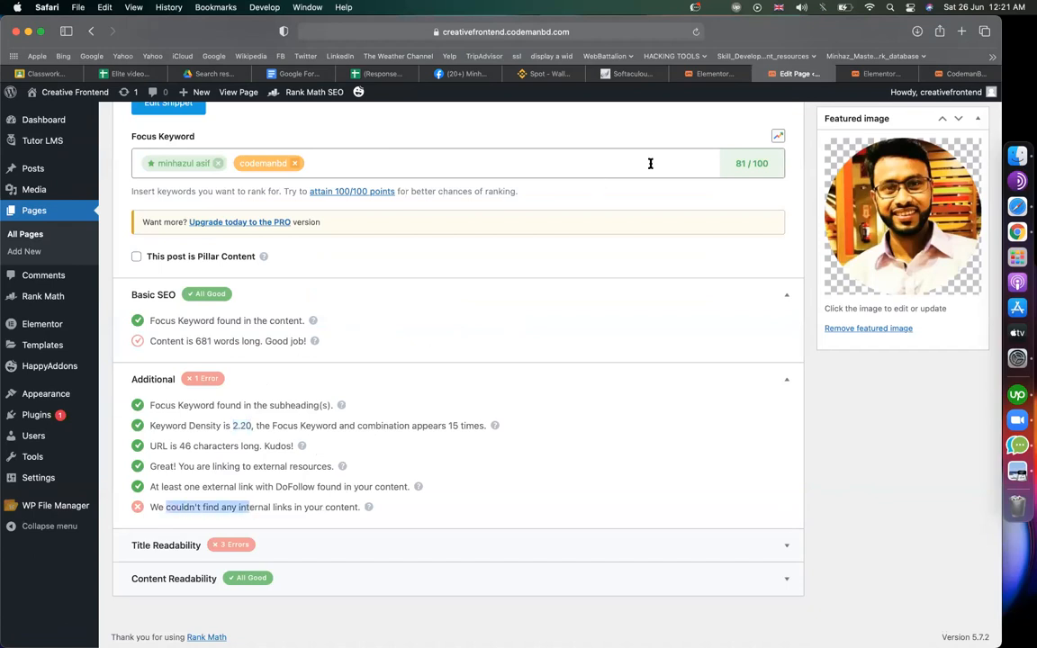
# - Return to the Elementor editor and append "S" to the Expert Training icon box description
pyautogui.click(713, 75)
pyautogui.scroll(1, 459, 397)
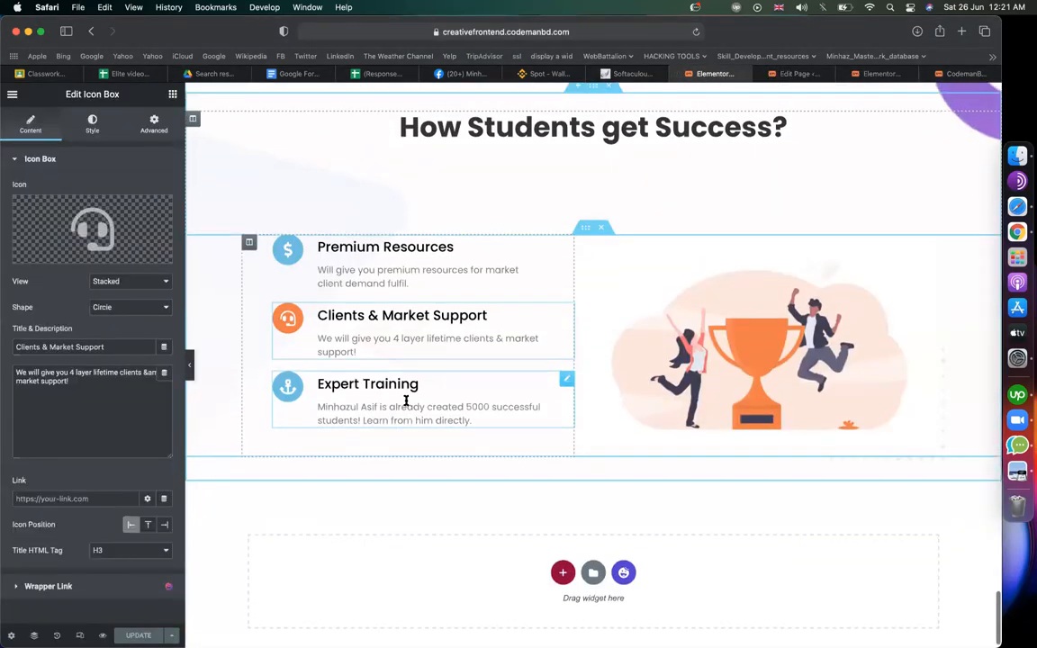
pyautogui.click(481, 422)
pyautogui.write('S')
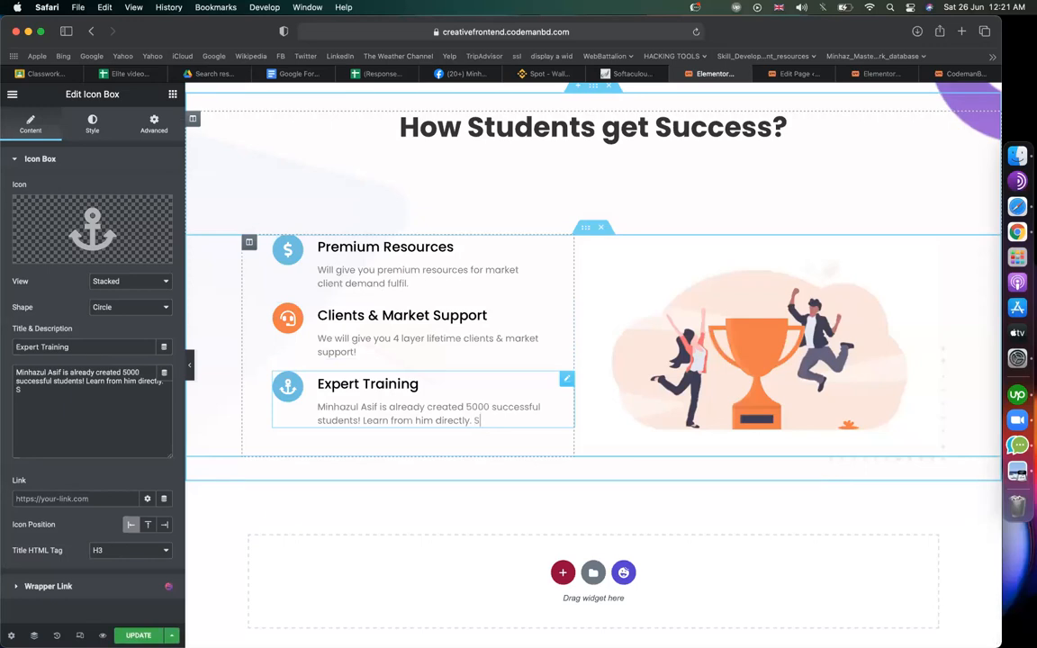
pyautogui.click(529, 32)
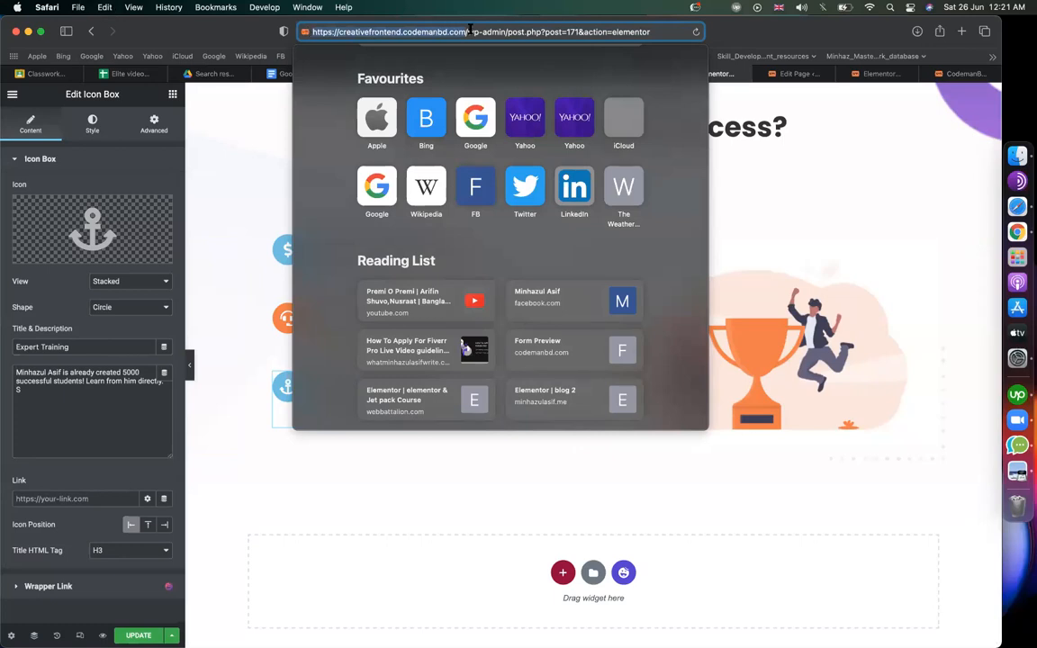
pyautogui.doubleClick(372, 31)
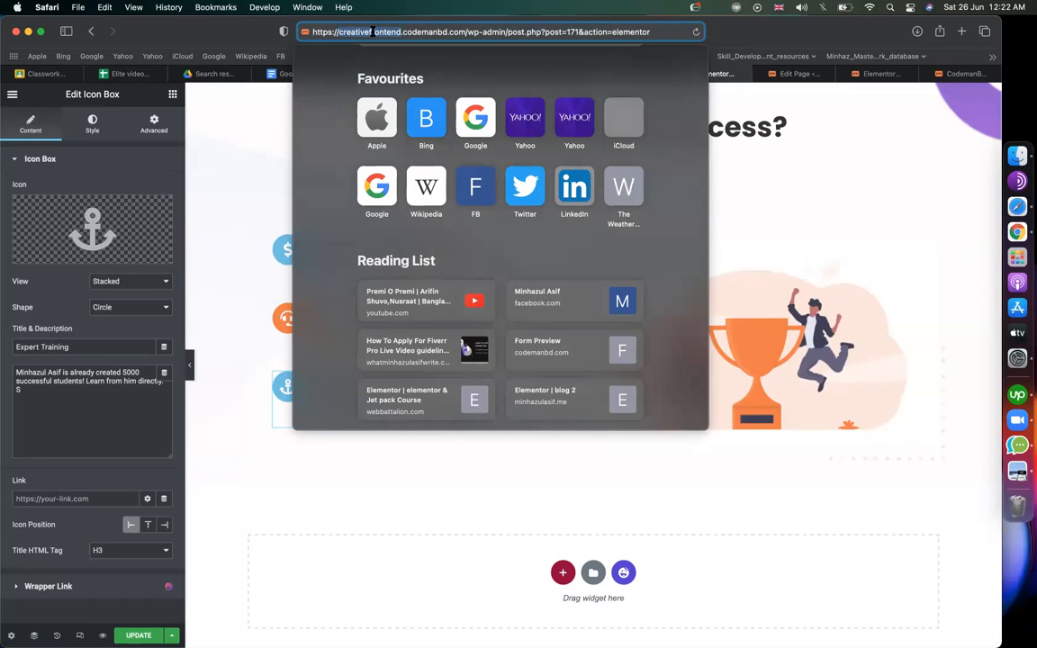
pyautogui.moveTo(468, 32); pyautogui.dragTo(304, 32)
pyautogui.press('cmd+c')
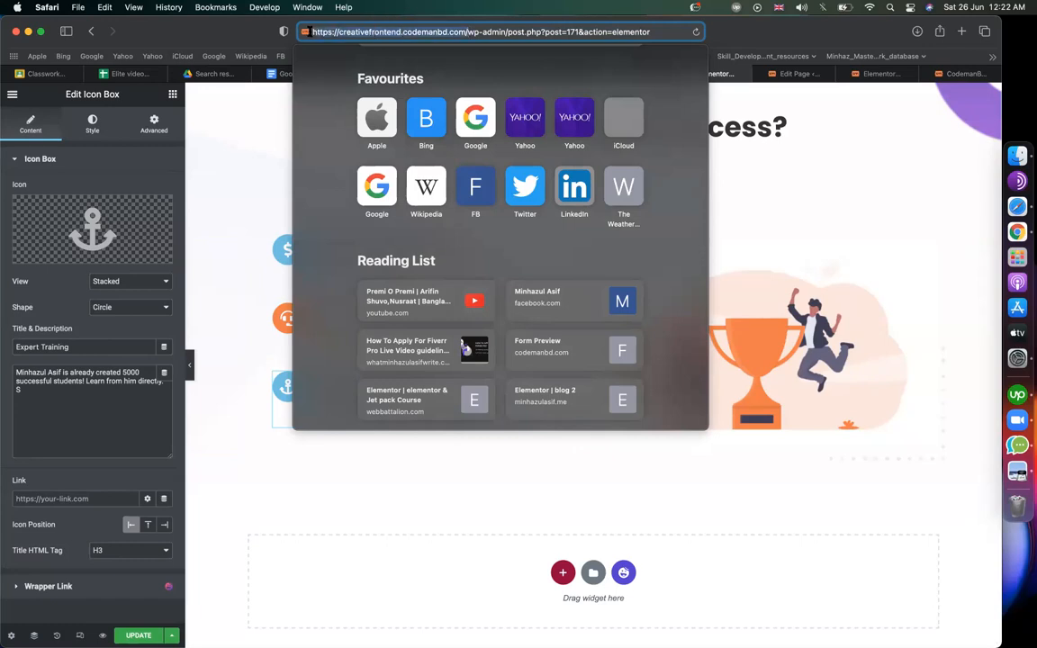
pyautogui.click(862, 213)
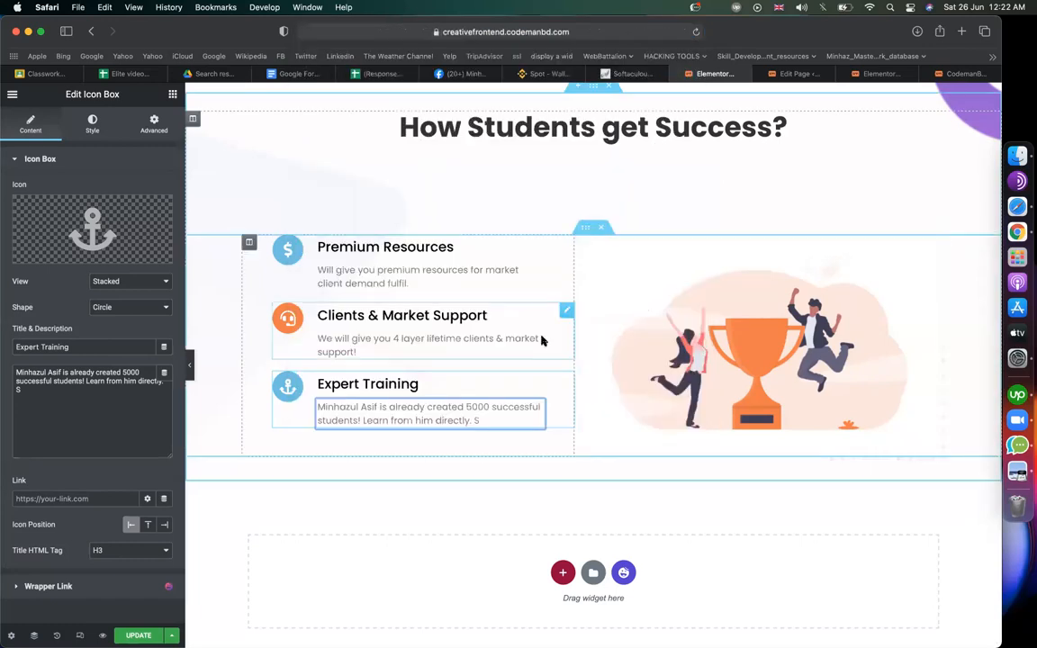
pyautogui.scroll(20, 517, 387)
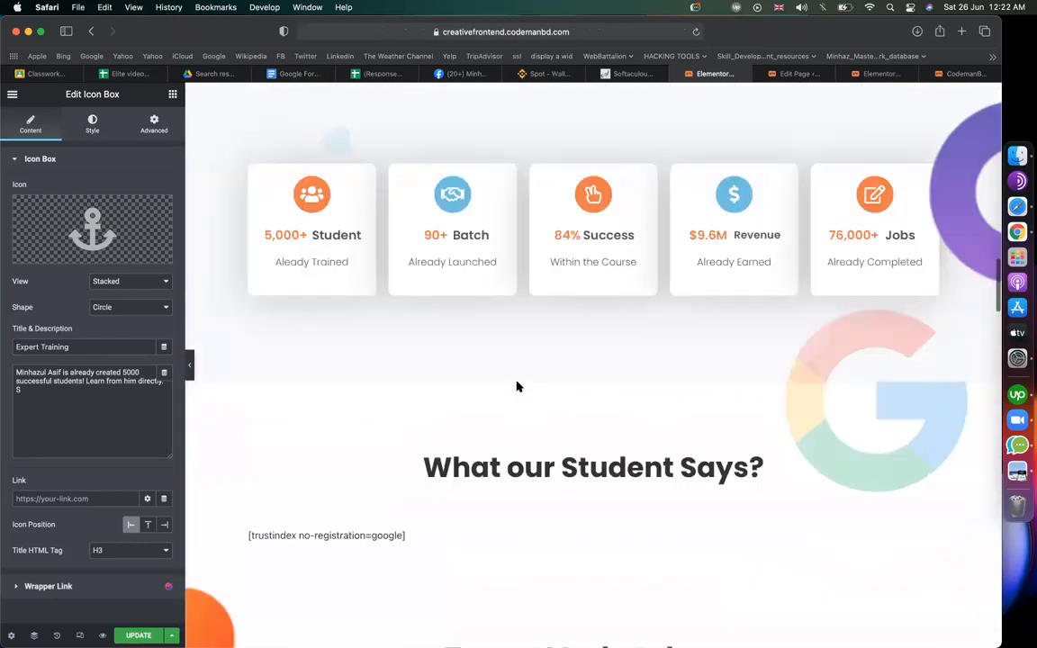
pyautogui.scroll(10, 517, 387)
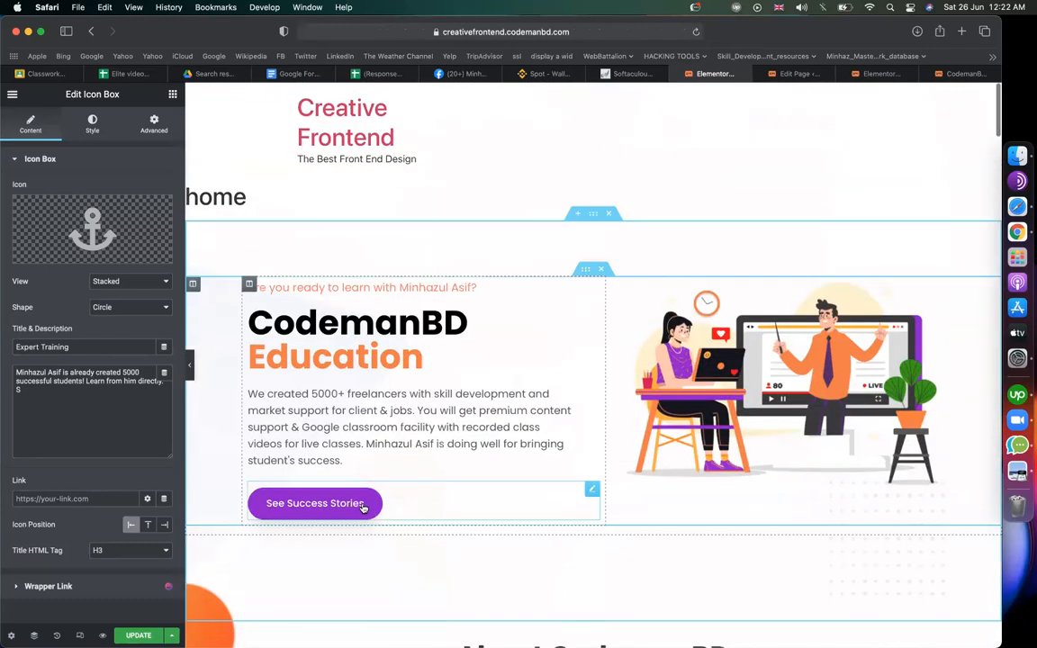
pyautogui.click(528, 487)
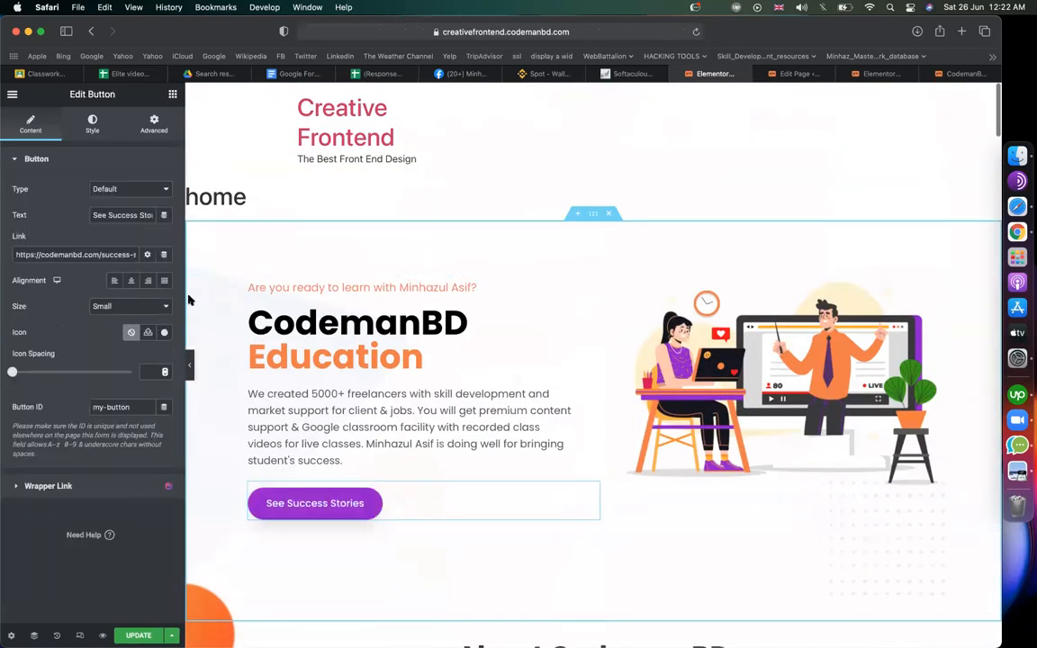
pyautogui.tripleClick(66, 254)
pyautogui.press('cmd+v')
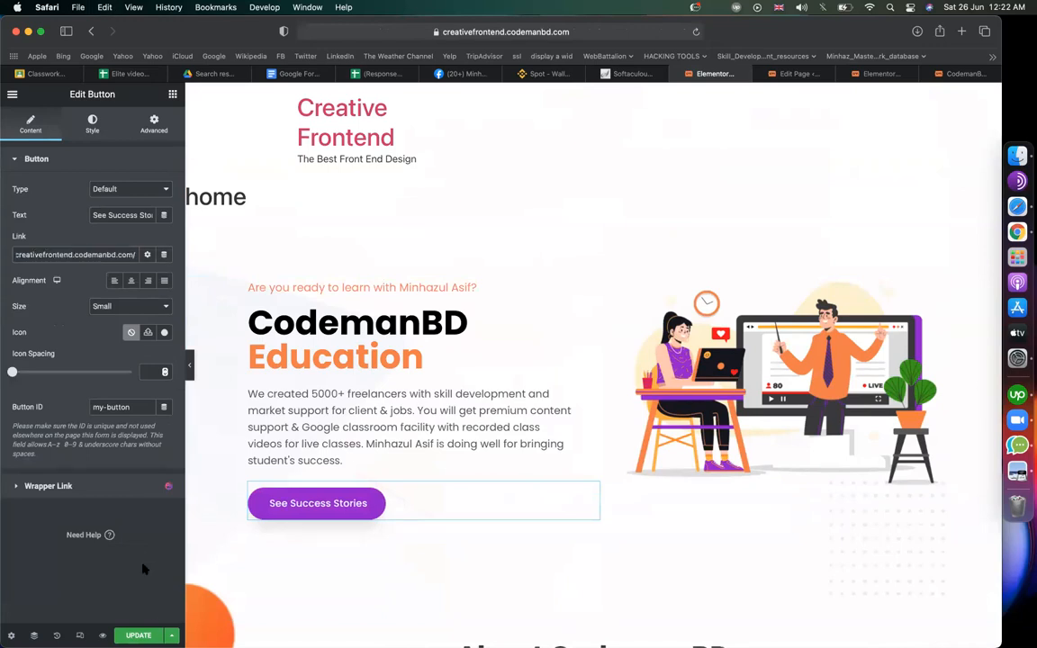
pyautogui.click(150, 535)
pyautogui.click(139, 636)
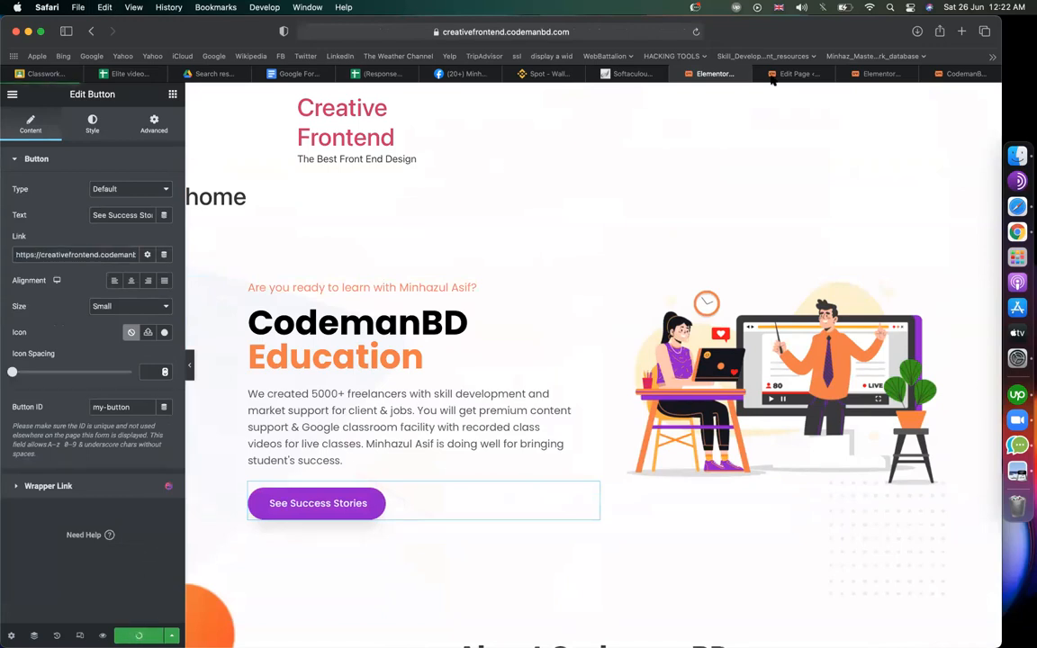
# - Reload the WordPress edit page and recheck the internal link result among the Additional SEO checks
pyautogui.click(773, 74)
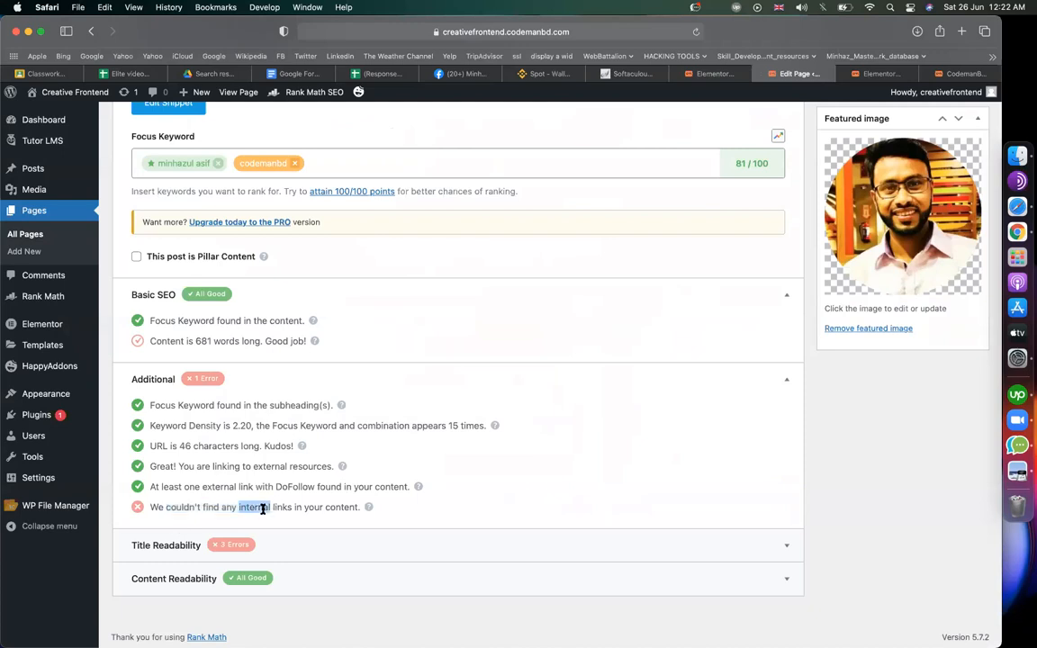
pyautogui.tripleClick(268, 507)
pyautogui.click(699, 31)
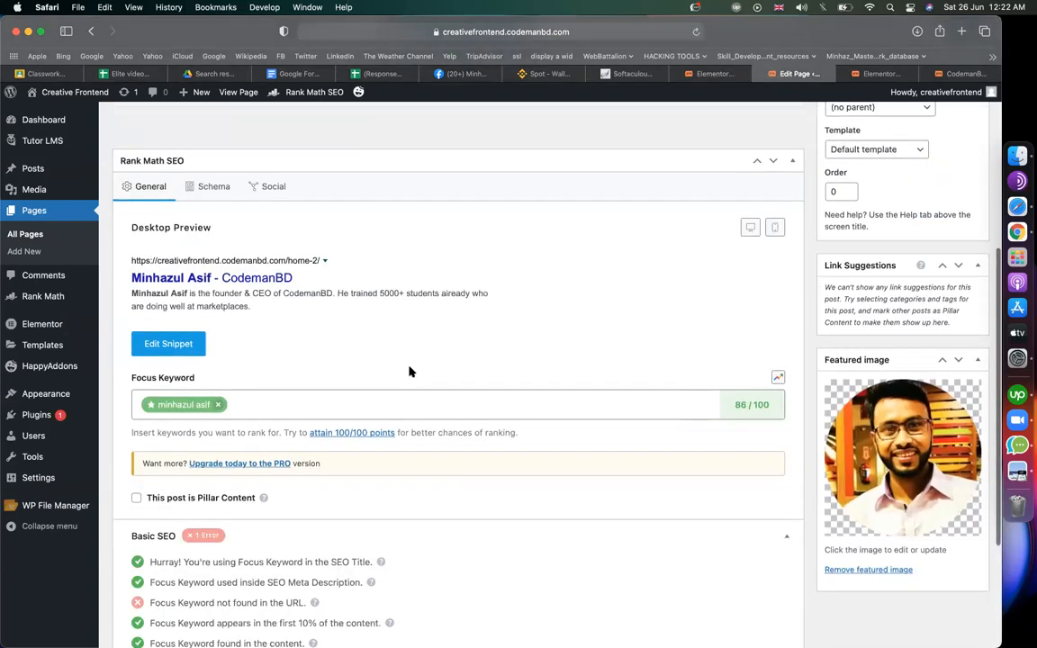
pyautogui.scroll(-4, 410, 370)
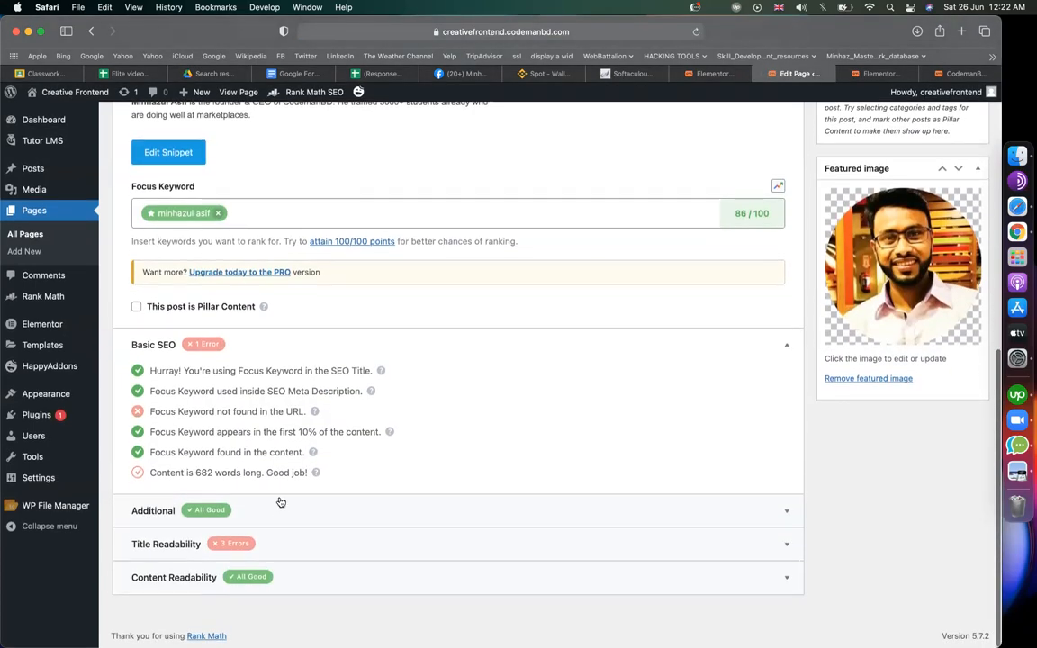
pyautogui.click(293, 511)
pyautogui.scroll(-3, 213, 507)
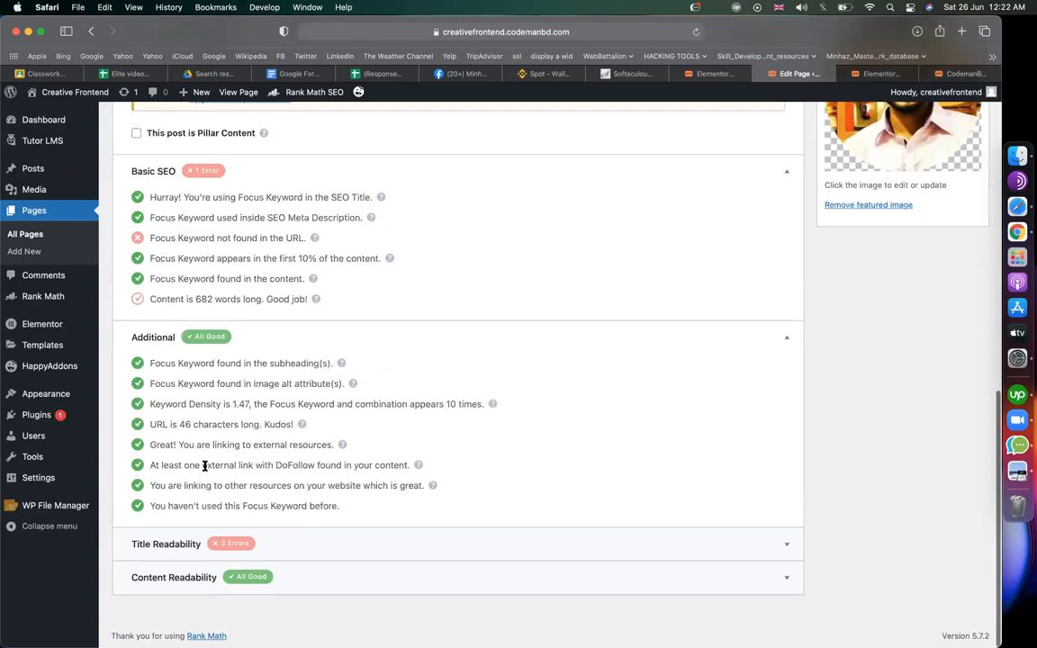
# - Add "codemanbd" as the second focus keyword and update the page
pyautogui.scroll(4, 289, 407)
pyautogui.click(294, 235)
pyautogui.write('codemanbd')
pyautogui.press('Return')
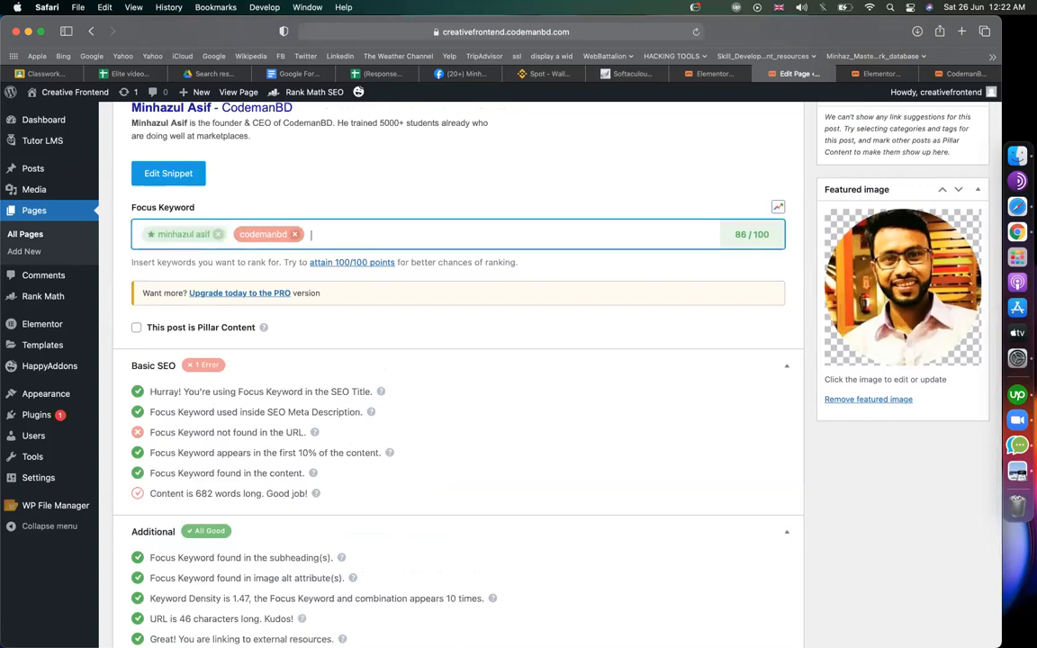
pyautogui.scroll(10, 516, 289)
pyautogui.click(960, 333)
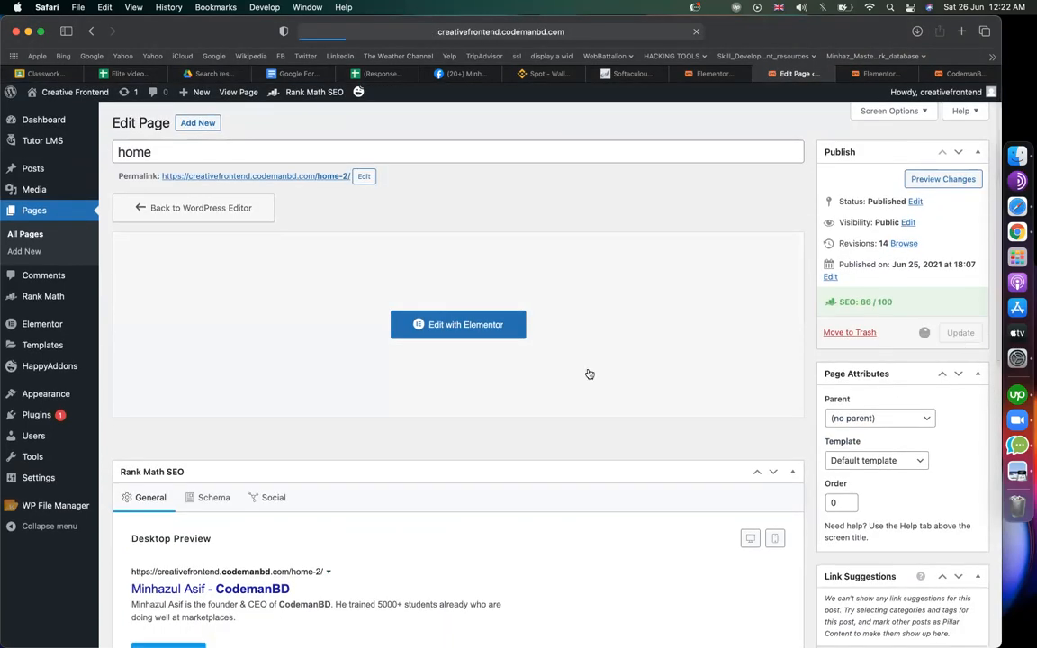
# - Compare the SEO scores and checks of both focus keywords and review the Title Readability errors
pyautogui.scroll(-10, 588, 370)
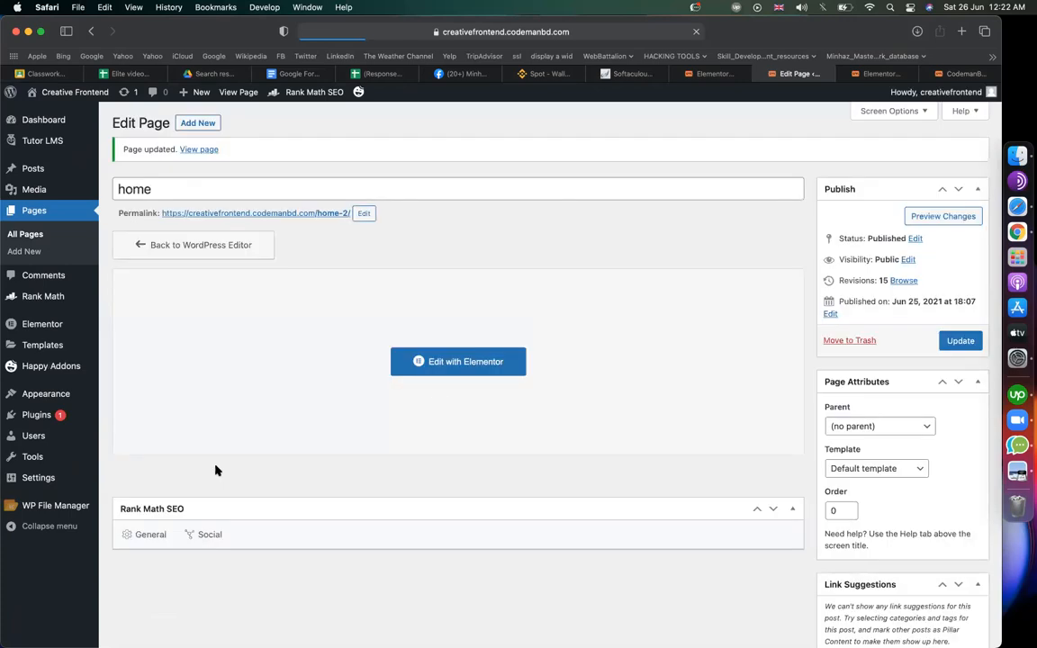
pyautogui.scroll(-5, 527, 456)
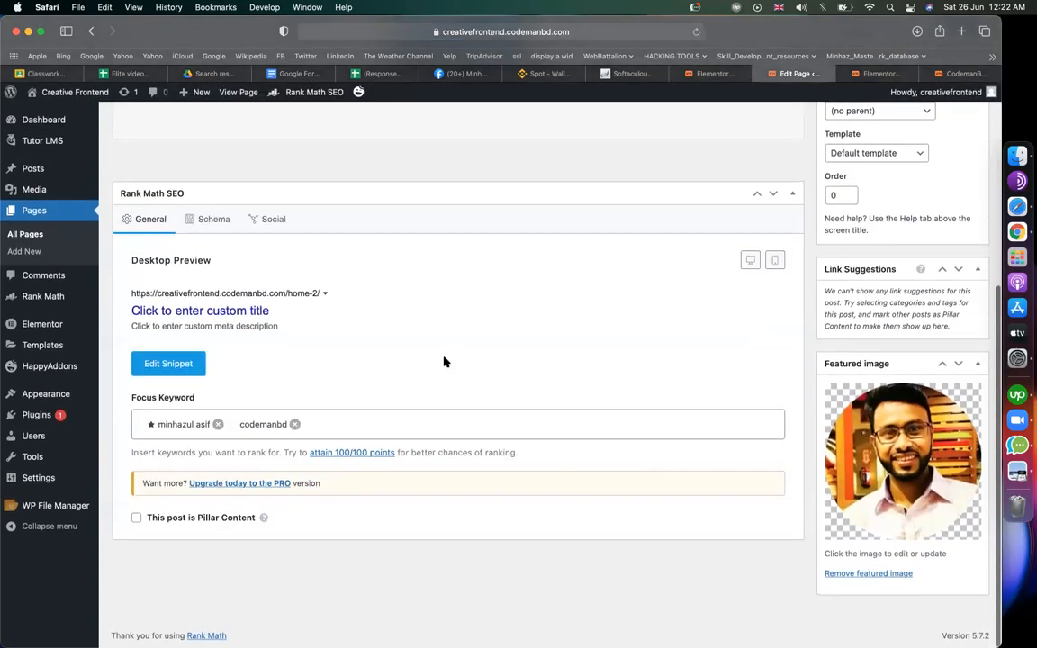
pyautogui.scroll(-5, 380, 361)
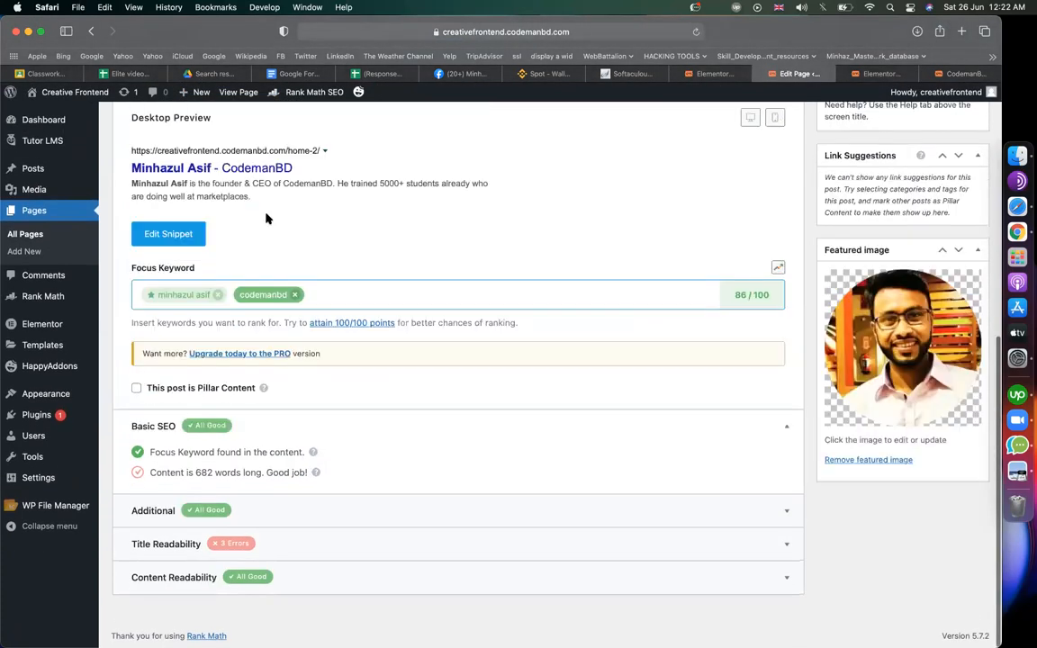
pyautogui.click(180, 294)
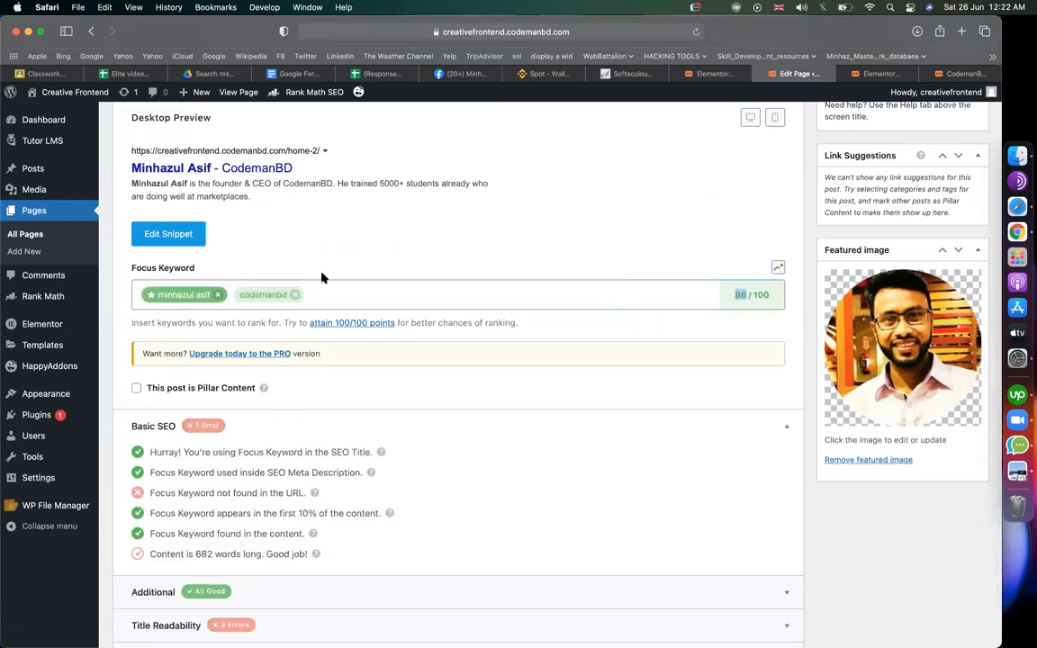
pyautogui.click(263, 294)
pyautogui.click(400, 531)
pyautogui.scroll(-2, 243, 514)
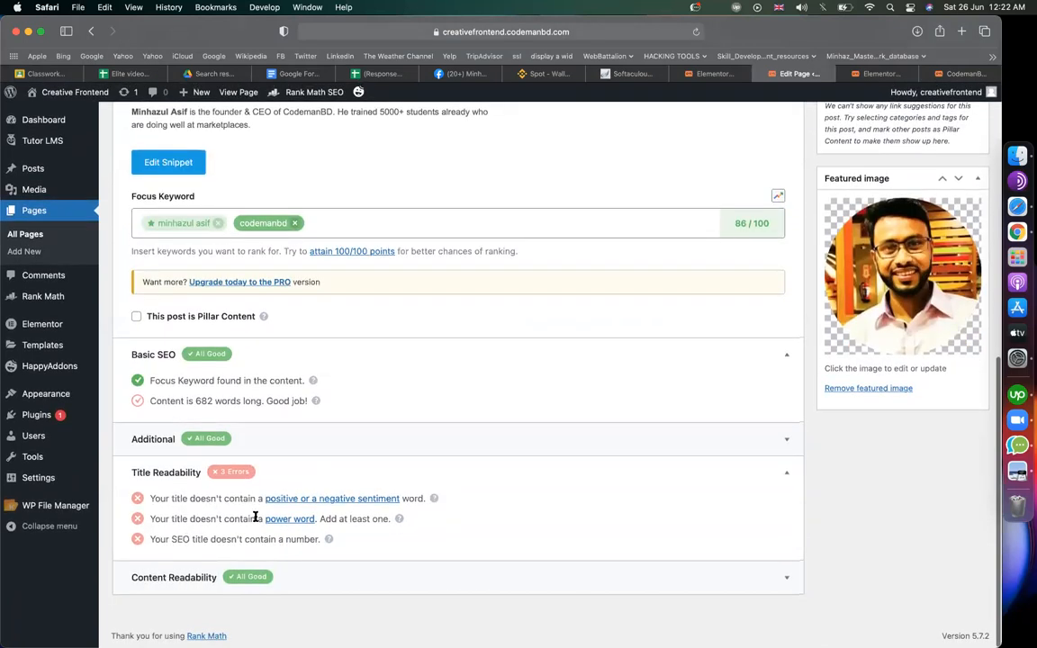
pyautogui.scroll(3, 265, 435)
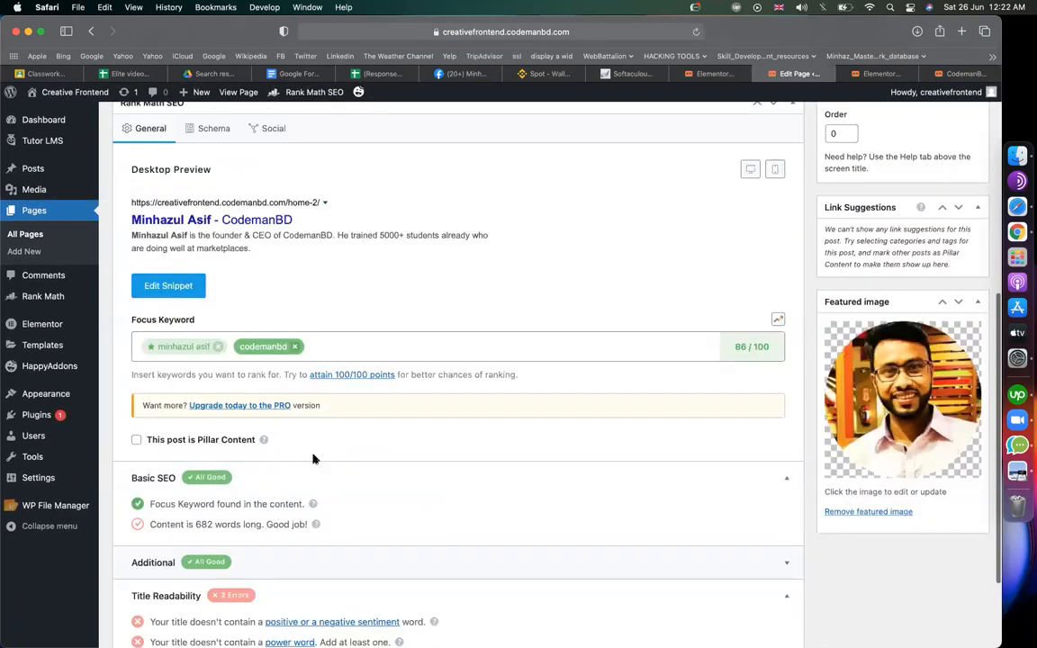
pyautogui.scroll(-3, 313, 458)
pyautogui.scroll(10, 313, 459)
pyautogui.scroll(-5, 313, 459)
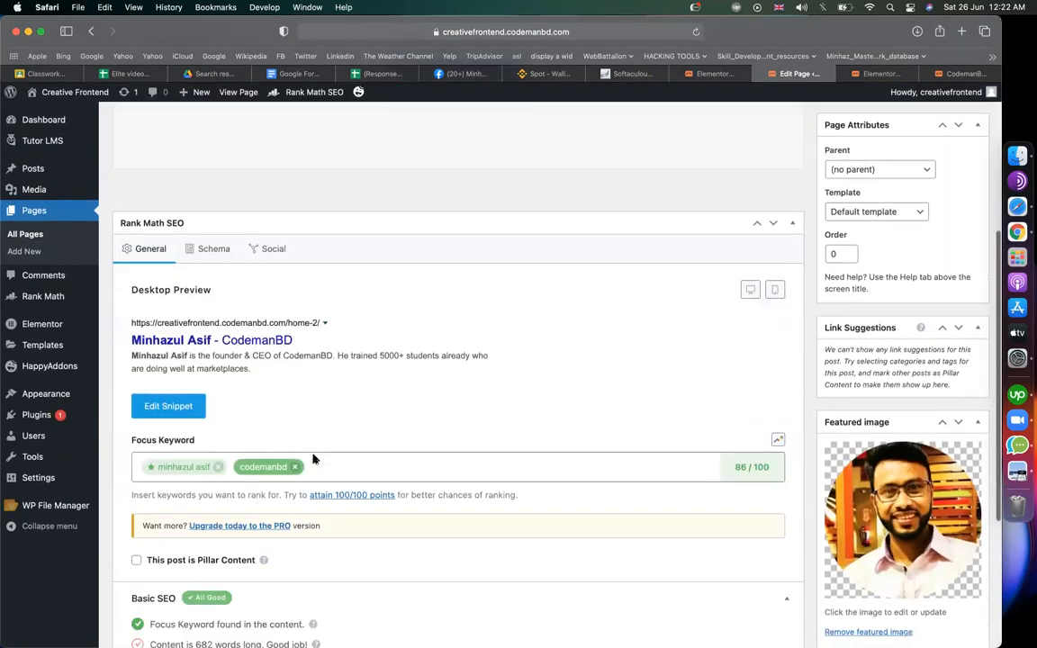
pyautogui.click(374, 451)
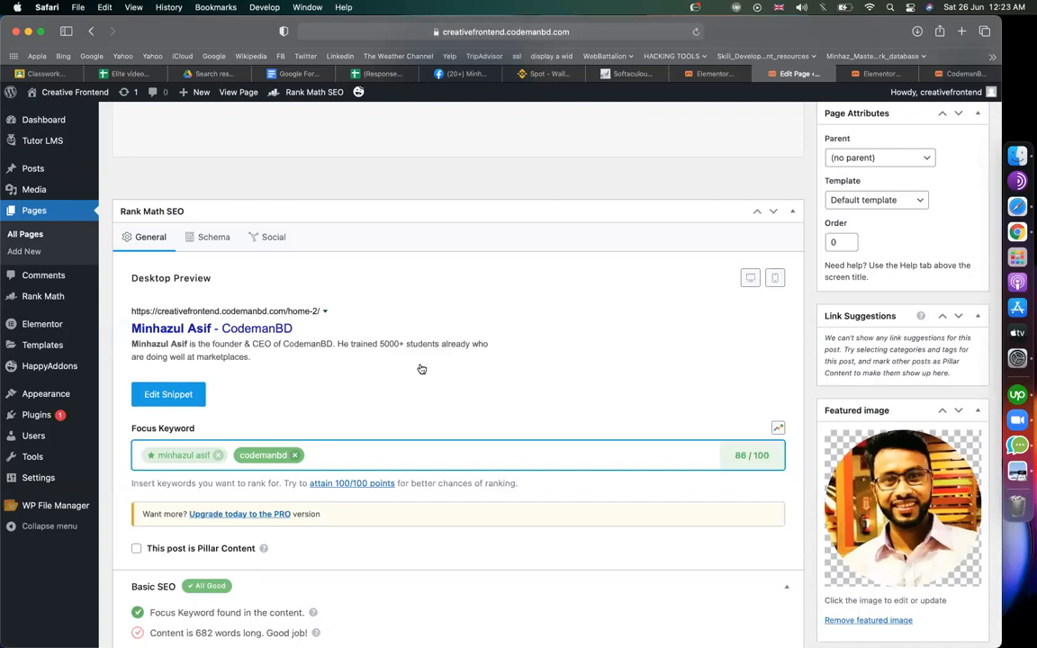
pyautogui.scroll(6, 421, 369)
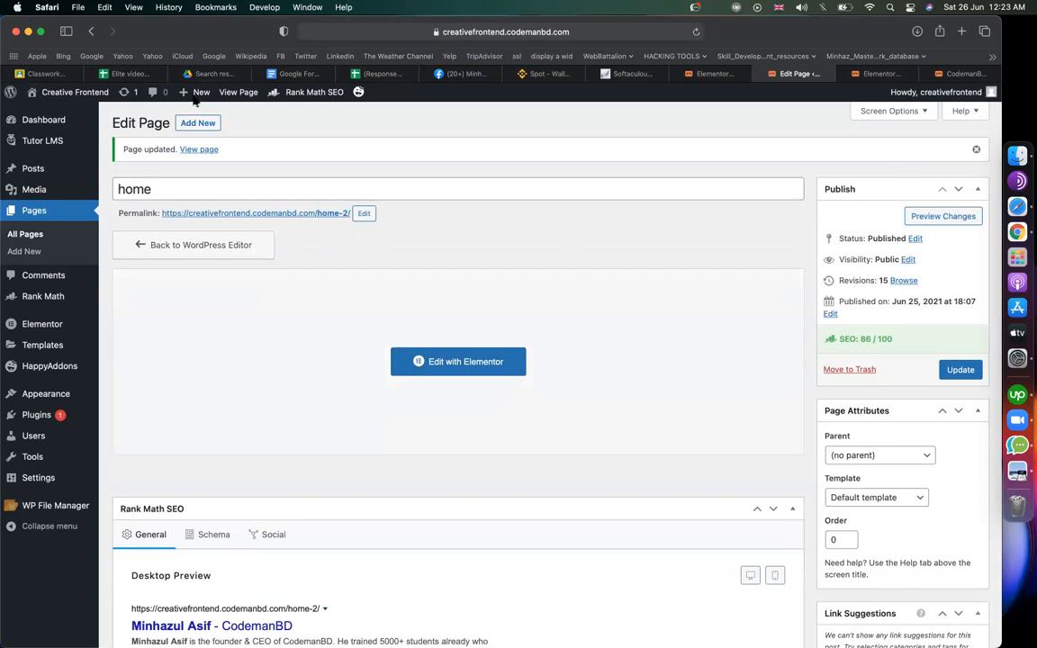
# - Switch to the Google Classroom classwork page and create an assignment titled "assignment(SEO)"
pyautogui.click(54, 73)
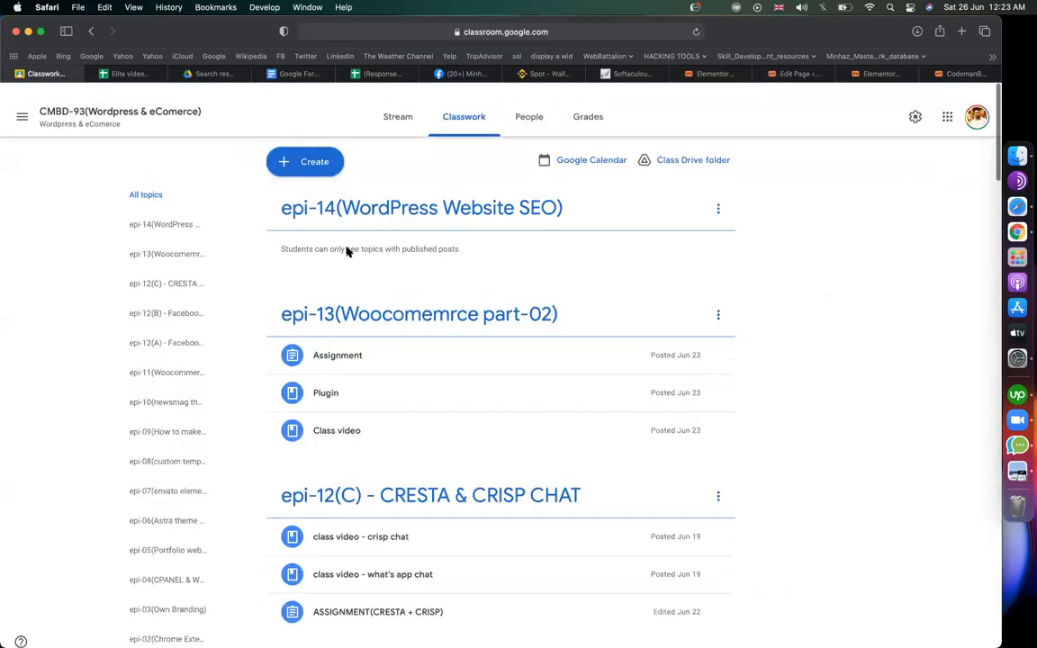
pyautogui.click(290, 147)
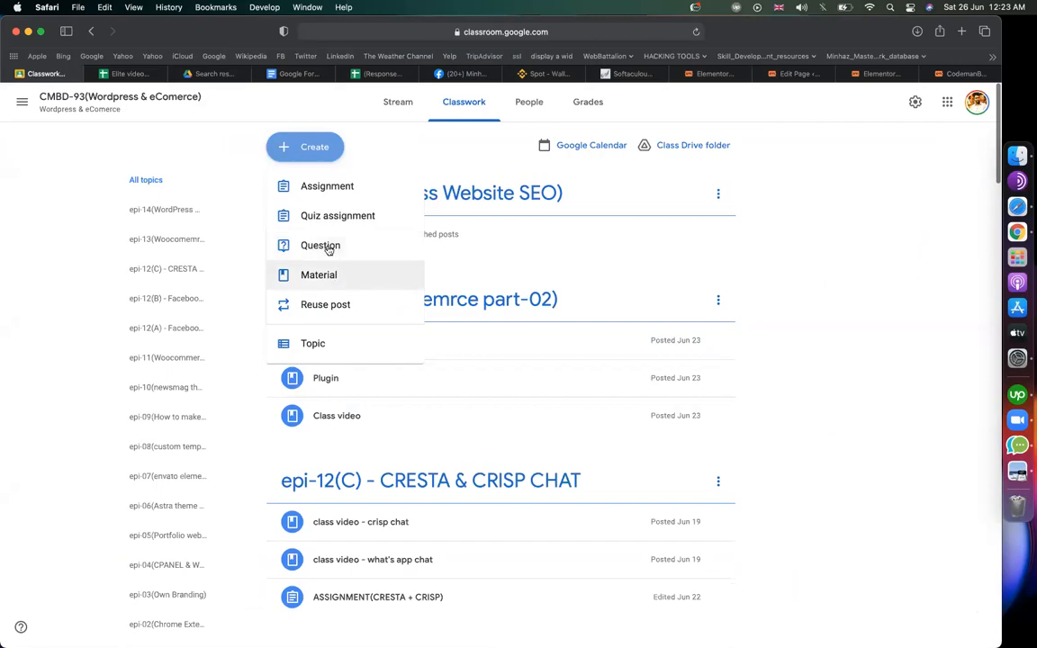
pyautogui.click(318, 198)
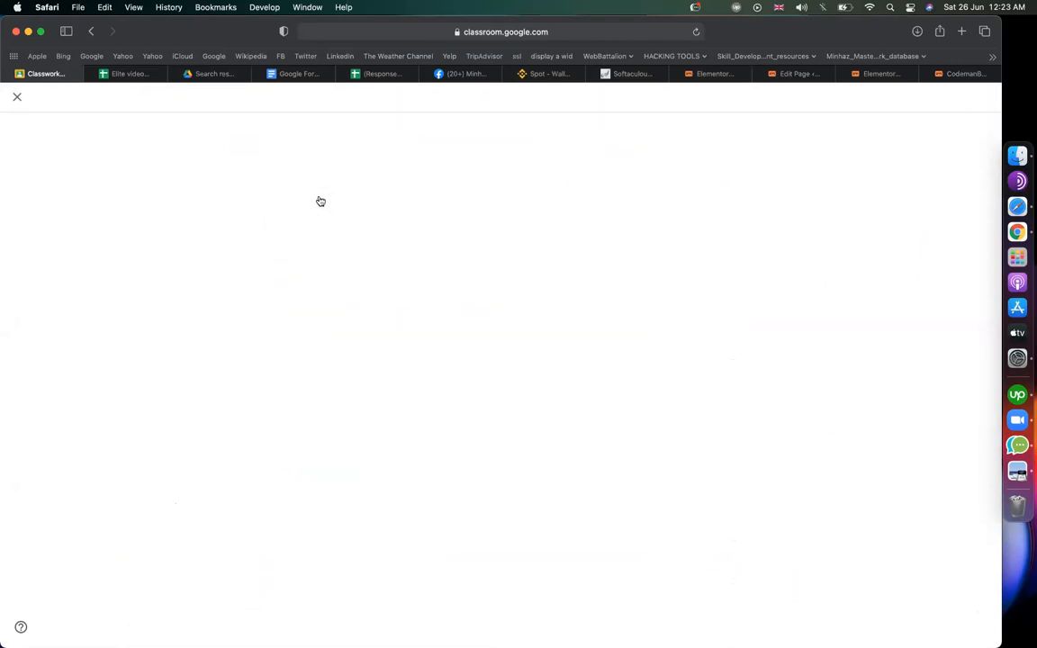
pyautogui.write('assignment(')
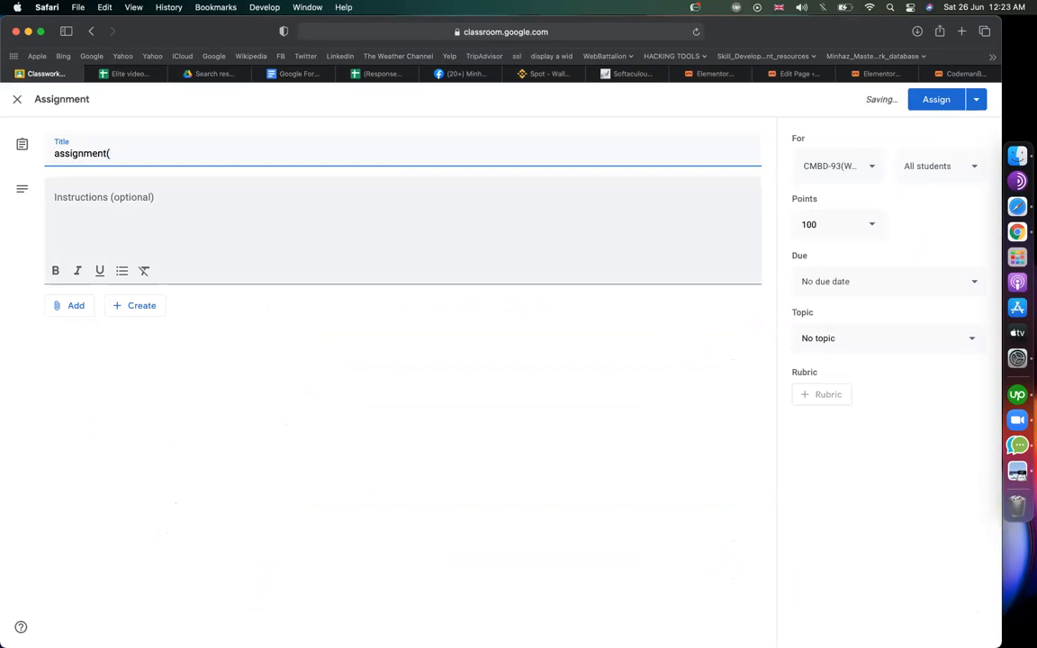
pyautogui.write('SEO')
# - Start the assignment instructions with the line "complete your personal portfolio website seo"
pyautogui.click(326, 215)
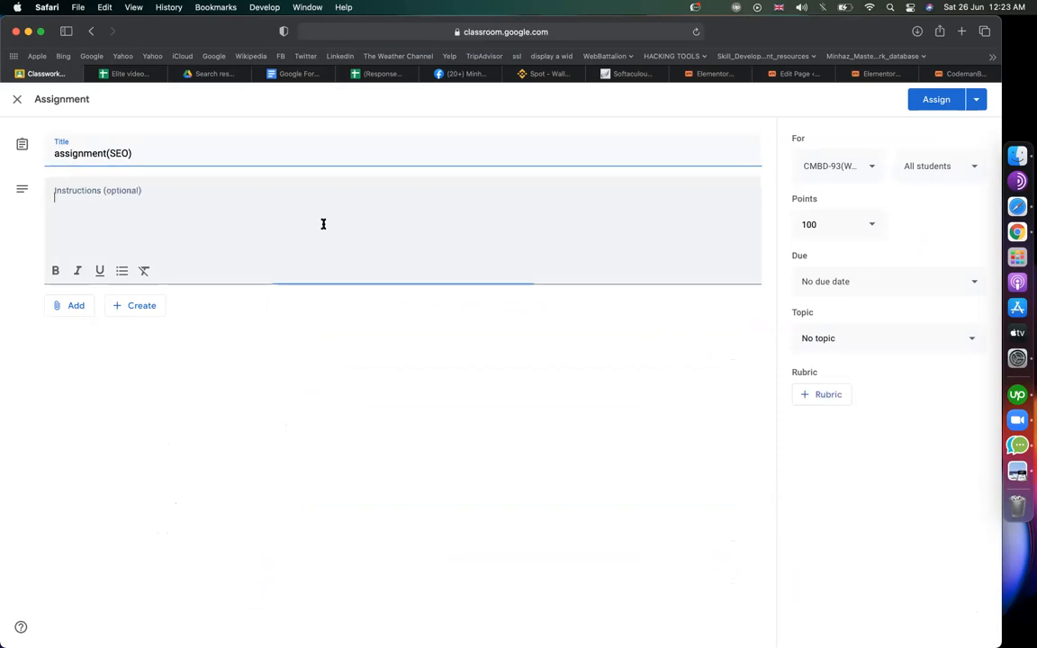
pyautogui.write('complete ')
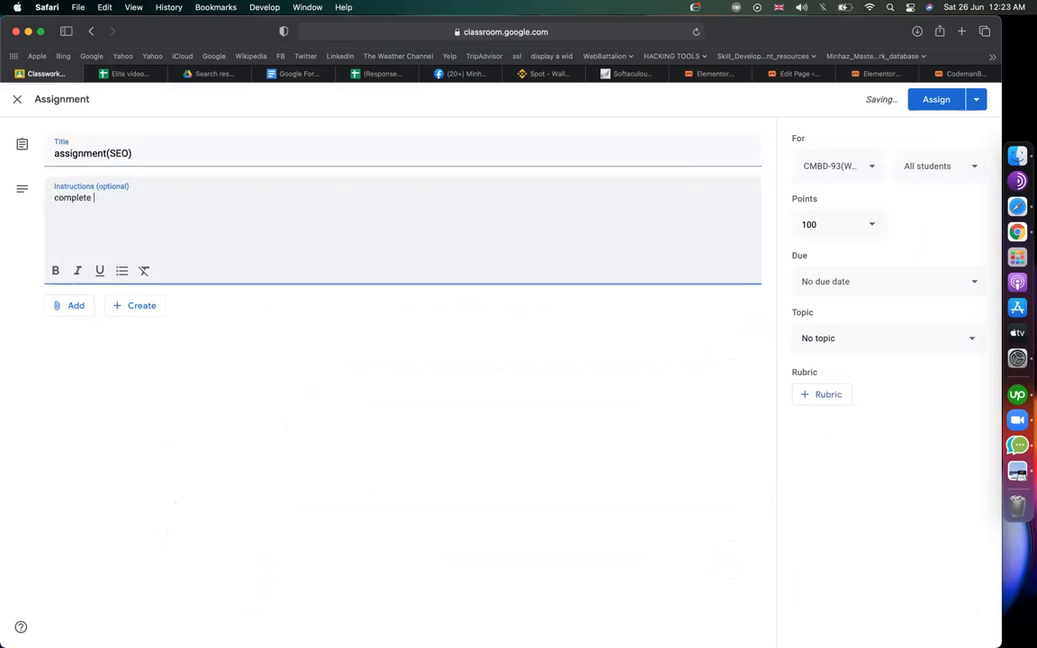
pyautogui.write('your pw')
pyautogui.write('e')
pyautogui.write('rsonal')
pyautogui.write(' perfor')
pyautogui.press('BackSpace')
pyautogui.press('BackSpace')
pyautogui.write('sonal portfolio website se')
pyautogui.press('Return')
# - Add the instruction lines "- serach console submit", "- home page and all pages - do seo" and "- if you have any blog page - do seo for that also"
pyautogui.write('- serach console submit - home page')
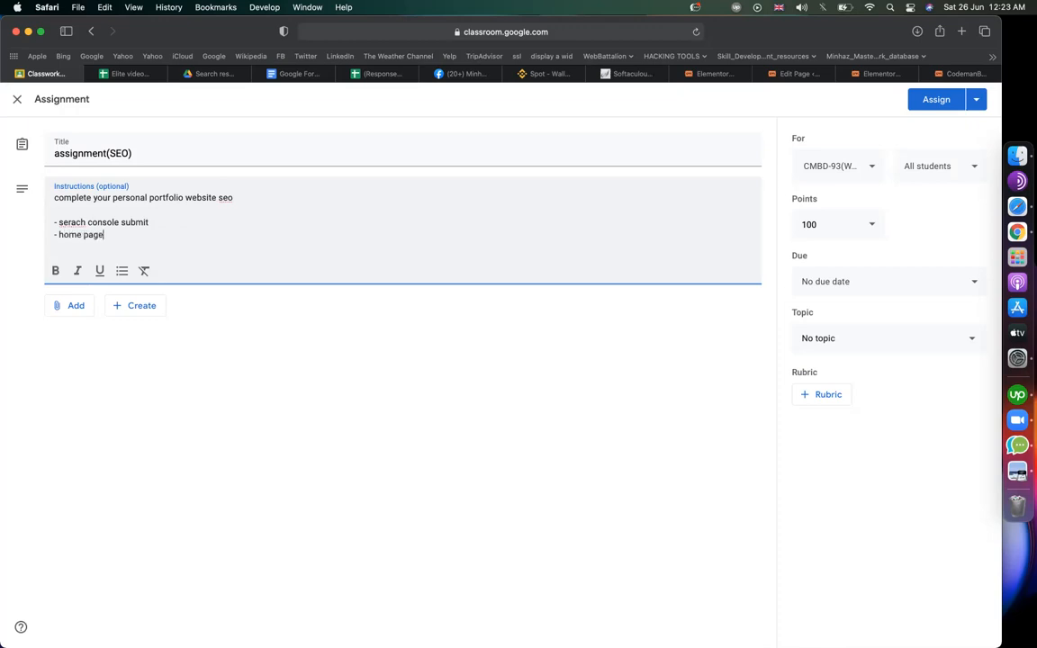
pyautogui.write(' and')
pyautogui.press('BackSpace')
pyautogui.write('nd all ')
pyautogui.write('pages - do')
pyautogui.write(' seo - ')
pyautogui.write('if you have a')
pyautogui.write('ny blo')
pyautogui.write('g page ')
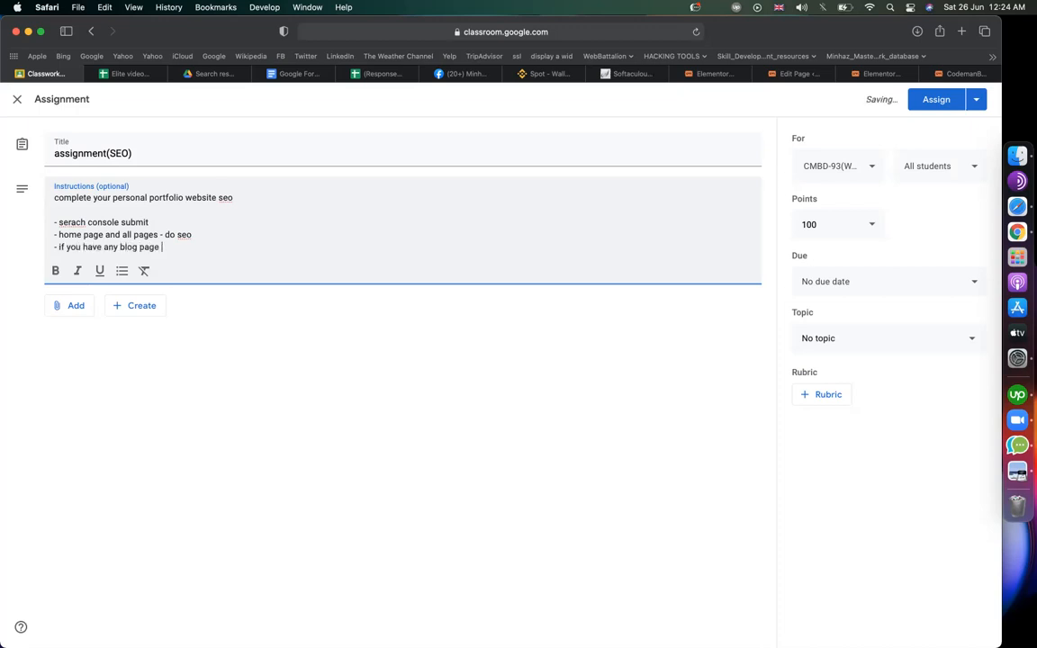
pyautogui.write('- do seo for that also')
pyautogui.moveTo(289, 245); pyautogui.dragTo(3, 247)
pyautogui.moveTo(234, 231); pyautogui.dragTo(7, 235)
pyautogui.moveTo(164, 222); pyautogui.dragTo(18, 223)
pyautogui.click(250, 202)
pyautogui.click(320, 229)
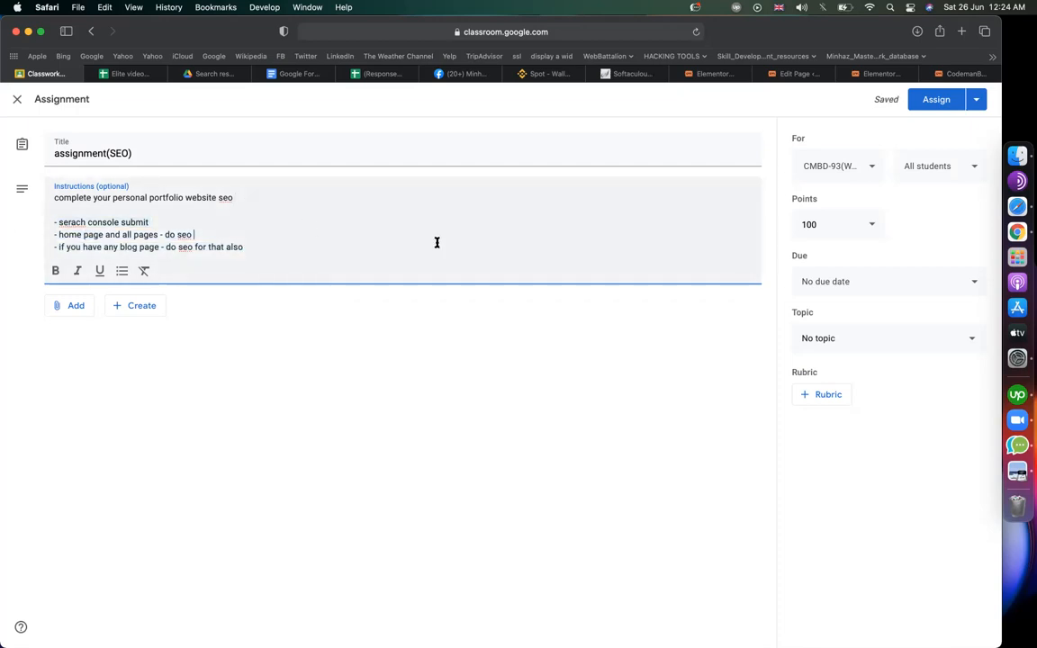
# - Switch to the Google Search Console overview in Chrome and capture a screenshot of most of the page
pyautogui.press('super+Tab')
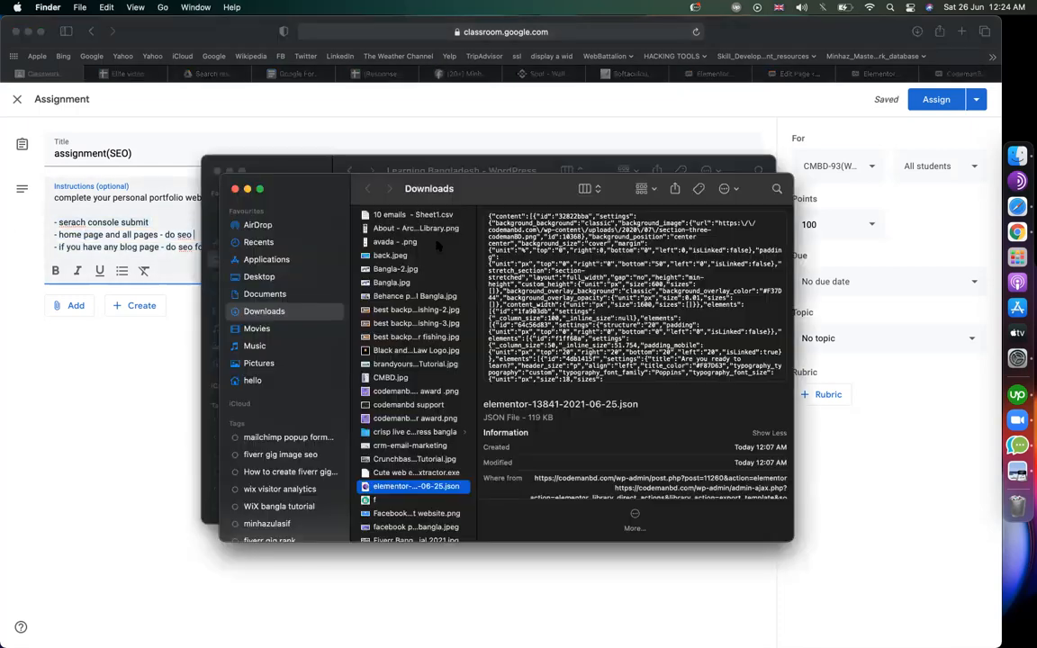
pyautogui.click(921, 492)
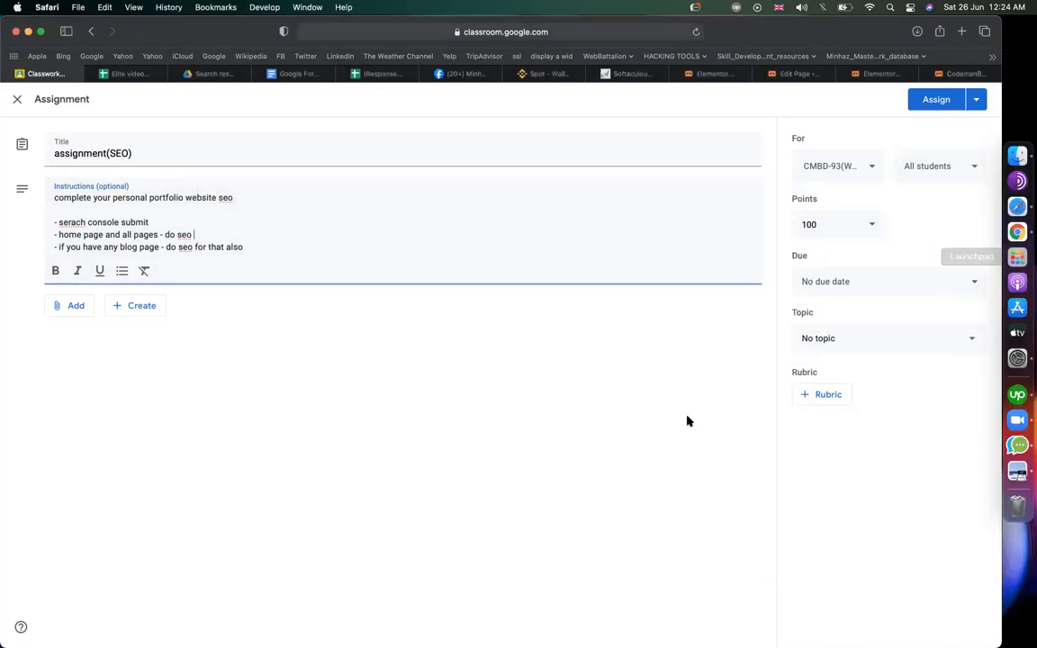
pyautogui.hotkey('ctrl', 'Left')
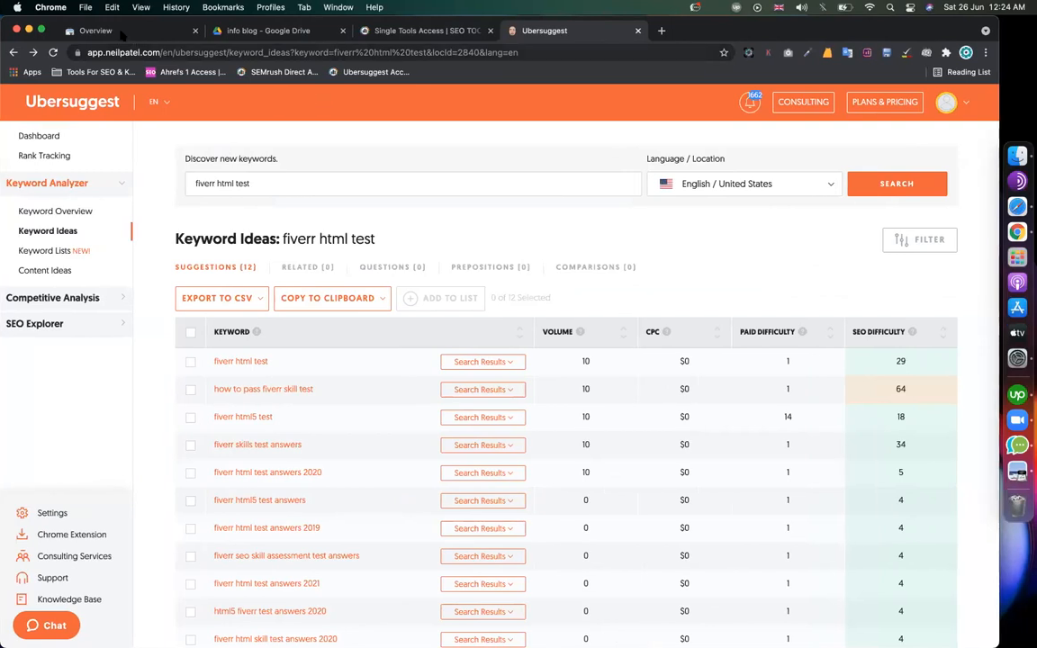
pyautogui.click(119, 32)
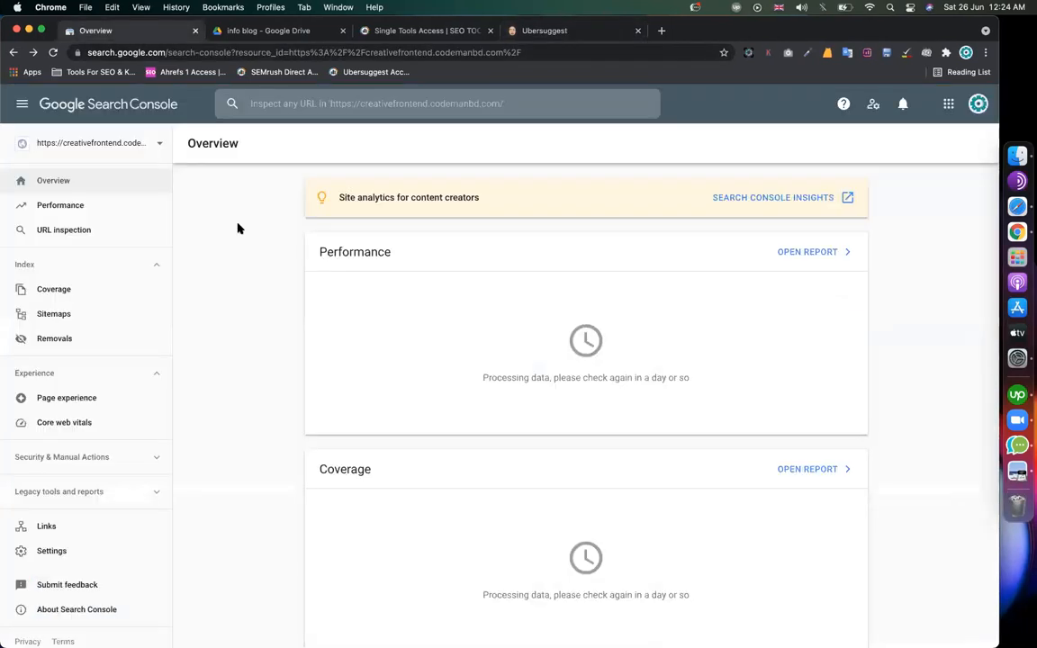
pyautogui.press('super+shift+5')
pyautogui.moveTo(401, 323); pyautogui.dragTo(117, 126)
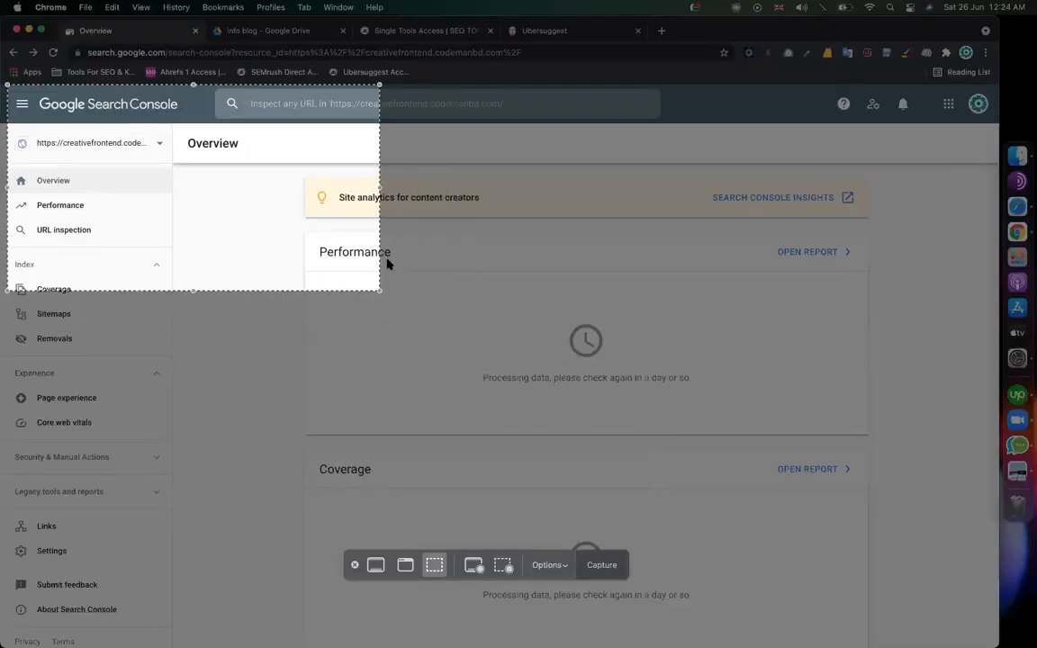
pyautogui.moveTo(378, 290); pyautogui.dragTo(970, 585)
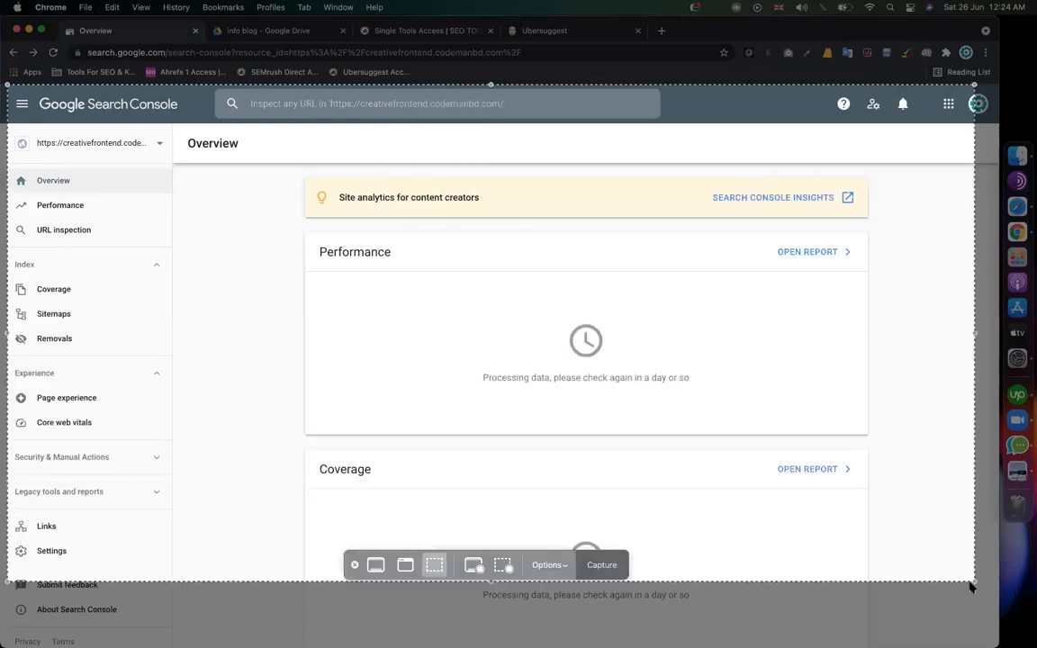
pyautogui.press('Return')
# - Switch back to the home page's WordPress edit screen in Safari and expand the Additional checks in Rank Math
pyautogui.click(1007, 199)
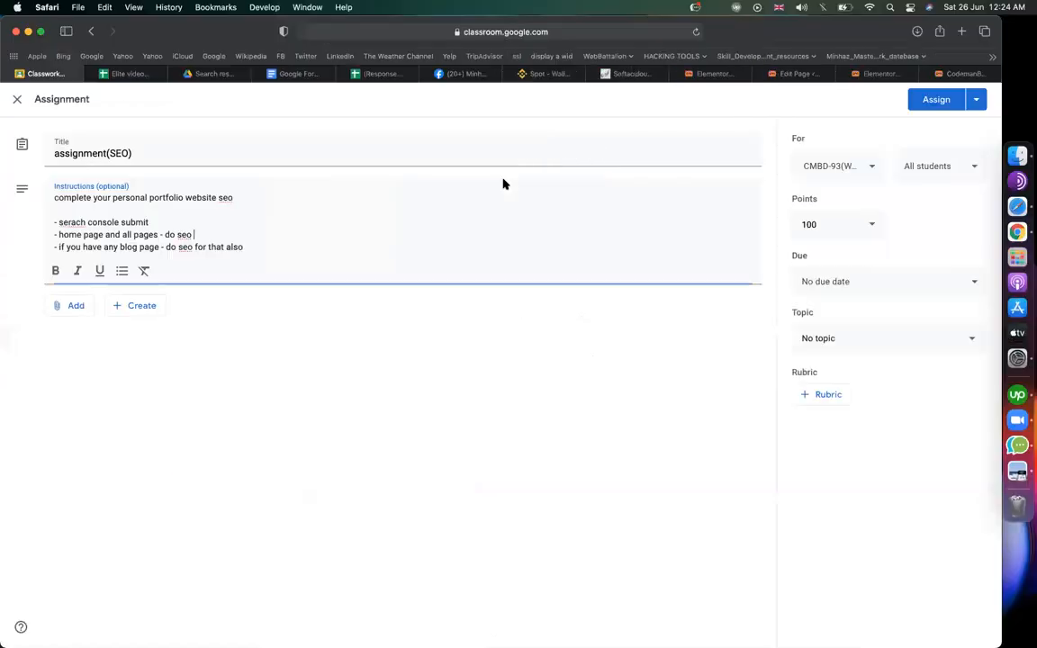
pyautogui.click(792, 77)
pyautogui.scroll(-2, 640, 300)
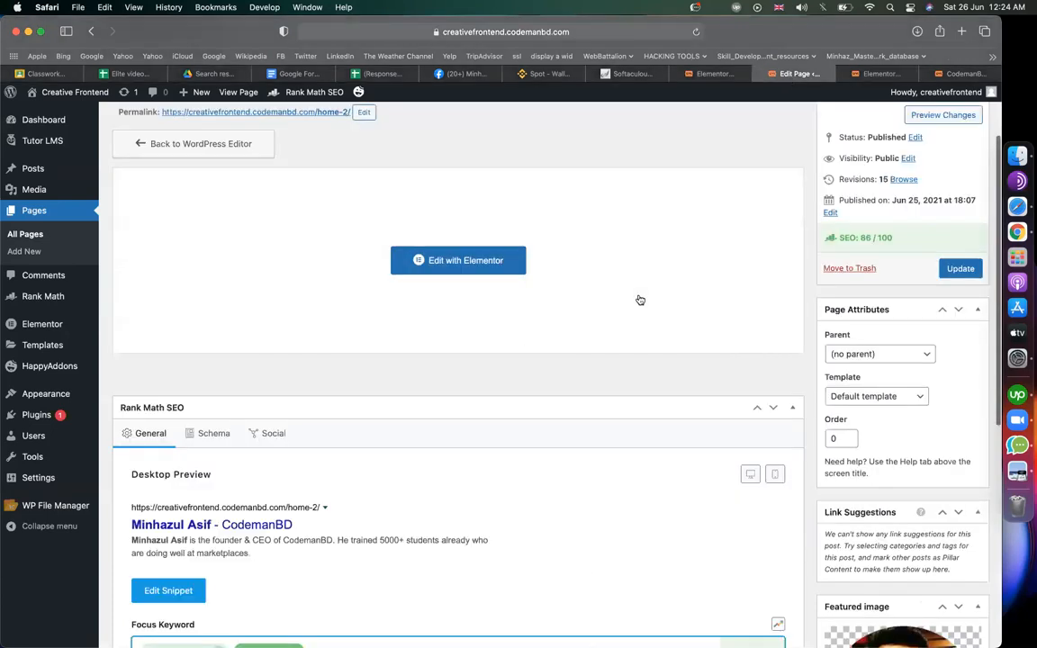
pyautogui.scroll(-5, 640, 299)
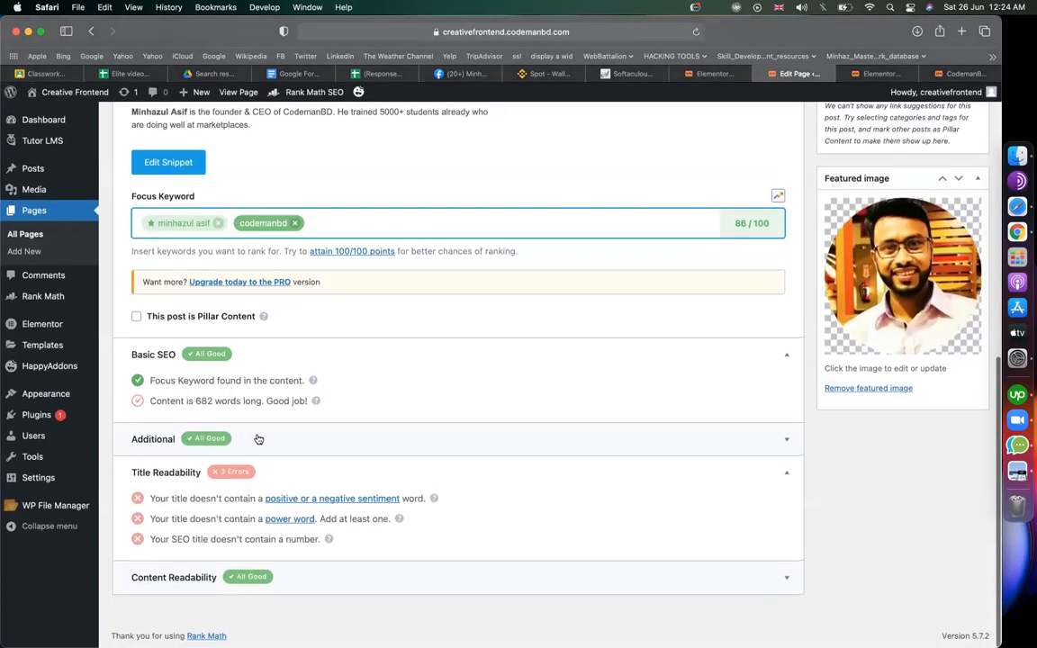
pyautogui.click(250, 439)
pyautogui.scroll(-1, 505, 270)
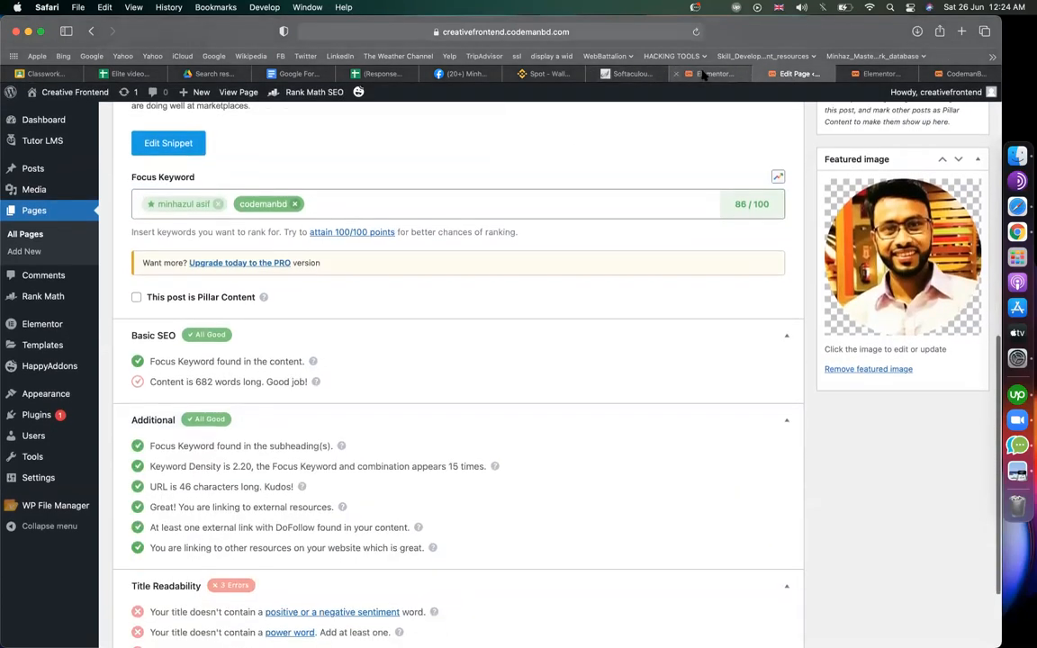
pyautogui.click(705, 76)
pyautogui.click(803, 75)
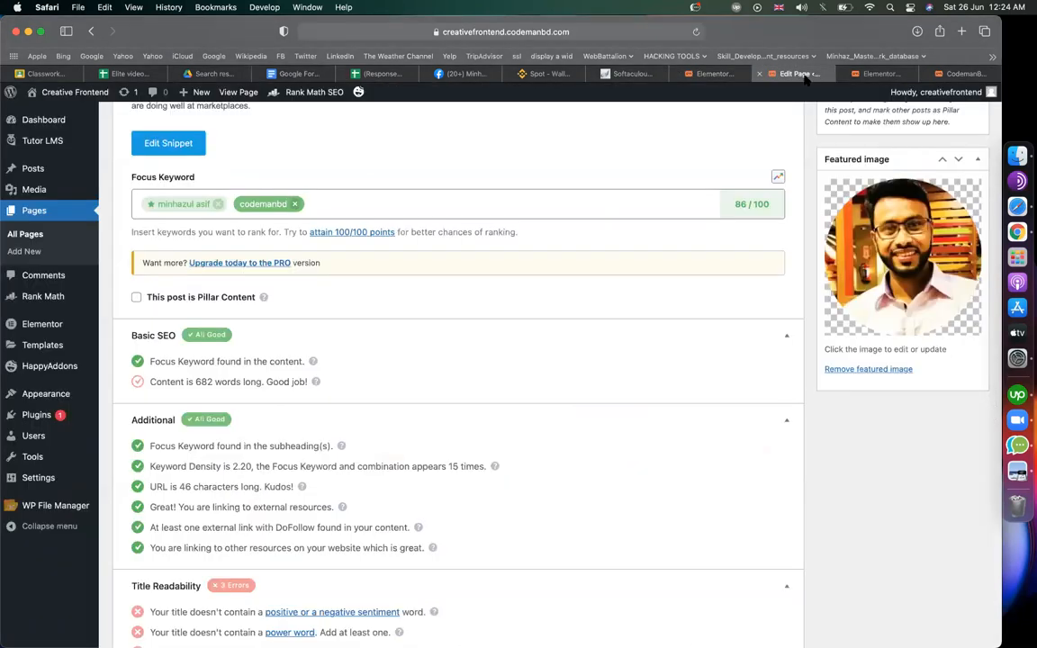
pyautogui.scroll(-1, 621, 348)
# - Capture a screenshot of the screen area containing the focus keywords and the Rank Math SEO checks
pyautogui.press('super+shift+5')
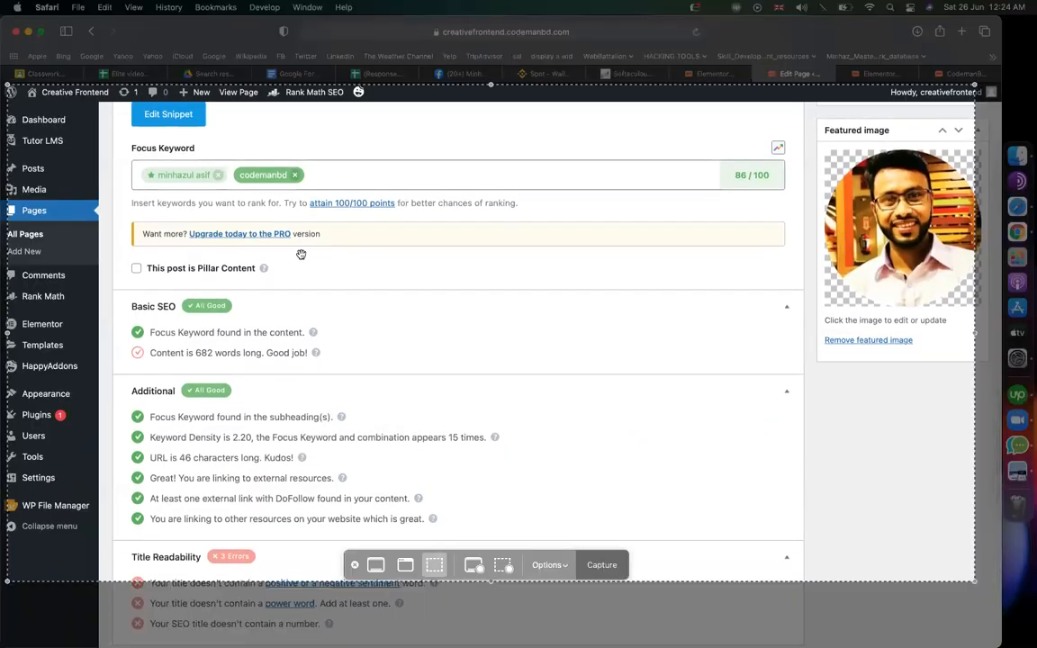
pyautogui.moveTo(975, 287); pyautogui.dragTo(769, 297)
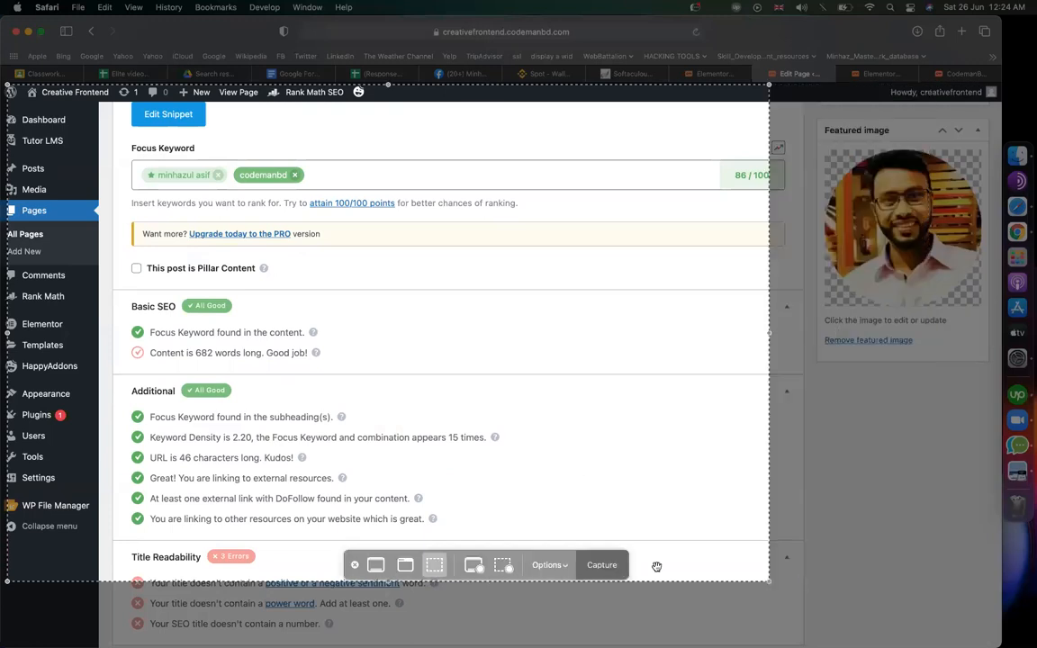
pyautogui.moveTo(708, 580); pyautogui.dragTo(709, 647)
pyautogui.press('Return')
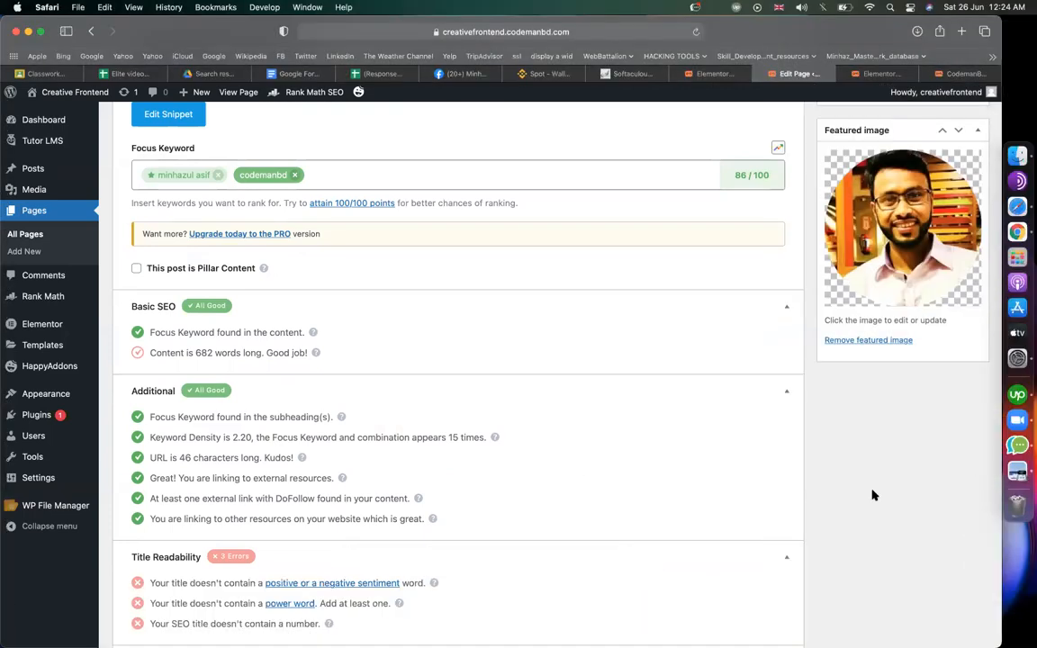
# - Return to the Classroom assignment and add a separate closing line beginning "upload all snaps to a docs and"
pyautogui.click(37, 73)
pyautogui.click(280, 247)
pyautogui.press('Return')
pyautogui.press('Return')
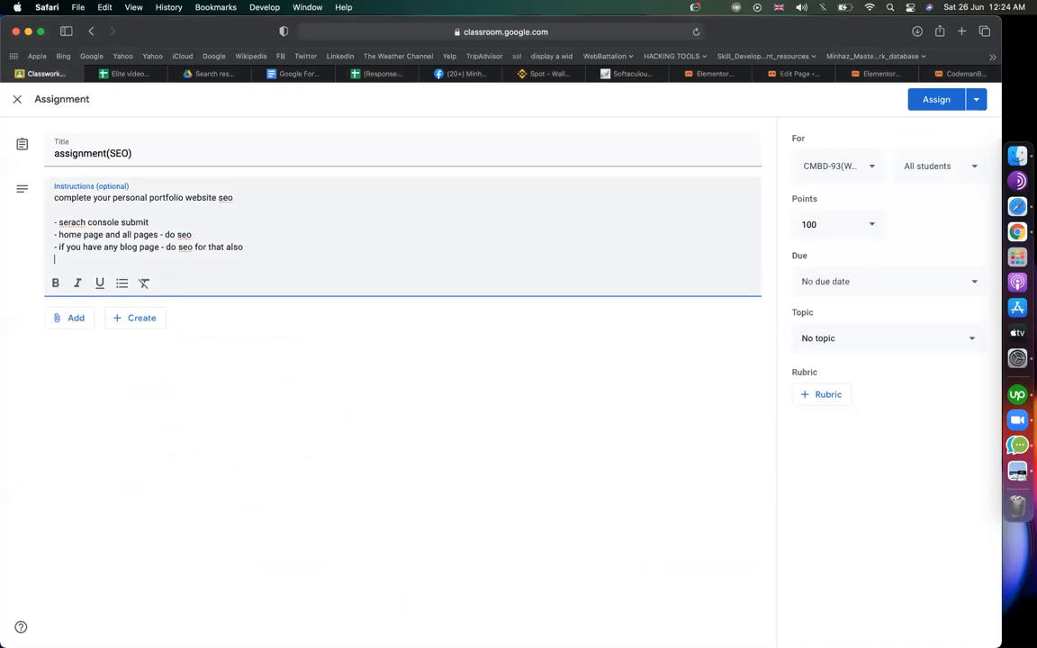
pyautogui.write('upload a')
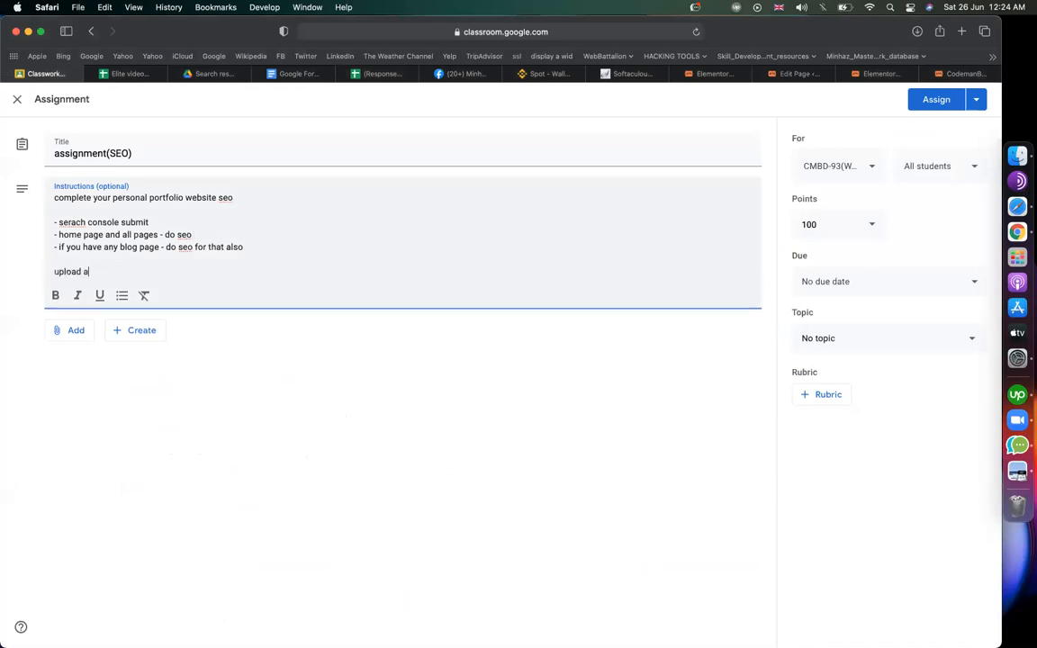
pyautogui.write('ll snaps to a docs and')
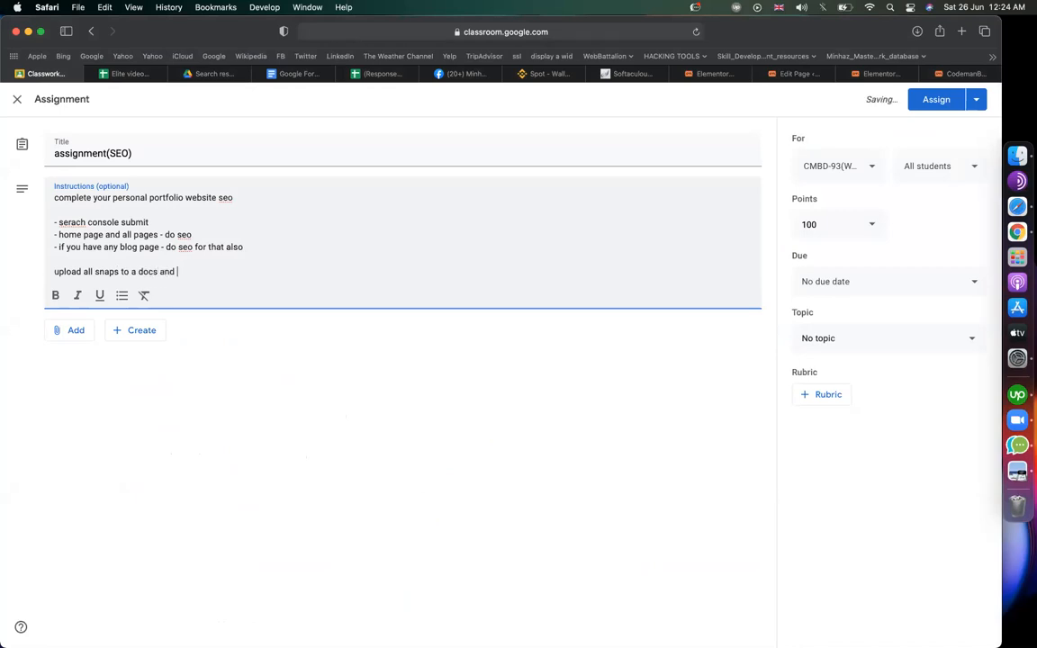
# - Look through the home page content in the Elementor editor alongside its Rank Math checks on the edit screen
pyautogui.click(710, 73)
pyautogui.click(797, 74)
pyautogui.click(712, 73)
pyautogui.scroll(-2, 573, 345)
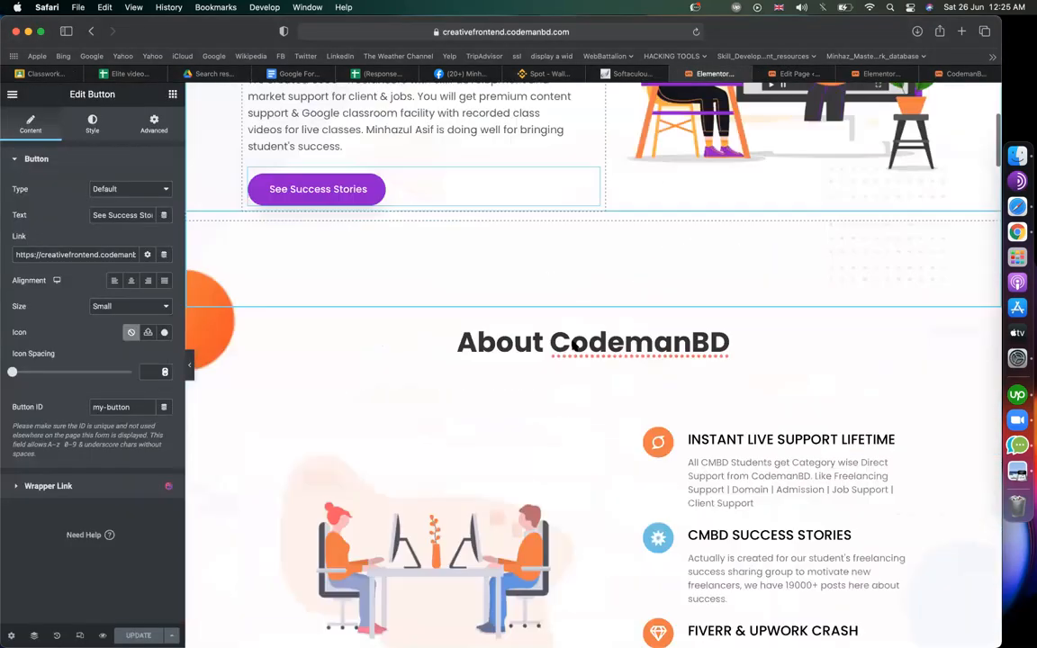
pyautogui.scroll(-15, 573, 345)
pyautogui.scroll(8, 573, 346)
pyautogui.click(792, 74)
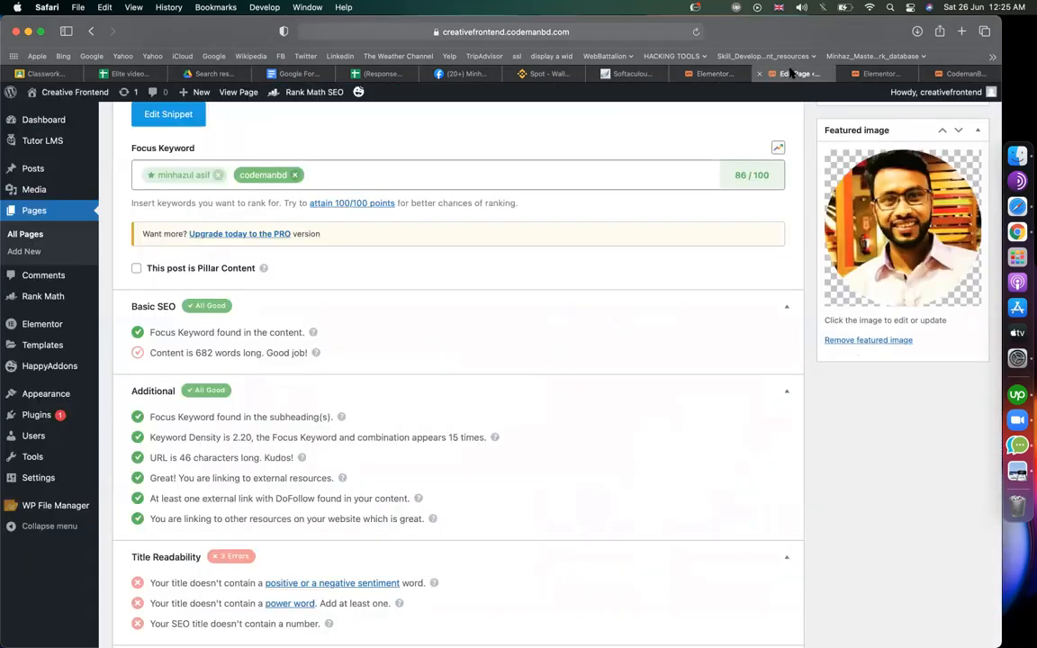
pyautogui.click(716, 73)
pyautogui.scroll(10, 561, 341)
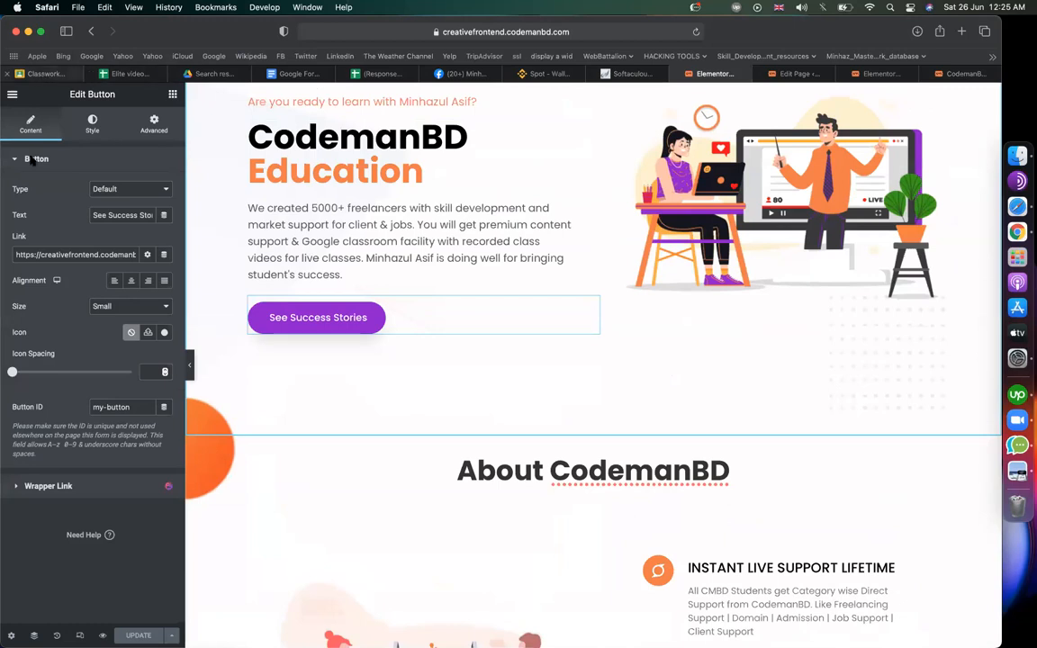
# - Go back to the assignment and finish the closing instruction with "submit the docs"
pyautogui.click(42, 73)
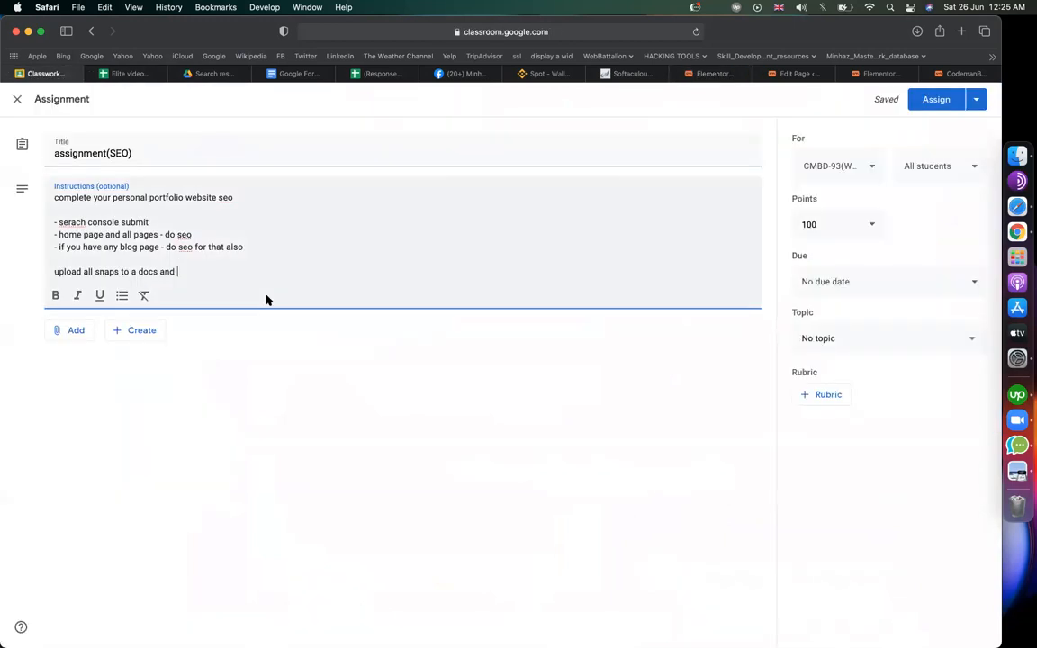
pyautogui.click(242, 271)
pyautogui.write('submit the docs')
# - File the assignment under the topic epi-14(WordPress Website SEO) and assign it to the class
pyautogui.click(849, 341)
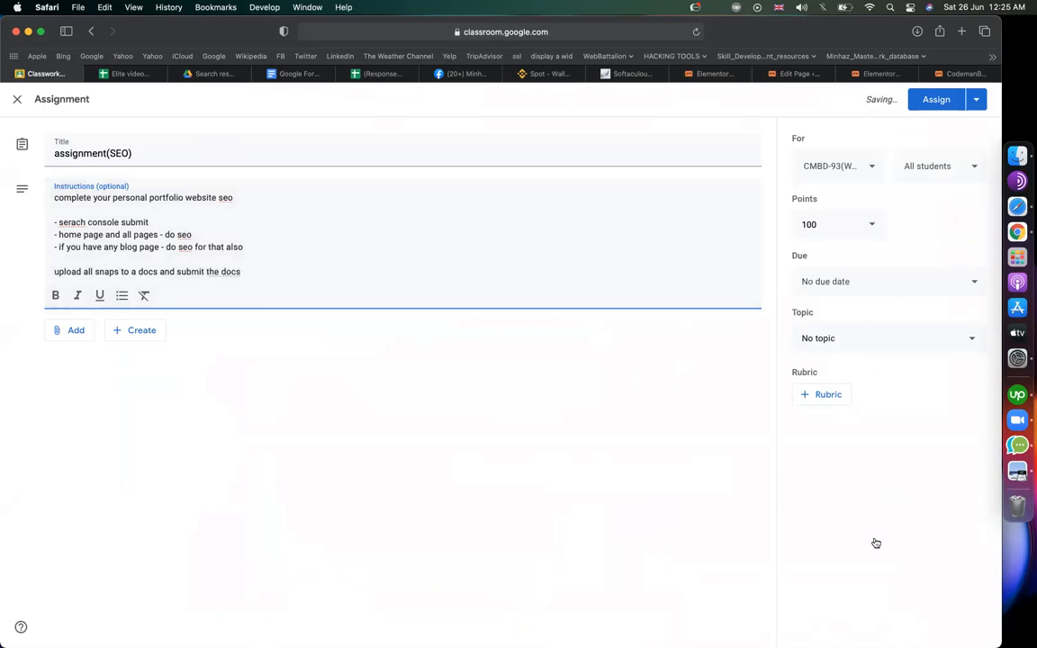
pyautogui.click(865, 623)
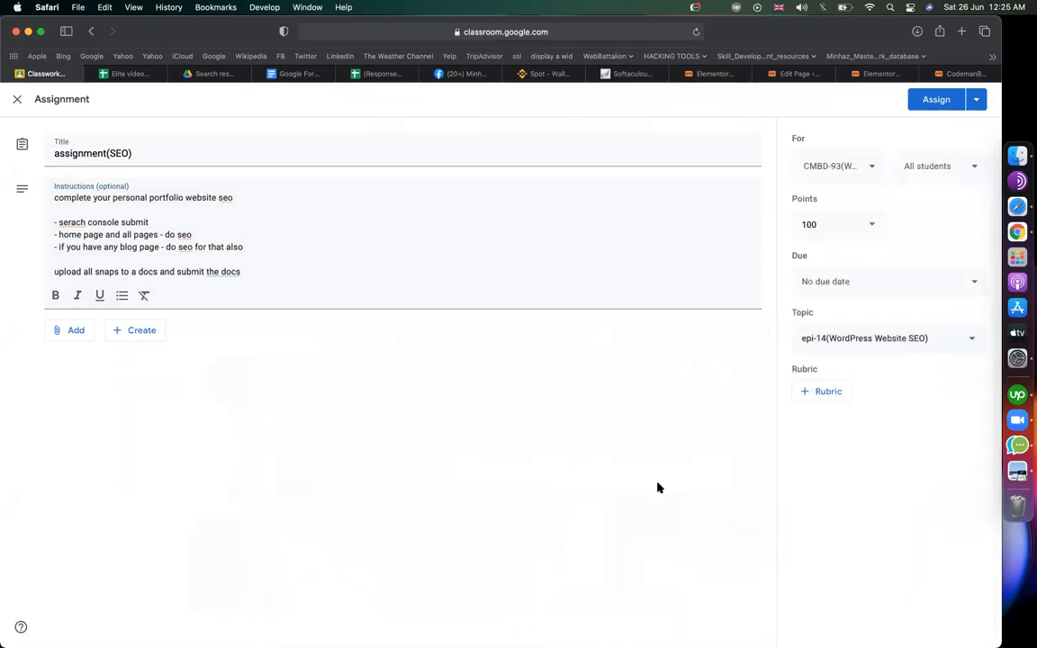
pyautogui.click(937, 99)
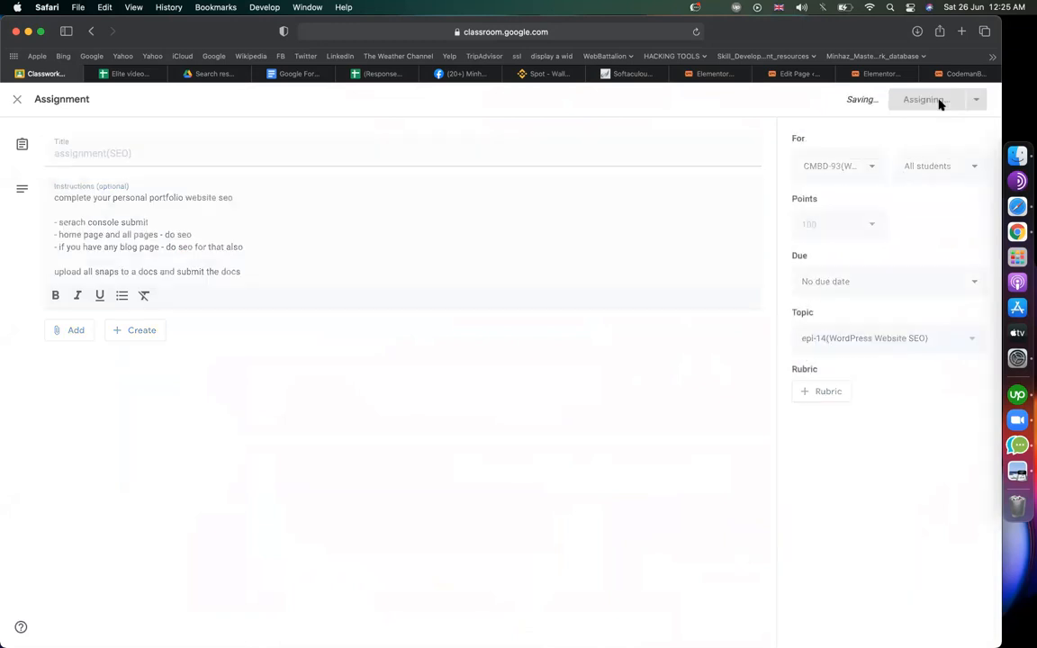
# - Start a new page in WordPress from the home page's edit screen and title it "contact"
pyautogui.click(797, 73)
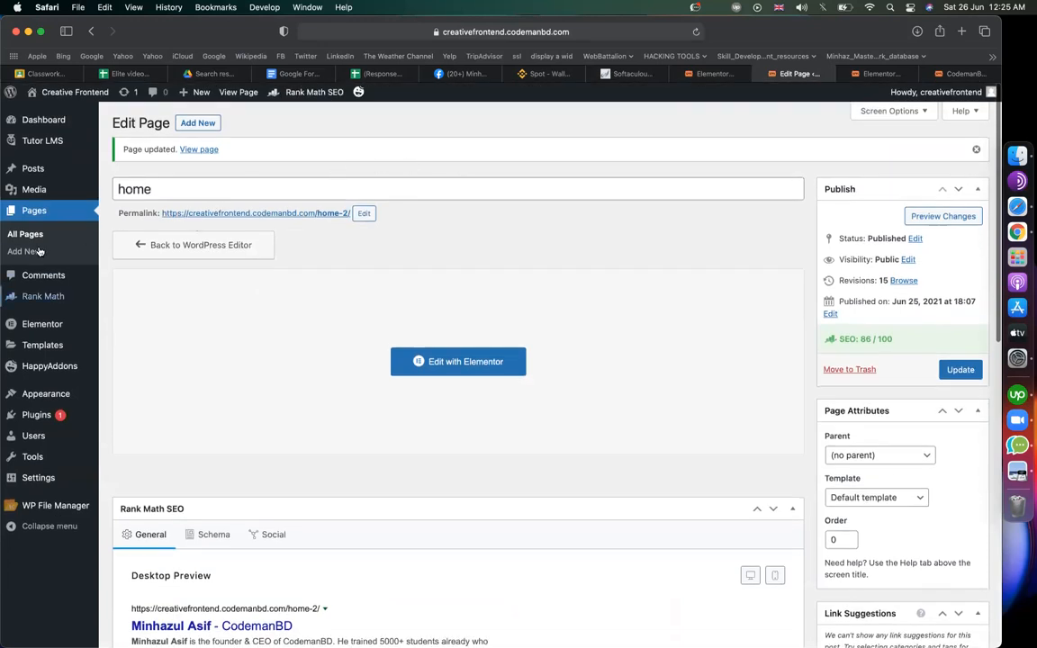
pyautogui.click(191, 124)
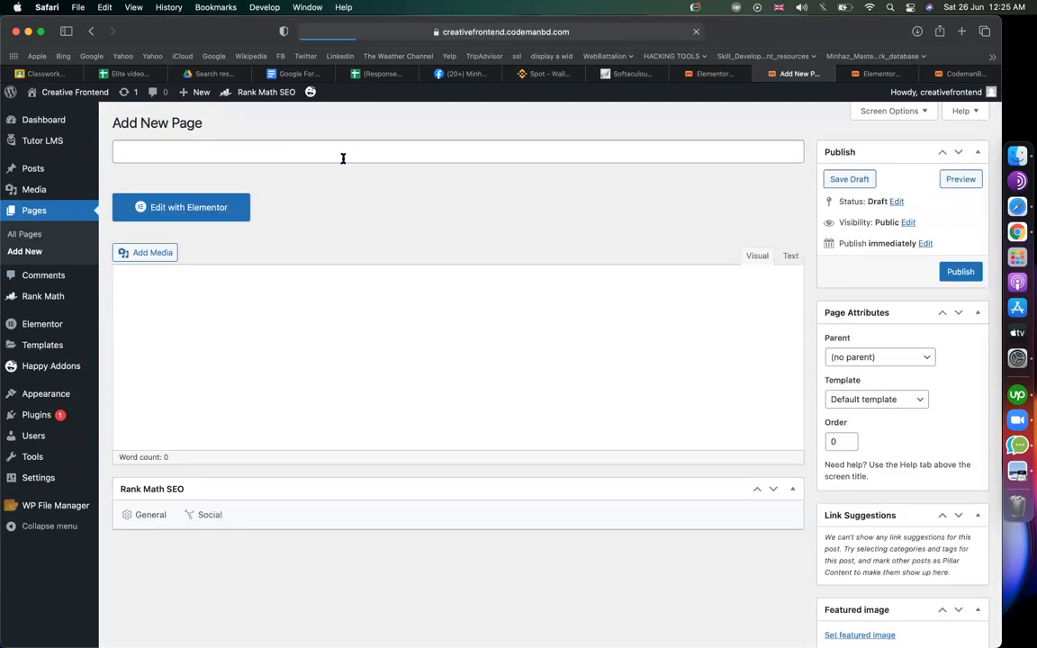
pyautogui.click(342, 158)
pyautogui.write('Contact')
# - Add a Rank Math focus keyword to the contact page made of "contact" followed by the site owner's name
pyautogui.scroll(-10, 566, 296)
pyautogui.click(317, 243)
pyautogui.write('contact minhazul asf')
pyautogui.press('BackSpace')
pyautogui.write('if')
pyautogui.press('Return')
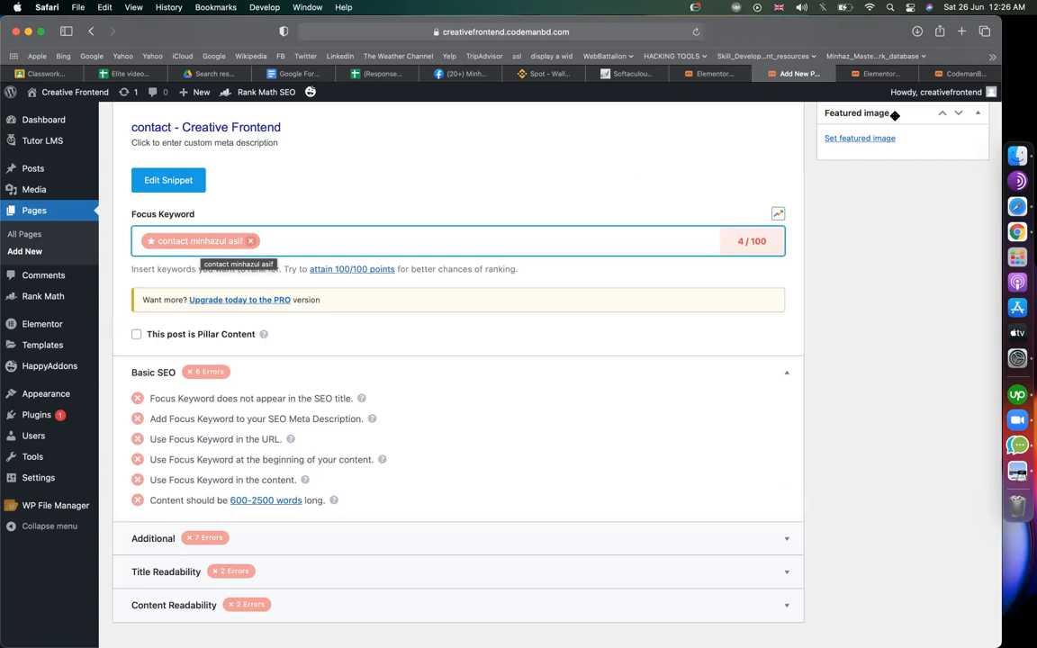
# - Look over the home page in the Elementor editor, from the hero section down to the video and class features
pyautogui.click(708, 72)
pyautogui.scroll(3, 512, 411)
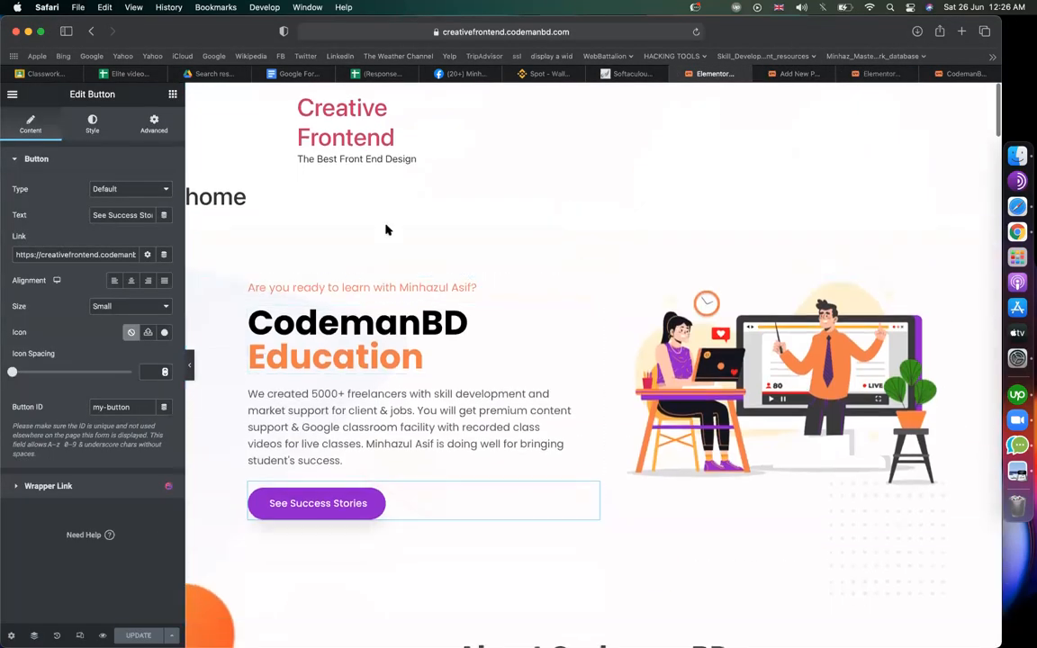
pyautogui.scroll(-5, 384, 229)
pyautogui.scroll(4, 385, 231)
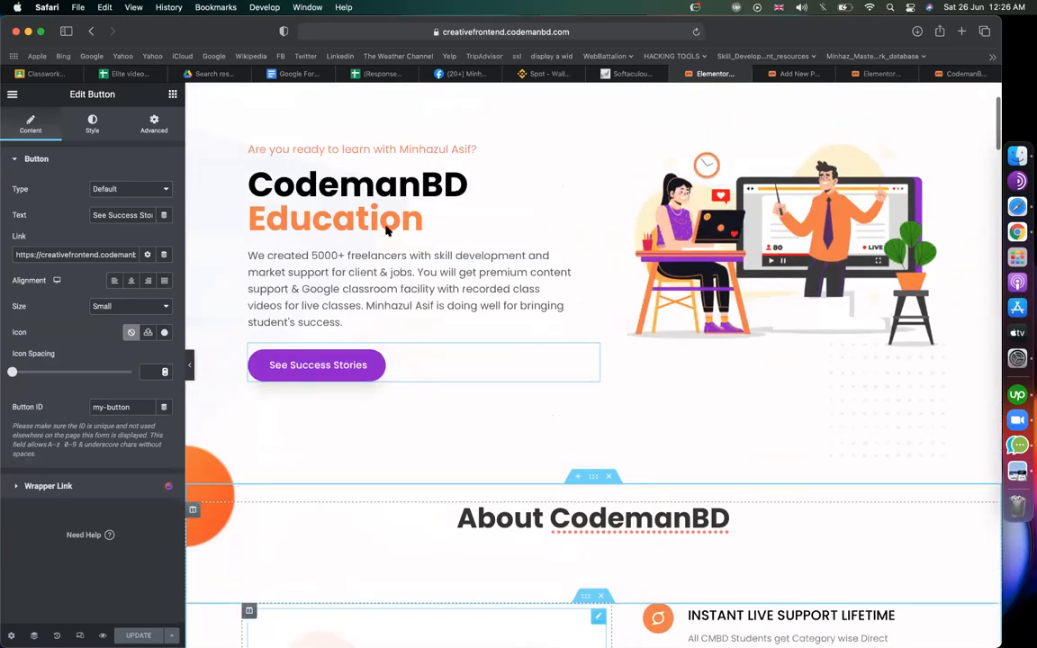
pyautogui.scroll(-9, 386, 232)
pyautogui.scroll(10, 386, 232)
pyautogui.scroll(1, 387, 233)
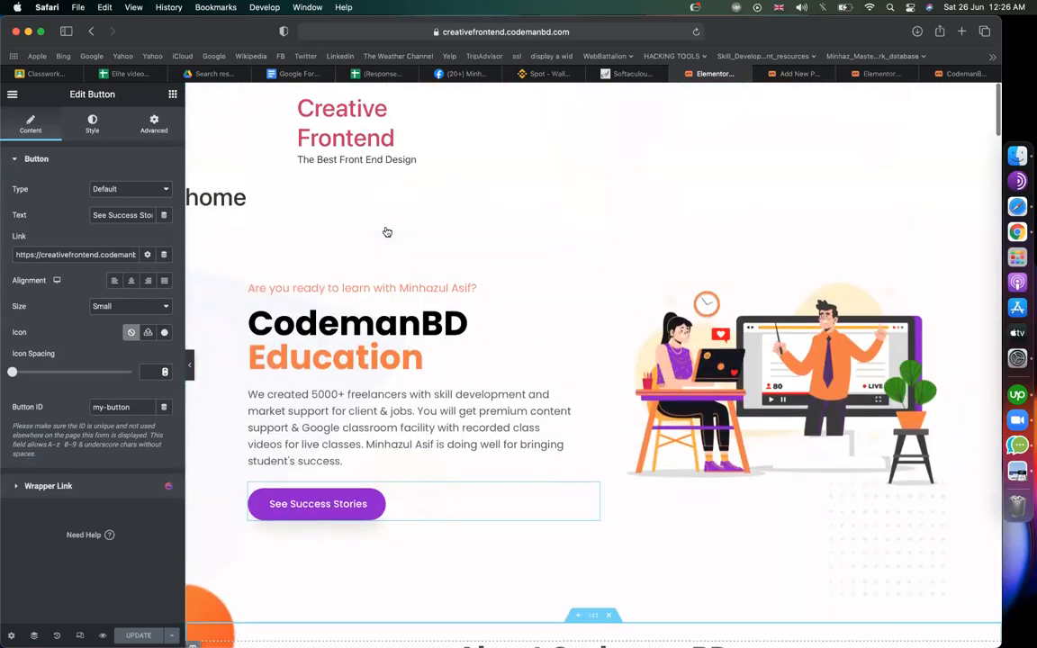
pyautogui.scroll(-8, 662, 313)
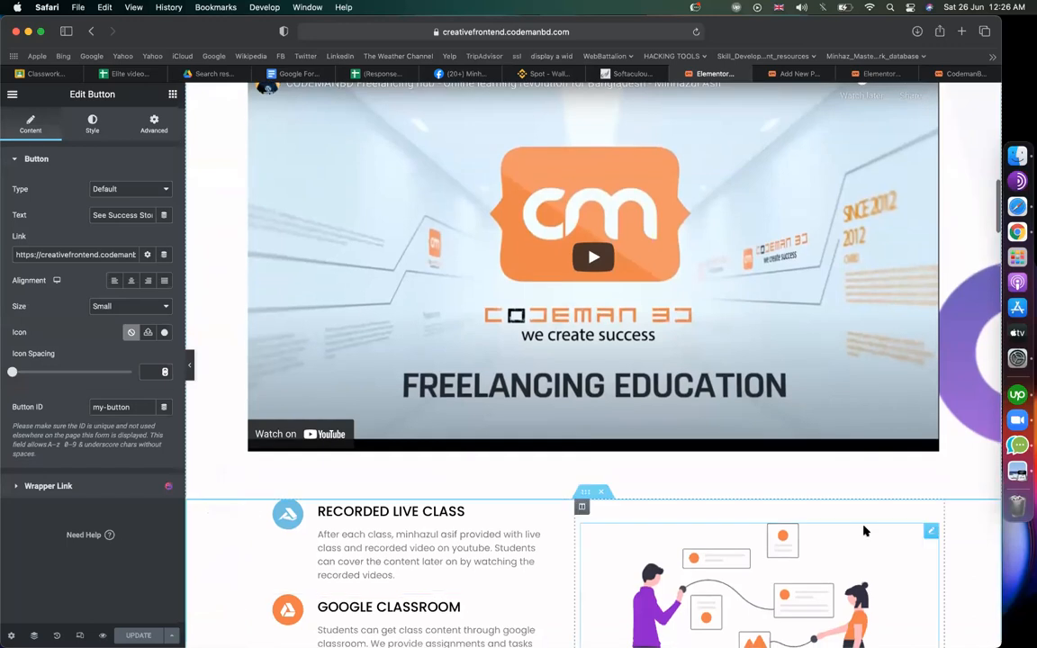
pyautogui.scroll(8, 543, 211)
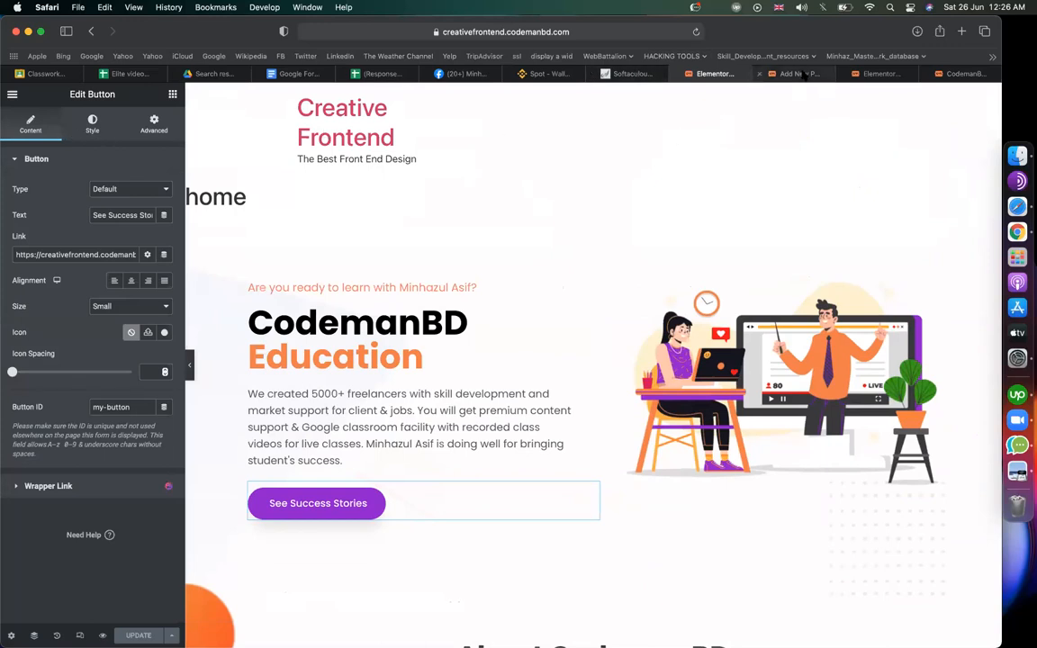
# - Load Fiverr in place of the new page and search its services for "wordpress seo"
pyautogui.moveTo(806, 78)
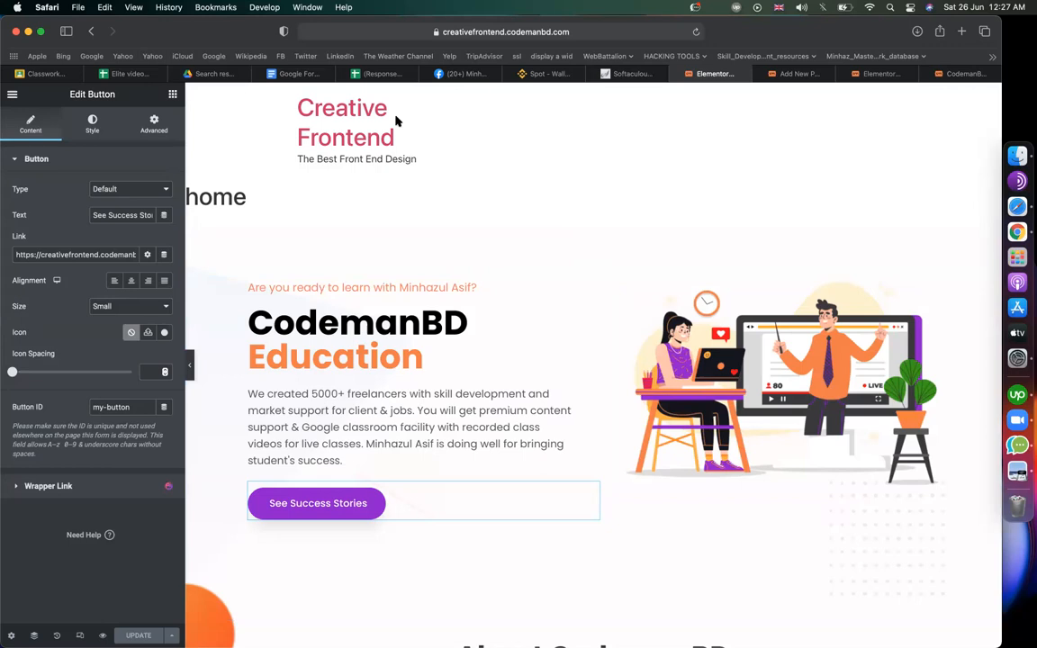
pyautogui.click(795, 77)
pyautogui.click(516, 31)
pyautogui.write('fiverr')
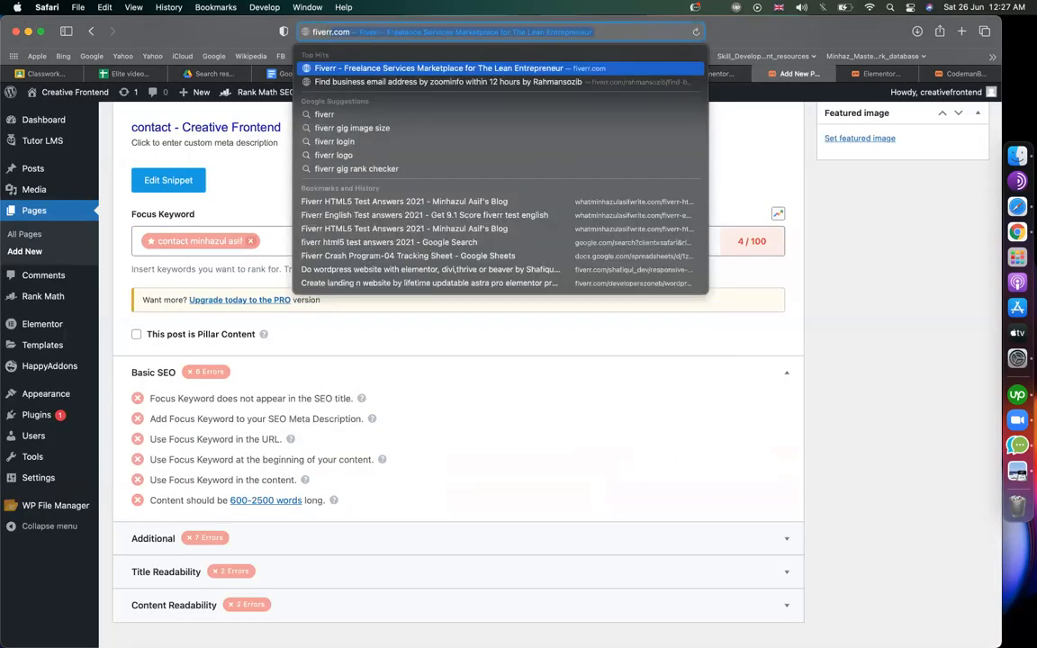
pyautogui.press('Return')
pyautogui.click(224, 319)
pyautogui.write('wordpress')
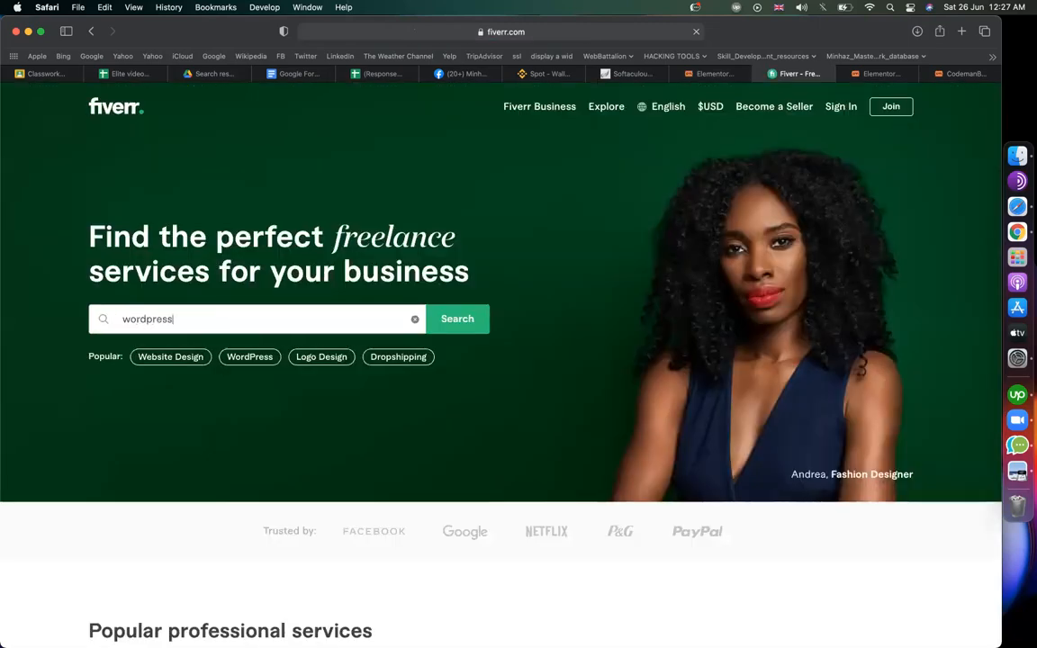
pyautogui.write(' seo')
pyautogui.press('Return')
pyautogui.scroll(-2, 162, 535)
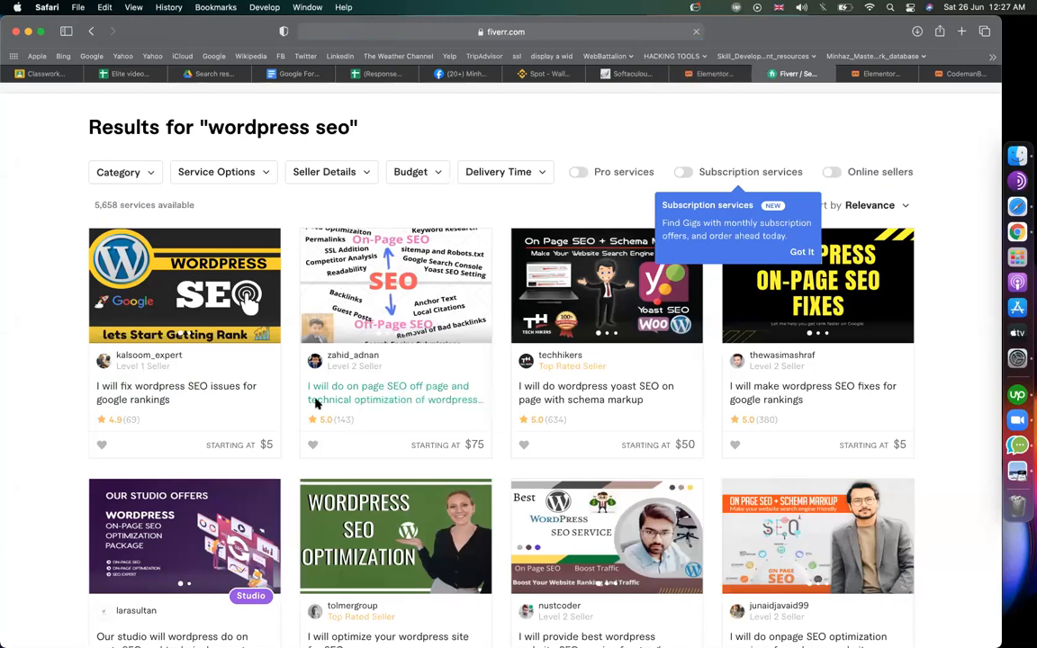
# - Open the gig on on-page, off-page and technical WordPress optimization in a separate tab and compare it with the search results
pyautogui.rightClick(414, 398)
pyautogui.click(433, 404)
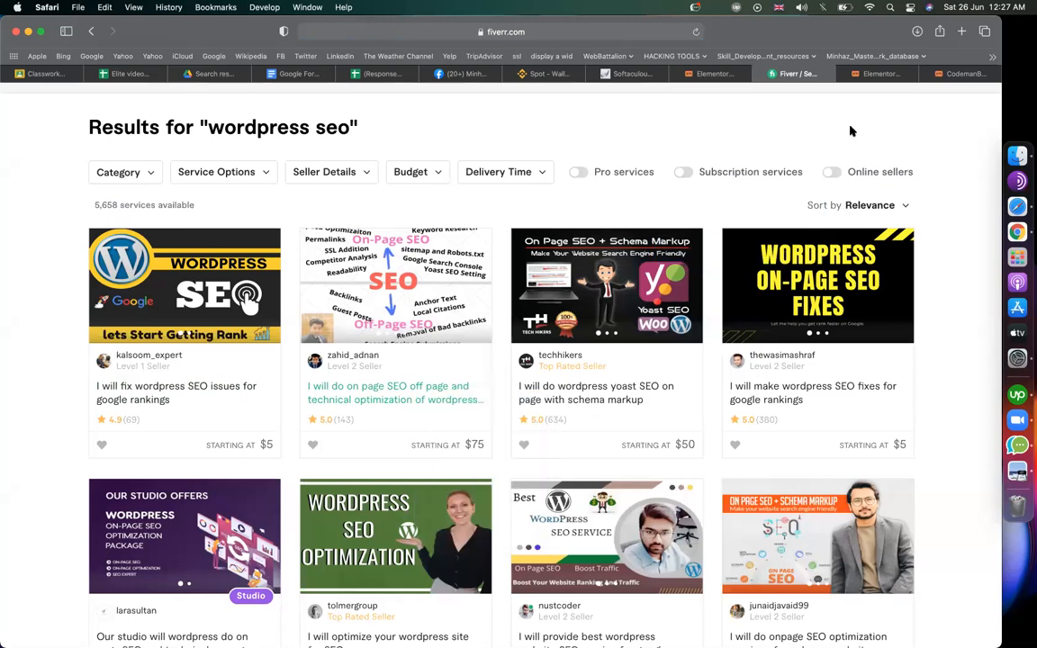
pyautogui.click(811, 75)
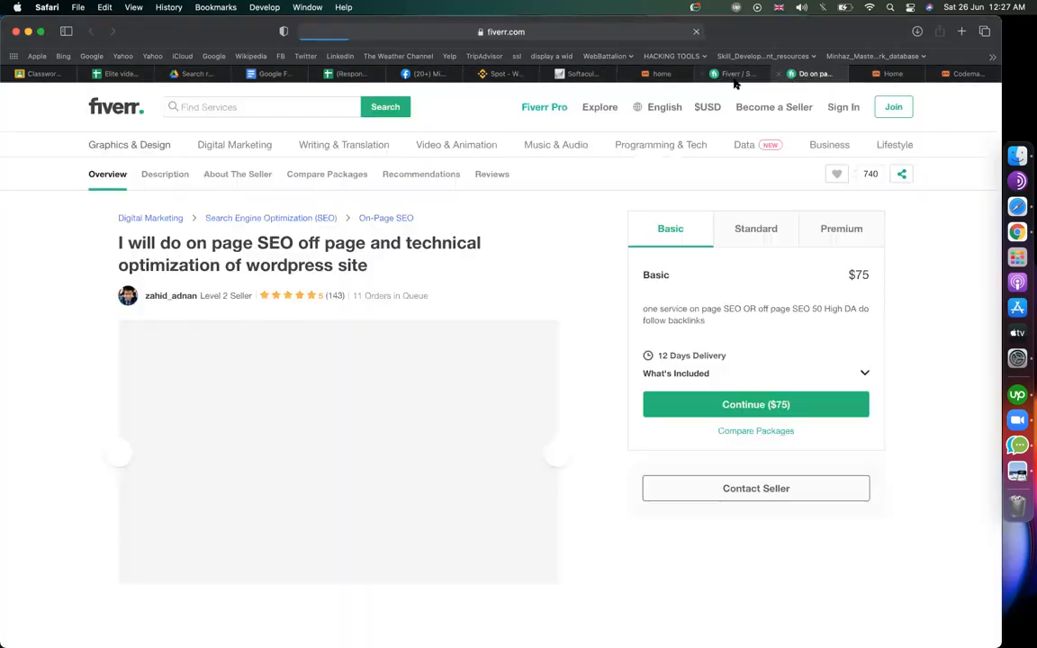
pyautogui.click(735, 76)
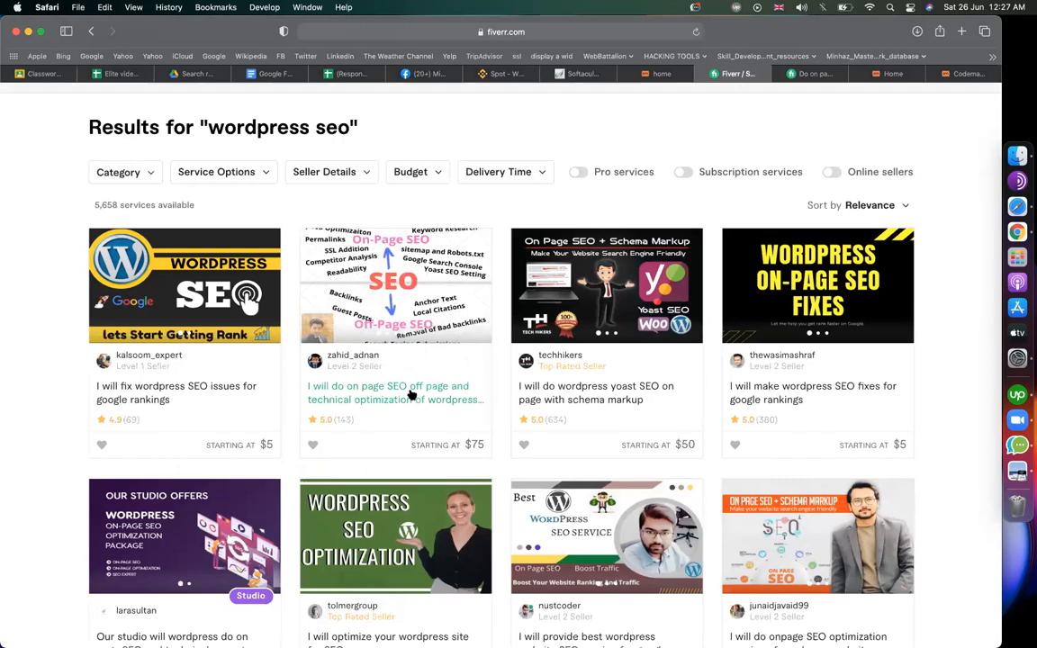
pyautogui.scroll(2, 387, 324)
pyautogui.scroll(-3, 360, 297)
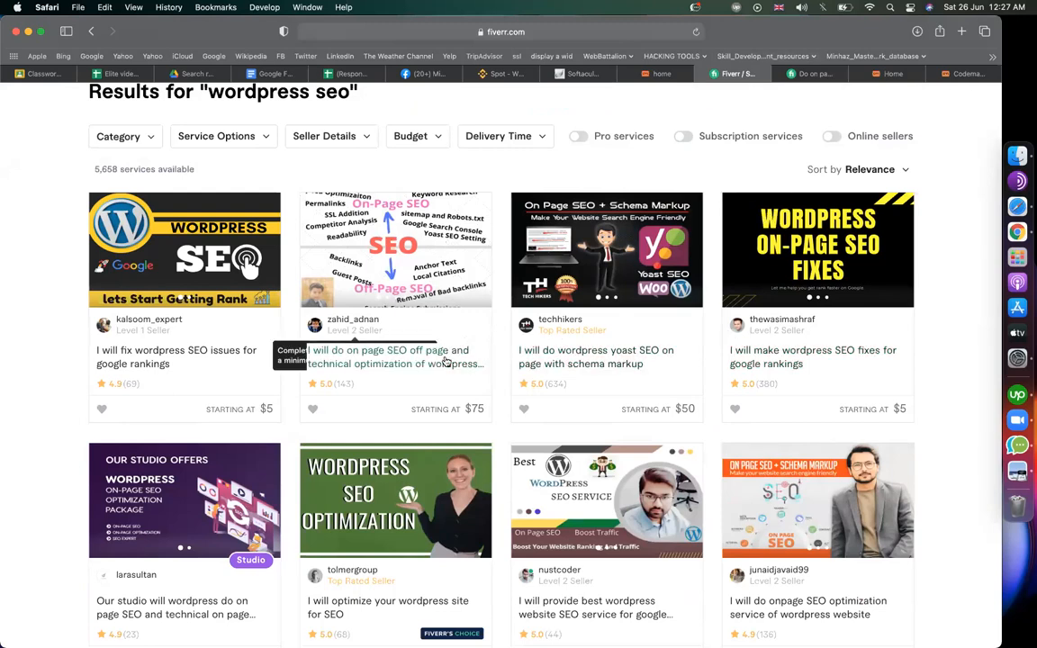
pyautogui.click(811, 74)
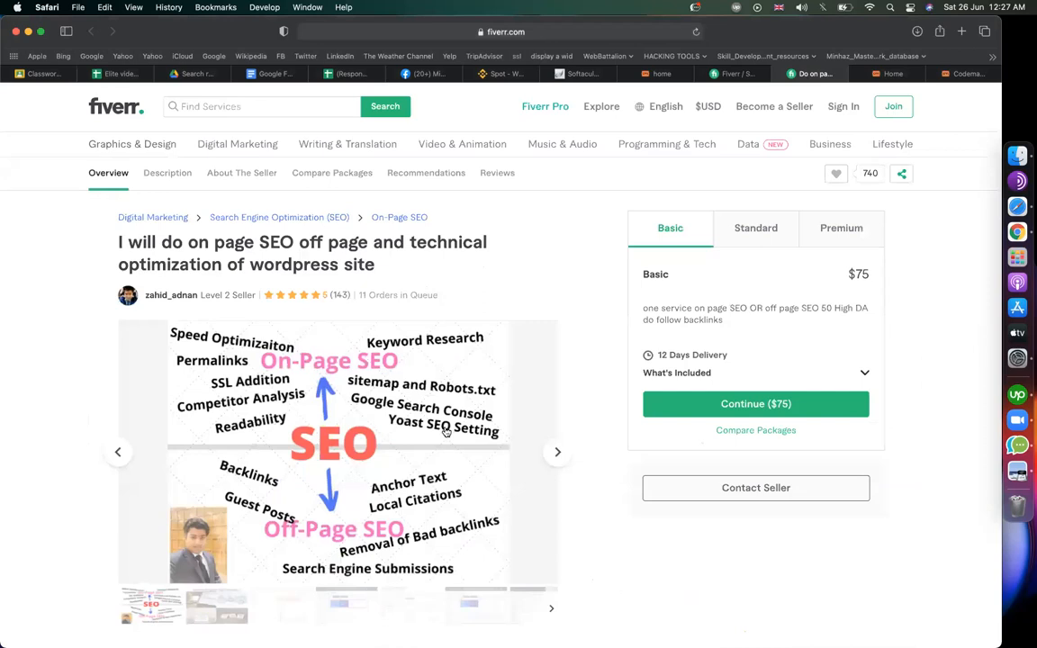
# - Read the gig's on-page SEO services, from keyword research through speed optimization to Search Console and the sitemap and Robots.txt submission
pyautogui.scroll(-3, 445, 432)
pyautogui.scroll(-5, 446, 432)
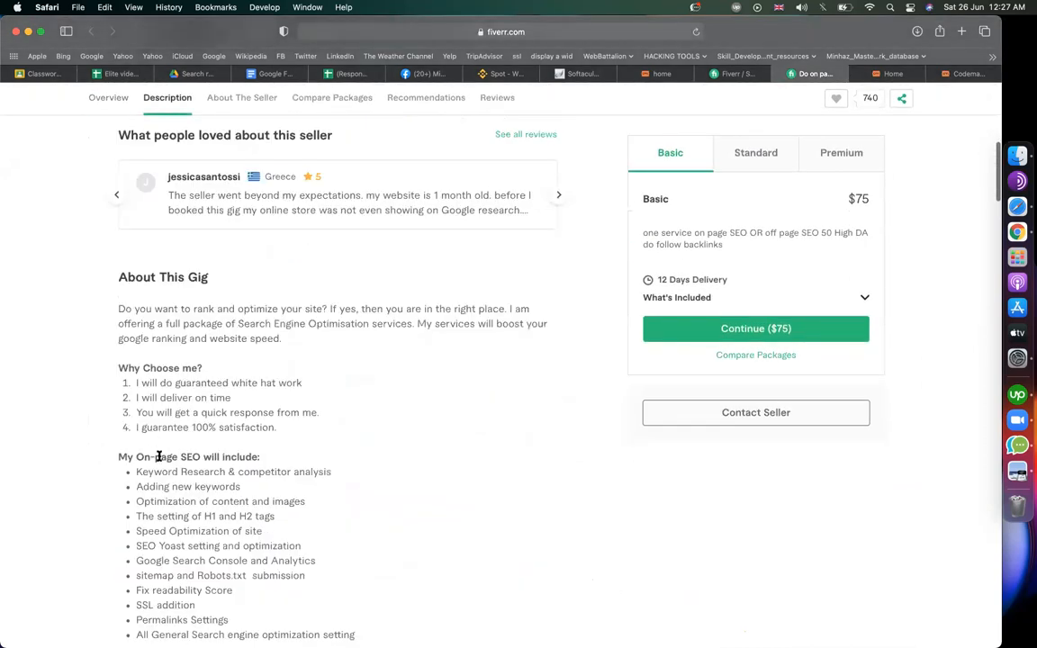
pyautogui.scroll(-2, 159, 456)
pyautogui.scroll(-2, 144, 369)
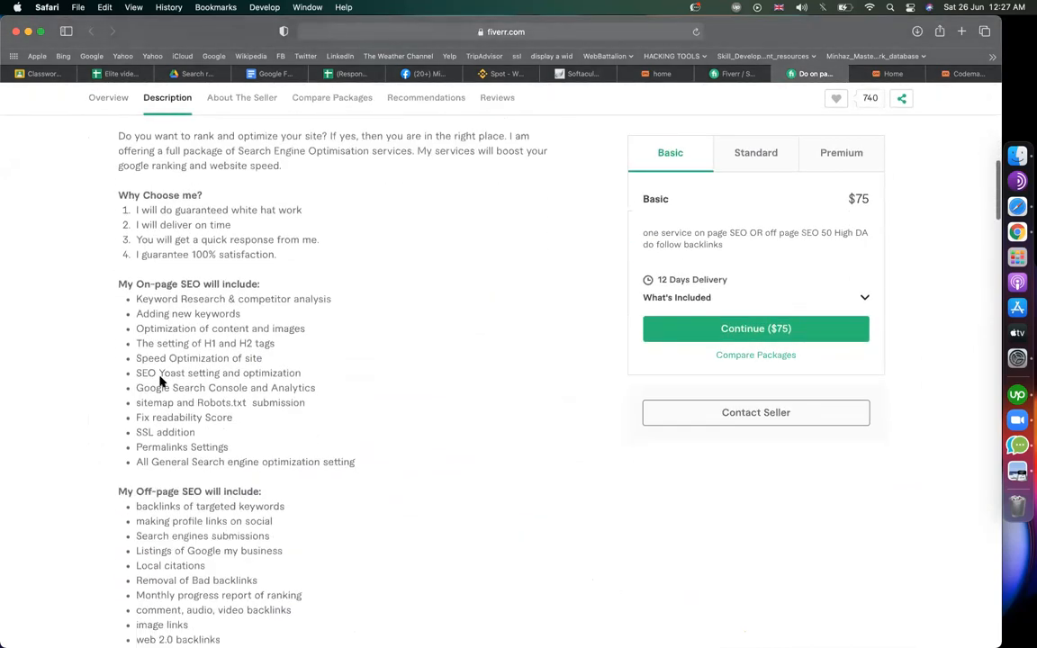
pyautogui.moveTo(141, 299); pyautogui.dragTo(322, 300)
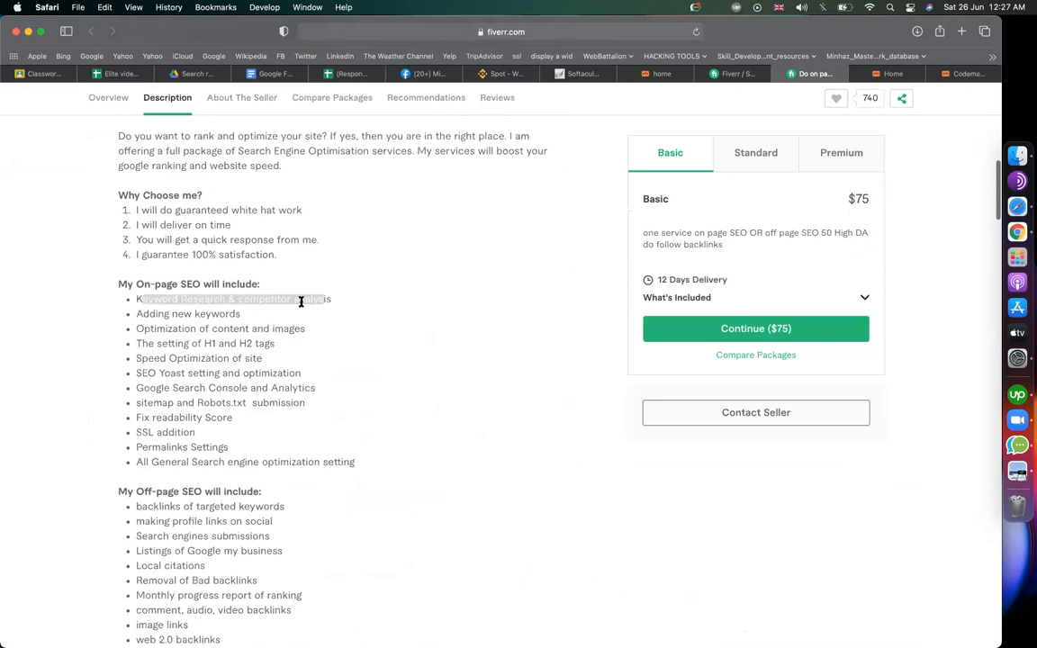
pyautogui.moveTo(151, 313); pyautogui.dragTo(232, 314)
pyautogui.moveTo(151, 329); pyautogui.dragTo(257, 331)
pyautogui.moveTo(167, 343); pyautogui.dragTo(276, 350)
pyautogui.moveTo(177, 359); pyautogui.dragTo(234, 359)
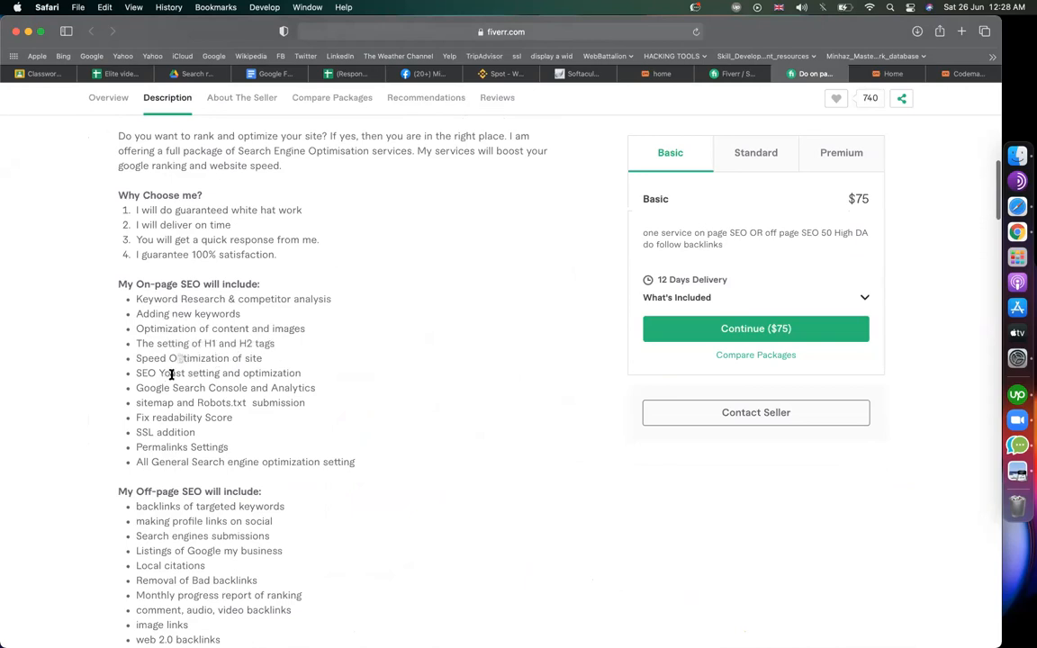
pyautogui.moveTo(163, 387); pyautogui.dragTo(259, 387)
pyautogui.moveTo(169, 403); pyautogui.dragTo(207, 408)
pyautogui.doubleClick(220, 405)
pyautogui.doubleClick(166, 403)
# - Examine the gig's list of off-page SEO services
pyautogui.scroll(-3, 205, 437)
pyautogui.click(149, 467)
pyautogui.moveTo(133, 343); pyautogui.dragTo(167, 522)
pyautogui.scroll(8, 558, 216)
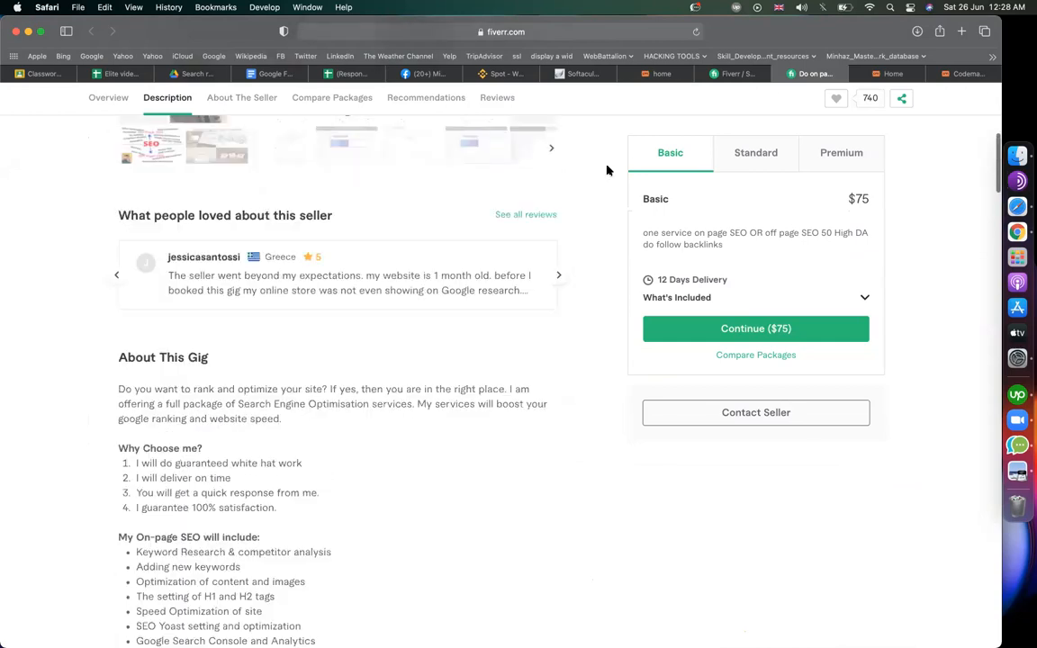
# - Go back to the results, open the gig "I will make wordpress SEO fixes for google rankings" and check its order queue
pyautogui.click(740, 75)
pyautogui.scroll(-2, 738, 308)
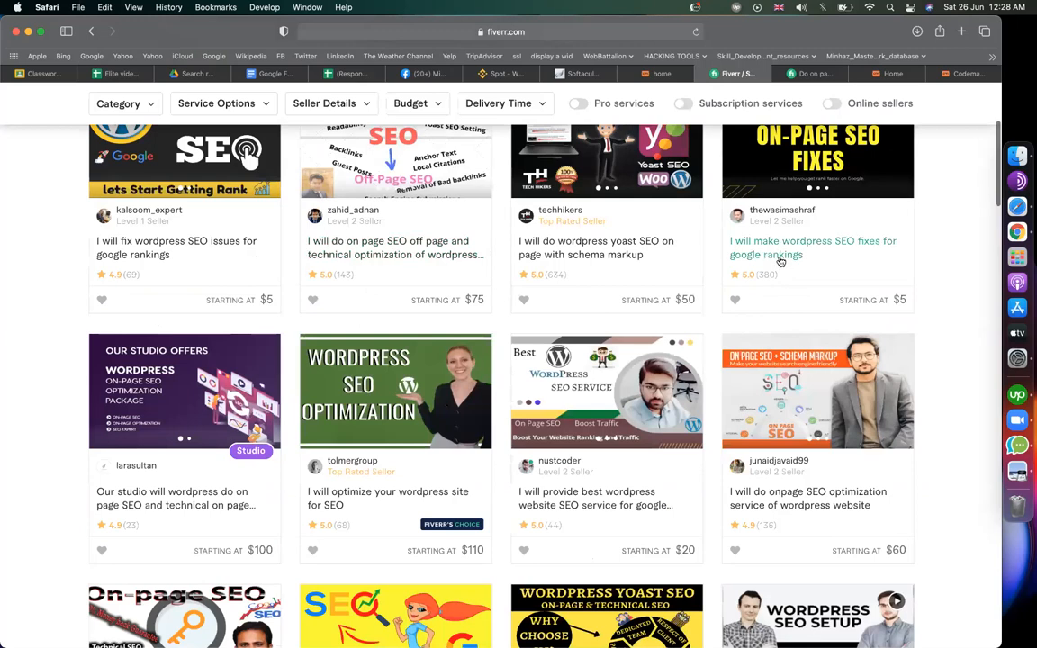
pyautogui.click(765, 255)
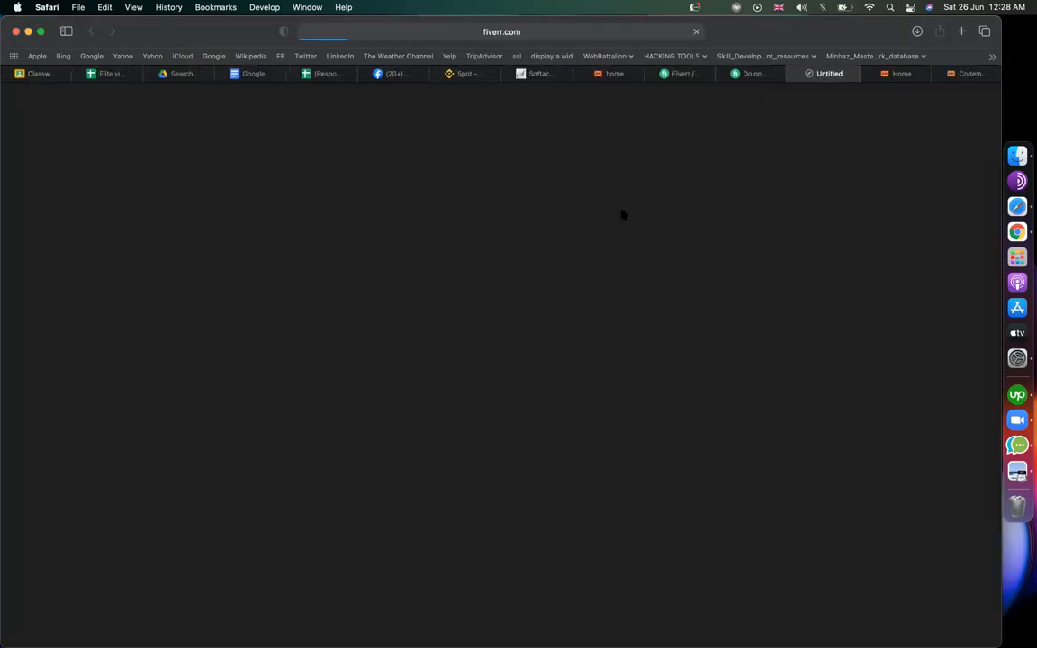
pyautogui.scroll(-2, 619, 231)
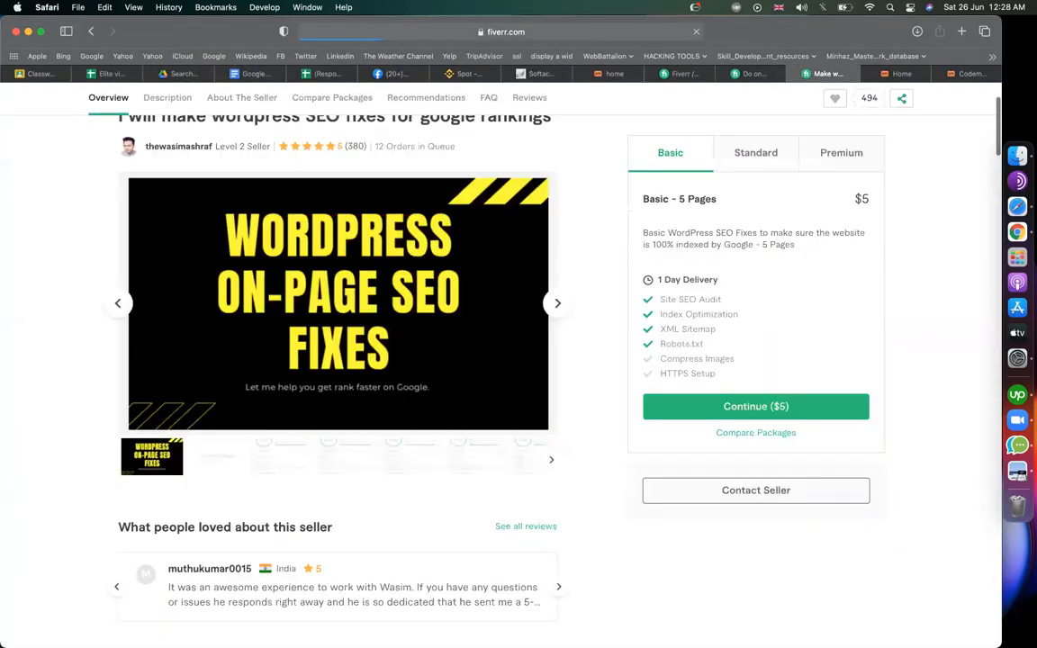
pyautogui.scroll(2, 353, 289)
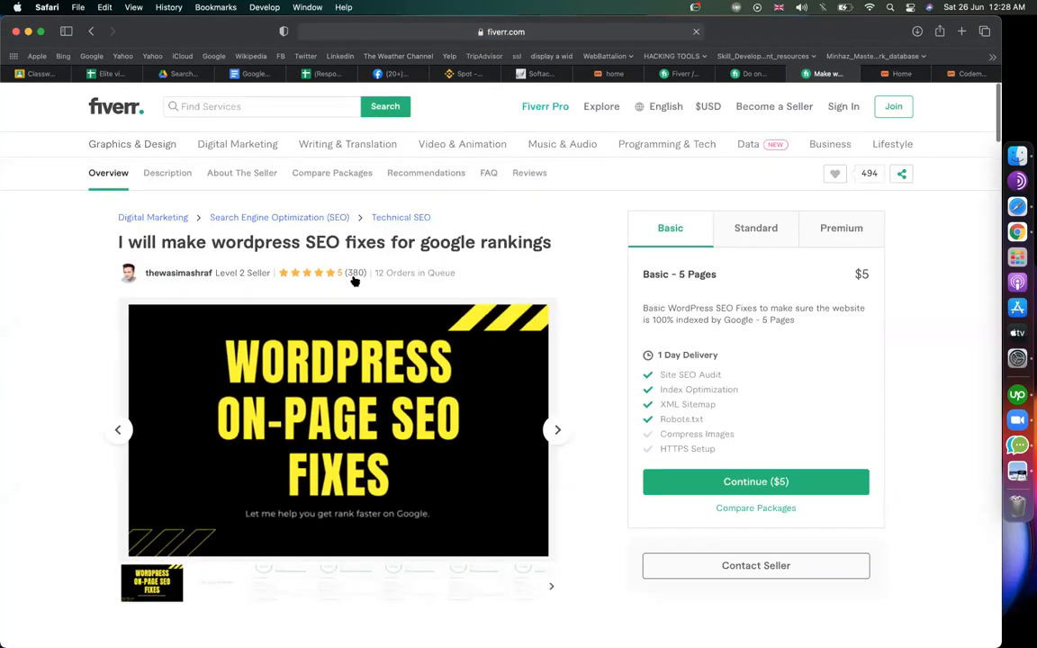
pyautogui.moveTo(461, 279); pyautogui.dragTo(377, 274)
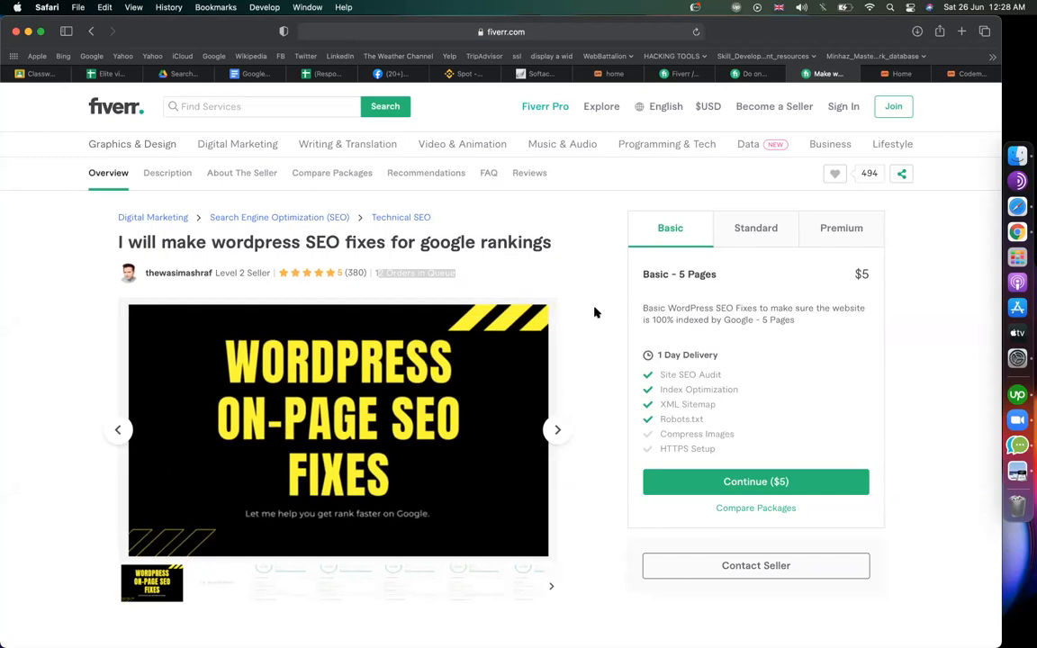
# - Read the introduction of the gig's description about ranking a WordPress website on Google
pyautogui.scroll(-5, 596, 310)
pyautogui.scroll(3, 595, 309)
pyautogui.scroll(-5, 595, 309)
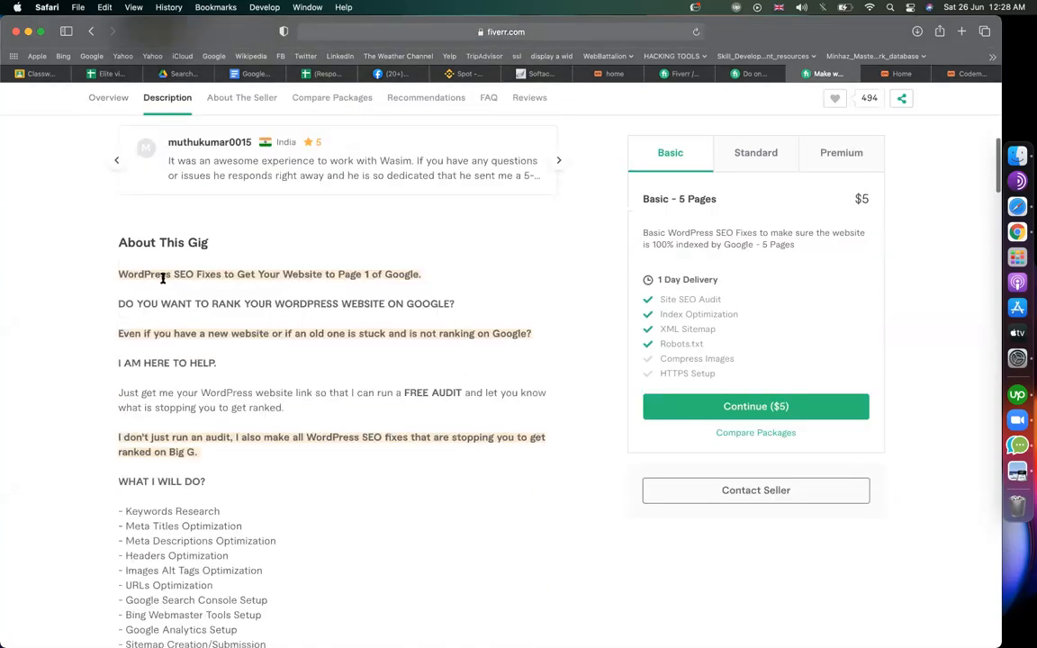
pyautogui.moveTo(163, 278); pyautogui.dragTo(280, 280)
pyautogui.click(283, 320)
pyautogui.scroll(-2, 270, 319)
# - Go through the gig's "What I will do" list from keywords research to the nofollow tag for external links
pyautogui.moveTo(153, 340); pyautogui.dragTo(208, 389)
pyautogui.moveTo(146, 400); pyautogui.dragTo(226, 399)
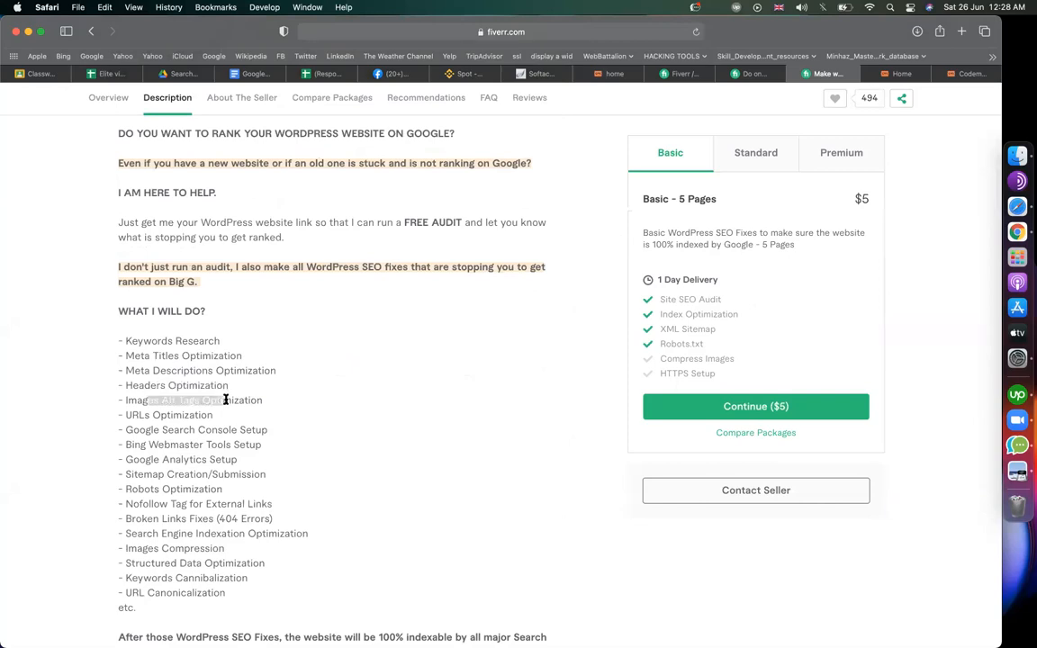
pyautogui.moveTo(145, 417); pyautogui.dragTo(204, 431)
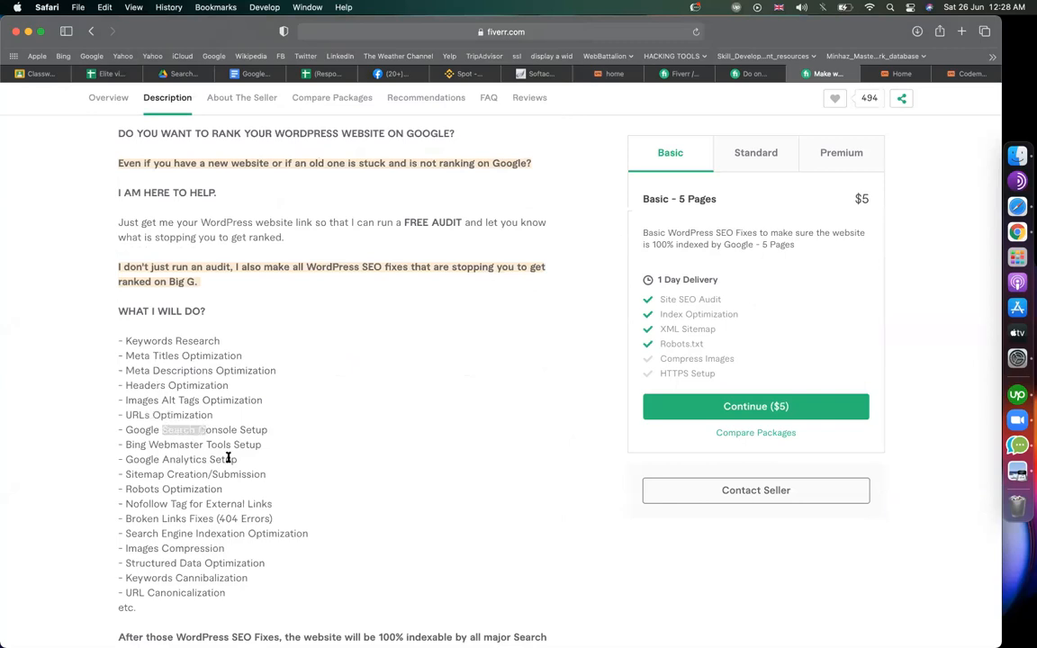
pyautogui.moveTo(264, 445); pyautogui.dragTo(91, 445)
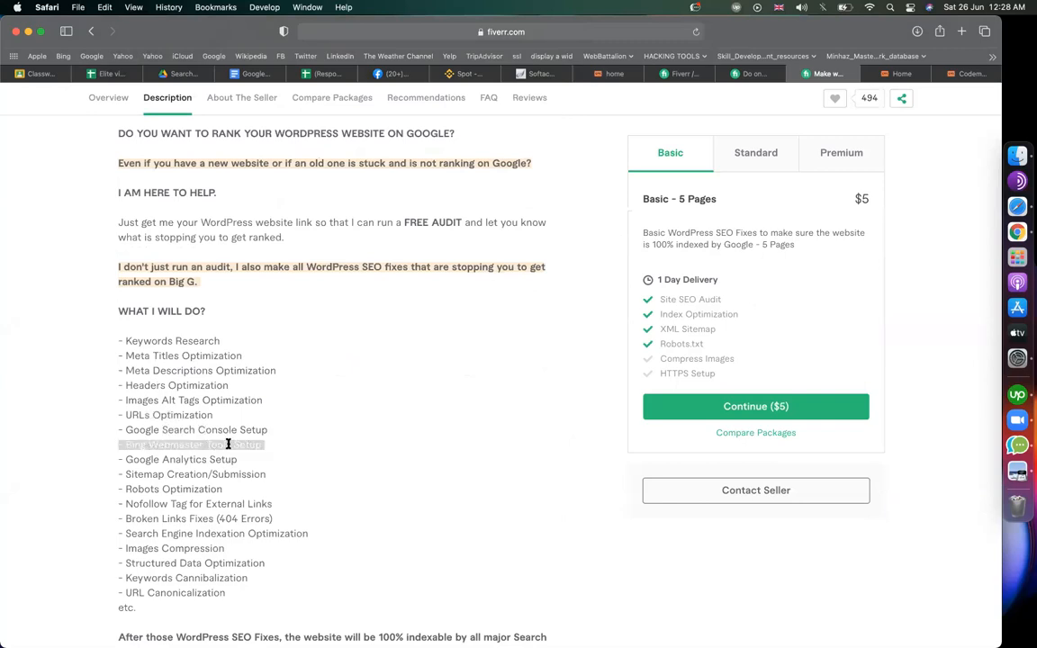
pyautogui.moveTo(238, 460); pyautogui.dragTo(144, 475)
pyautogui.click(230, 479)
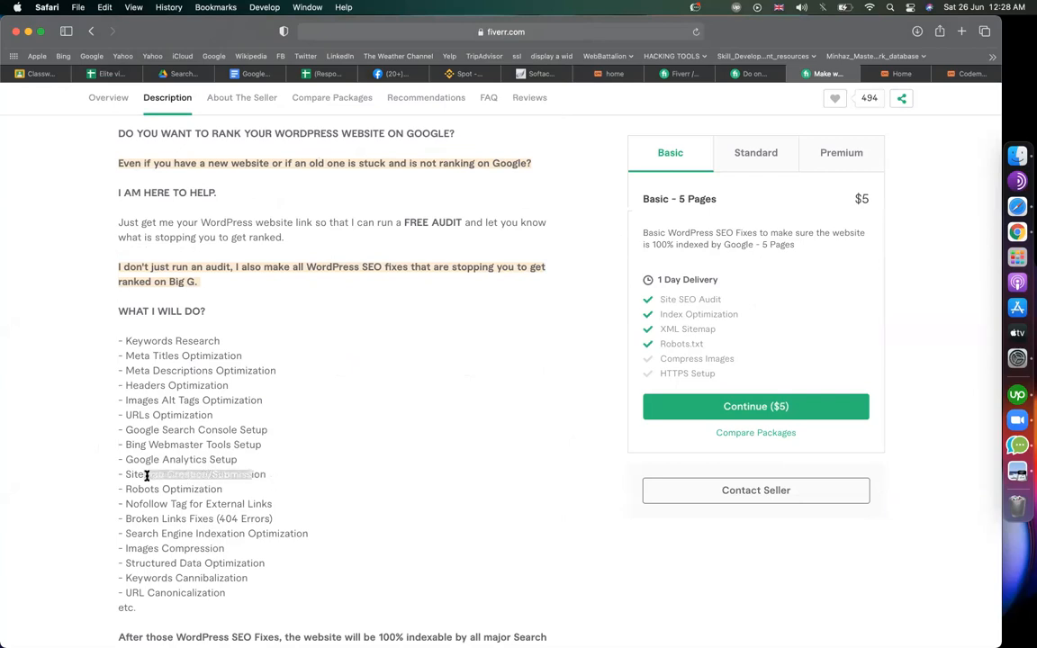
pyautogui.tripleClick(218, 475)
pyautogui.moveTo(217, 489)
pyautogui.mouseDown()
pyautogui.moveTo(122, 489)
pyautogui.moveTo(222, 504)
pyautogui.mouseUp()
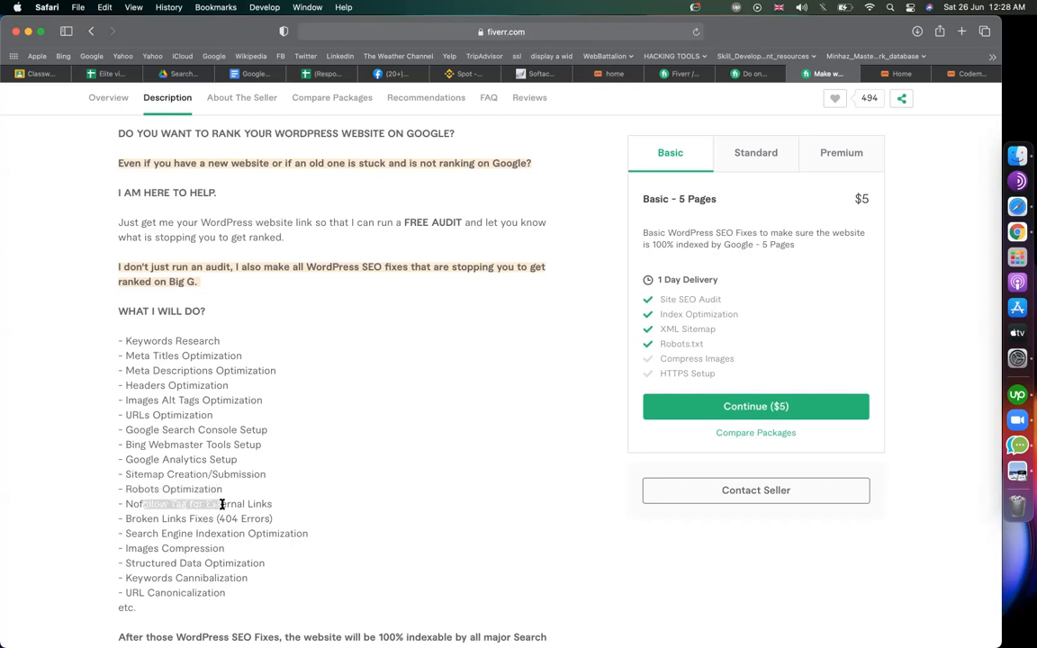
# - Examine the rest of the service list from broken links fixes to URL canonicalization, and revisit the sitemap item
pyautogui.scroll(-2, 269, 507)
pyautogui.tripleClick(166, 456)
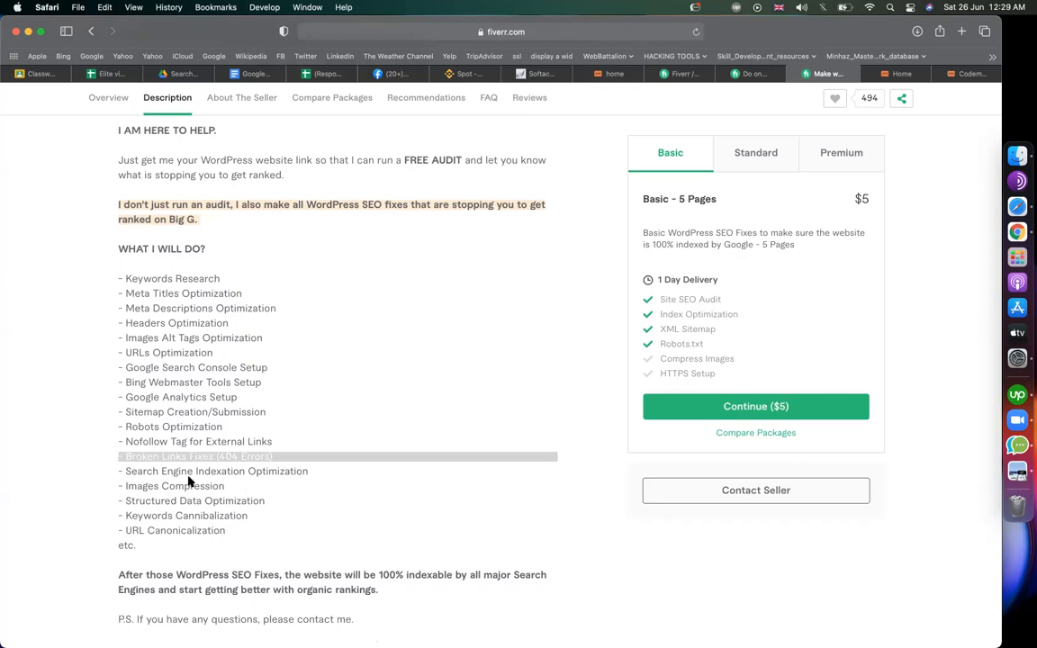
pyautogui.click(216, 488)
pyautogui.moveTo(229, 533); pyautogui.dragTo(129, 474)
pyautogui.click(216, 455)
pyautogui.doubleClick(141, 411)
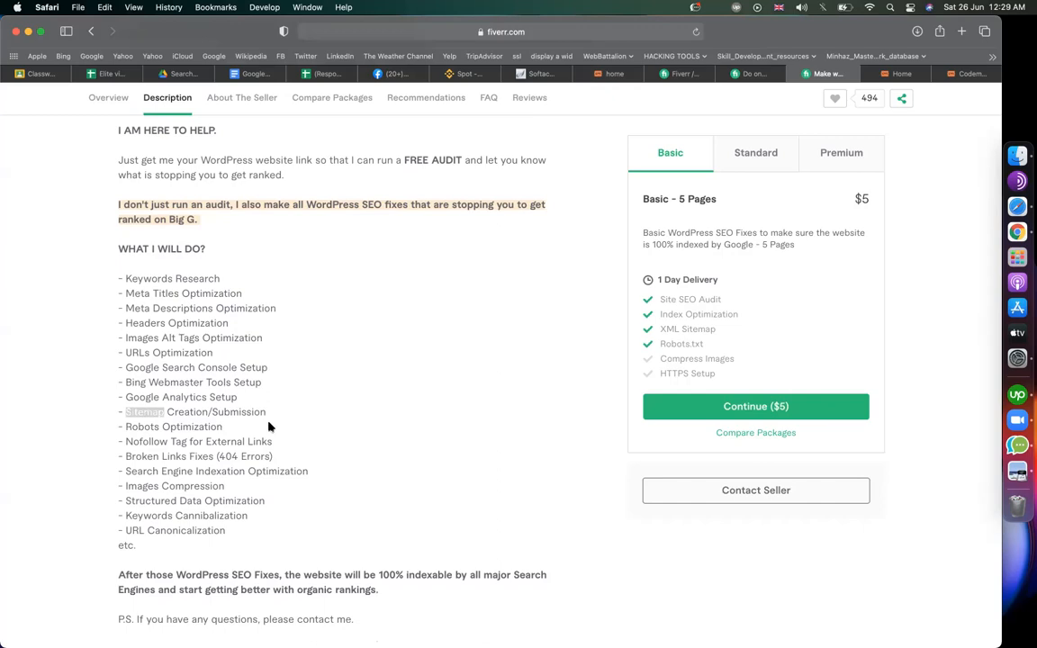
# - Revisit the sitemap creation and submission item in the gig's service list and the description around it
pyautogui.doubleClick(187, 413)
pyautogui.doubleClick(237, 413)
pyautogui.doubleClick(147, 412)
pyautogui.scroll(5, 196, 400)
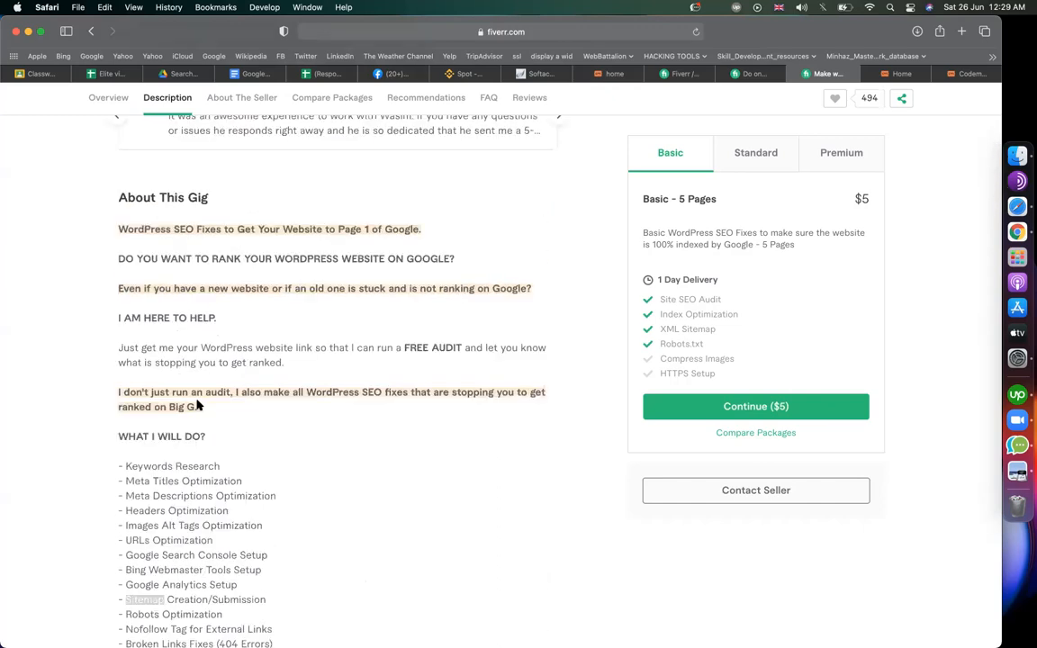
pyautogui.scroll(-2, 198, 405)
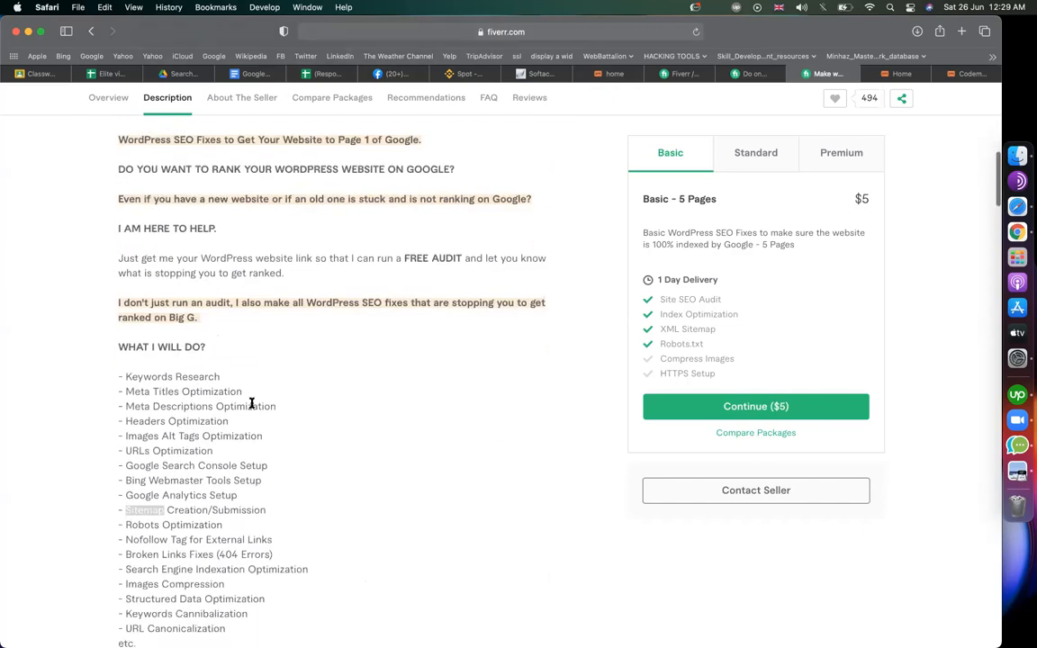
# - Close the Elementor template library on the Home page and search Google for "codemanbd"
pyautogui.click(899, 74)
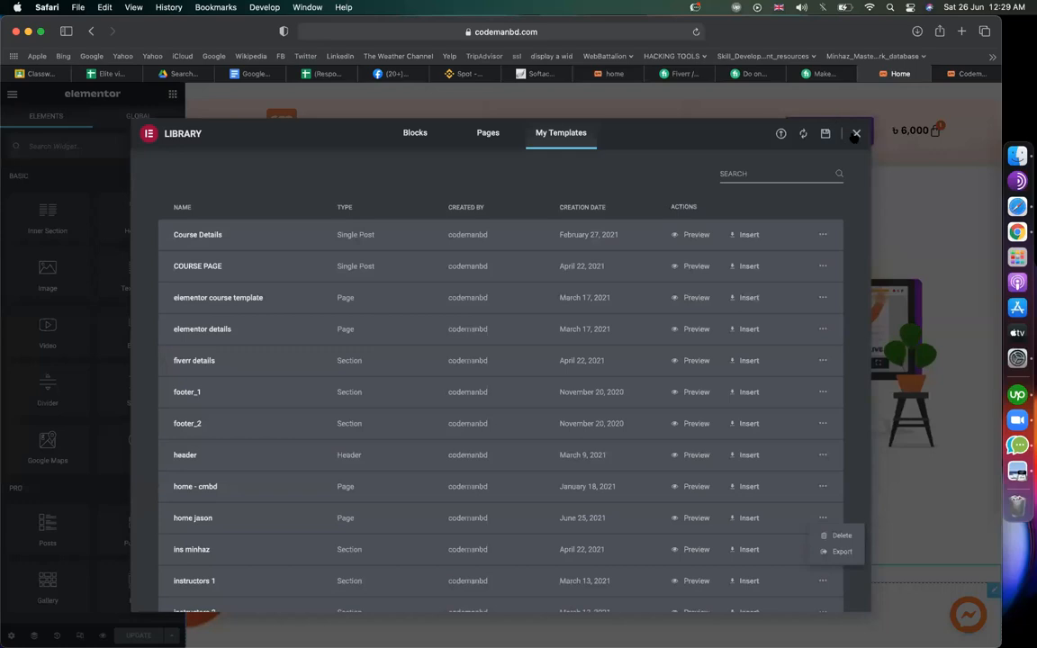
pyautogui.click(855, 134)
pyautogui.click(635, 32)
pyautogui.write('facebook')
pyautogui.press('super+a')
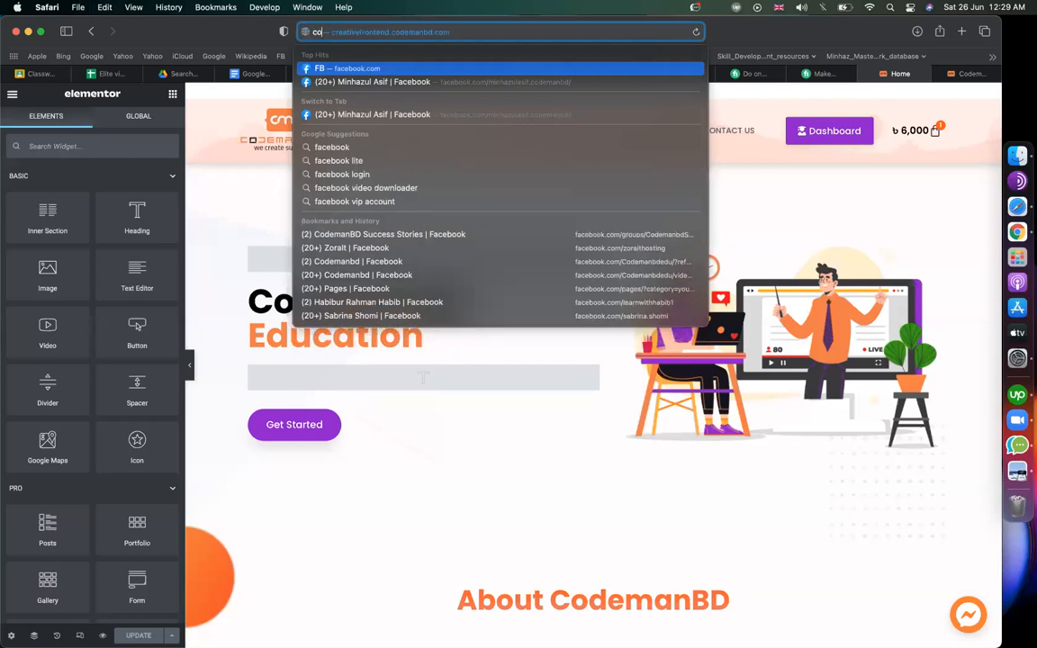
pyautogui.write('codemanbd')
pyautogui.press('BackSpace')
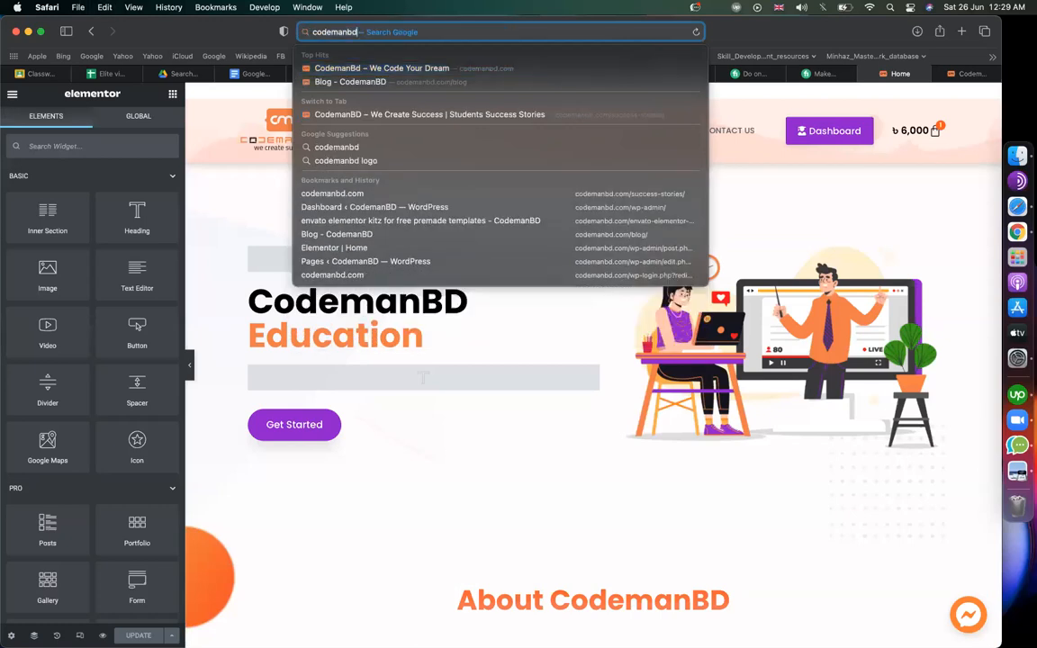
pyautogui.press('Return')
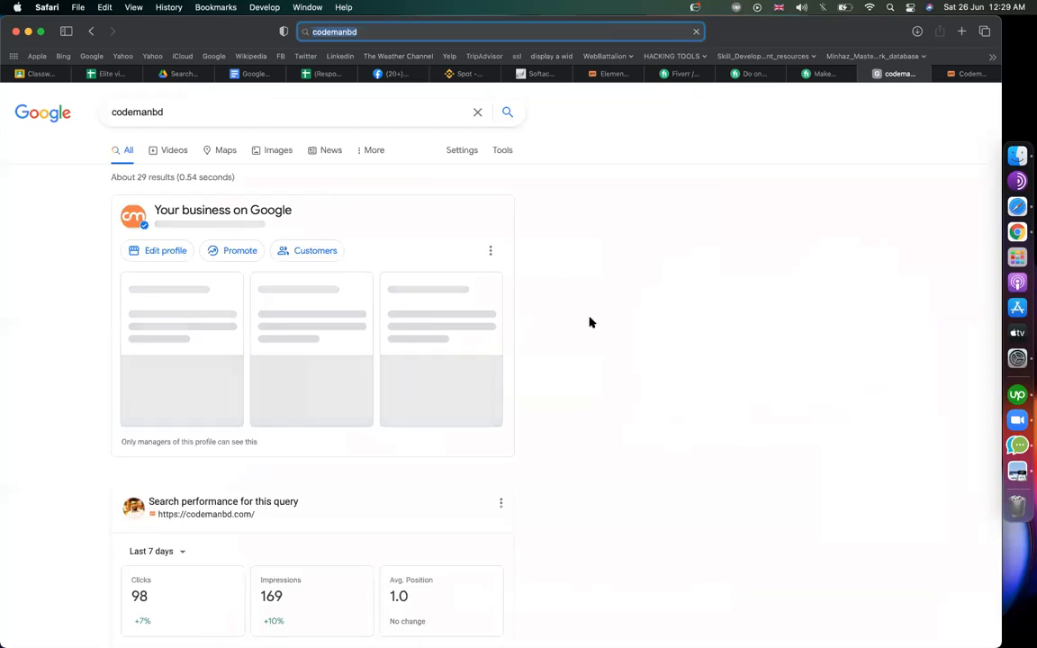
# - Look through the website and social profile listings in the codemanbd results, and search Google for "facebook"
pyautogui.scroll(-10, 591, 322)
pyautogui.scroll(1, 206, 337)
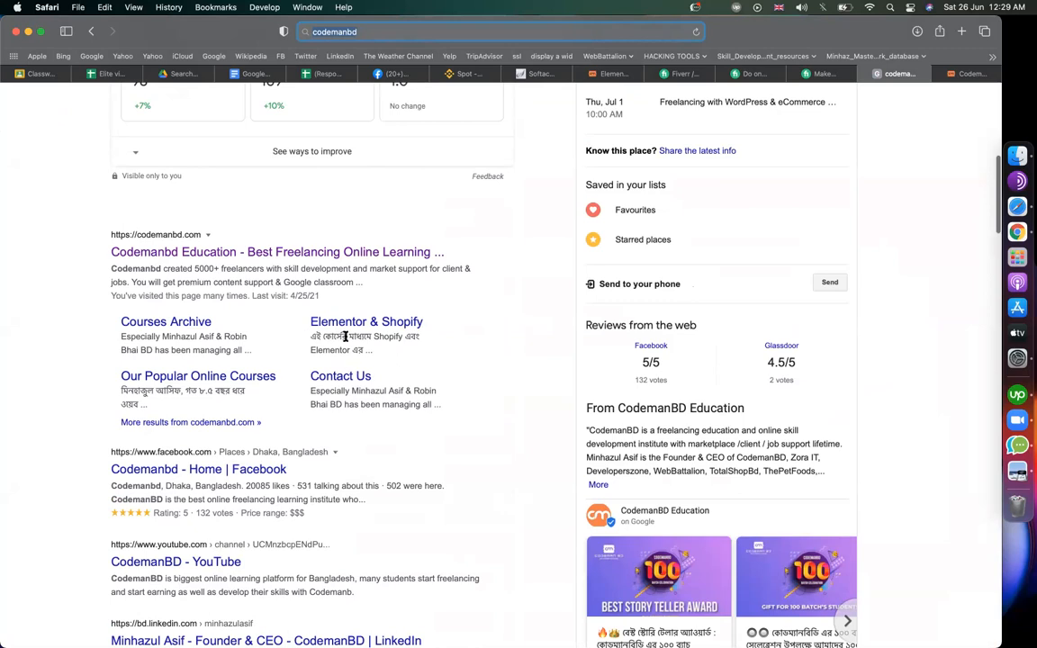
pyautogui.scroll(-6, 239, 400)
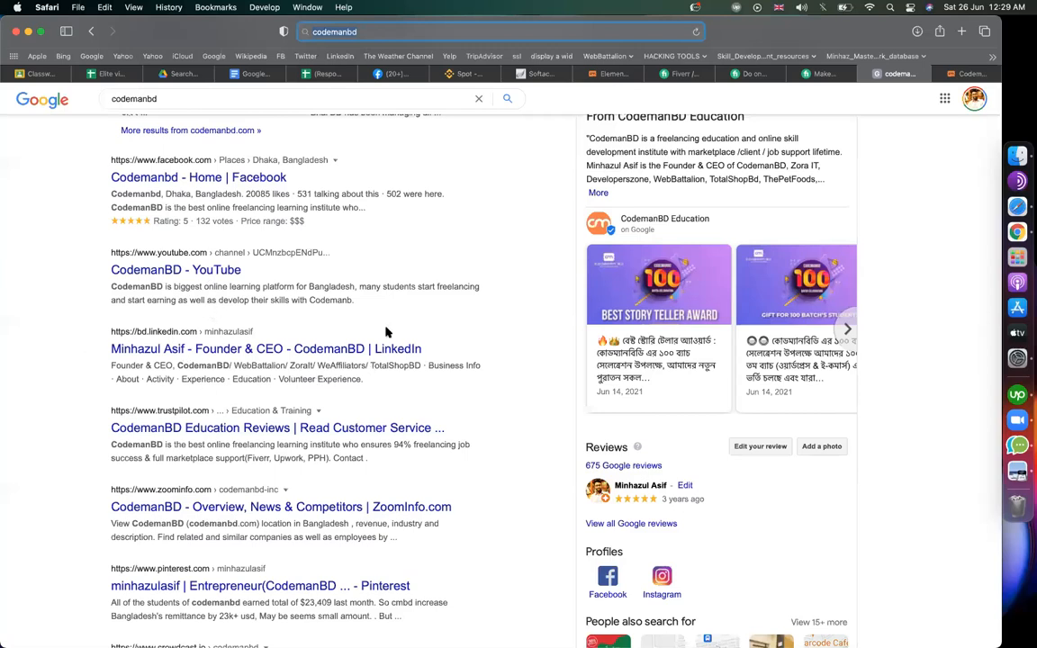
pyautogui.doubleClick(198, 100)
pyautogui.write('facebook')
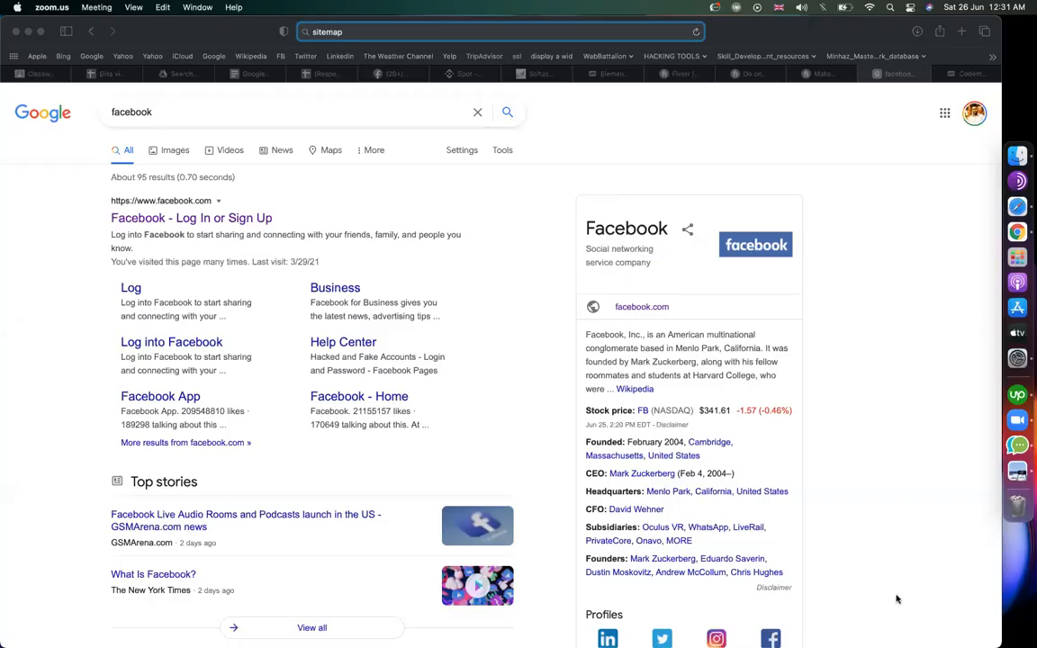
# - Search Google for "sitemap.xmp" and open the XML Sitemaps Generator result
pyautogui.click(337, 32)
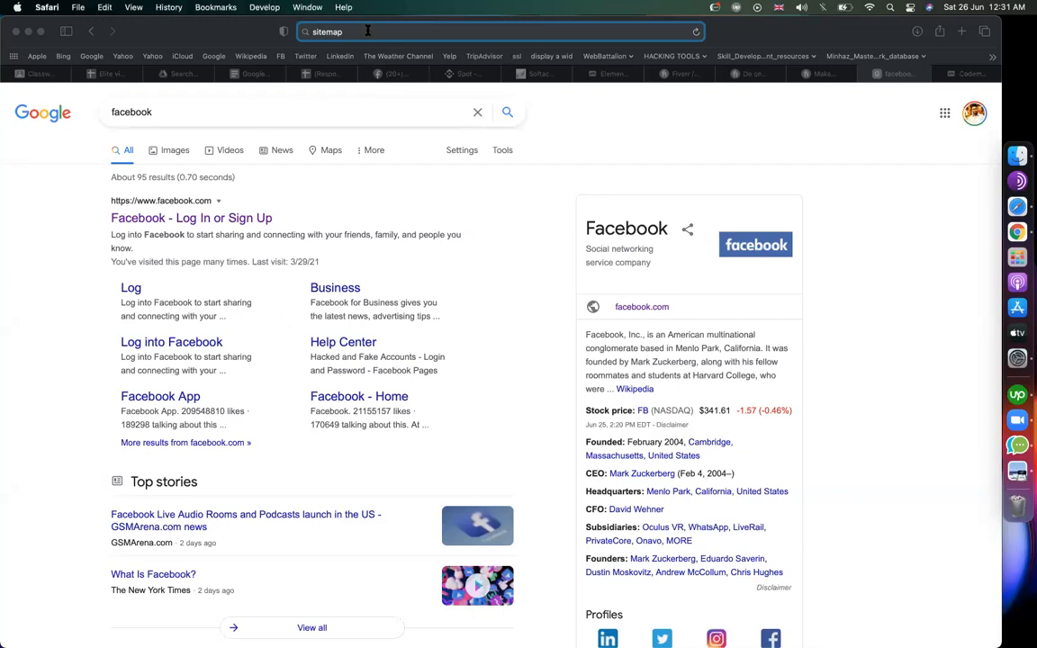
pyautogui.write('sitemap.xmp')
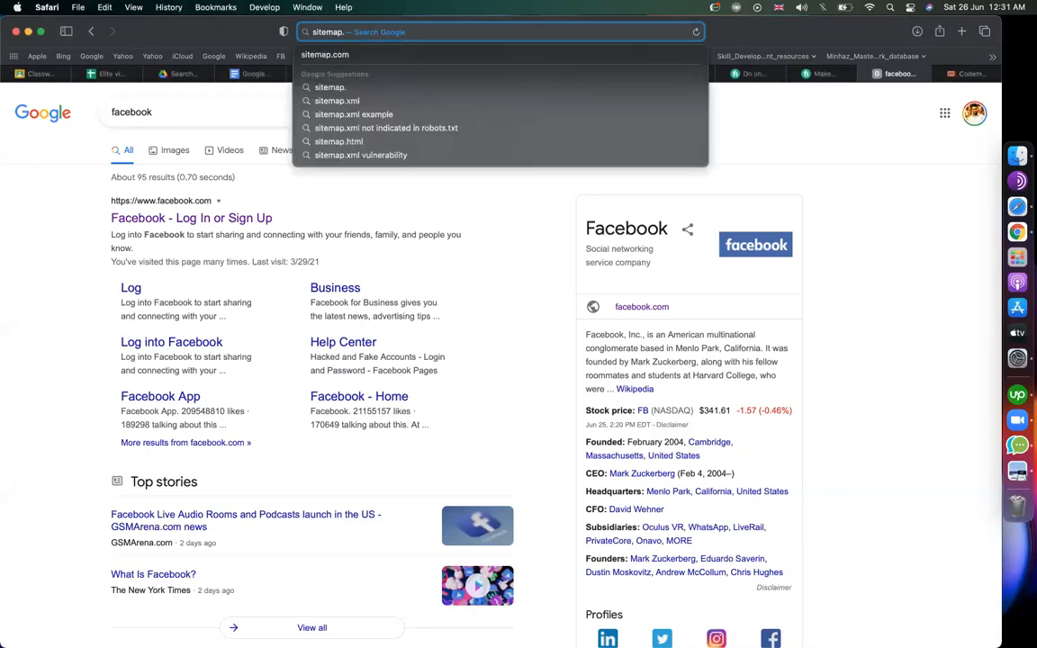
pyautogui.press('Return')
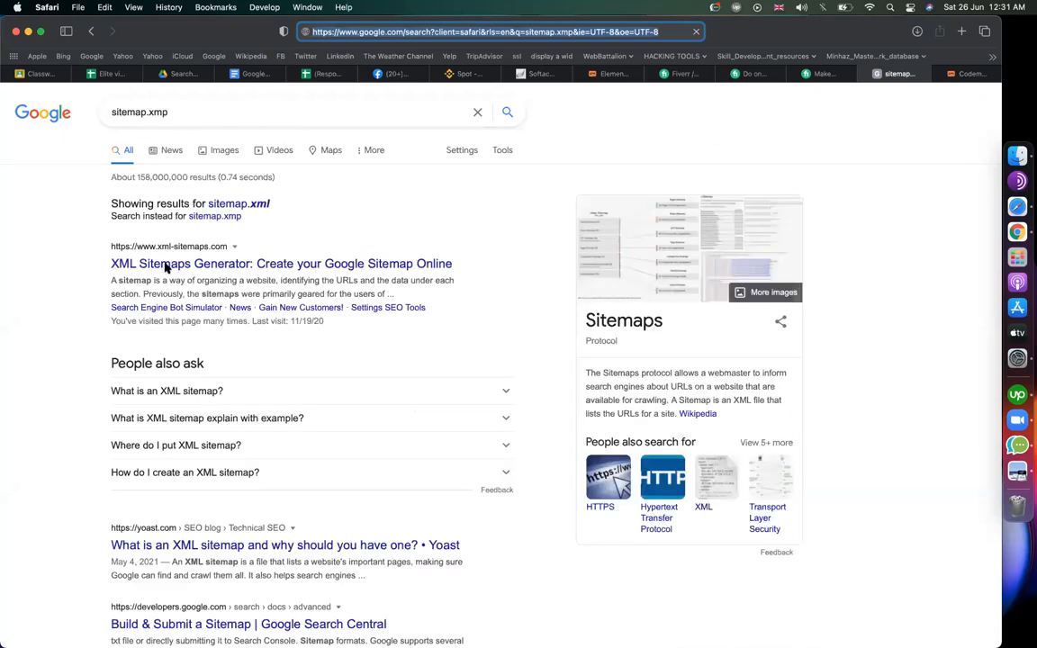
pyautogui.click(166, 264)
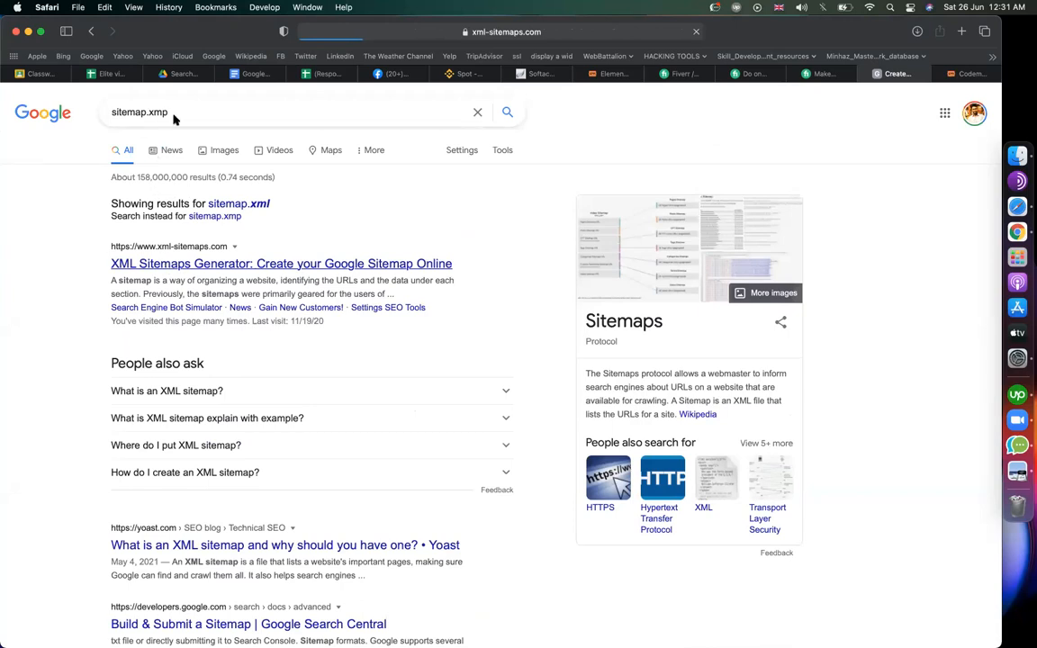
# - Switch to Google Drive and search the files for "wordpress seo"
pyautogui.click(165, 73)
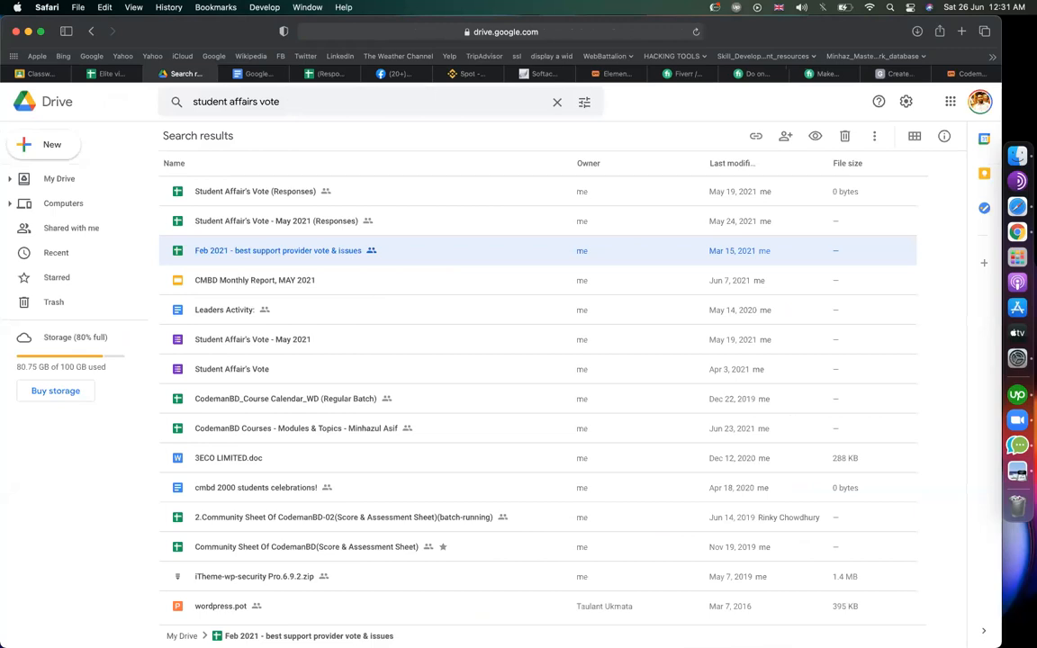
pyautogui.tripleClick(369, 101)
pyautogui.write('seo')
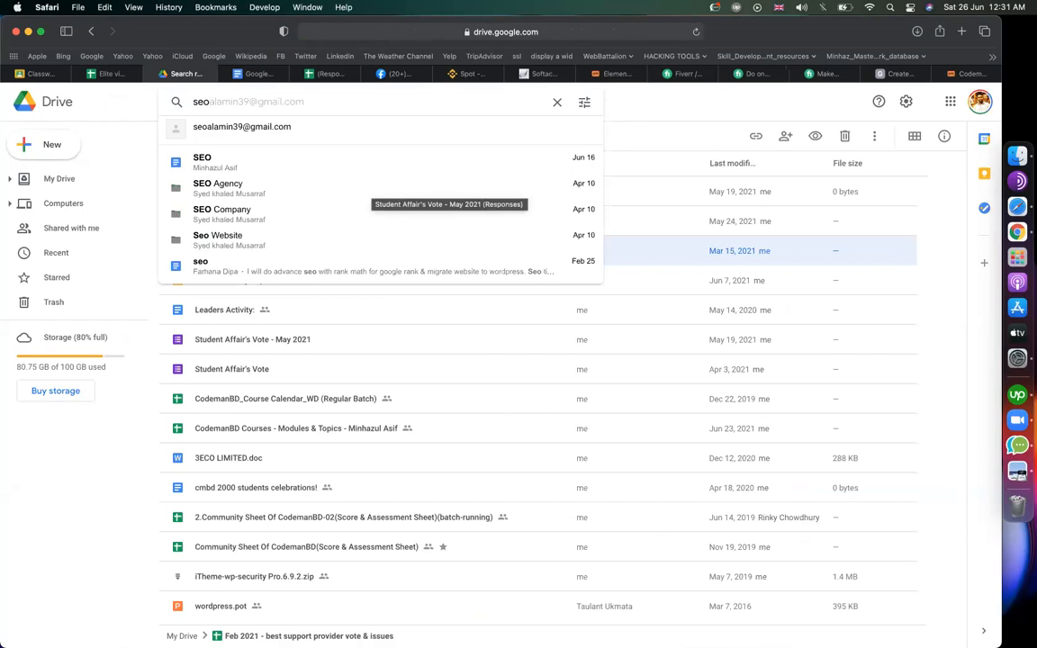
pyautogui.write('wordp')
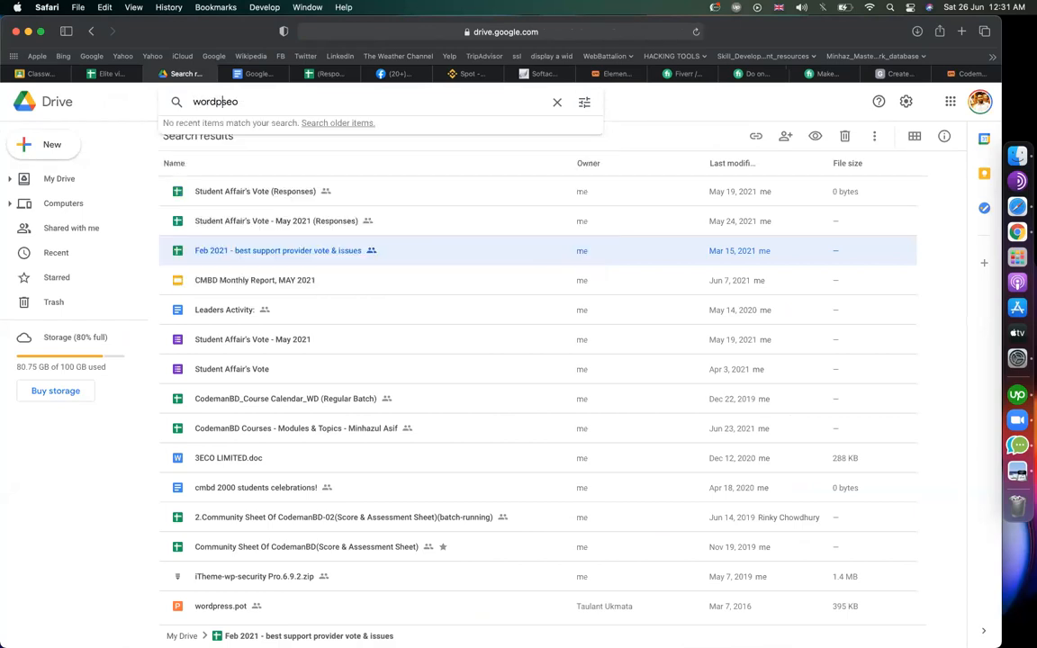
pyautogui.write('ress')
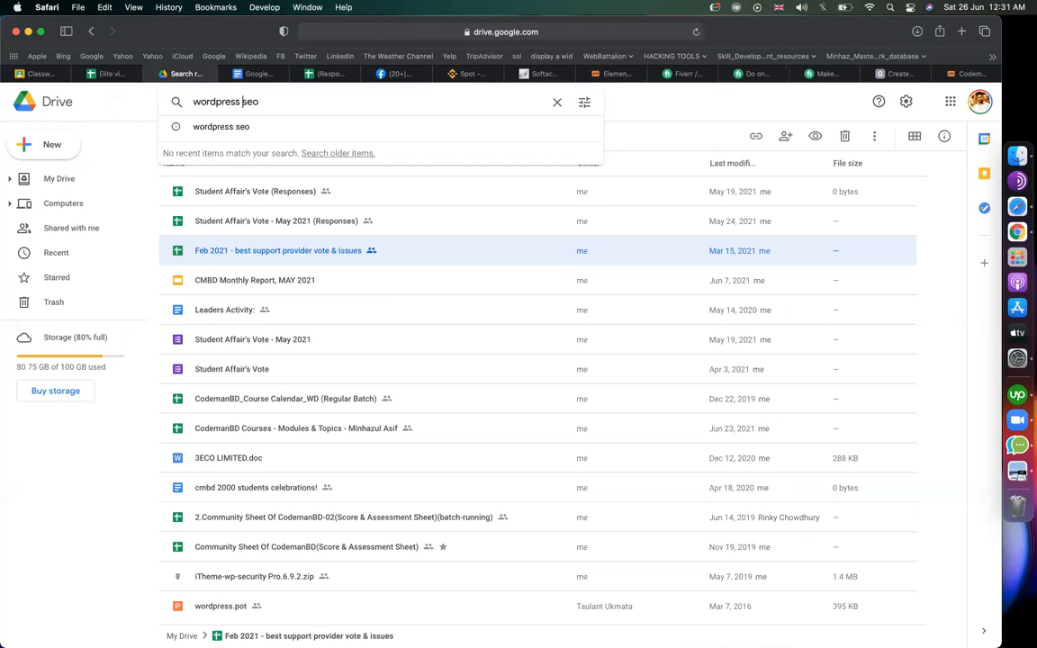
pyautogui.press('Return')
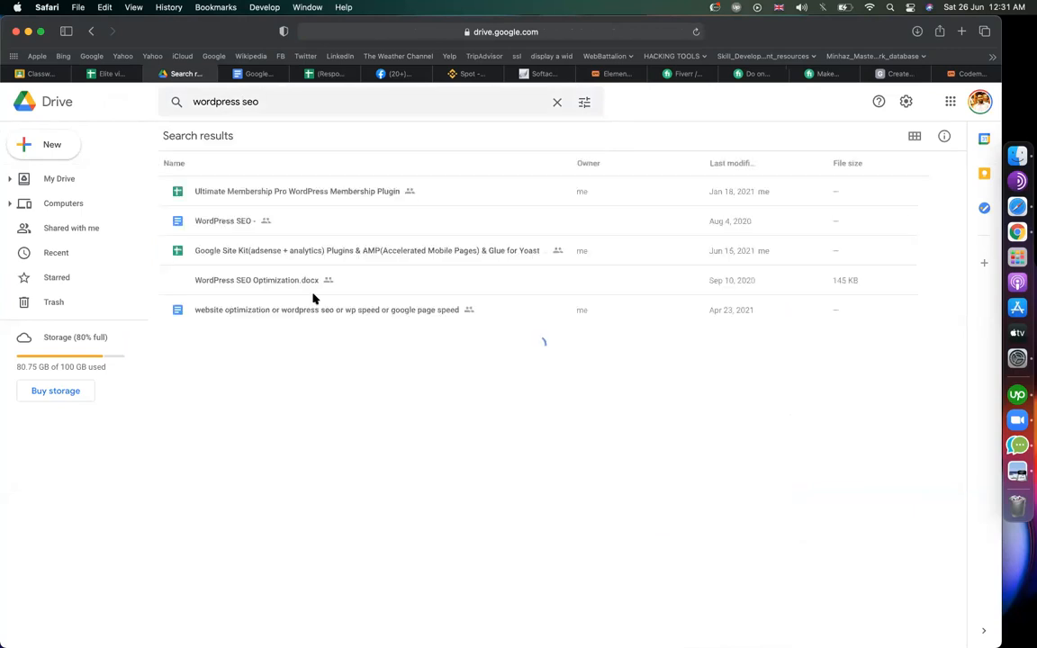
# - Open the "yoast seo_wordpress seo_ google webmaster_keyword planner_meta title_description_keyword" sheet and skim its Yoast configuration steps
pyautogui.click(276, 257)
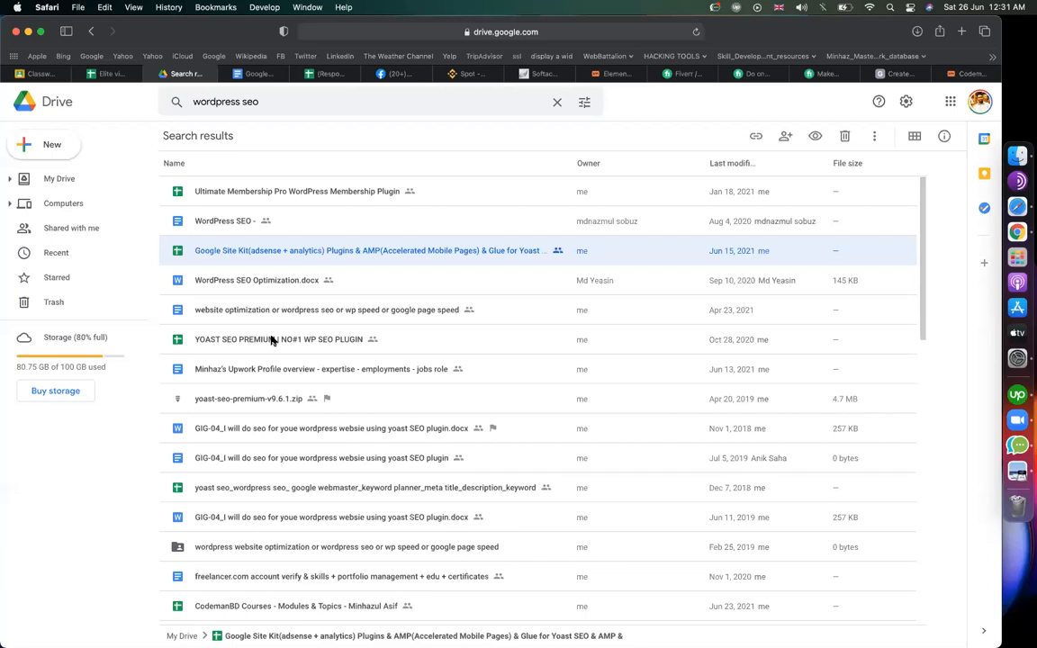
pyautogui.click(272, 340)
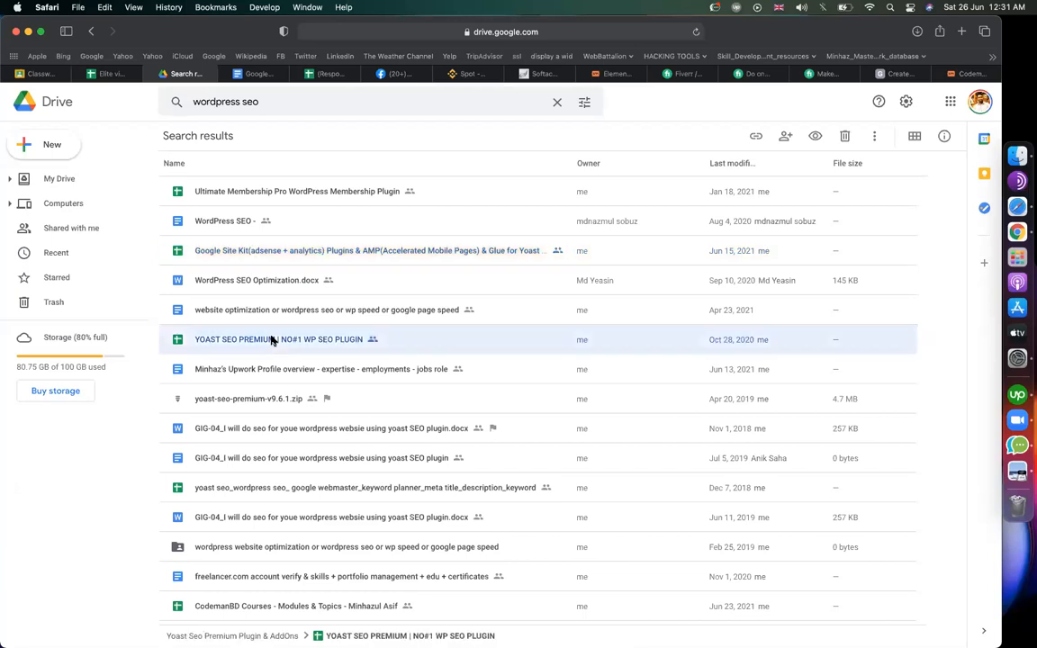
pyautogui.doubleClick(311, 484)
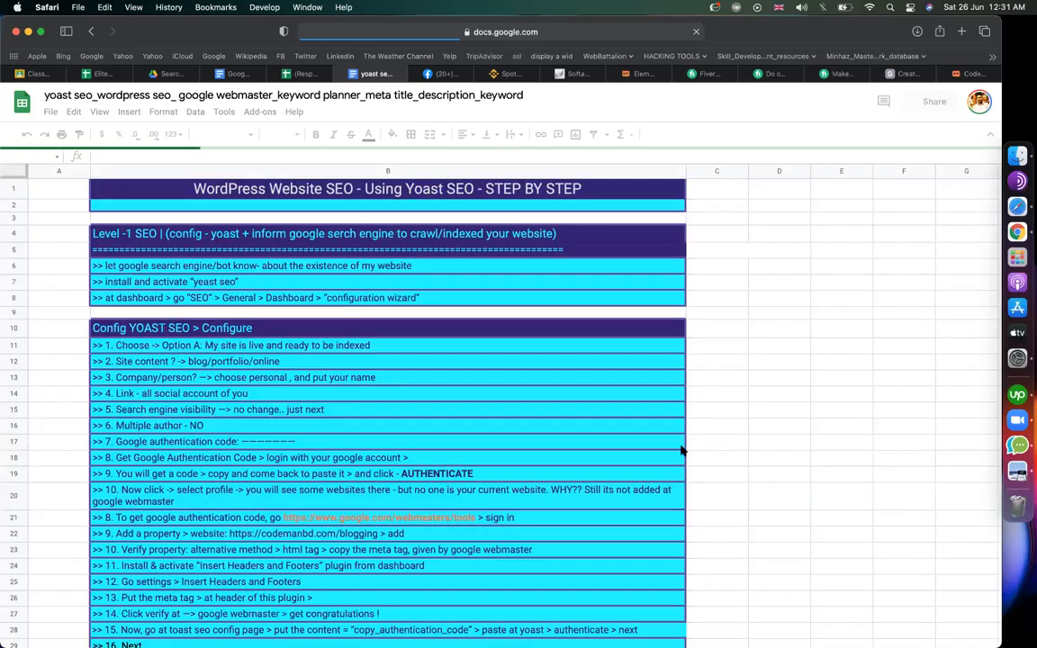
pyautogui.scroll(-5, 682, 452)
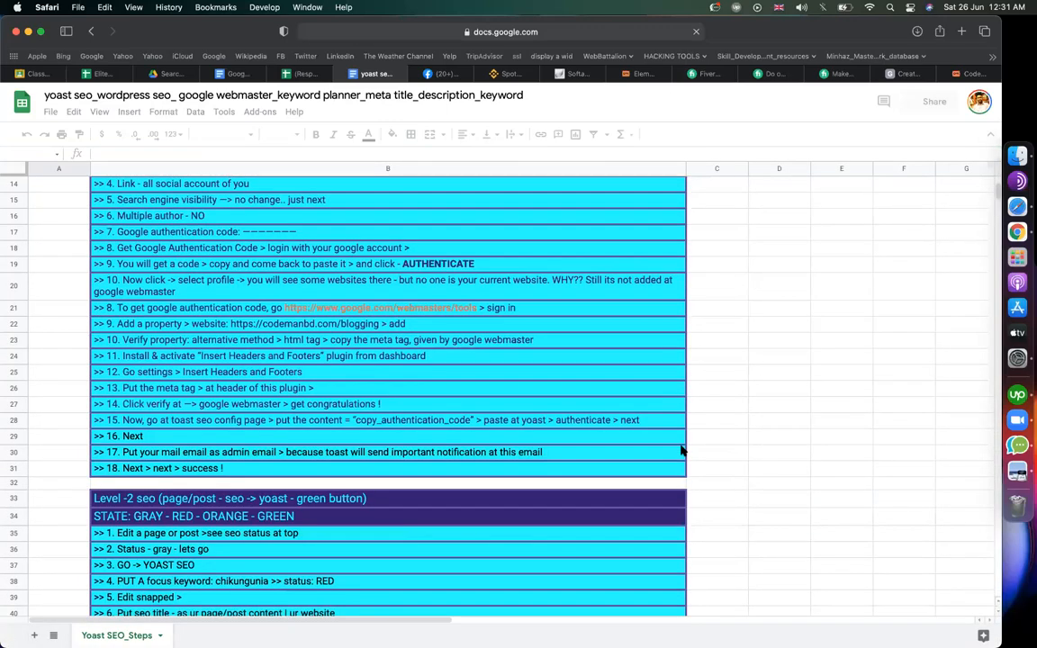
pyautogui.scroll(3, 681, 451)
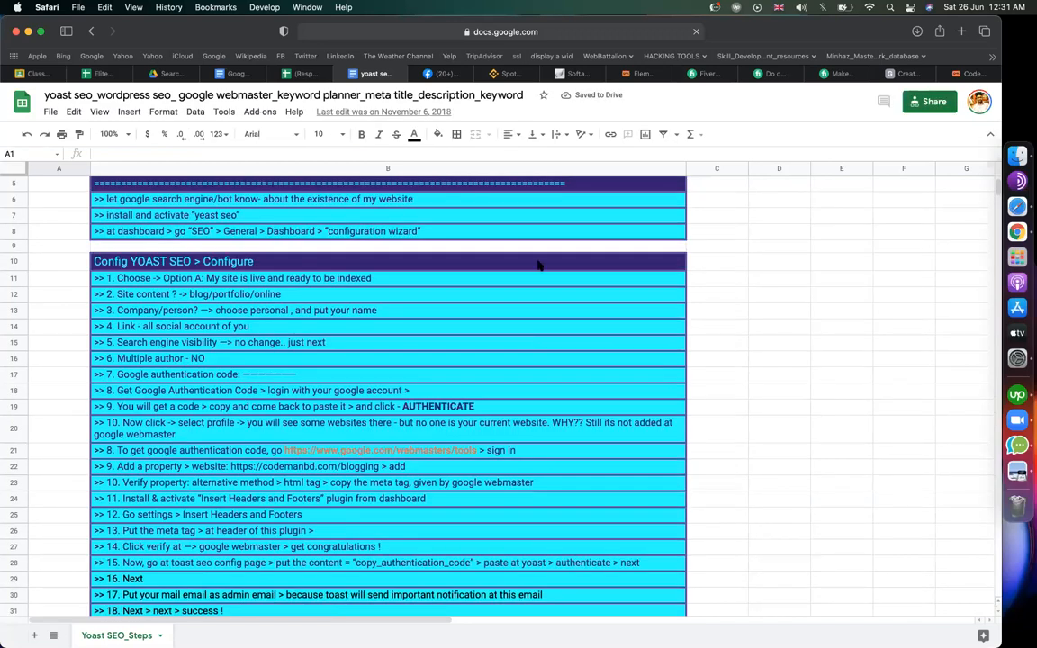
pyautogui.scroll(2, 282, 187)
# - Return to the Drive search results and open the "YOAST SEO PREMIUM | NO#1 WP SEO PLUGIN" sheet
pyautogui.click(335, 74)
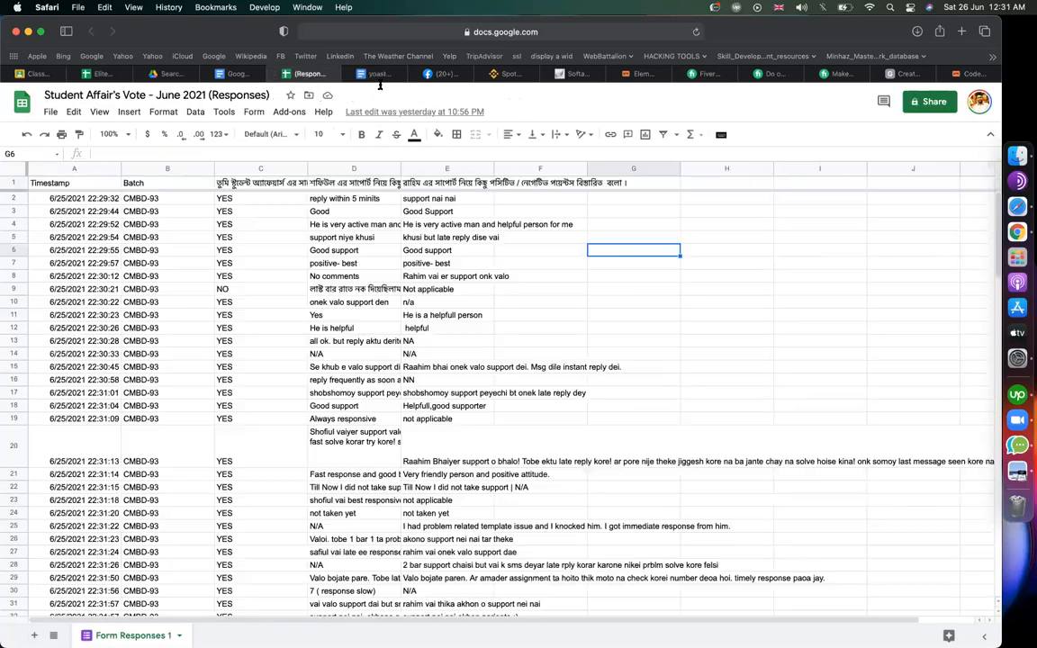
pyautogui.click(182, 75)
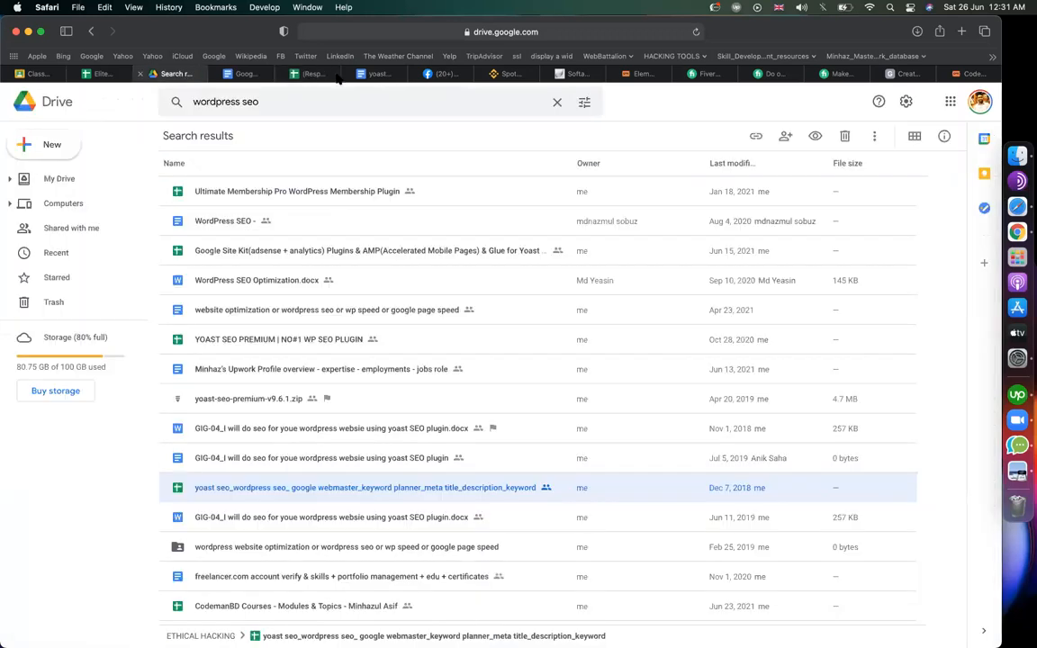
pyautogui.click(983, 101)
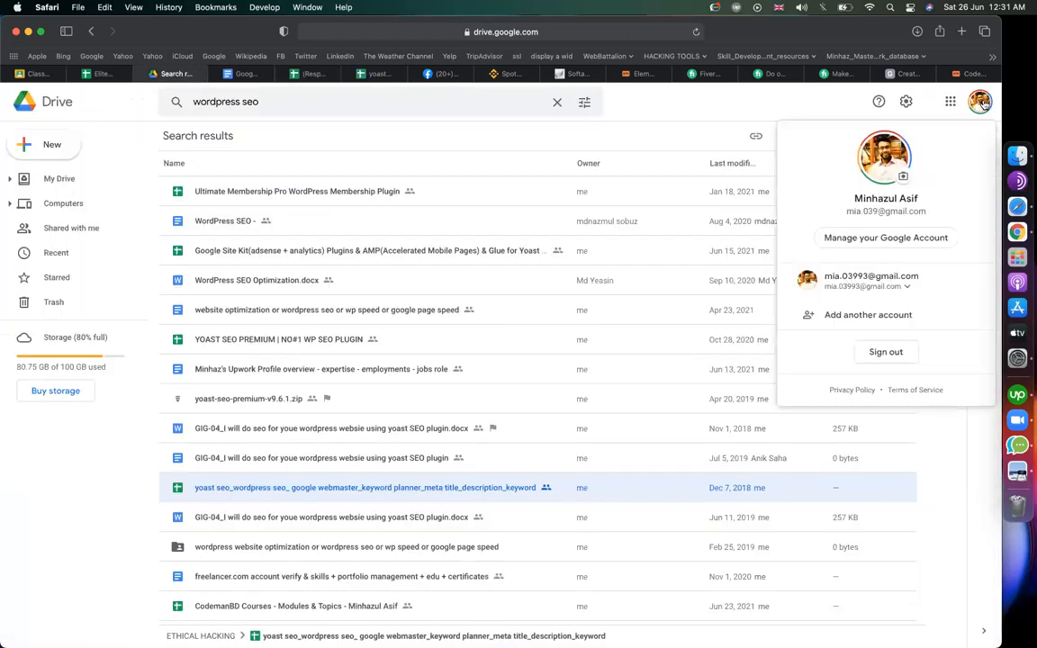
pyautogui.click(850, 103)
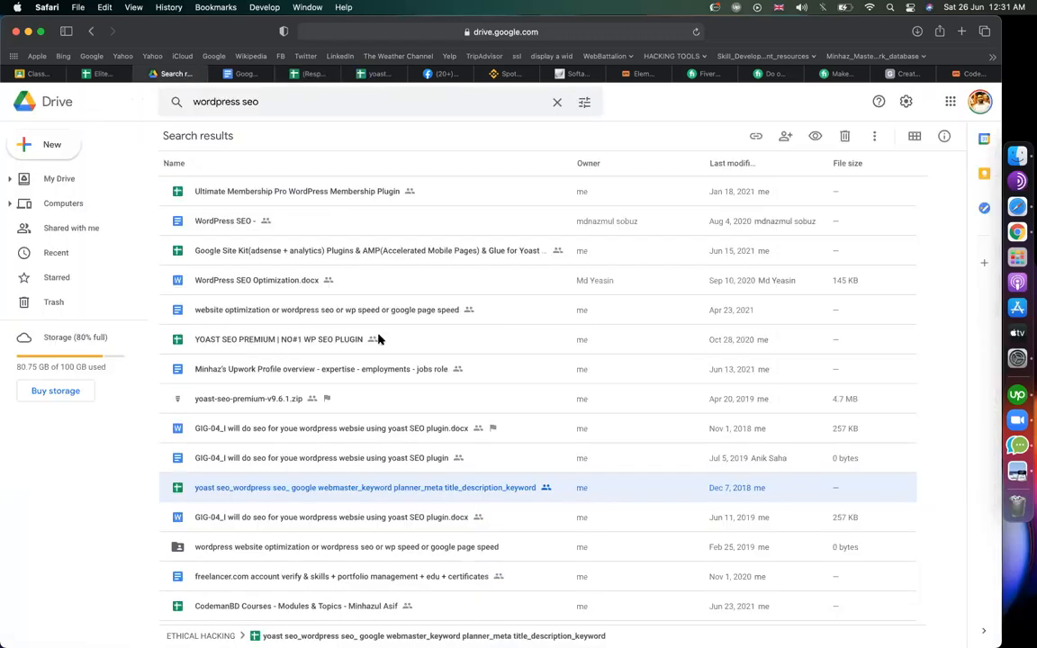
pyautogui.doubleClick(238, 338)
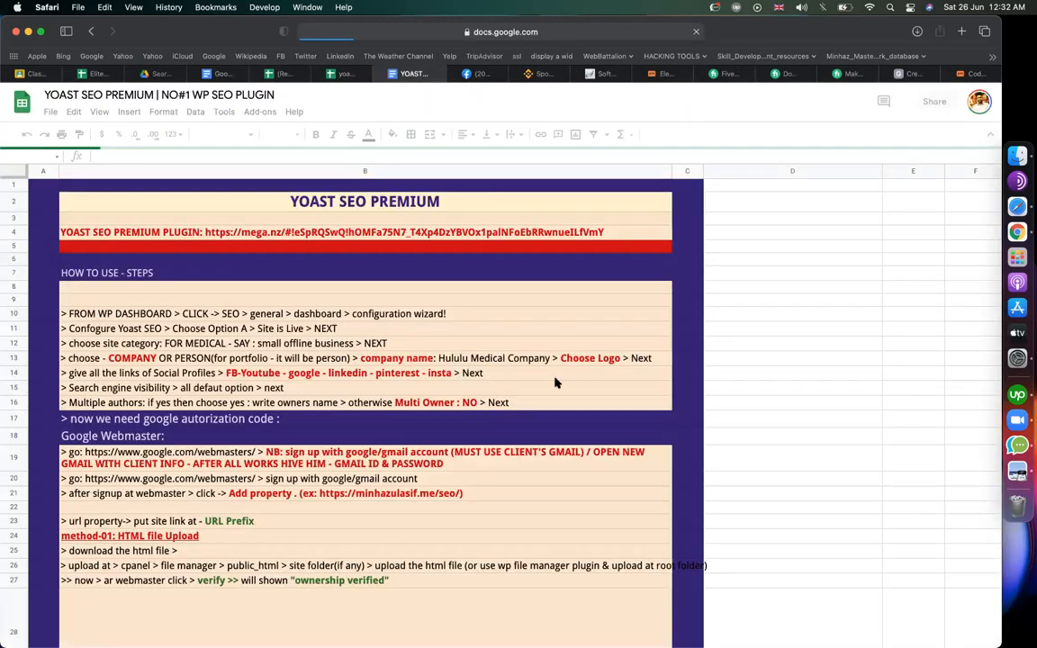
# - Look through the Yoast SEO Premium sheet down to its fixing steps and select the sheet's web address for copying
pyautogui.scroll(-2, 556, 382)
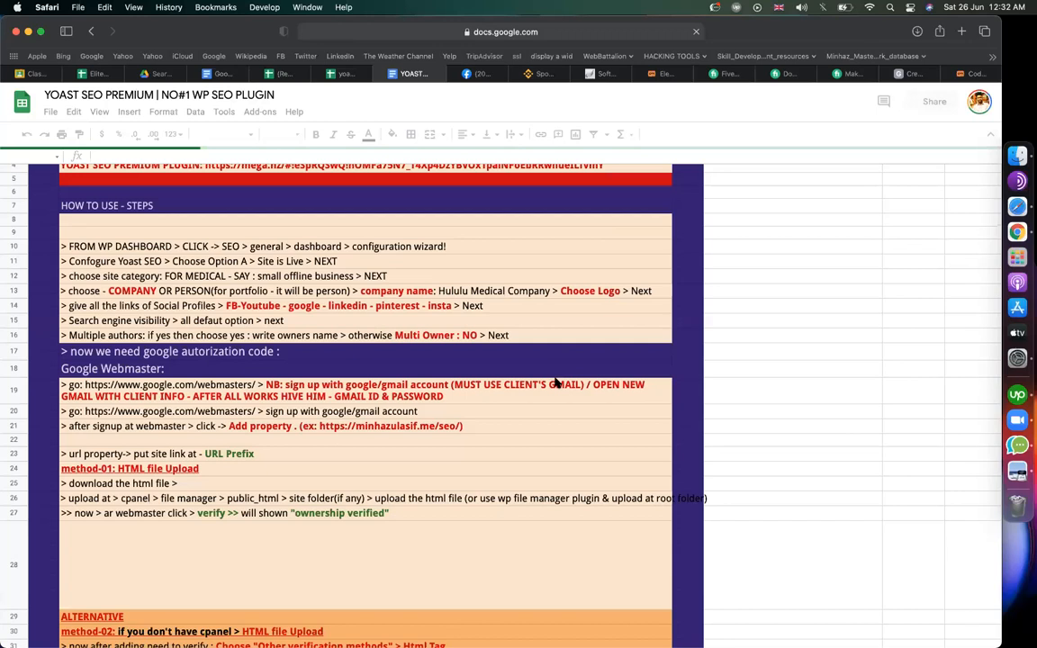
pyautogui.scroll(-10, 540, 378)
pyautogui.scroll(-15, 360, 387)
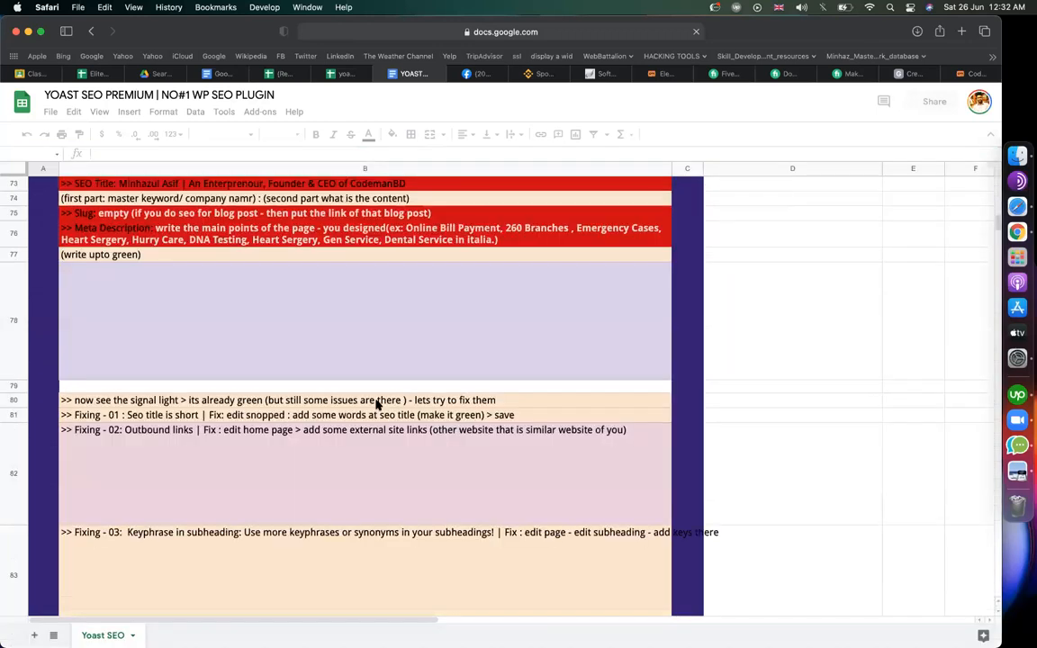
pyautogui.scroll(3, 377, 404)
pyautogui.press('super+l')
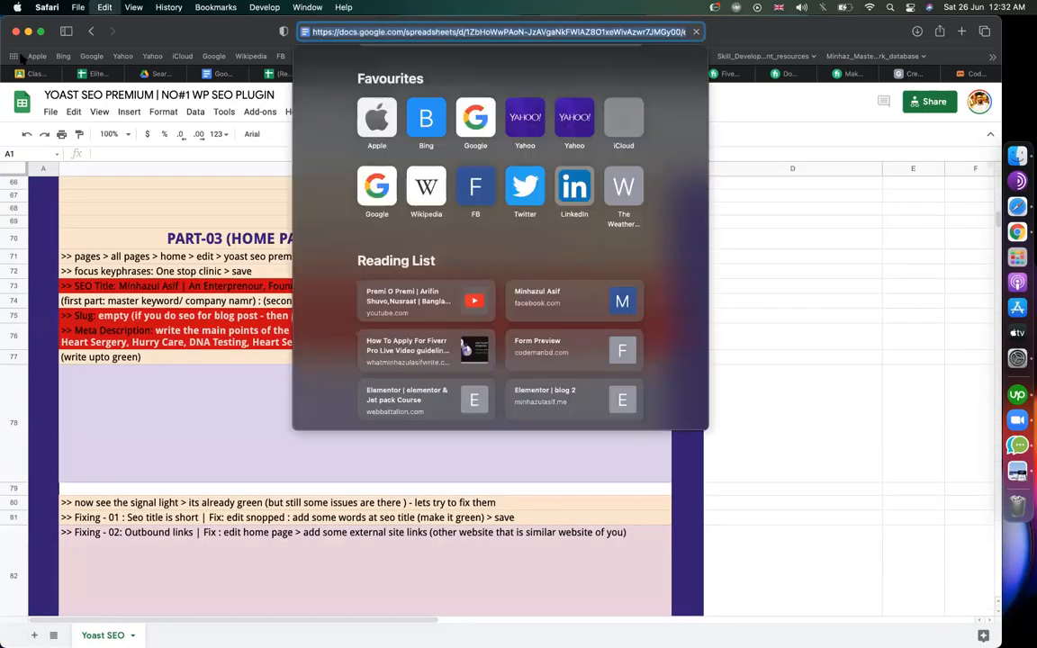
# - Switch to the CMBD-93 classwork in Google Classroom and start a new material titled "get seo sheet"
pyautogui.click(36, 77)
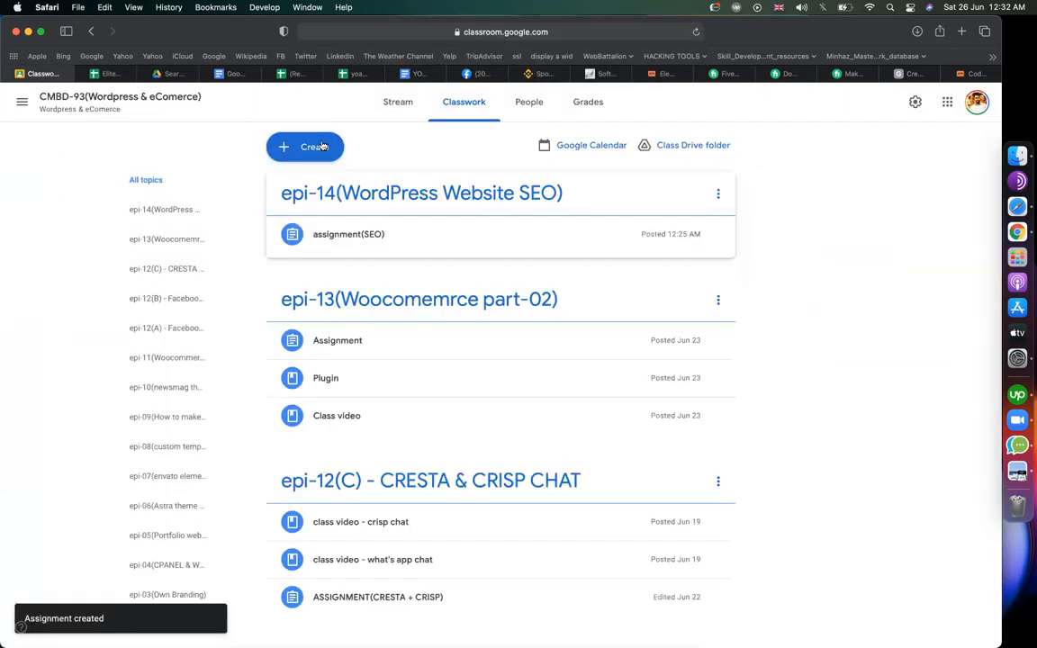
pyautogui.click(306, 147)
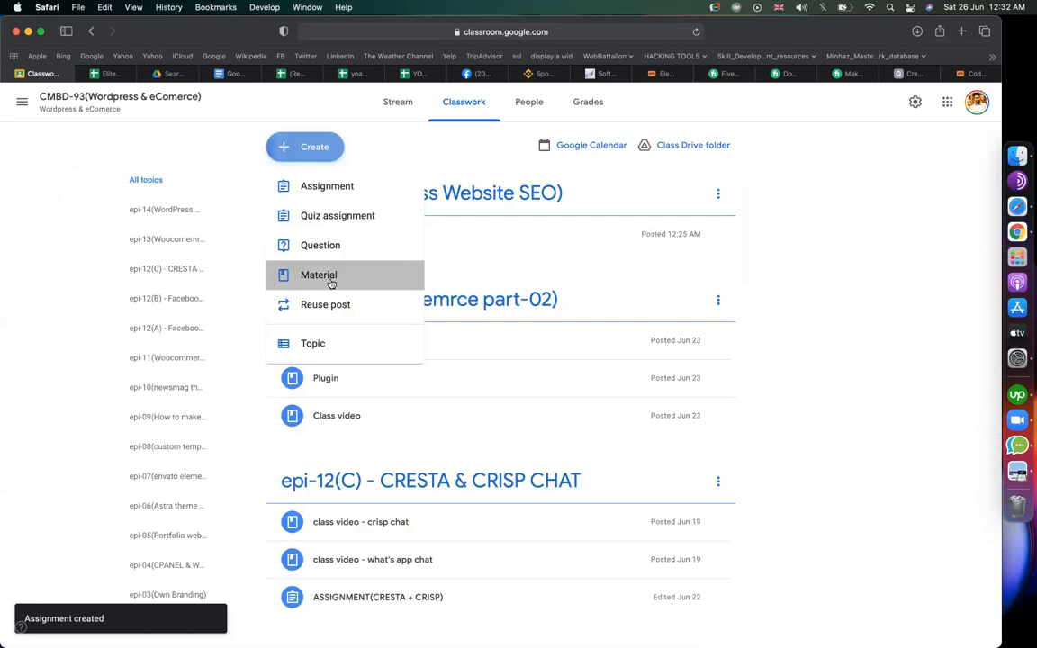
pyautogui.click(394, 278)
pyautogui.write('get ')
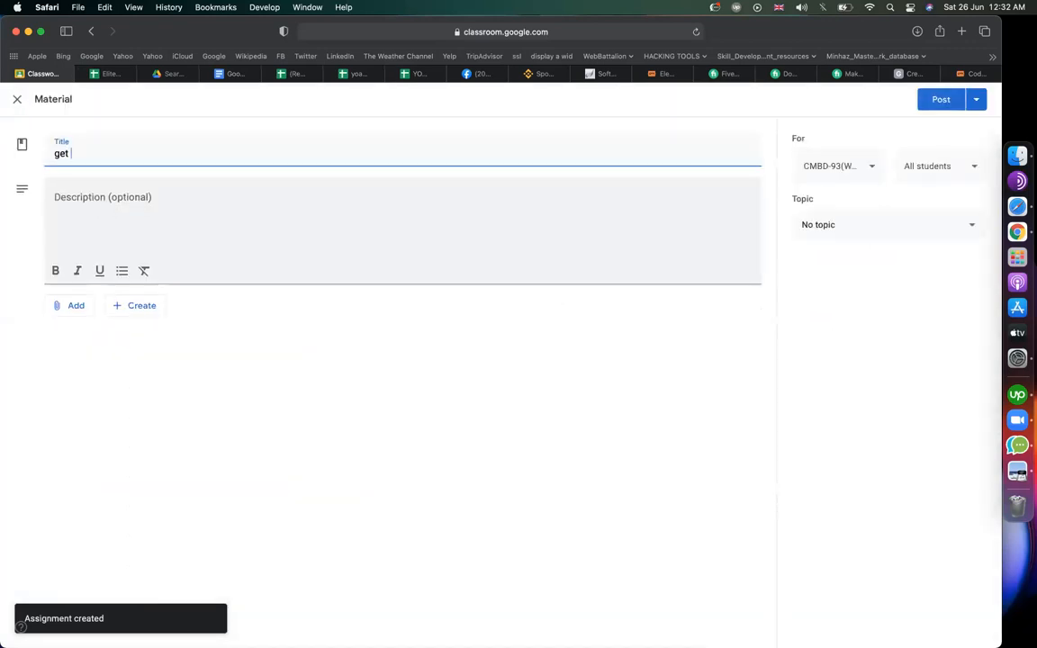
pyautogui.write('seo sheet')
# - Attach the copied link of the "YOAST SEO PREMIUM | NO#1 WP SEO PLUGIN" sheet to the material
pyautogui.click(72, 307)
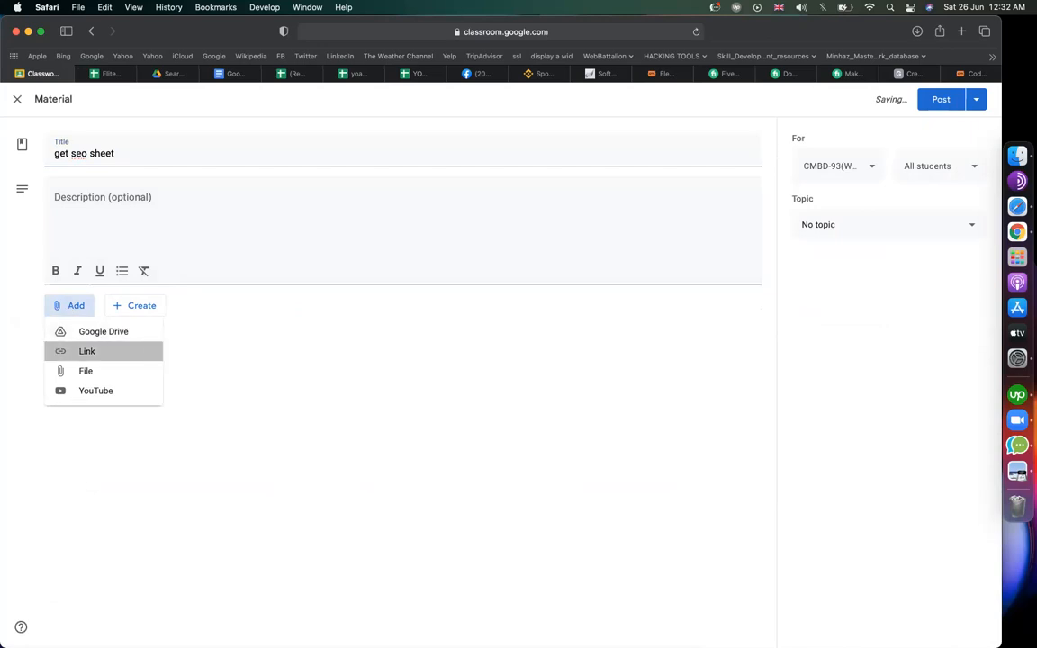
pyautogui.click(94, 350)
pyautogui.press('super+v')
pyautogui.press('Return')
# - Assign the material to the topic epi-14(WordPress Website SEO) and post it
pyautogui.click(827, 225)
pyautogui.scroll(-1, 835, 433)
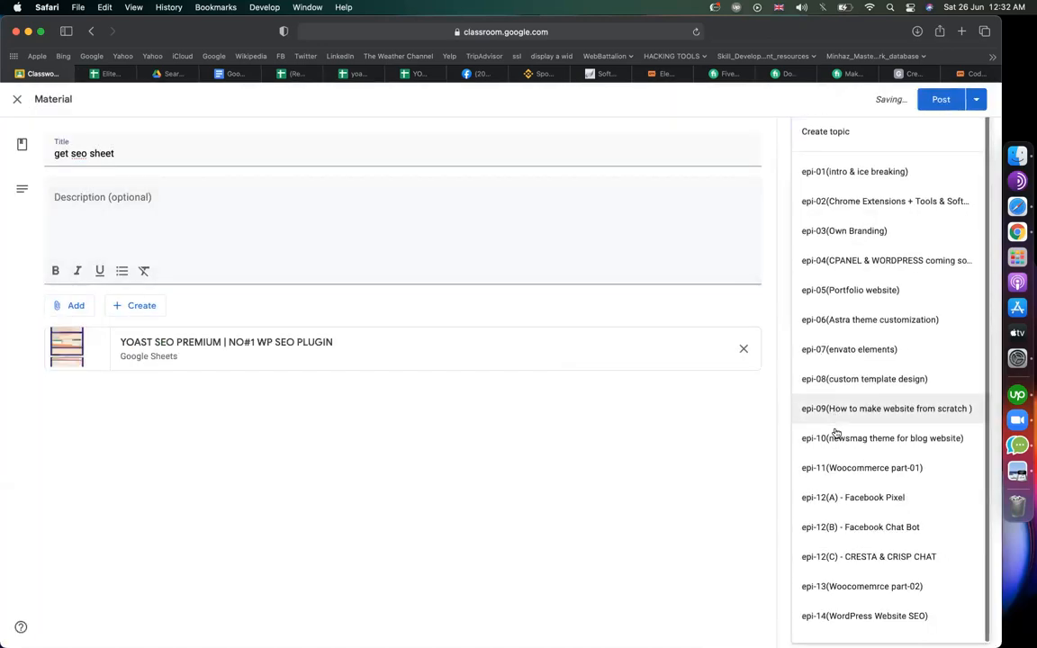
pyautogui.click(860, 621)
pyautogui.click(939, 104)
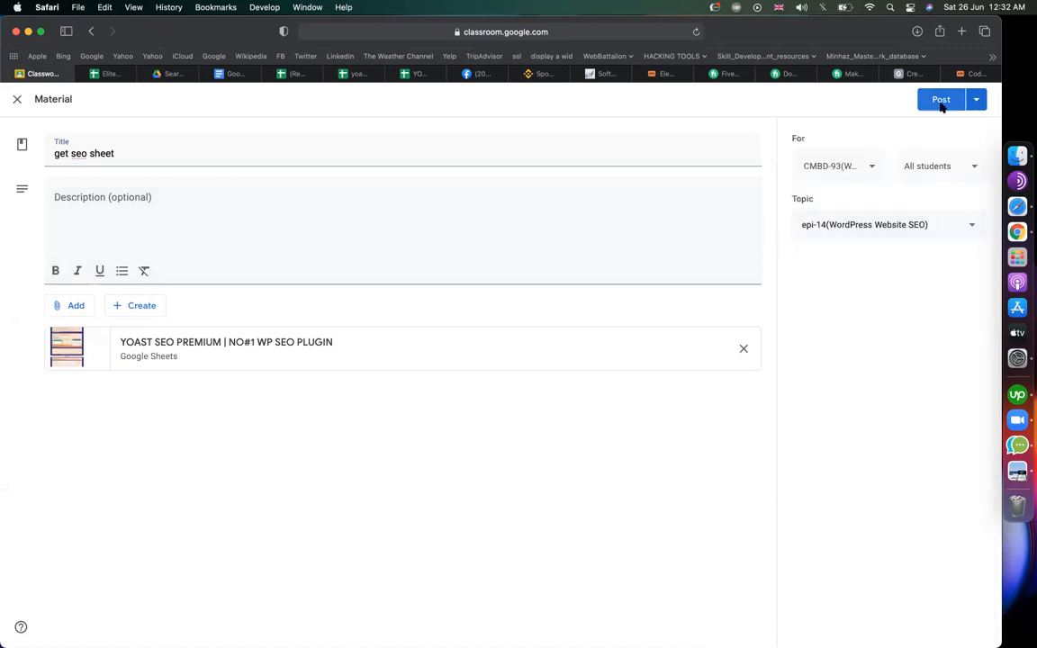
# - Close the three open Fiverr browser tabs
pyautogui.click(702, 75)
pyautogui.click(702, 76)
pyautogui.click(702, 75)
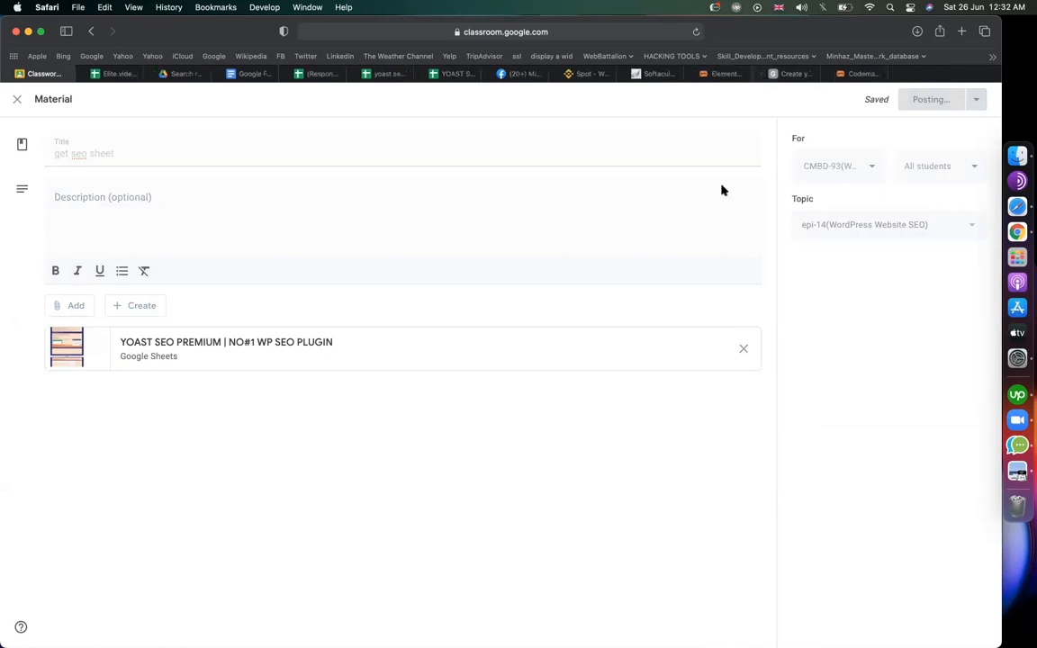
pyautogui.click(889, 74)
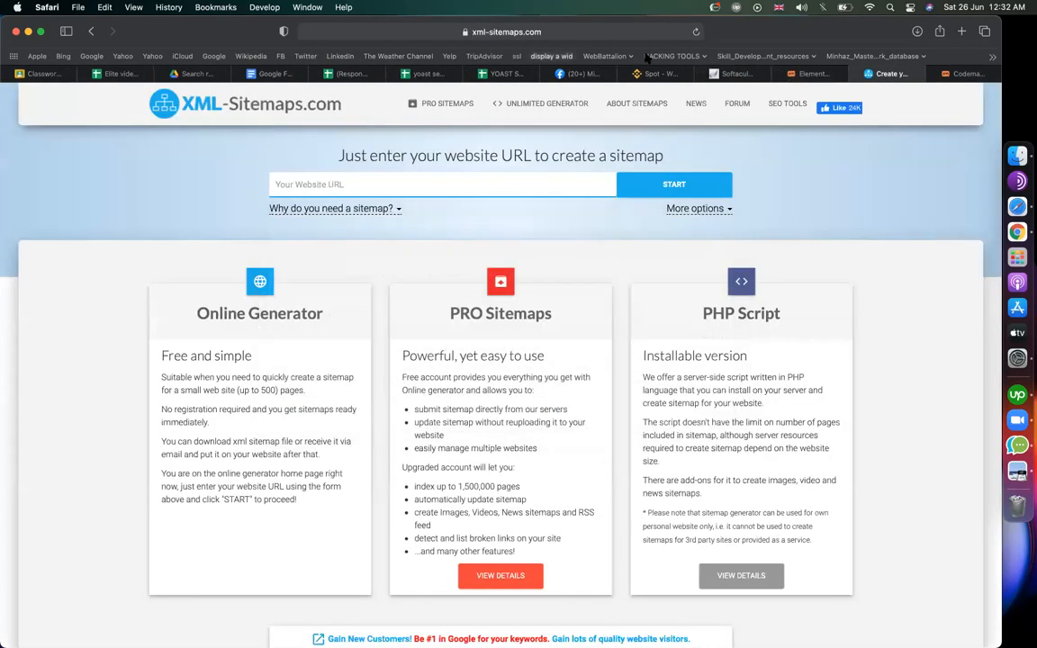
pyautogui.click(827, 76)
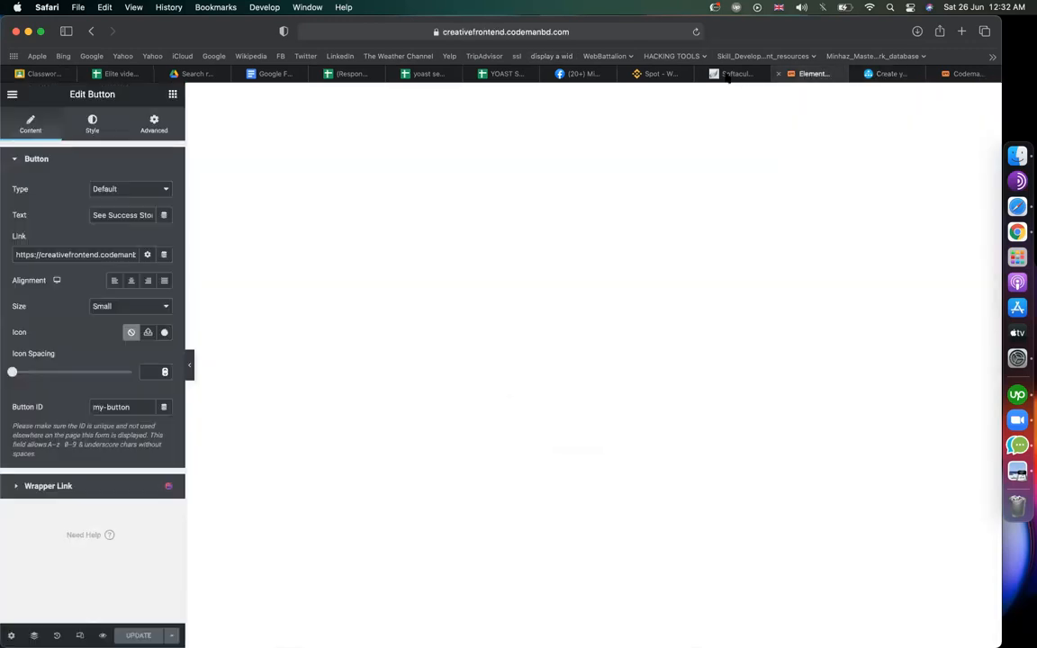
pyautogui.click(504, 32)
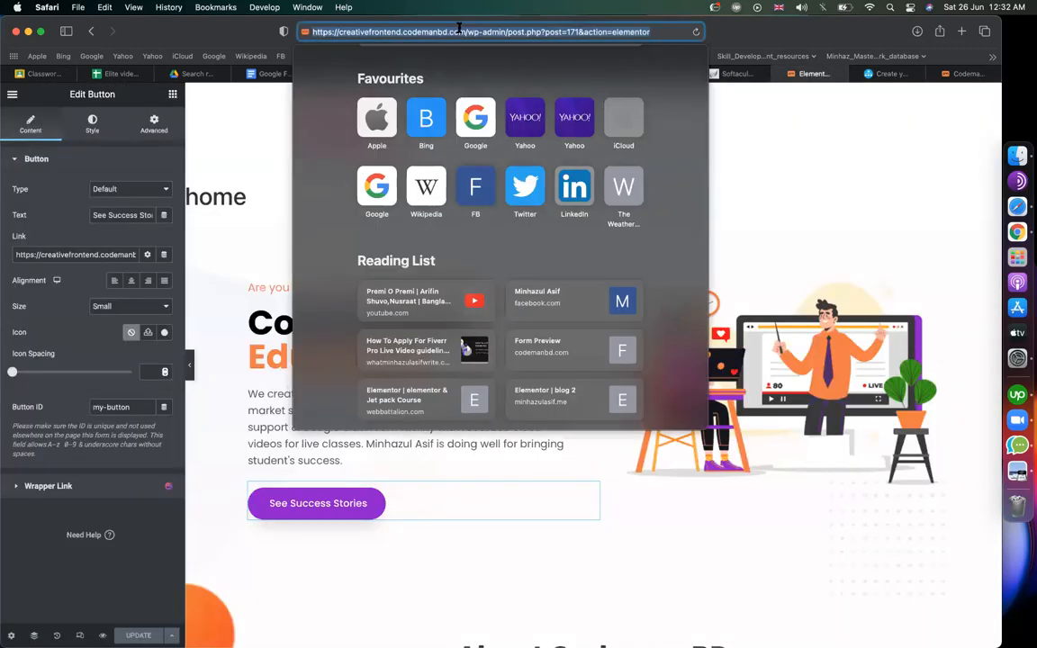
pyautogui.moveTo(465, 32); pyautogui.dragTo(200, 15)
pyautogui.press('super+c')
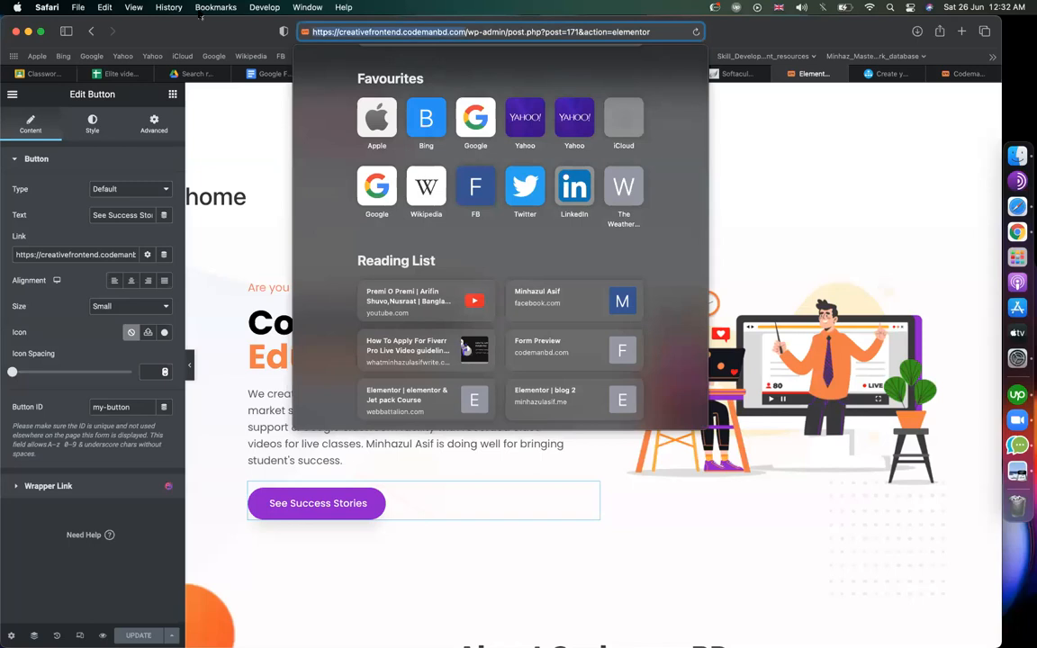
# - Enter the copied creativefrontend.codemanbd.com address on XML-Sitemaps.com and start the sitemap crawl
pyautogui.click(966, 74)
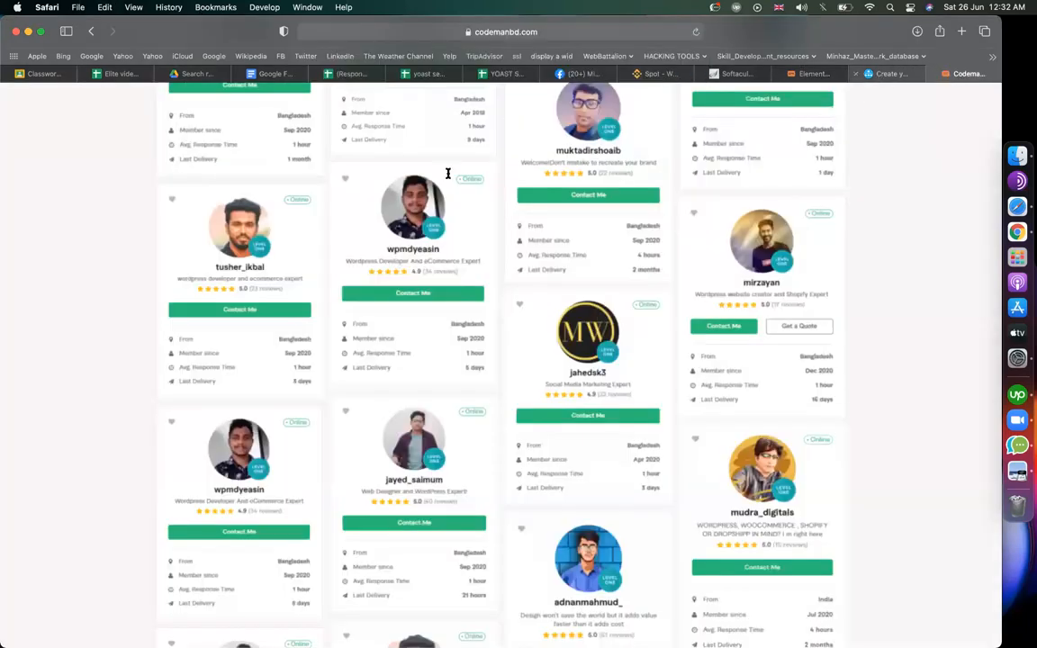
pyautogui.hotkey('ctrl', 'shift', 'Tab')
pyautogui.press('super+v')
pyautogui.click(679, 192)
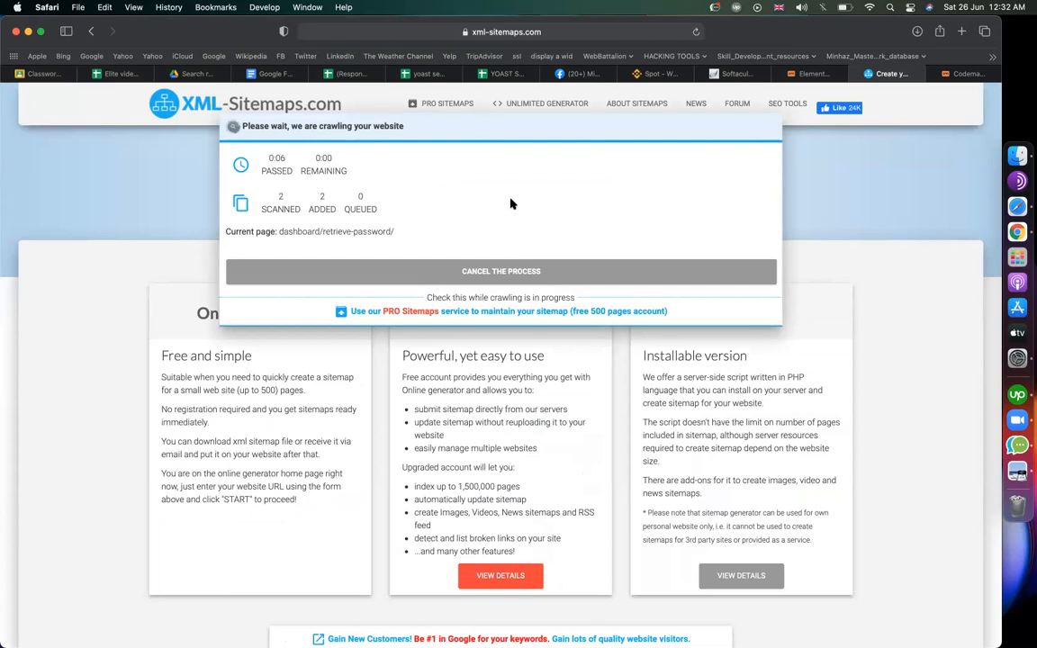
pyautogui.hotkey('ctrl', 'Tab')
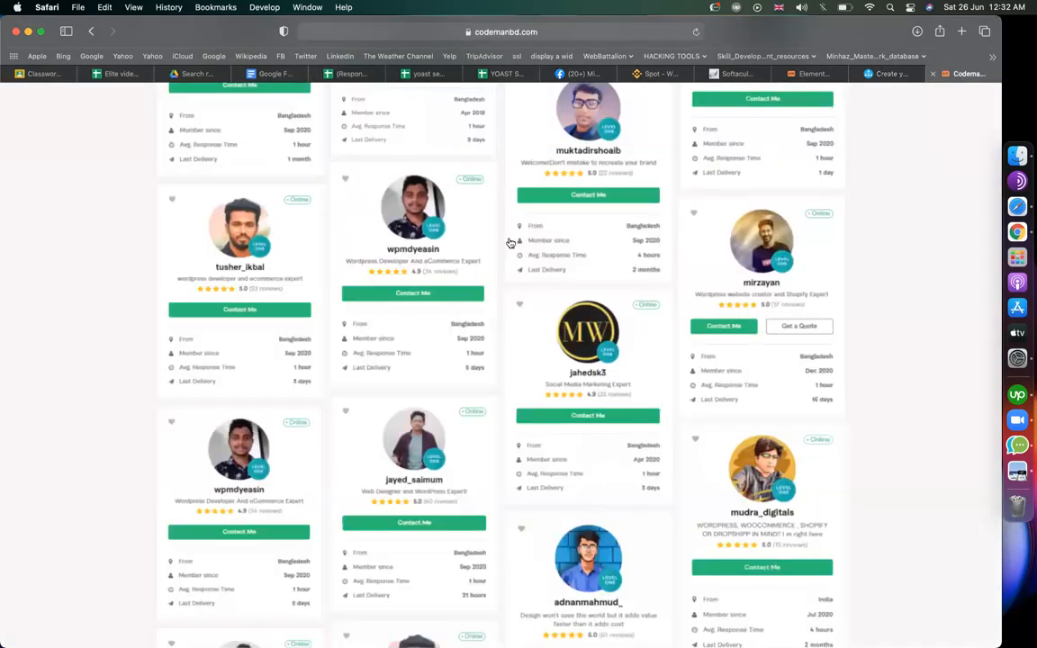
pyautogui.scroll(-10, 784, 90)
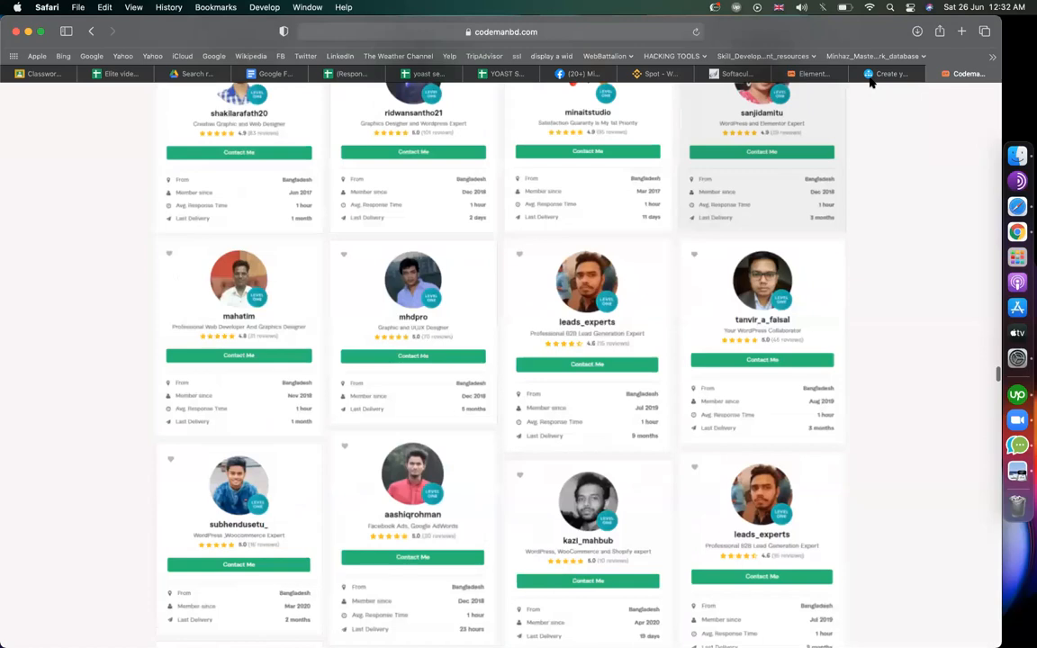
# - Return to the XML-Sitemaps.com crawl, open the sitemap details and download the XML sitemap file
pyautogui.click(875, 75)
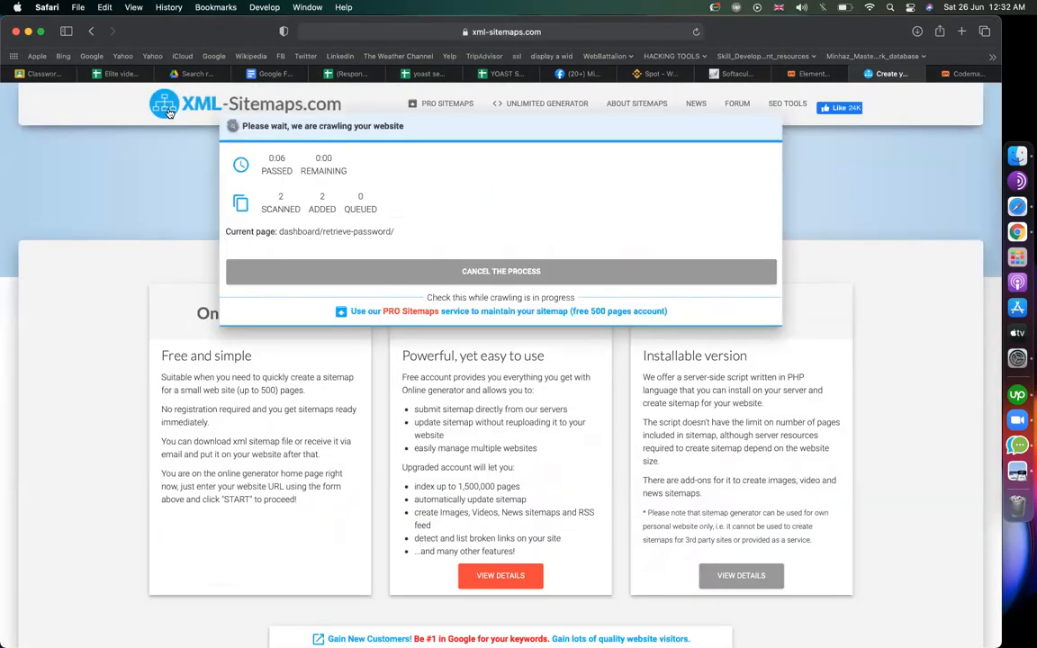
pyautogui.scroll(5, 169, 113)
pyautogui.scroll(1, 129, 131)
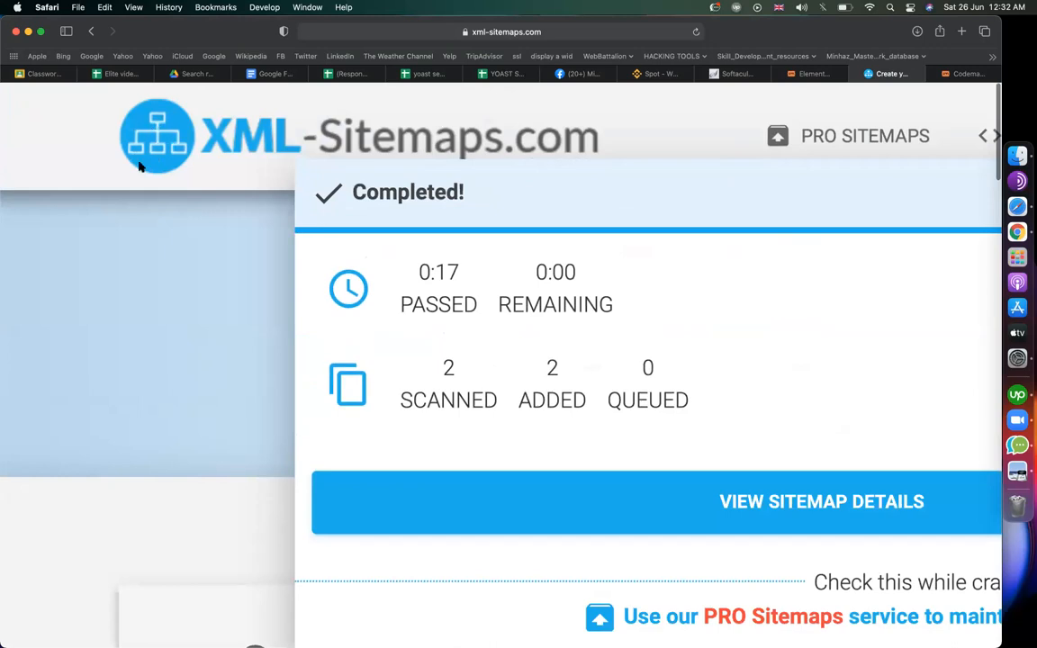
pyautogui.scroll(-5, 140, 164)
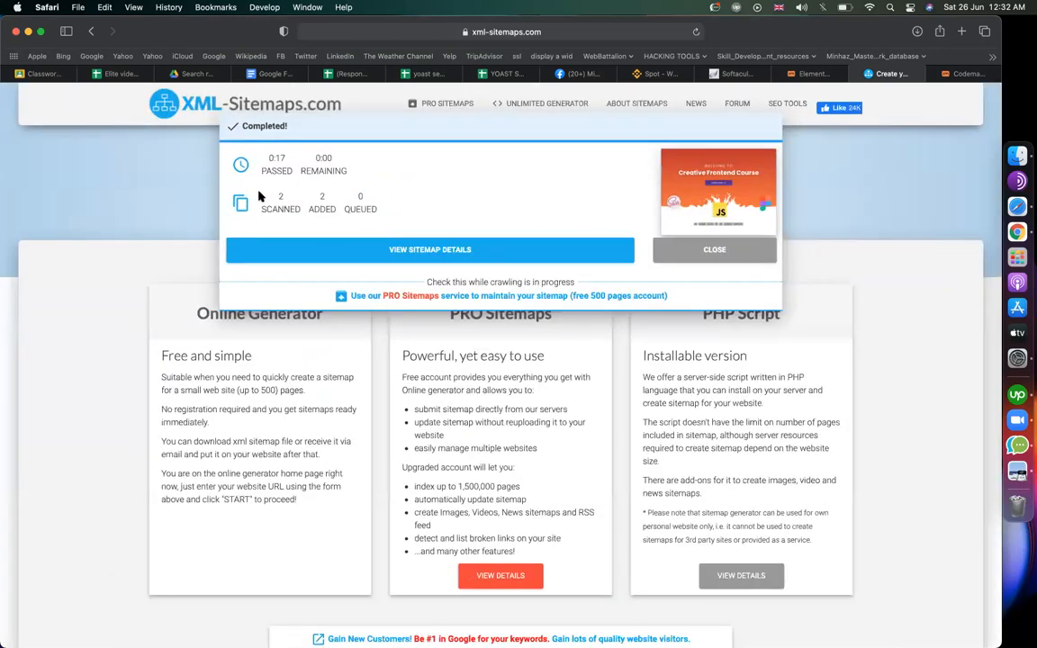
pyautogui.click(377, 241)
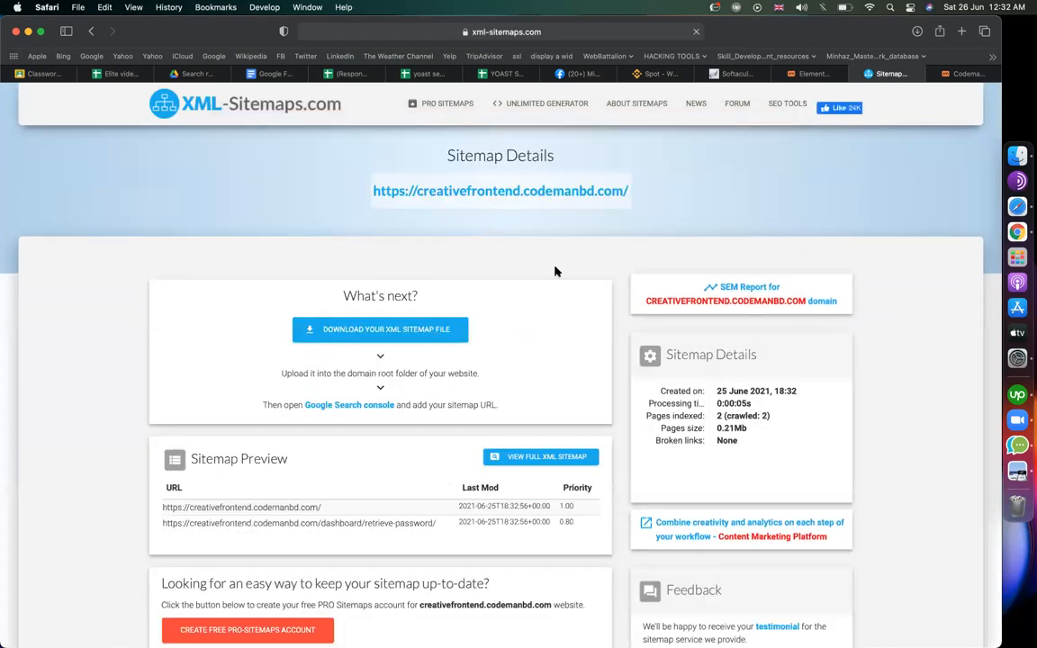
pyautogui.click(410, 329)
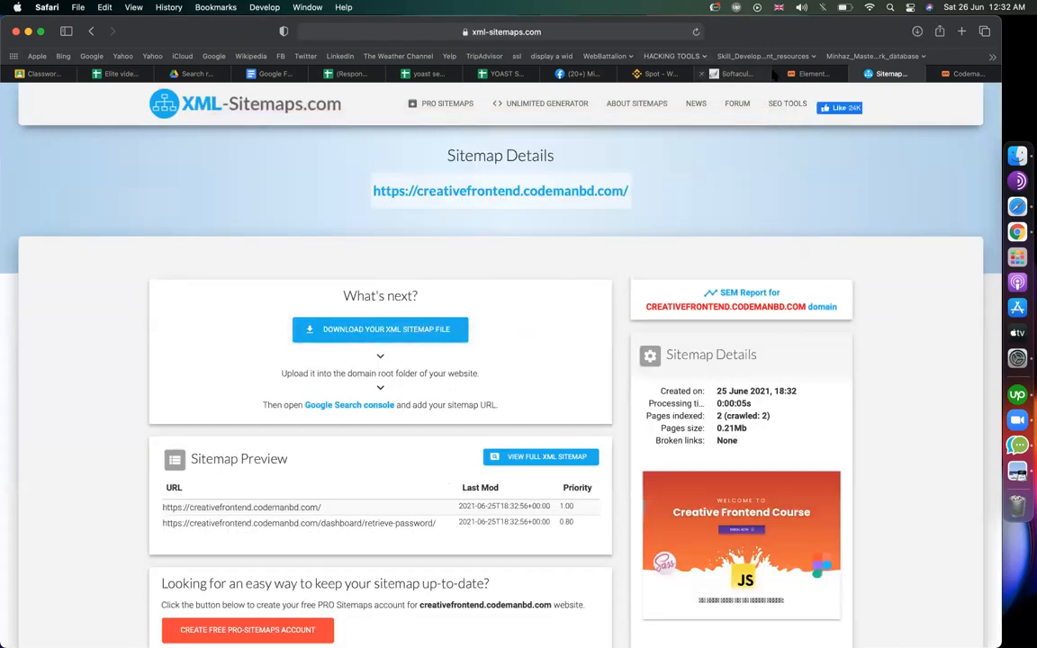
# - Leave the Elementor editor for the WordPress dashboard and open WP File Manager's upload dialog for the creativefrontend root folder
pyautogui.click(810, 73)
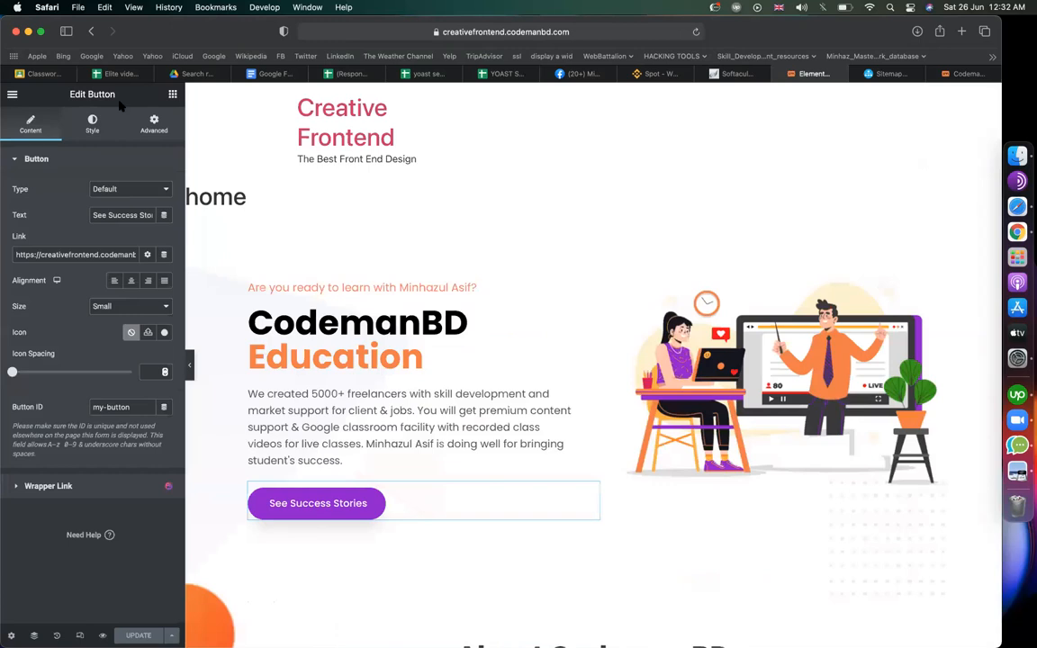
pyautogui.click(12, 94)
pyautogui.click(72, 309)
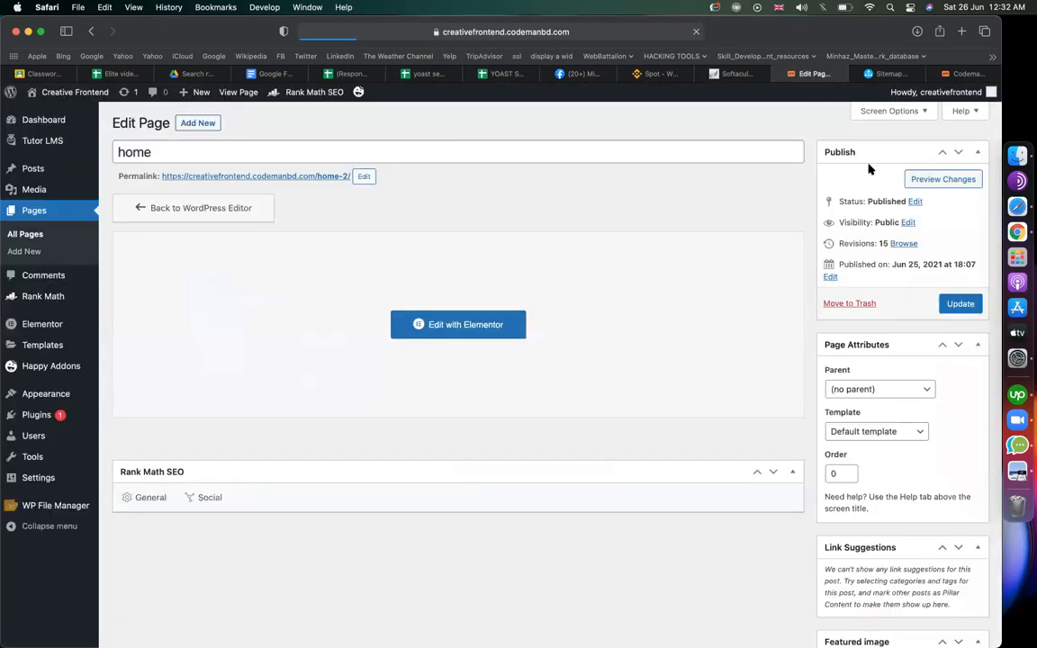
pyautogui.click(67, 510)
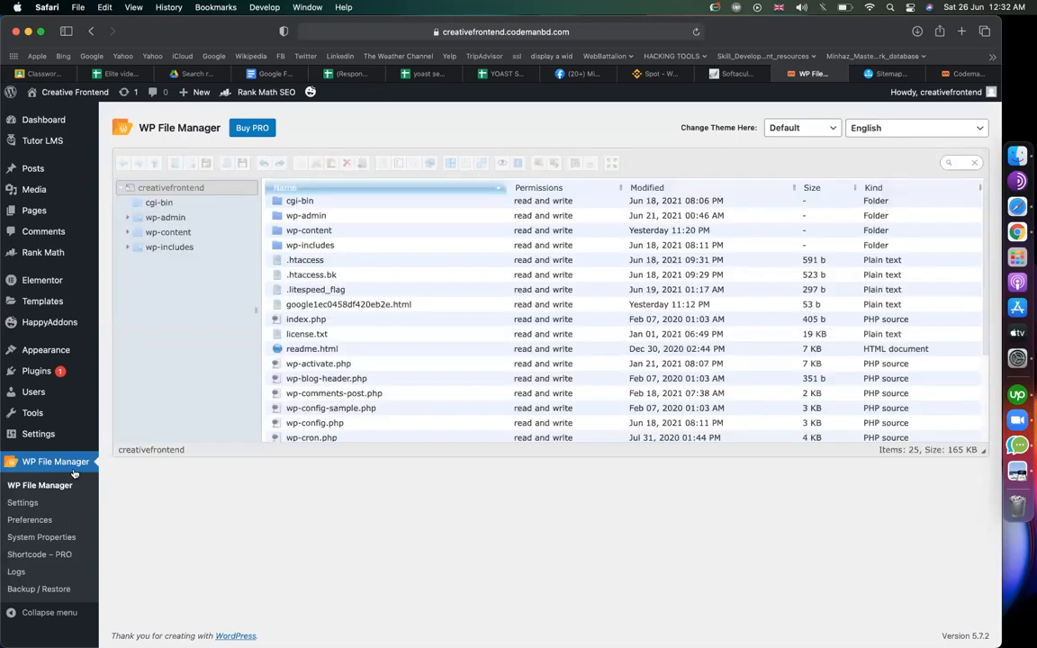
pyautogui.click(390, 307)
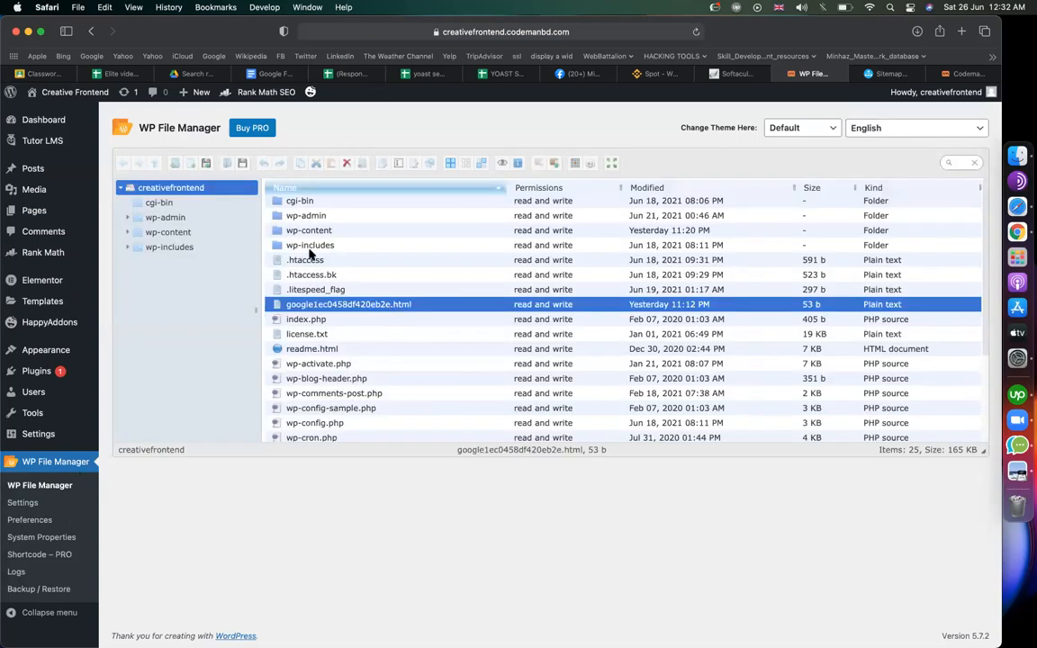
pyautogui.click(207, 164)
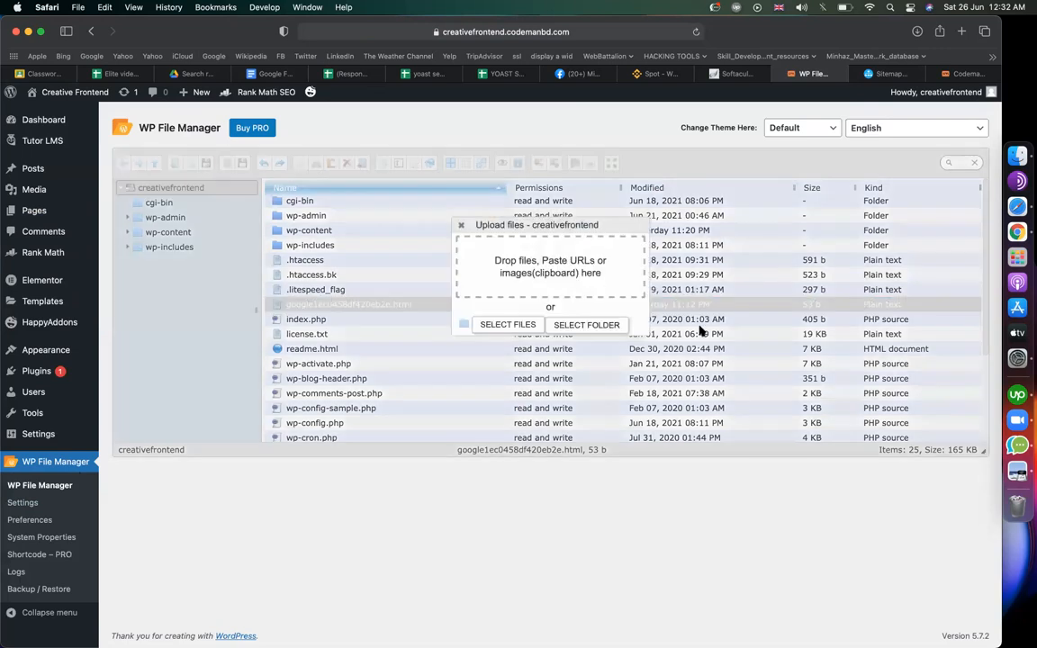
pyautogui.click(524, 326)
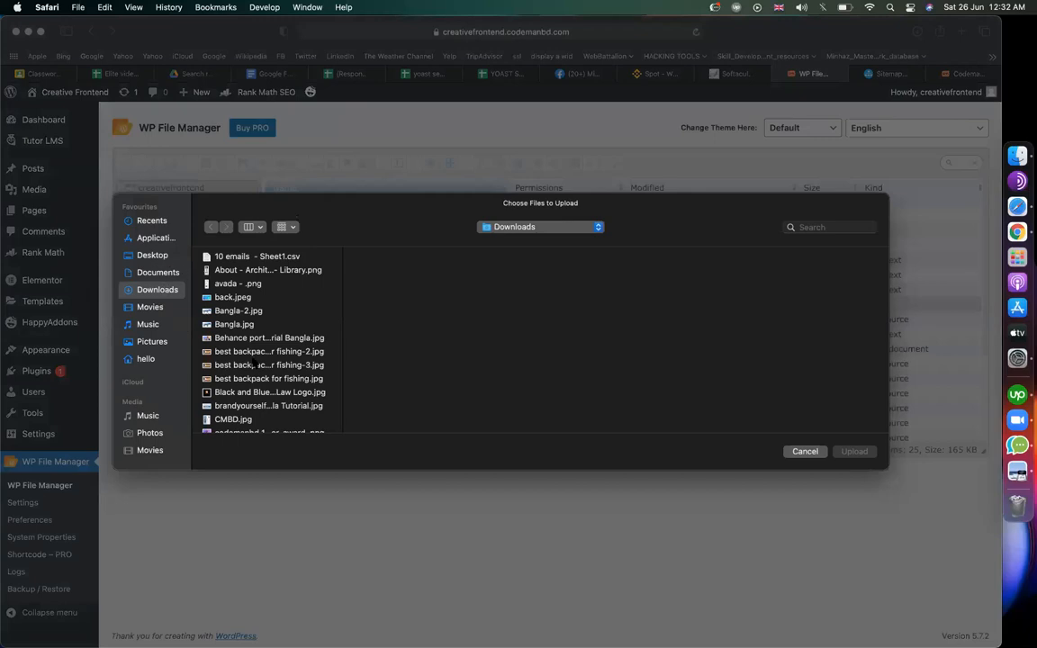
pyautogui.scroll(-5, 260, 295)
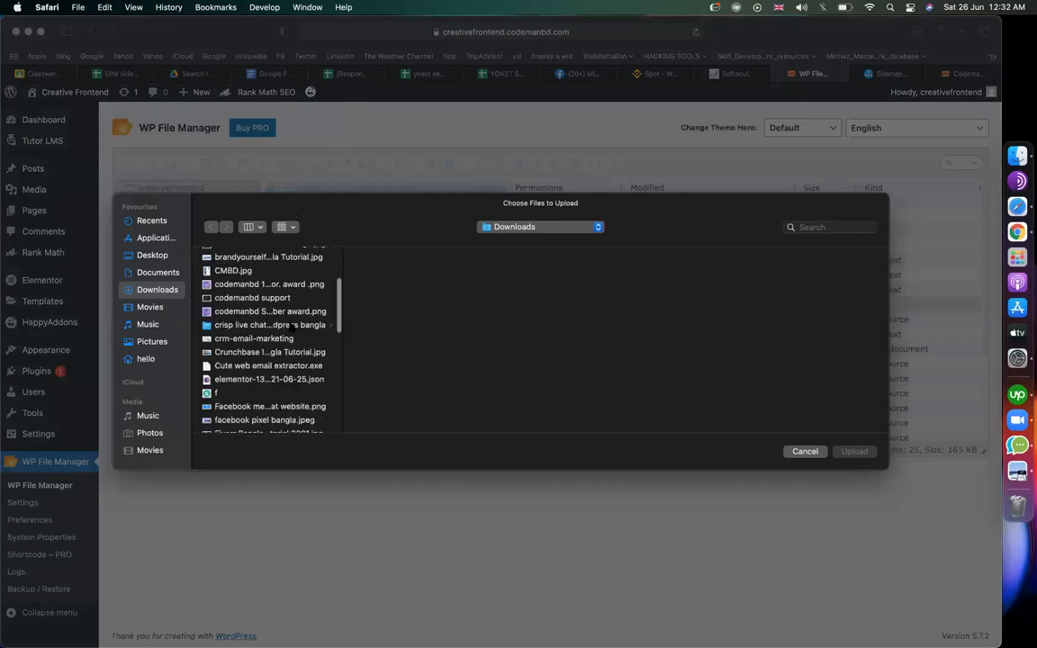
pyautogui.click(804, 451)
# - Check the recent downloads for the sitemap's file name and upload sitemap.xml to the creativefrontend root folder
pyautogui.click(917, 31)
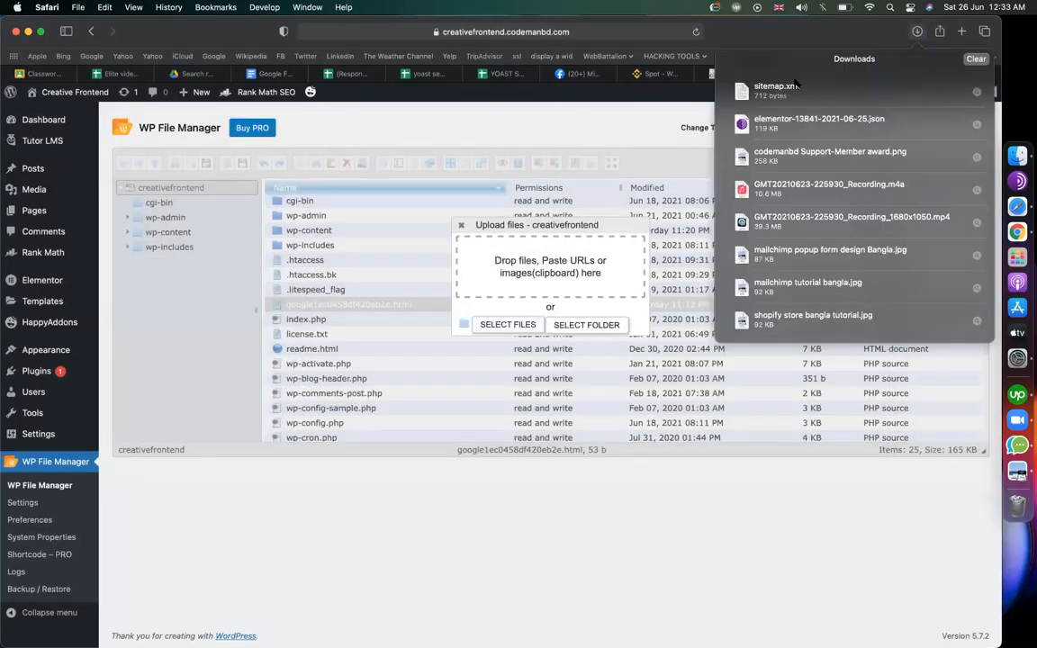
pyautogui.click(495, 327)
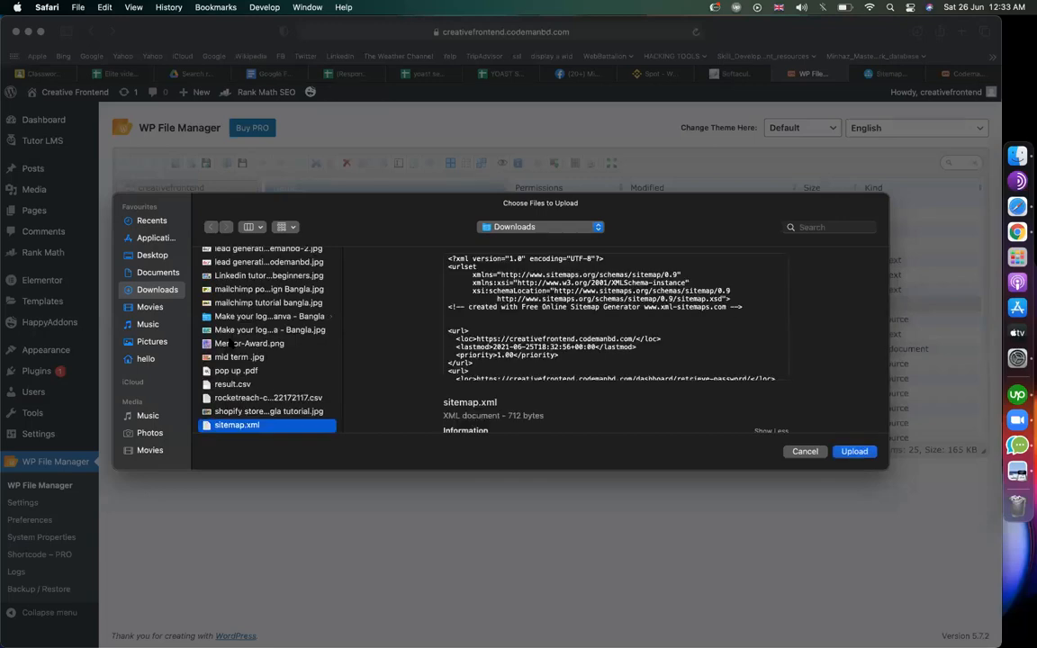
pyautogui.press('Return')
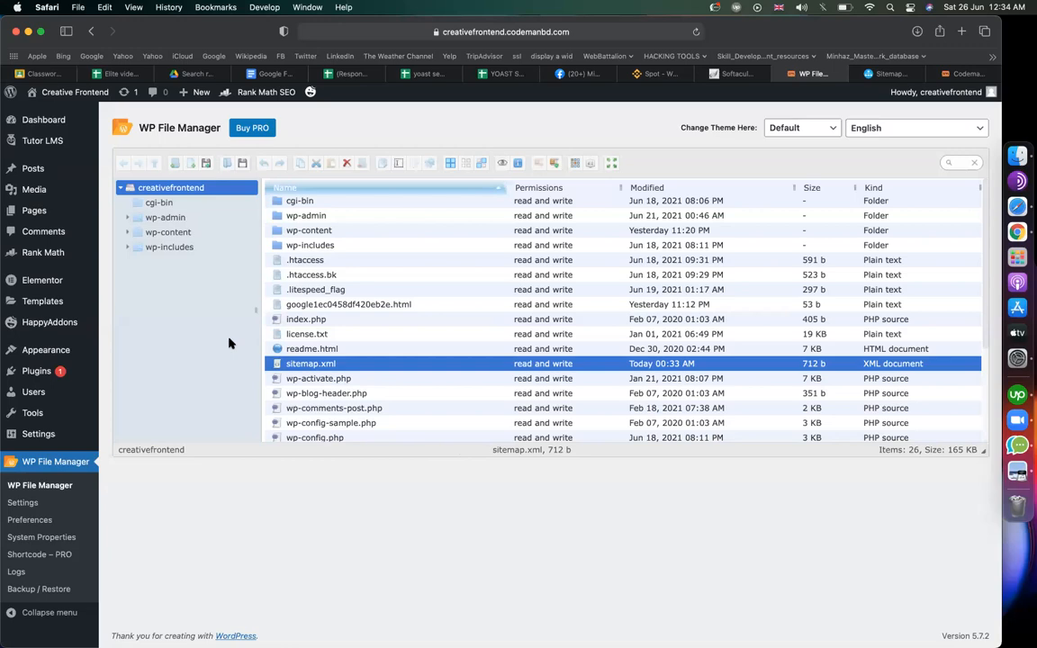
# - Switch to Google Search Console in Chrome and submit sitemap.xml as a new sitemap for the creativefrontend.codemanbd.com property
pyautogui.hotkey('ctrl', 'Left')
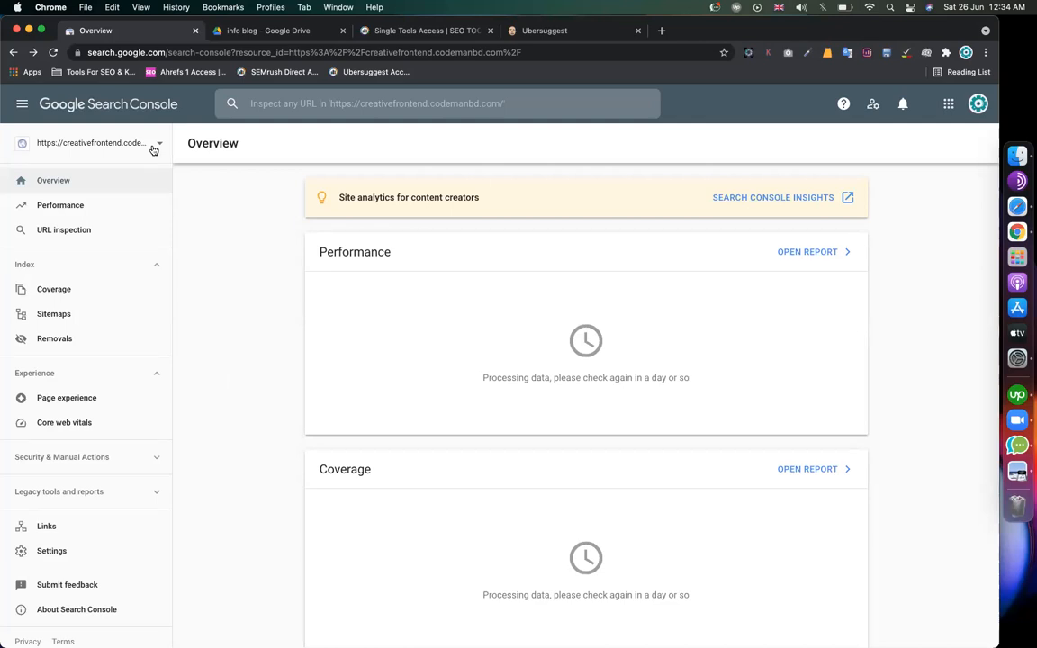
pyautogui.click(43, 315)
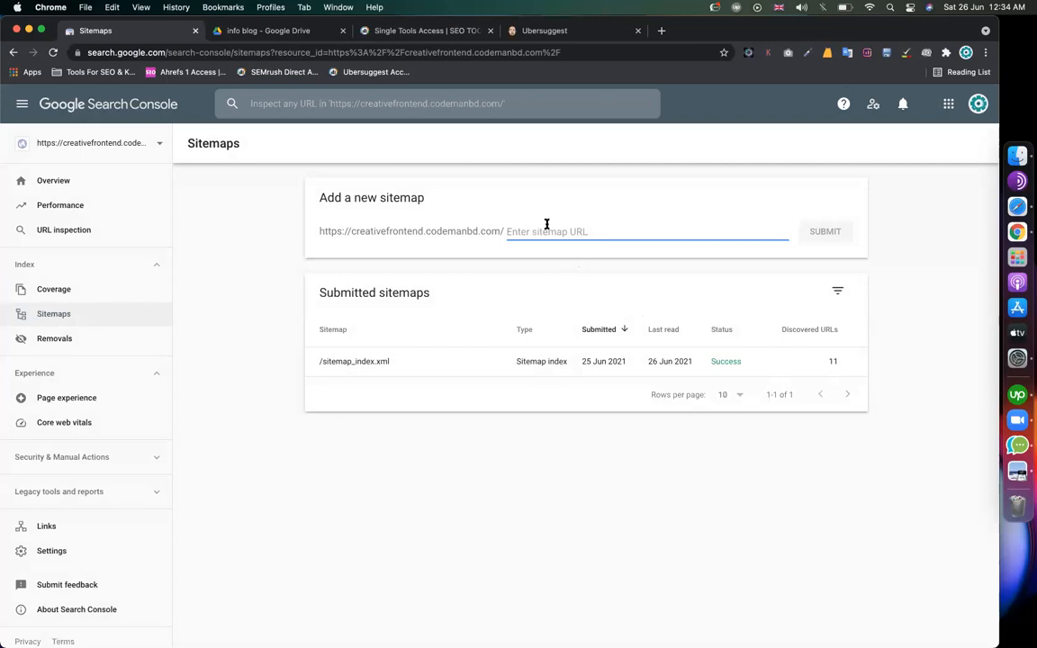
pyautogui.write('sitemap')
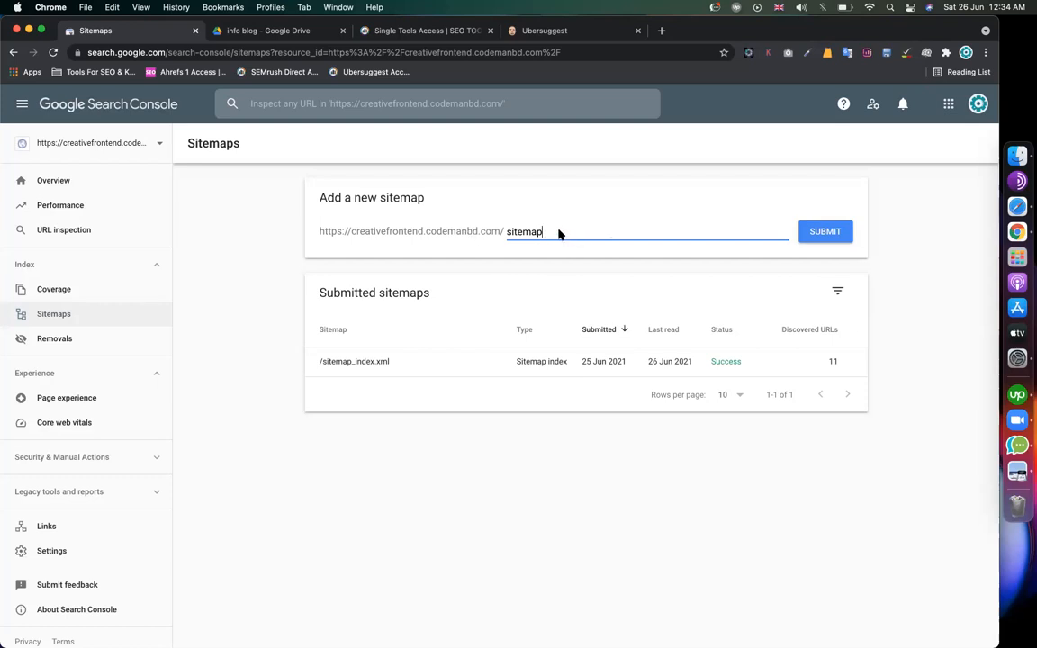
pyautogui.write('.')
pyautogui.write('xmp')
pyautogui.hotkey('ctrl', 'Right')
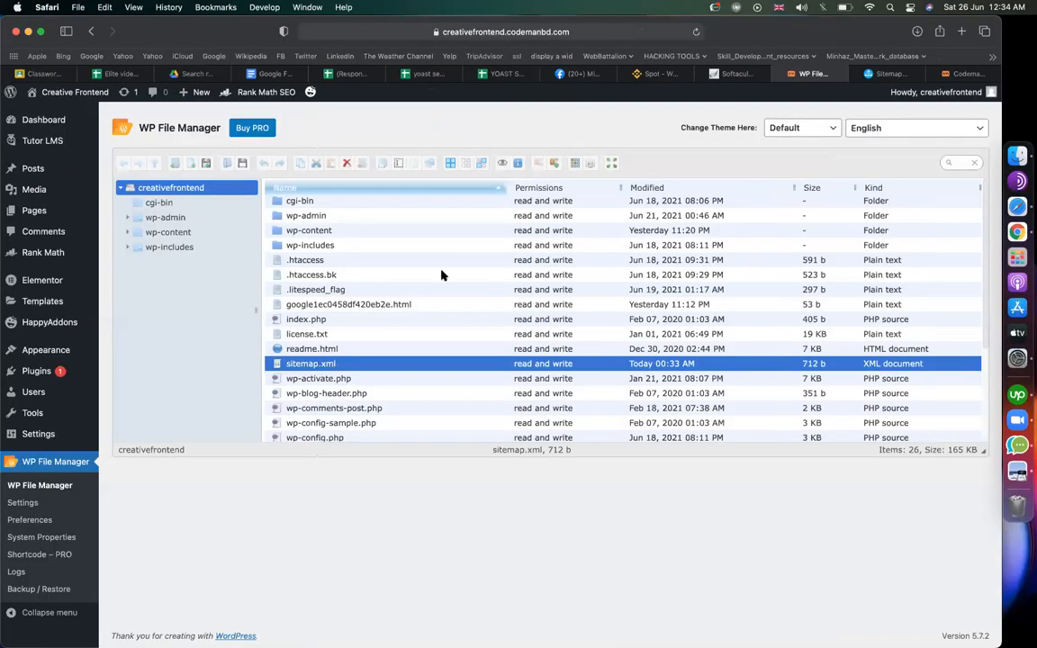
pyautogui.hotkey('ctrl', 'Left')
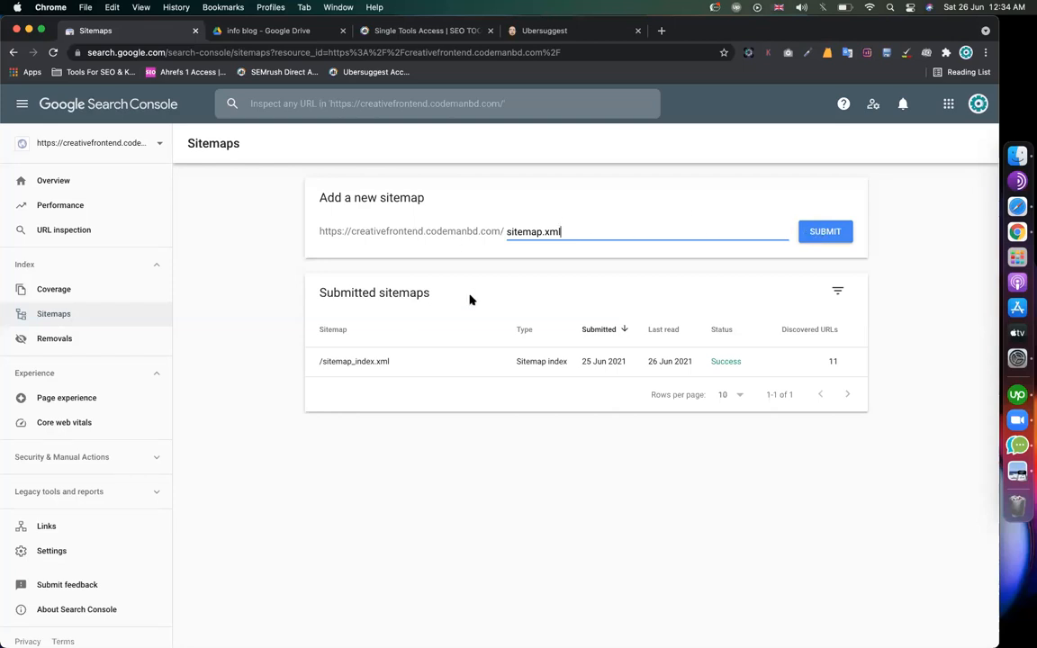
pyautogui.click(842, 234)
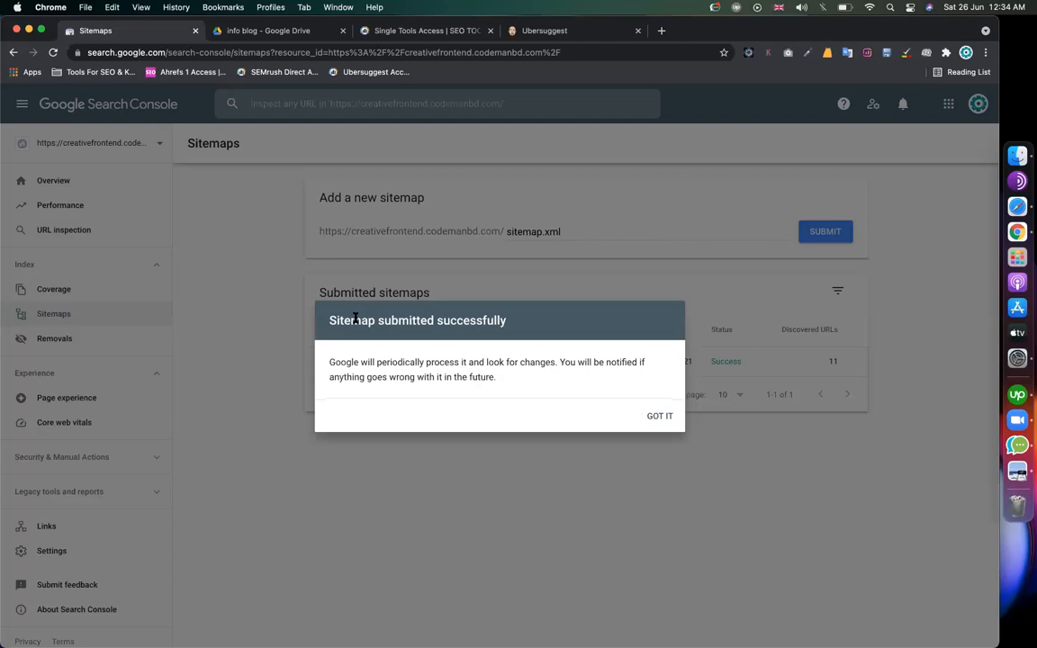
pyautogui.moveTo(362, 322); pyautogui.dragTo(482, 322)
pyautogui.click(662, 417)
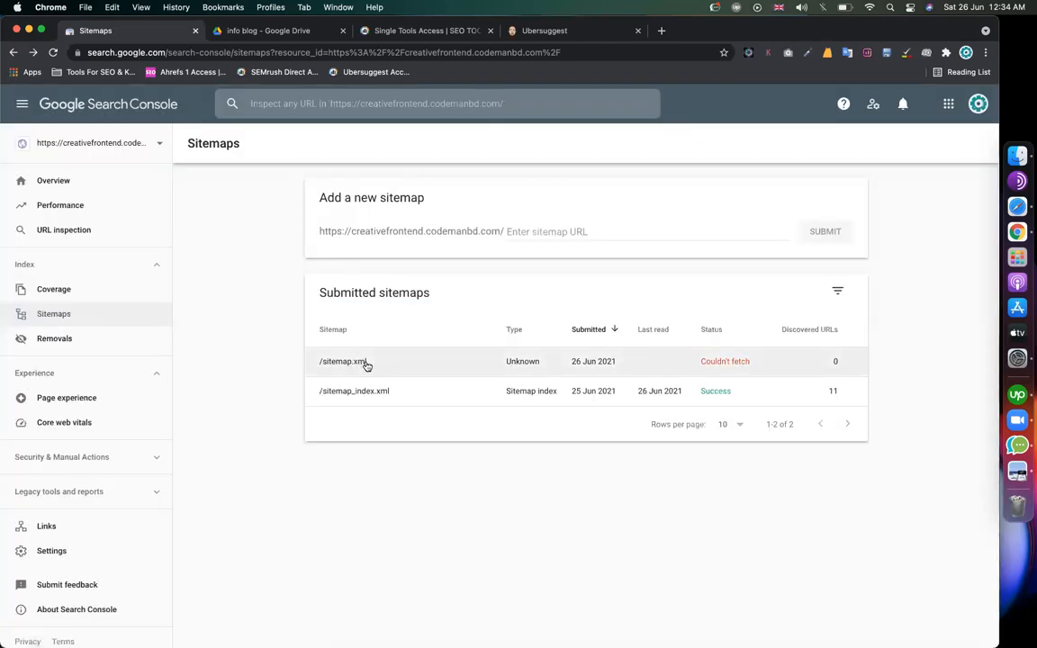
# - Return to Safari, search Google for codemanbd in place of the XML-Sitemaps page and examine the search results
pyautogui.press('super+Tab')
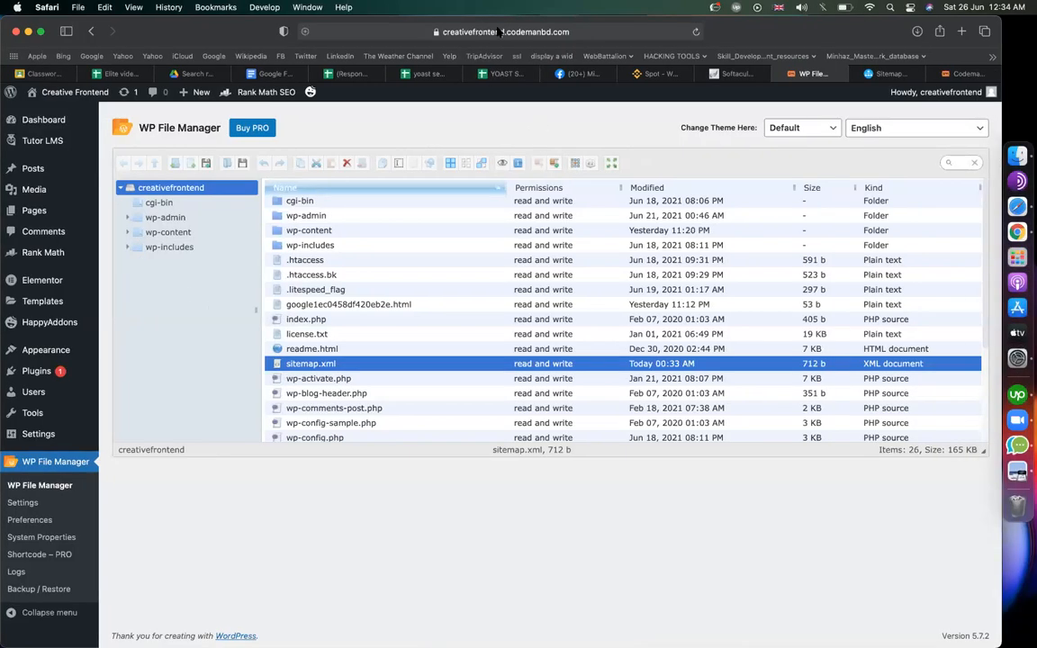
pyautogui.click(886, 74)
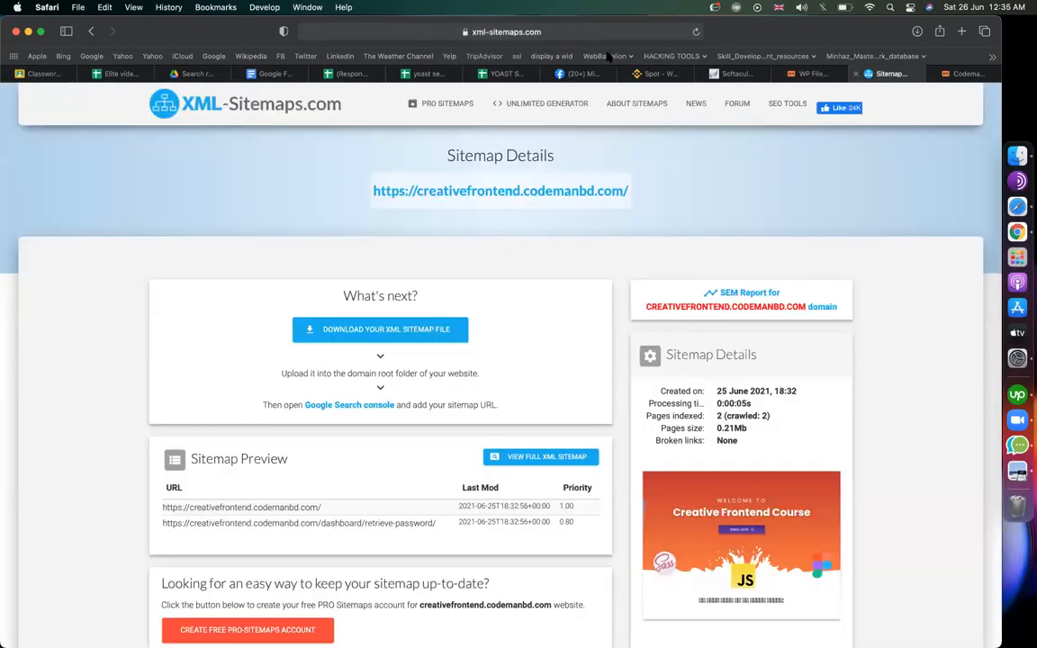
pyautogui.click(561, 29)
pyautogui.write('c')
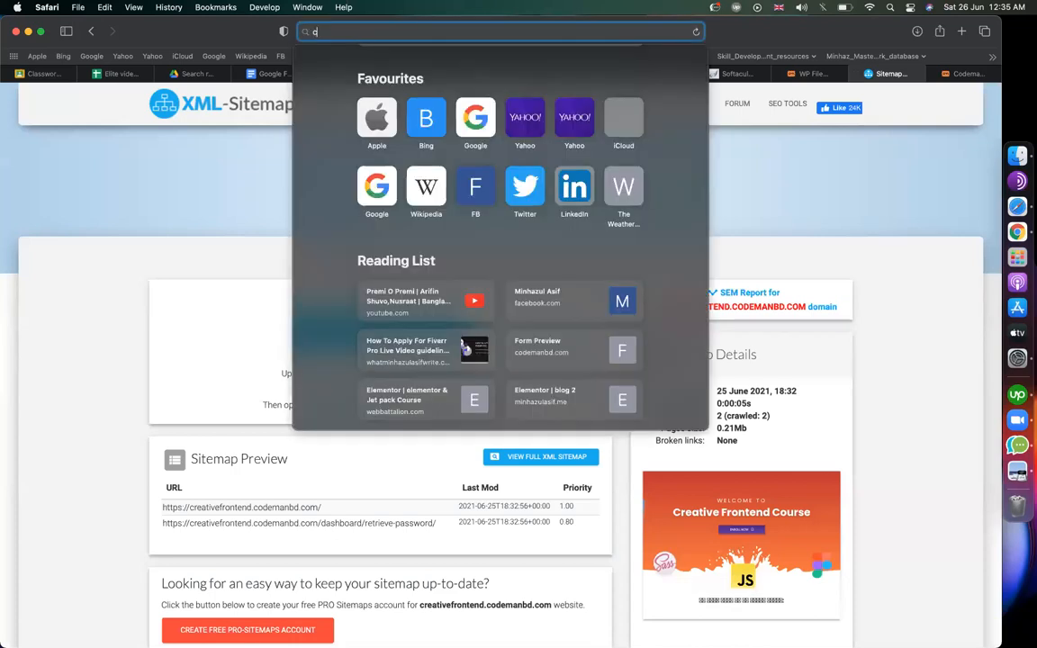
pyautogui.write('odemanbd')
pyautogui.press('Return')
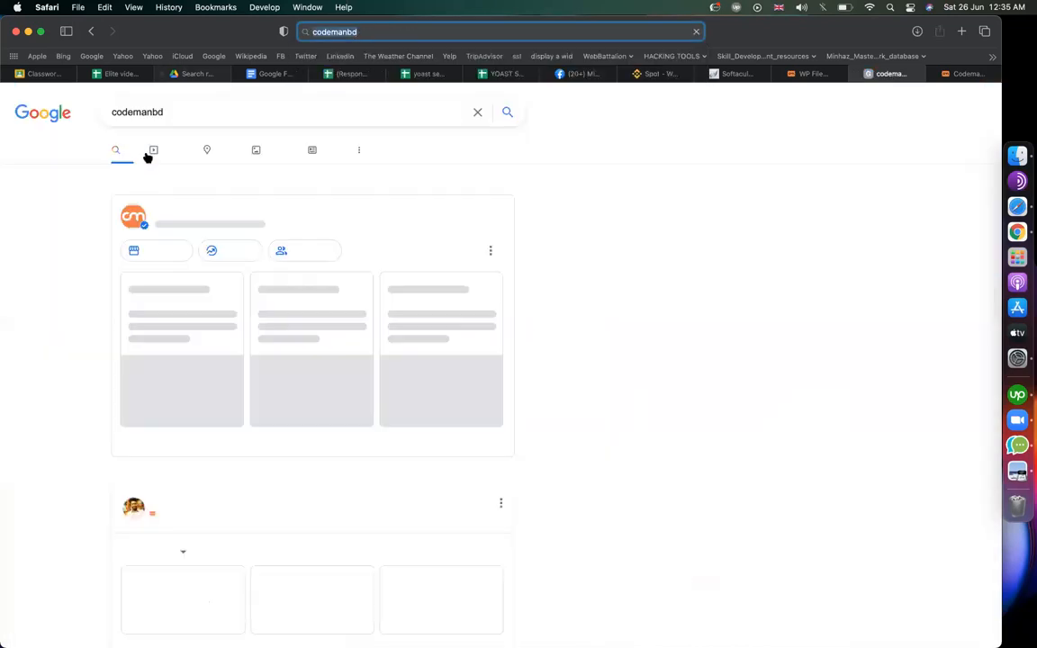
pyautogui.scroll(-5, 271, 526)
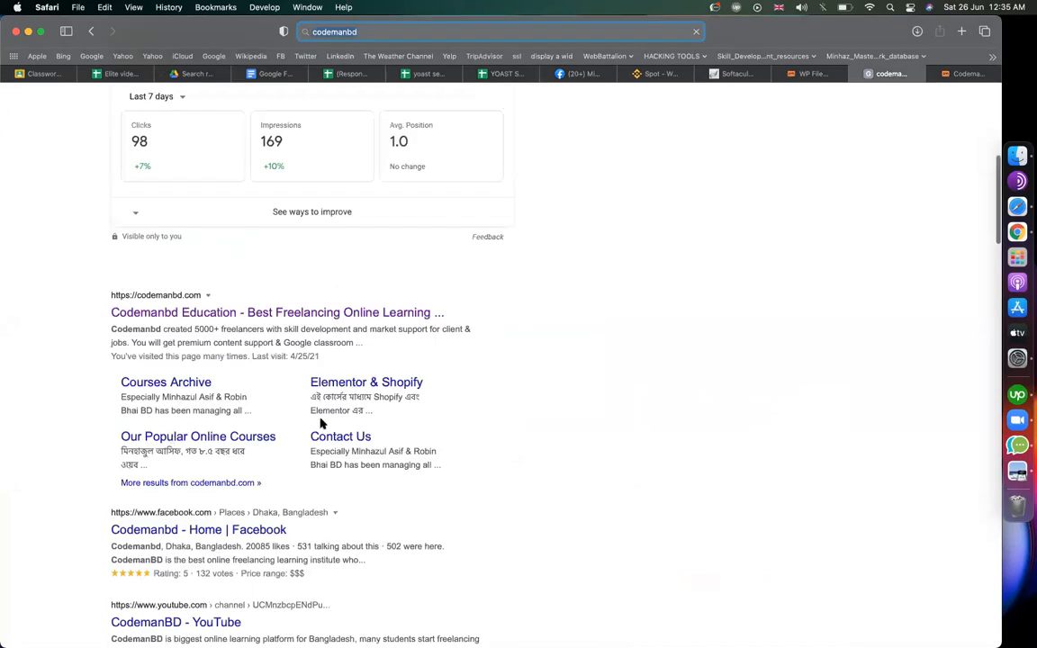
# - Edit the assignment(SEO) post in Google Classroom, append "add sitemap to your site by sitemap.xml" to its instructions, and save it
pyautogui.click(52, 73)
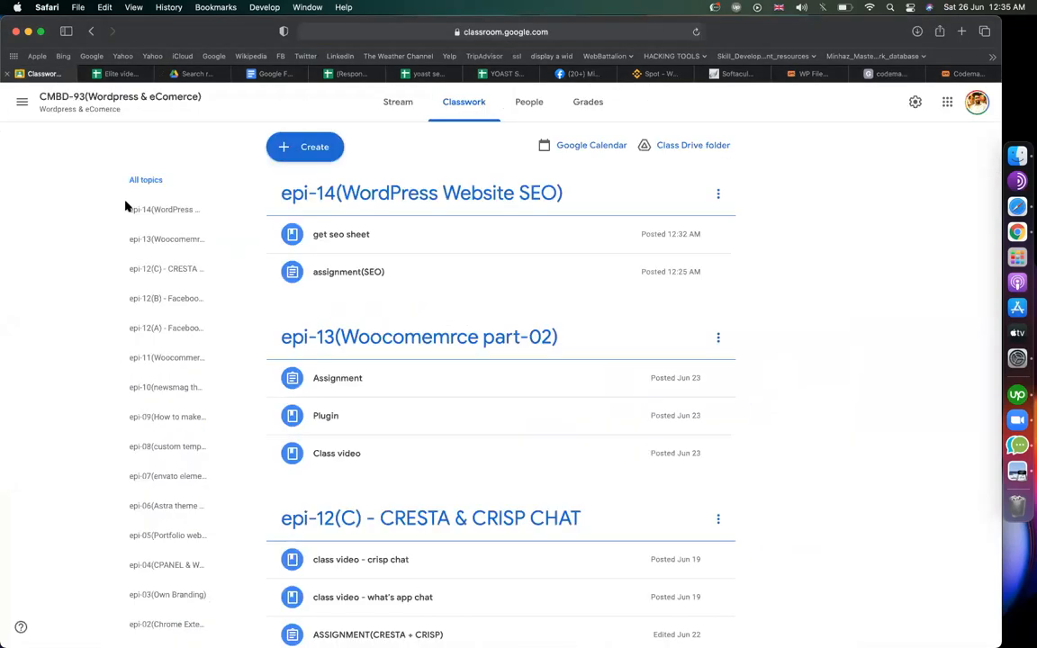
pyautogui.click(718, 272)
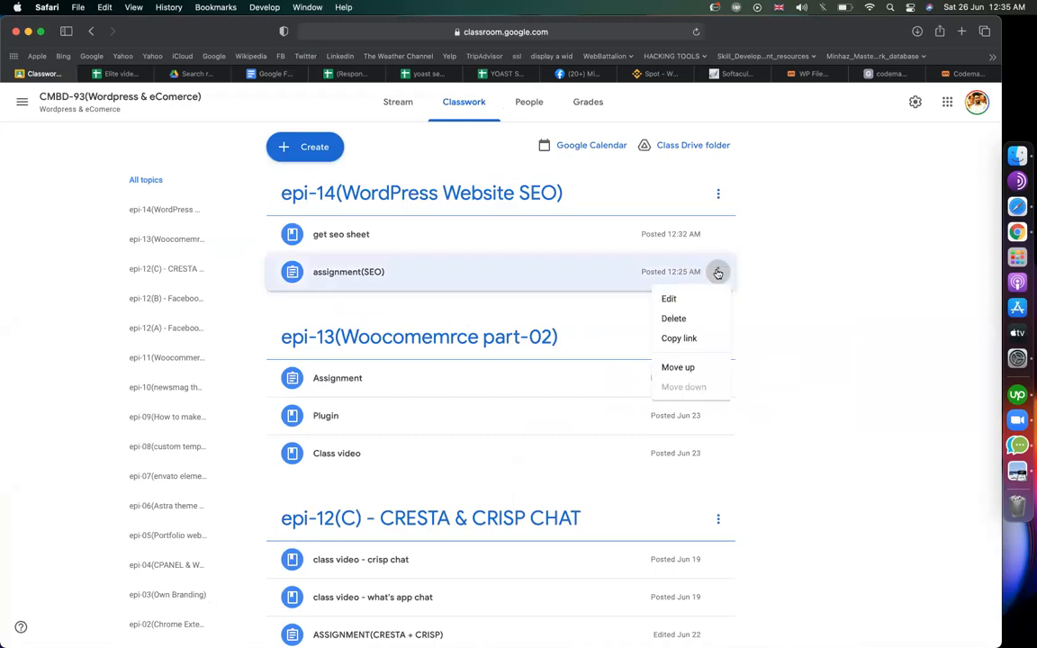
pyautogui.click(663, 307)
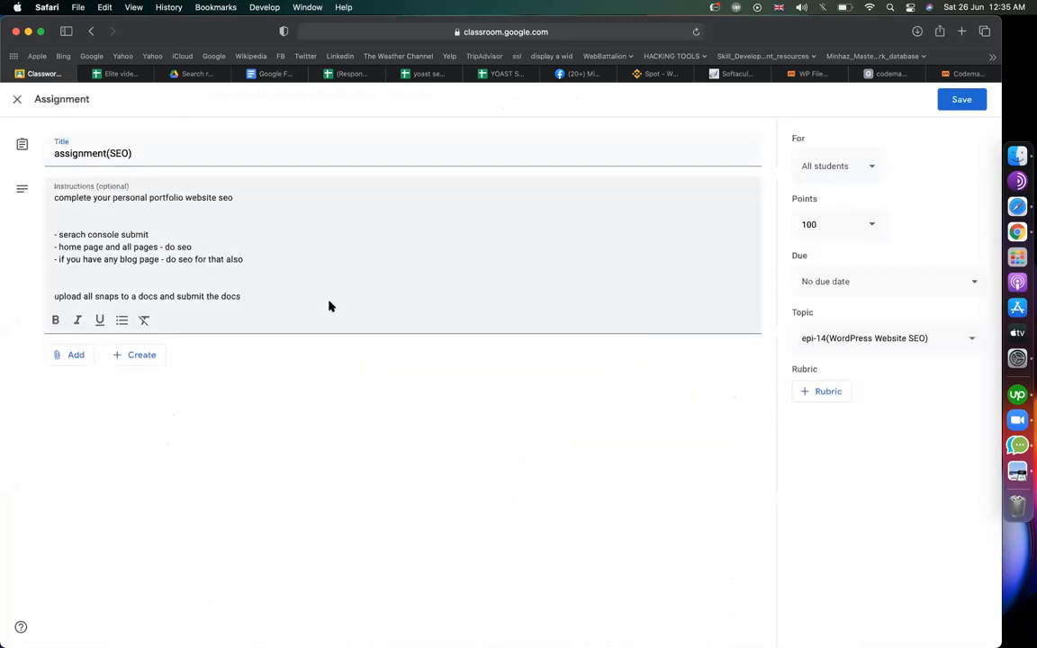
pyautogui.click(307, 295)
pyautogui.press('Return')
pyautogui.press('Return')
pyautogui.write('add sitemap to your site by sitemap.xml')
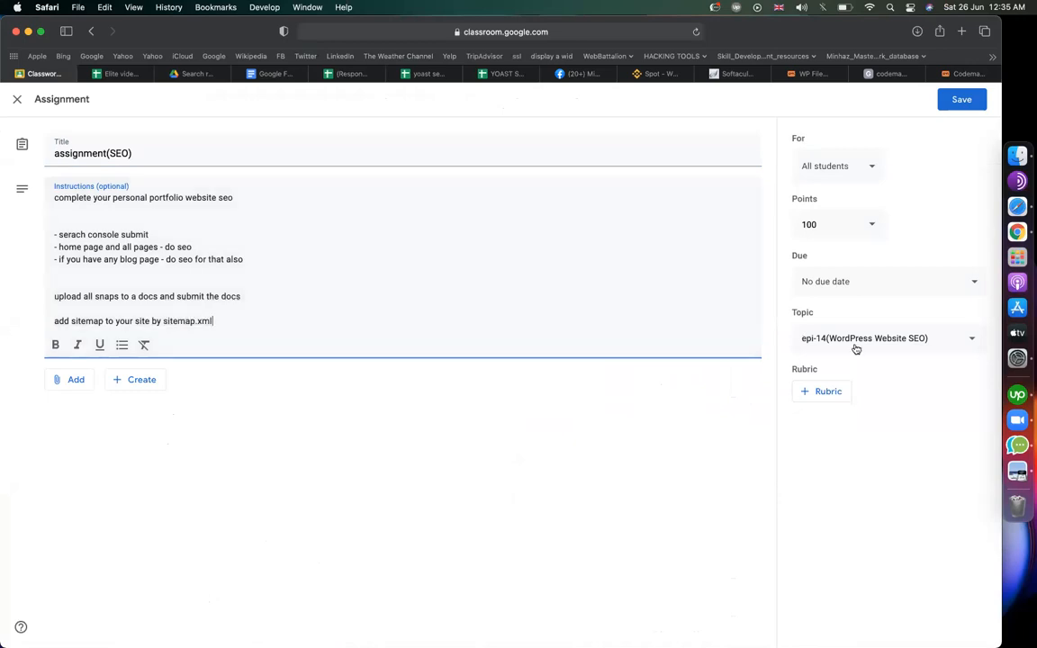
pyautogui.click(960, 99)
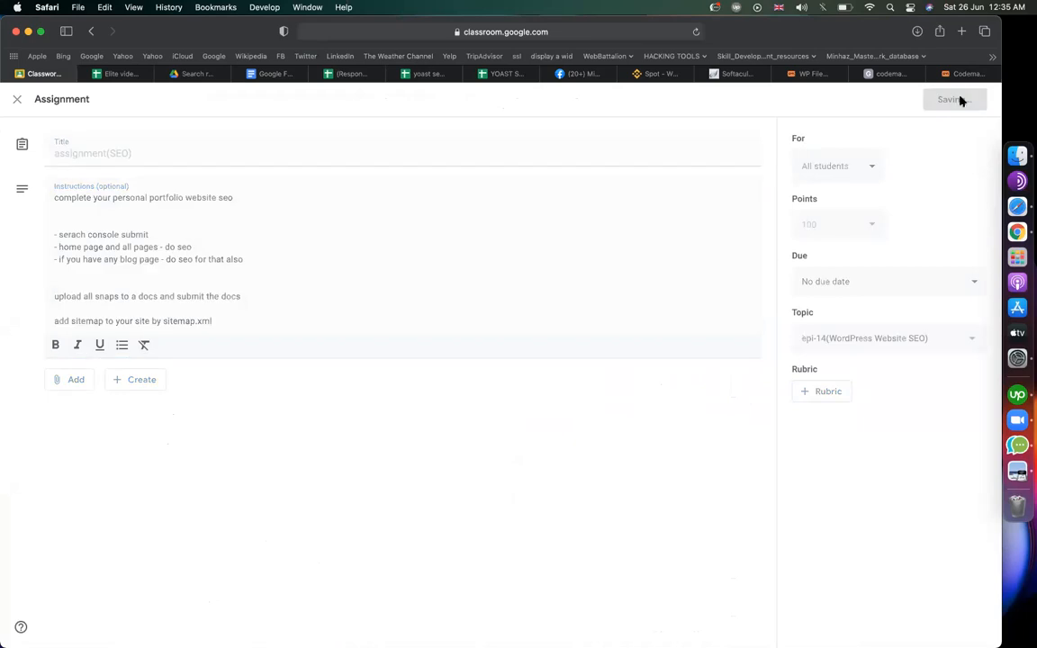